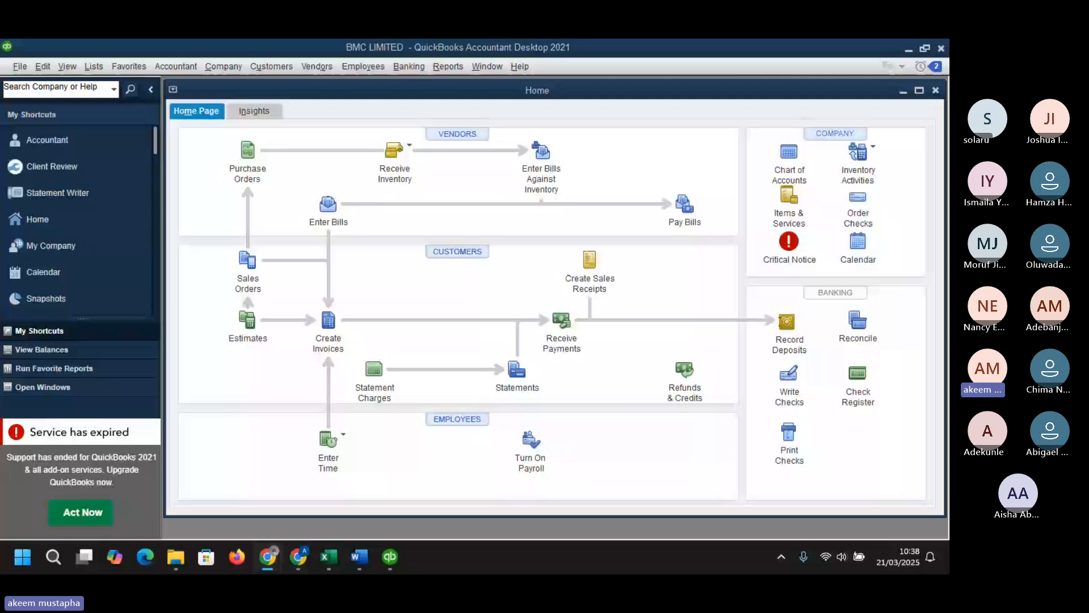
# - Switch to the BMC QuickBooks Dataset workbook and review the Customers, Vendors and Raw Materials sheets
pyautogui.hotkey('alt', 'Tab')
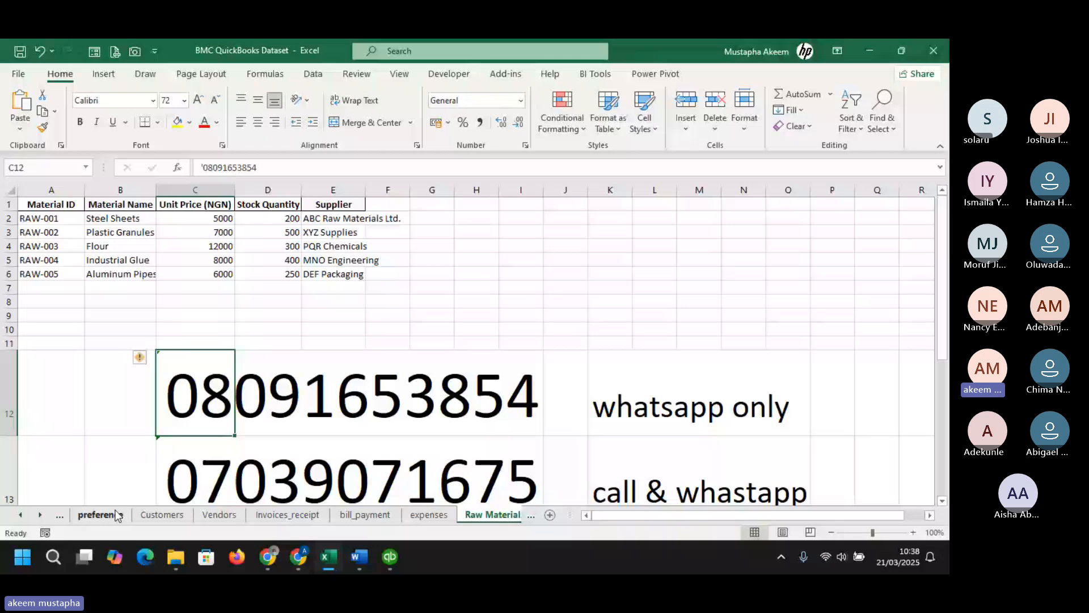
pyautogui.click(159, 517)
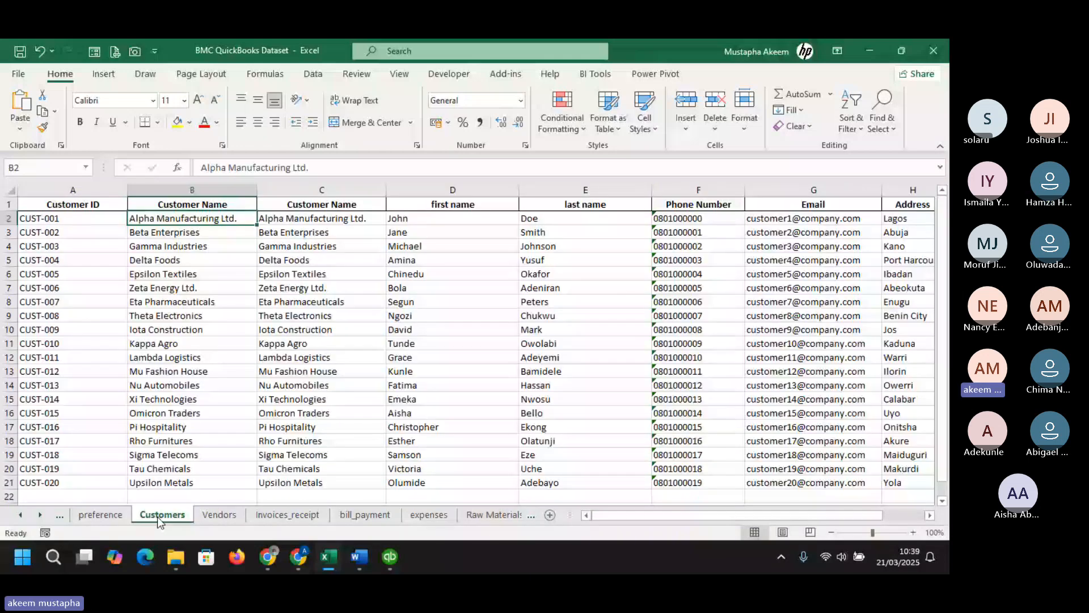
pyautogui.click(213, 515)
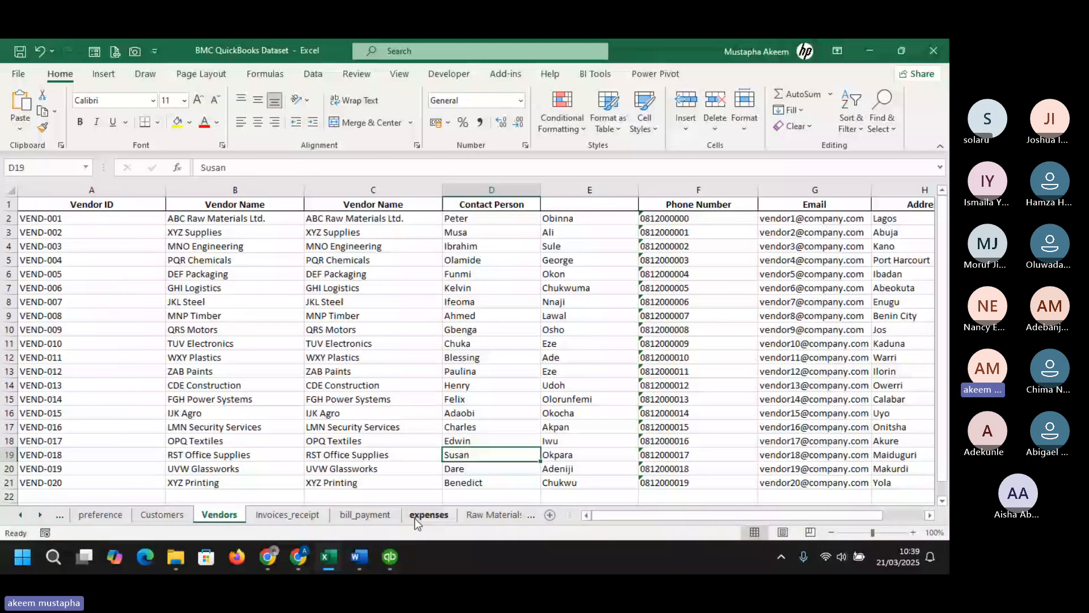
pyautogui.click(492, 515)
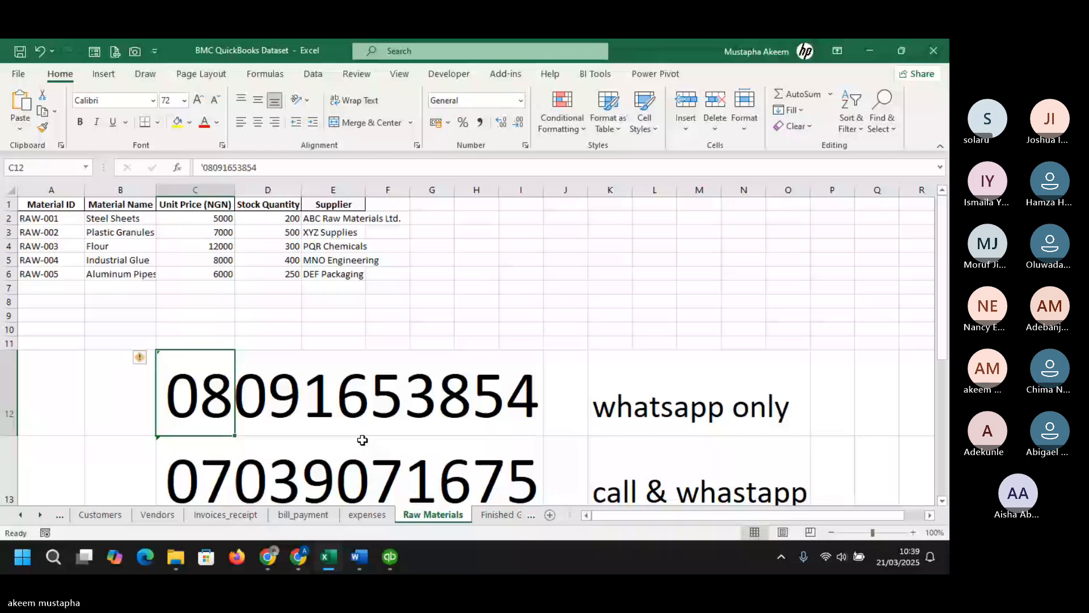
pyautogui.click(63, 219)
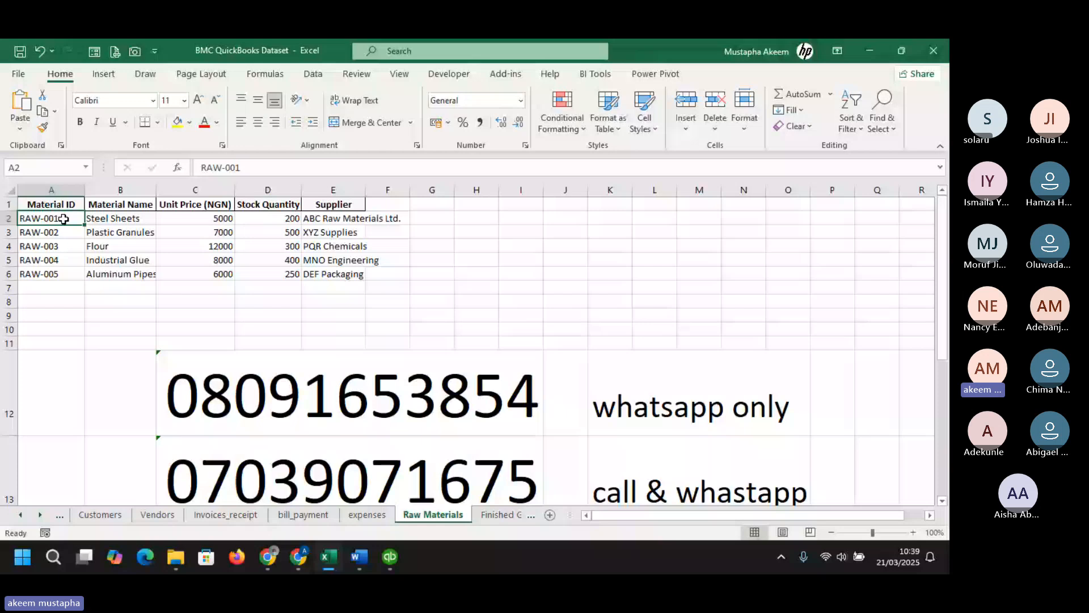
pyautogui.click(513, 481)
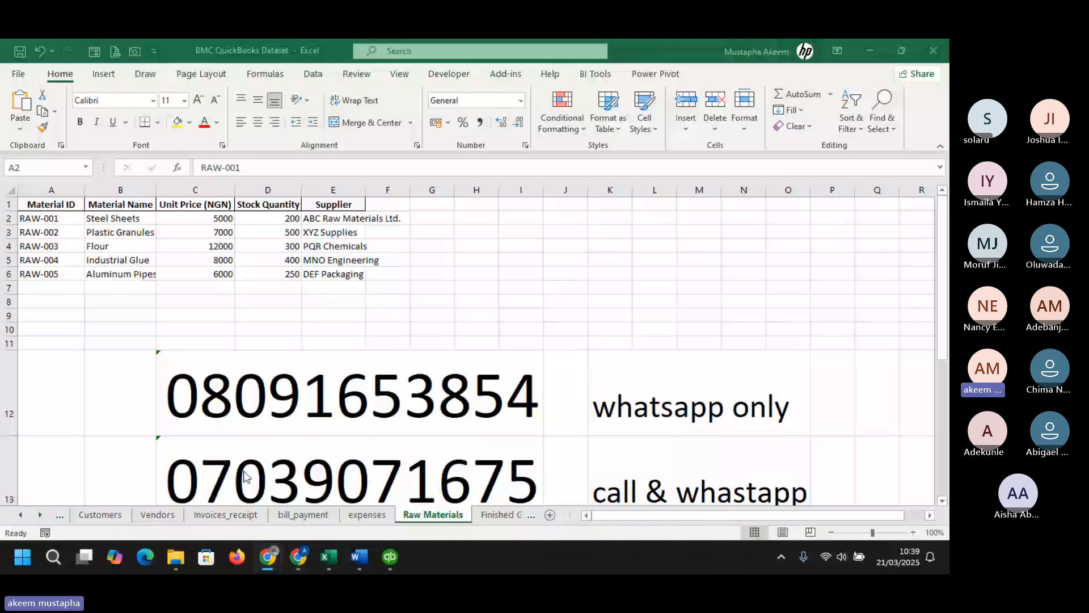
pyautogui.moveTo(316, 510)
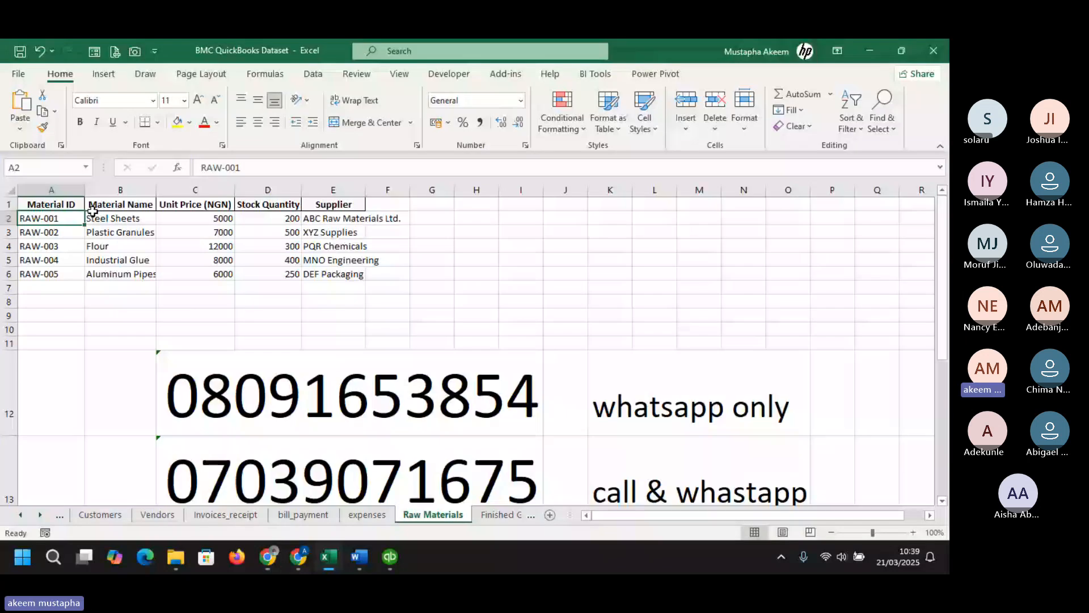
pyautogui.click(97, 220)
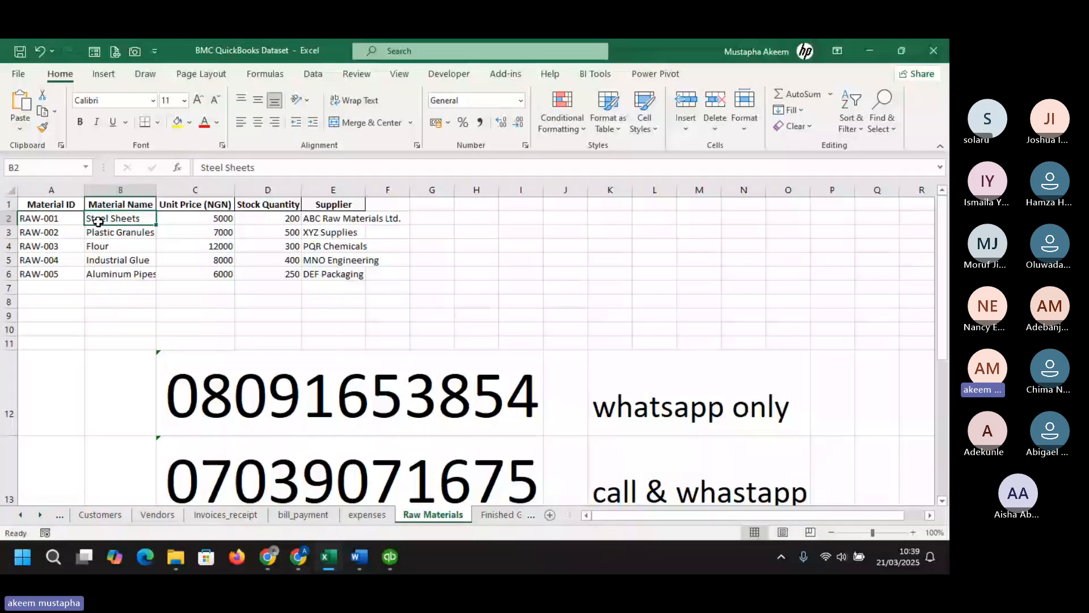
pyautogui.click(286, 219)
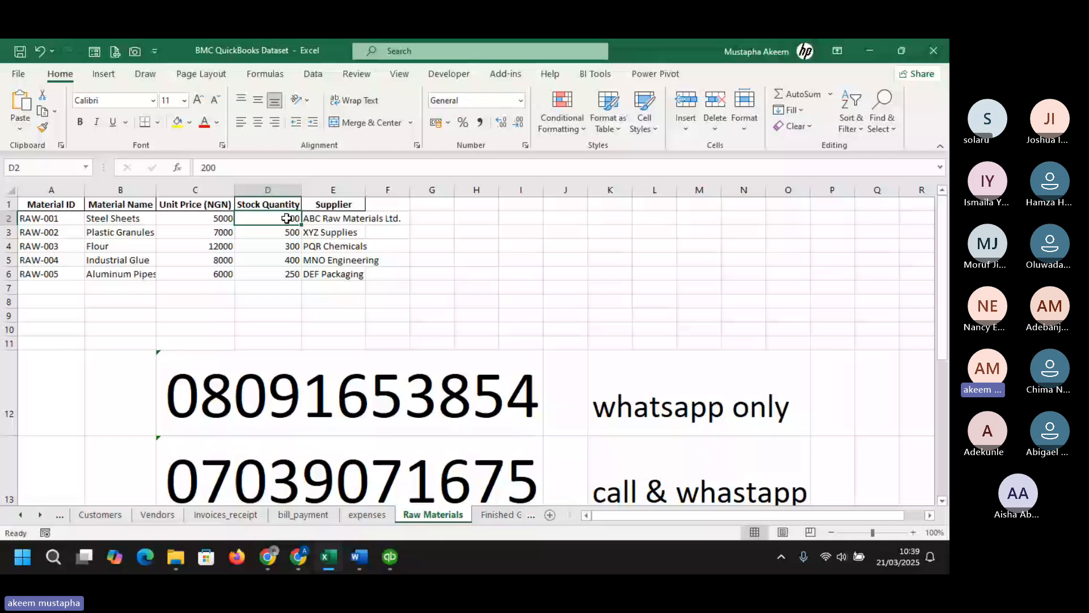
pyautogui.moveTo(40, 232); pyautogui.dragTo(294, 267)
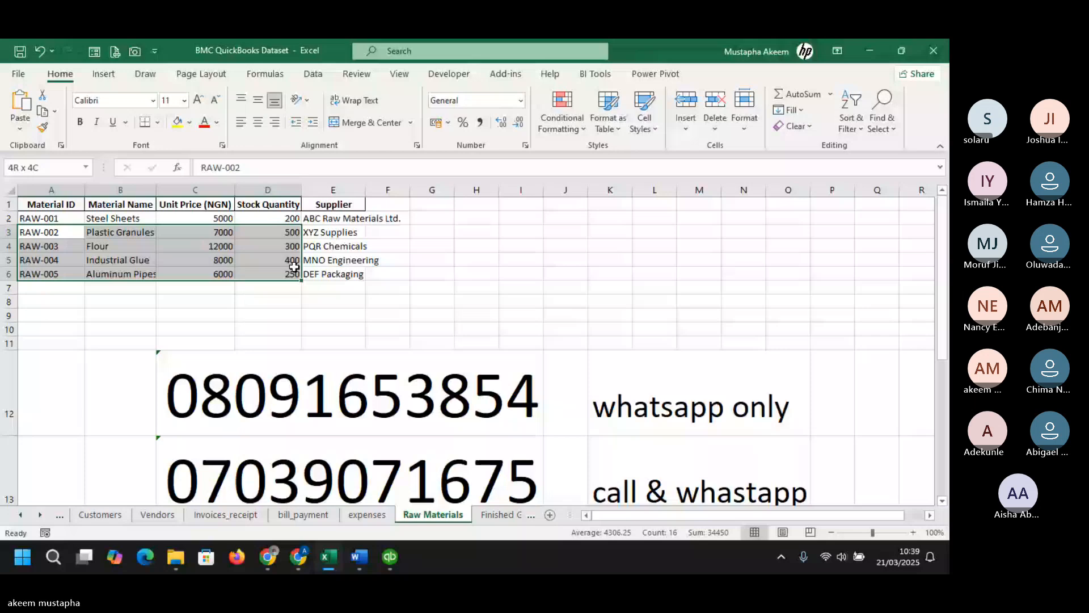
pyautogui.moveTo(293, 267); pyautogui.dragTo(341, 272)
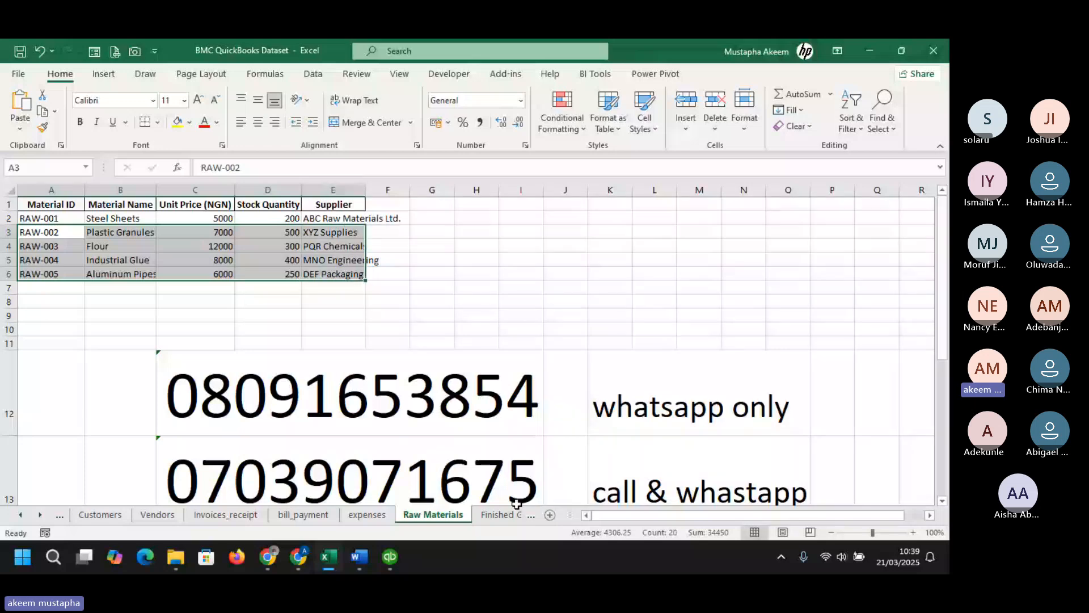
# - Return to QuickBooks and open the Item List from the Vendors menu, maximized
pyautogui.click(390, 557)
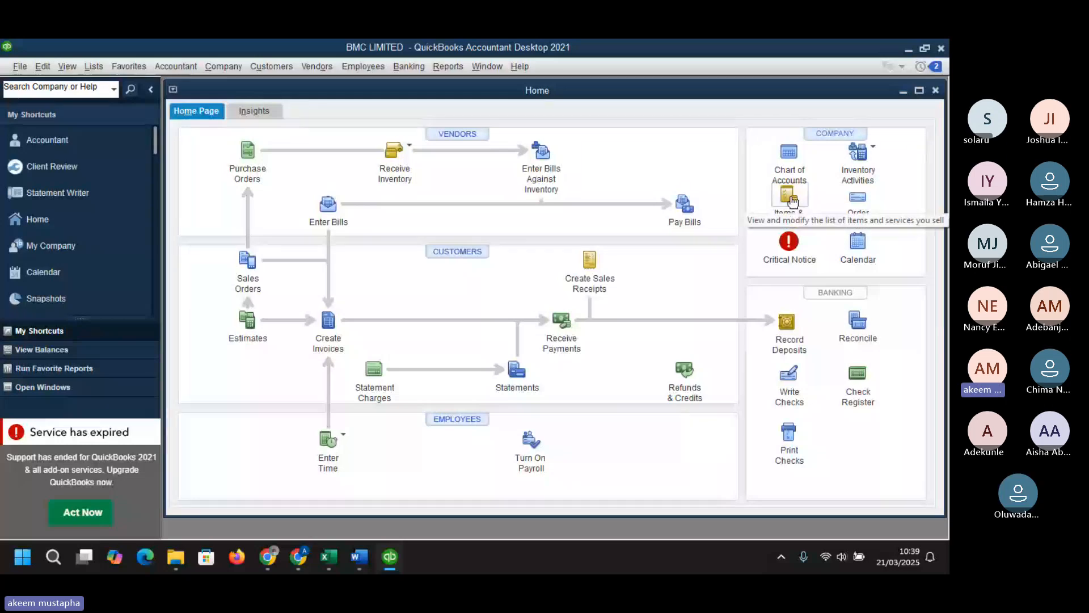
pyautogui.click(286, 68)
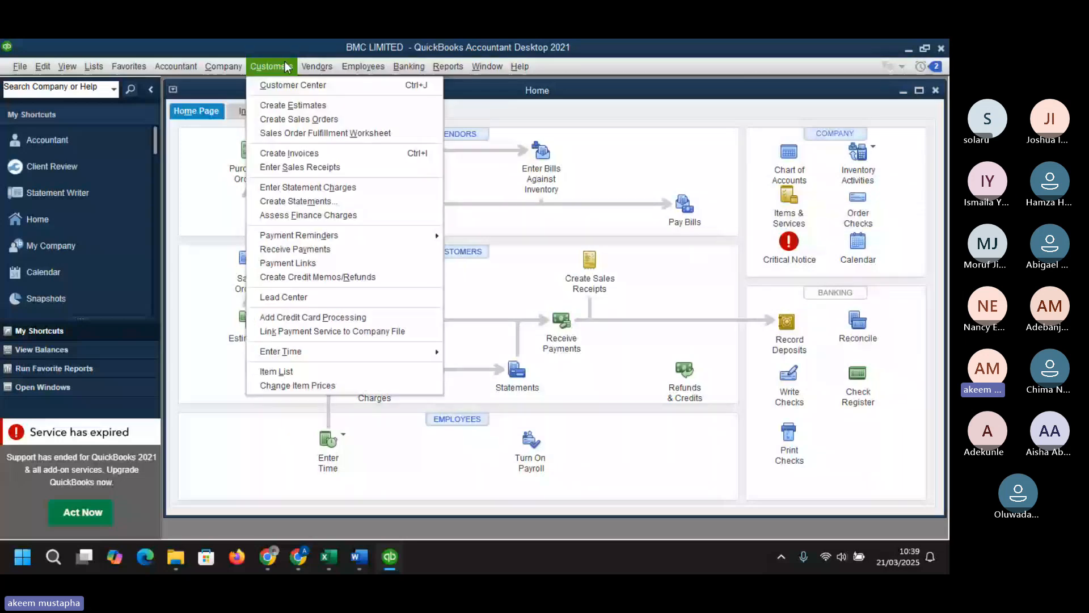
pyautogui.moveTo(317, 66)
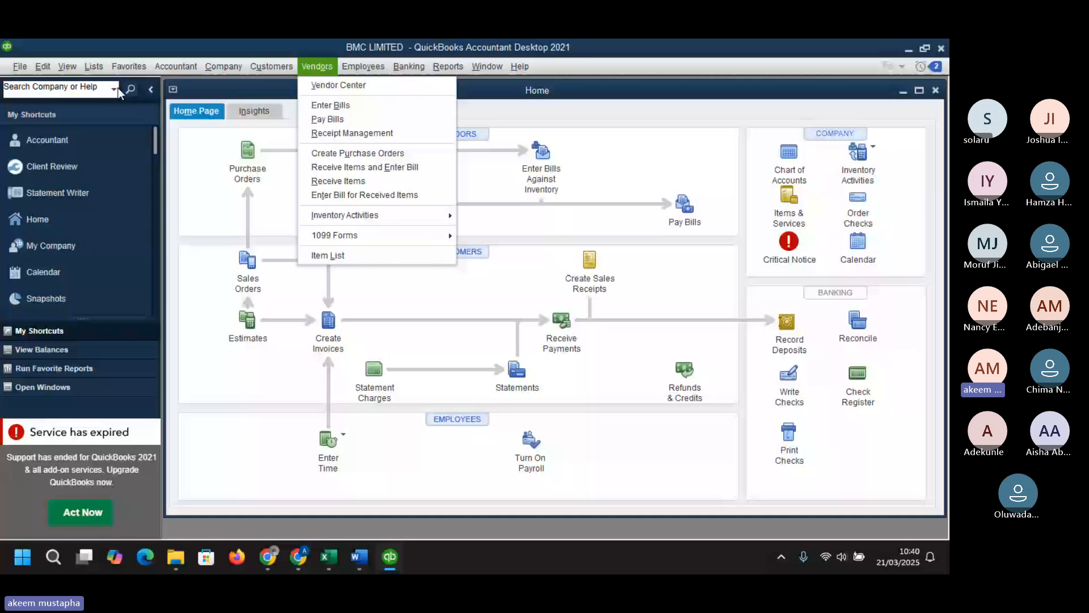
pyautogui.click(328, 255)
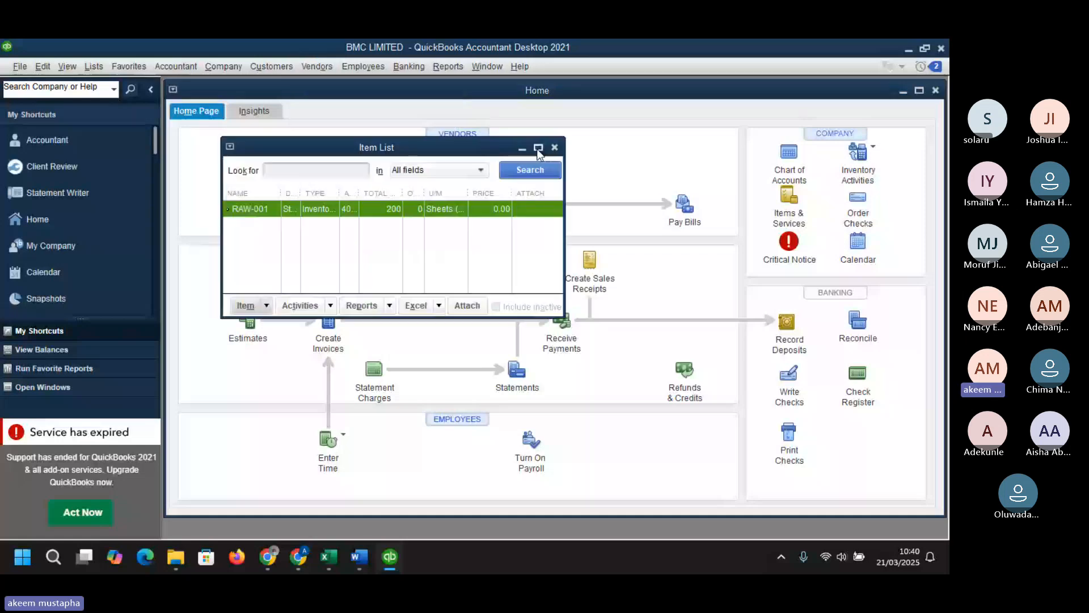
pyautogui.click(536, 149)
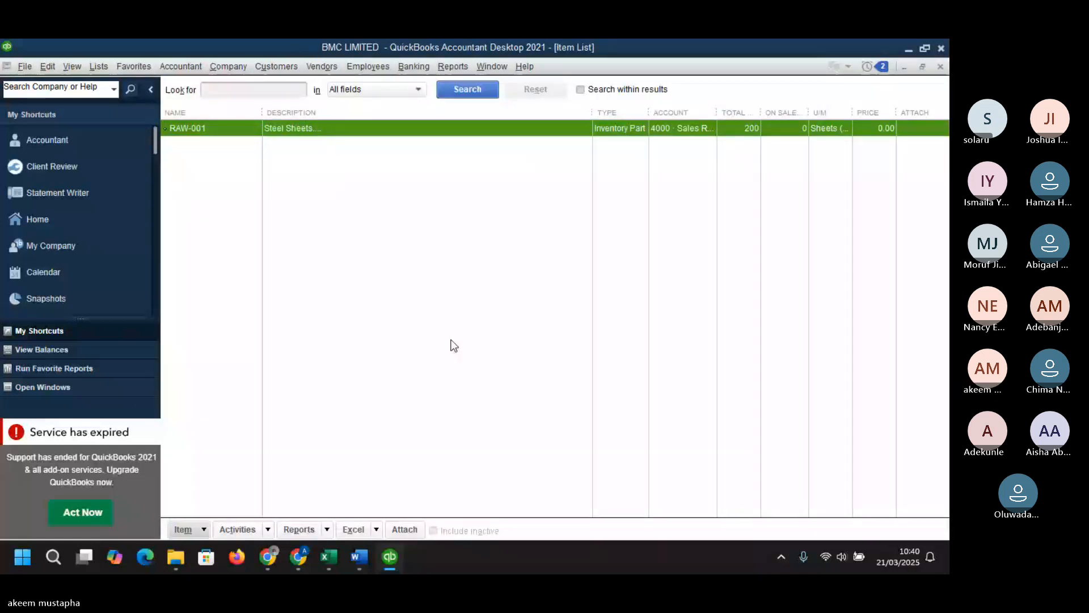
pyautogui.click(203, 529)
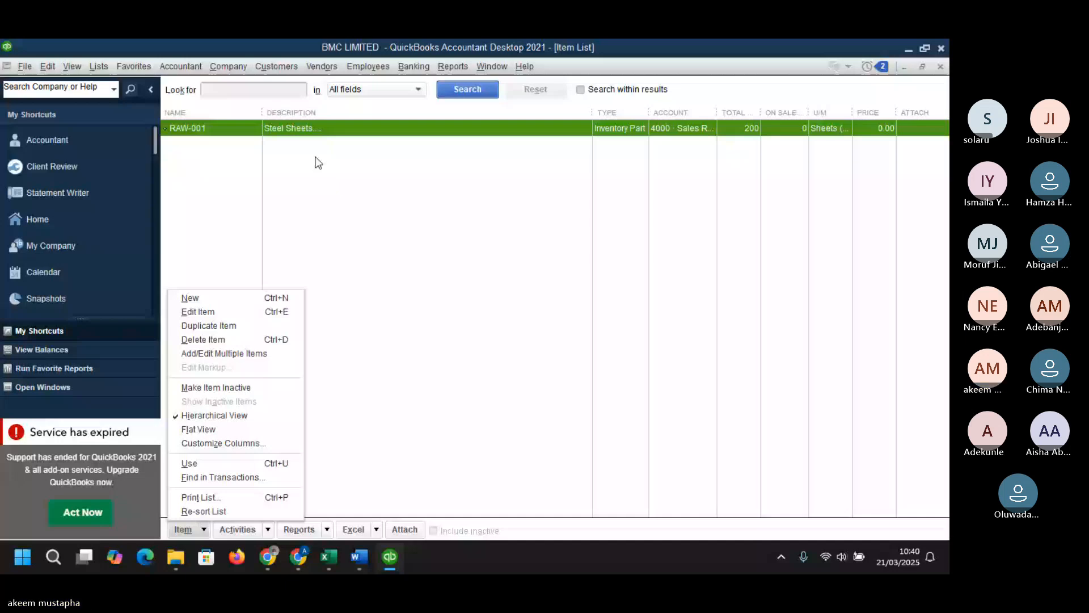
pyautogui.click(221, 354)
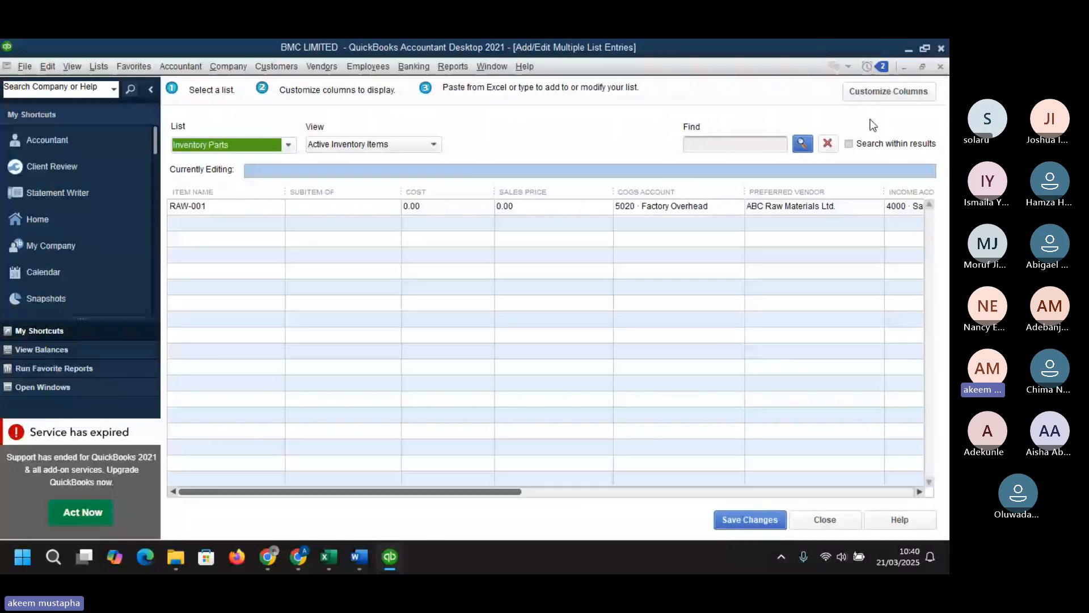
pyautogui.click(940, 66)
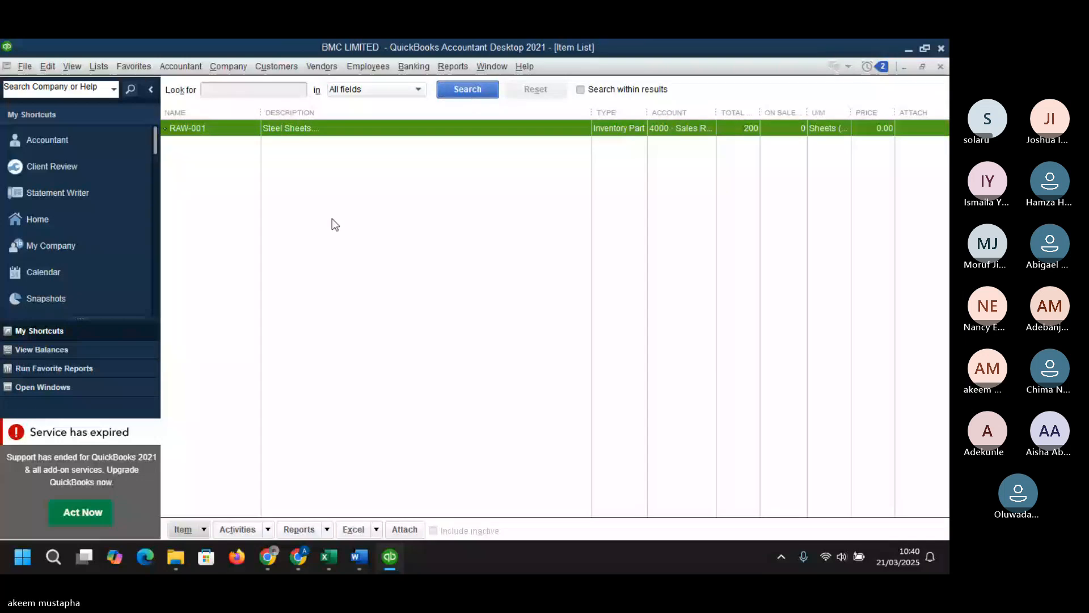
# - Start a new item and set its type to Inventory Part
pyautogui.moveTo(176, 556)
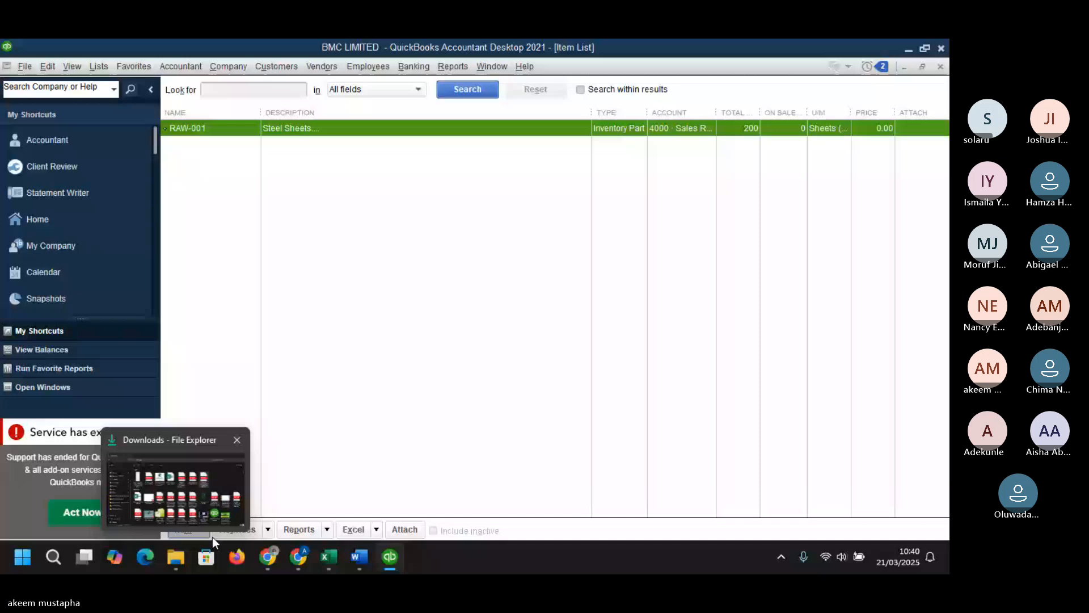
pyautogui.click(208, 532)
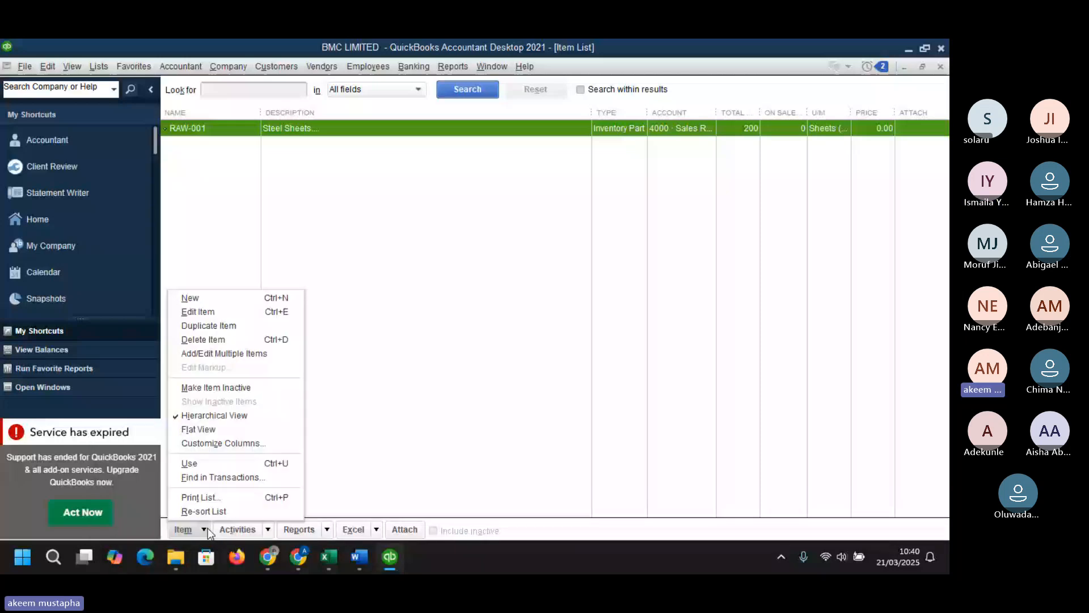
pyautogui.click(217, 298)
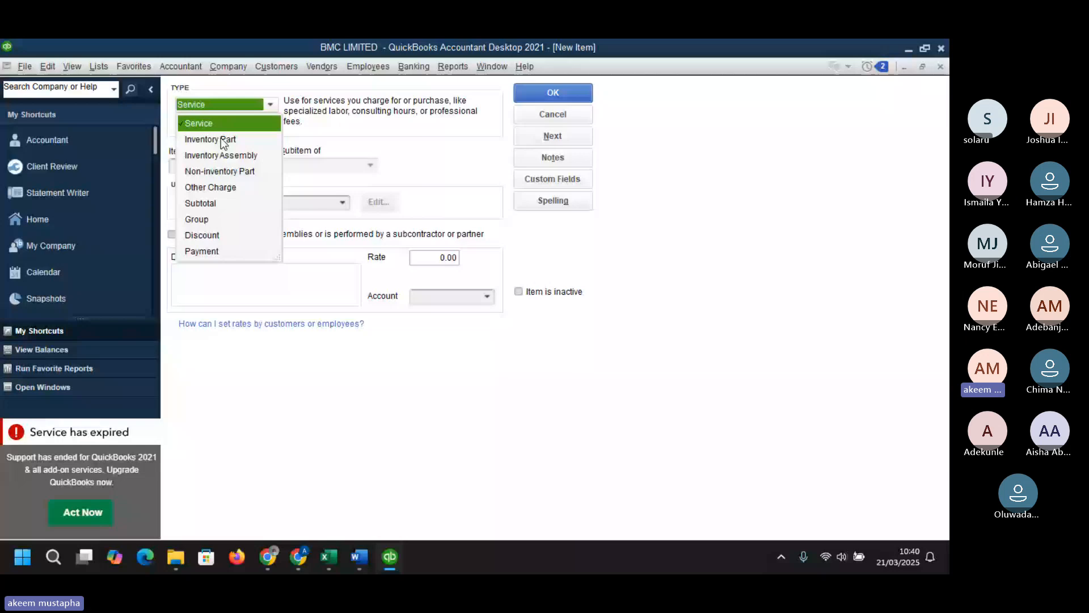
pyautogui.click(220, 139)
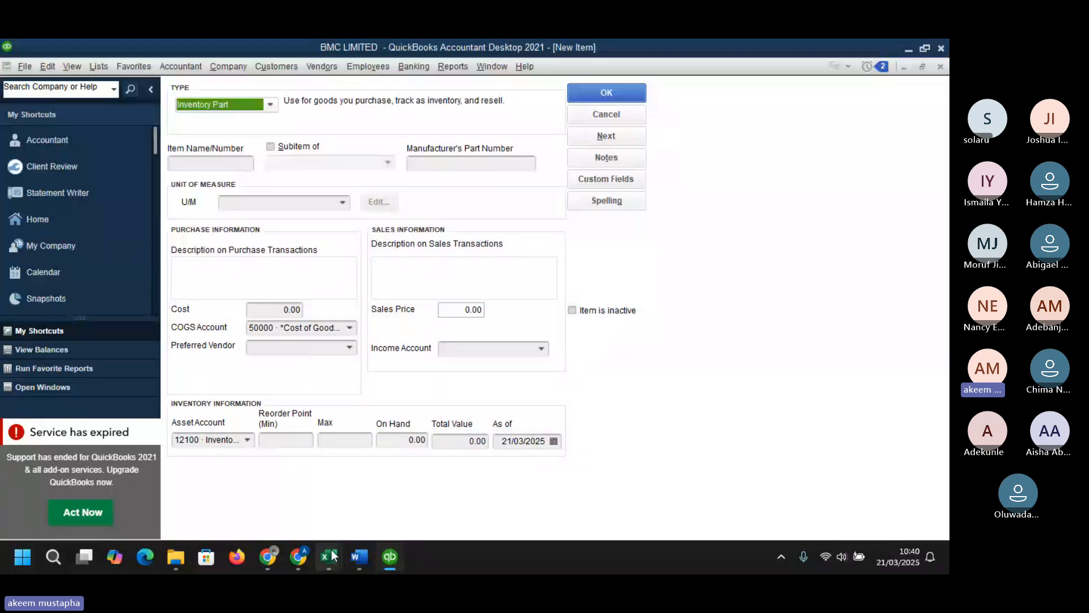
# - Switch to the dataset workbook and copy the Plastic Granules material ID and name from row 3
pyautogui.moveTo(333, 556)
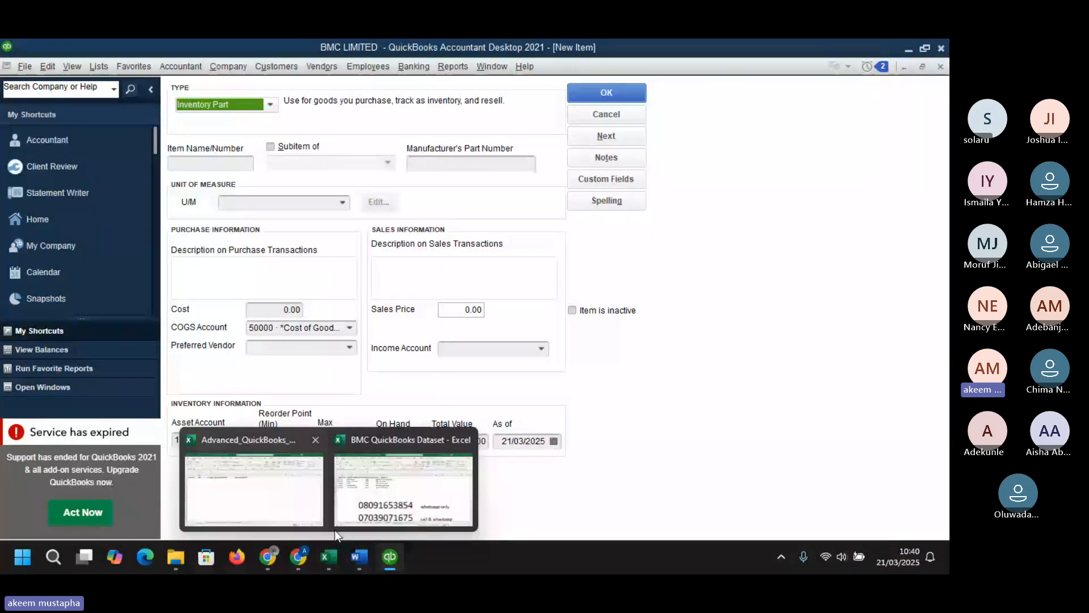
pyautogui.click(337, 525)
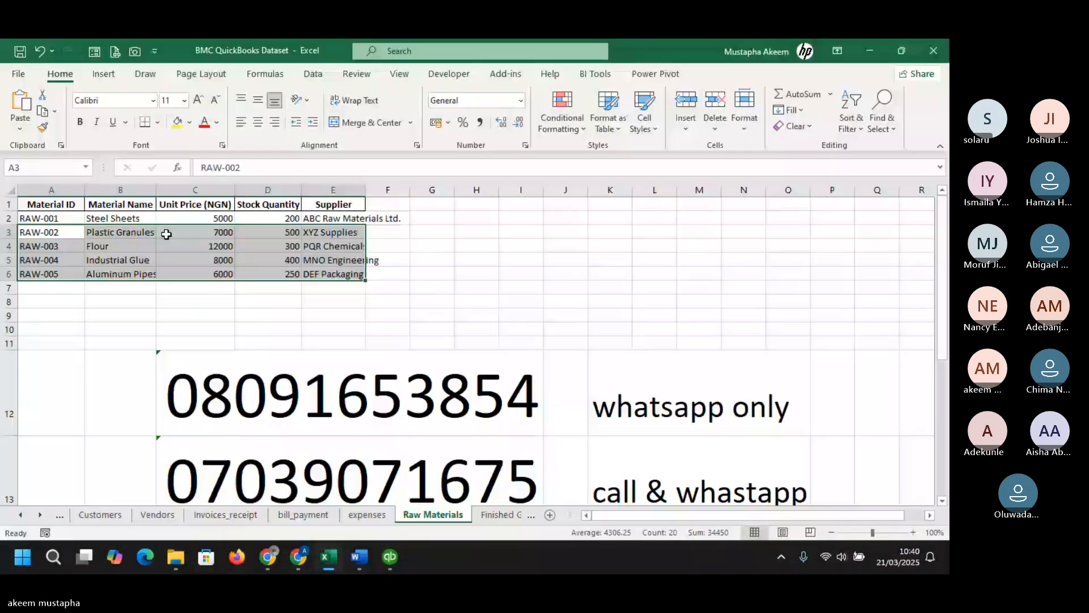
pyautogui.click(101, 241)
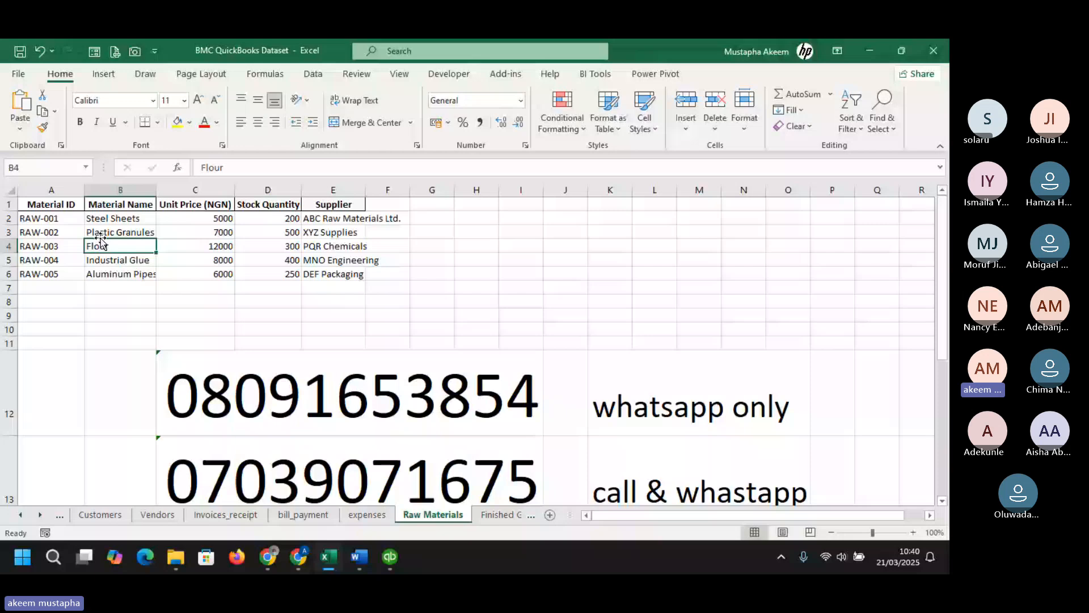
pyautogui.click(55, 234)
pyautogui.hotkey('ctrl', 'c')
pyautogui.click(107, 235)
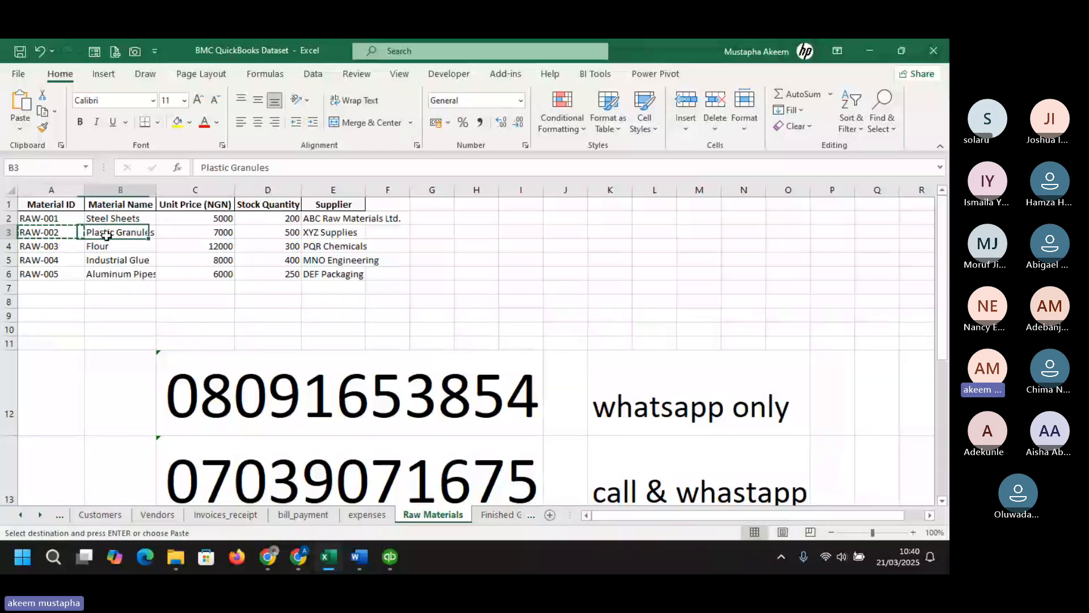
pyautogui.hotkey('ctrl', 'c')
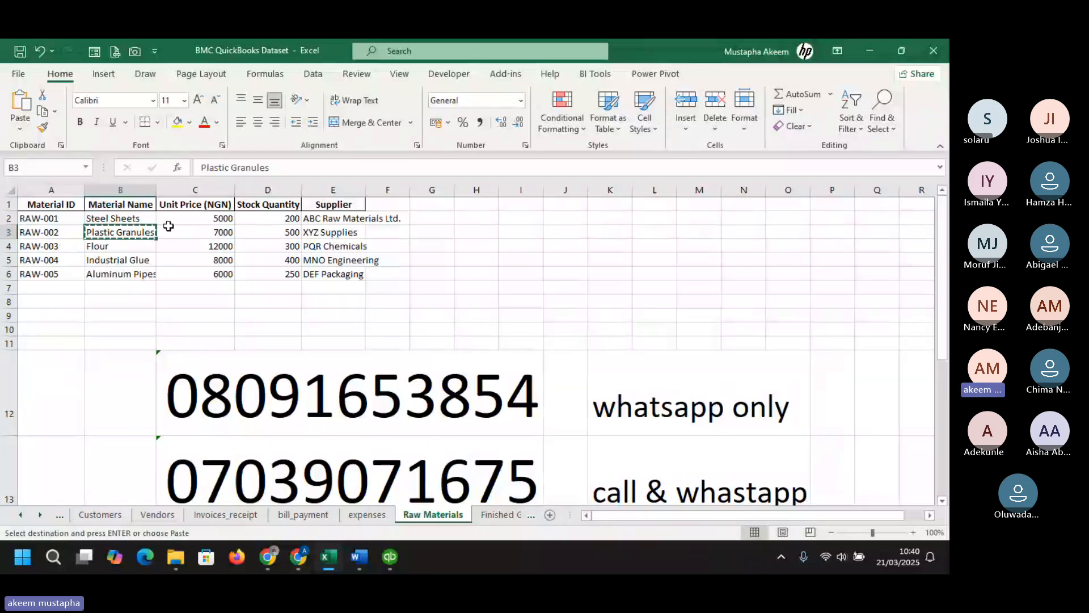
# - Calculate the Plastic Granules stock value in G3 as =C3*D3 with comma style, and copy its supplier XYZ Supplies
pyautogui.click(204, 232)
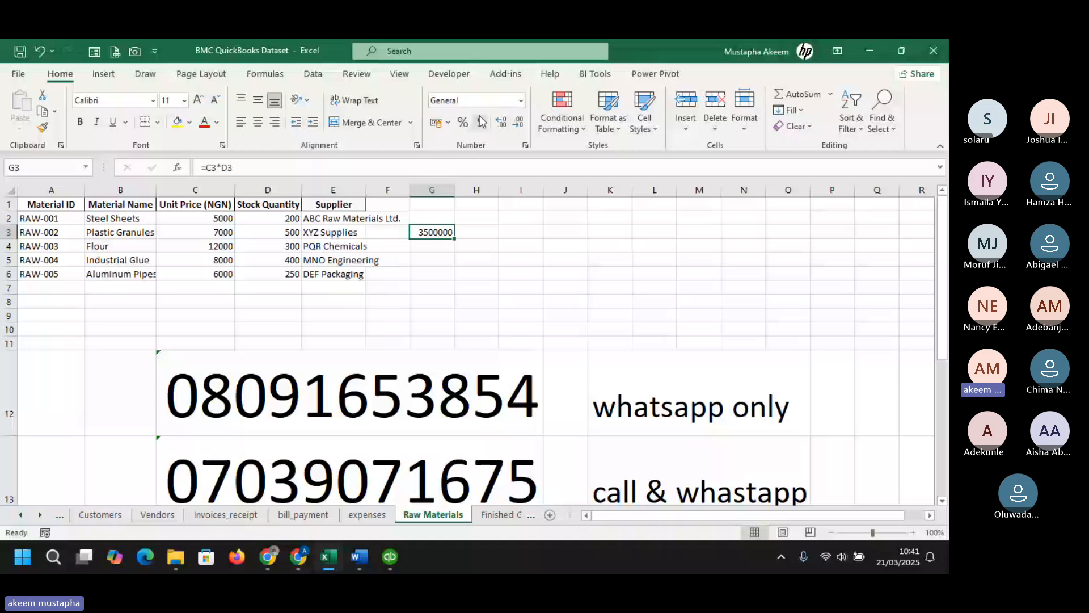
pyautogui.click(481, 121)
pyautogui.click(322, 232)
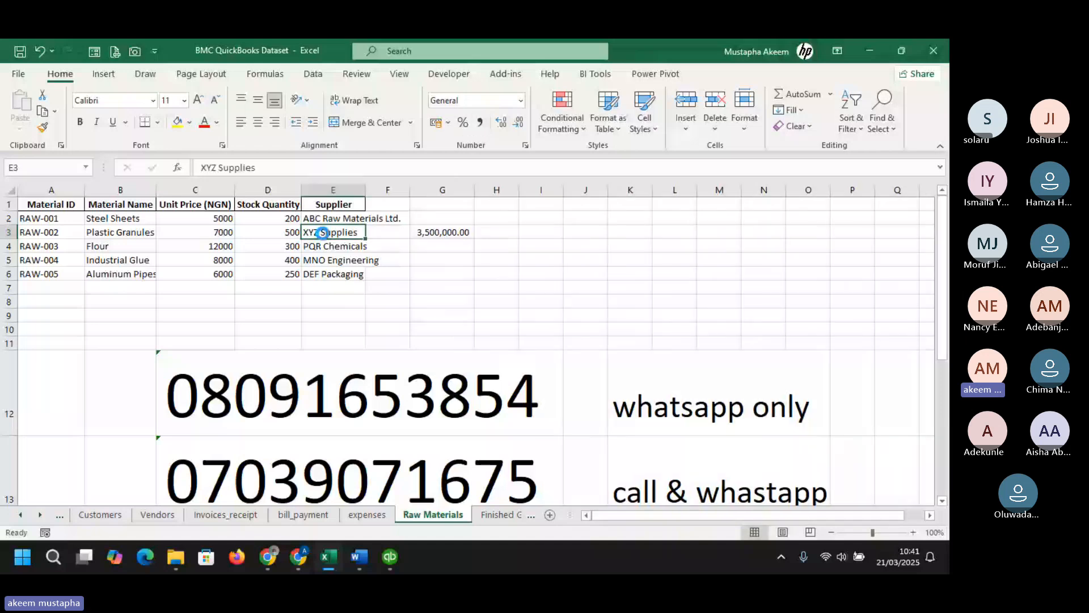
pyautogui.hotkey('ctrl', 'c')
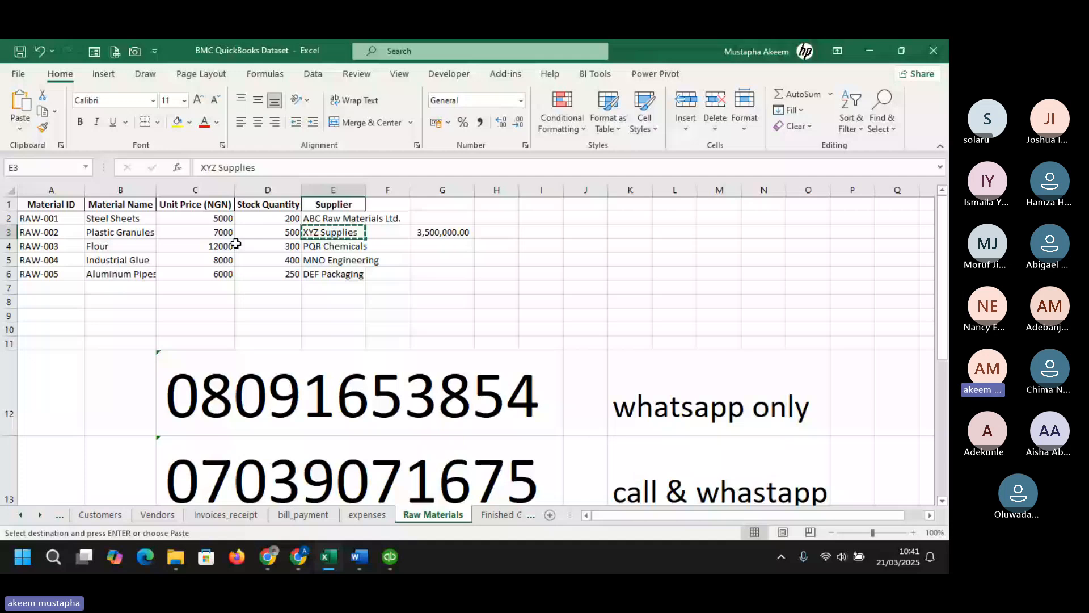
# - Paste RAW-002 as the new item's name
pyautogui.hotkey('alt', 'Tab')
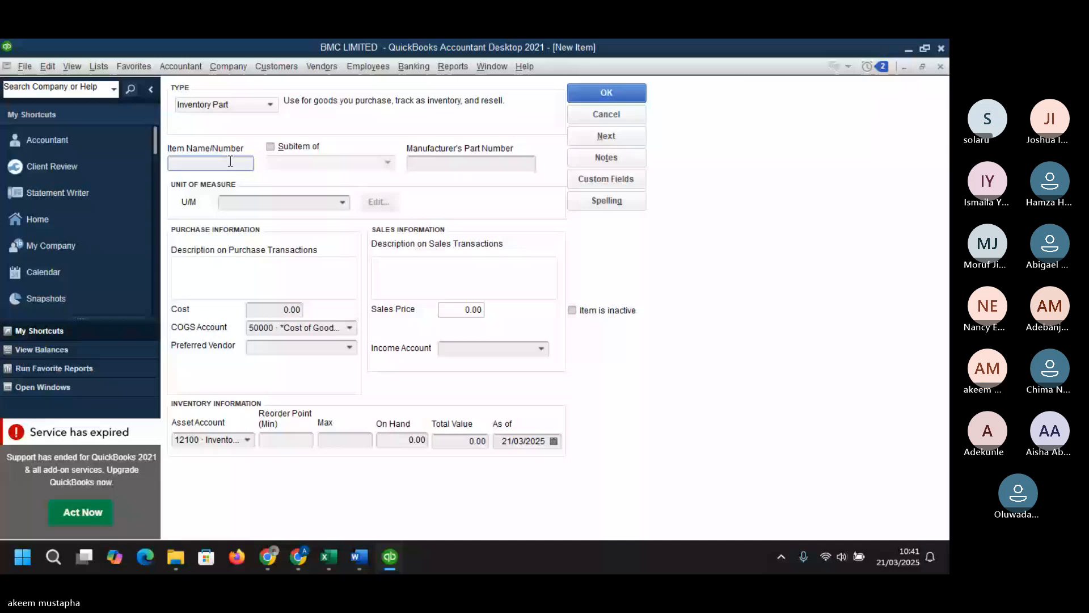
pyautogui.hotkey('ctrl', 'v')
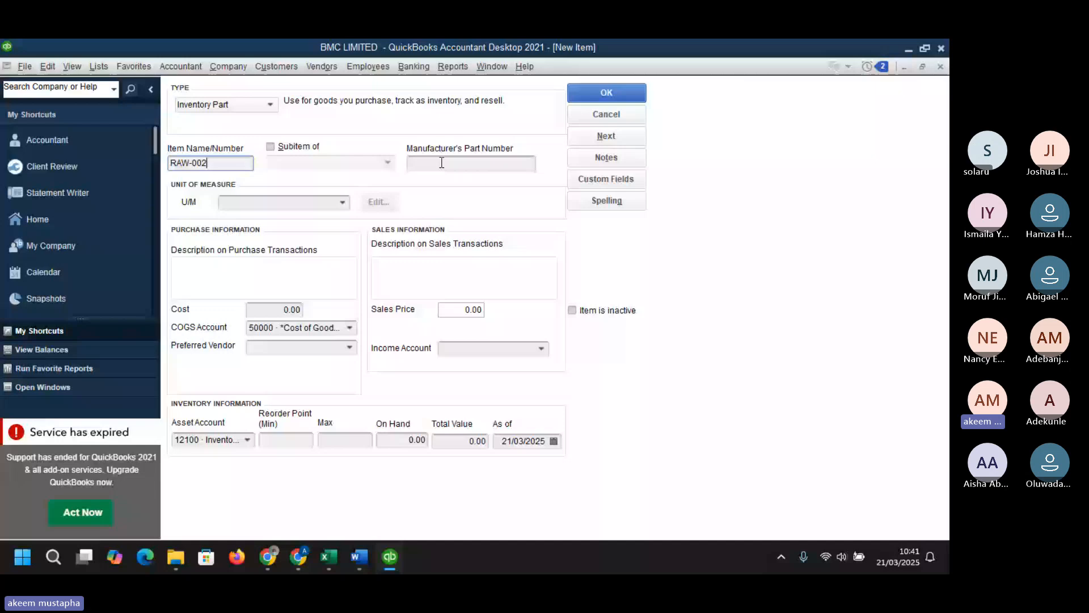
pyautogui.moveTo(329, 556)
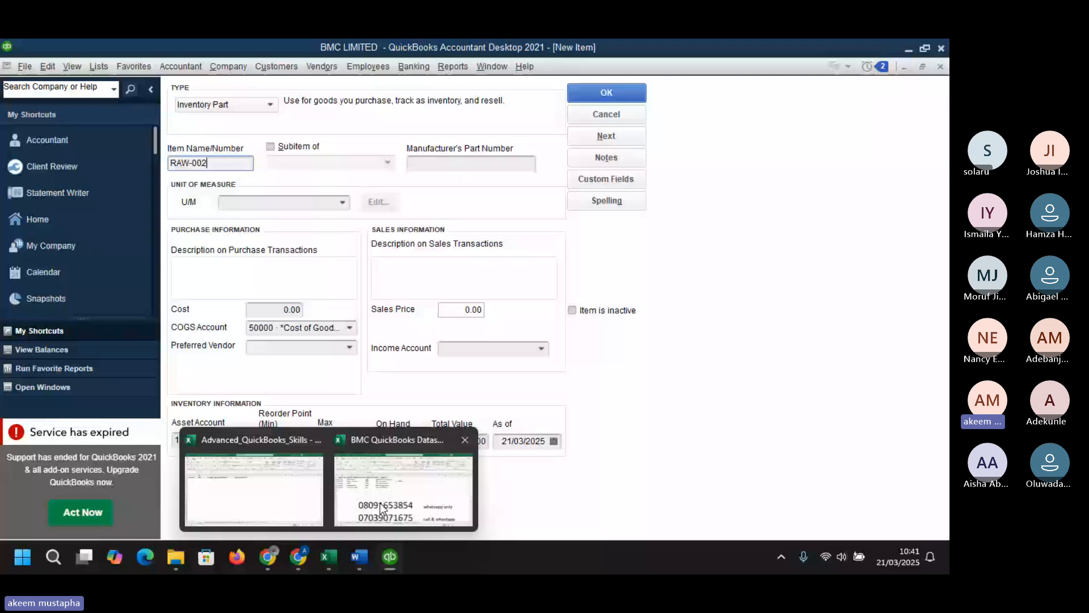
pyautogui.click(382, 507)
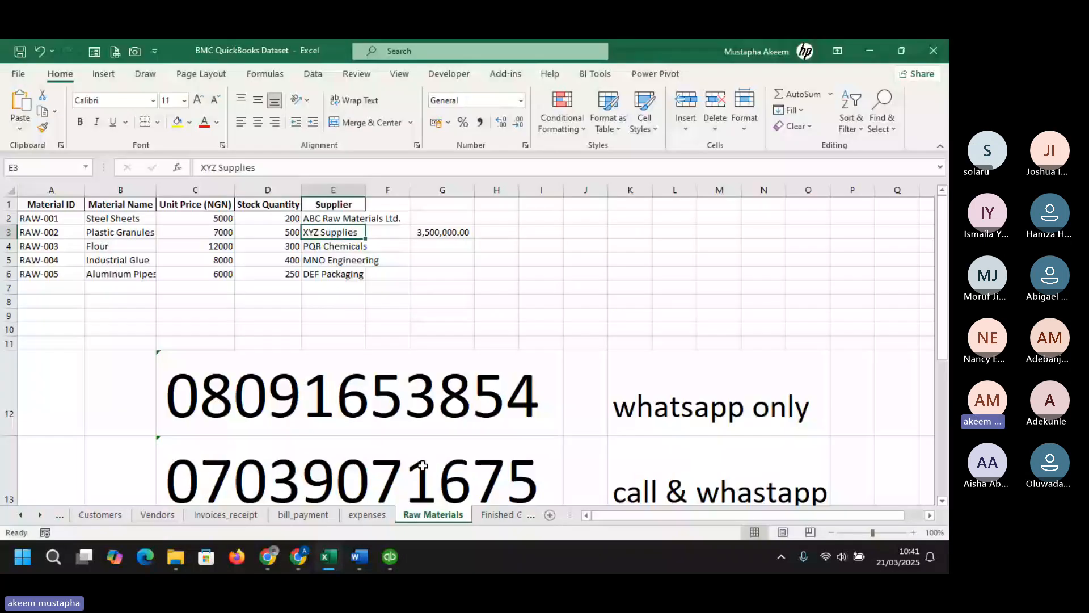
pyautogui.hotkey('alt', 'Tab')
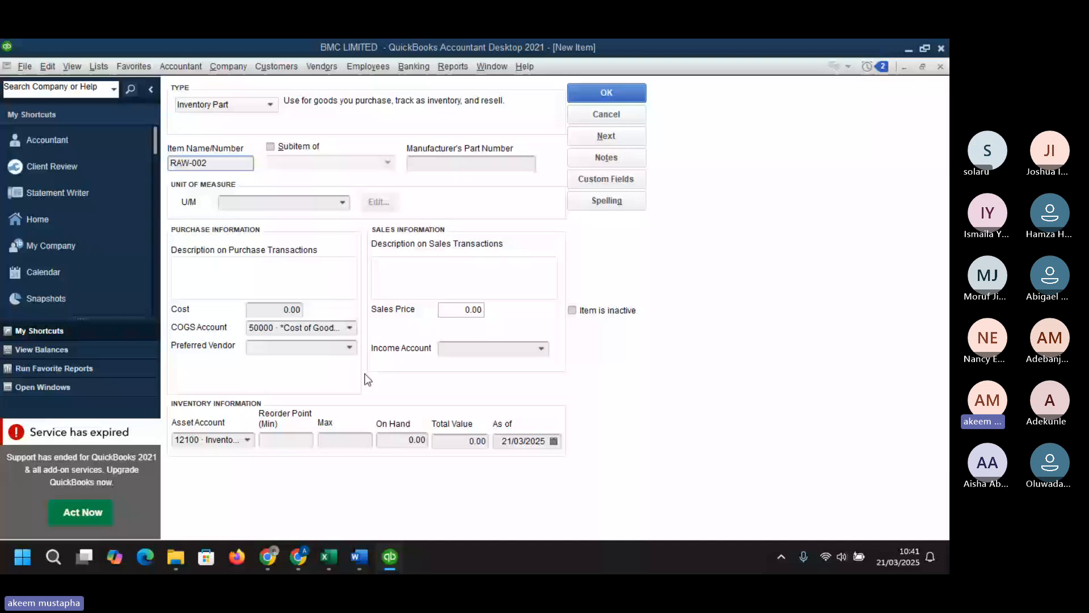
# - Set the unit of measure to Sheets (Sht) and paste Plastic Granules as the purchase description
pyautogui.click(342, 203)
pyautogui.click(298, 253)
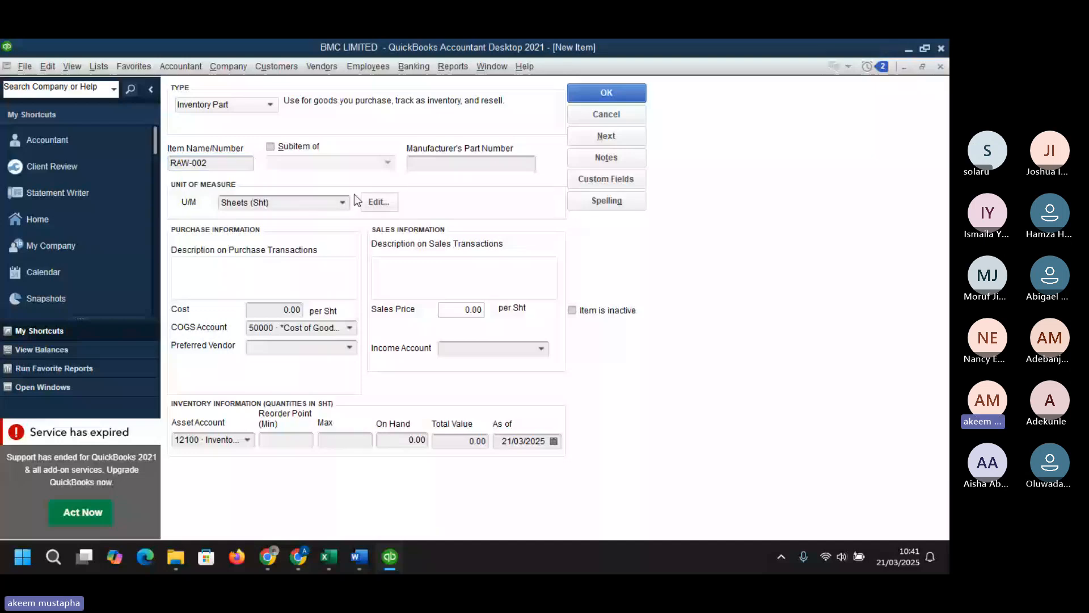
pyautogui.click(299, 262)
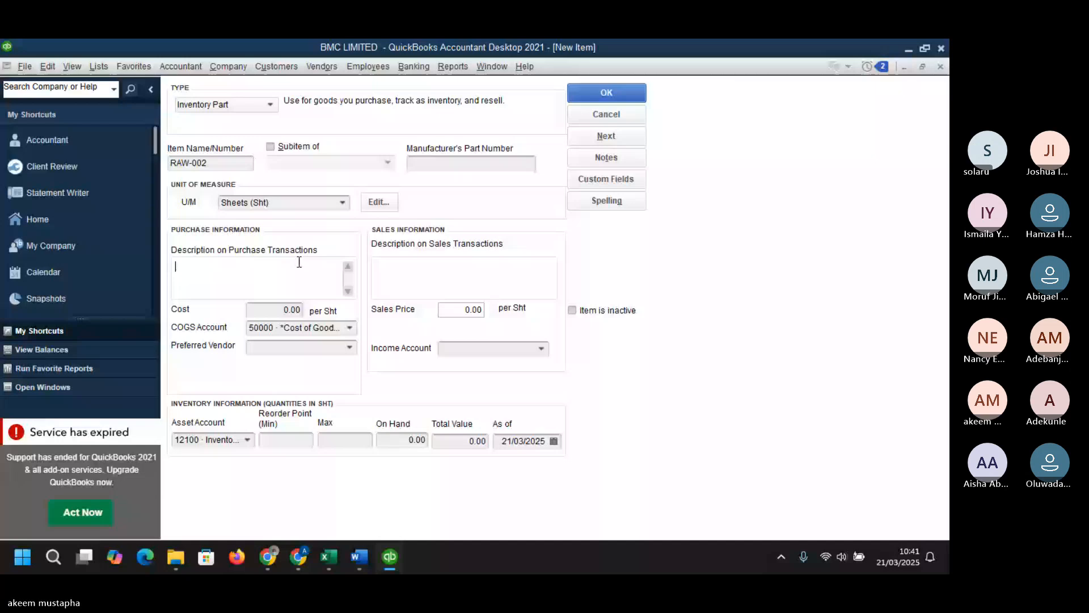
pyautogui.press('super+v')
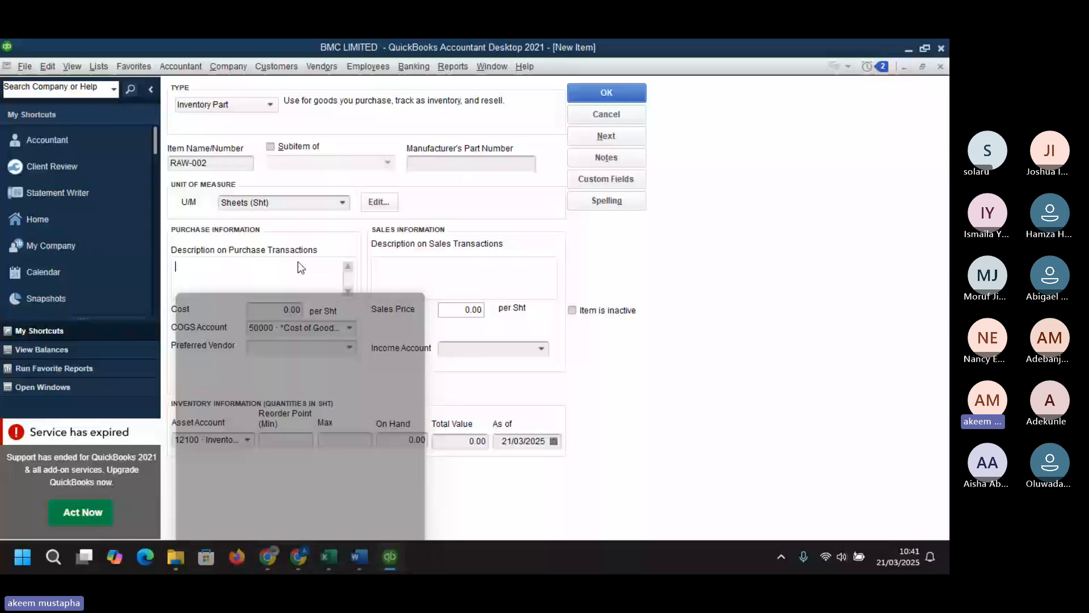
pyautogui.hotkey('ctrl', 'v')
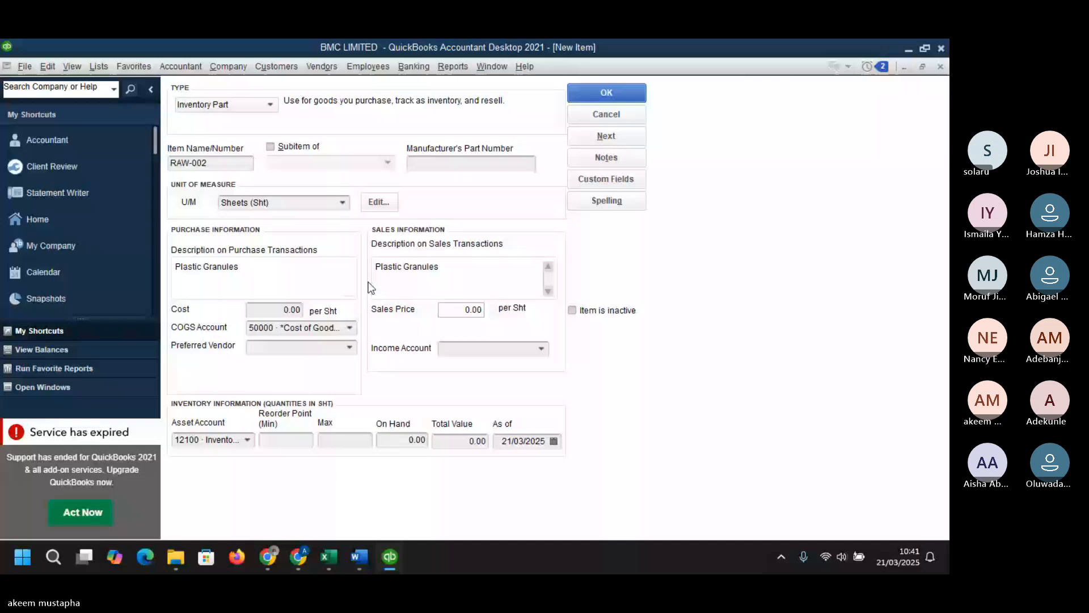
# - Set the preferred vendor to XYZ Supplies and the income account to 4000 · Sales Revenue
pyautogui.click(295, 352)
pyautogui.write('XYZ Printing')
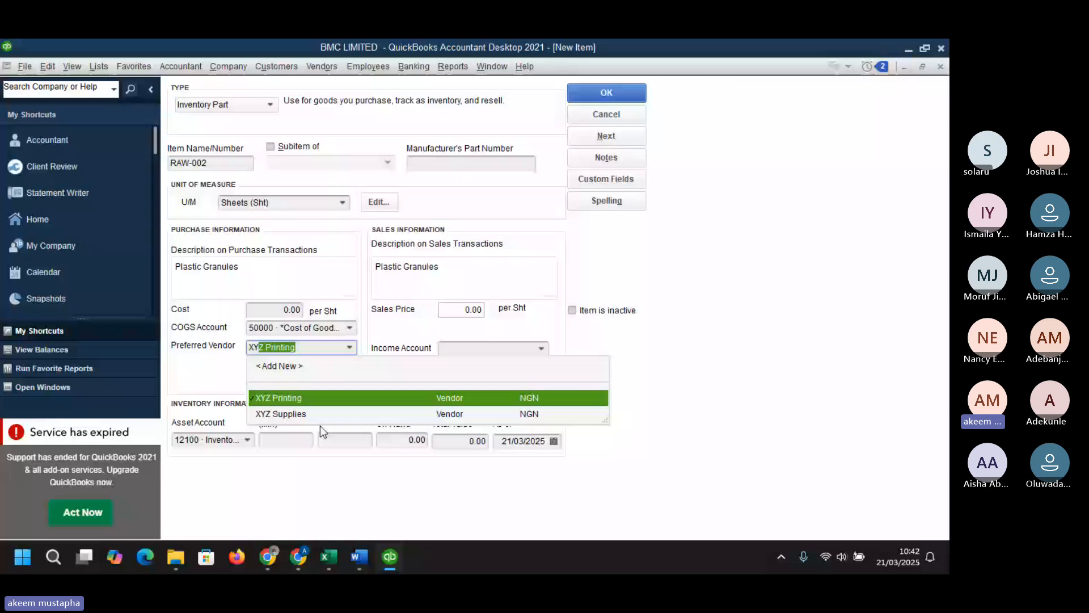
pyautogui.click(324, 415)
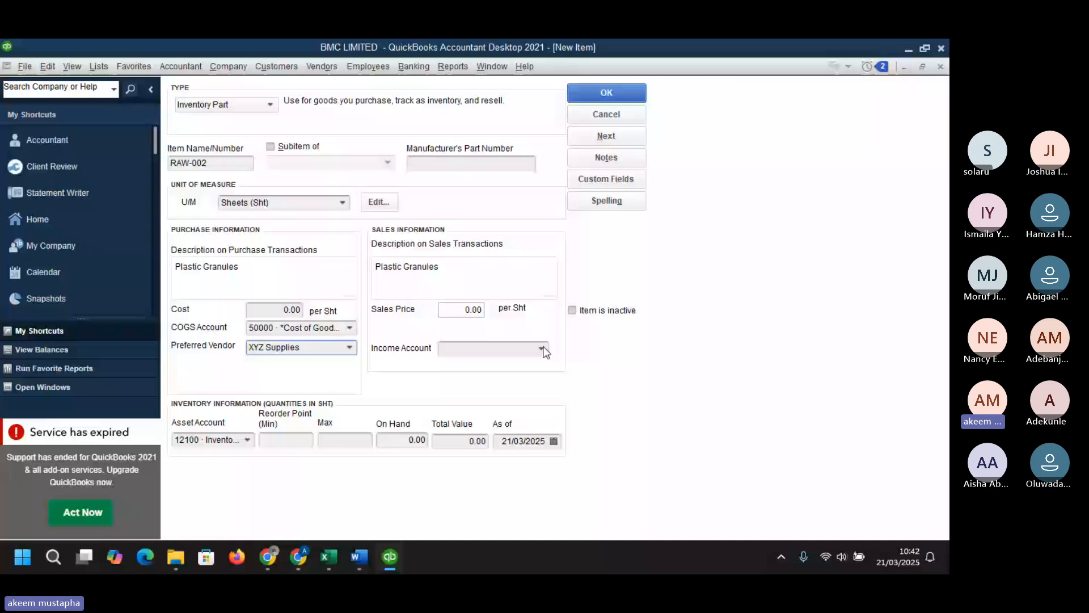
pyautogui.click(543, 348)
pyautogui.click(604, 357)
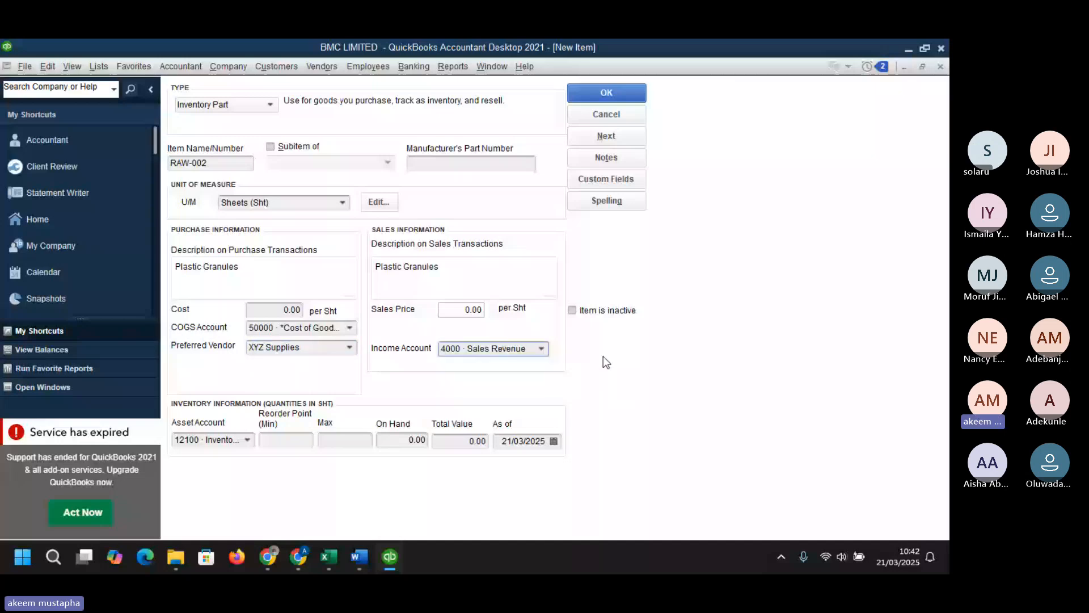
# - Enter an on-hand quantity of 500 and a total value of 3,500,000 for the item
pyautogui.click(247, 440)
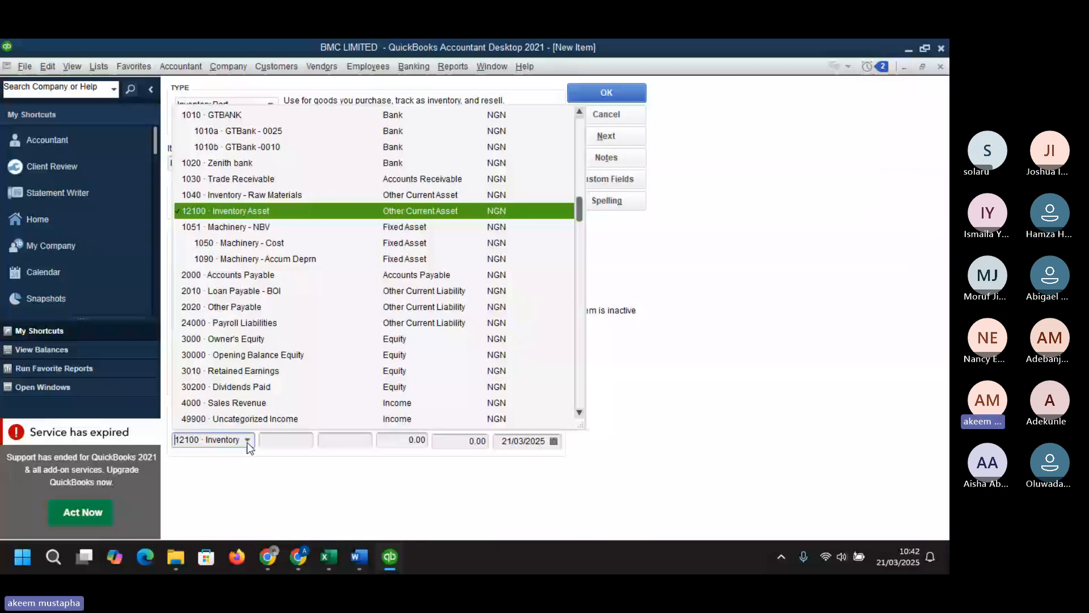
pyautogui.click(247, 441)
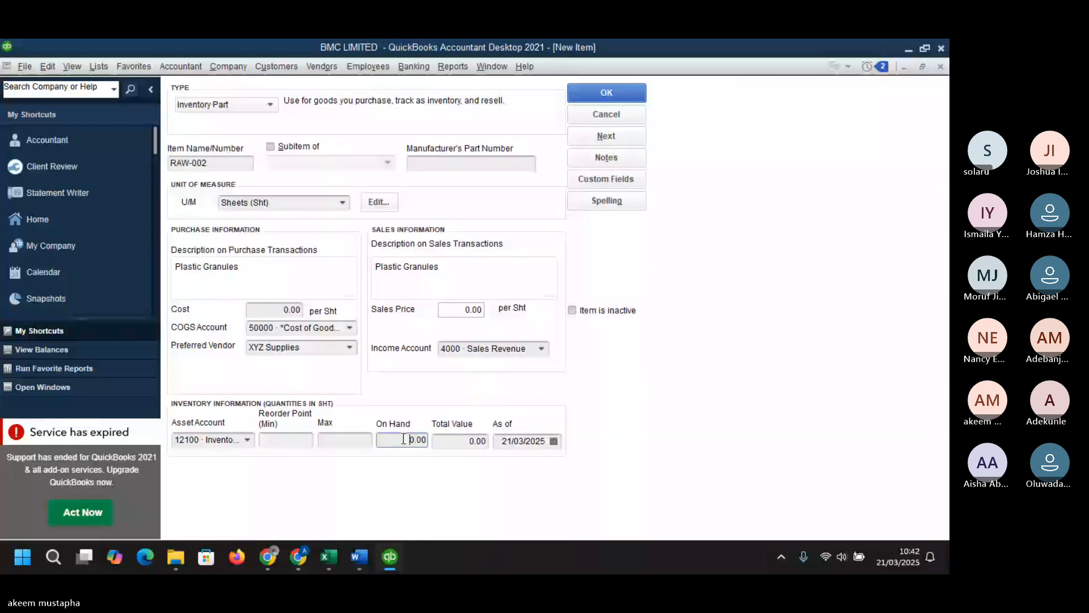
pyautogui.click(404, 439)
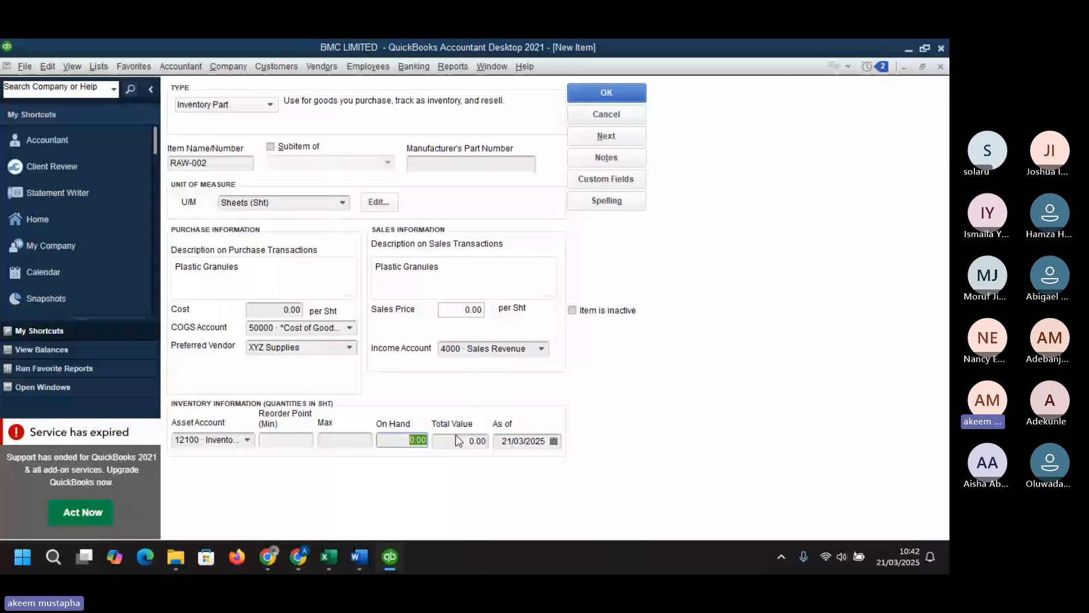
pyautogui.press('super+v')
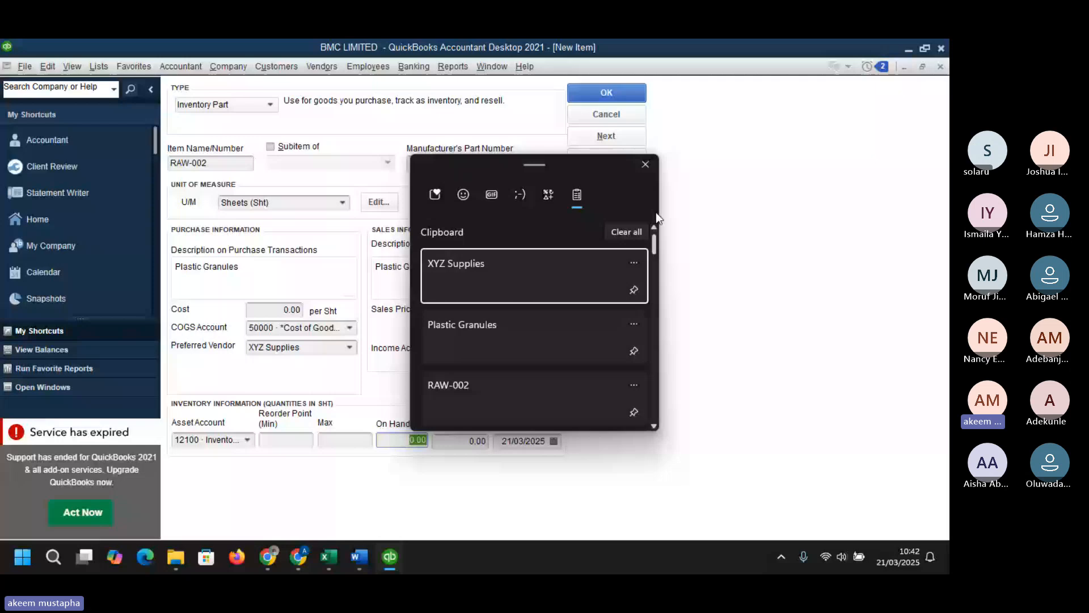
pyautogui.hotkey('alt', 'Tab')
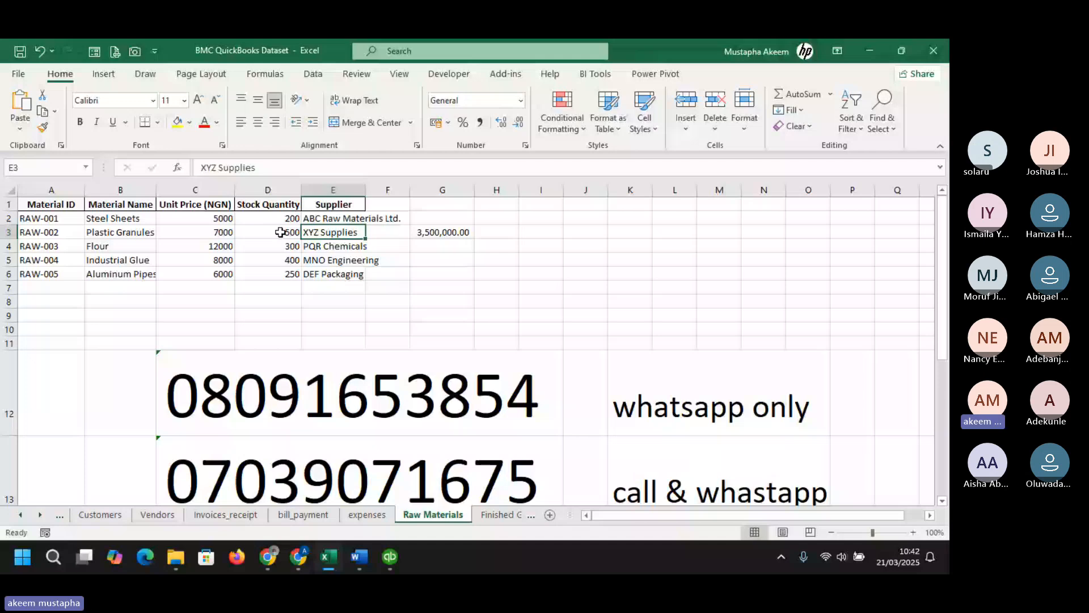
pyautogui.hotkey('alt', 'Tab')
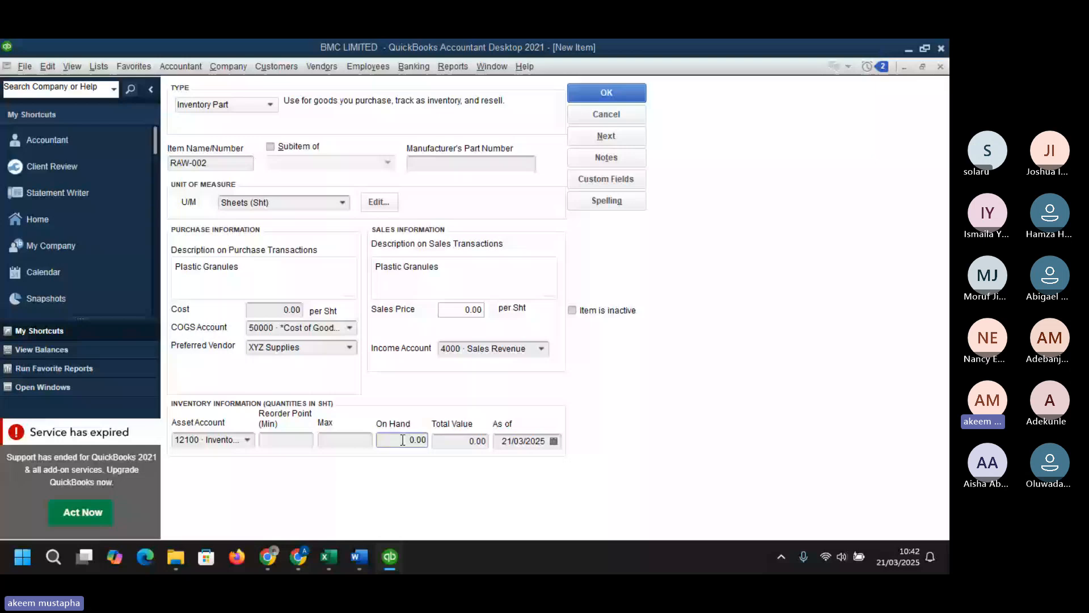
pyautogui.write('500')
pyautogui.click(456, 440)
pyautogui.write('3,50')
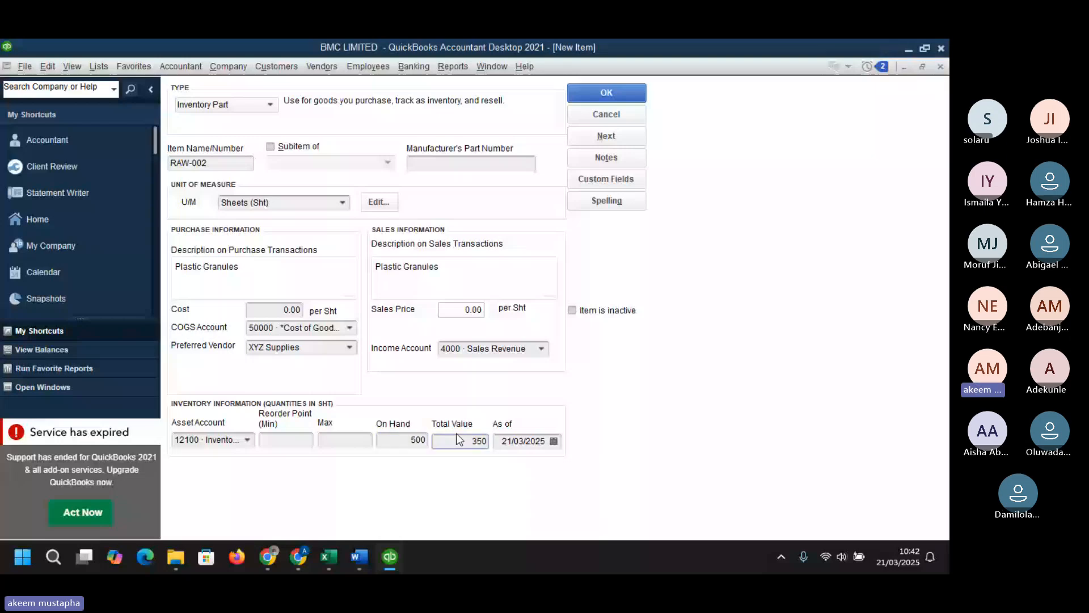
pyautogui.write('0,000')
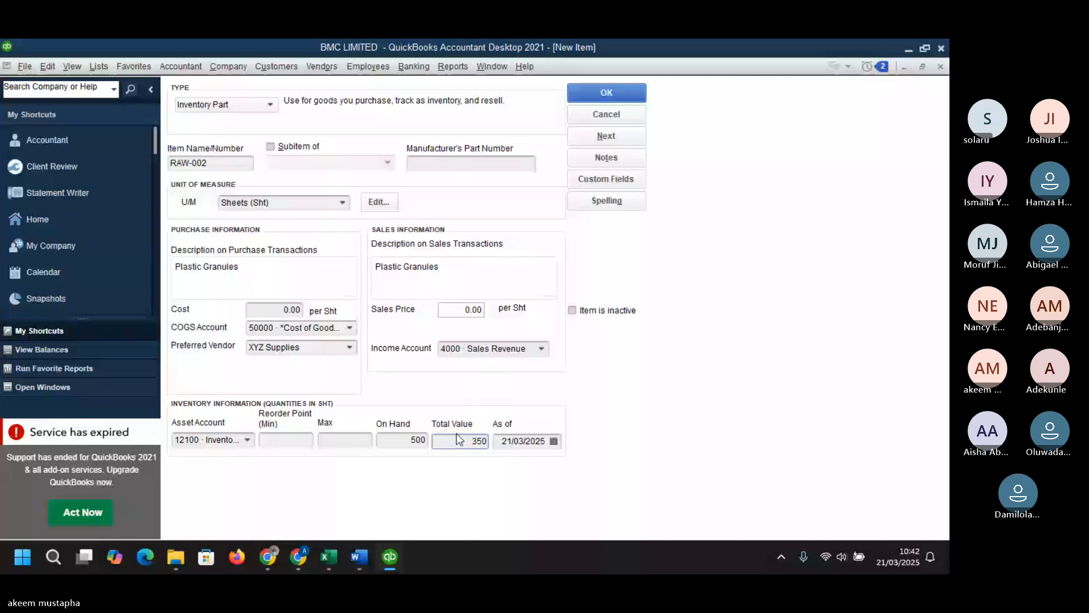
# - Set the inventory as-of date to 31/12/2024
pyautogui.click(511, 440)
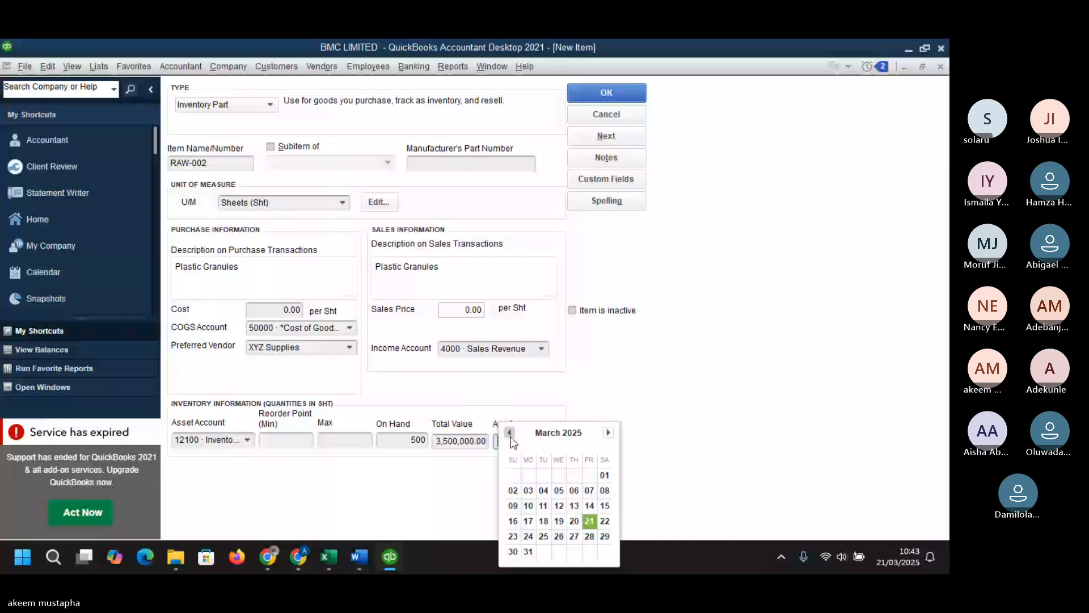
pyautogui.click(510, 436)
pyautogui.click(510, 436)
pyautogui.click(511, 436)
pyautogui.click(543, 536)
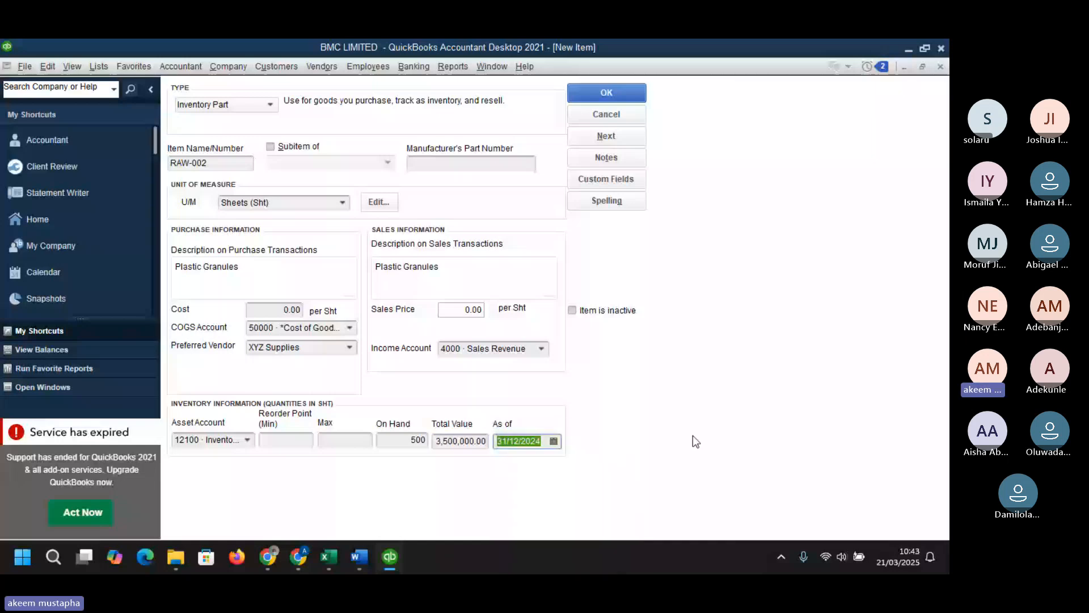
# - Set the reorder point to 100 and save the Plastic Granules item
pyautogui.click(291, 438)
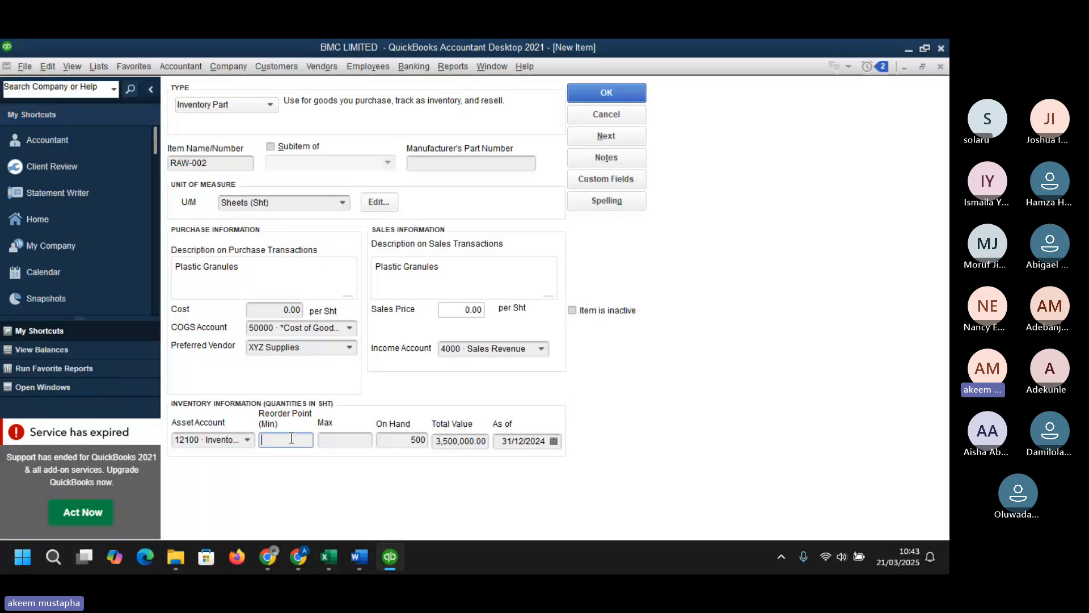
pyautogui.write('100')
pyautogui.press('Tab')
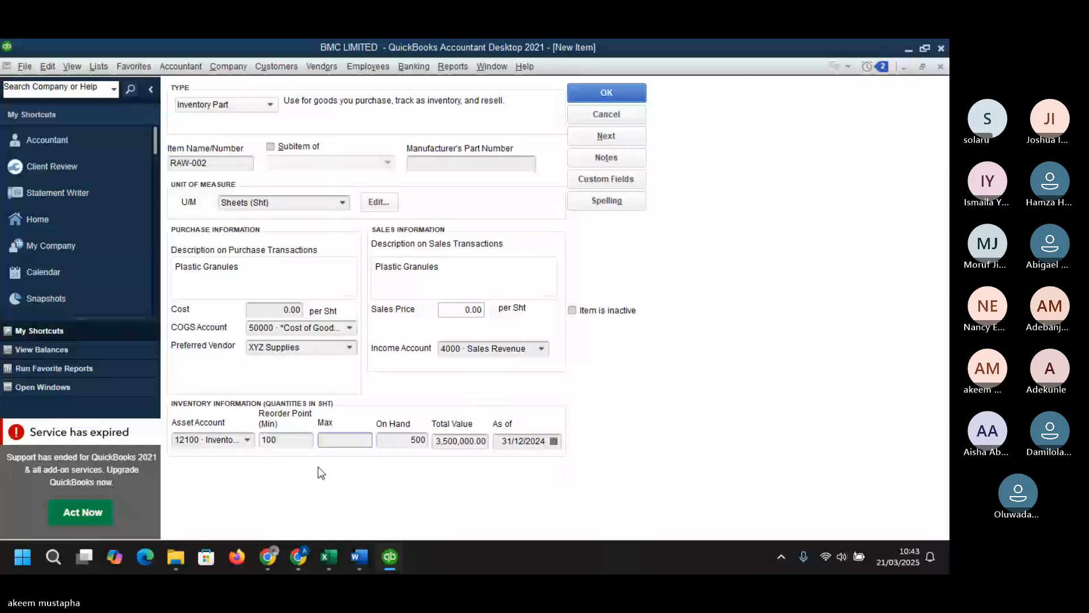
pyautogui.press('Return')
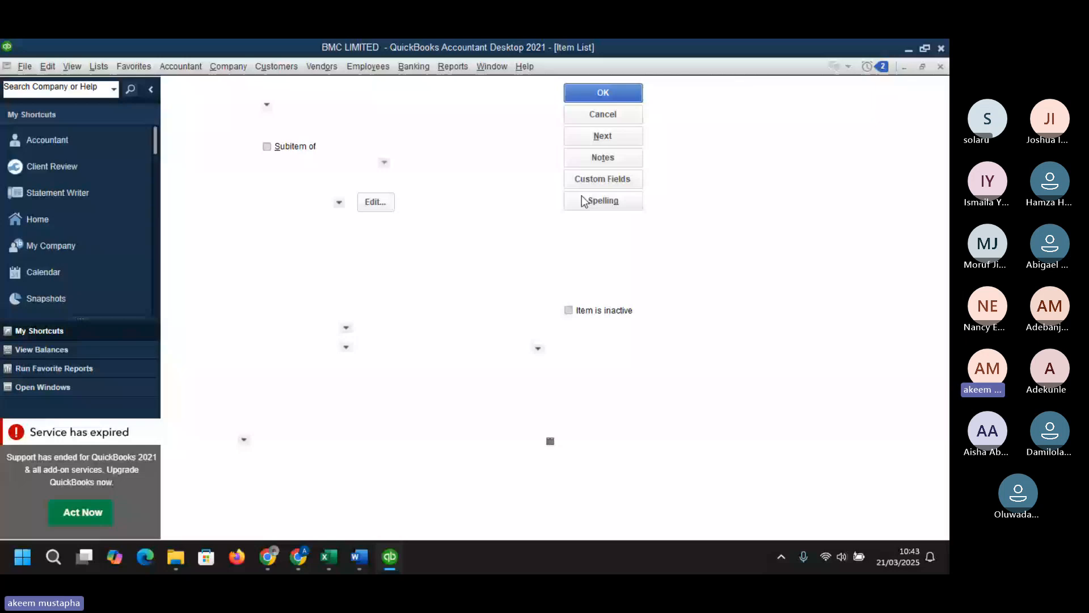
# - Switch to the dataset workbook and open the Finished Goods sheet
pyautogui.moveTo(383, 541)
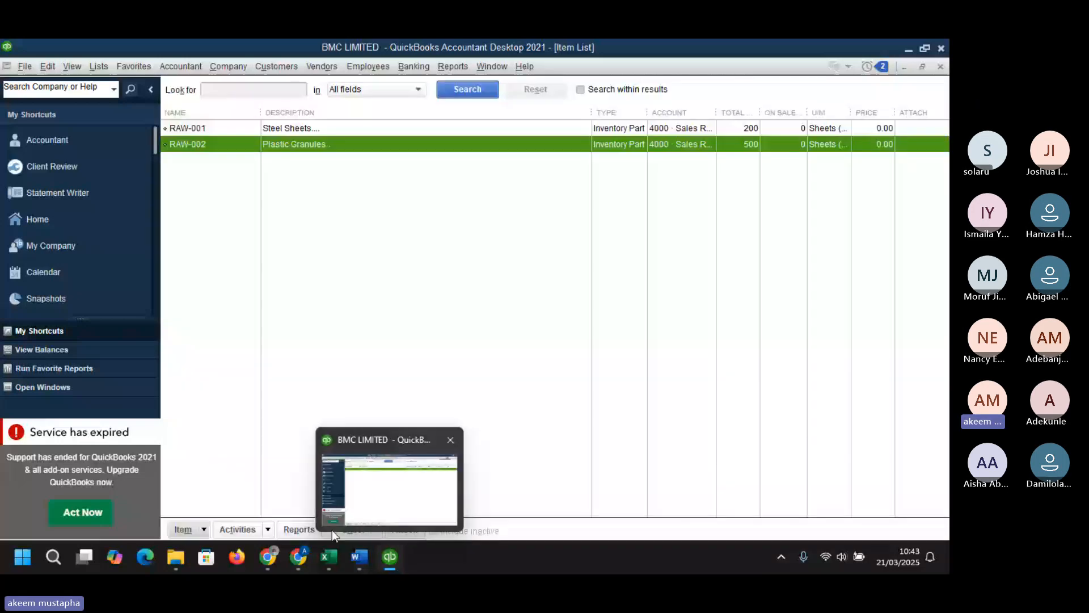
pyautogui.moveTo(316, 538)
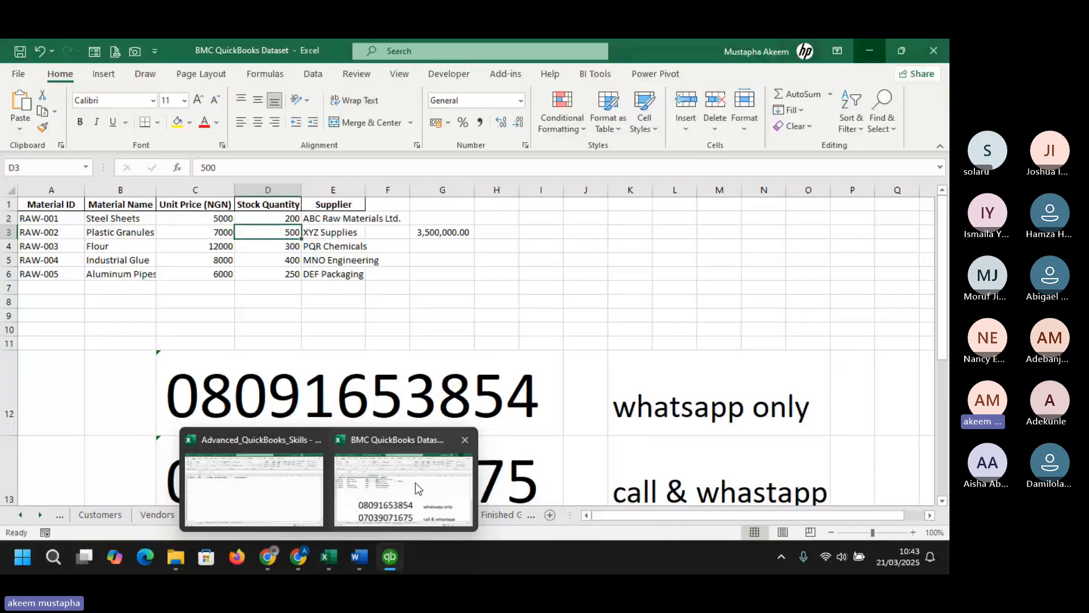
pyautogui.click(415, 482)
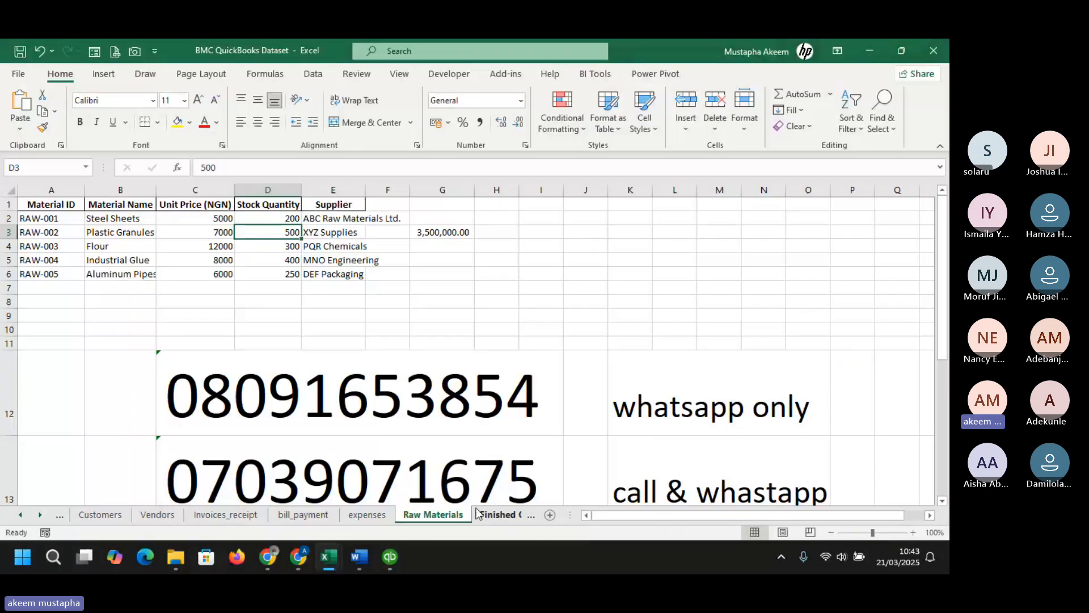
pyautogui.click(486, 514)
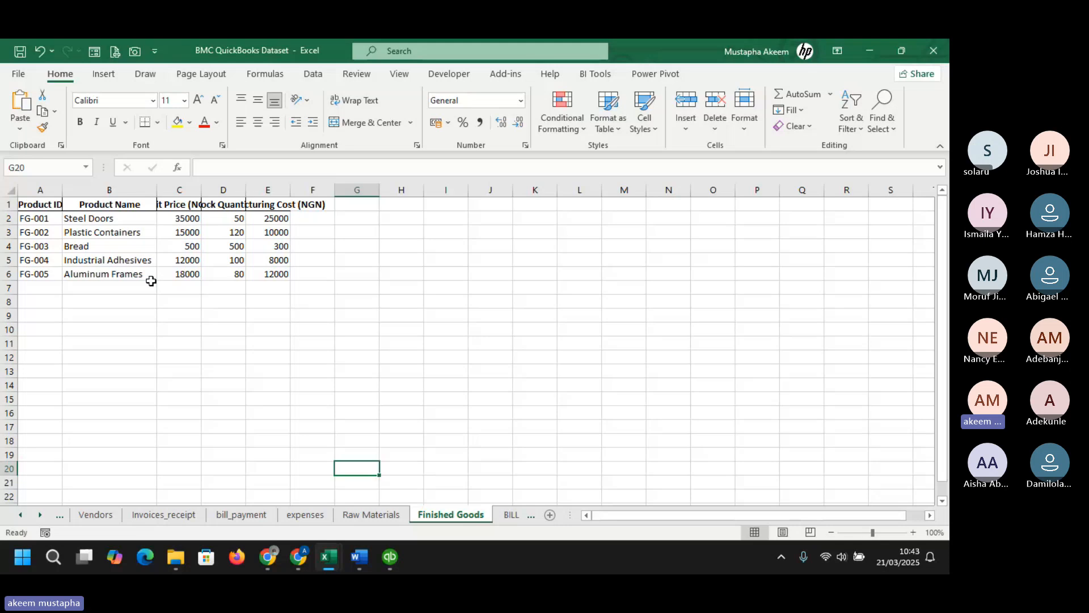
# - Copy the Steel Doors product ID FG-001 and its product name from row 2
pyautogui.click(41, 217)
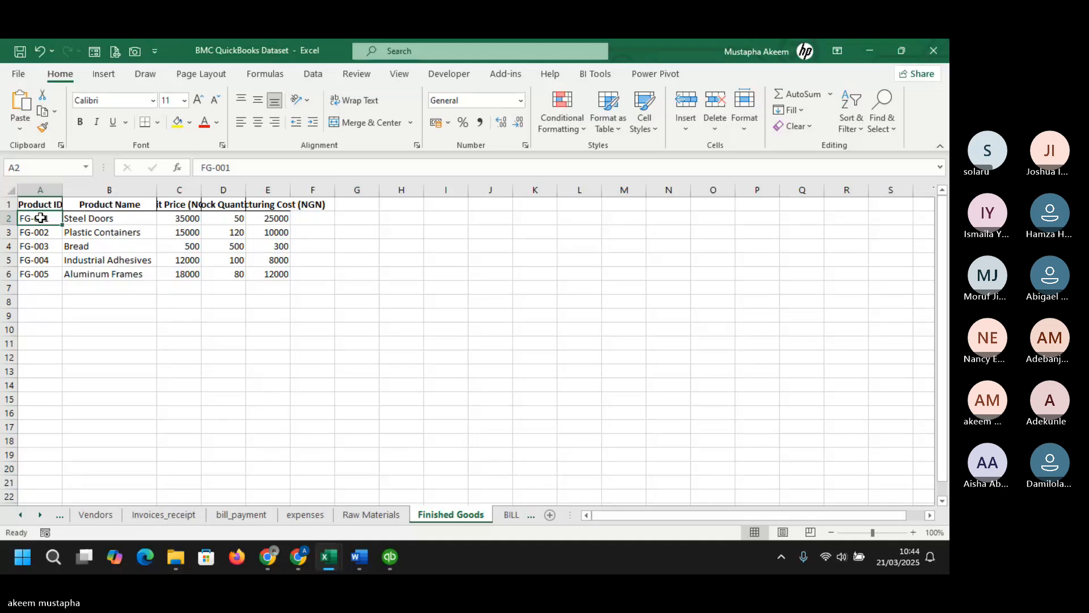
pyautogui.click(67, 218)
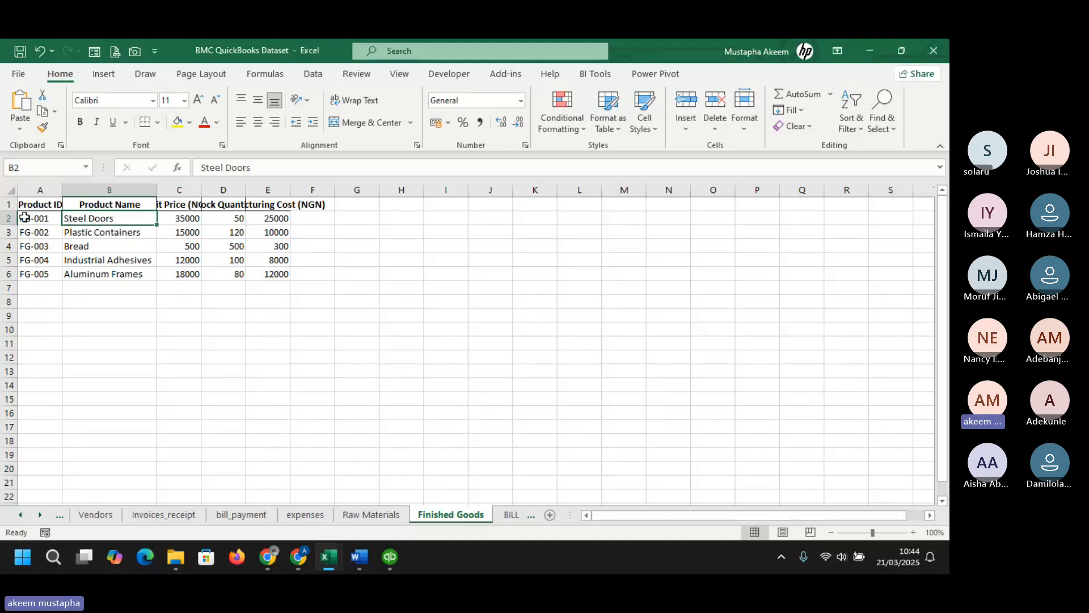
pyautogui.click(42, 217)
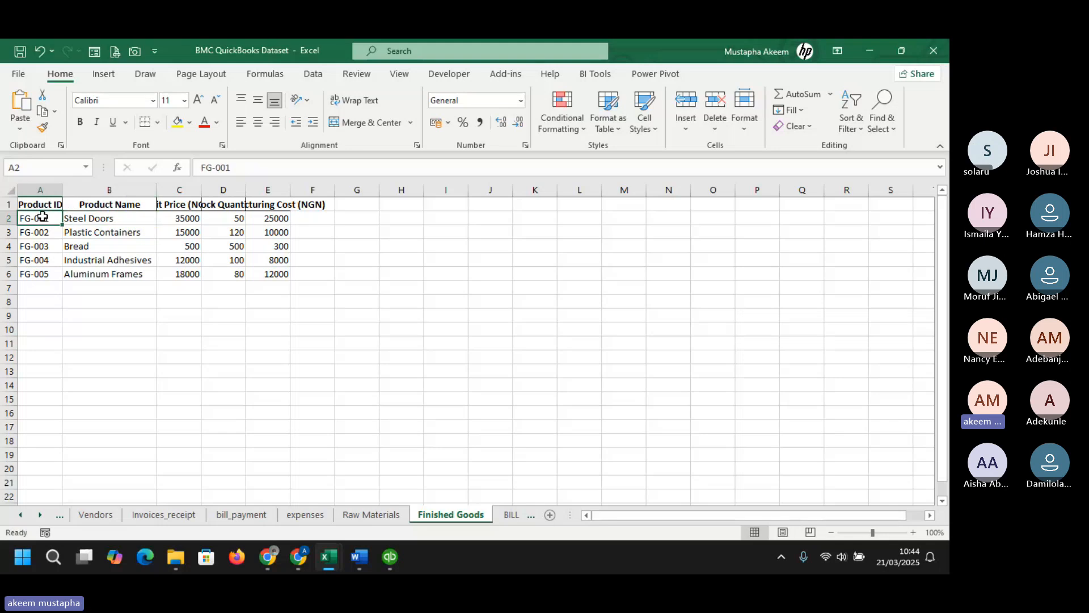
pyautogui.hotkey('ctrl', 'c')
pyautogui.click(73, 218)
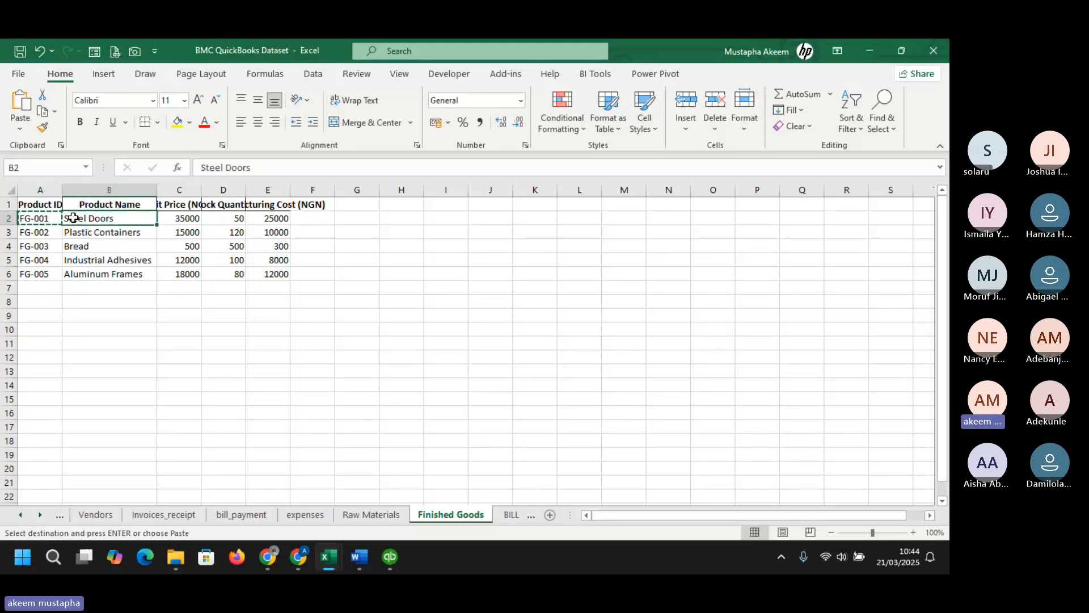
pyautogui.hotkey('ctrl', 'c')
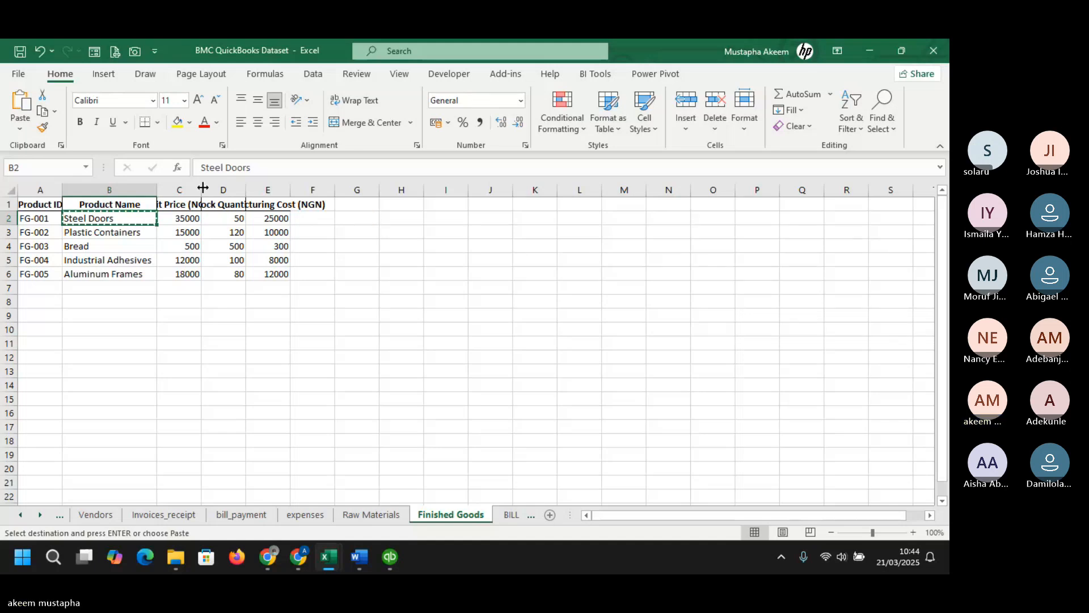
# - Widen columns C to E so their full headers show
pyautogui.moveTo(203, 187); pyautogui.dragTo(420, 190)
pyautogui.click(231, 219)
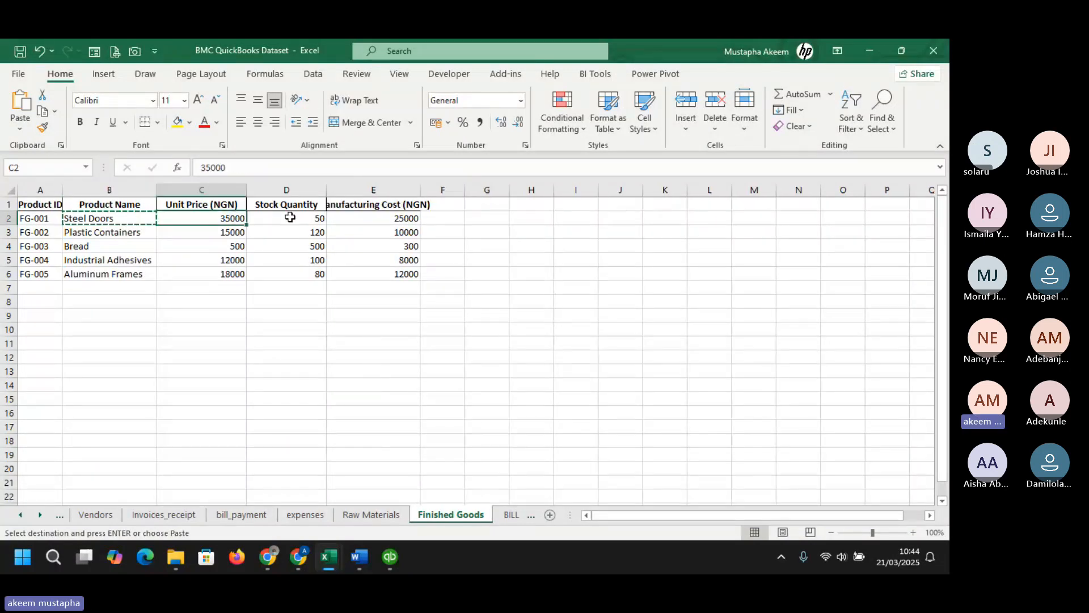
# - Calculate the Steel Doors stock value in G2 with the formula =D2*E2
pyautogui.click(395, 219)
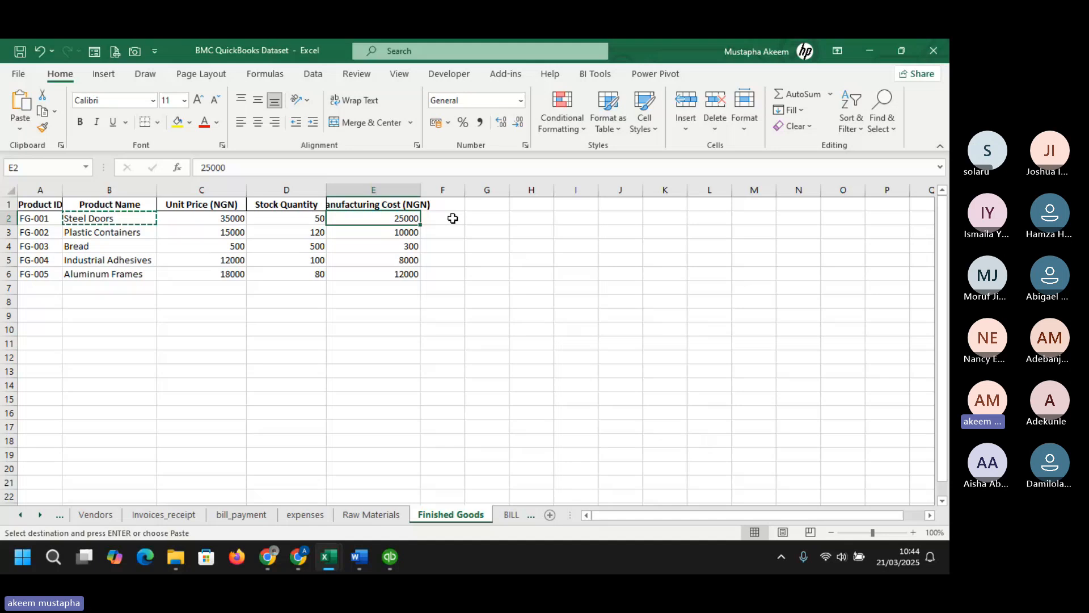
pyautogui.click(495, 218)
pyautogui.write('=')
pyautogui.click(316, 219)
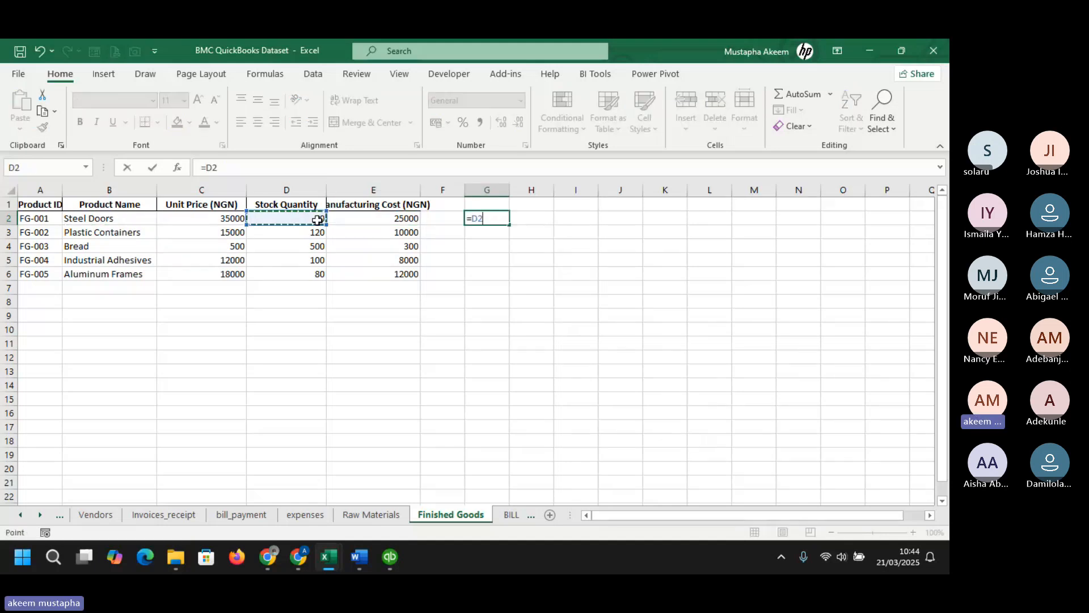
pyautogui.write('*')
pyautogui.click(385, 217)
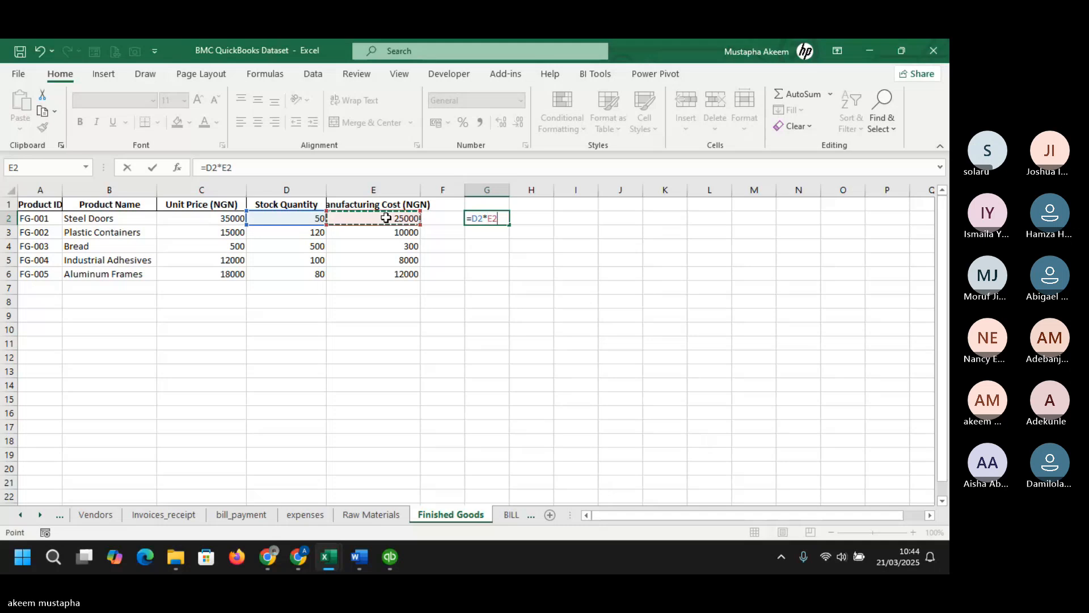
pyautogui.press('Return')
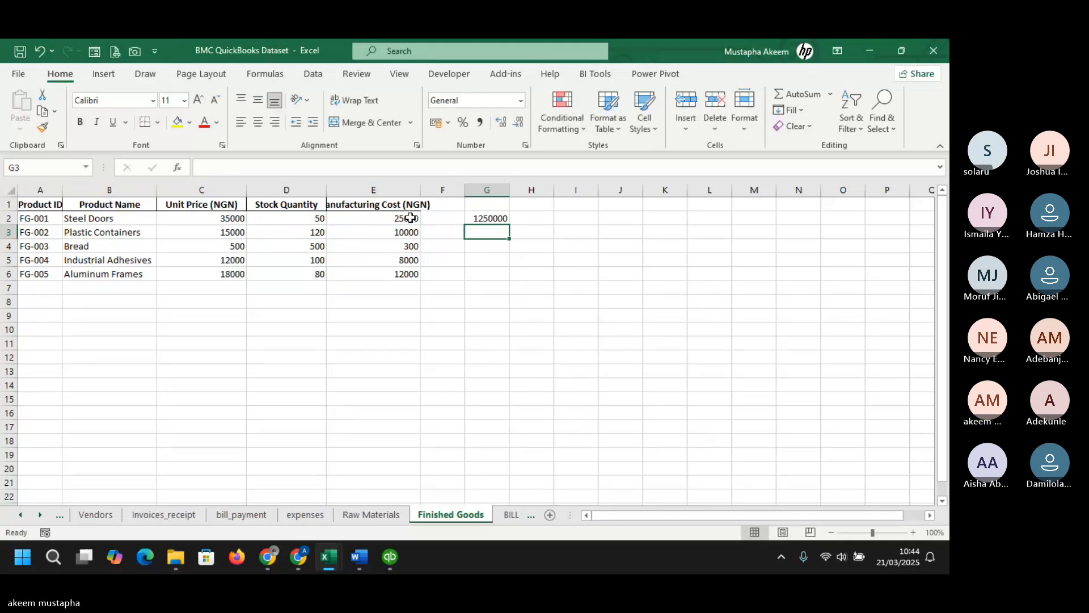
# - Switch to the QuickBooks Item List window
pyautogui.click(408, 216)
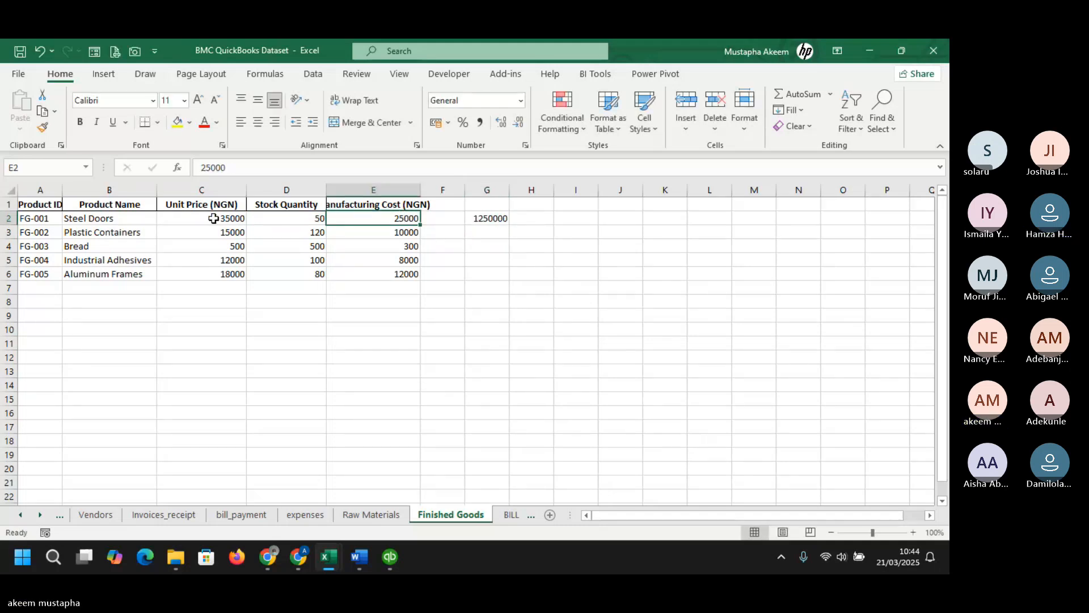
pyautogui.moveTo(393, 560)
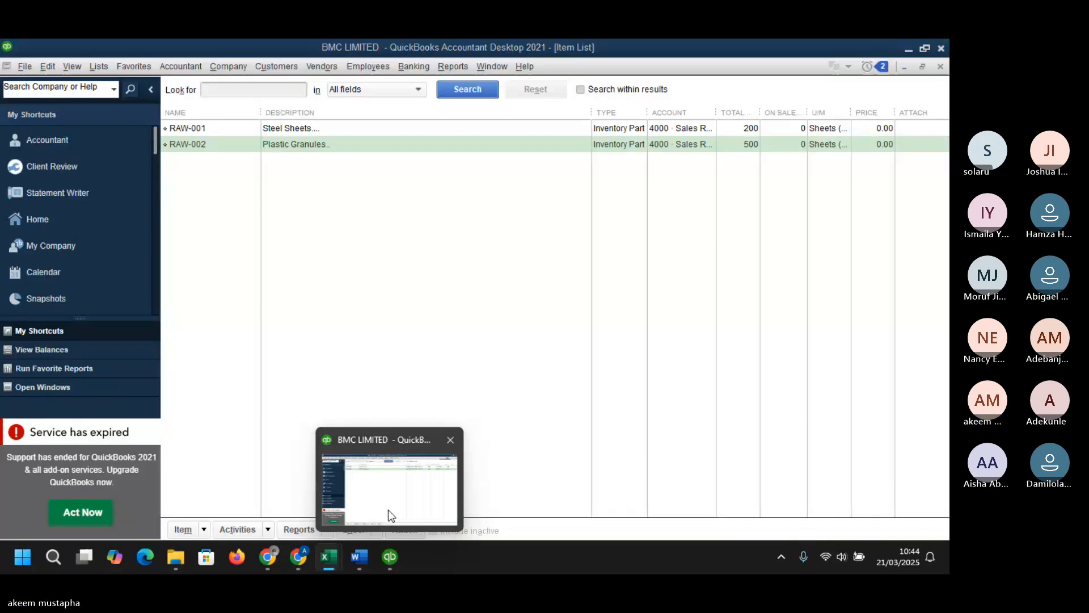
pyautogui.click(388, 509)
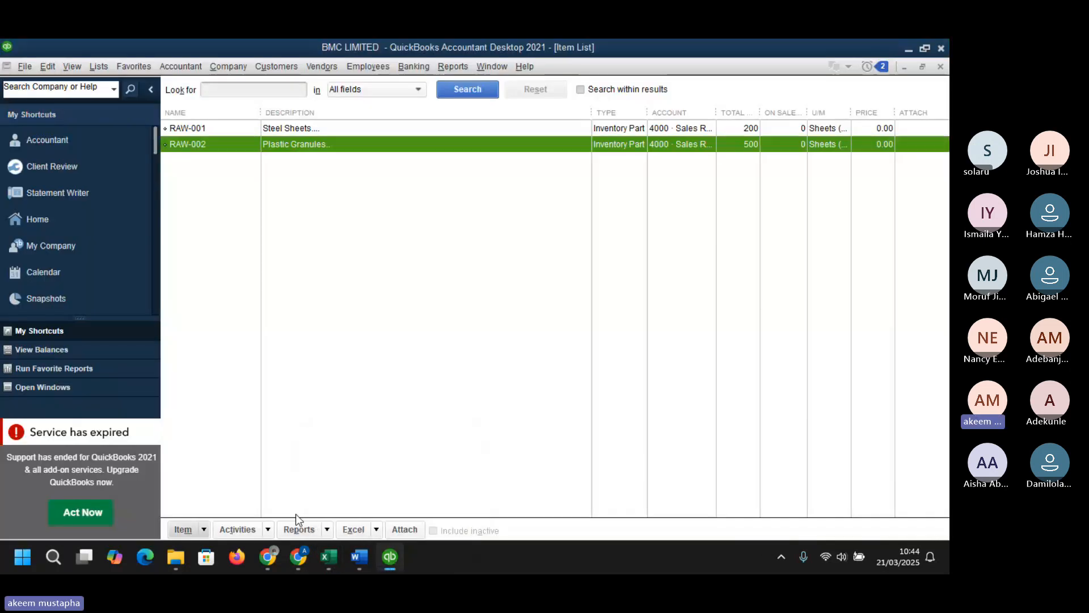
pyautogui.click(205, 525)
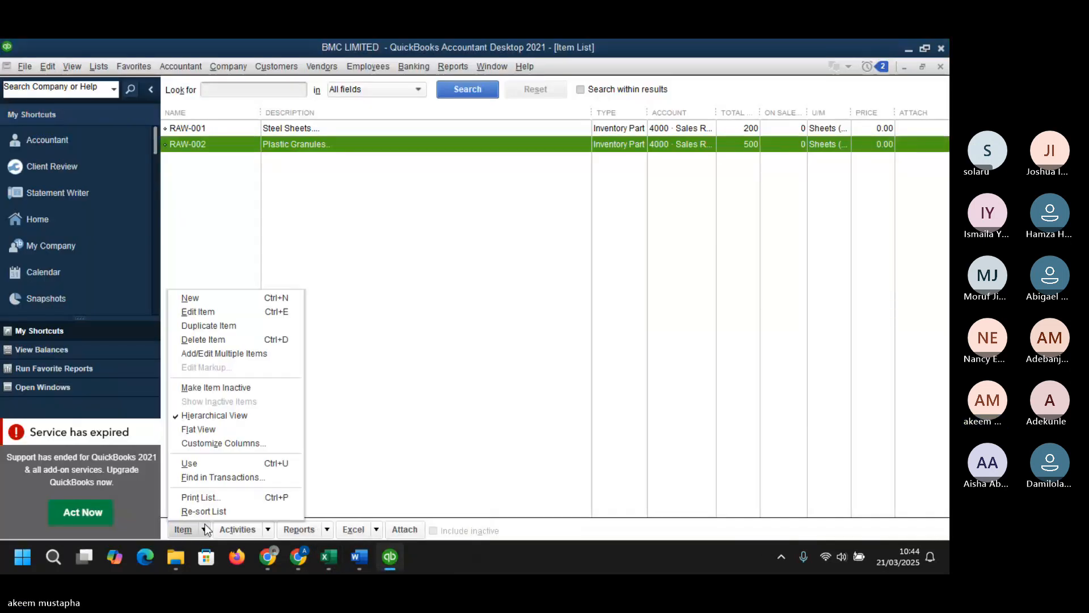
pyautogui.click(209, 301)
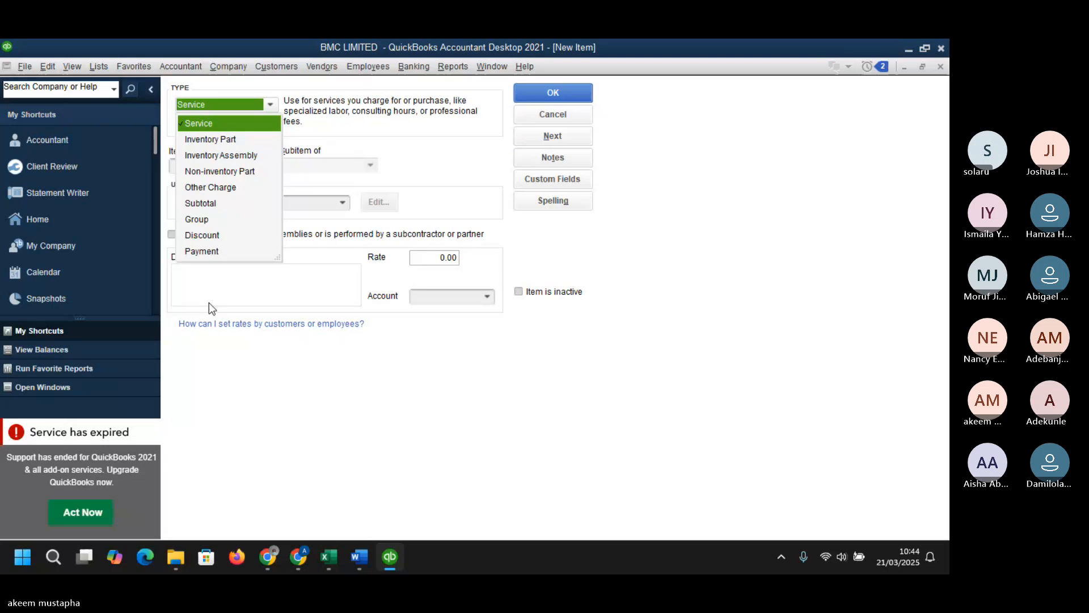
pyautogui.click(214, 153)
pyautogui.click(215, 153)
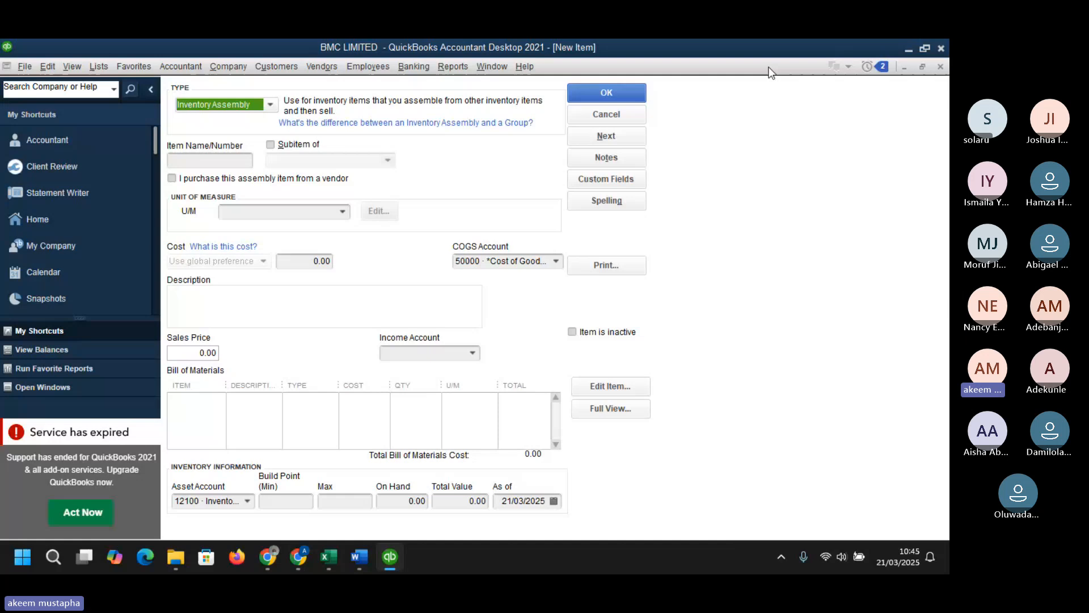
pyautogui.click(606, 114)
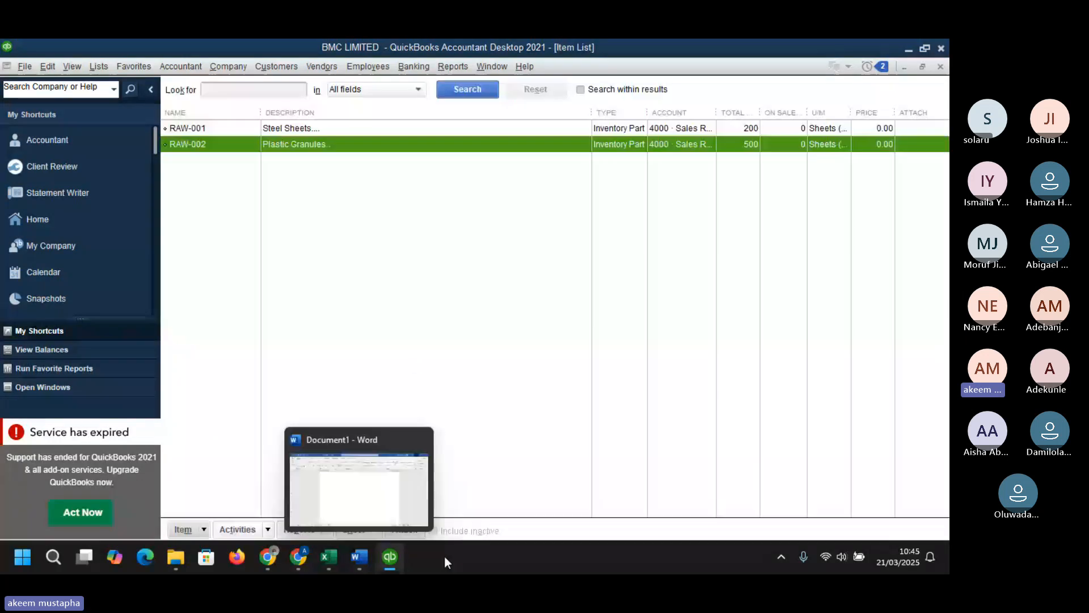
# - Switch back to the BMC QuickBooks Dataset workbook and open the BILL OF MATERIAL sheet
pyautogui.click(328, 556)
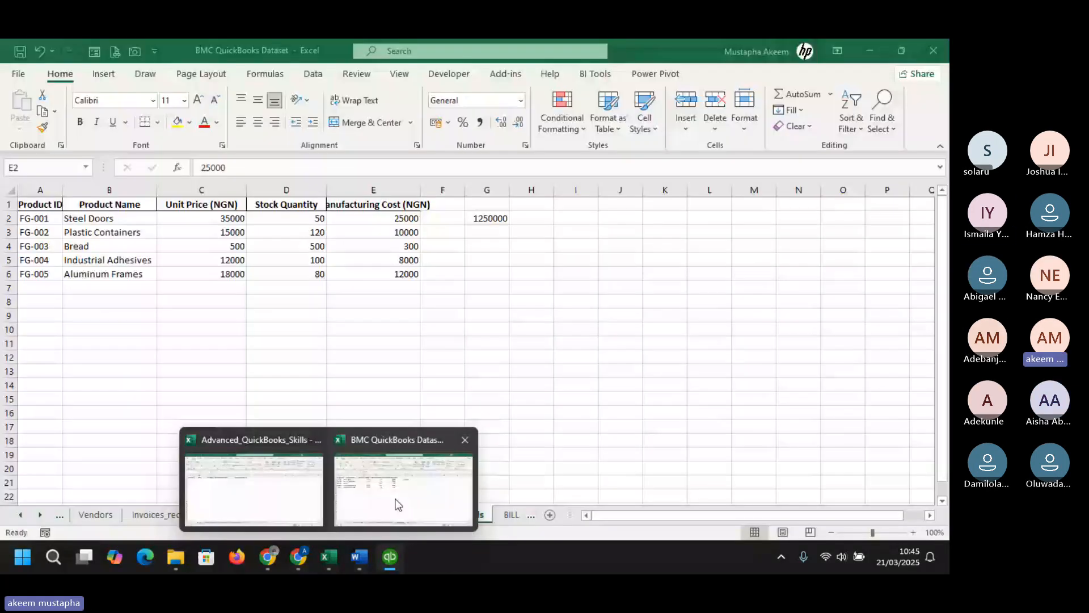
pyautogui.click(397, 504)
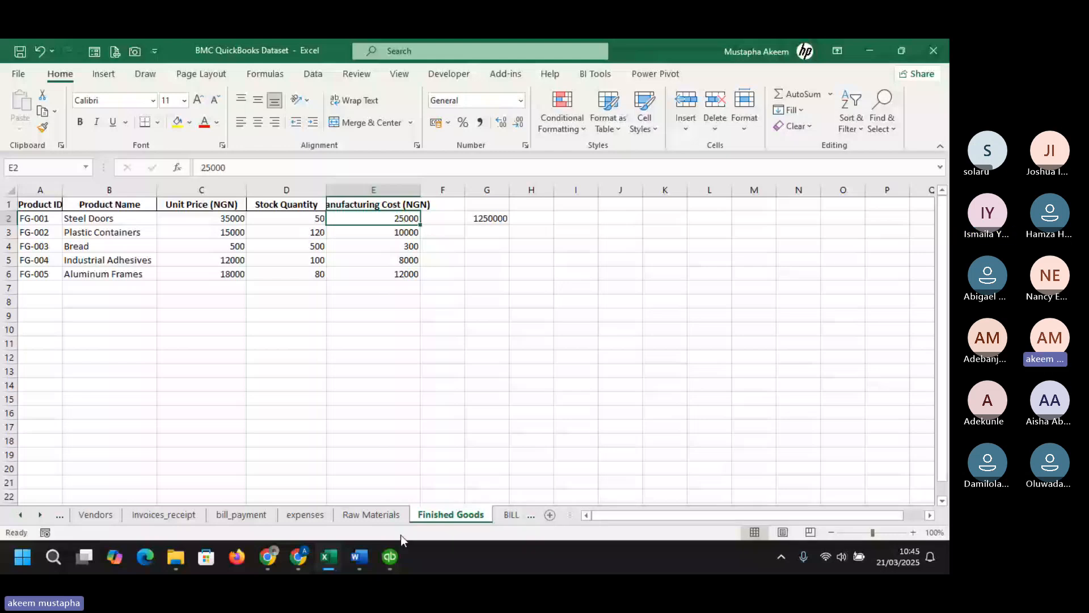
pyautogui.click(511, 515)
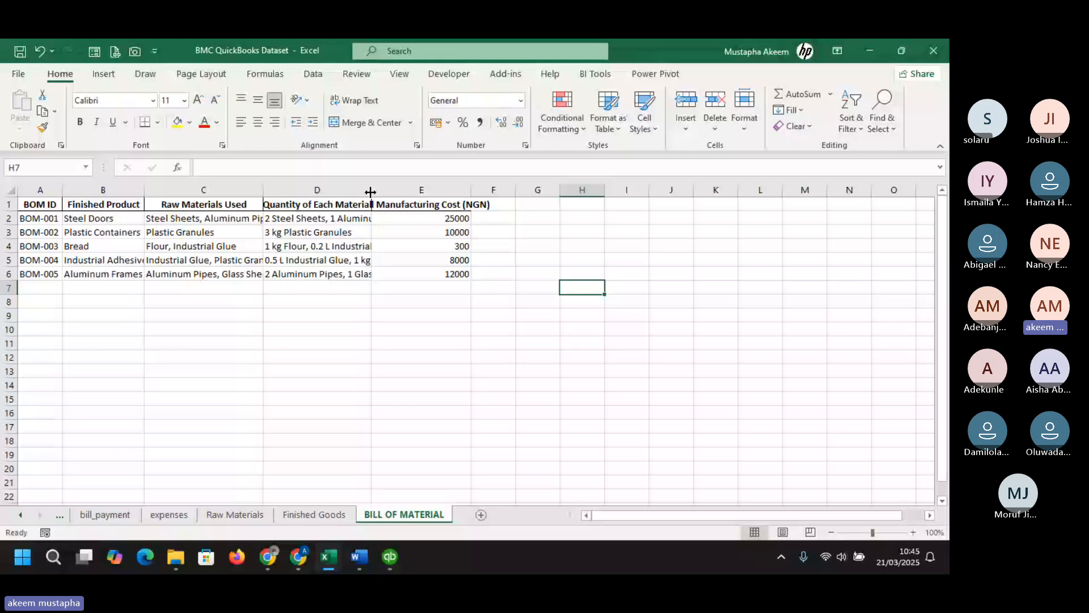
# - Widen the Quantity of Each Material column and review the Steel Doors bill of material row
pyautogui.moveTo(371, 192); pyautogui.dragTo(405, 188)
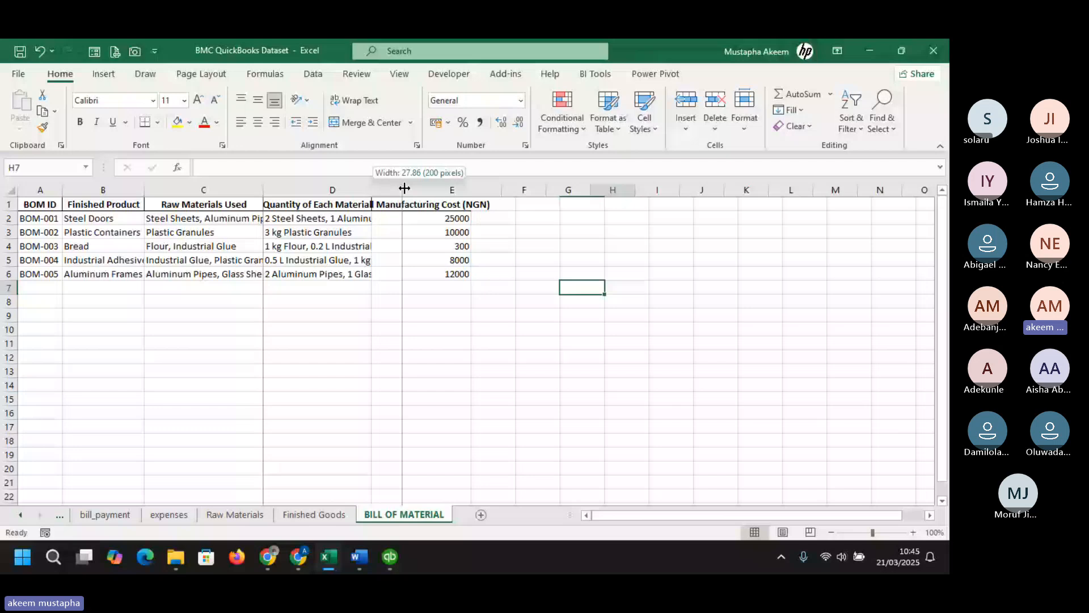
pyautogui.moveTo(404, 188); pyautogui.dragTo(417, 187)
pyautogui.click(381, 217)
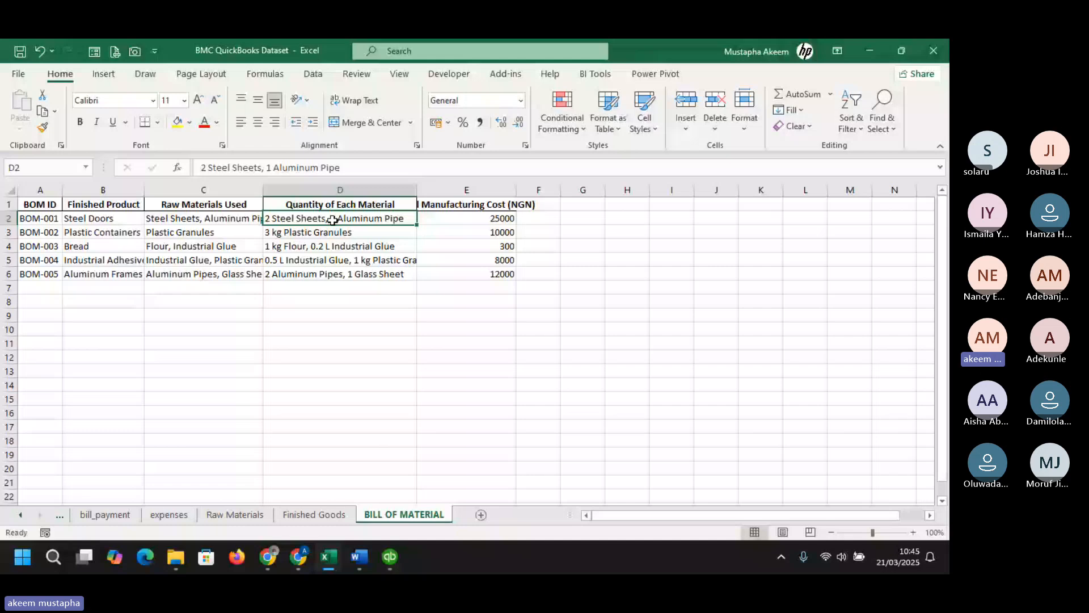
pyautogui.click(103, 219)
# - Switch to QuickBooks and open Add/Edit Multiple List Entries for inventory parts
pyautogui.moveTo(389, 556)
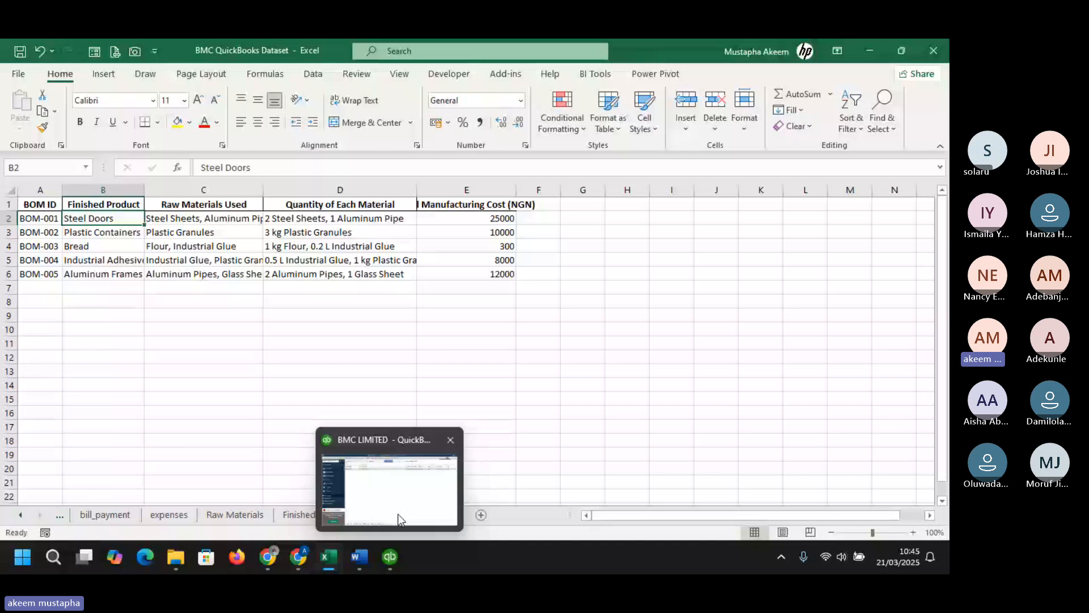
pyautogui.click(398, 519)
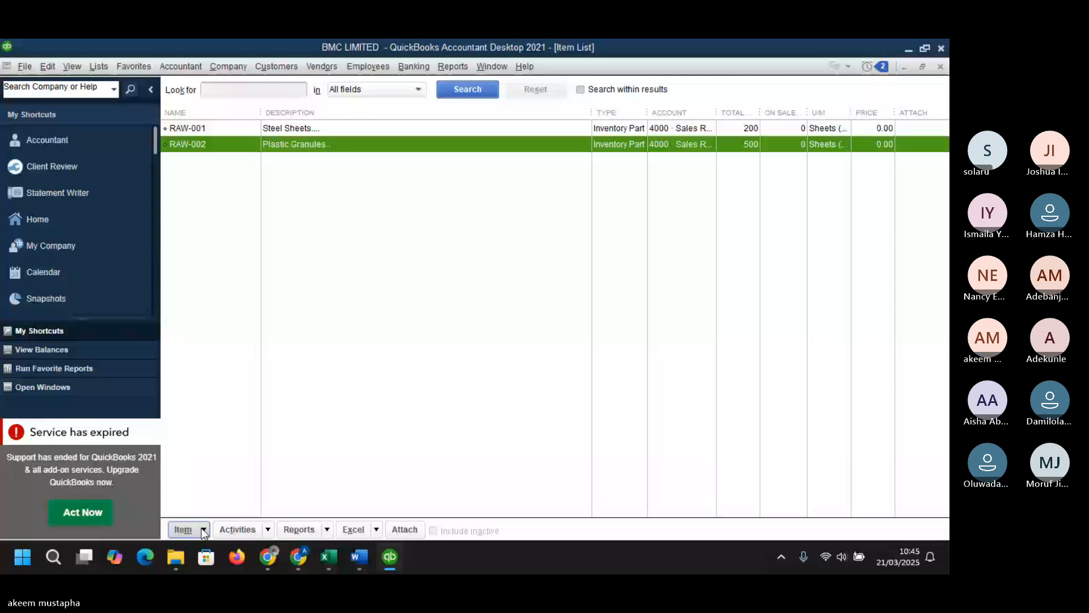
pyautogui.click(203, 529)
pyautogui.click(243, 358)
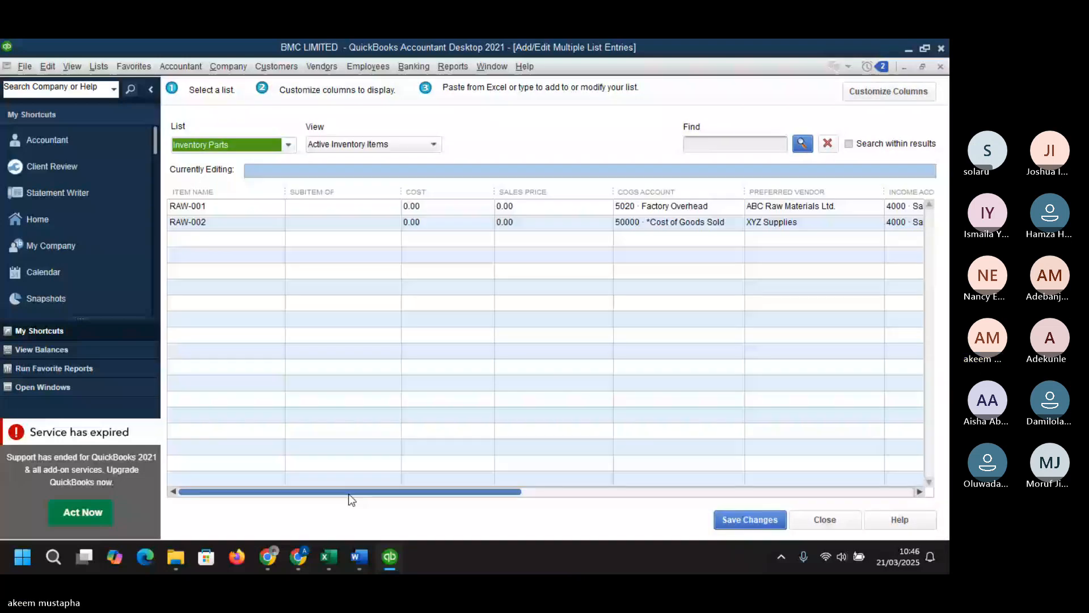
# - Open Customize Columns and remove the Cost and Sales Price columns from the chosen columns
pyautogui.click(862, 93)
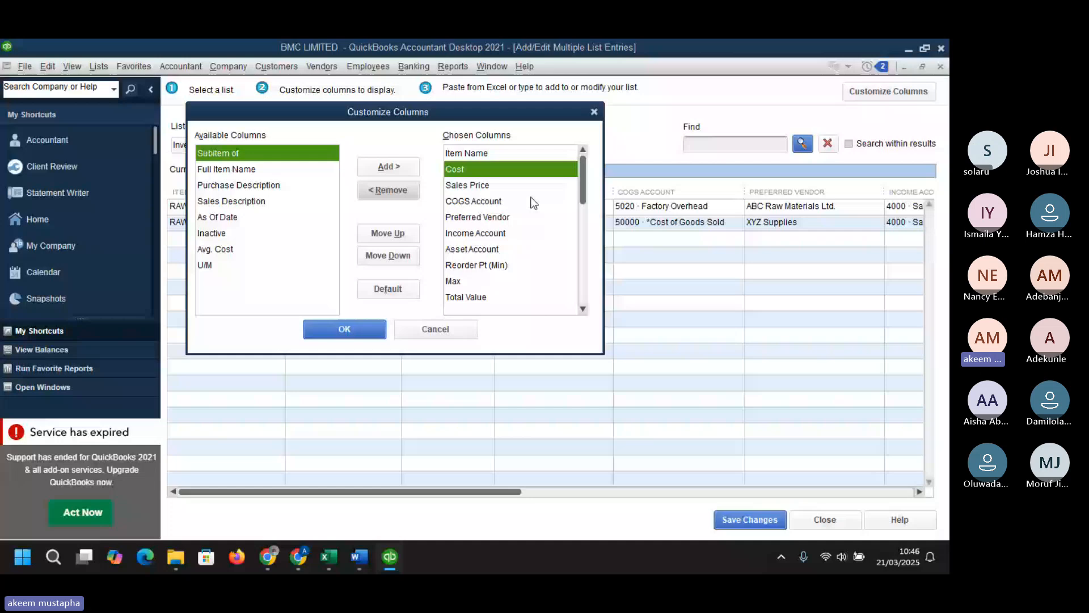
pyautogui.moveTo(454, 116); pyautogui.dragTo(464, 289)
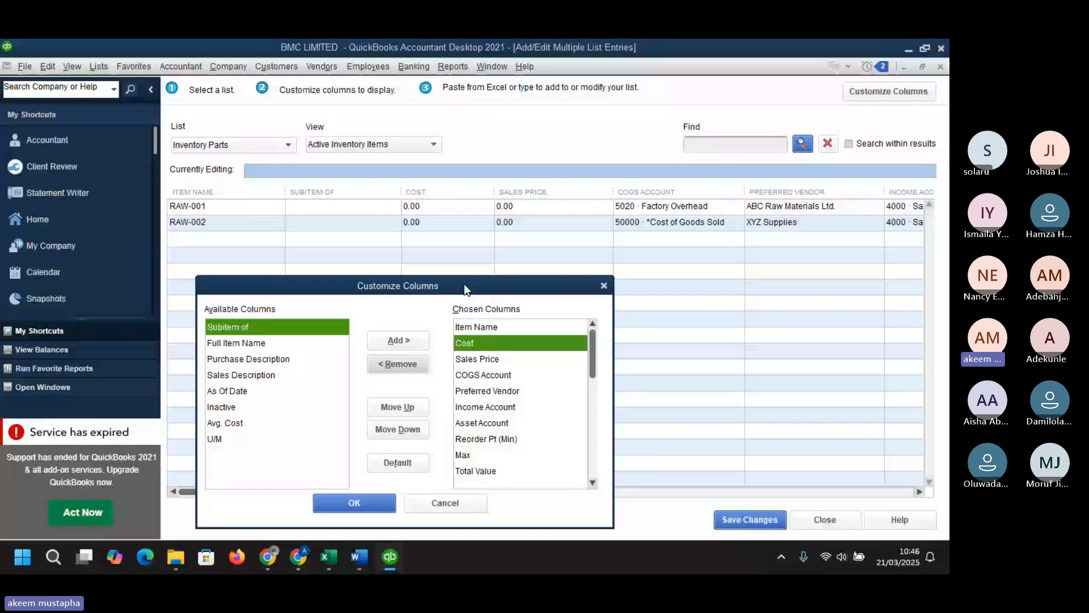
pyautogui.moveTo(464, 285); pyautogui.dragTo(463, 251)
pyautogui.click(397, 331)
pyautogui.click(397, 331)
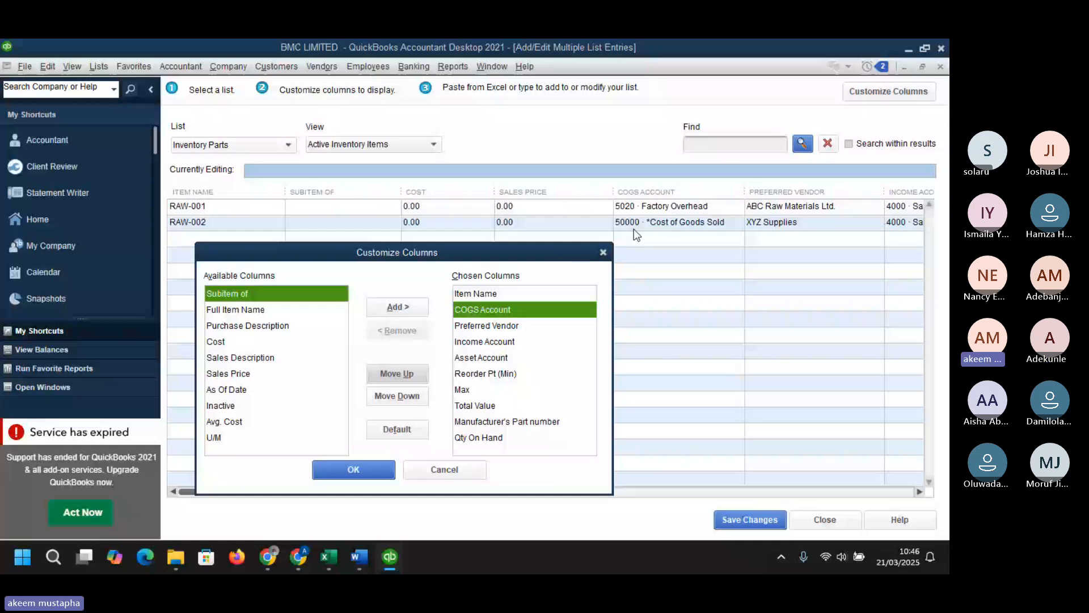
pyautogui.click(481, 328)
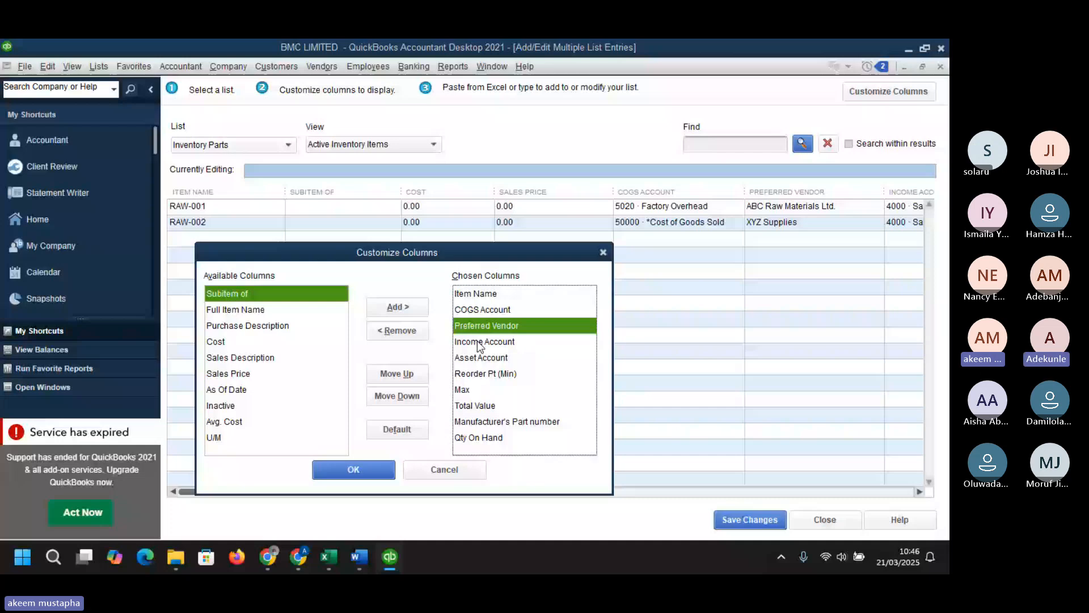
pyautogui.click(478, 346)
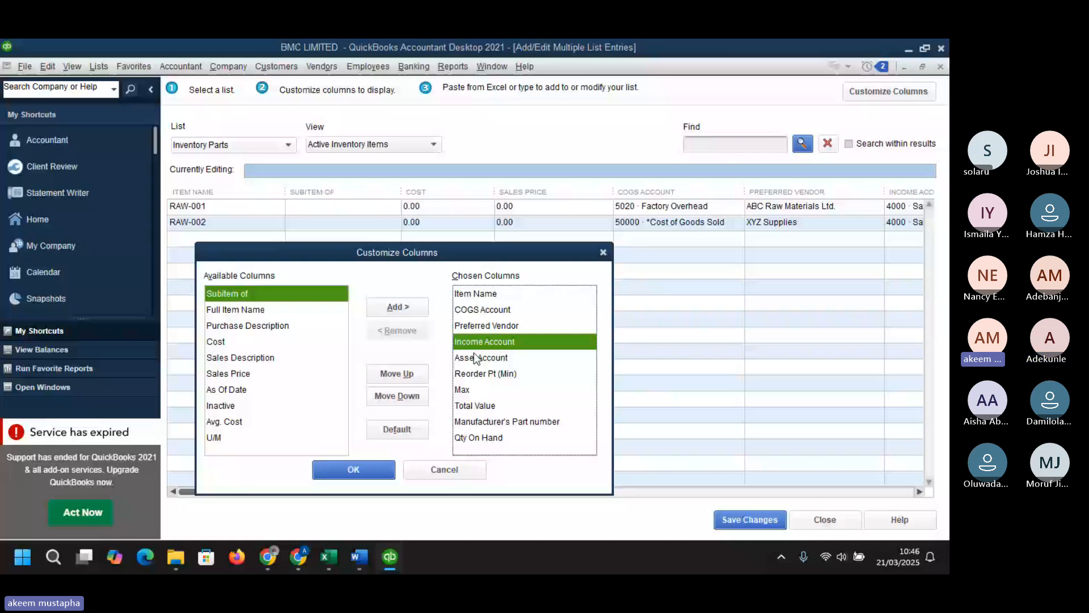
pyautogui.click(474, 353)
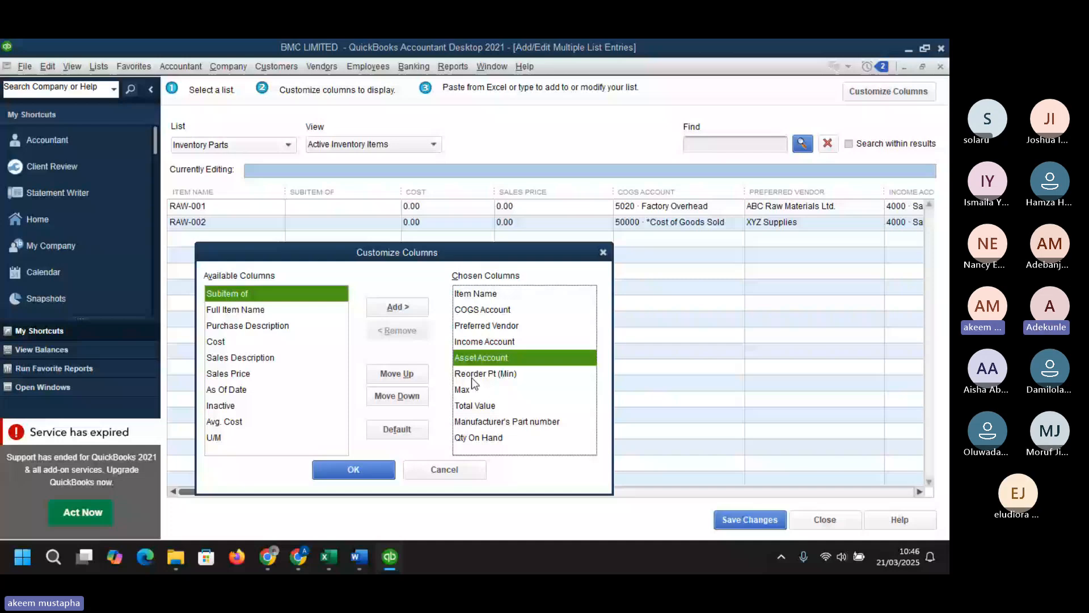
# - Remove the Reorder Pt (Min), Max and Manufacturer's Part number columns and apply the column layout
pyautogui.doubleClick(471, 377)
pyautogui.doubleClick(471, 376)
pyautogui.click(493, 392)
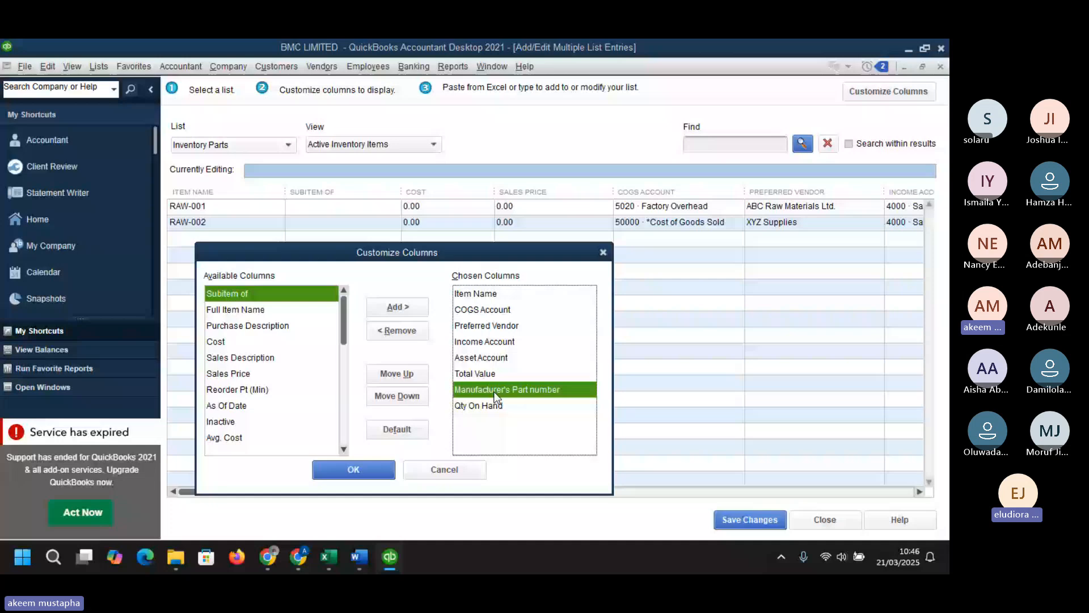
pyautogui.doubleClick(495, 391)
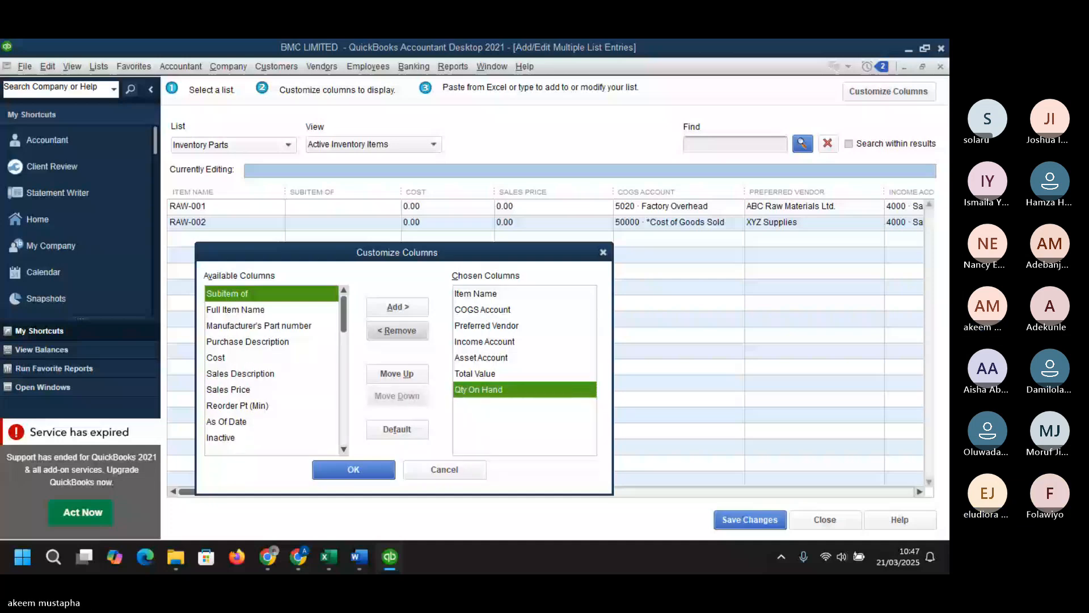
pyautogui.hotkey('alt', 'Tab')
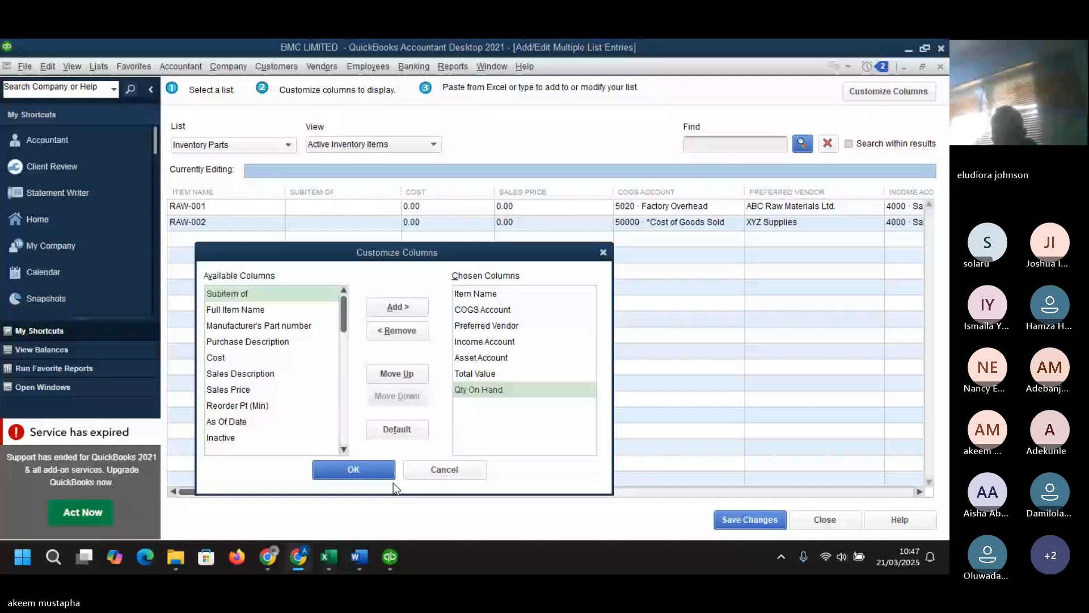
pyautogui.moveTo(270, 564)
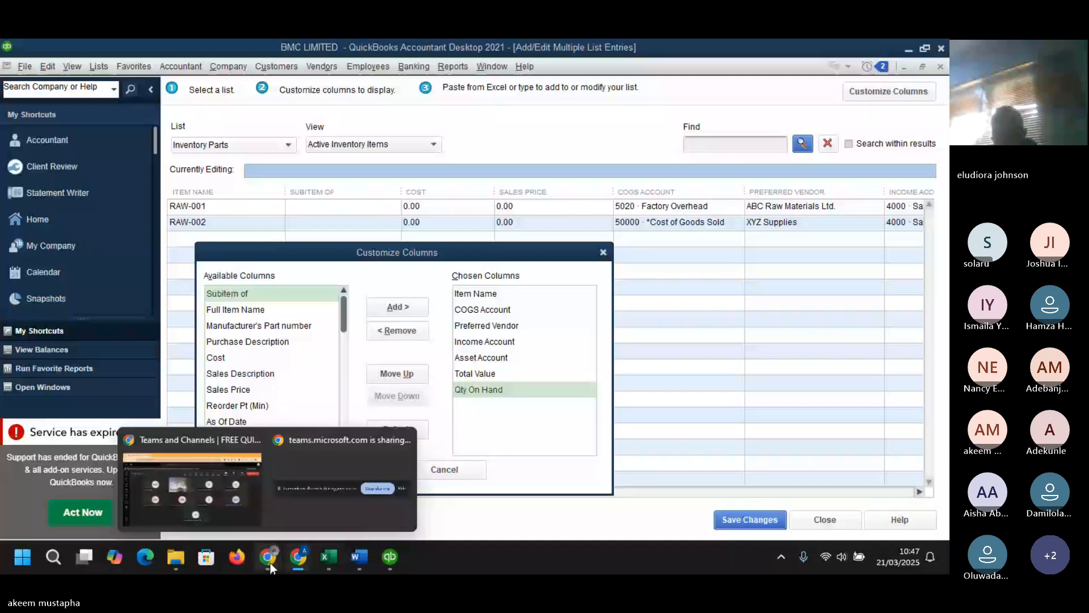
pyautogui.click(192, 488)
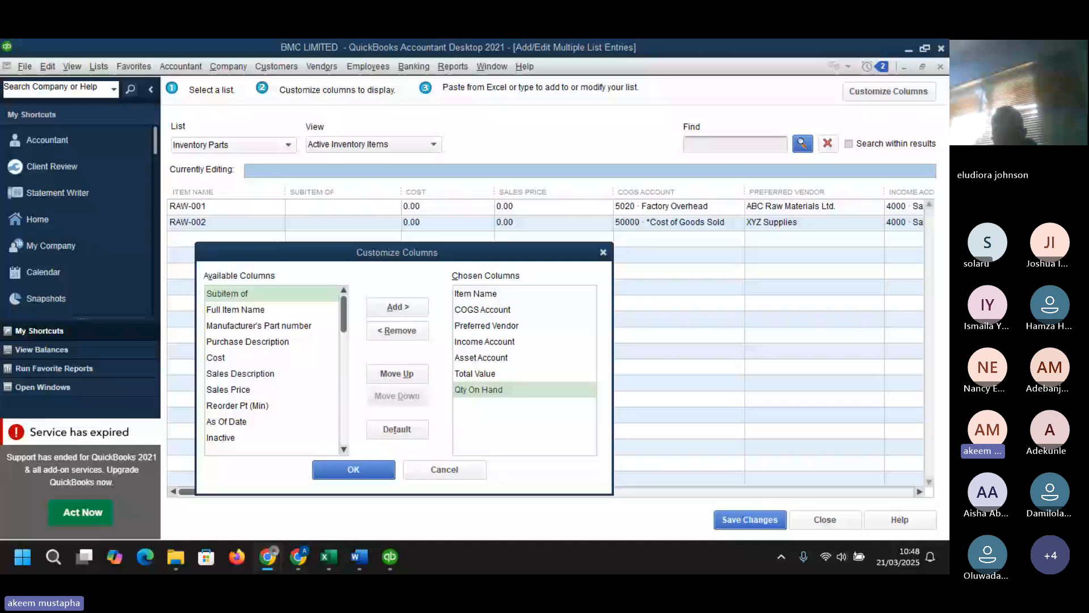
pyautogui.click(372, 465)
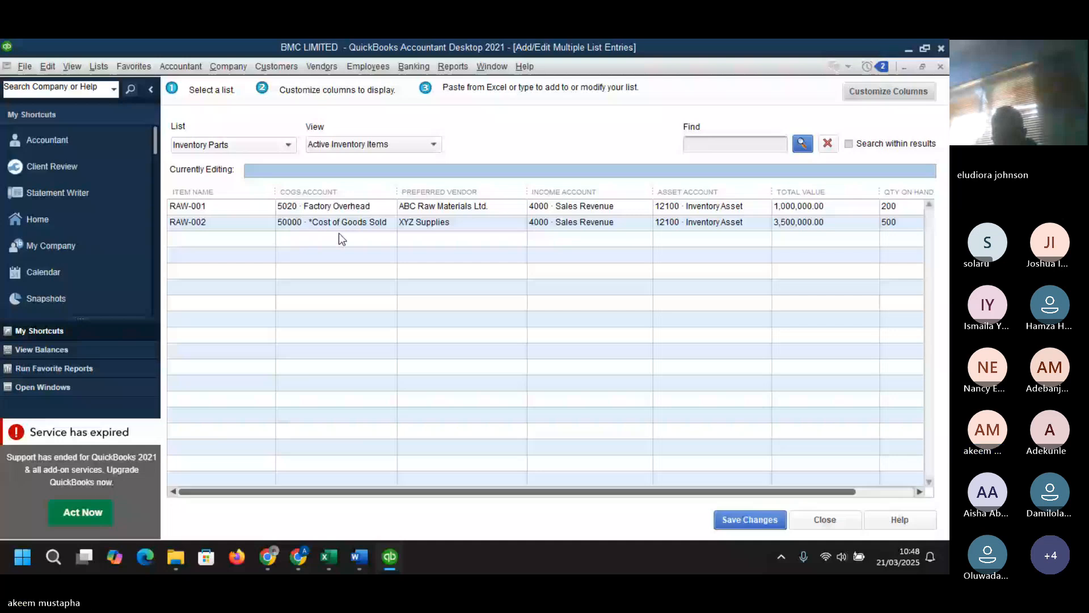
# - Set the COGS account of RAW-001 and RAW-002 to 5000 · Cost of Goods Sold
pyautogui.click(339, 226)
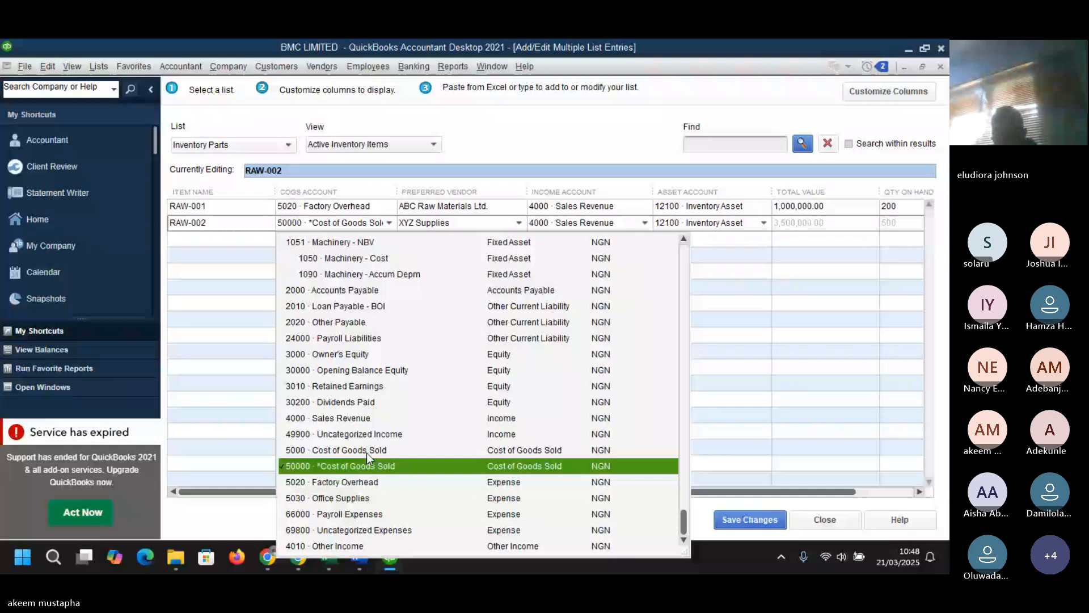
pyautogui.click(389, 207)
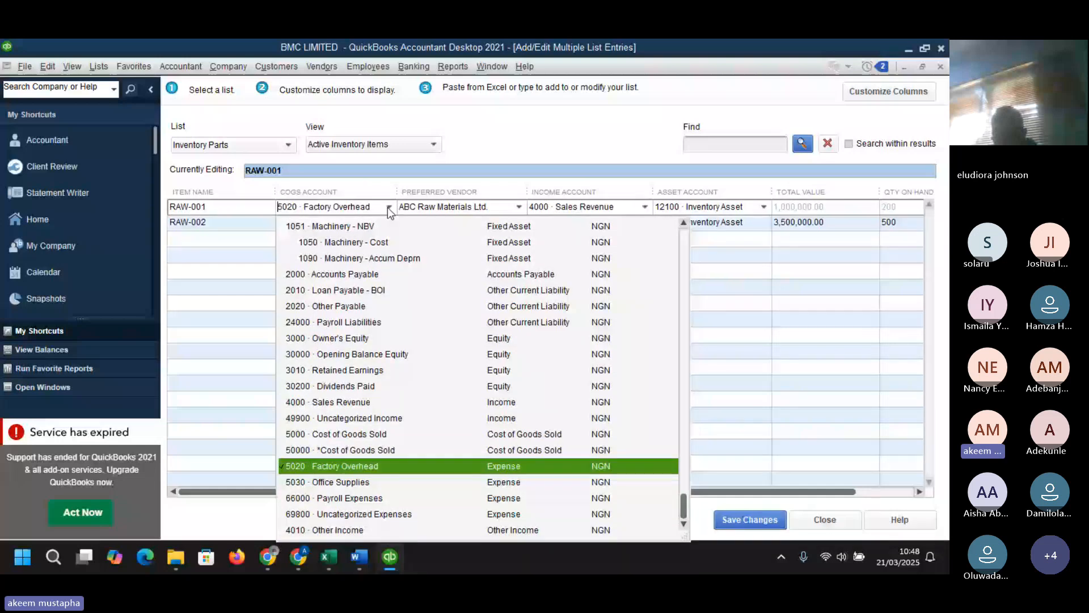
pyautogui.click(369, 435)
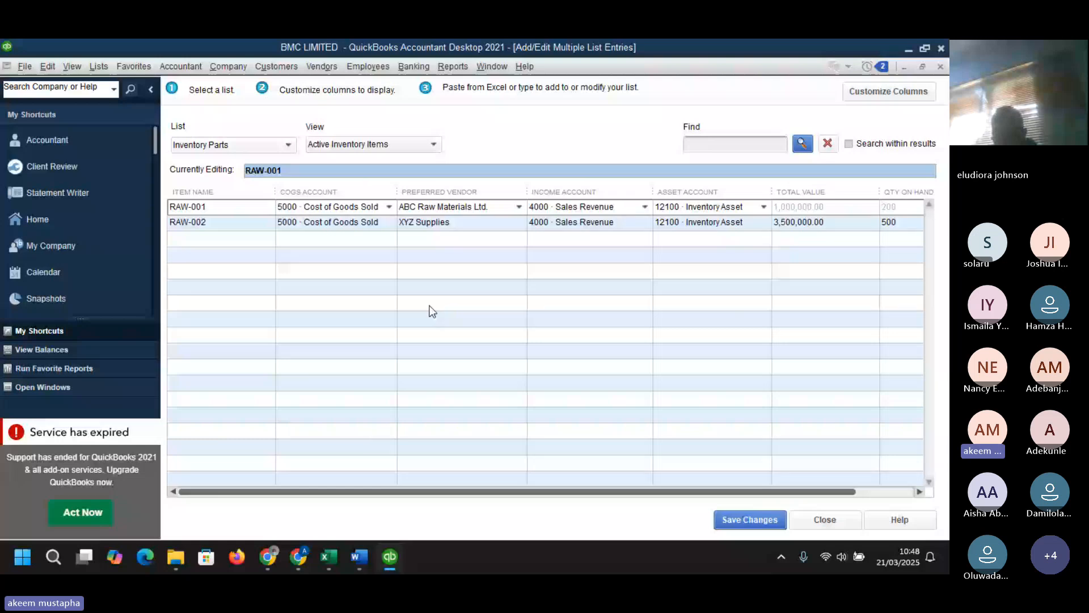
pyautogui.click(243, 238)
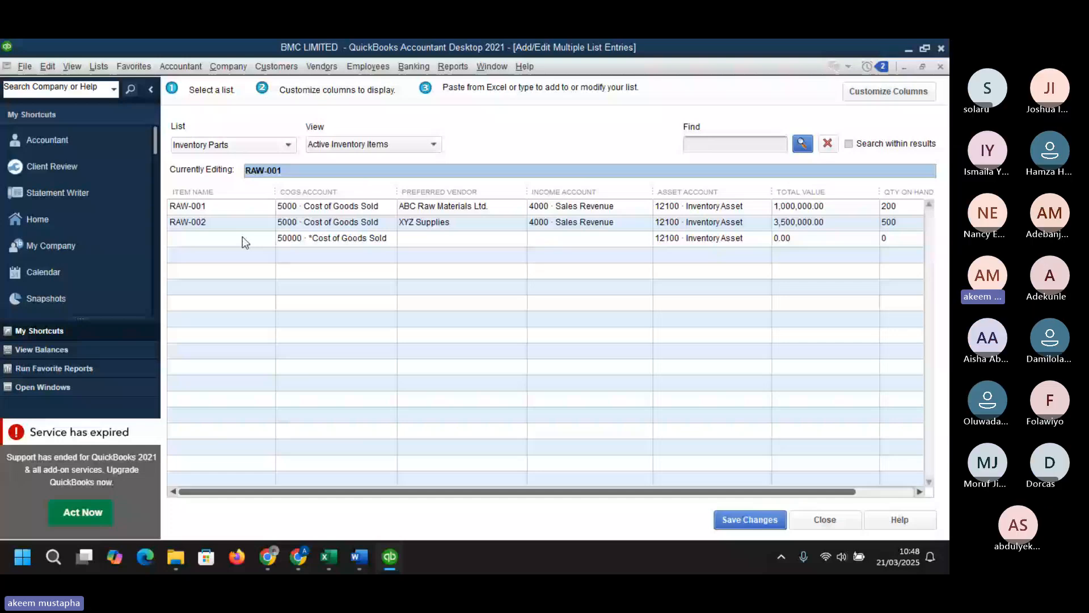
# - Switch to the Excel dataset and open the Finished Goods sheet
pyautogui.click(242, 237)
pyautogui.moveTo(389, 556)
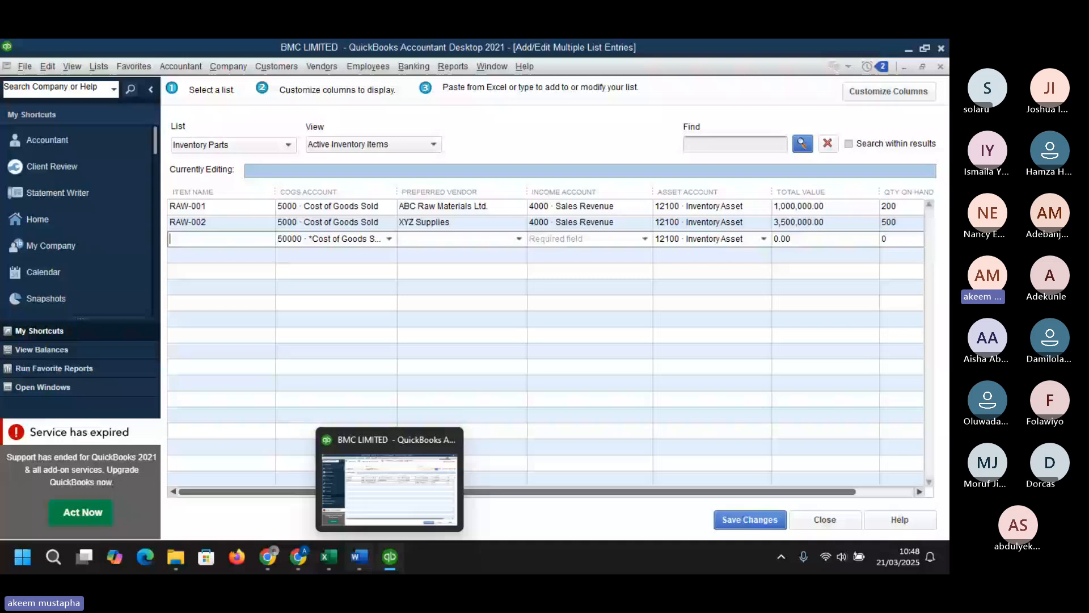
pyautogui.click(385, 556)
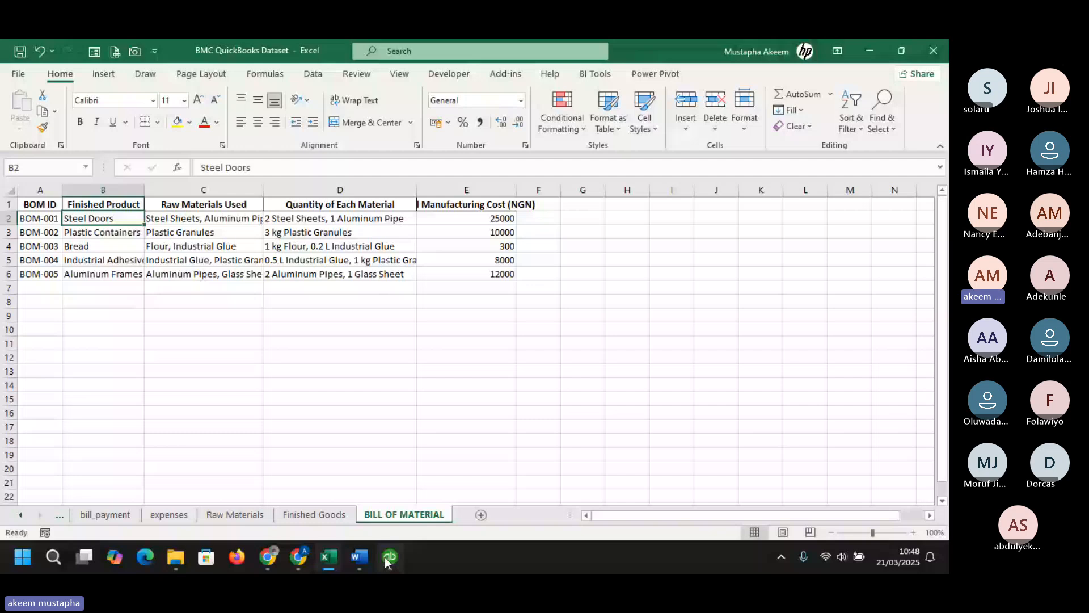
pyautogui.moveTo(388, 502)
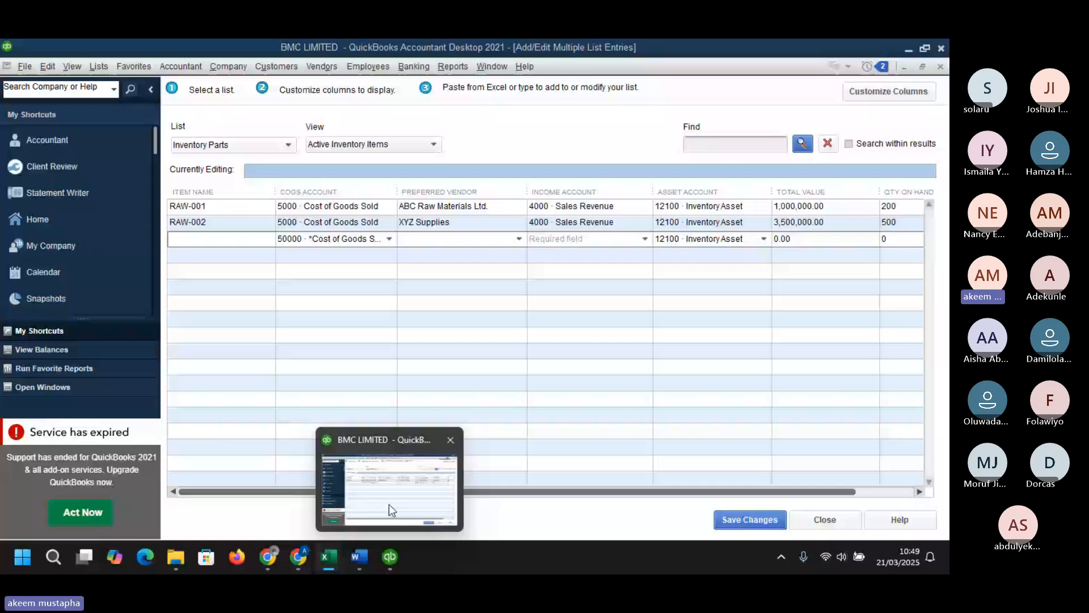
pyautogui.moveTo(334, 553)
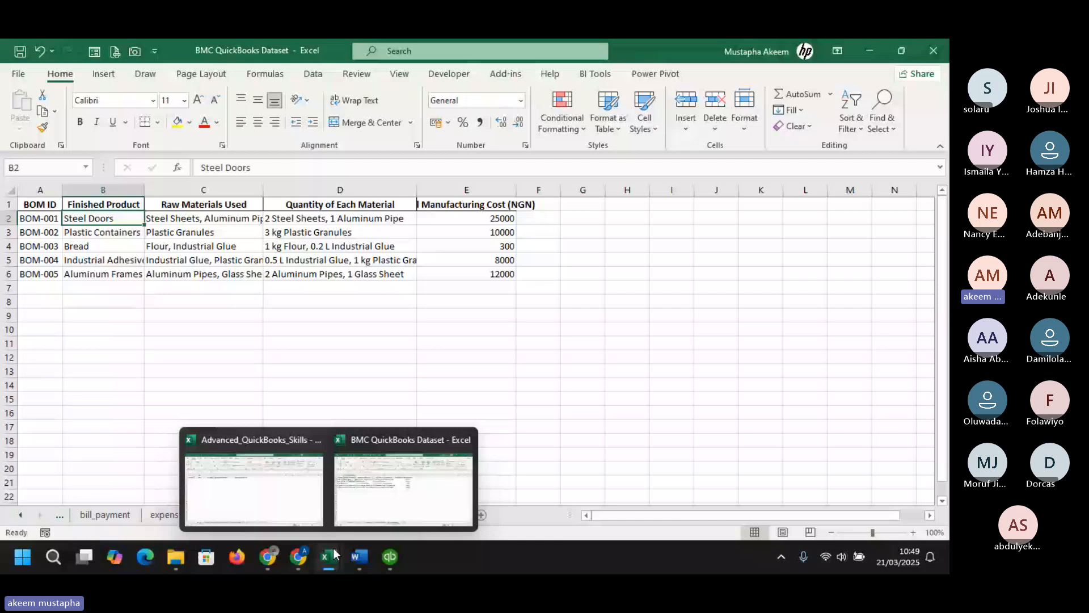
pyautogui.click(314, 514)
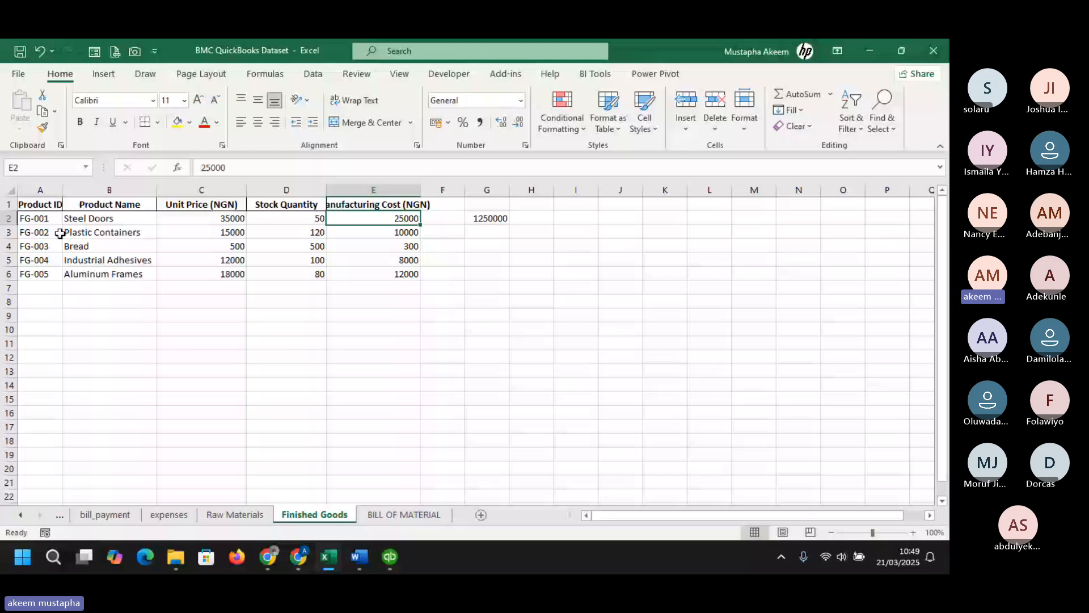
# - Insert a new column headed COGS before Product Name on the Finished Goods sheet
pyautogui.rightClick(107, 191)
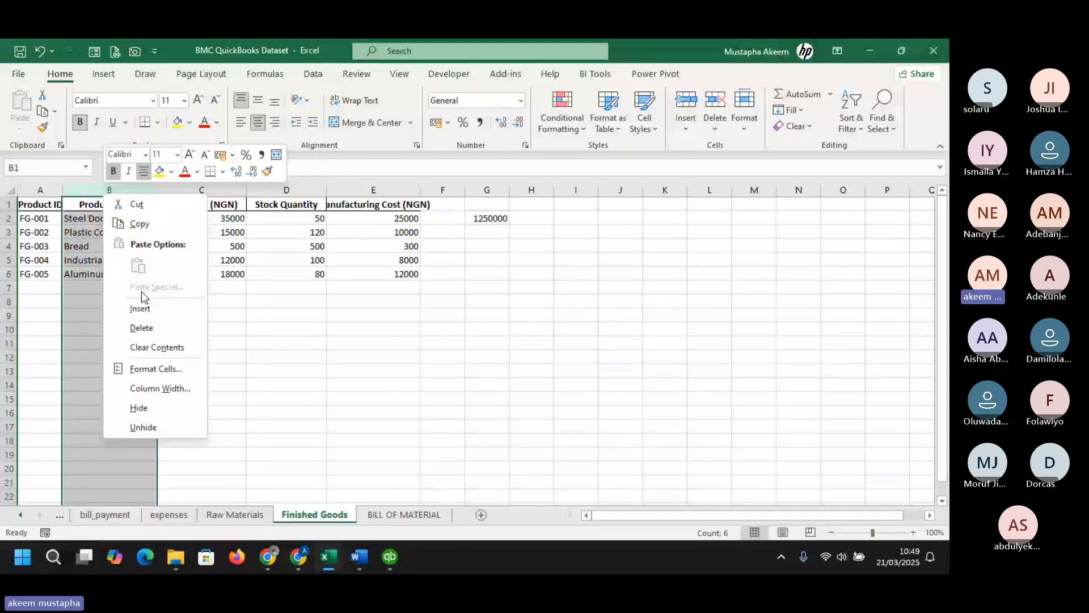
pyautogui.click(140, 308)
pyautogui.write('COGS')
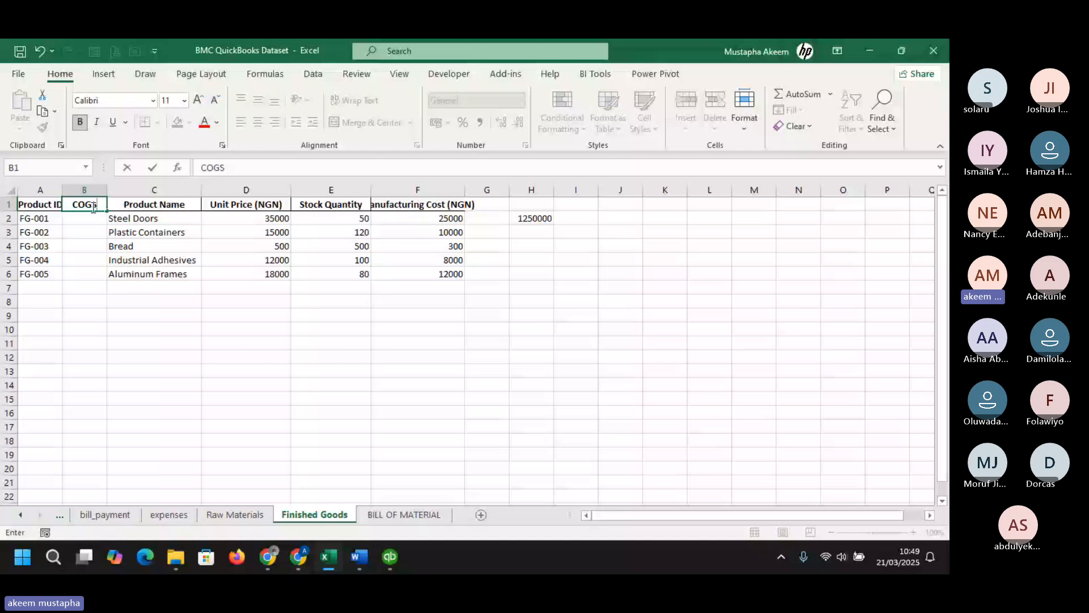
pyautogui.click(154, 315)
# - Switch to QuickBooks and copy the Cost of Goods Sold account name from RAW-001's COGS account
pyautogui.moveTo(388, 561)
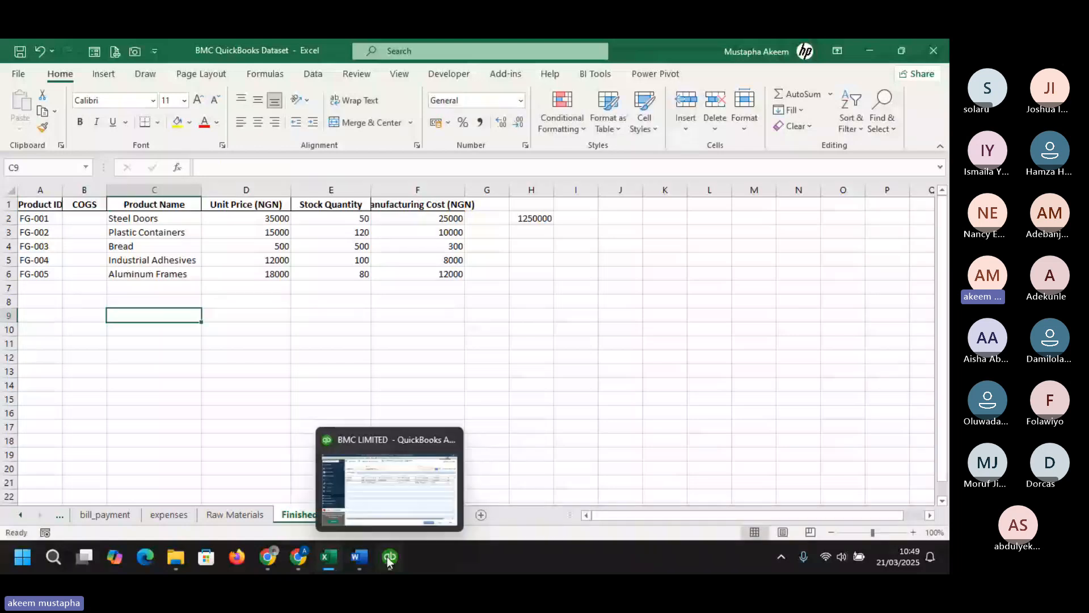
pyautogui.click(388, 559)
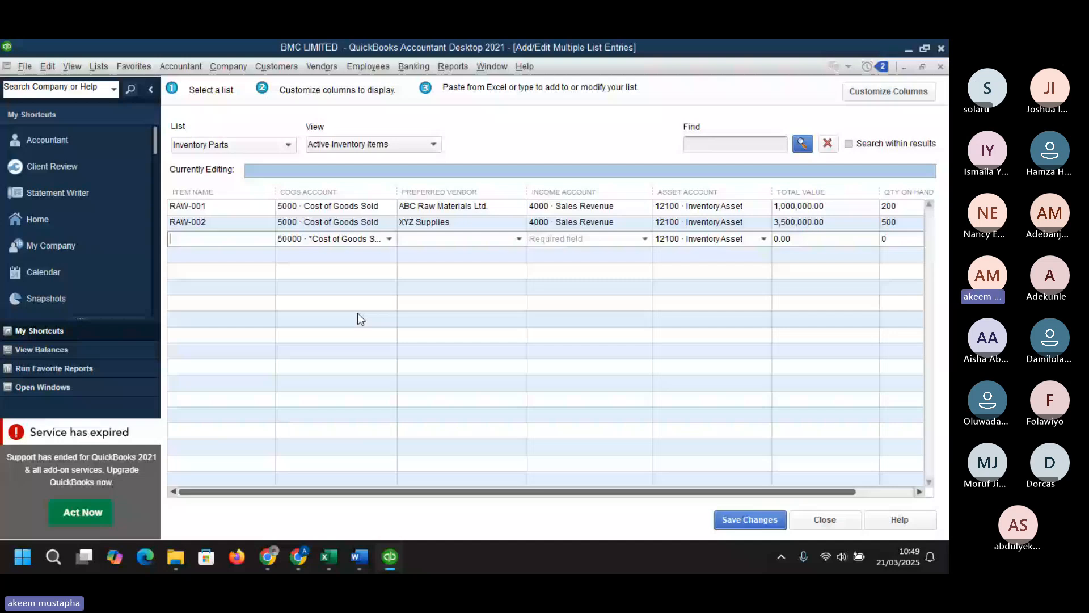
pyautogui.click(306, 207)
pyautogui.hotkey('ctrl', 'c')
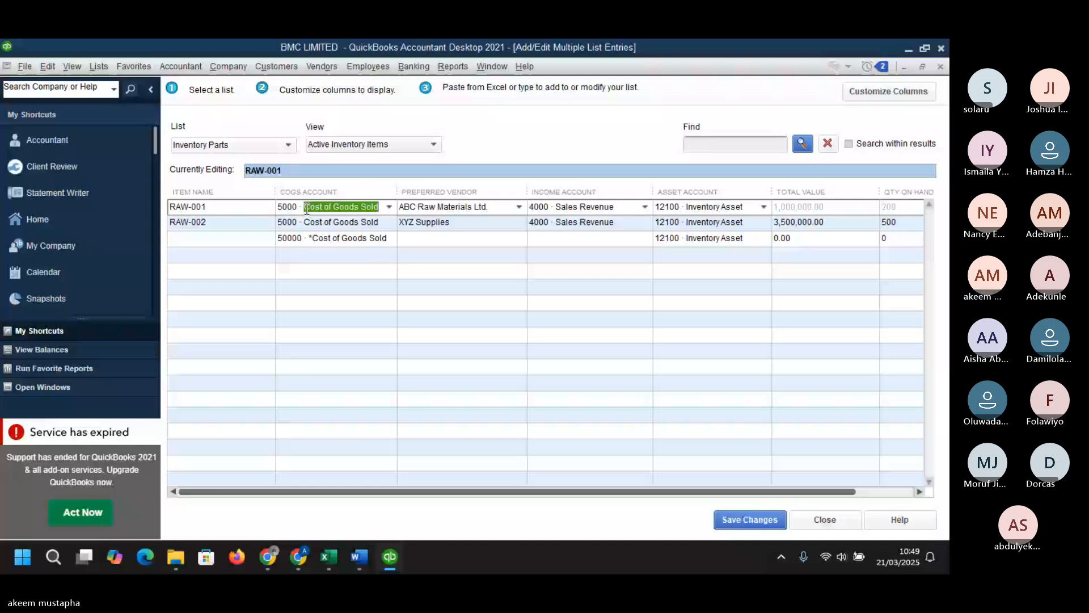
pyautogui.hotkey('alt', 'Tab')
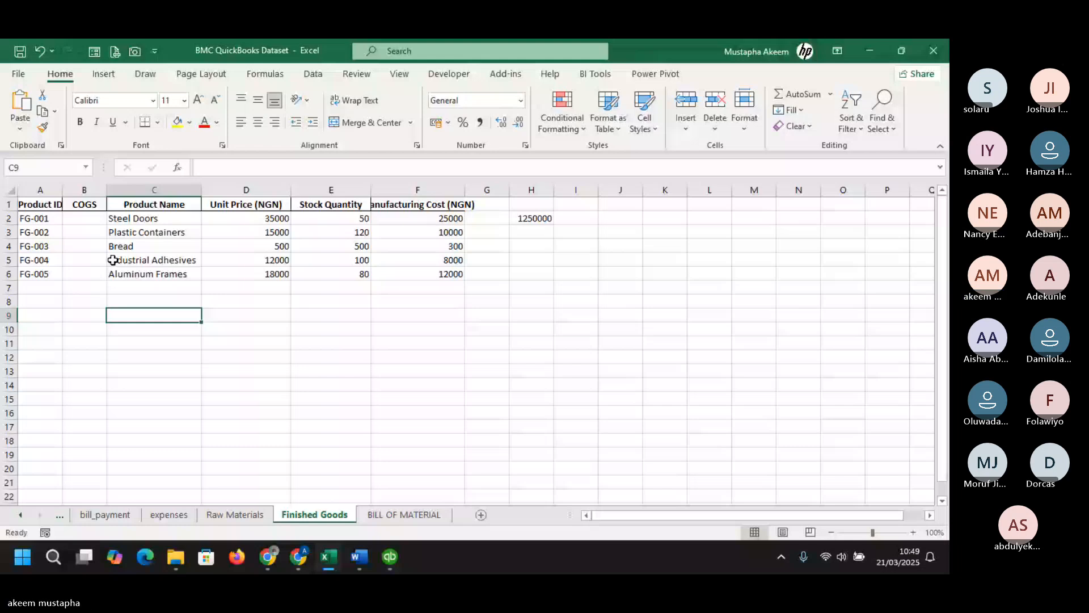
# - Paste Cost of Goods Sold into B4, fill it down to B6 and widen the COGS column
pyautogui.click(102, 248)
pyautogui.hotkey('ctrl', 'v')
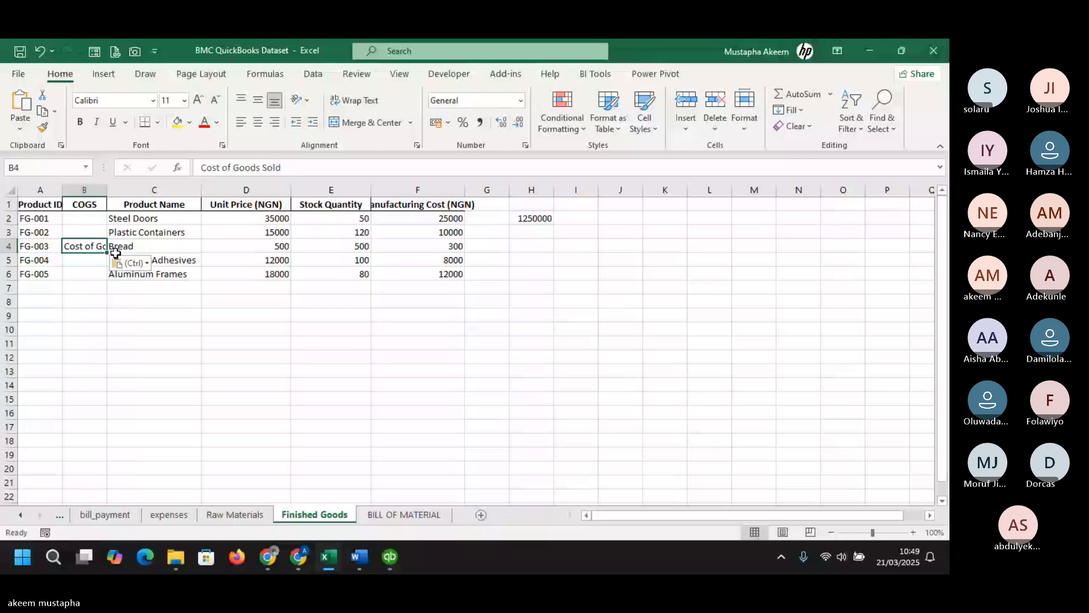
pyautogui.moveTo(107, 253); pyautogui.dragTo(107, 278)
pyautogui.moveTo(107, 193); pyautogui.dragTo(143, 196)
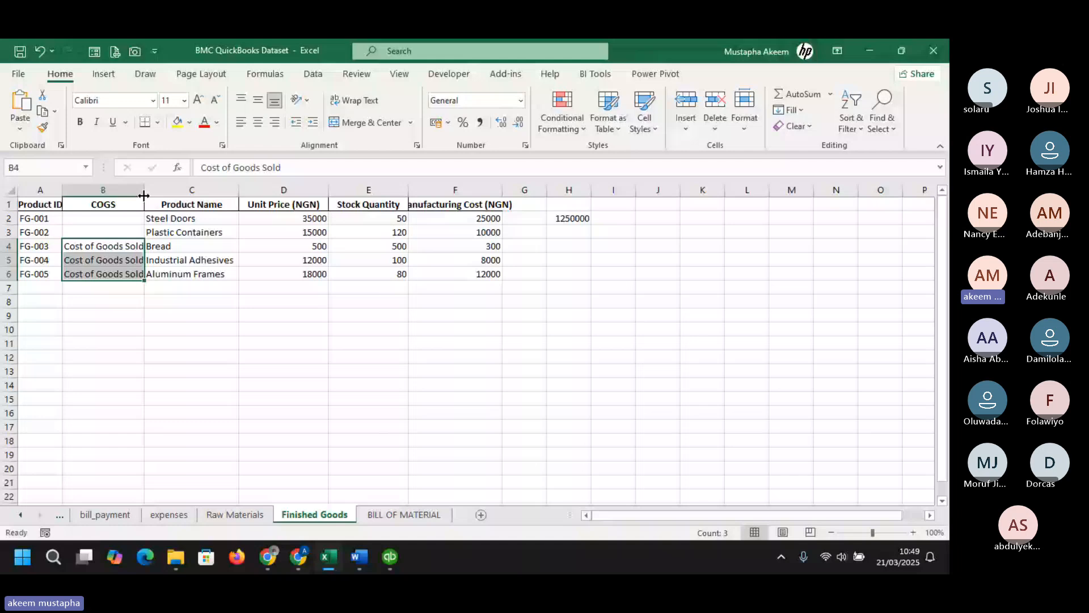
# - Insert a column before Product Name, then undo back to the original Finished Goods layout
pyautogui.click(198, 194)
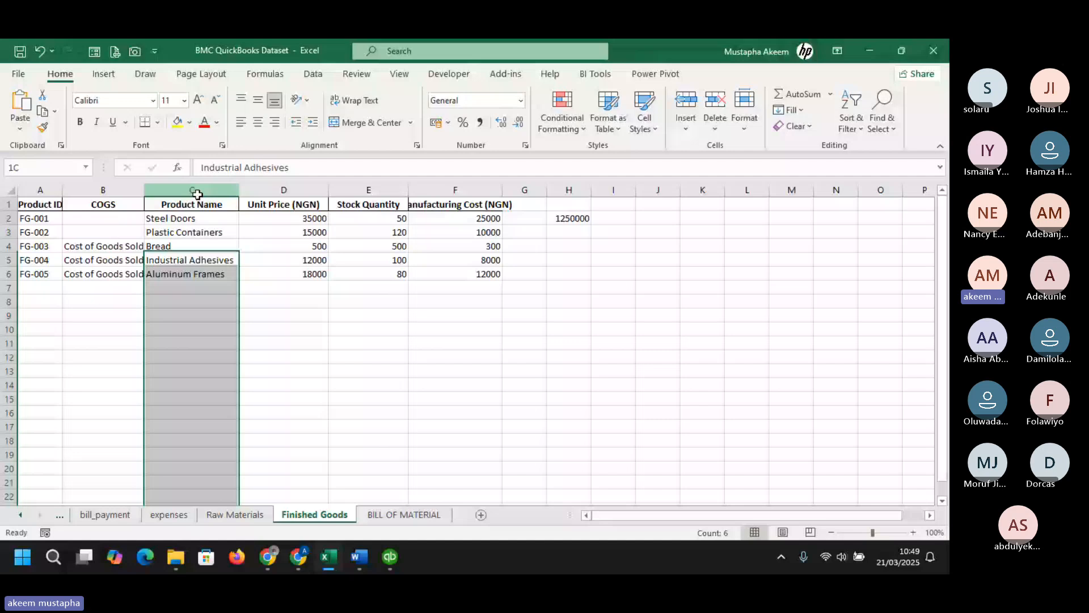
pyautogui.hotkey('ctrl', 'shift', '+')
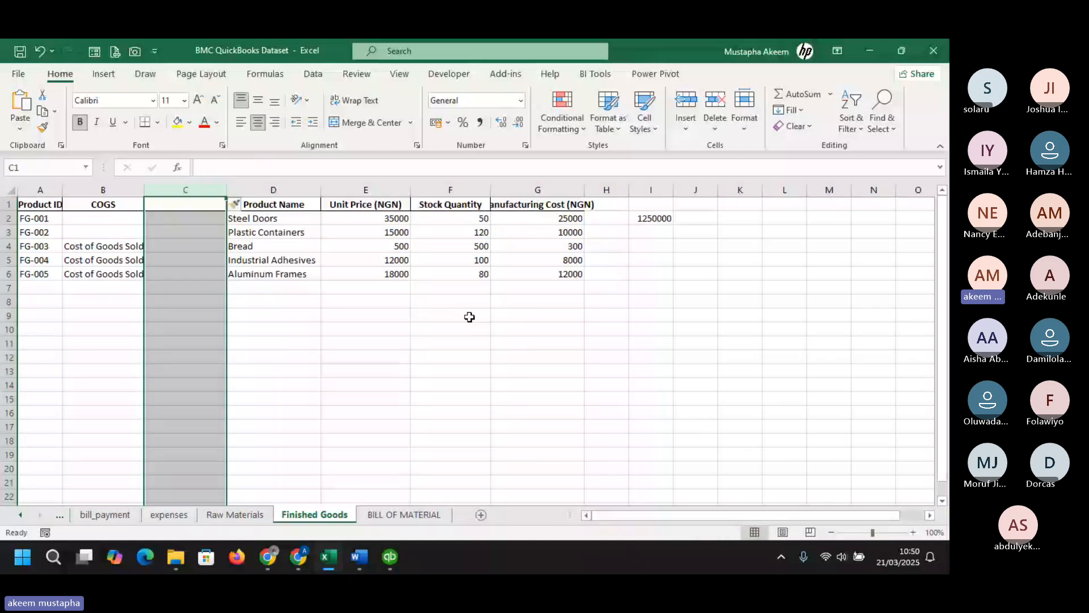
pyautogui.hotkey('ctrl', 'z')
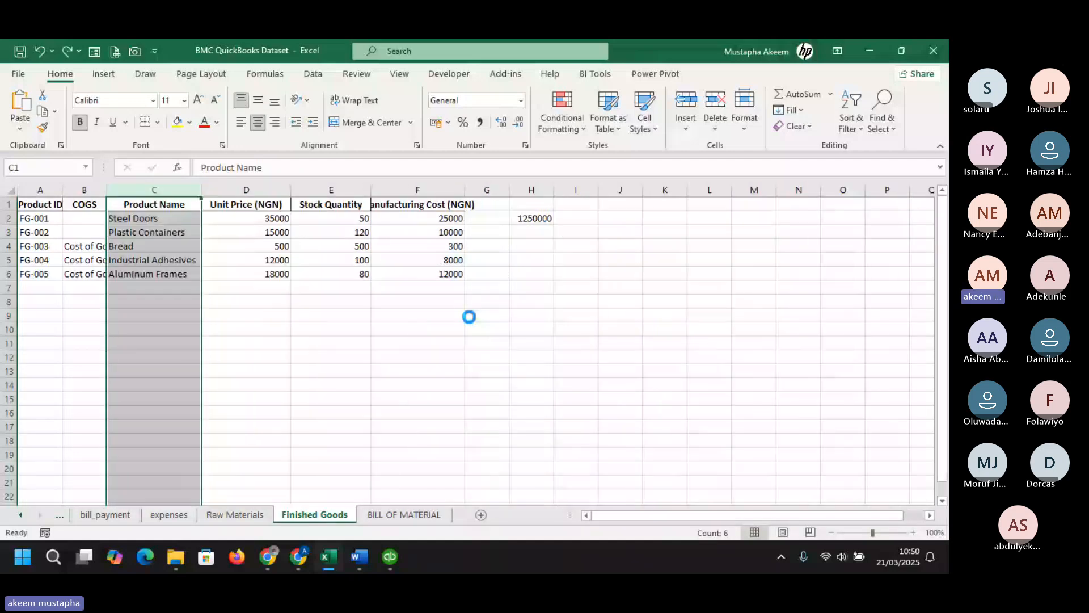
pyautogui.hotkey('ctrl', 'z')
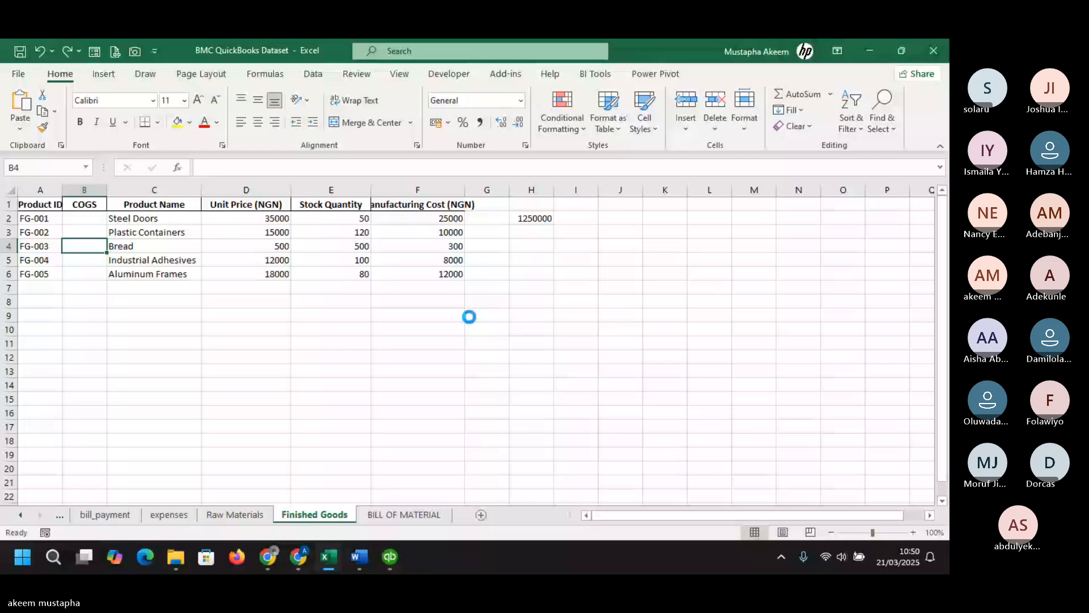
pyautogui.hotkey('ctrl', 'z')
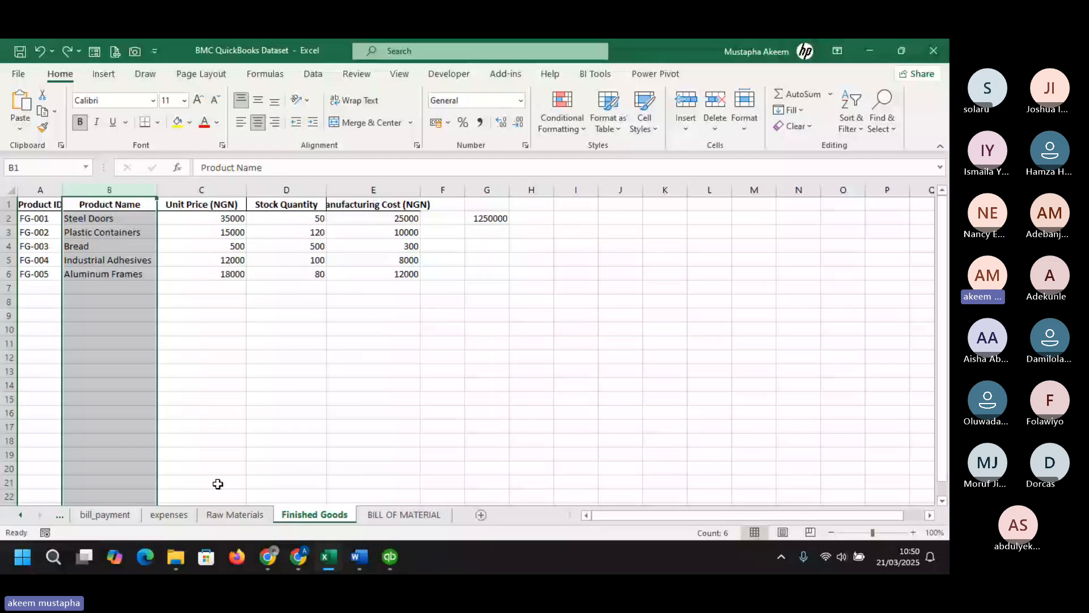
# - Open the Raw Materials sheet and insert a blank column before Material Name
pyautogui.click(230, 514)
pyautogui.click(124, 194)
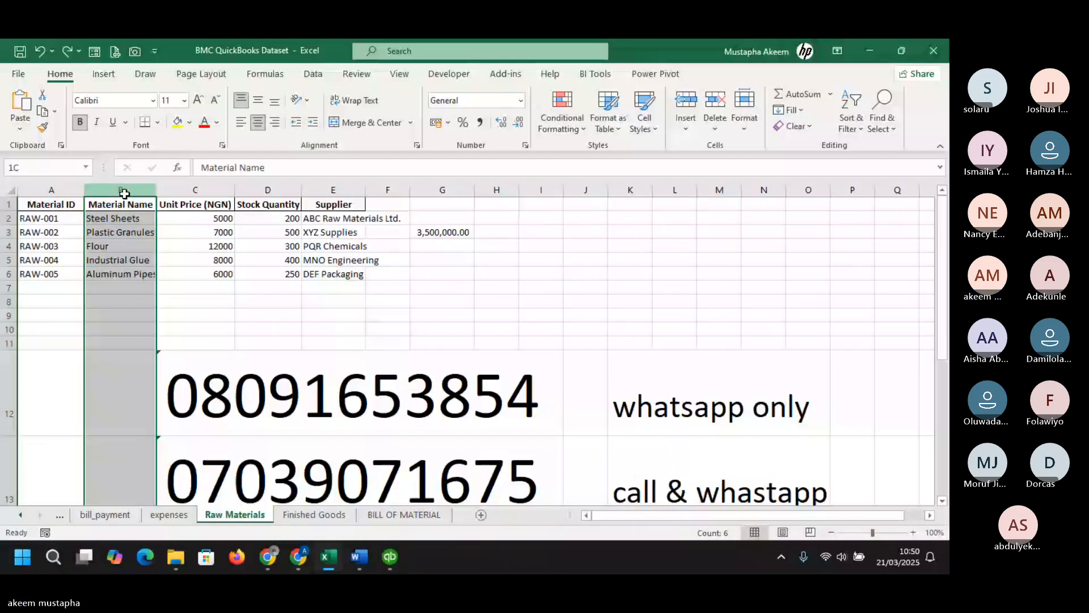
pyautogui.rightClick(124, 194)
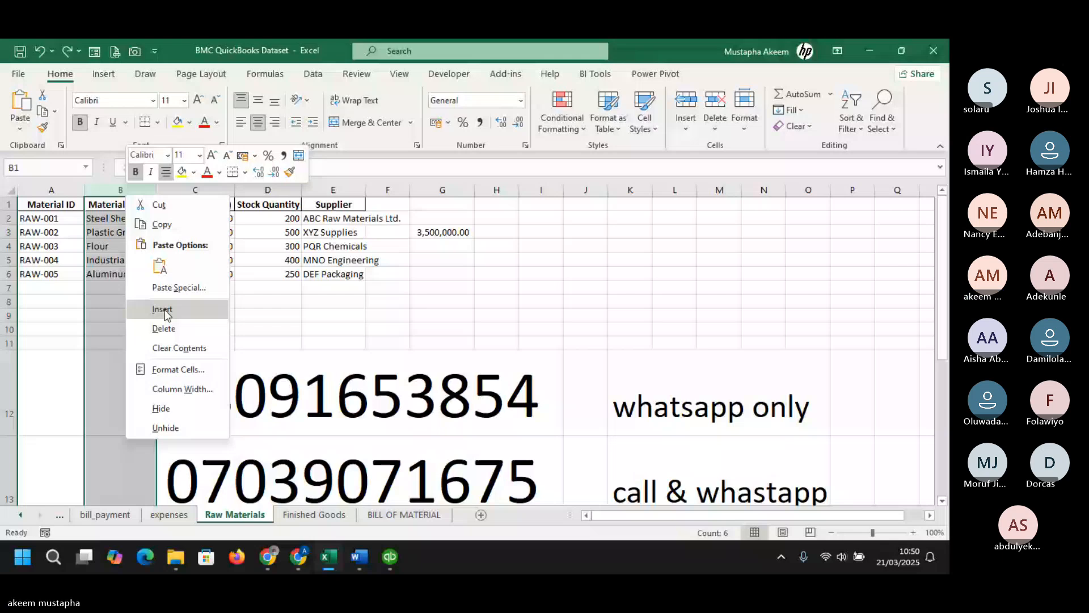
pyautogui.click(163, 310)
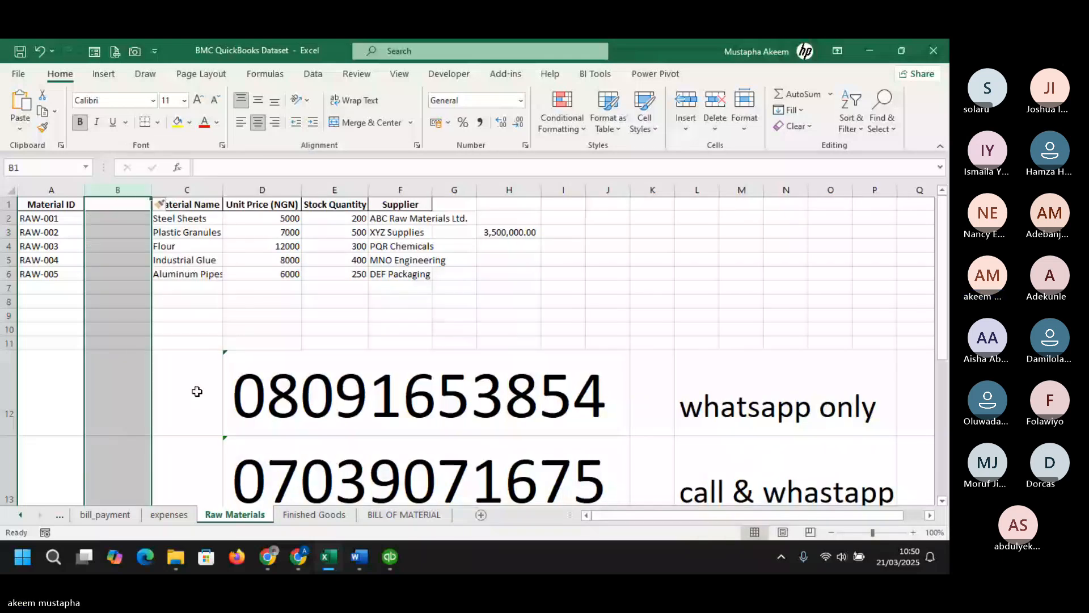
# - Hide rows 12 and 13 containing the phone numbers on the Raw Materials sheet
pyautogui.moveTo(9, 391); pyautogui.dragTo(17, 475)
pyautogui.rightClick(17, 474)
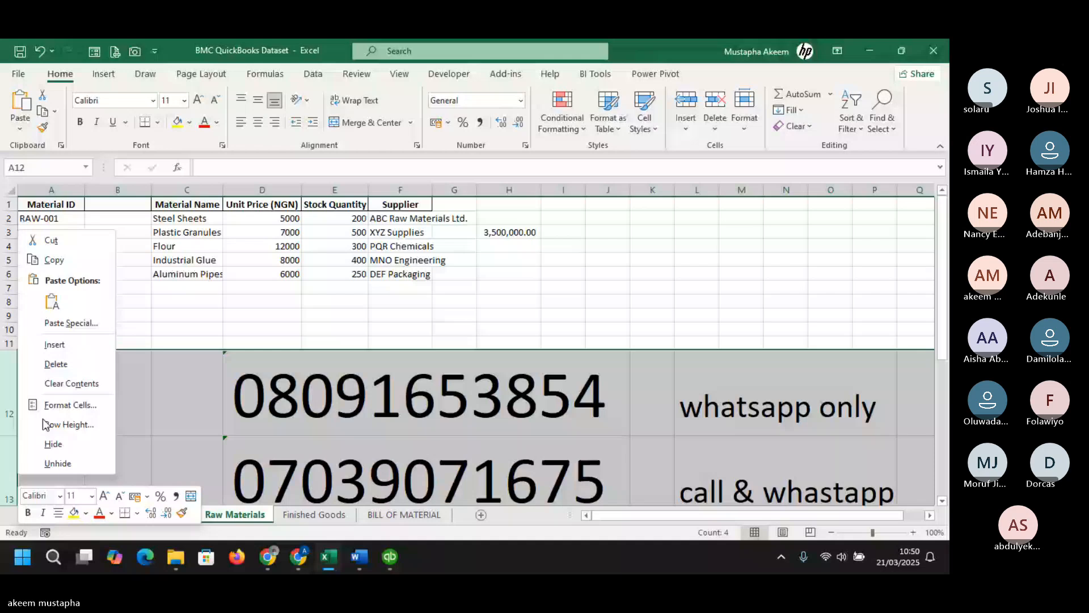
pyautogui.click(52, 444)
# - Paste Cost of Goods Sold from clipboard history into B4, fill it down to B6 and widen column B
pyautogui.click(120, 233)
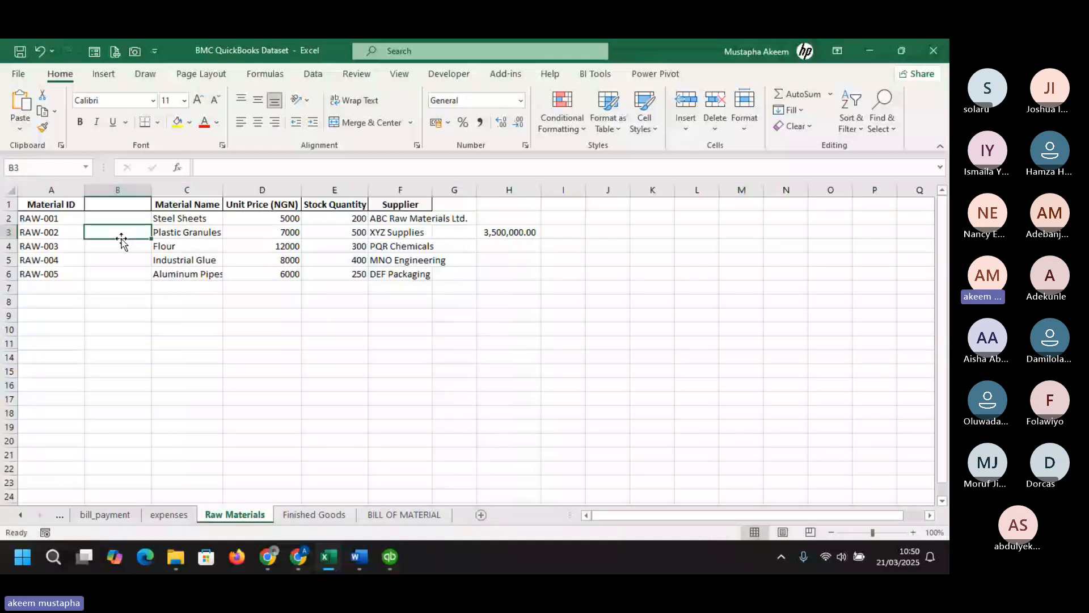
pyautogui.click(122, 245)
pyautogui.press('super+v')
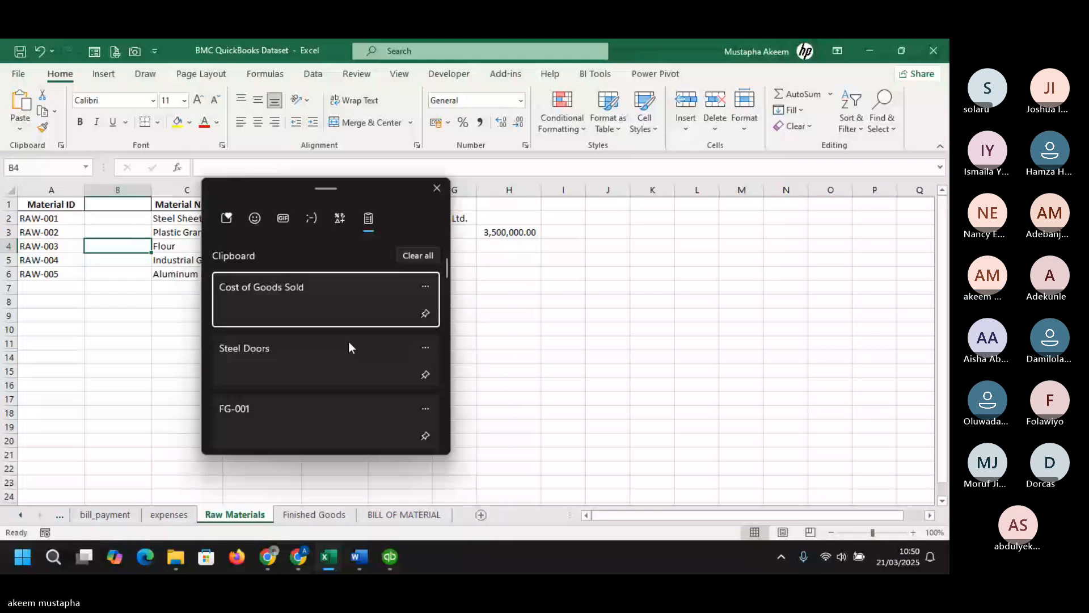
pyautogui.click(314, 306)
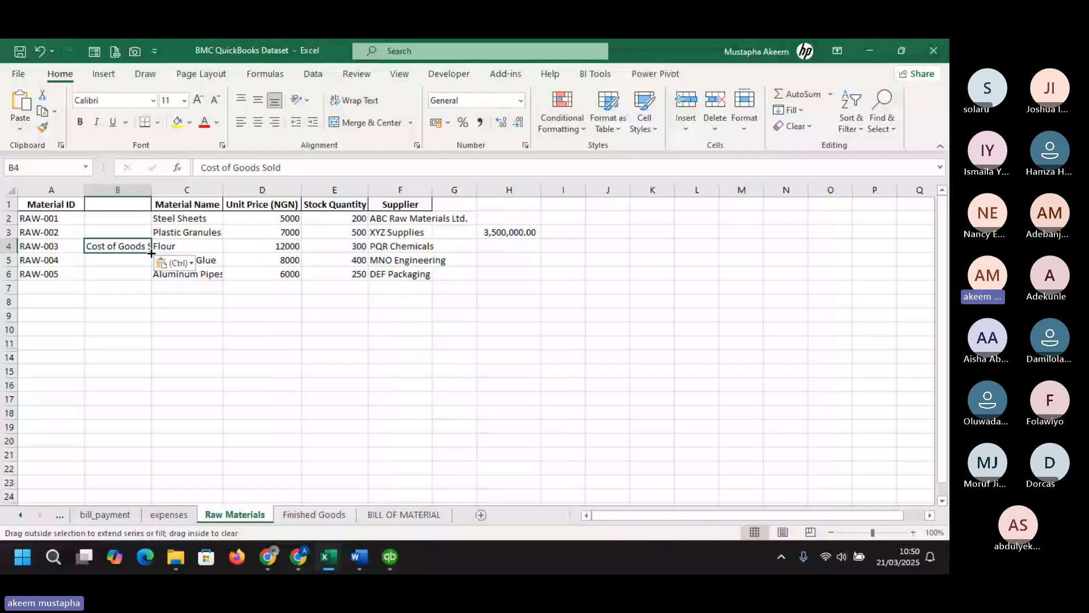
pyautogui.moveTo(151, 254); pyautogui.dragTo(152, 277)
pyautogui.moveTo(151, 190); pyautogui.dragTo(195, 190)
# - Move the Supplier column in front of Material Name
pyautogui.click(459, 185)
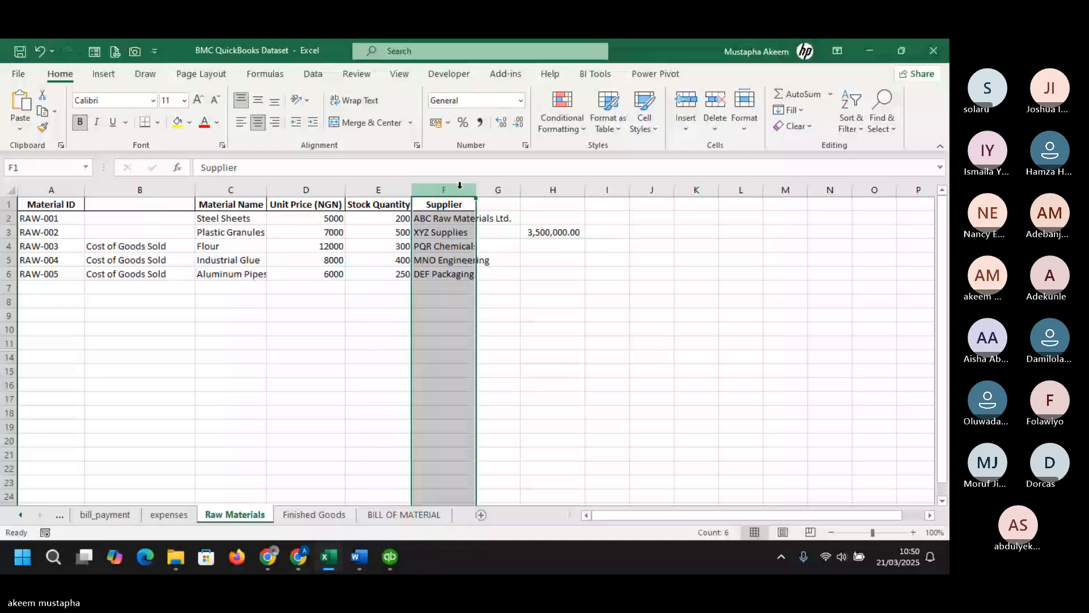
pyautogui.moveTo(476, 244); pyautogui.dragTo(274, 304)
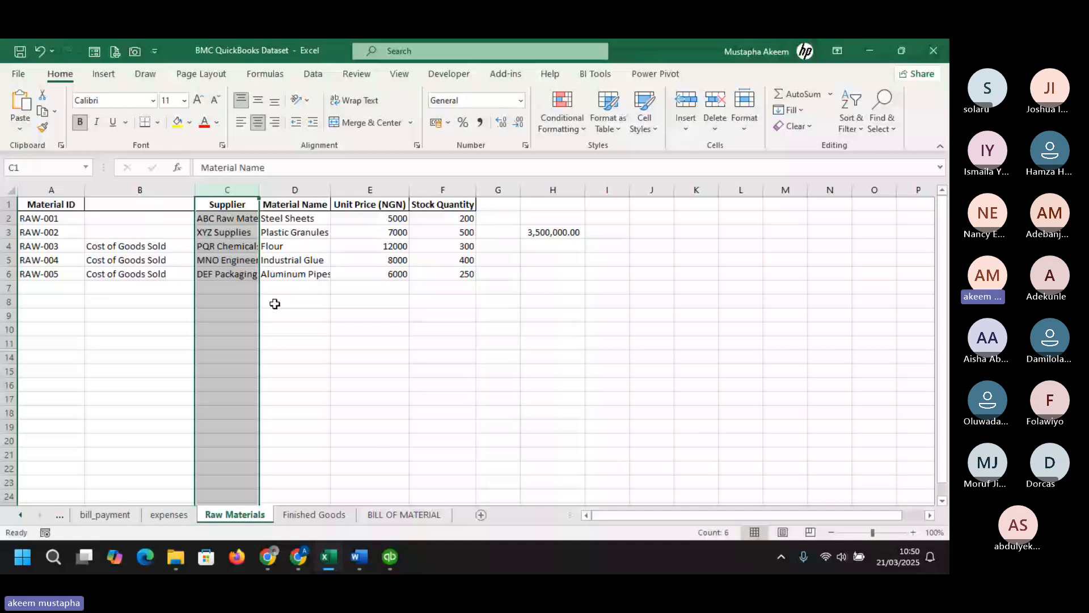
# - Return to QuickBooks, open Customize Columns and add the Purchase Description column to the chosen columns
pyautogui.hotkey('alt', 'Tab')
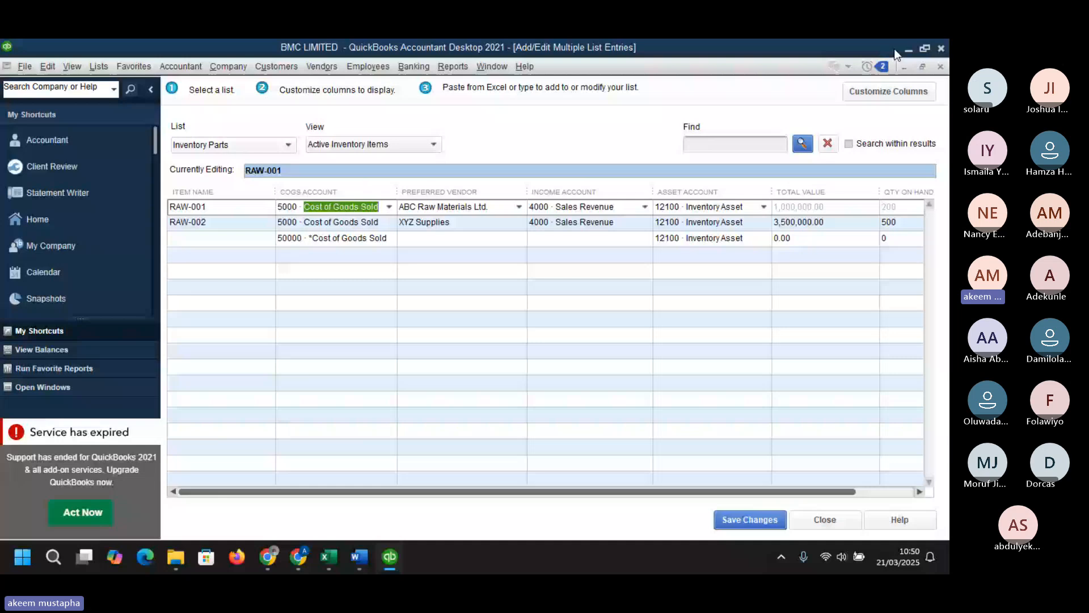
pyautogui.click(909, 49)
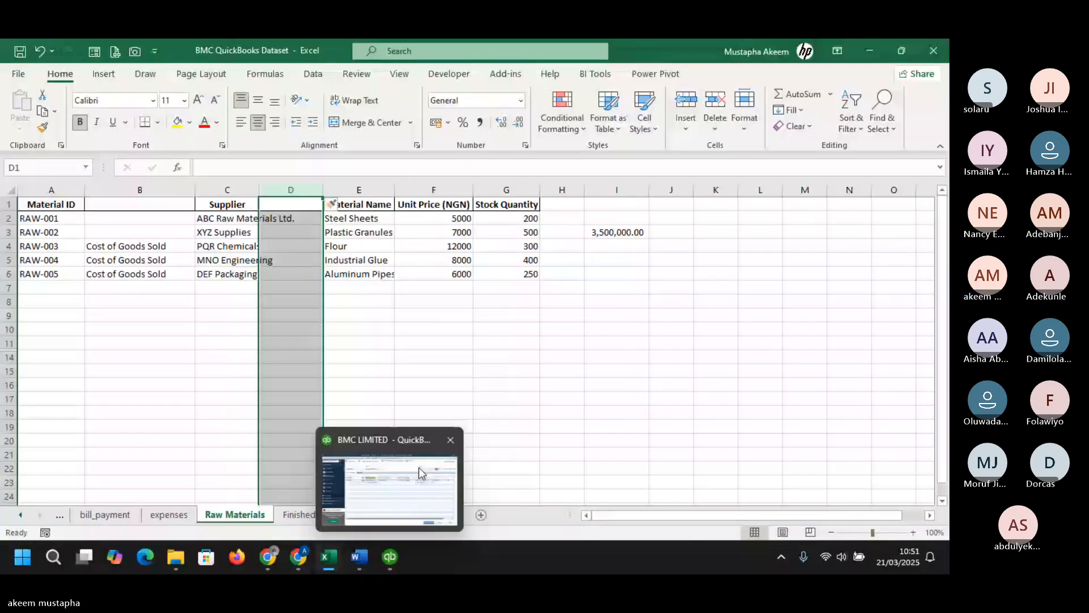
pyautogui.click(420, 471)
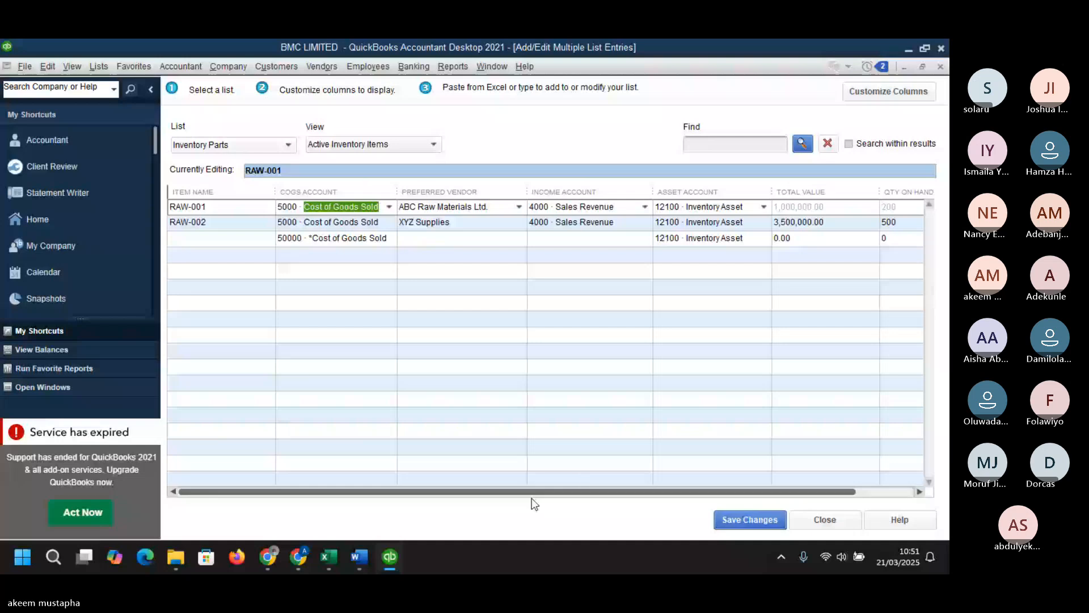
pyautogui.hscroll(3, 665, 481)
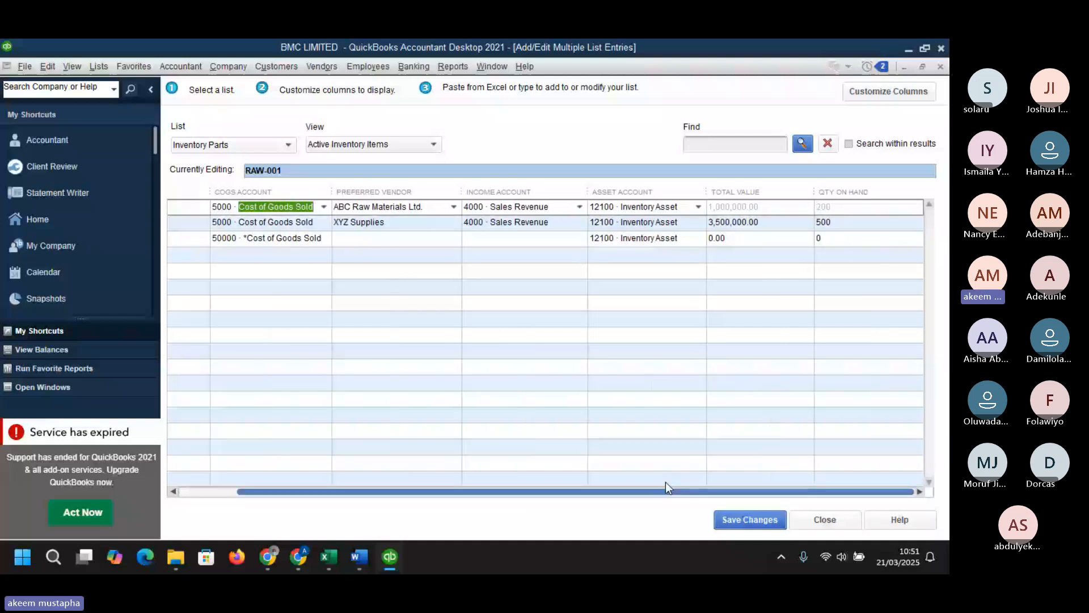
pyautogui.hscroll(-3, 665, 482)
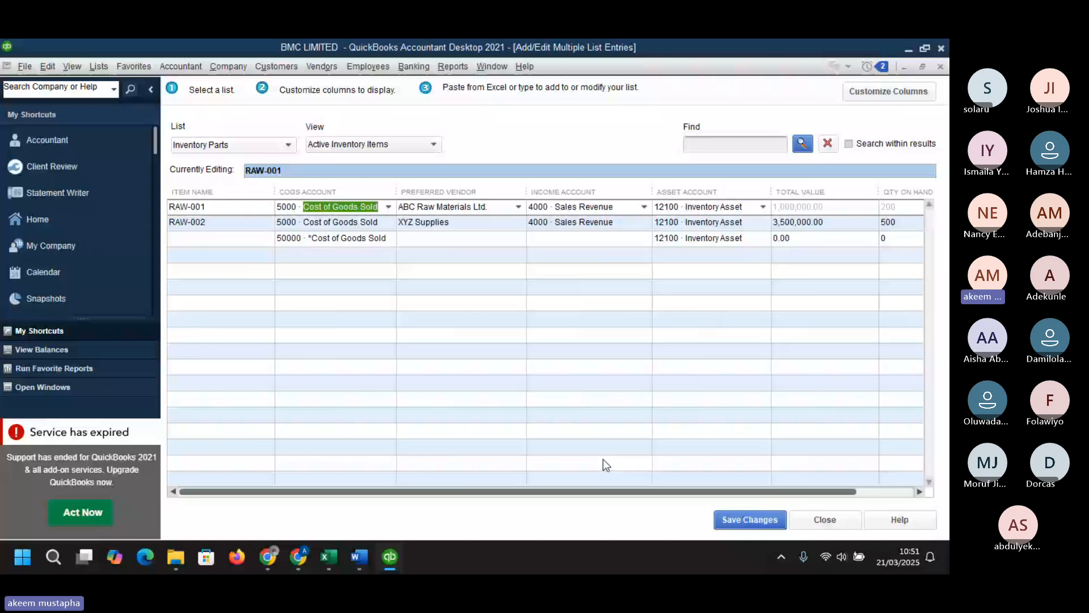
pyautogui.click(889, 91)
pyautogui.click(239, 338)
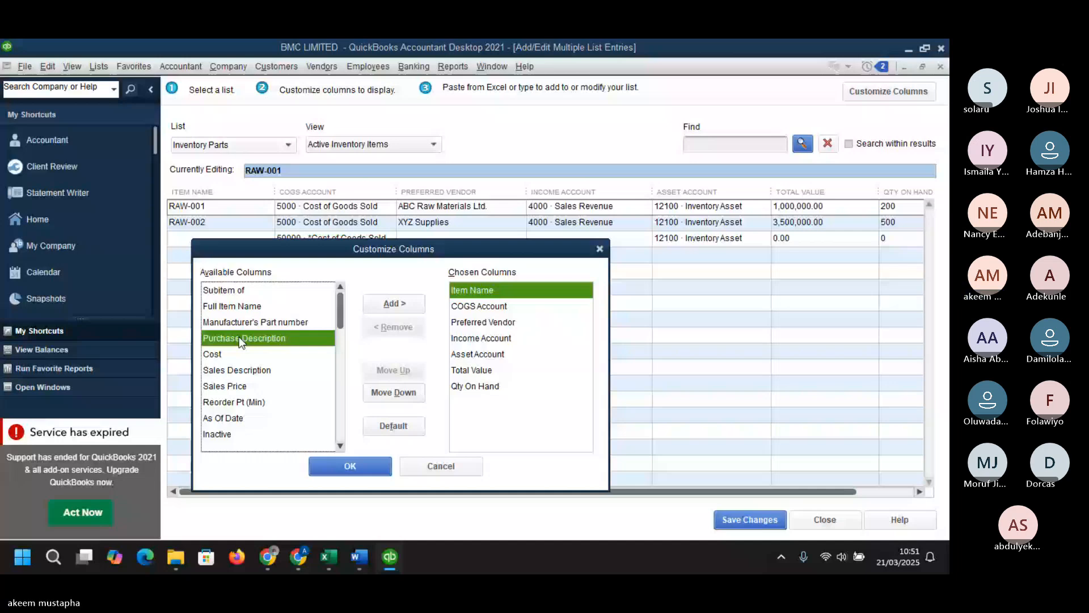
pyautogui.doubleClick(239, 338)
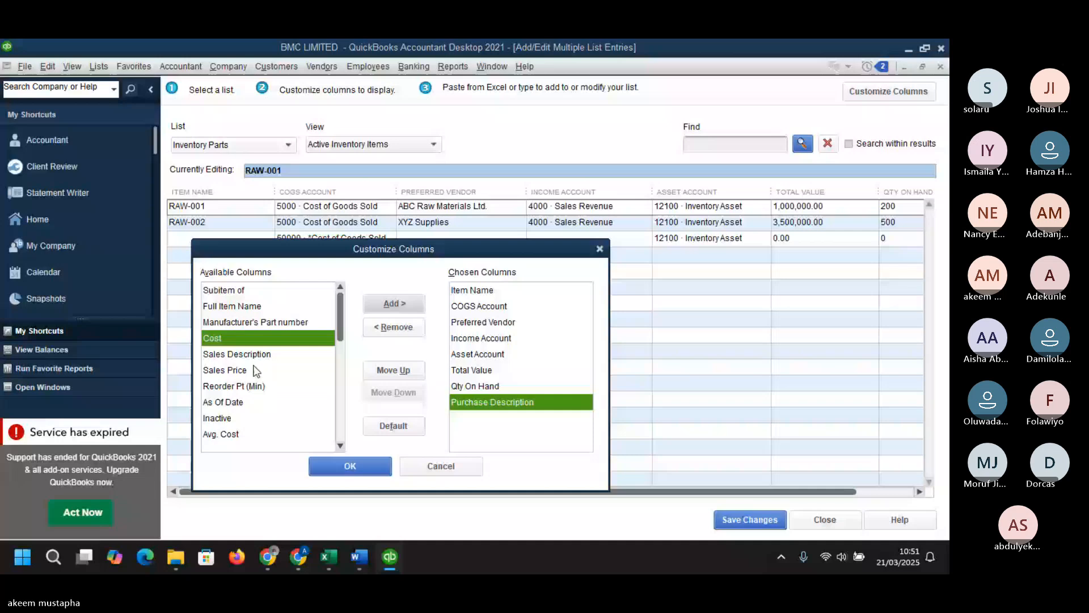
# - Add the Sales Description column to the chosen columns and close the Customize Columns dialog
pyautogui.click(264, 354)
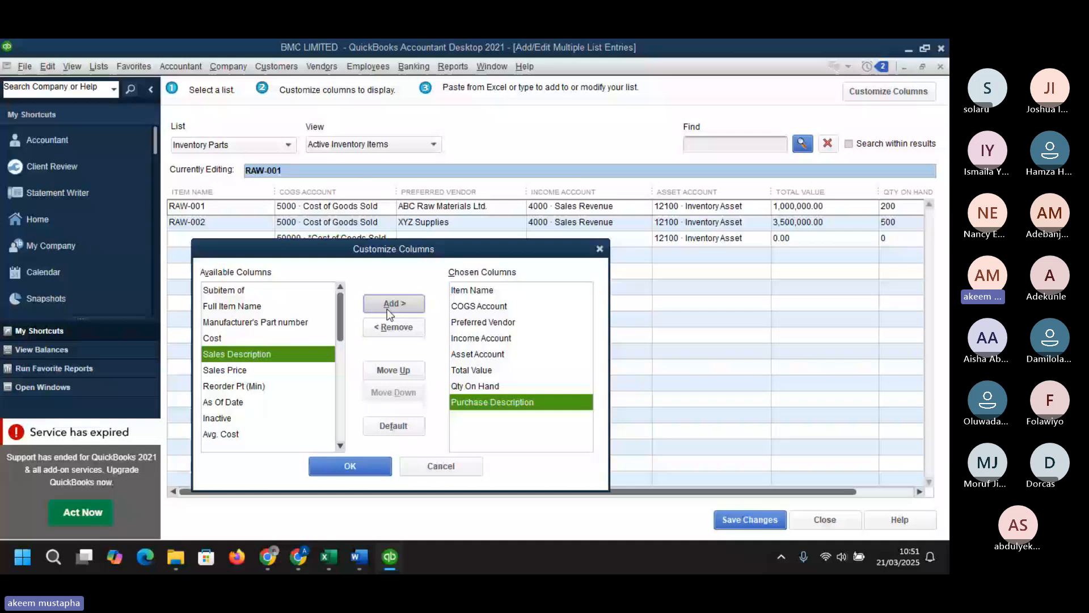
pyautogui.press('Return')
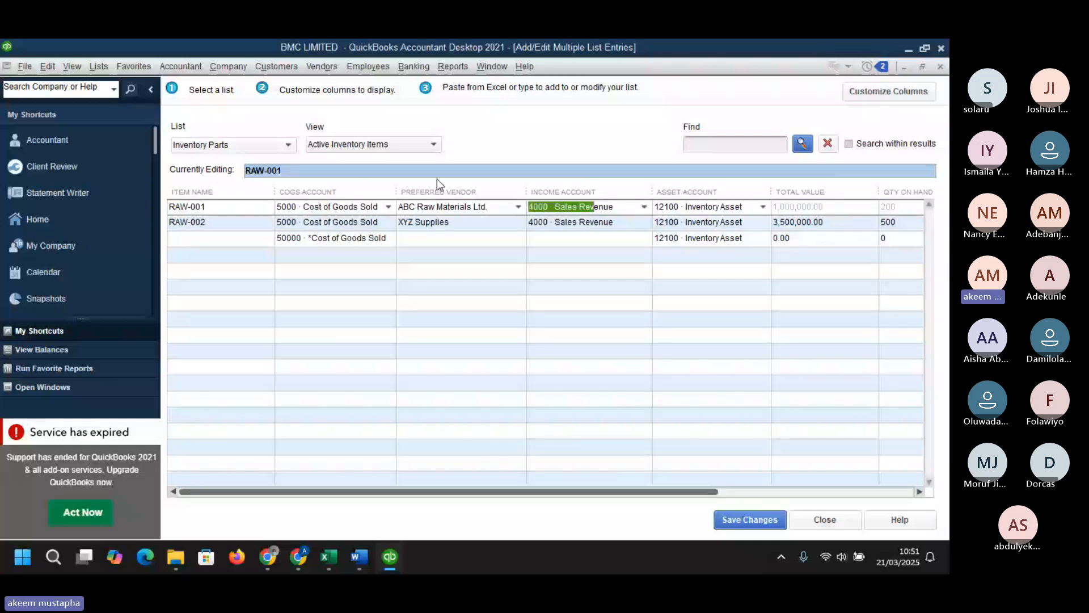
# - Copy the Sales Revenue and Inventory Asset account names from the first item row, and paste Sales Revenue into D4 of the Raw Materials sheet
pyautogui.click(559, 209)
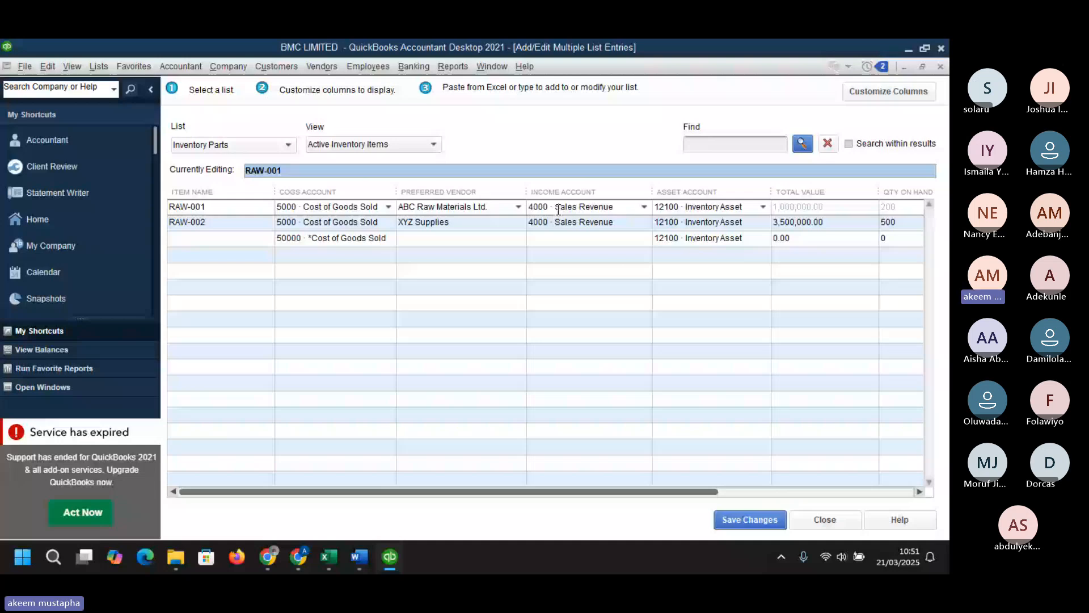
pyautogui.moveTo(713, 207); pyautogui.dragTo(752, 204)
pyautogui.hotkey('ctrl', 'c')
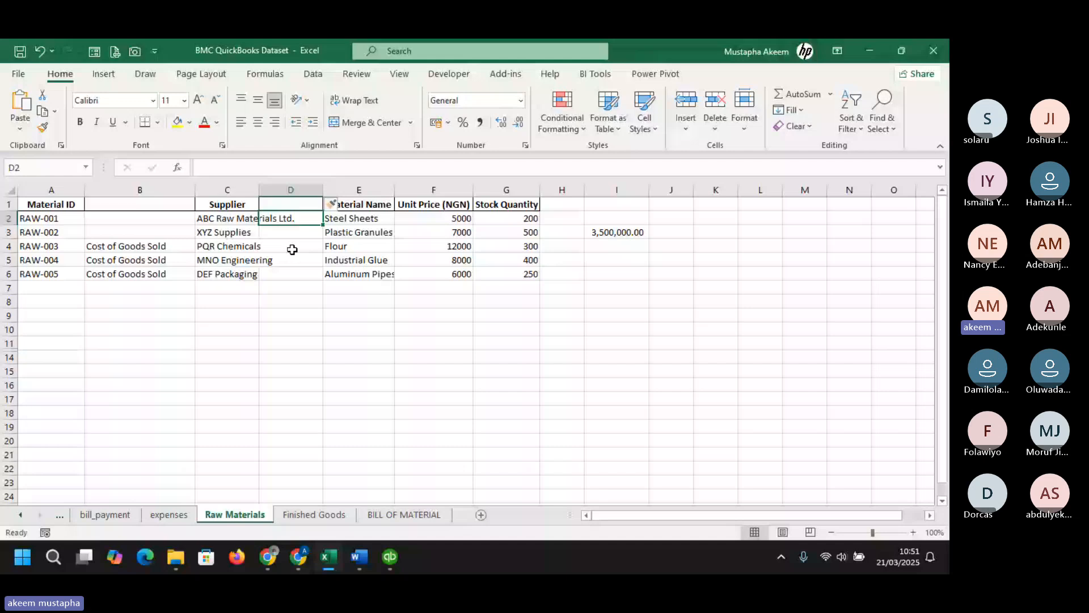
pyautogui.click(328, 557)
pyautogui.click(291, 244)
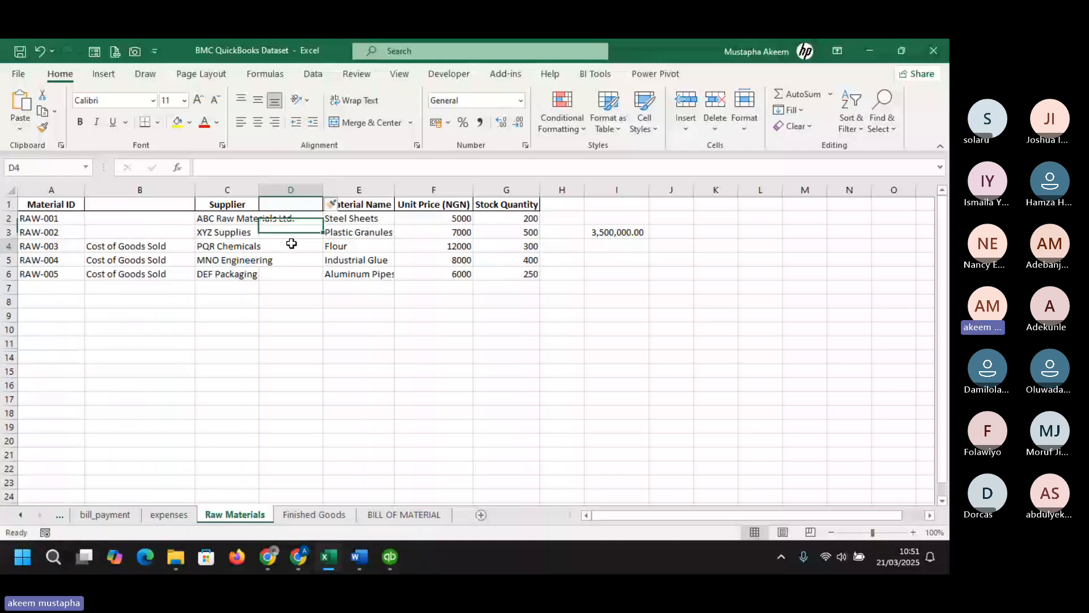
pyautogui.press('super+v')
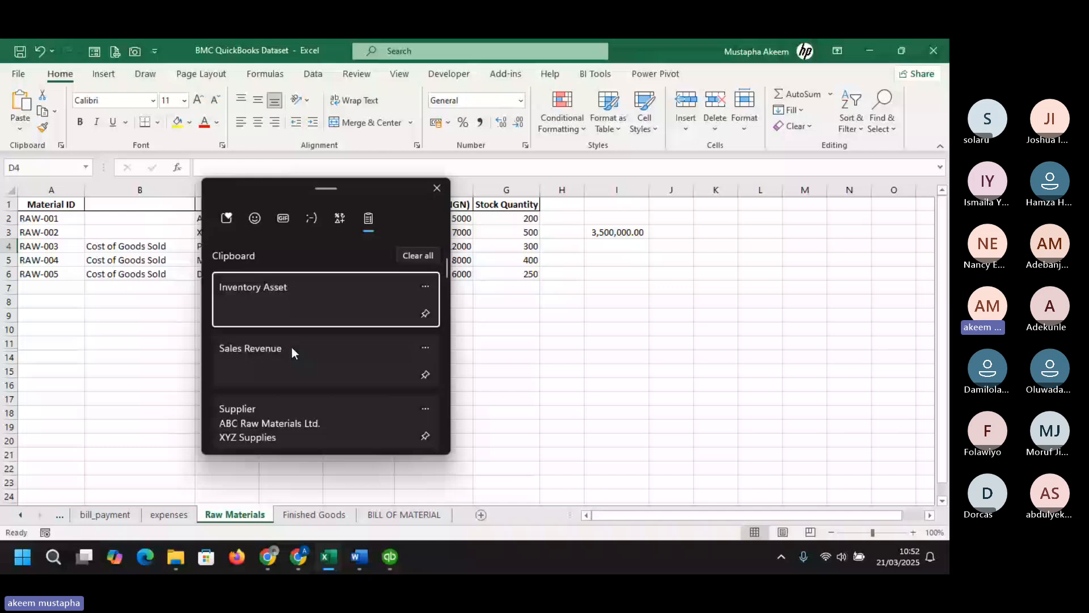
pyautogui.click(292, 347)
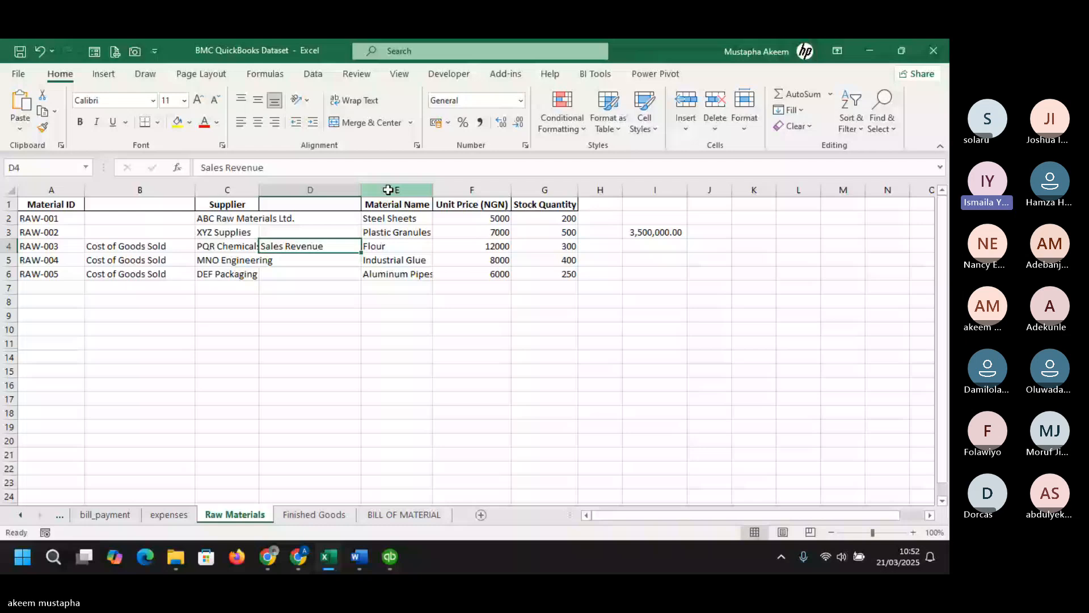
# - Insert a new column E, paste Inventory Asset into E4, and fill D4:E4 down to row 6
pyautogui.click(388, 190)
pyautogui.hotkey('ctrl', 'shift', '+')
pyautogui.click(384, 247)
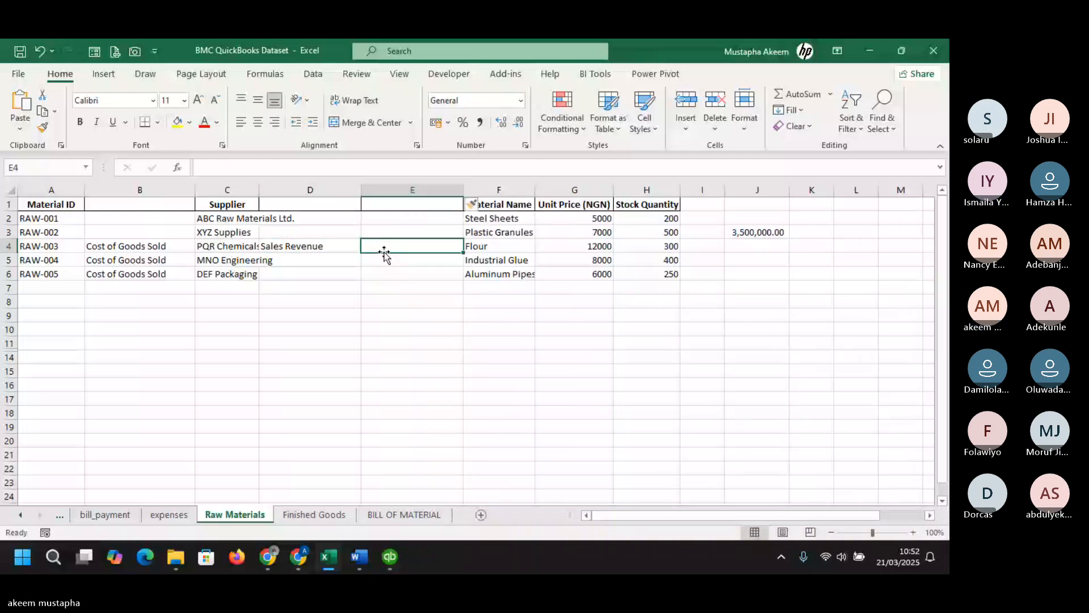
pyautogui.hotkey('ctrl', 'v')
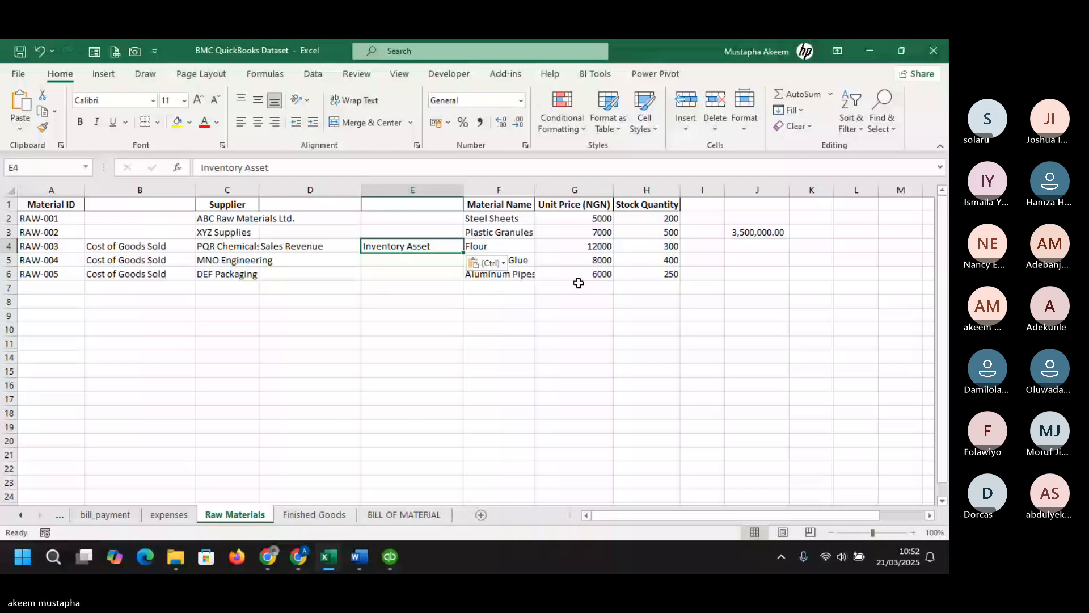
pyautogui.moveTo(310, 246); pyautogui.dragTo(412, 246)
pyautogui.doubleClick(464, 253)
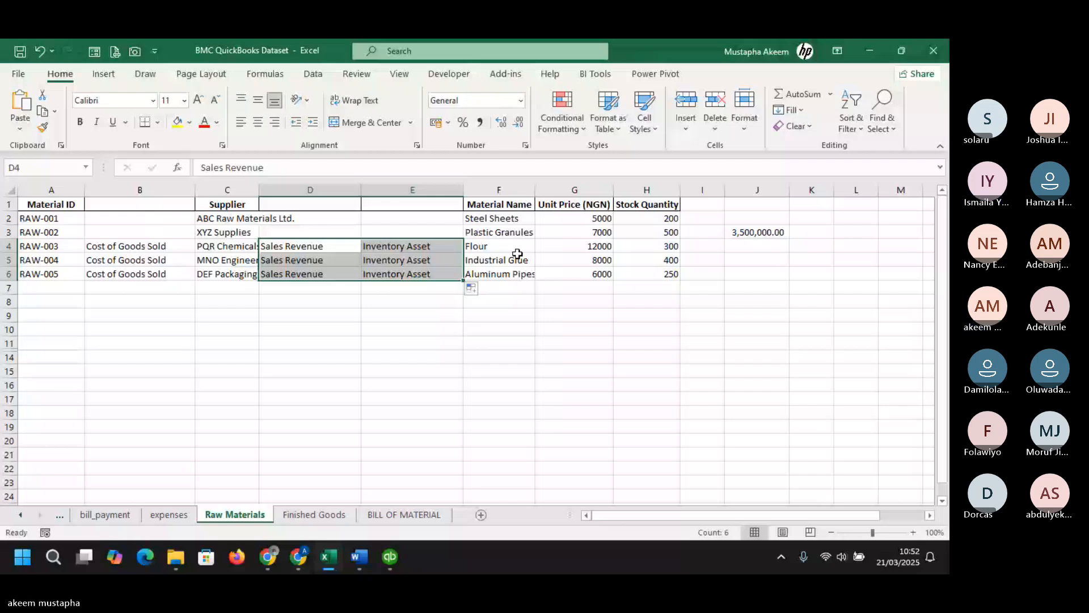
# - Fill the total value formula in J3 down to row 6
pyautogui.hotkey('alt', 'Tab')
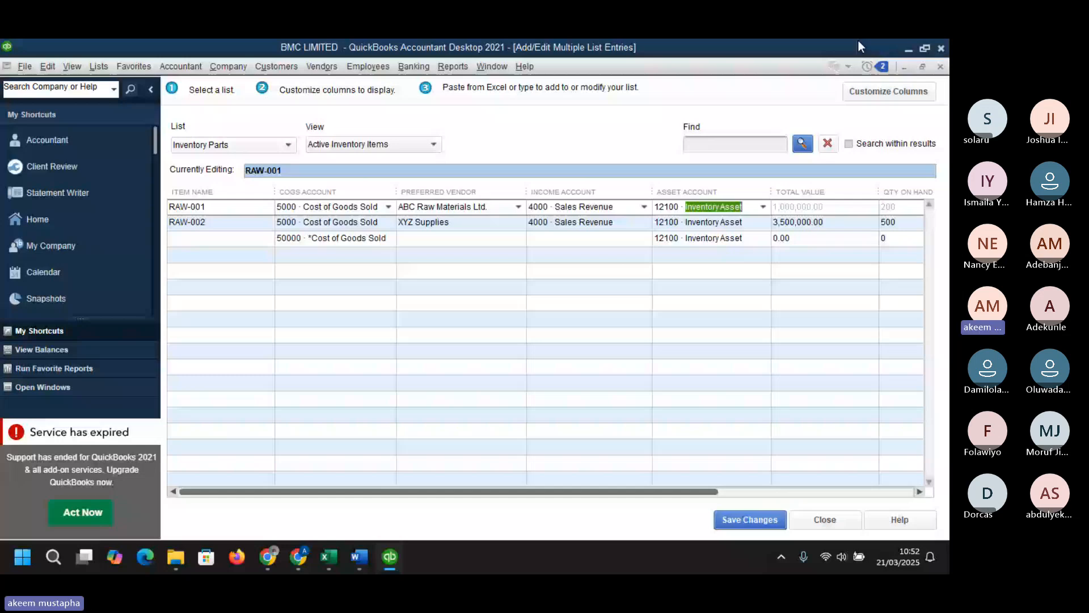
pyautogui.hotkey('alt', 'Tab')
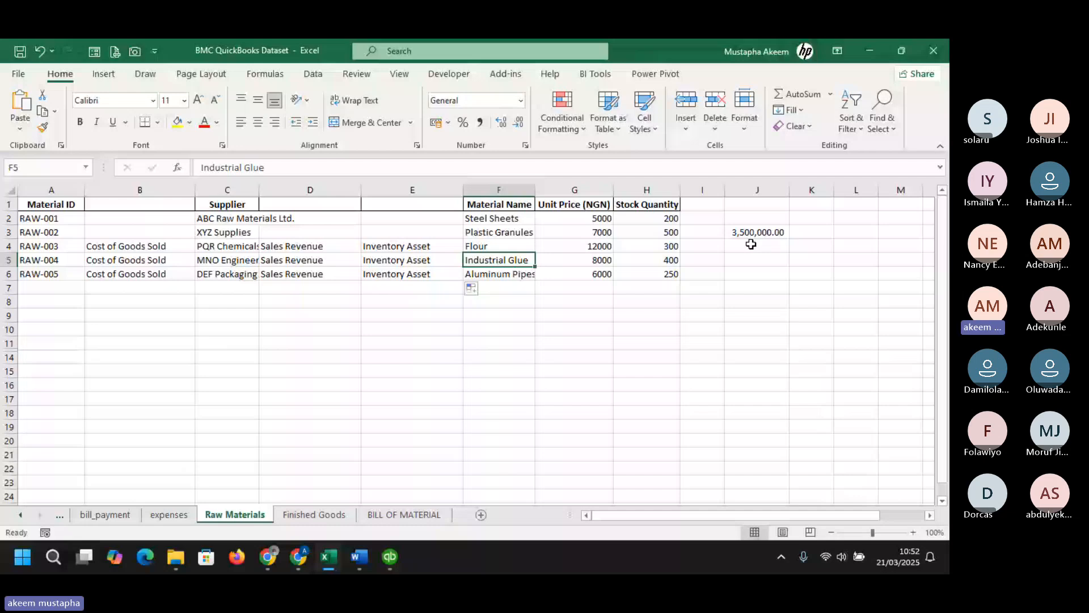
pyautogui.click(755, 232)
pyautogui.moveTo(788, 239); pyautogui.dragTo(793, 281)
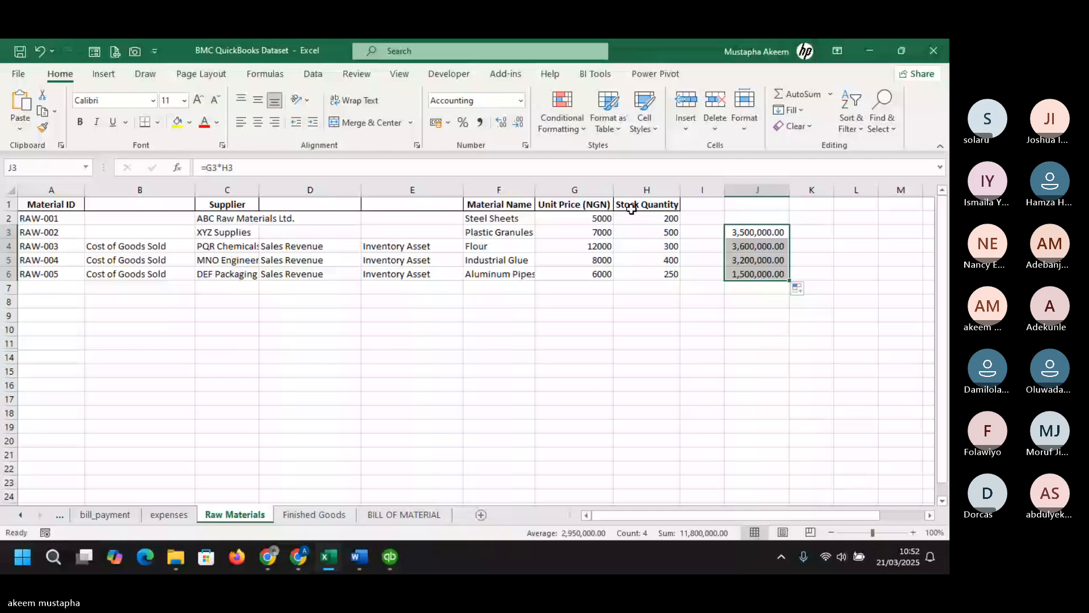
# - Insert a blank column F and paste the totals from K4:K6 into F4:F6 as values
pyautogui.rightClick(502, 190)
pyautogui.click(545, 295)
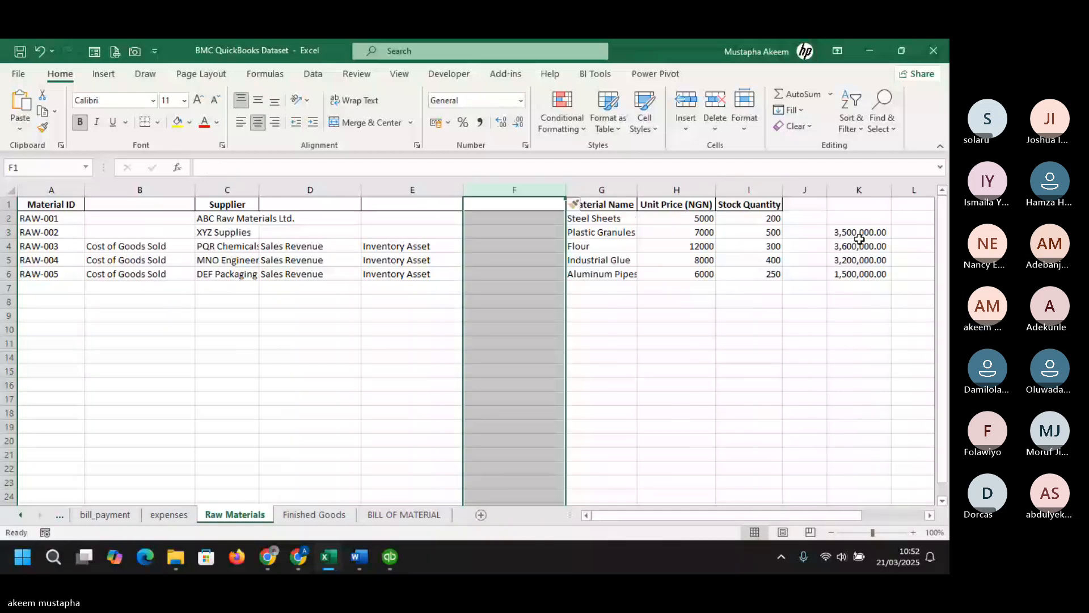
pyautogui.click(860, 246)
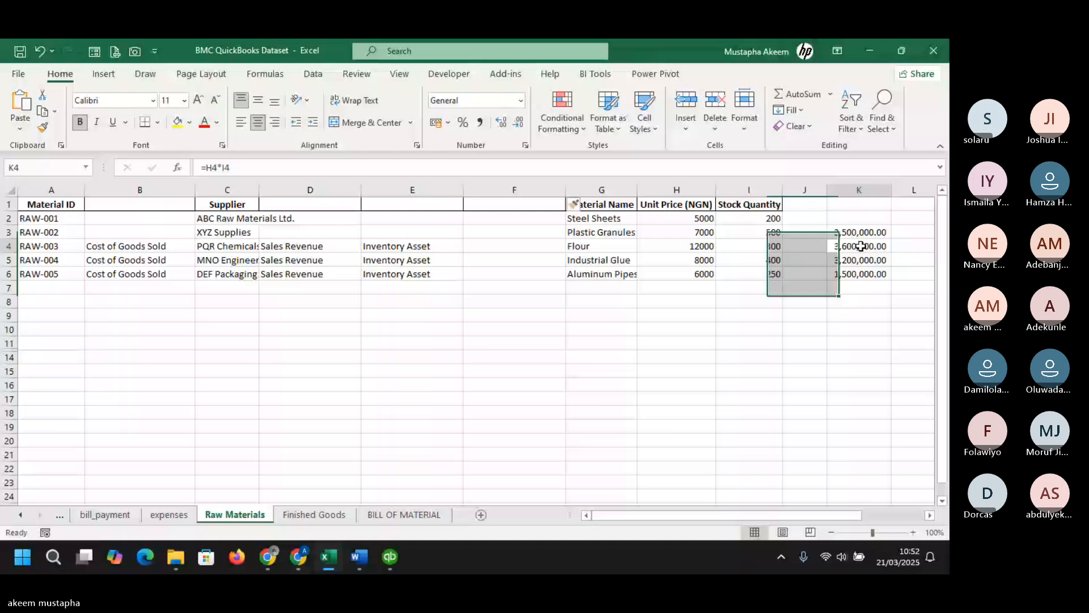
pyautogui.moveTo(861, 245); pyautogui.dragTo(860, 273)
pyautogui.hotkey('ctrl', 'c')
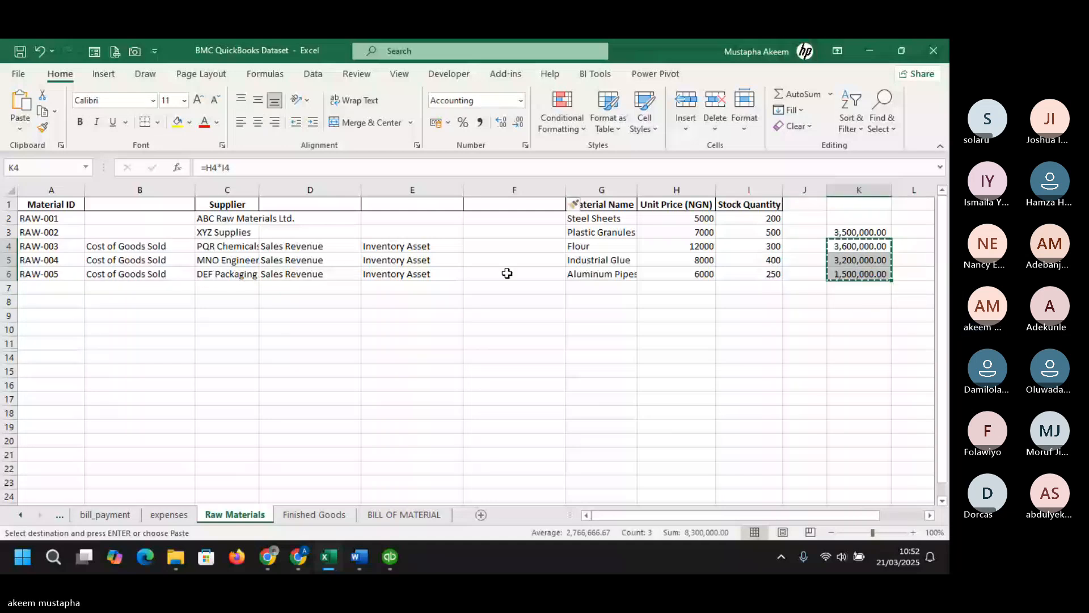
pyautogui.rightClick(491, 246)
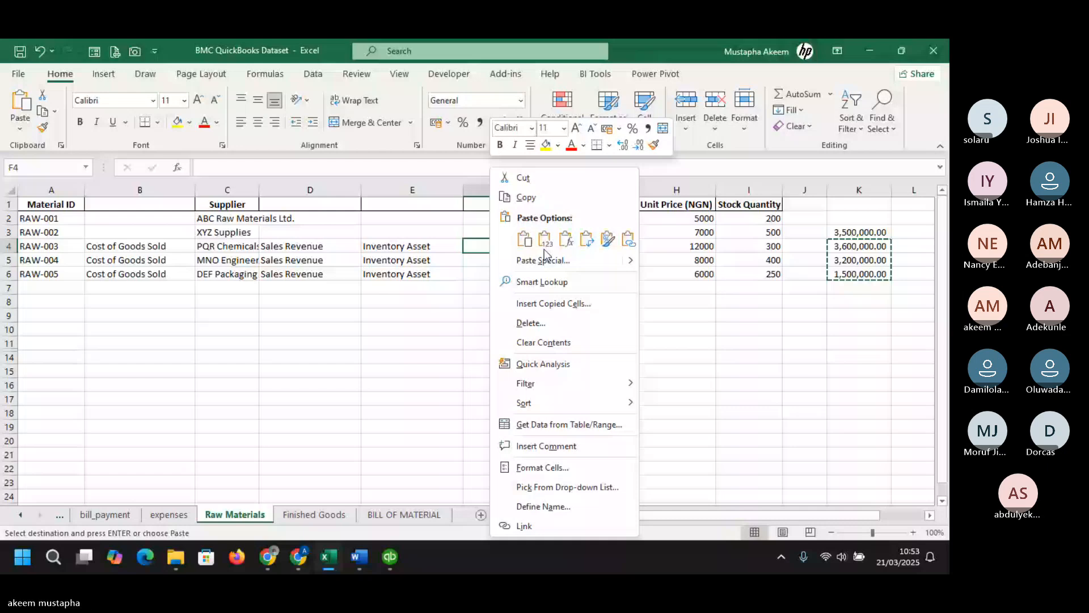
pyautogui.click(545, 241)
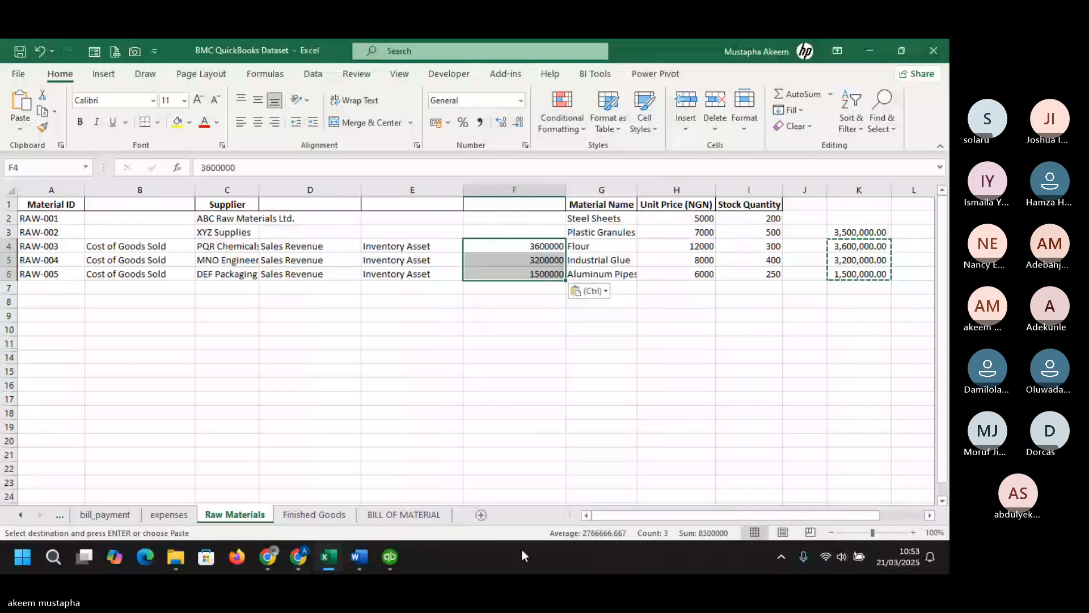
# - Compare the item list column order, then insert a copy of the Stock Quantity column before Material Name
pyautogui.hotkey('alt', 'Tab')
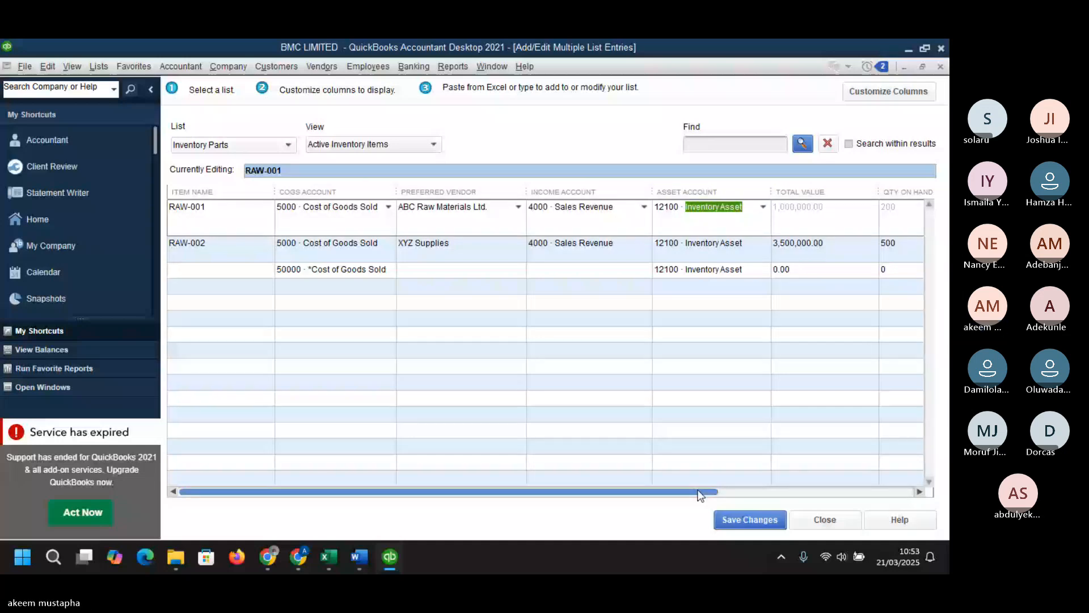
pyautogui.moveTo(699, 494); pyautogui.dragTo(887, 451)
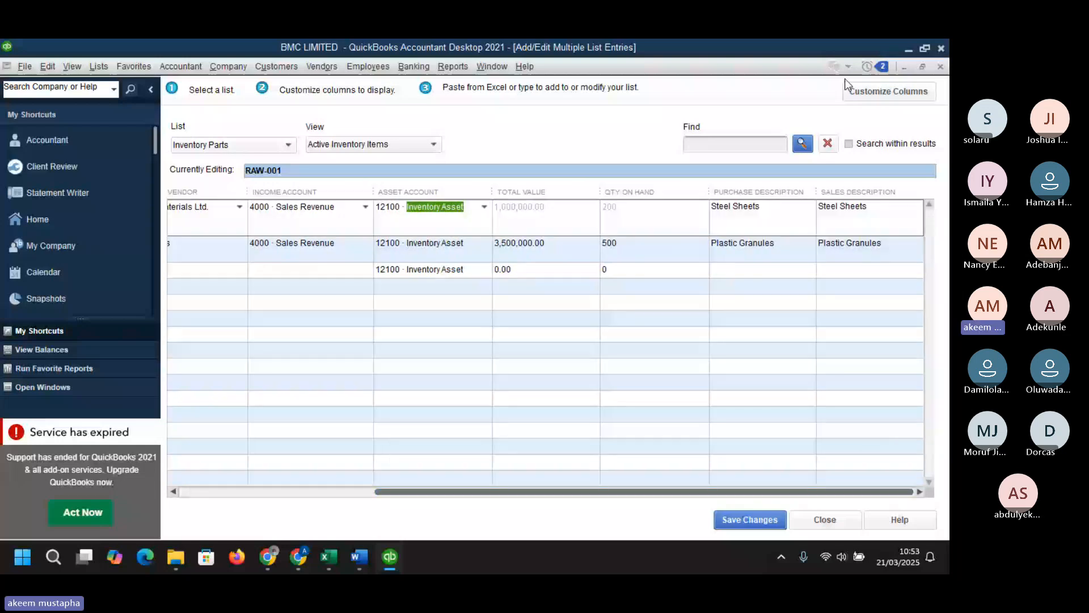
pyautogui.hotkey('alt', 'Tab')
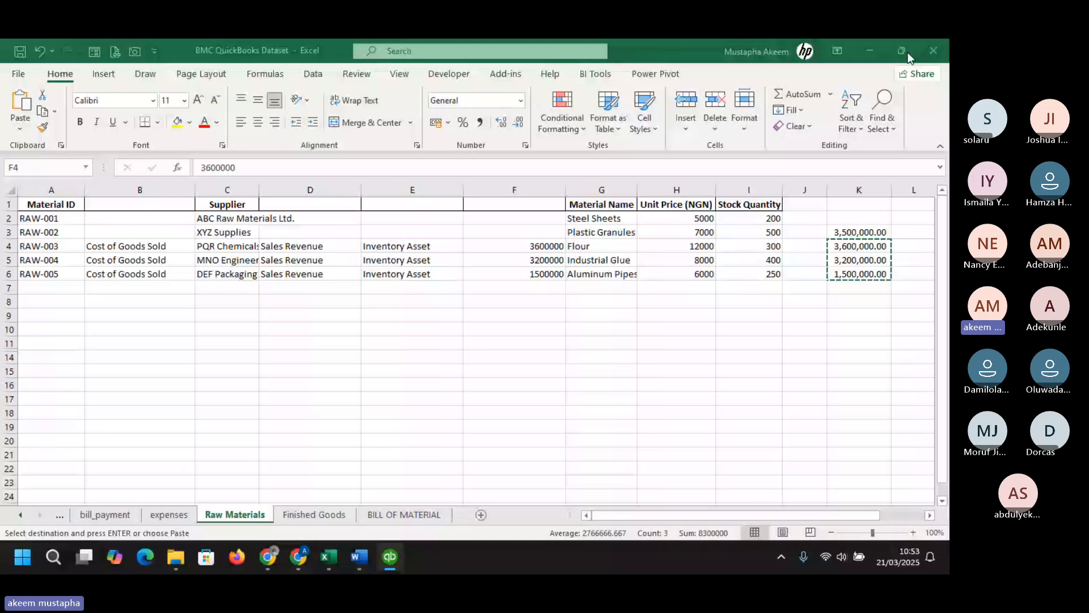
pyautogui.hotkey('ctrl', 'v')
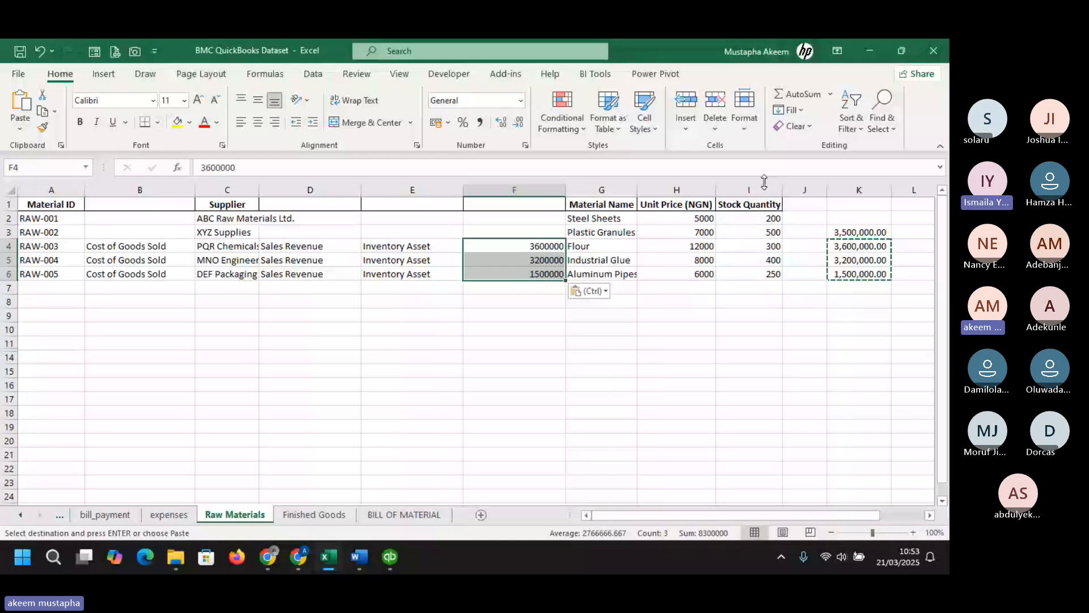
pyautogui.click(760, 190)
pyautogui.hotkey('ctrl', 'c')
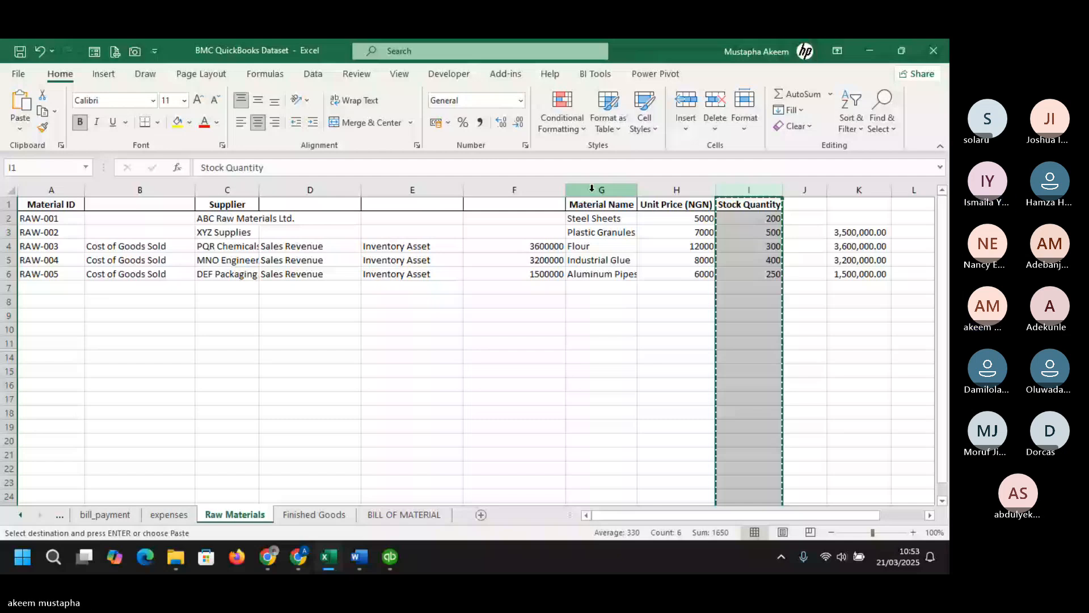
pyautogui.rightClick(592, 189)
pyautogui.click(642, 305)
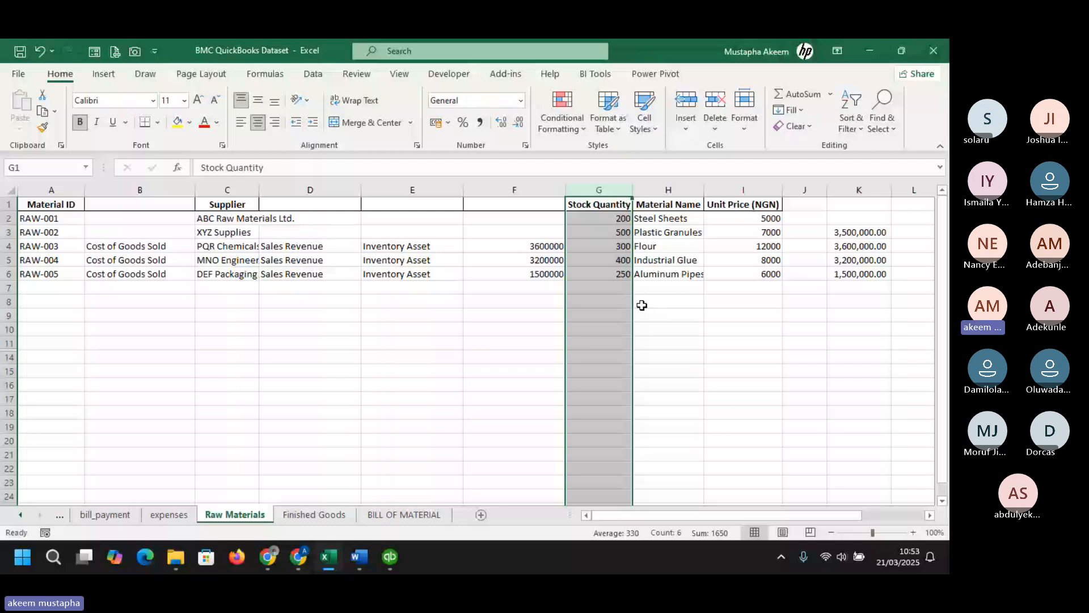
# - Duplicate the Material Name column into a new column I and insert a blank column after it
pyautogui.click(727, 190)
pyautogui.hotkey('ctrl', 'shift', '+')
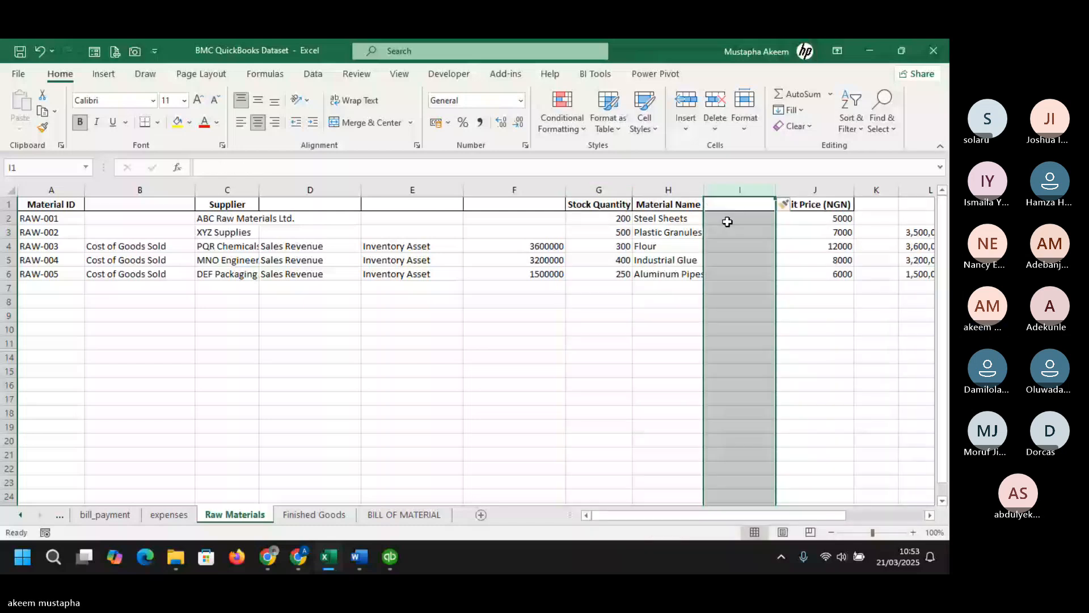
pyautogui.hotkey('ctrl', 'r')
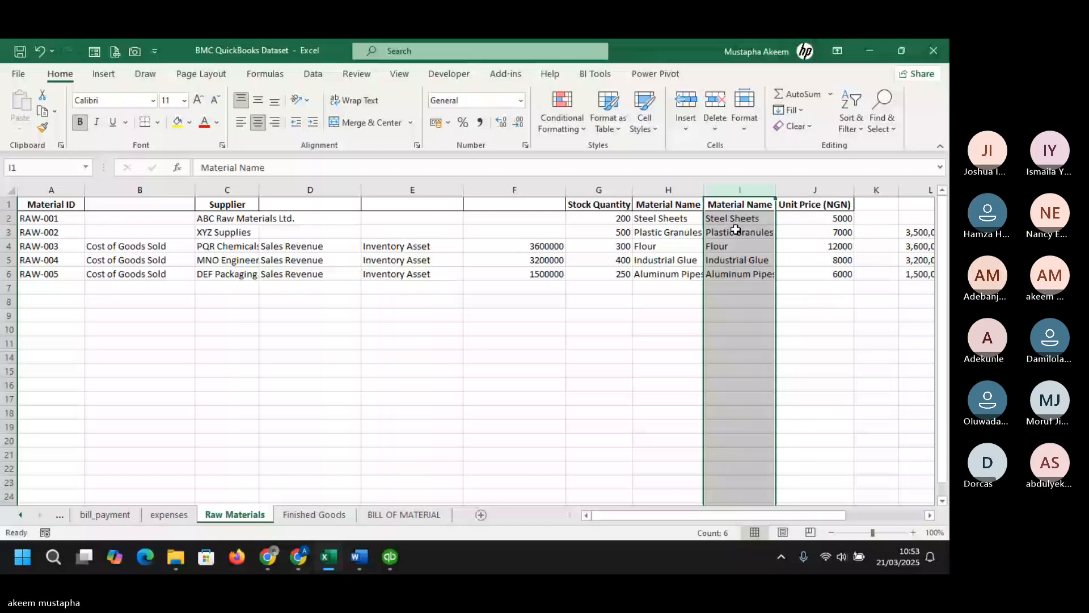
pyautogui.press('Right')
pyautogui.hotkey('ctrl', 'space')
pyautogui.hotkey('ctrl', 'shift', '+')
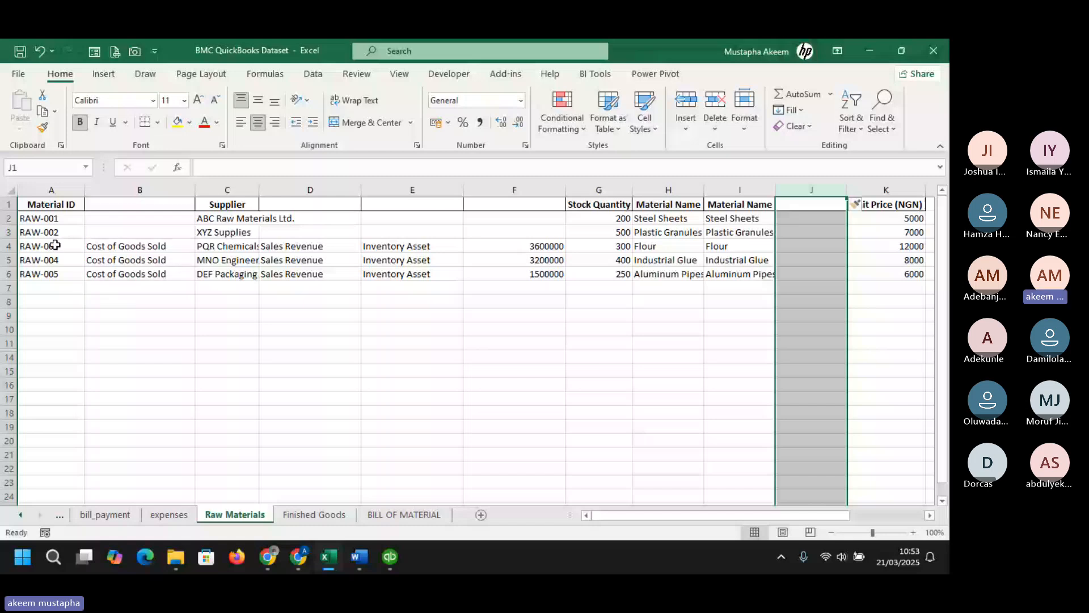
# - Copy rows RAW-003 to RAW-005 from A4:I6 and paste them into the next blank row of the inventory parts list
pyautogui.moveTo(55, 245); pyautogui.dragTo(744, 274)
pyautogui.hotkey('ctrl', 'c')
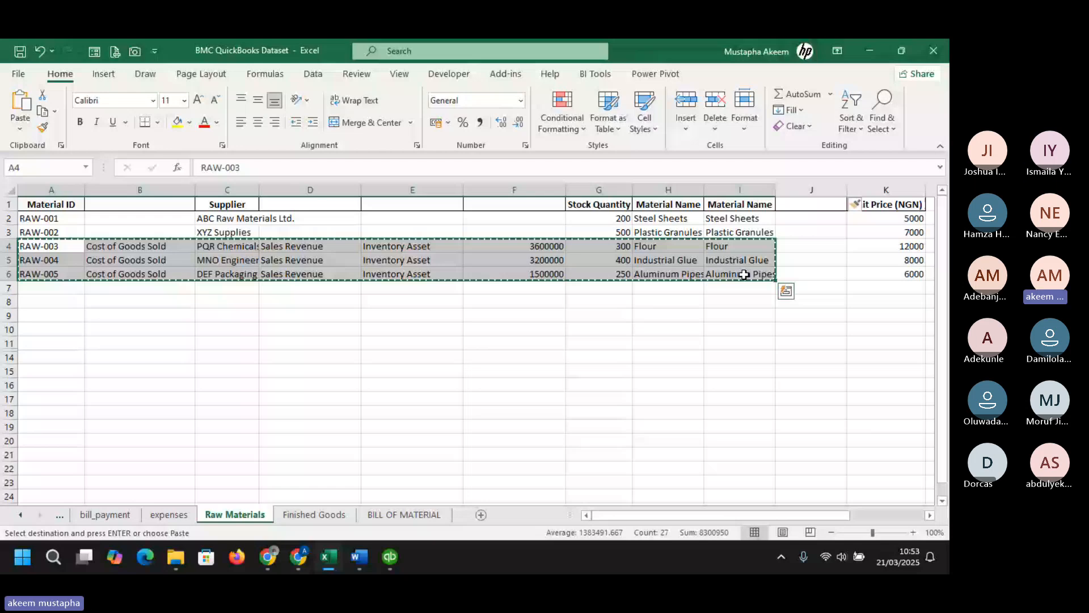
pyautogui.hotkey('alt', 'Tab')
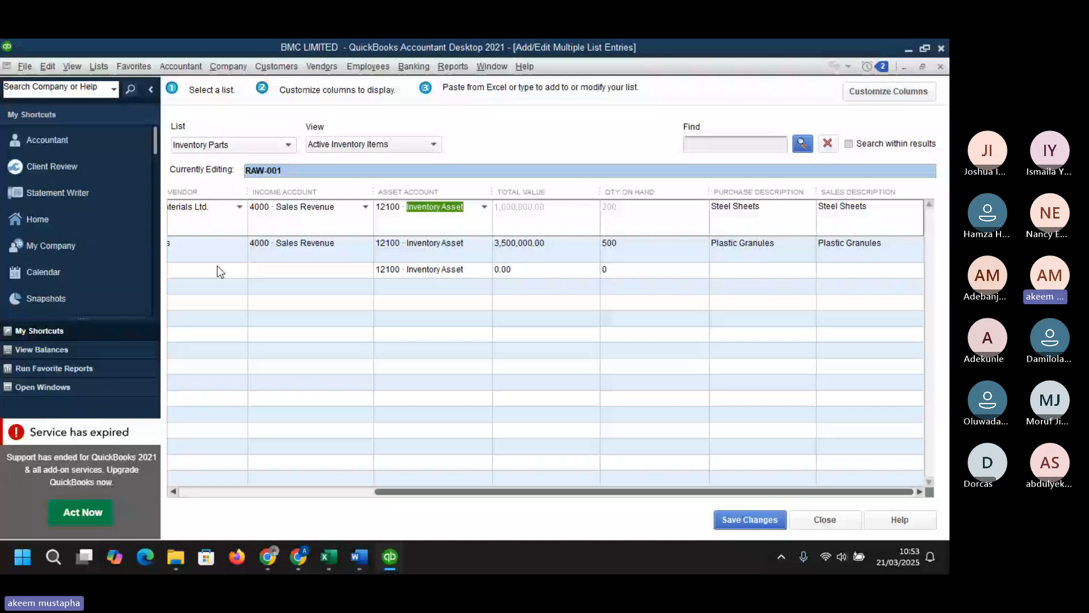
pyautogui.moveTo(430, 491); pyautogui.dragTo(253, 490)
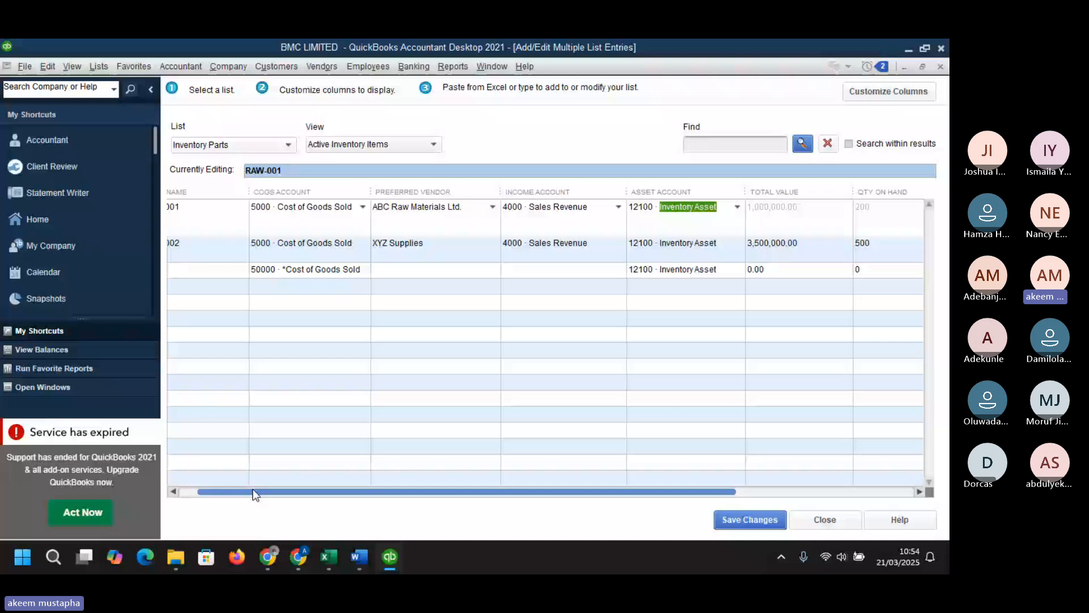
pyautogui.hotkey('ctrl', 'v')
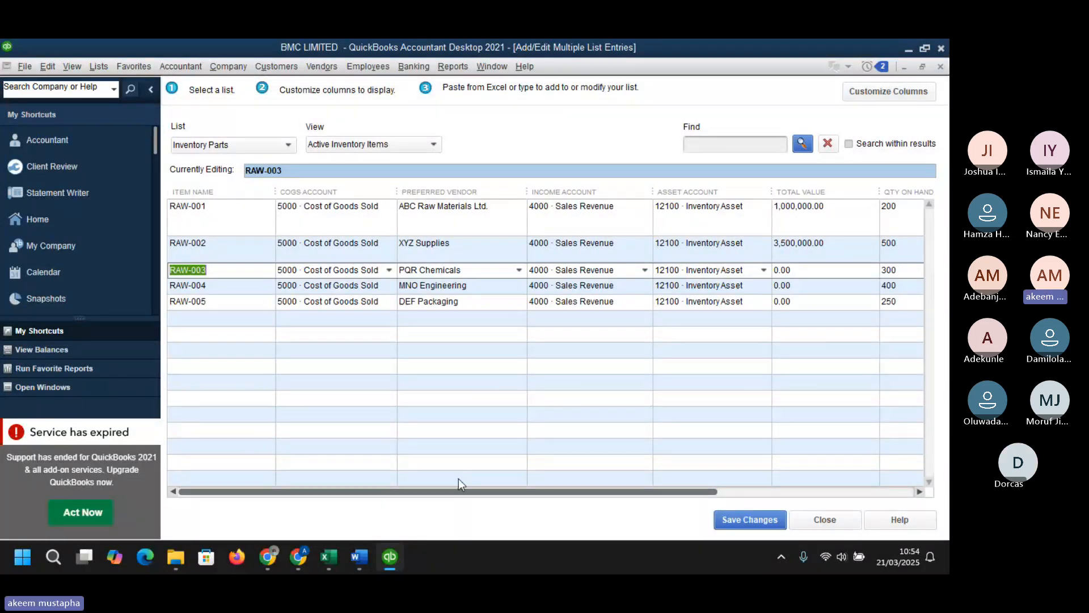
pyautogui.moveTo(467, 492); pyautogui.dragTo(710, 486)
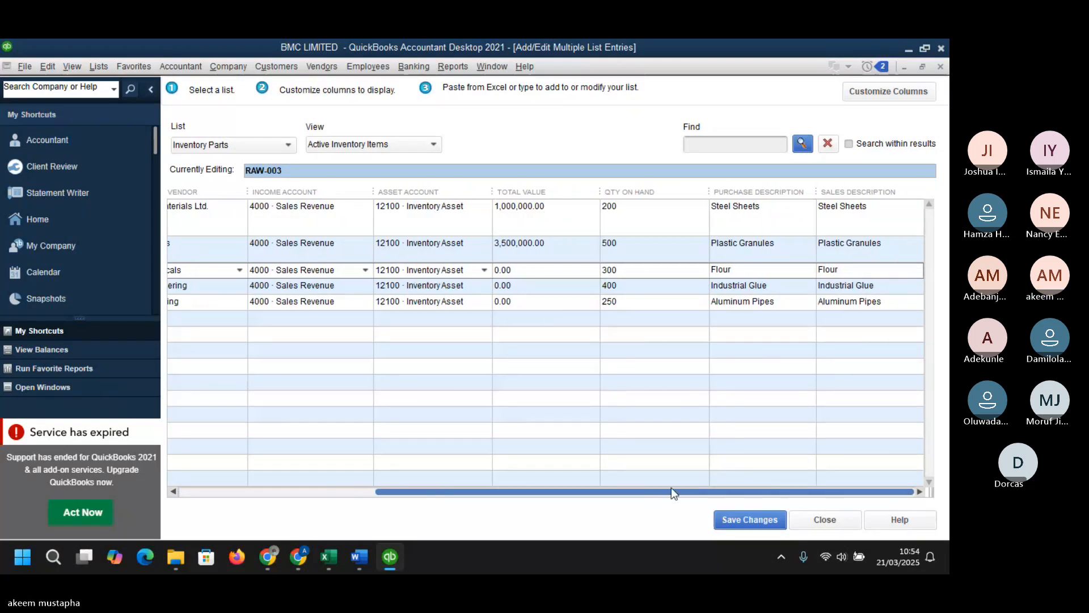
pyautogui.moveTo(671, 490); pyautogui.dragTo(453, 482)
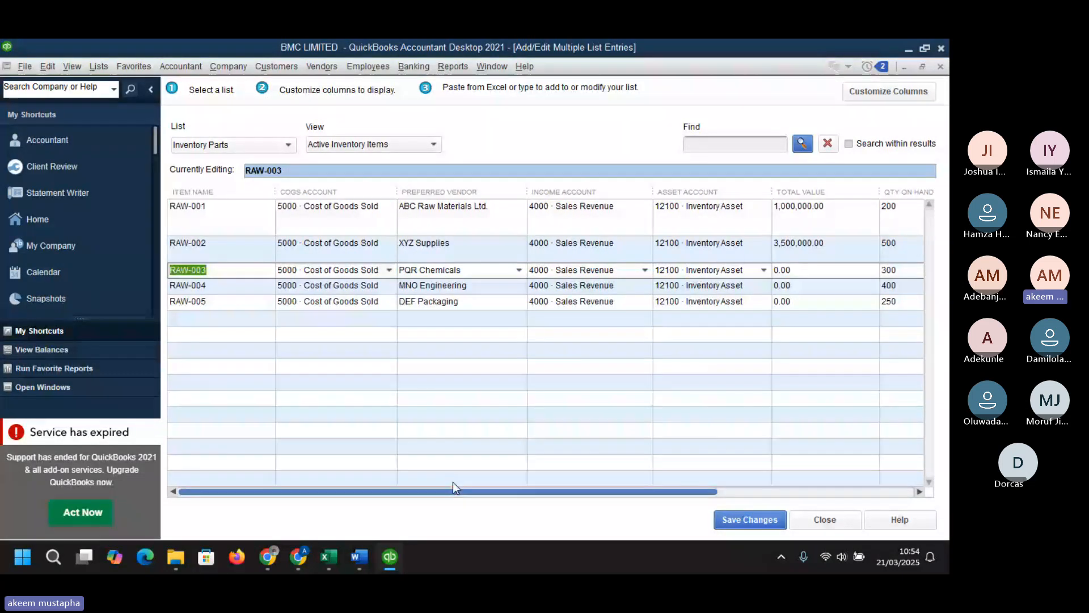
# - Add the As Of Date column to the inventory parts list's displayed columns
pyautogui.click(871, 93)
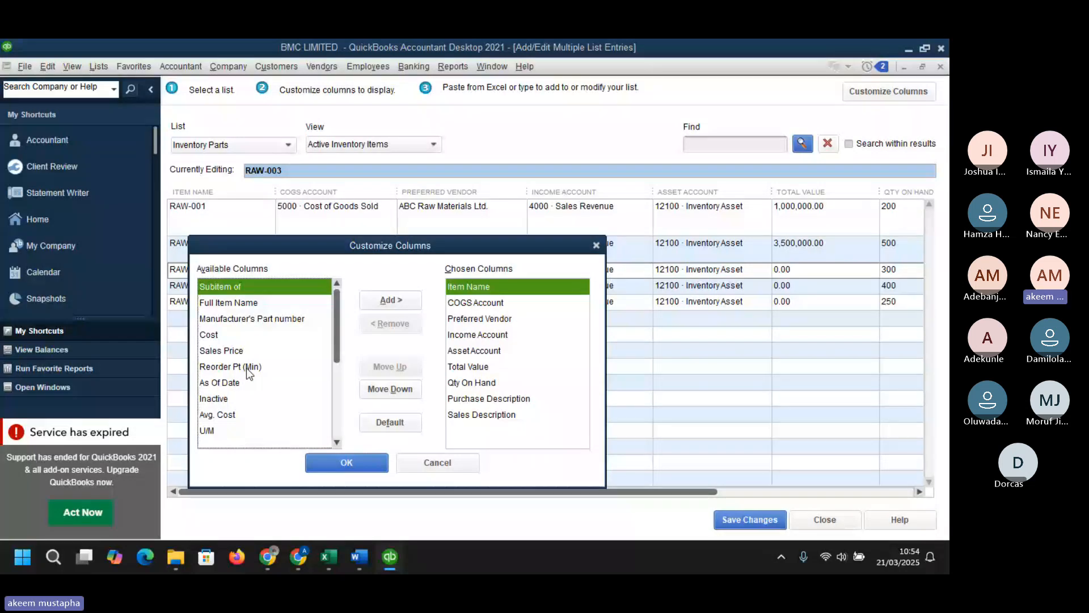
pyautogui.click(244, 382)
pyautogui.click(404, 300)
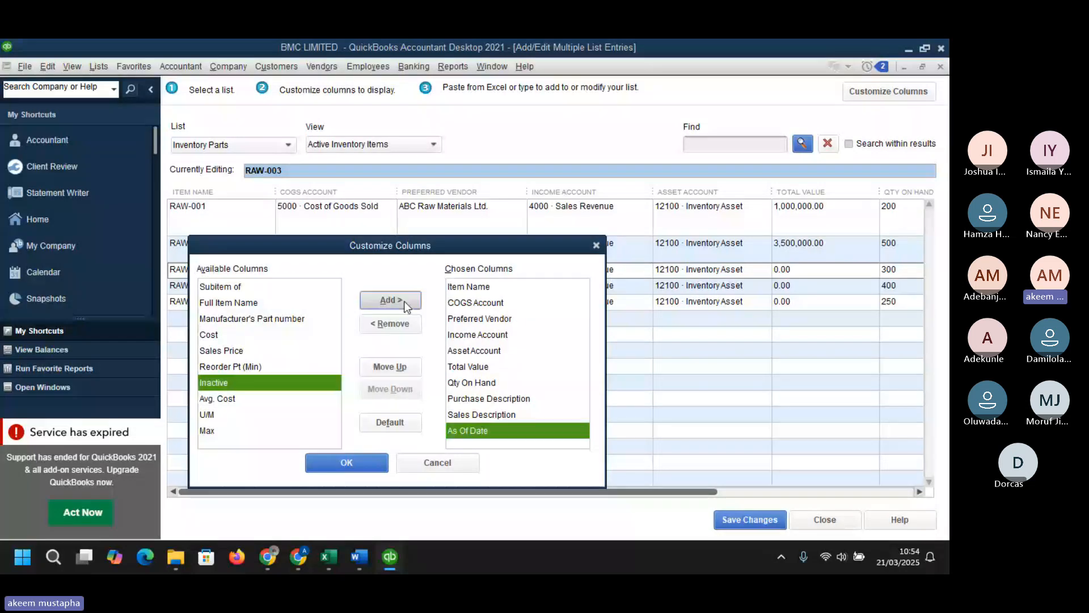
pyautogui.click(375, 464)
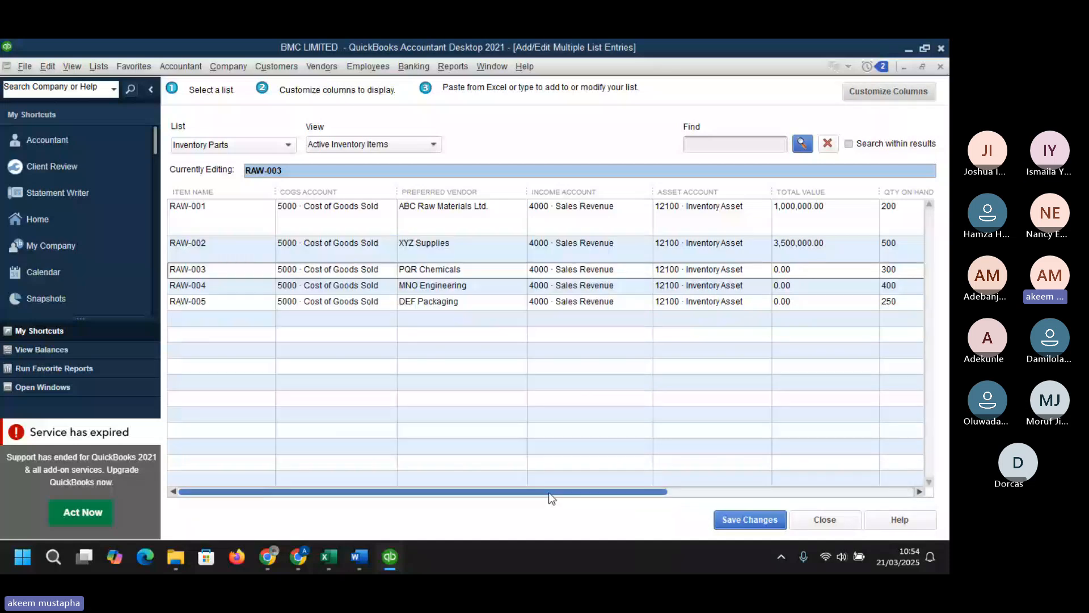
# - Enter total values of 3,600,000, 3,200,000 and 1,500,000 for RAW-003, RAW-004 and RAW-005
pyautogui.moveTo(549, 492); pyautogui.dragTo(774, 465)
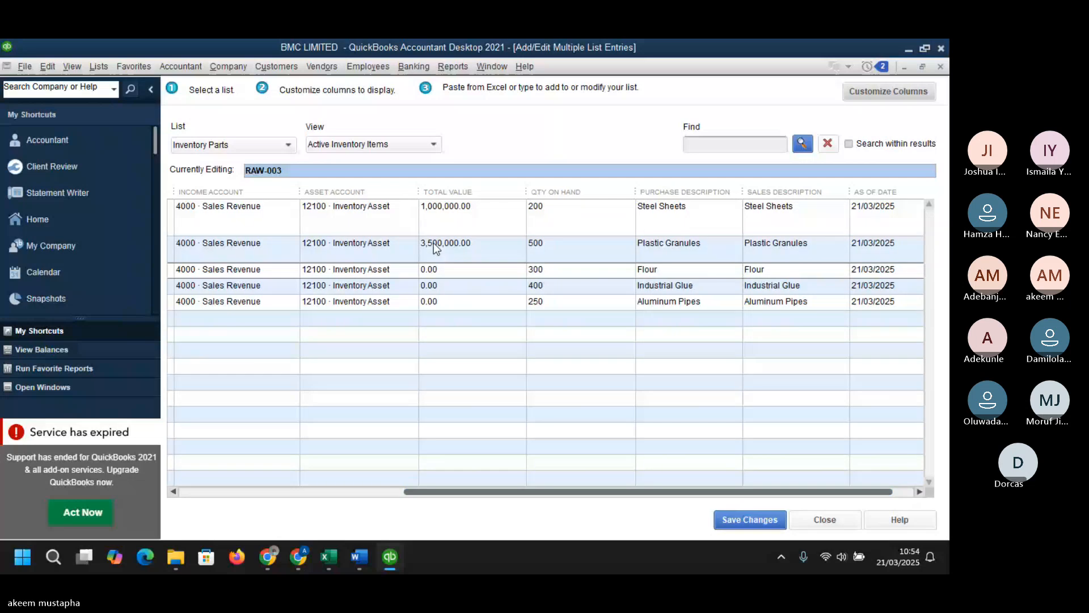
pyautogui.click(435, 269)
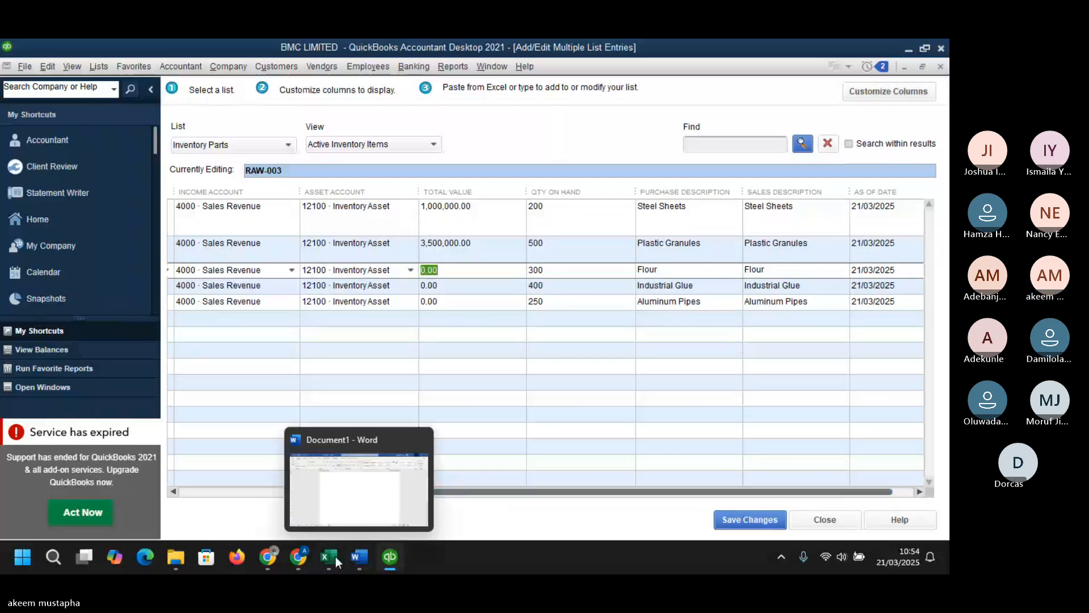
pyautogui.moveTo(335, 555)
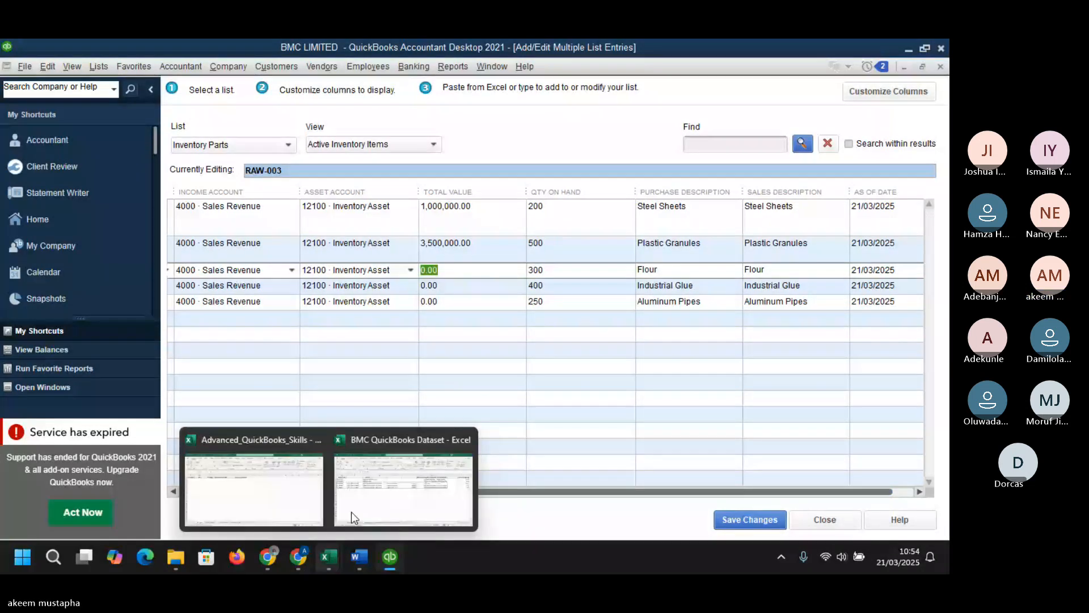
pyautogui.moveTo(352, 512)
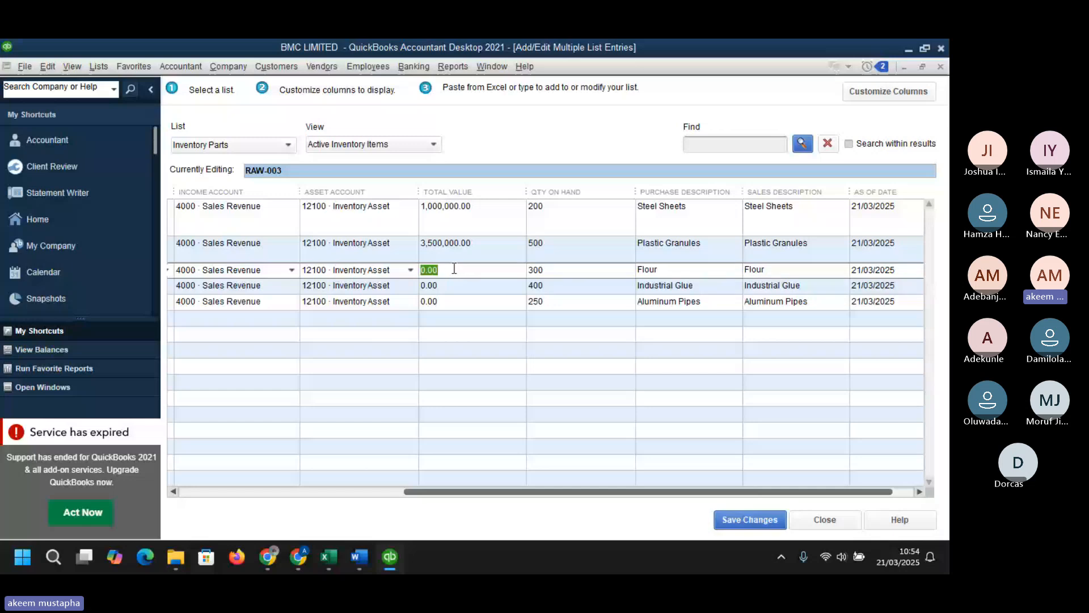
pyautogui.write('3600000')
pyautogui.click(453, 287)
pyautogui.write('3')
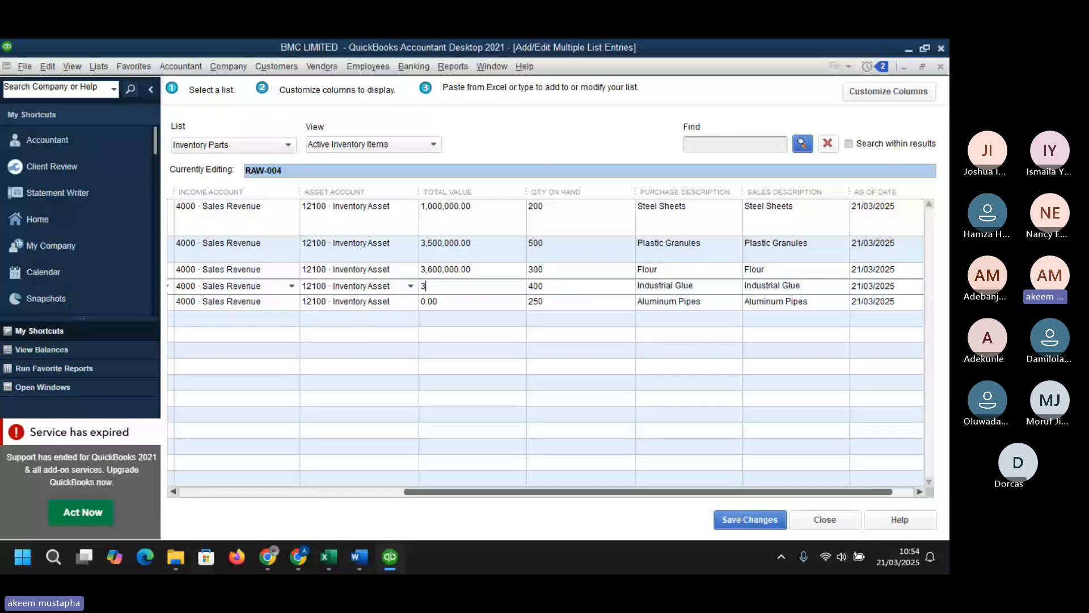
pyautogui.write('200000')
pyautogui.click(459, 306)
pyautogui.write('1')
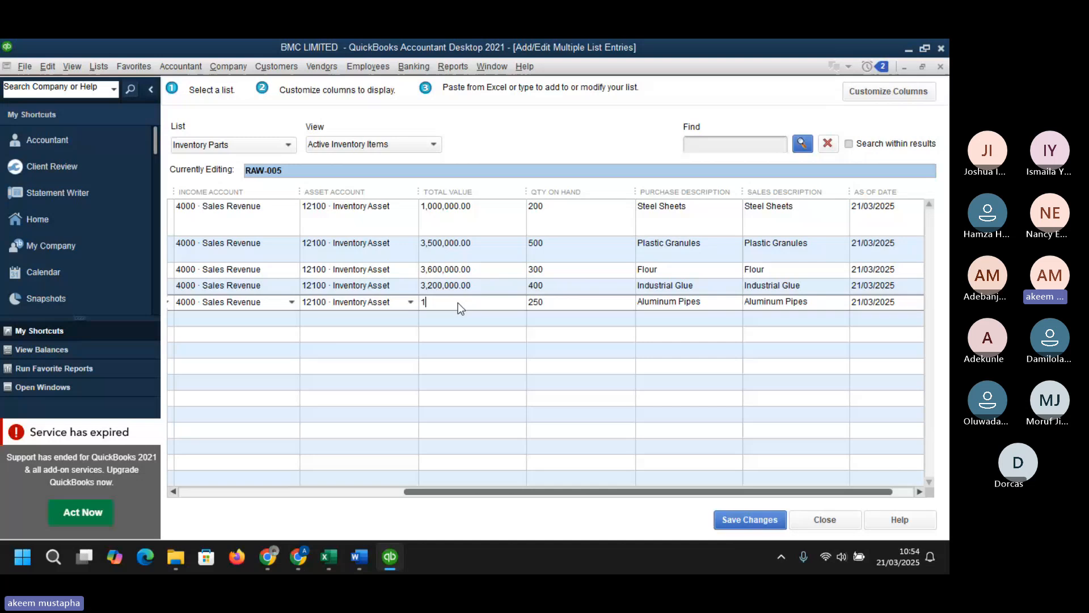
pyautogui.write(',500,000')
pyautogui.press('Tab')
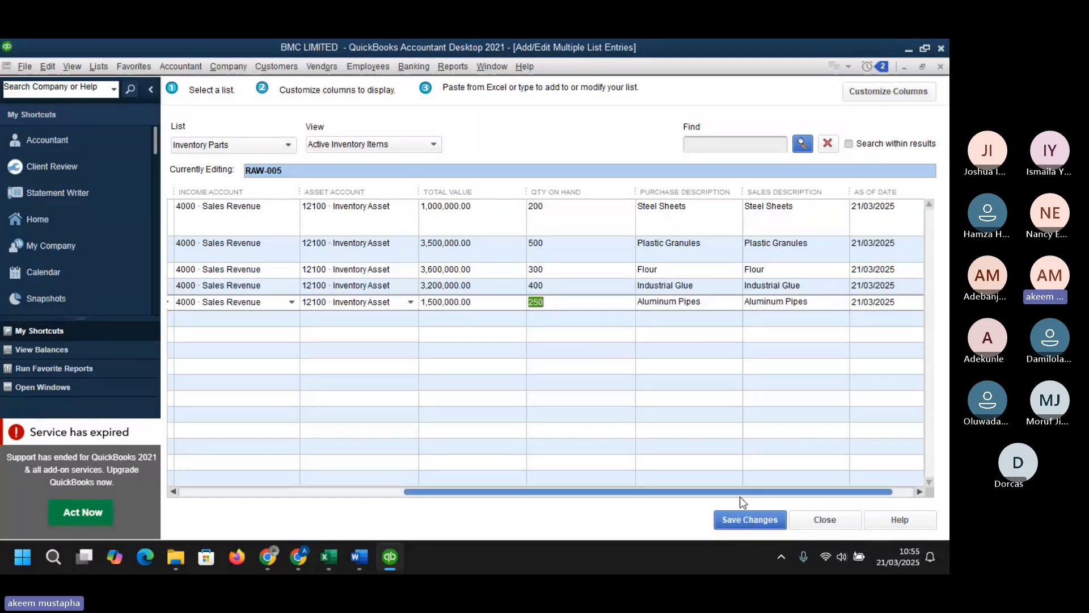
# - Set the As Of Date of RAW-003 to 31/12/2024 using the calendar picker
pyautogui.moveTo(739, 494); pyautogui.dragTo(760, 493)
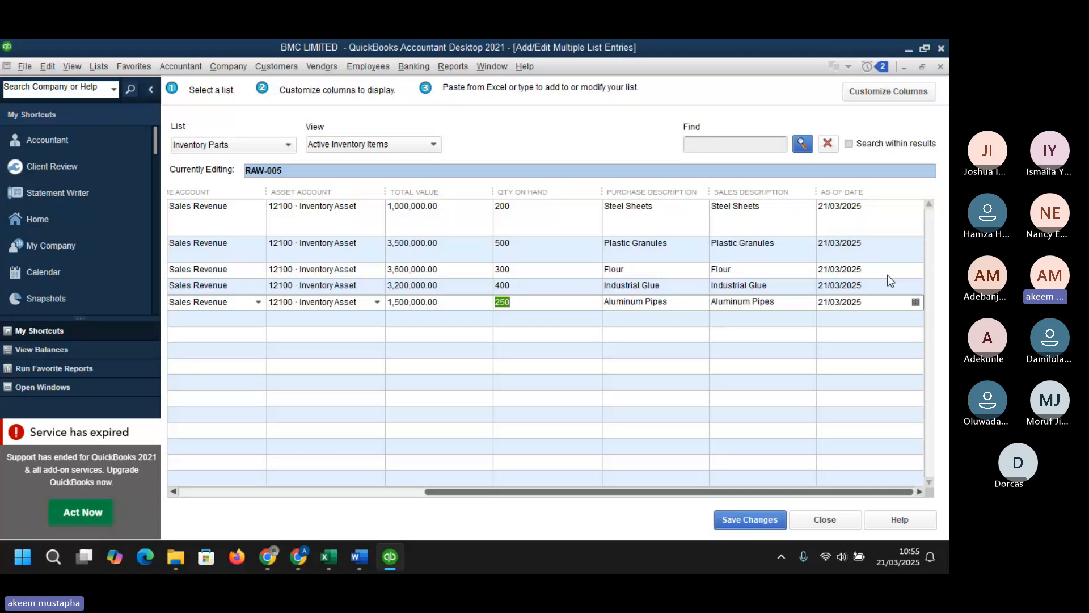
pyautogui.click(902, 272)
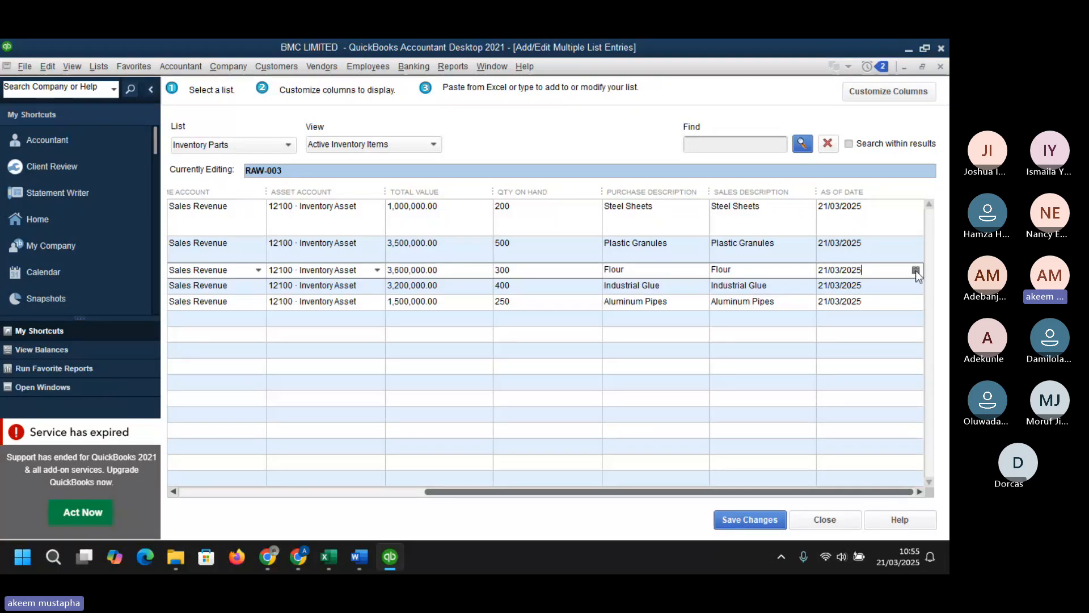
pyautogui.click(915, 271)
pyautogui.click(835, 296)
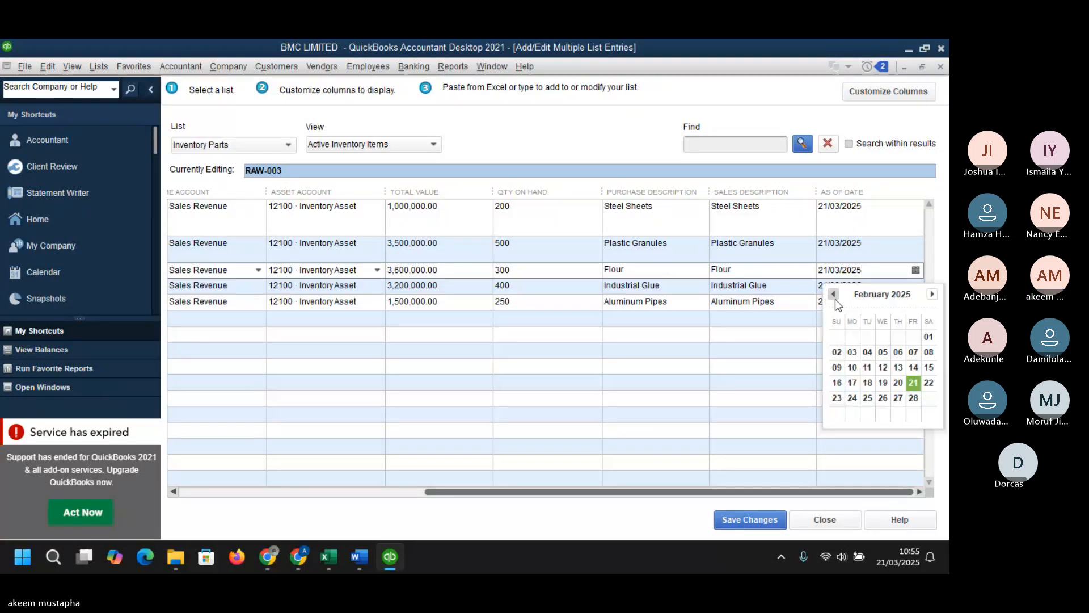
pyautogui.click(833, 295)
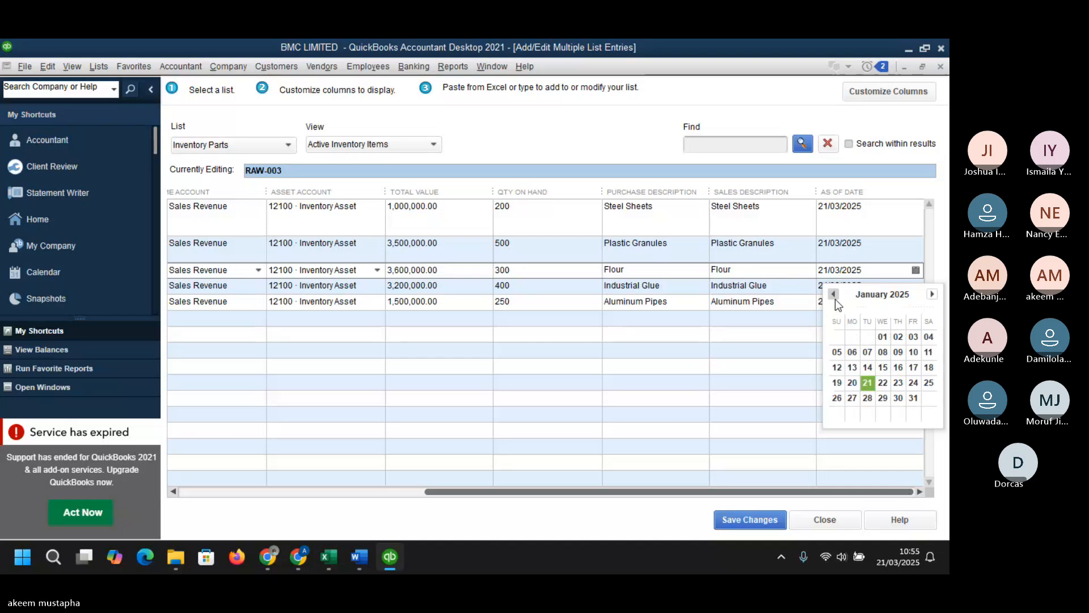
pyautogui.click(833, 294)
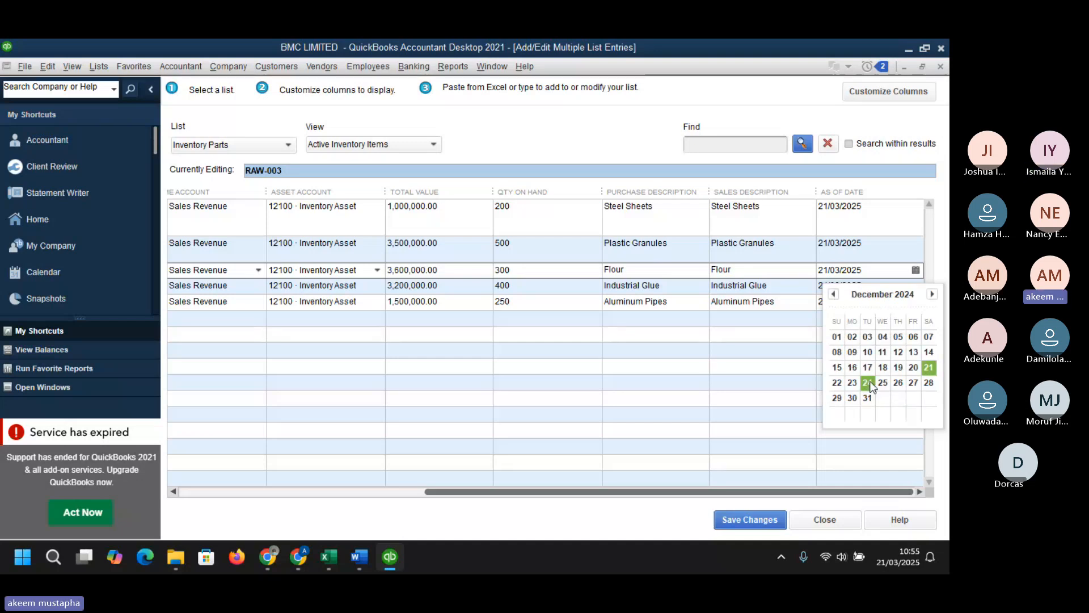
pyautogui.click(871, 394)
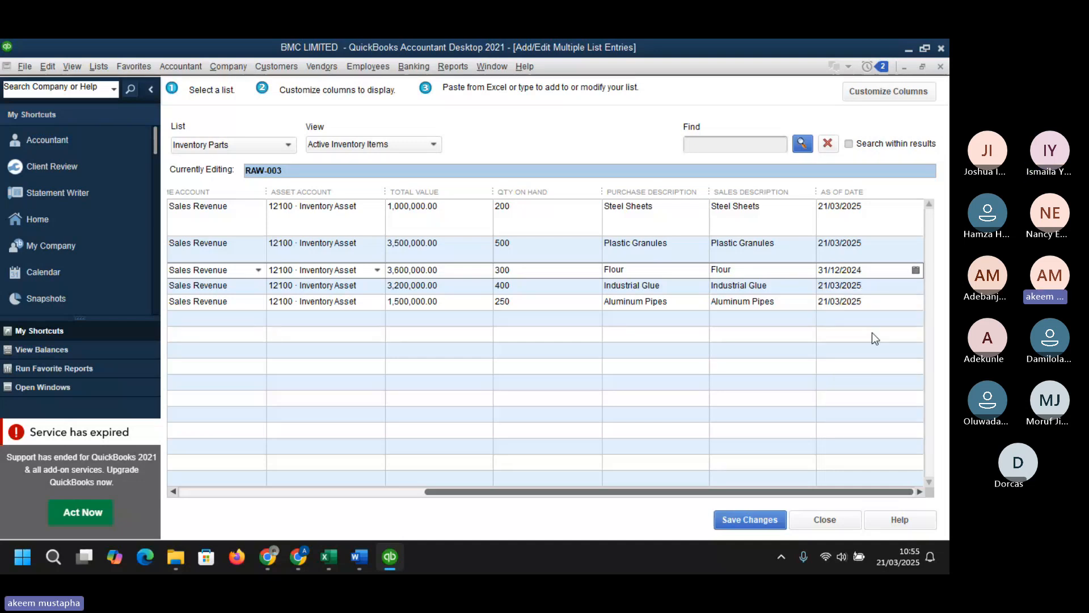
# - Copy the RAW-003 As Of Date down to RAW-004 and RAW-005
pyautogui.click(881, 288)
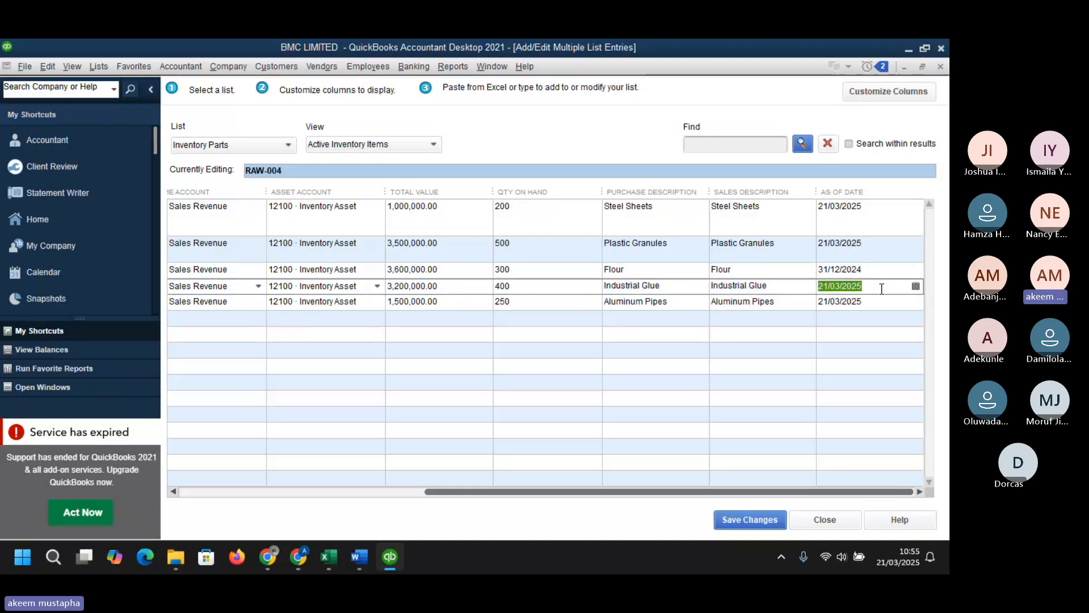
pyautogui.click(880, 270)
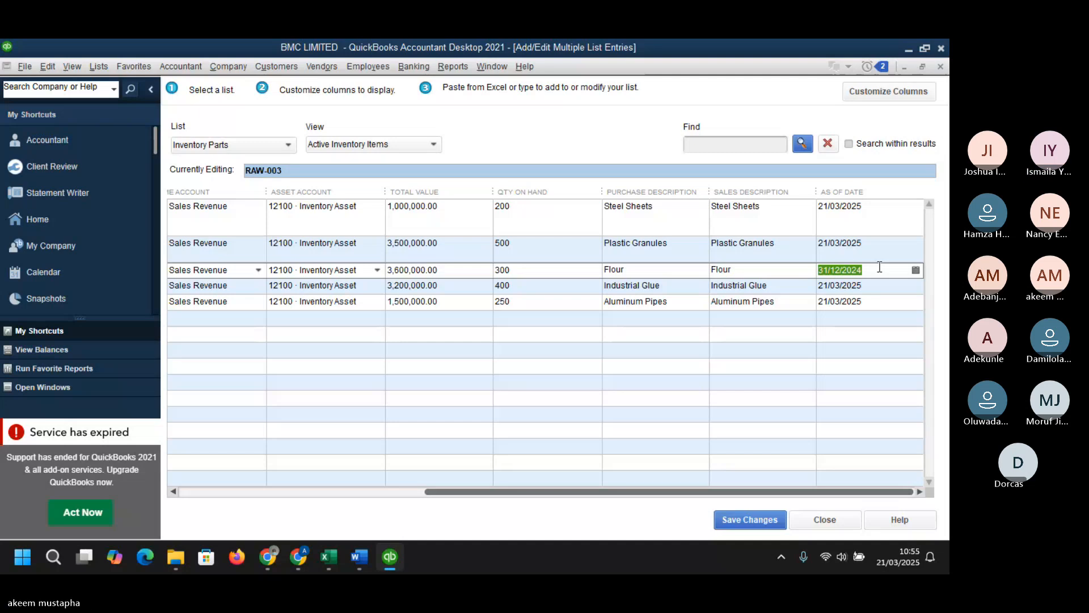
pyautogui.rightClick(878, 267)
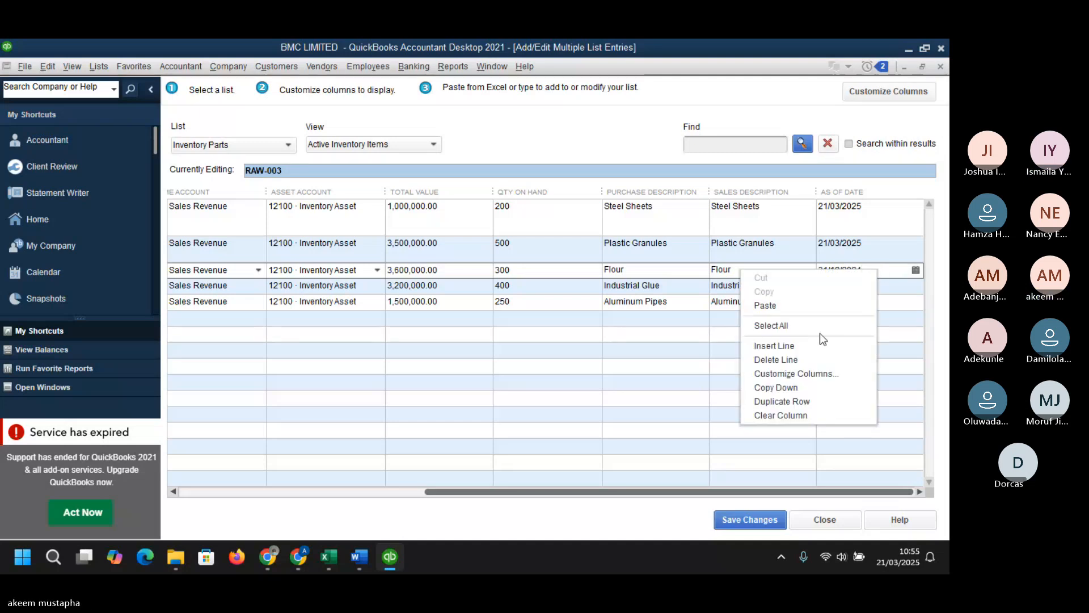
pyautogui.click(785, 387)
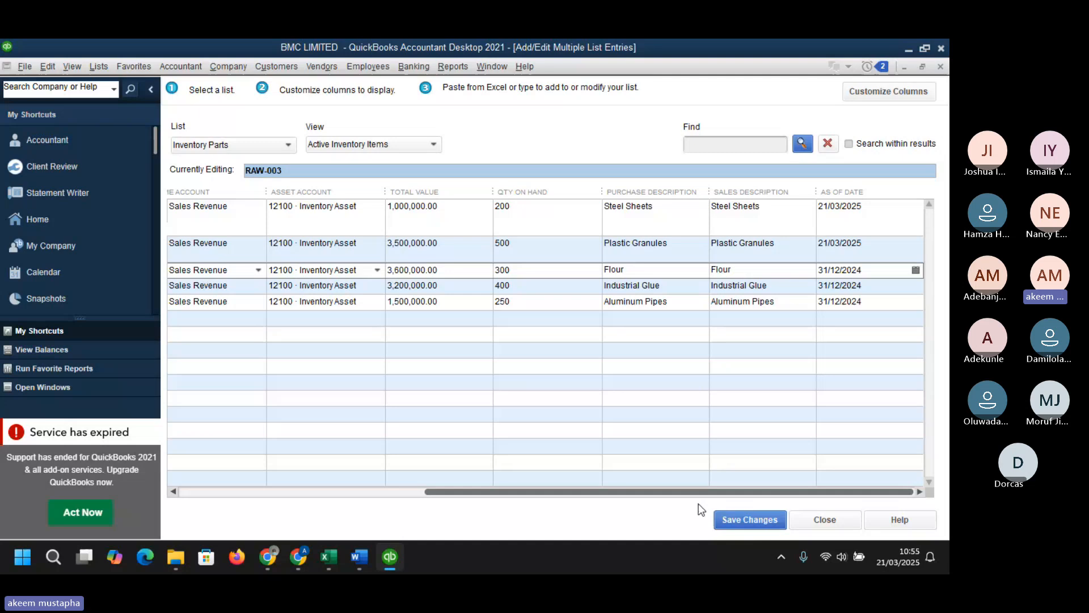
# - Save the inventory part changes and close the multiple-entries window
pyautogui.click(819, 245)
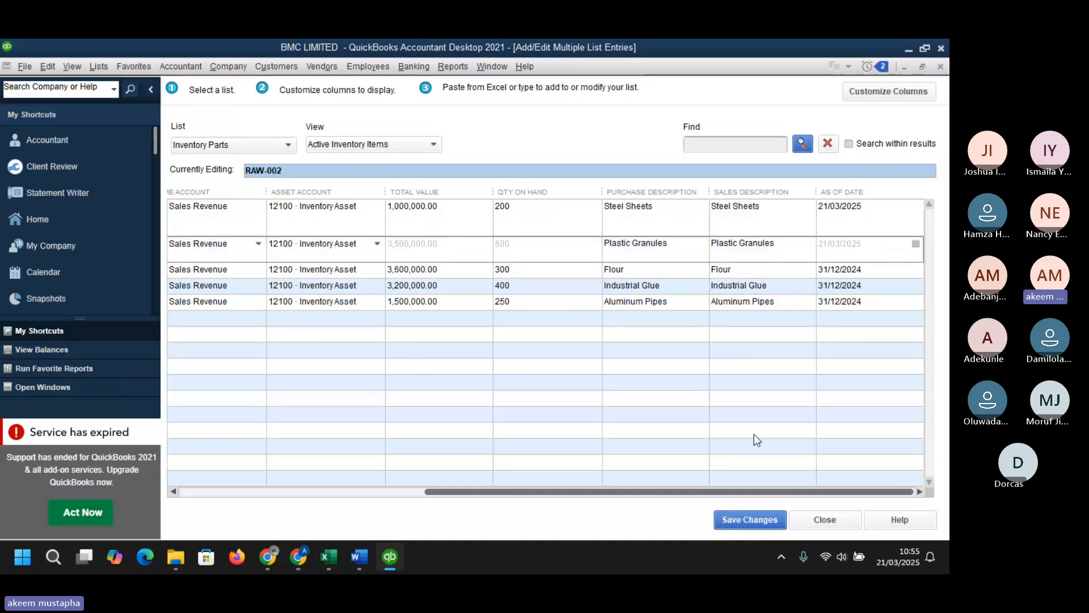
pyautogui.click(749, 519)
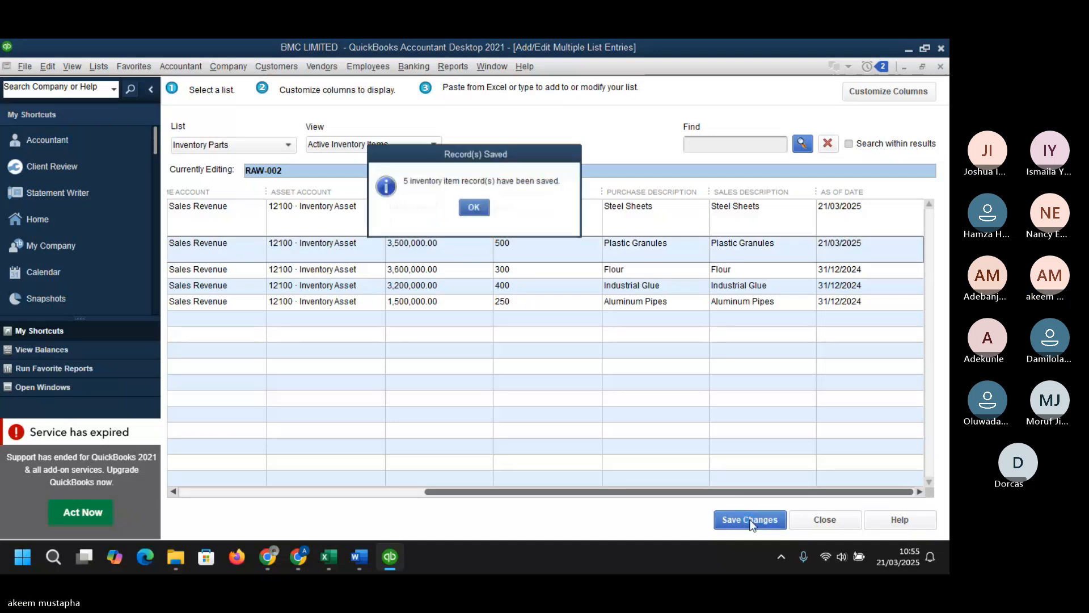
pyautogui.click(476, 207)
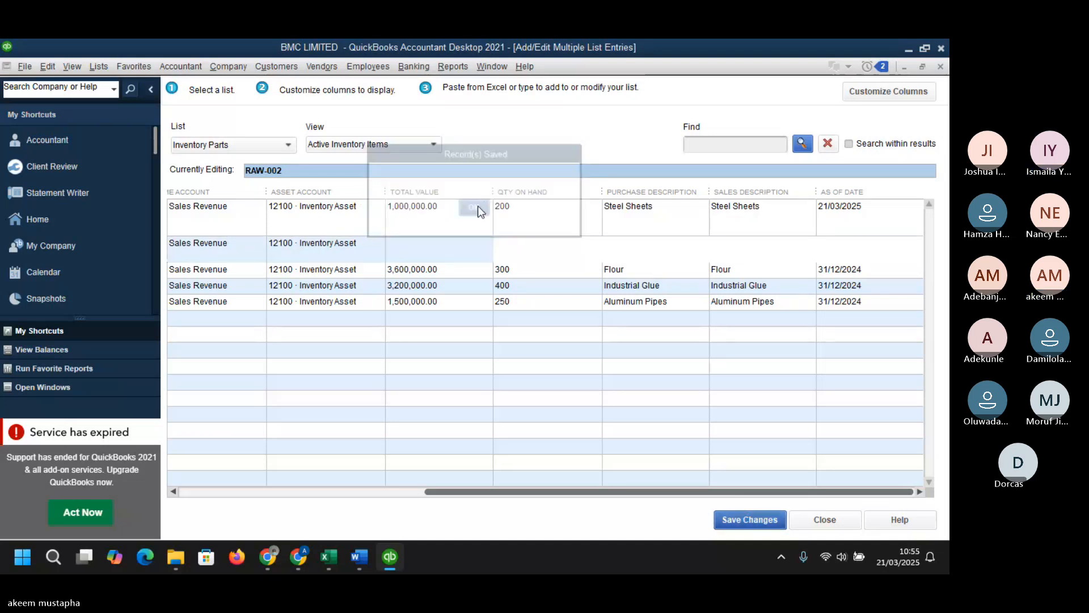
pyautogui.click(832, 520)
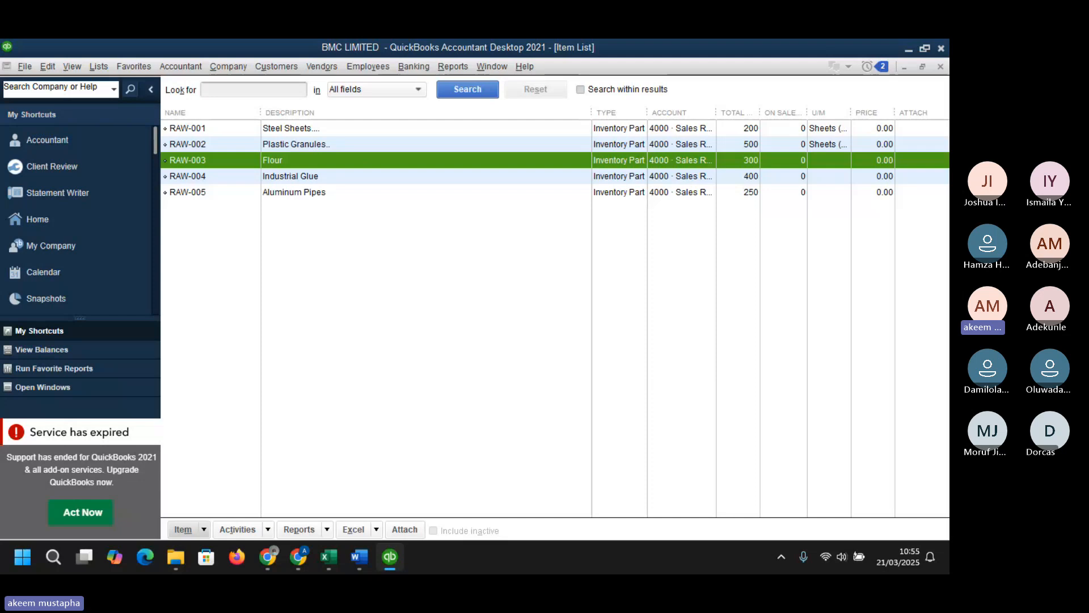
# - Review the Finished Goods and Bill of Material sheets in the Excel dataset
pyautogui.hotkey('alt', 'Tab')
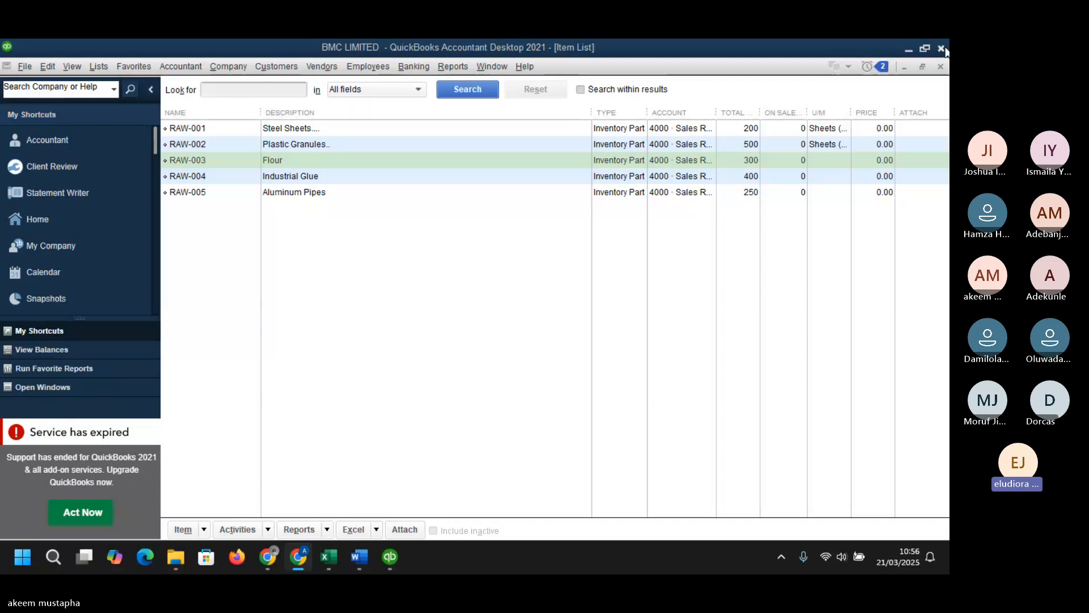
pyautogui.moveTo(329, 557)
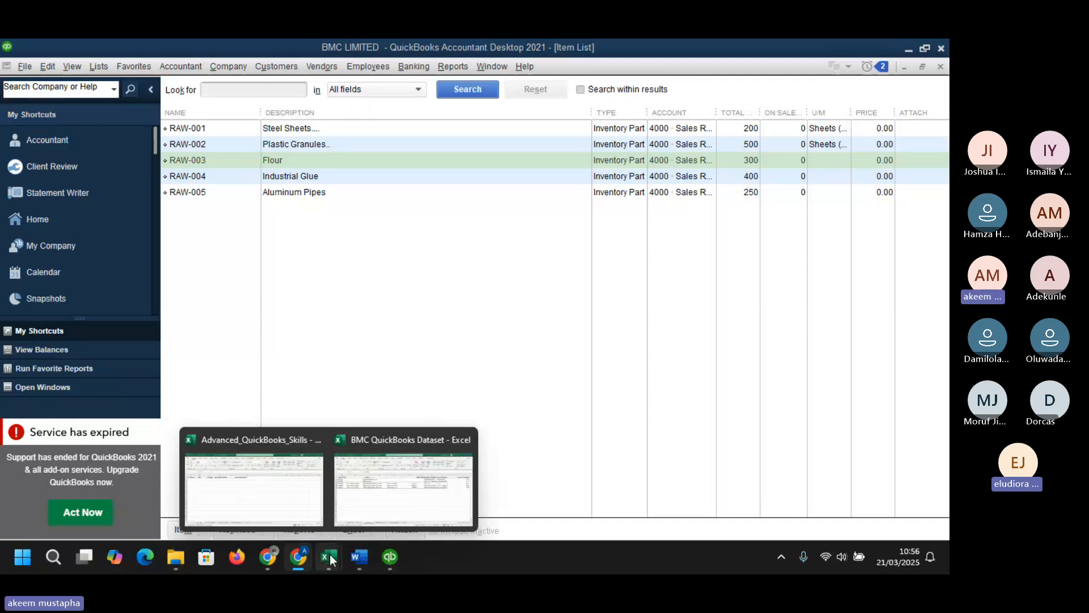
pyautogui.moveTo(434, 497)
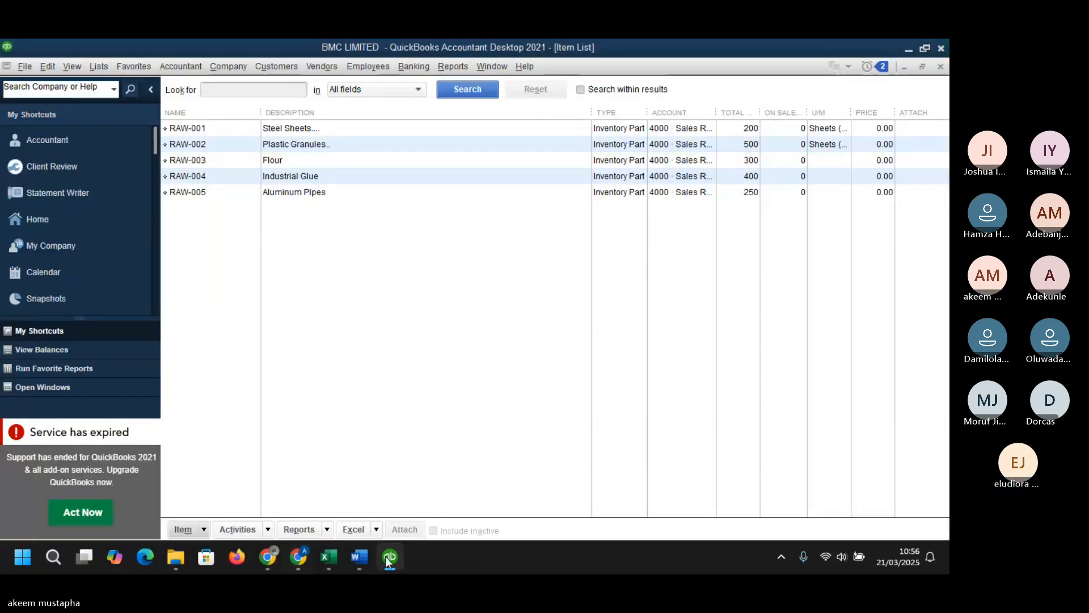
pyautogui.moveTo(391, 549)
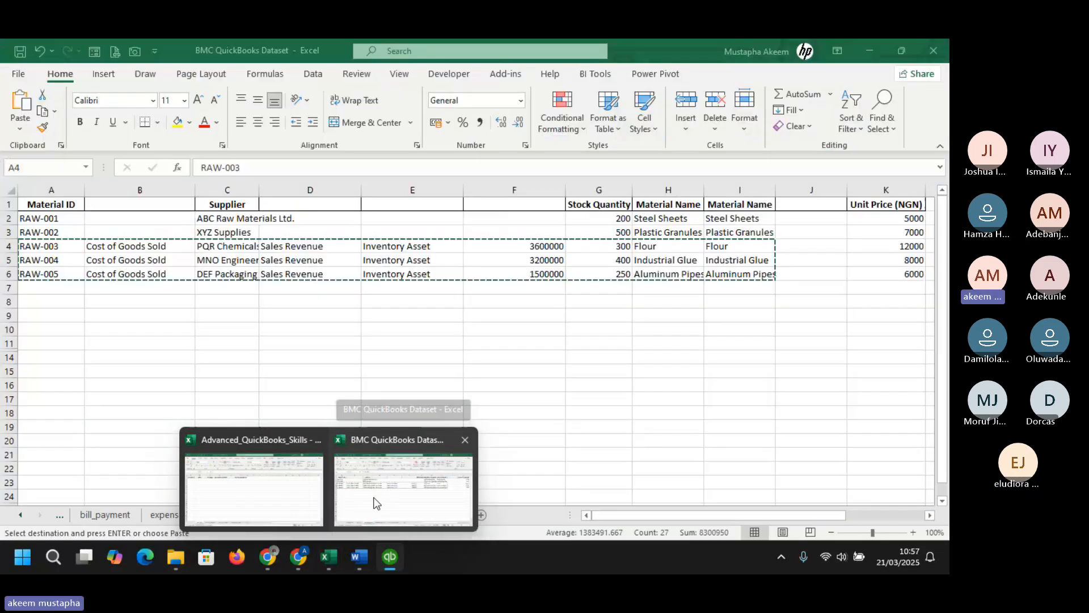
pyautogui.click(373, 502)
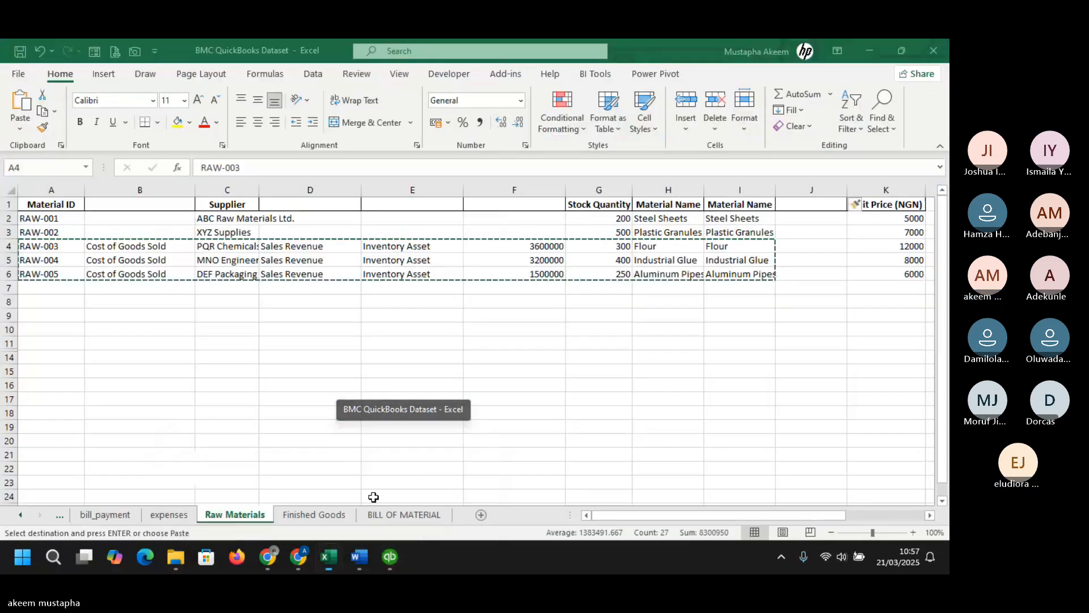
pyautogui.click(404, 513)
pyautogui.click(327, 516)
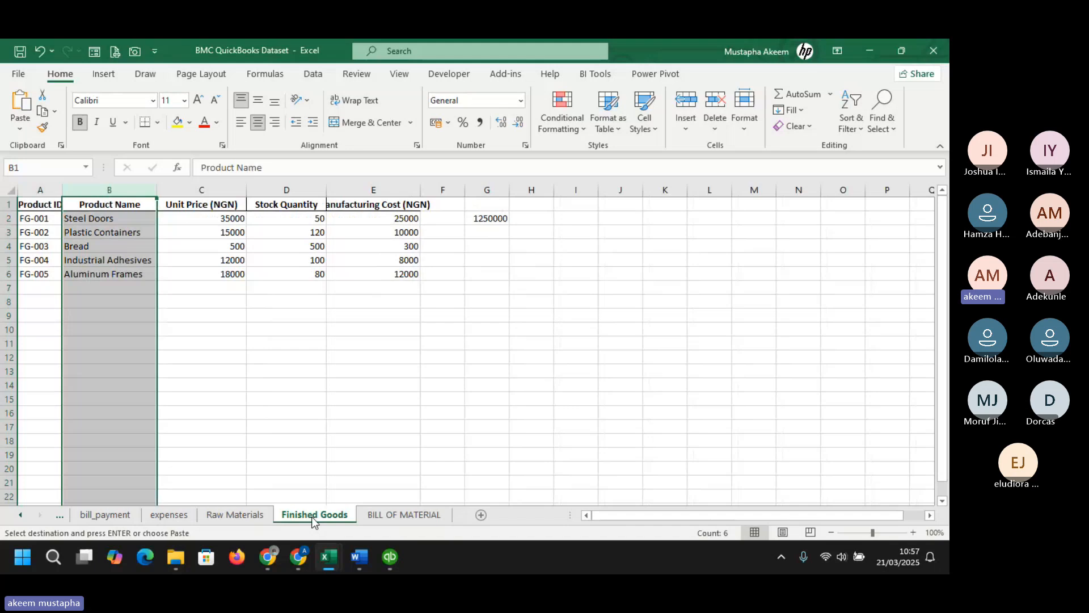
pyautogui.click(410, 513)
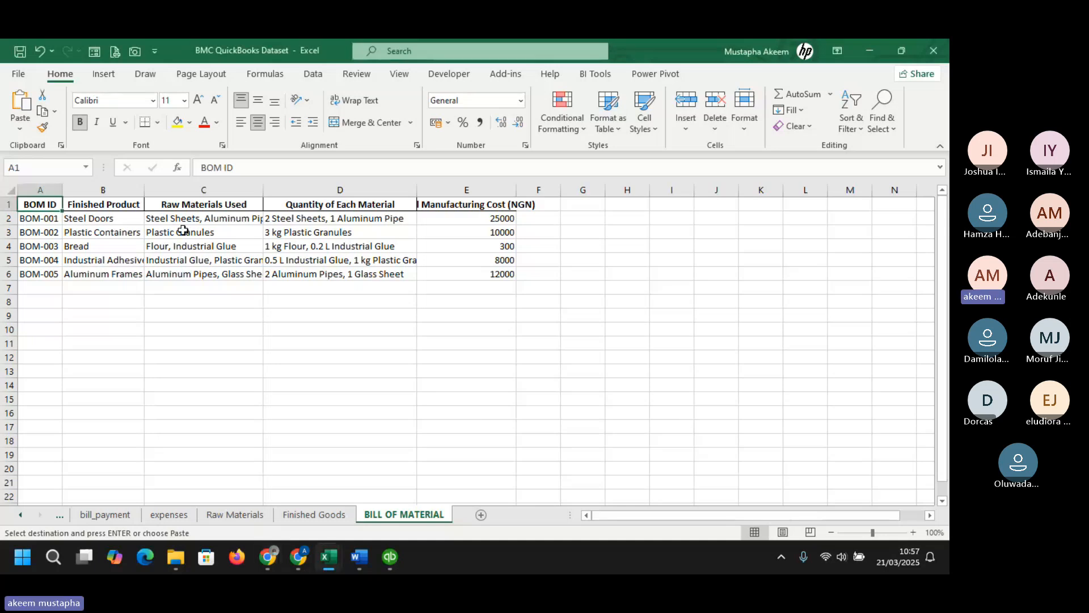
pyautogui.click(119, 217)
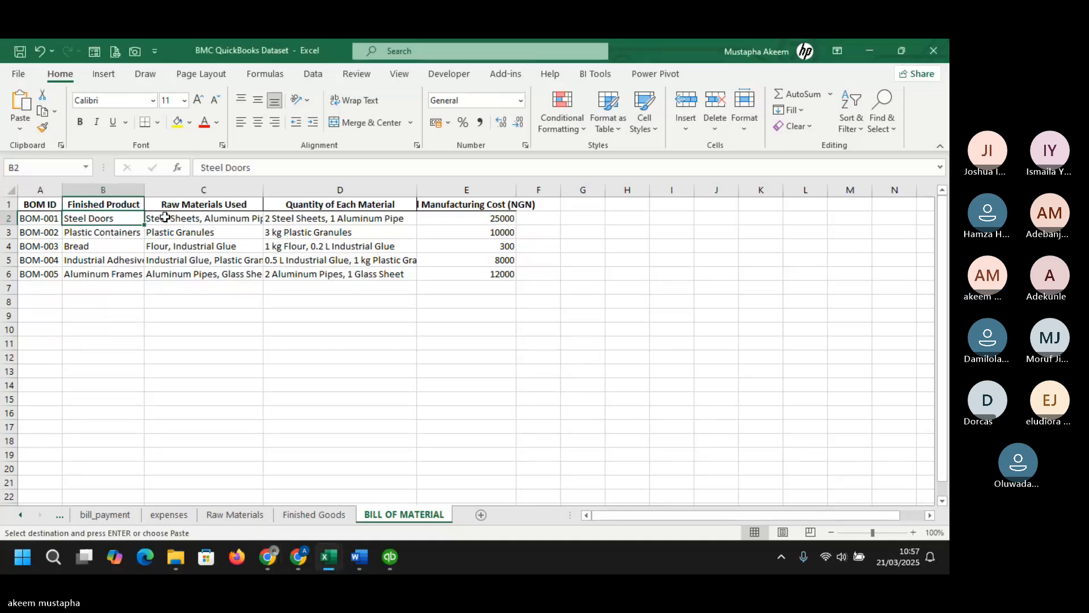
pyautogui.click(201, 221)
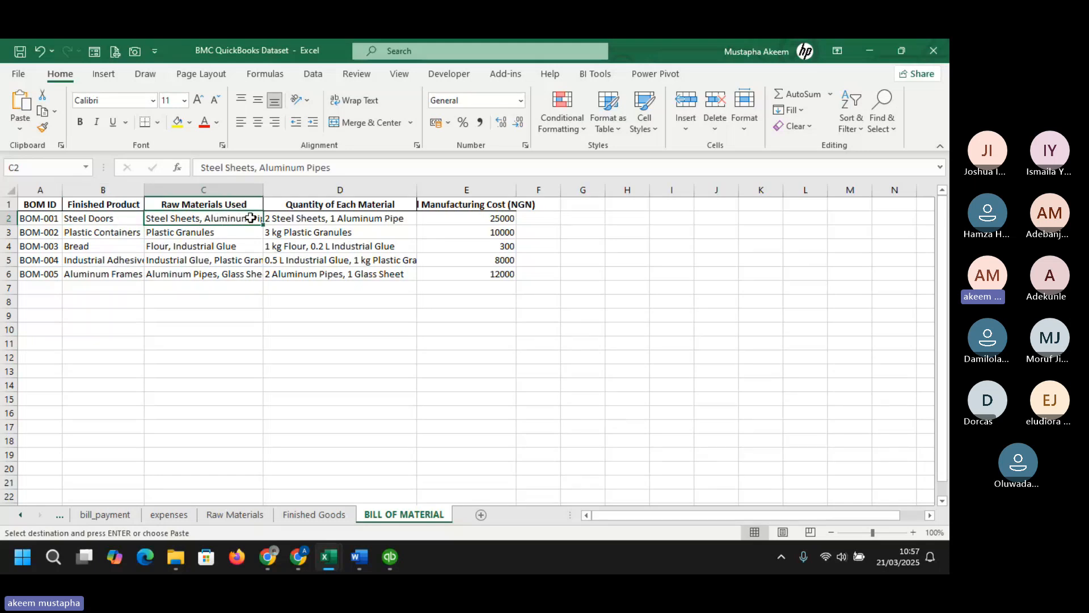
pyautogui.click(329, 214)
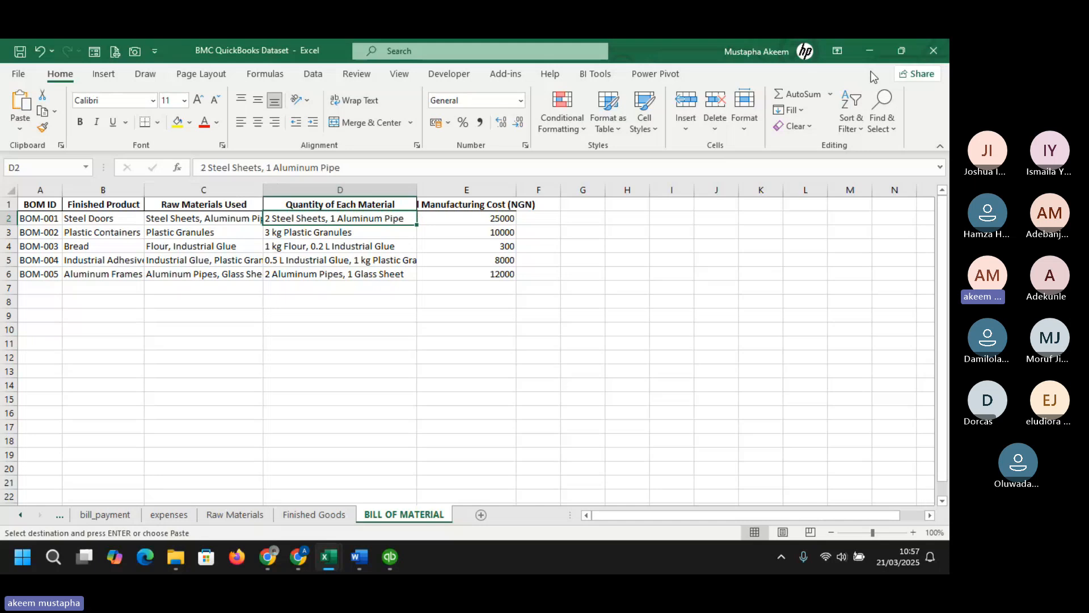
pyautogui.click(866, 49)
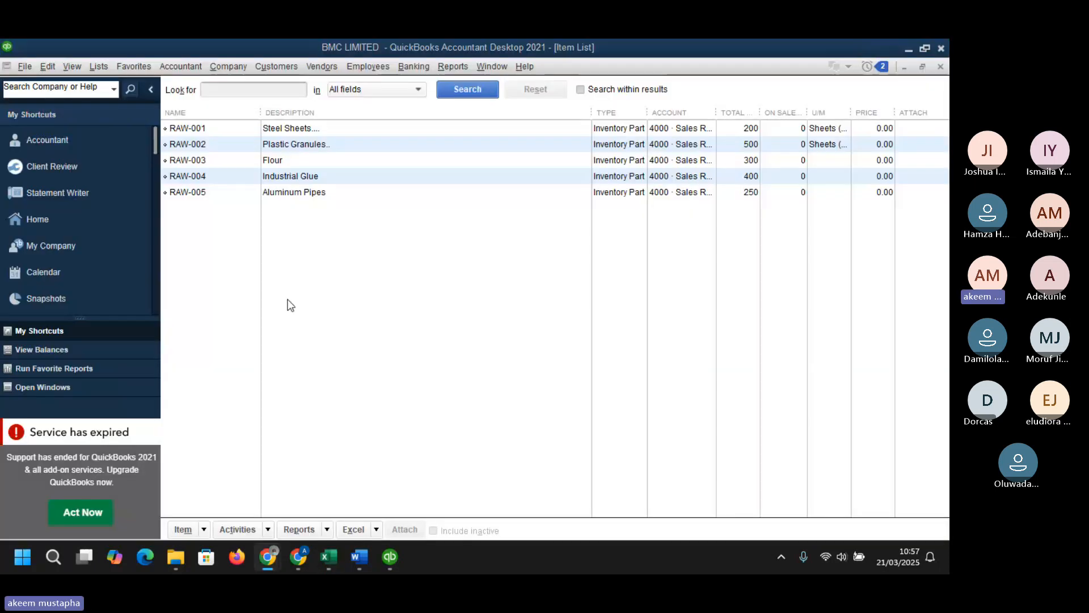
# - Start a new item of type Inventory Assembly from the item list
pyautogui.moveTo(267, 556)
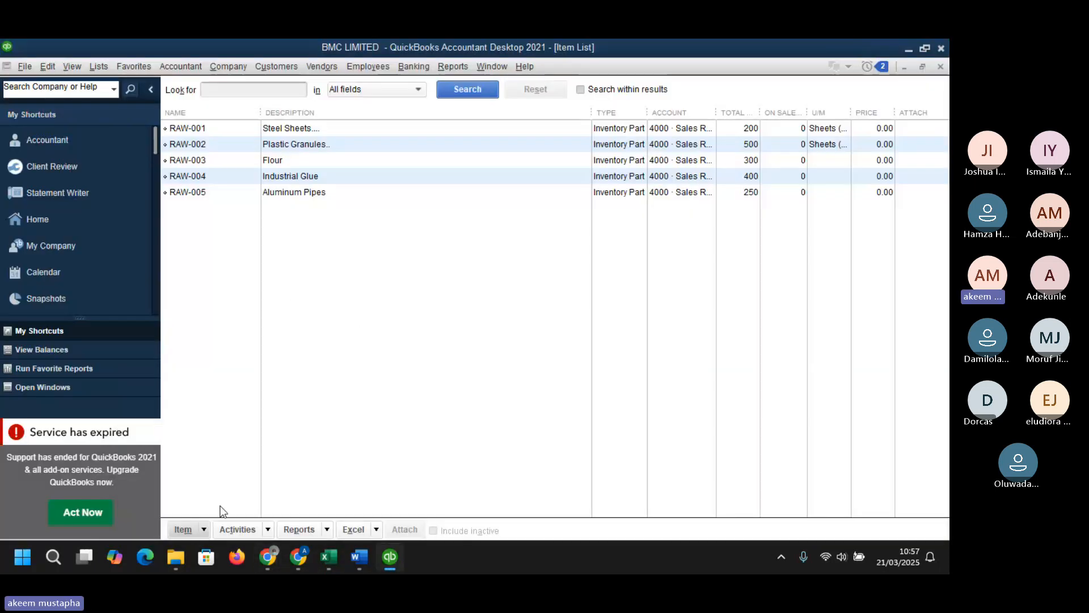
pyautogui.click(205, 528)
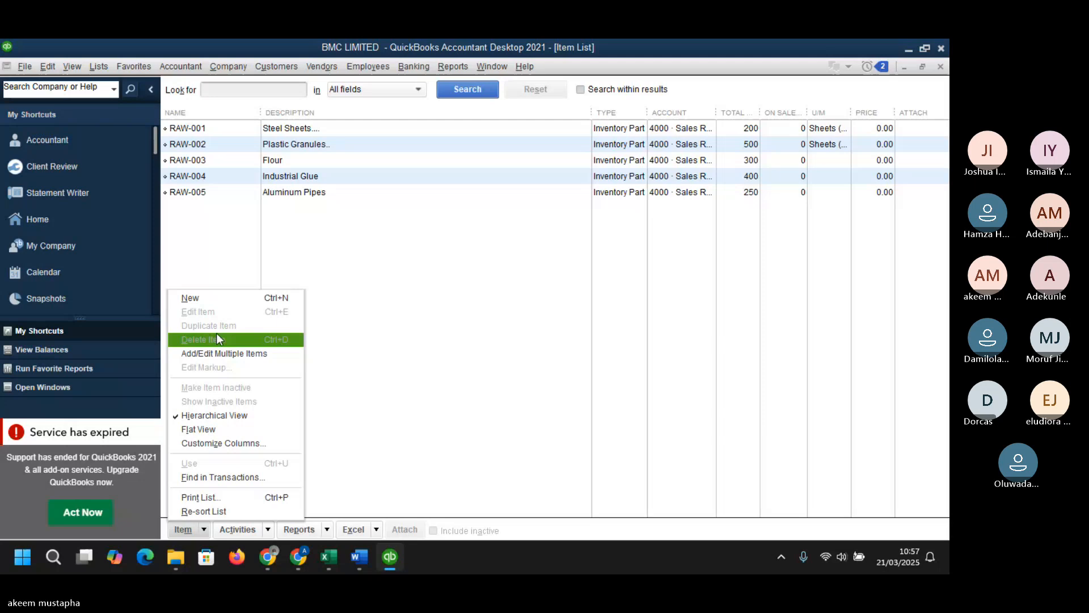
pyautogui.click(214, 297)
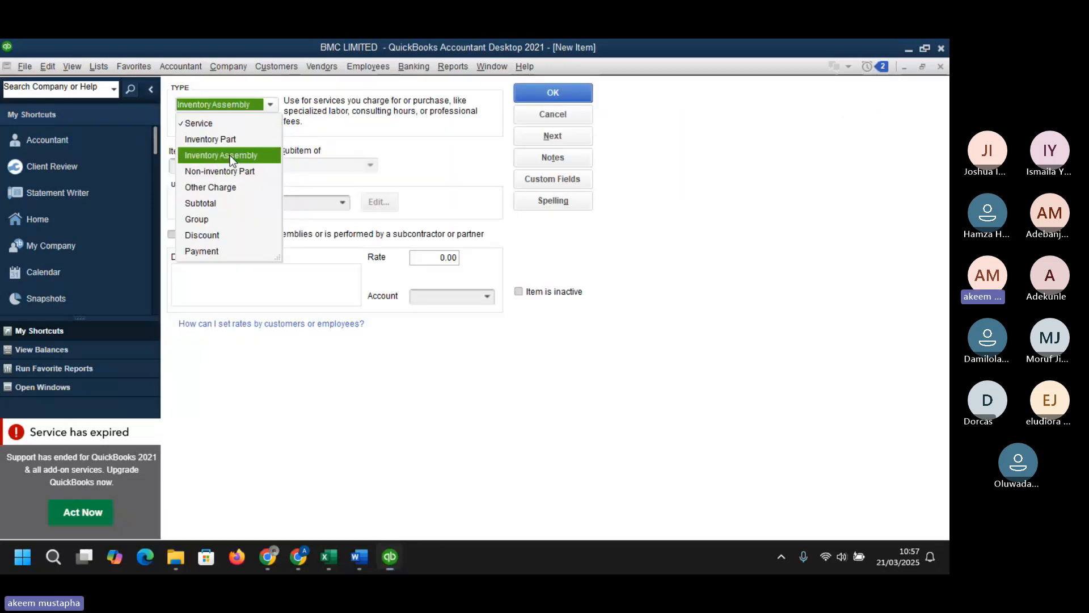
pyautogui.click(230, 155)
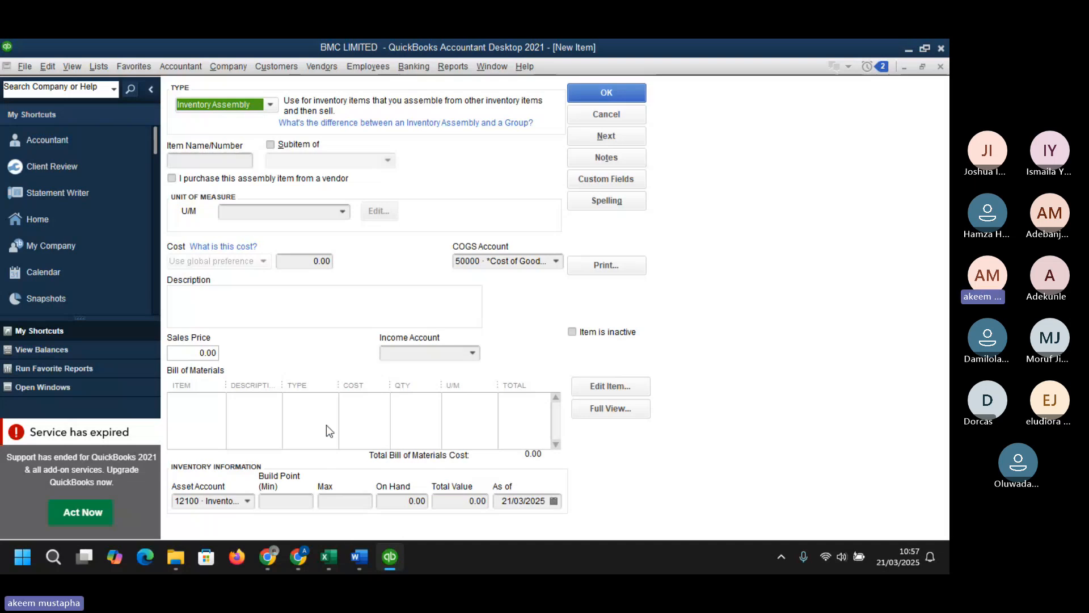
pyautogui.press('Tab')
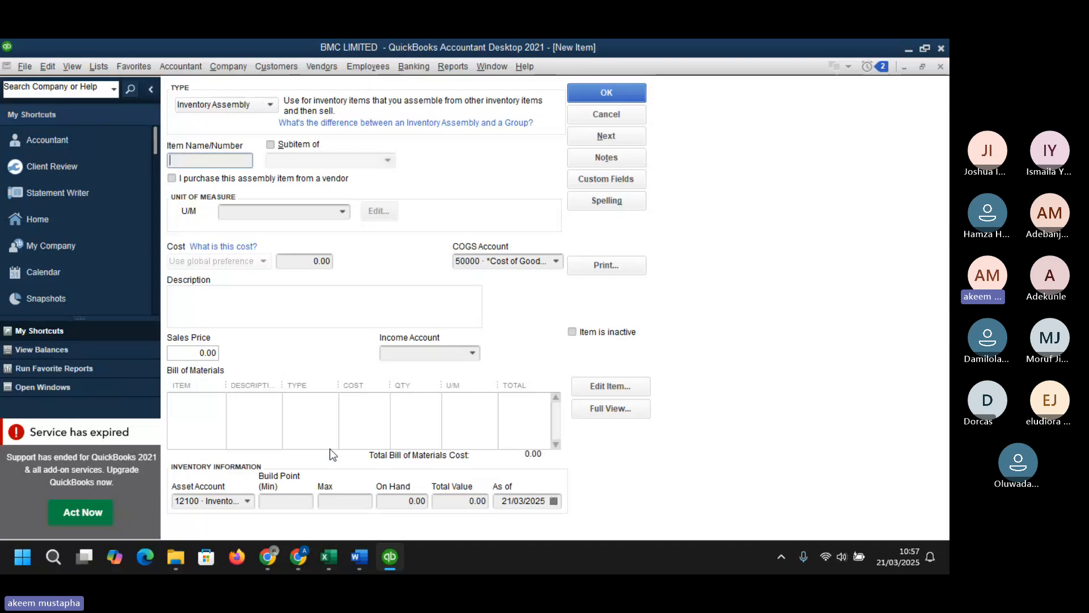
# - Copy the BOM-001 ID and its Steel Doors finished product name from the Bill of Material sheet
pyautogui.moveTo(331, 559)
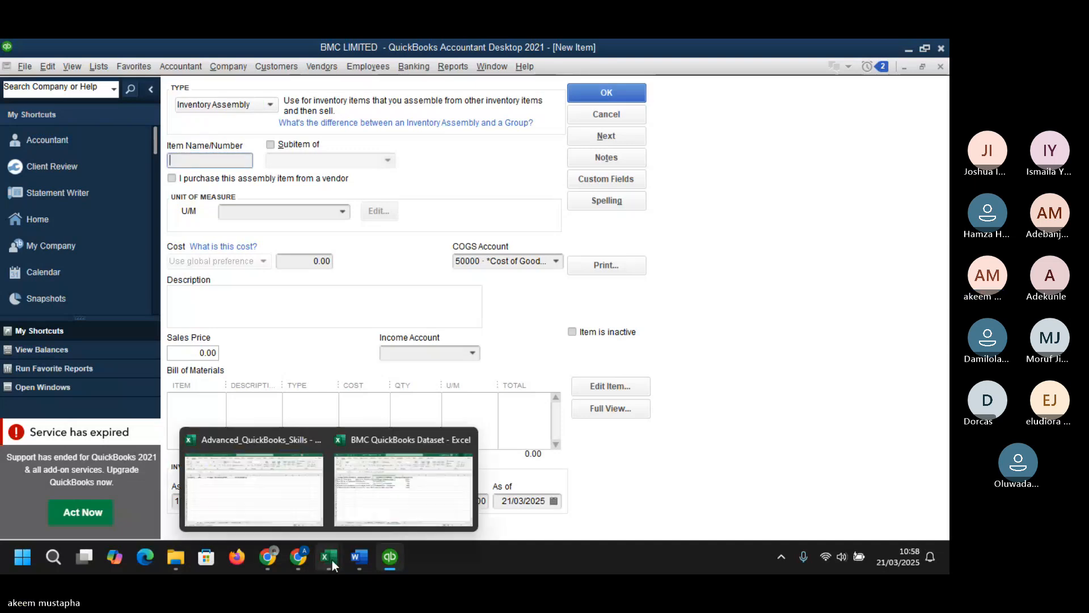
pyautogui.click(417, 477)
pyautogui.click(44, 219)
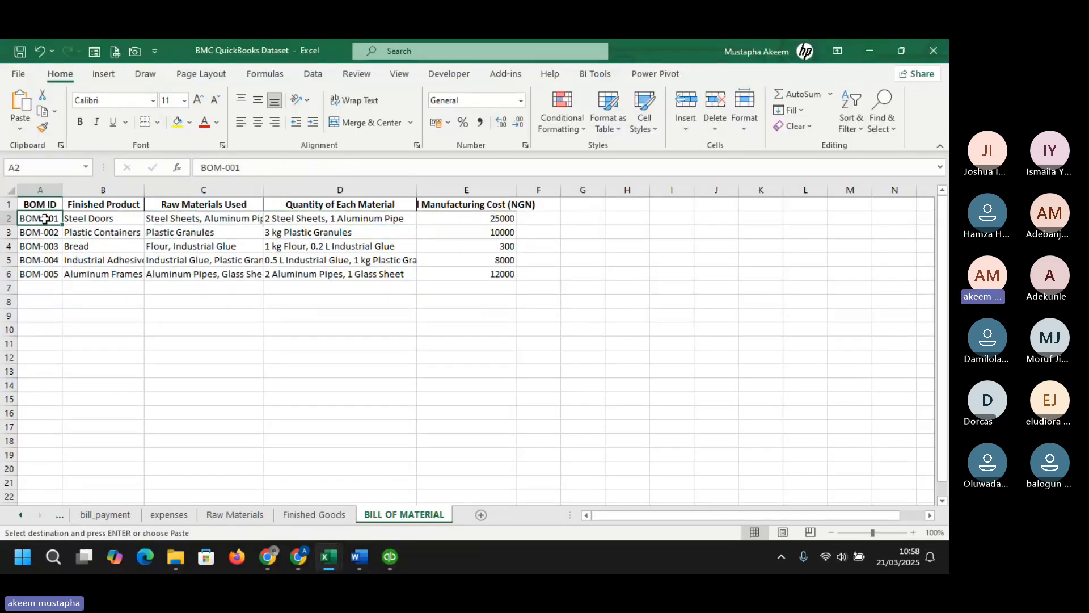
pyautogui.hotkey('ctrl', 'c')
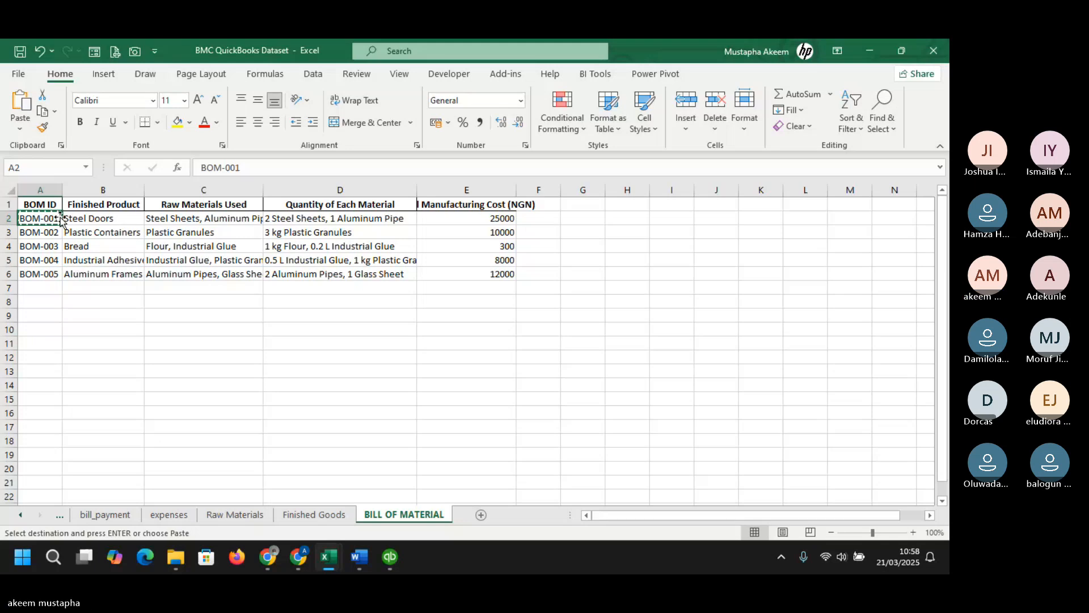
pyautogui.click(75, 218)
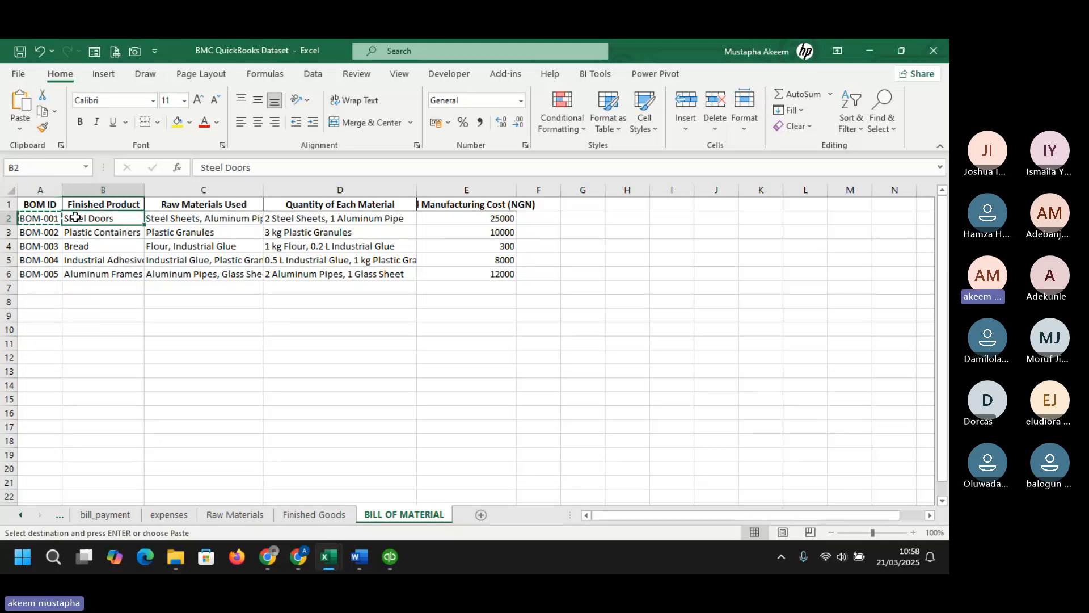
pyautogui.hotkey('ctrl', 'c')
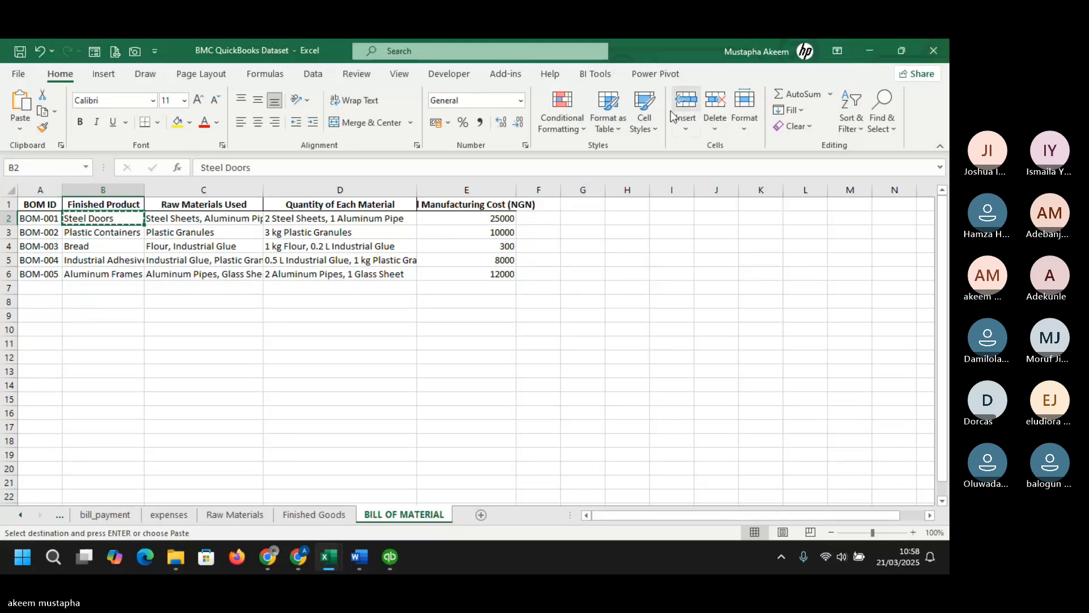
pyautogui.hotkey('alt', 'Tab')
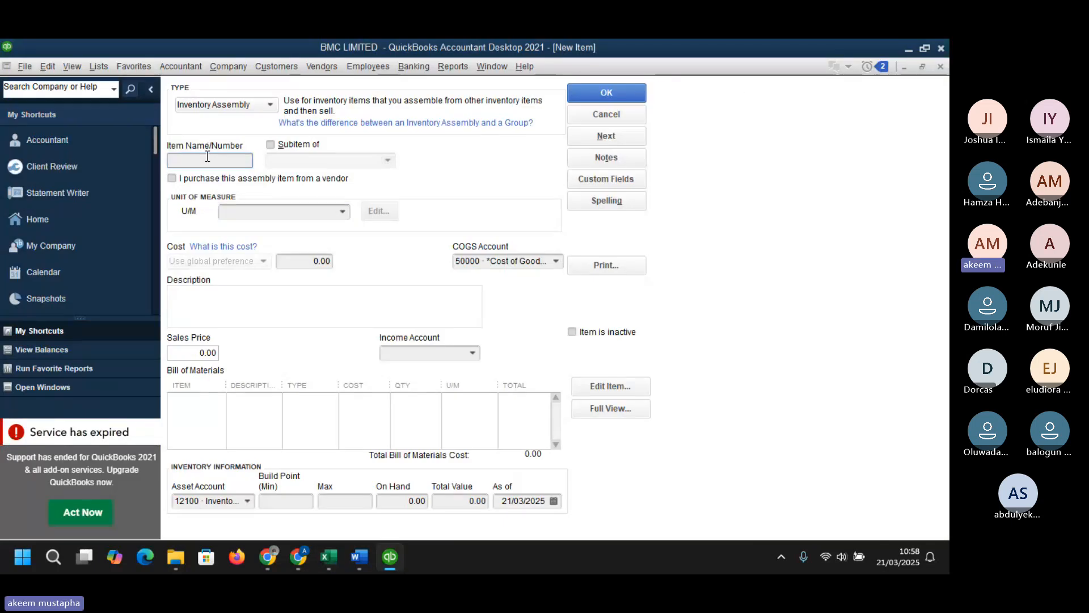
# - Paste BOM-001 as the item name and Steel Doors as the description of the assembly
pyautogui.press('super+v')
pyautogui.click(226, 328)
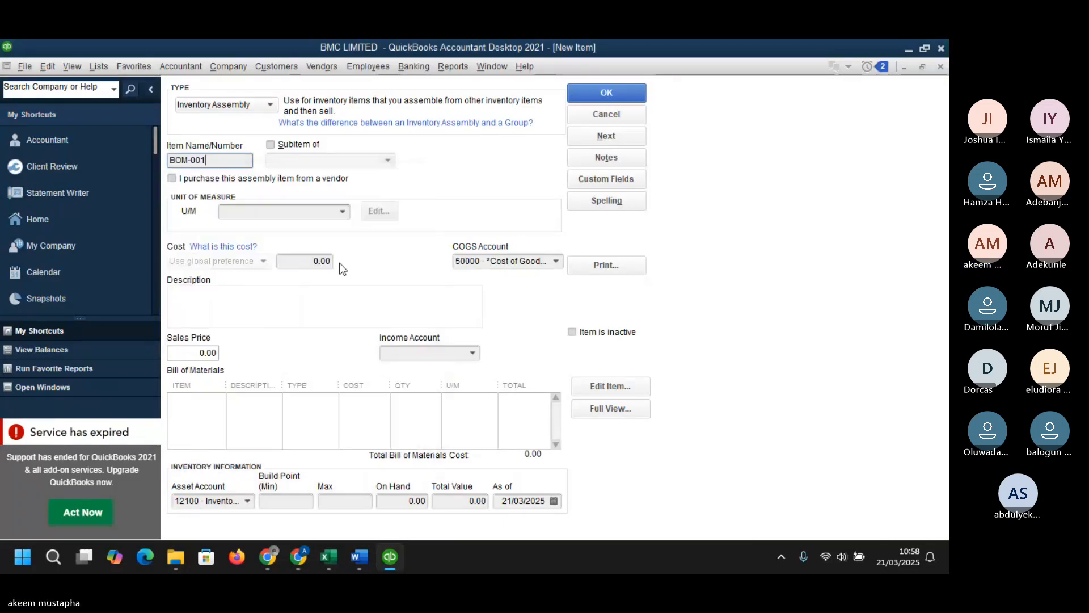
pyautogui.click(246, 298)
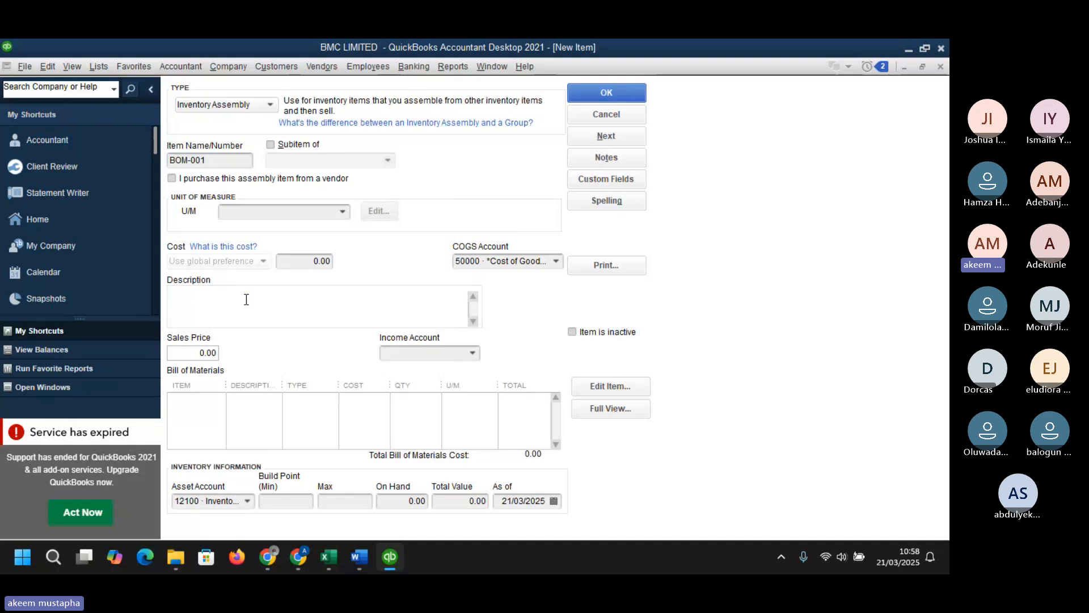
pyautogui.press('super+v')
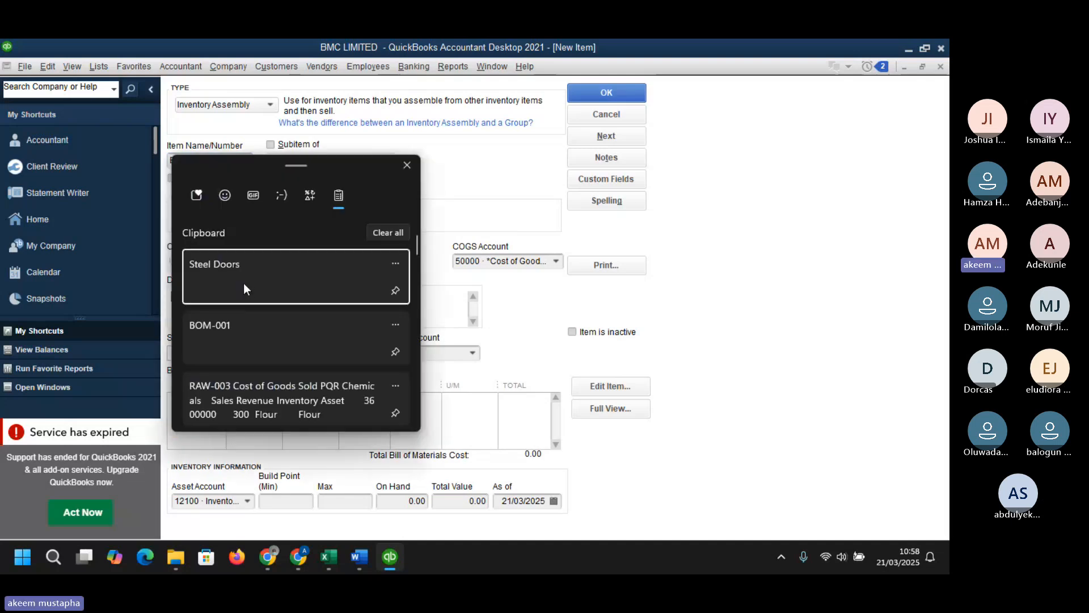
pyautogui.click(244, 284)
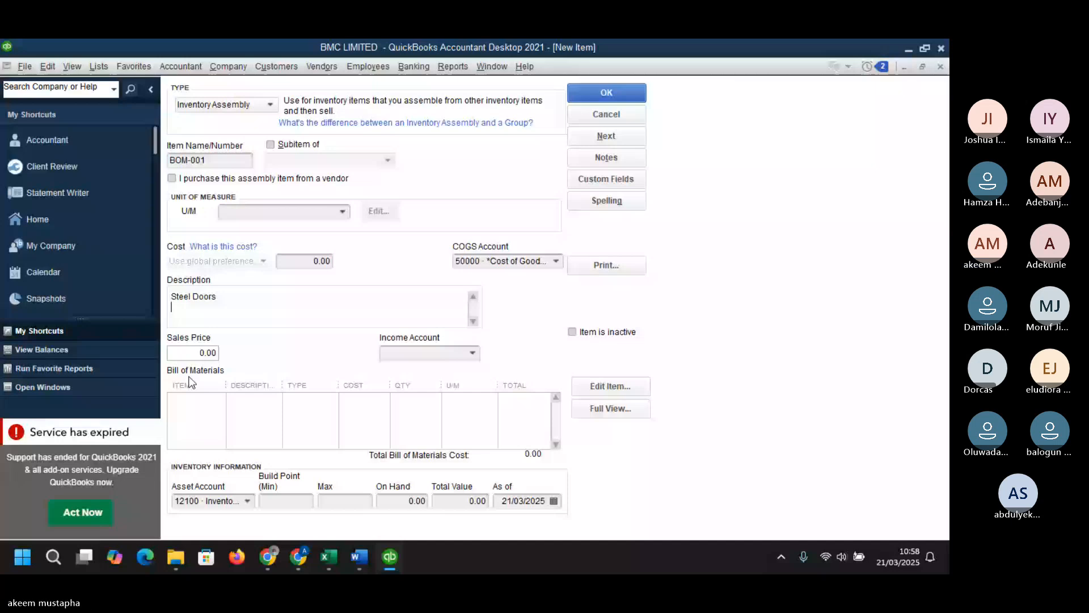
# - Set the assembly's COGS account to 5000 · Cost of Goods Sold
pyautogui.click(559, 261)
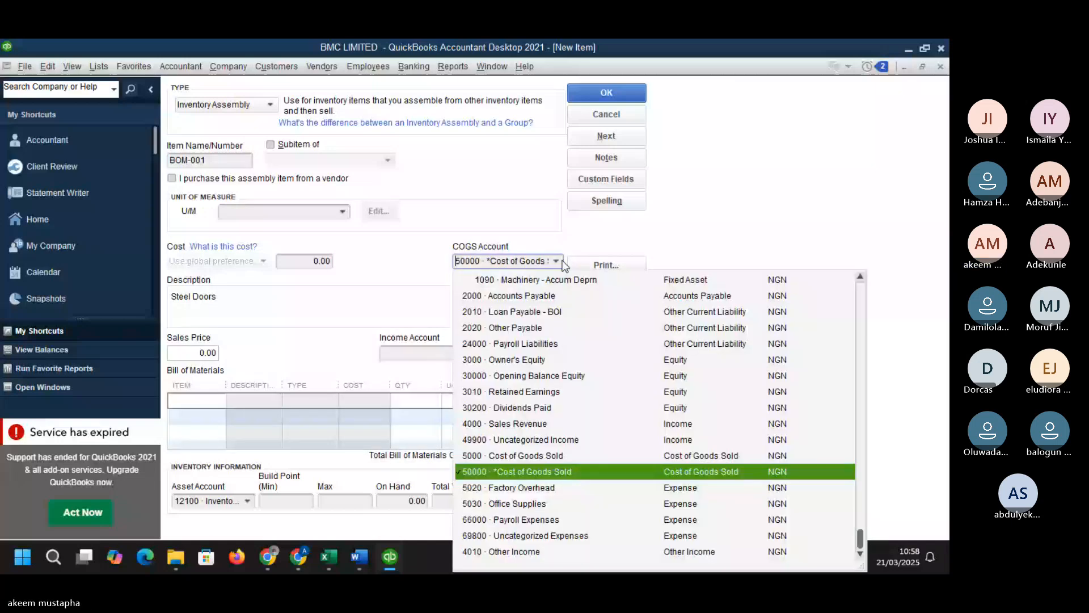
pyautogui.click(514, 456)
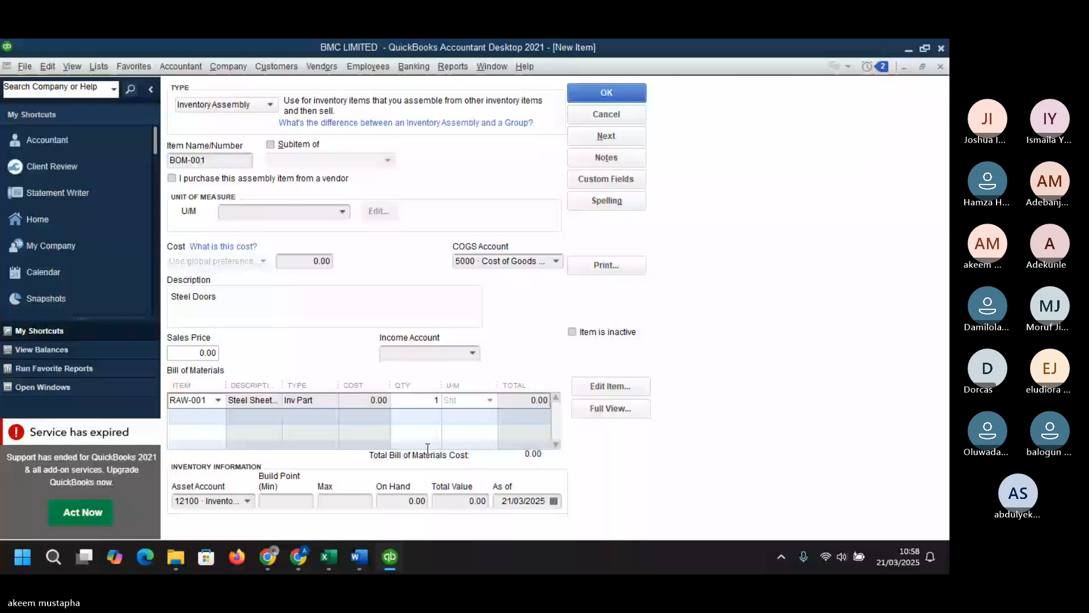
# - Add RAW-001 with quantity 2 and RAW-005 as components in the bill of materials
pyautogui.write('2')
pyautogui.click(281, 412)
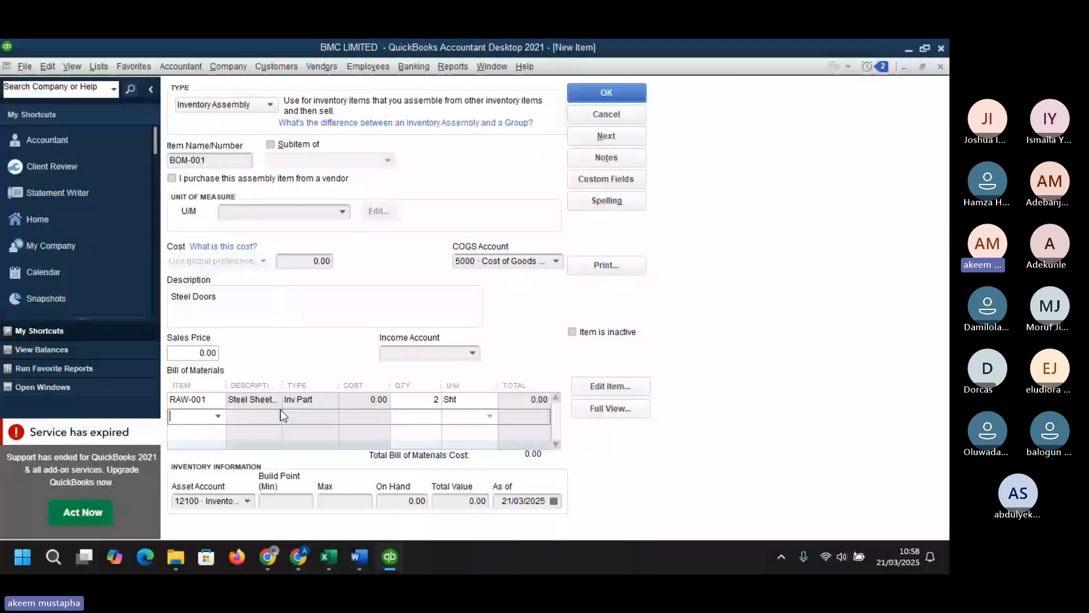
pyautogui.hotkey('alt', 'Tab')
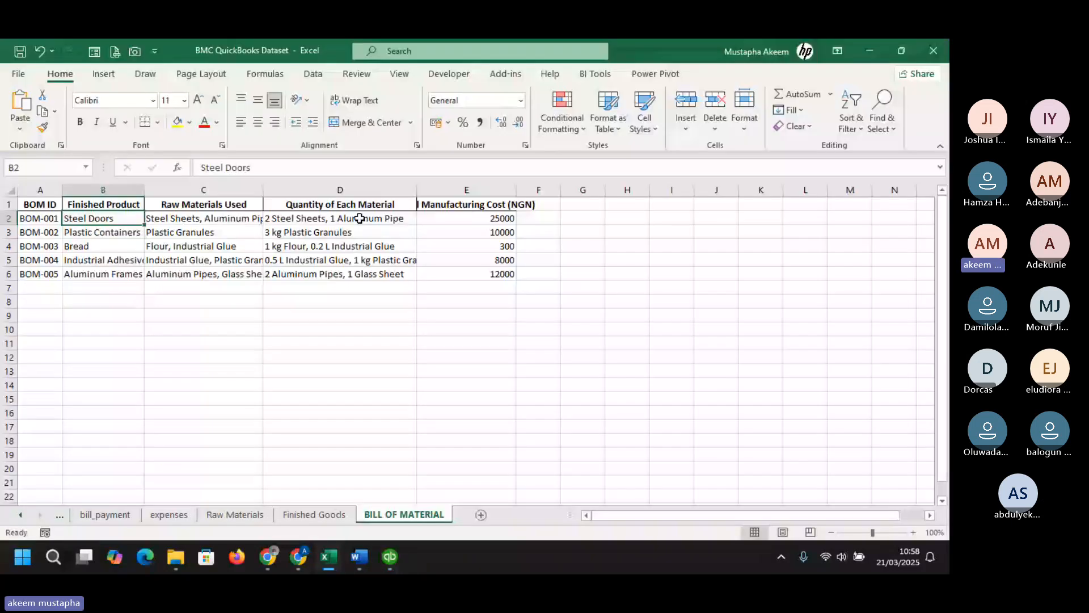
pyautogui.hotkey('alt', 'Tab')
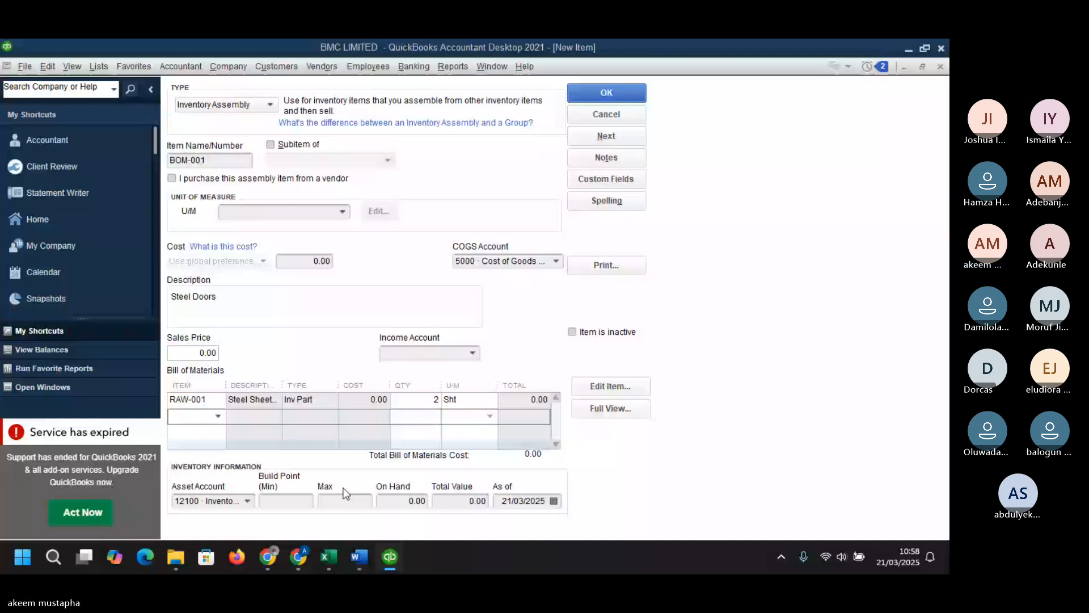
pyautogui.click(343, 489)
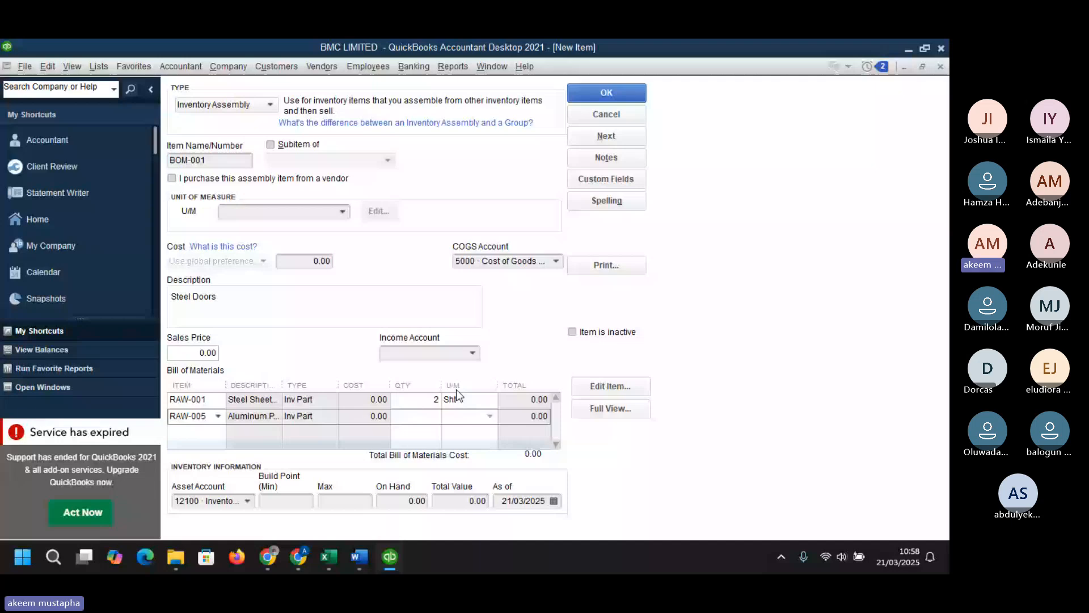
# - Open the asset account list and scroll through it to choose the assembly's asset account
pyautogui.click(244, 502)
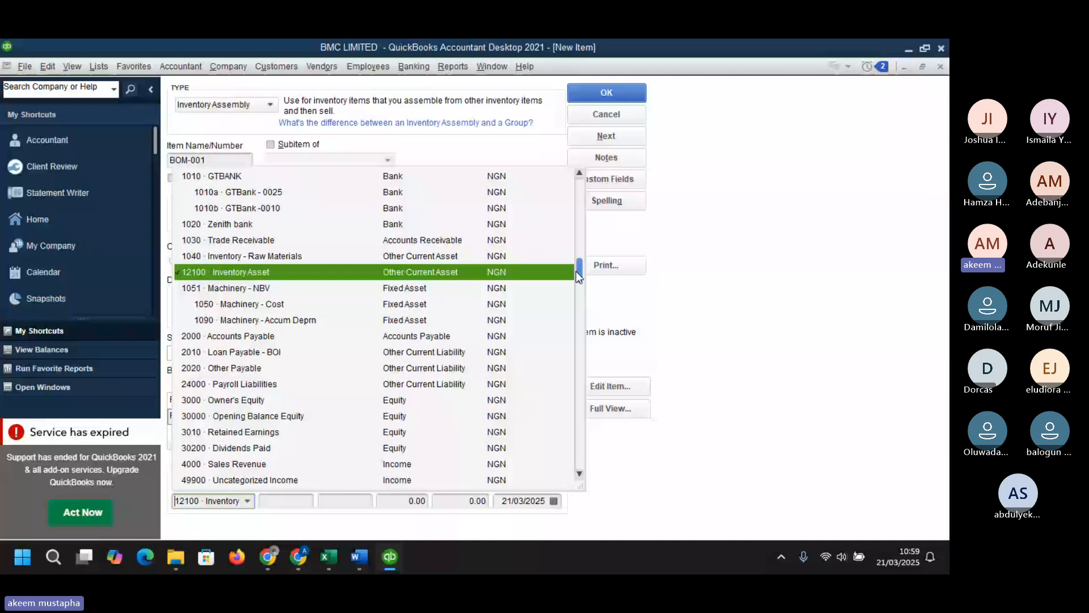
pyautogui.moveTo(577, 271); pyautogui.dragTo(577, 189)
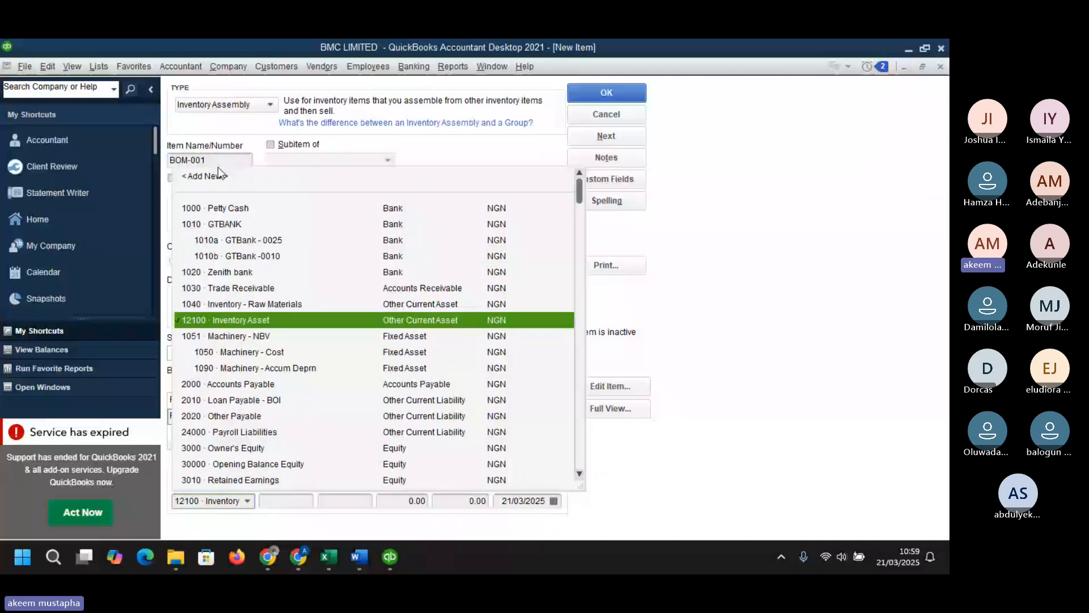
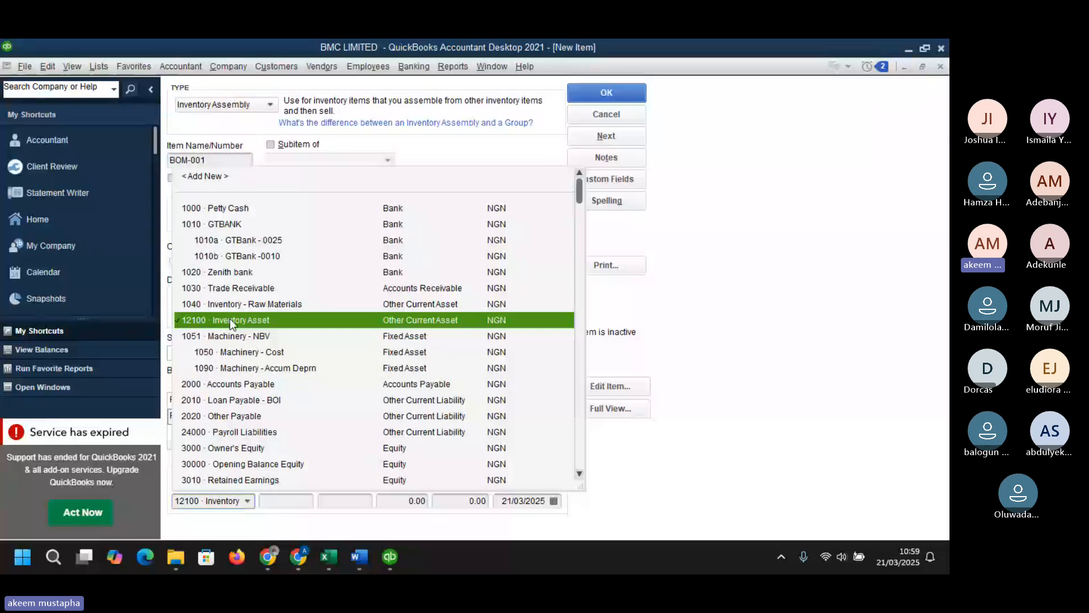
# - Choose 12100 · Inventory Asset as the asset account and set RAW-005's quantity to 1 in the bill of materials
pyautogui.click(230, 320)
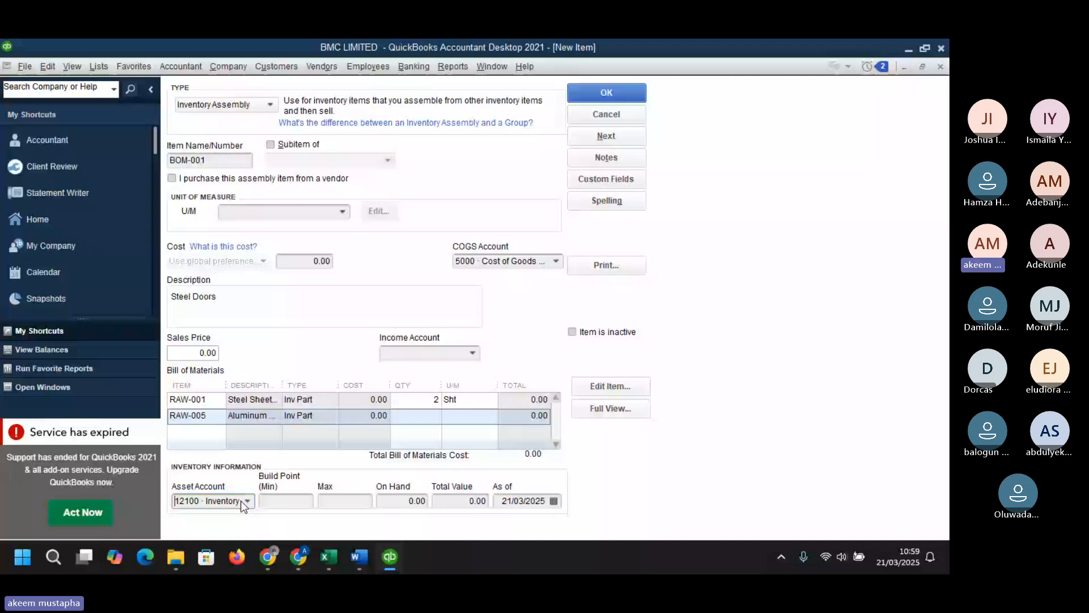
pyautogui.click(431, 416)
pyautogui.write('1')
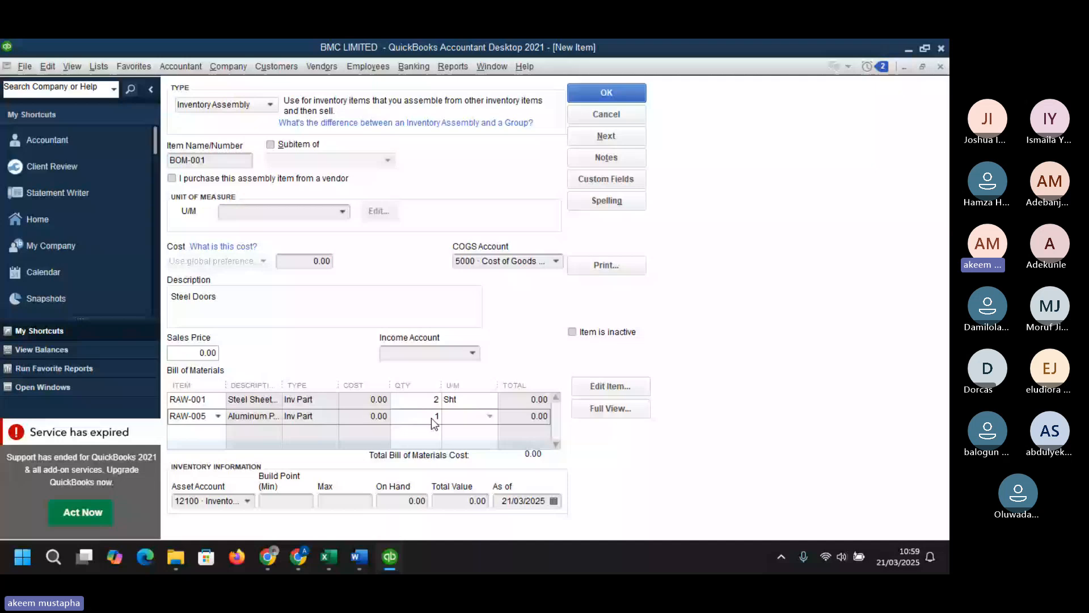
pyautogui.press('Tab')
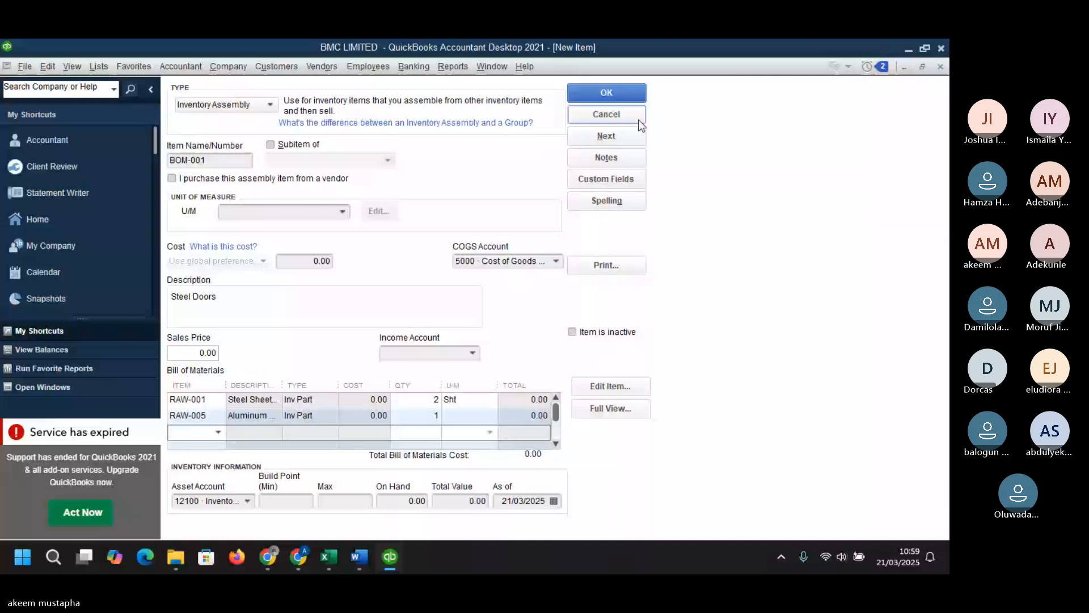
# - Set the income account to 4000 · Sales Revenue and save the BOM-001 assembly item
pyautogui.click(606, 93)
pyautogui.click(474, 208)
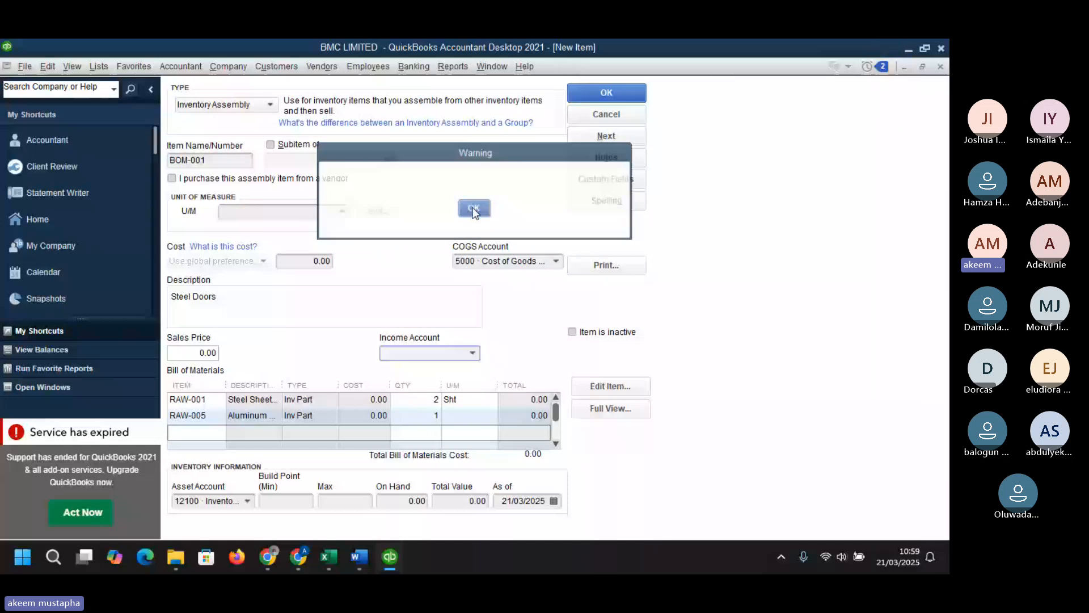
pyautogui.click(471, 352)
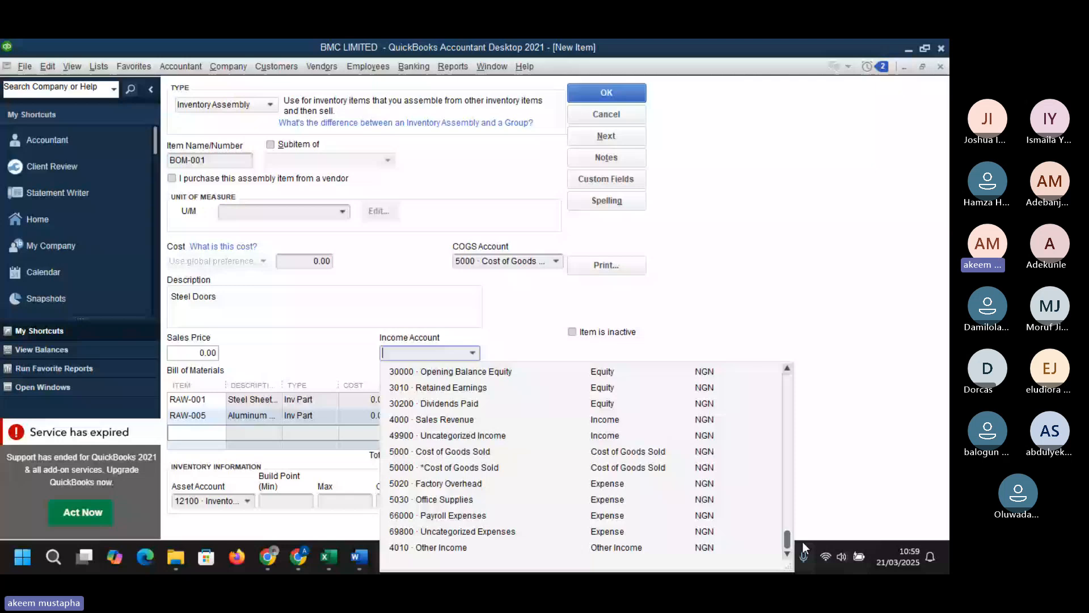
pyautogui.moveTo(786, 542); pyautogui.dragTo(788, 533)
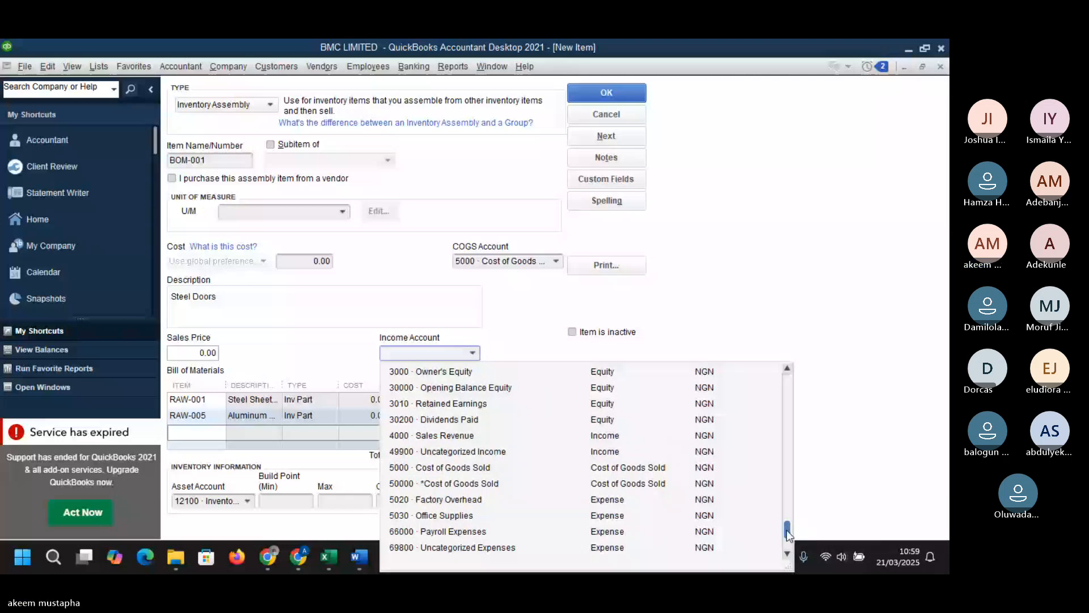
pyautogui.click(607, 94)
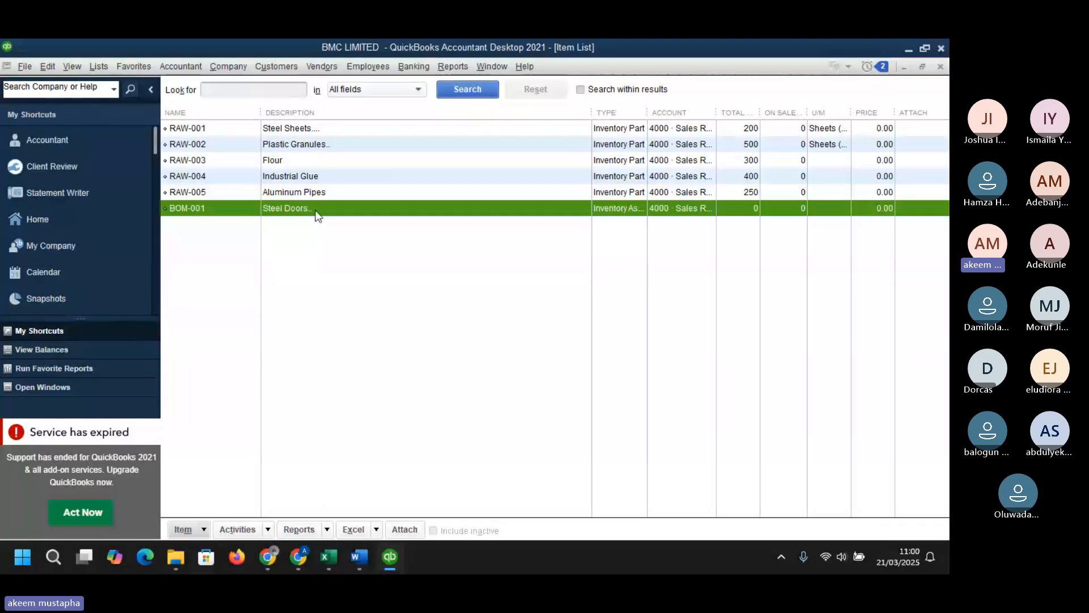
# - Open the BOM-001 item for editing to review its settings, then close the window
pyautogui.rightClick(352, 217)
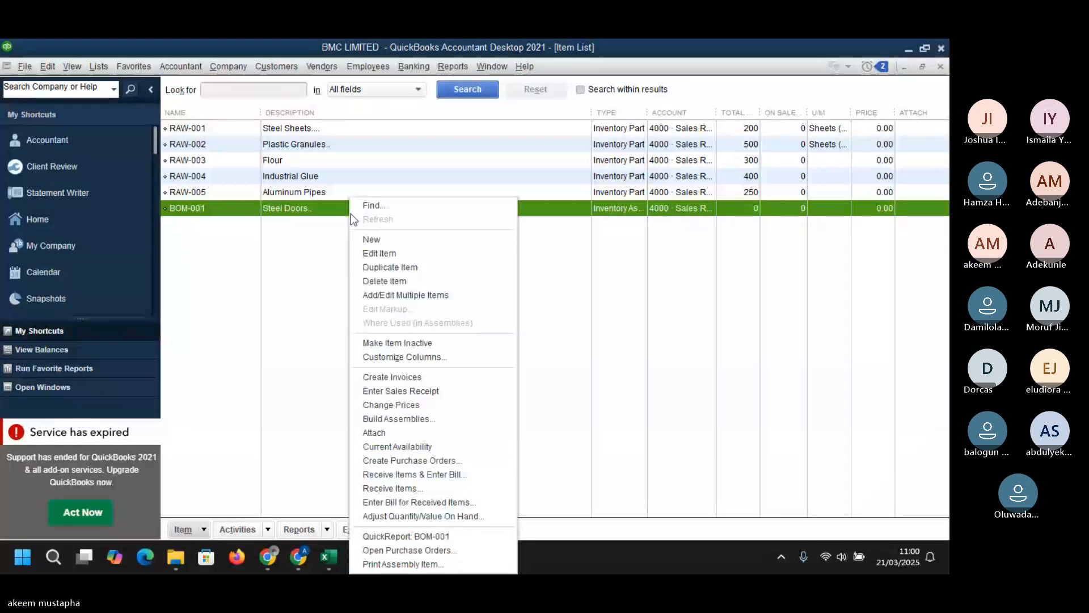
pyautogui.click(374, 254)
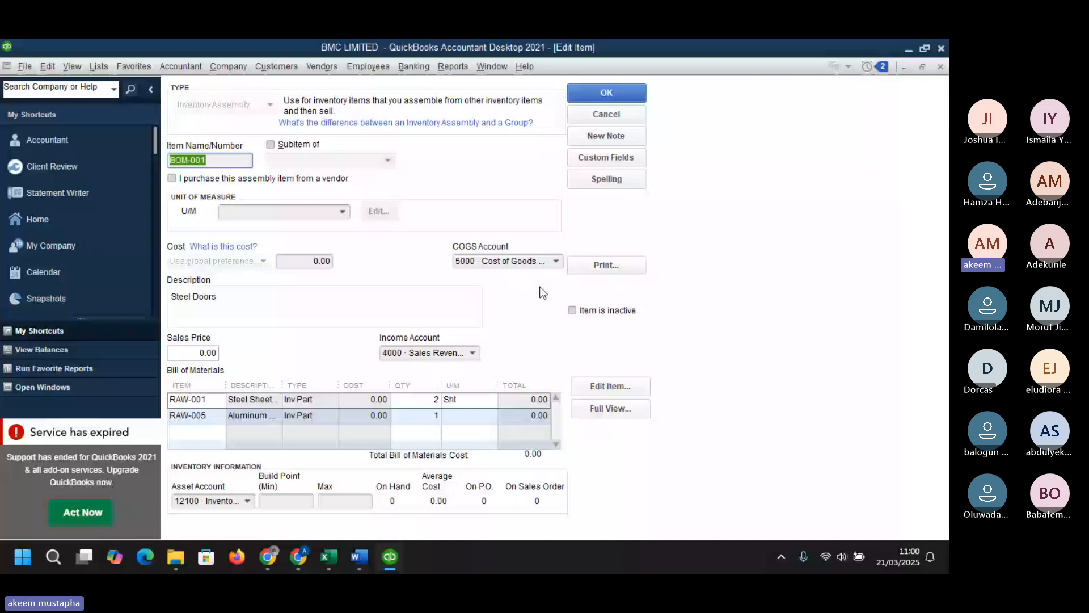
pyautogui.click(942, 67)
# - Copy the BOM-004 entries from the BILL OF MATERIAL sheet of the Excel dataset and view the Finished Goods sheet
pyautogui.moveTo(334, 560)
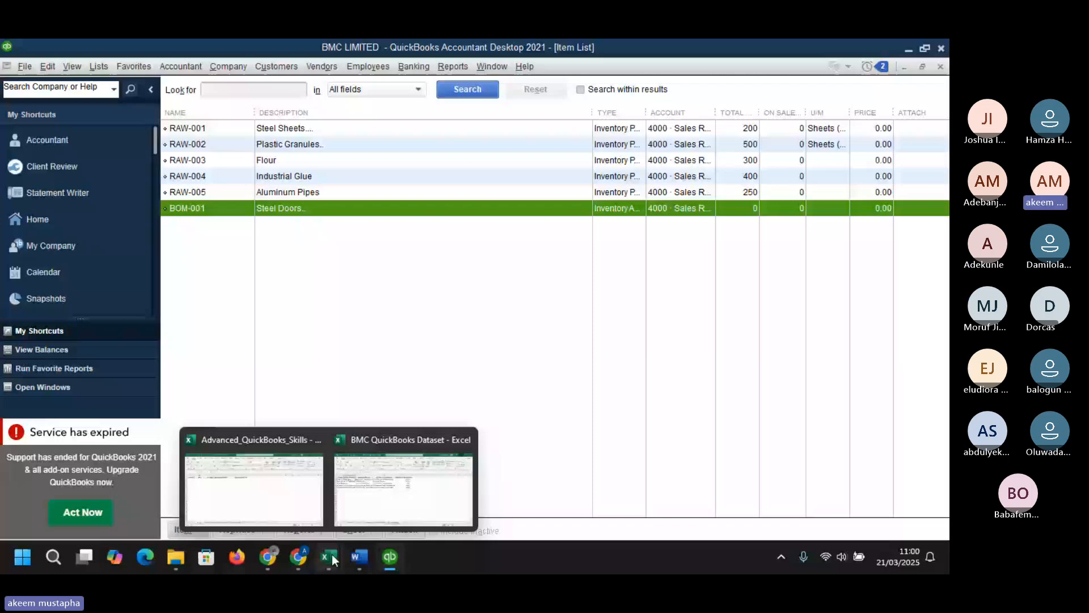
pyautogui.click(404, 488)
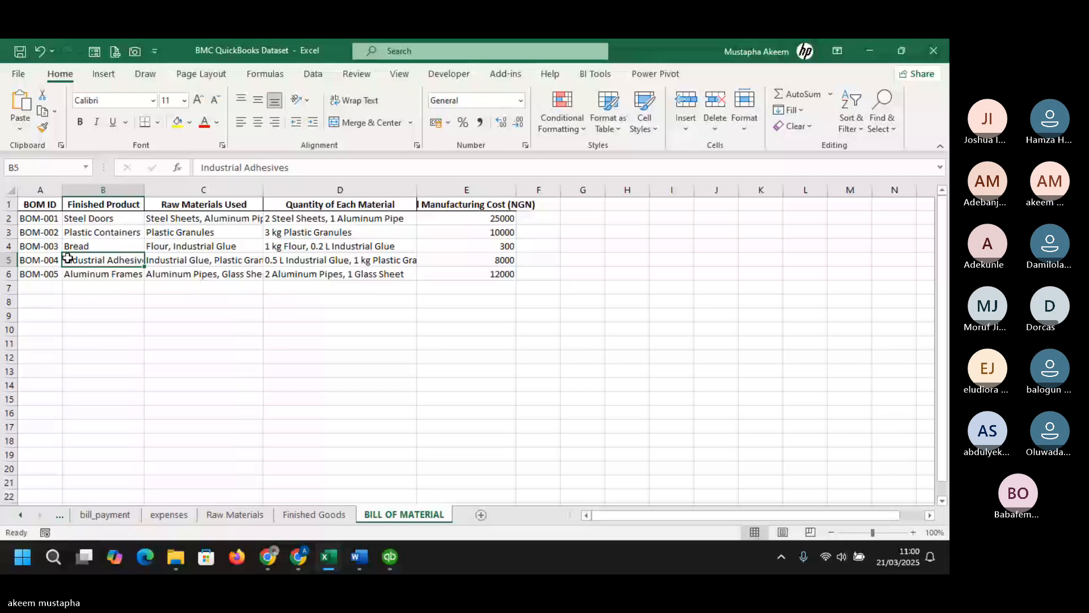
pyautogui.click(45, 260)
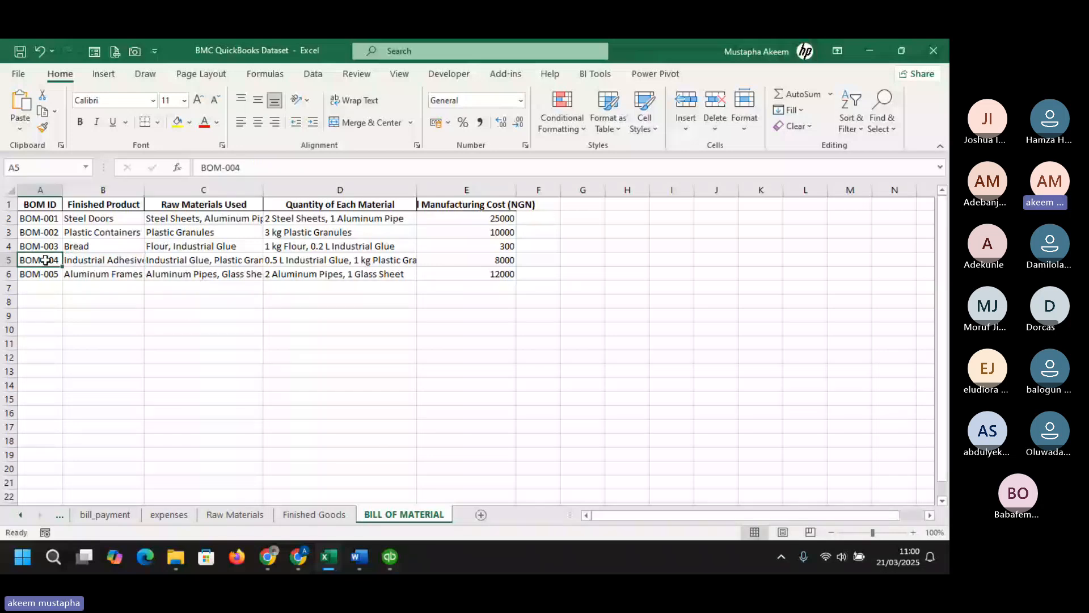
pyautogui.click(103, 258)
pyautogui.hotkey('ctrl', 'c')
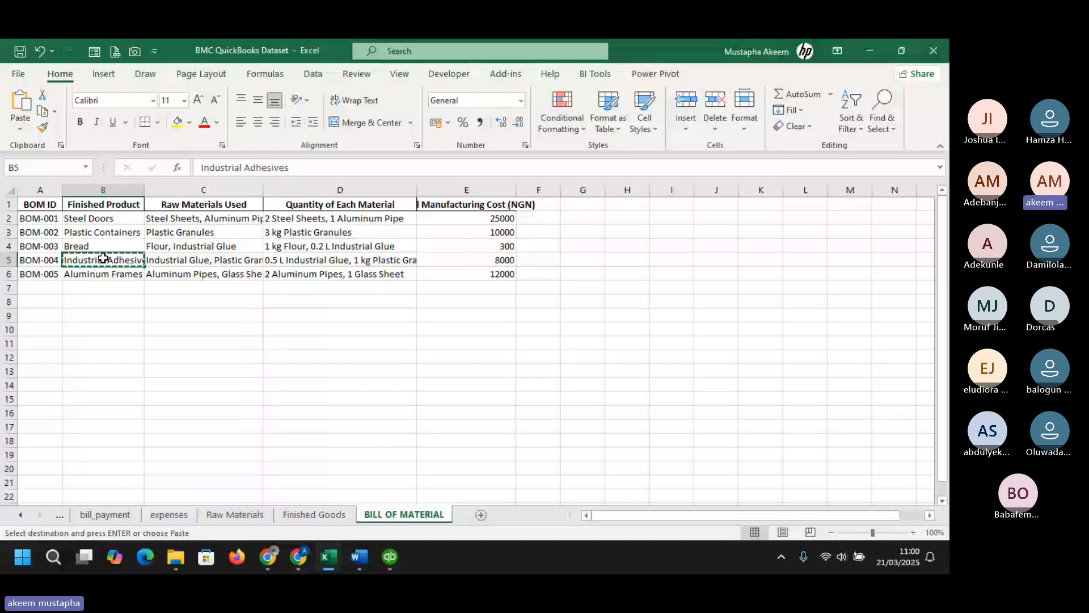
pyautogui.click(301, 264)
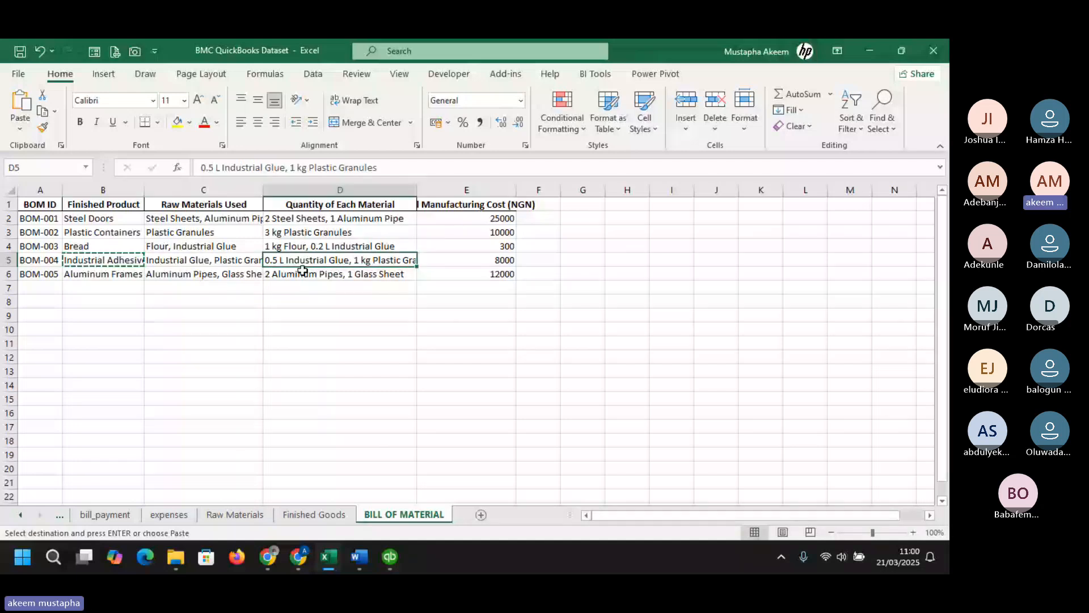
pyautogui.click(348, 516)
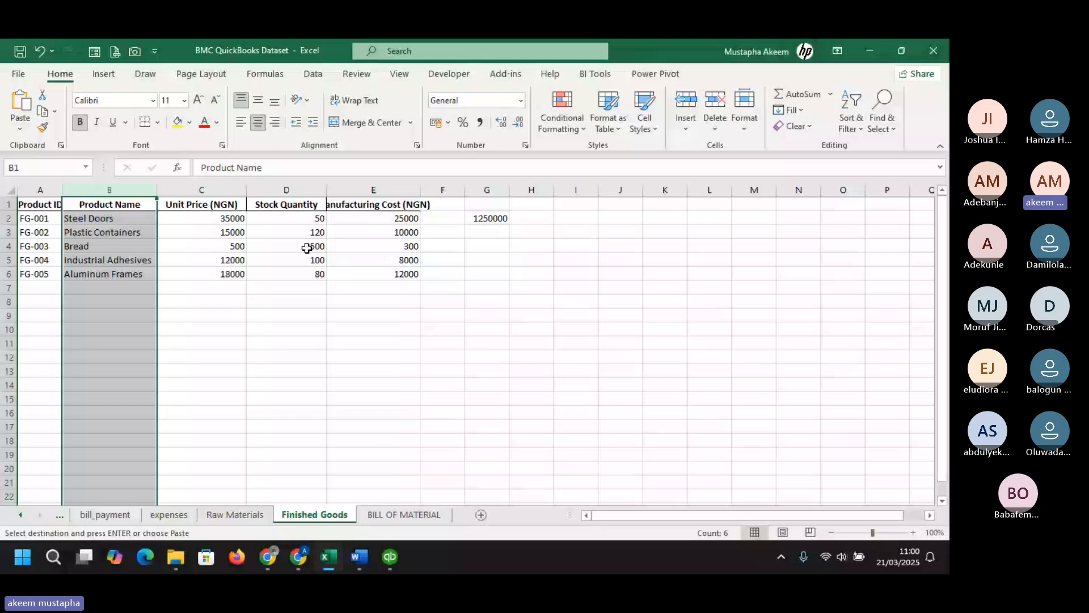
# - Start a new inventory assembly item and paste BOM-004 as its name from the clipboard history
pyautogui.hotkey('alt', 'Tab')
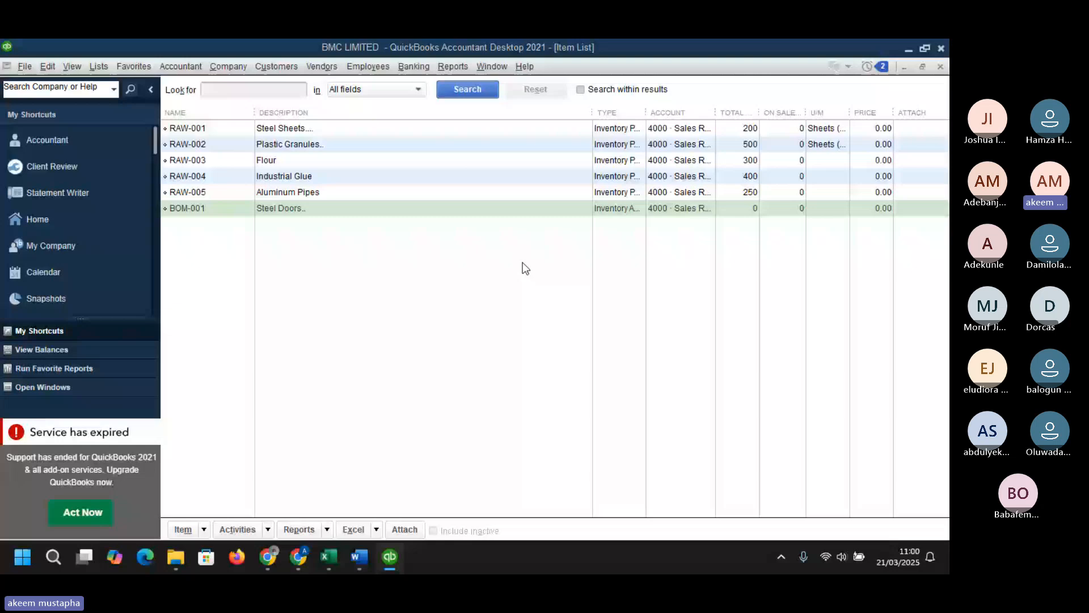
pyautogui.click(523, 263)
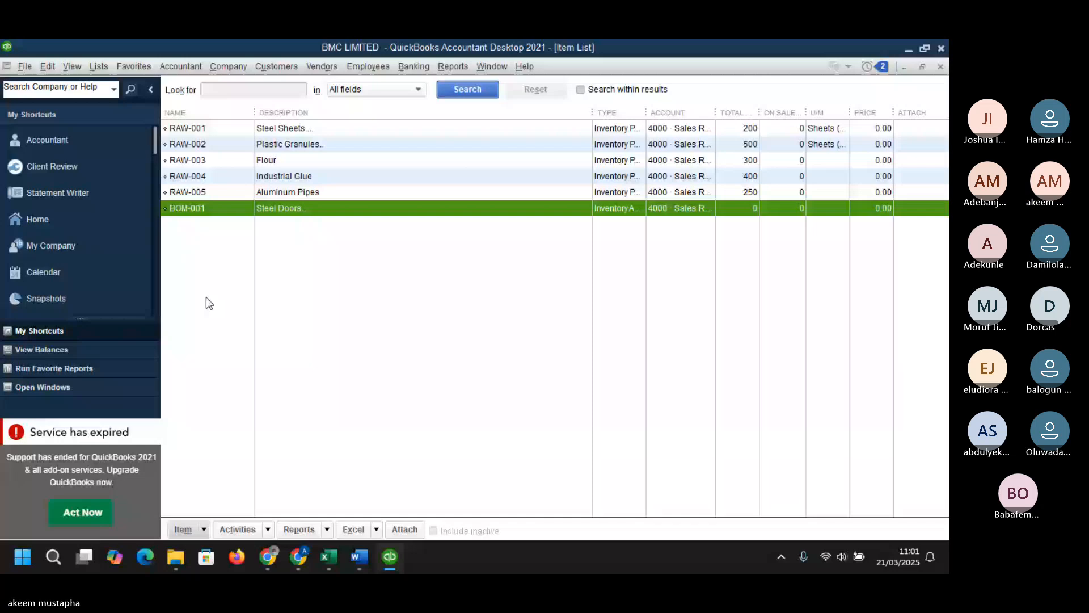
pyautogui.hotkey('ctrl', 'n')
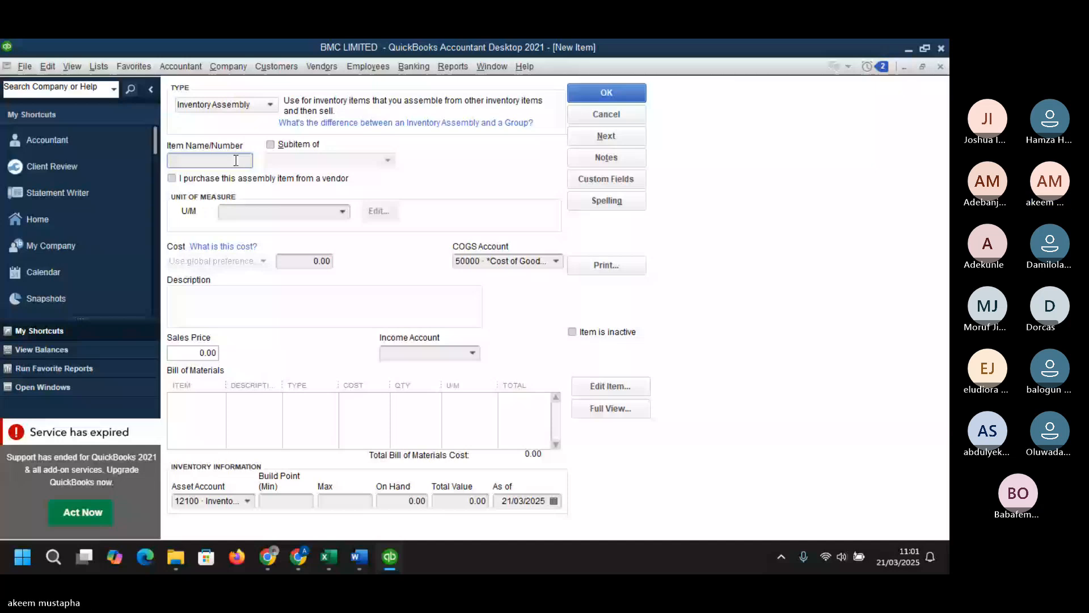
pyautogui.press('super+v')
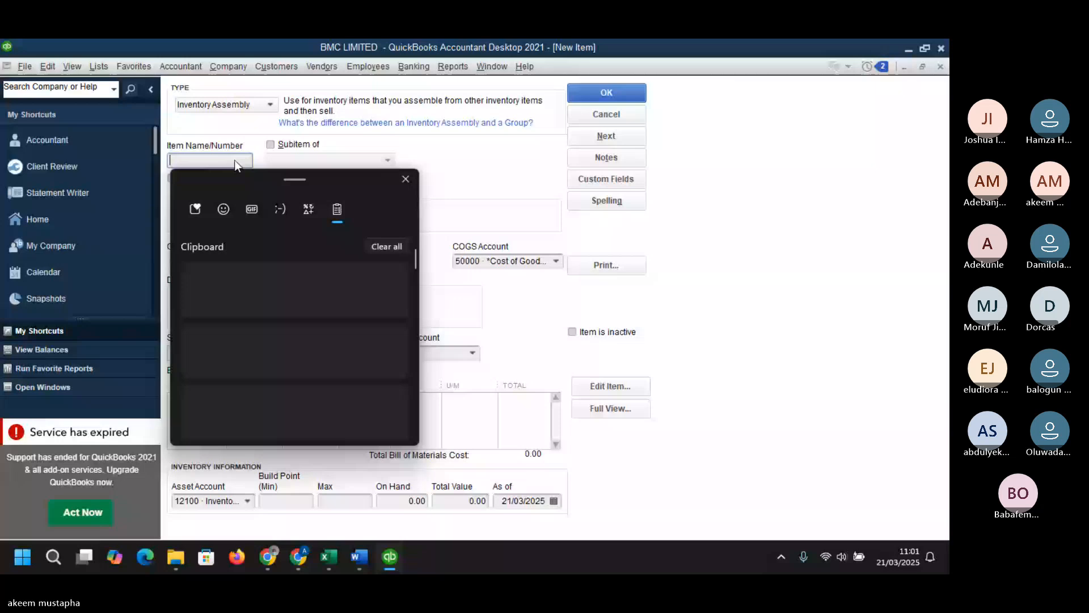
pyautogui.click(295, 290)
# - Set the unit of measure to Count, each (ea), and the COGS account to 5000 · Cost of Goods Sold
pyautogui.click(332, 237)
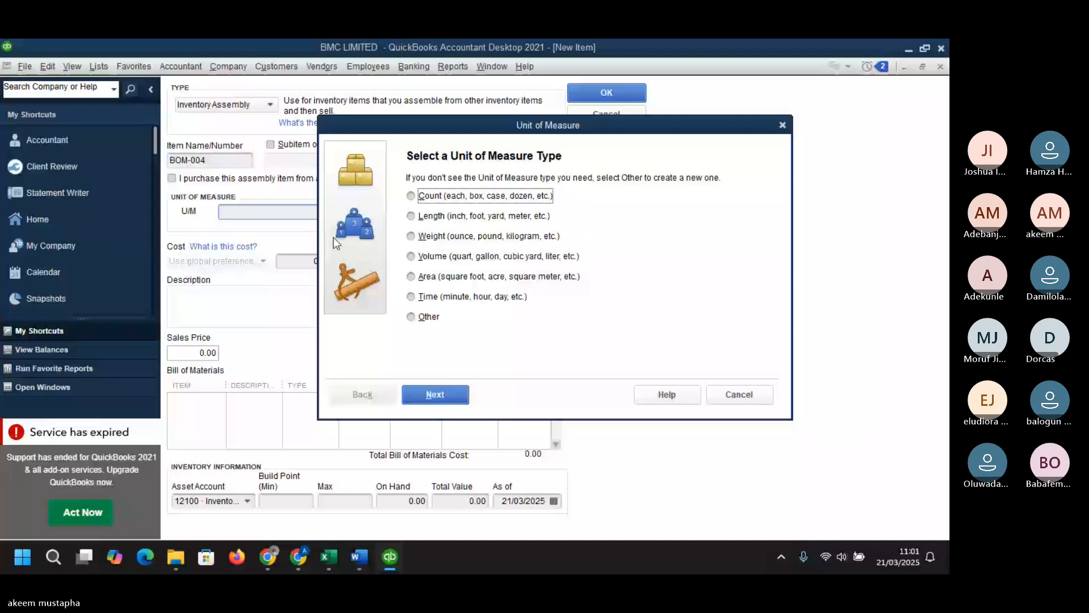
pyautogui.click(411, 196)
pyautogui.click(435, 394)
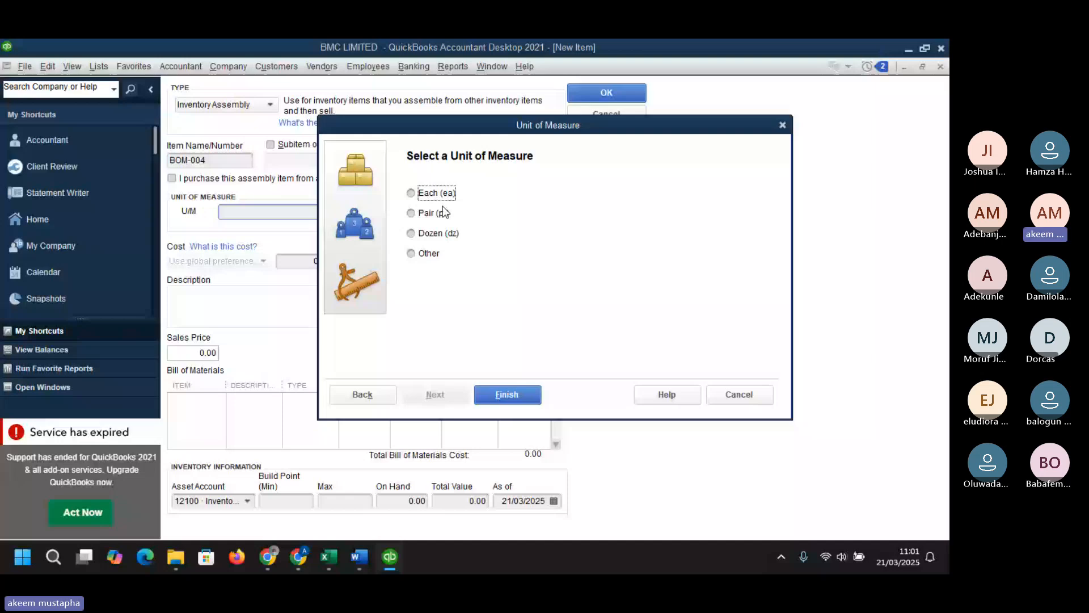
pyautogui.click(436, 194)
pyautogui.click(507, 394)
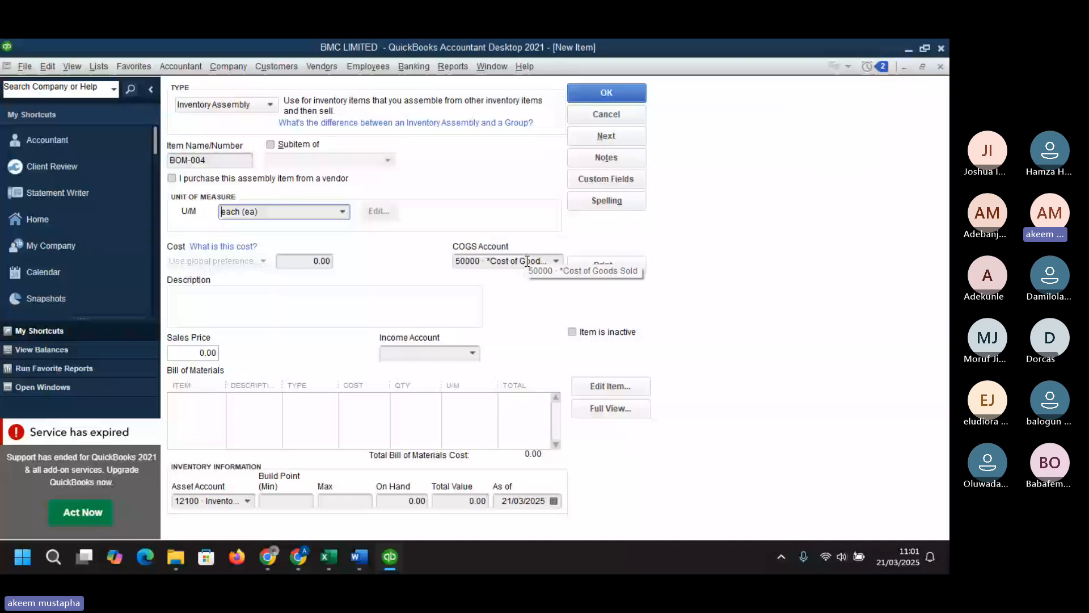
pyautogui.click(556, 261)
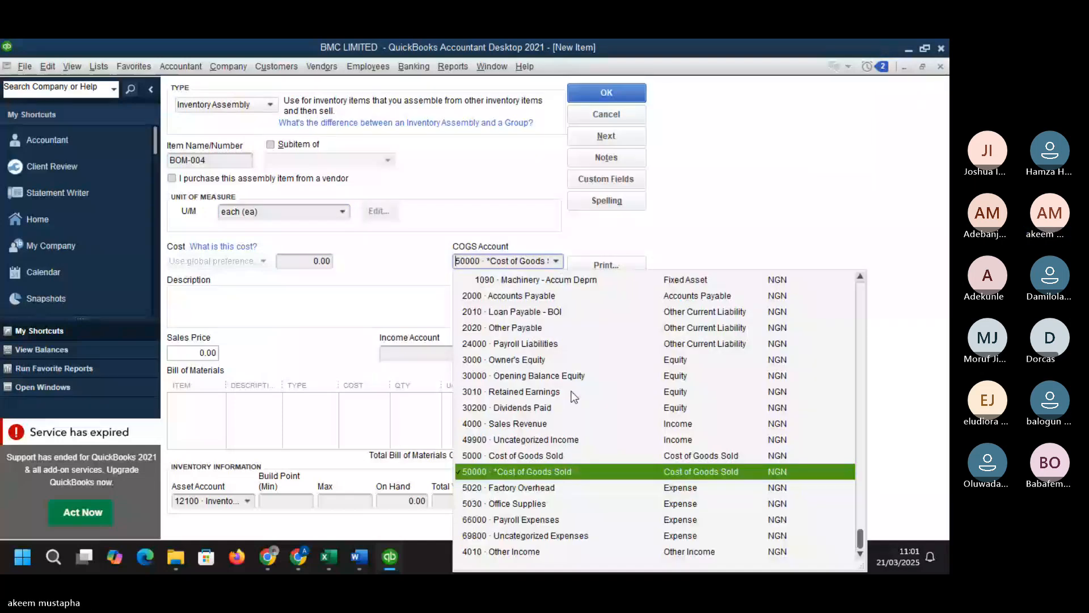
pyautogui.click(537, 458)
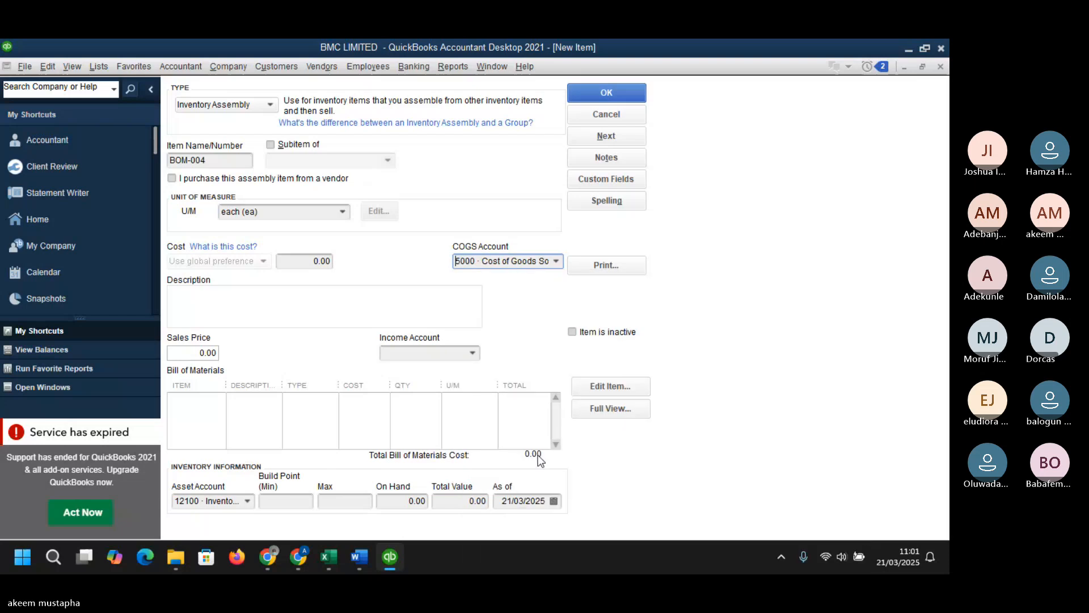
# - Set the sales price to 12,000.00 and the income account to 4000 · Sales Revenue
pyautogui.click(185, 350)
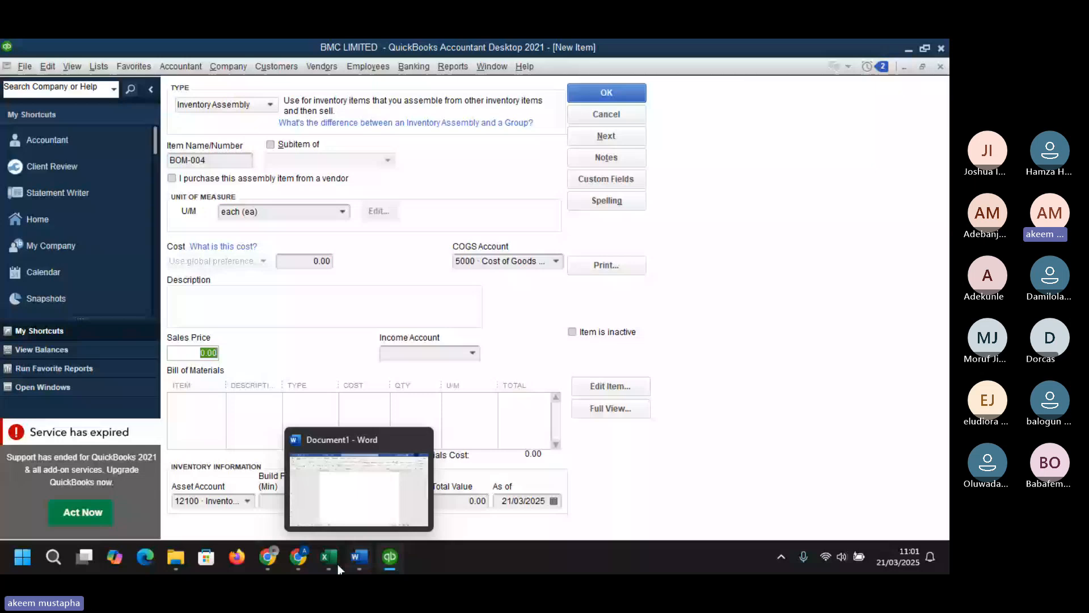
pyautogui.click(338, 564)
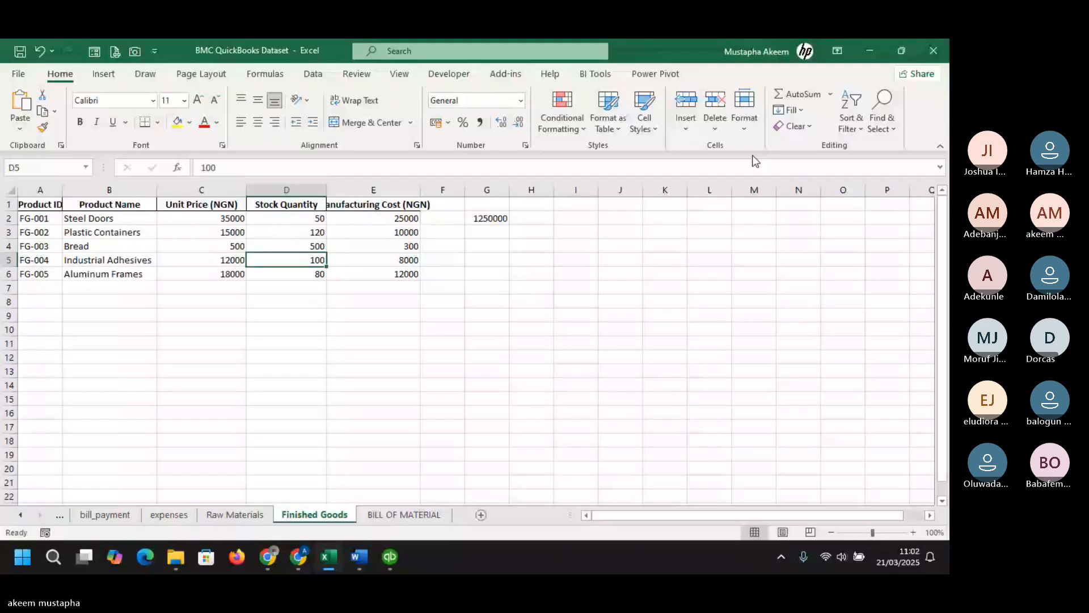
pyautogui.click(390, 556)
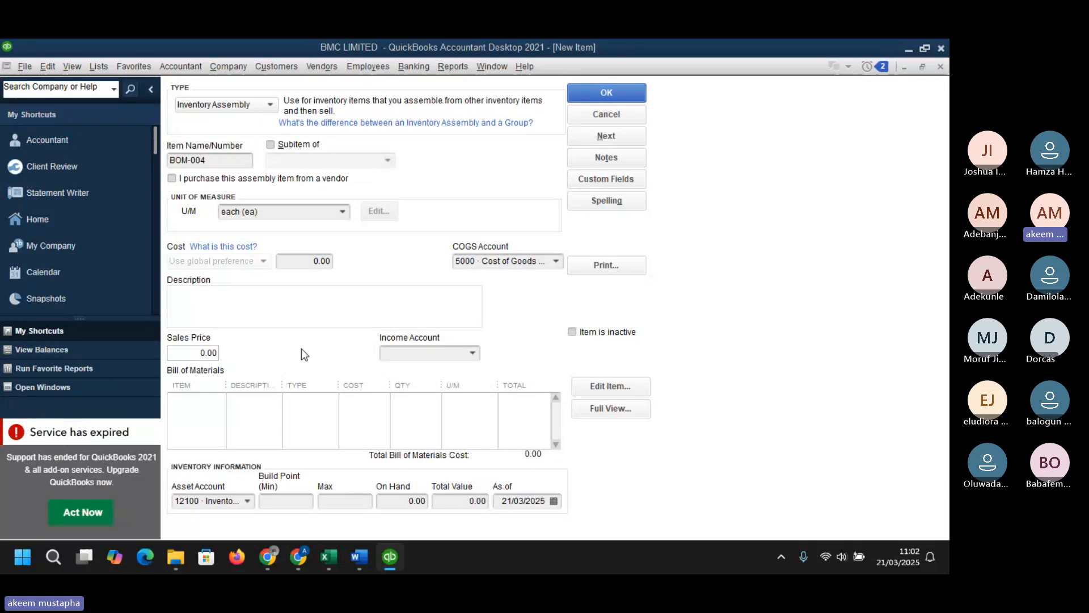
pyautogui.click(203, 353)
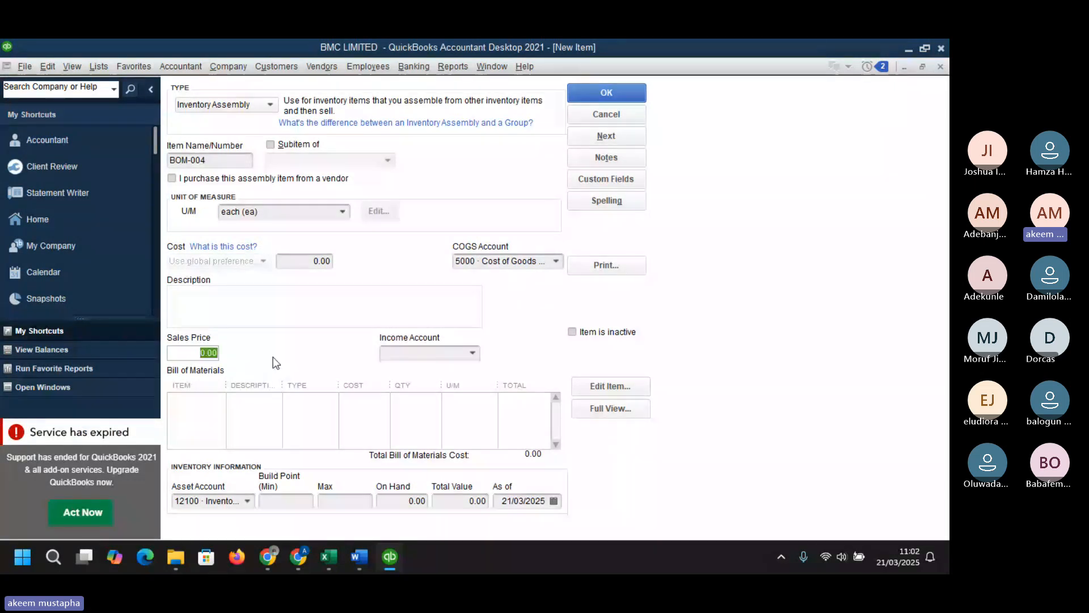
pyautogui.write('12,0')
pyautogui.write('000')
pyautogui.press('Tab')
pyautogui.click(472, 352)
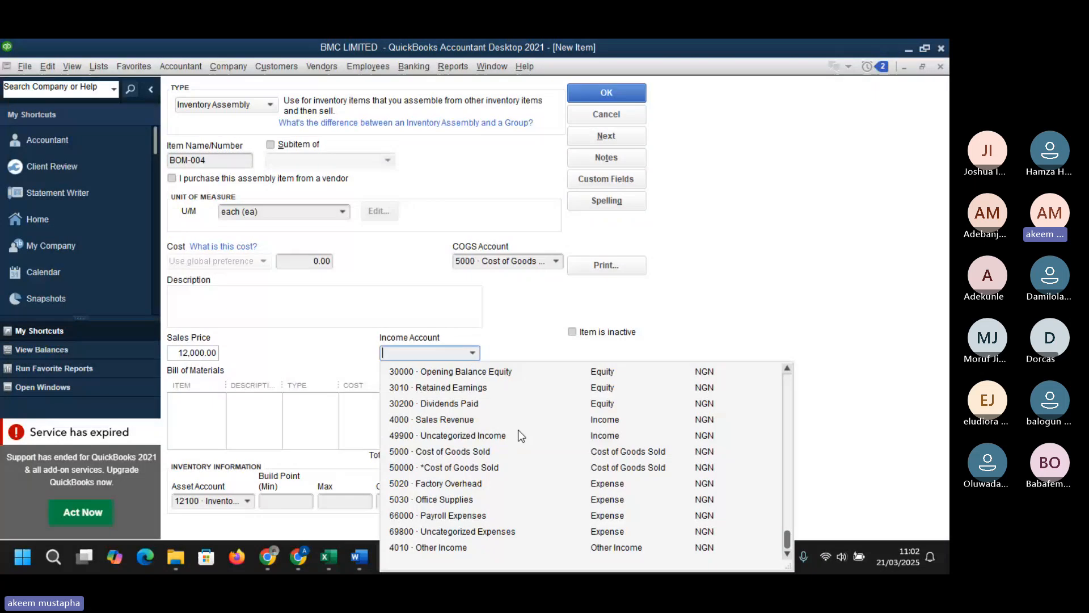
pyautogui.click(450, 420)
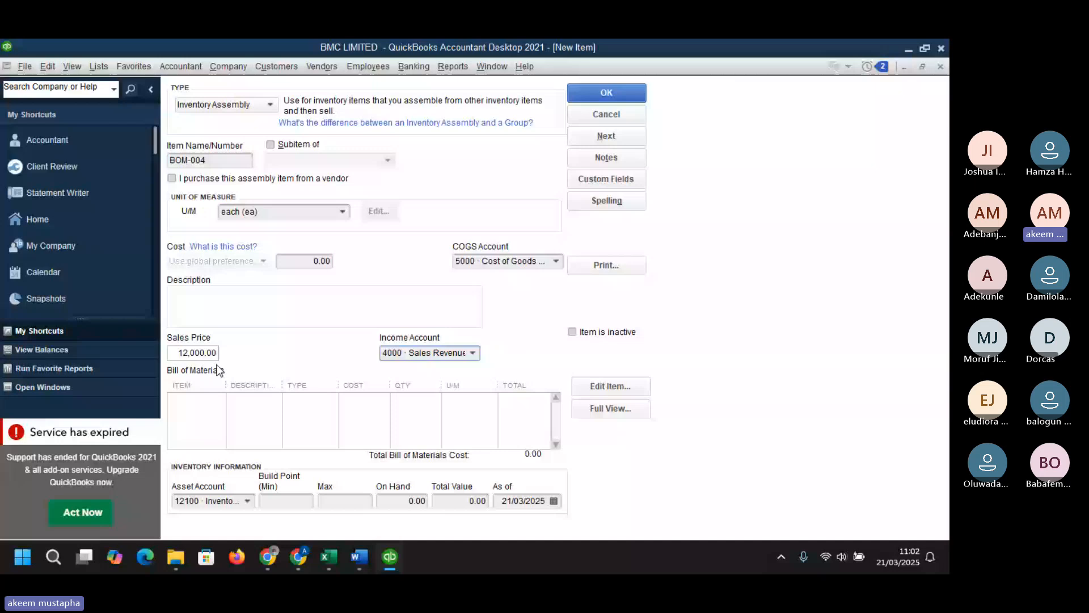
# - Check BOM-004's material quantities on the BILL OF MATERIAL sheet, then add RAW-004 Industrial Glue to the bill of materials with quantity 0.5
pyautogui.click(218, 400)
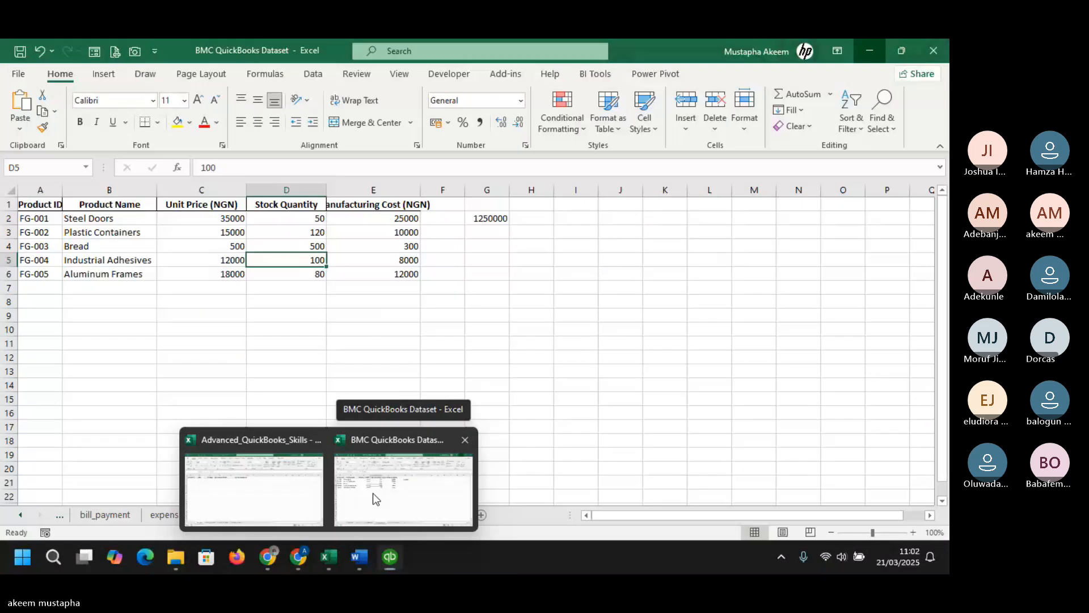
pyautogui.click(372, 492)
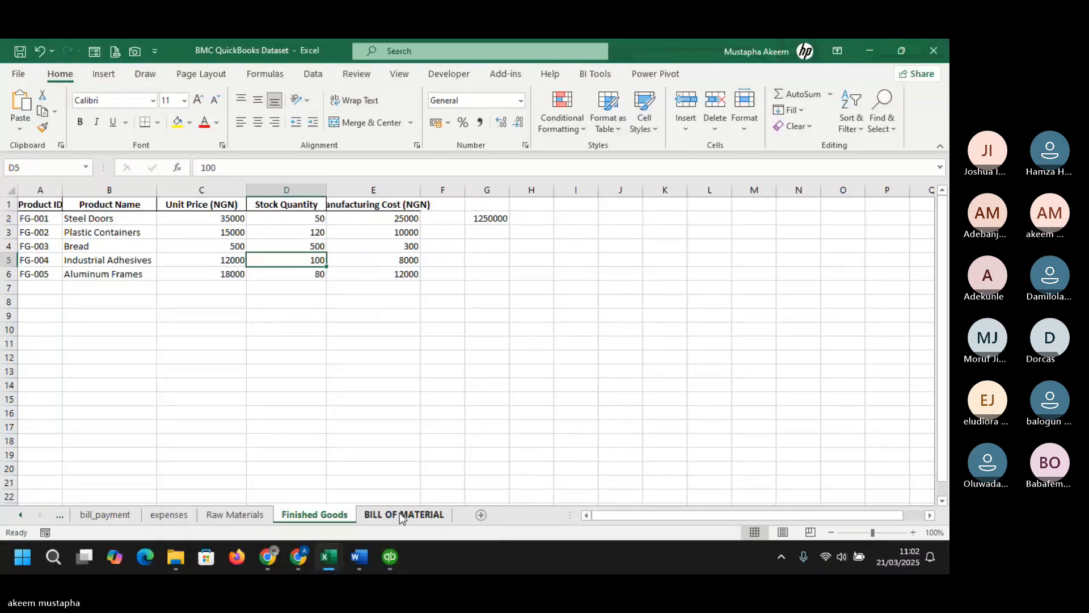
pyautogui.click(379, 515)
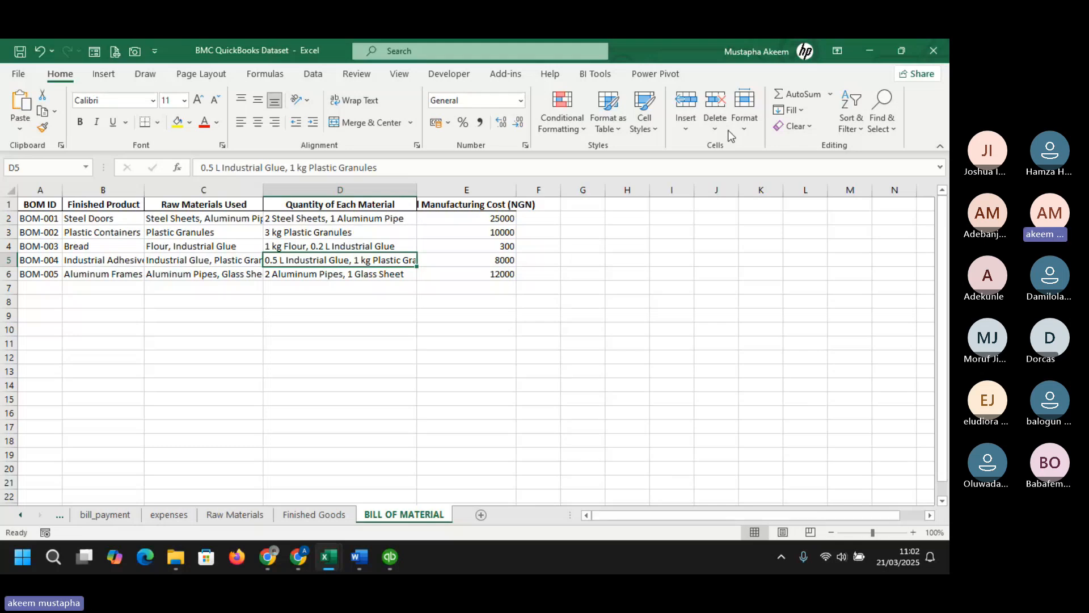
pyautogui.doubleClick(863, 43)
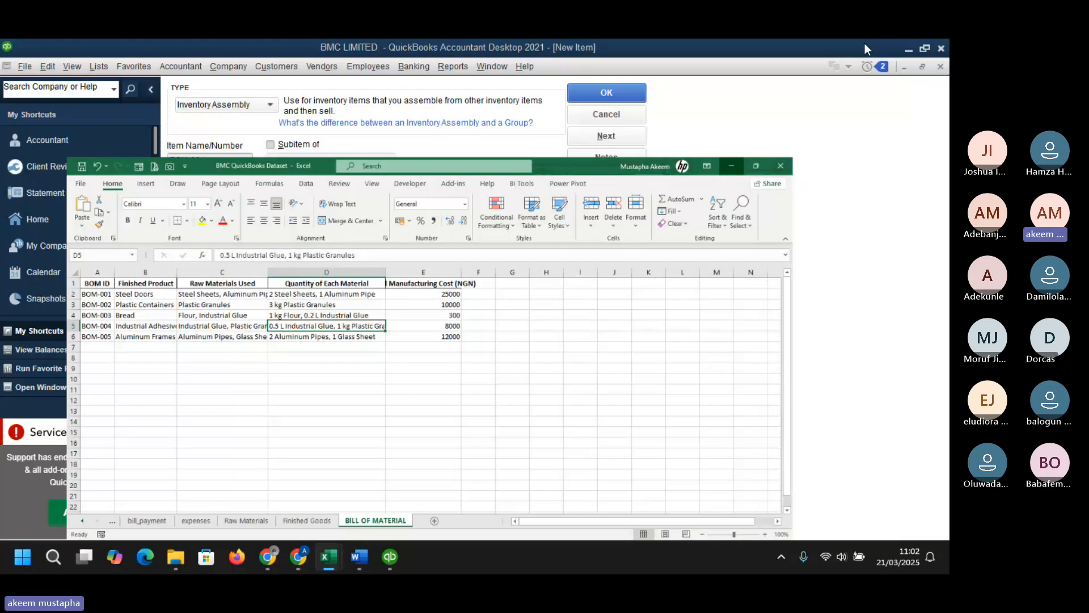
pyautogui.click(864, 43)
pyautogui.click(219, 400)
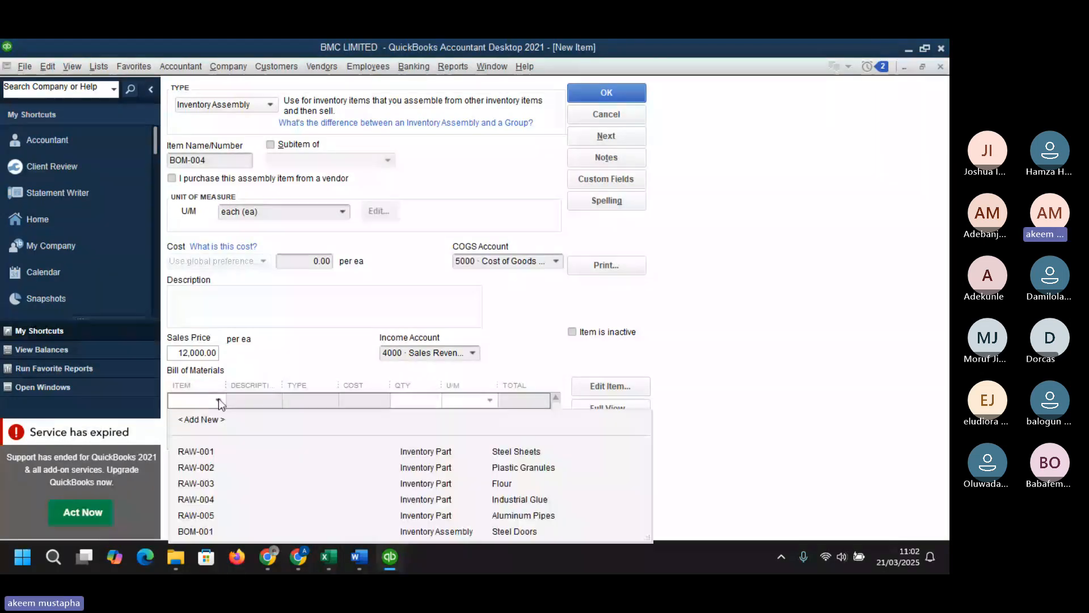
pyautogui.click(498, 499)
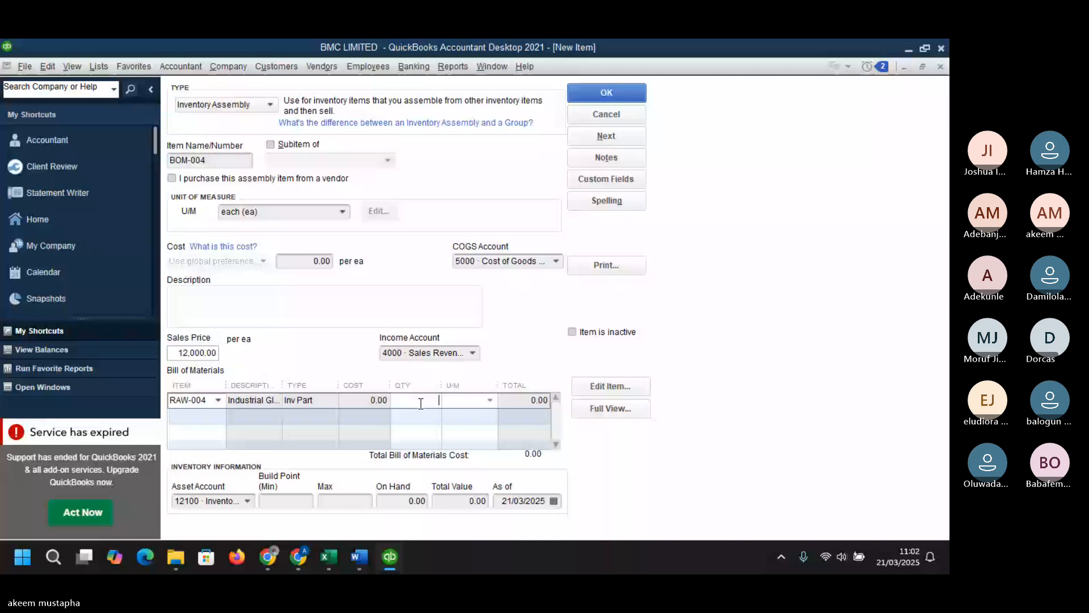
pyautogui.write('0.5')
# - Add RAW-002 Plastic Granules as a second bill of materials component with quantity 1
pyautogui.click(358, 436)
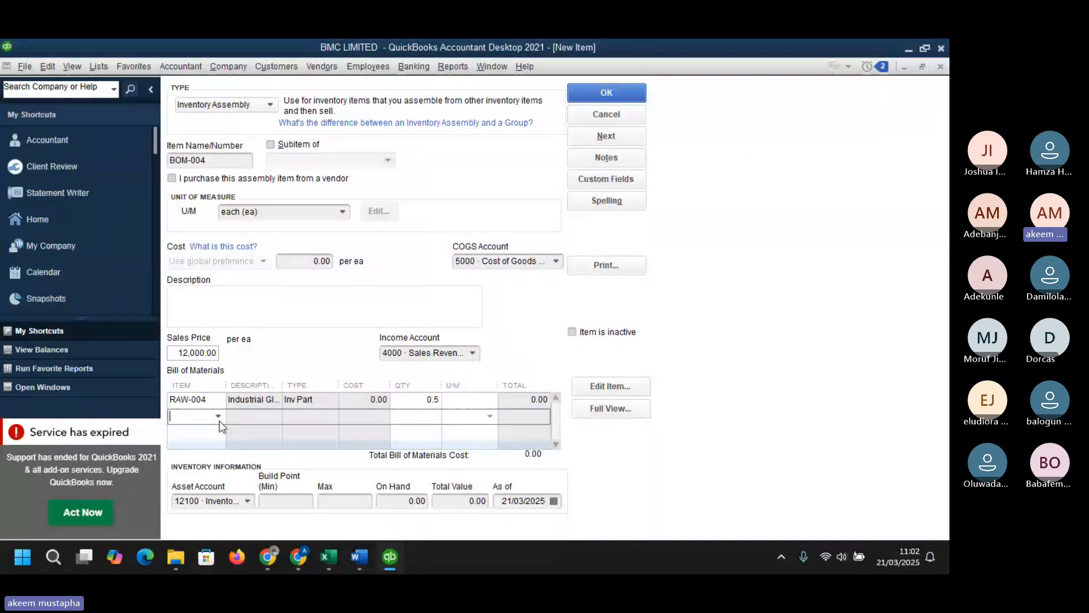
pyautogui.click(218, 416)
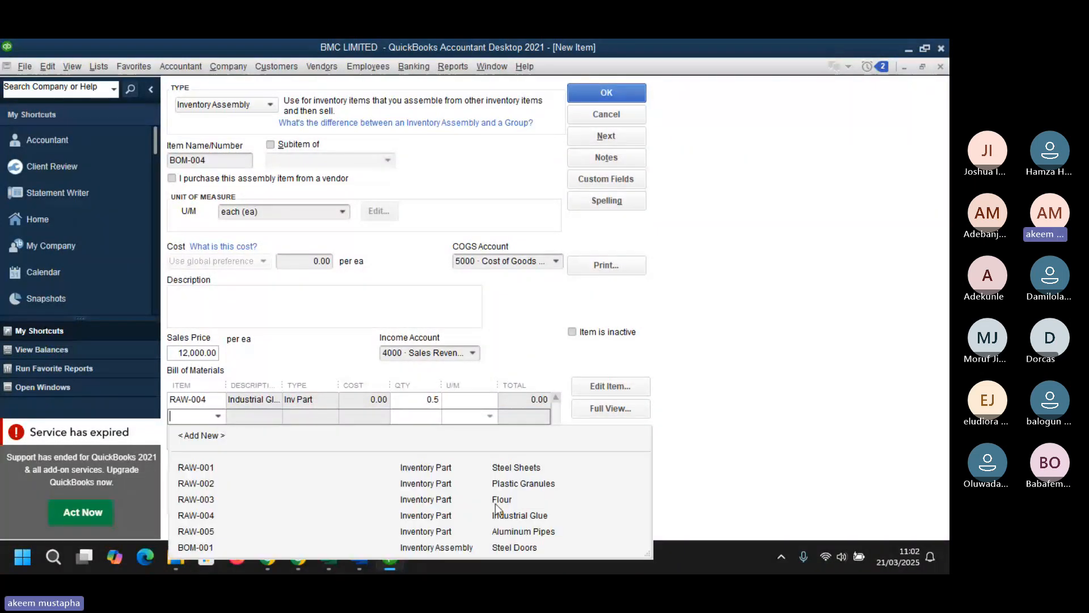
pyautogui.click(440, 486)
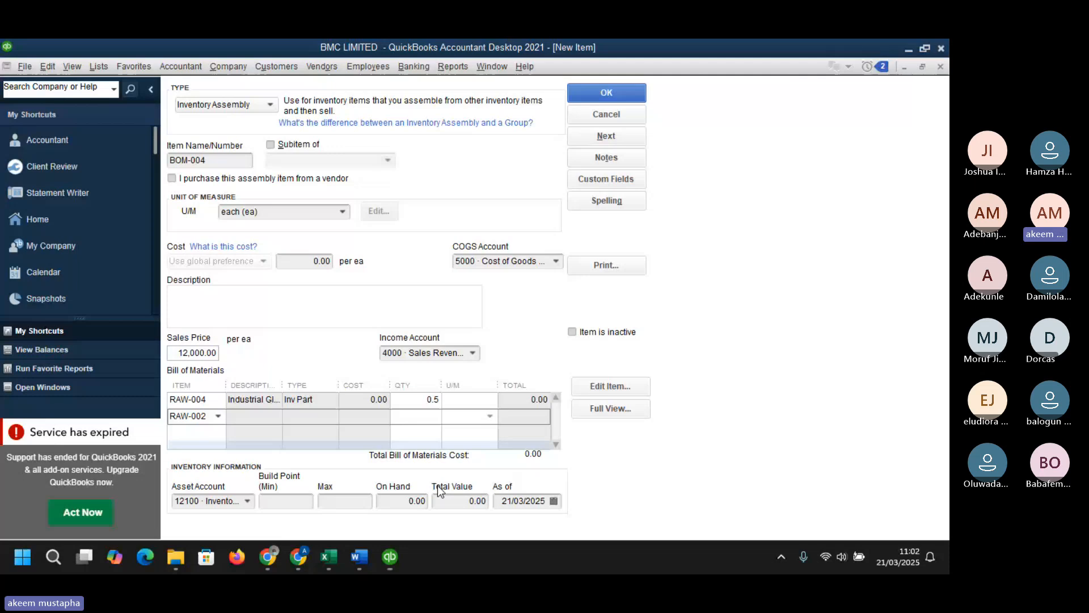
pyautogui.click(437, 415)
pyautogui.write('1')
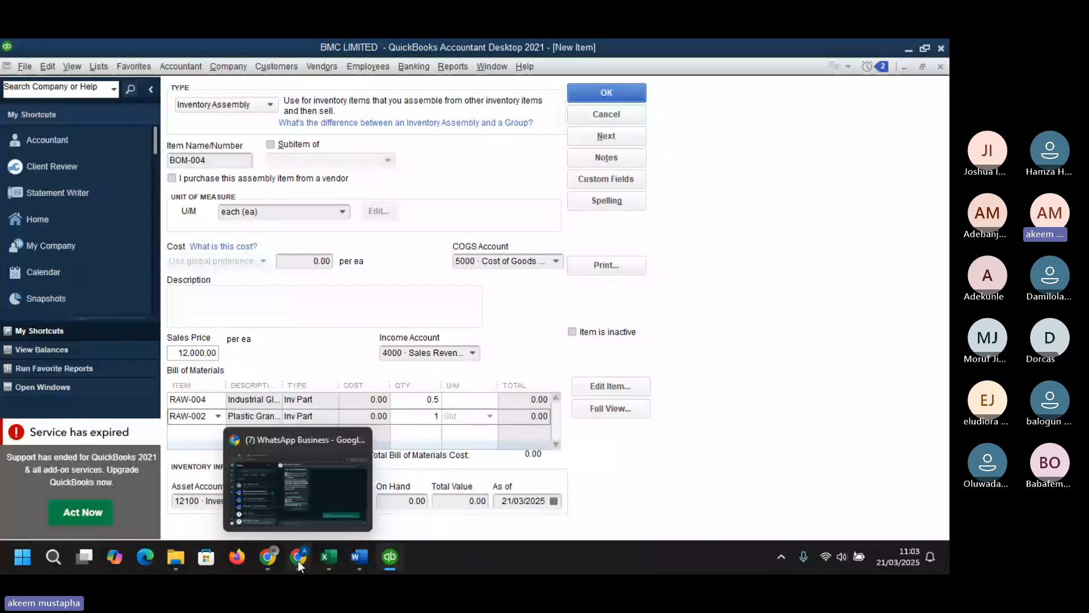
# - Check the Finished Goods sheet, then enter an on-hand quantity of 100 and a total value of 800000
pyautogui.moveTo(329, 557)
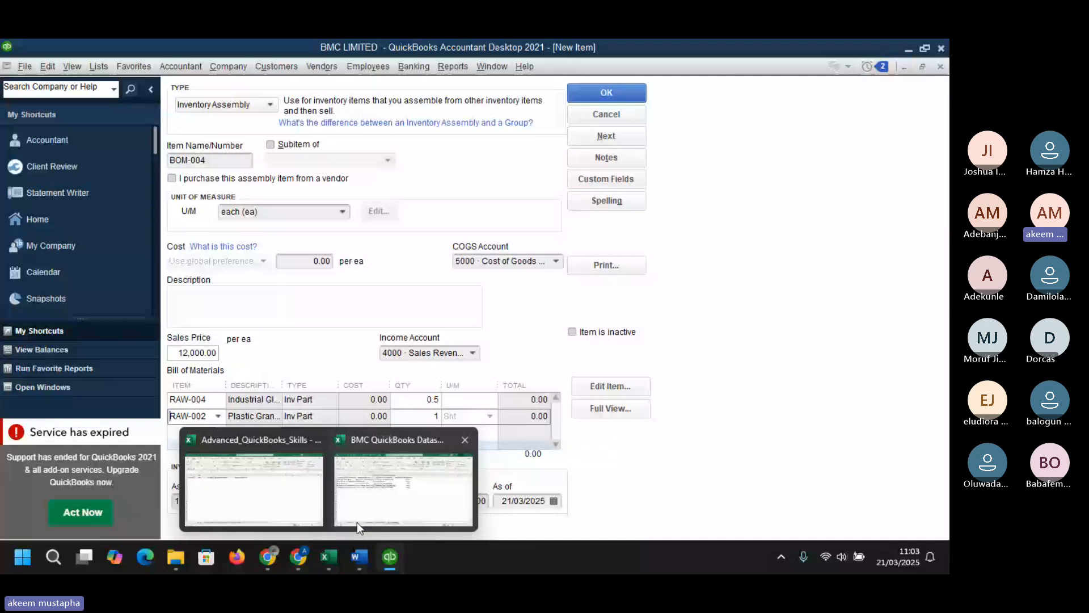
pyautogui.click(356, 522)
pyautogui.click(313, 514)
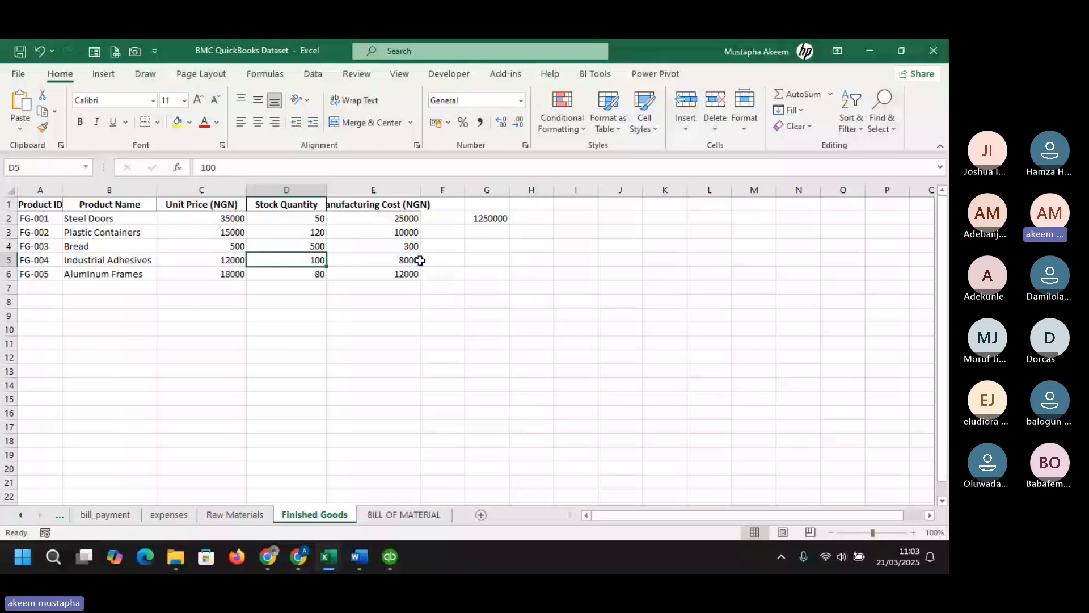
pyautogui.hotkey('alt', 'Tab')
pyautogui.click(399, 503)
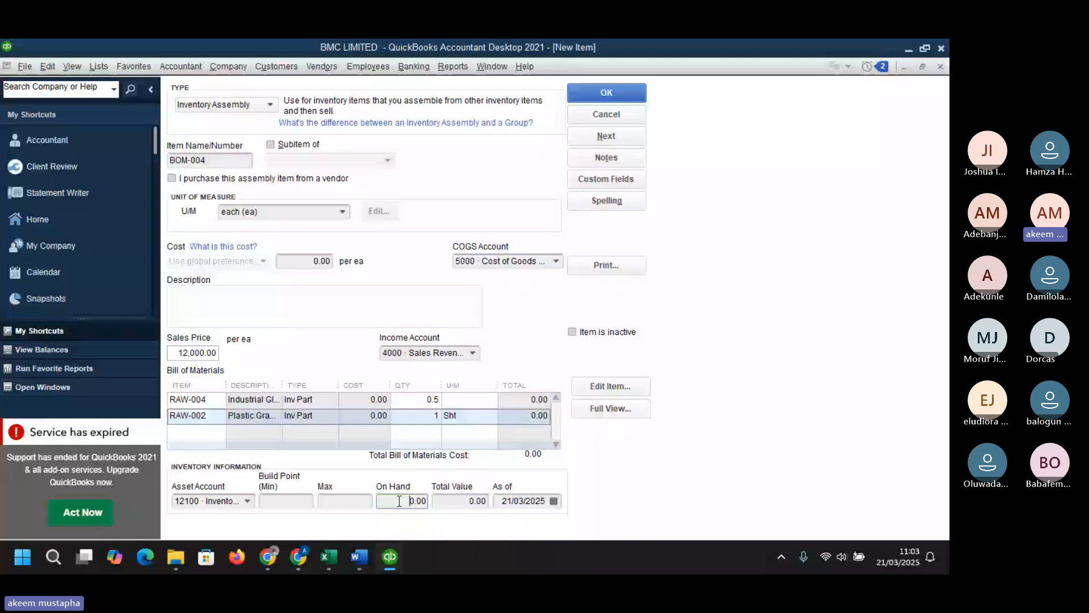
pyautogui.moveTo(399, 501); pyautogui.dragTo(470, 497)
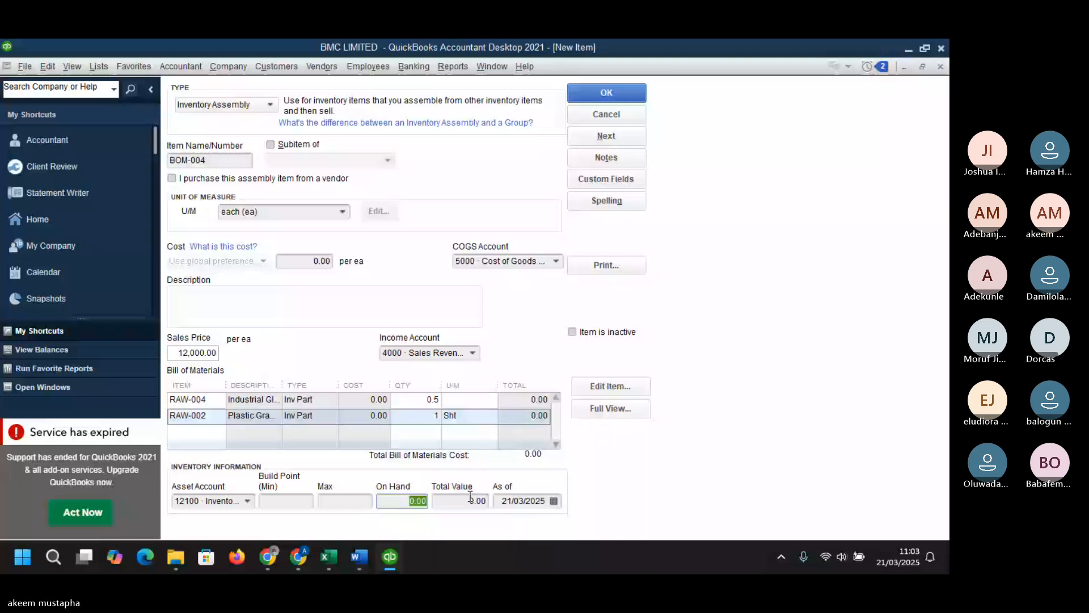
pyautogui.write('100')
pyautogui.press('Tab')
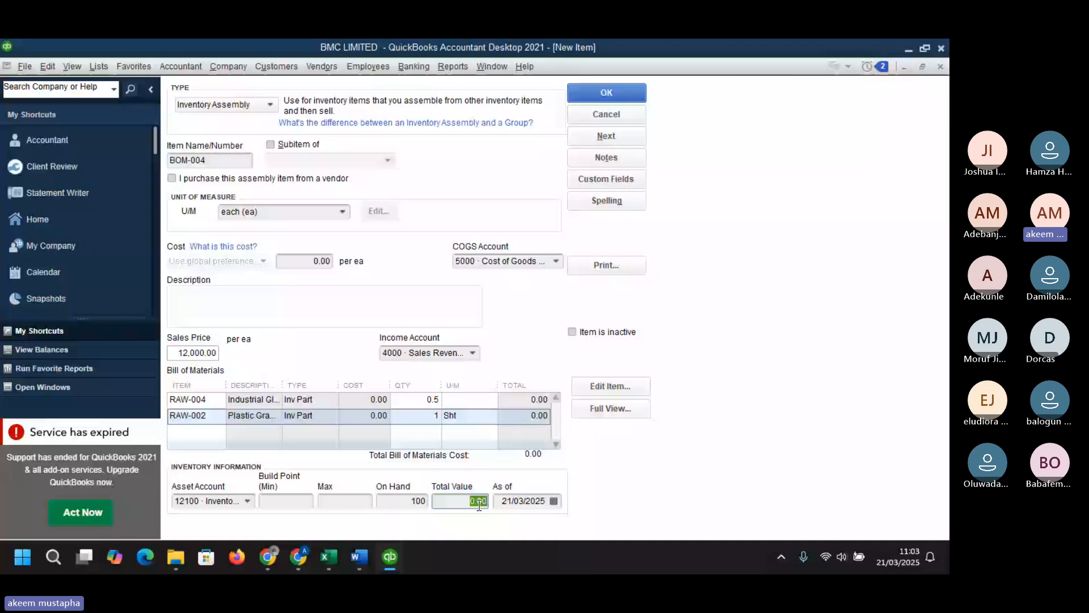
pyautogui.write('800000')
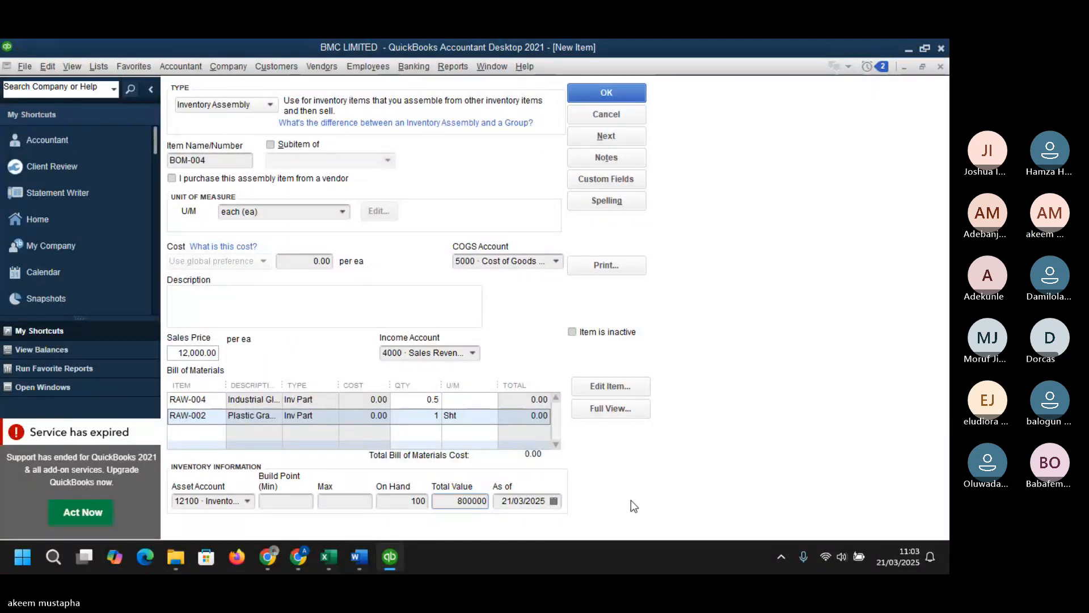
# - Set the inventory as-of date to 31/12/2024 and save the BOM-004 assembly item
pyautogui.click(553, 501)
pyautogui.click(509, 432)
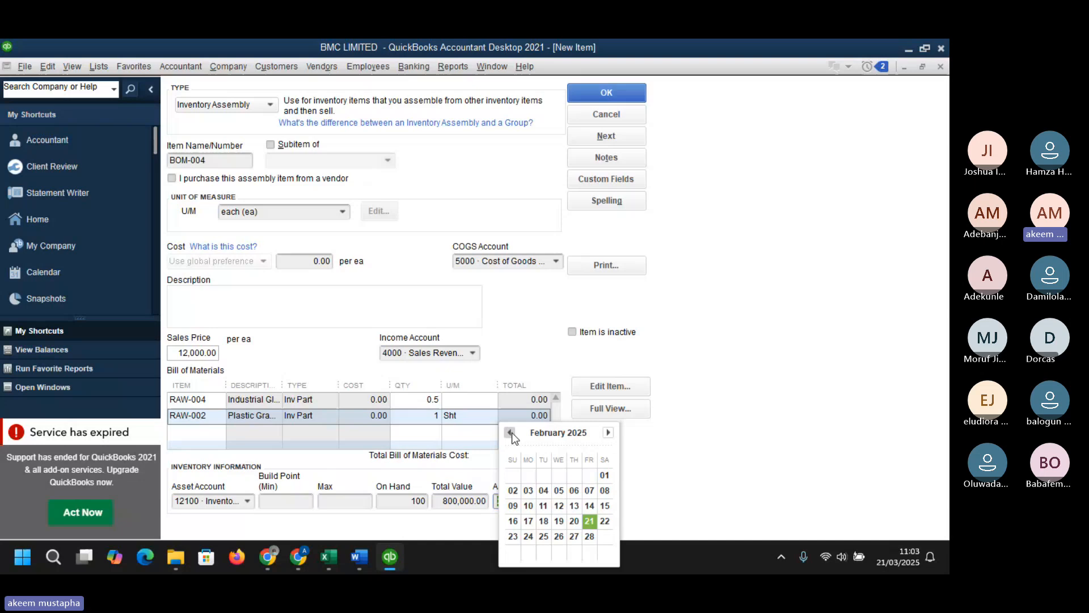
pyautogui.click(511, 432)
pyautogui.click(511, 432)
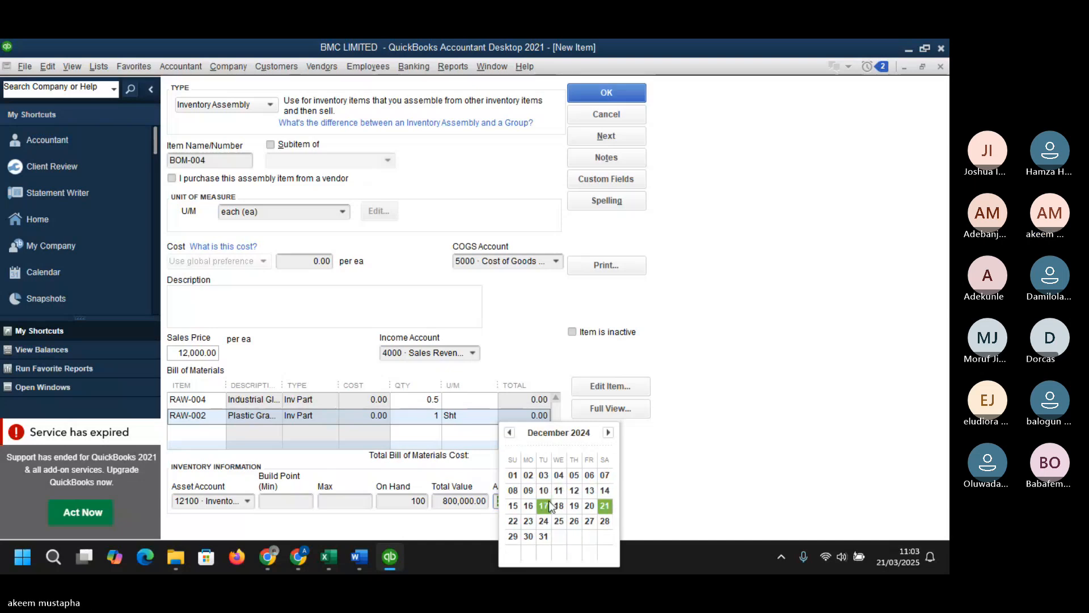
pyautogui.click(543, 536)
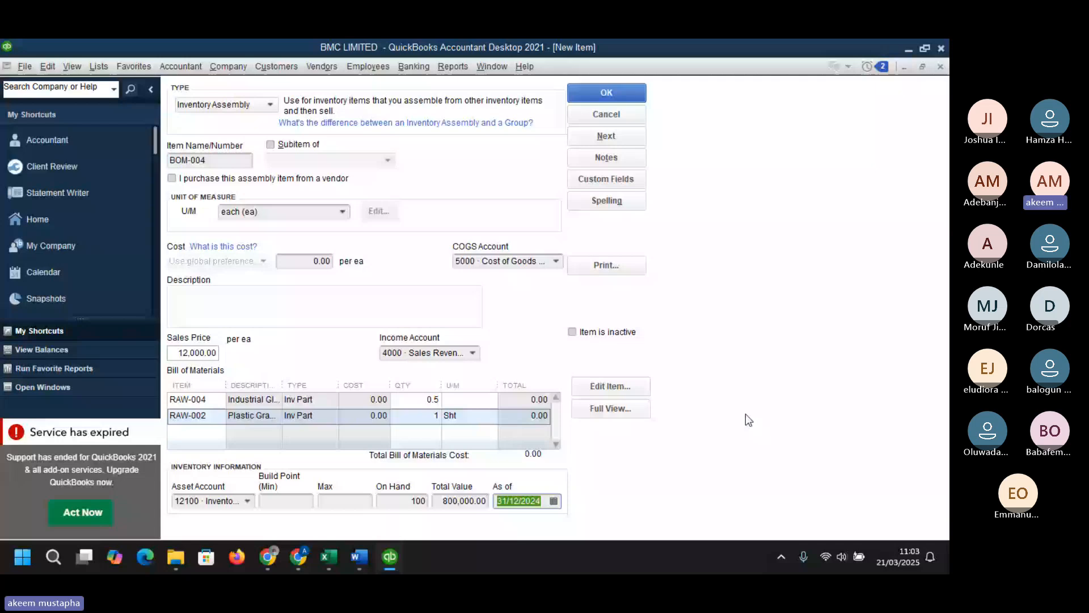
pyautogui.press('Return')
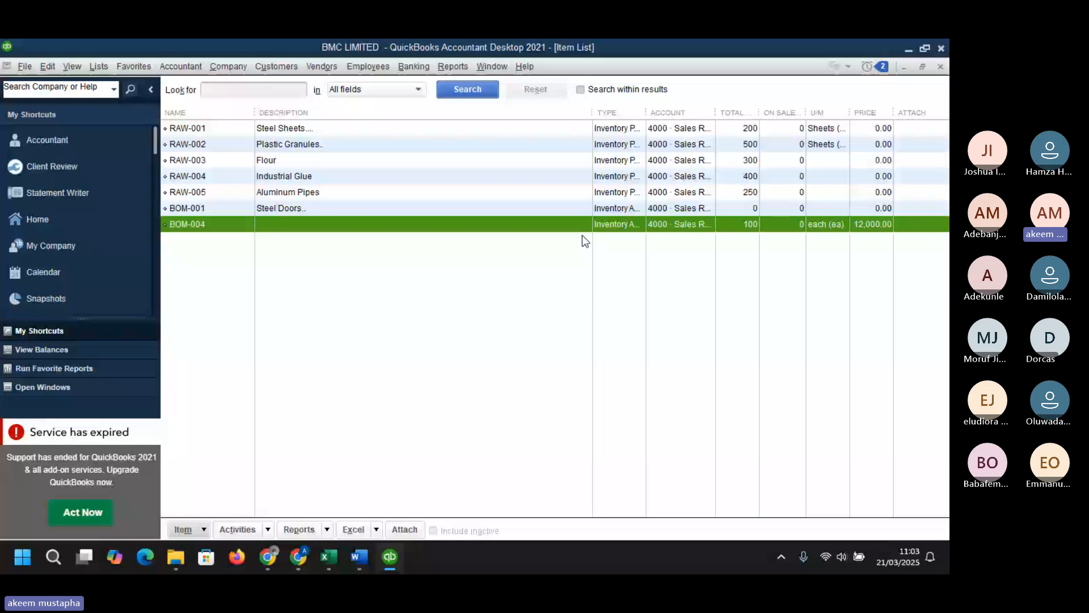
# - Edit BOM-004 to add the description Industrial Adhesives from clipboard history, save, and narrow the item list's Description column
pyautogui.hotkey('ctrl', 'e')
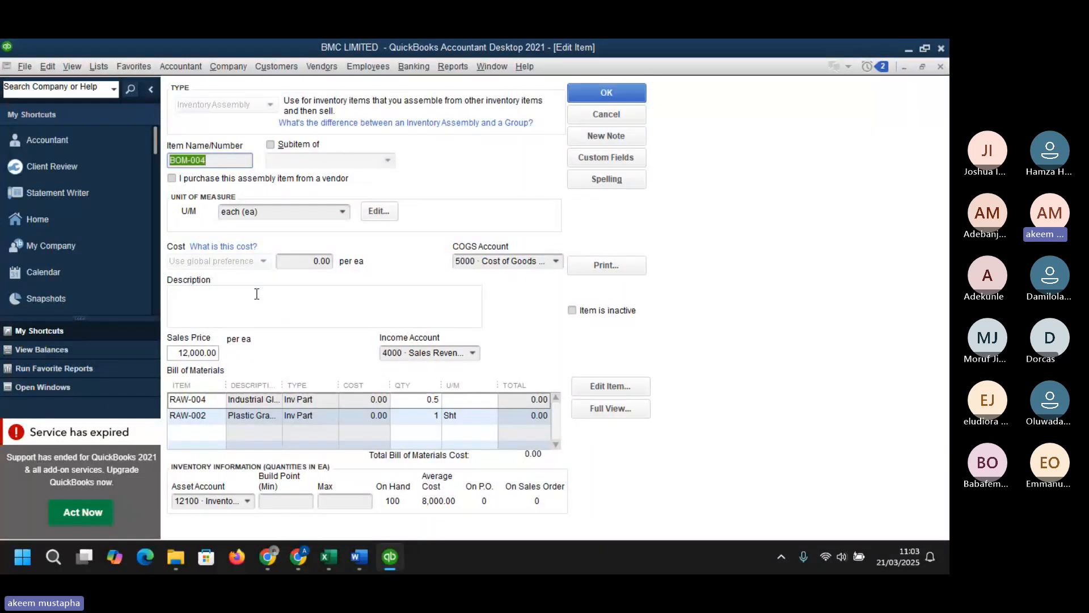
pyautogui.click(257, 295)
pyautogui.press('super+v')
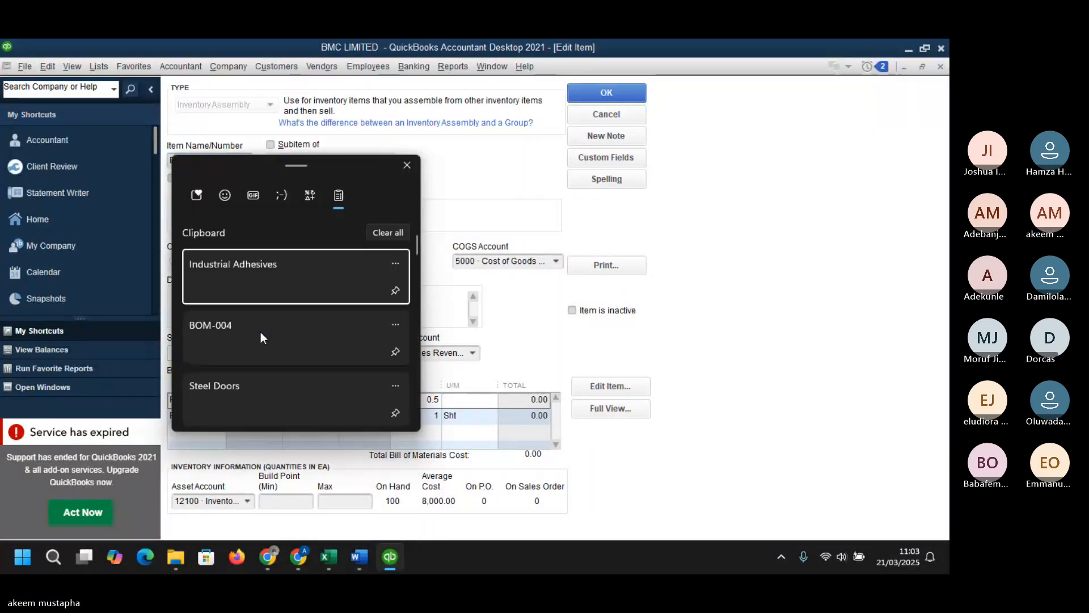
pyautogui.click(256, 274)
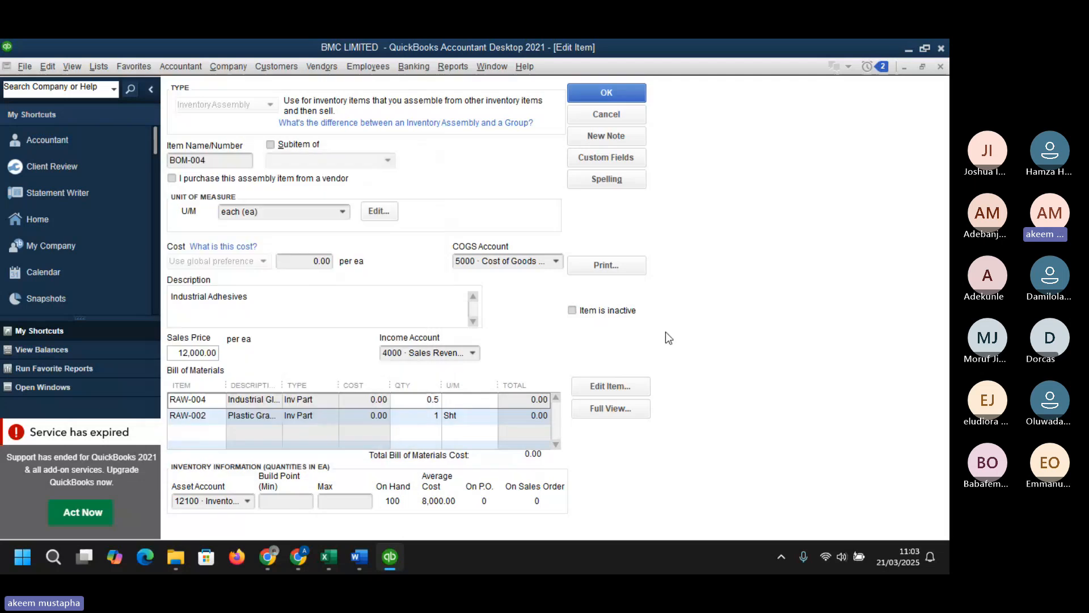
pyautogui.click(607, 92)
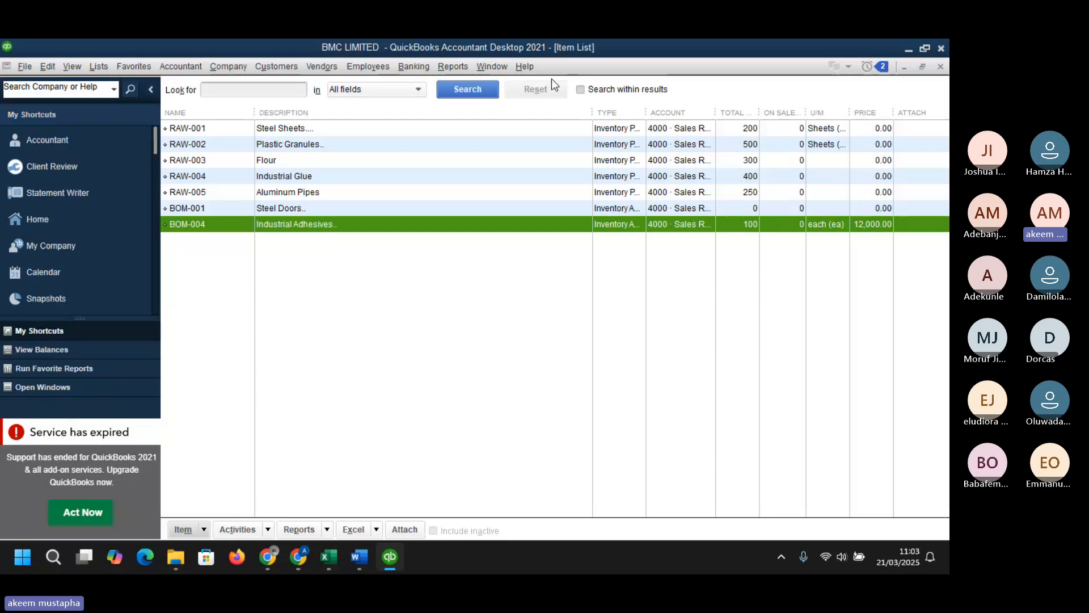
pyautogui.moveTo(591, 112); pyautogui.dragTo(381, 128)
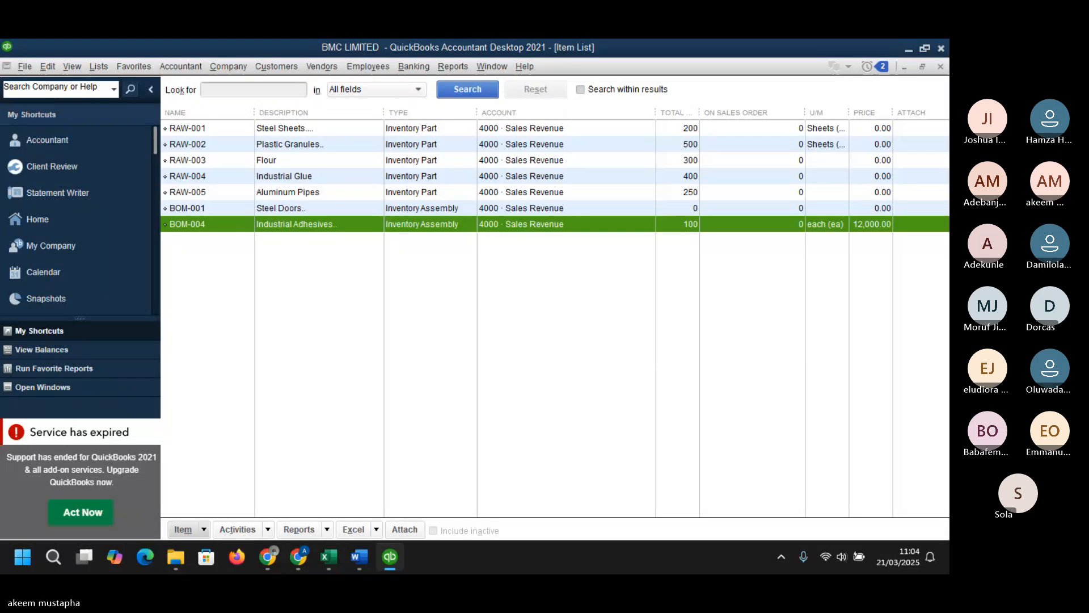
# - Review the Plastic Containers row on the Finished Goods sheet of the Excel dataset
pyautogui.hotkey('alt', 'Tab')
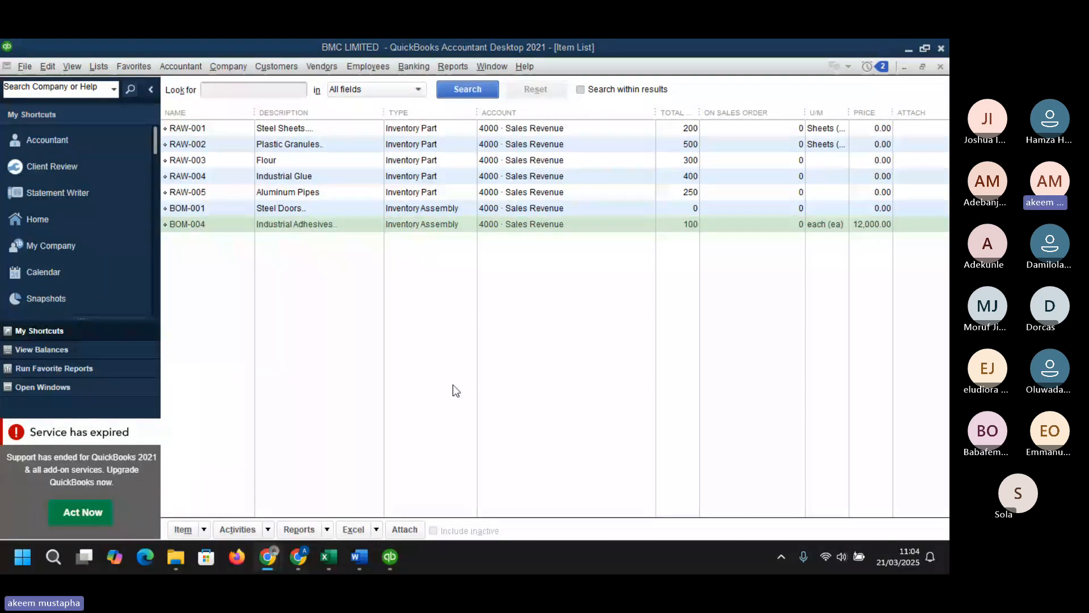
pyautogui.moveTo(311, 557)
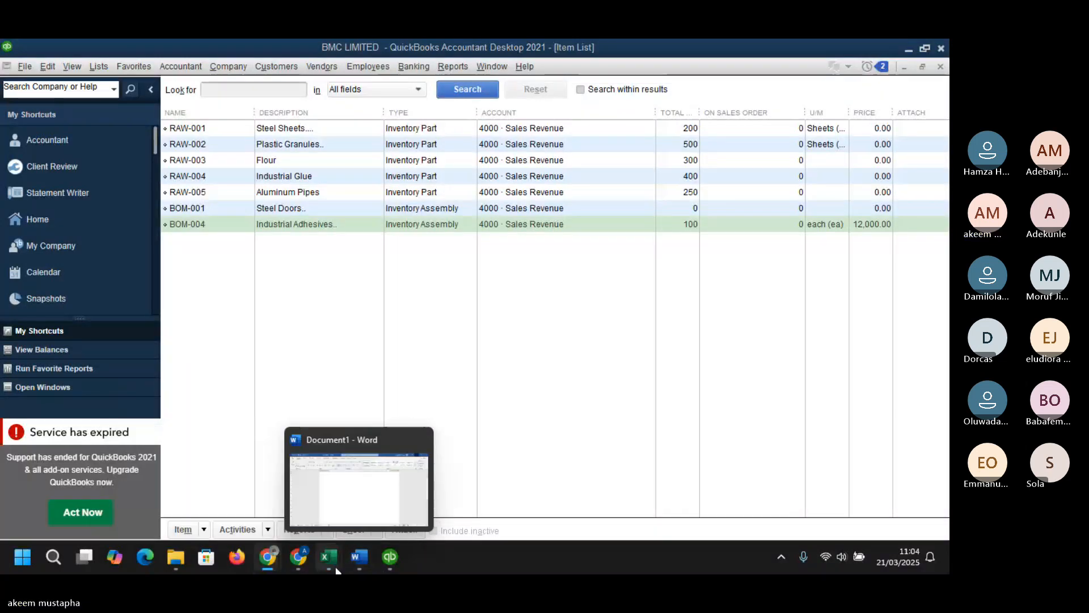
pyautogui.click(376, 502)
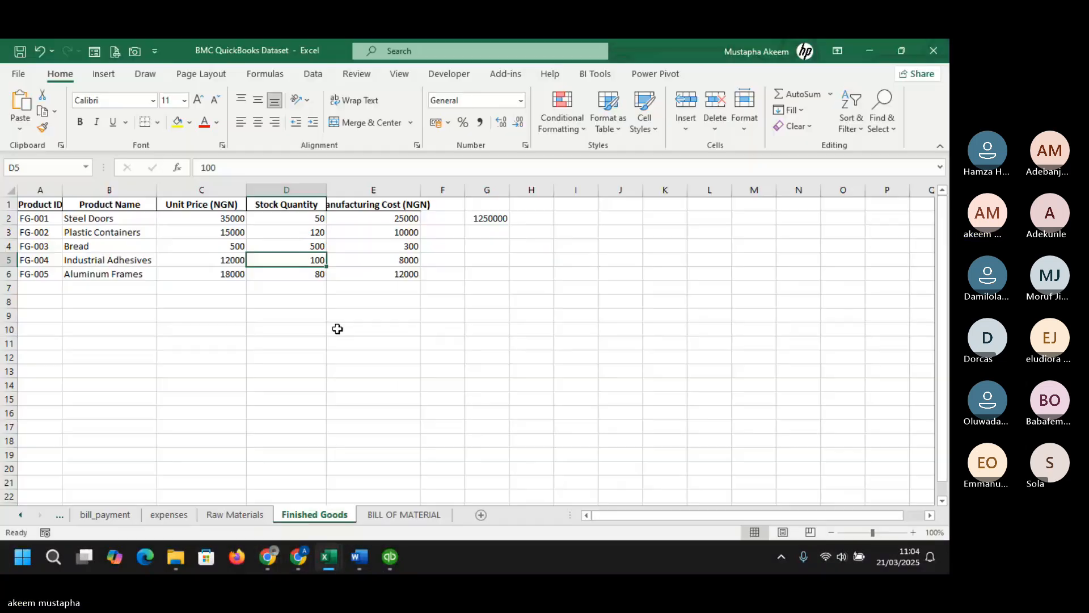
pyautogui.click(334, 328)
pyautogui.click(72, 232)
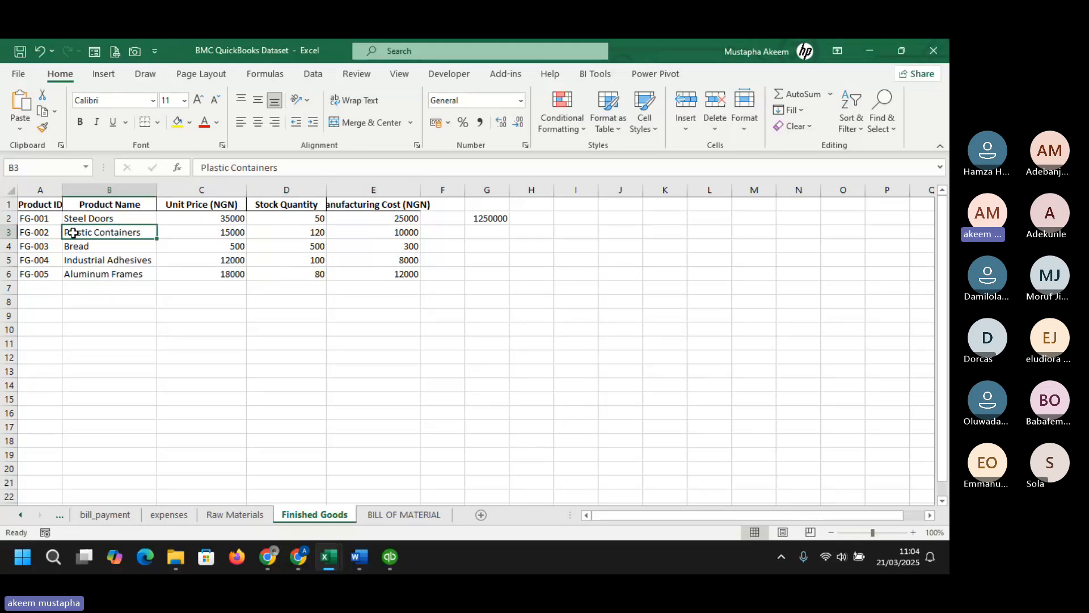
pyautogui.moveTo(389, 557)
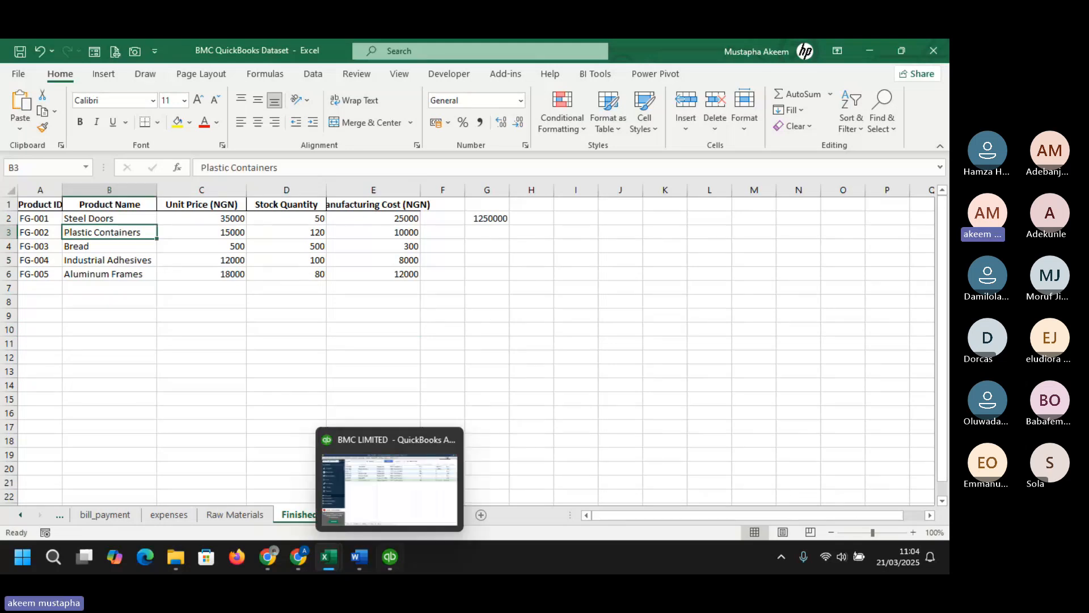
pyautogui.click(388, 506)
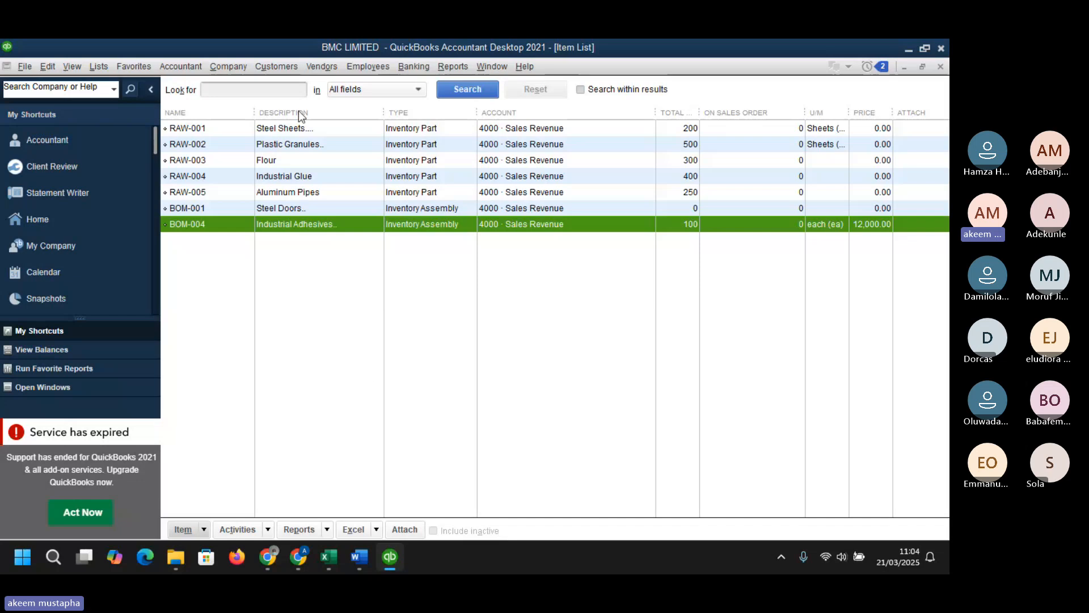
pyautogui.click(204, 529)
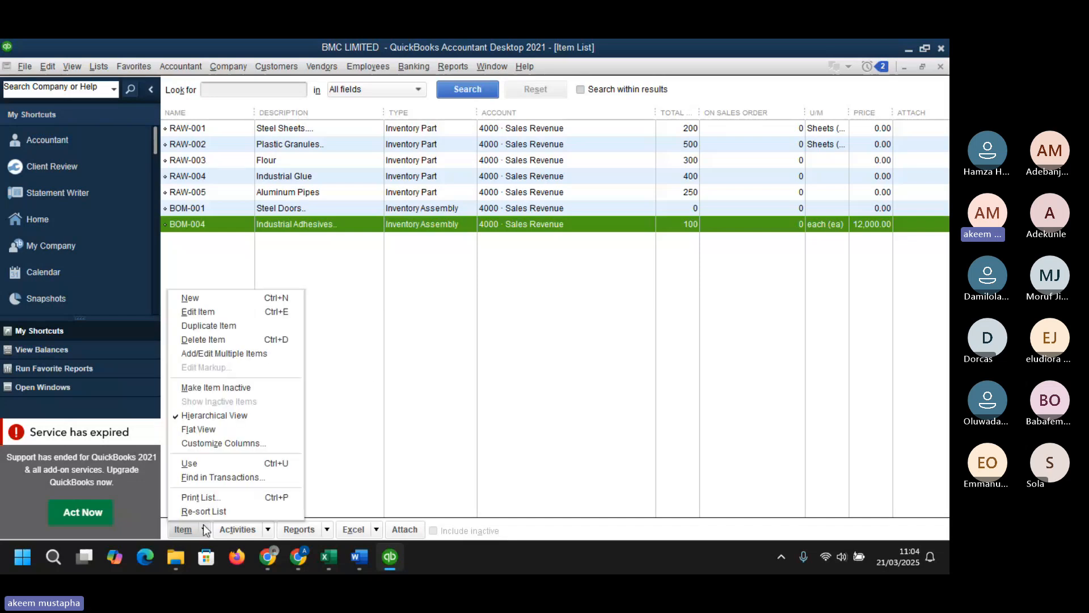
pyautogui.click(214, 331)
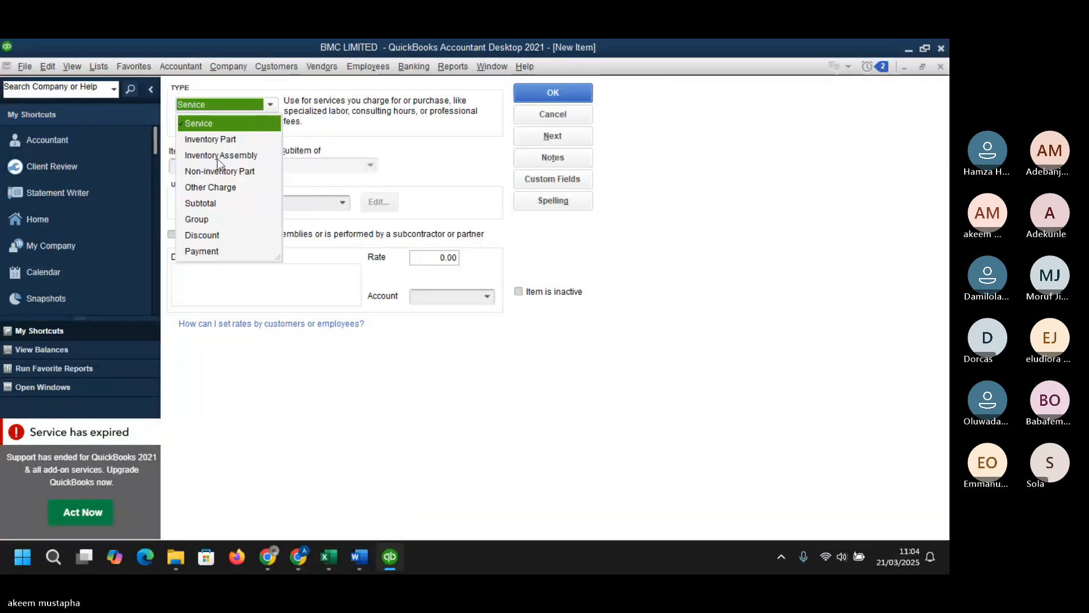
pyautogui.click(265, 369)
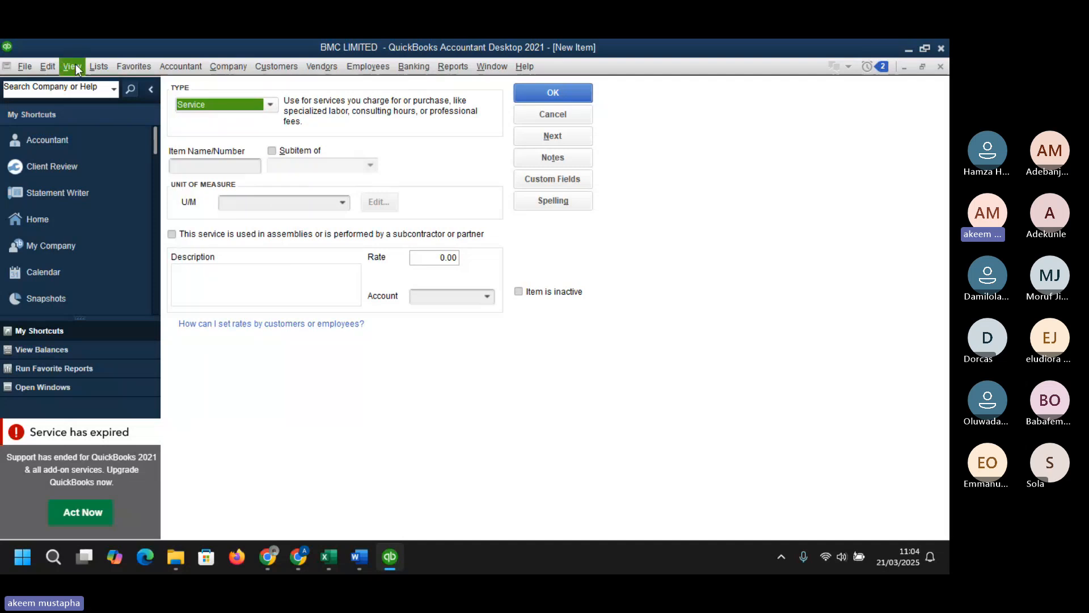
# - Open the company Sales Tax preferences and turn on charging sales tax
pyautogui.click(53, 66)
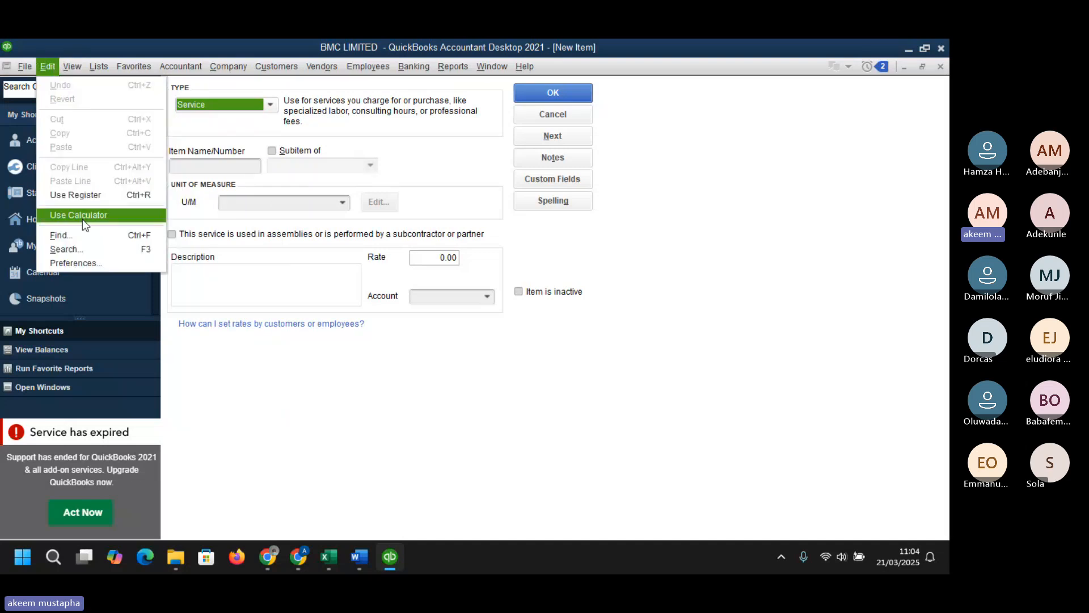
pyautogui.click(84, 262)
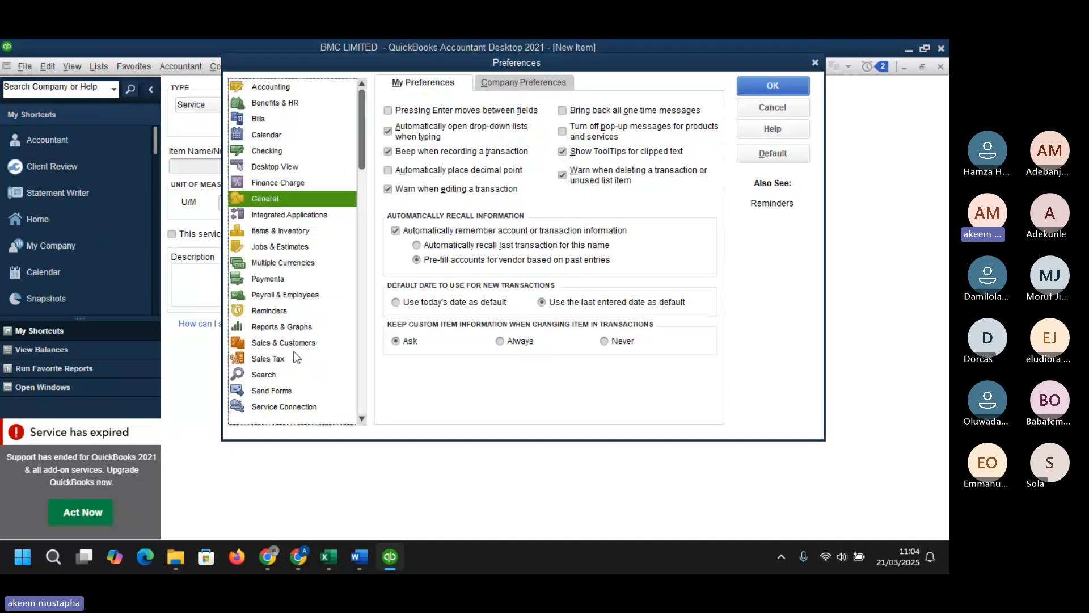
pyautogui.click(288, 359)
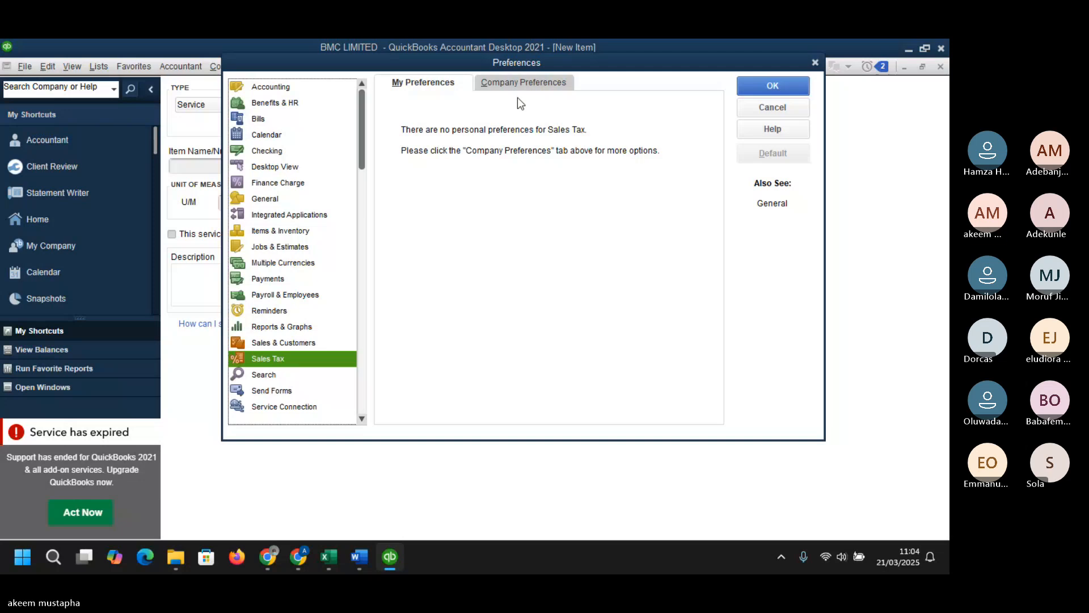
pyautogui.click(517, 80)
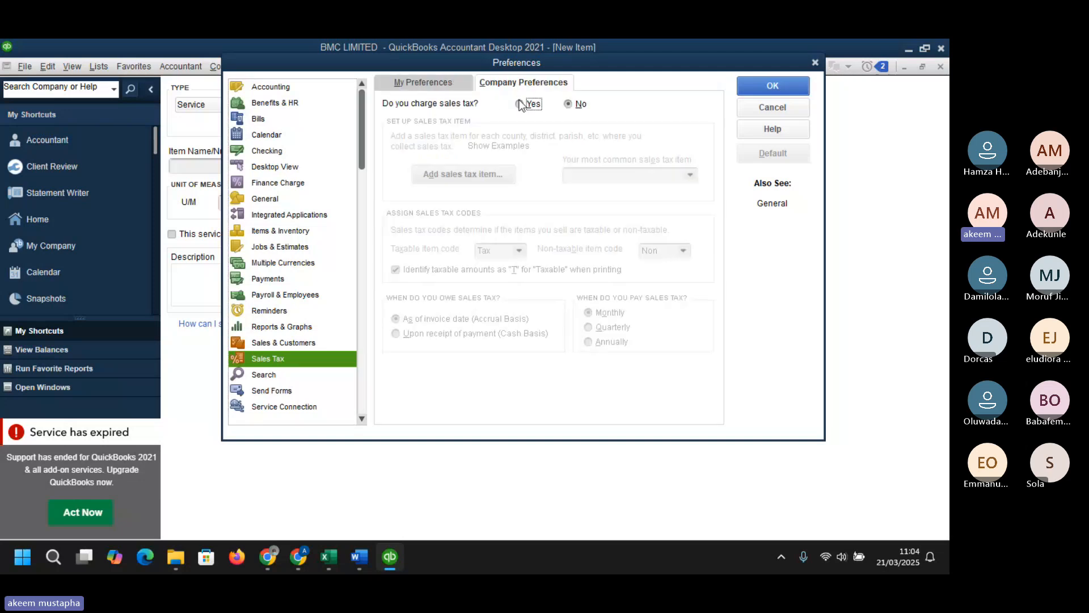
pyautogui.click(520, 103)
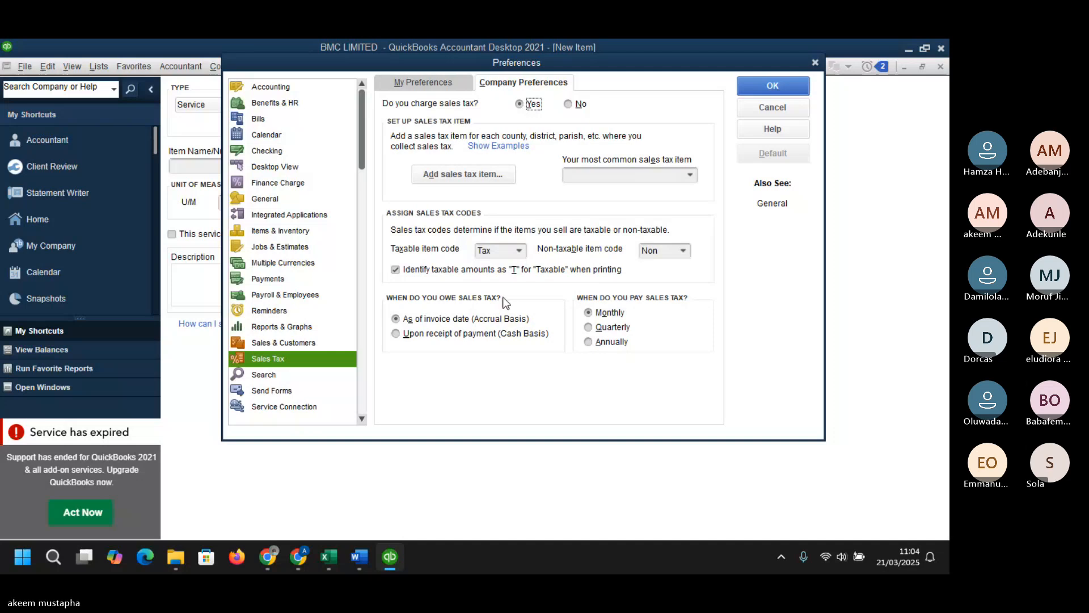
# - Add a new Sales Tax Item named VAT
pyautogui.click(482, 176)
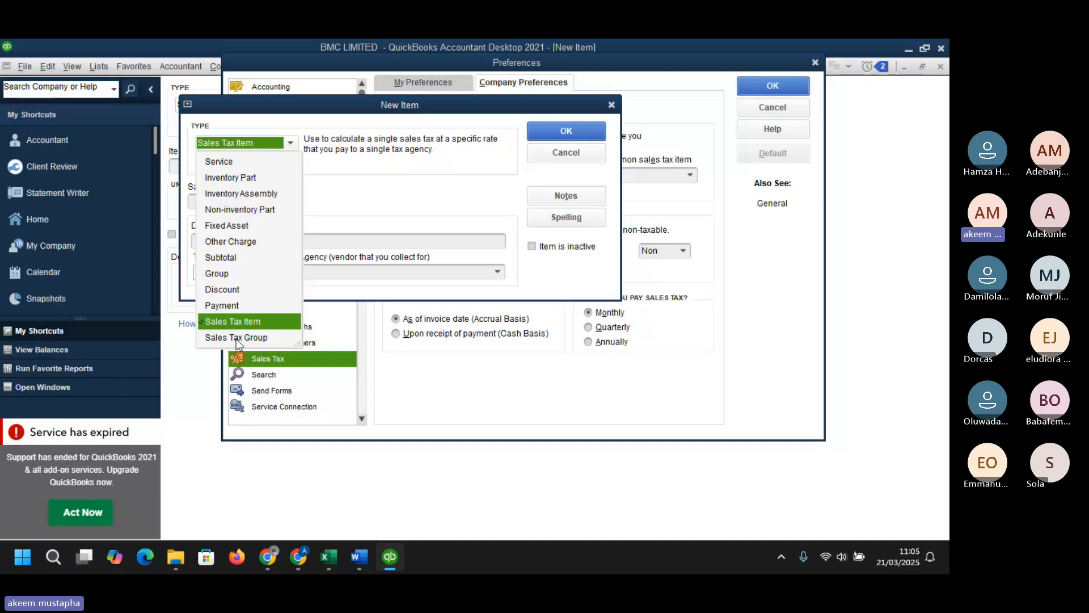
pyautogui.click(237, 324)
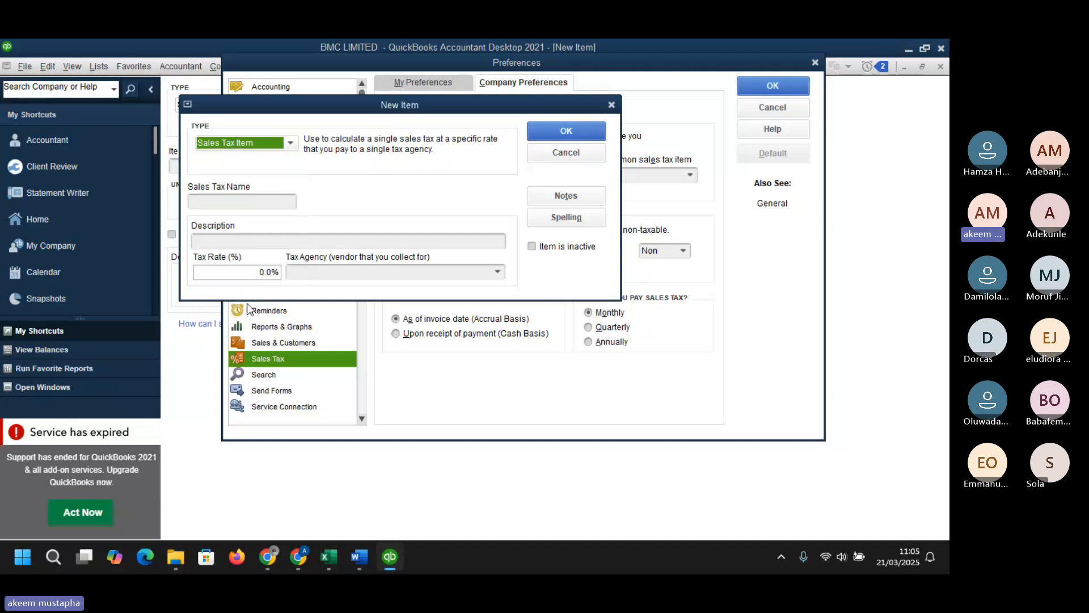
pyautogui.click(259, 203)
pyautogui.write('VA')
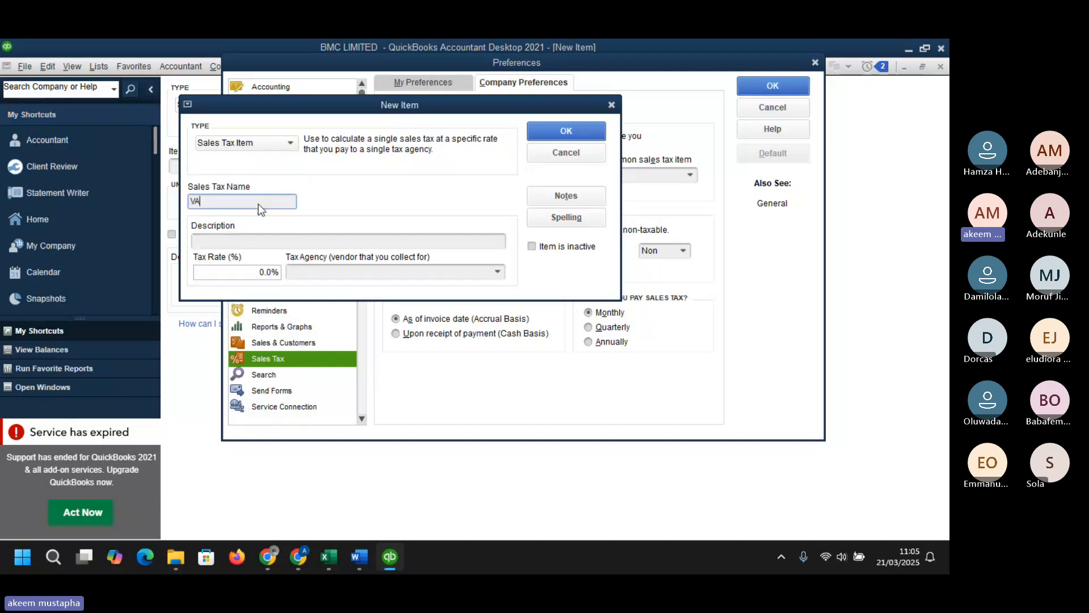
pyautogui.write('T')
# - Describe the VAT item as Value Added Tax and set its tax rate to 7.5%
pyautogui.click(266, 241)
pyautogui.write('Sales Tax')
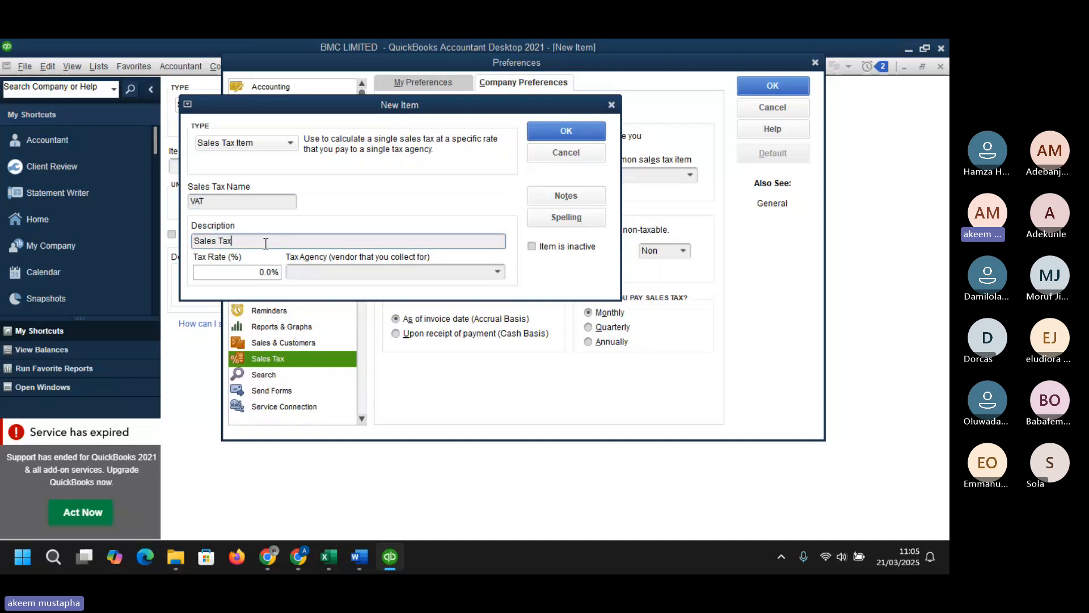
pyautogui.press('BackSpace')
pyautogui.press('BackSpace')
pyautogui.press('BackSpace')
pyautogui.press('BackSpace')
pyautogui.press('BackSpace')
pyautogui.press('BackSpace')
pyautogui.press('BackSpace')
pyautogui.press('BackSpace')
pyautogui.press('BackSpace')
pyautogui.write('Va')
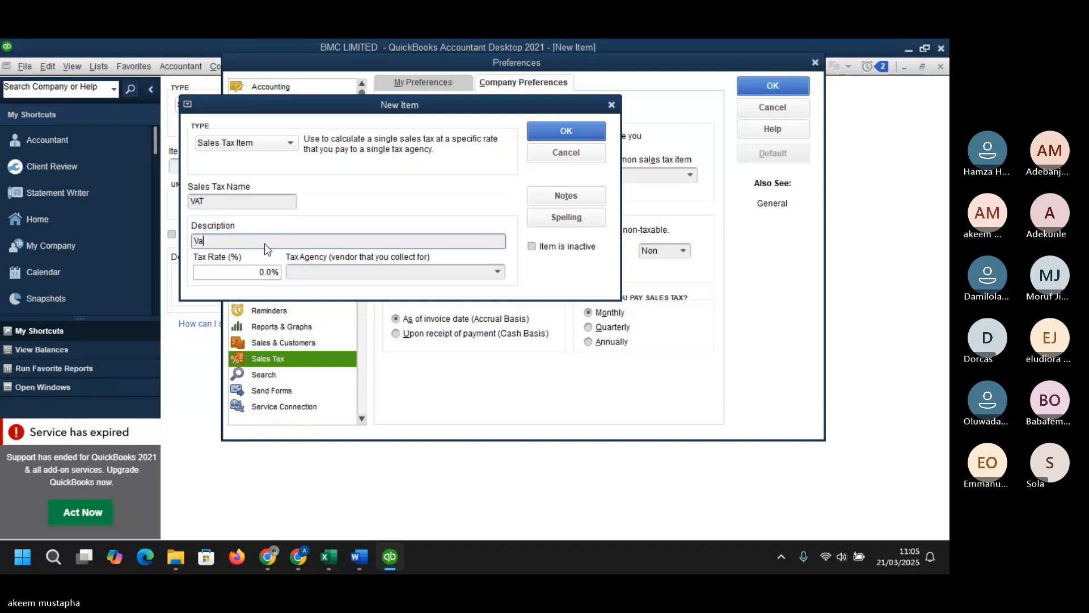
pyautogui.write('lue Added Tax')
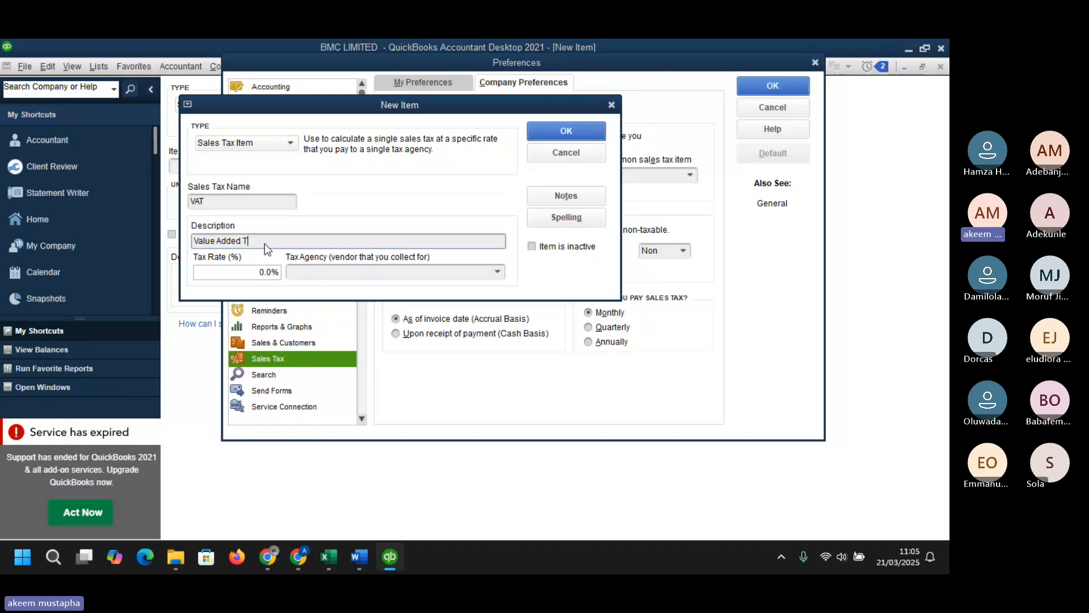
pyautogui.click(271, 272)
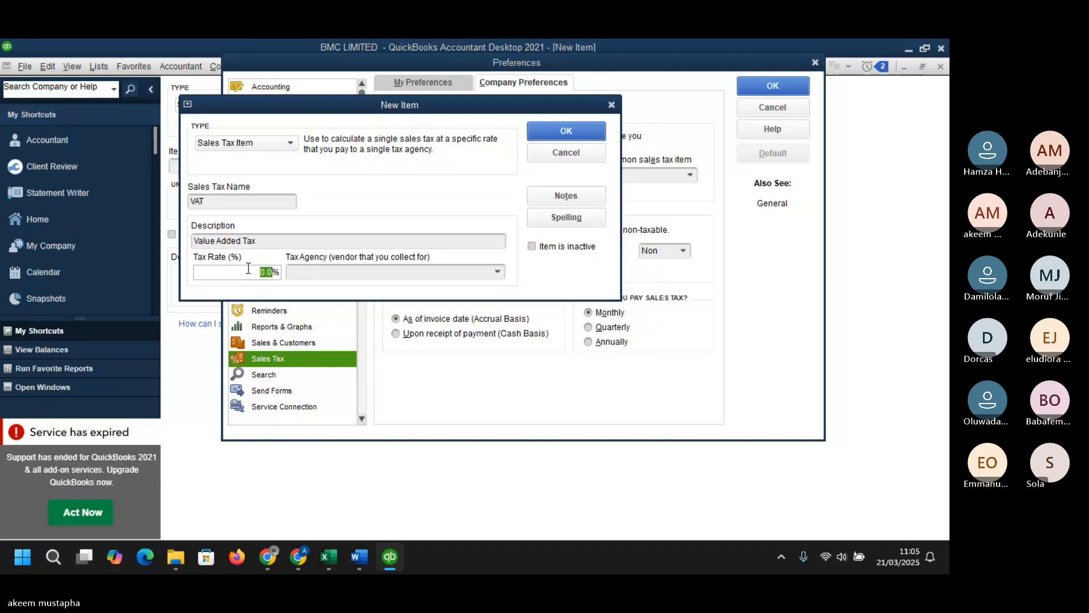
pyautogui.write('7.5')
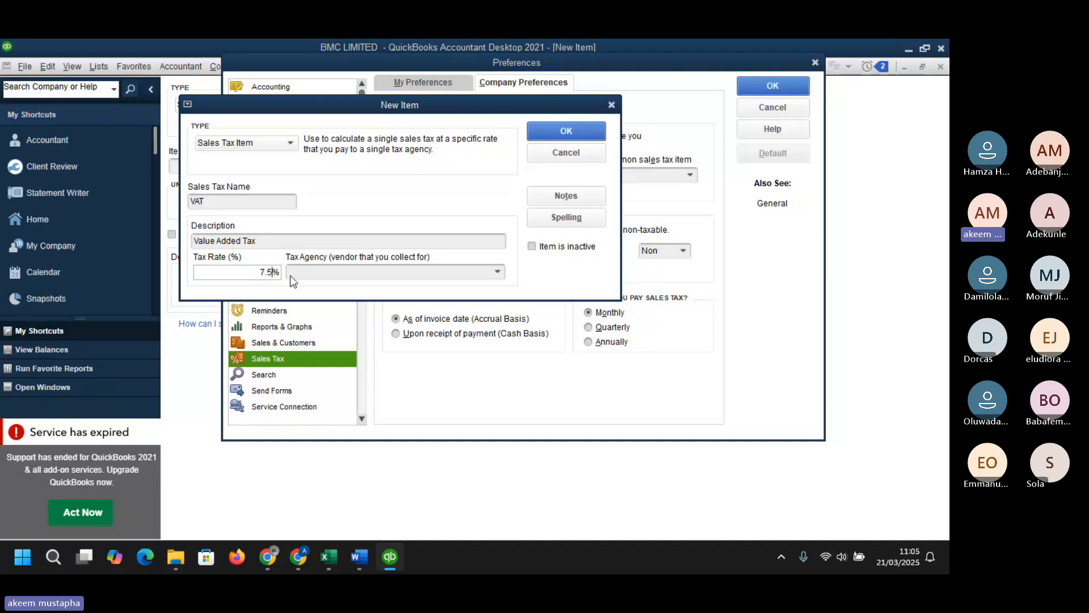
# - Create a new vendor named FIRS as the VAT item's tax agency
pyautogui.click(326, 274)
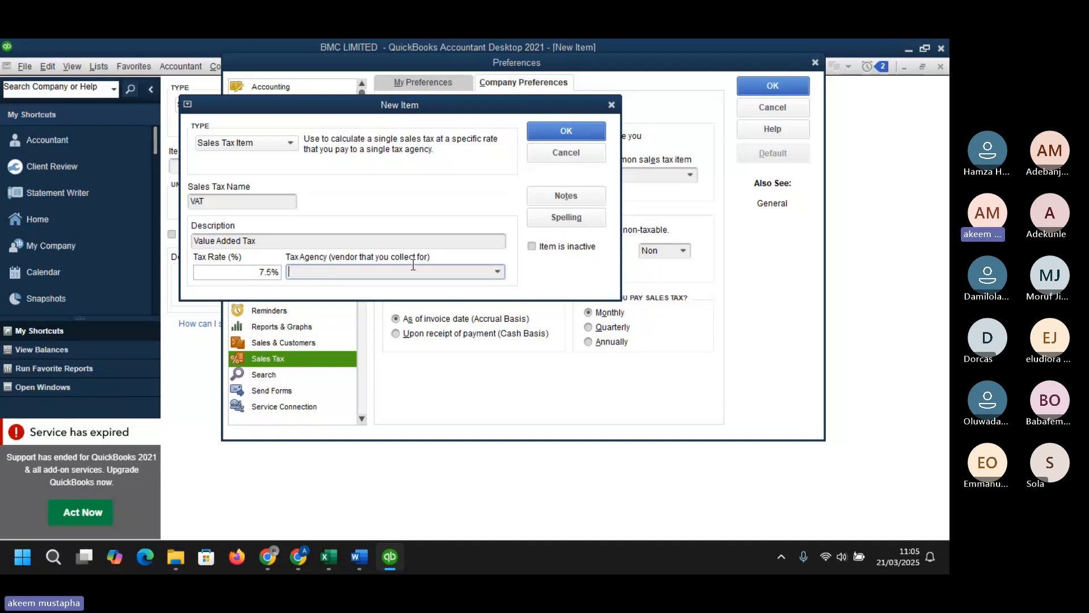
pyautogui.click(495, 272)
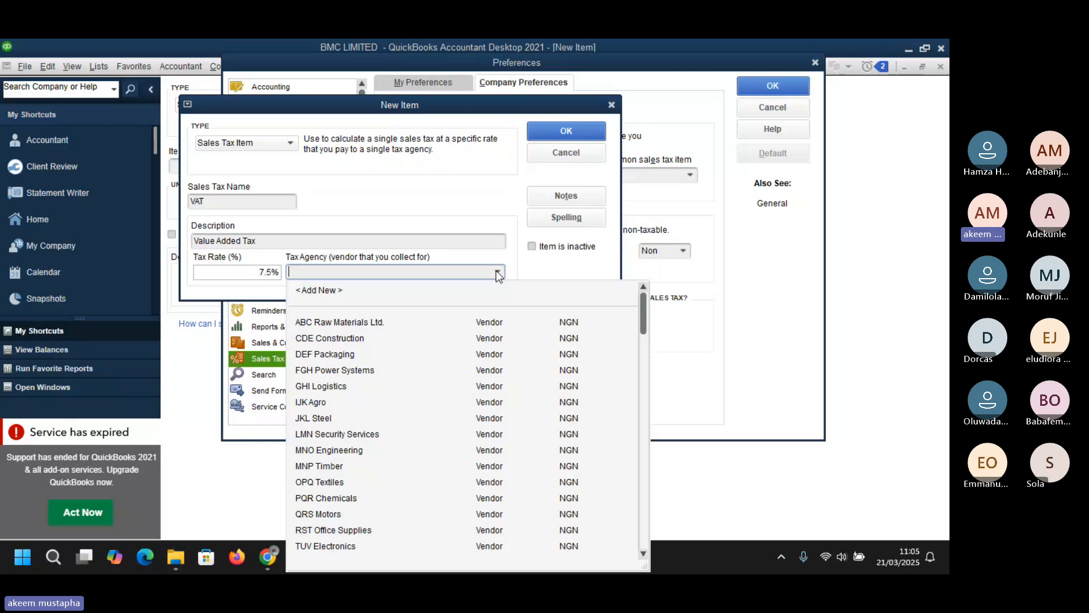
pyautogui.click(326, 290)
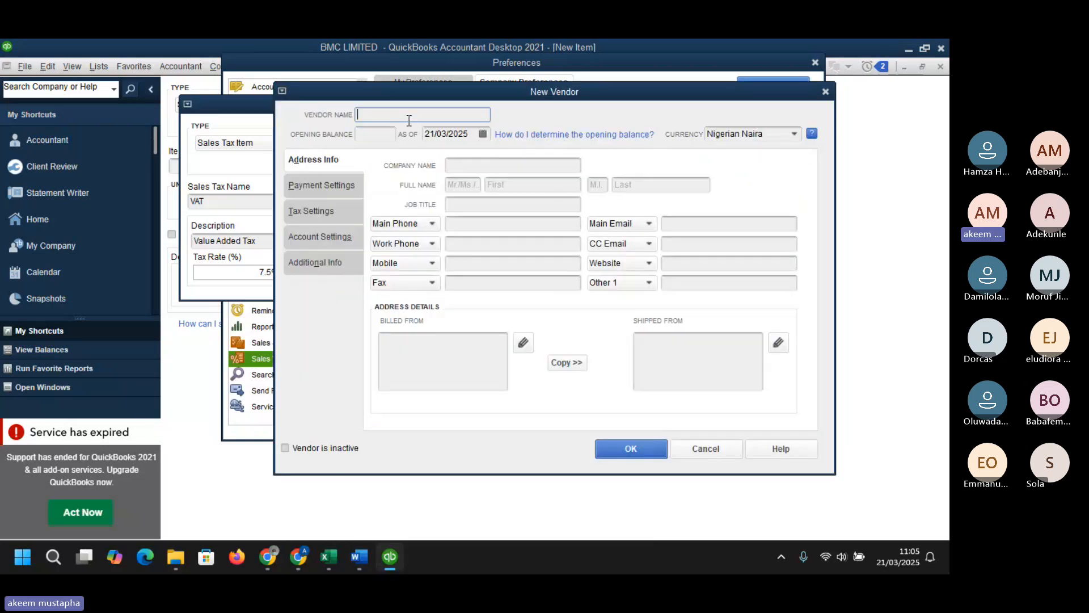
pyautogui.write('firs')
pyautogui.moveTo(401, 113); pyautogui.dragTo(275, 115)
pyautogui.write('FiRS')
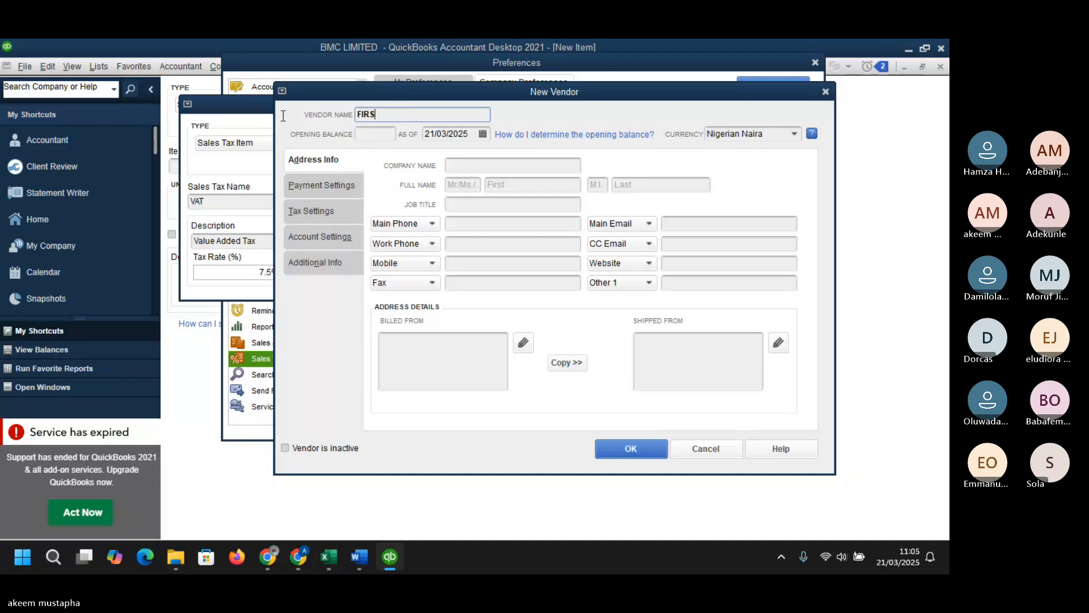
pyautogui.click(481, 166)
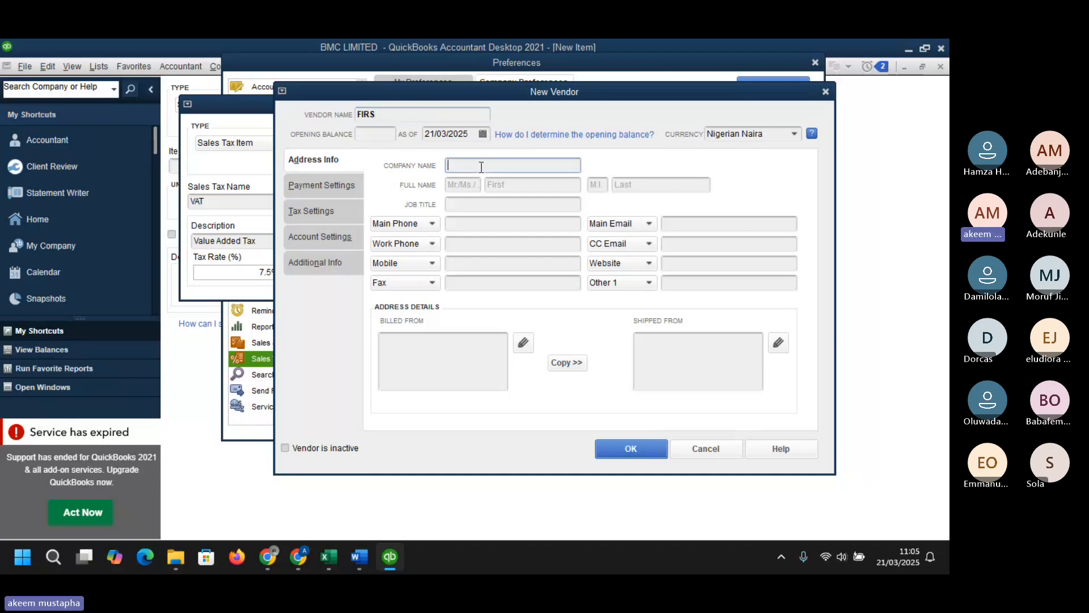
pyautogui.click(631, 447)
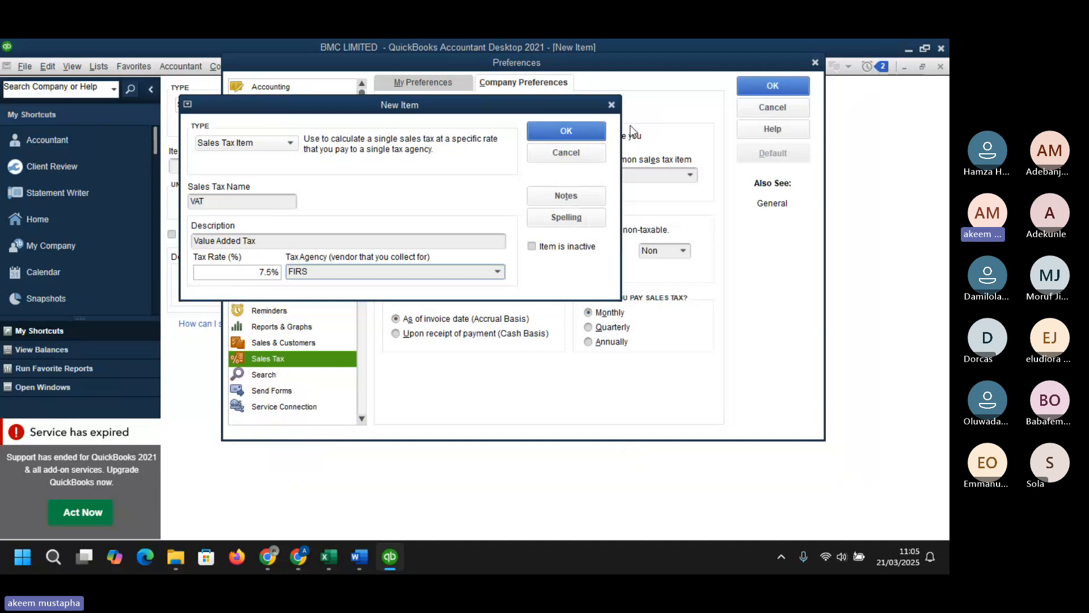
# - Save the VAT item and sales tax preferences, making existing customers and items taxable
pyautogui.click(587, 126)
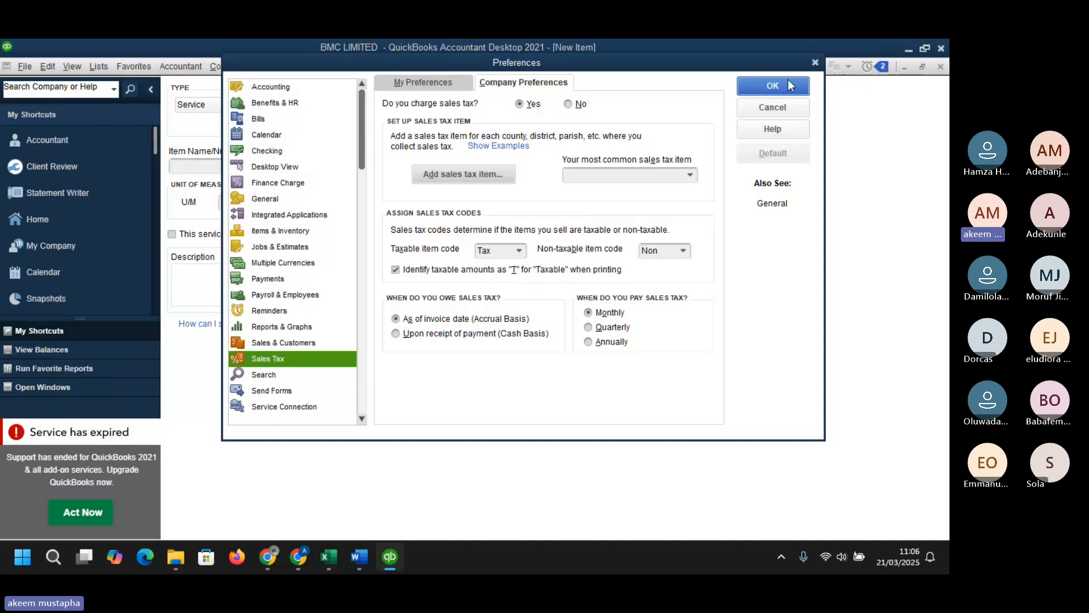
pyautogui.click(788, 87)
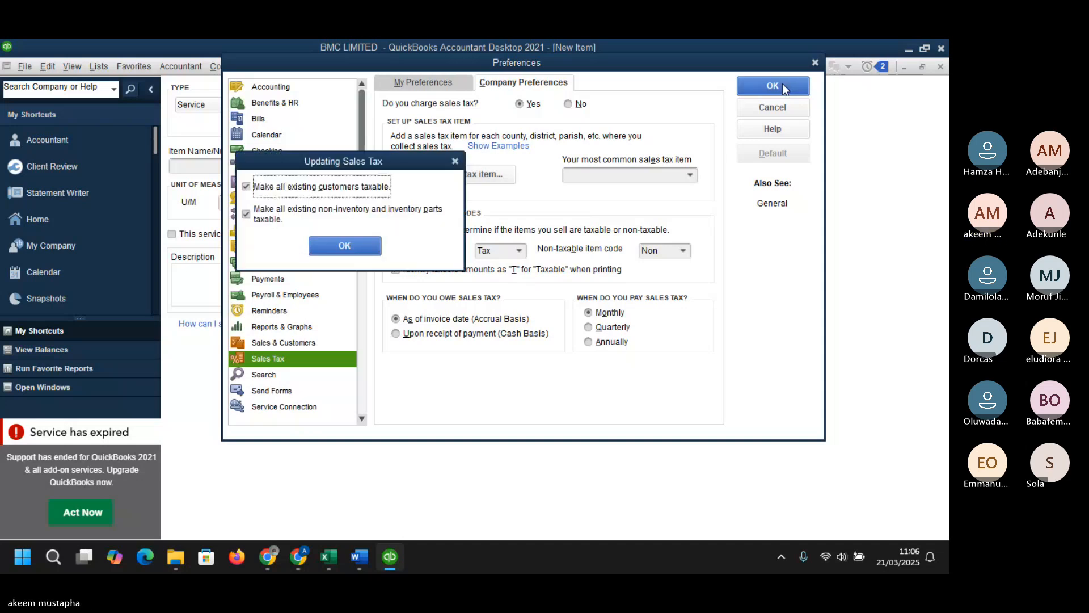
pyautogui.click(347, 247)
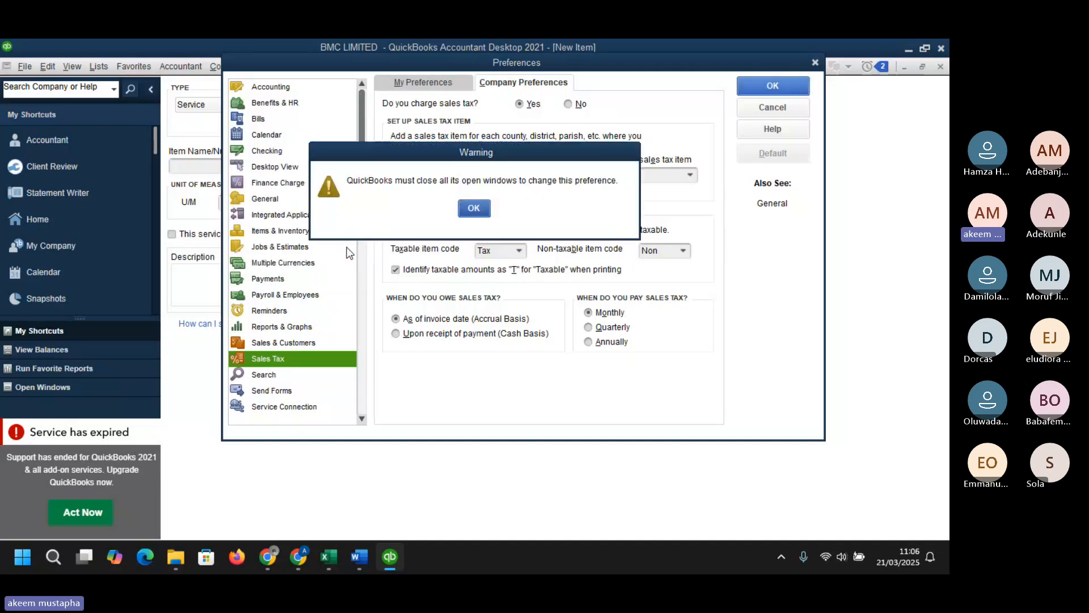
pyautogui.click(479, 209)
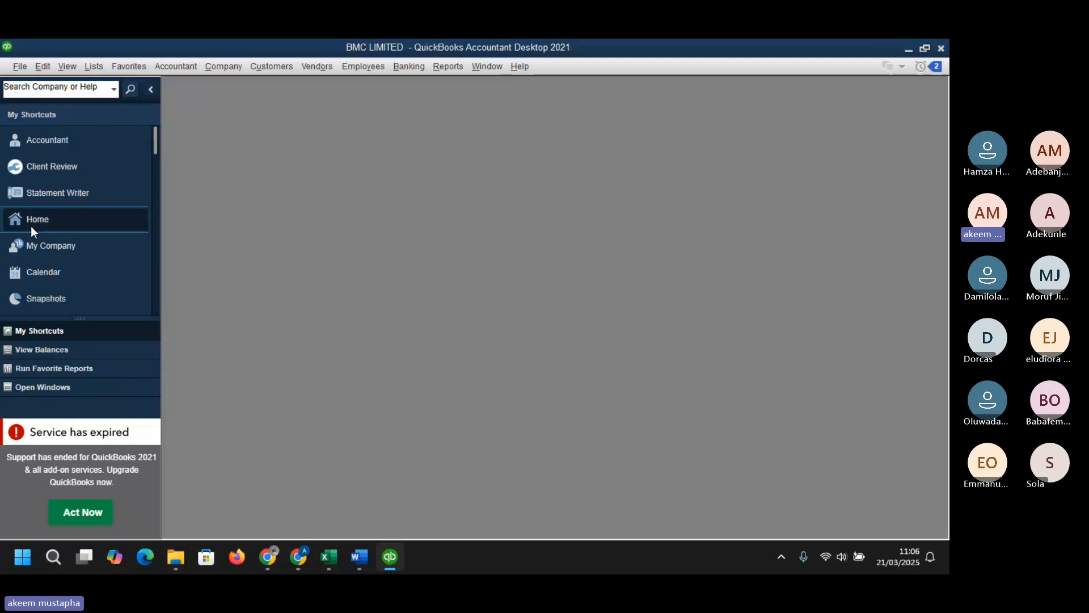
# - Open the Home page and switch to the BMC QuickBooks Dataset workbook in Excel
pyautogui.click(61, 222)
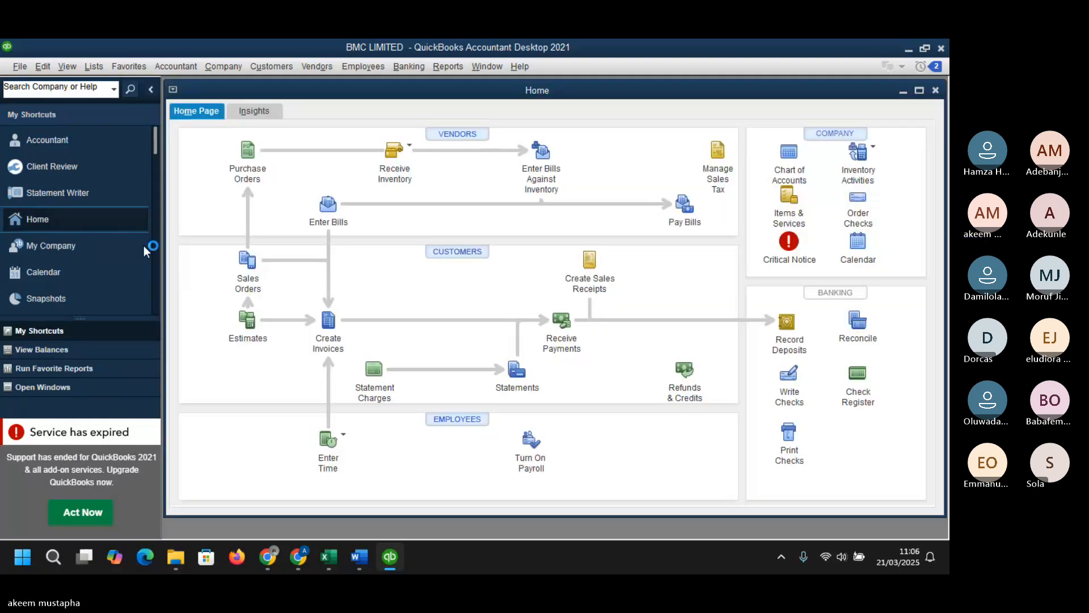
pyautogui.moveTo(328, 556)
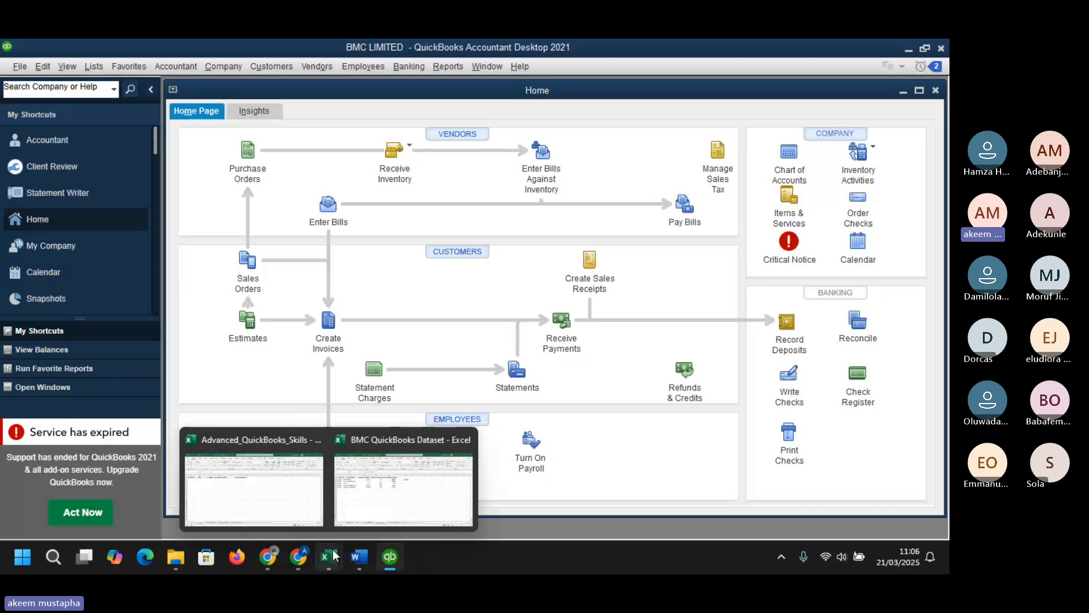
pyautogui.click(390, 505)
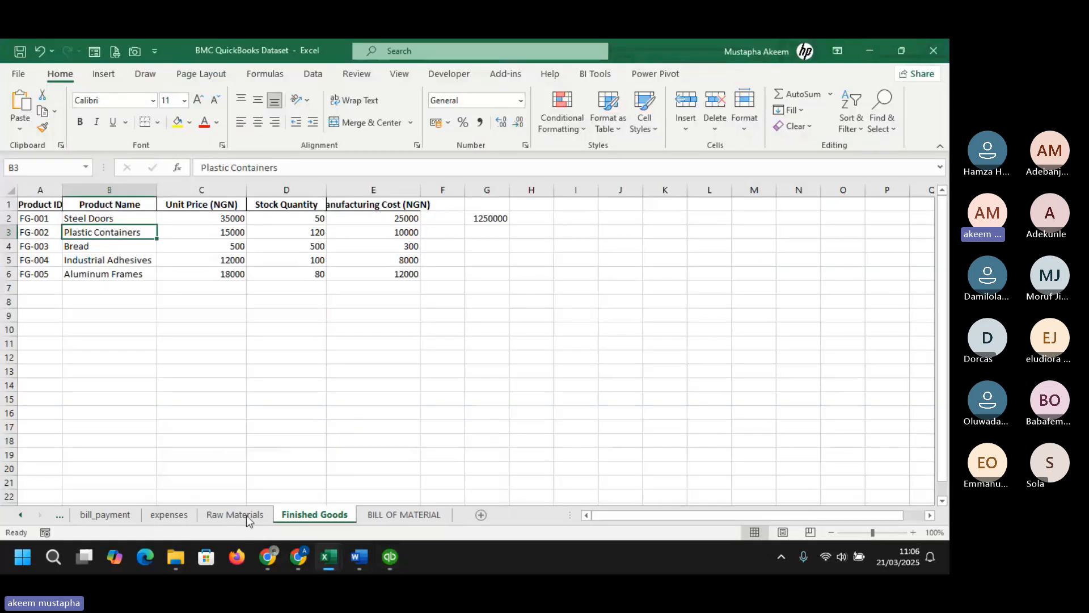
# - Review the Vendors and Invoices_receipt sheets of the dataset, then return to QuickBooks
pyautogui.click(64, 517)
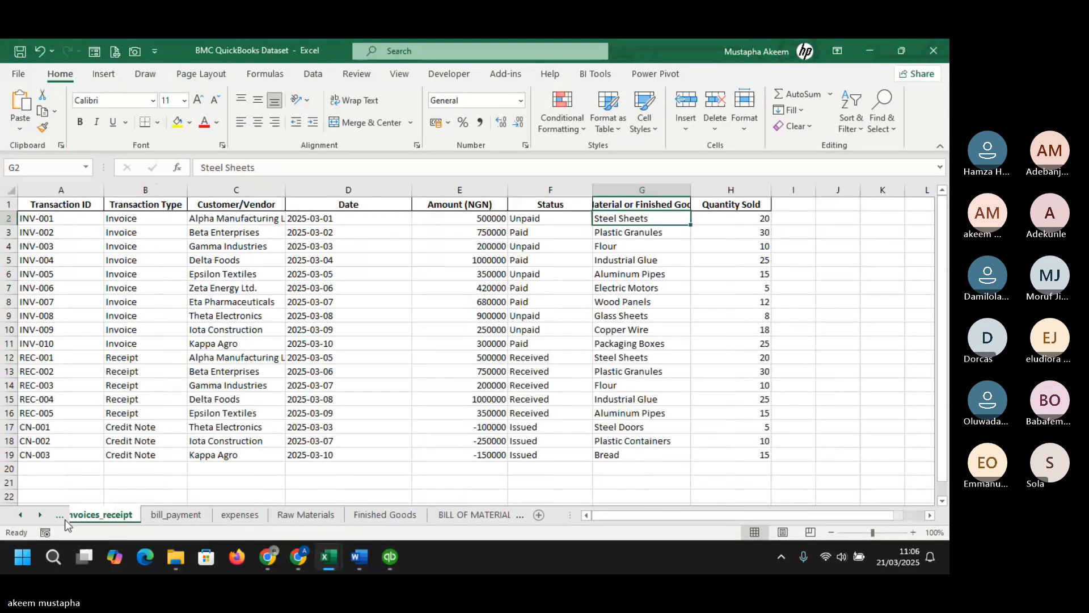
pyautogui.click(65, 517)
pyautogui.click(99, 516)
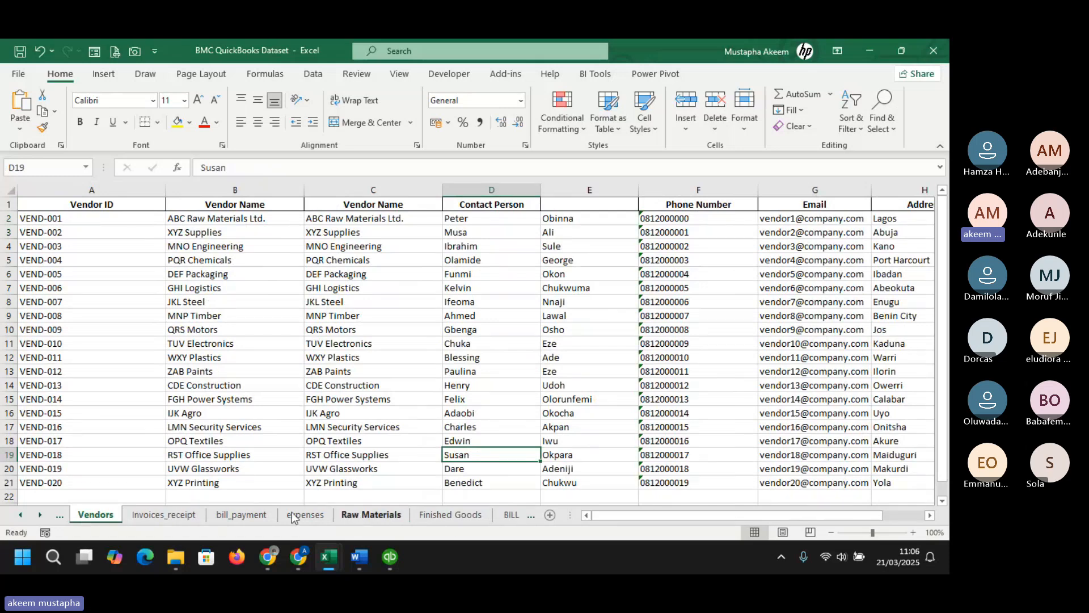
pyautogui.click(177, 515)
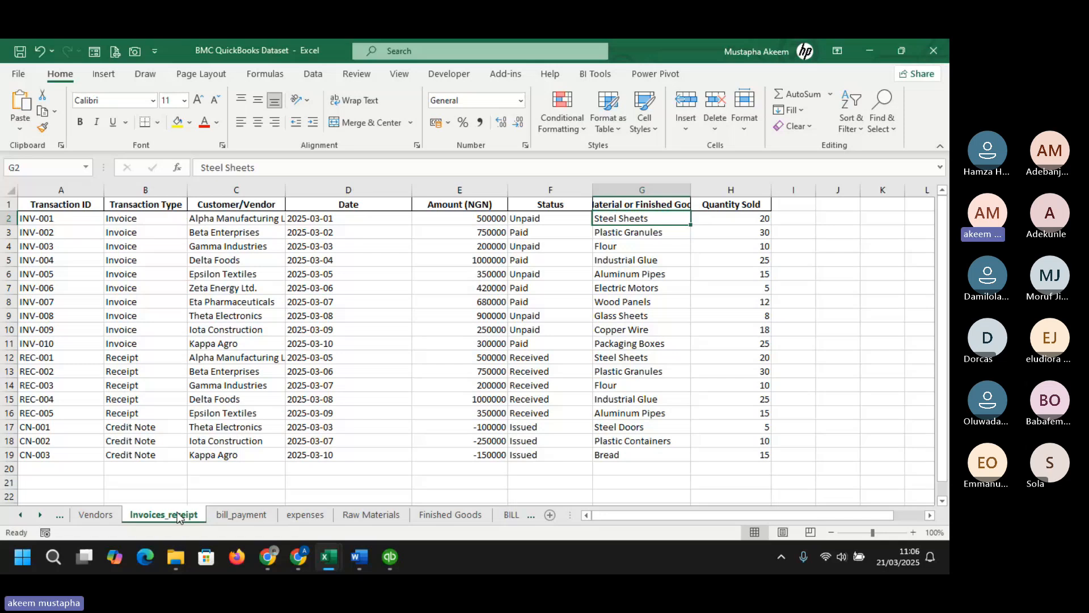
pyautogui.click(219, 218)
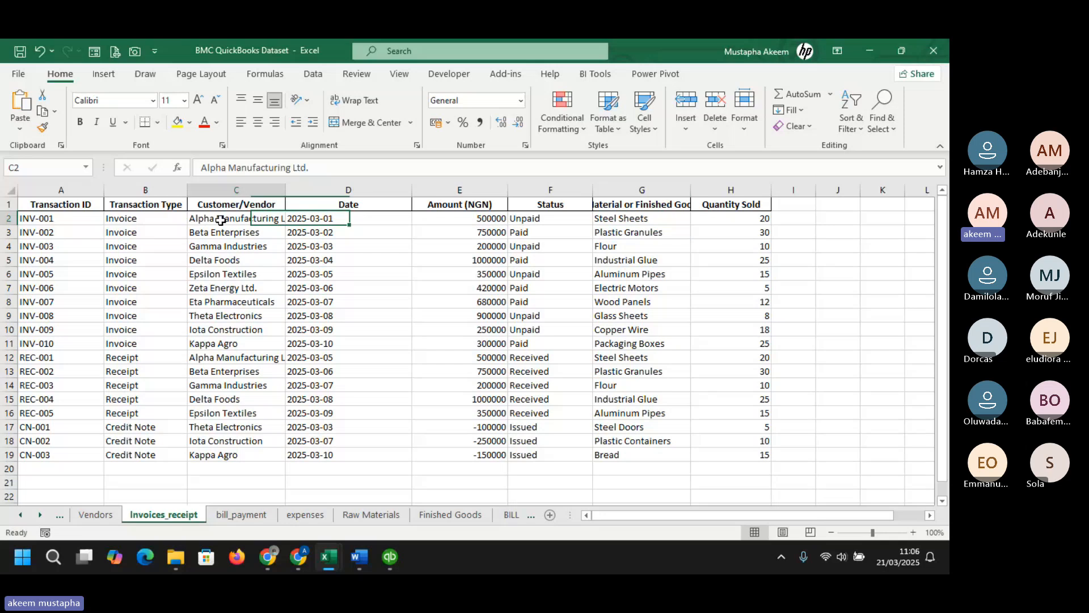
pyautogui.moveTo(384, 547)
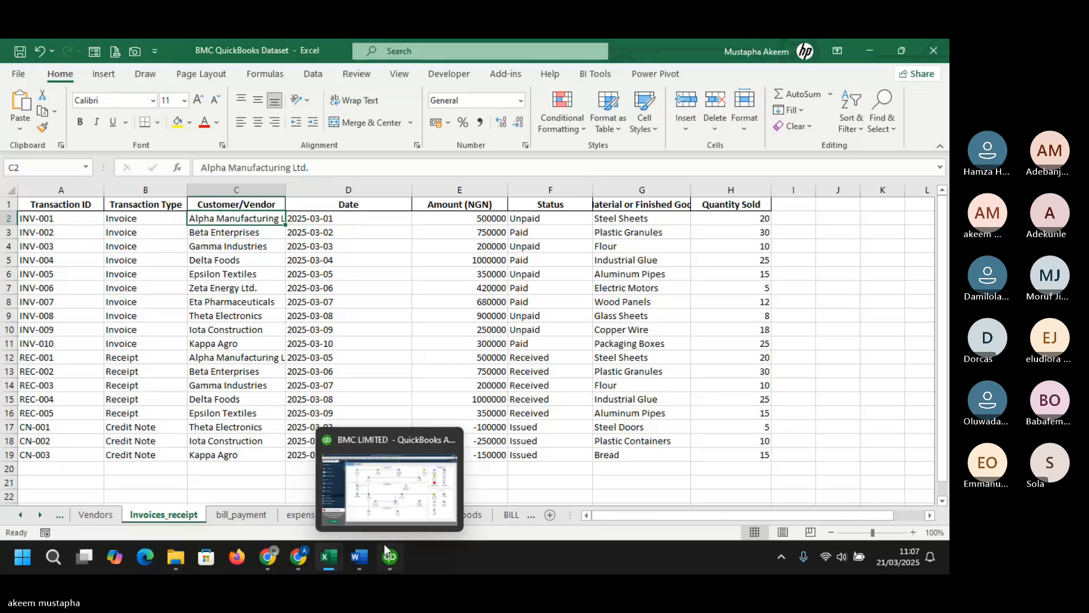
pyautogui.click(393, 542)
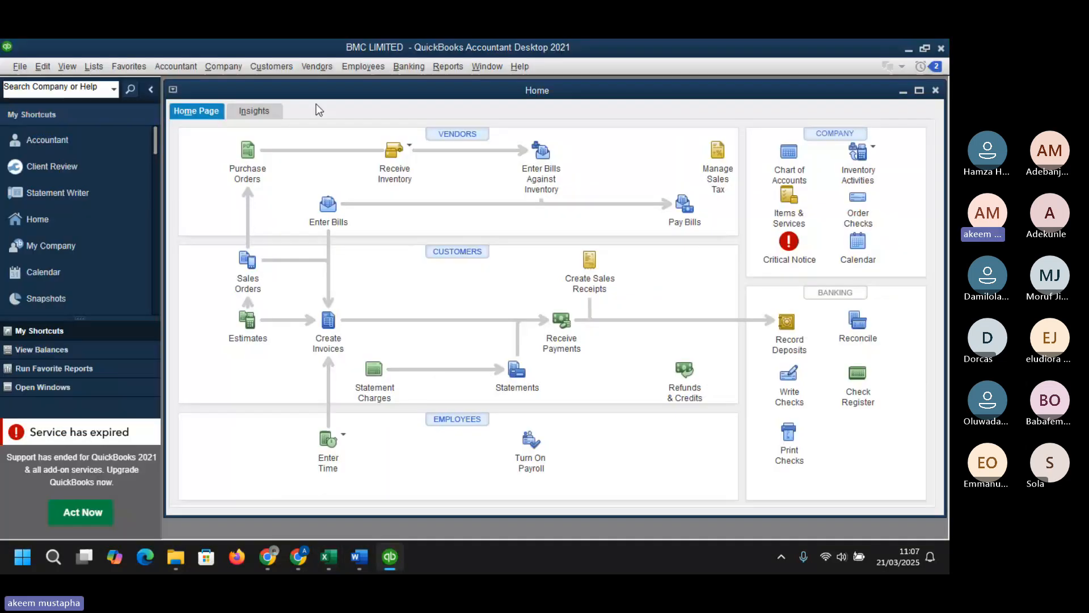
# - Open the Customer Center, widen the customer name column and dismiss the payments promotion
pyautogui.click(271, 66)
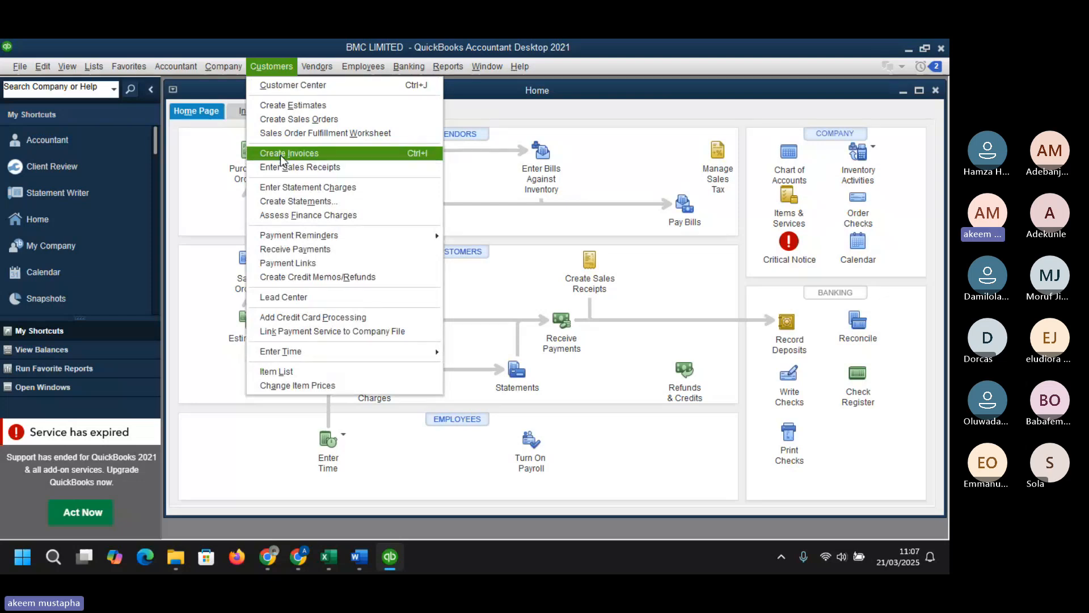
pyautogui.click(291, 85)
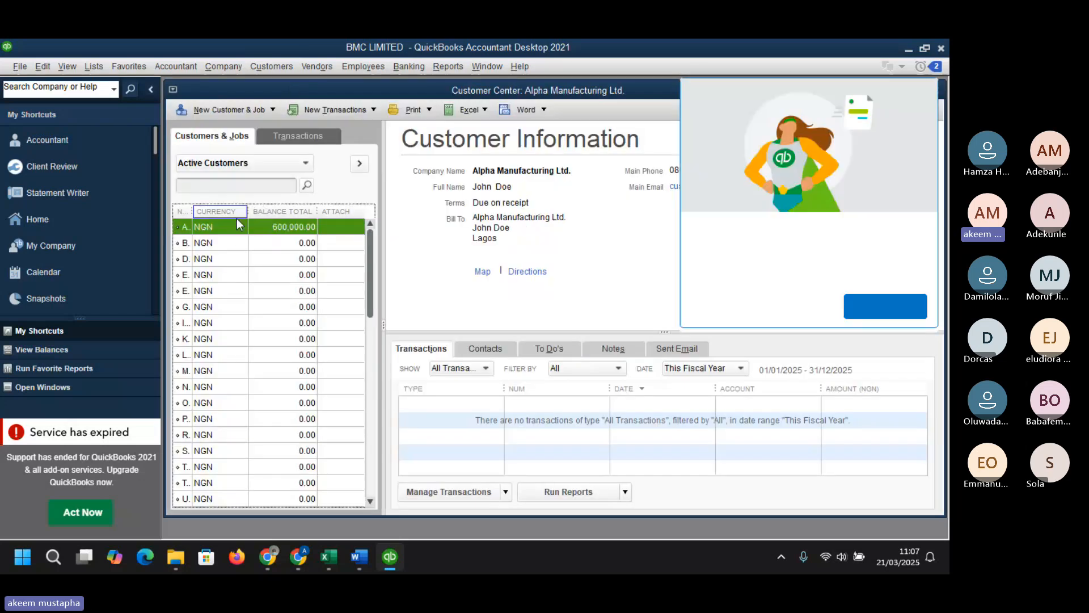
pyautogui.moveTo(192, 212); pyautogui.dragTo(310, 213)
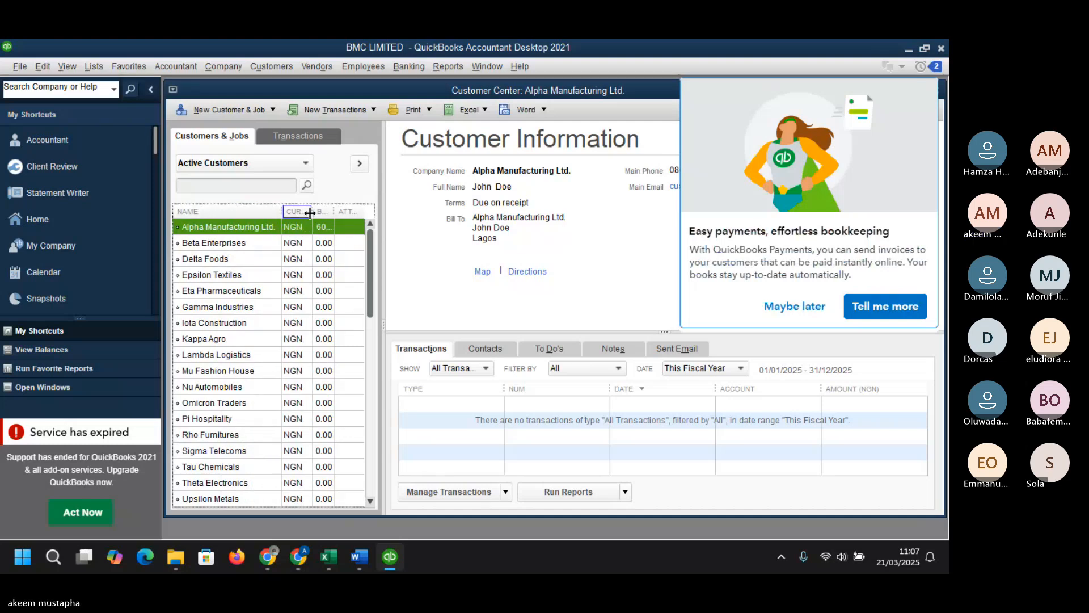
pyautogui.click(802, 307)
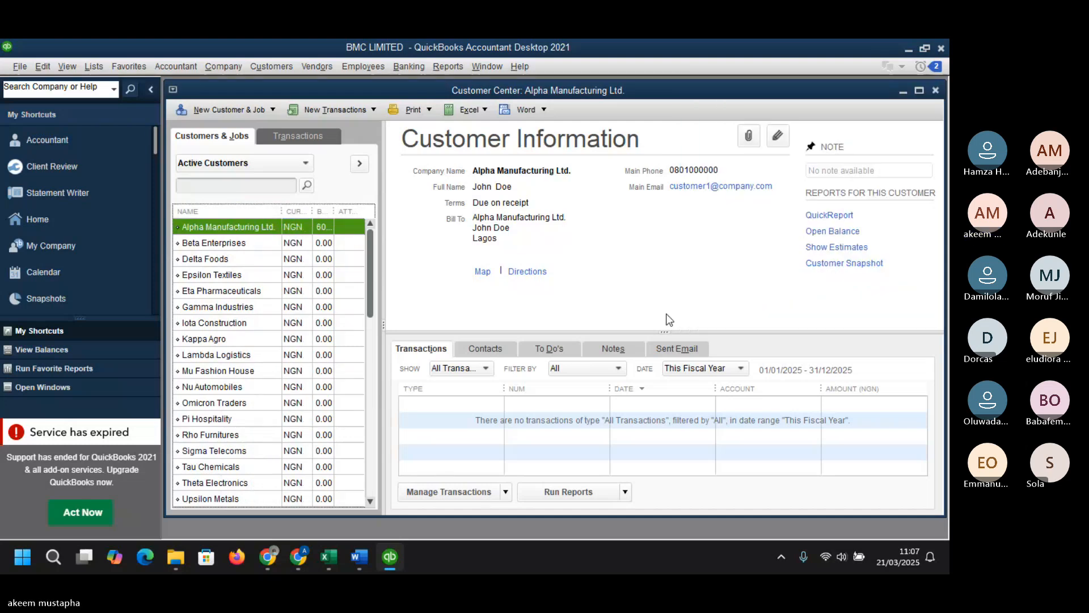
# - Start a new invoice for Alpha Manufacturing Ltd. from its customer entry and maximize the invoice window
pyautogui.rightClick(234, 227)
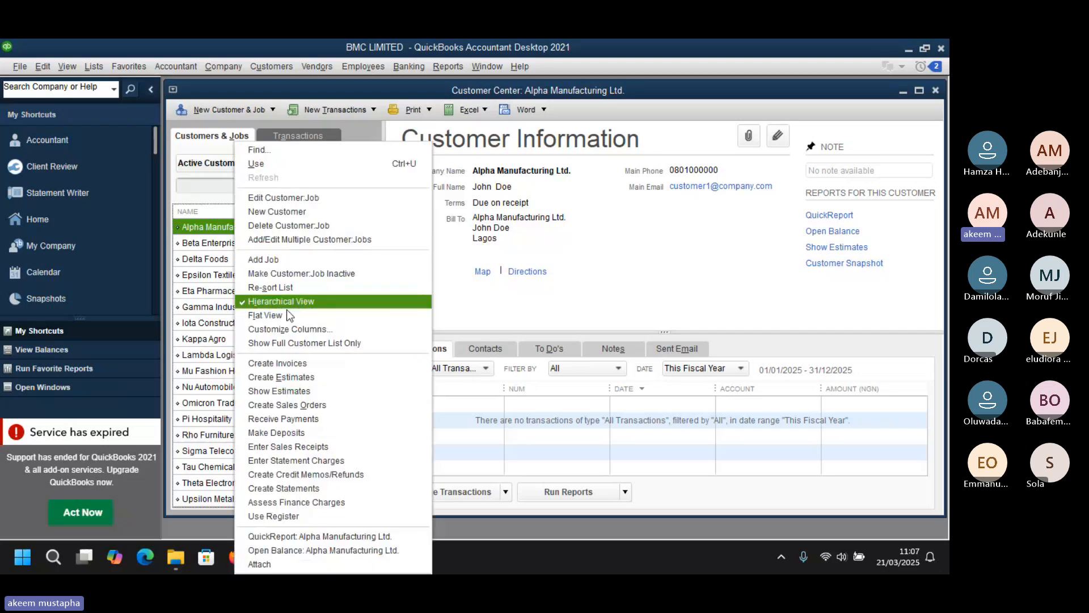
pyautogui.click(289, 366)
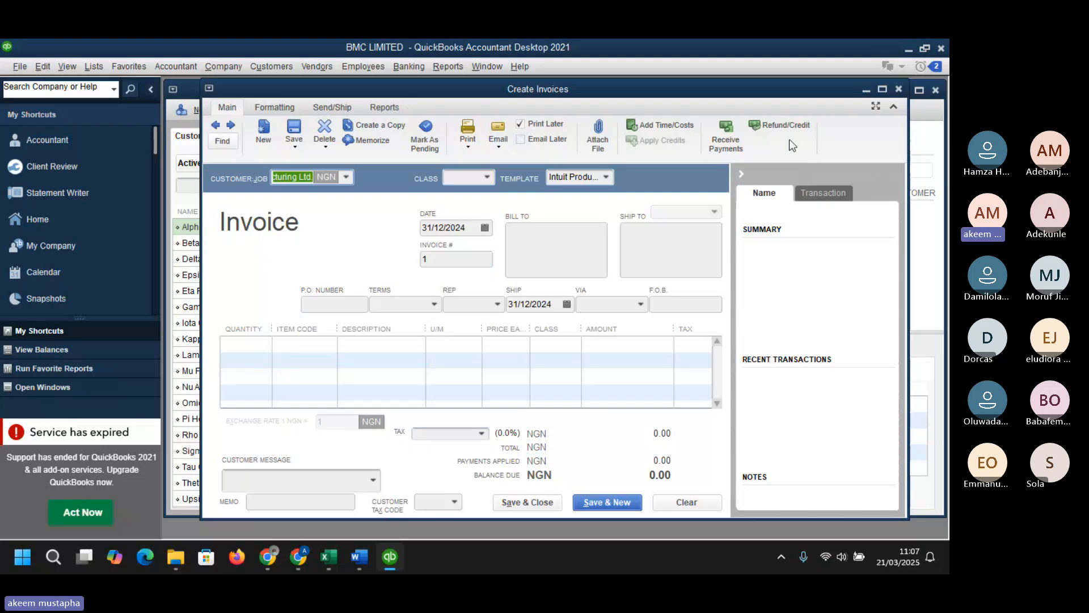
pyautogui.click(882, 89)
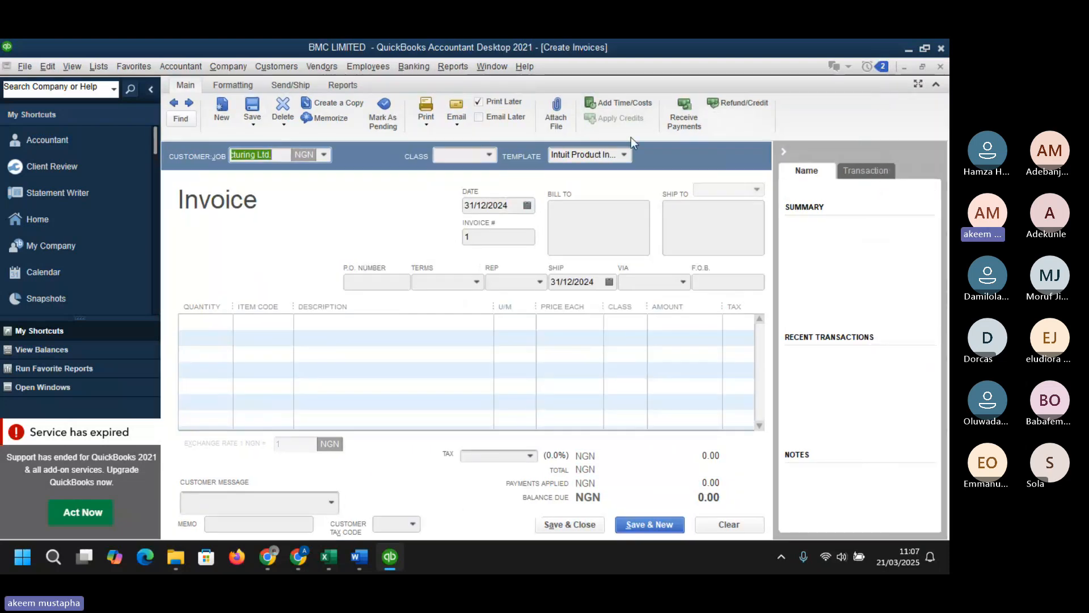
pyautogui.click(319, 155)
pyautogui.click(325, 152)
pyautogui.click(325, 153)
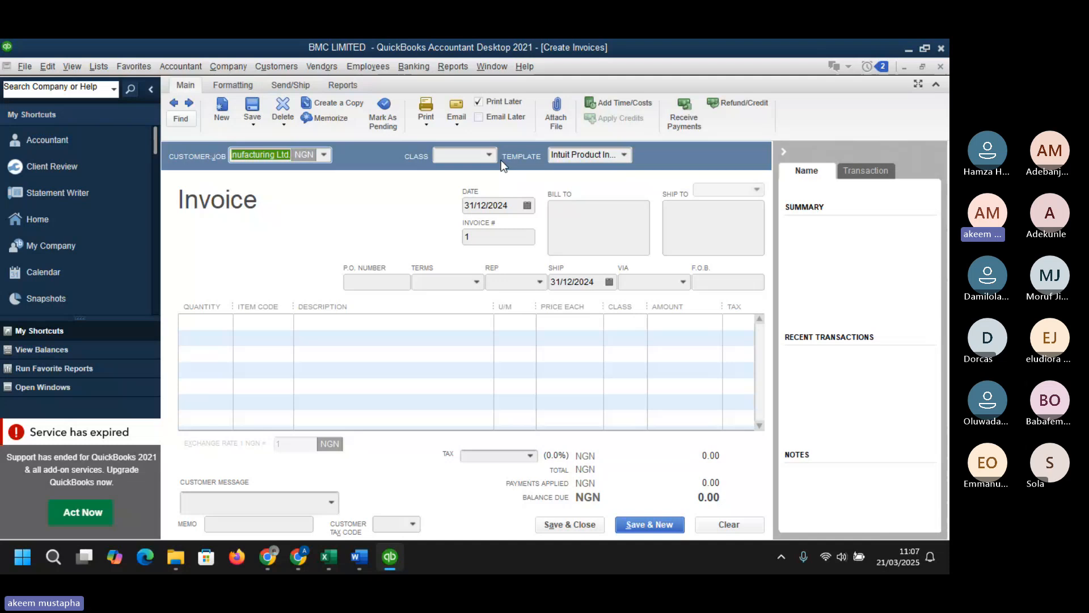
# - Add a new class named METAL WORKS from the invoice's class field
pyautogui.click(486, 154)
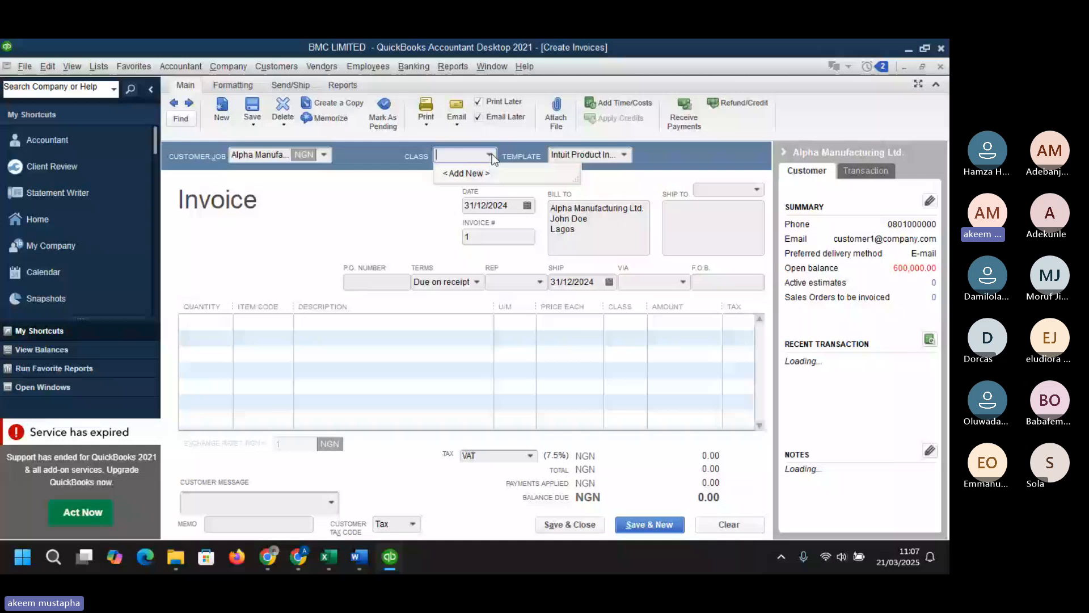
pyautogui.click(475, 174)
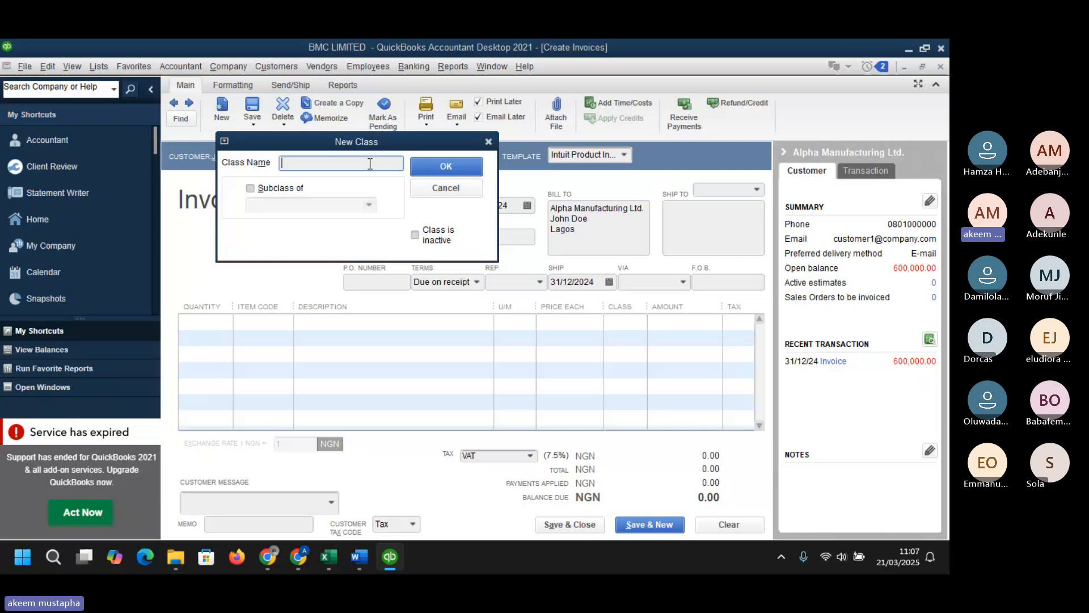
pyautogui.write('METAL')
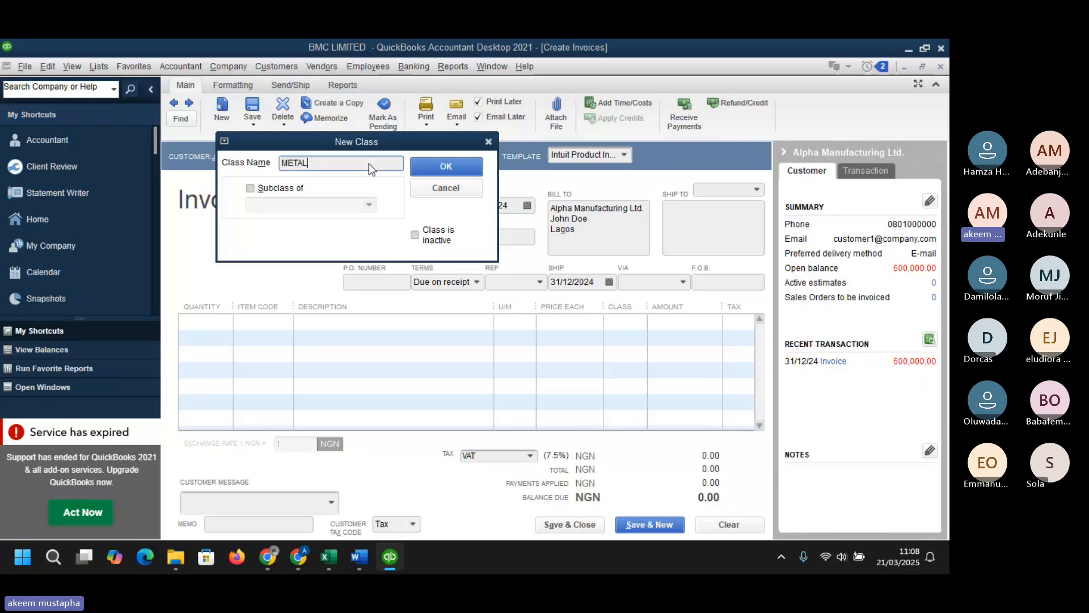
pyautogui.write(' WO')
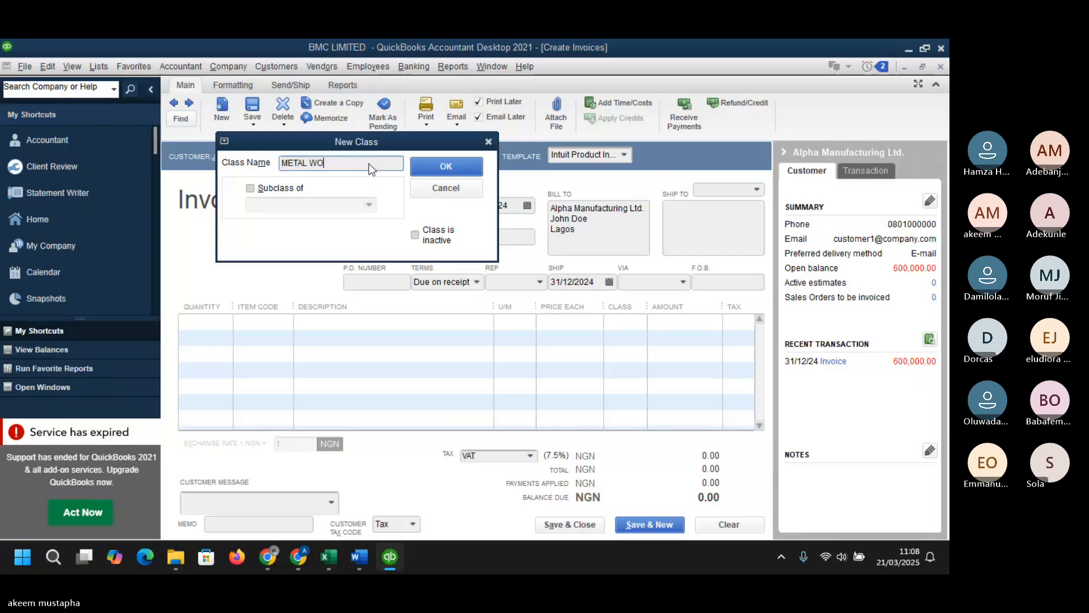
pyautogui.write('R')
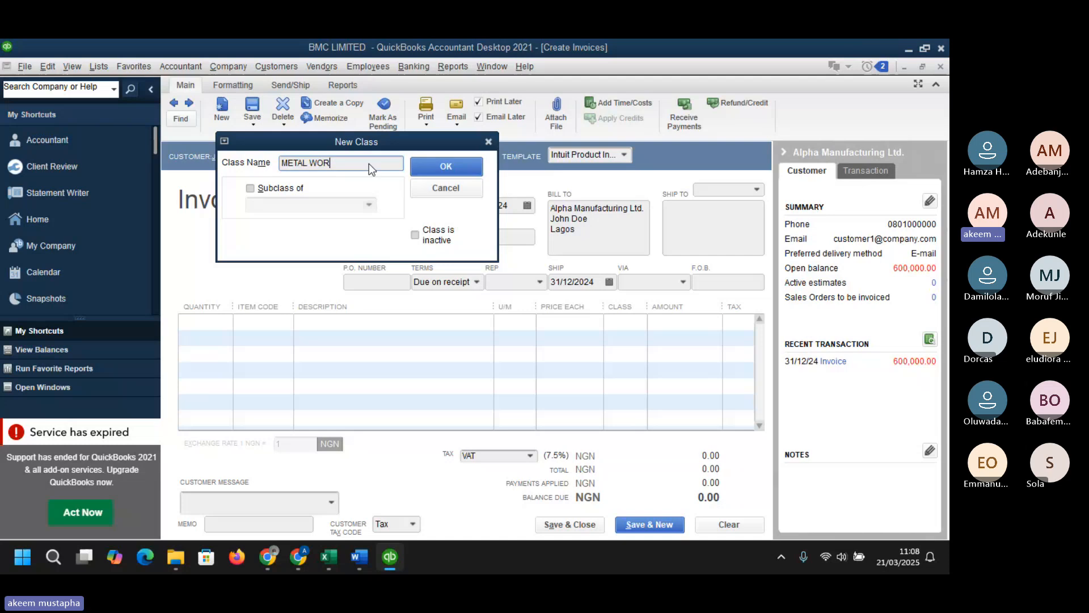
pyautogui.write('KS')
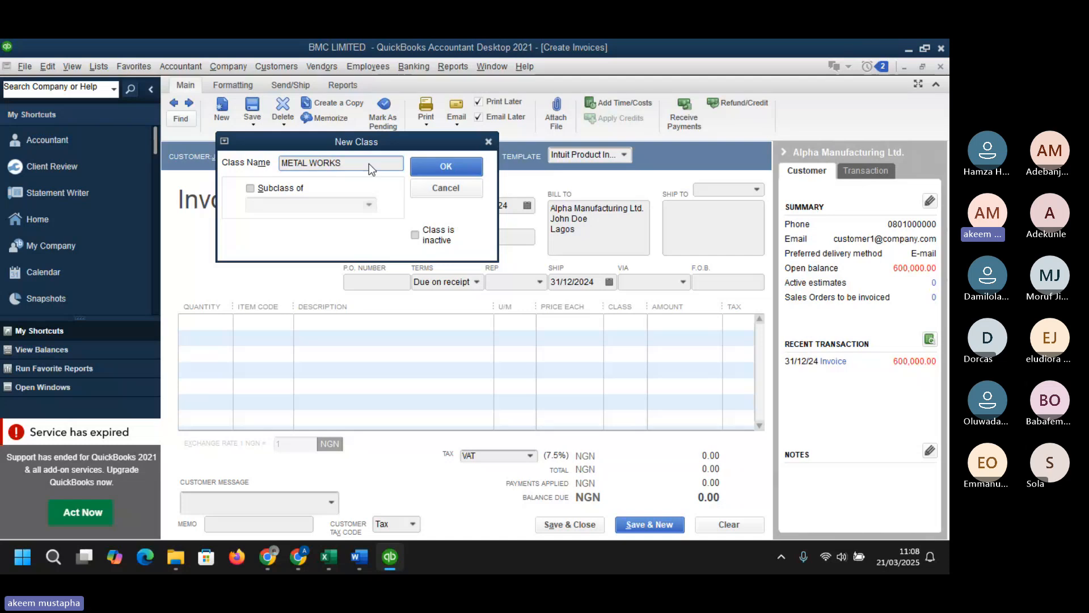
pyautogui.click(447, 165)
# - Add a second new class named CHEMICALS from the invoice's class field
pyautogui.click(489, 153)
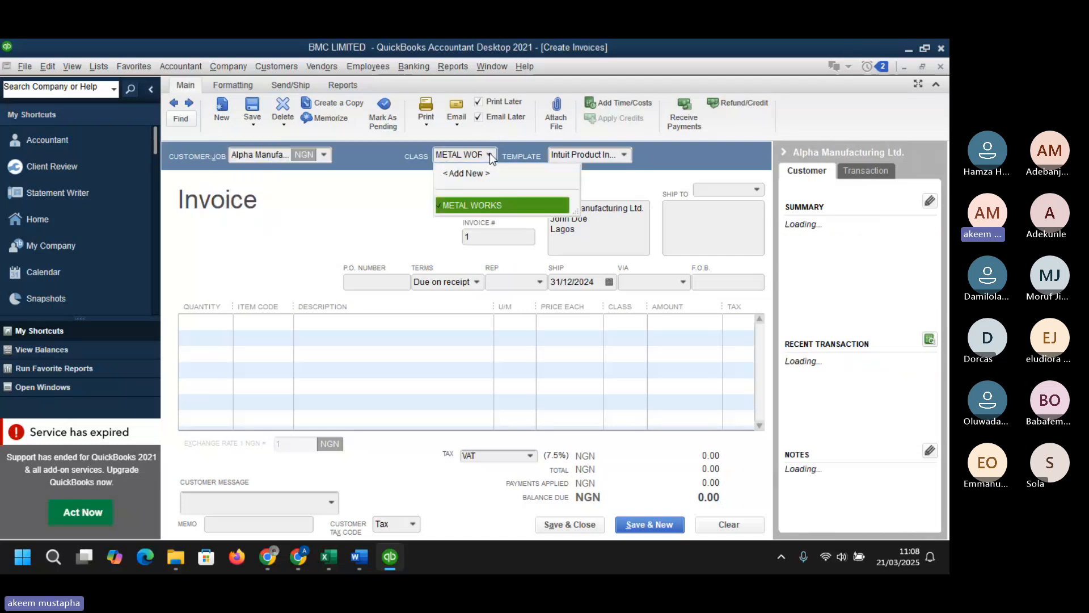
pyautogui.click(475, 185)
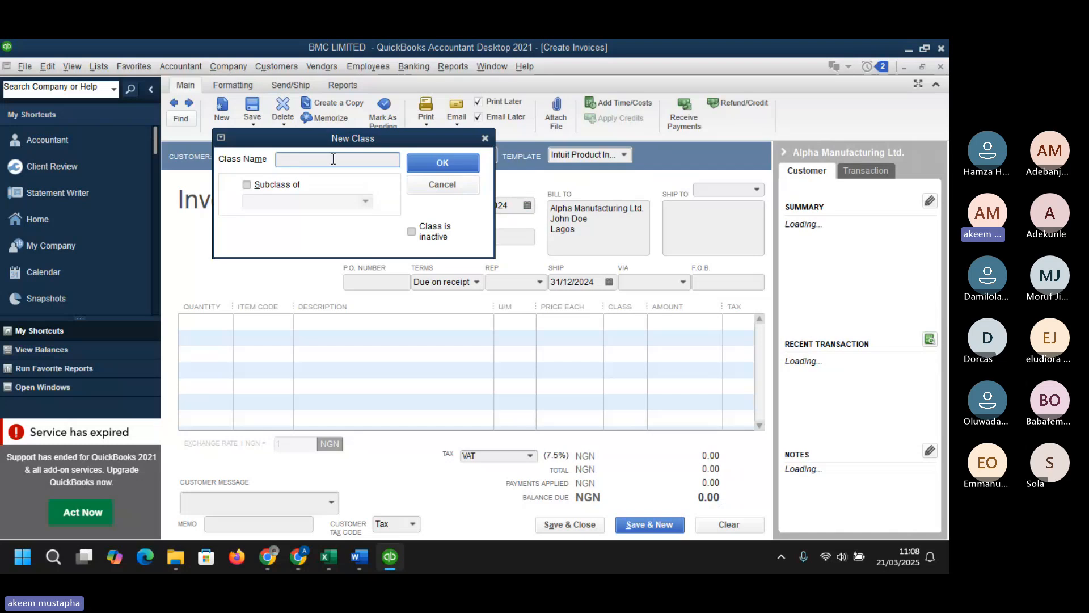
pyautogui.write('CHEMICALS')
pyautogui.click(445, 162)
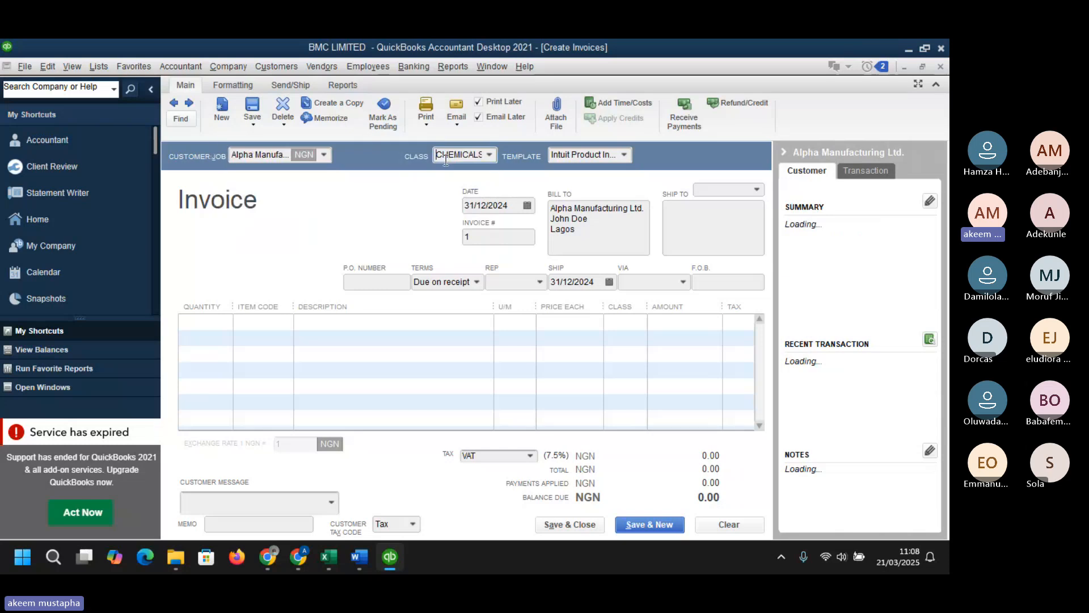
# - Set the invoice class to METAL WORKS and keep the Intuit Product Invoice template
pyautogui.click(489, 155)
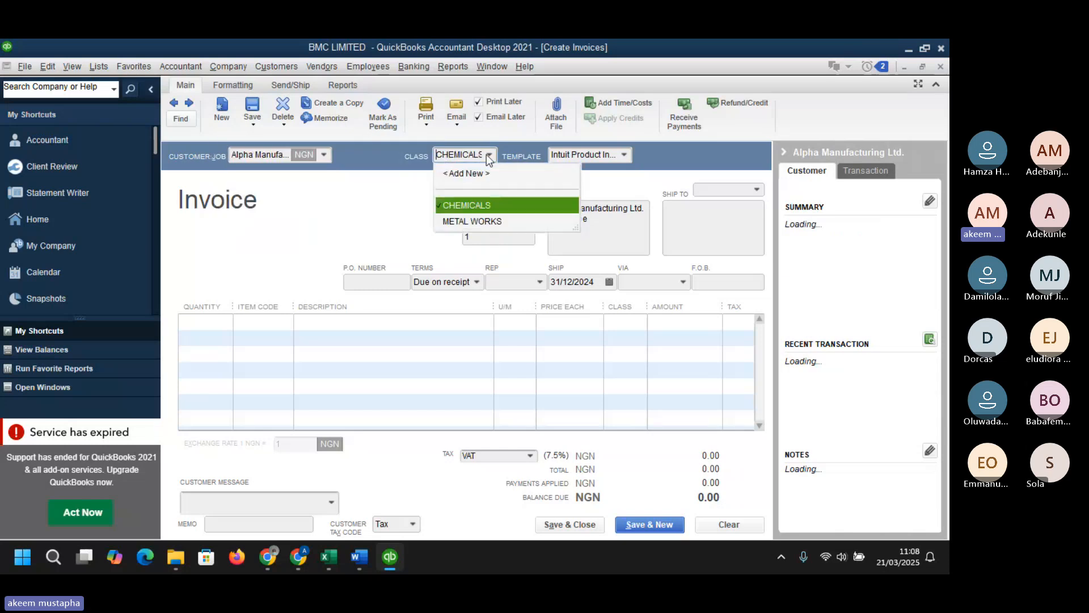
pyautogui.click(467, 221)
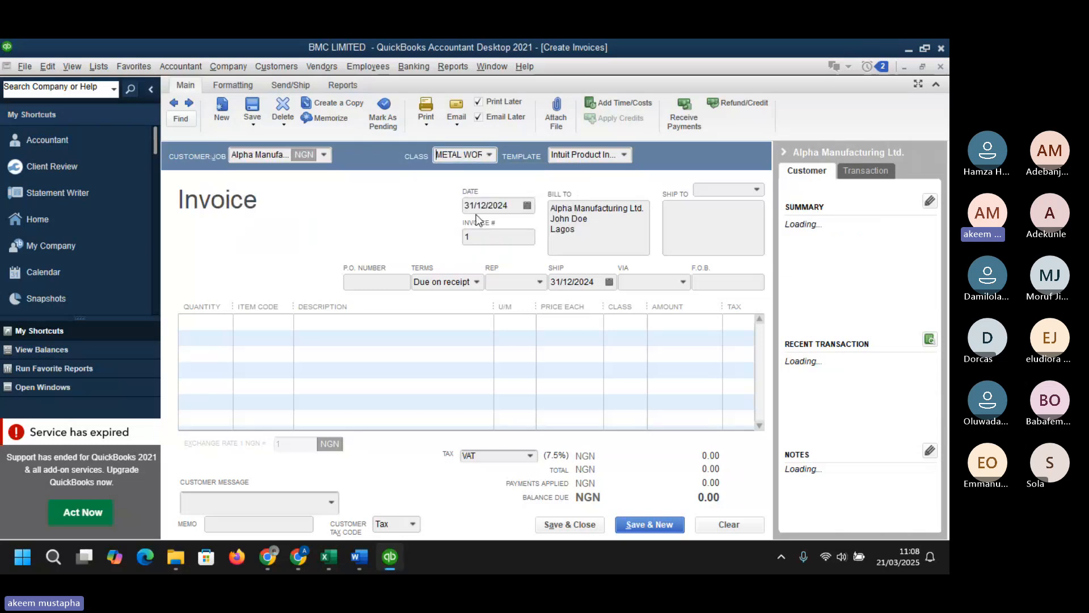
pyautogui.click(623, 154)
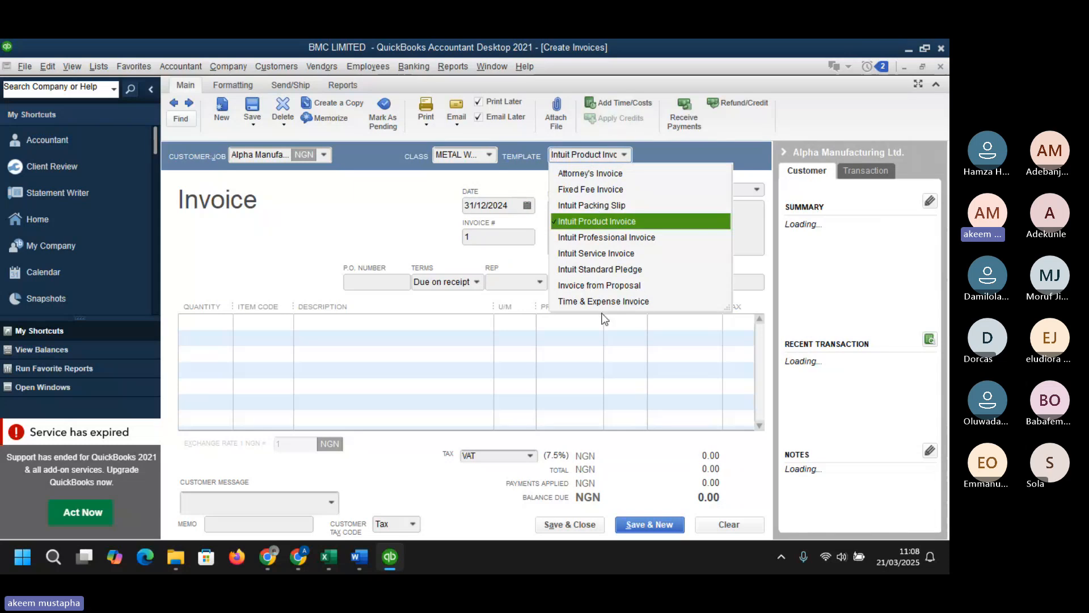
pyautogui.click(605, 221)
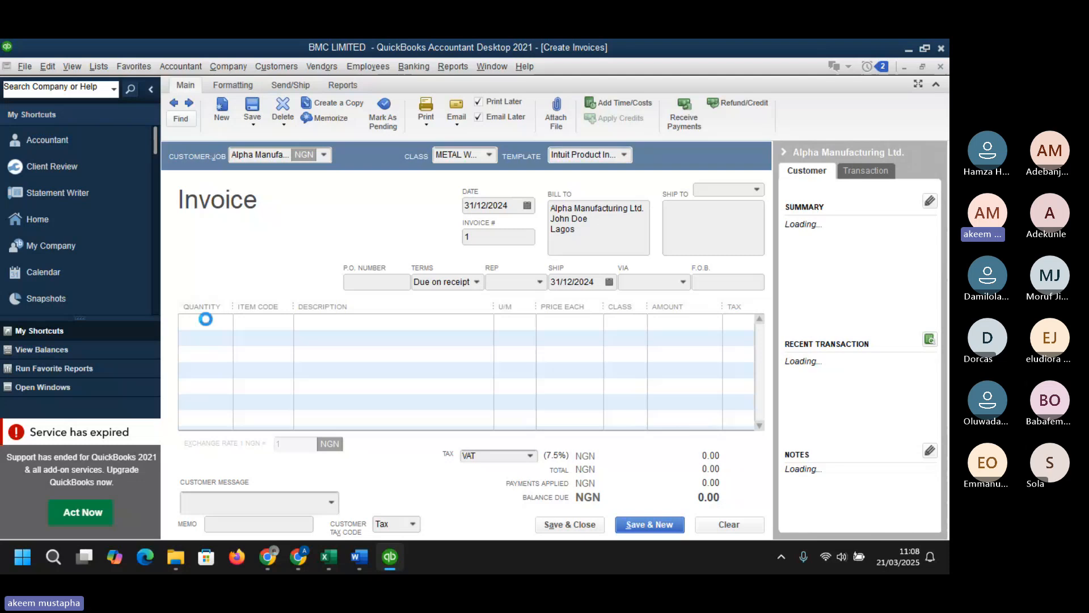
# - Check the Invoices_receipt sheet of the Excel dataset for the first invoice's details
pyautogui.click(207, 321)
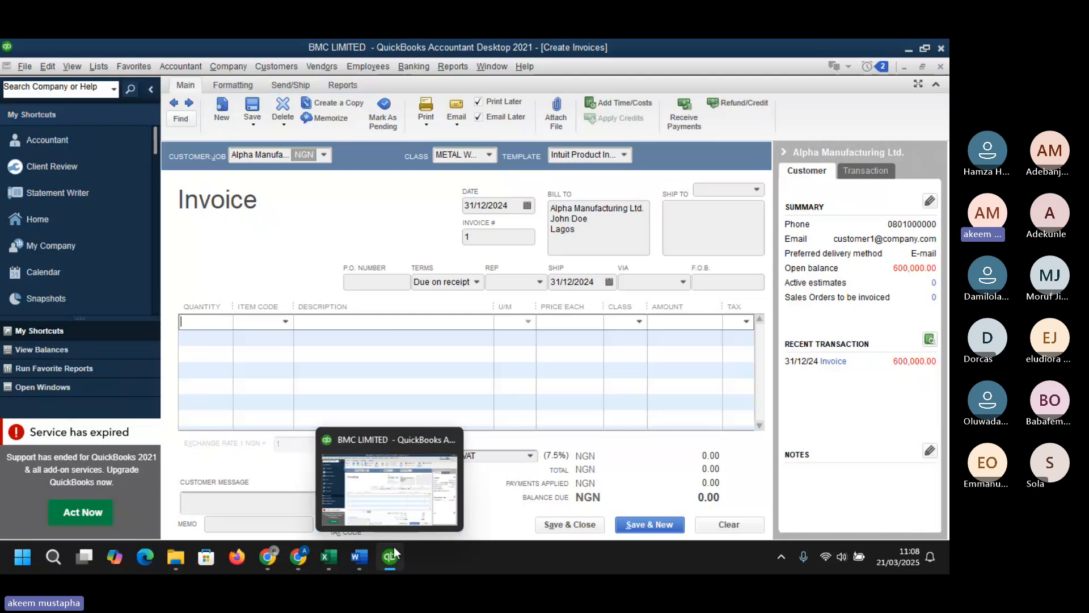
pyautogui.moveTo(329, 556)
pyautogui.click(413, 475)
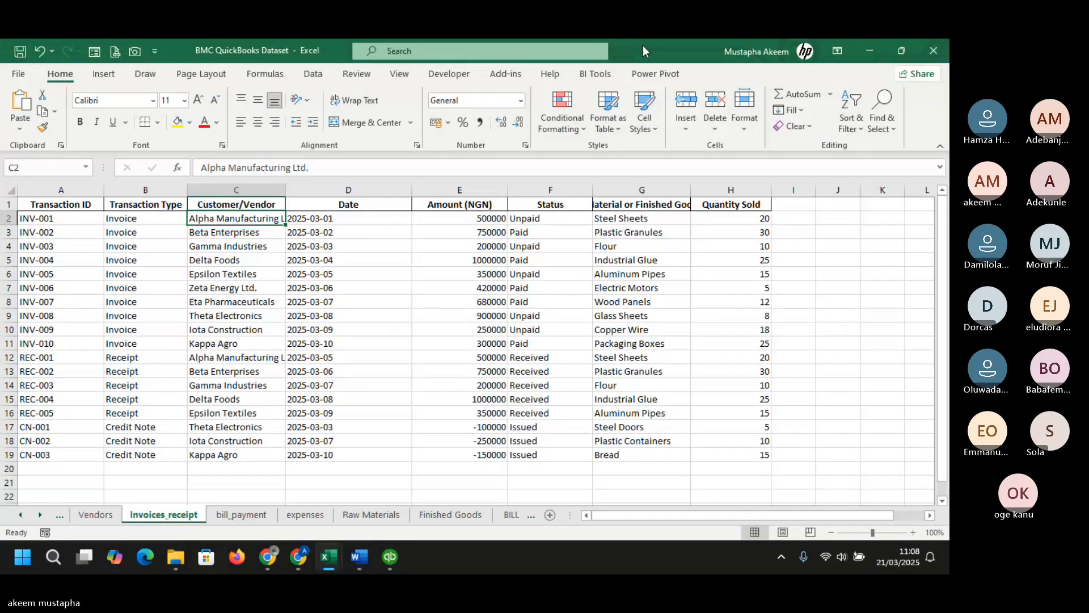
pyautogui.moveTo(643, 47); pyautogui.dragTo(949, 59)
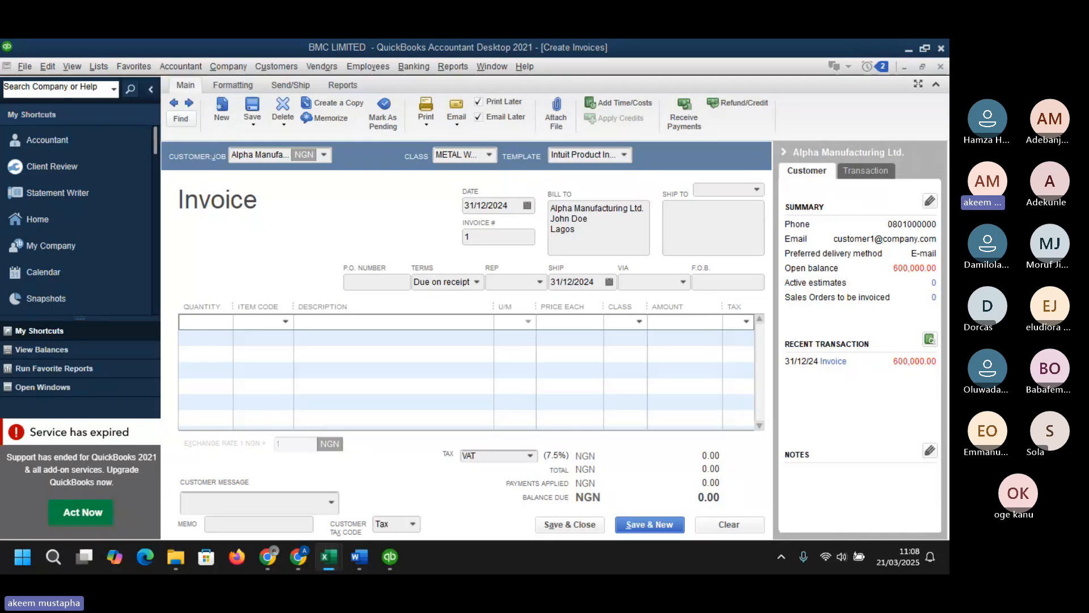
# - Enter a quantity of 20 on the first invoice line
pyautogui.click(231, 325)
pyautogui.write('2')
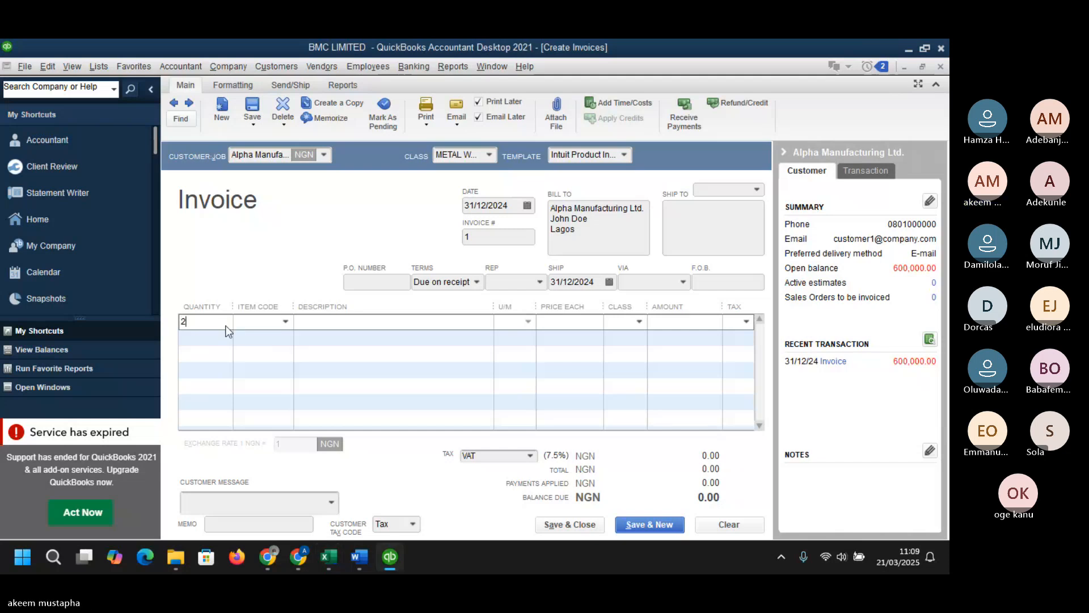
pyautogui.write('0')
pyautogui.press('Tab')
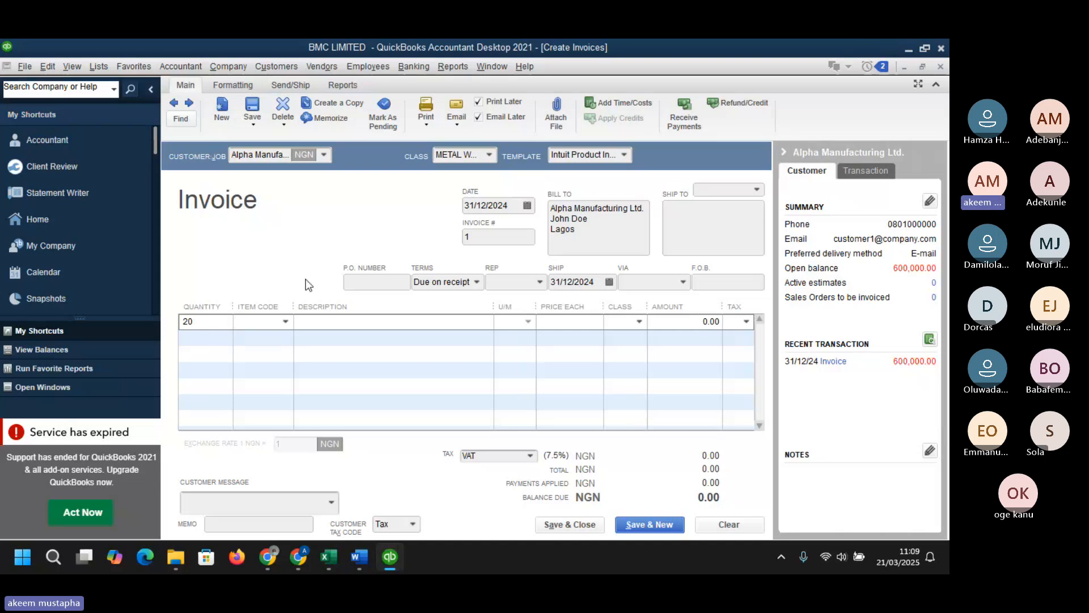
# - Set the invoice date to 01/03/2025 using the calendar picker
pyautogui.click(527, 206)
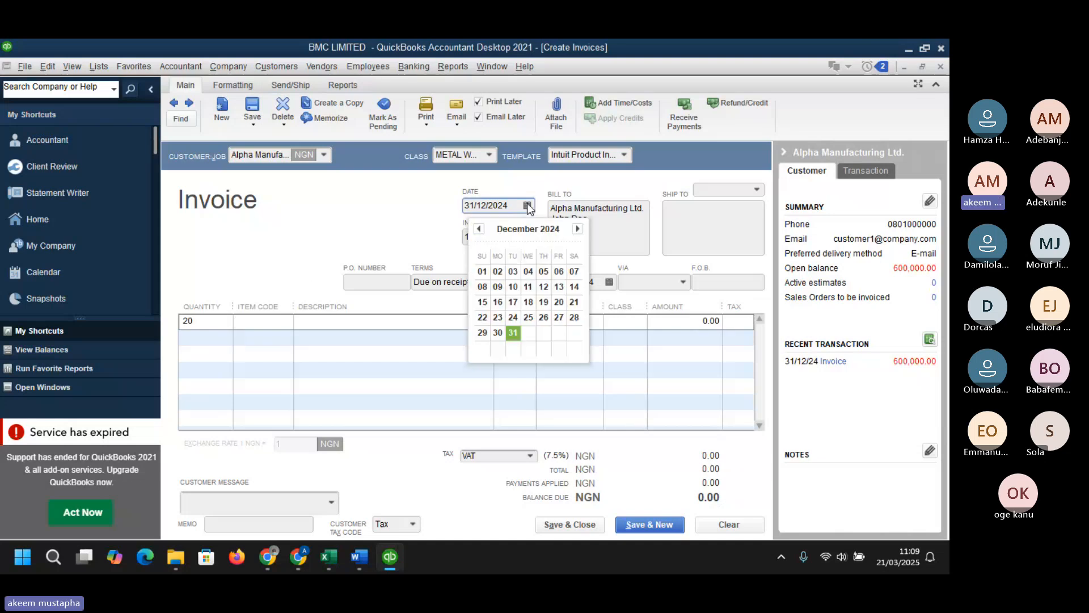
pyautogui.click(577, 228)
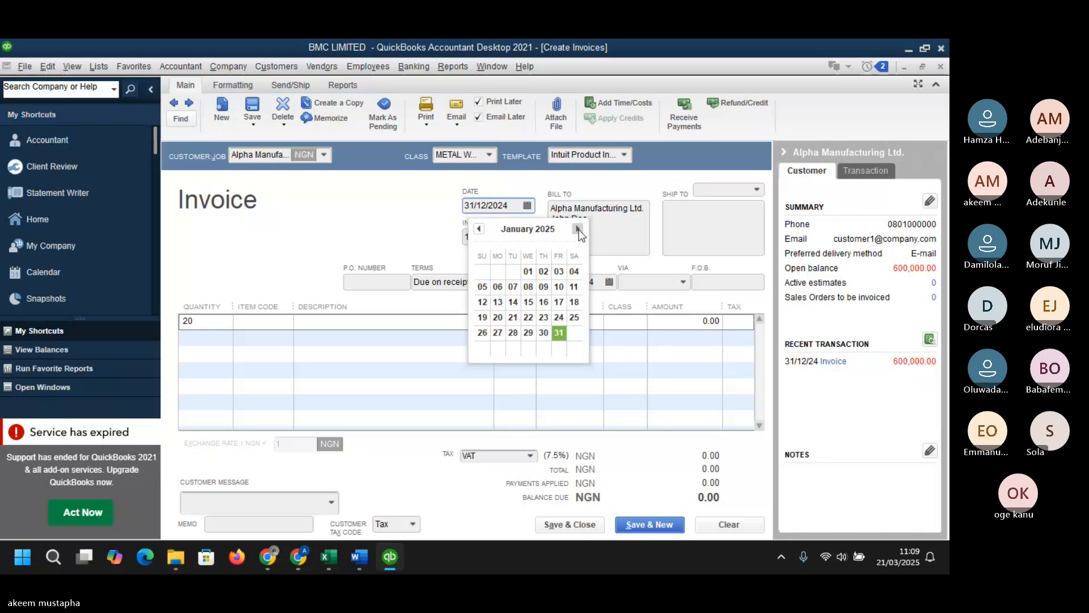
pyautogui.click(577, 228)
pyautogui.click(577, 229)
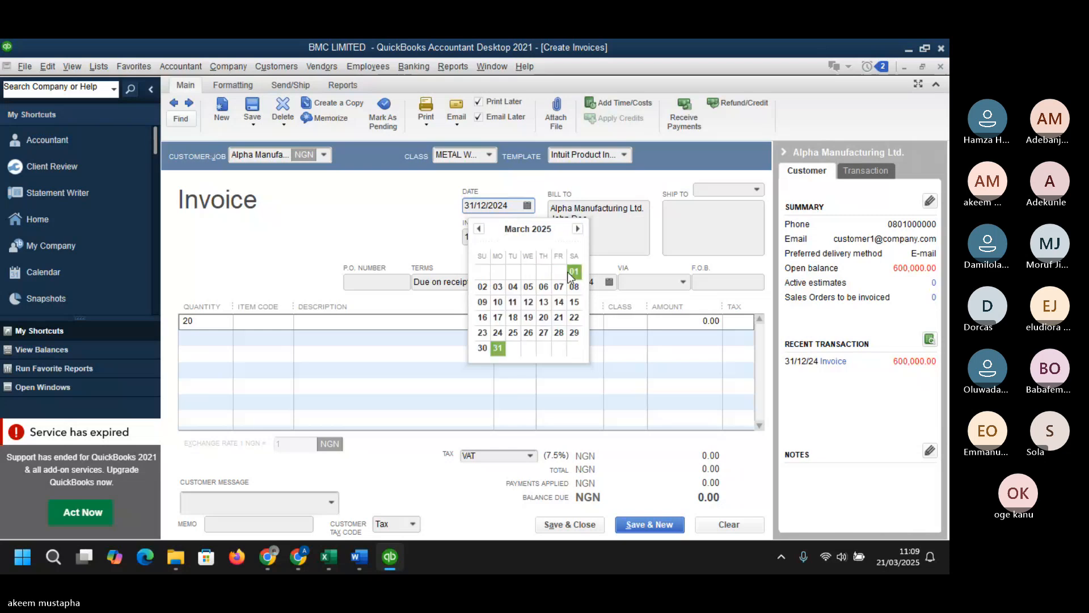
pyautogui.click(573, 272)
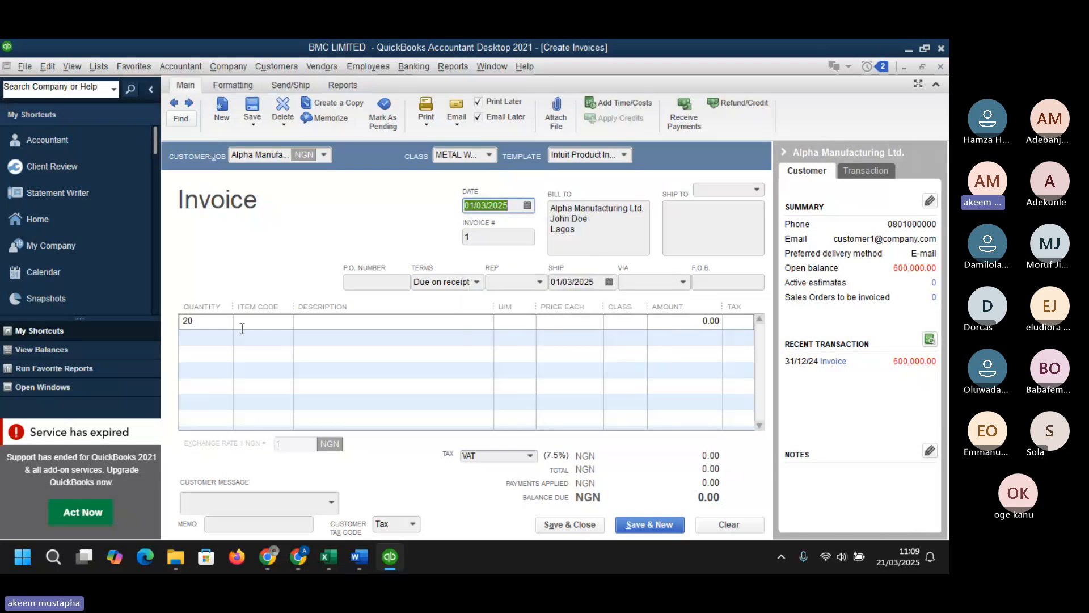
# - Choose item RAW-001 Steel Sheets on the line and set its amount to 500,000
pyautogui.click(282, 324)
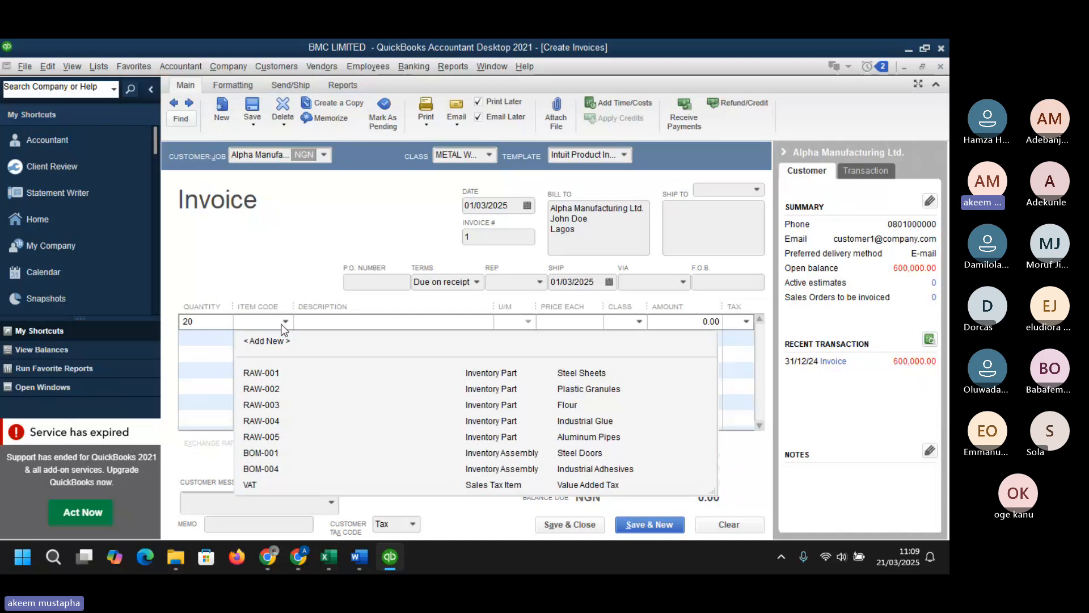
pyautogui.click(485, 373)
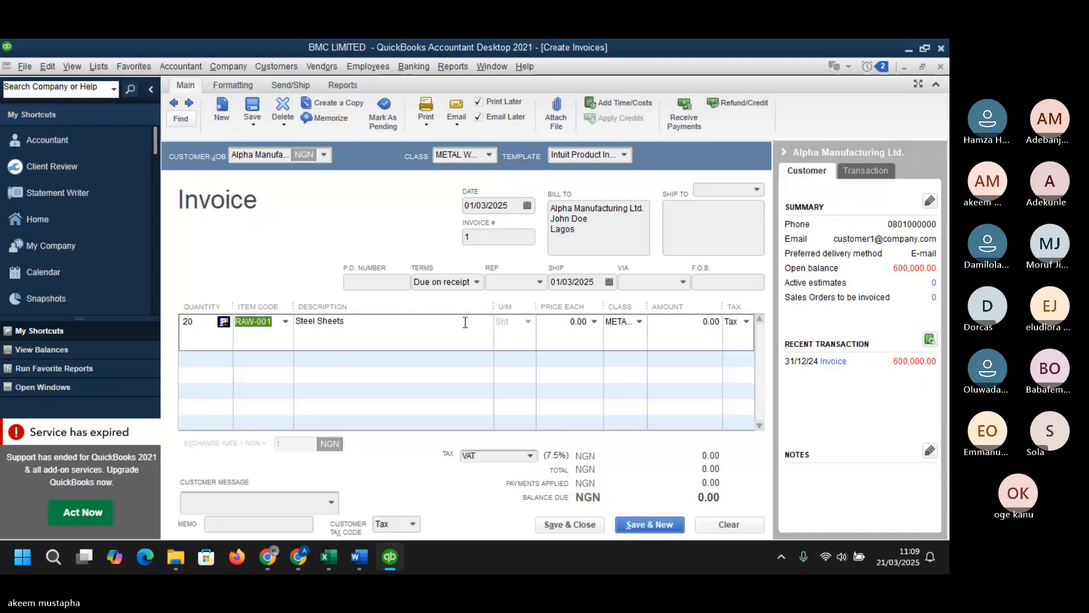
pyautogui.click(576, 323)
pyautogui.click(706, 324)
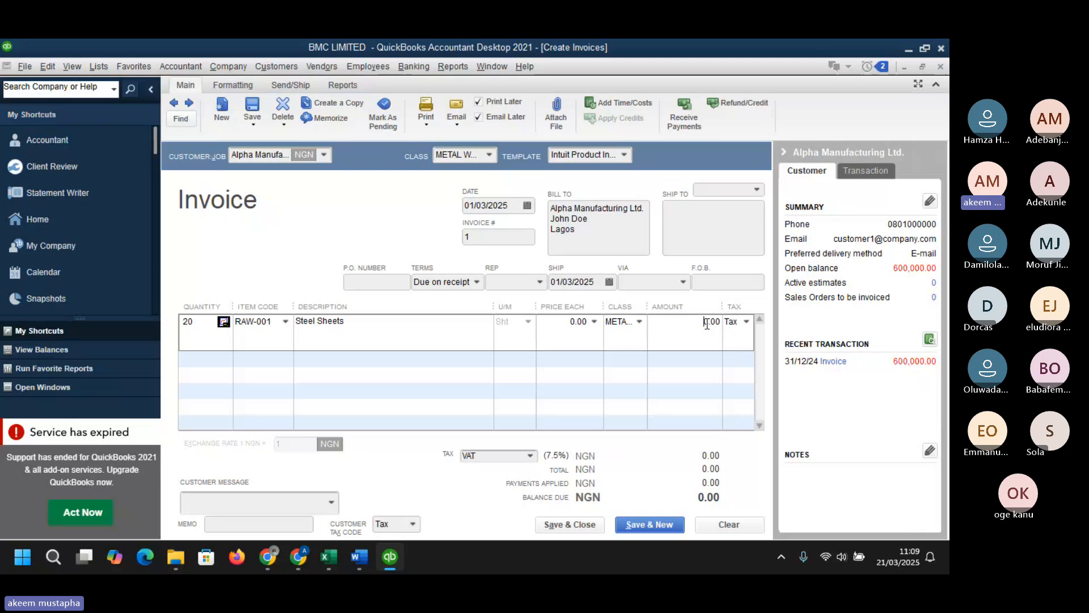
pyautogui.doubleClick(706, 323)
pyautogui.write('50')
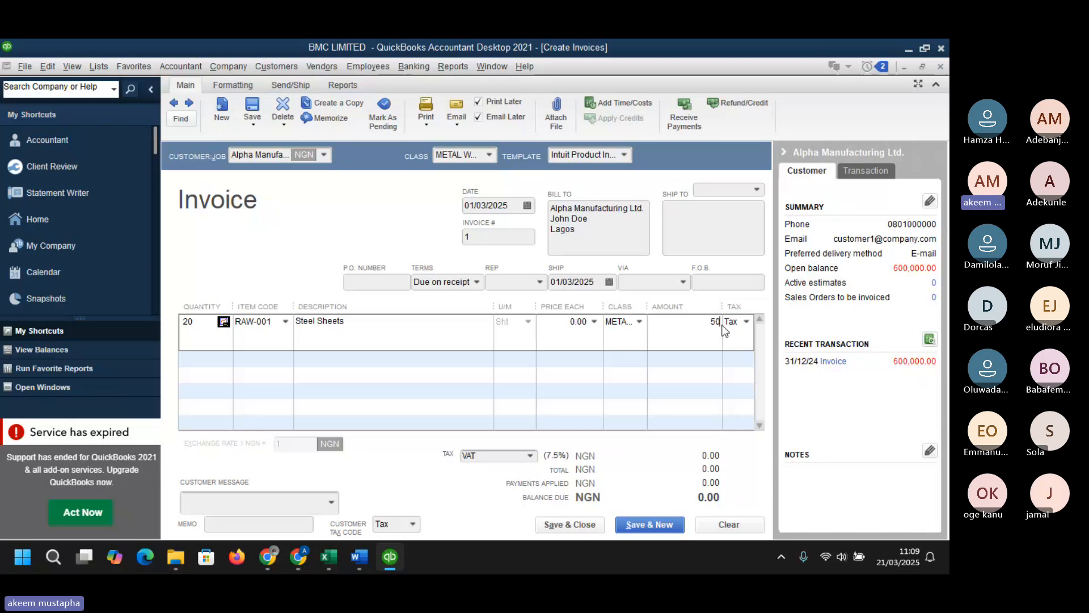
pyautogui.write('0,000')
pyautogui.press('Tab')
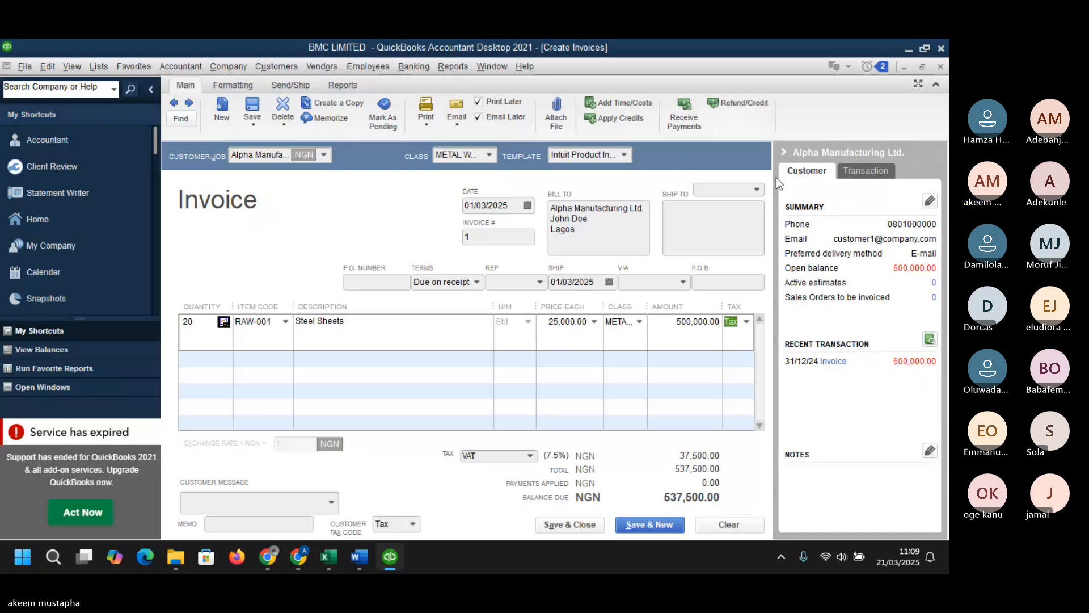
# - Switch the invoice line's tax code to Non and back to Tax
pyautogui.click(784, 152)
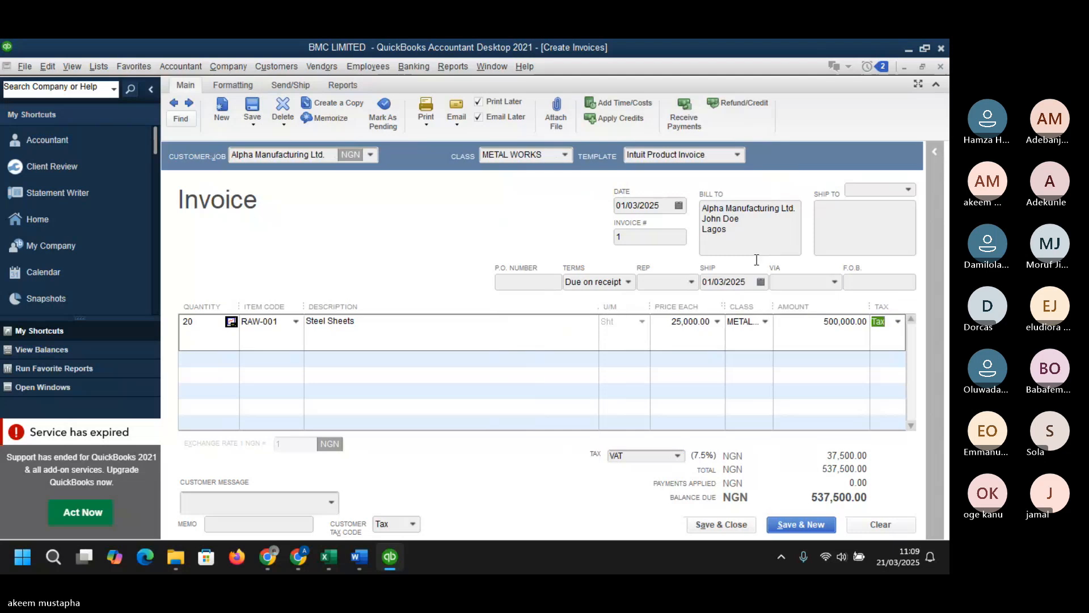
pyautogui.click(899, 322)
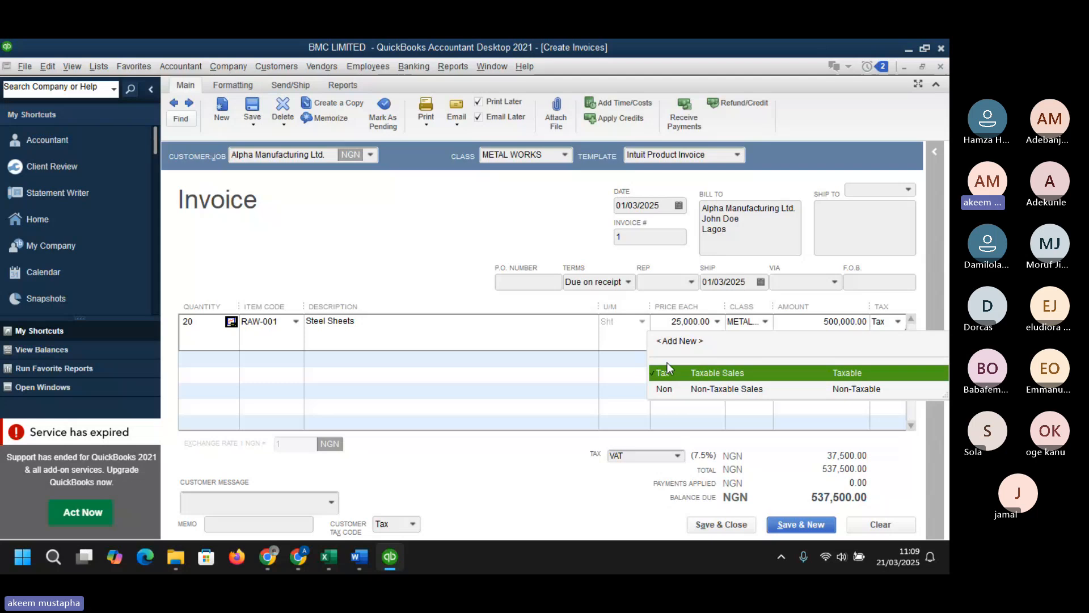
pyautogui.click(686, 389)
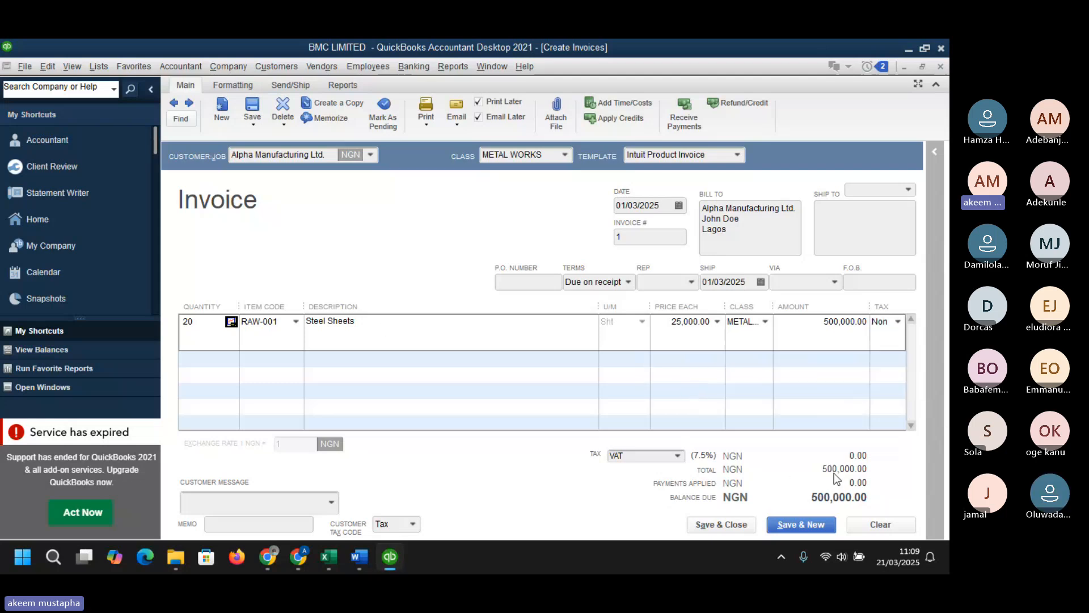
pyautogui.click(898, 323)
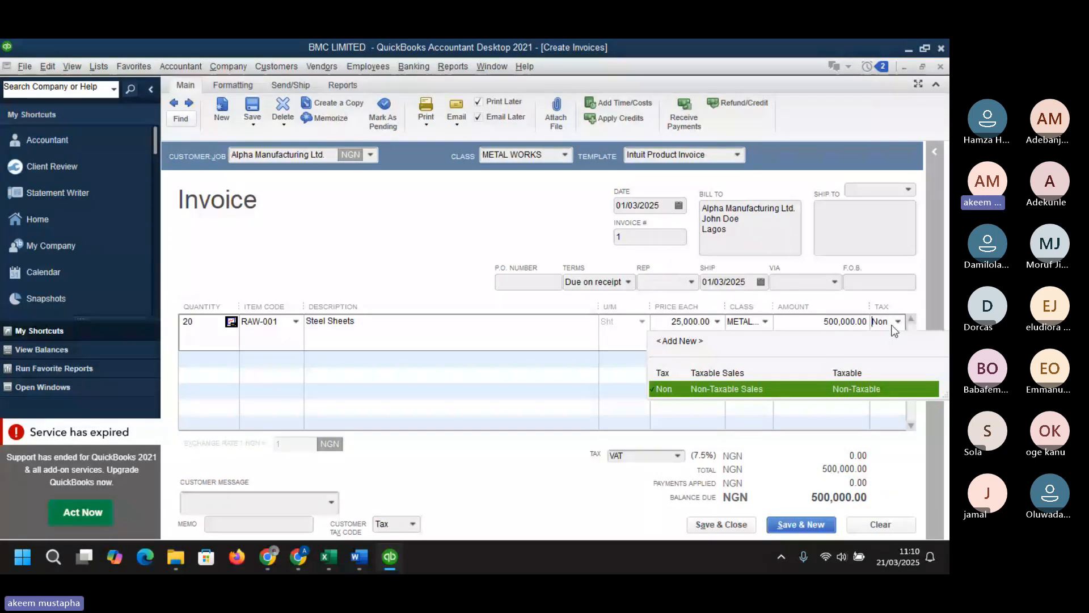
pyautogui.click(876, 373)
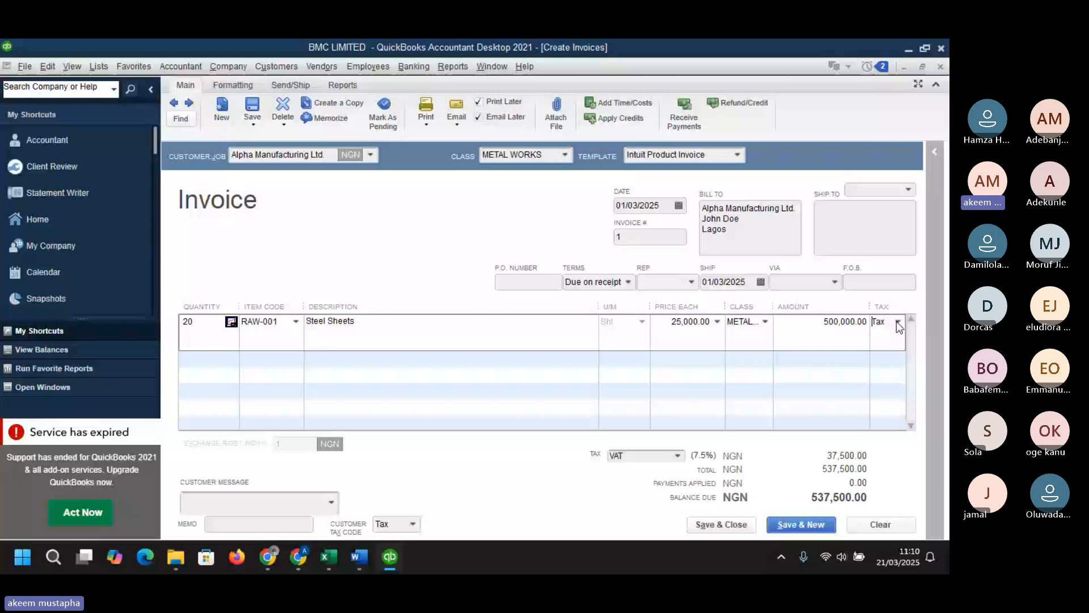
# - Save and close Alpha Manufacturing's invoice, cancelling the request for a company email address
pyautogui.click(678, 460)
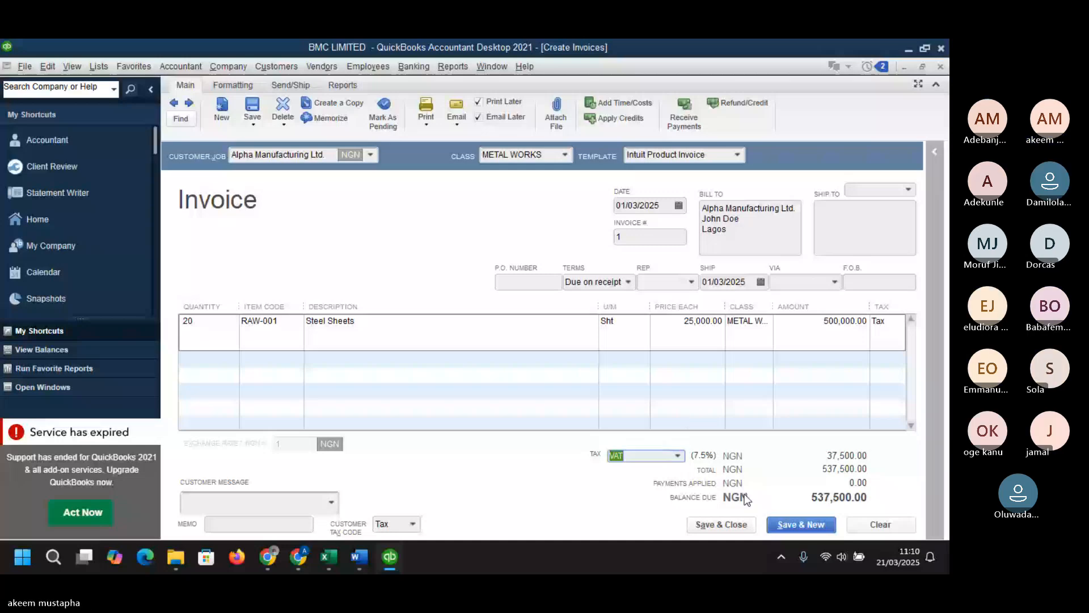
pyautogui.click(715, 525)
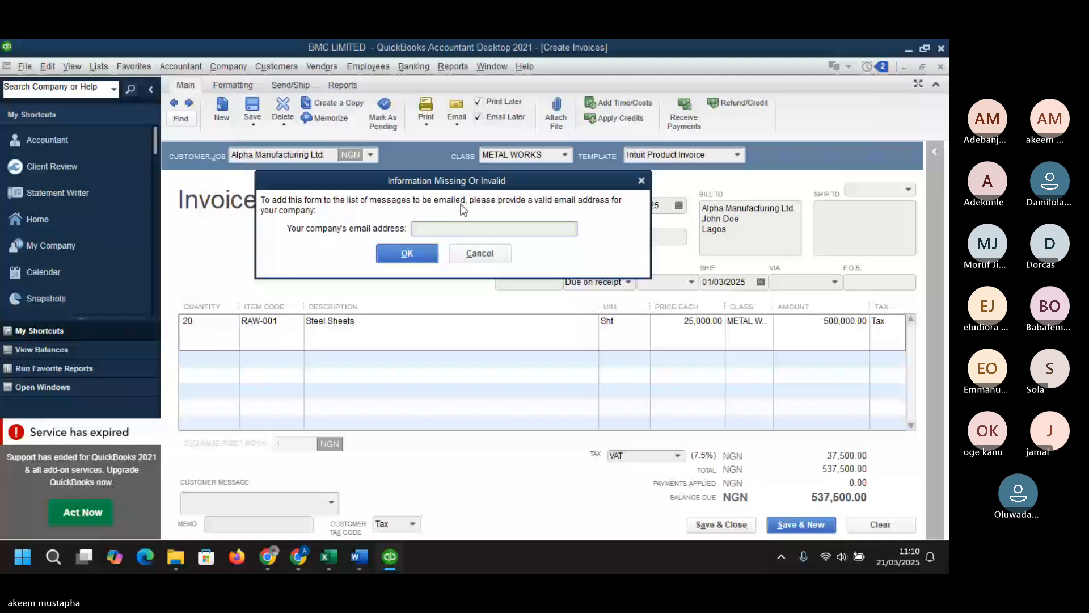
pyautogui.click(395, 244)
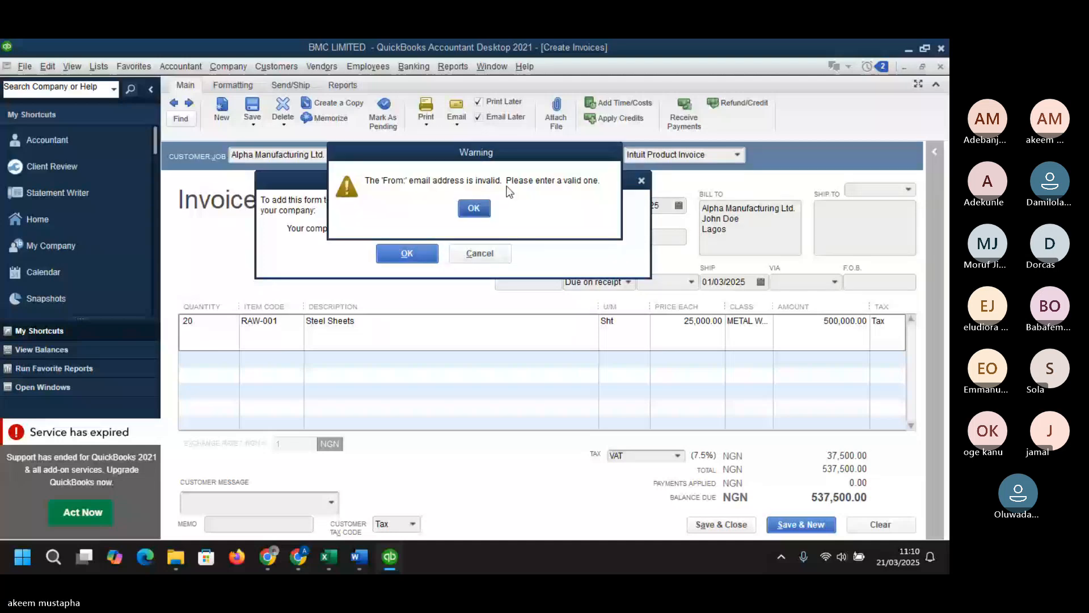
pyautogui.click(474, 210)
pyautogui.click(484, 259)
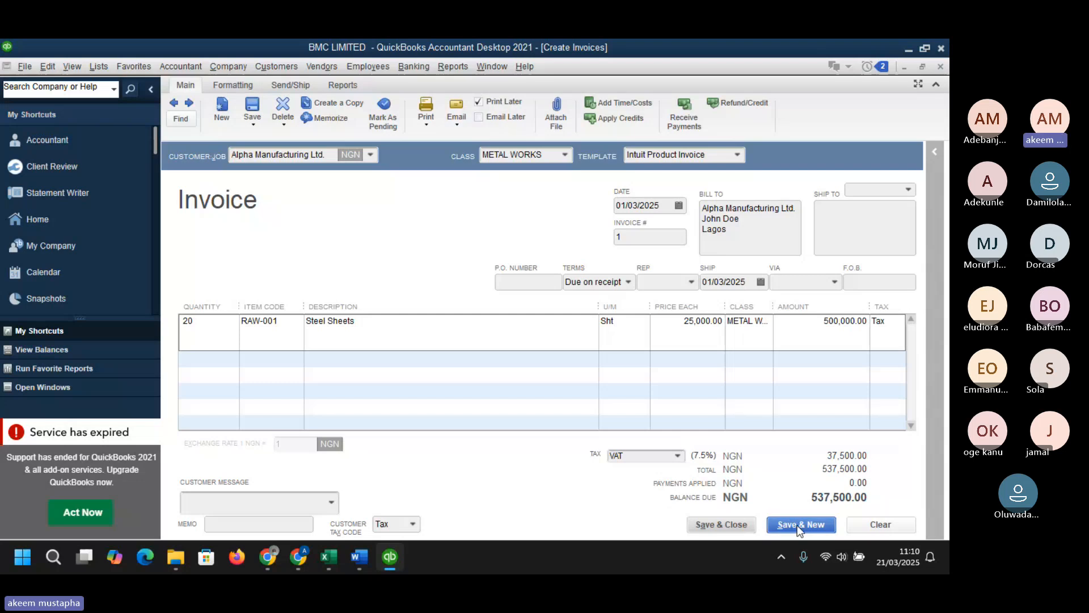
pyautogui.click(728, 525)
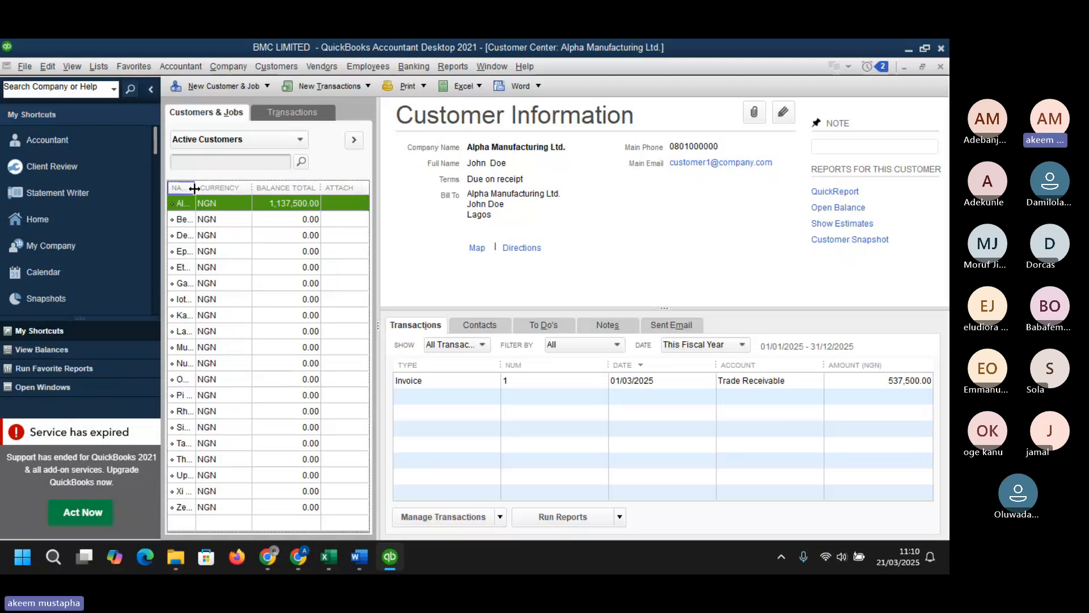
# - Widen the customer list columns and review Alpha Manufacturing's and Beta Enterprises' balances and transactions
pyautogui.moveTo(195, 188); pyautogui.dragTo(261, 187)
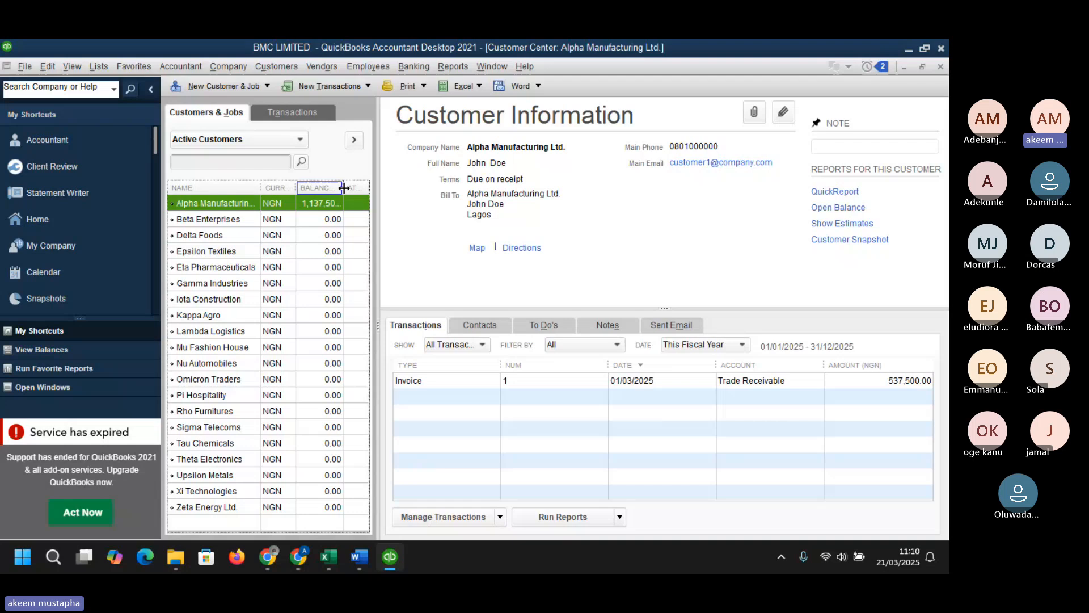
pyautogui.moveTo(345, 191); pyautogui.dragTo(353, 191)
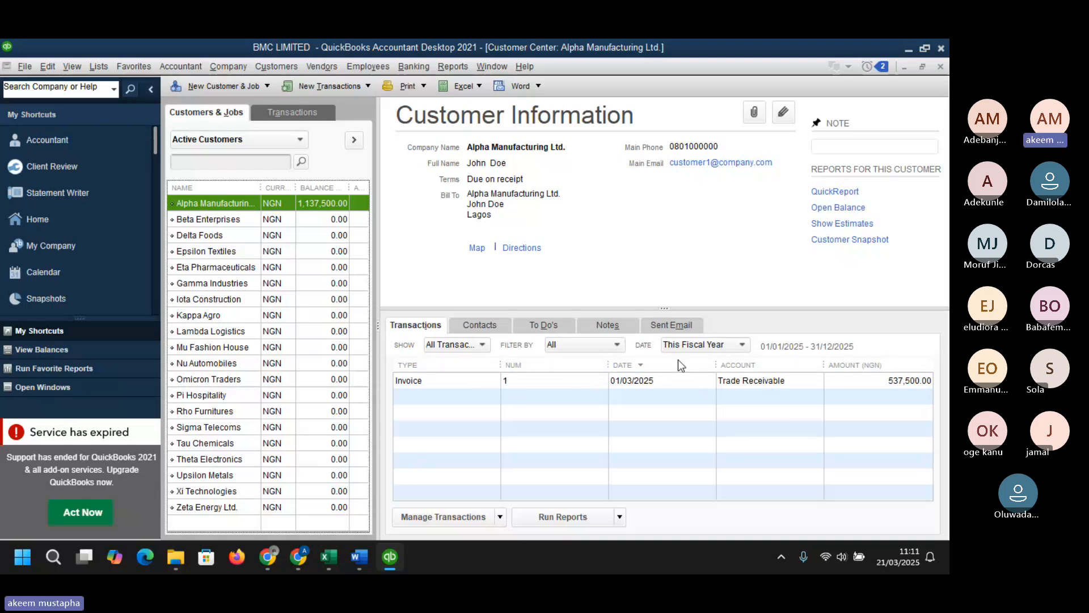
pyautogui.click(196, 220)
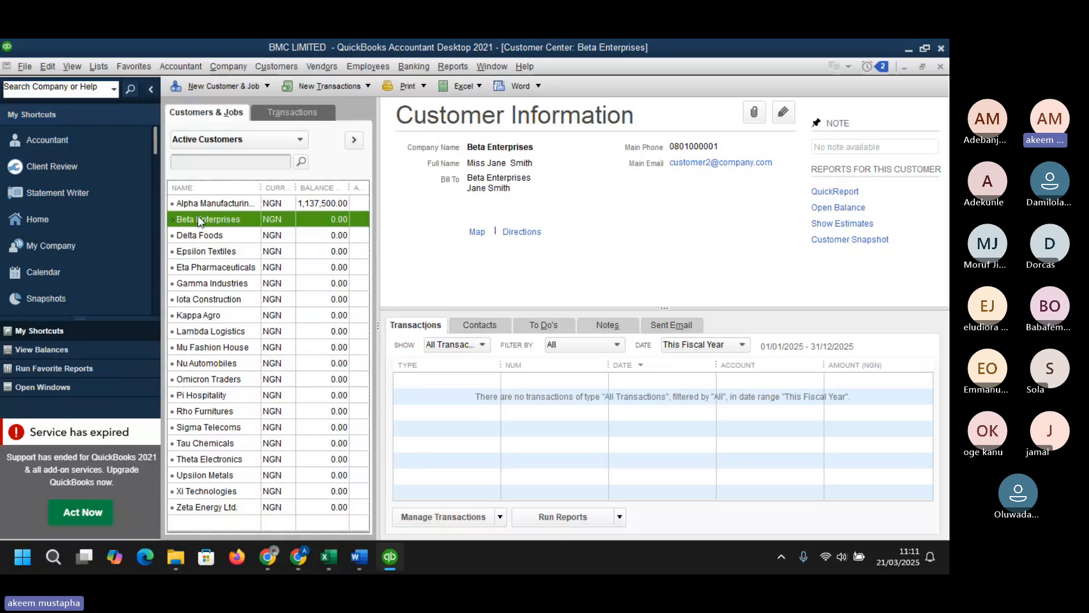
pyautogui.click(202, 206)
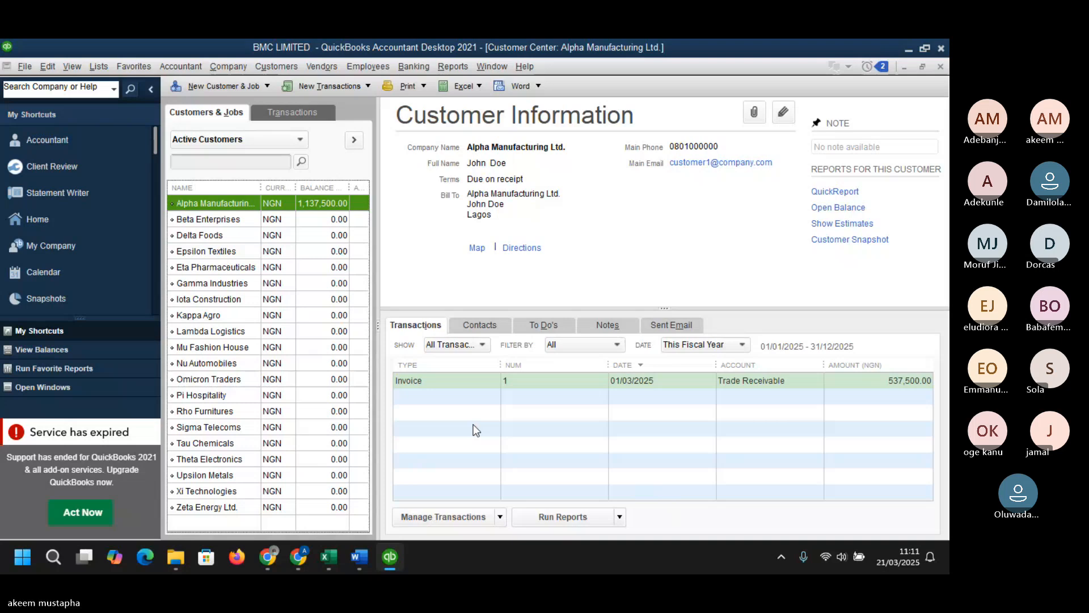
# - Start a new invoice for Beta Enterprises and set its class to CHEMICALS
pyautogui.click(329, 556)
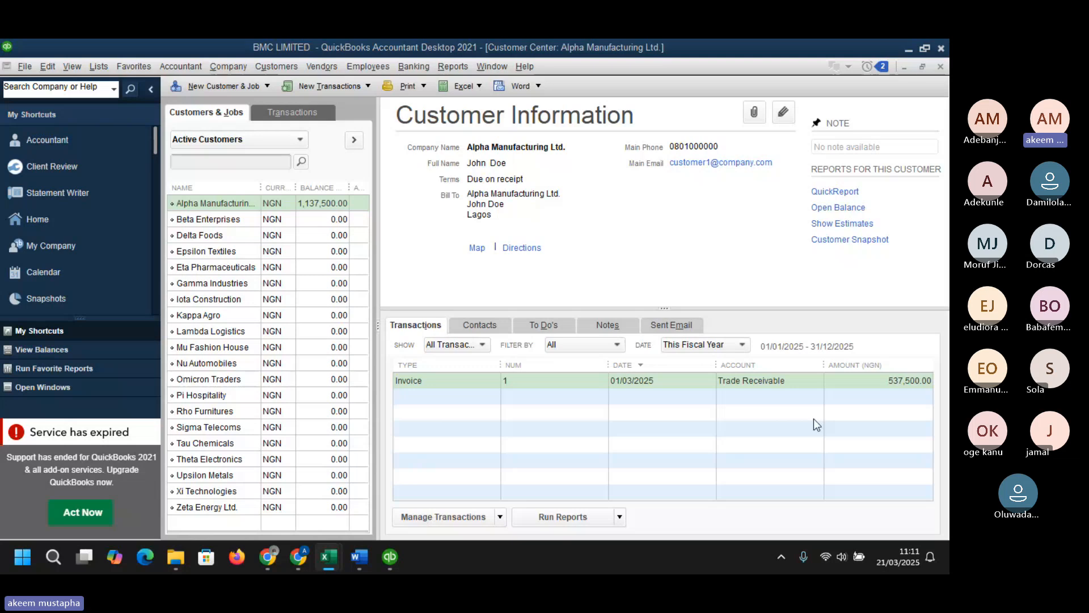
pyautogui.click(199, 220)
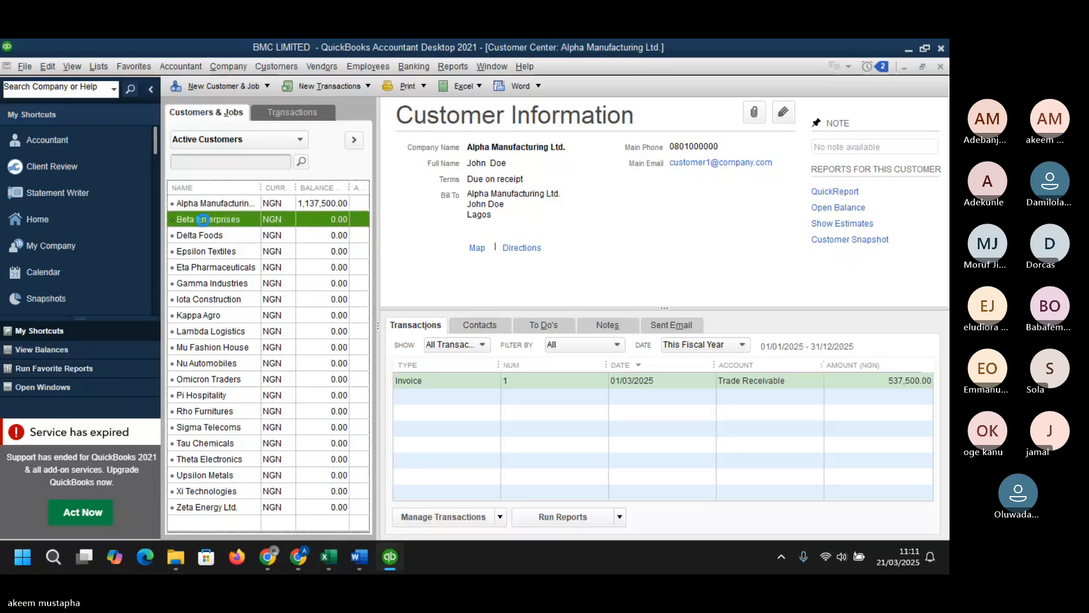
pyautogui.rightClick(204, 222)
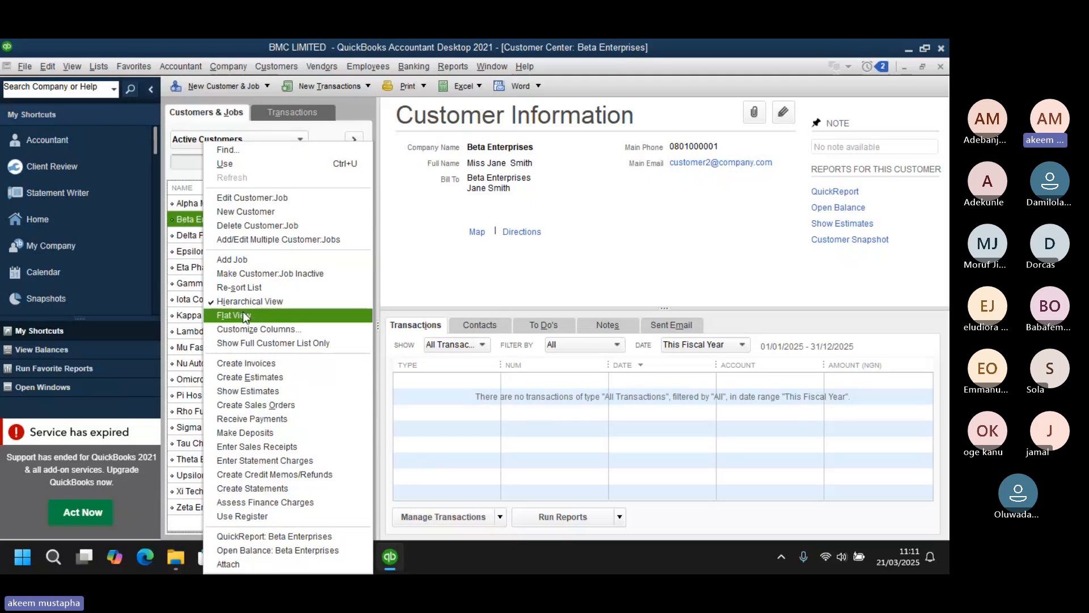
pyautogui.click(259, 365)
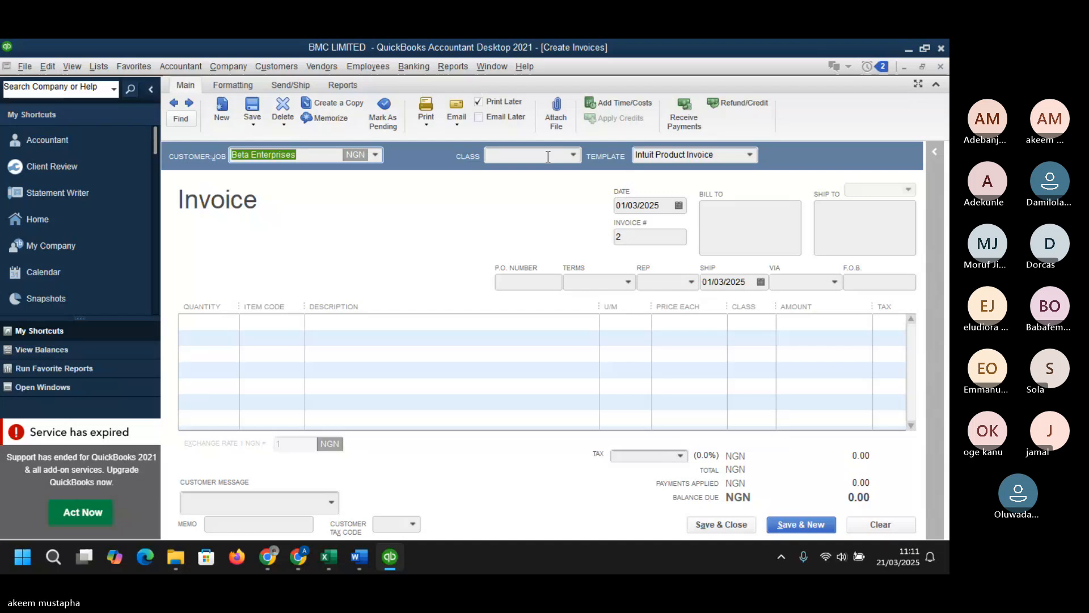
pyautogui.click(573, 155)
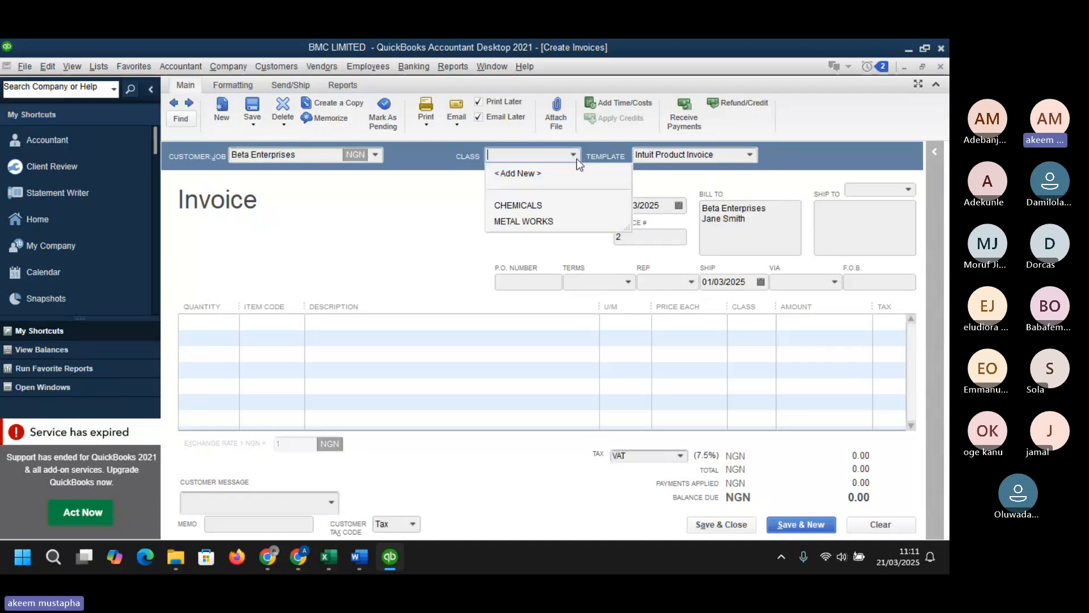
pyautogui.click(532, 206)
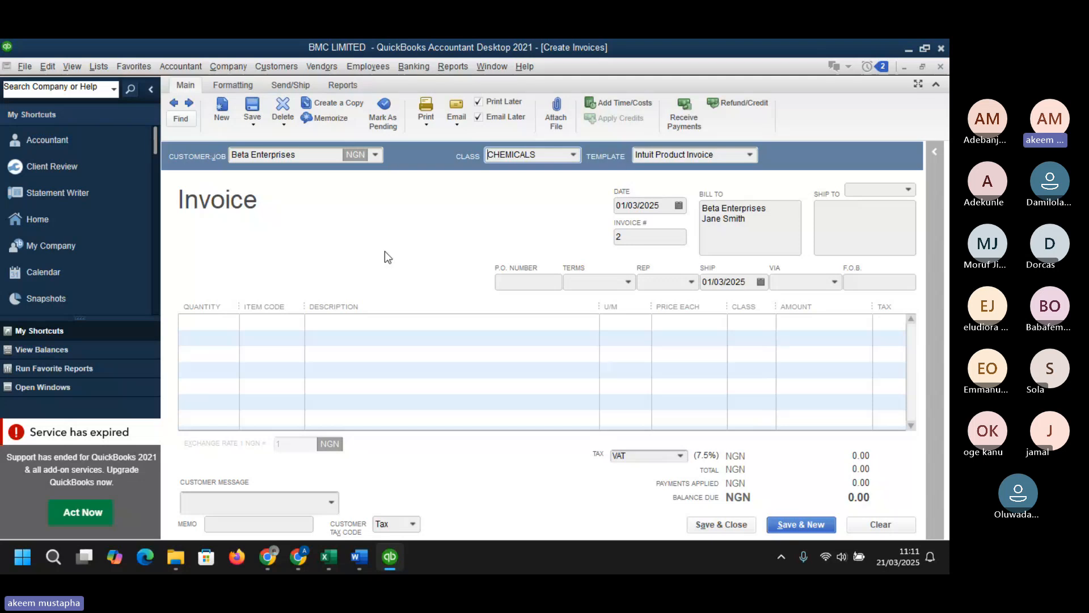
# - Set the invoice date to 02/03/2025 using the calendar picker and enter a quantity of 30 on the first line
pyautogui.click(678, 205)
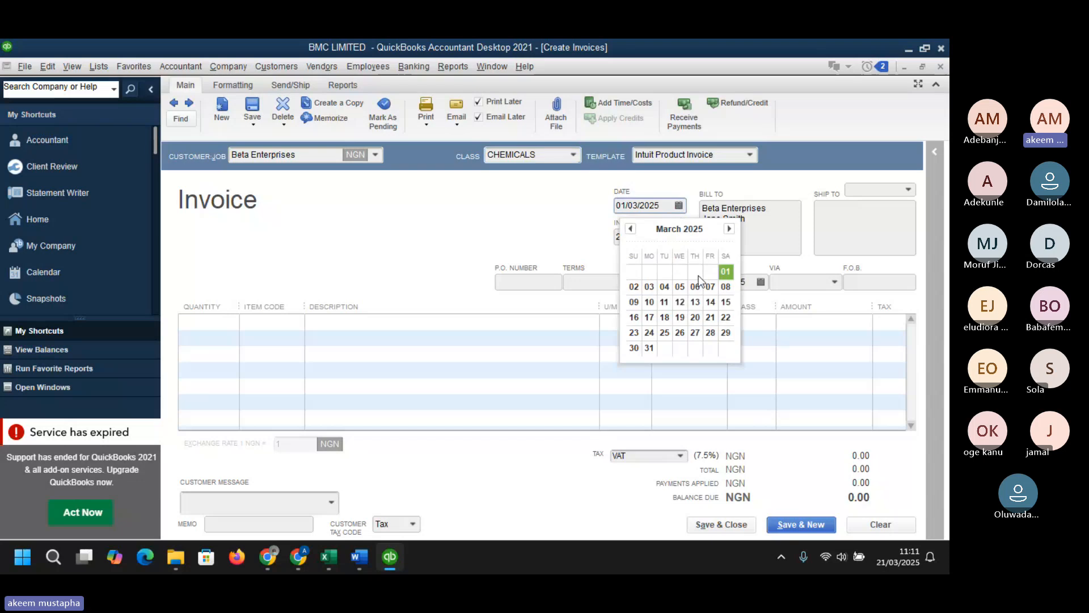
pyautogui.click(634, 287)
pyautogui.click(654, 243)
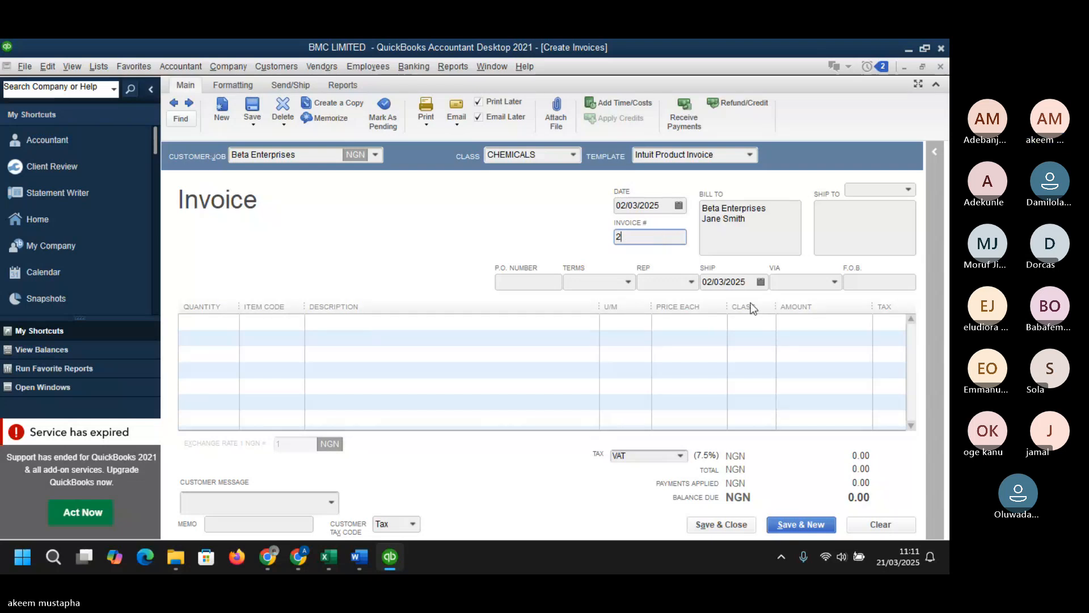
pyautogui.click(227, 322)
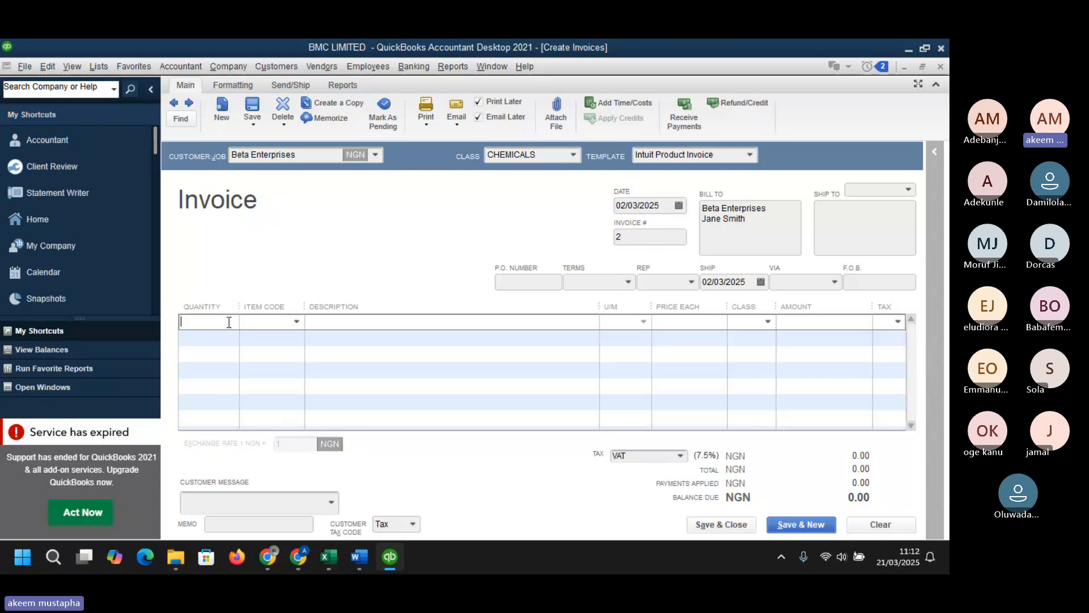
pyautogui.write('30')
pyautogui.press('Tab')
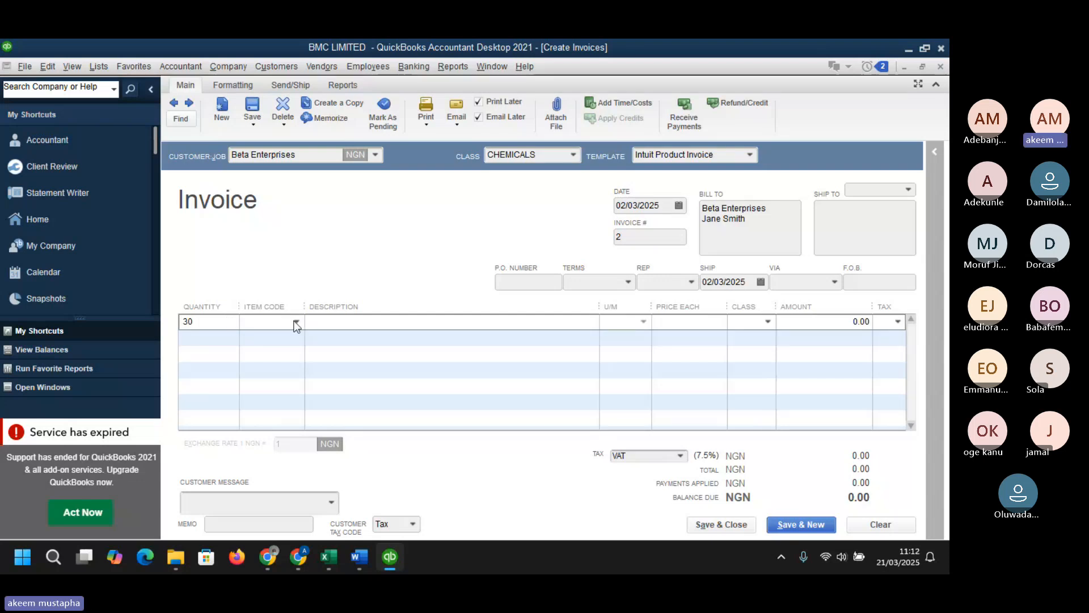
# - Choose item RAW-002 Plastic Granules on the line and set its amount to 750,000
pyautogui.click(295, 321)
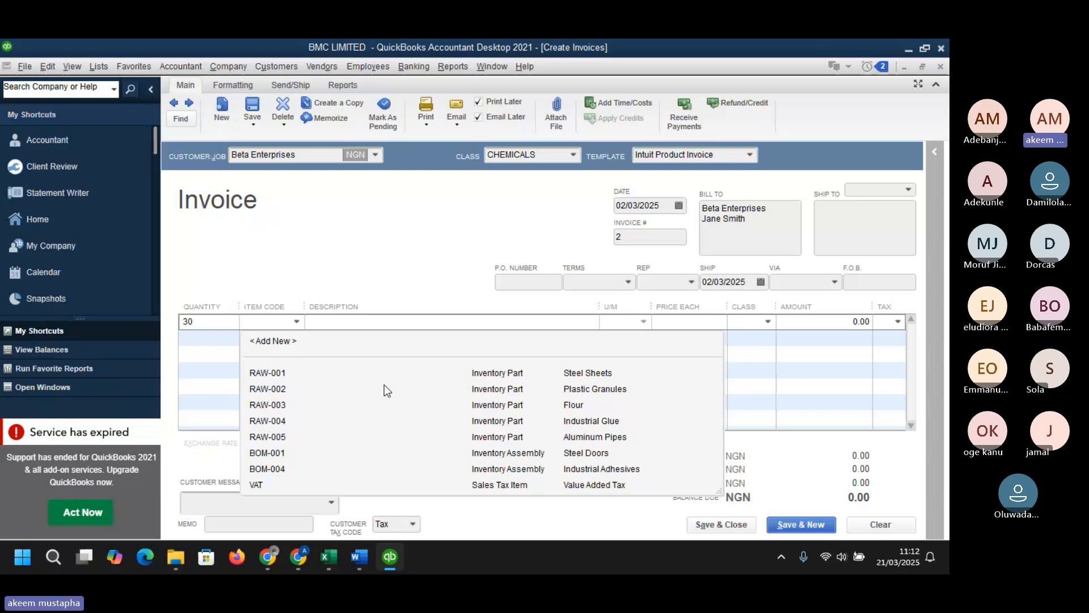
pyautogui.click(512, 391)
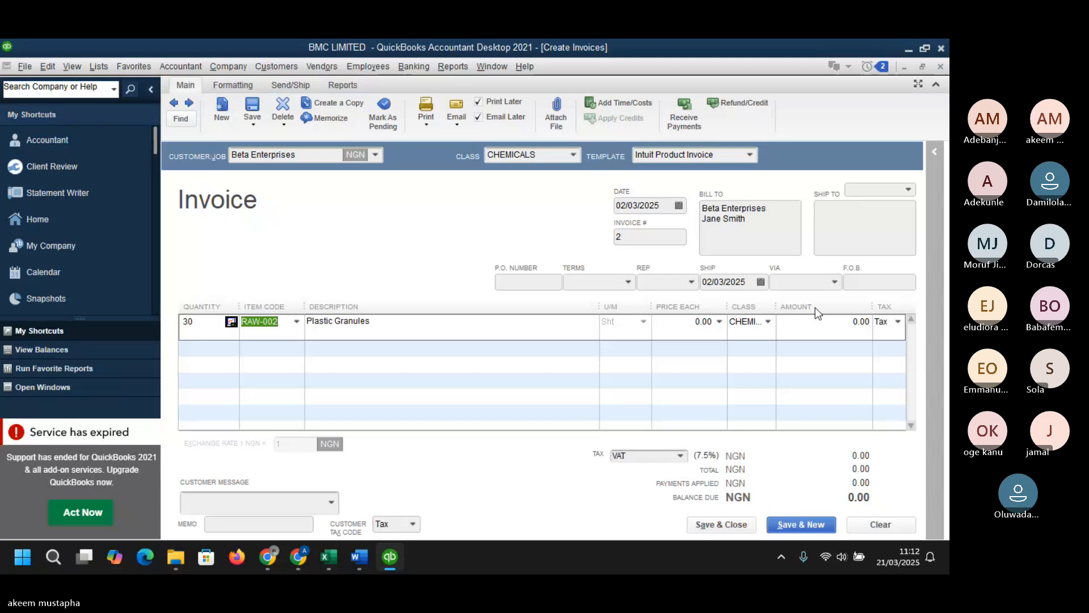
pyautogui.click(828, 322)
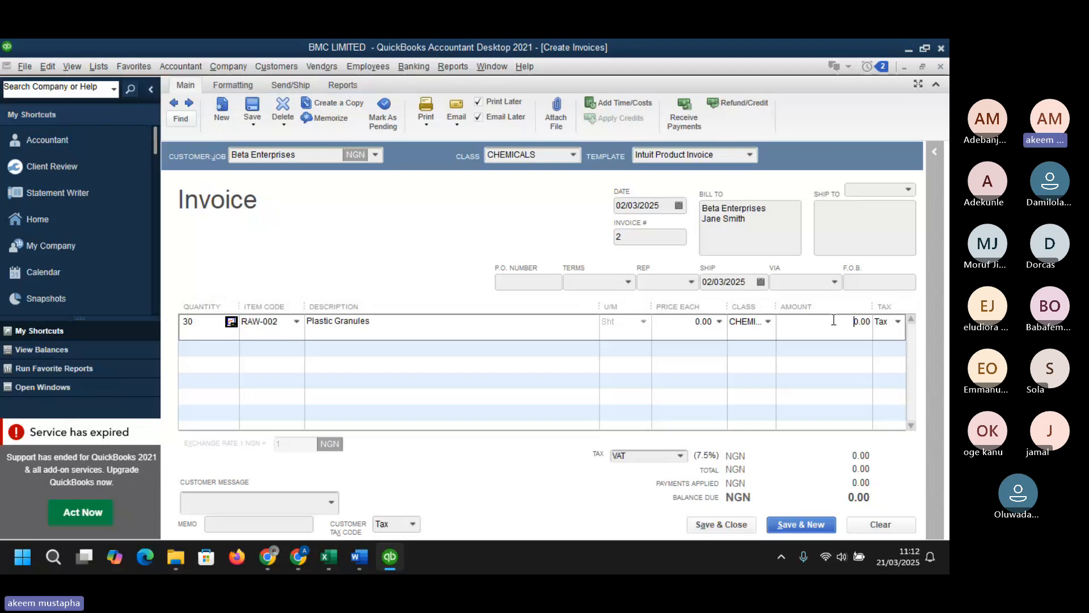
pyautogui.write('7')
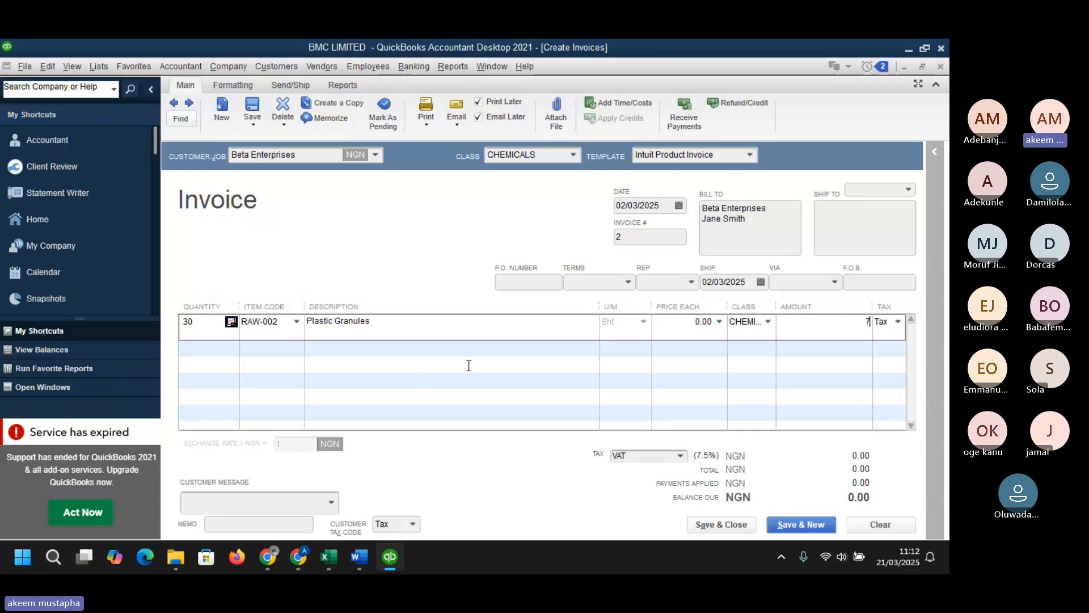
pyautogui.write('50,0')
pyautogui.write('0000')
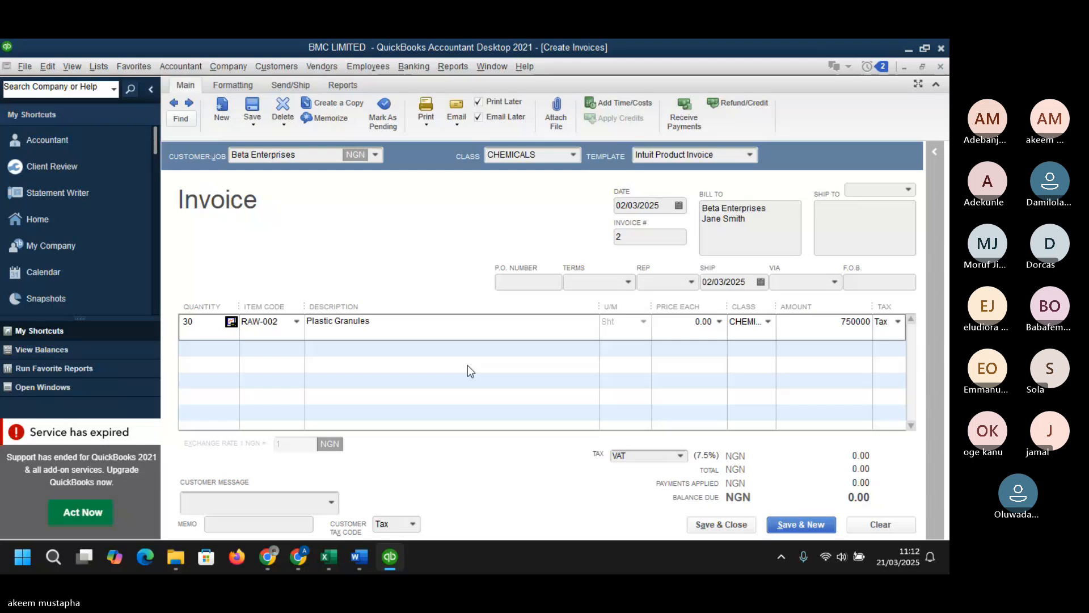
pyautogui.press('Tab')
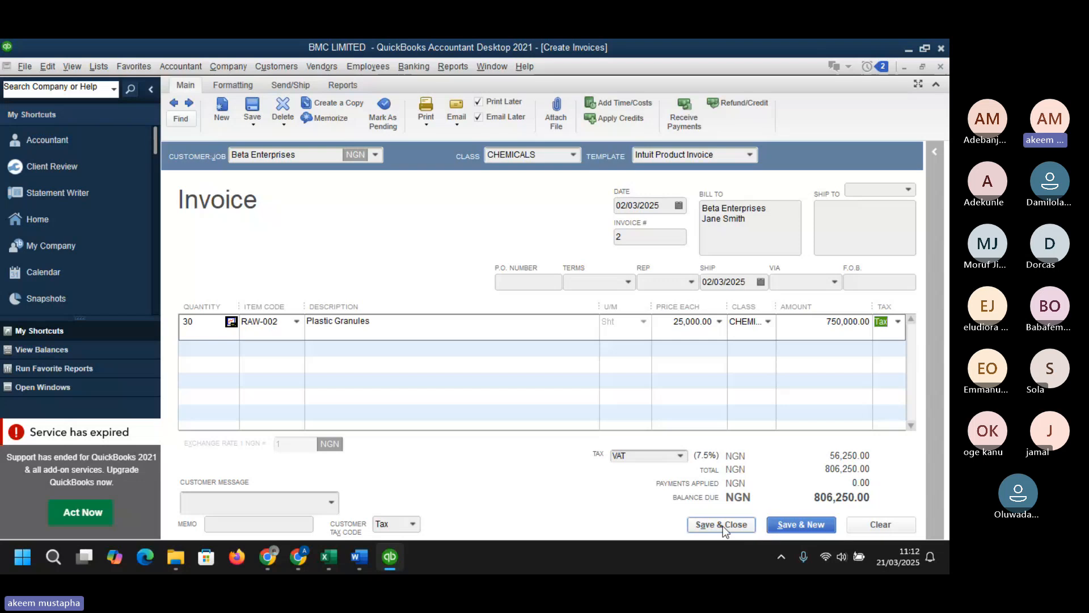
# - Save and close Beta Enterprises' invoice with Email Later turned off, and review both customers' invoice balances
pyautogui.click(797, 526)
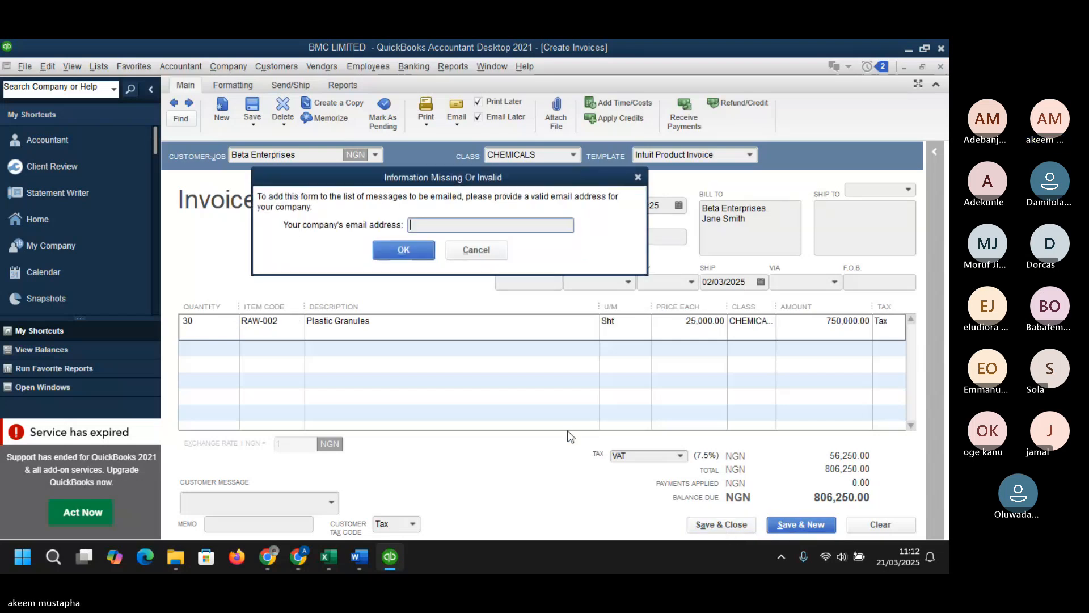
pyautogui.click(484, 251)
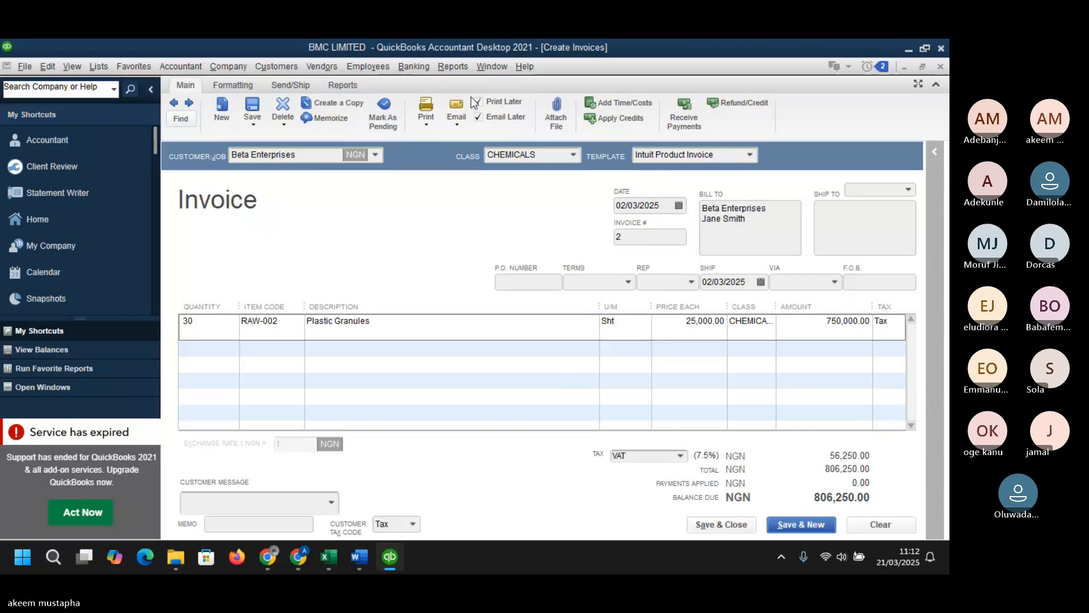
pyautogui.click(480, 116)
pyautogui.click(737, 527)
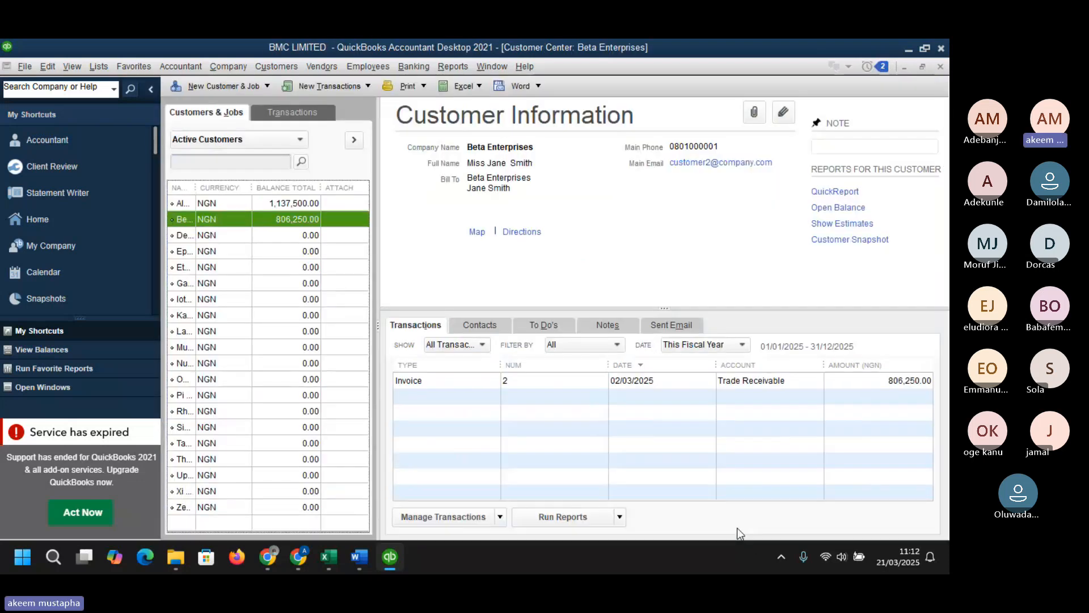
pyautogui.click(287, 203)
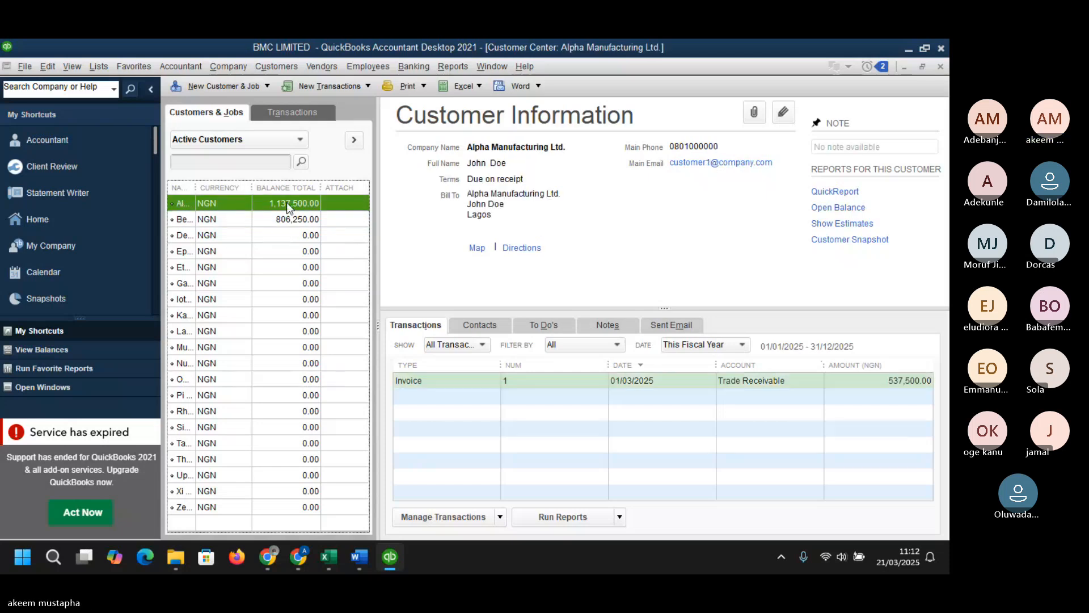
pyautogui.click(291, 219)
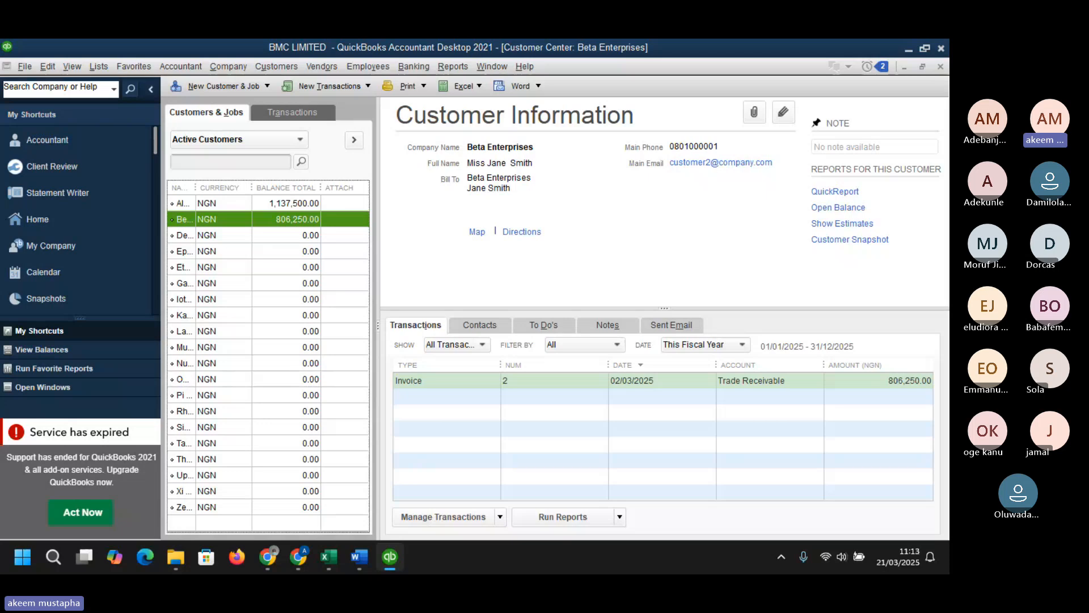
# - Widen the Name column of the customer list
pyautogui.hotkey('alt', 'Tab')
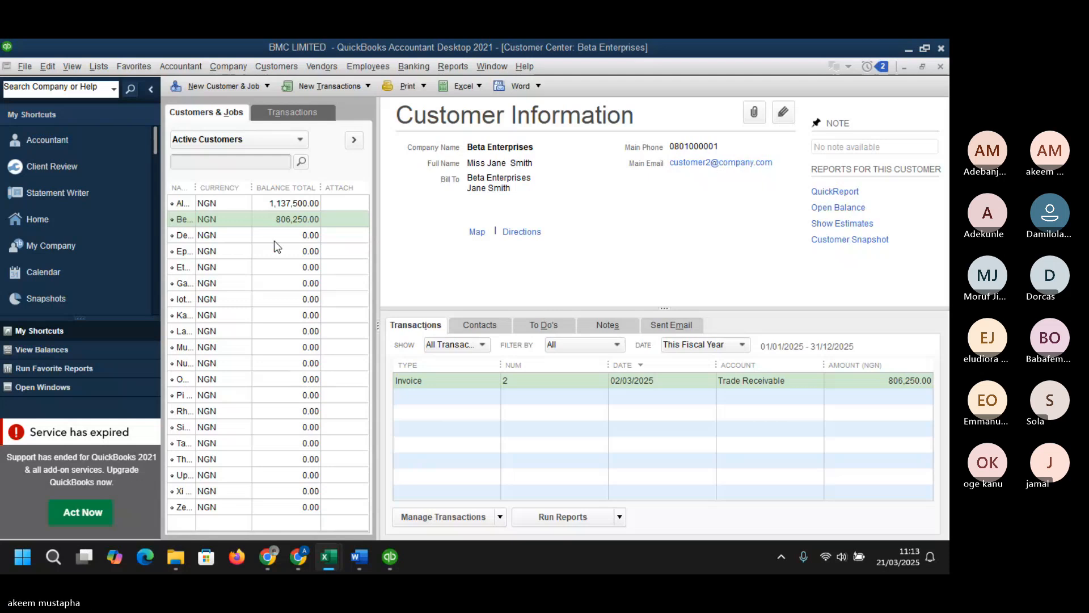
pyautogui.click(197, 186)
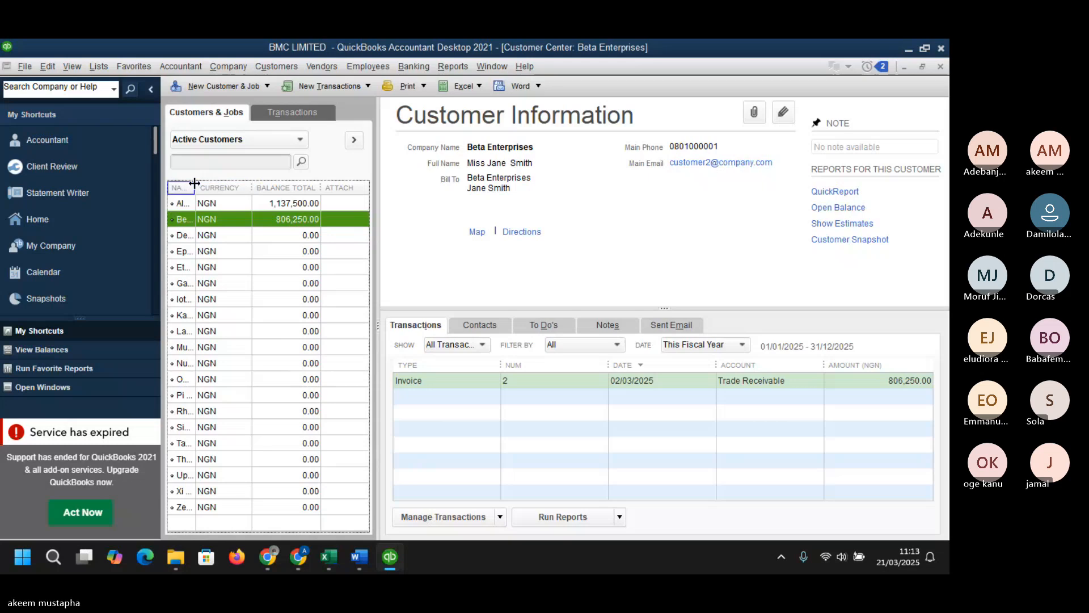
pyautogui.moveTo(196, 183); pyautogui.dragTo(276, 184)
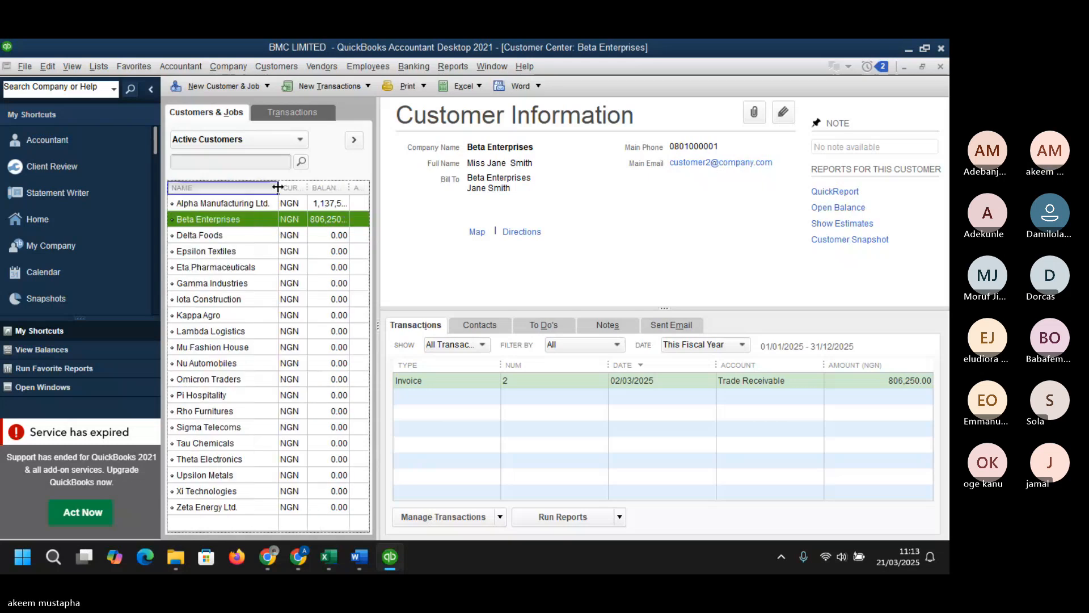
# - Search the customer list for THE
pyautogui.click(239, 162)
pyautogui.write('THE')
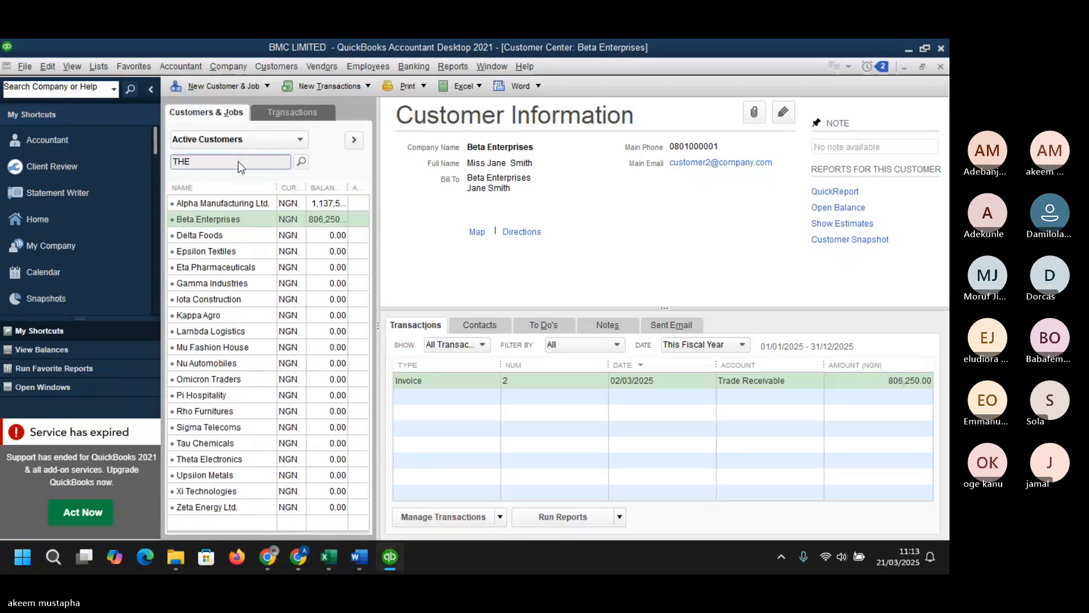
pyautogui.click(302, 162)
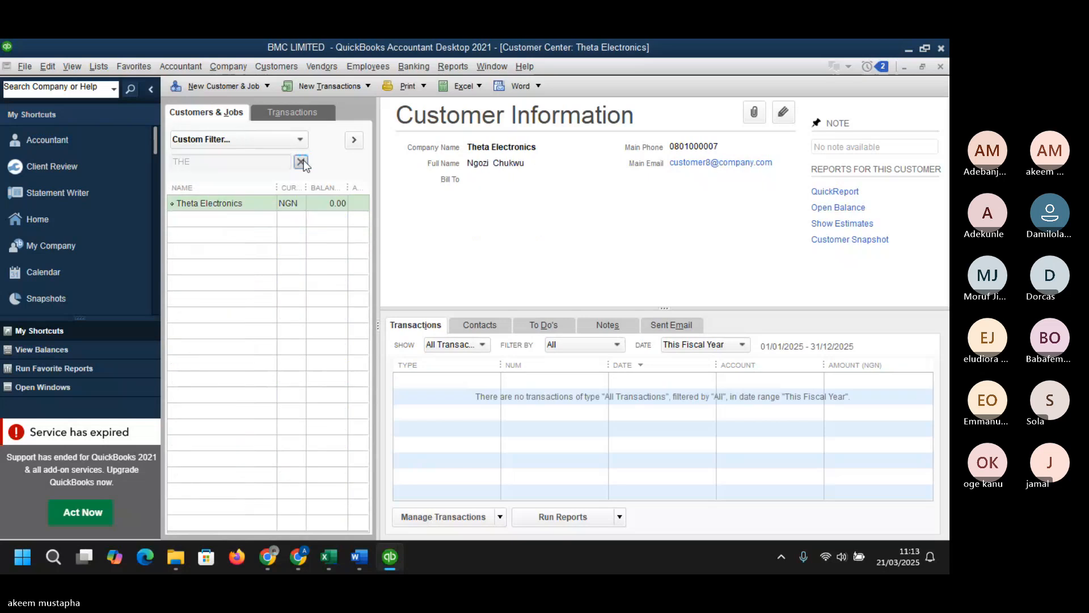
pyautogui.click(219, 204)
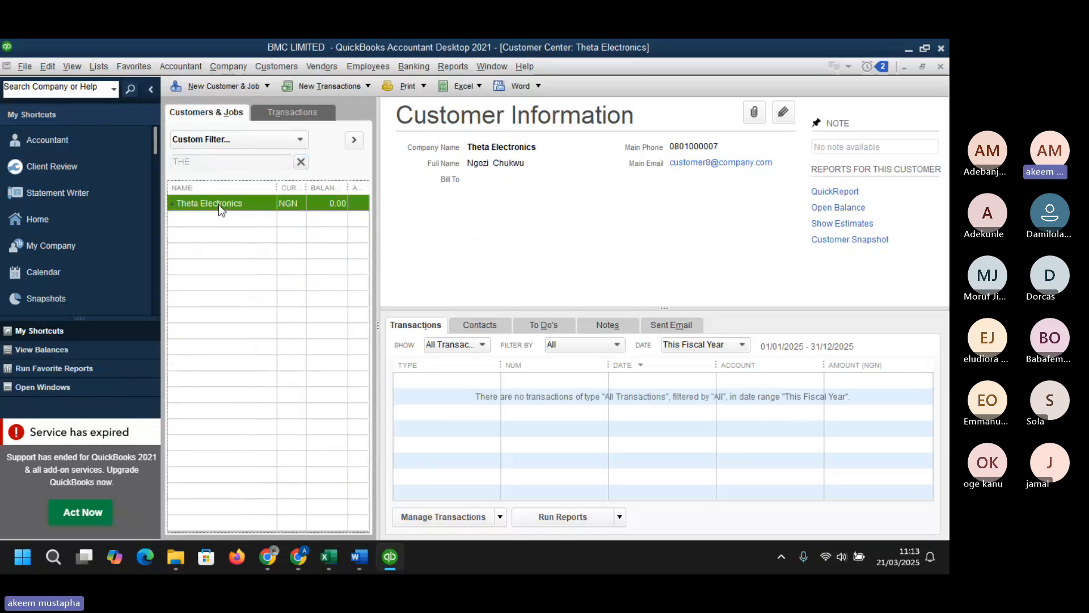
pyautogui.rightClick(219, 204)
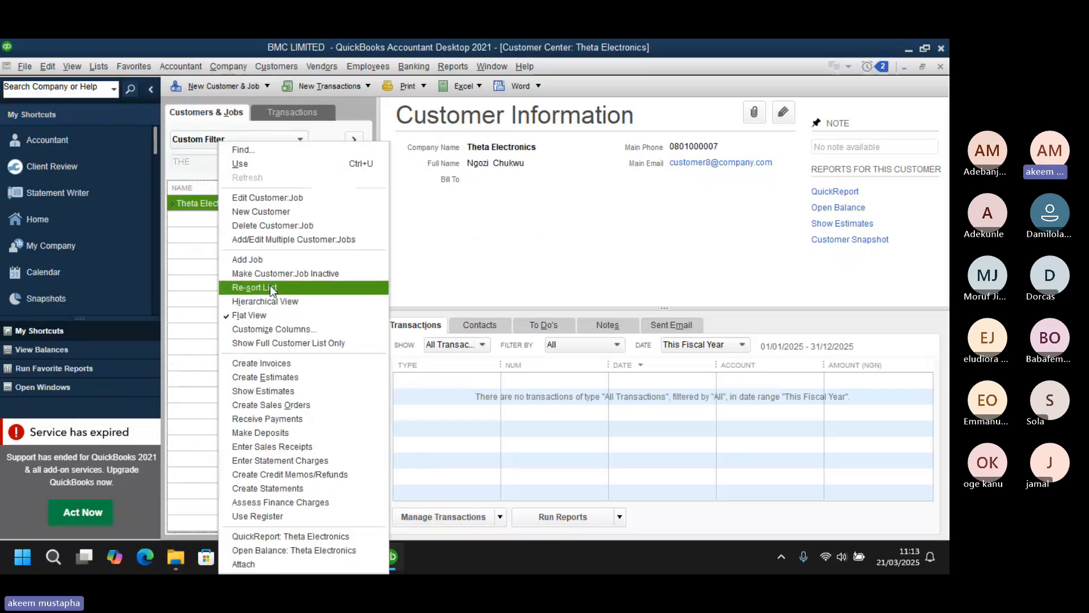
pyautogui.click(271, 364)
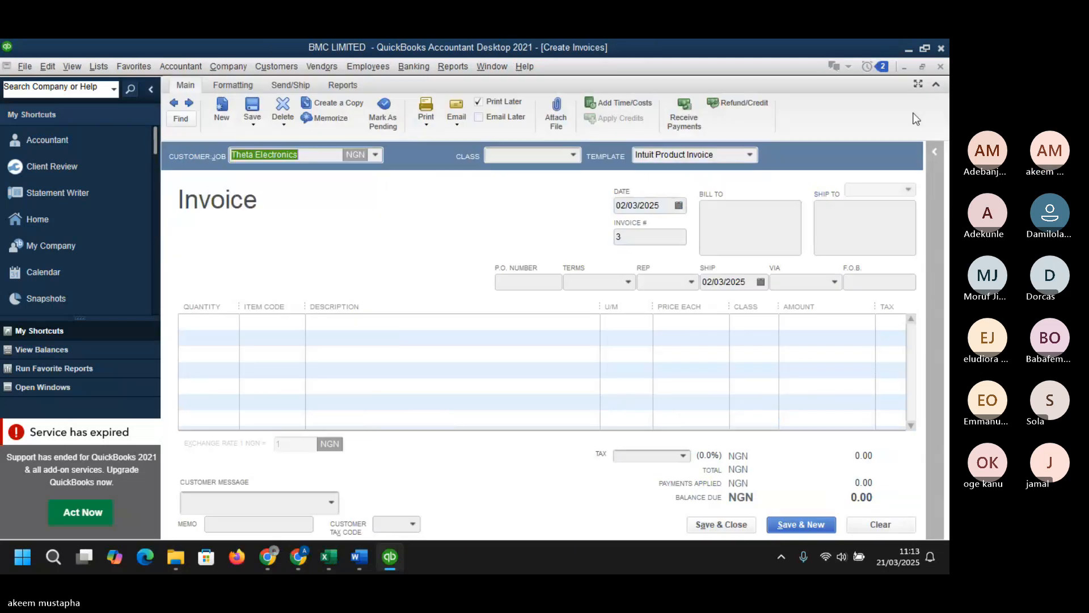
pyautogui.click(940, 68)
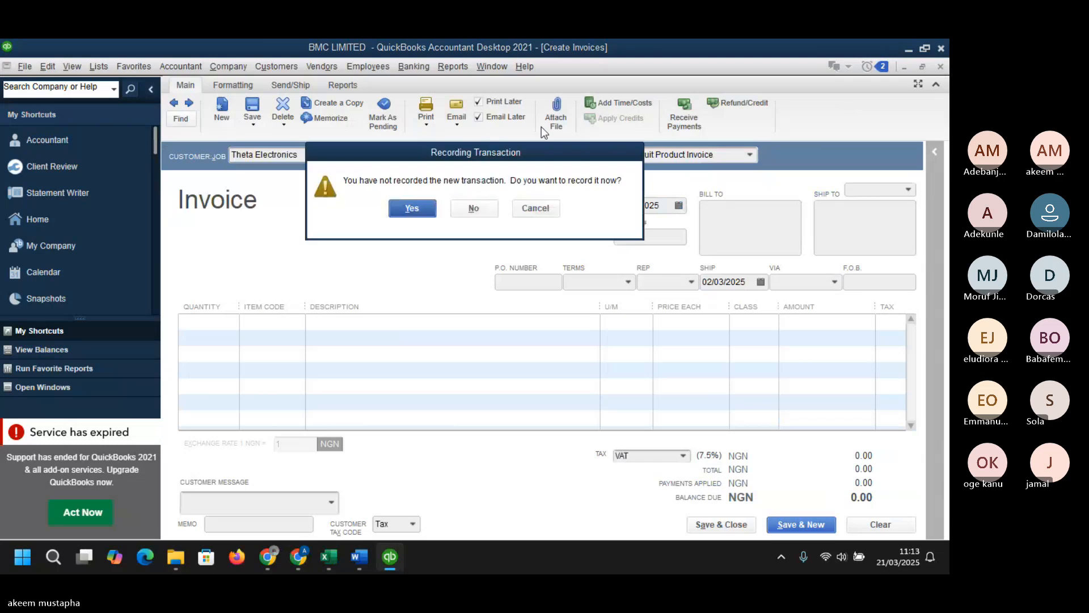
pyautogui.click(474, 208)
# - Start a new invoice and select Theta Electronics as the customer
pyautogui.click(276, 67)
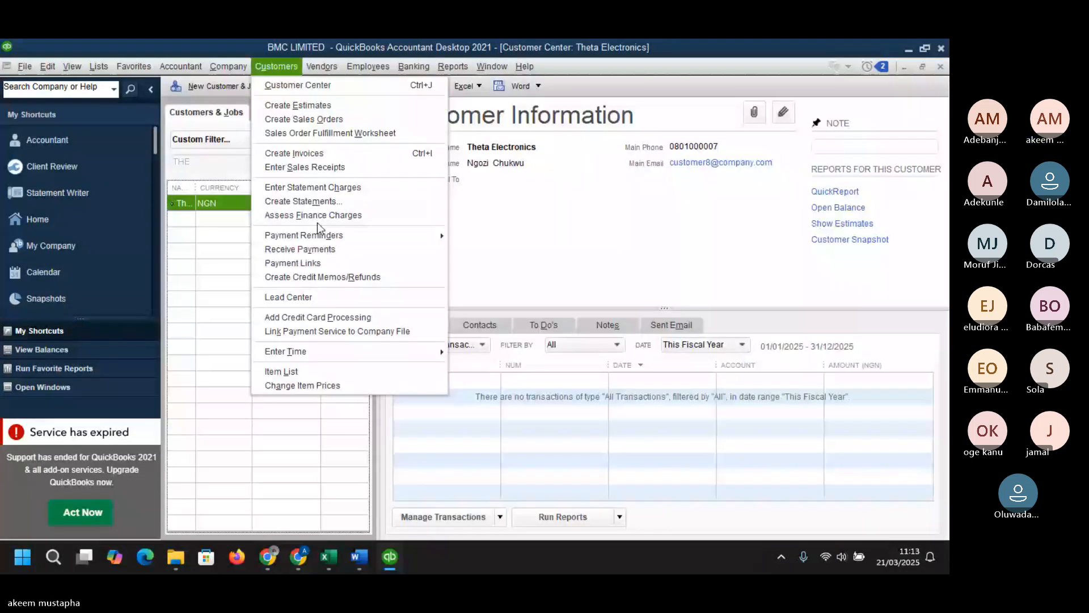
pyautogui.click(306, 154)
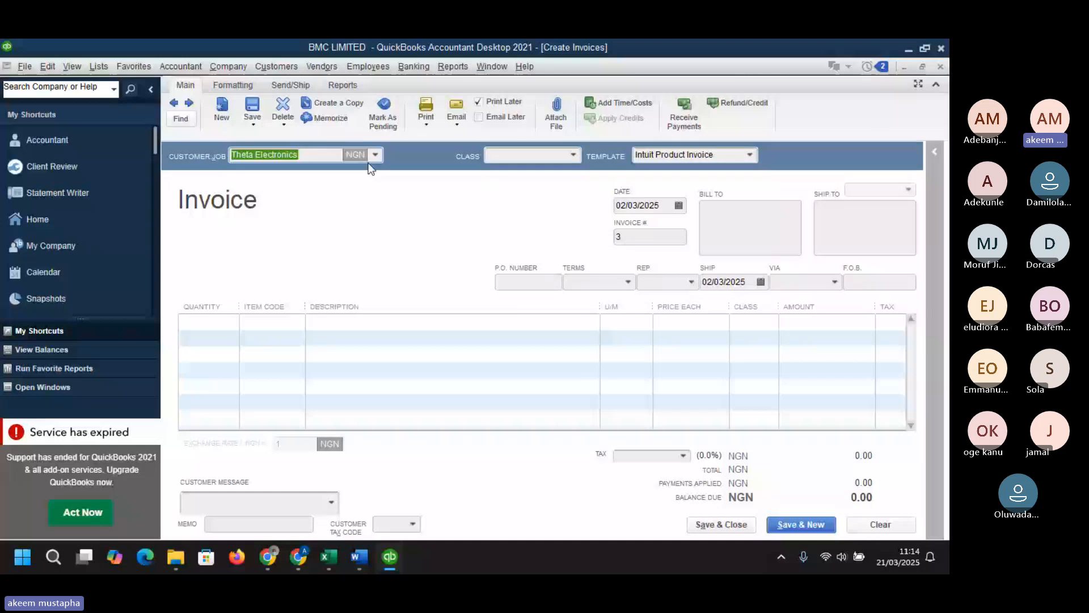
pyautogui.click(374, 156)
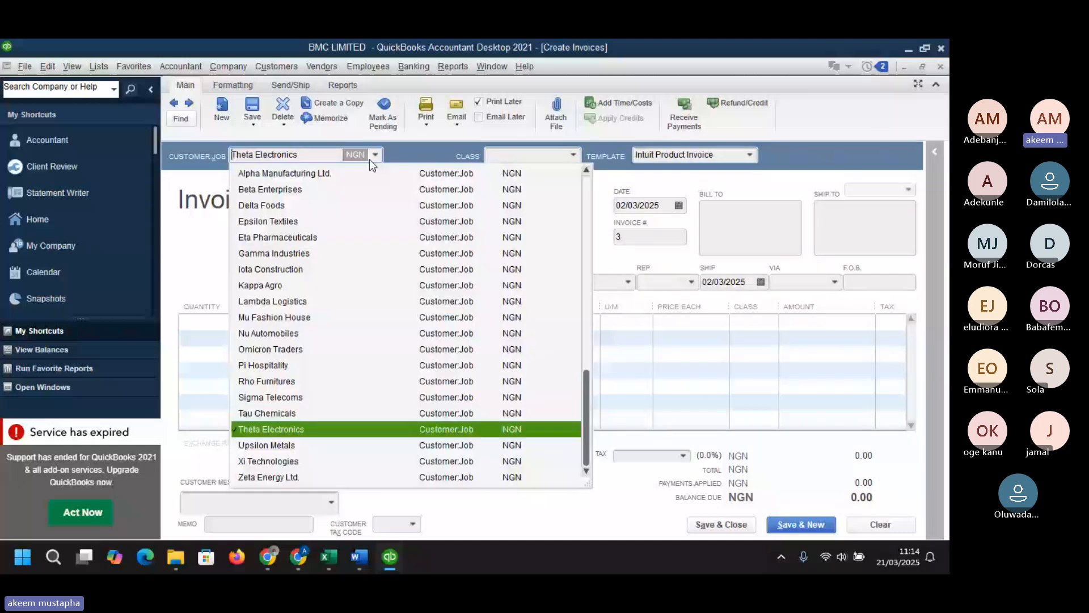
pyautogui.click(312, 430)
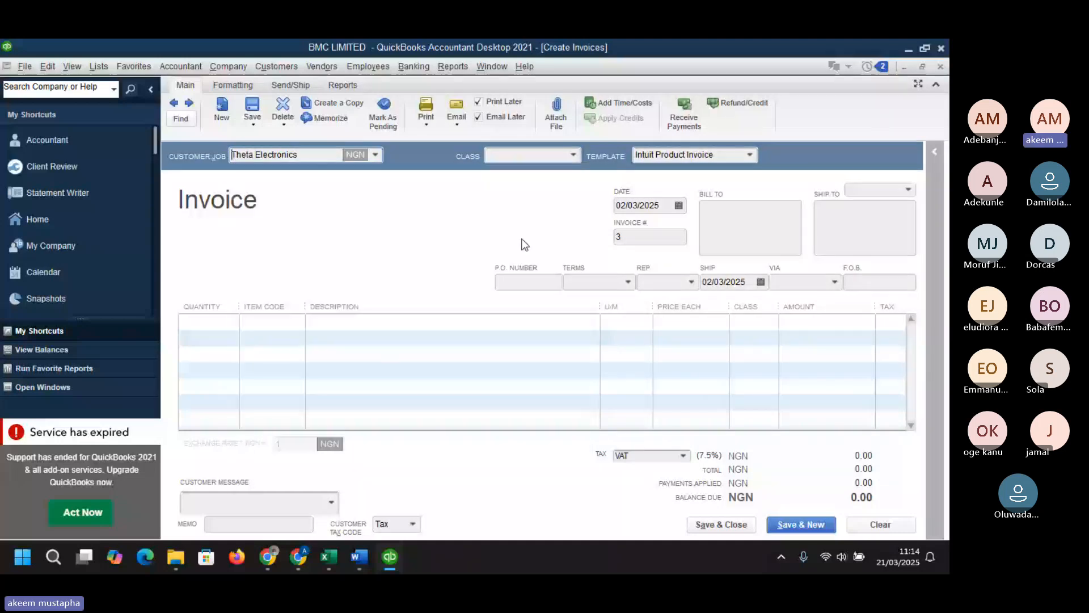
# - Set the invoice class to METAL WORKS and enter a quantity of 20 on the first line
pyautogui.click(573, 154)
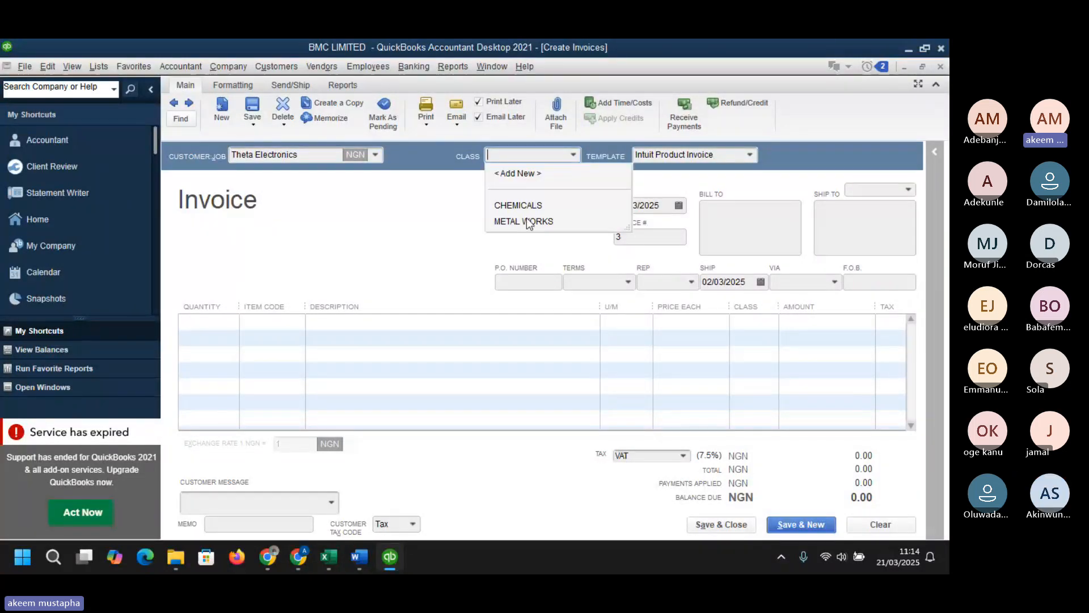
pyautogui.click(526, 220)
pyautogui.click(230, 322)
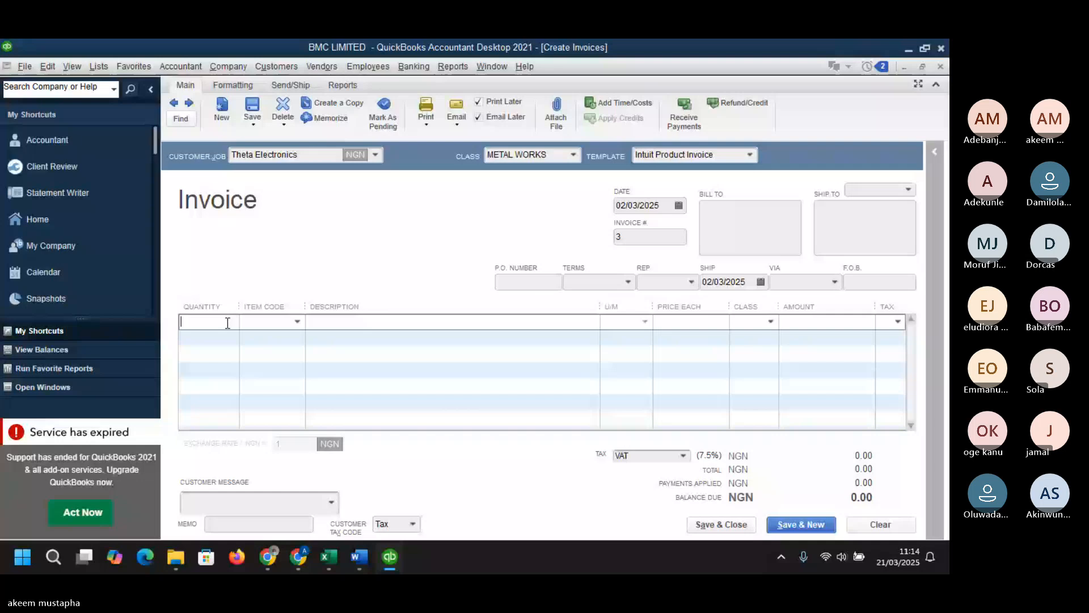
pyautogui.write('20')
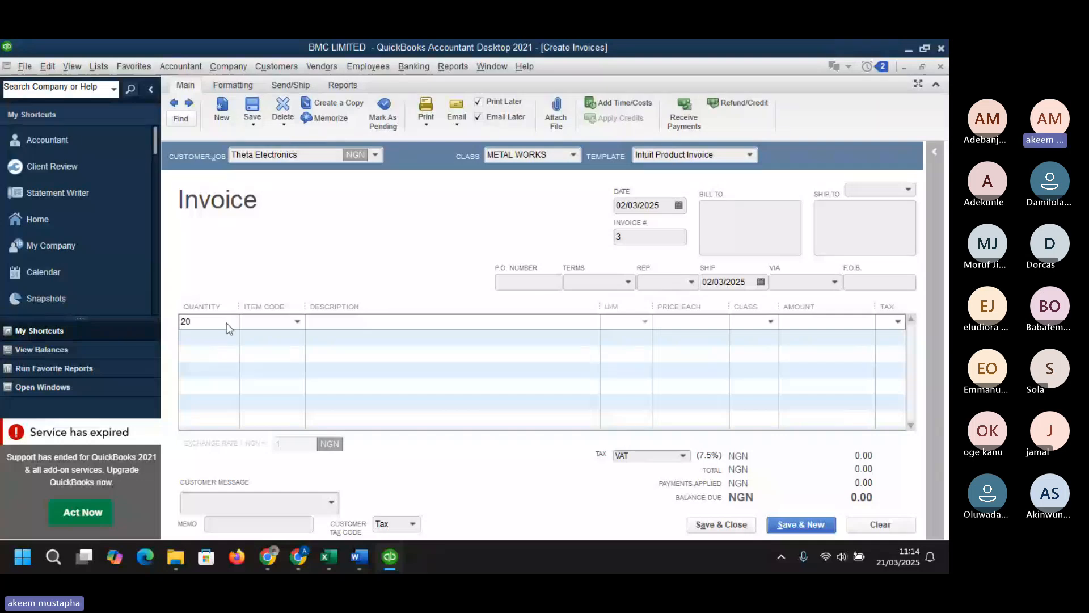
# - Choose item BOM-001 Steel Doors on the line, dismissing the insufficient-quantity and backorder notices
pyautogui.click(292, 327)
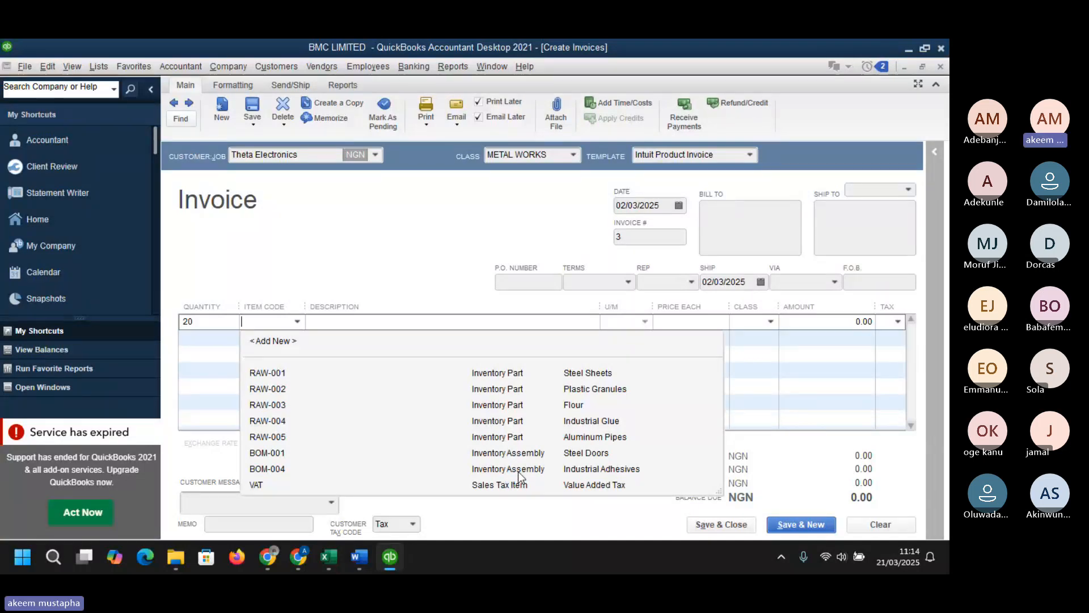
pyautogui.click(503, 453)
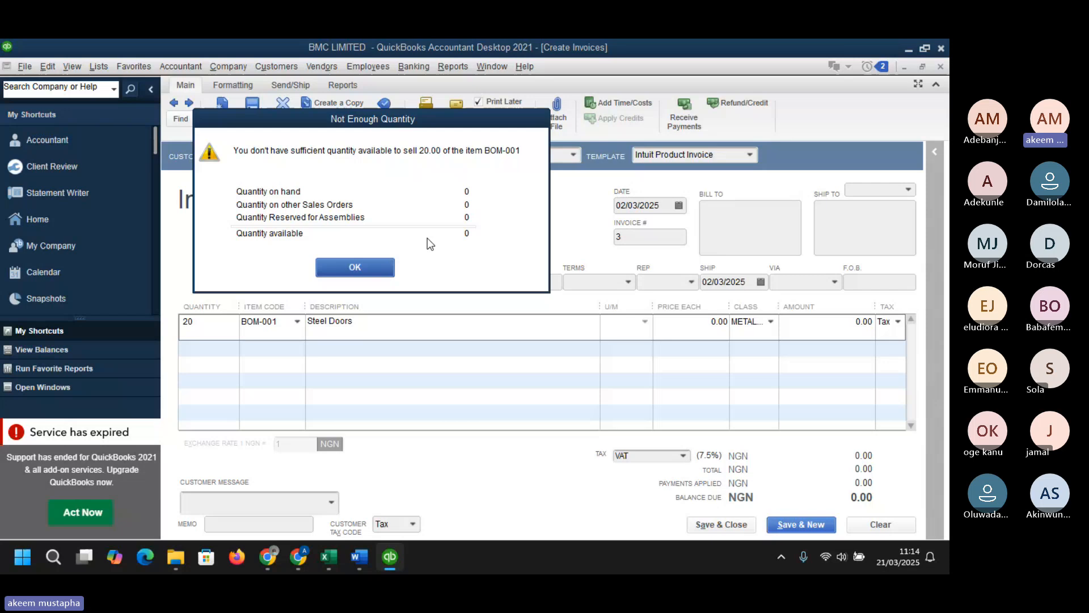
pyautogui.click(373, 262)
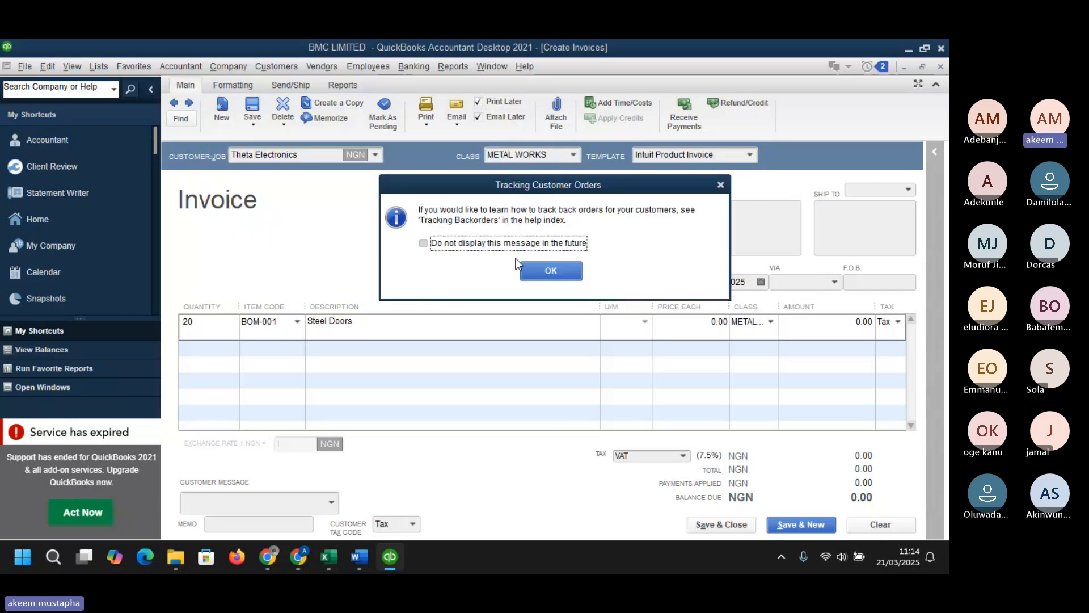
pyautogui.click(560, 271)
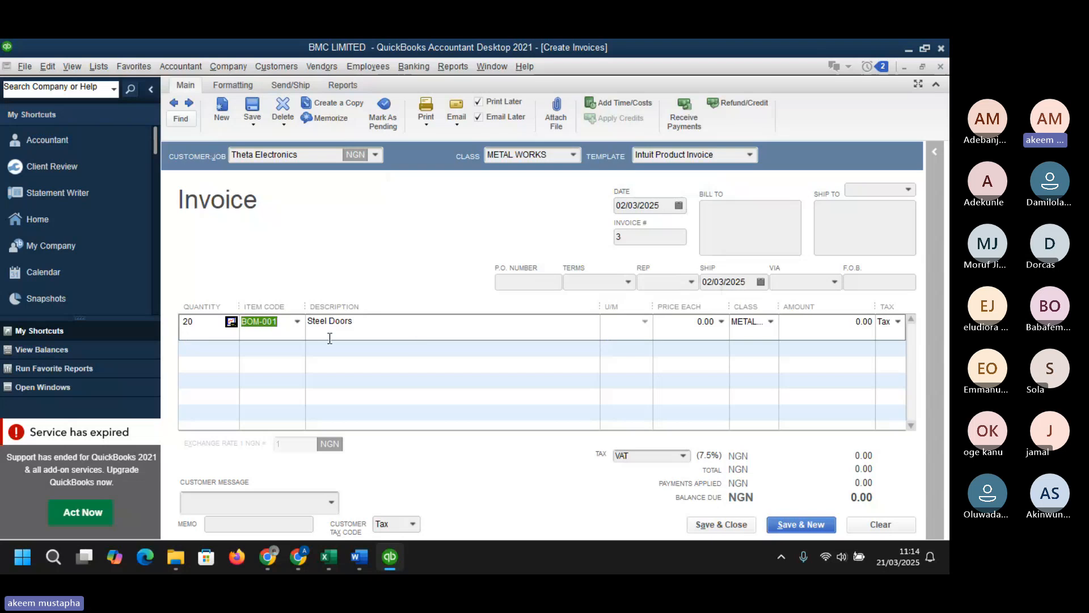
# - Set the line amount to 400,000
pyautogui.click(812, 328)
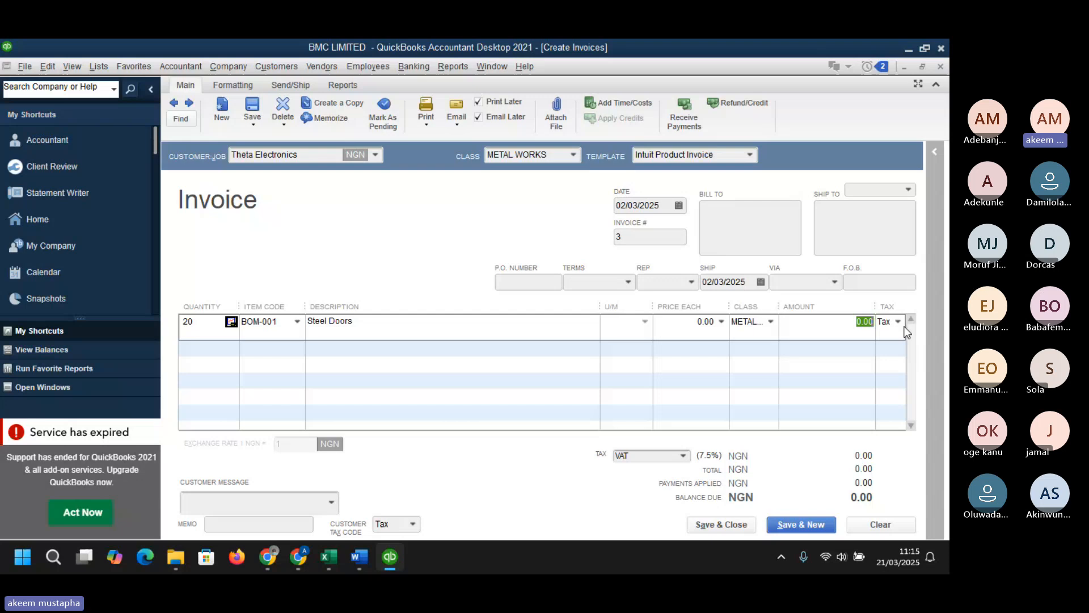
pyautogui.write('400000')
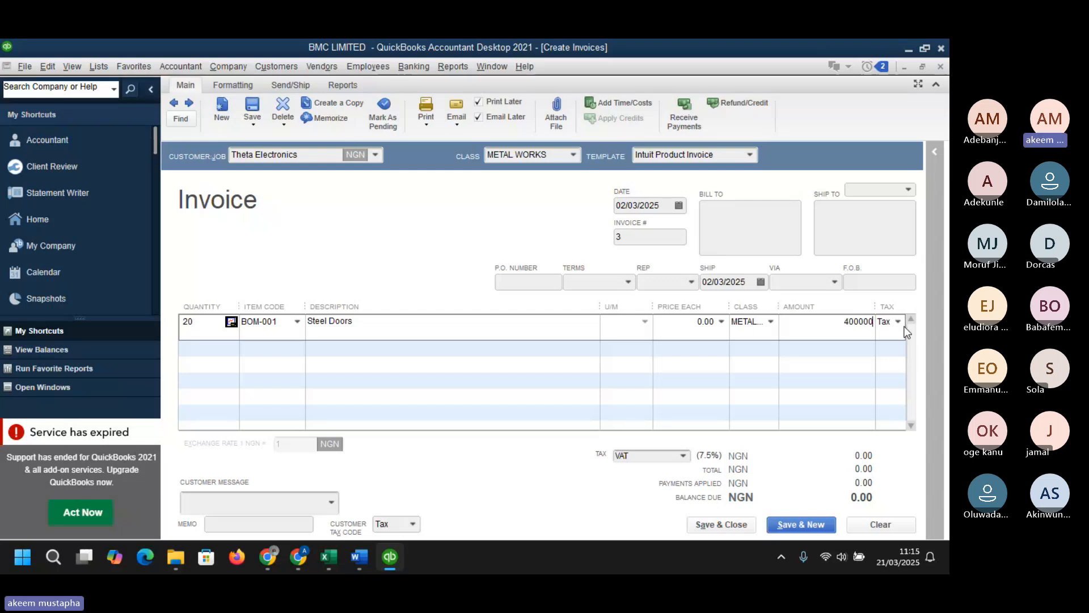
pyautogui.press('Tab')
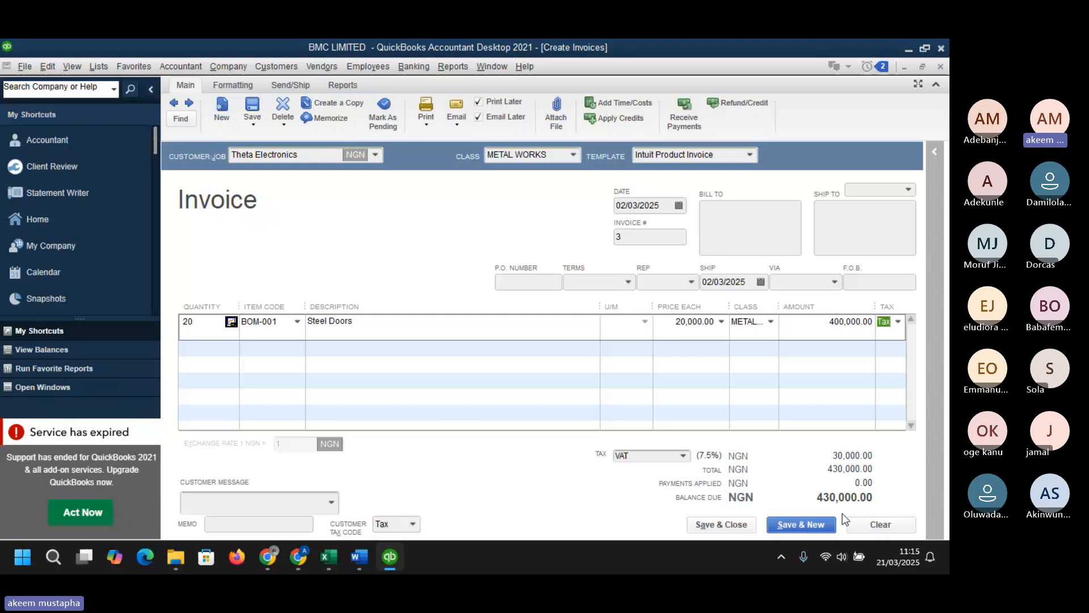
# - Save and close Theta Electronics' invoice, cancelling the company email address prompt
pyautogui.click(711, 525)
pyautogui.click(717, 528)
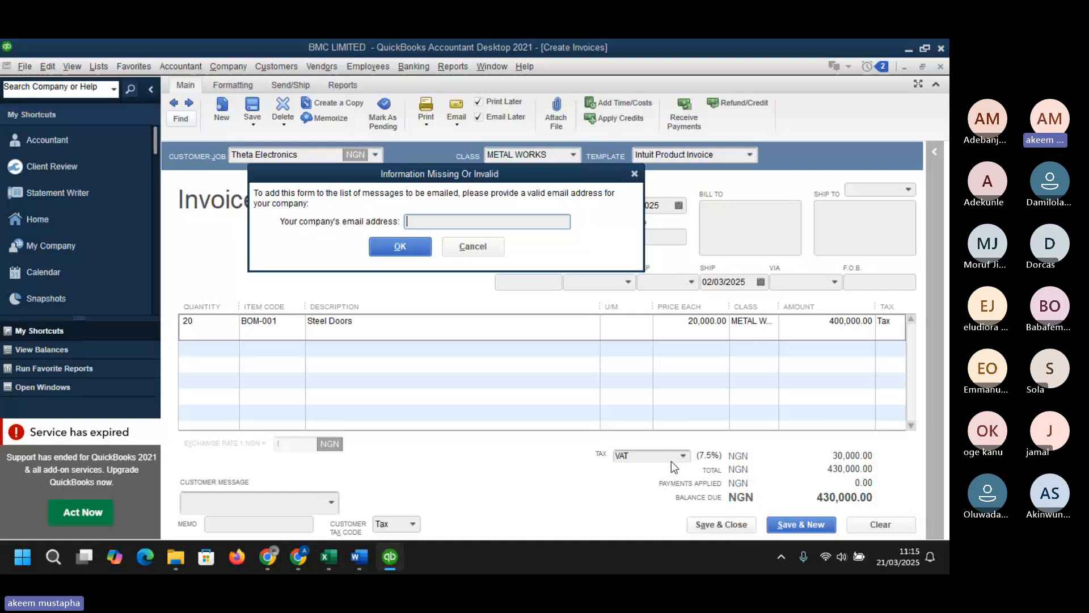
pyautogui.press('Escape')
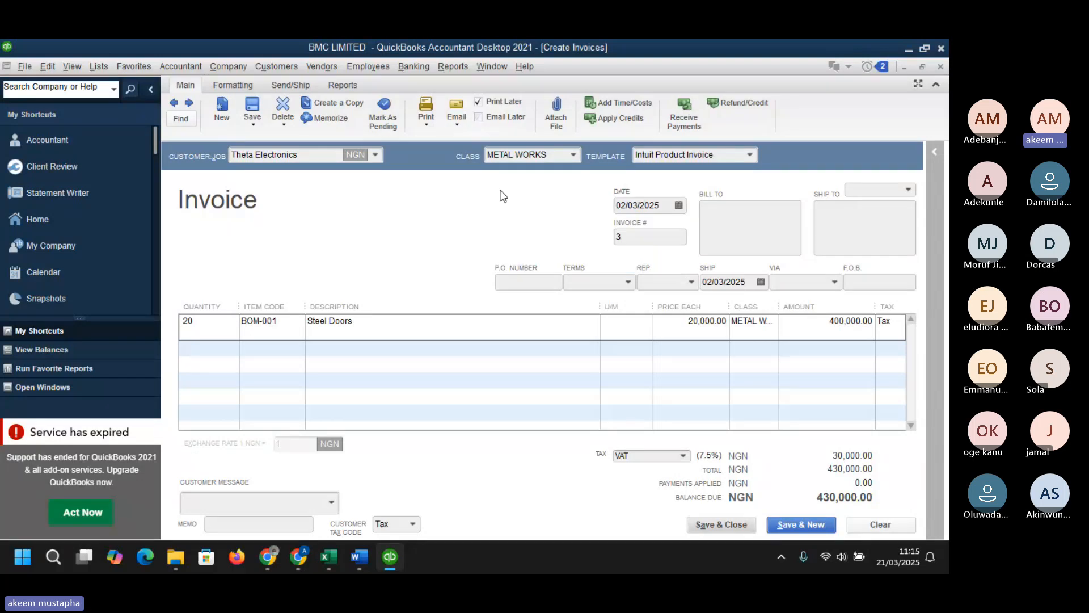
pyautogui.click(726, 526)
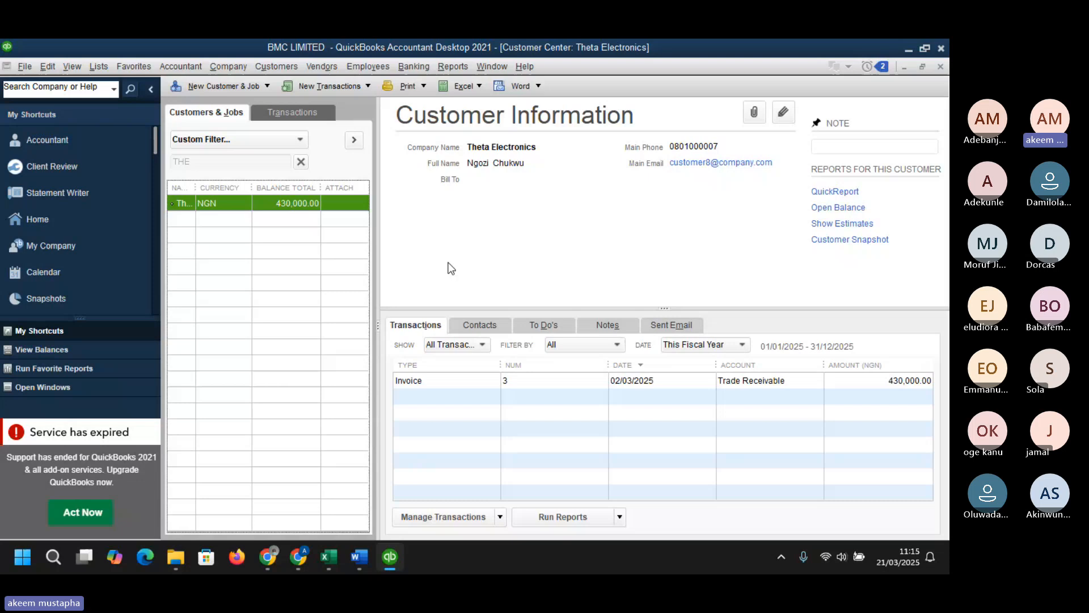
# - Clear the customer search filter and widen the Name column again
pyautogui.click(301, 162)
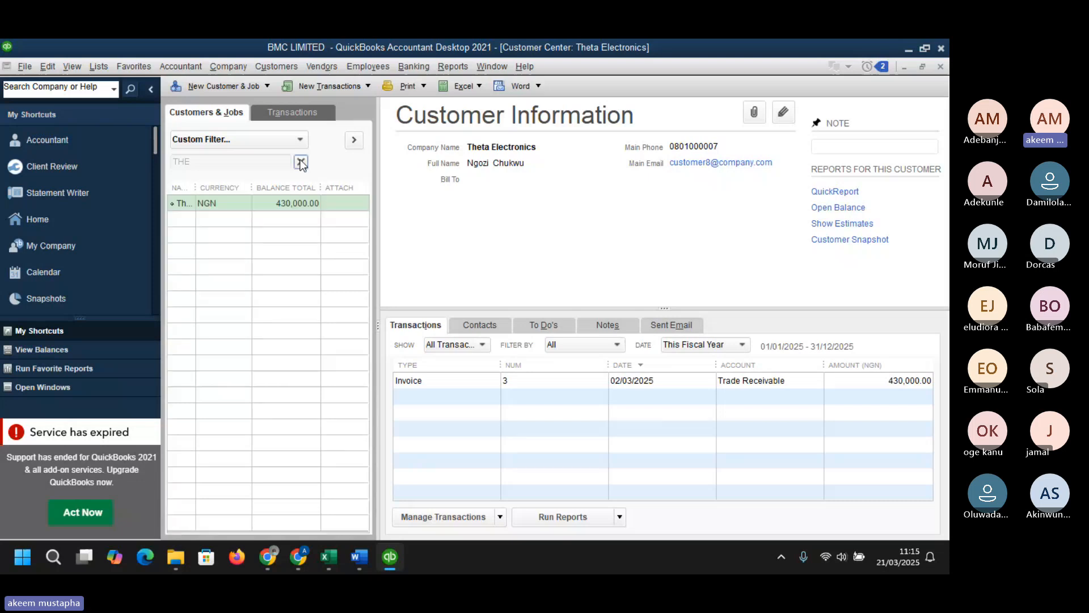
pyautogui.moveTo(268, 555)
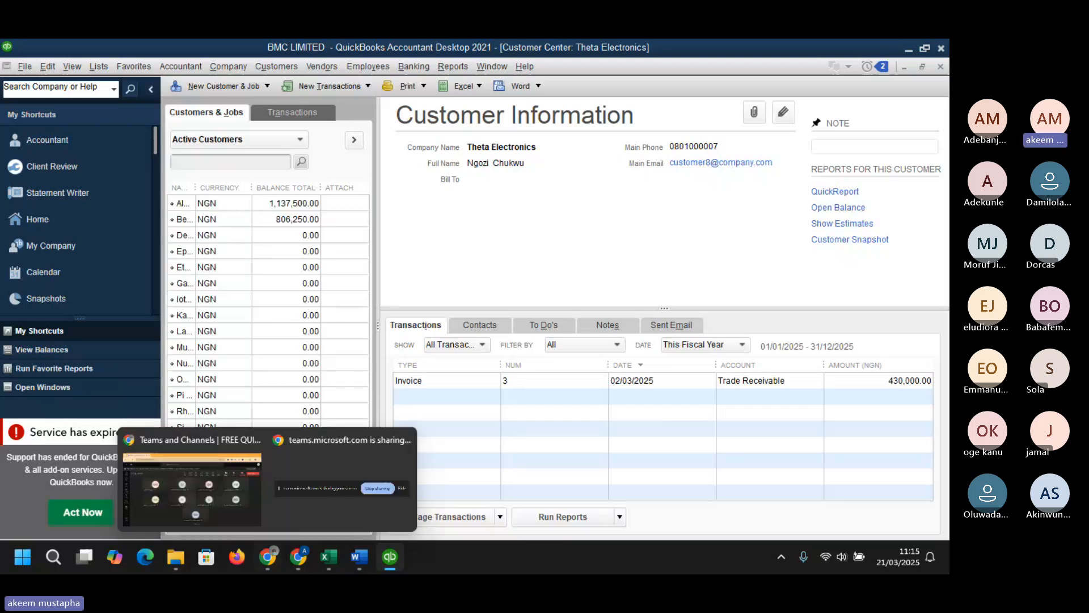
pyautogui.moveTo(335, 571)
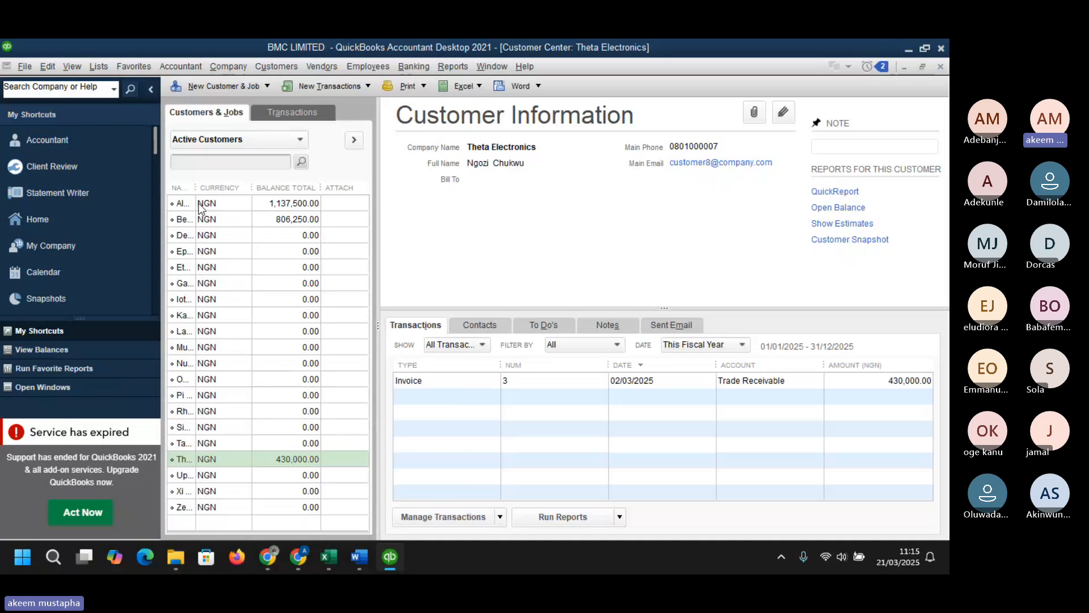
pyautogui.moveTo(195, 188); pyautogui.dragTo(262, 199)
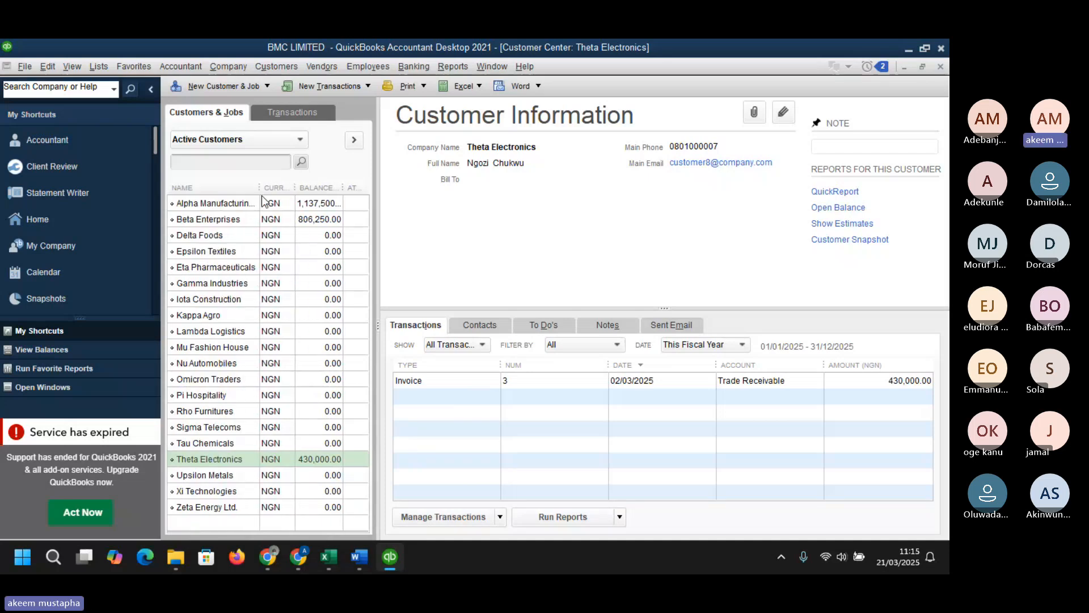
# - Open a new invoice for Beta Enterprises from the customer list
pyautogui.click(215, 284)
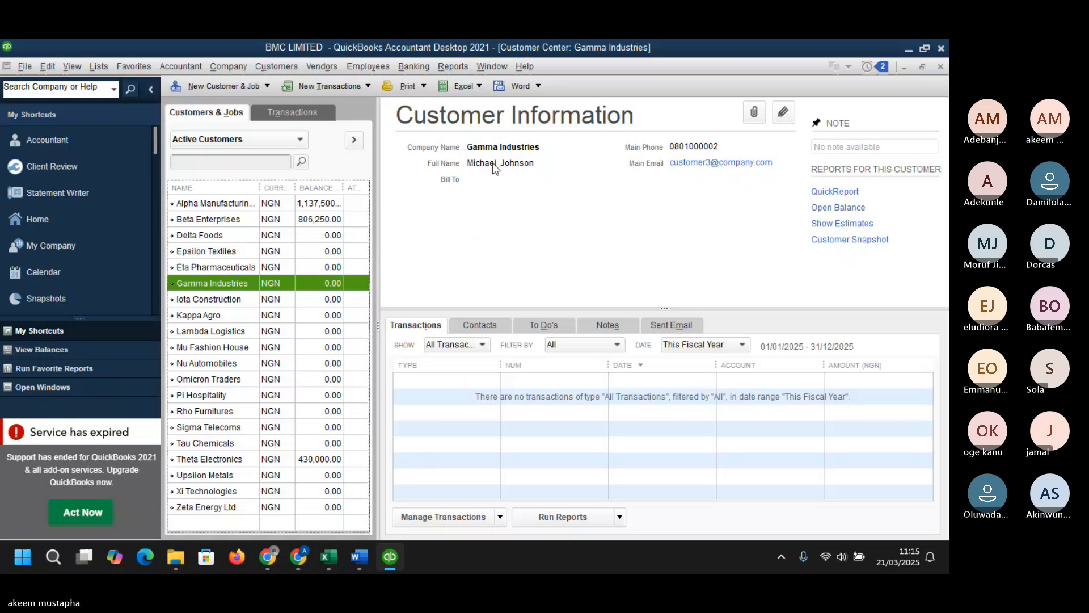
pyautogui.rightClick(245, 283)
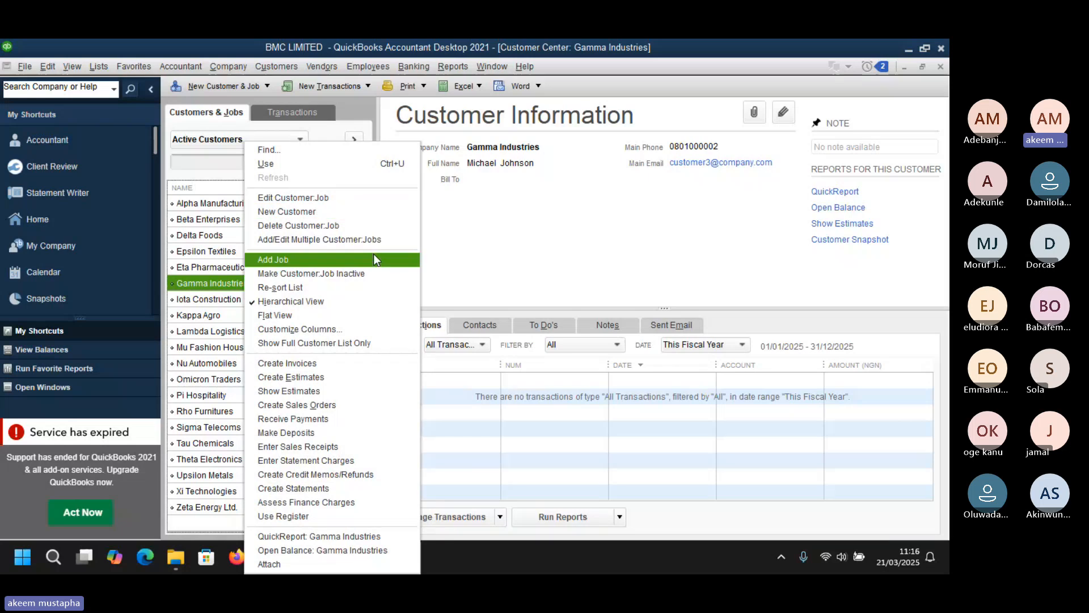
pyautogui.click(220, 218)
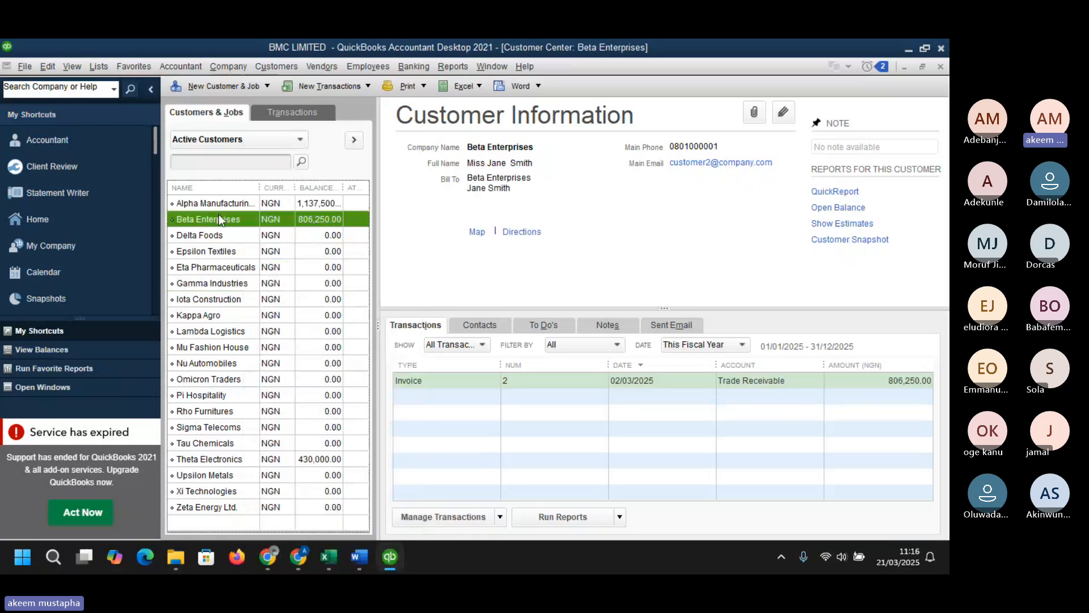
pyautogui.rightClick(221, 219)
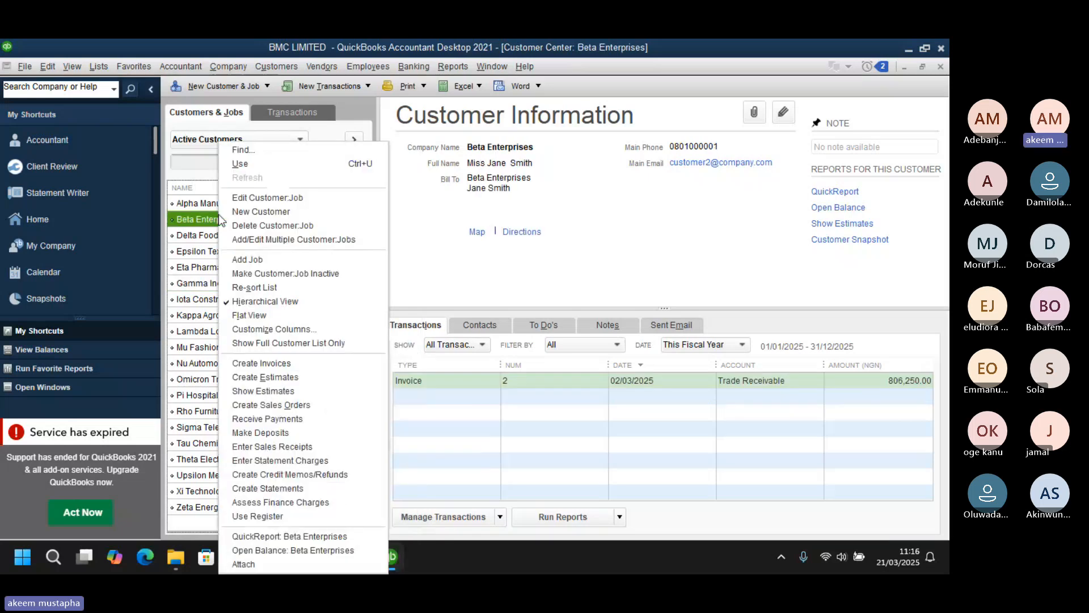
pyautogui.click(281, 363)
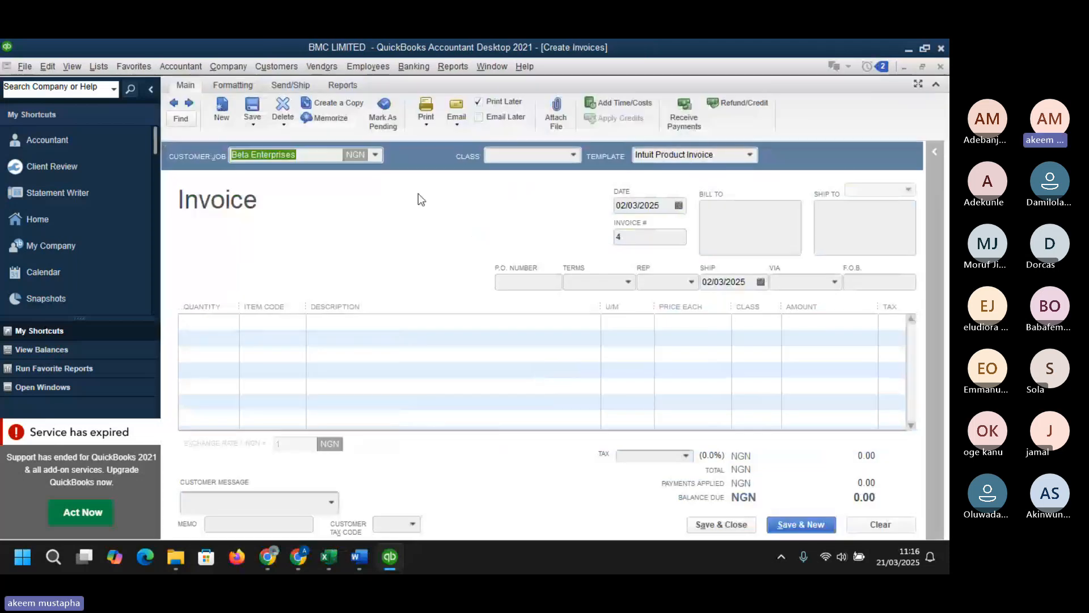
# - Set the Beta Enterprises invoice class to METAL WORKS and its date to 07/03/2025
pyautogui.click(573, 155)
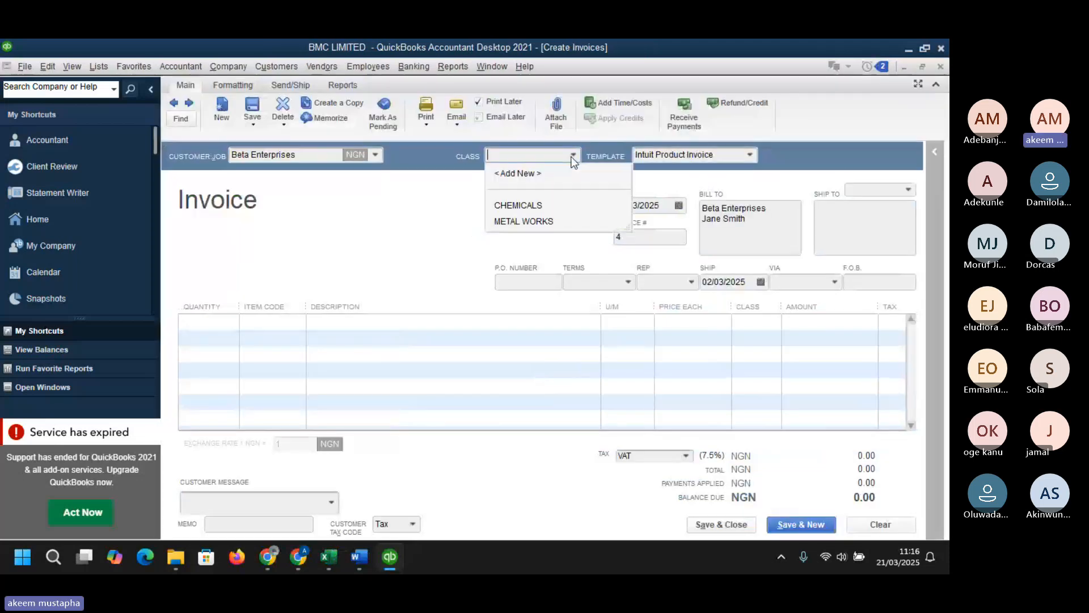
pyautogui.click(539, 220)
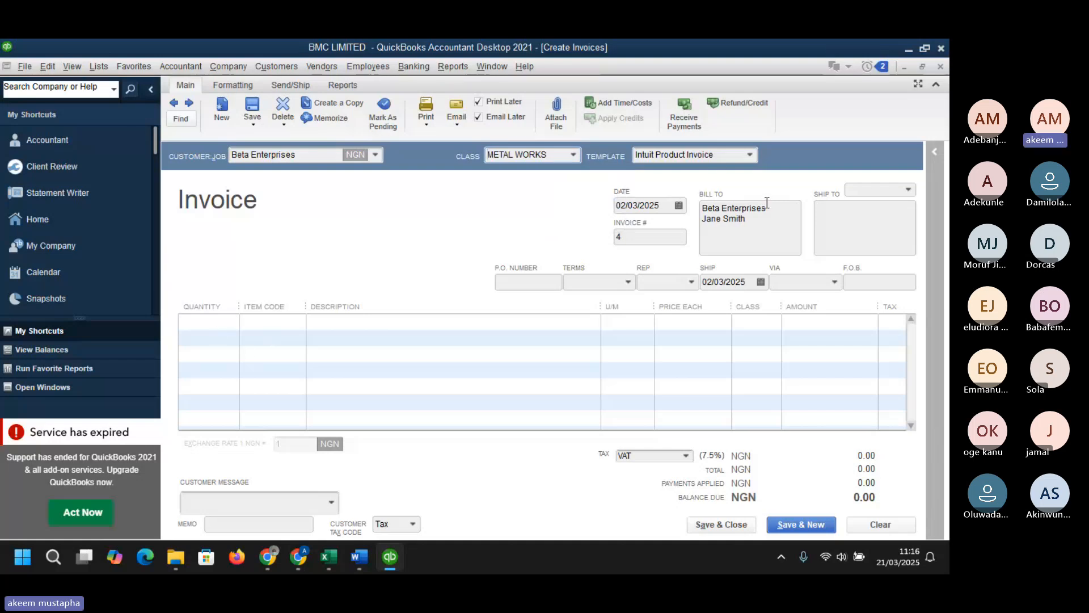
pyautogui.click(678, 206)
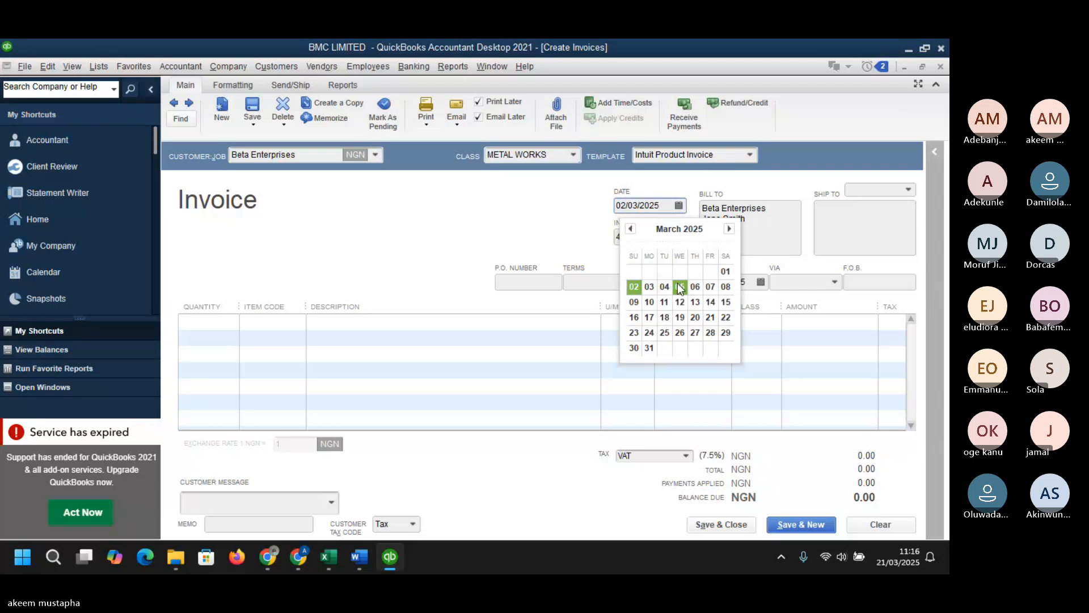
pyautogui.click(710, 287)
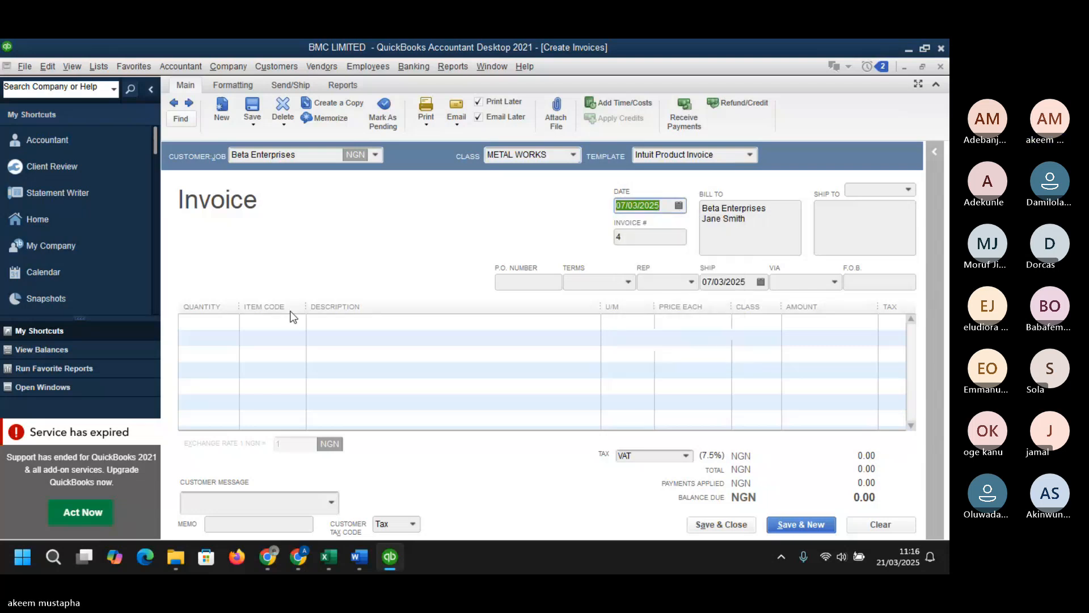
# - Add a first invoice line of 10 units of item RAW-005 Aluminum Pipes
pyautogui.click(234, 322)
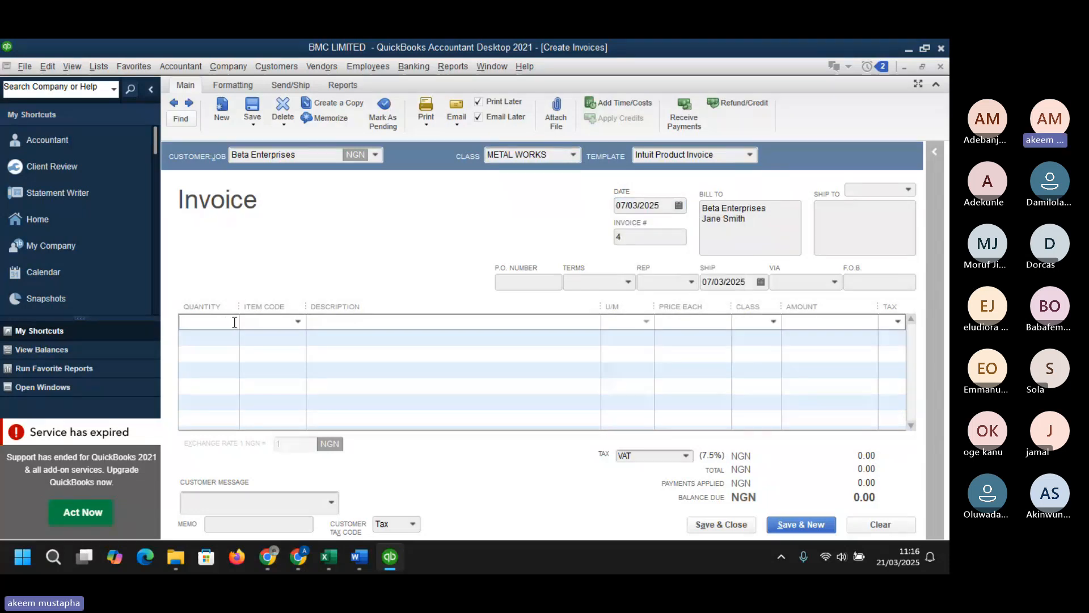
pyautogui.write('10')
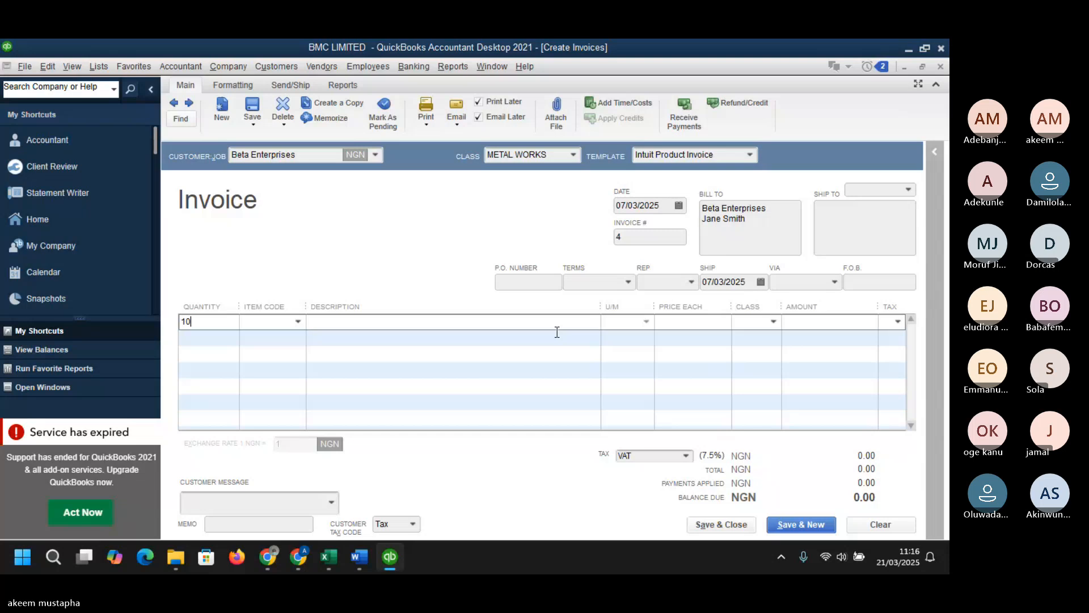
pyautogui.click(300, 323)
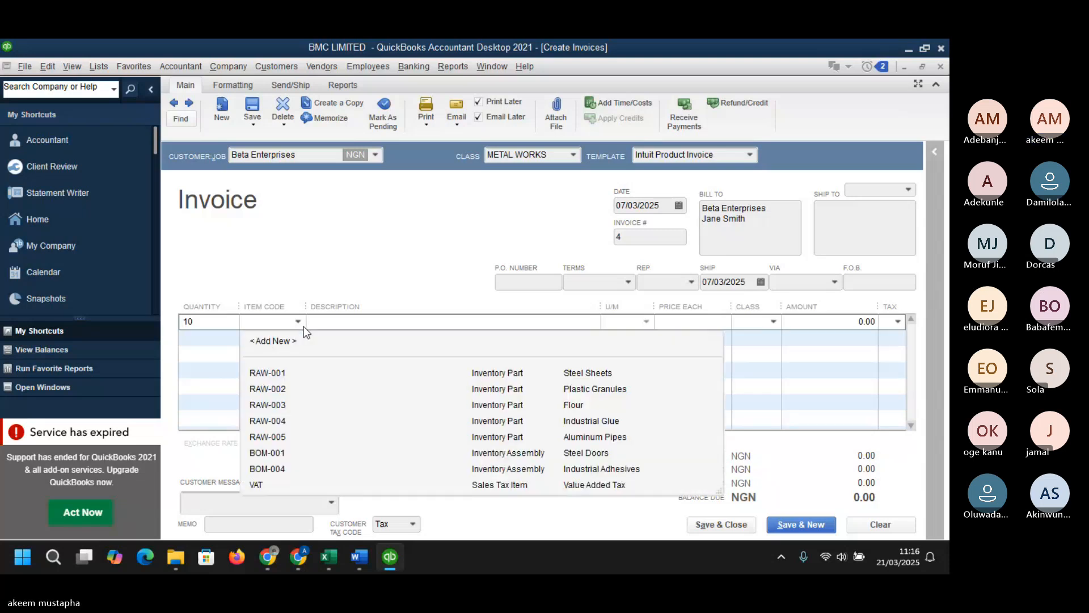
pyautogui.click(582, 437)
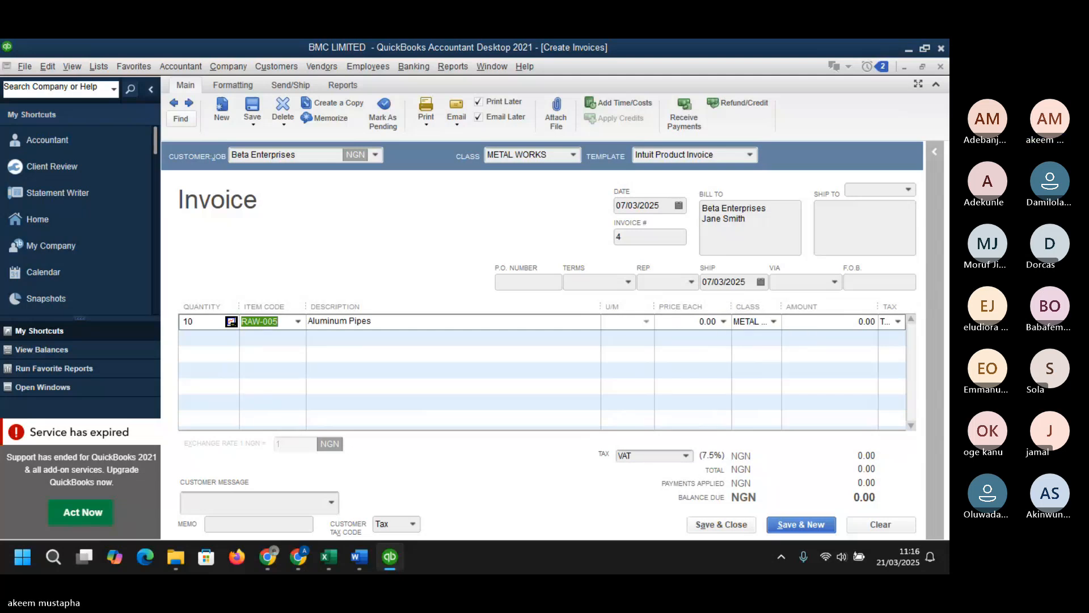
pyautogui.hotkey('alt', 'Tab')
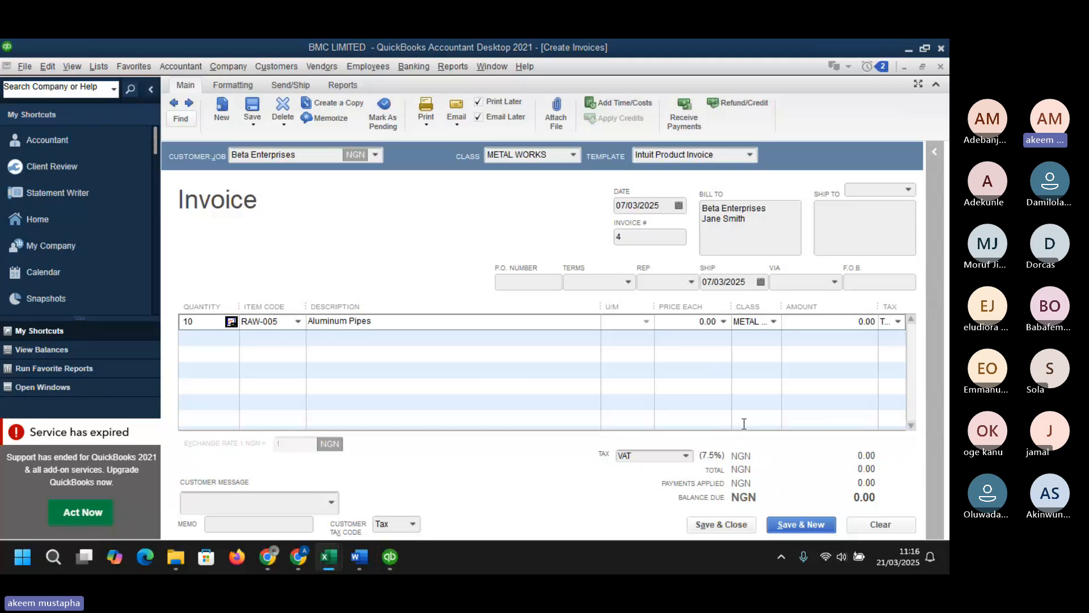
# - Set the Aluminum Pipes price to 18,000 and dismiss the Price Levels message
pyautogui.click(722, 323)
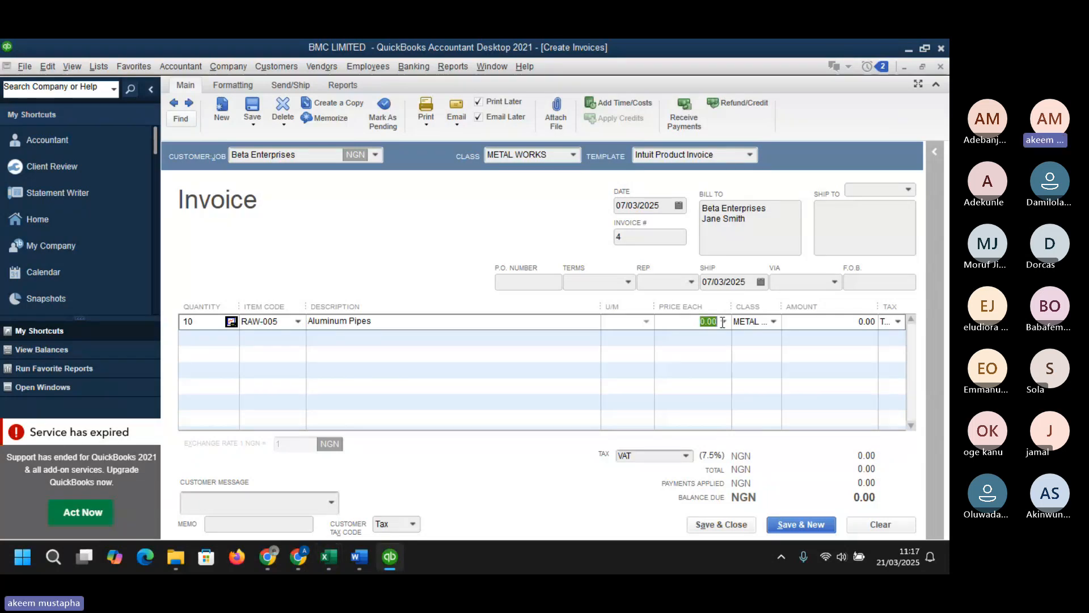
pyautogui.write('18,000')
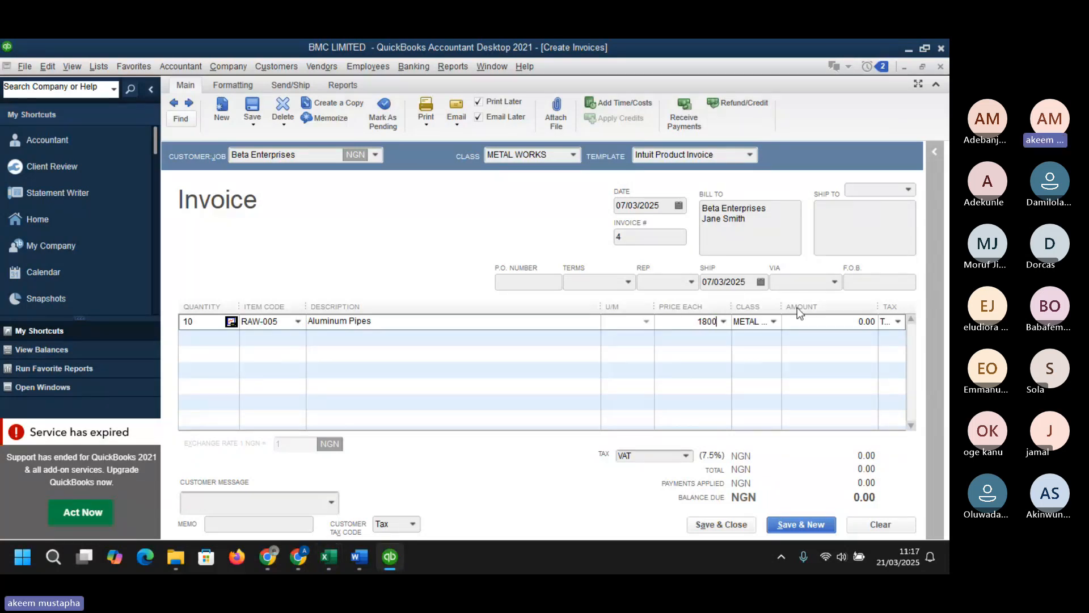
pyautogui.press('Tab')
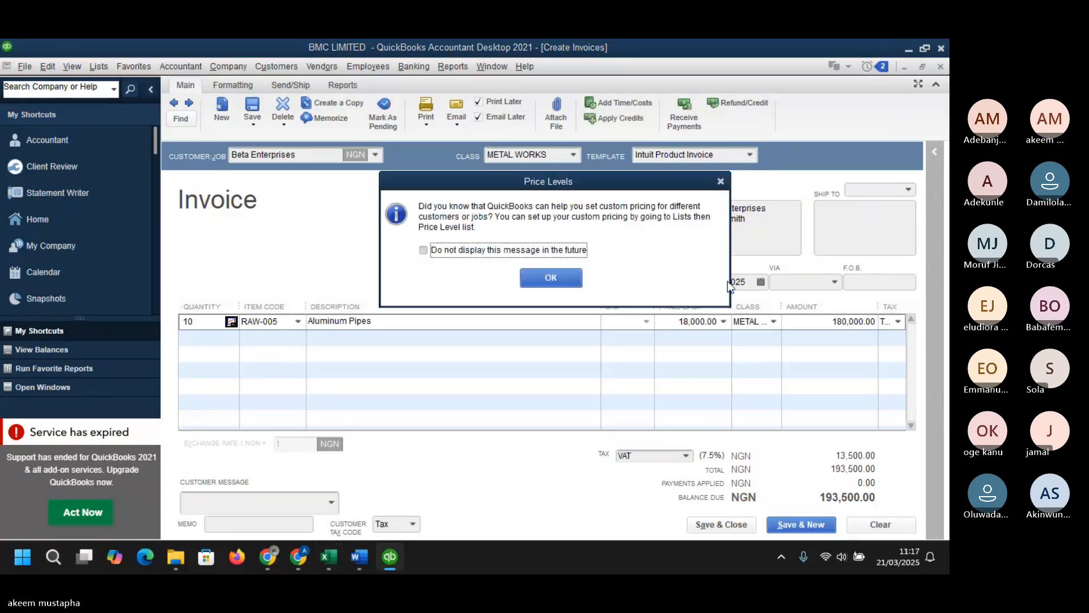
pyautogui.click(571, 278)
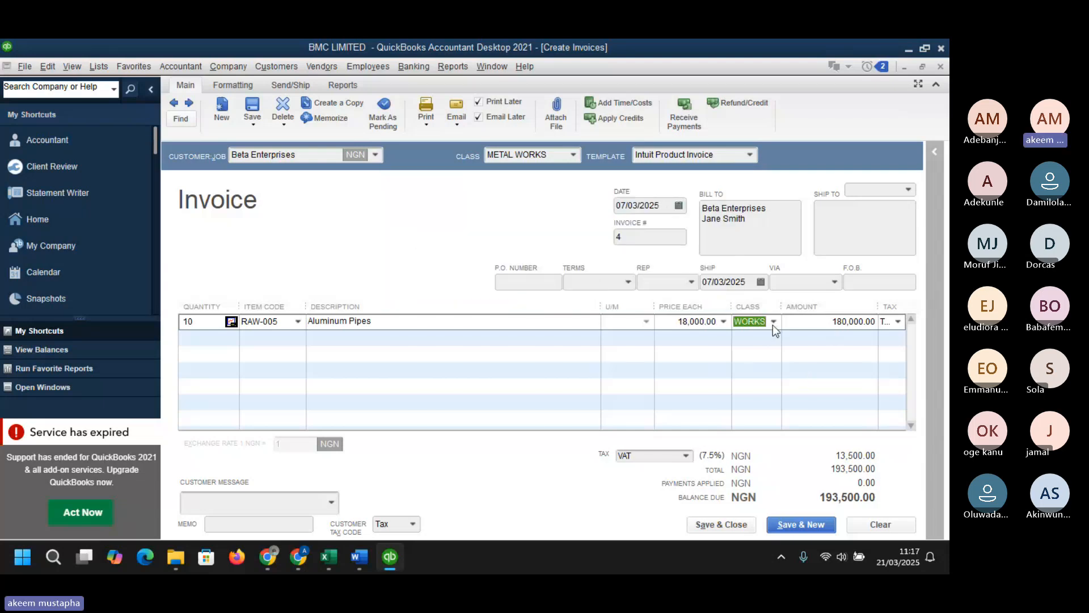
# - Add a second line of 12 units of BOM-001 Steel Doors, dismissing the quantity and back-order messages
pyautogui.click(226, 336)
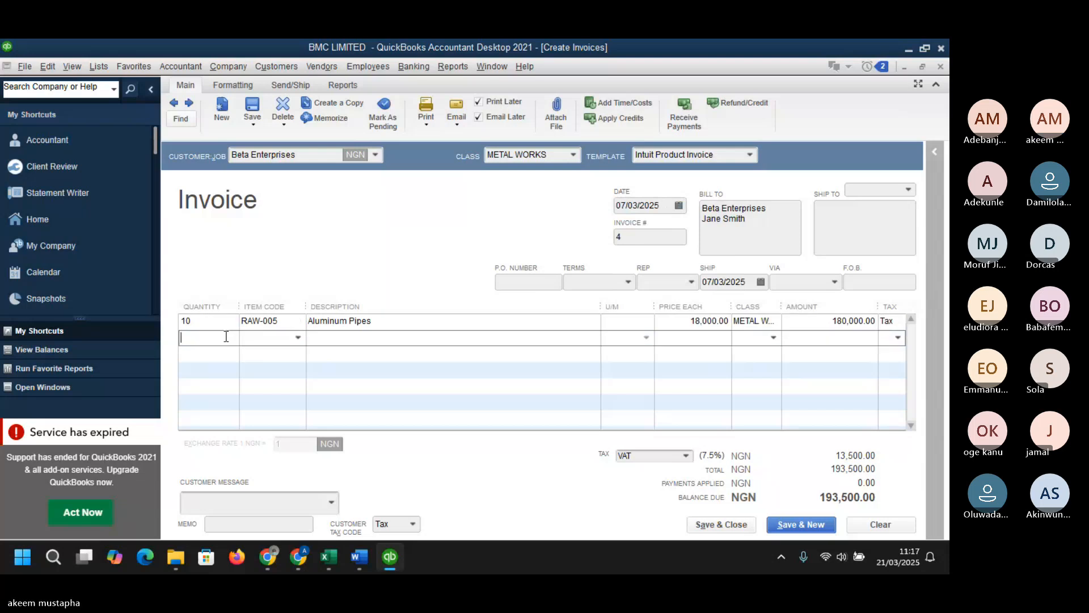
pyautogui.write('12')
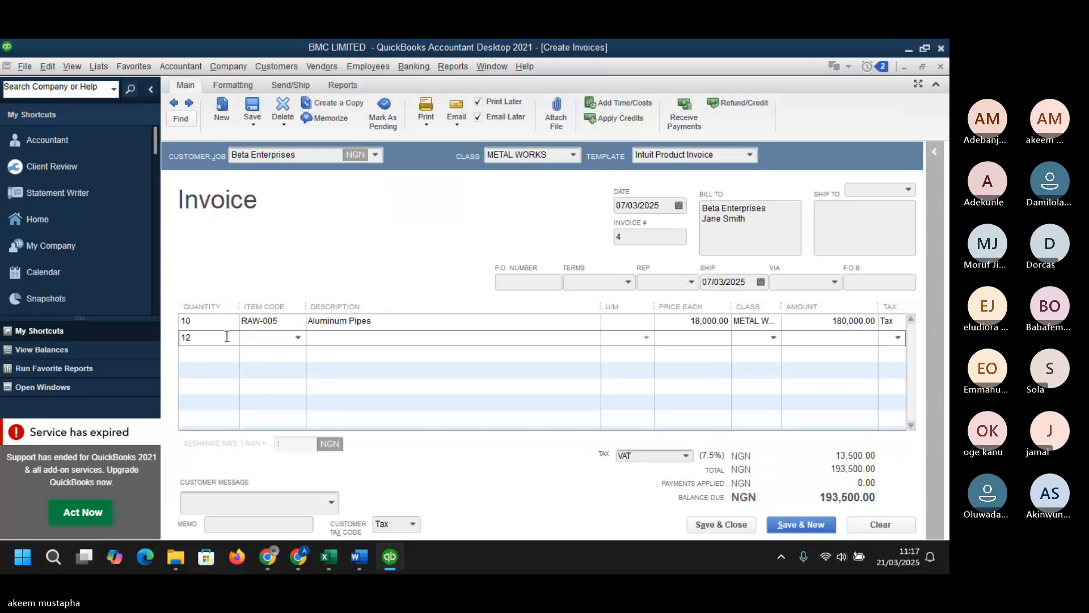
pyautogui.press('Tab')
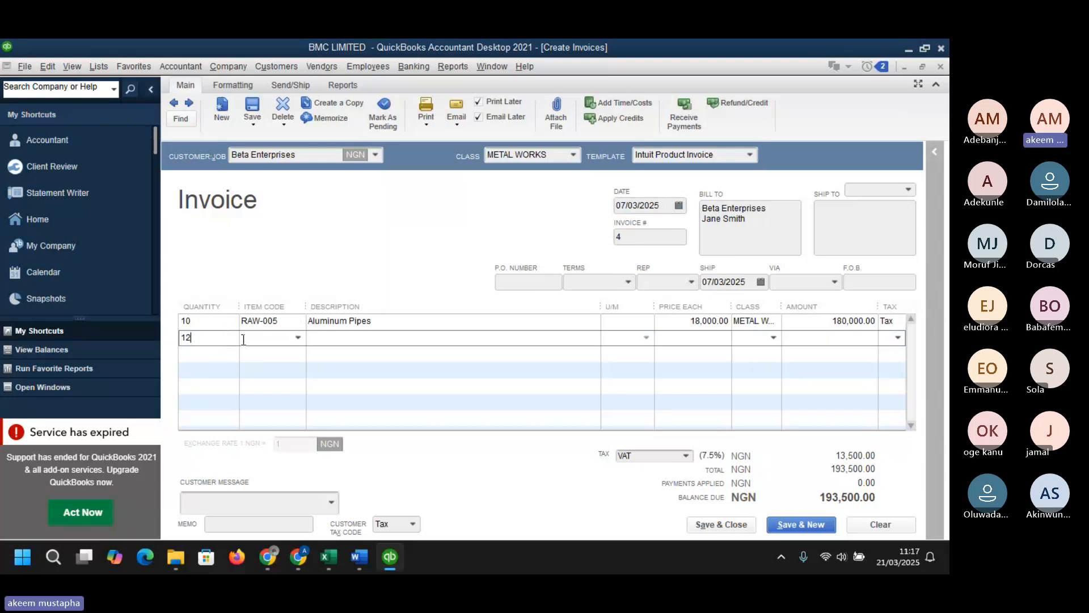
pyautogui.click(295, 338)
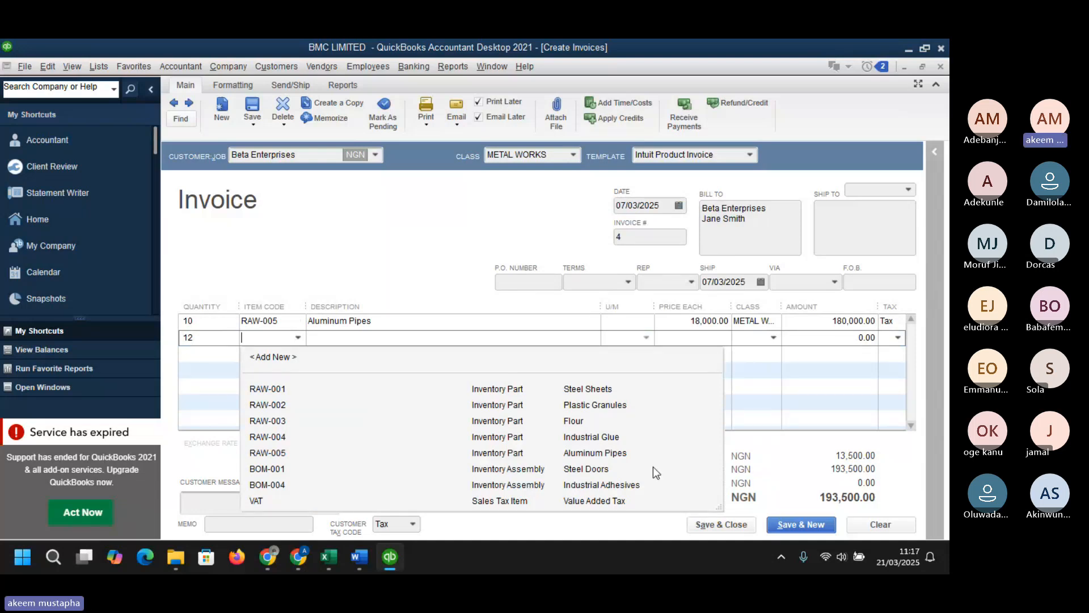
pyautogui.click(587, 471)
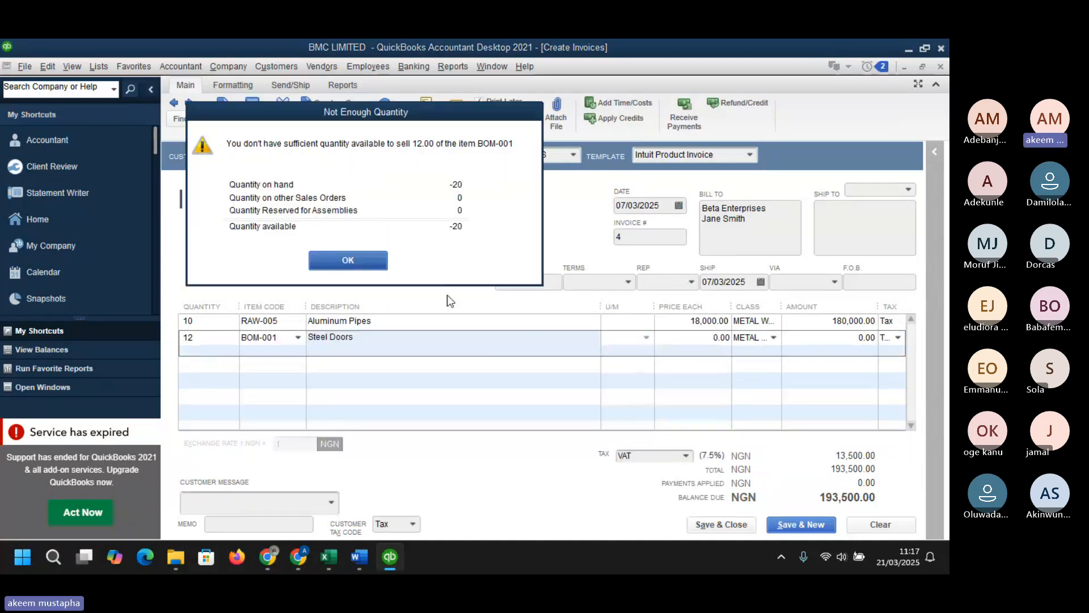
pyautogui.click(372, 252)
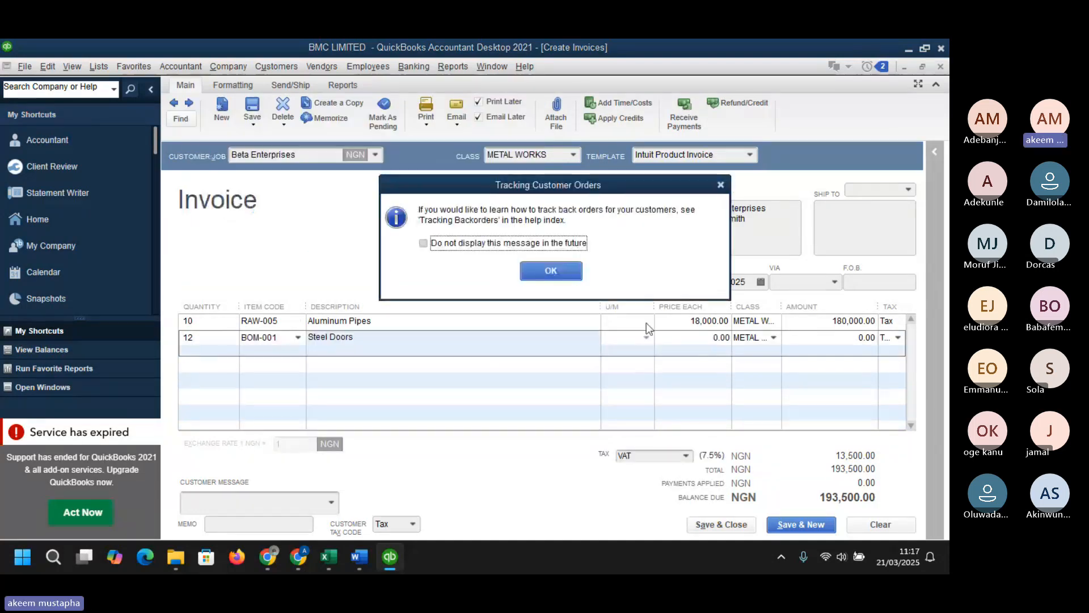
pyautogui.click(551, 270)
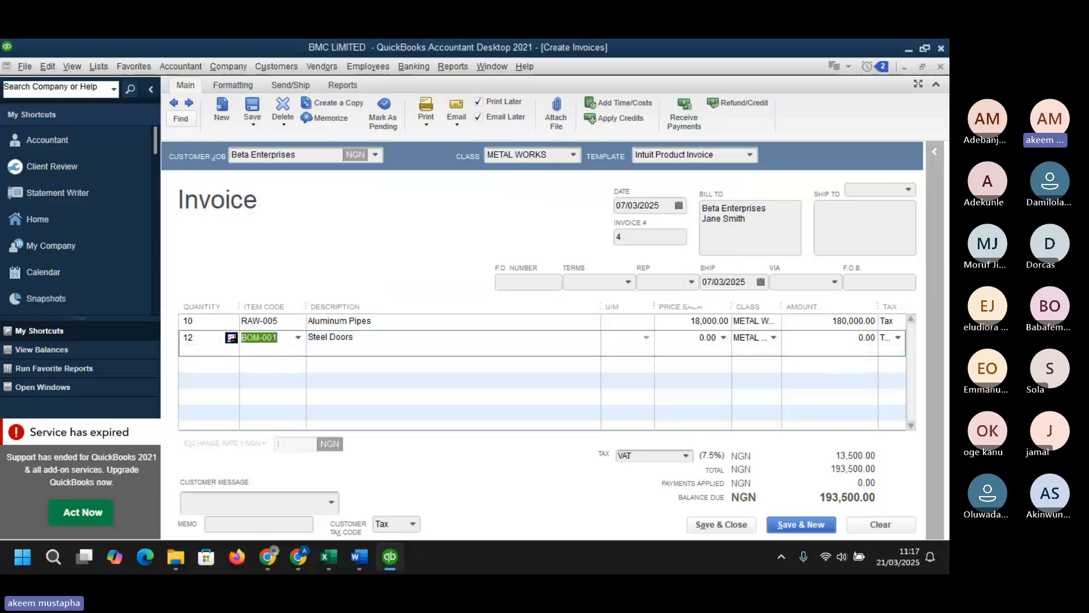
# - Set the Steel Doors price each to 35,000
pyautogui.click(844, 335)
pyautogui.moveTo(844, 335); pyautogui.dragTo(904, 333)
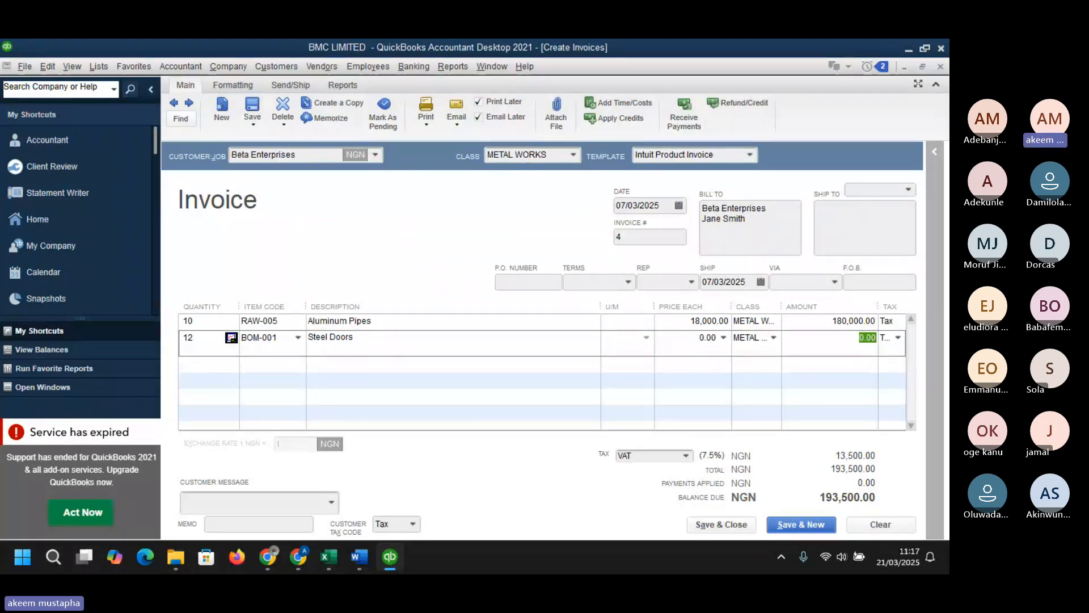
pyautogui.hotkey('alt', 'Tab')
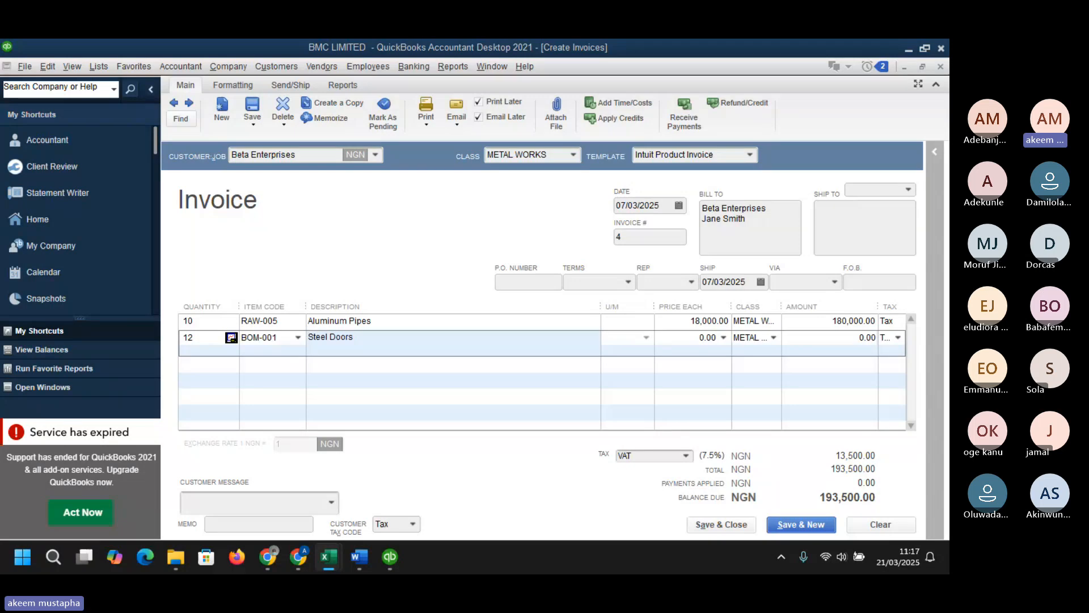
pyautogui.click(690, 335)
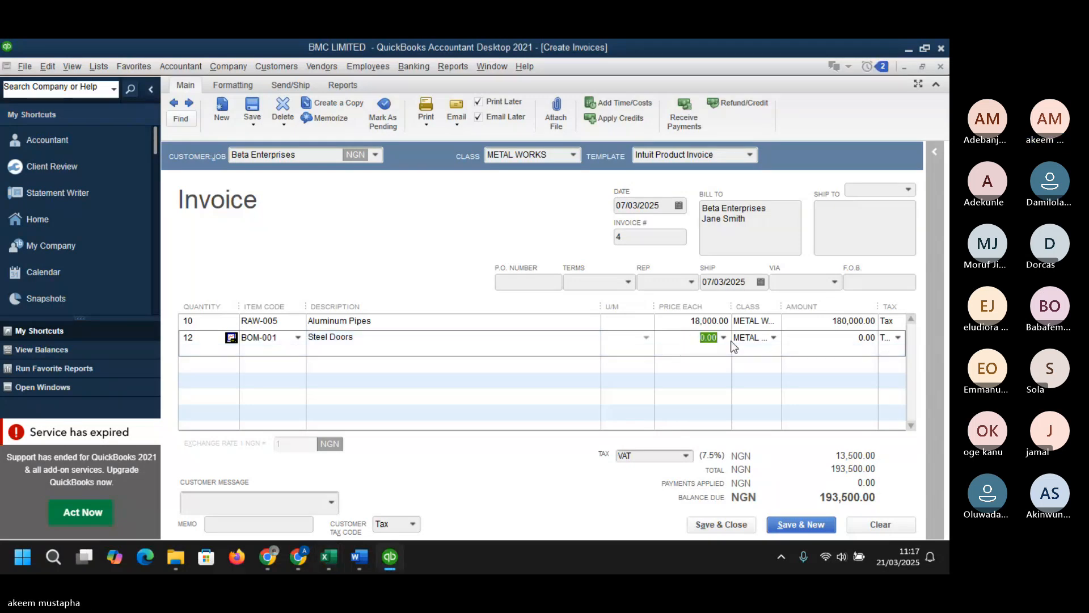
pyautogui.write('35000')
pyautogui.press('Tab')
pyautogui.click(841, 378)
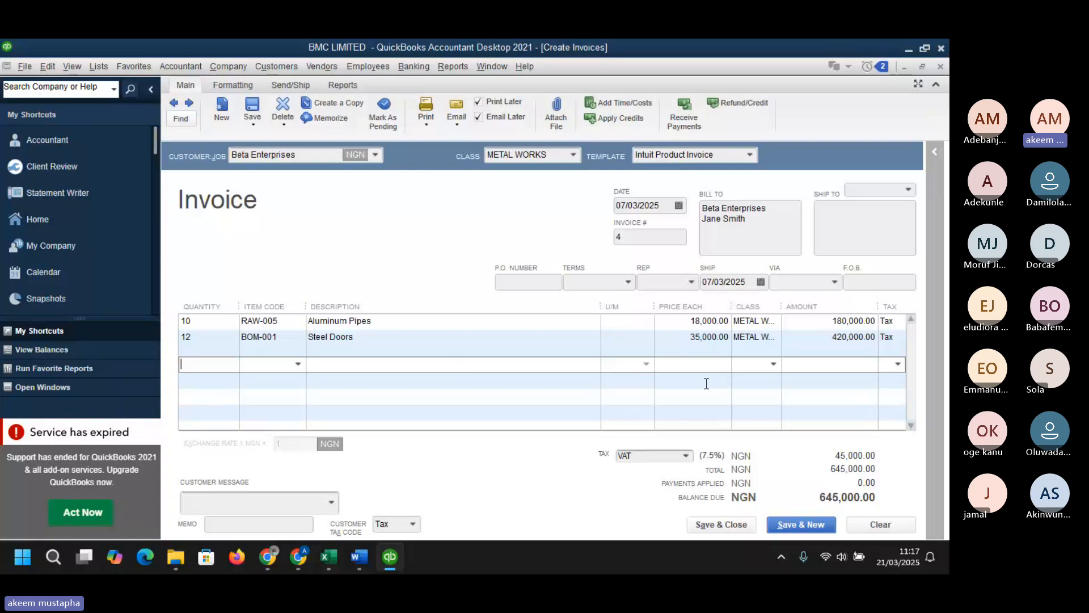
# - Turn off Email Later and save and close the Beta Enterprises invoice, cancelling the company email prompt
pyautogui.click(728, 525)
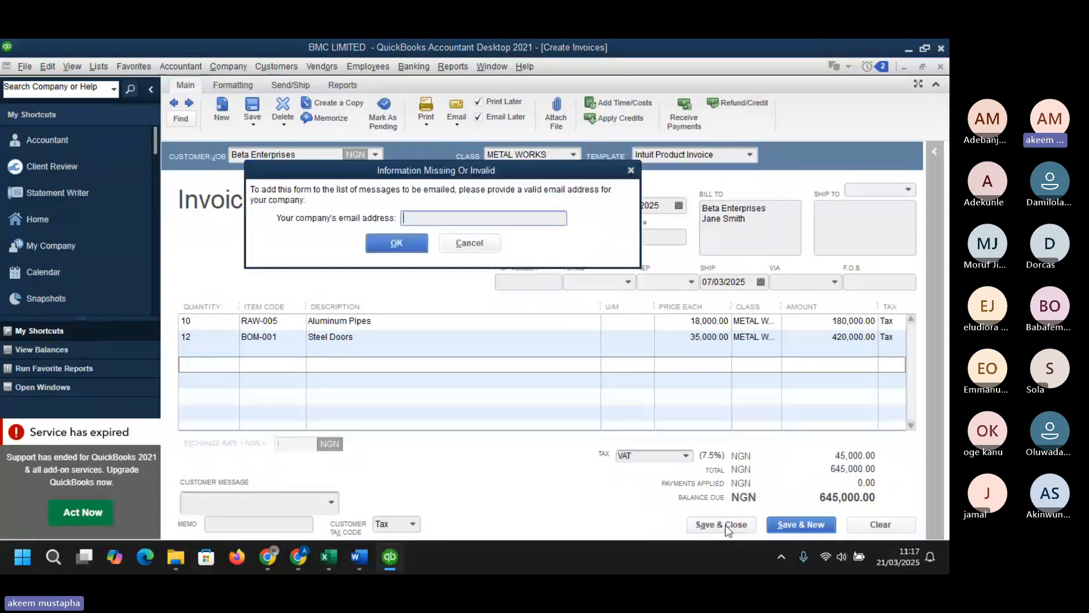
pyautogui.click(467, 243)
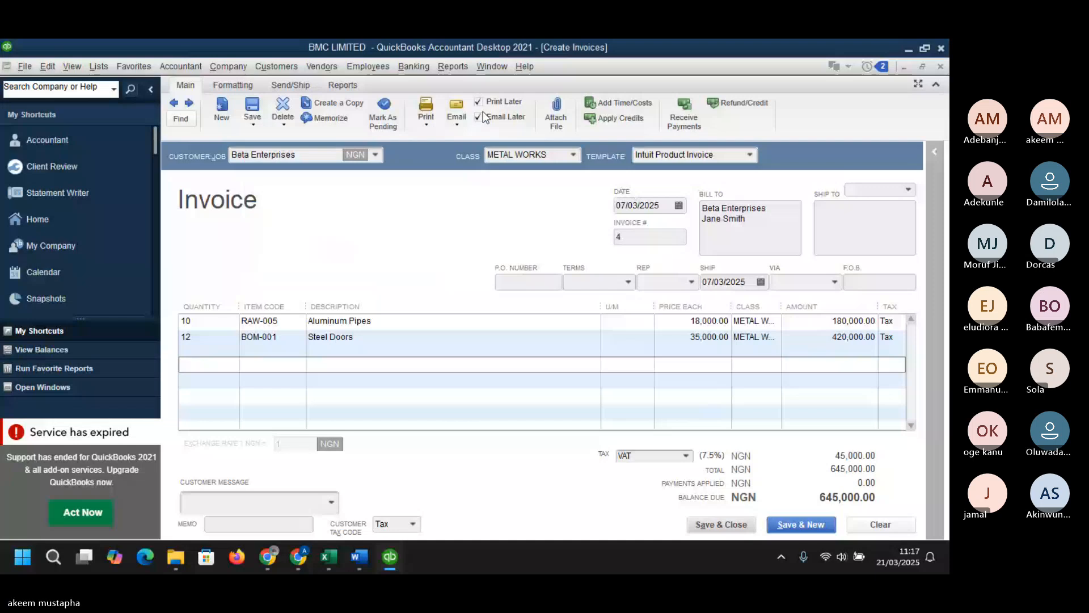
pyautogui.click(481, 114)
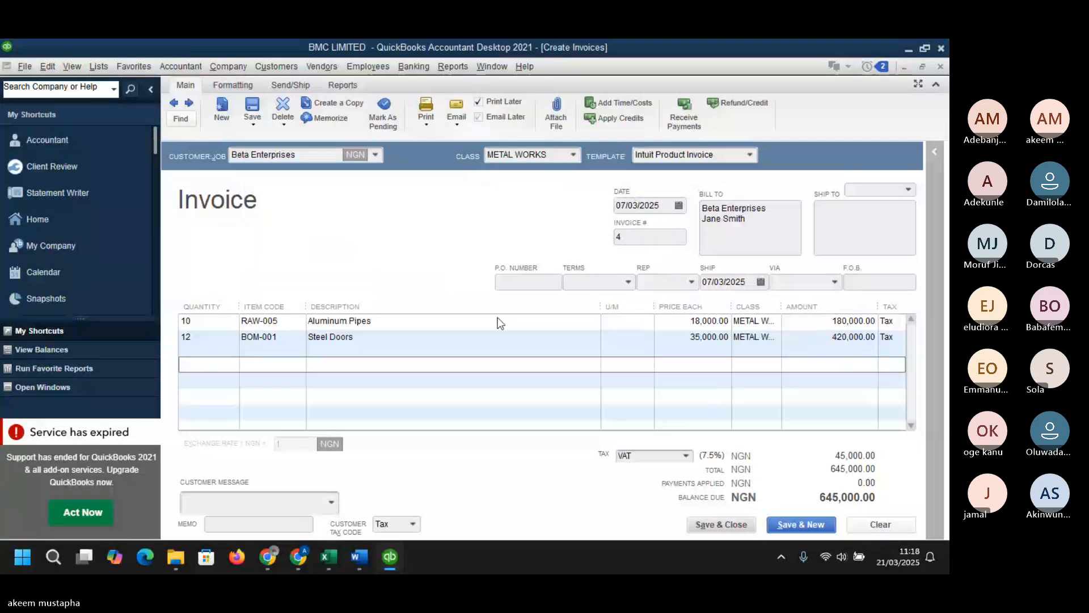
pyautogui.click(736, 527)
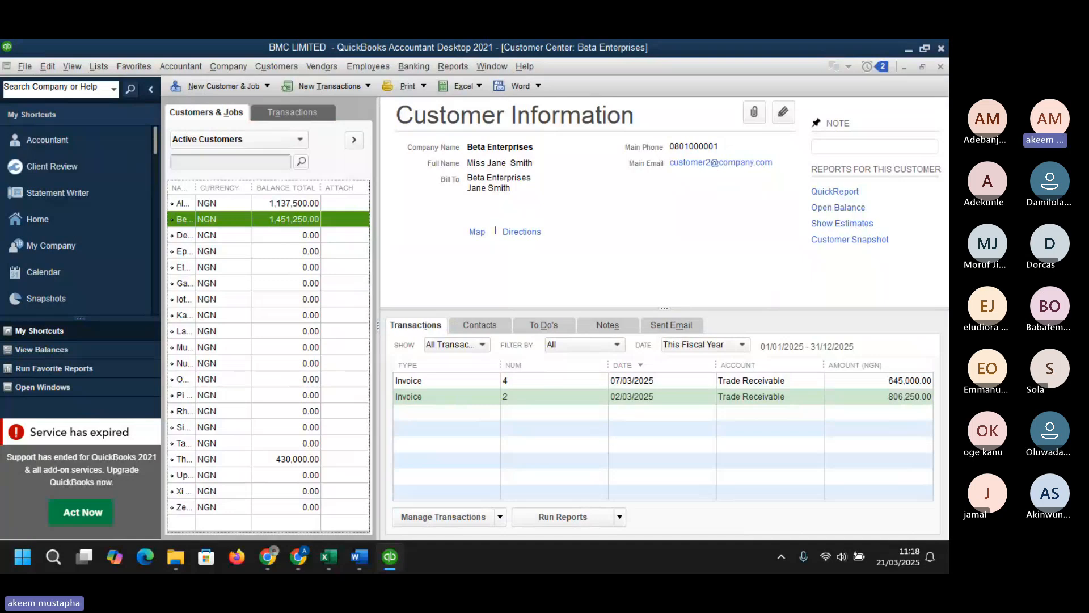
# - Switch to the Home page and open the Items & Services list
pyautogui.hotkey('alt', 'Tab')
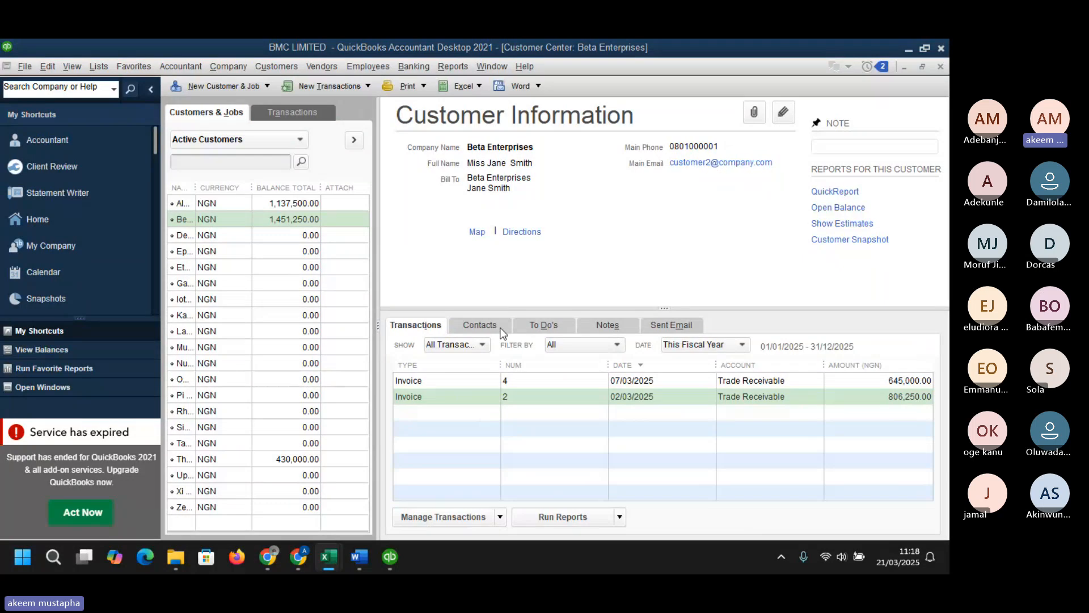
pyautogui.click(490, 66)
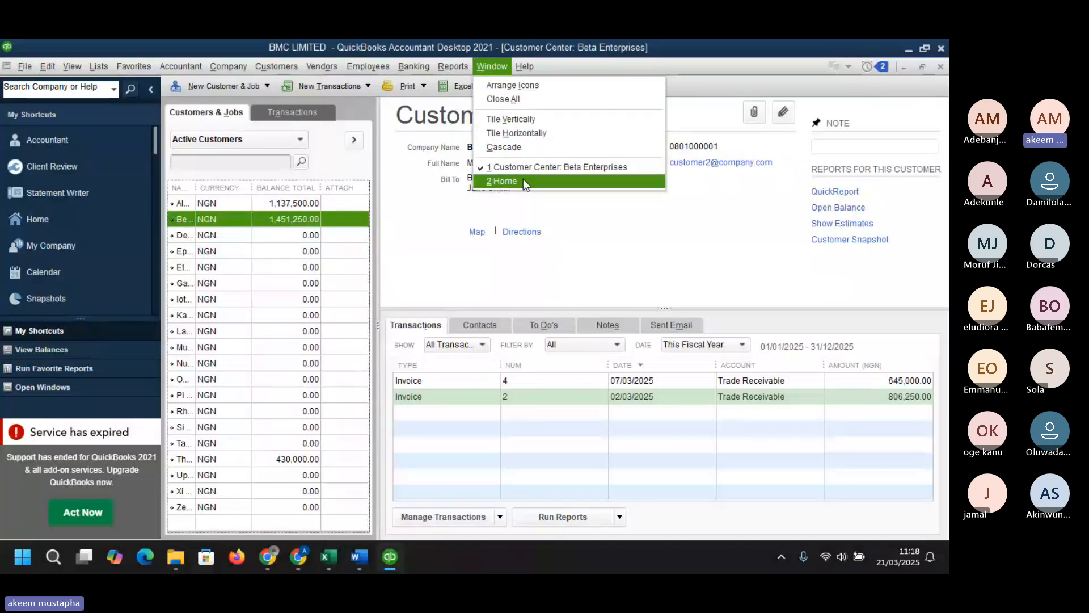
pyautogui.click(44, 222)
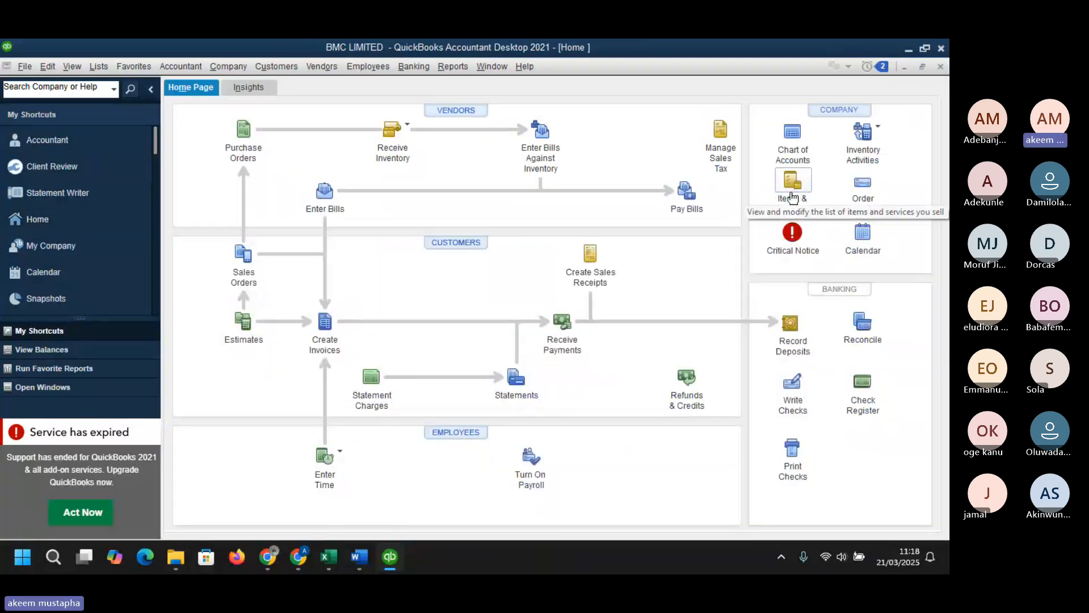
pyautogui.click(793, 197)
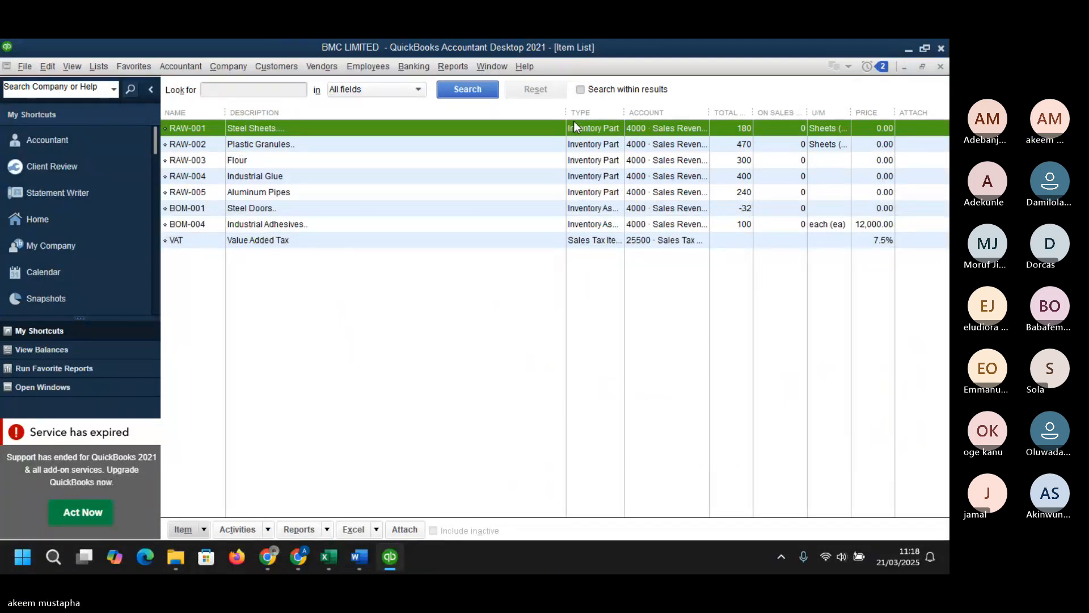
# - Narrow the item list's Description, On Sales Order and Account columns
pyautogui.moveTo(565, 113); pyautogui.dragTo(405, 116)
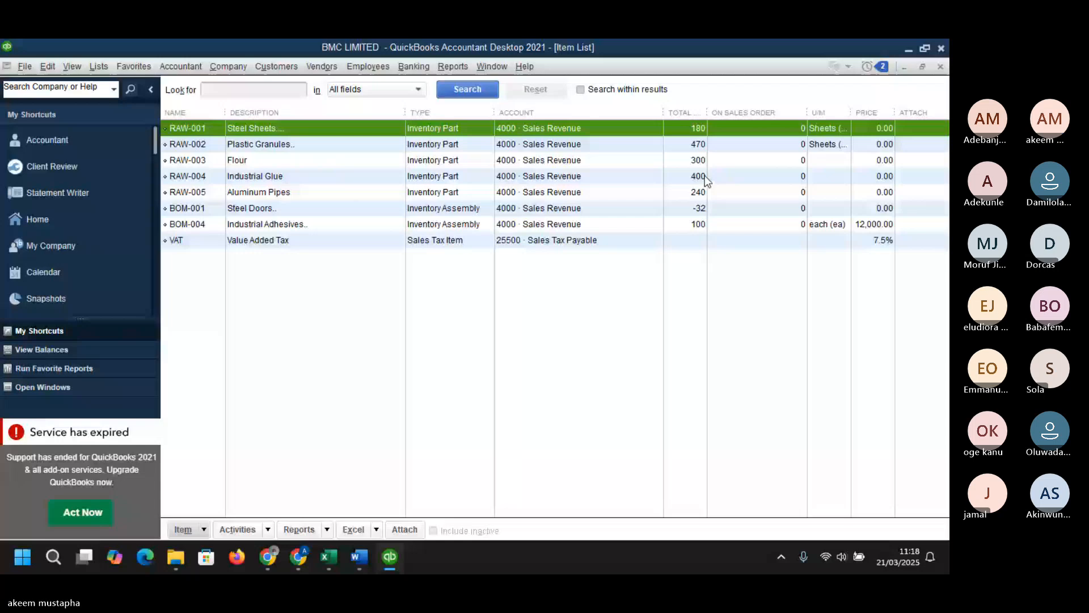
pyautogui.moveTo(809, 115); pyautogui.dragTo(738, 135)
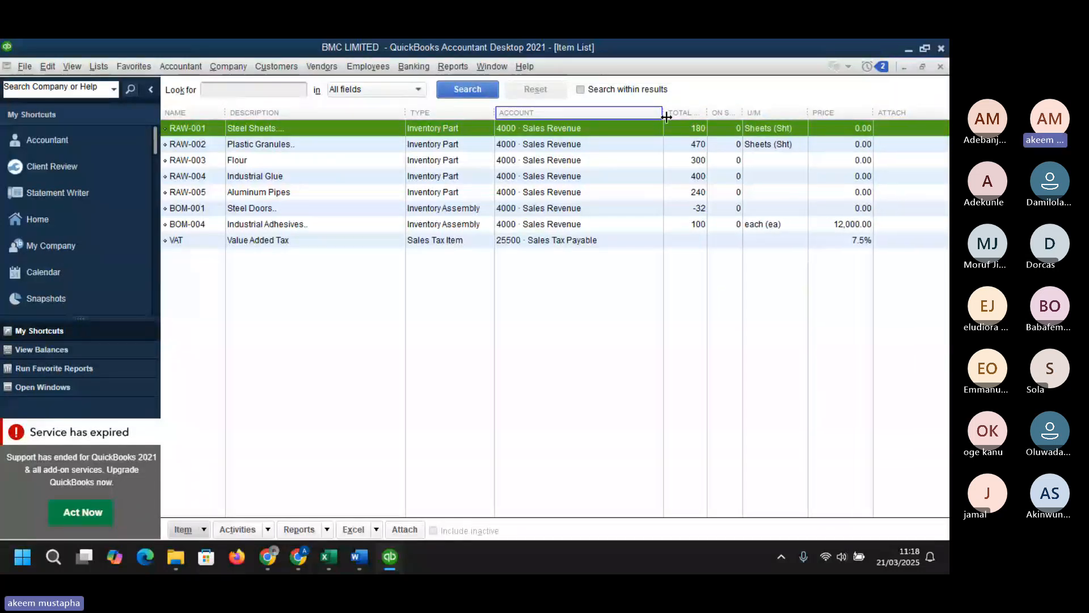
pyautogui.moveTo(666, 117); pyautogui.dragTo(633, 124)
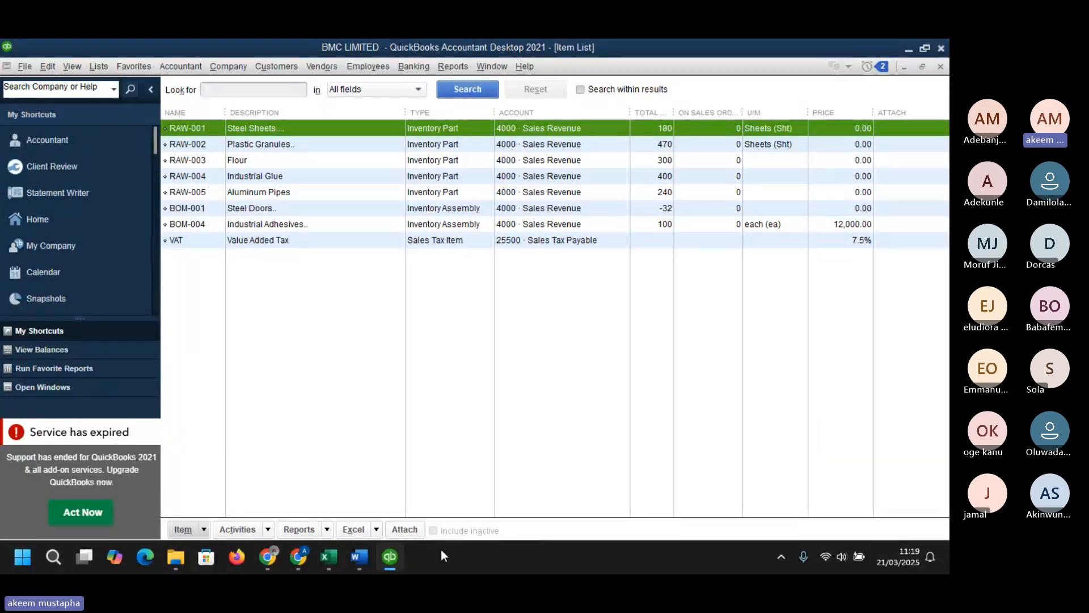
pyautogui.moveTo(390, 556)
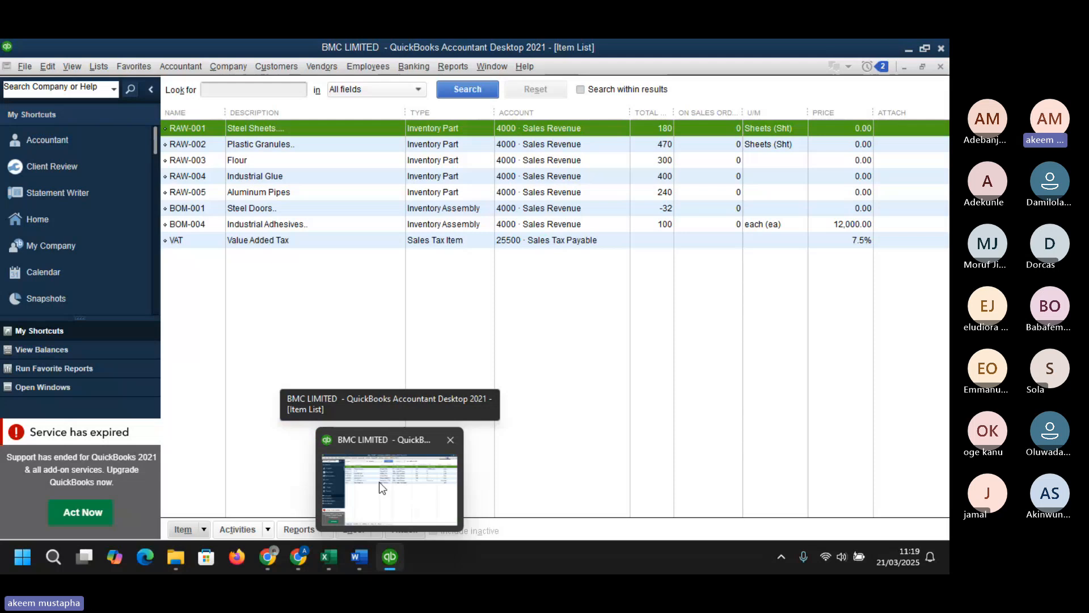
pyautogui.click(378, 481)
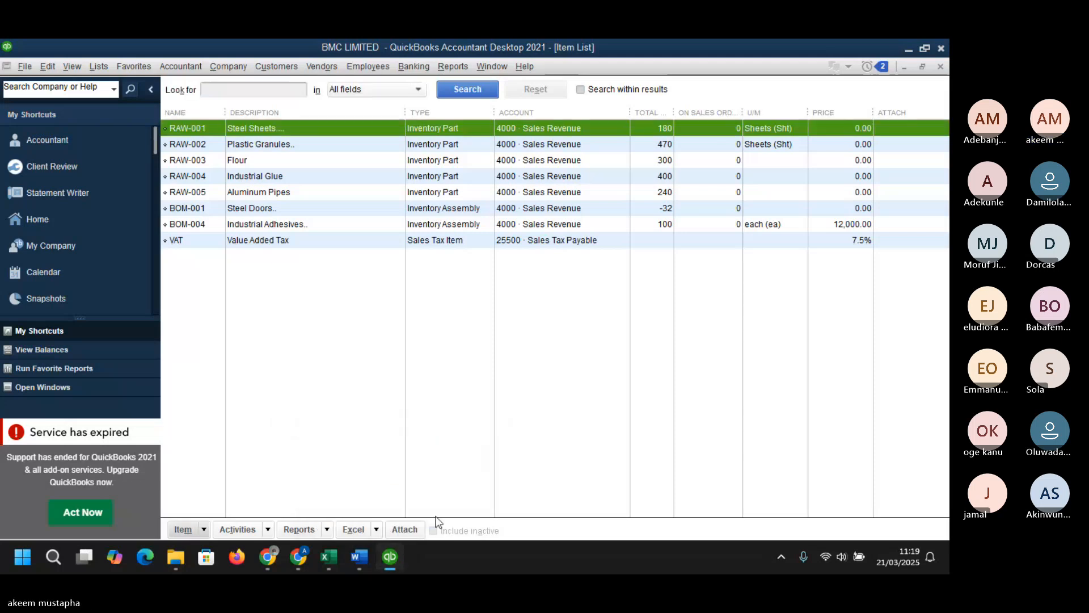
pyautogui.moveTo(359, 556)
pyautogui.click(277, 70)
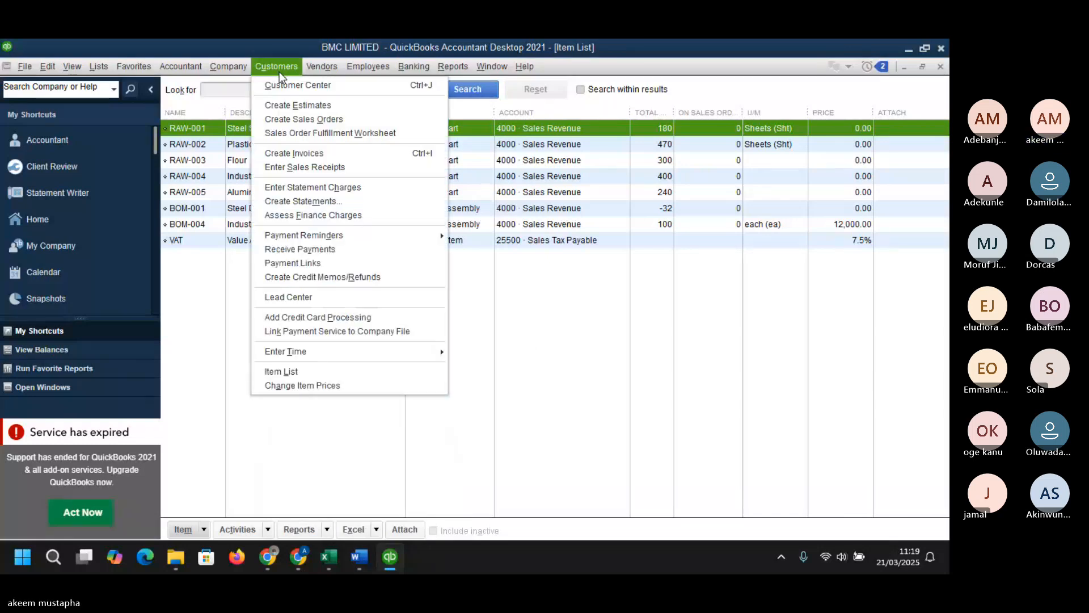
pyautogui.press('Escape')
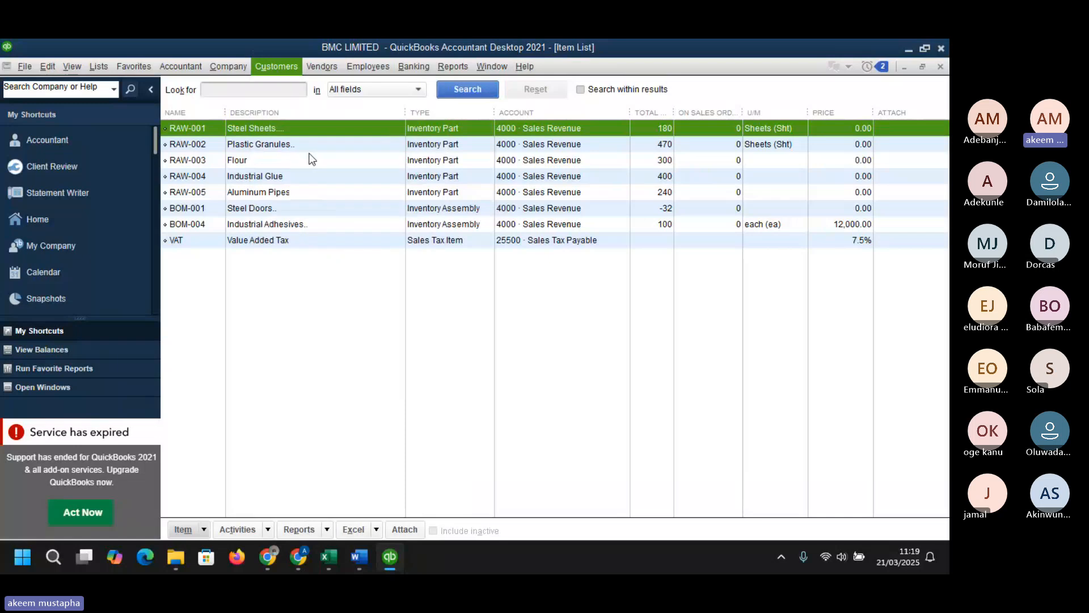
# - Start a new invoice for Theta Electronics and assign it the CHEMICALS class
pyautogui.hotkey('ctrl', 'i')
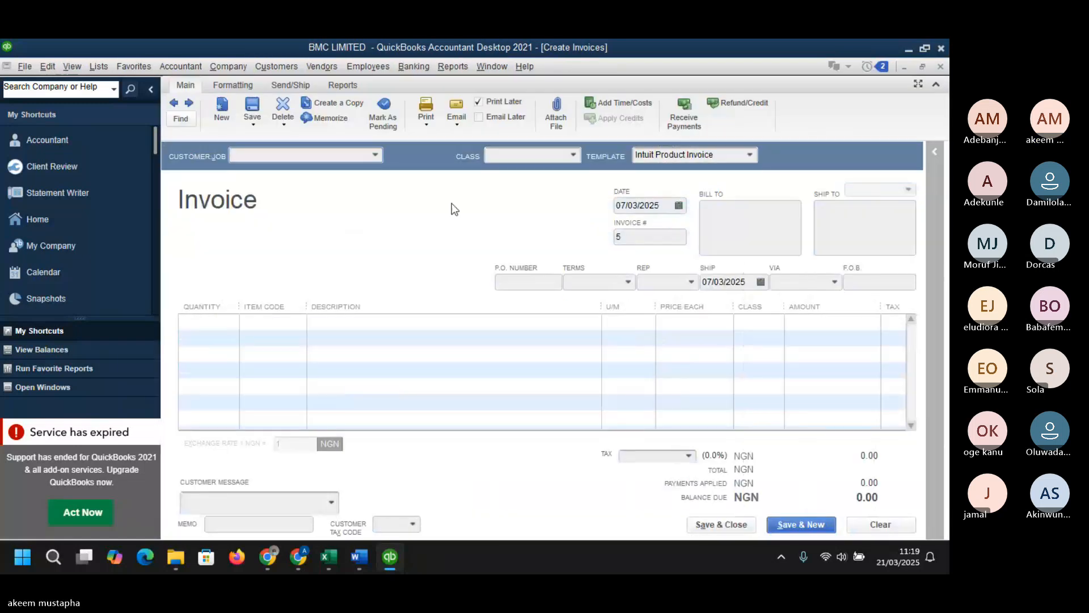
pyautogui.click(370, 159)
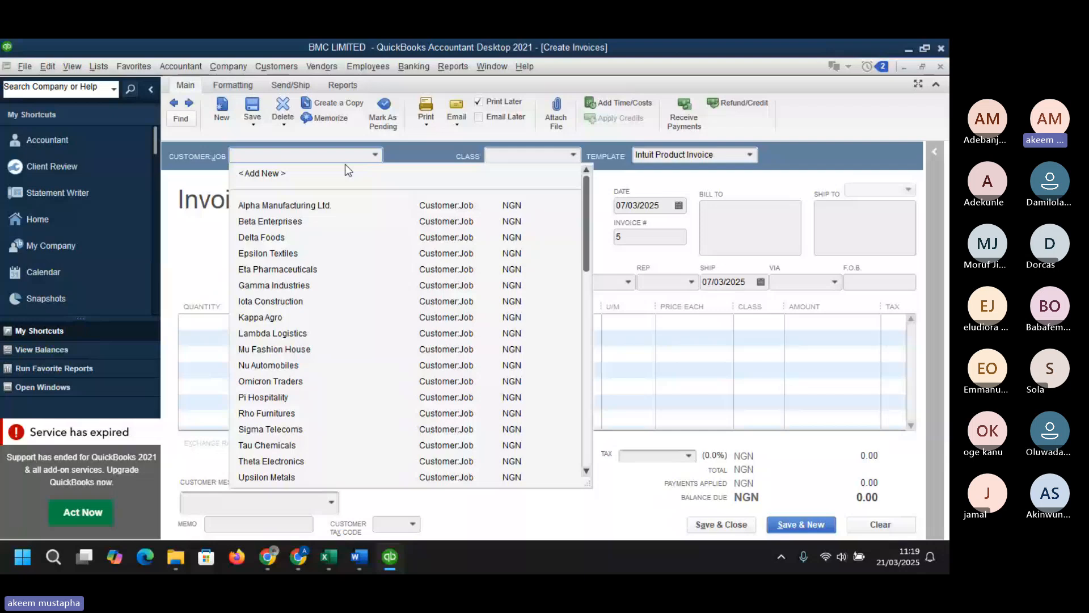
pyautogui.write('Theta Electronics')
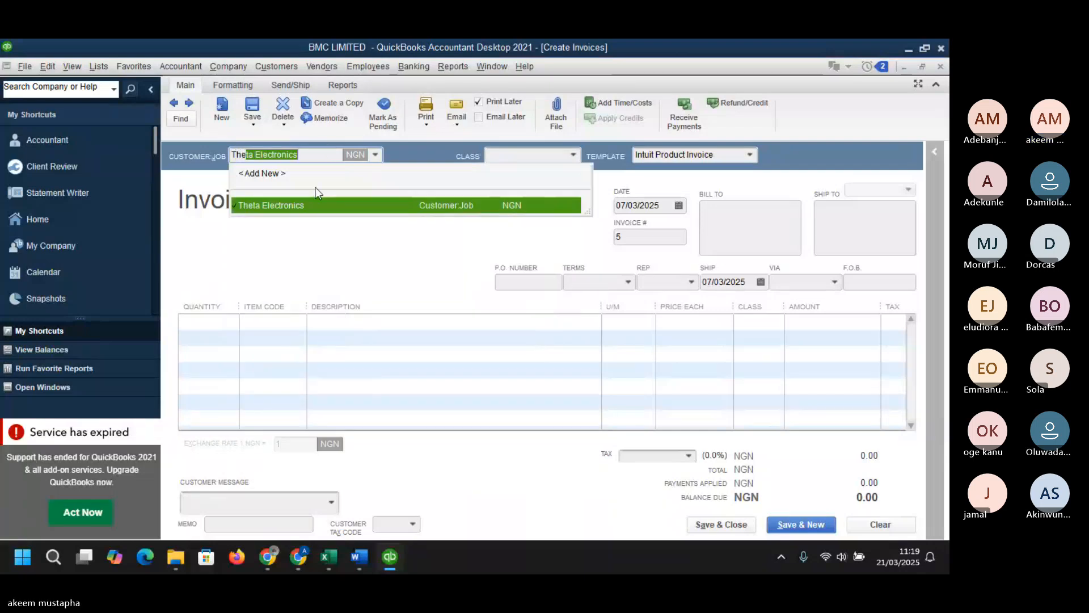
pyautogui.click(319, 201)
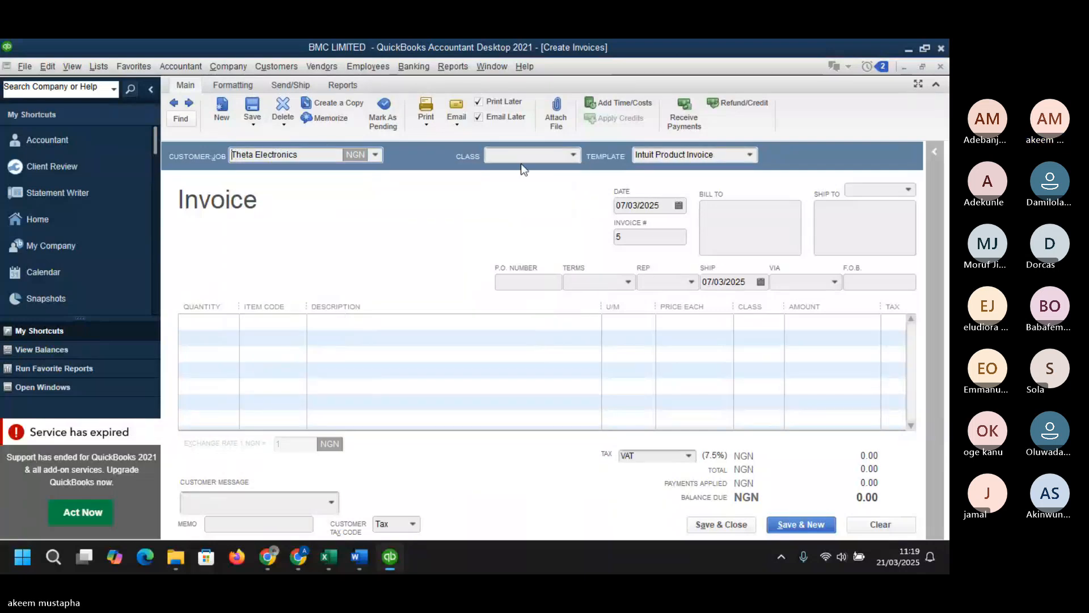
pyautogui.click(576, 155)
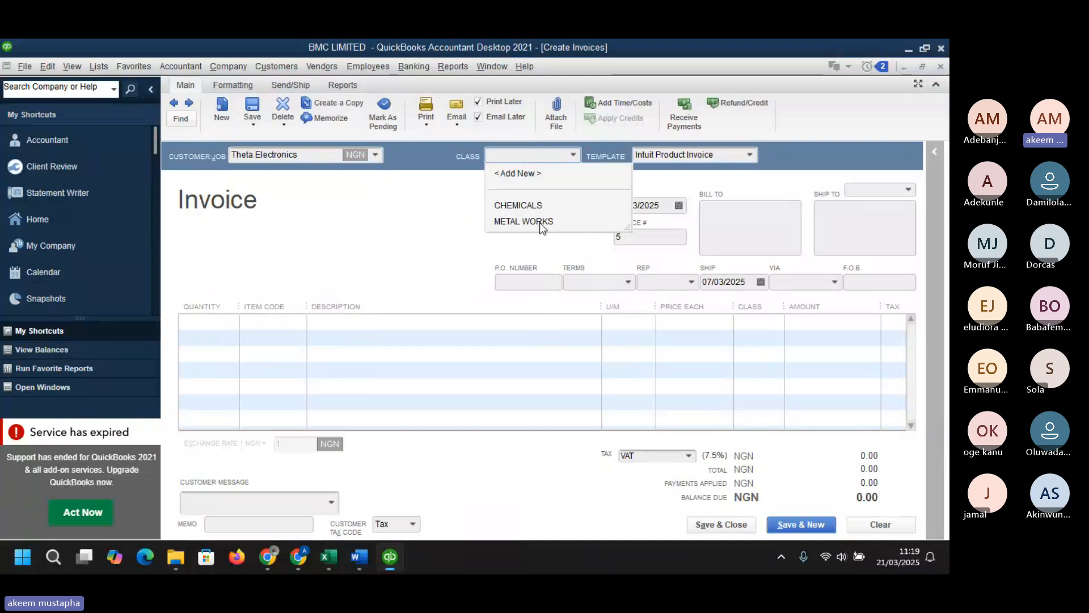
pyautogui.click(536, 205)
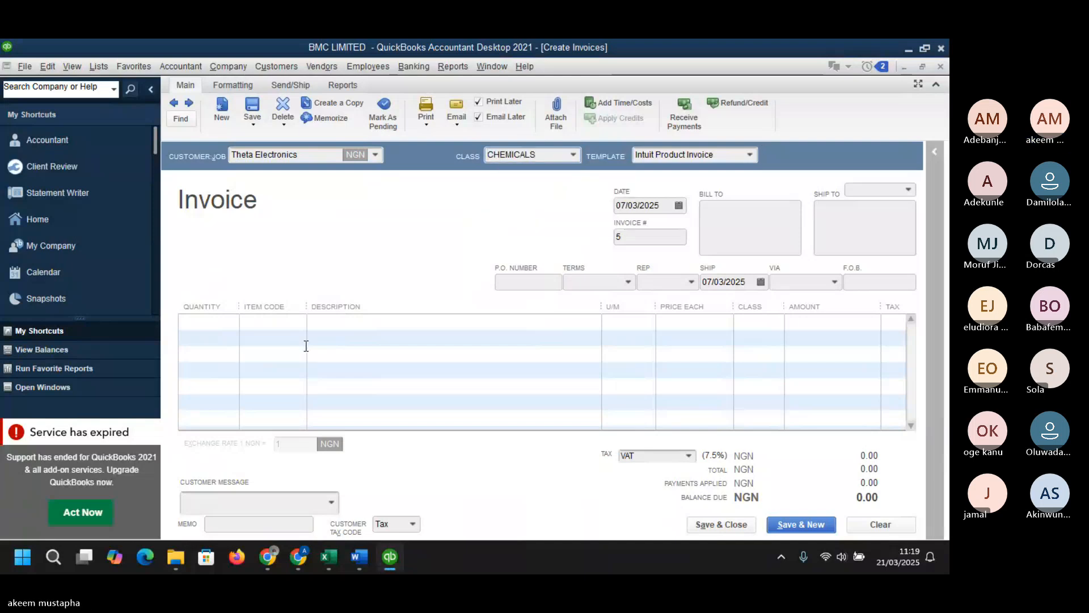
# - Add an invoice line of 20 BOM-004 Industrial Adhesives priced at 15,000 each
pyautogui.click(221, 321)
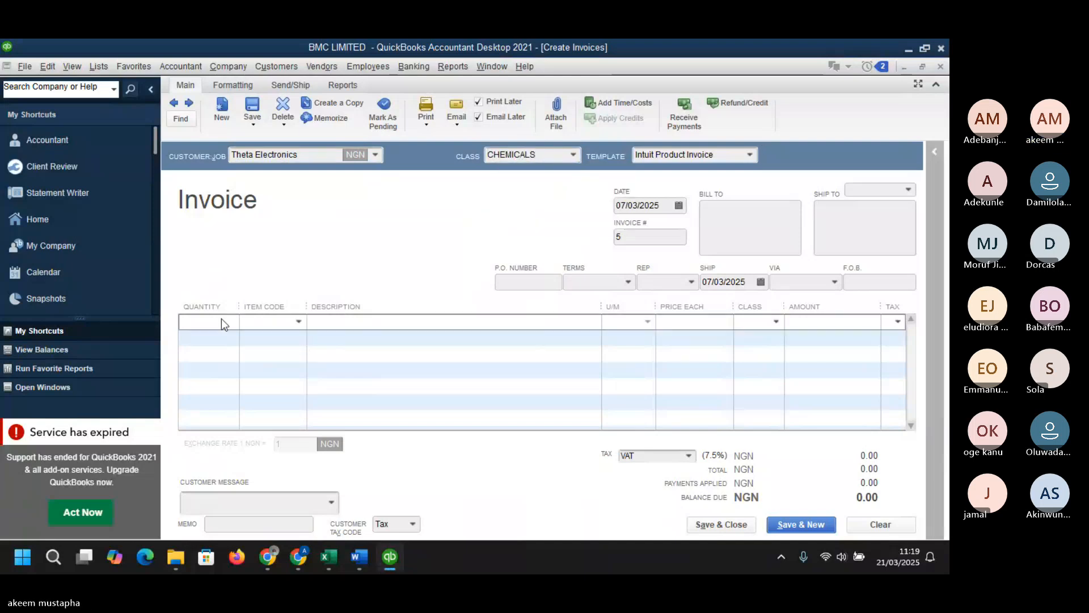
pyautogui.write('1')
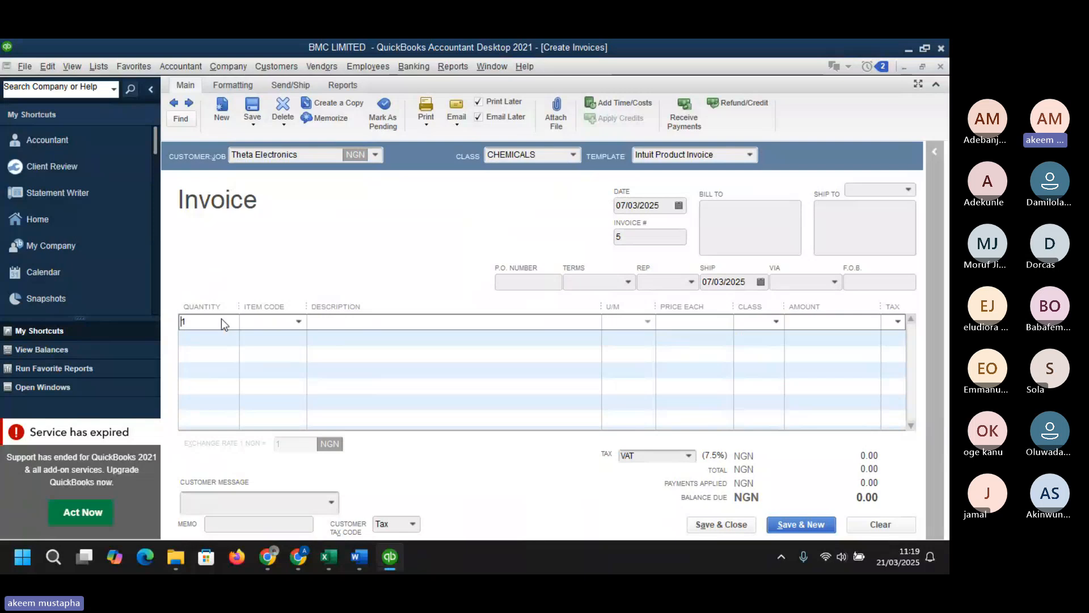
pyautogui.press('BackSpace')
pyautogui.write('20')
pyautogui.click(298, 322)
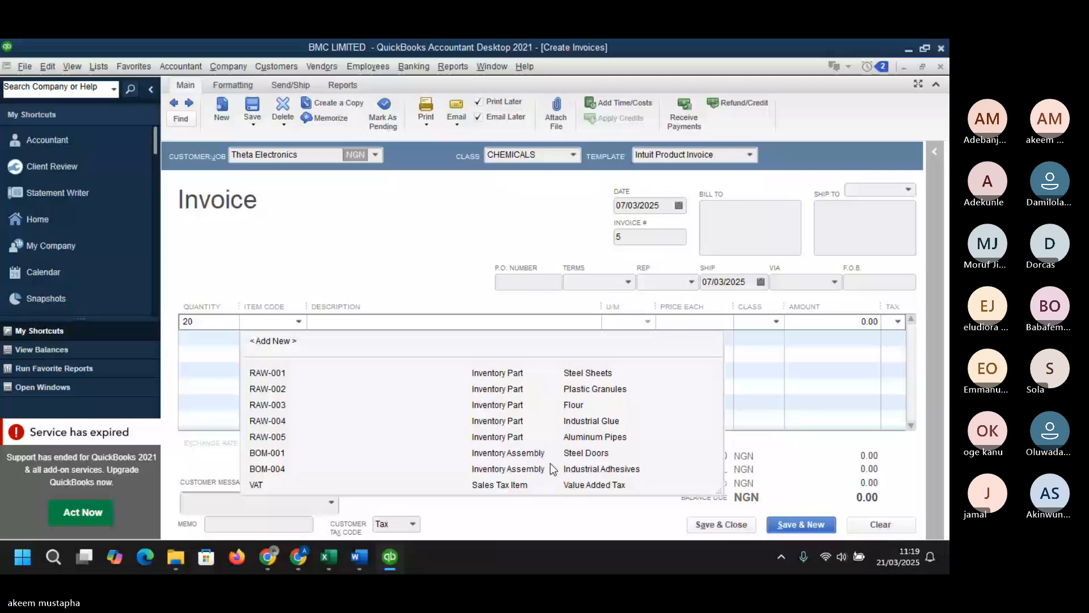
pyautogui.click(523, 454)
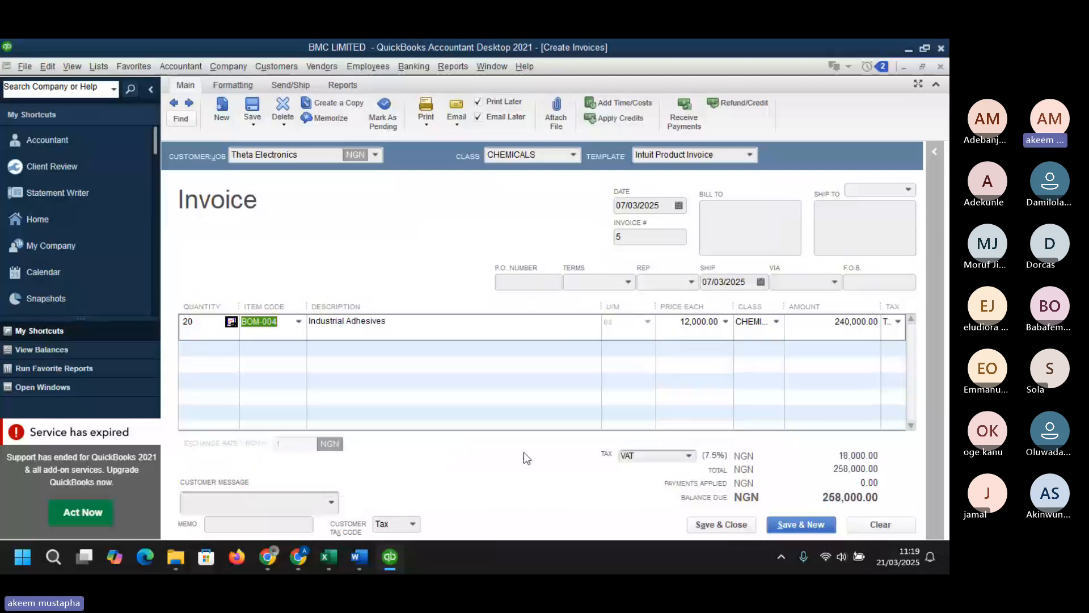
pyautogui.click(686, 321)
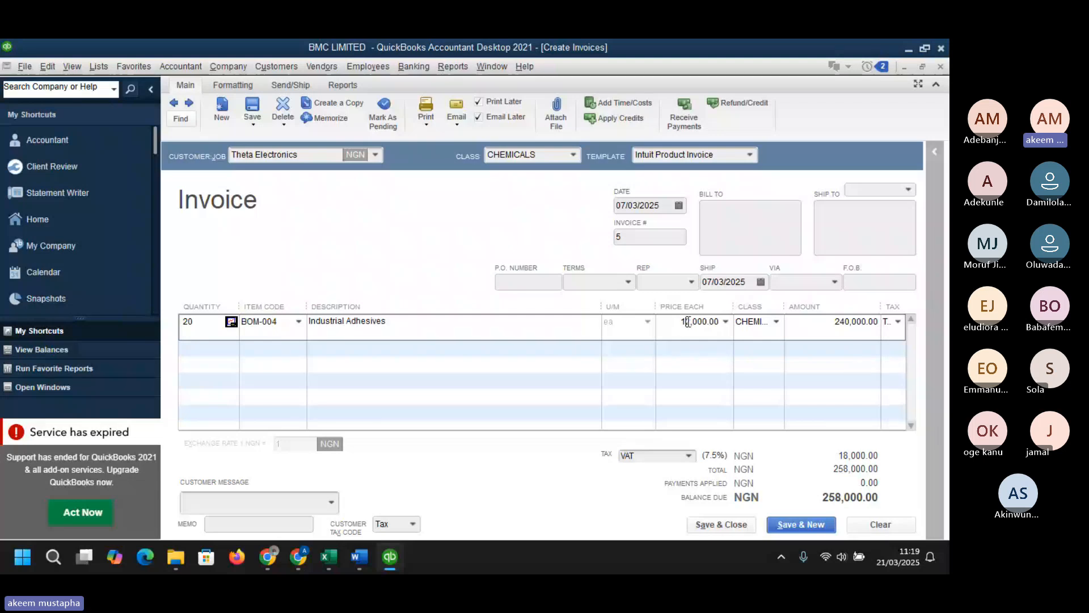
pyautogui.press('Tab')
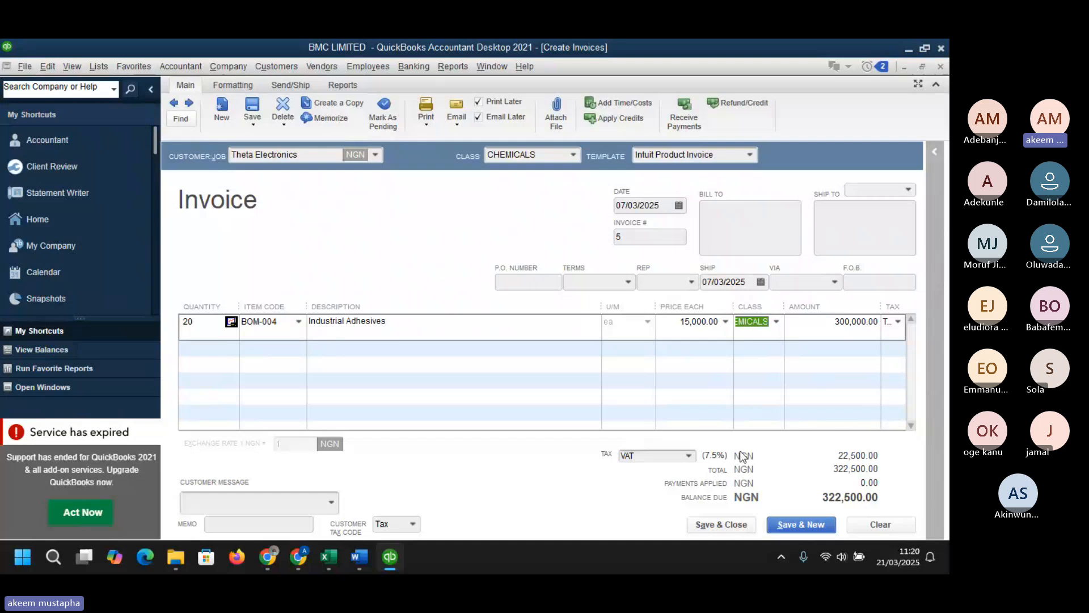
# - Turn off Email Later and save and close the Theta Electronics invoice, cancelling the company email prompt
pyautogui.click(778, 525)
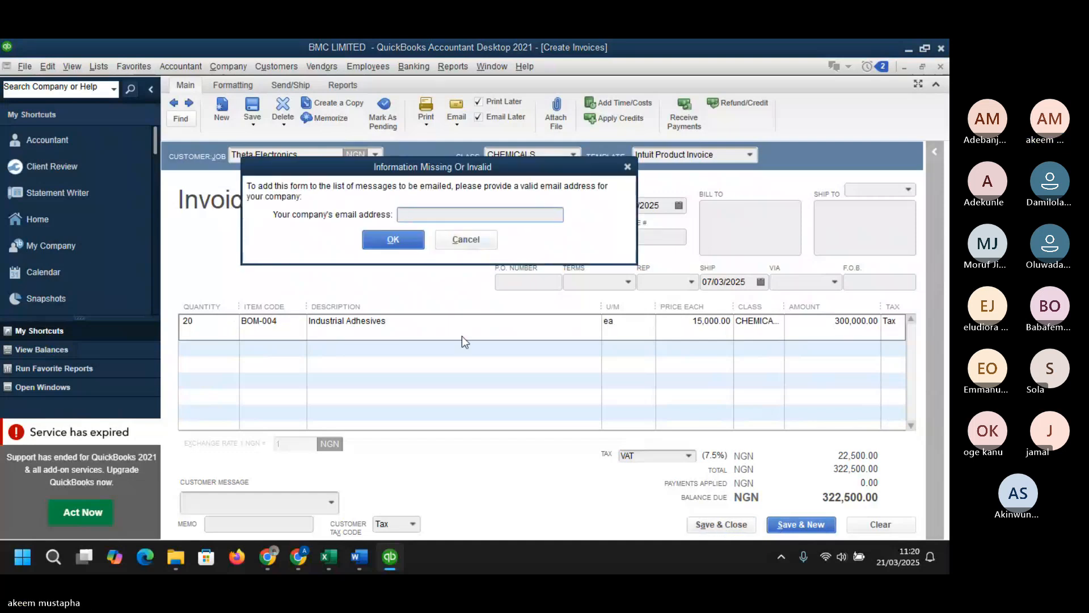
pyautogui.click(463, 238)
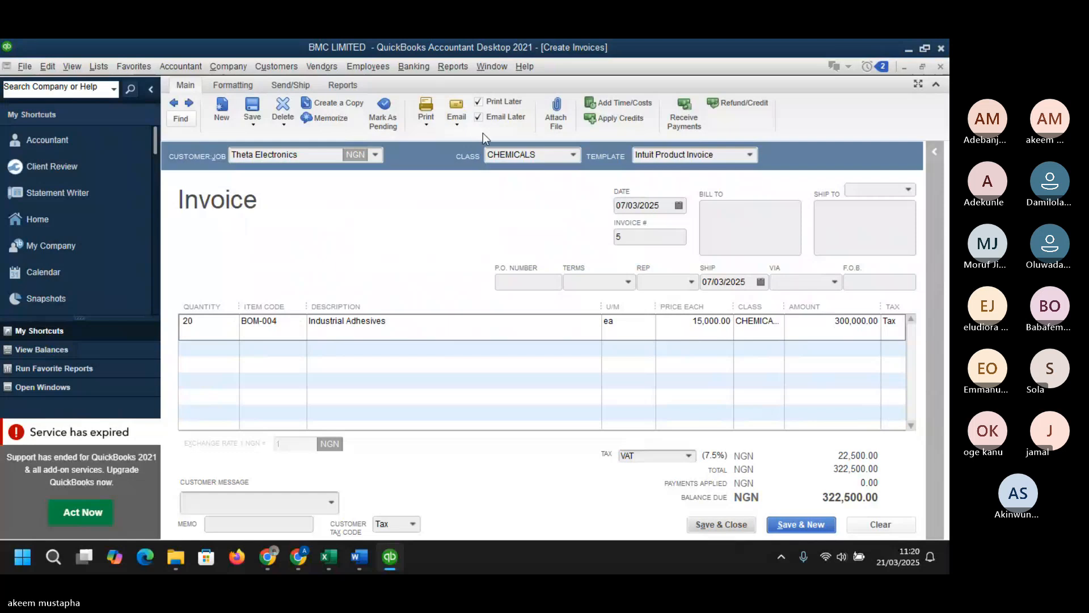
pyautogui.click(479, 118)
pyautogui.click(721, 525)
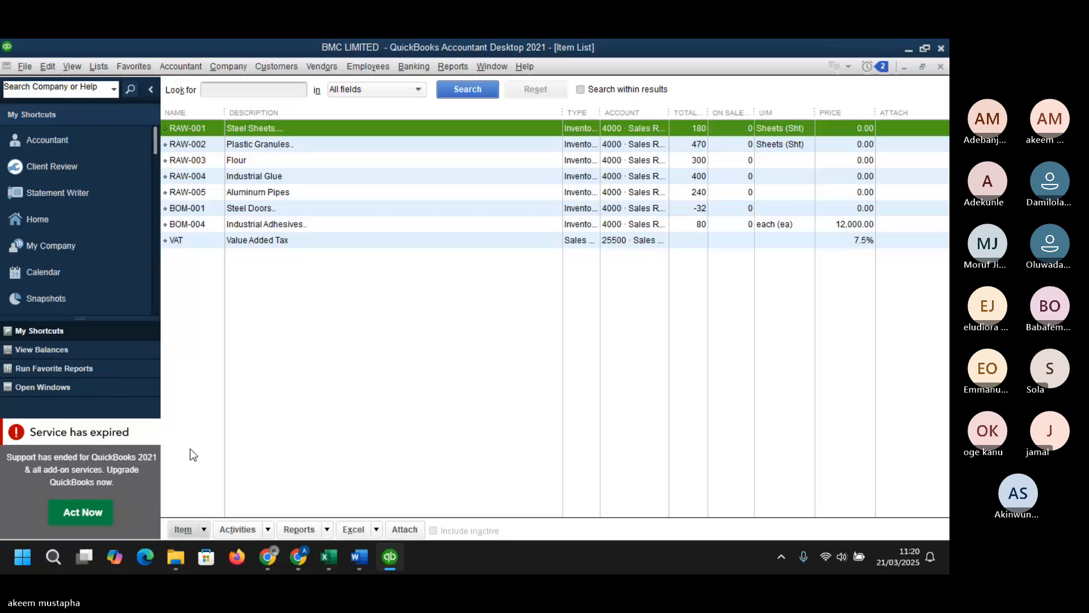
# - Build 50 units of the BOM-001 Steel Doors assembly and close the Build Assembly window
pyautogui.click(268, 529)
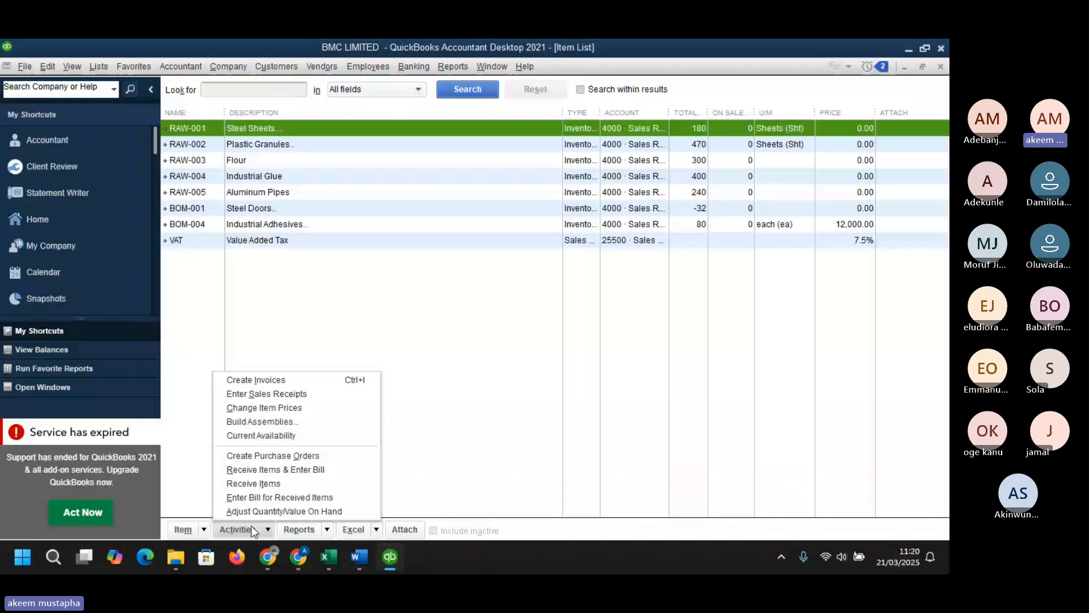
pyautogui.click(207, 533)
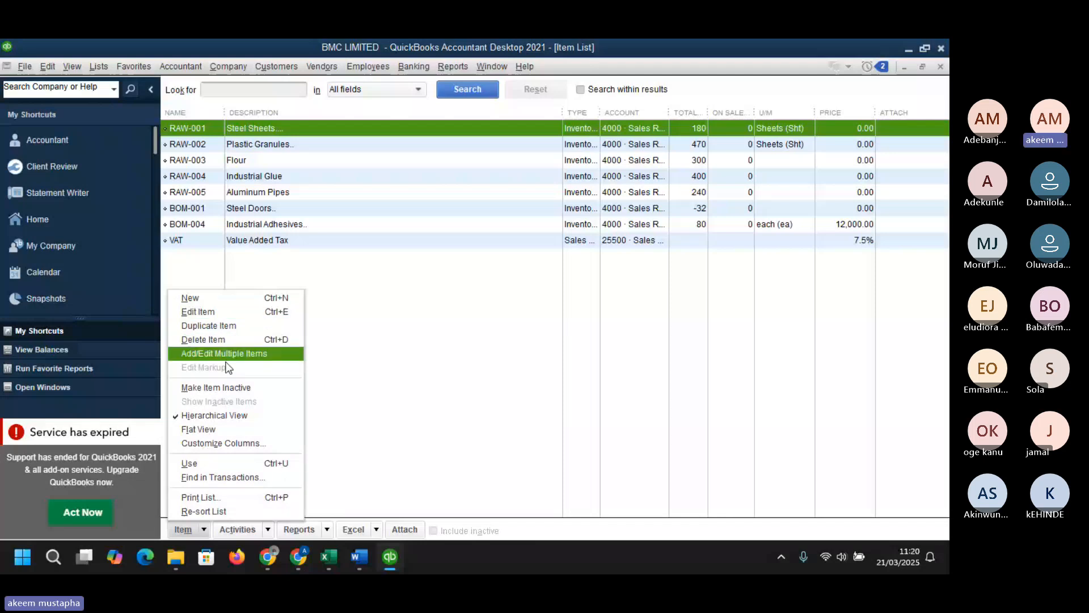
pyautogui.click(267, 530)
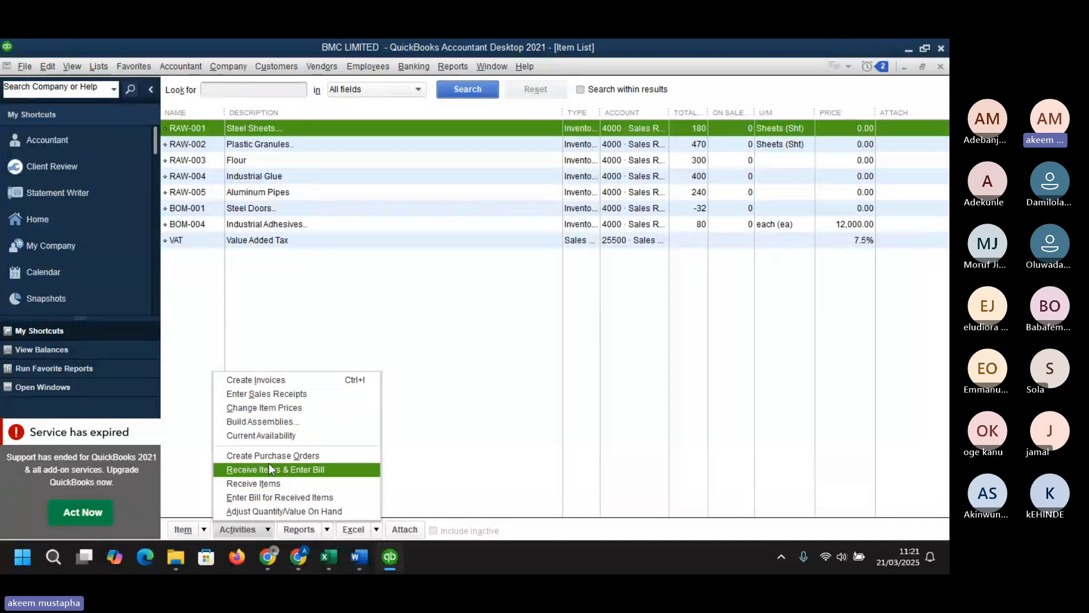
pyautogui.click(275, 422)
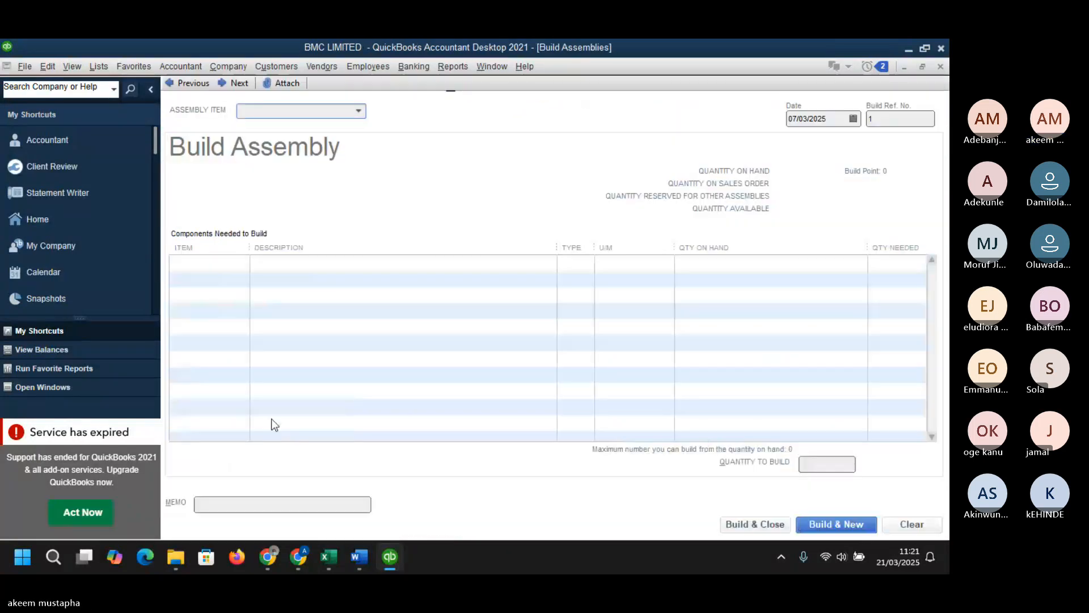
pyautogui.click(358, 111)
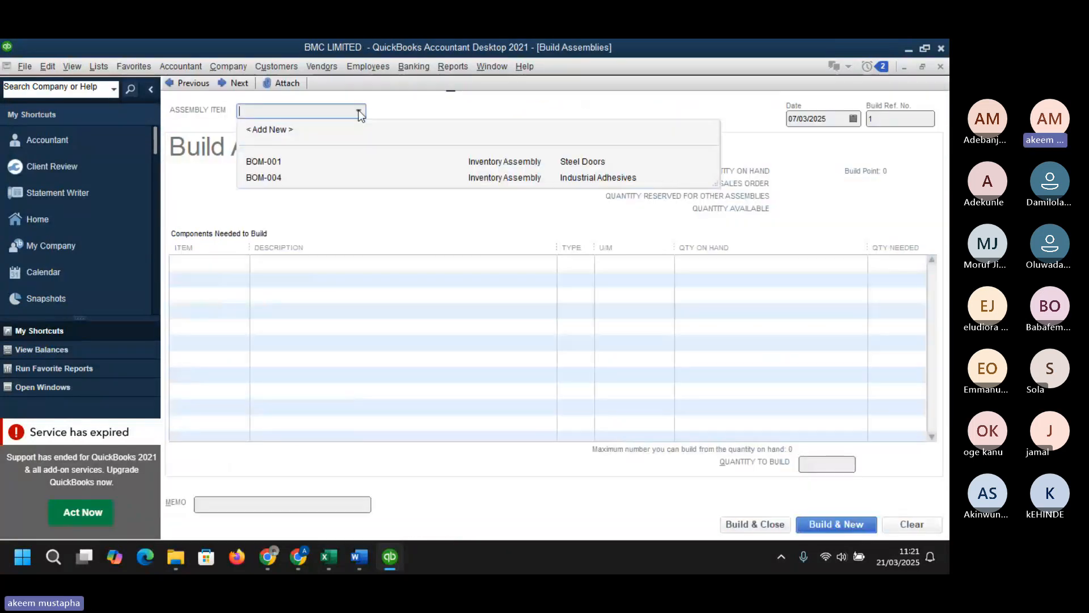
pyautogui.click(499, 160)
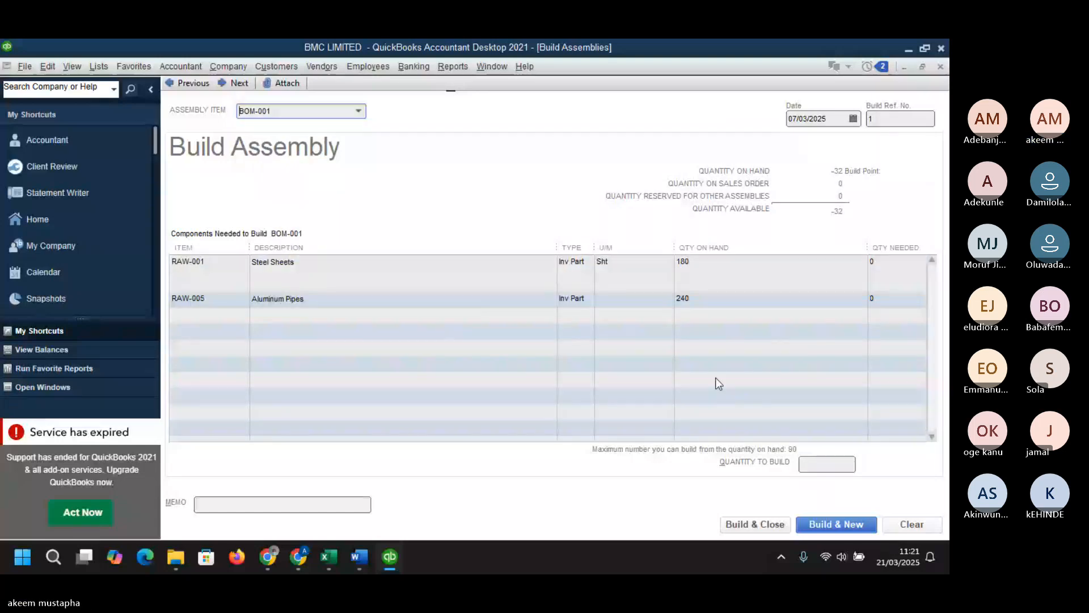
pyautogui.click(815, 466)
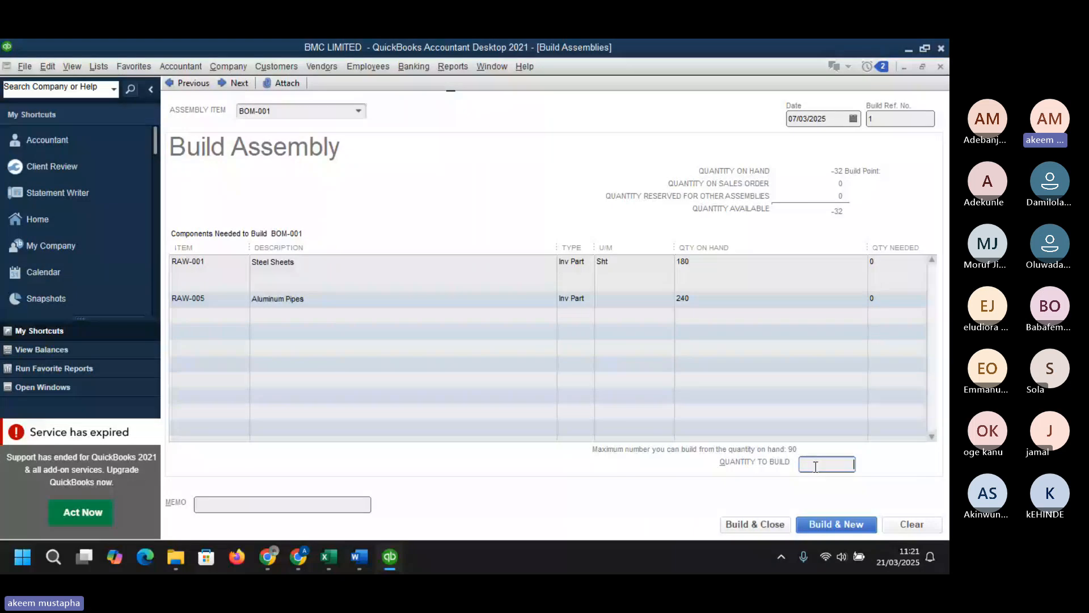
pyautogui.write('50')
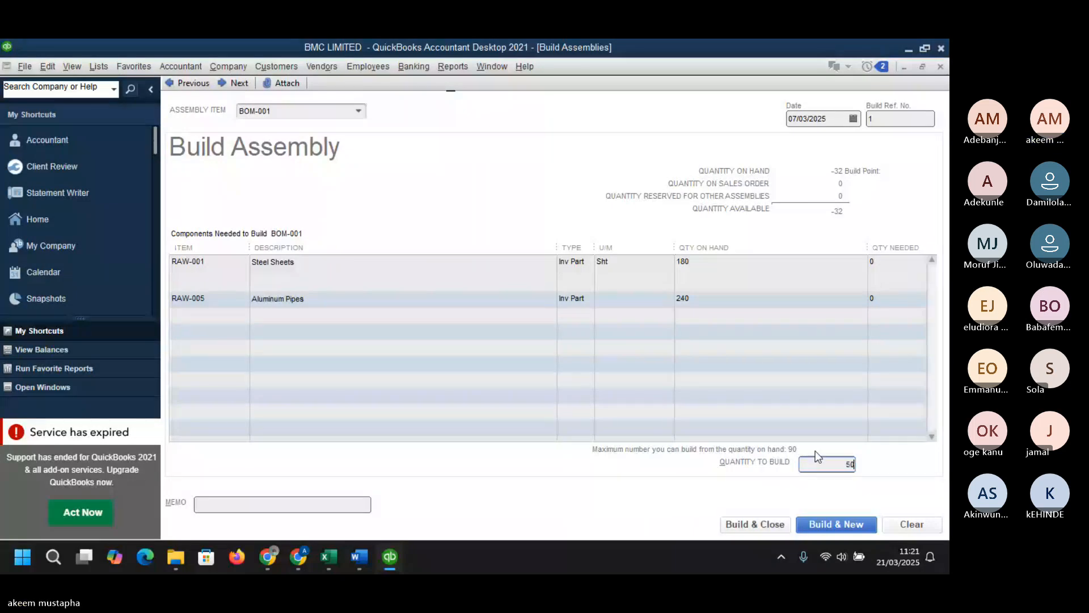
pyautogui.press('Tab')
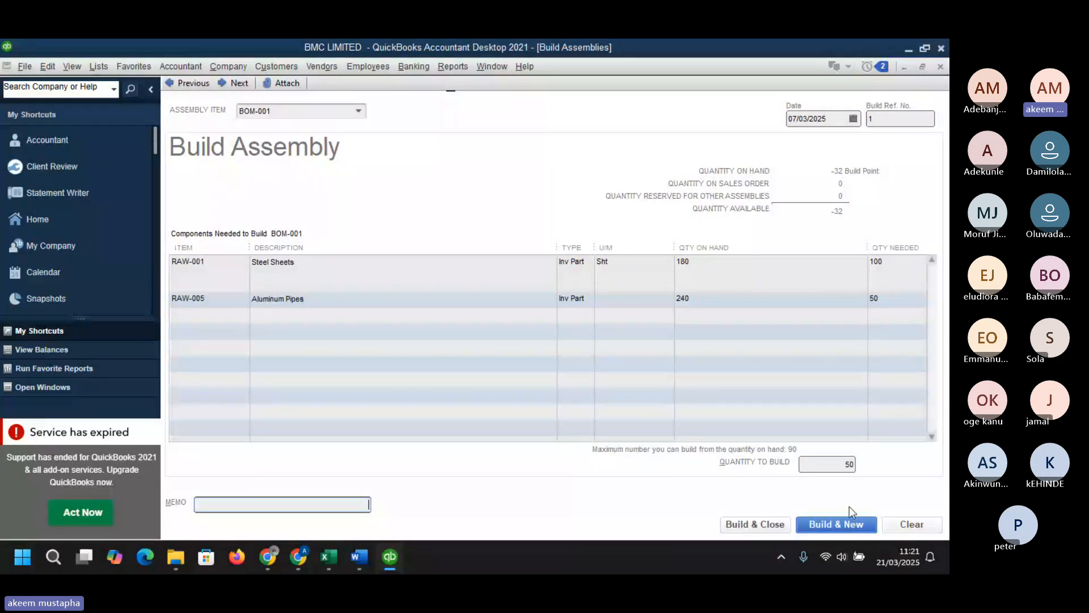
pyautogui.click(755, 524)
pyautogui.click(756, 524)
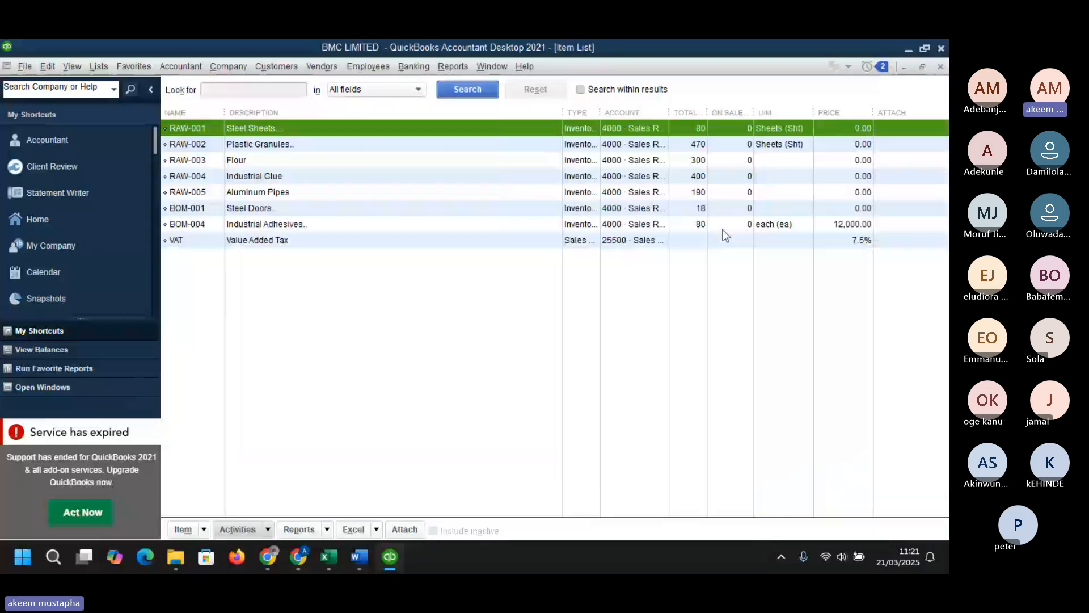
pyautogui.click(699, 210)
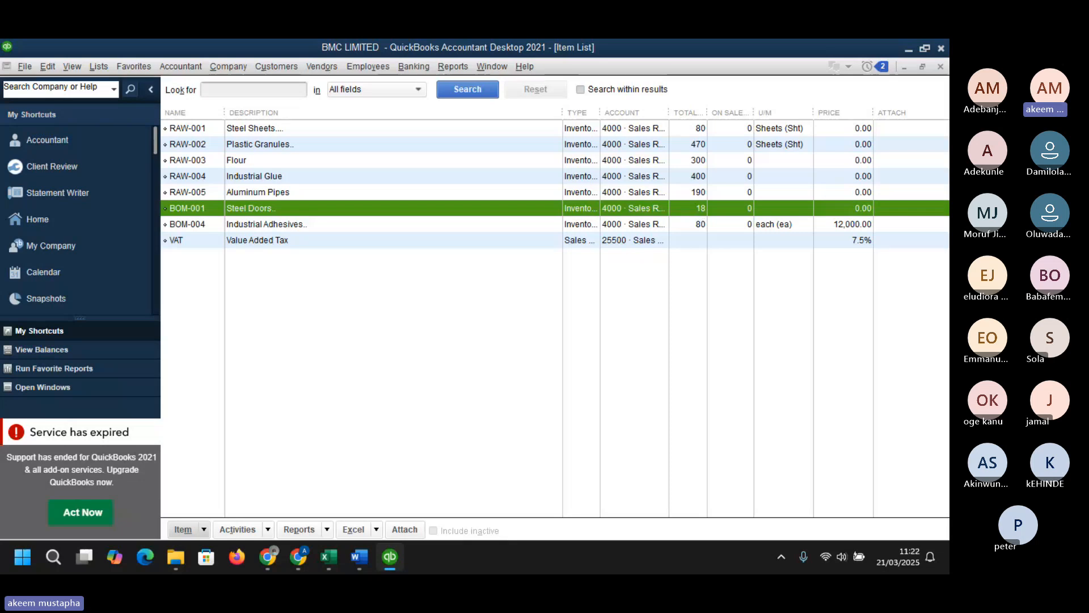
pyautogui.press('super+d')
pyautogui.press('super+d')
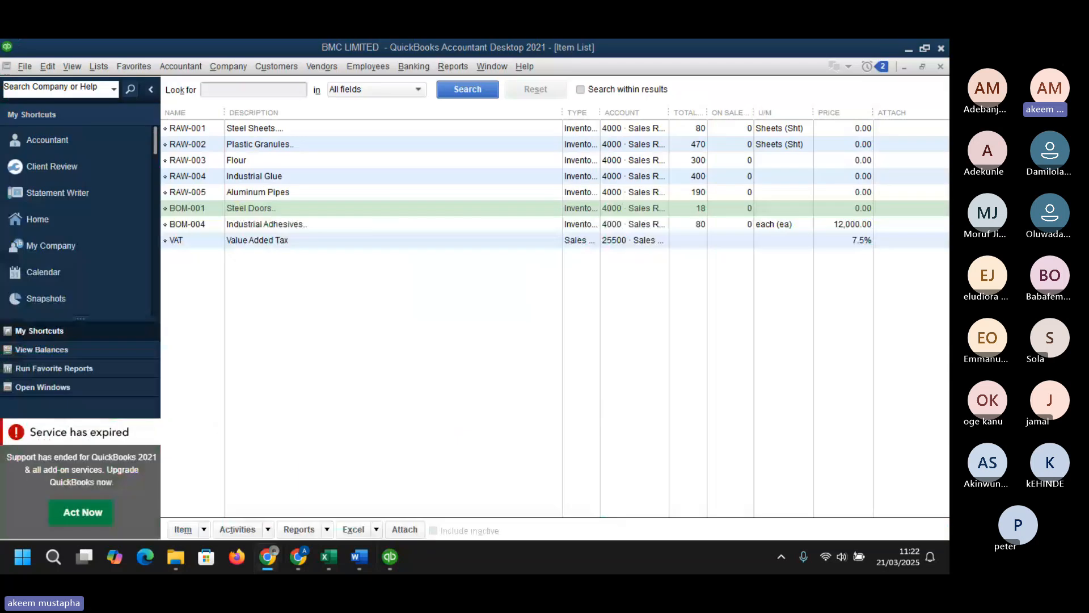
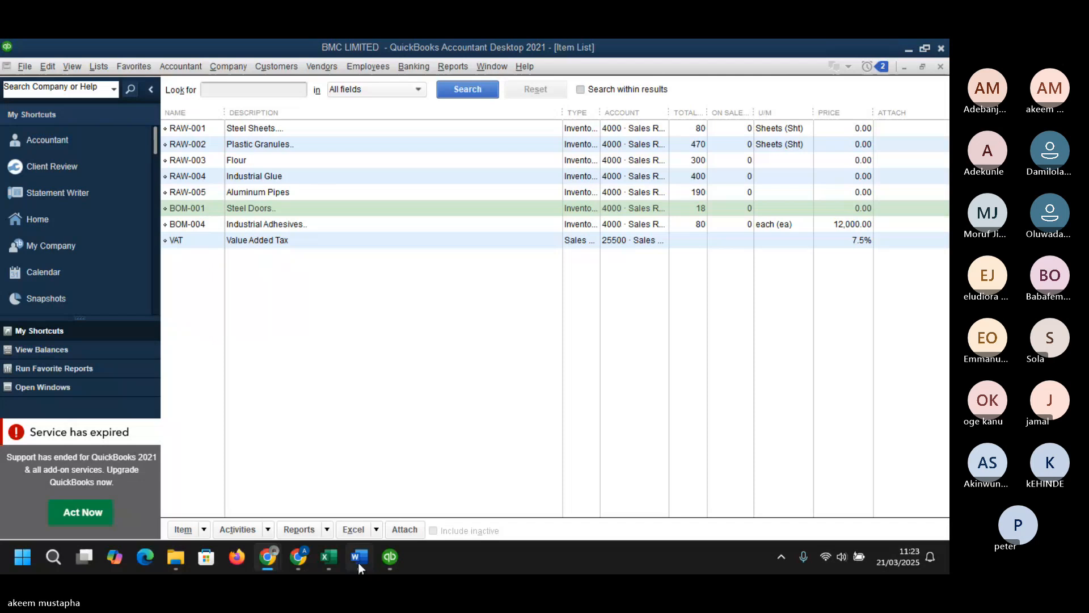
# - Switch to the BMC QuickBooks Dataset workbook and review the Invoices_receipt sheet's row for Alpha Manufacturing Ltd
pyautogui.moveTo(329, 556)
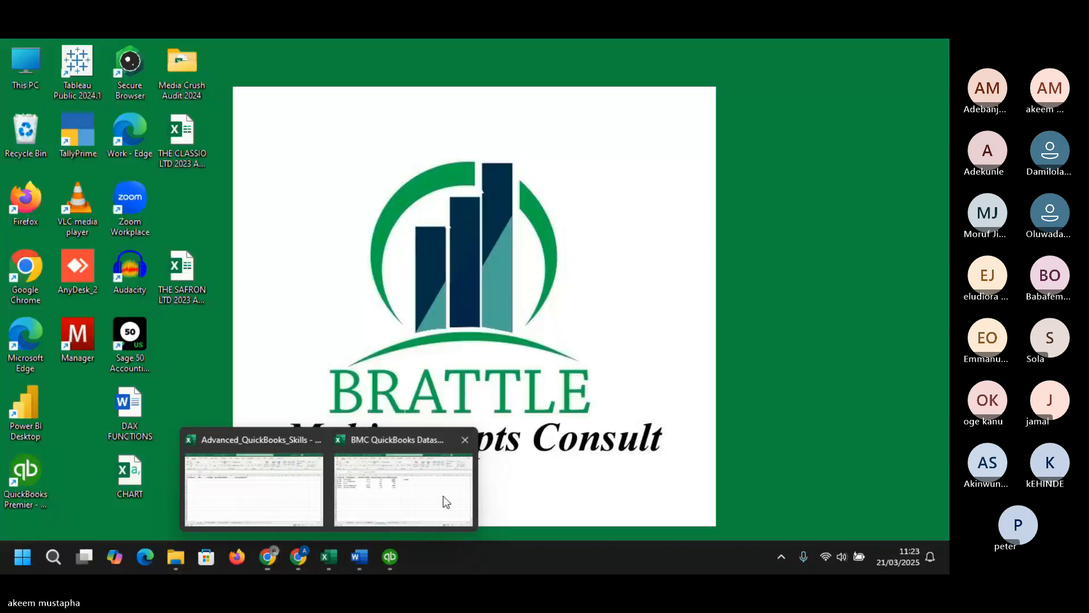
pyautogui.moveTo(444, 496)
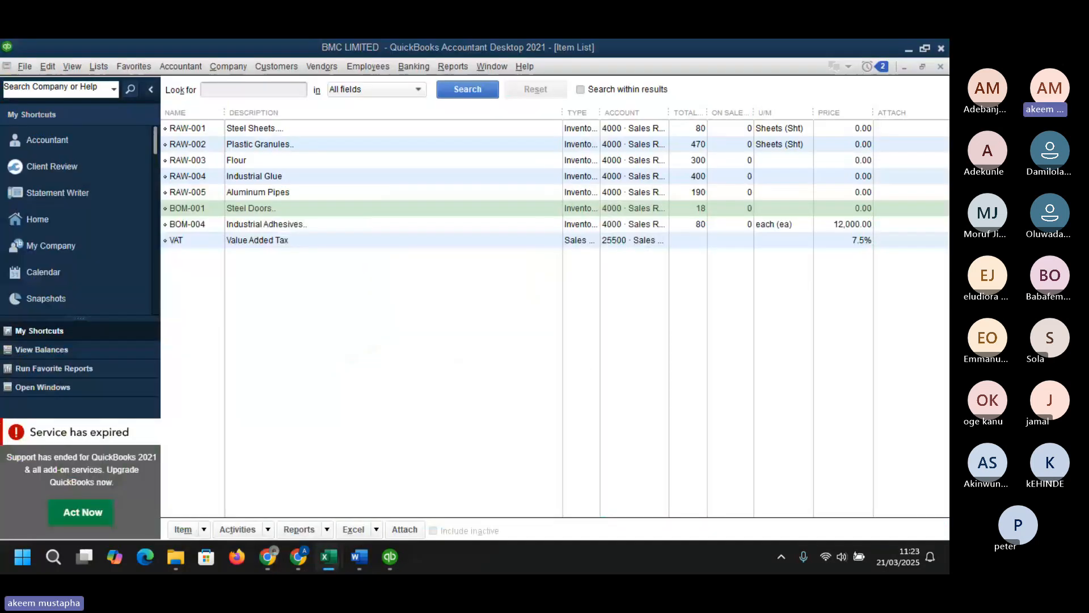
pyautogui.moveTo(0, 139); pyautogui.dragTo(378, 152)
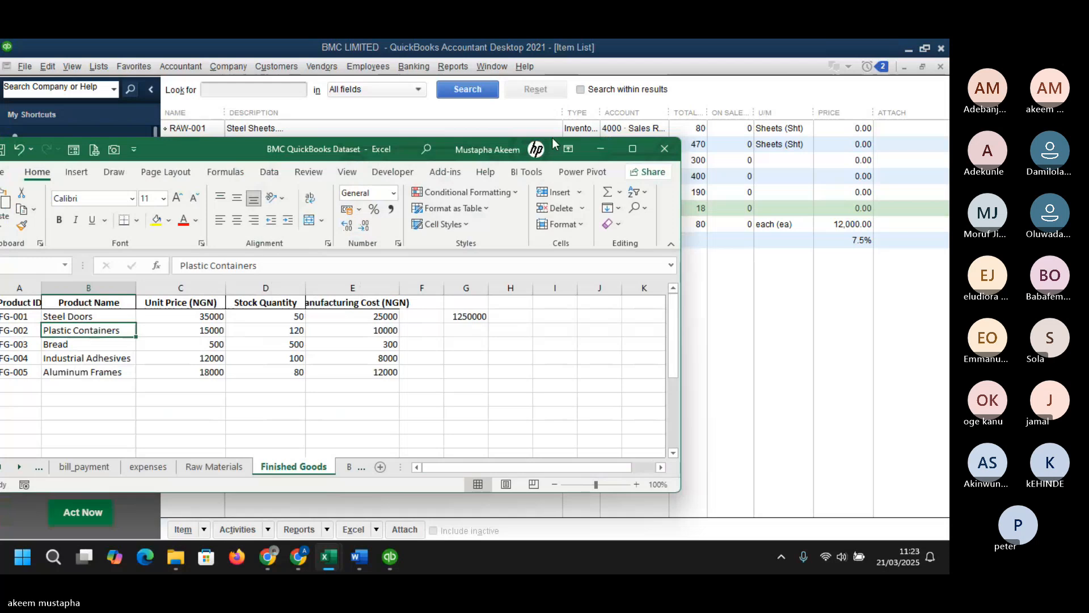
pyautogui.click(641, 143)
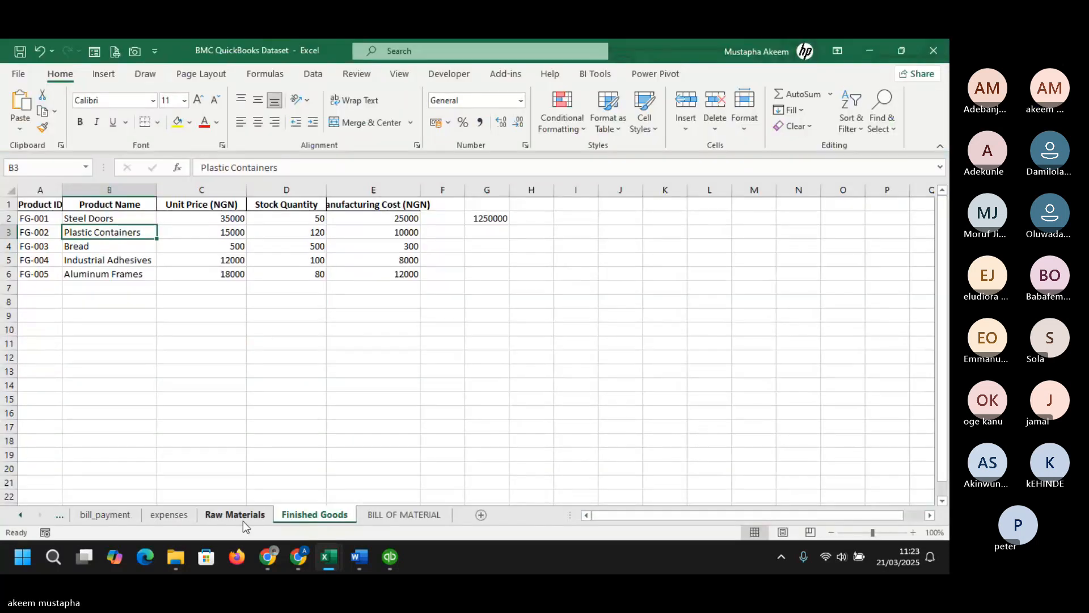
pyautogui.click(61, 515)
pyautogui.click(187, 399)
pyautogui.click(204, 442)
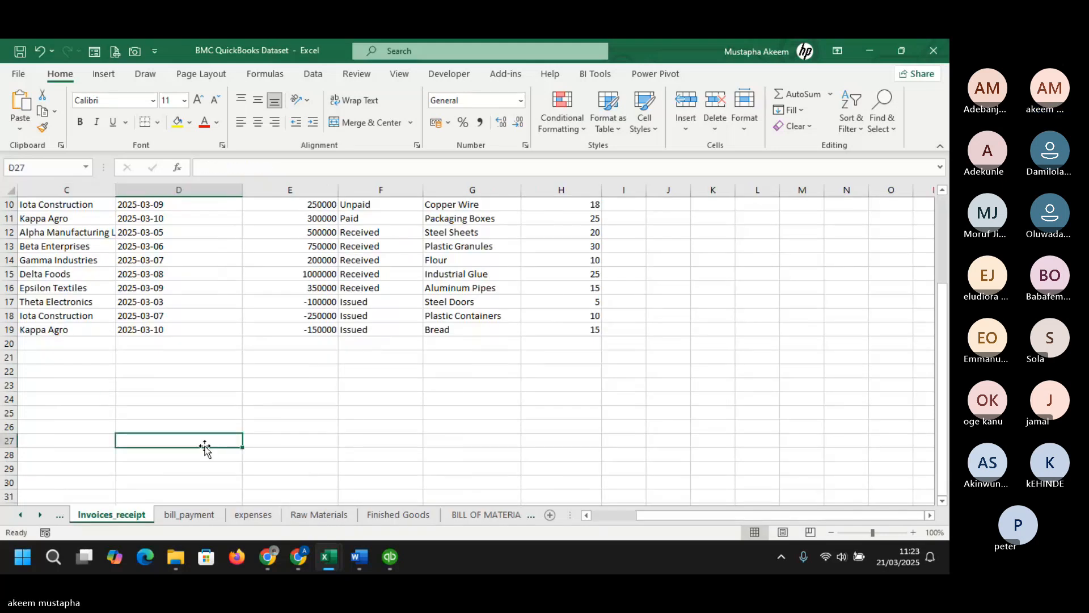
pyautogui.click(68, 232)
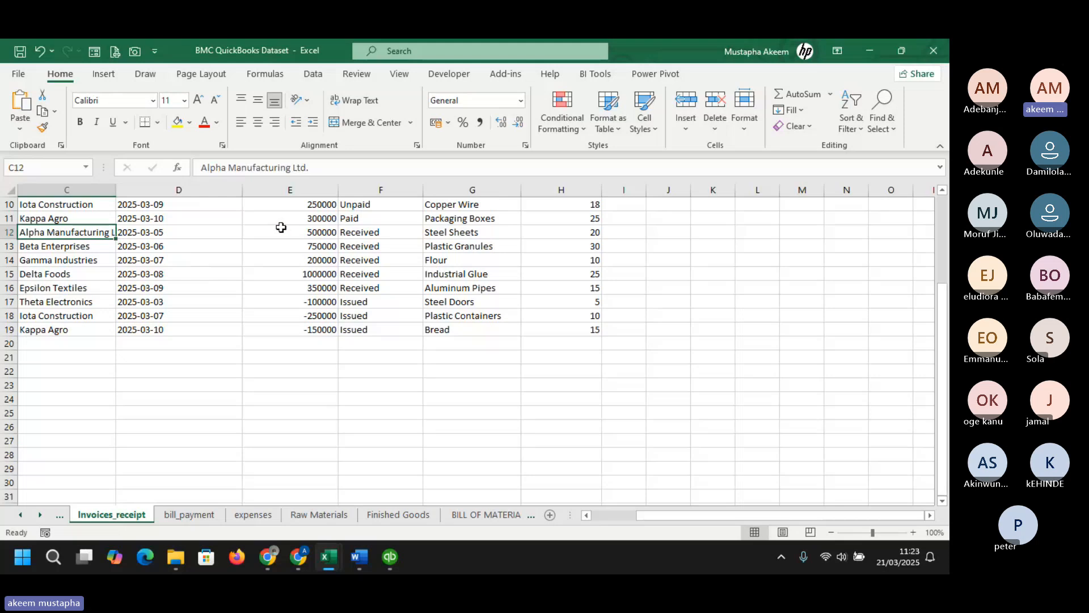
pyautogui.click(311, 233)
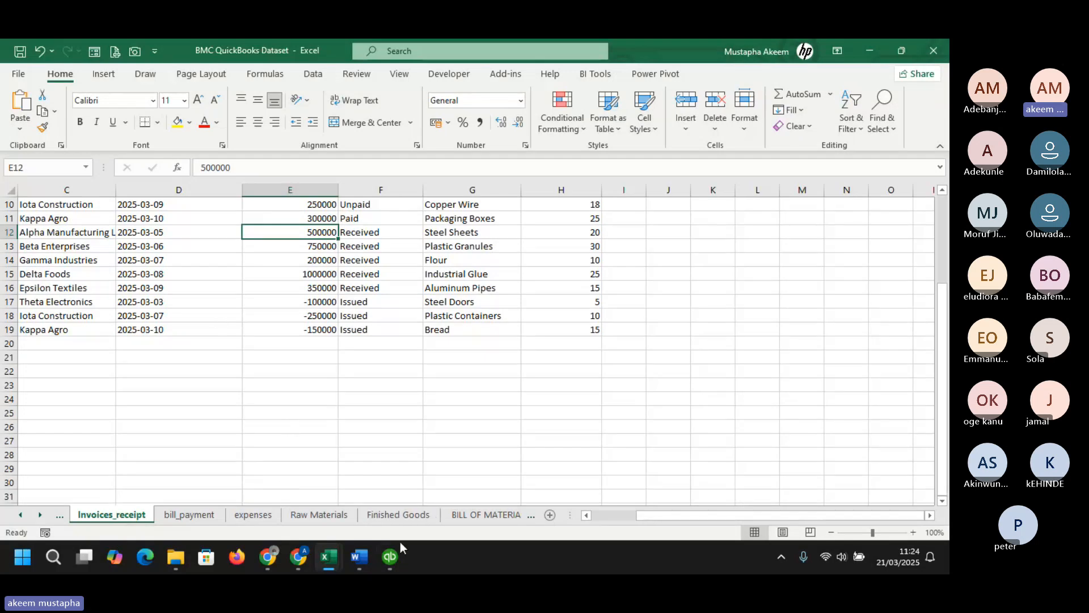
# - Return to QuickBooks and open Receive Payments for customer Alpha Manufacturing Ltd
pyautogui.moveTo(395, 553)
pyautogui.click(393, 508)
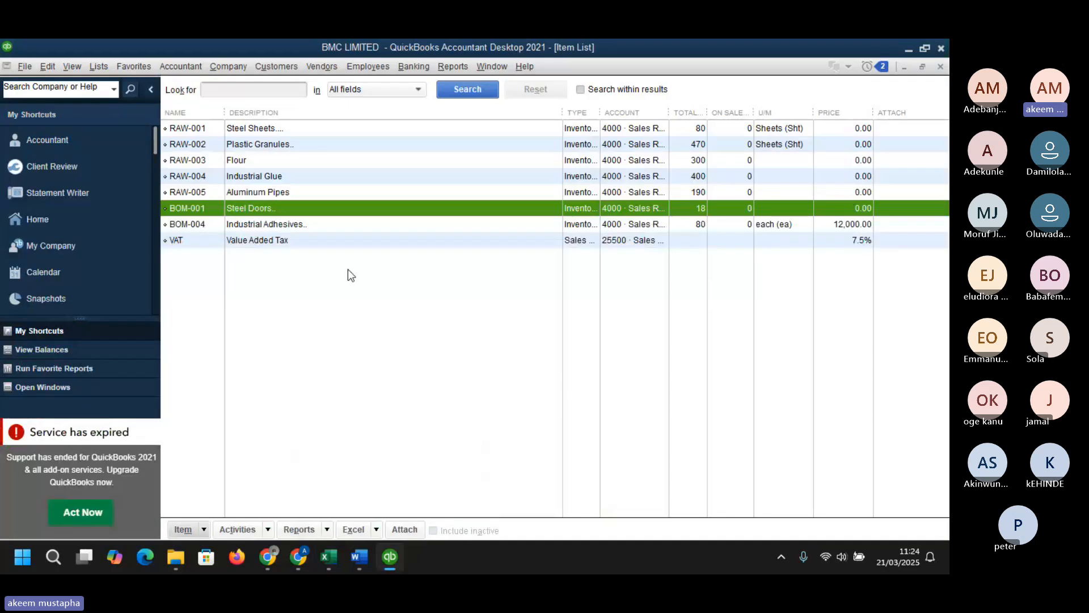
pyautogui.click(277, 66)
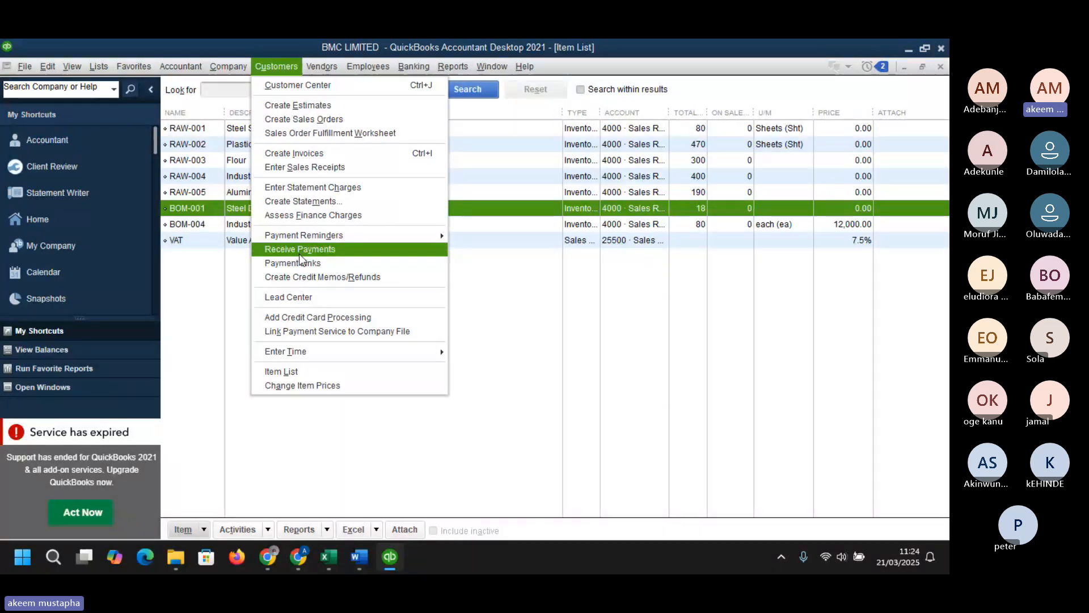
pyautogui.click(300, 250)
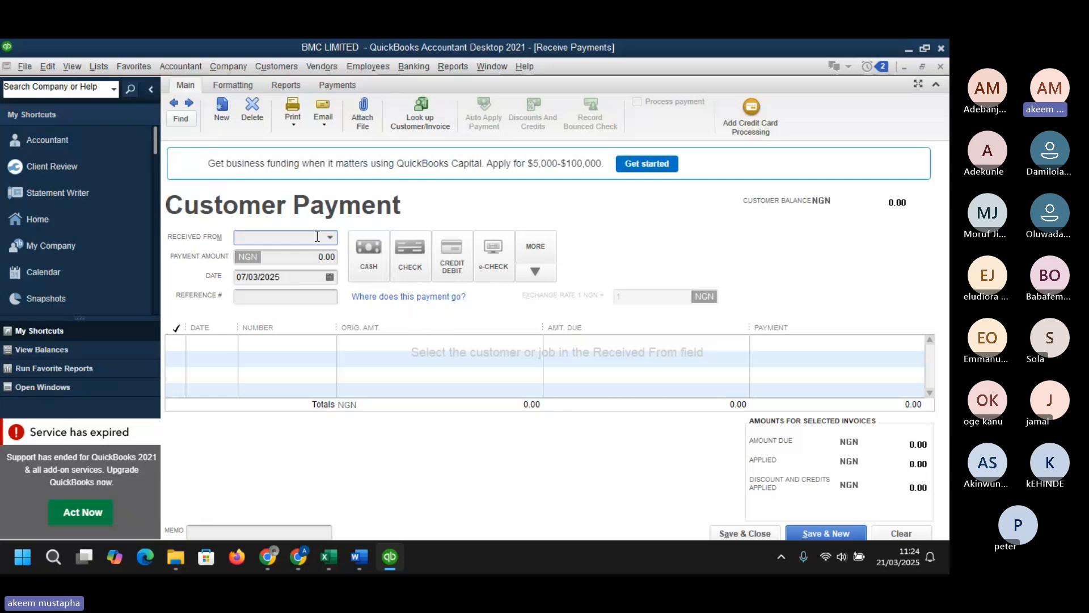
pyautogui.click(329, 237)
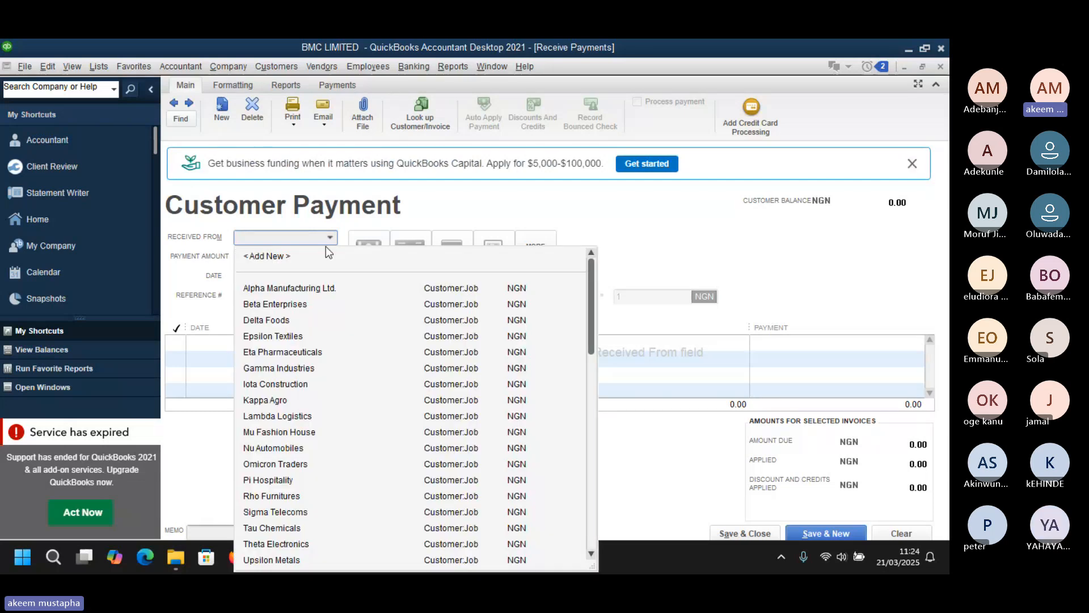
pyautogui.click(300, 288)
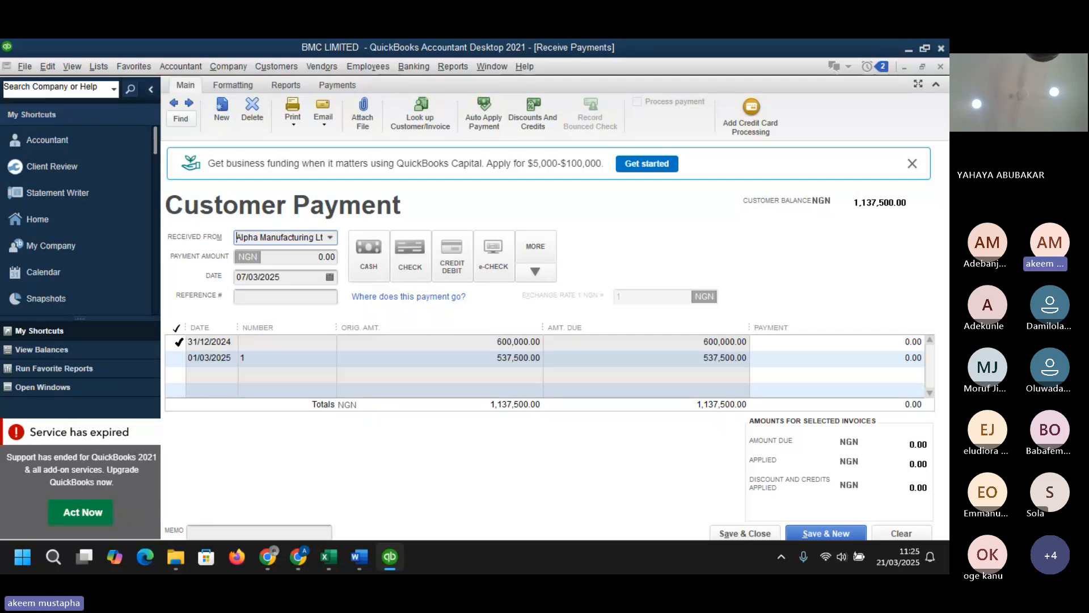
# - Apply payment to the 31/12/2024 balance, accept automatic calculation, and enter 512,500 against invoice 1
pyautogui.click(177, 342)
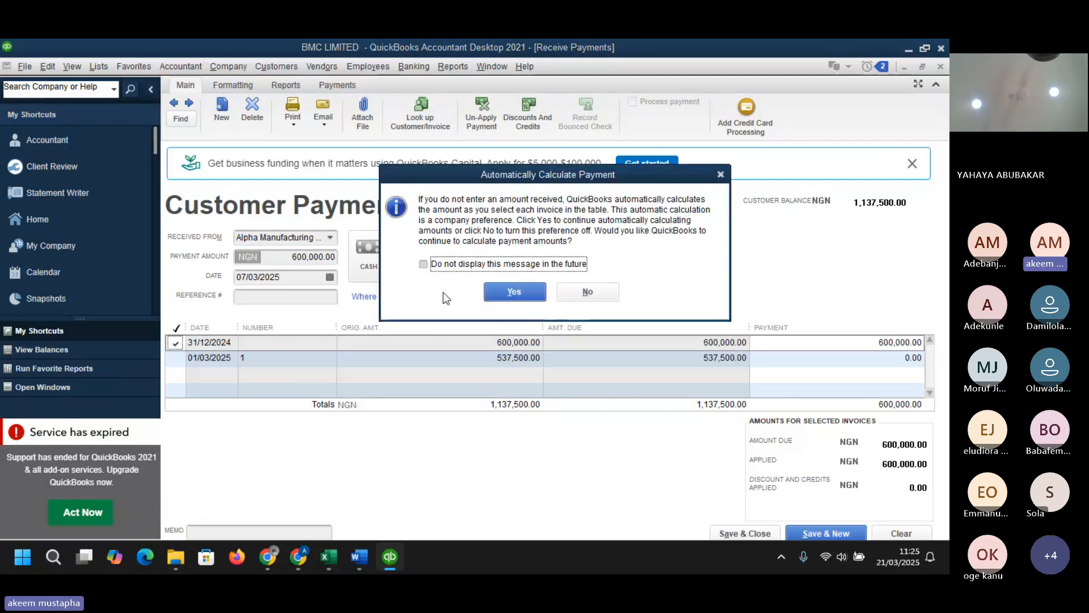
pyautogui.click(515, 293)
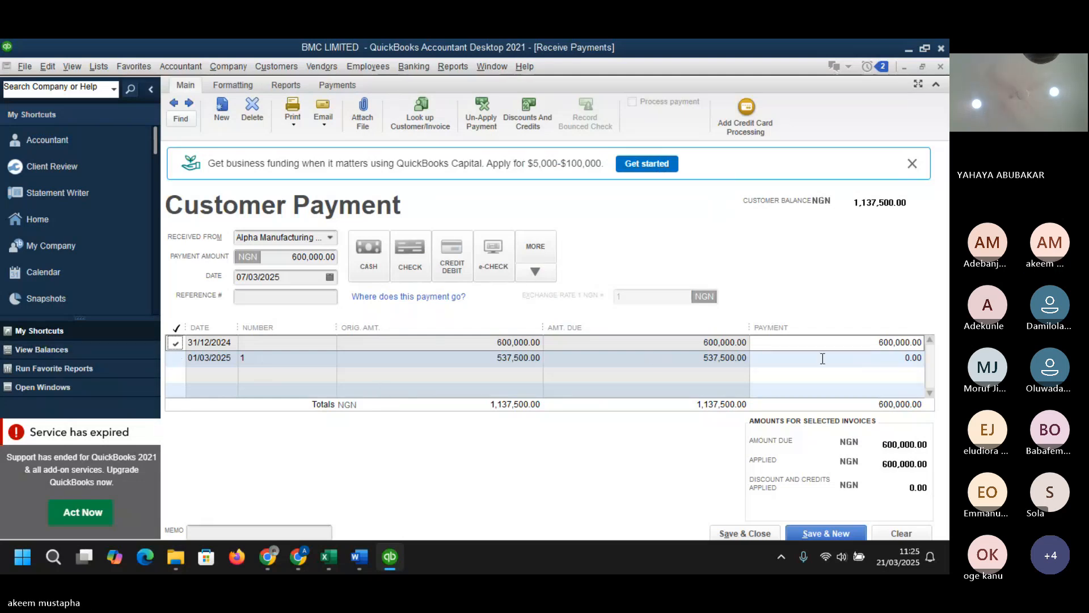
pyautogui.click(913, 358)
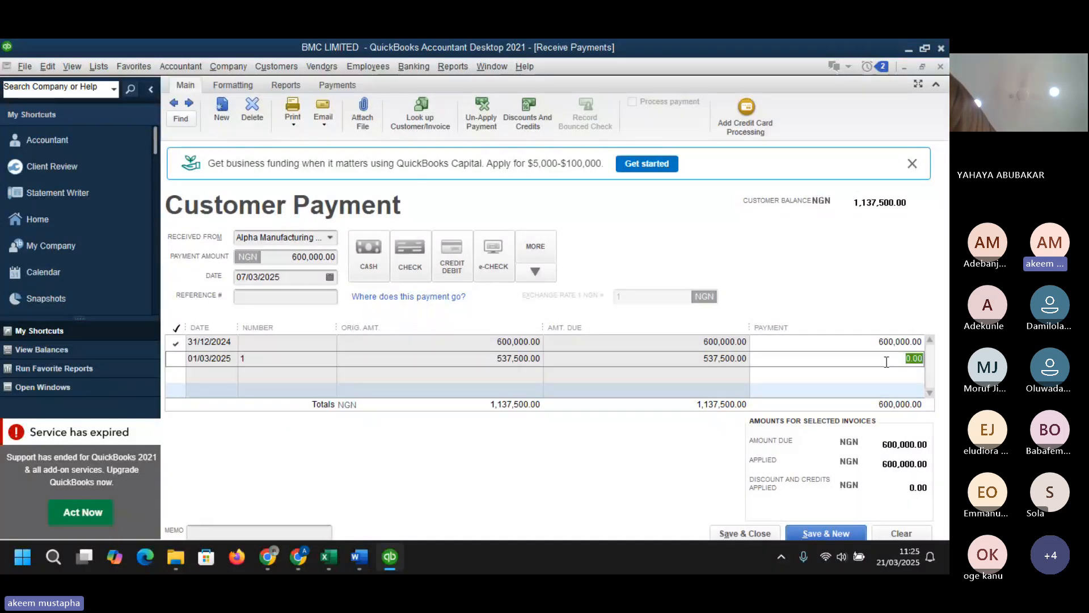
pyautogui.write('5')
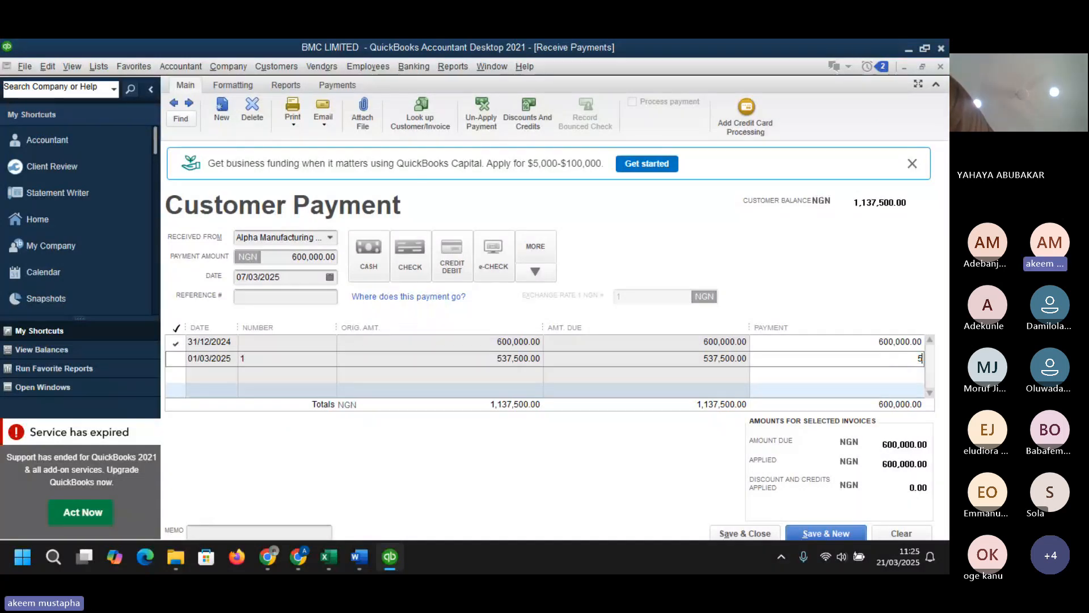
pyautogui.write('12,500')
pyautogui.press('Tab')
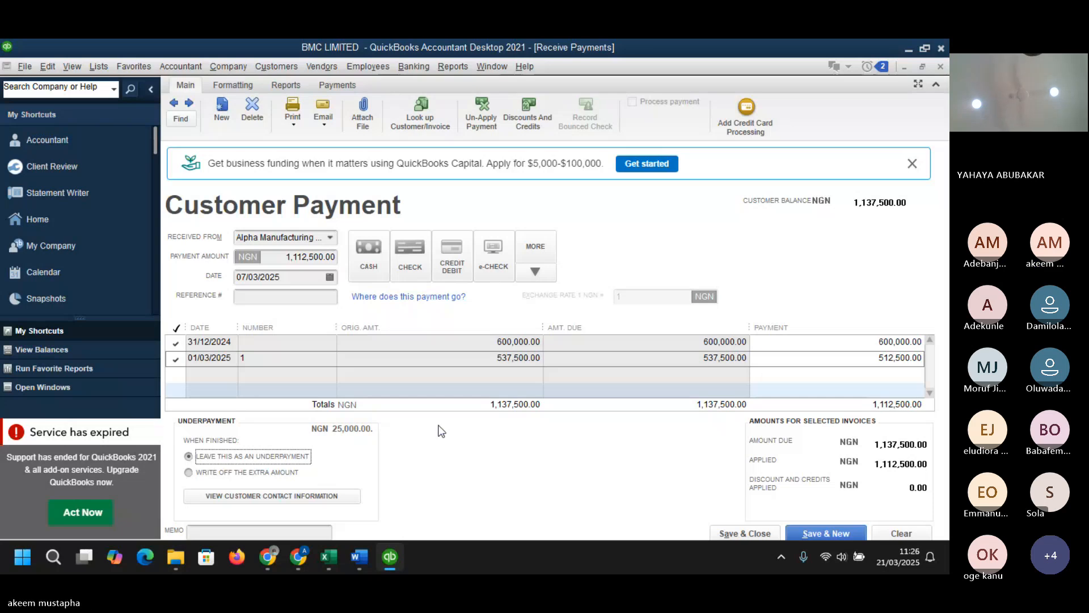
# - Try to change invoice 1's payment amount, dismissing the overpayment warning
pyautogui.click(884, 360)
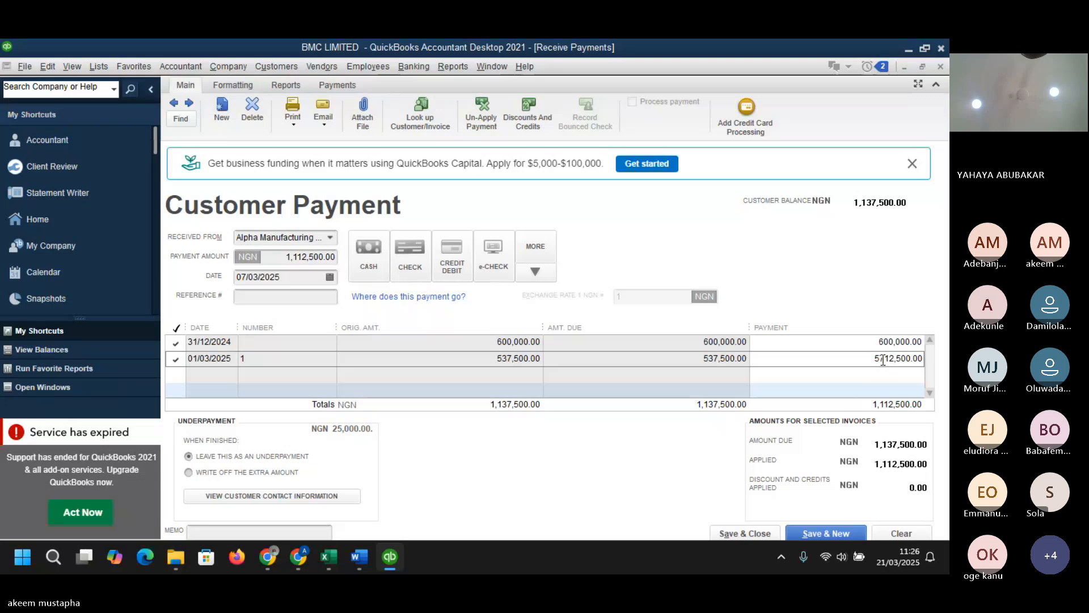
pyautogui.press('BackSpace')
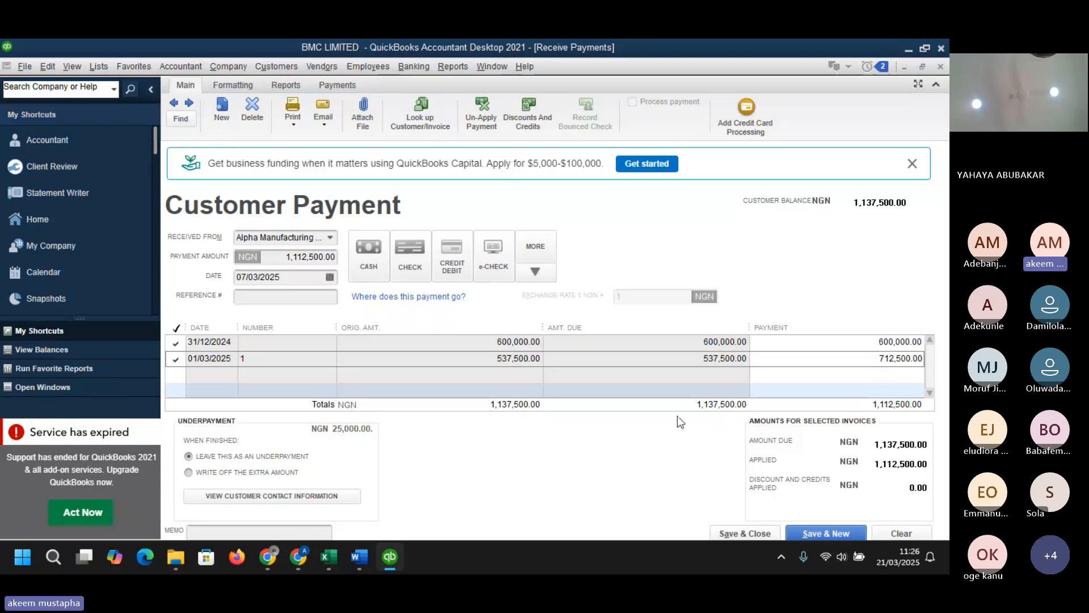
pyautogui.press('Tab')
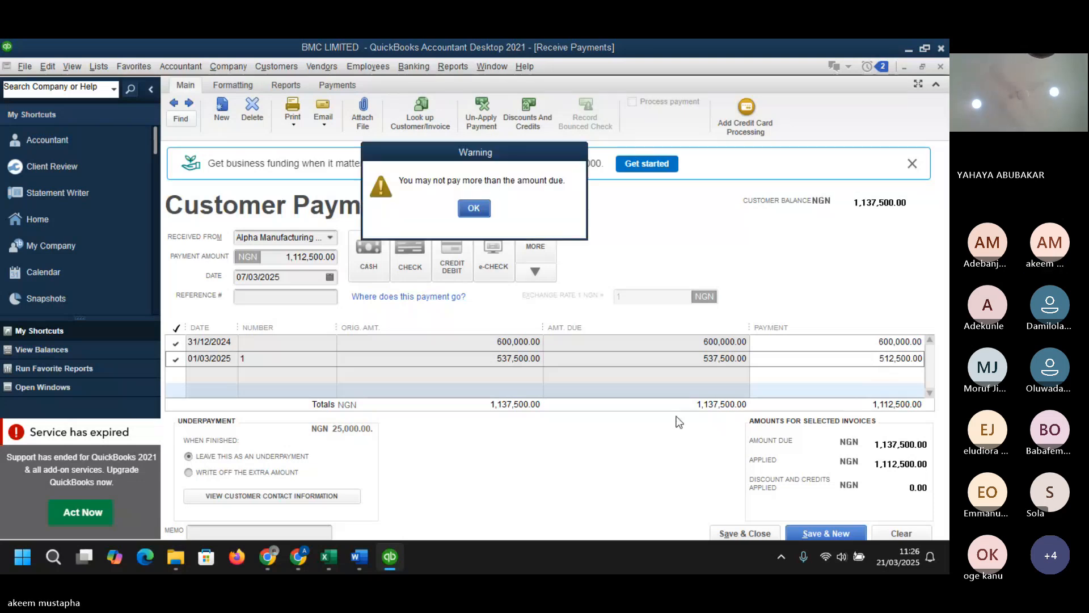
pyautogui.press('Return')
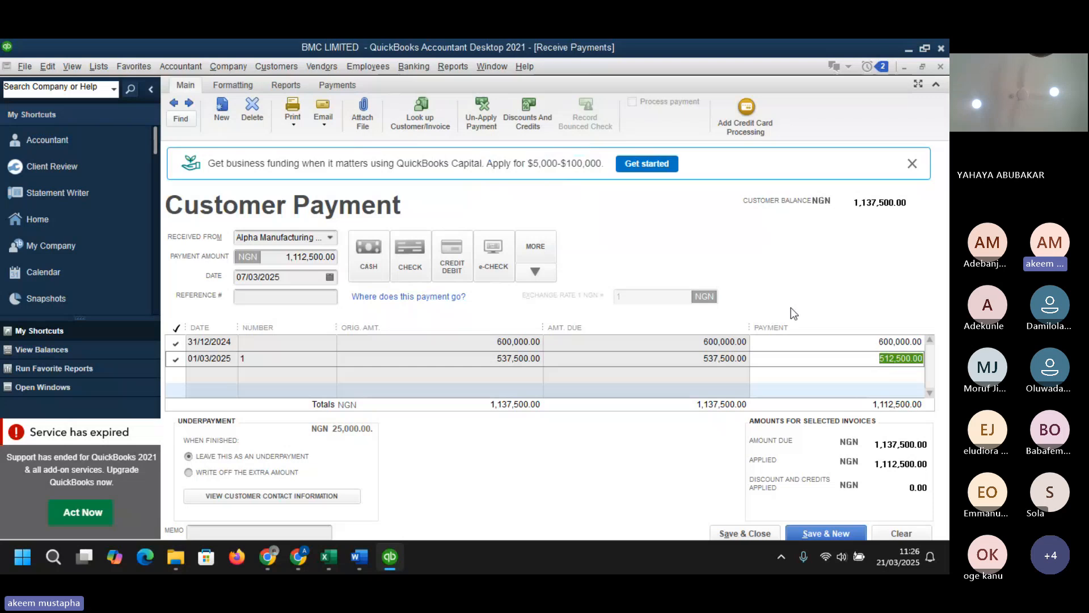
pyautogui.click(901, 361)
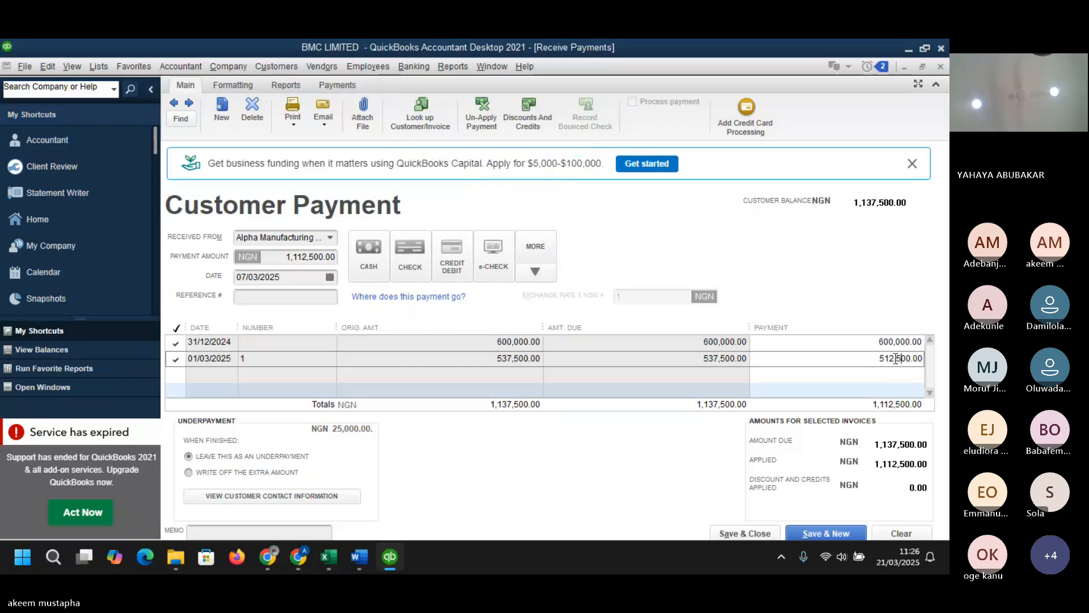
pyautogui.click(886, 358)
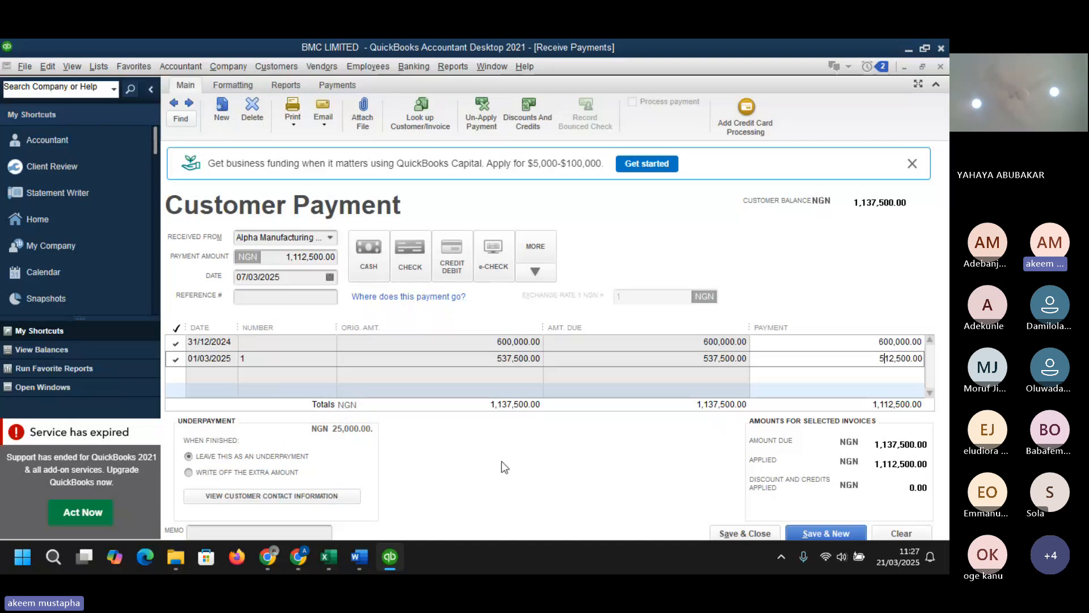
# - Choose to write off the underpayment's extra amount and save and close the payment
pyautogui.click(273, 460)
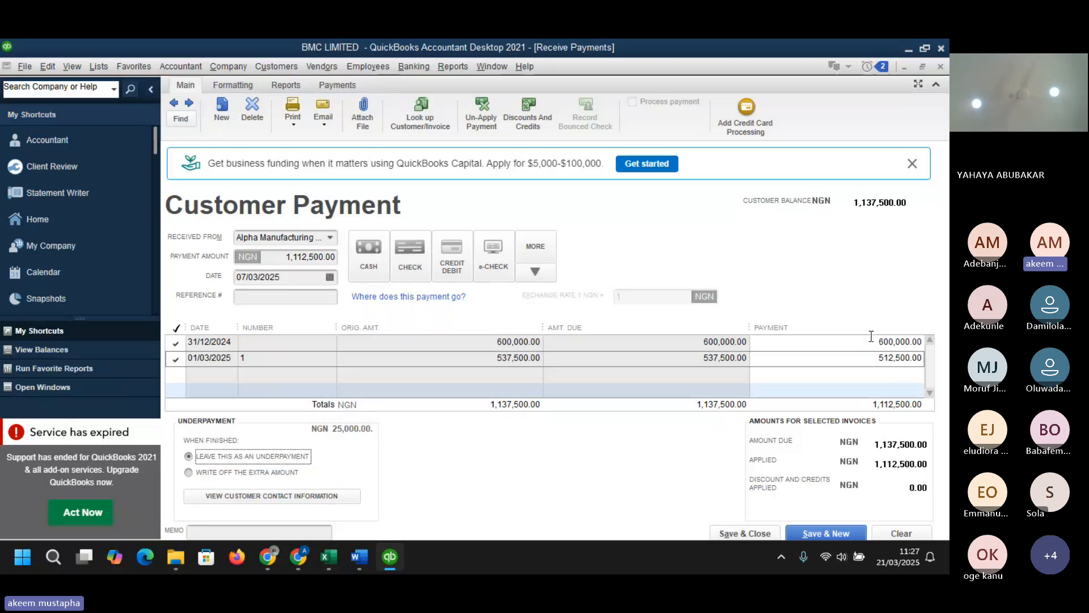
pyautogui.click(235, 472)
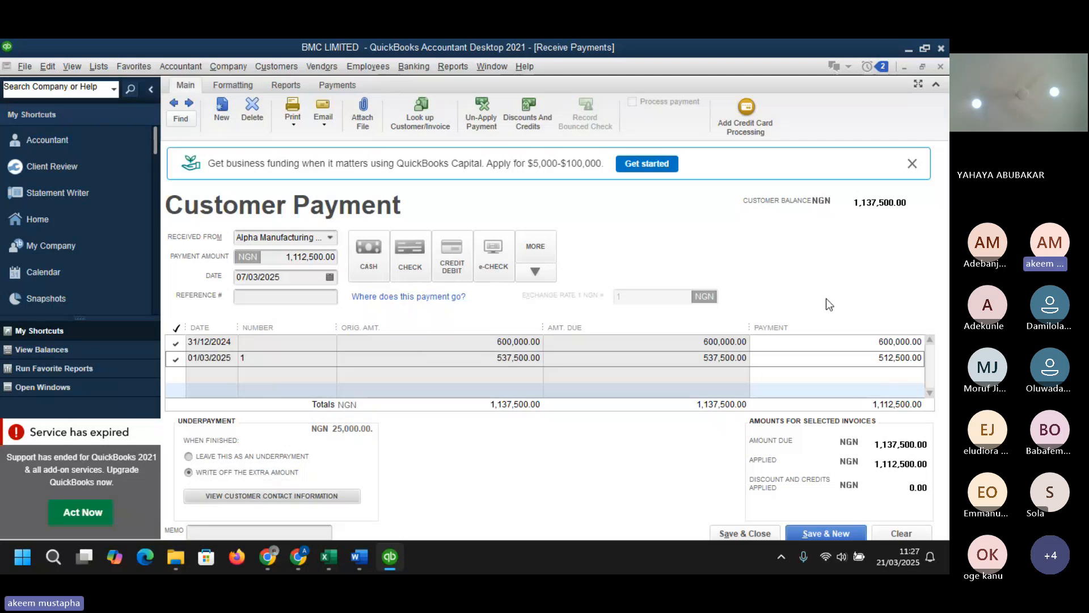
pyautogui.click(754, 530)
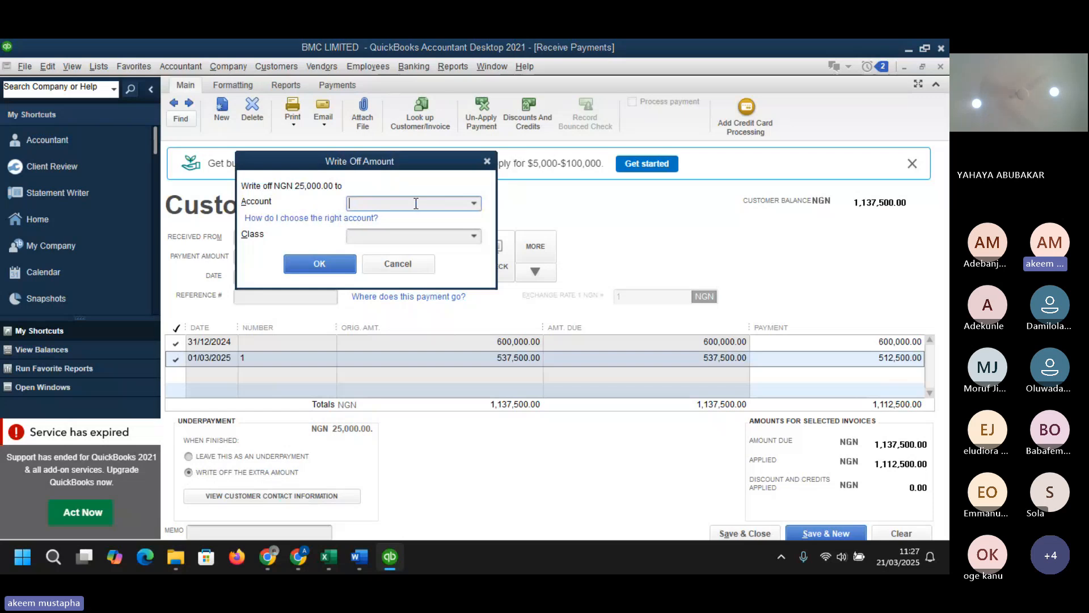
# - Start adding a new write-off account from the account list and set its type to Other Current Asset
pyautogui.click(474, 204)
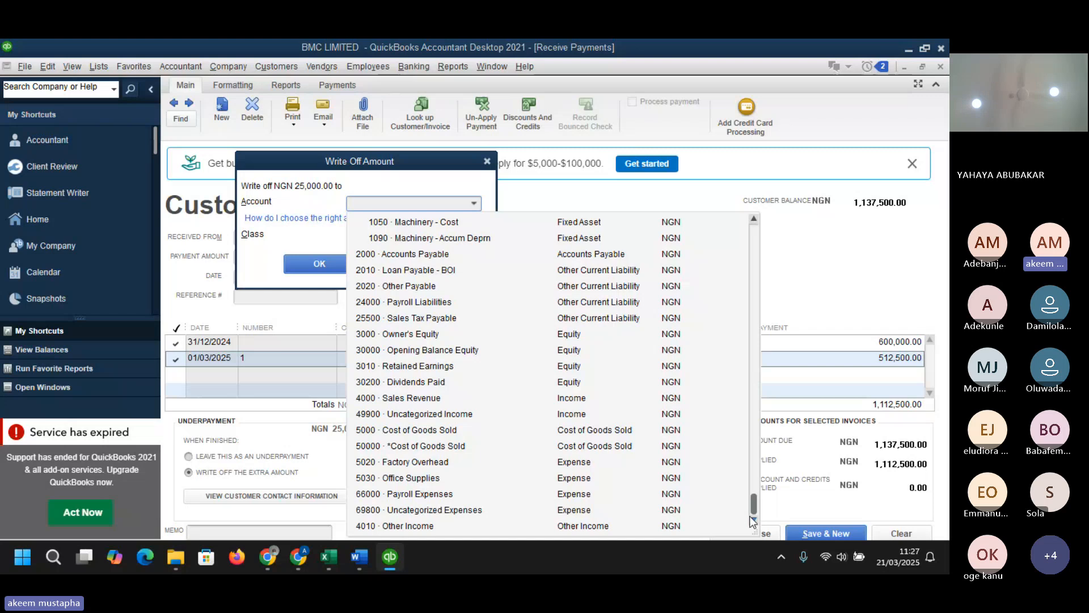
pyautogui.moveTo(753, 505); pyautogui.dragTo(748, 362)
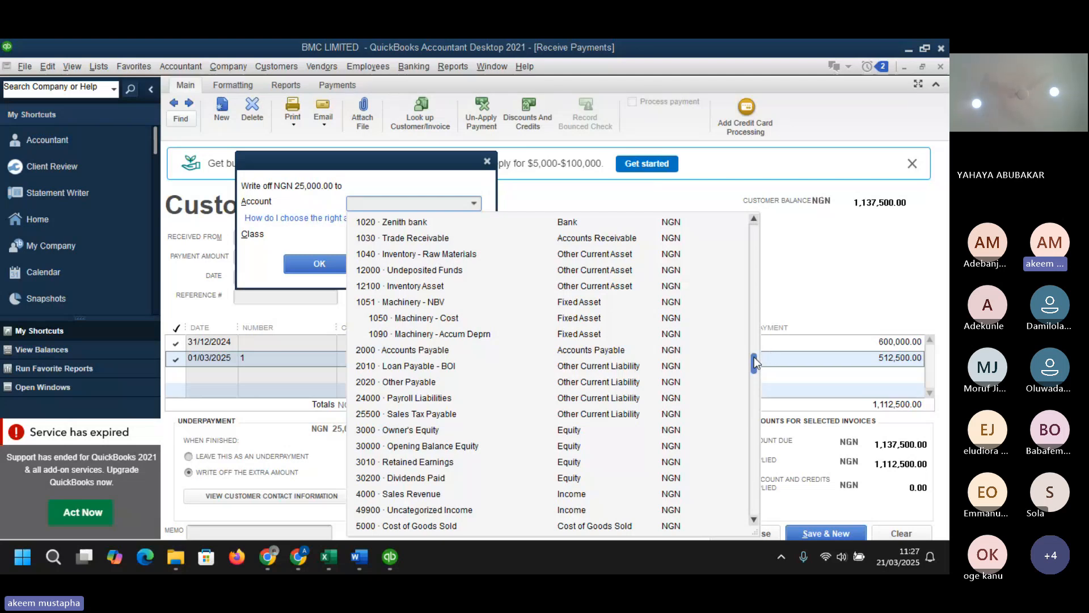
pyautogui.scroll(2, 754, 356)
pyautogui.click(379, 222)
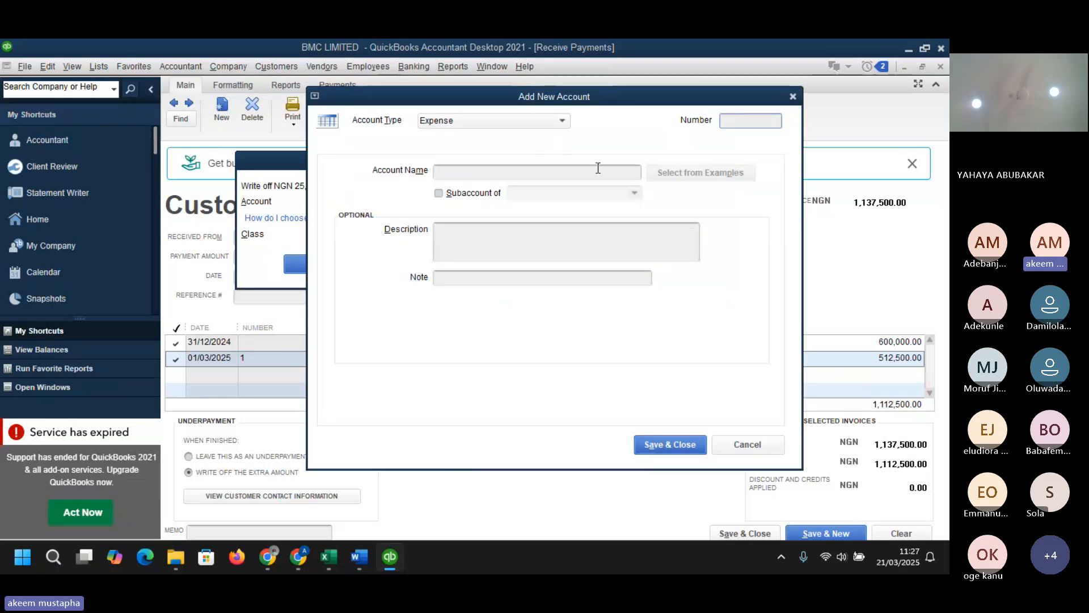
pyautogui.click(564, 120)
pyautogui.click(565, 122)
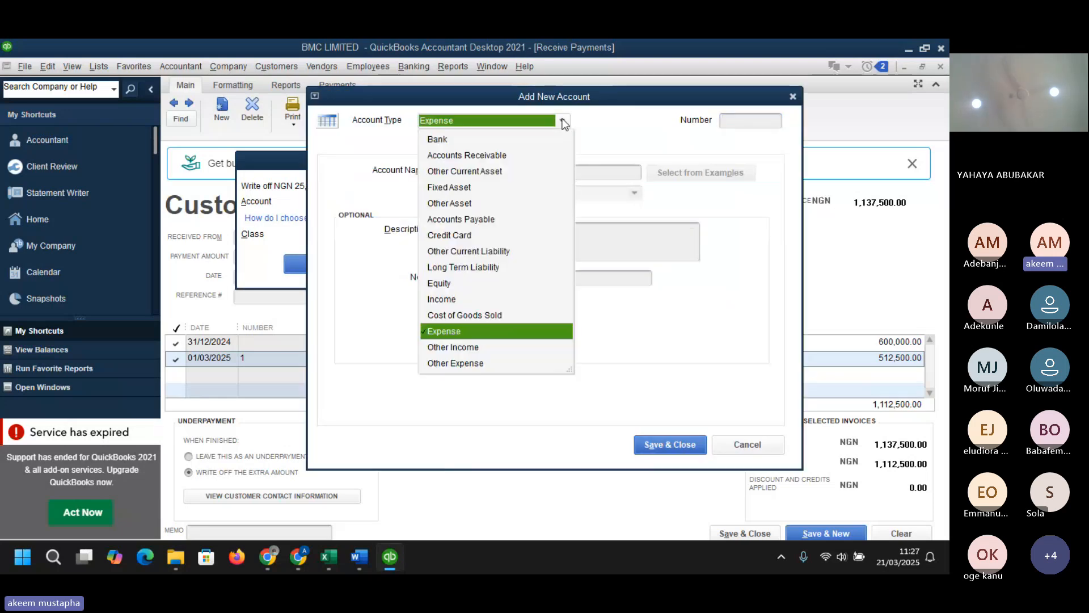
pyautogui.click(479, 171)
pyautogui.click(480, 173)
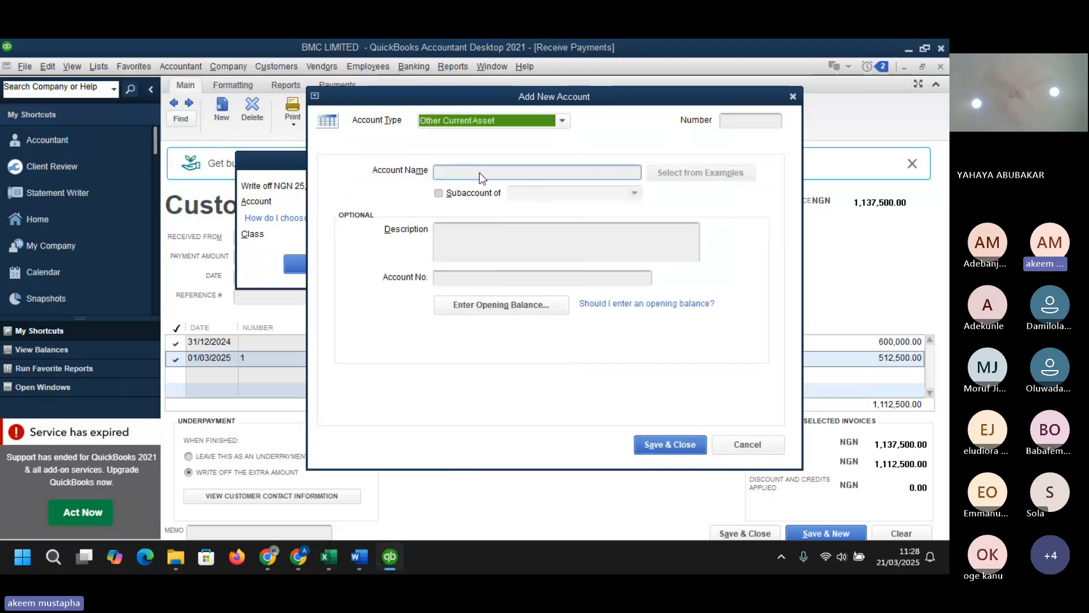
# - Name the new account WHT Receivables
pyautogui.write('WH')
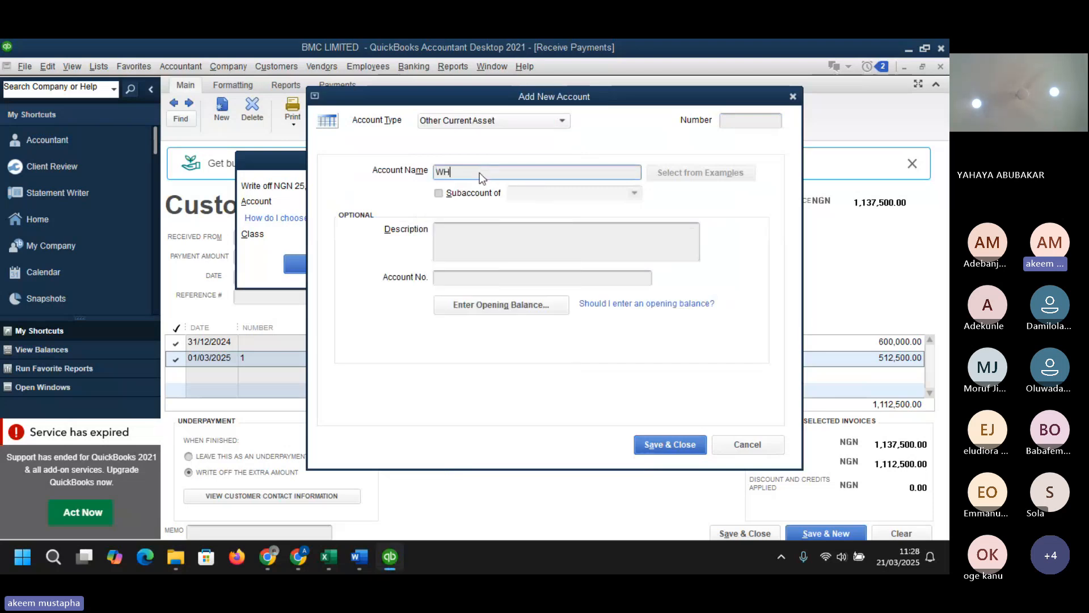
pyautogui.write('T Rec')
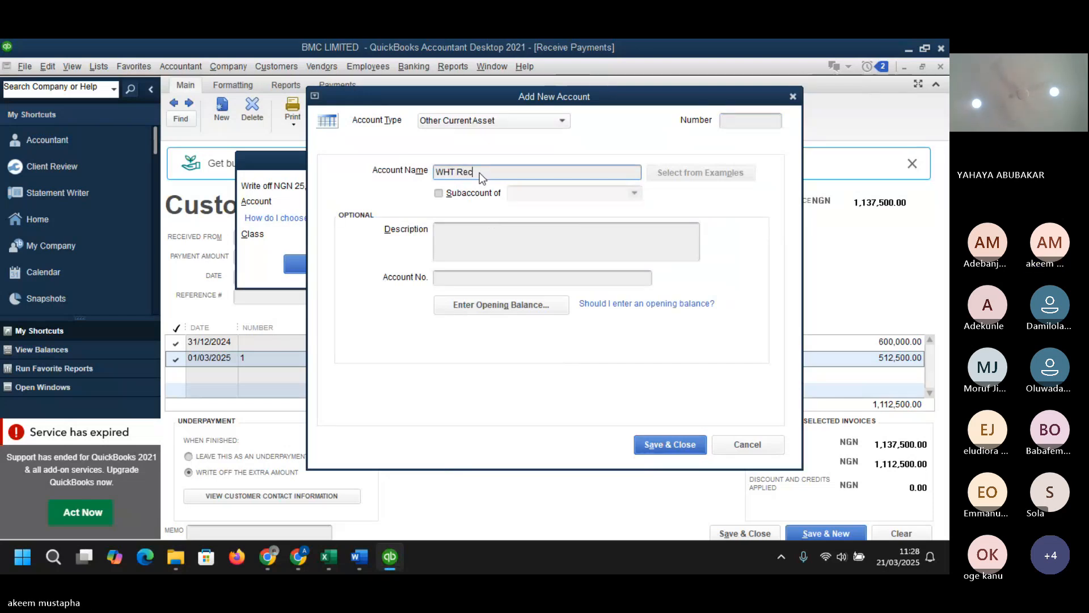
pyautogui.write('eivab')
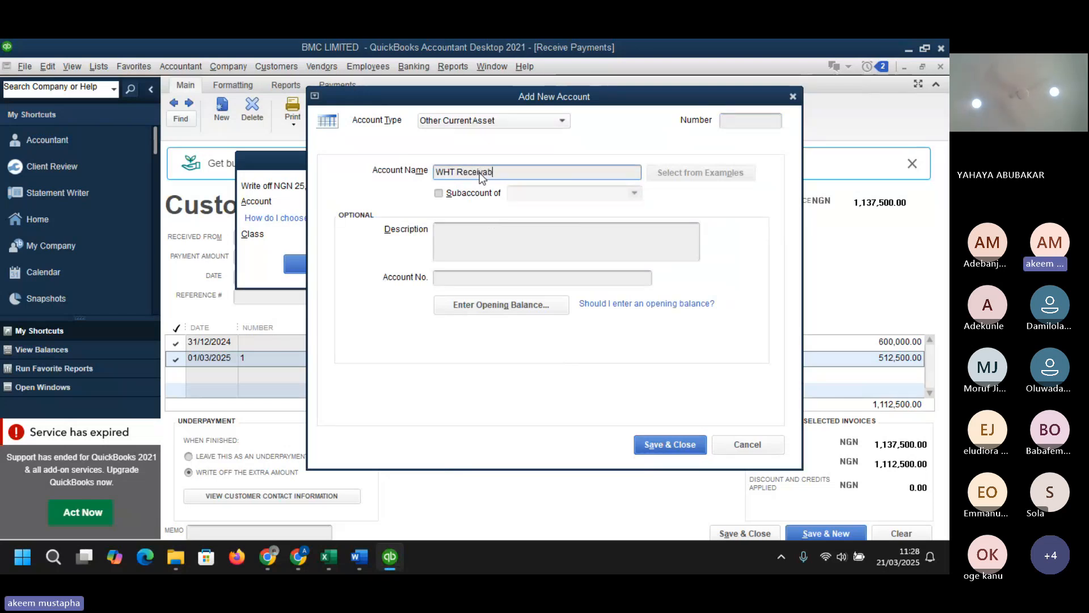
pyautogui.write('les')
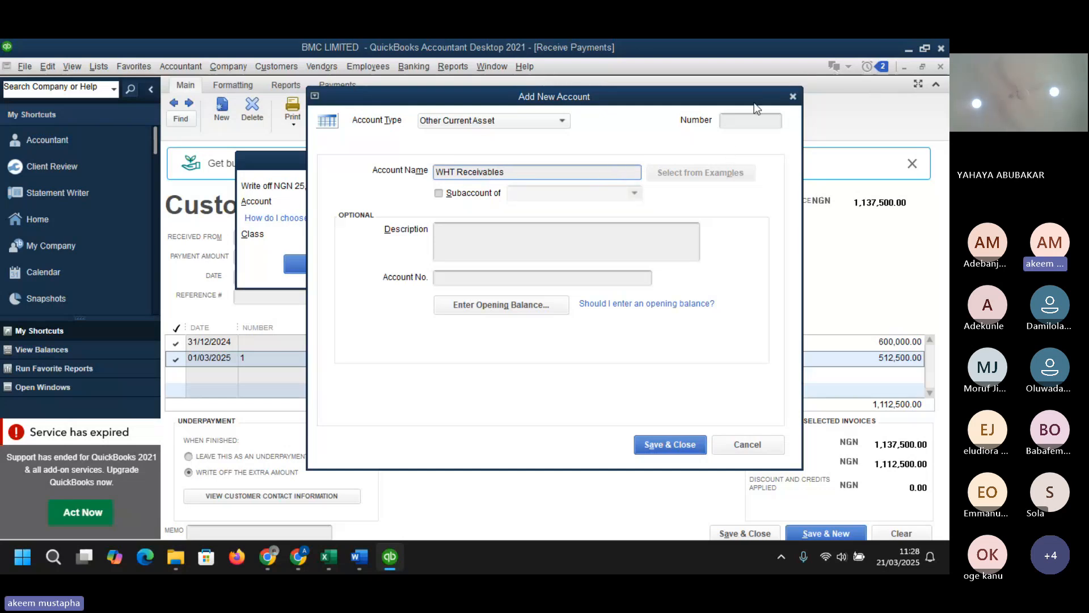
pyautogui.click(749, 117)
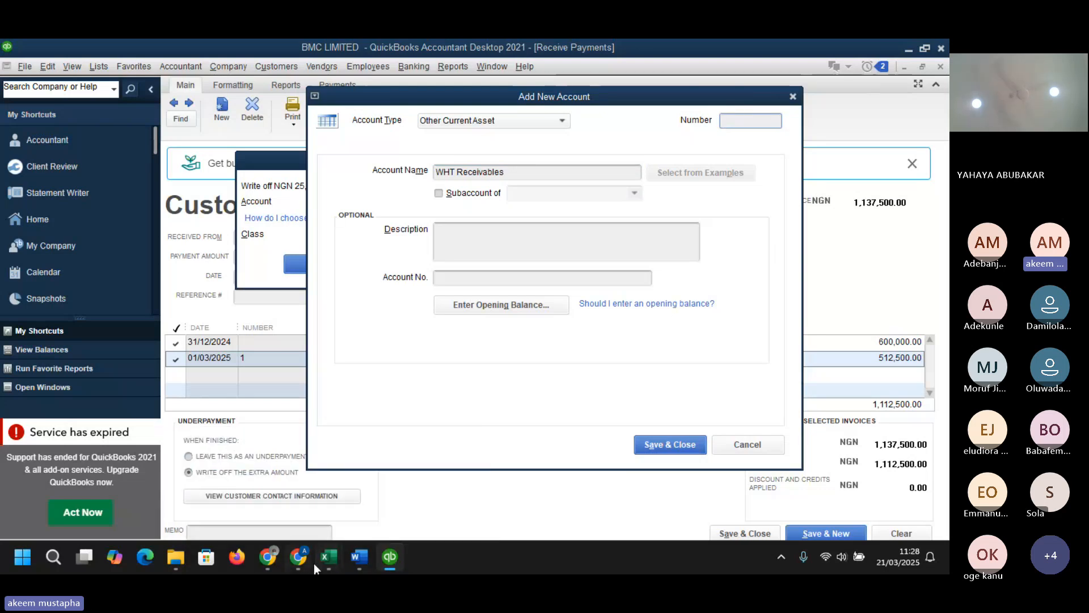
# - Switch to the Excel dataset and examine the CHART sheet's account numbers for current assets
pyautogui.moveTo(331, 563)
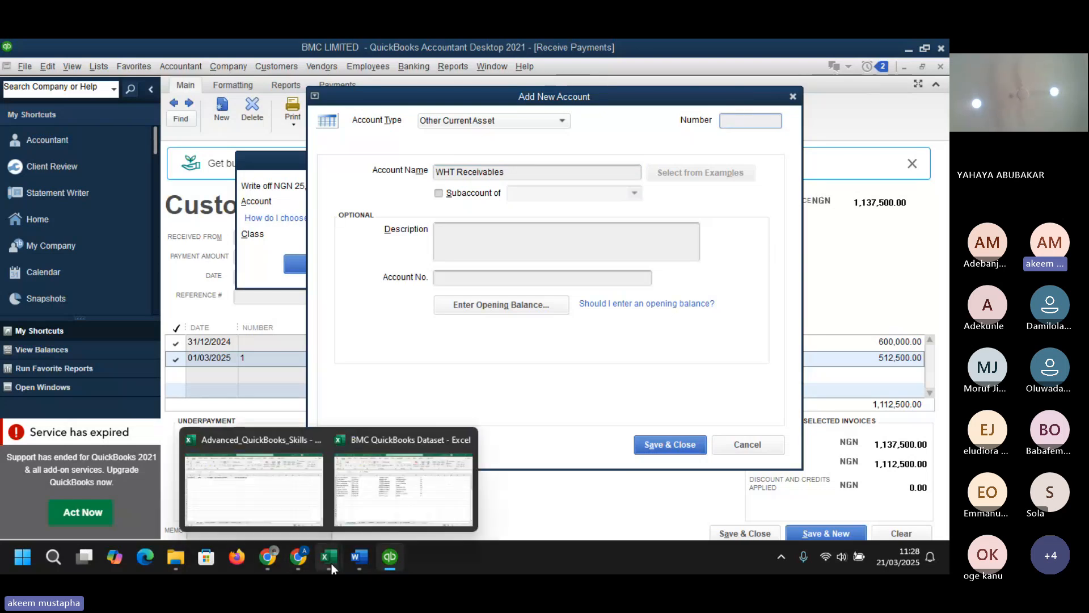
pyautogui.click(403, 494)
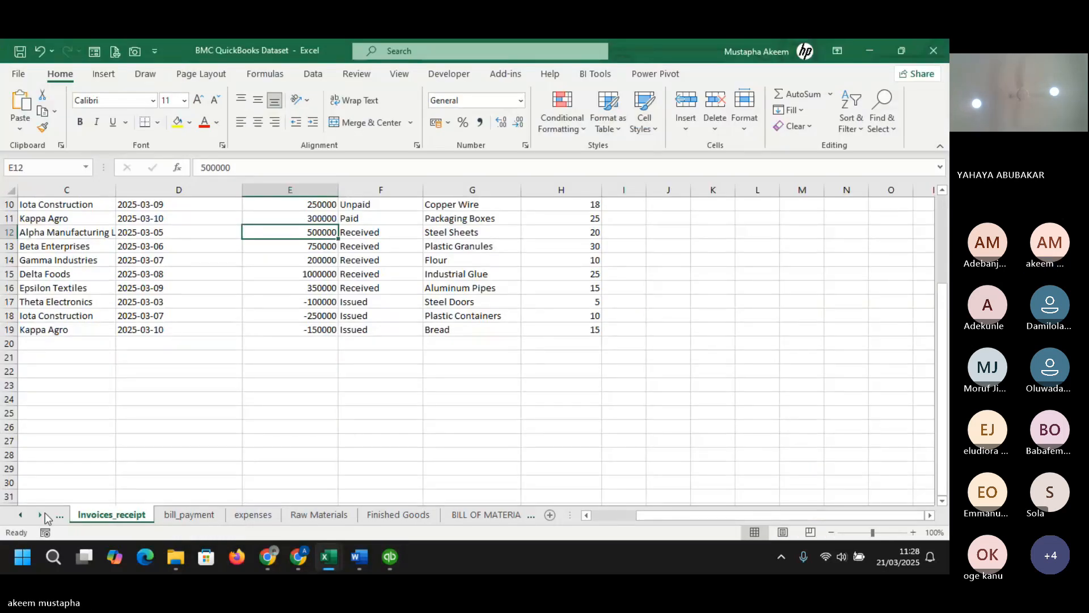
pyautogui.click(23, 515)
pyautogui.click(23, 515)
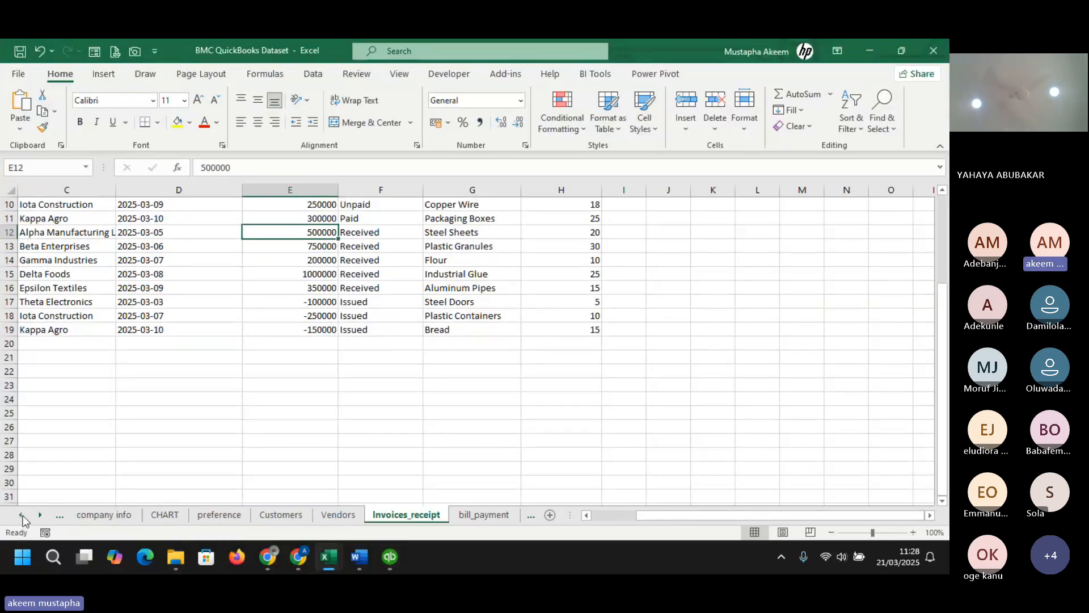
pyautogui.click(224, 517)
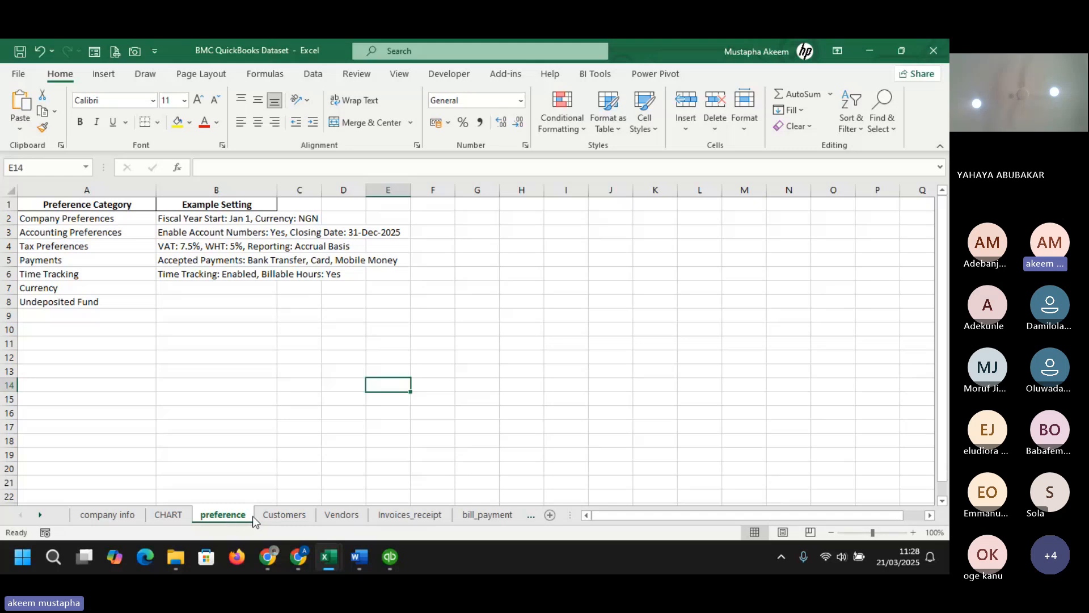
pyautogui.click(168, 514)
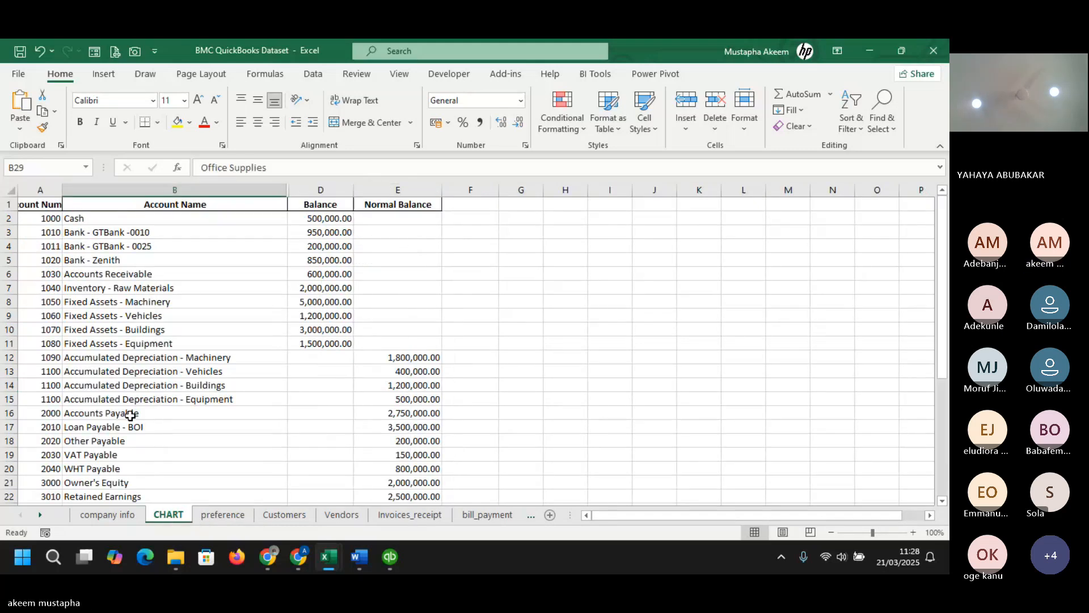
pyautogui.click(47, 287)
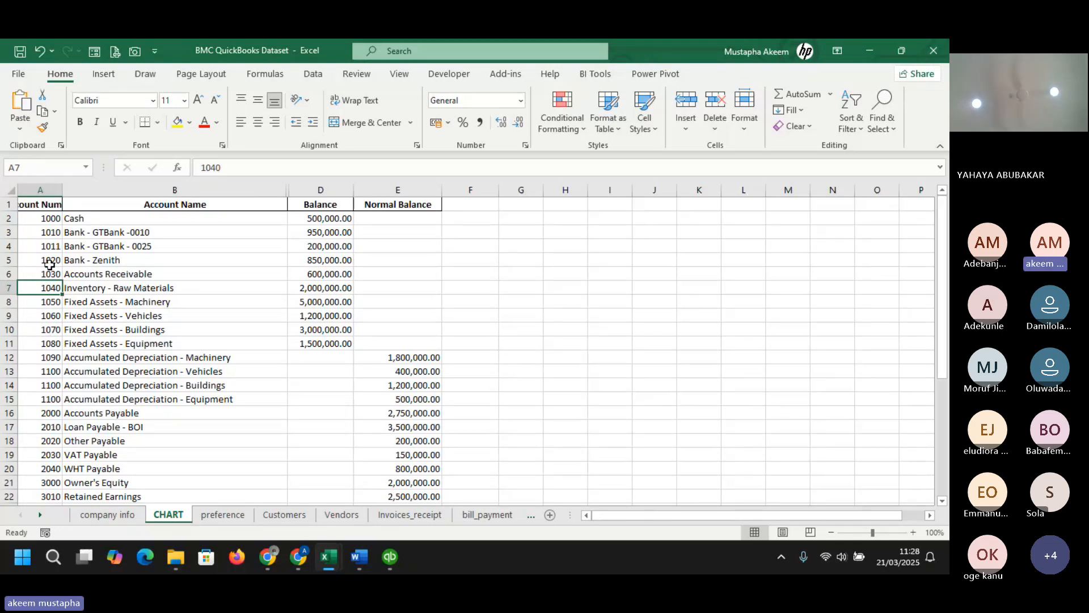
pyautogui.moveTo(47, 274); pyautogui.dragTo(48, 290)
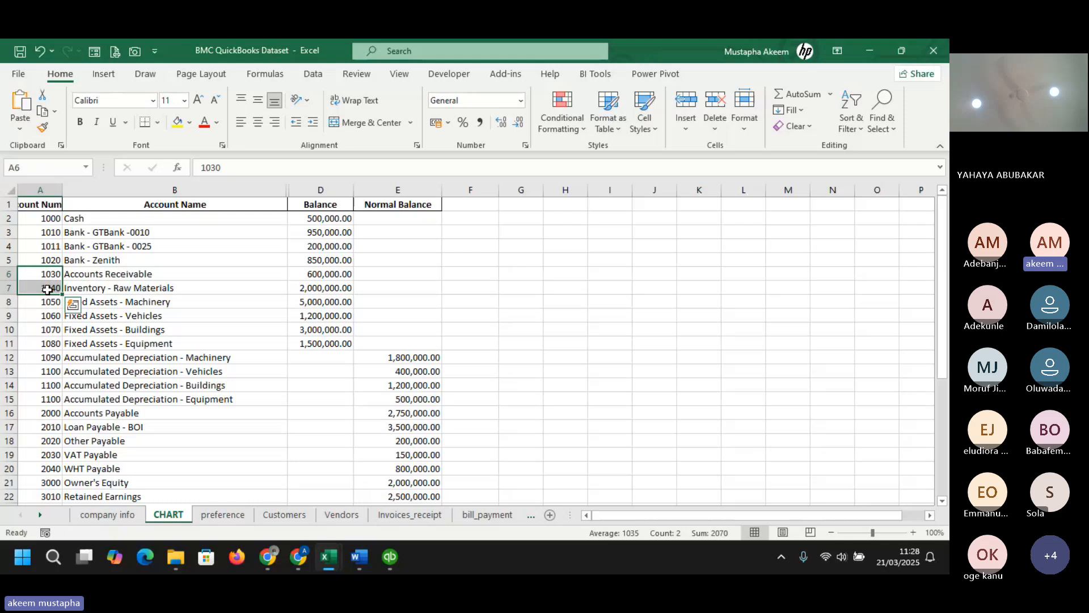
pyautogui.click(48, 285)
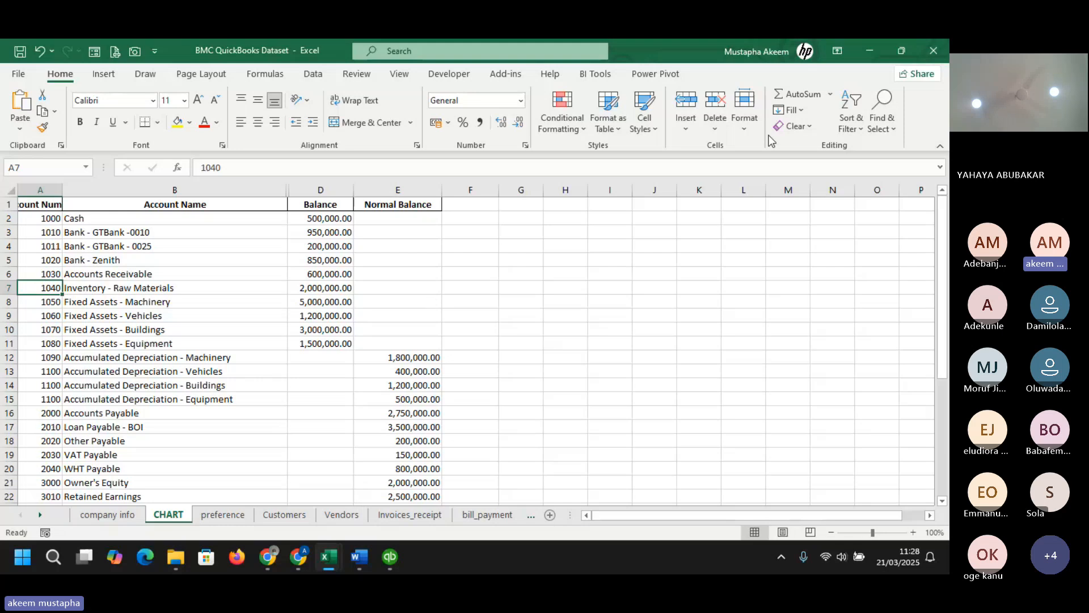
pyautogui.click(877, 50)
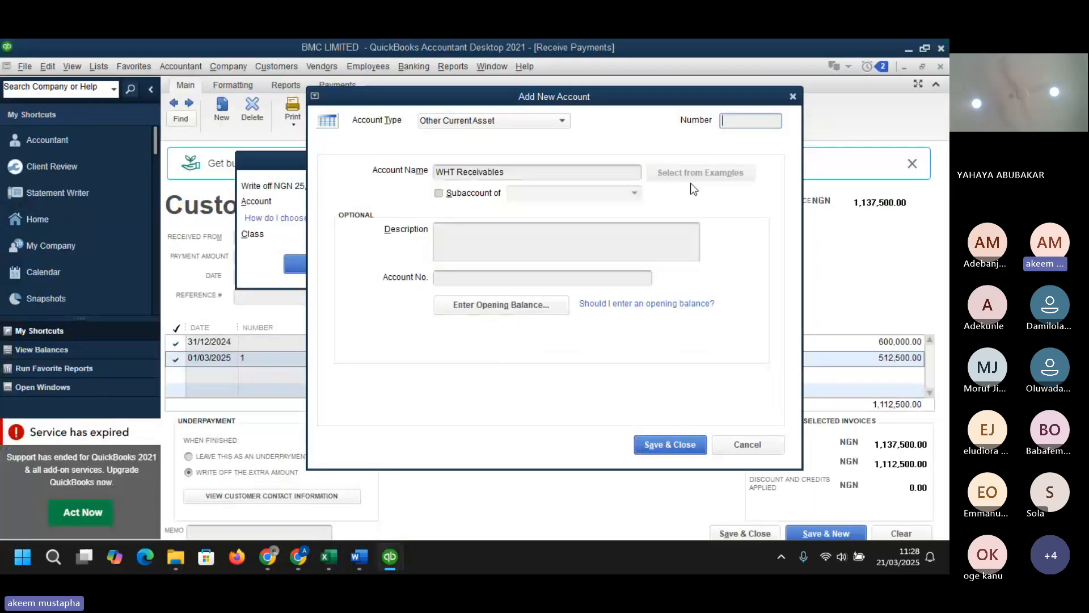
# - Return to QuickBooks, set the account number to 1045, and save the new account
pyautogui.write('1045')
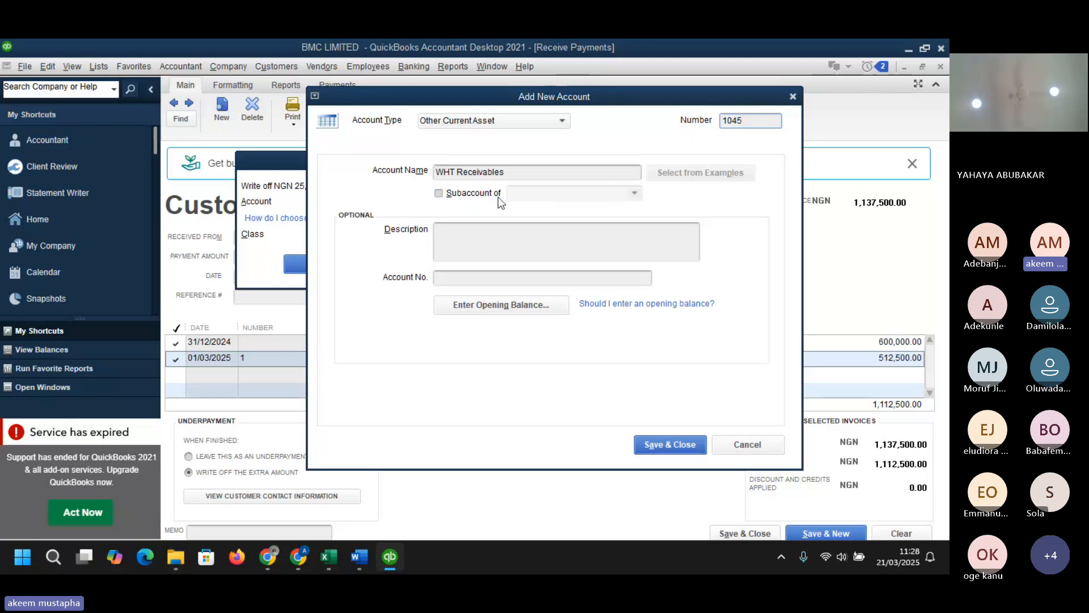
pyautogui.click(683, 447)
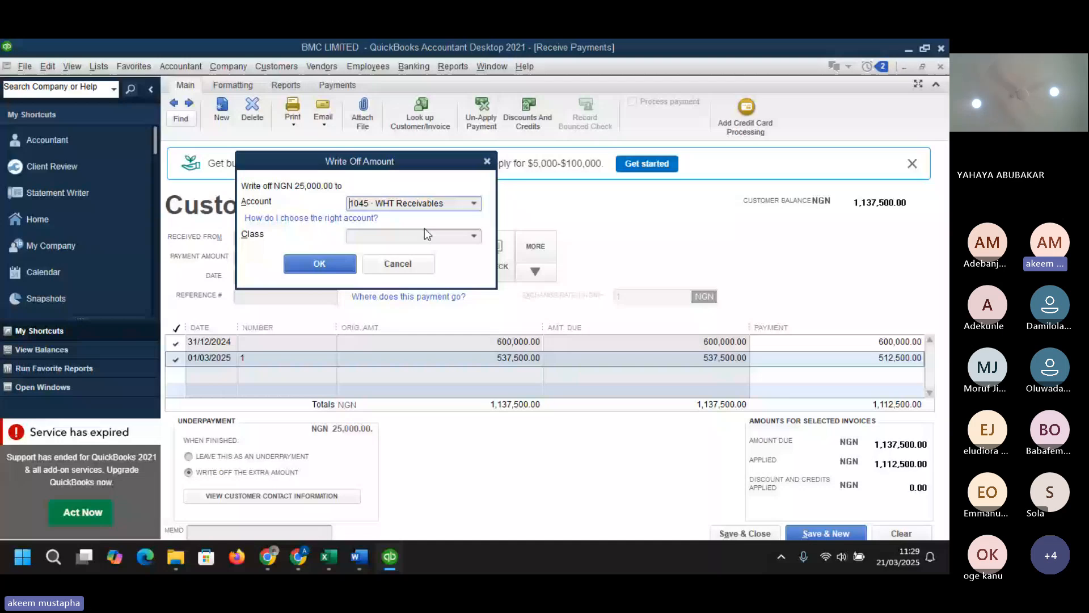
# - Try to write off the underpayment to WHT Receivables with class METAL WORKS, dismissing the warning
pyautogui.click(424, 230)
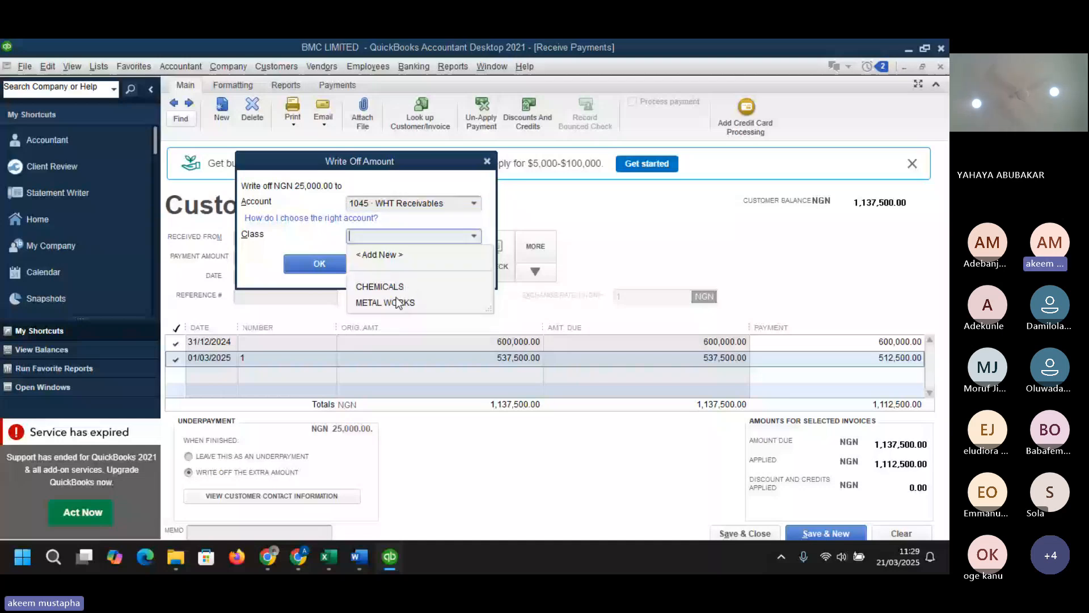
pyautogui.click(398, 302)
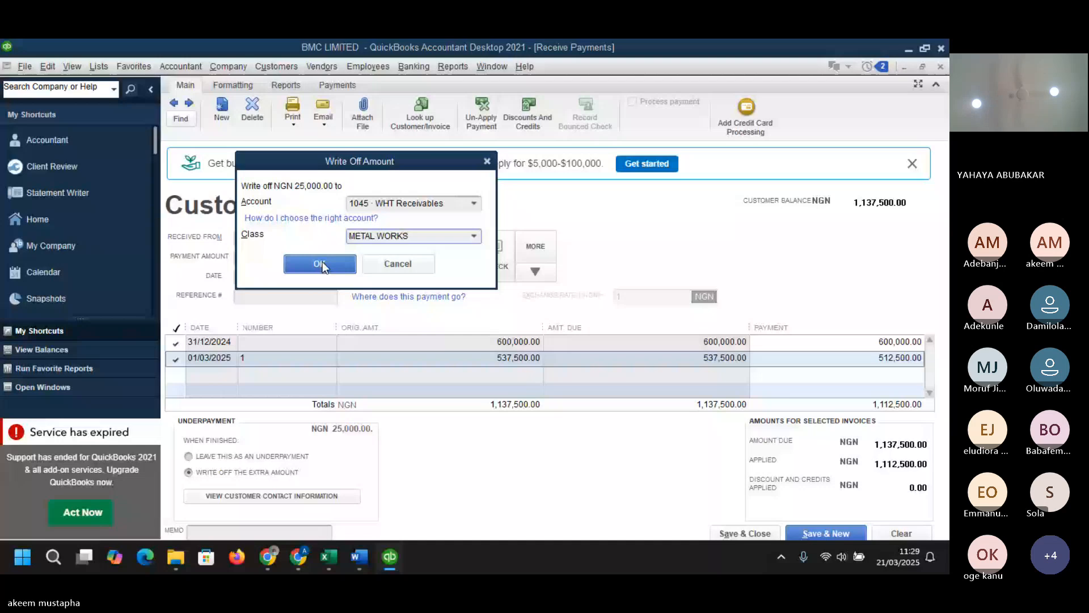
pyautogui.click(321, 264)
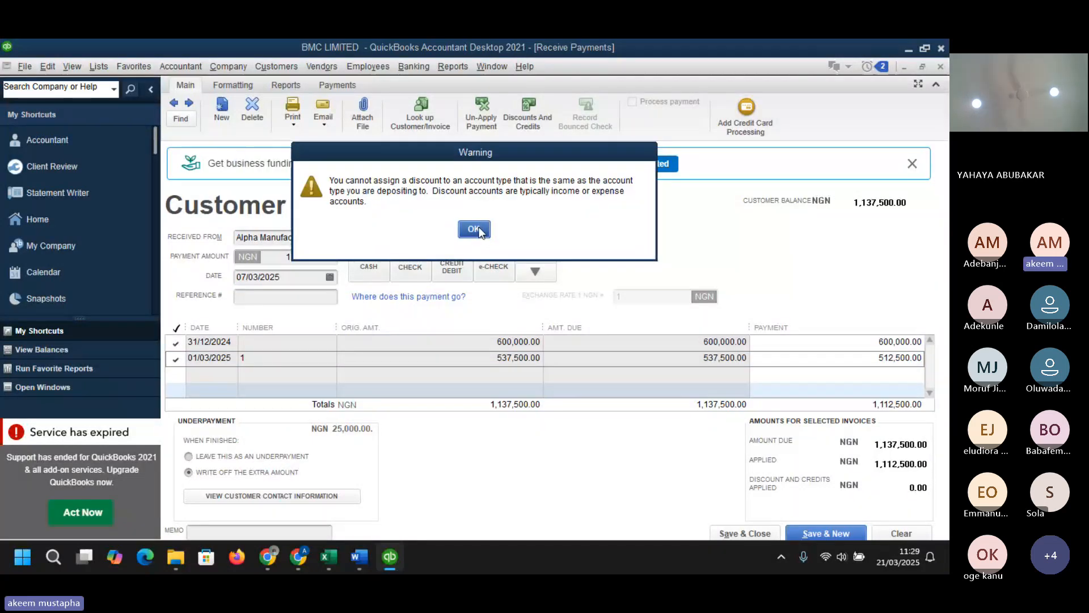
pyautogui.click(476, 230)
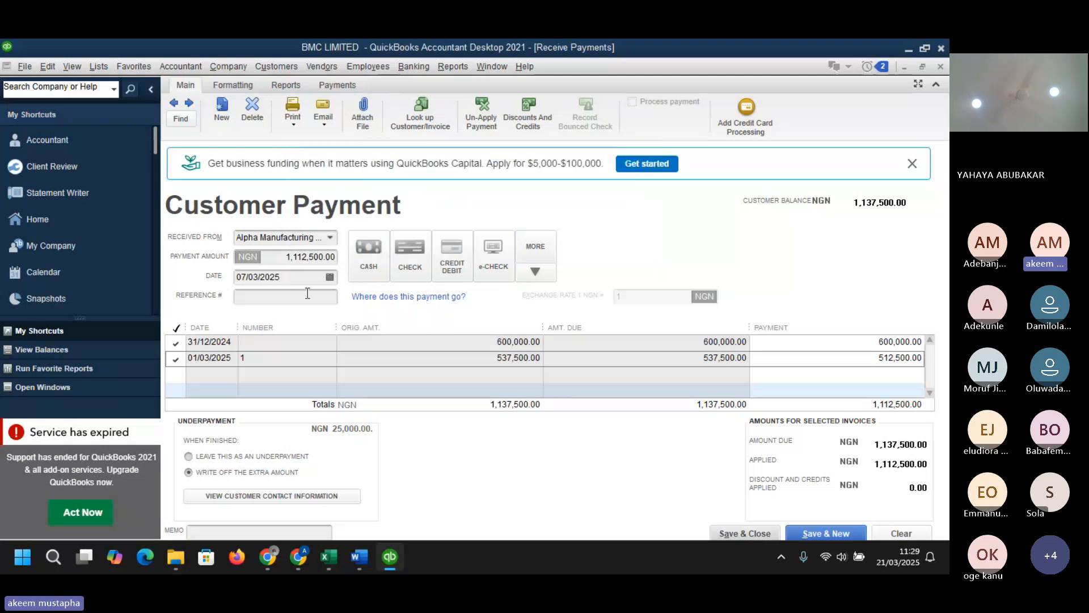
# - Open the customer's contact information and close it again
pyautogui.click(292, 495)
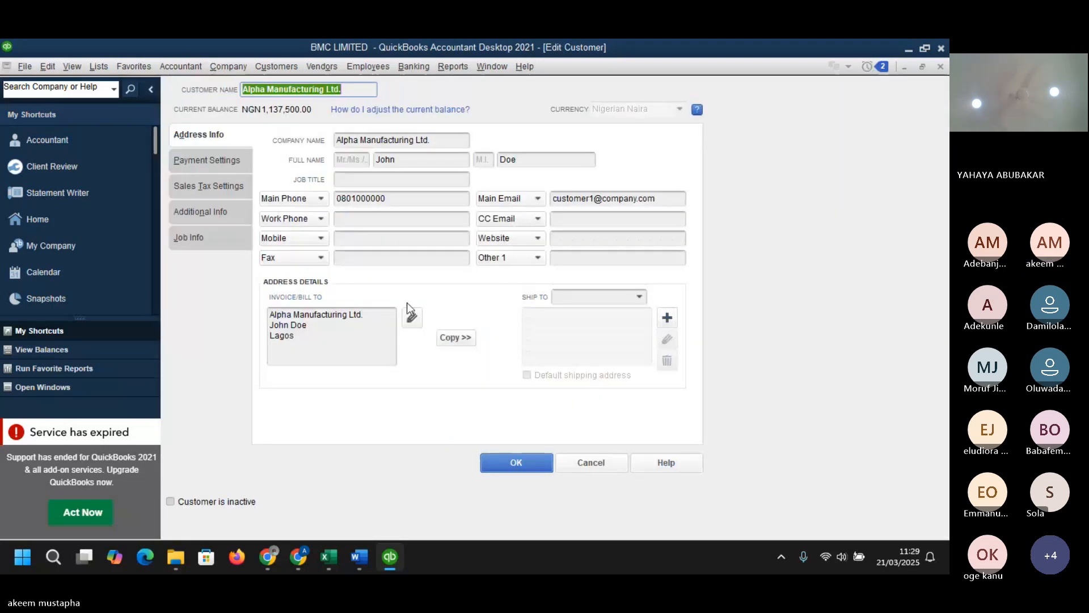
pyautogui.click(940, 66)
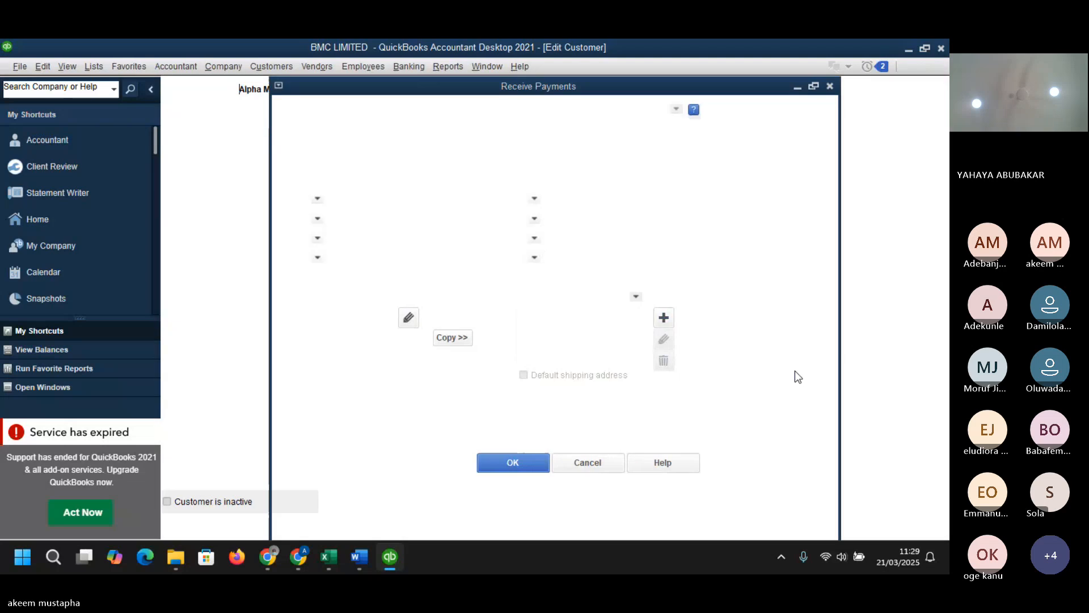
# - Try twice more to save the payment, dismissing the discount account warnings
pyautogui.click(743, 532)
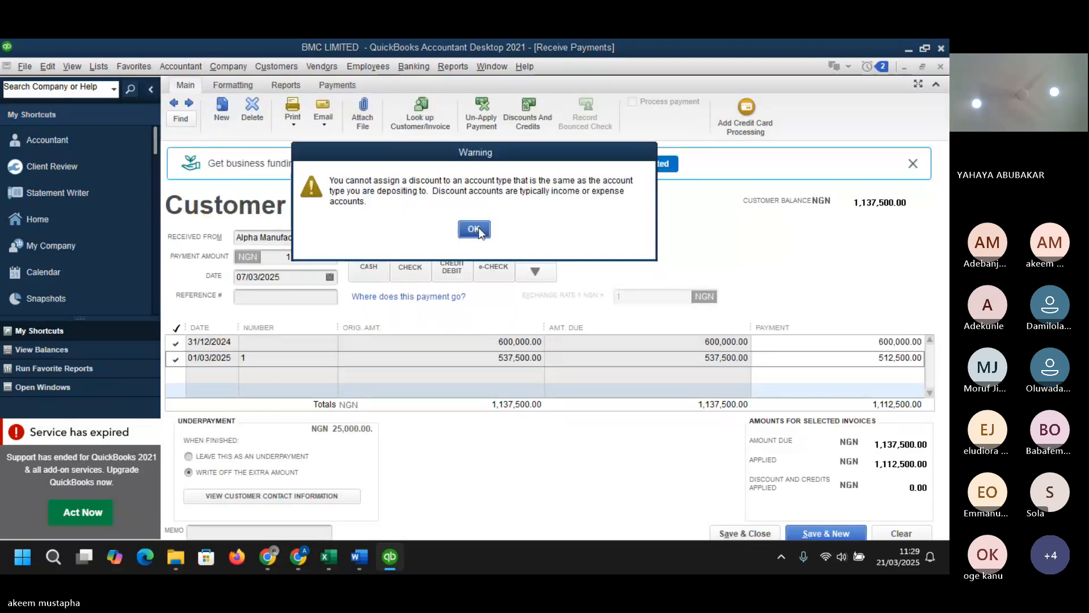
pyautogui.click(474, 229)
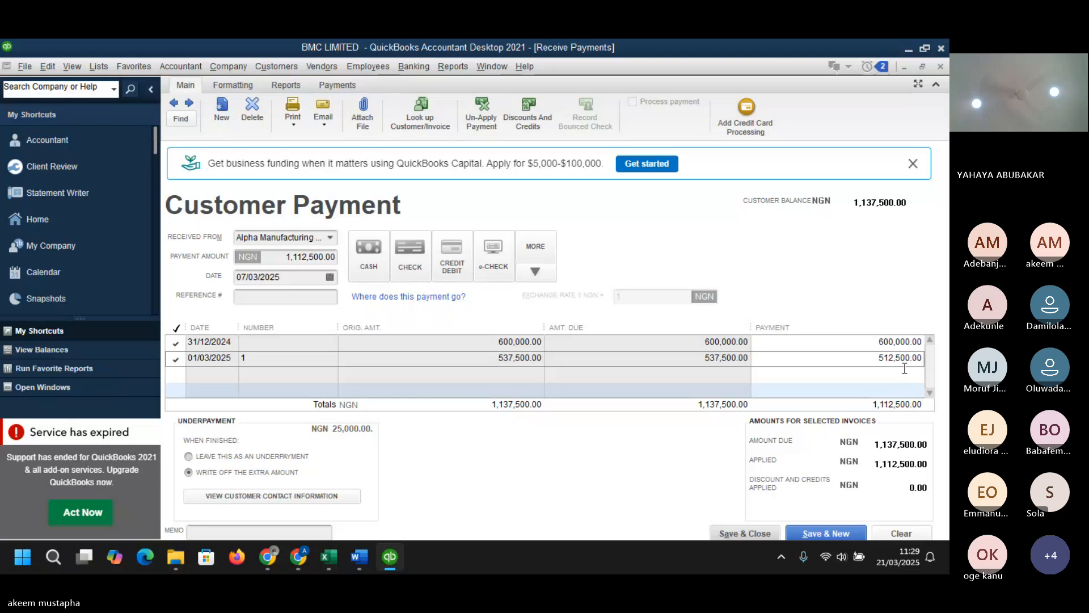
pyautogui.click(765, 530)
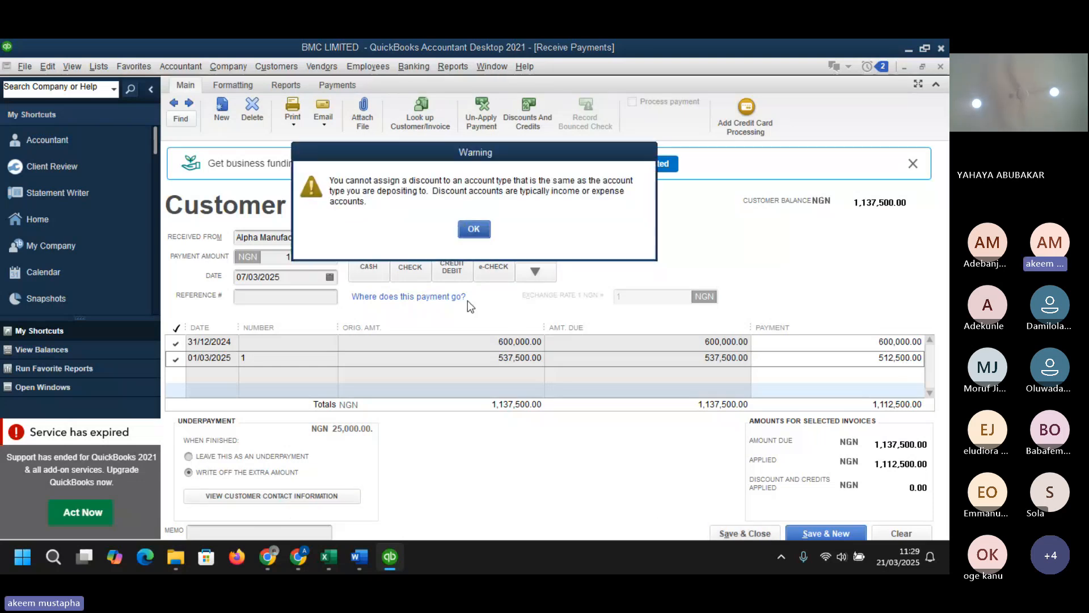
pyautogui.click(478, 228)
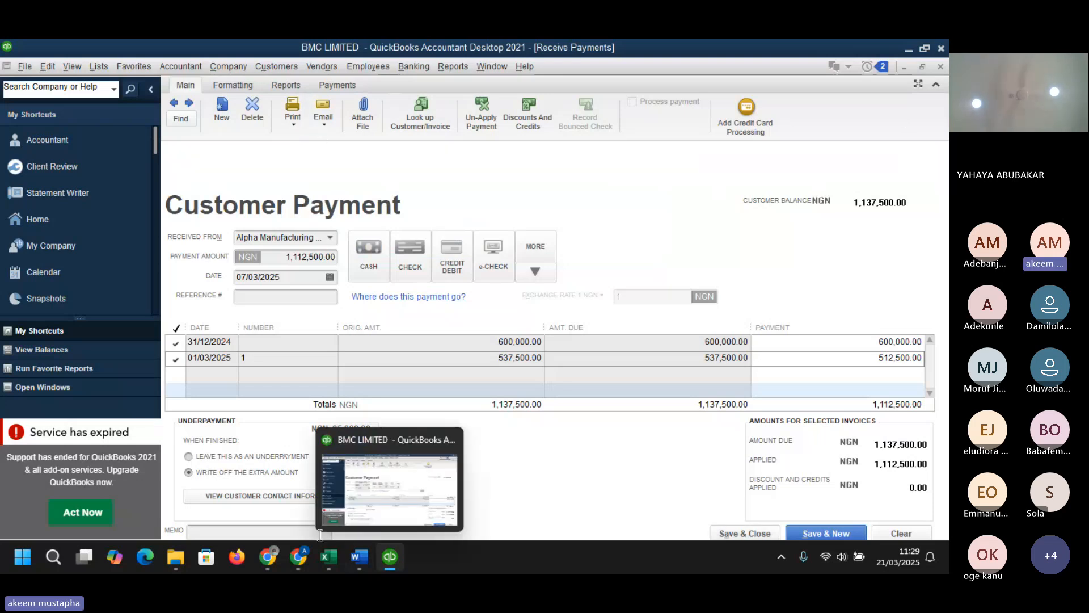
# - Leave the shortfall as an underpayment, unapply invoice 1, and try to save and close the payment
pyautogui.click(226, 457)
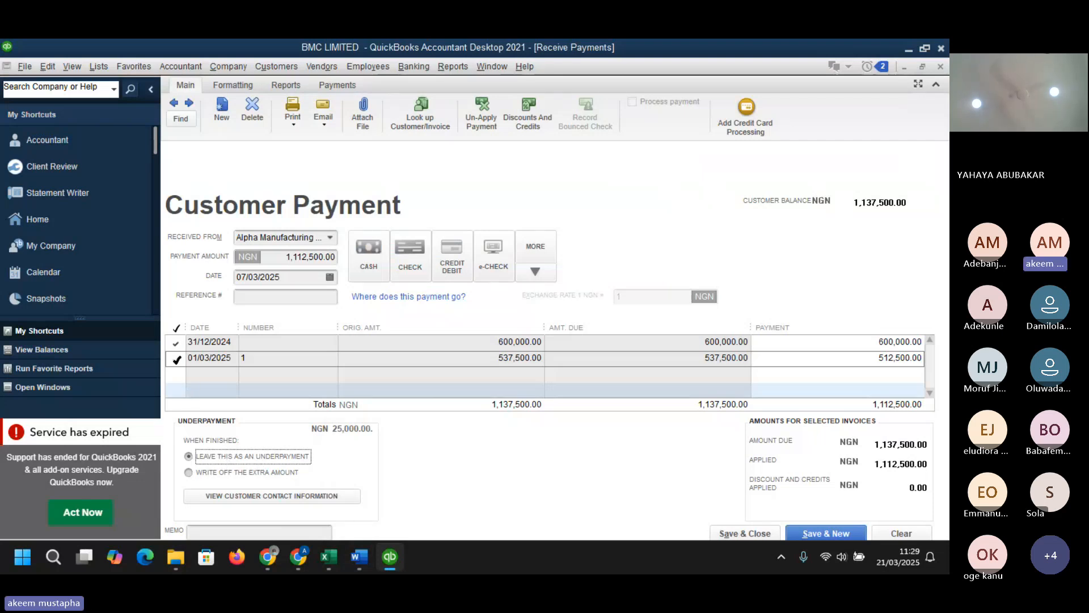
pyautogui.click(177, 357)
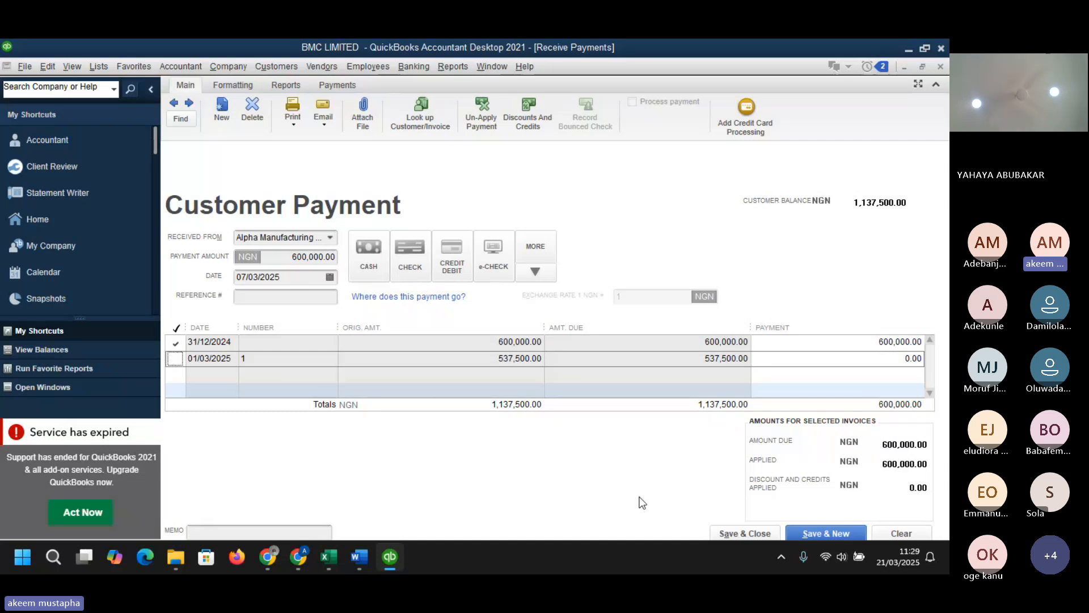
pyautogui.click(736, 530)
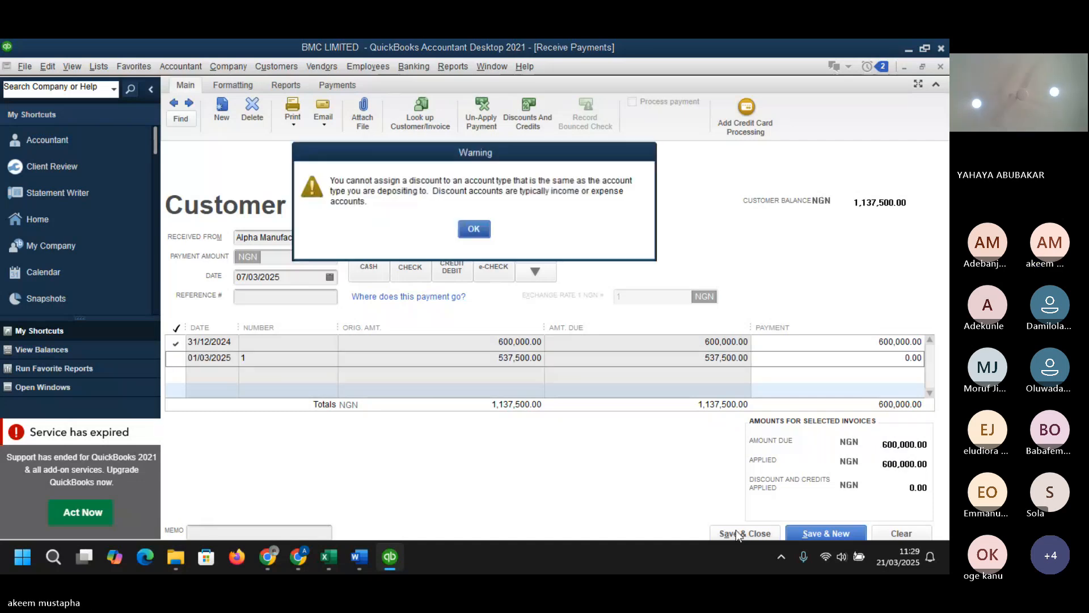
pyautogui.click(485, 228)
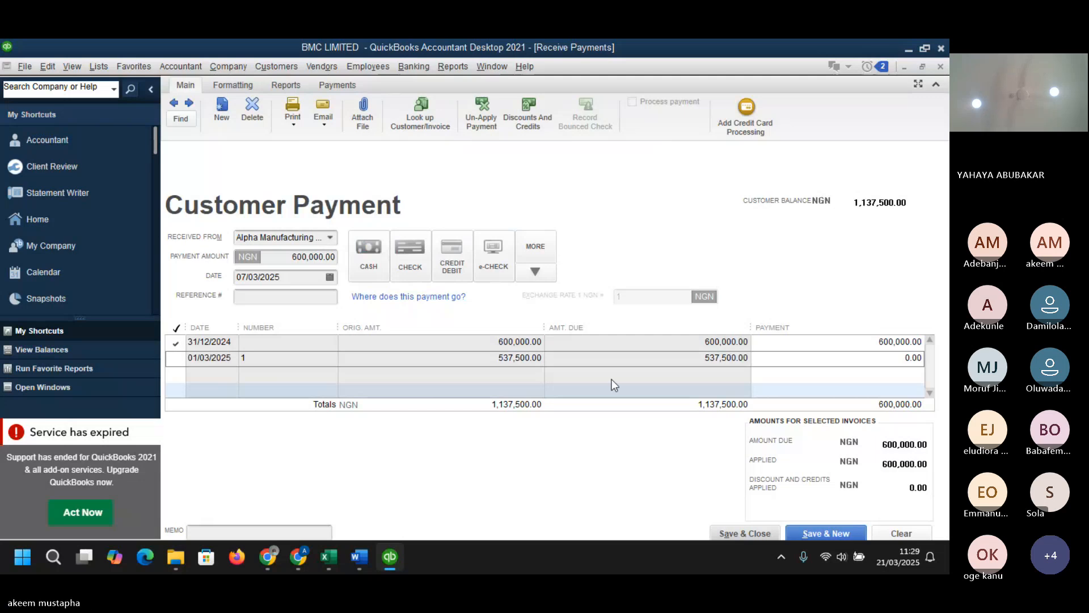
# - Clear the payment form and re-enter a payment from Alpha Manufacturing Ltd., applying both open invoices with automatic calculation
pyautogui.click(903, 534)
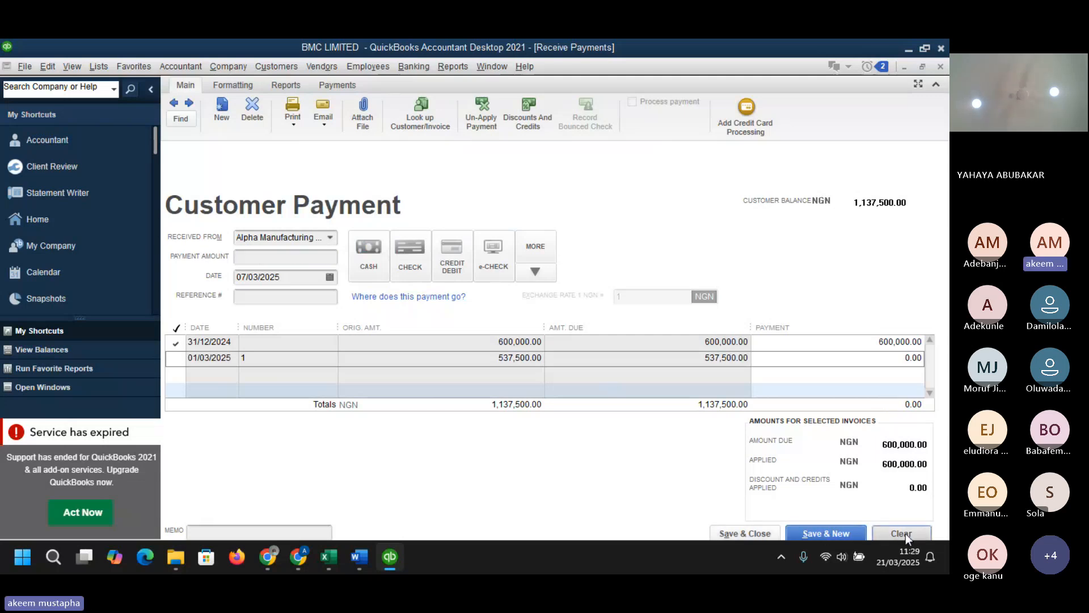
pyautogui.click(330, 236)
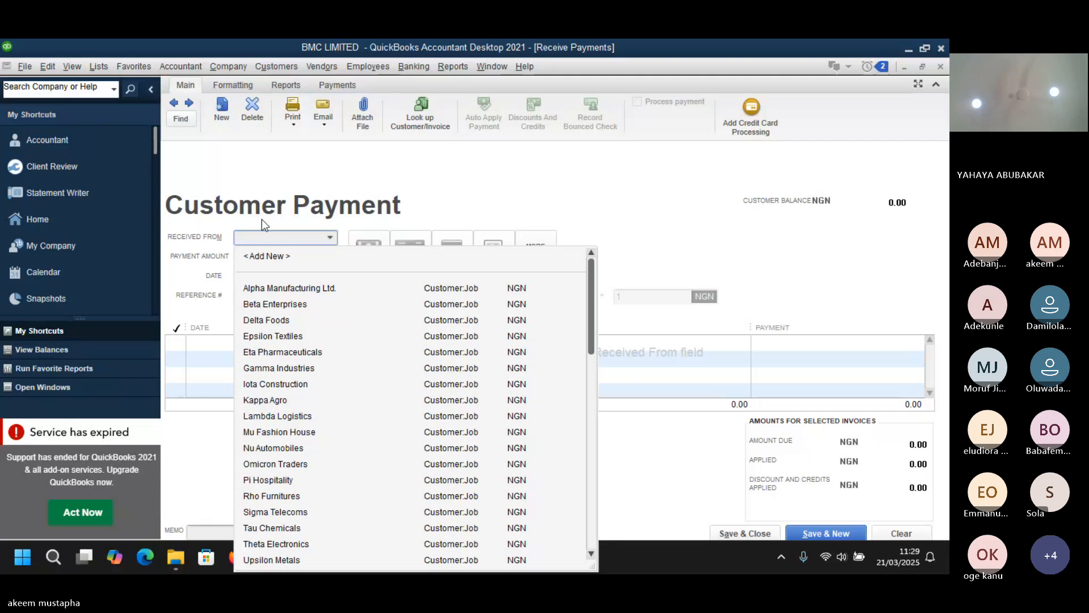
pyautogui.click(322, 287)
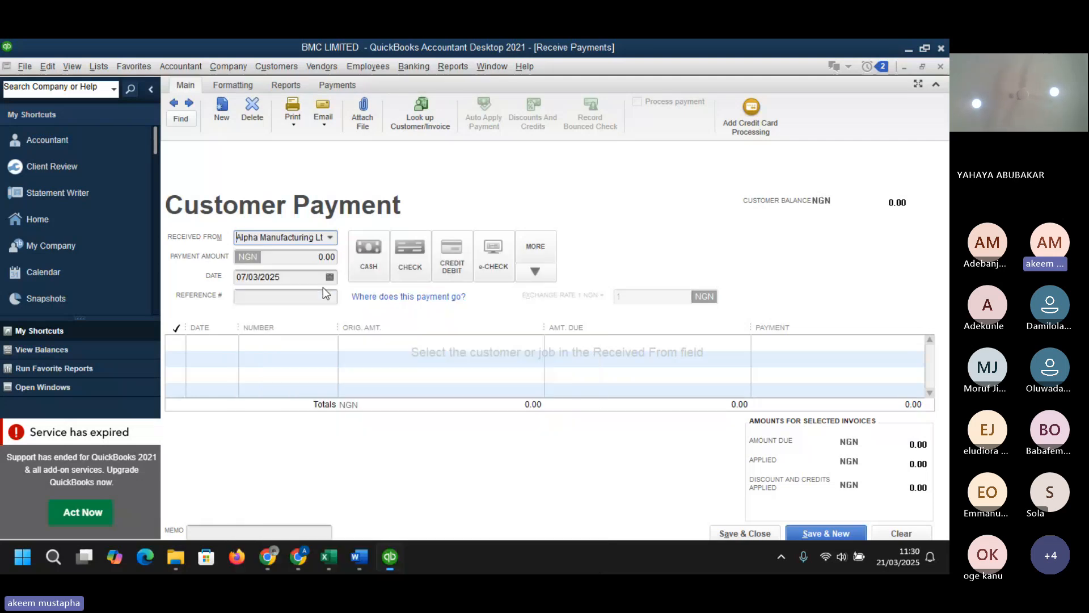
pyautogui.click(167, 341)
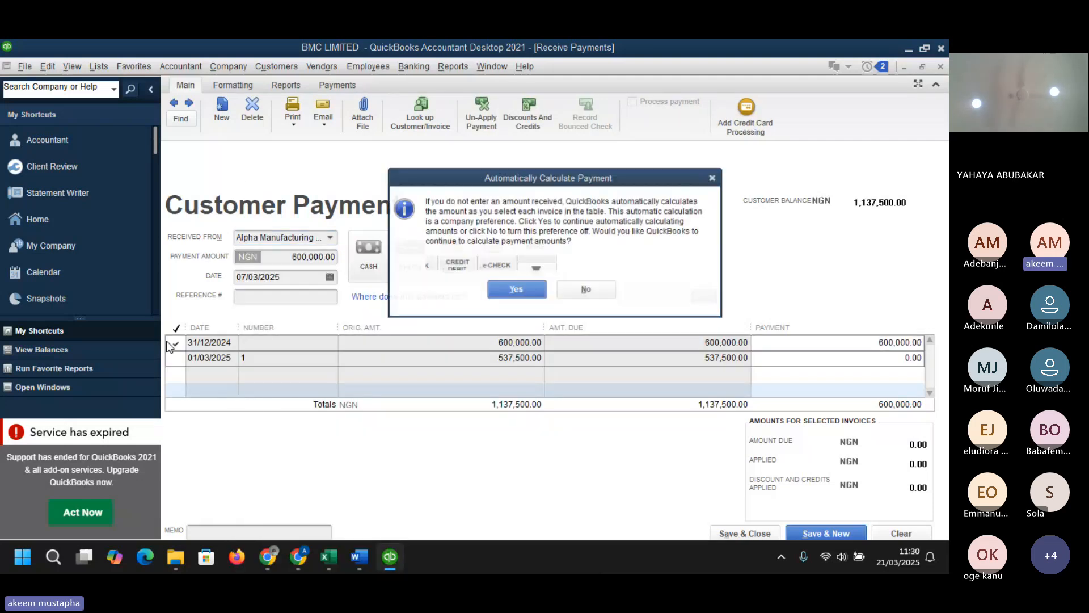
pyautogui.click(516, 292)
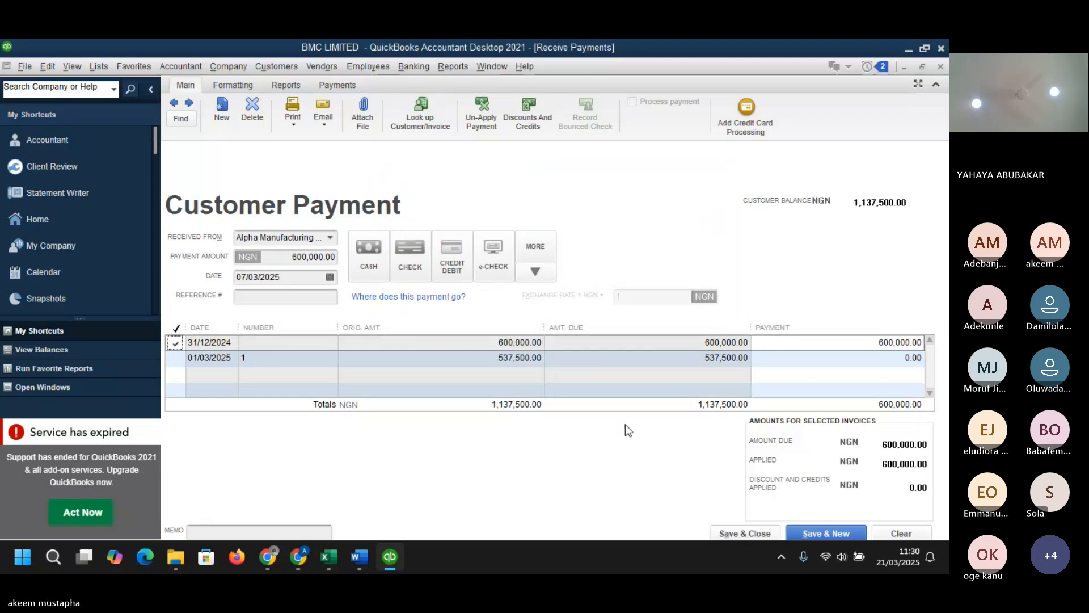
pyautogui.click(176, 359)
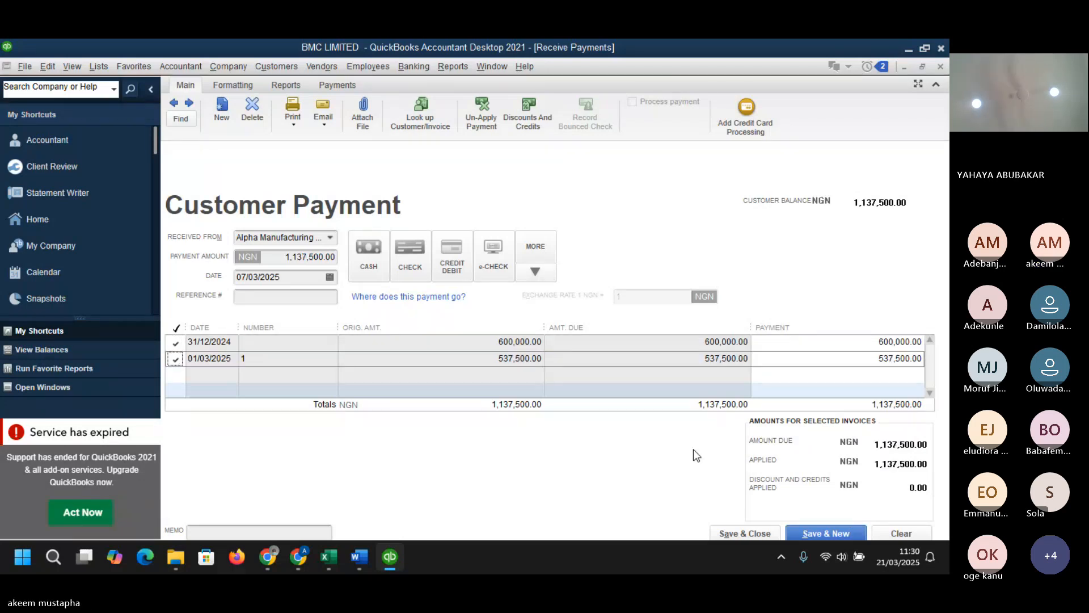
# - Set the payment on invoice 1 to 512,500.00 and save and close the customer payment
pyautogui.click(890, 356)
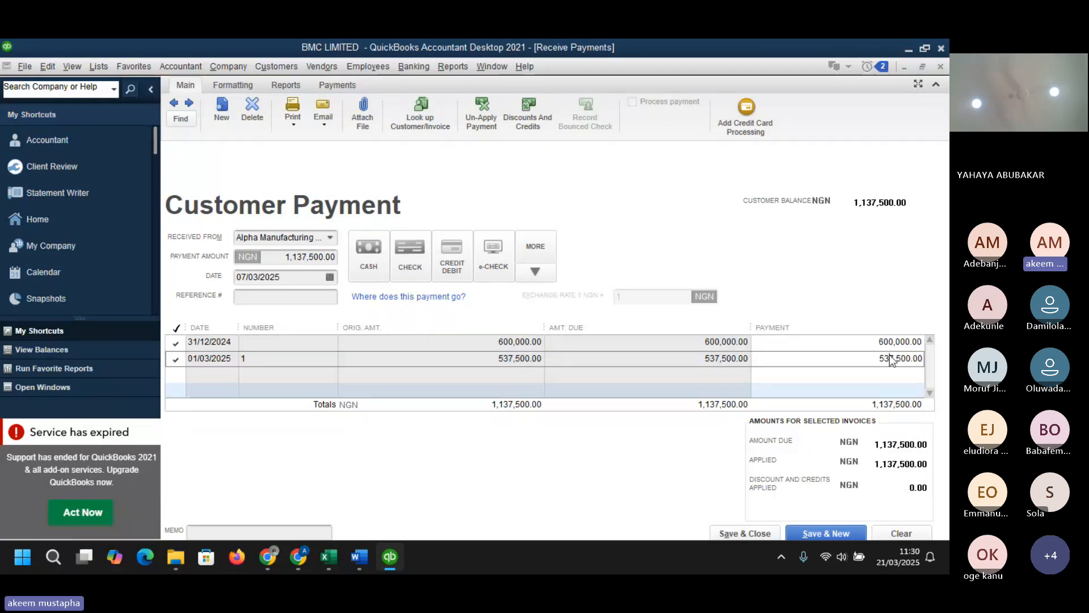
pyautogui.press('BackSpace')
pyautogui.press('BackSpace')
pyautogui.write('12')
pyautogui.click(754, 533)
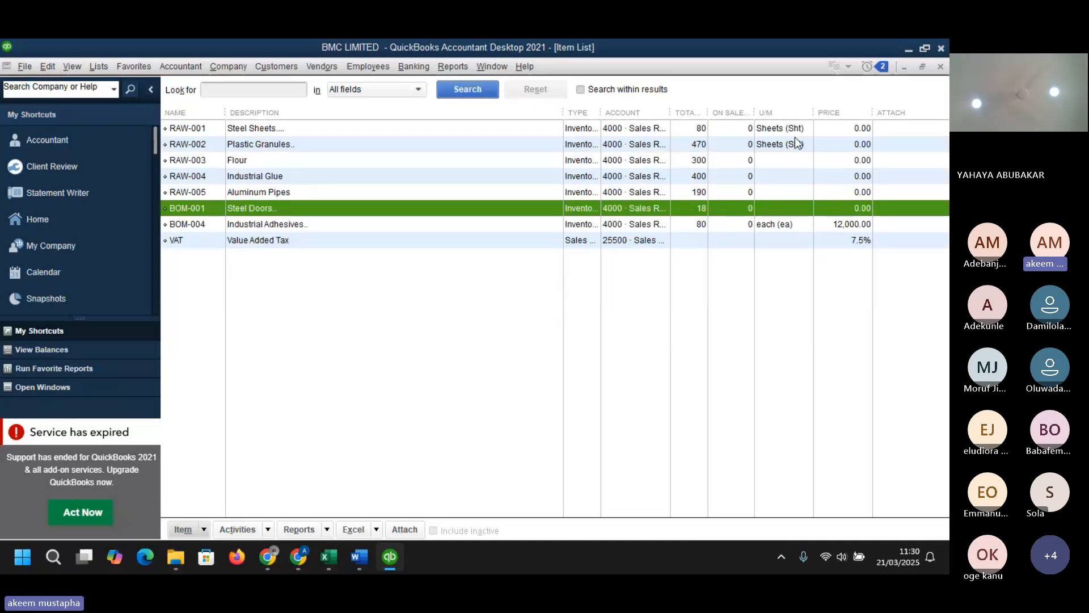
# - Close the item list and open Alpha Manufacturing Ltd.'s saved payment from the Customer Center
pyautogui.click(905, 67)
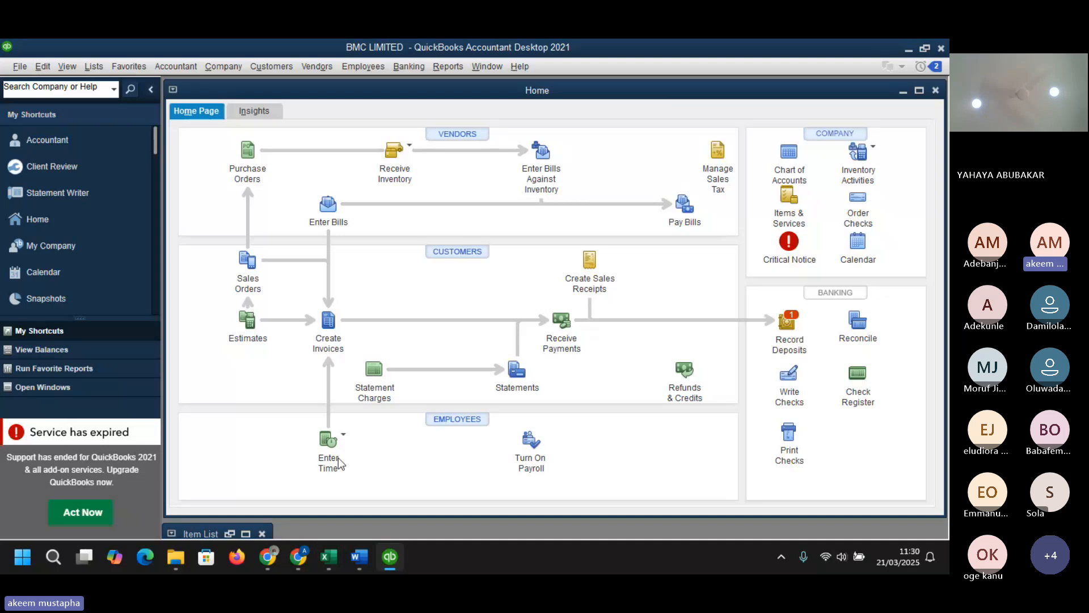
pyautogui.click(250, 68)
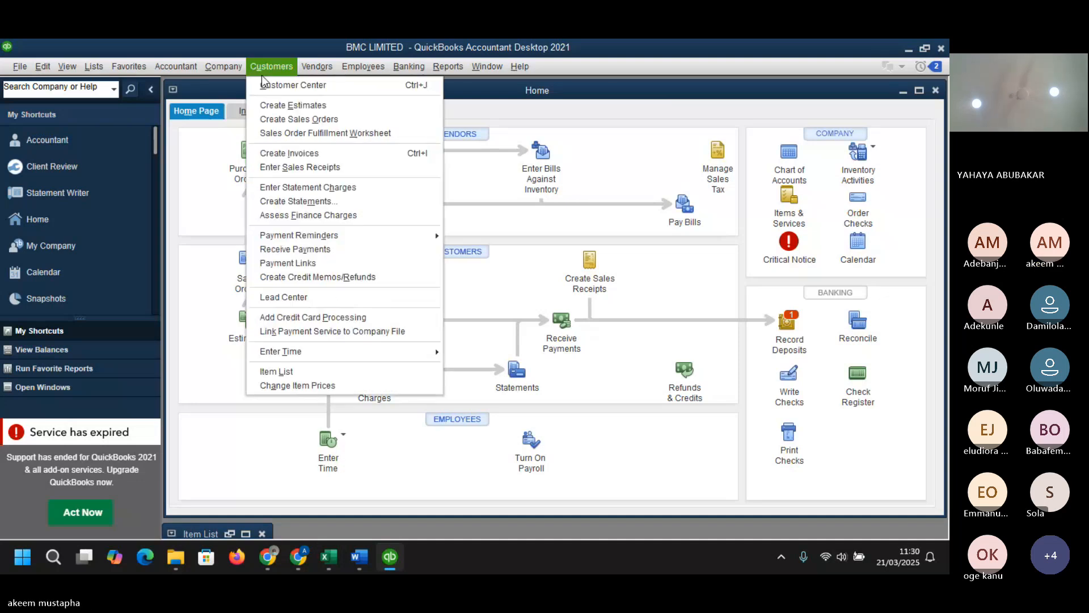
pyautogui.click(288, 86)
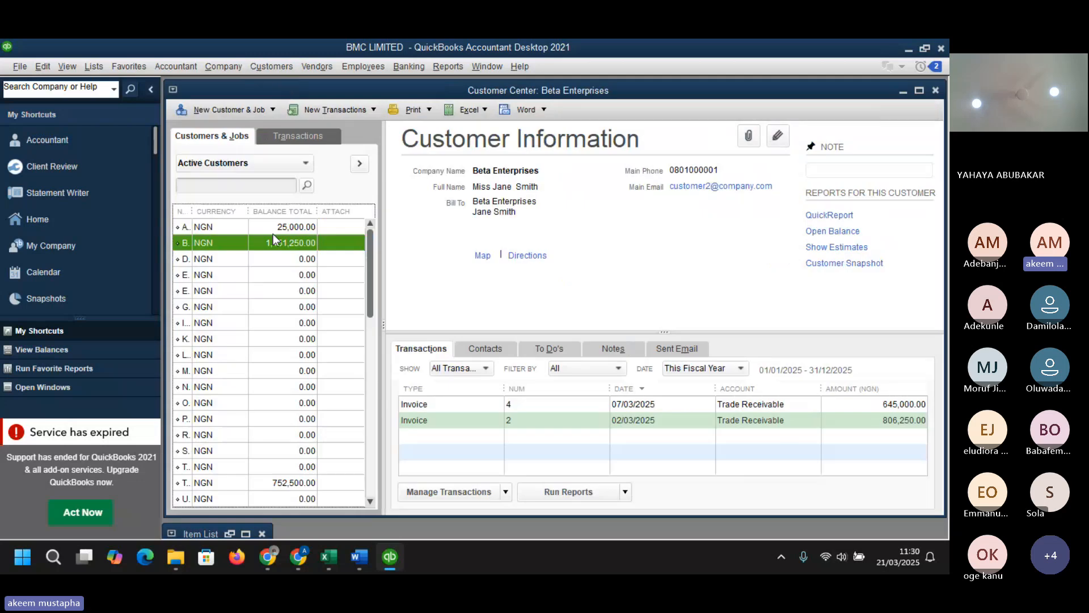
pyautogui.click(266, 227)
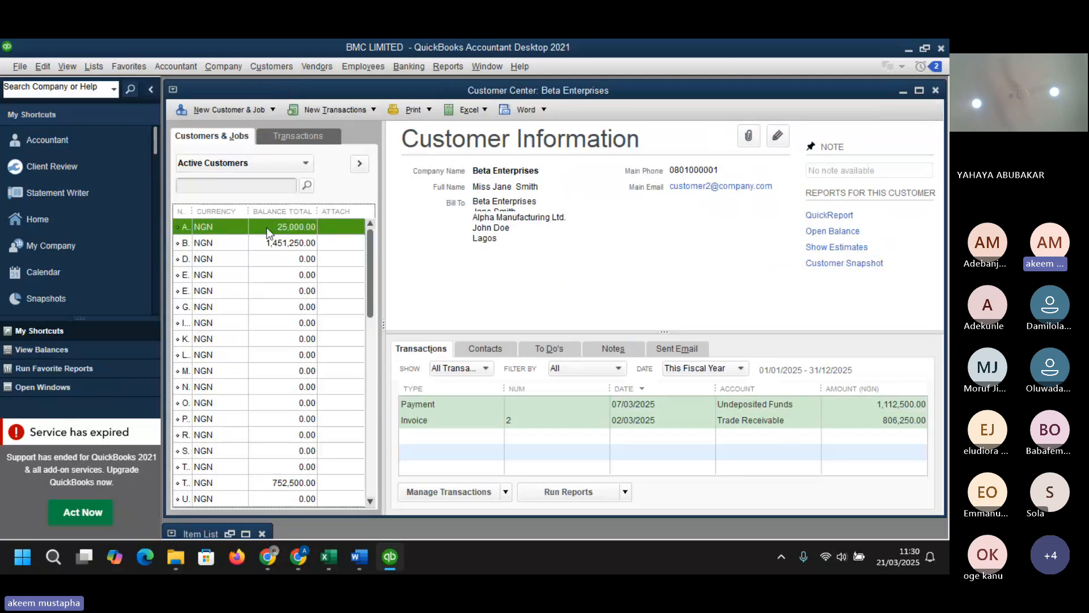
pyautogui.click(730, 403)
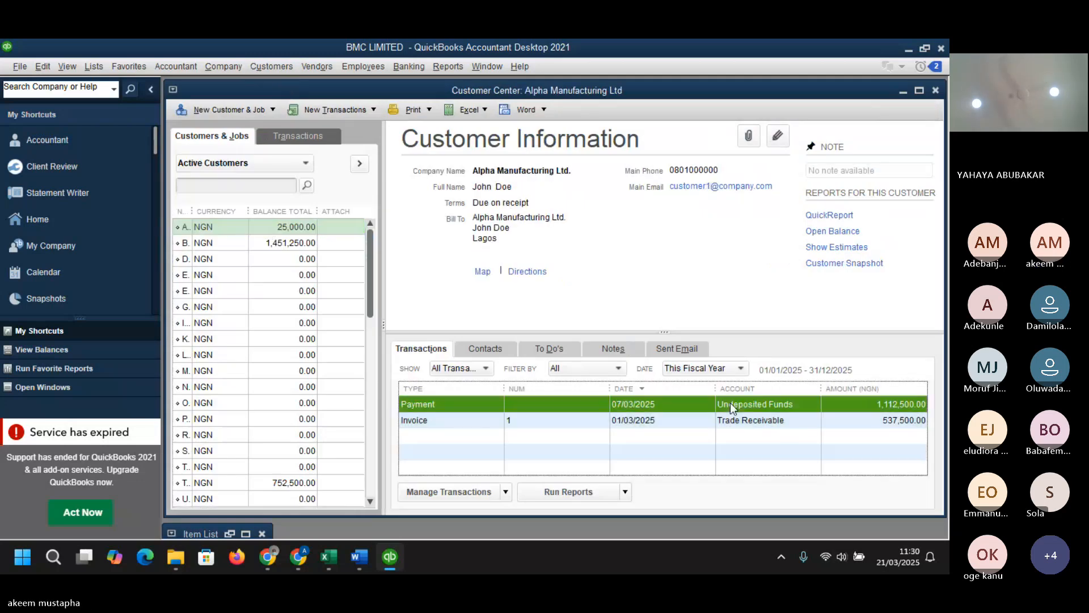
pyautogui.doubleClick(730, 403)
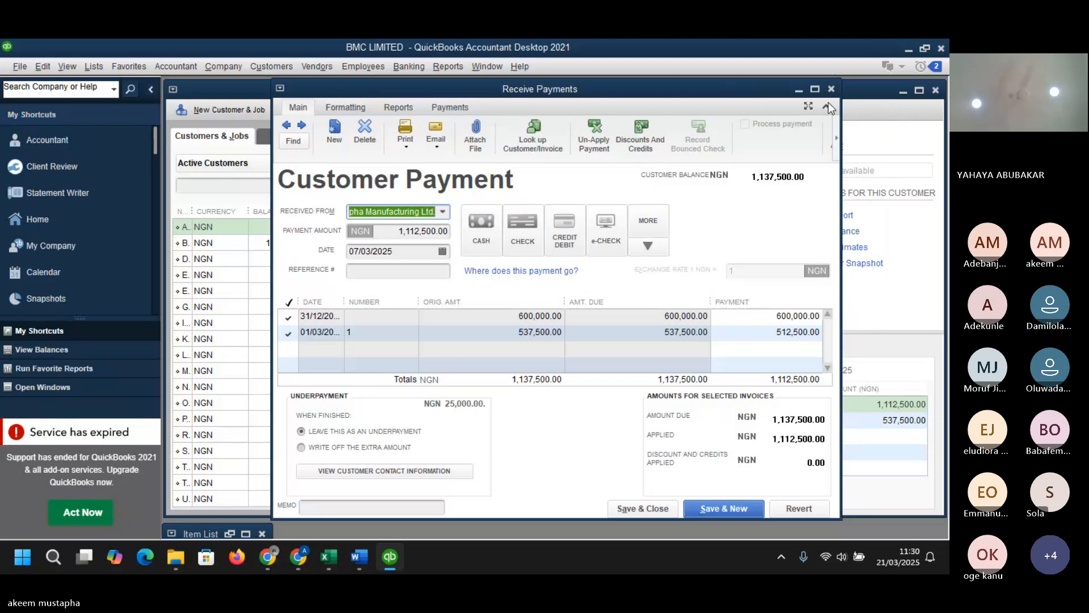
pyautogui.click(814, 90)
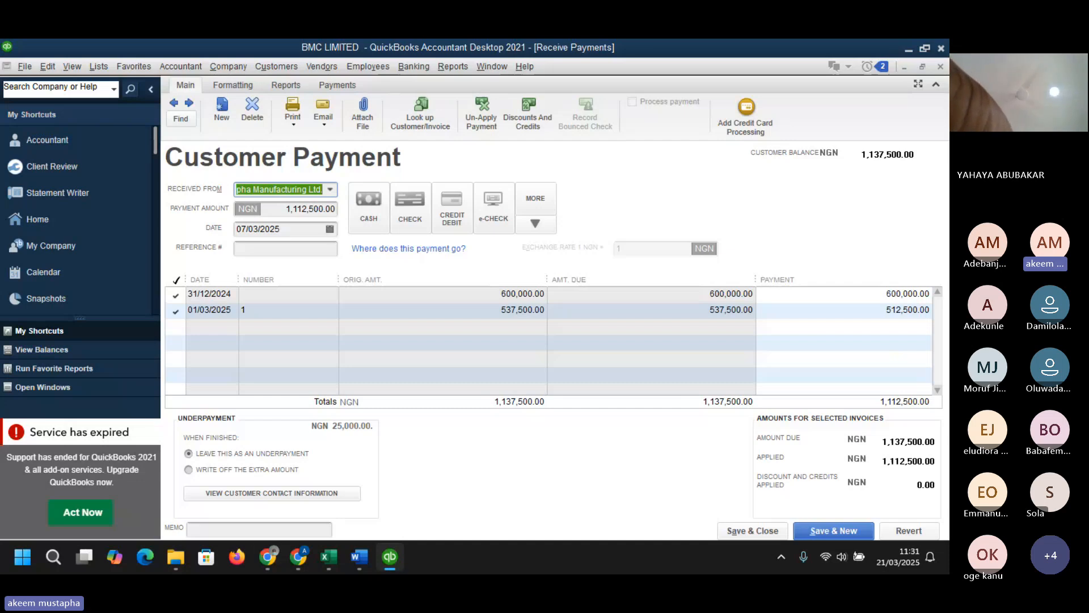
# - Open the company payment preferences and try to change the Undeposited Funds default deposit option
pyautogui.hotkey('alt', 'Tab')
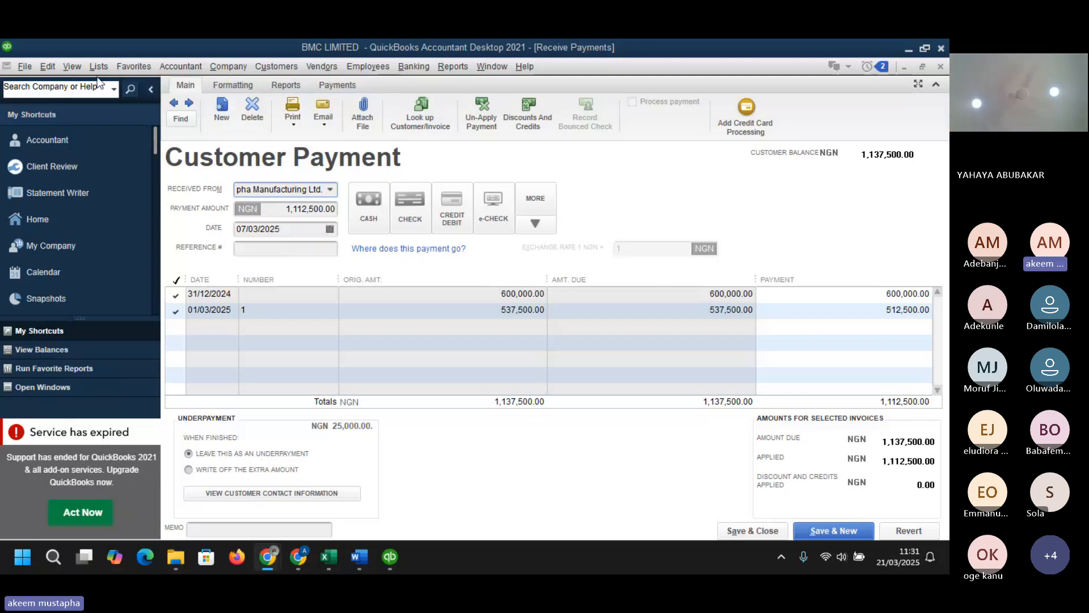
pyautogui.click(49, 67)
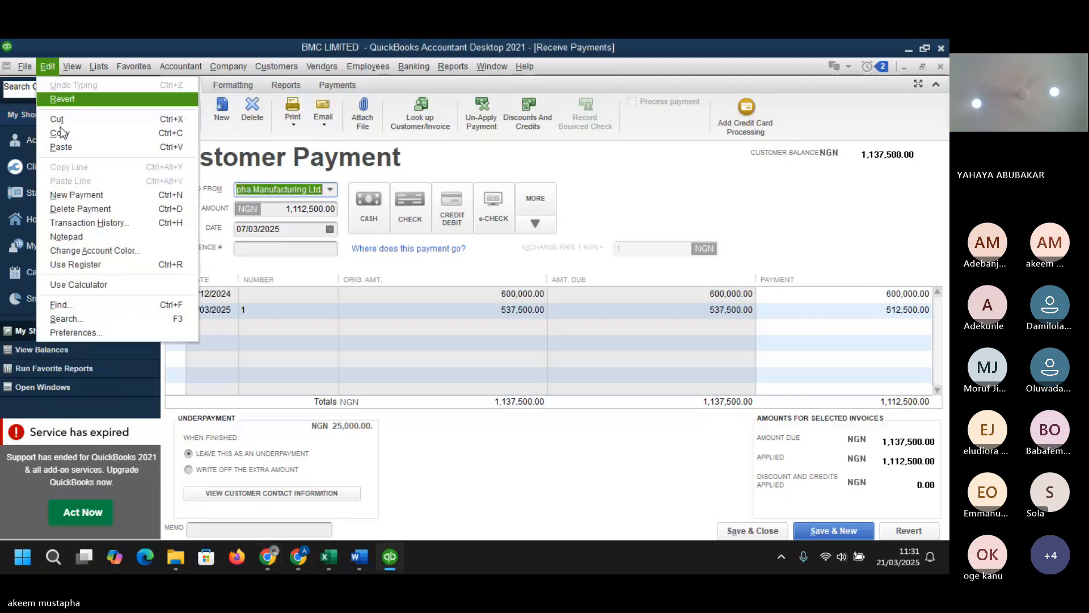
pyautogui.click(100, 332)
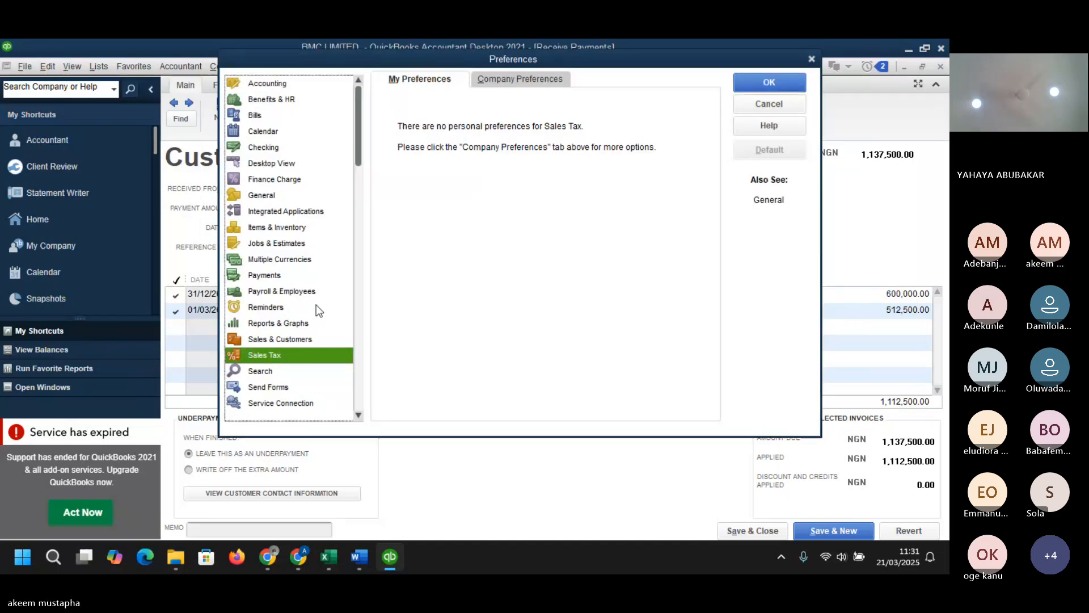
pyautogui.click(292, 258)
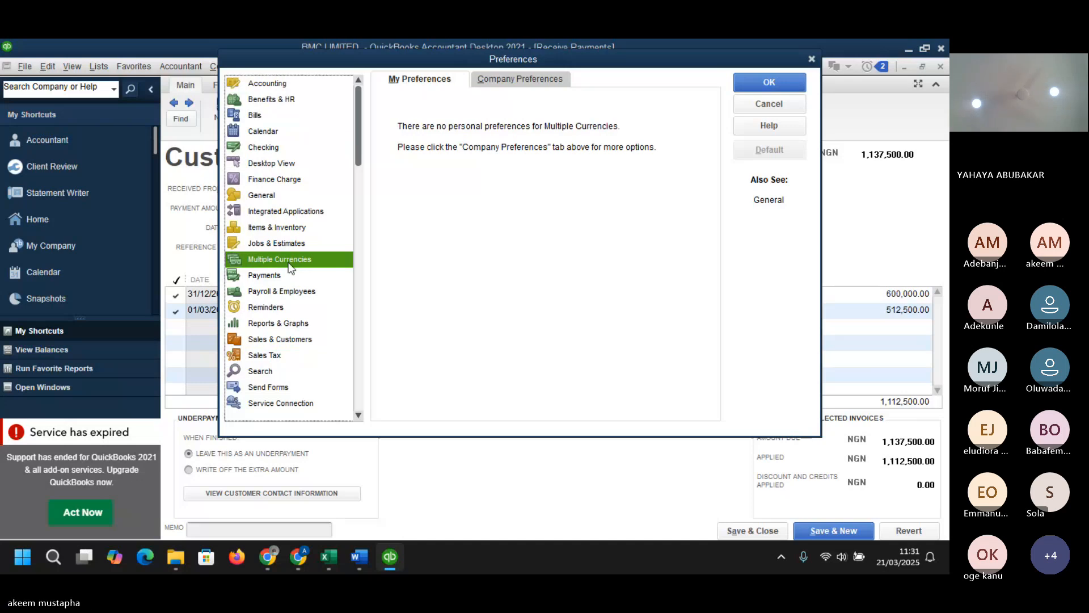
pyautogui.click(281, 275)
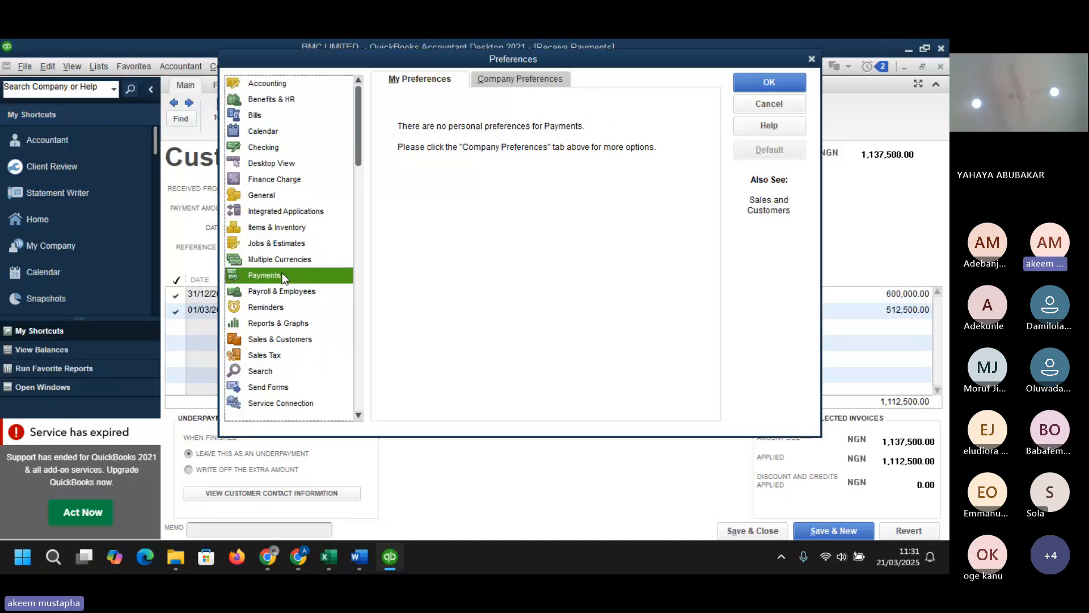
pyautogui.click(516, 79)
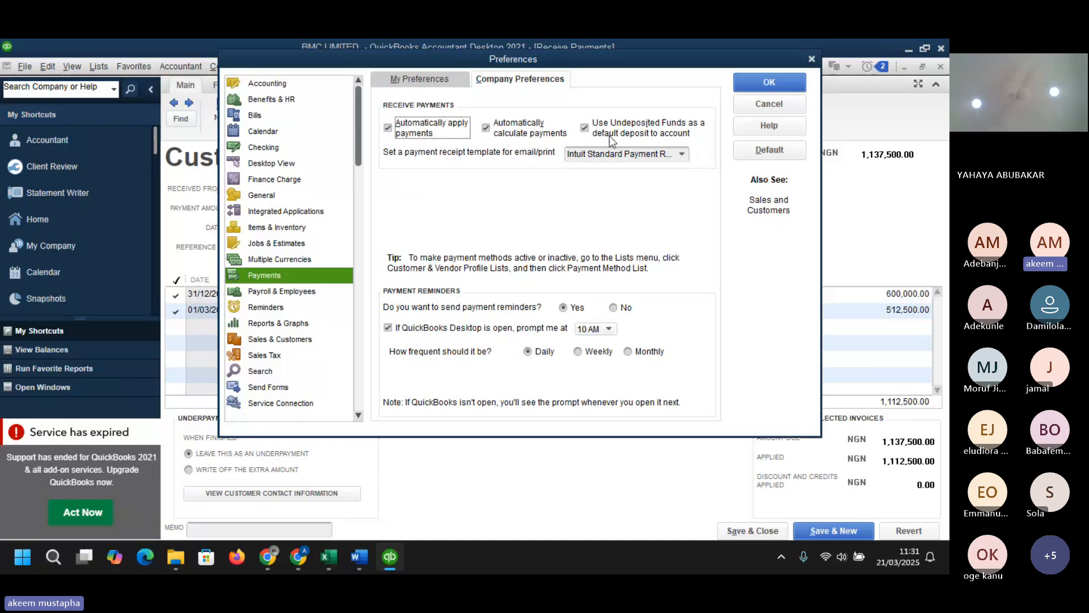
pyautogui.click(585, 154)
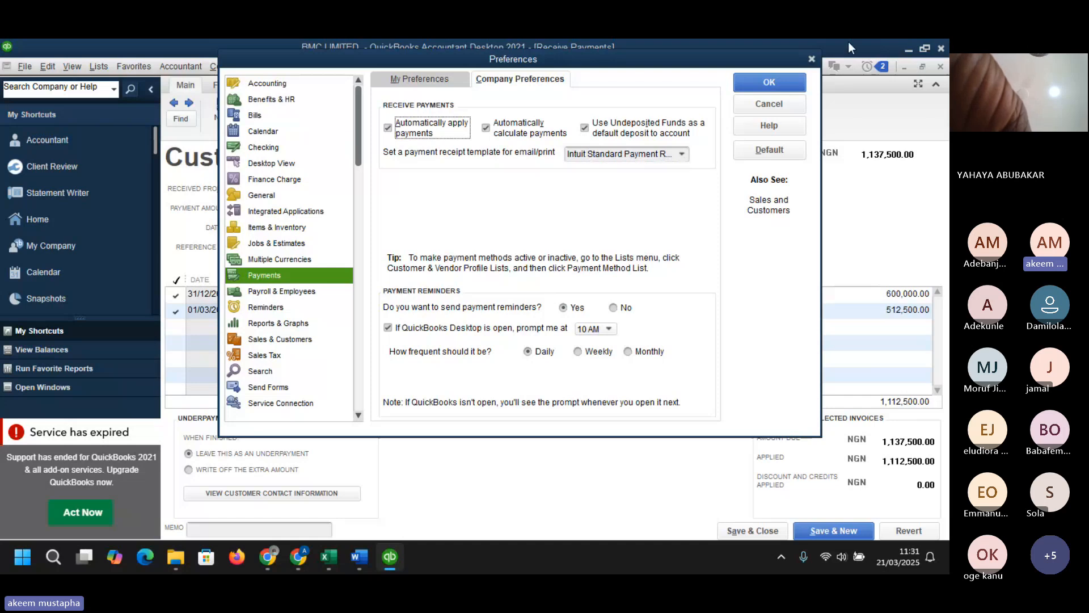
pyautogui.click(812, 59)
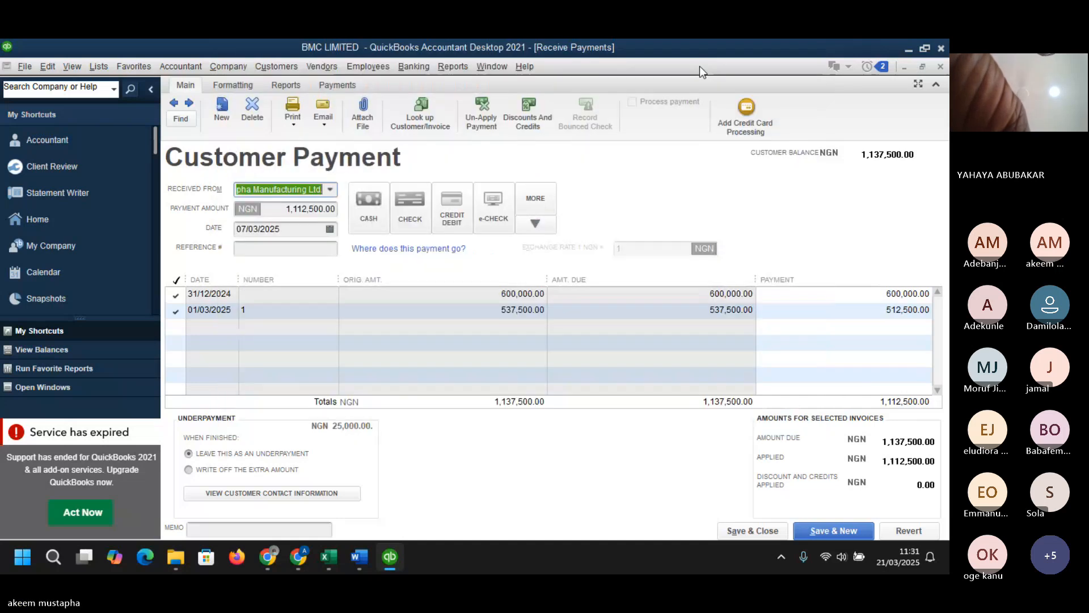
# - Open Record Deposits, select Alpha Manufacturing Ltd.'s payment, and cancel the deposit selection
pyautogui.click(46, 223)
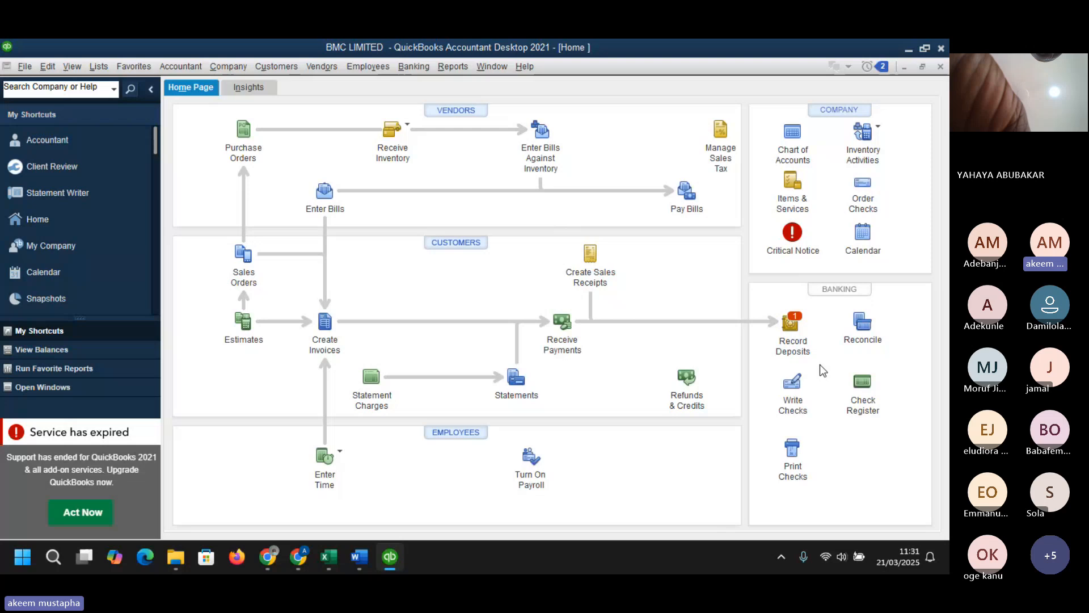
pyautogui.click(790, 324)
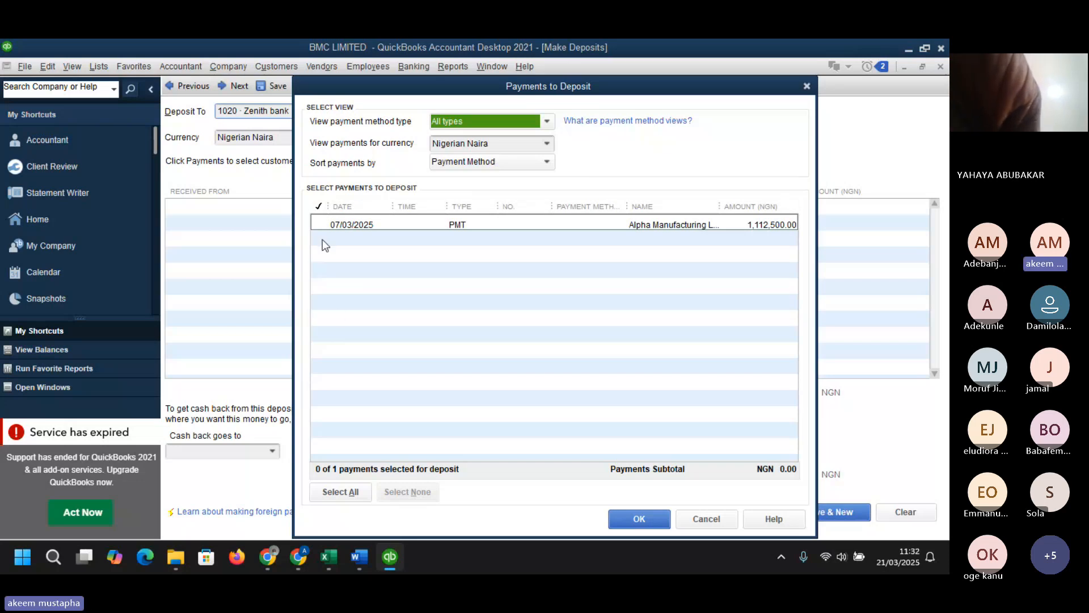
pyautogui.click(319, 224)
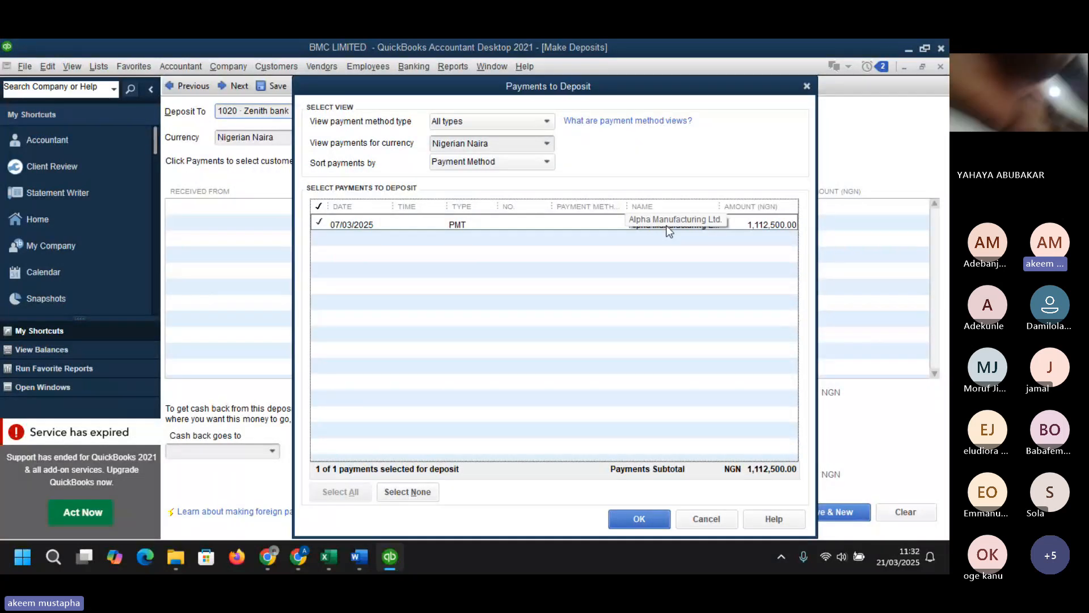
pyautogui.click(707, 520)
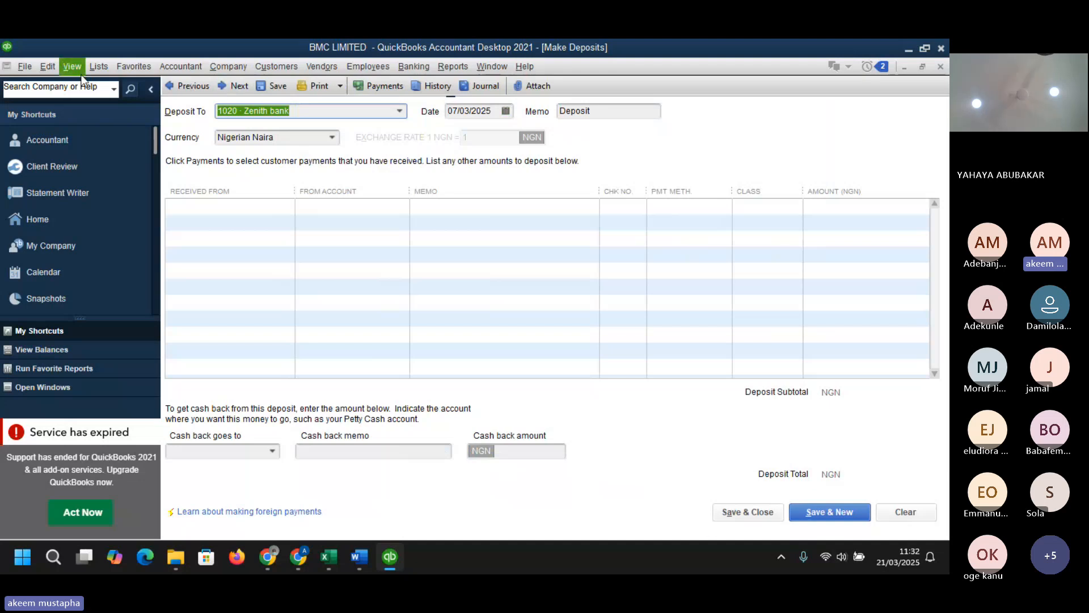
# - Turn off using Undeposited Funds as the default deposit account in the company payment preferences
pyautogui.click(56, 70)
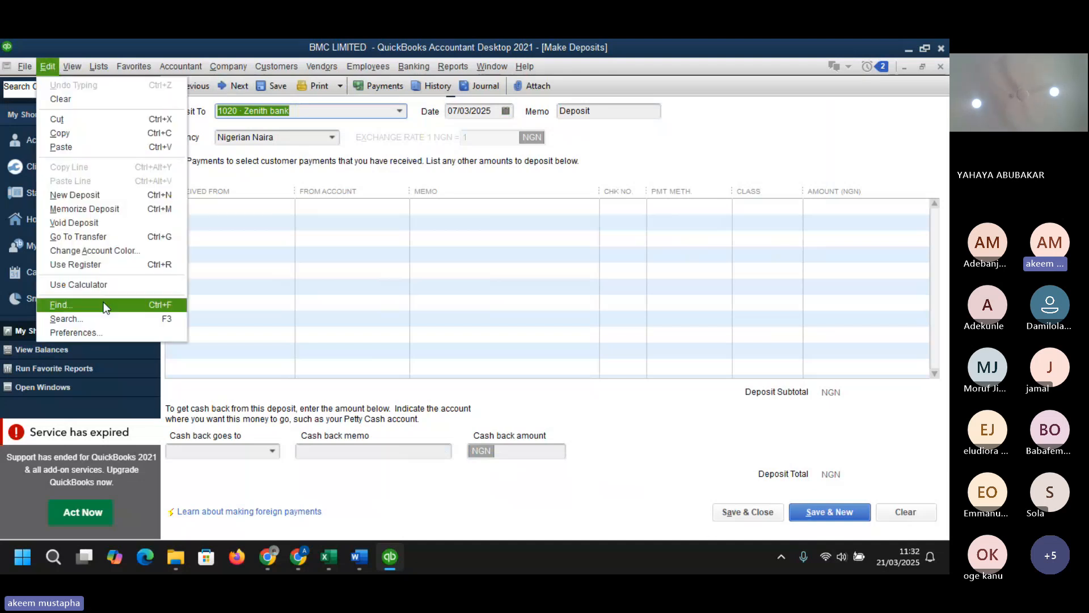
pyautogui.click(107, 333)
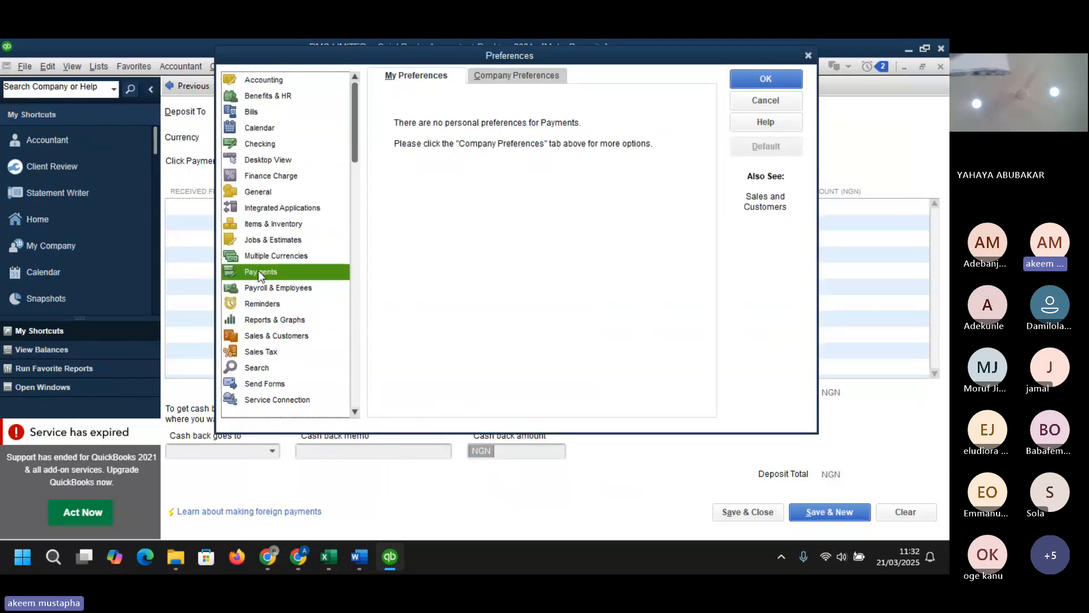
pyautogui.click(505, 78)
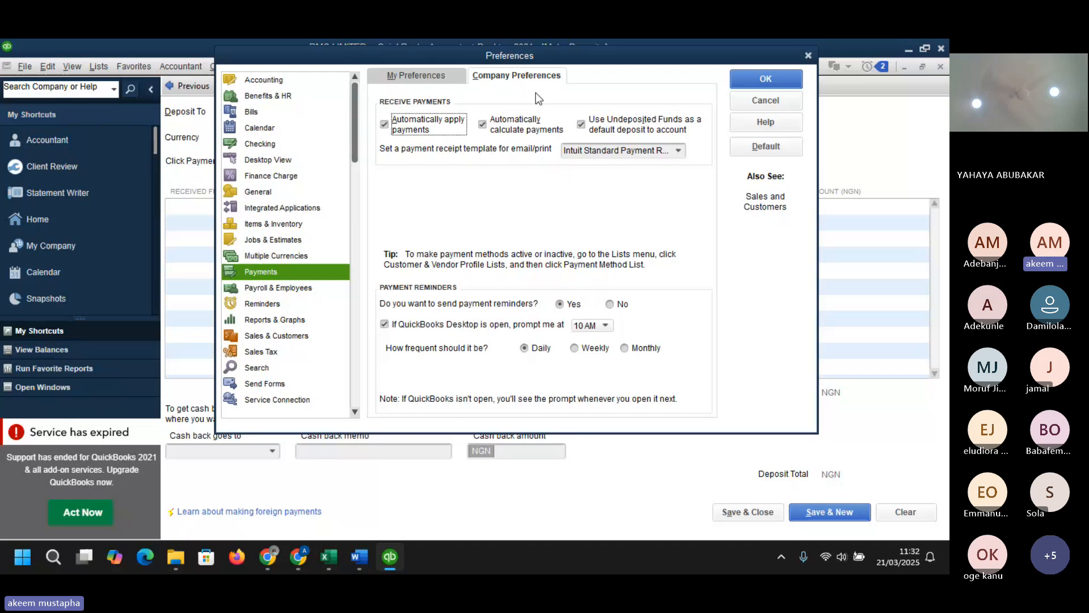
pyautogui.click(582, 124)
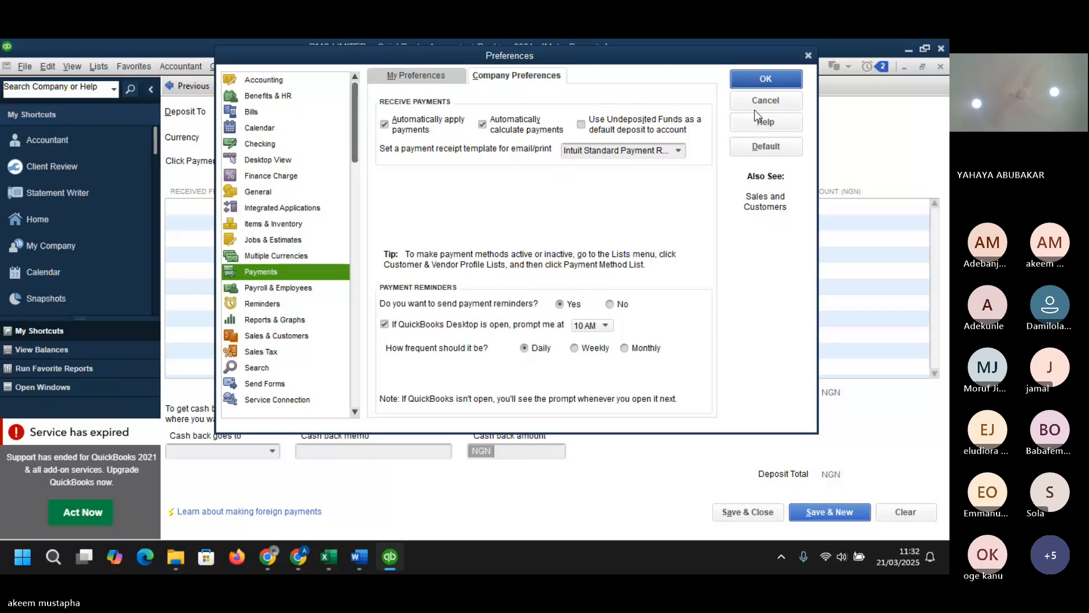
pyautogui.click(471, 214)
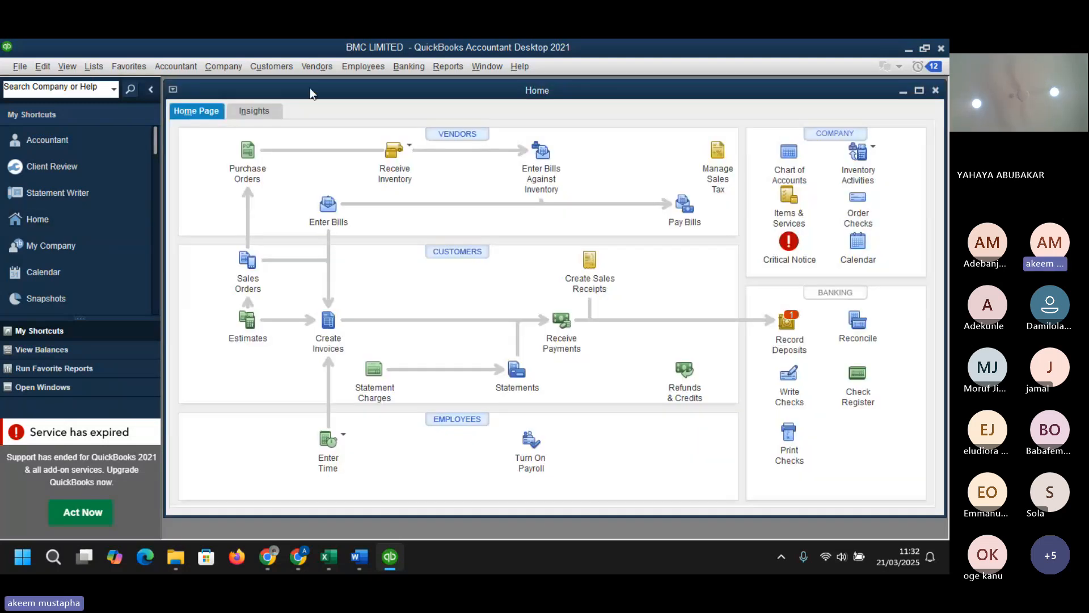
pyautogui.click(269, 68)
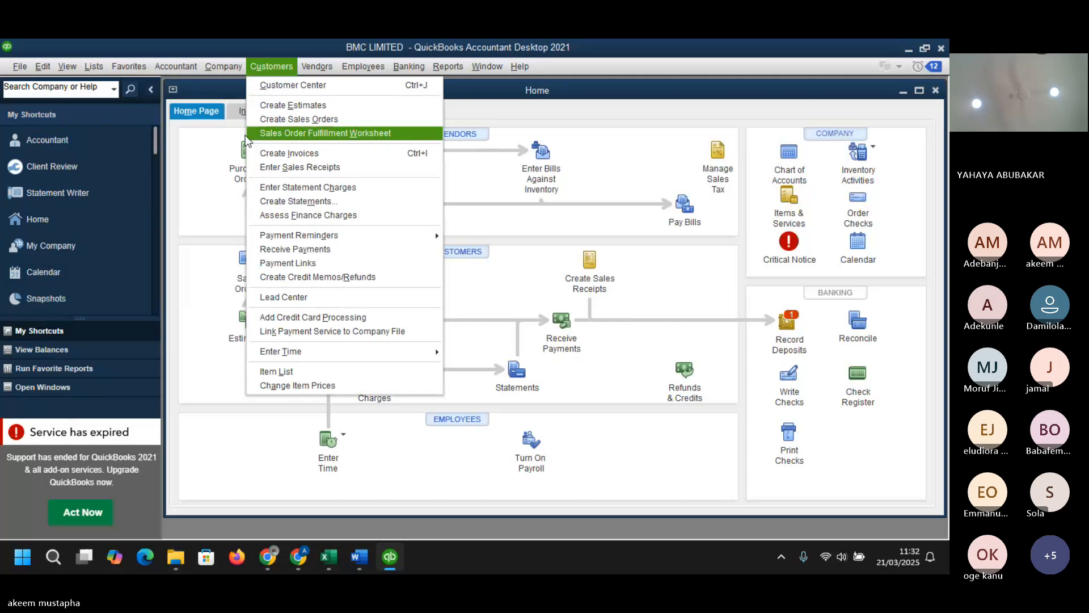
pyautogui.click(290, 67)
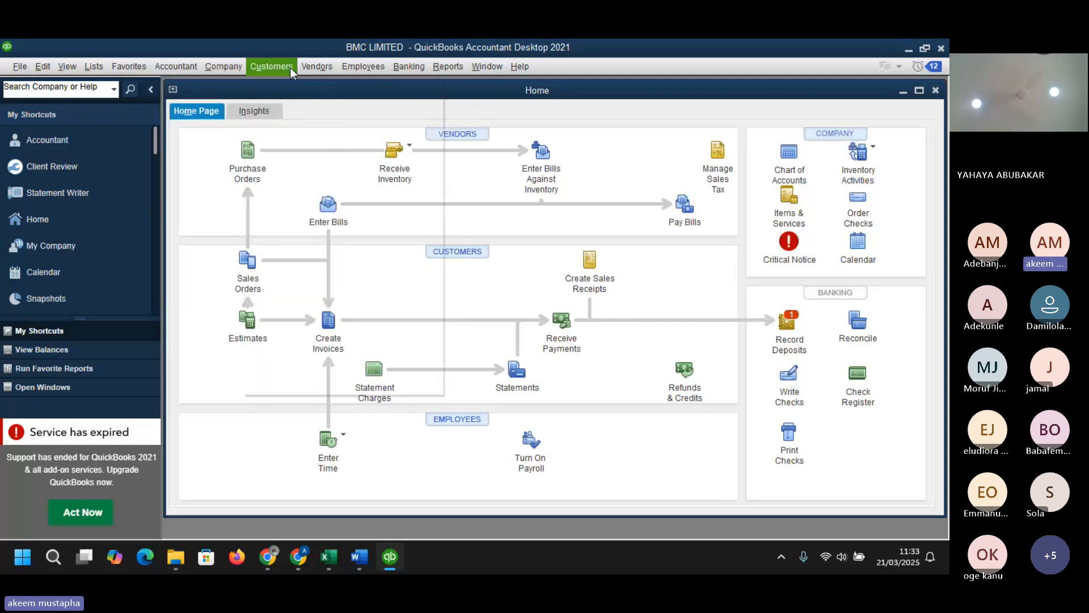
# - Open Alpha Manufacturing Ltd.'s recorded payment from the Customer Center
pyautogui.click(290, 67)
pyautogui.click(285, 83)
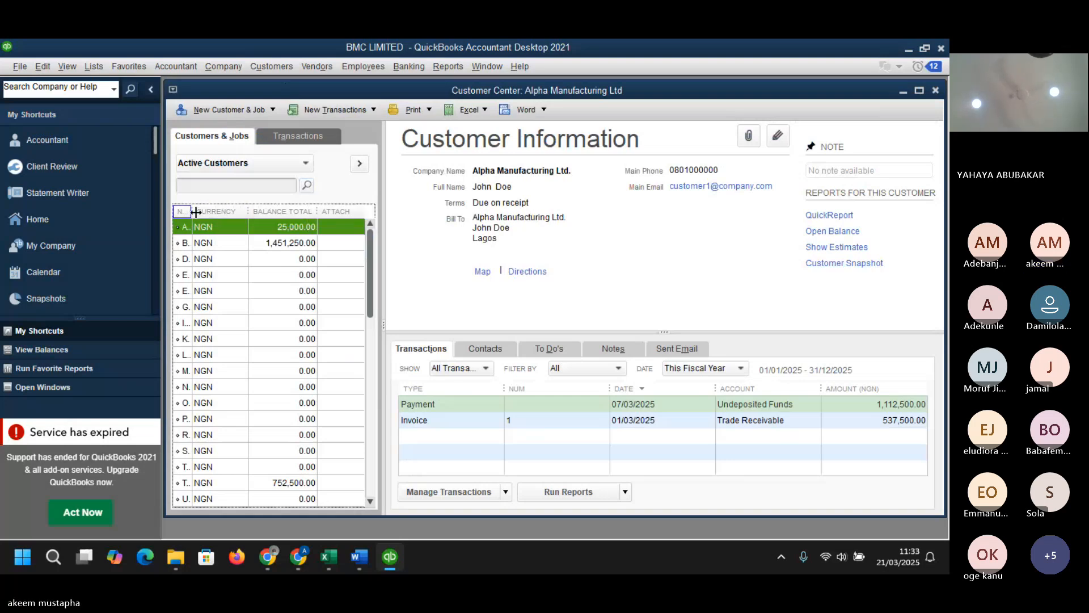
pyautogui.moveTo(193, 211); pyautogui.dragTo(237, 212)
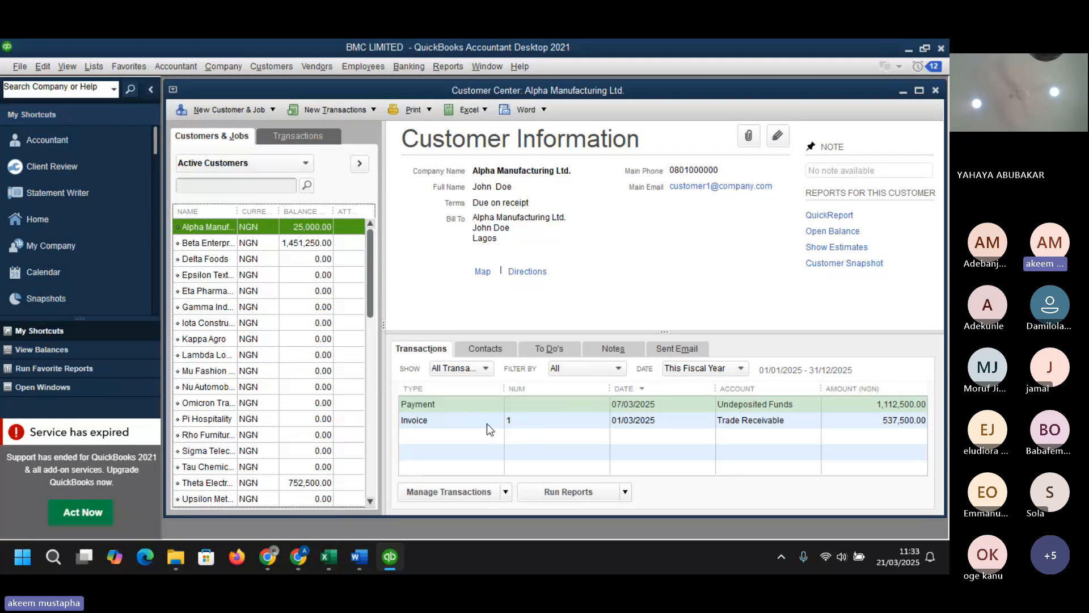
pyautogui.doubleClick(472, 407)
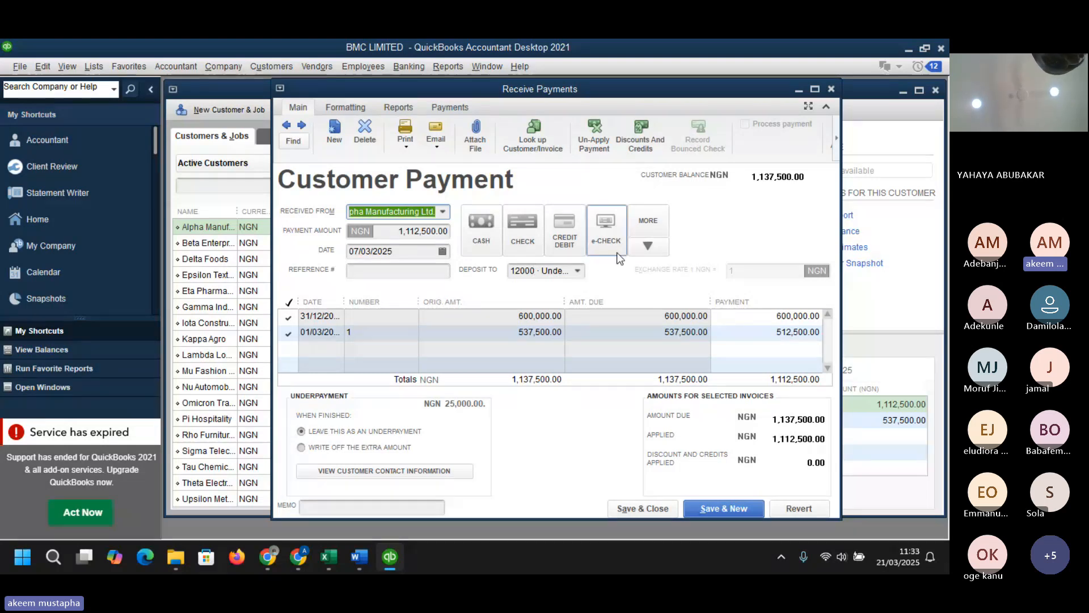
# - Deposit the payment to 1020 · Zenith bank and write off the underpayment to 1045 · WHT Receivables, saving the change
pyautogui.click(577, 270)
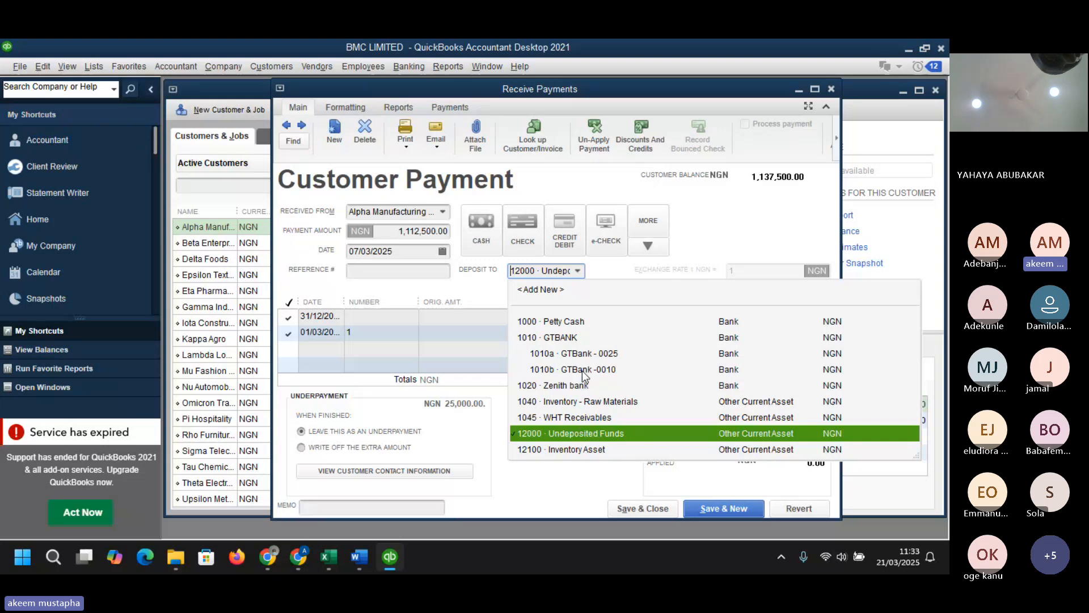
pyautogui.click(568, 386)
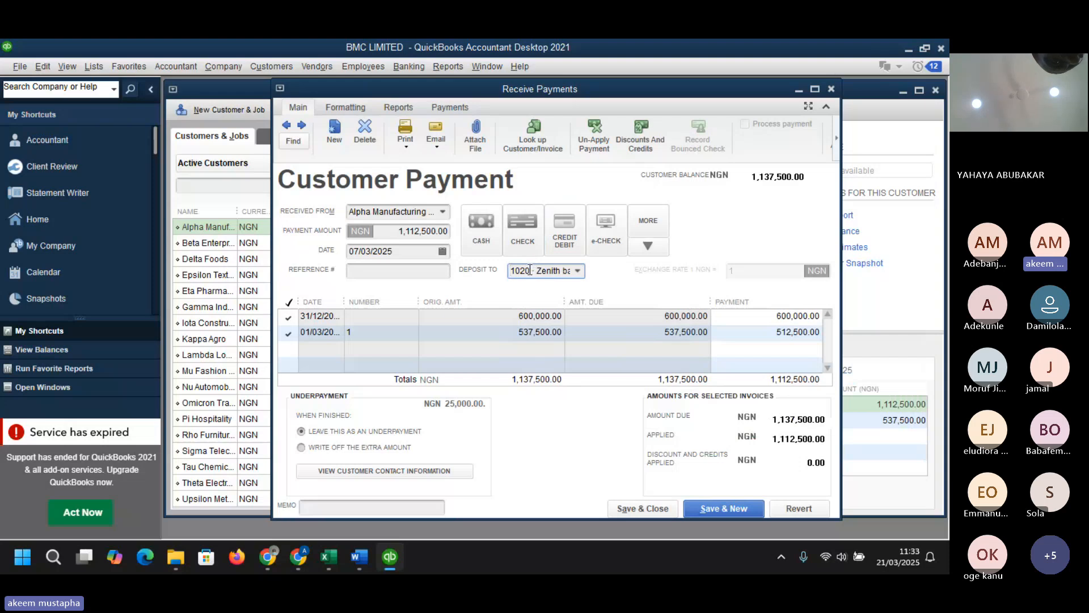
pyautogui.click(301, 447)
pyautogui.click(644, 509)
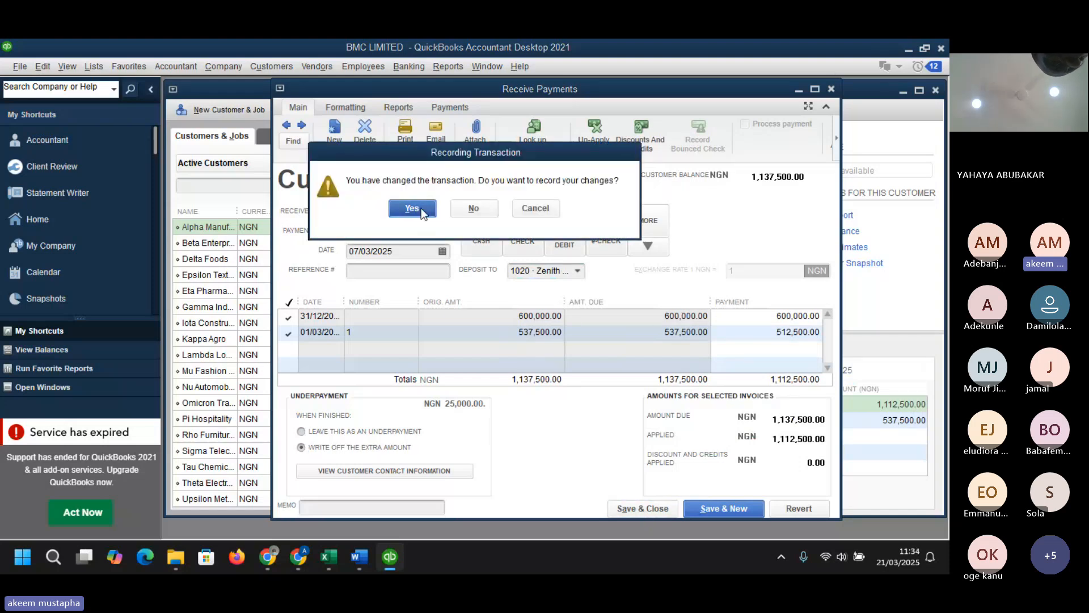
pyautogui.click(412, 208)
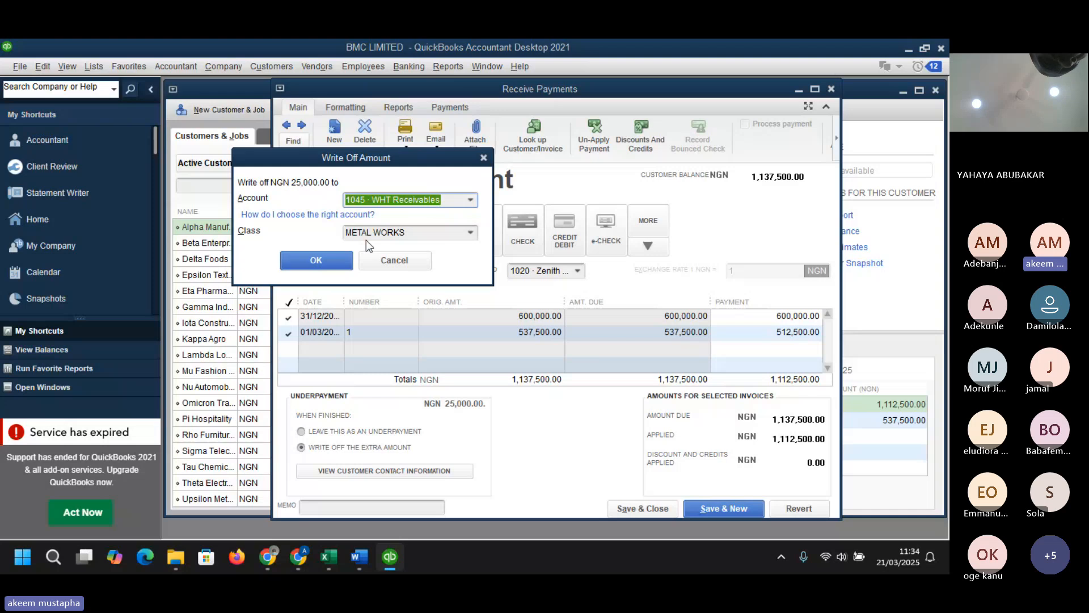
pyautogui.click(319, 260)
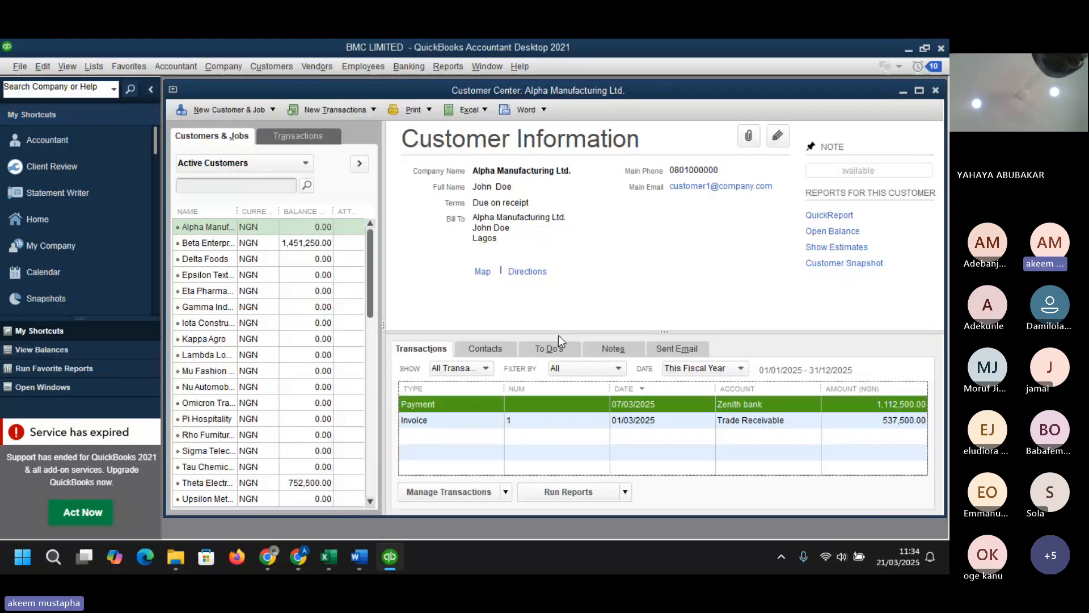
# - Open the standard Profit & Loss report and drill into the Cost of Goods Sold and Sales Revenue transactions
pyautogui.click(444, 66)
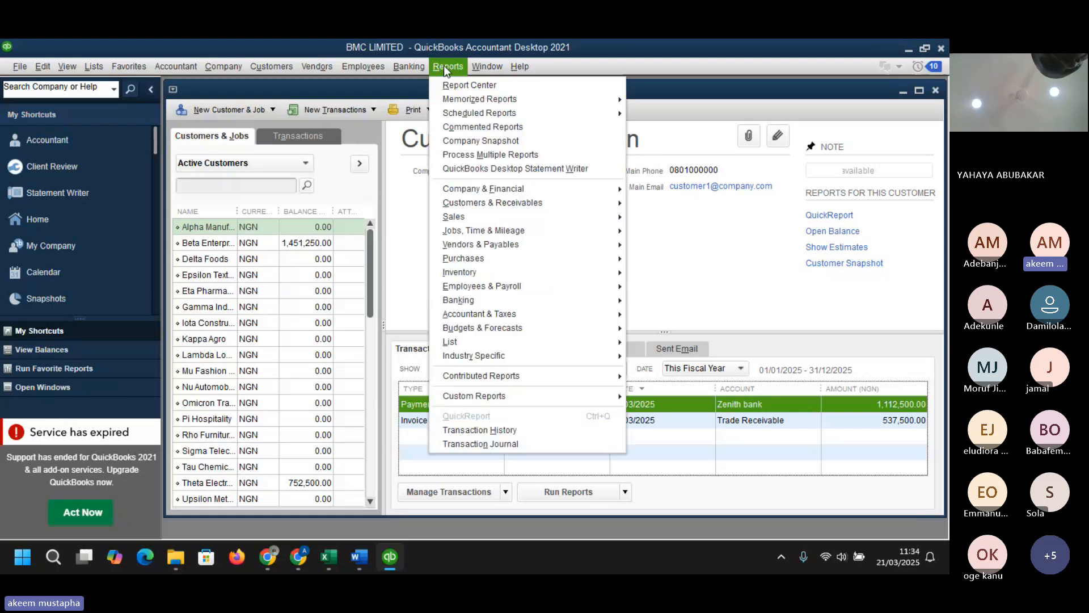
pyautogui.moveTo(542, 192)
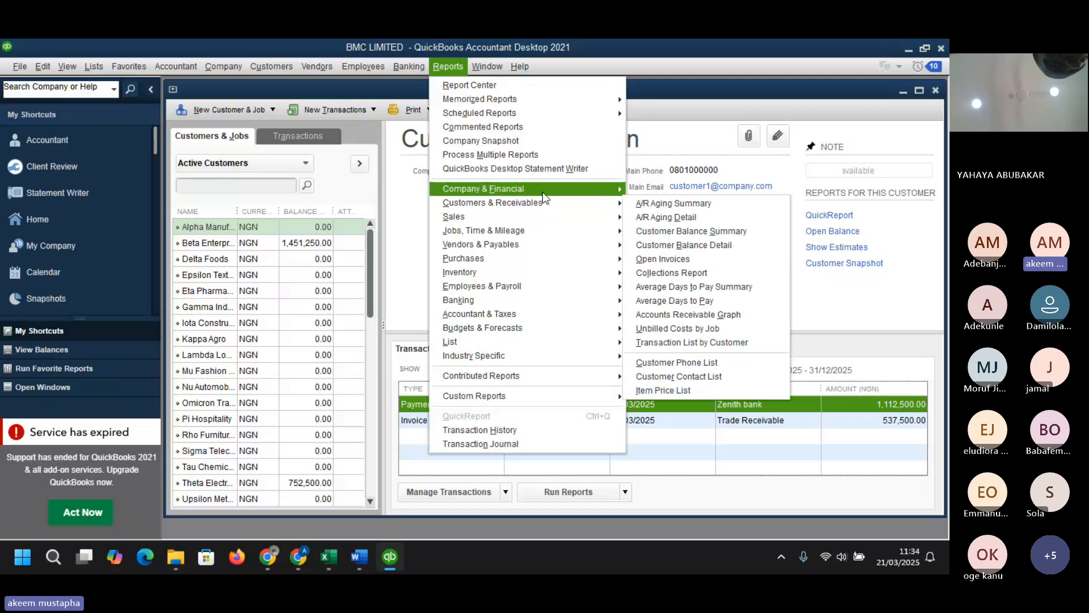
pyautogui.click(670, 190)
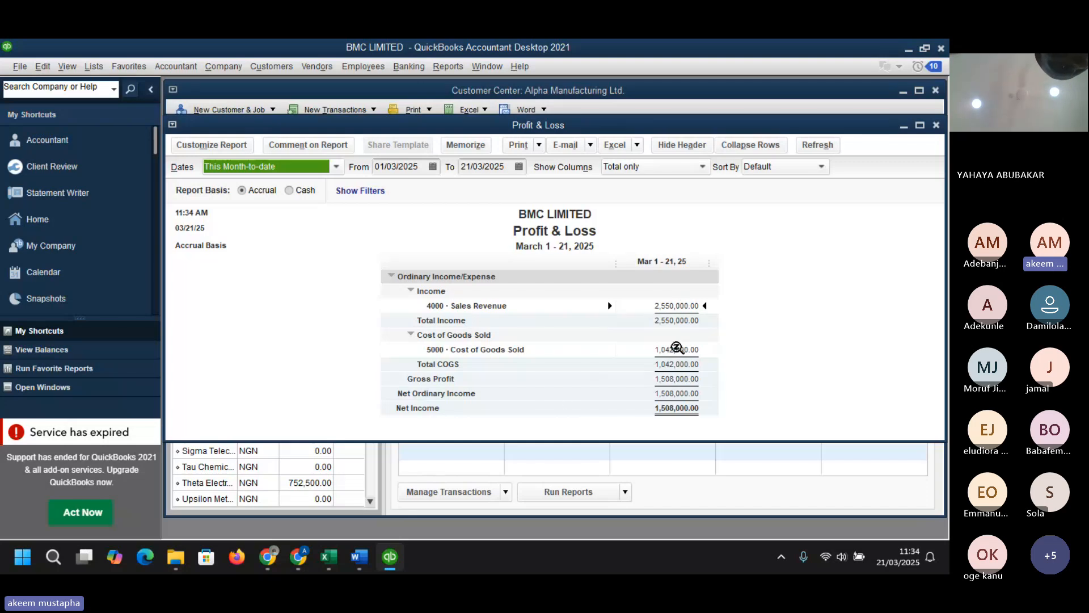
pyautogui.click(676, 348)
pyautogui.doubleClick(677, 350)
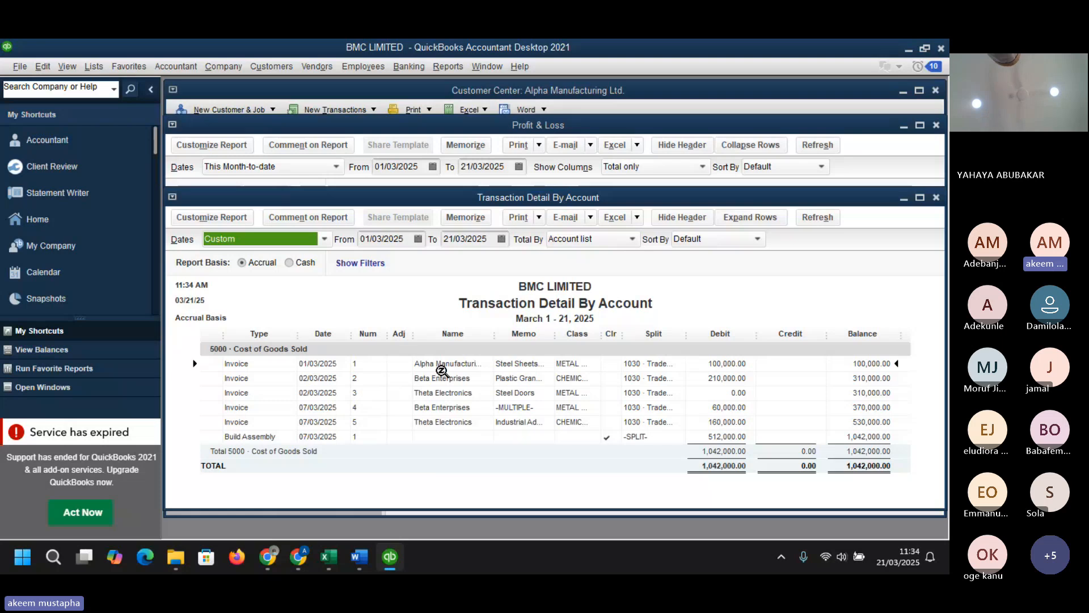
pyautogui.click(936, 198)
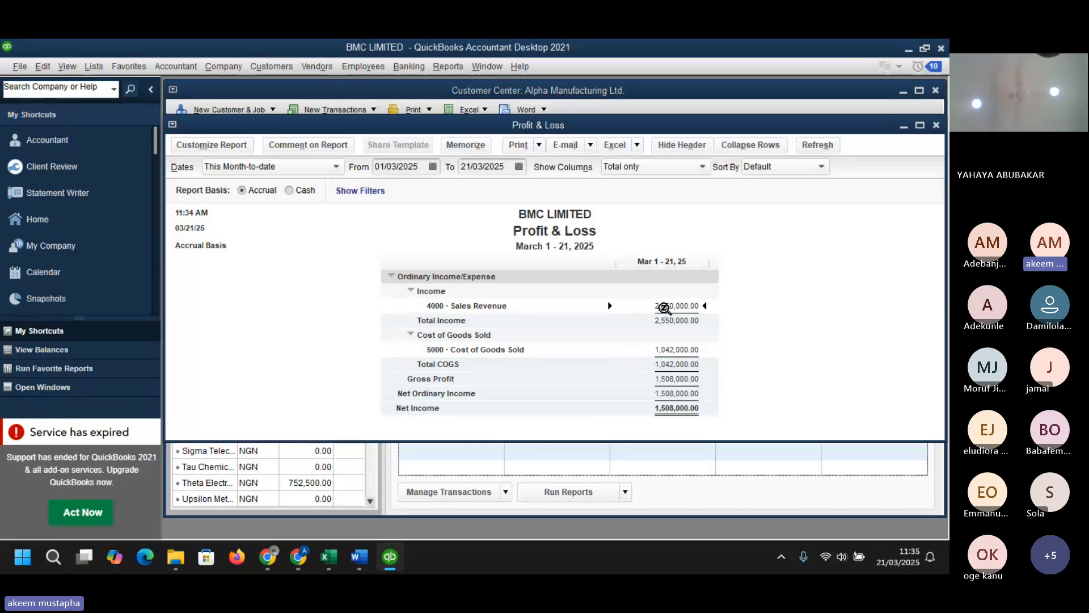
pyautogui.doubleClick(663, 306)
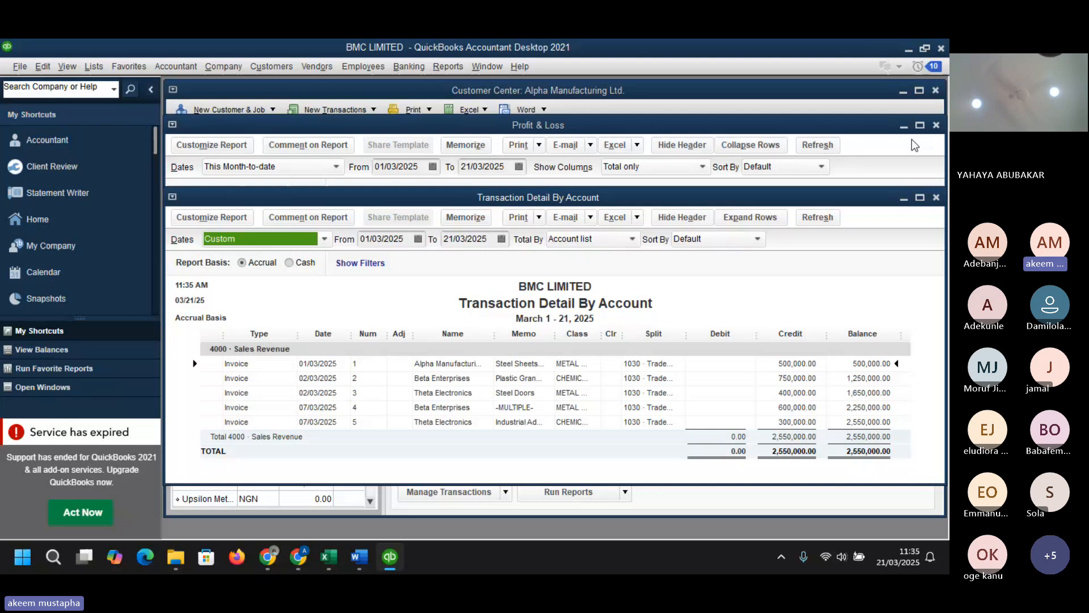
pyautogui.click(936, 125)
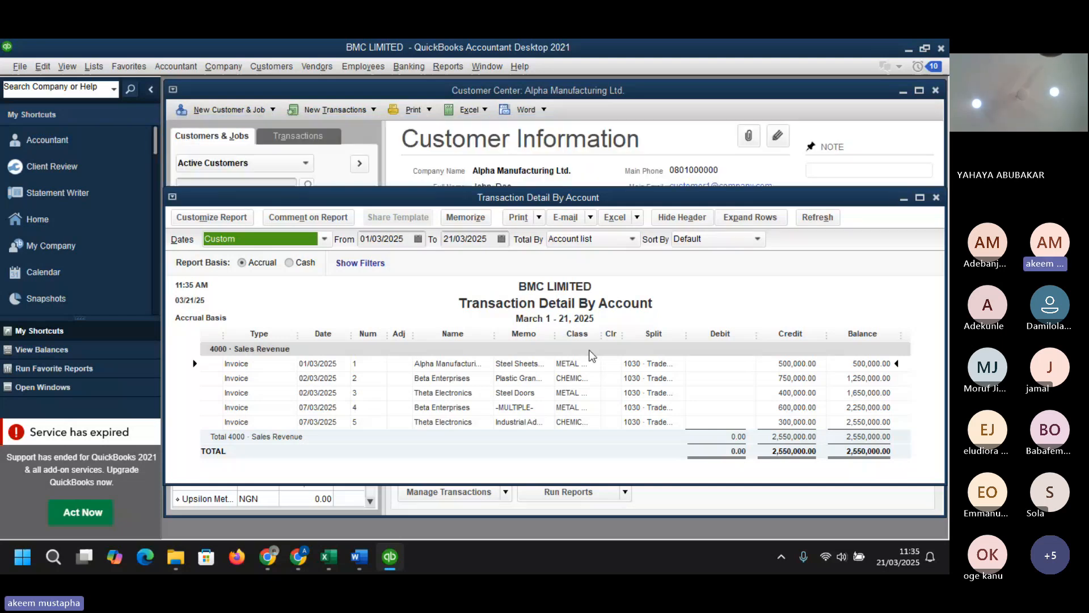
pyautogui.click(936, 197)
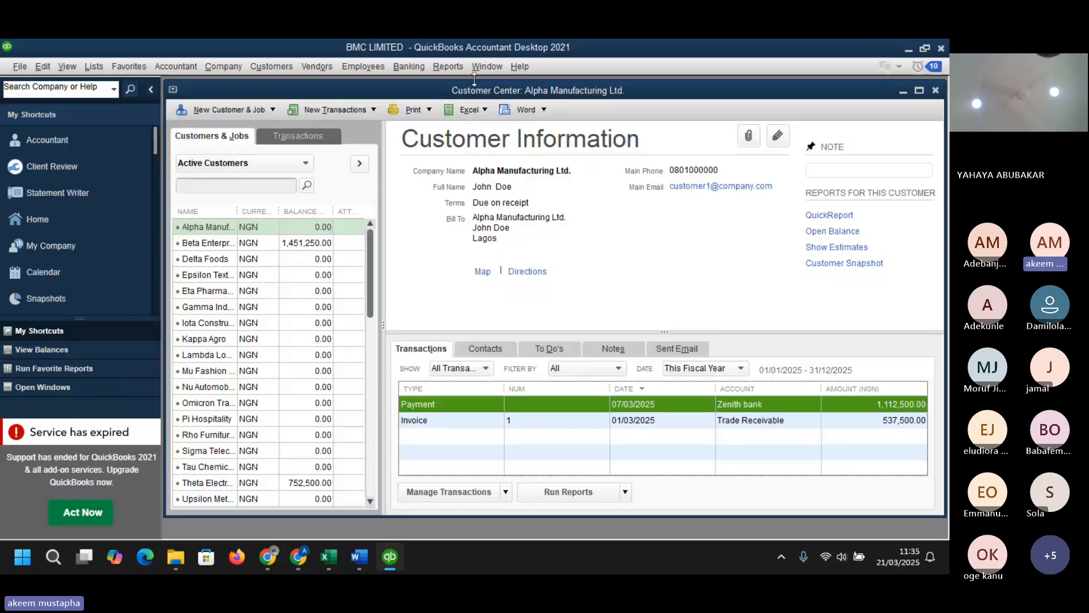
# - Open the Customer Balance Summary report and bring it to the front
pyautogui.click(442, 65)
pyautogui.moveTo(484, 206)
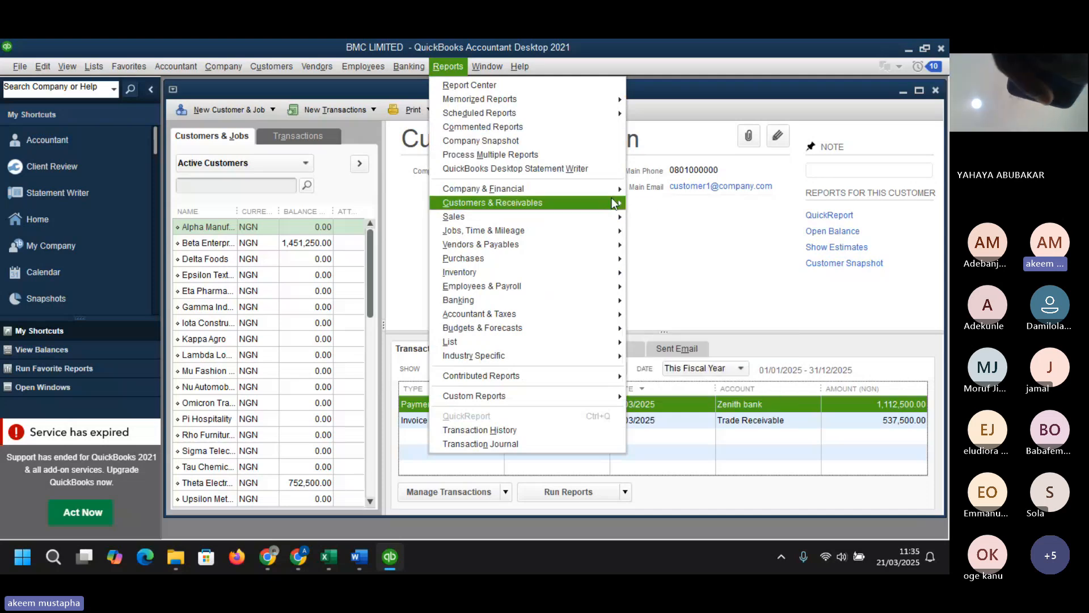
pyautogui.moveTo(559, 211)
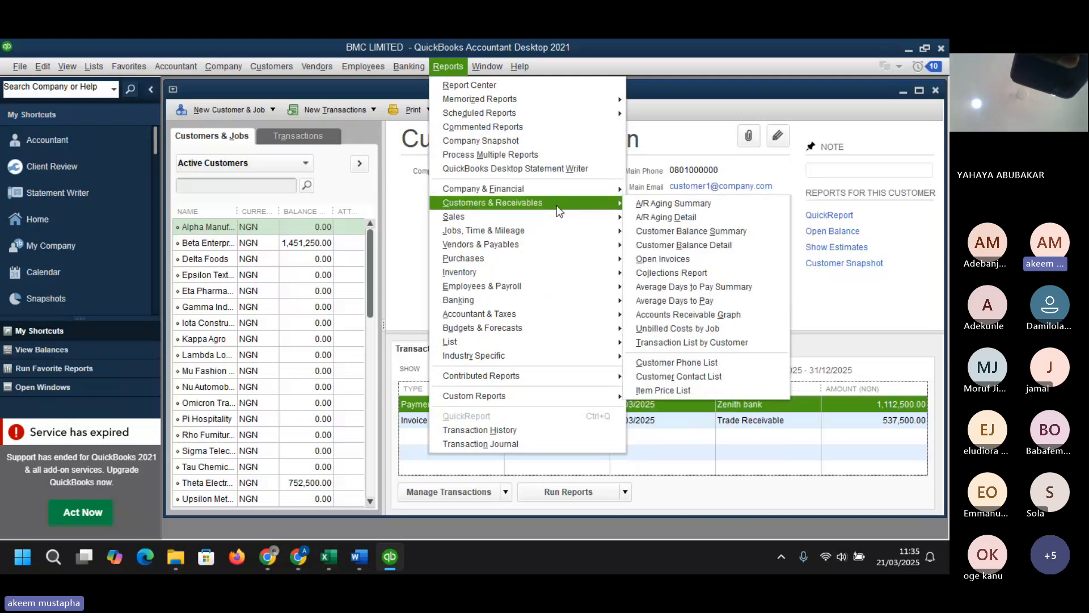
pyautogui.click(690, 231)
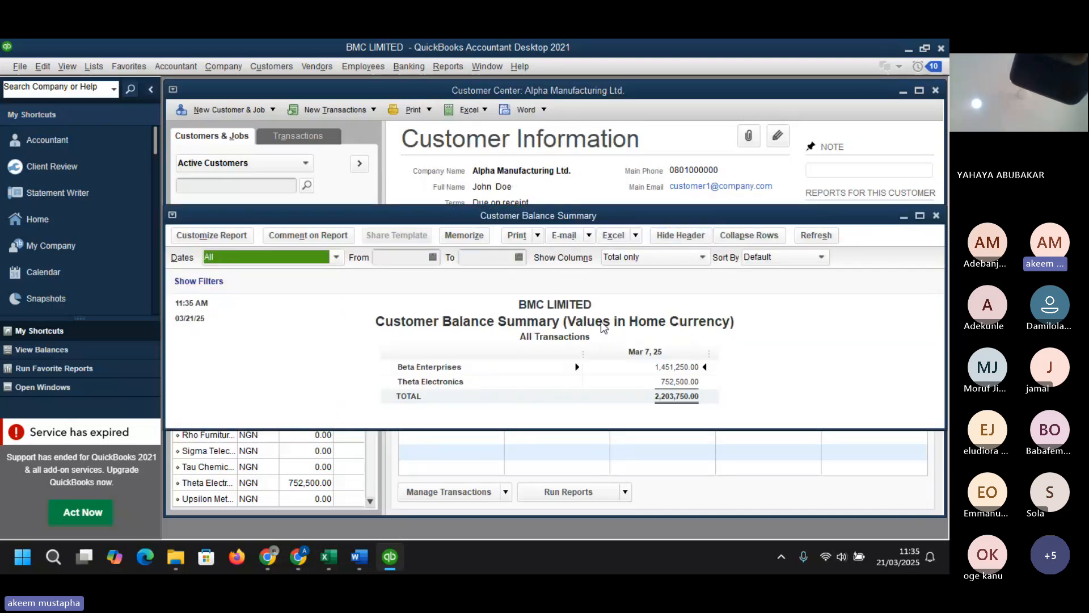
pyautogui.click(920, 91)
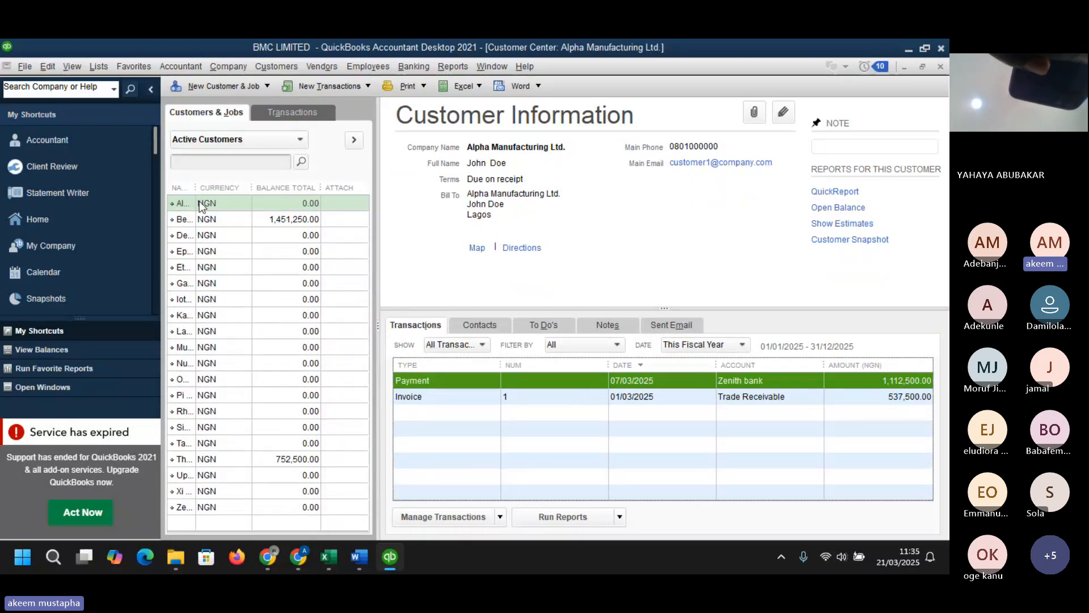
pyautogui.moveTo(194, 187); pyautogui.dragTo(249, 192)
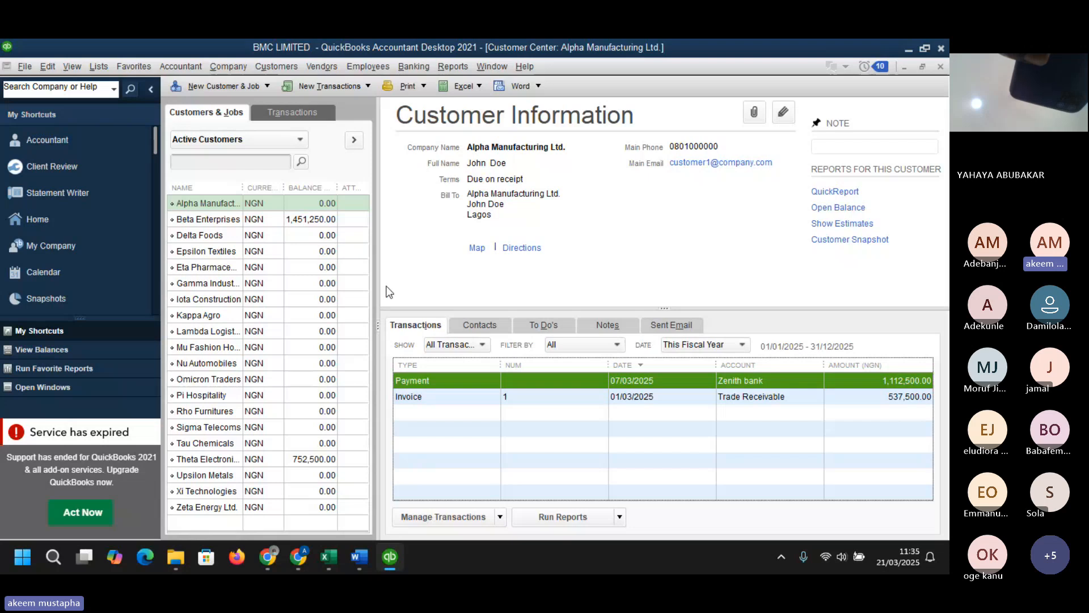
pyautogui.click(499, 67)
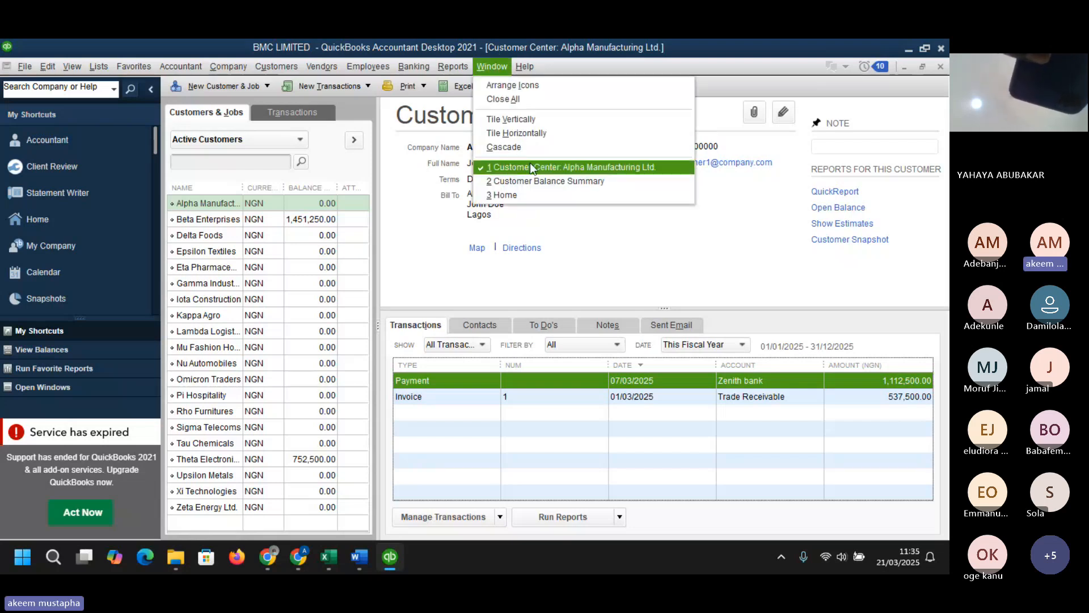
pyautogui.click(535, 182)
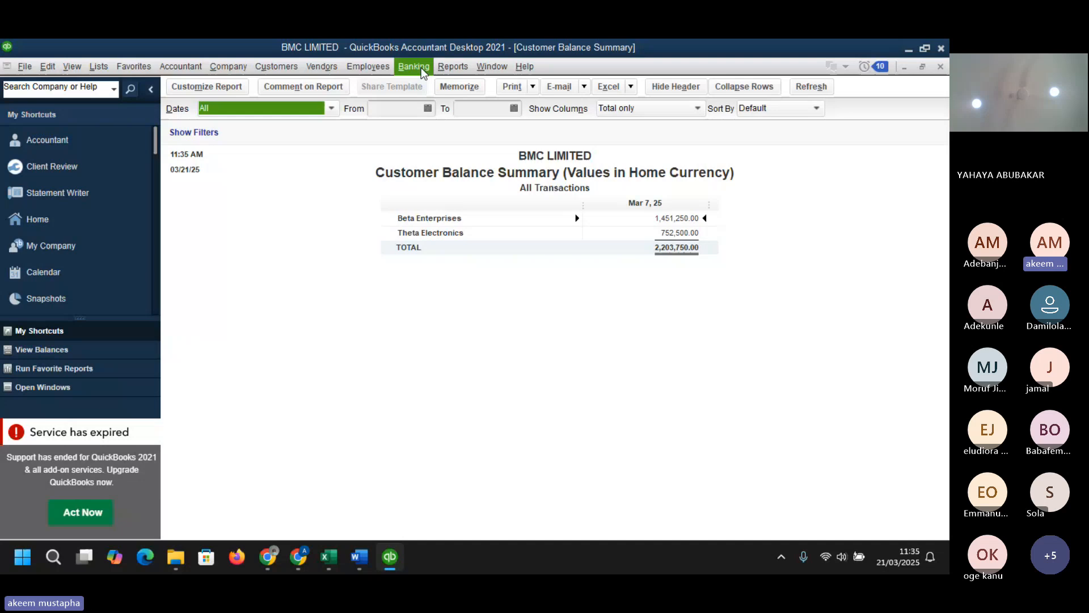
# - Open the Customer Balance Detail report to review each customer's transactions, then close it
pyautogui.click(445, 66)
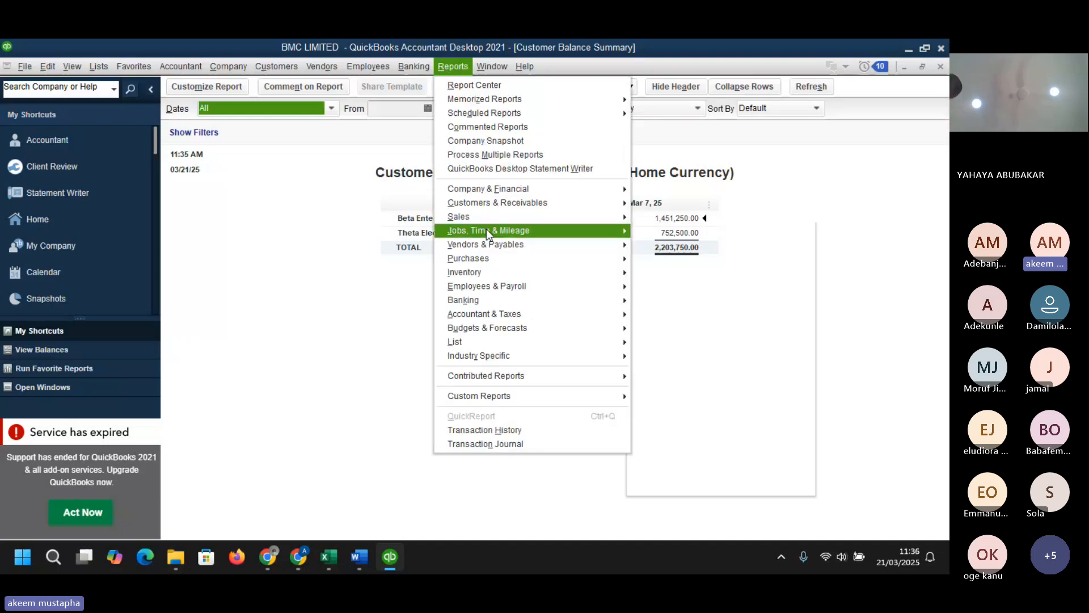
pyautogui.moveTo(492, 201)
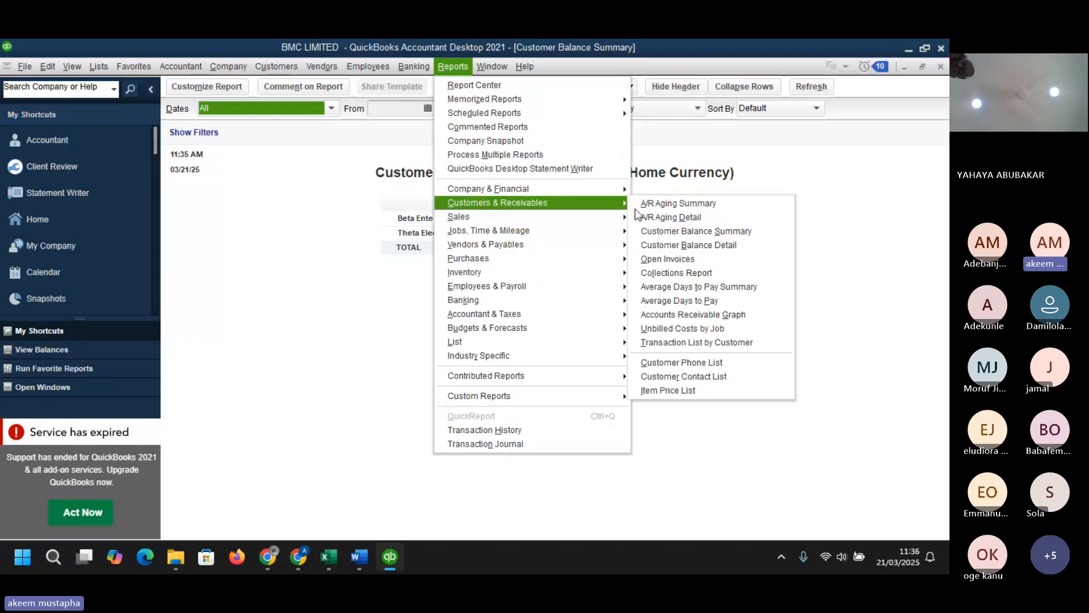
pyautogui.click(714, 245)
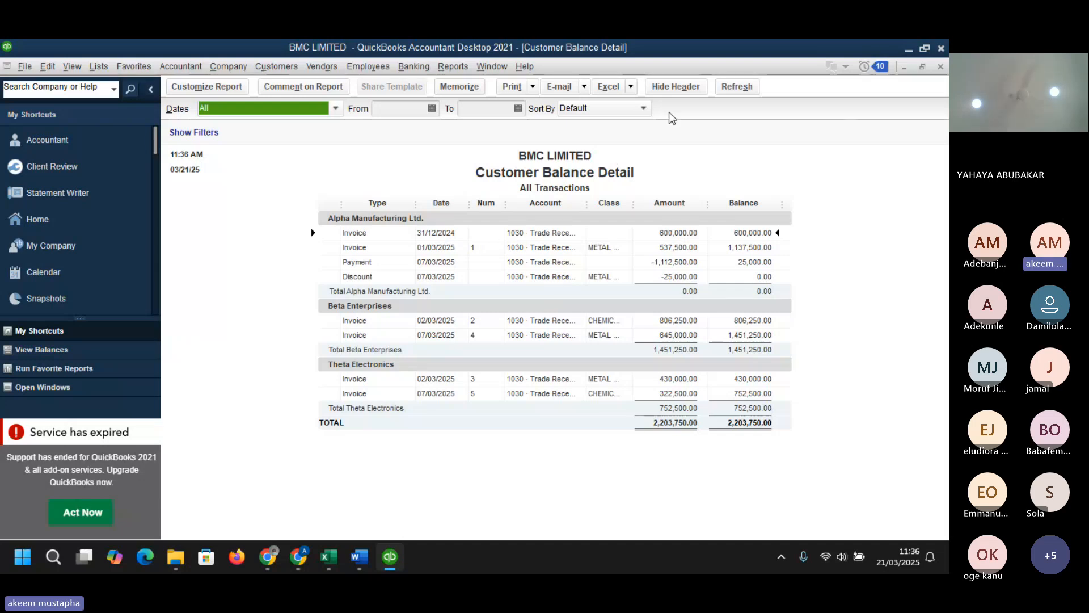
pyautogui.click(940, 67)
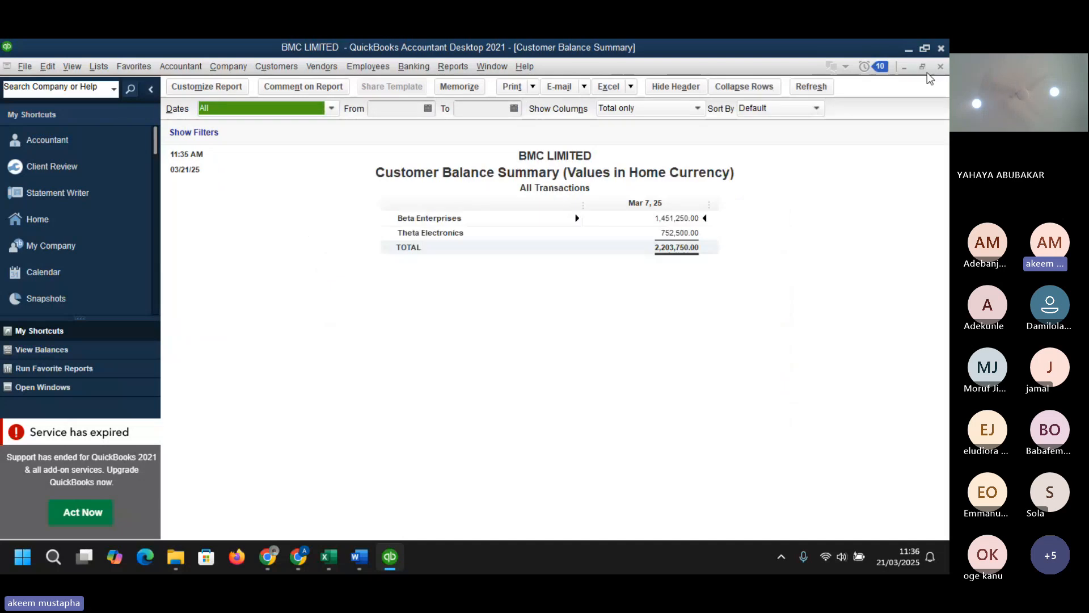
# - Open the standard Balance Sheet report and review its assets, liabilities and equity
pyautogui.click(462, 67)
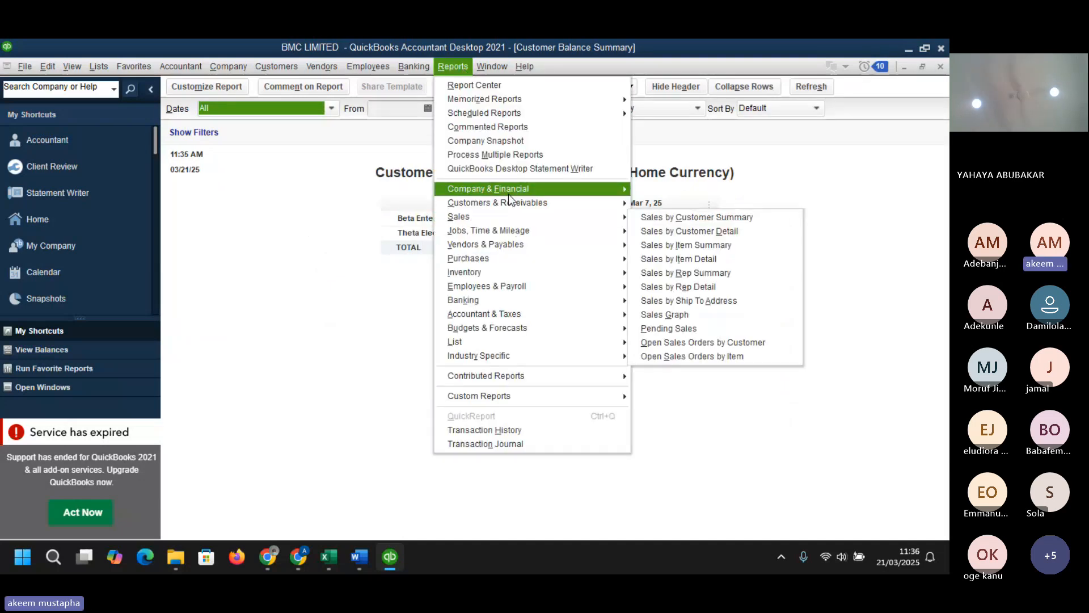
pyautogui.moveTo(508, 194)
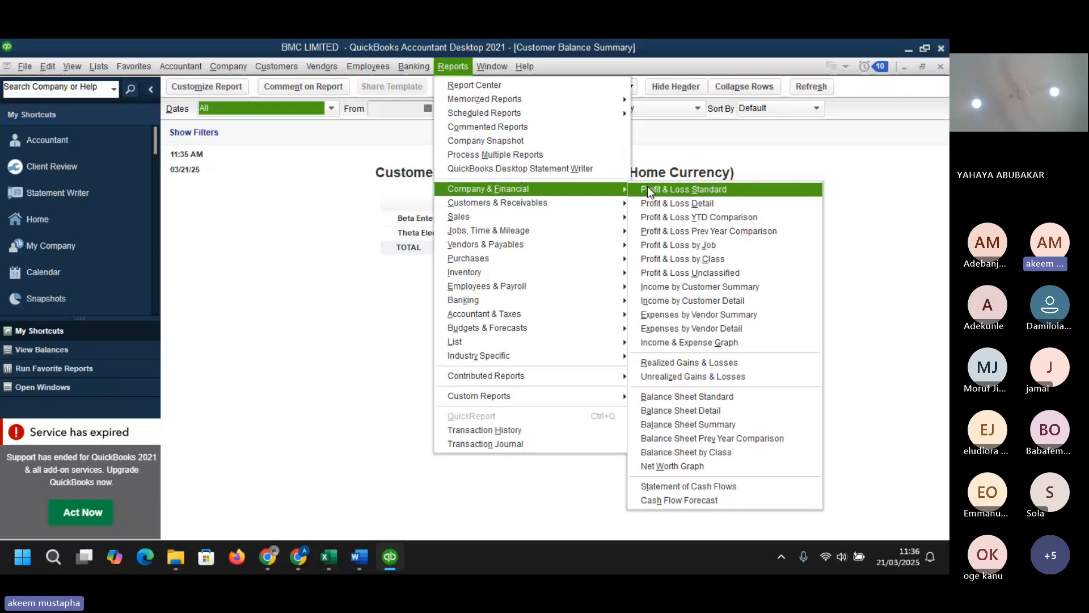
pyautogui.click(707, 400)
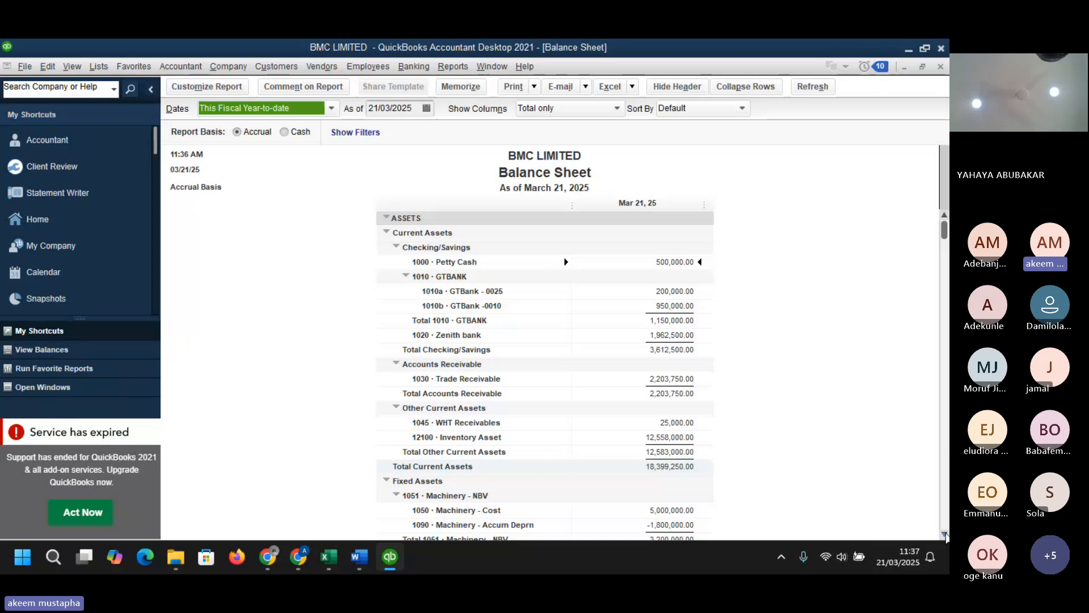
pyautogui.scroll(-2, 945, 536)
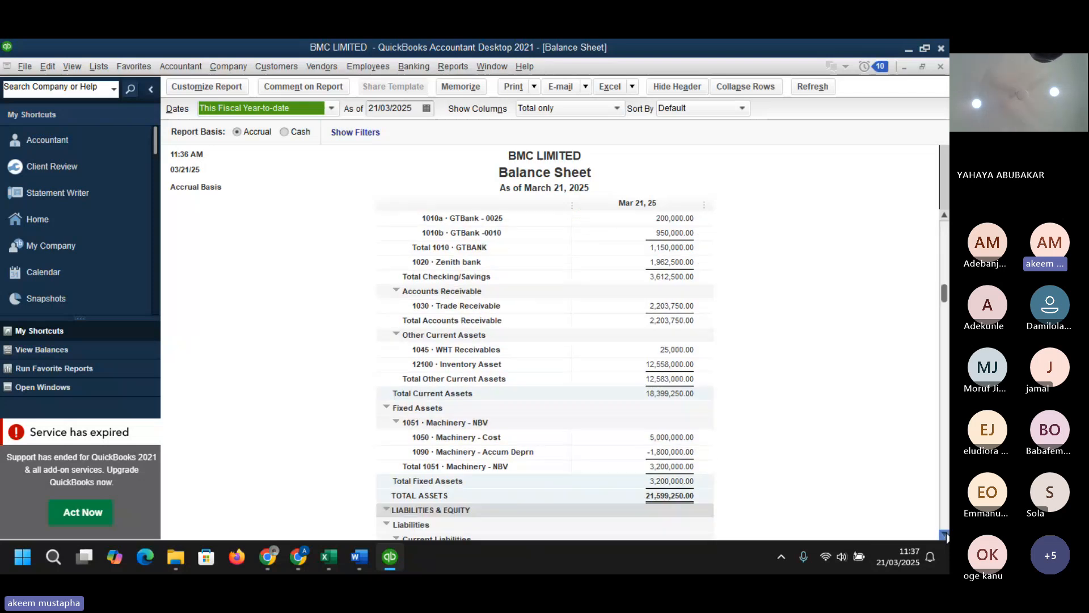
pyautogui.scroll(-3, 946, 536)
pyautogui.scroll(-3, 945, 536)
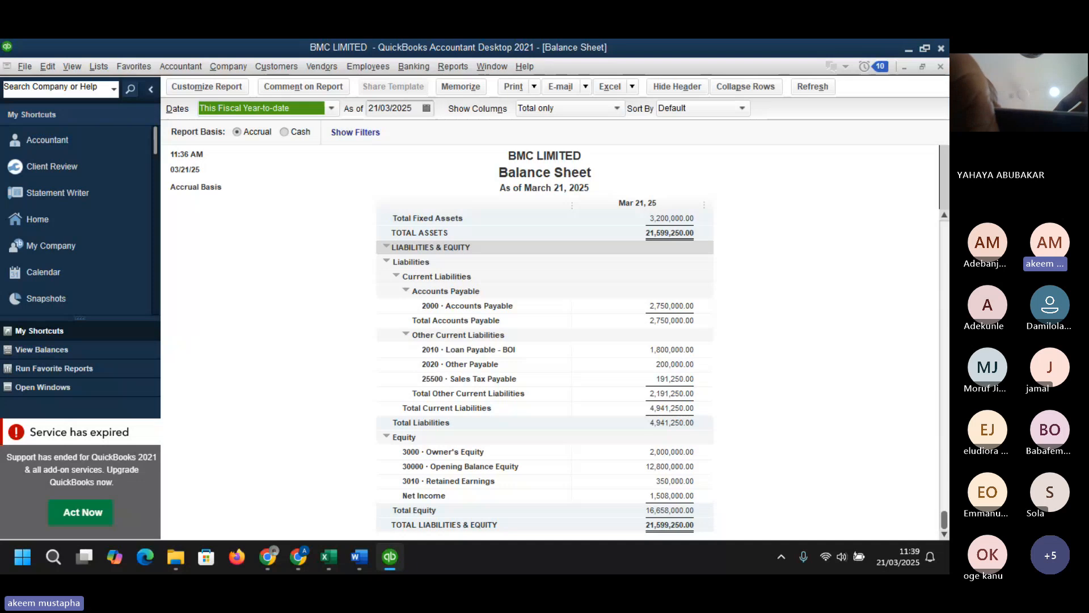
pyautogui.scroll(8, 545, 368)
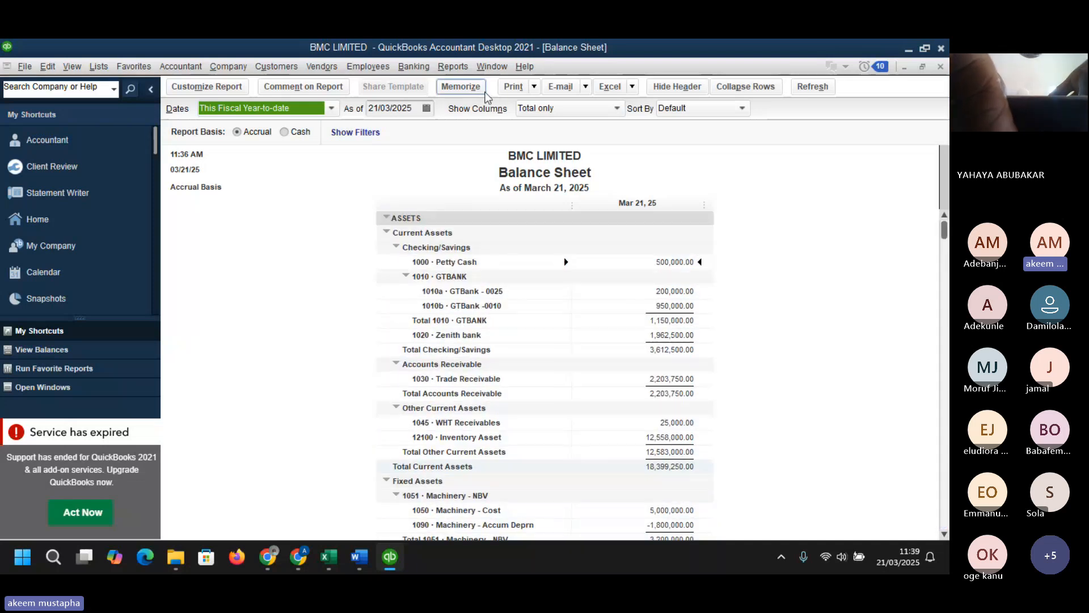
# - Open the Profit & Loss by Class report
pyautogui.click(454, 67)
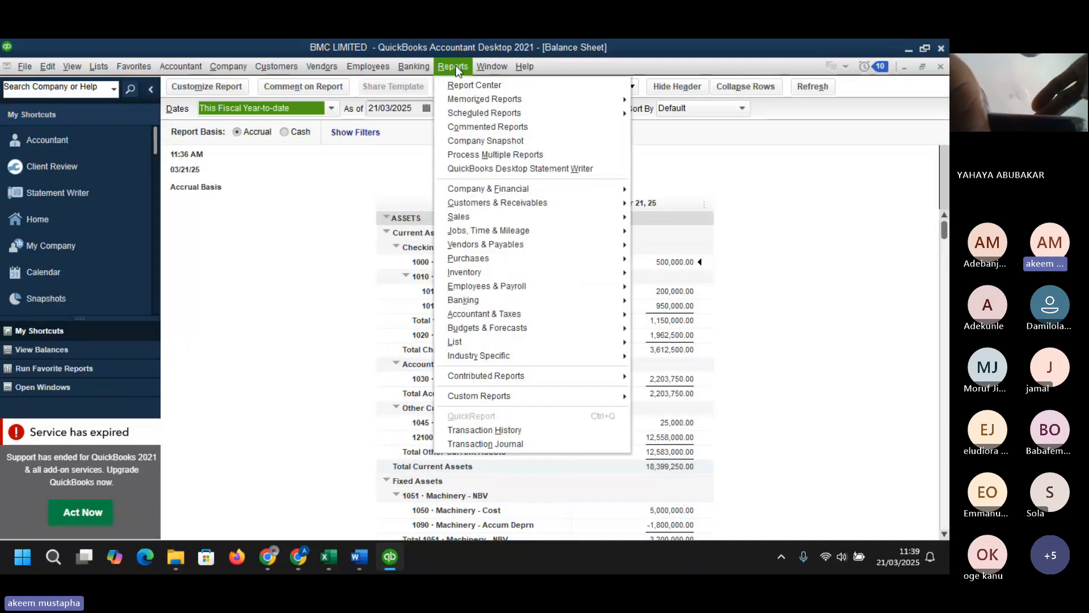
pyautogui.moveTo(491, 195)
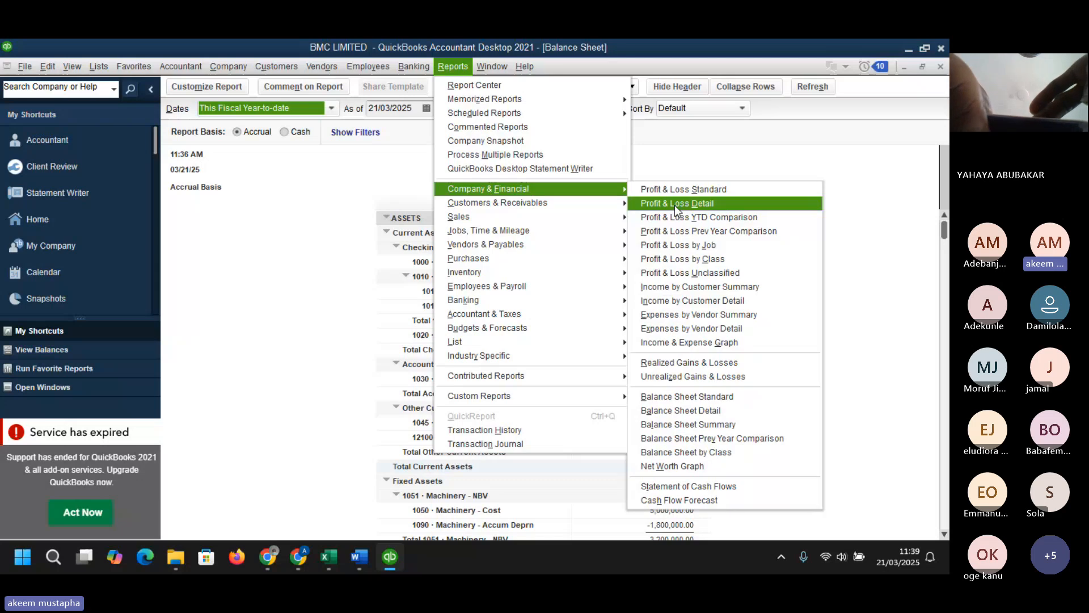
pyautogui.click(722, 264)
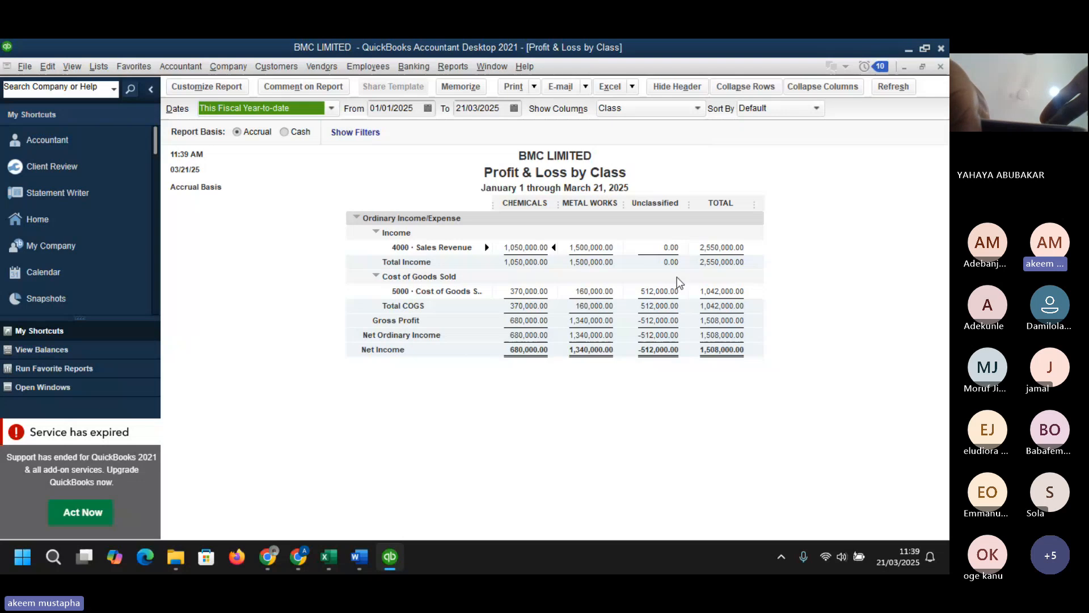
# - Drill into the unclassified Cost of Goods Sold amount down to its Build Assembly transaction, then close both windows
pyautogui.click(669, 292)
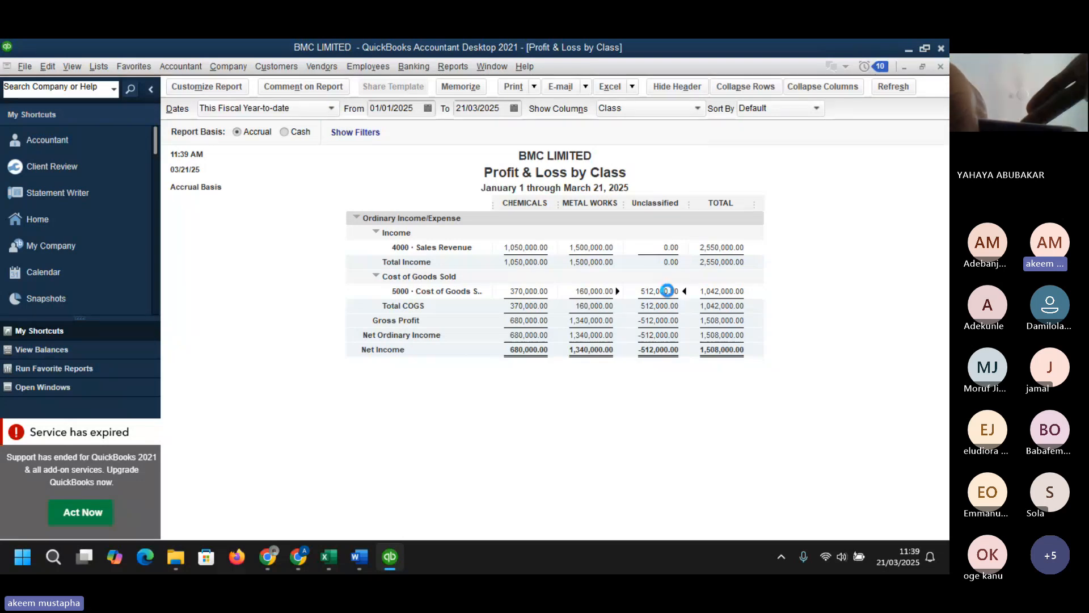
pyautogui.doubleClick(670, 292)
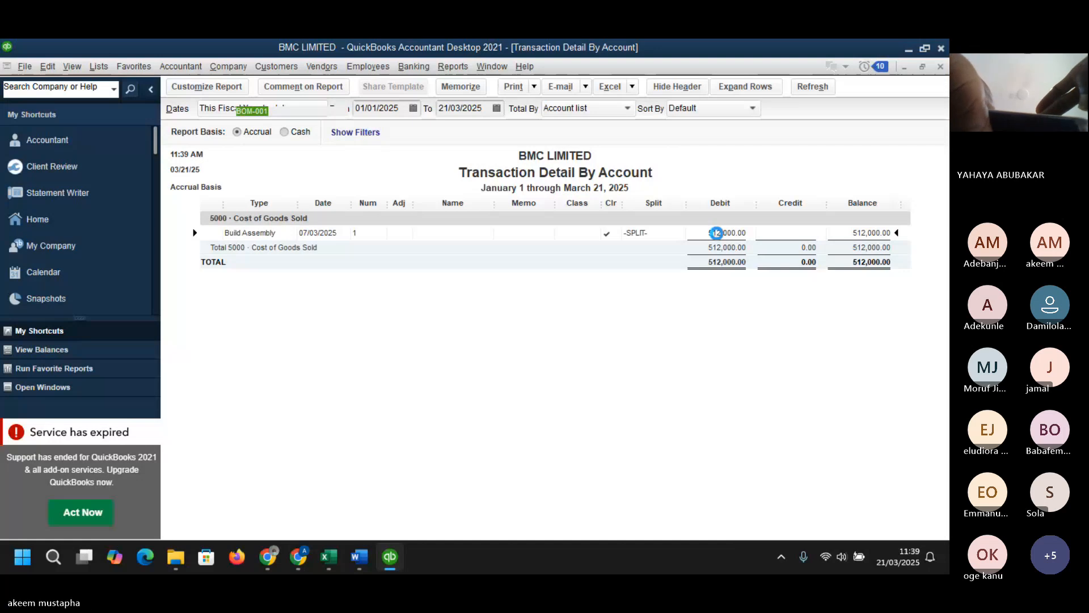
pyautogui.doubleClick(717, 233)
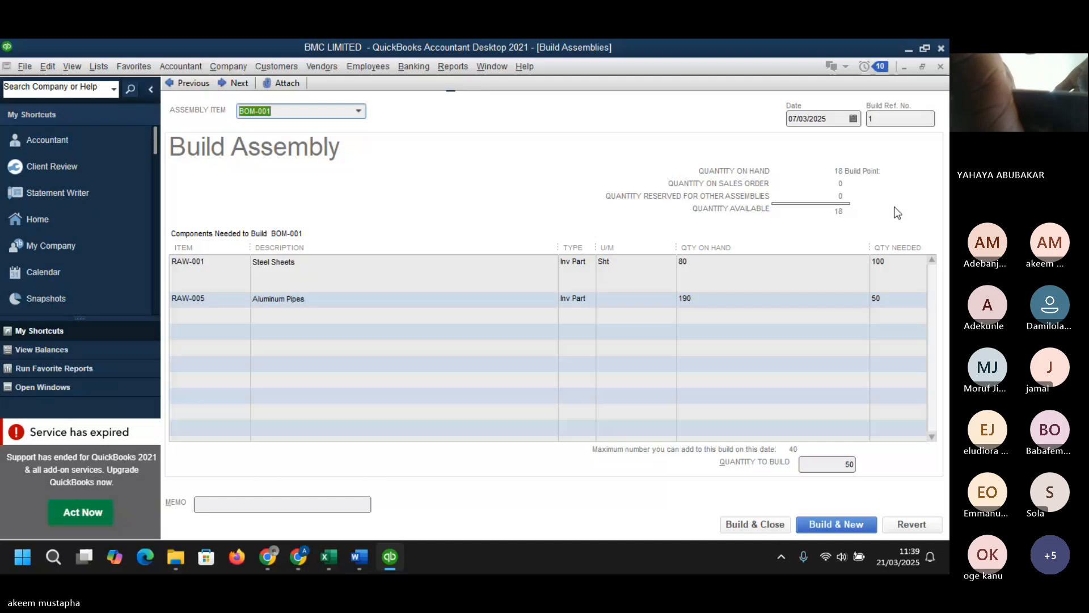
pyautogui.click(941, 69)
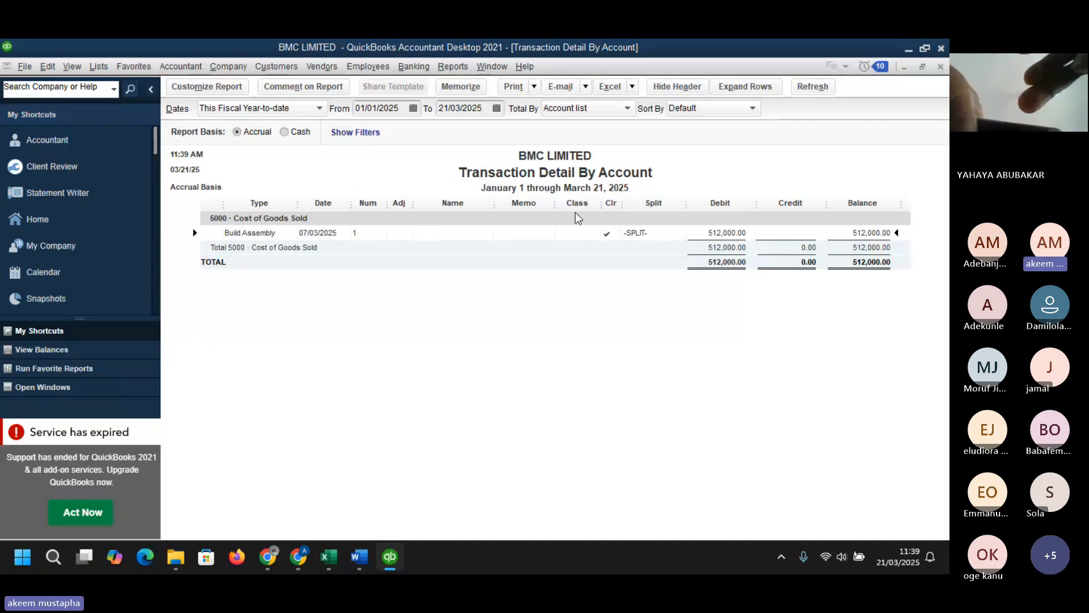
pyautogui.click(940, 69)
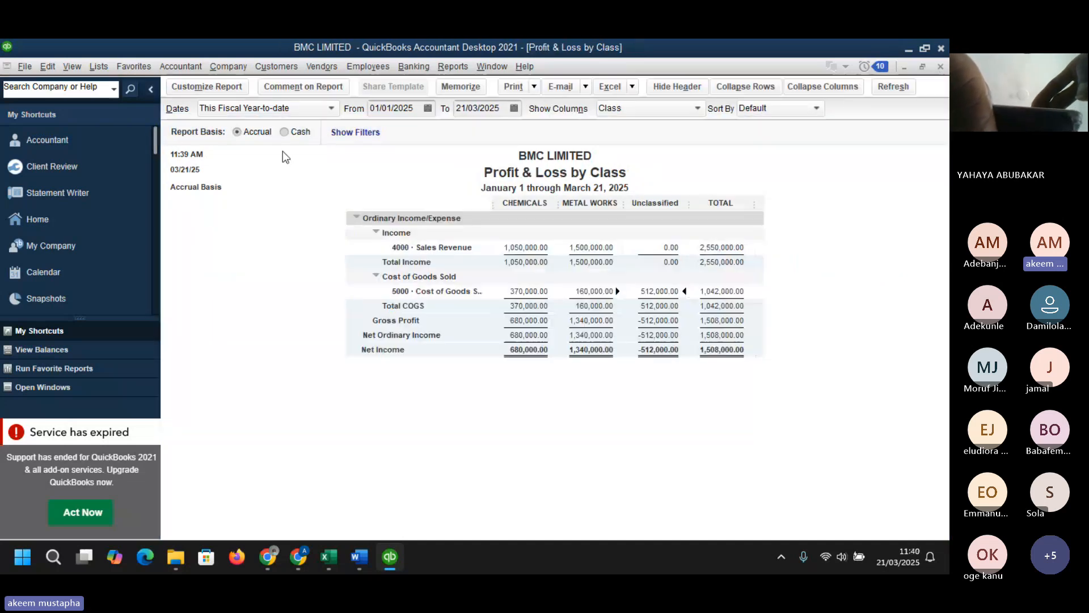
# - Open the Item List and inspect the BOM-001 Steel Doors assembly item's settings, then close it
pyautogui.click(98, 66)
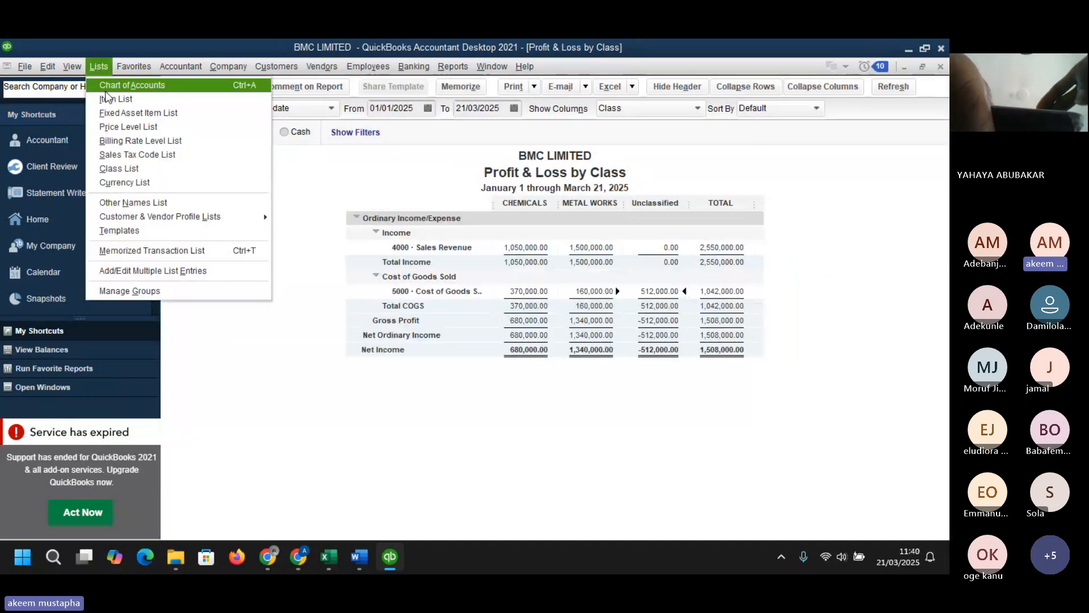
pyautogui.click(108, 99)
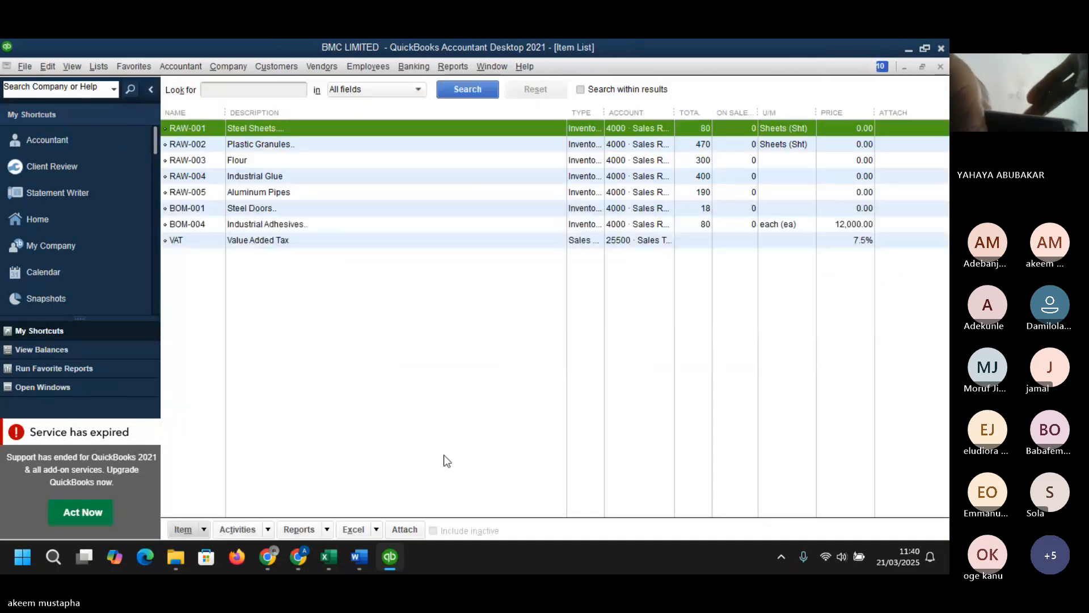
pyautogui.click(262, 210)
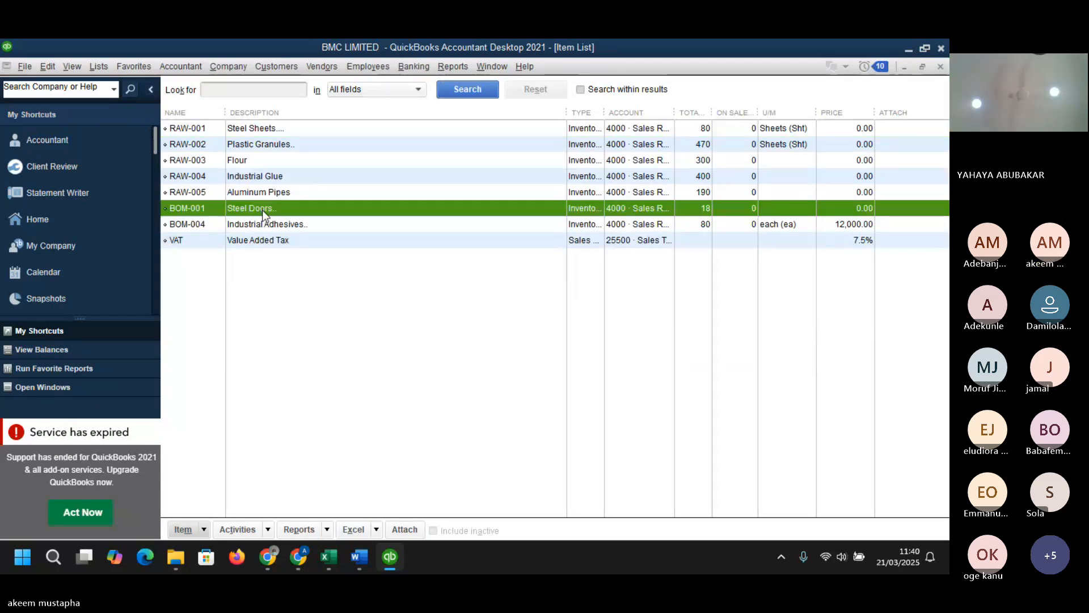
pyautogui.doubleClick(263, 210)
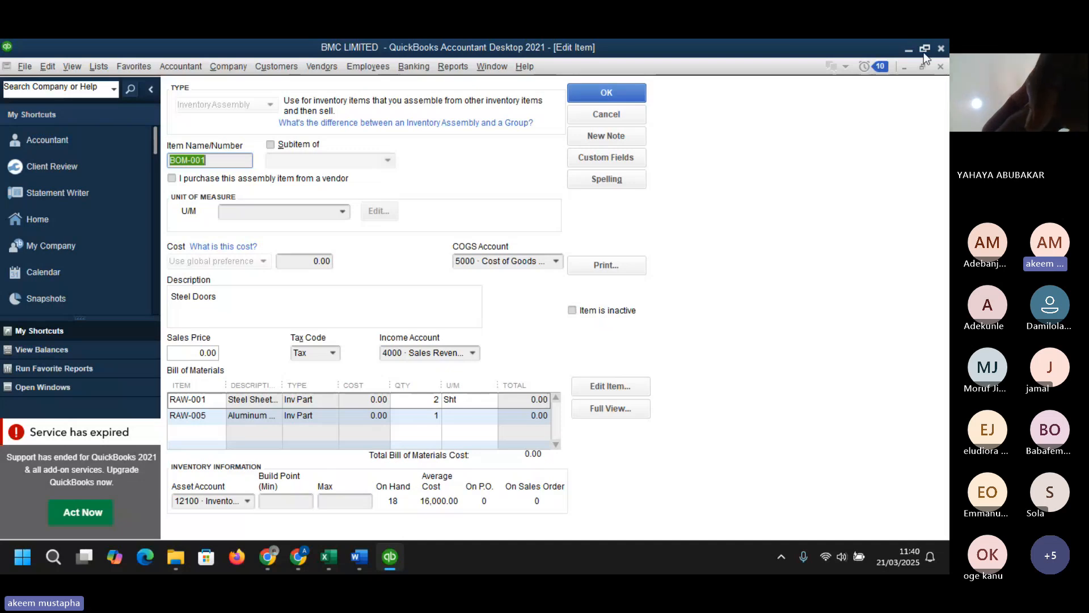
pyautogui.moveTo(924, 48)
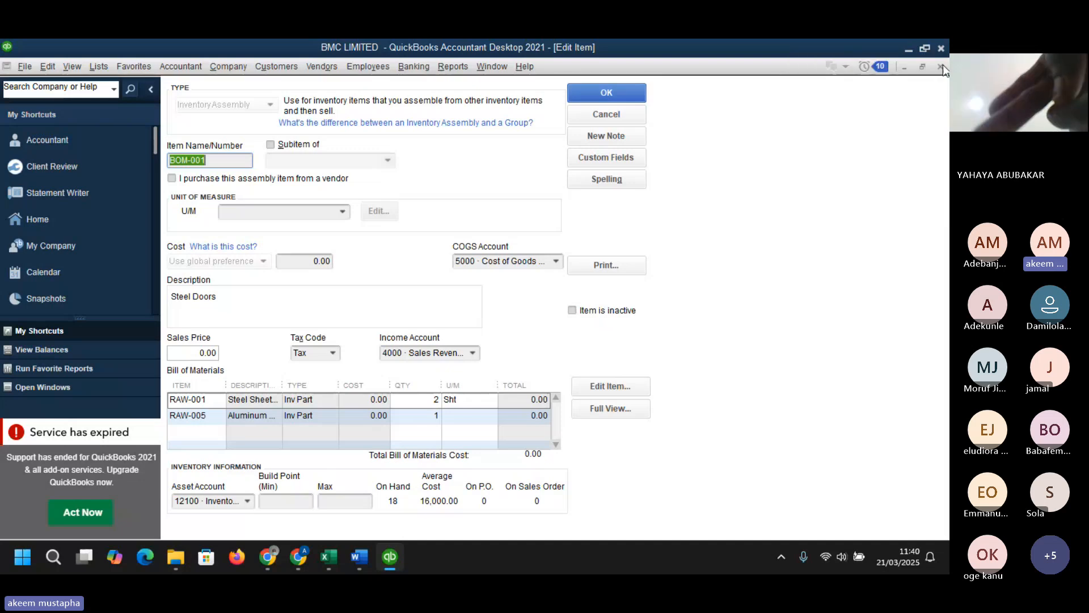
pyautogui.click(942, 67)
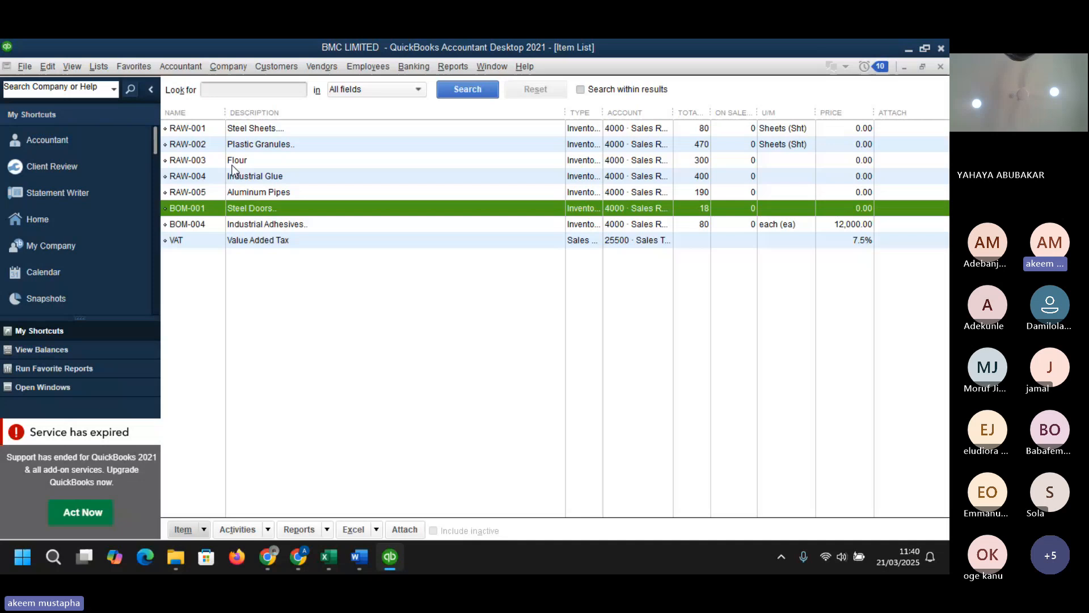
# - Open the Customer Center
pyautogui.click(281, 65)
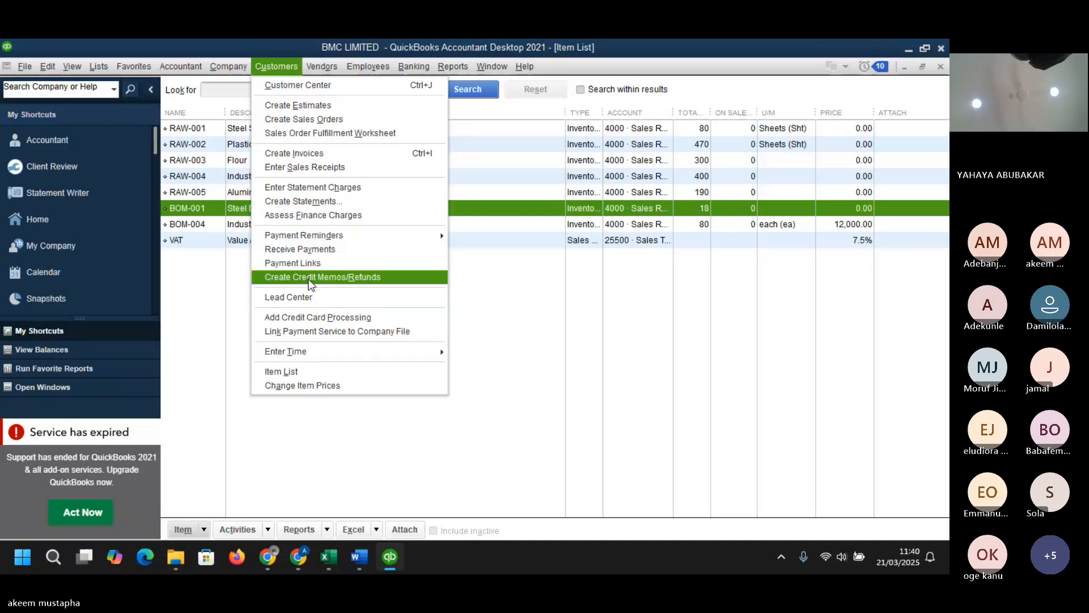
pyautogui.click(288, 87)
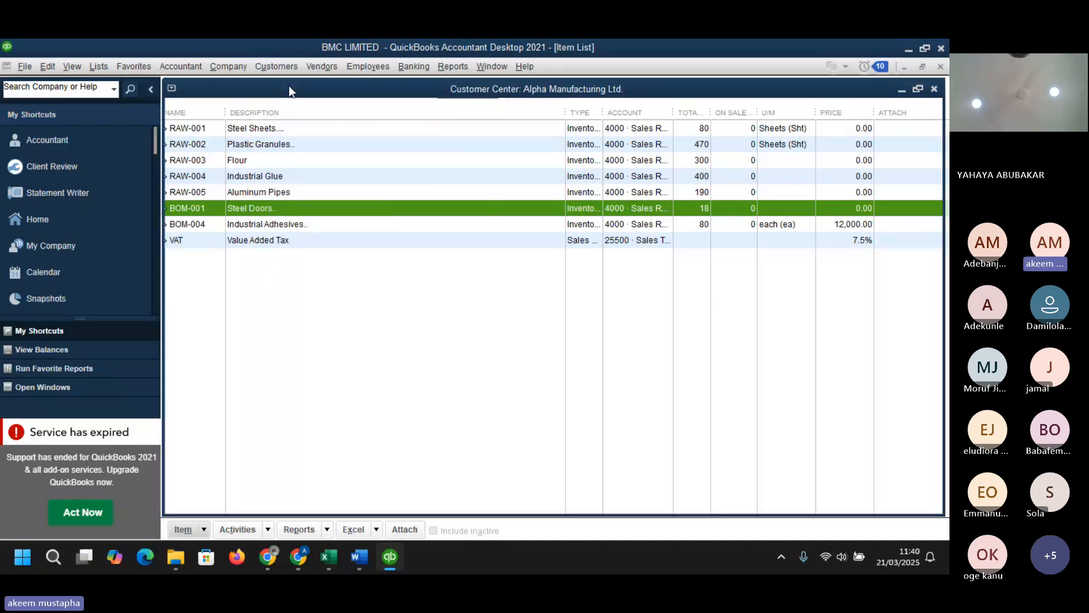
pyautogui.moveTo(462, 299); pyautogui.dragTo(462, 300)
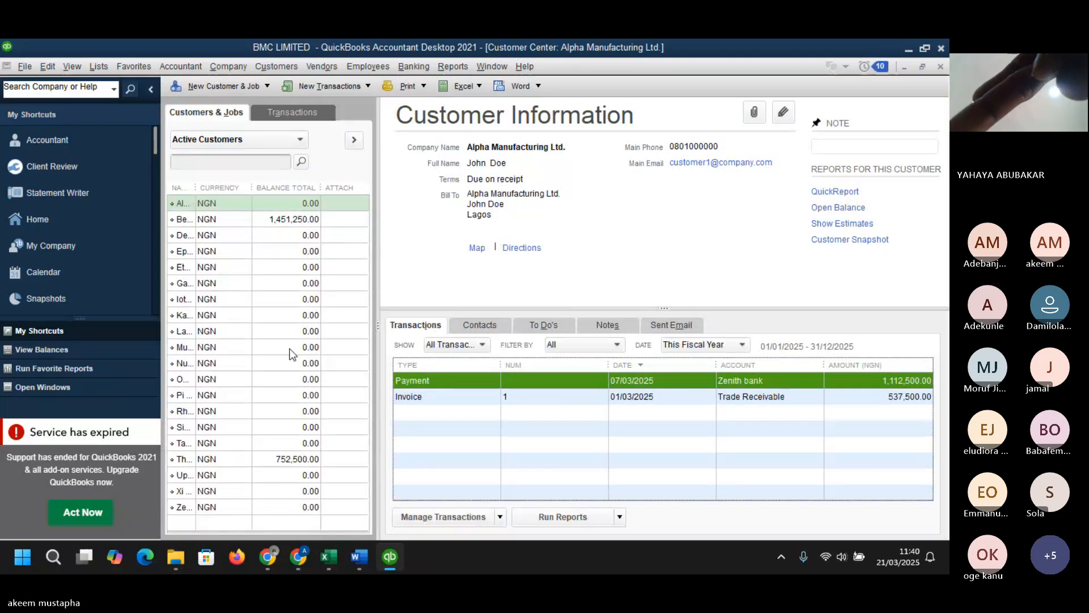
# - Open Beta Enterprises' invoice 4 to review its lines and classes, then close it
pyautogui.click(286, 460)
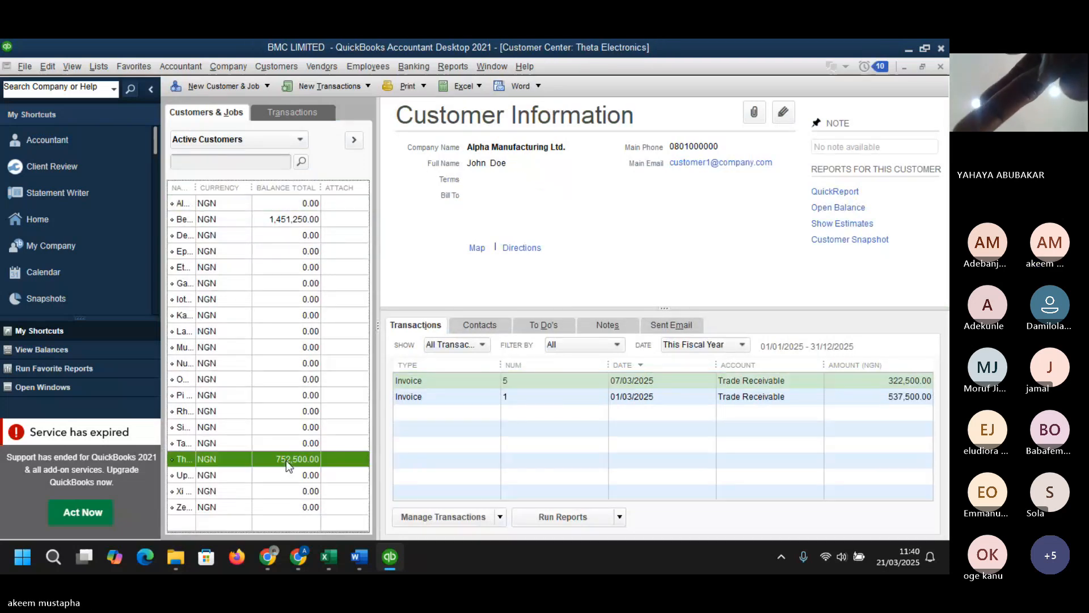
pyautogui.click(280, 220)
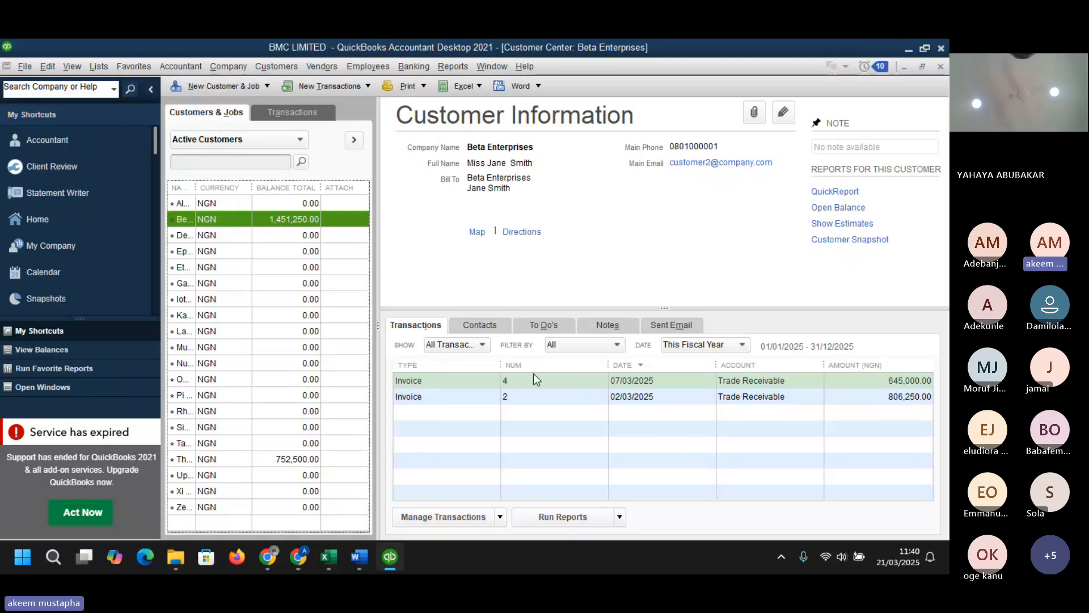
pyautogui.doubleClick(476, 379)
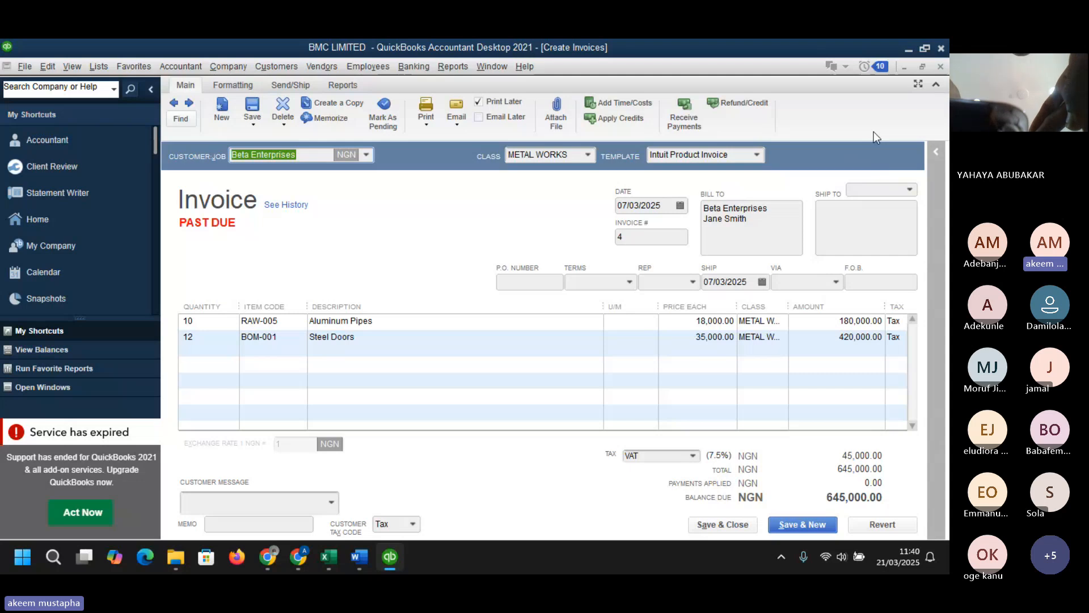
pyautogui.click(632, 337)
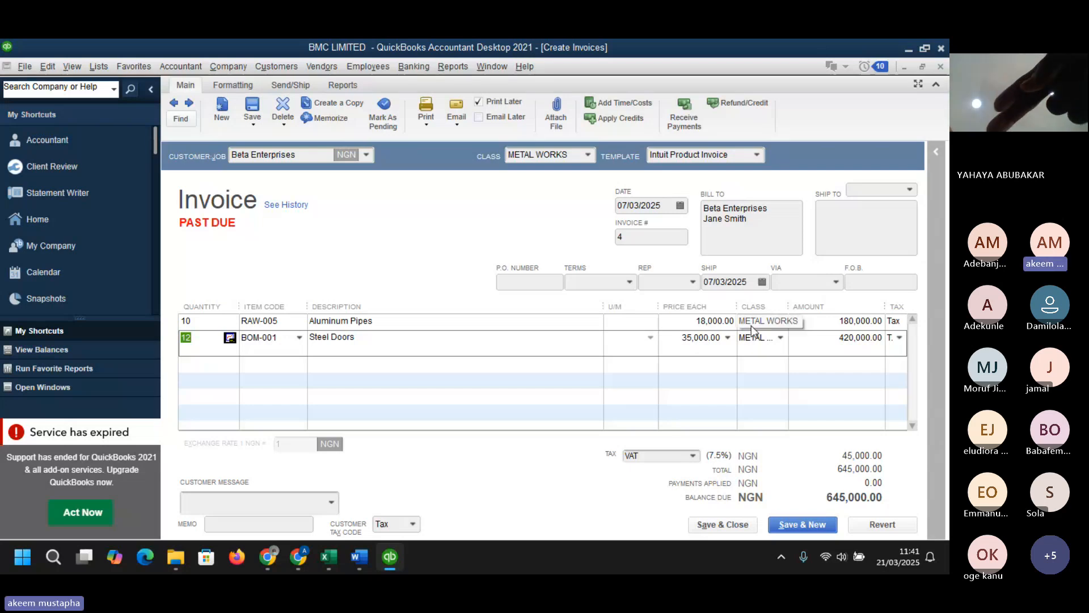
pyautogui.click(941, 67)
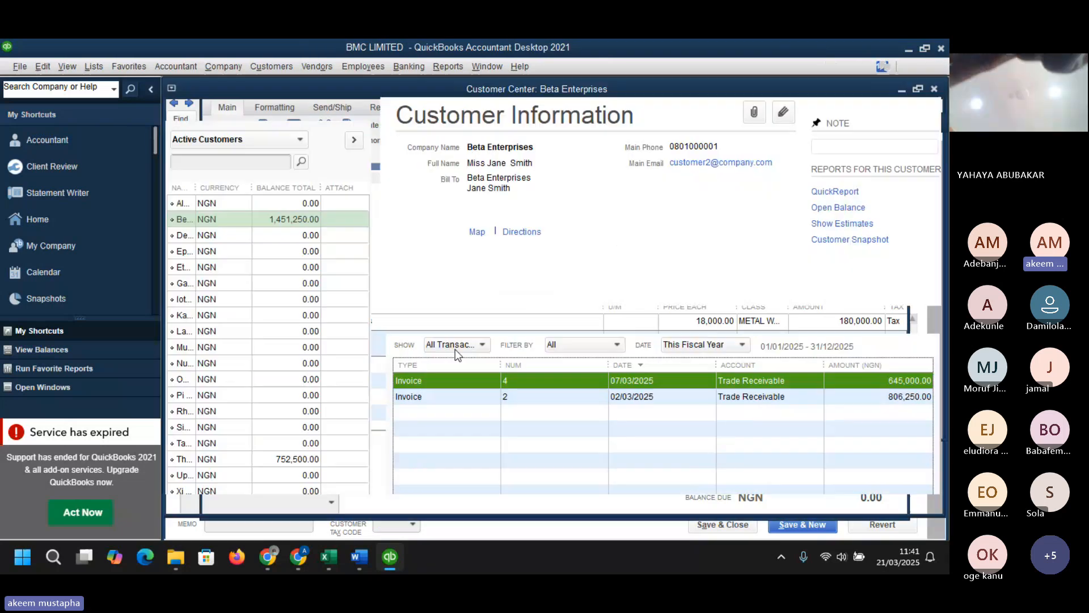
# - Open Theta Electronics' invoice 3 from its transaction list
pyautogui.click(280, 461)
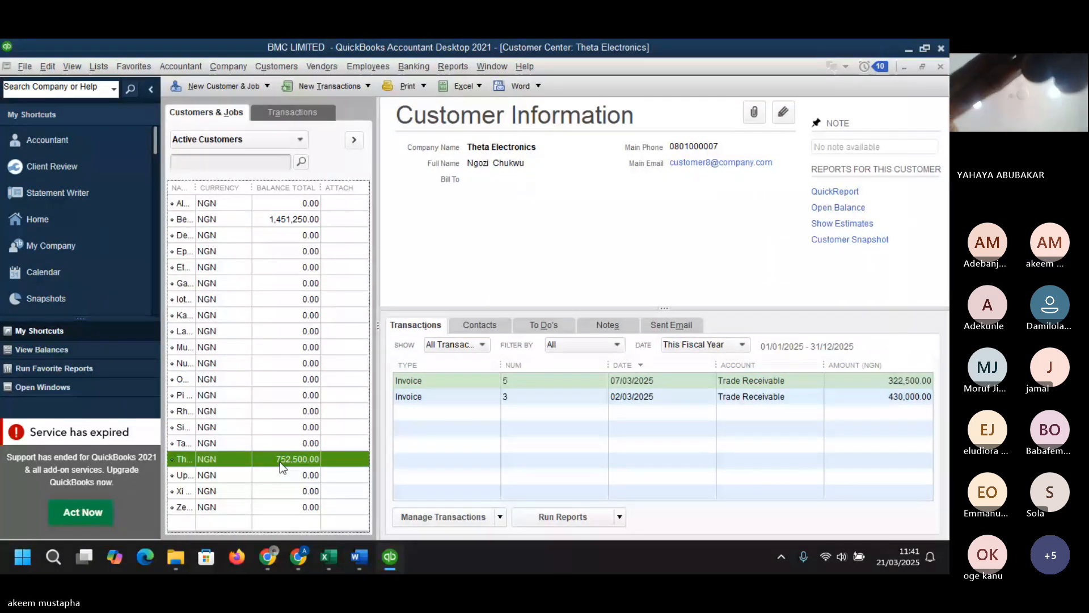
pyautogui.click(575, 400)
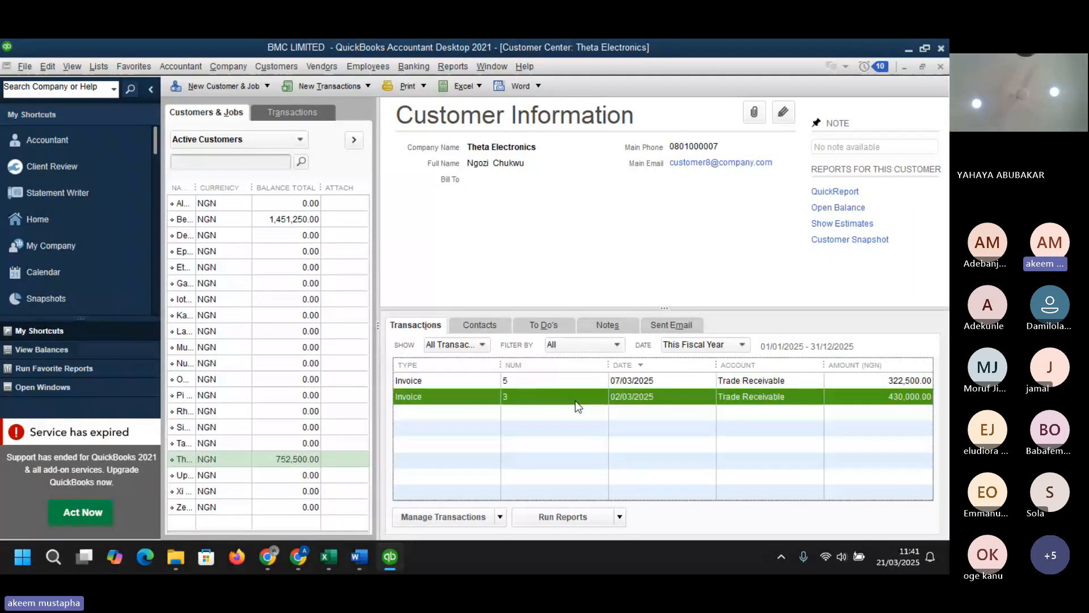
pyautogui.doubleClick(575, 400)
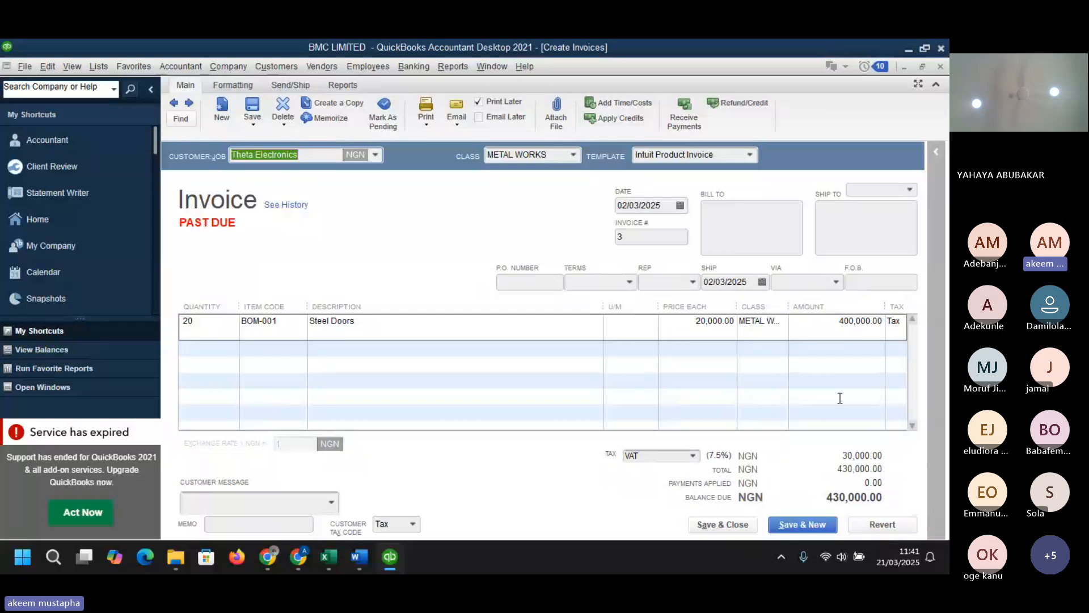
# - Switch to the BMC QuickBooks Dataset workbook and view the Invoices_receipt sheet
pyautogui.click(828, 555)
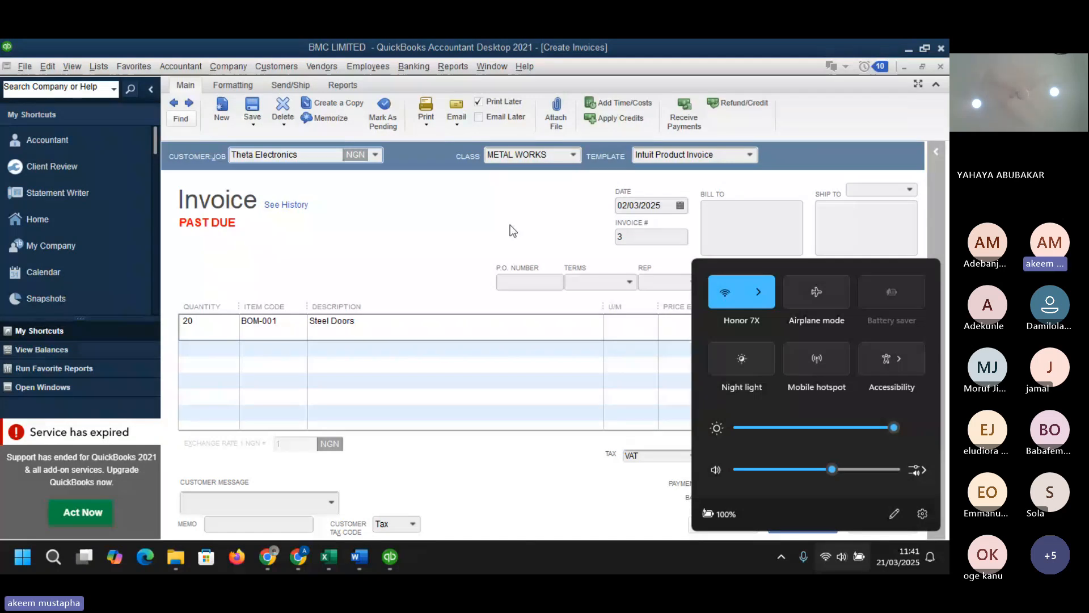
pyautogui.click(324, 557)
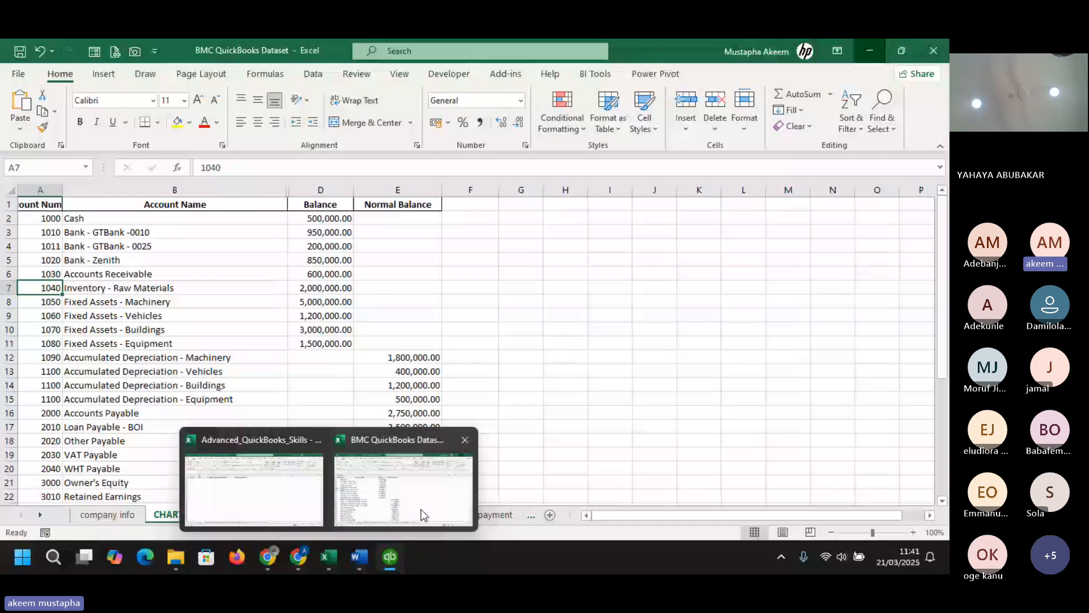
pyautogui.moveTo(421, 509)
pyautogui.click(421, 509)
pyautogui.click(437, 521)
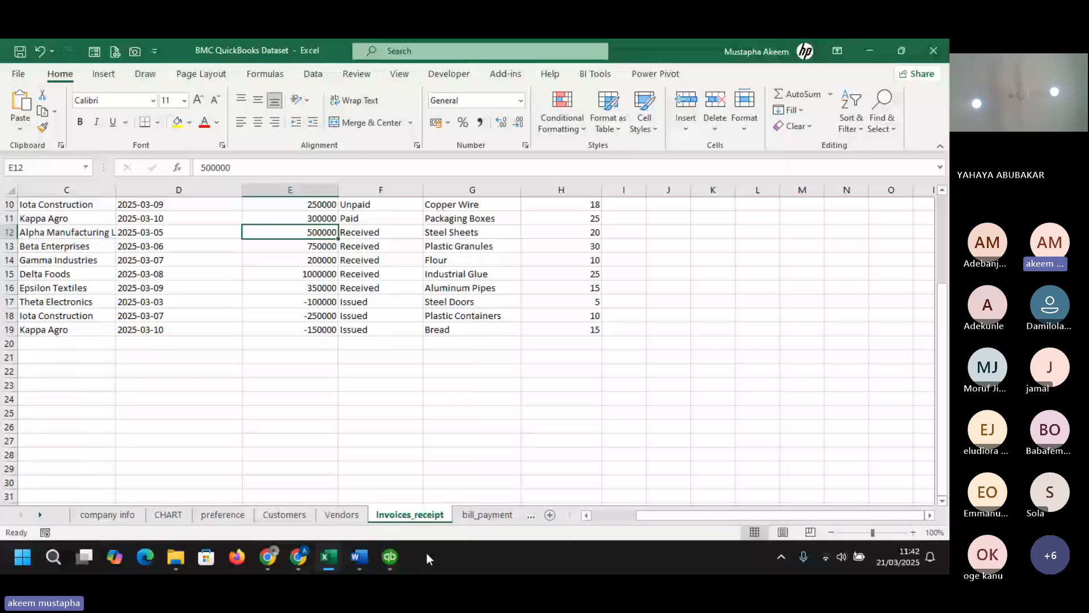
# - Return to QuickBooks and close the open invoice window
pyautogui.moveTo(390, 556)
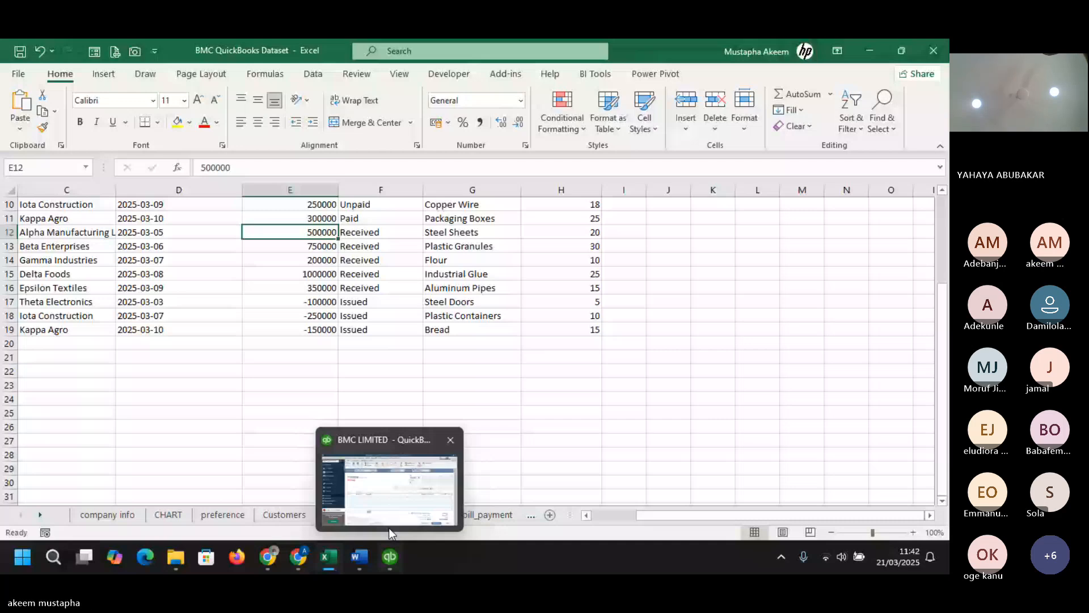
pyautogui.click(389, 528)
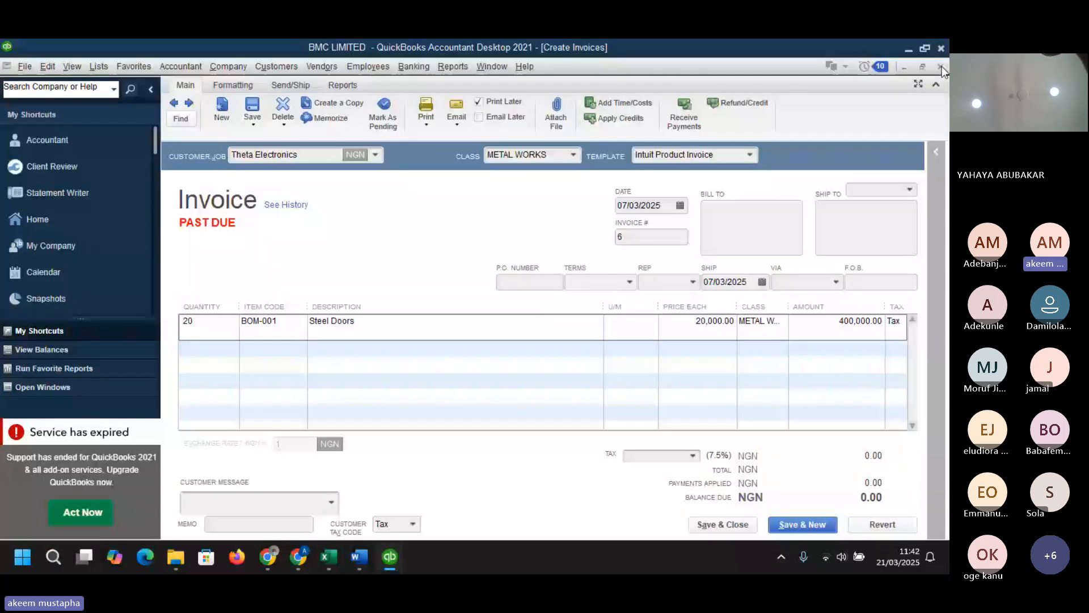
pyautogui.click(941, 67)
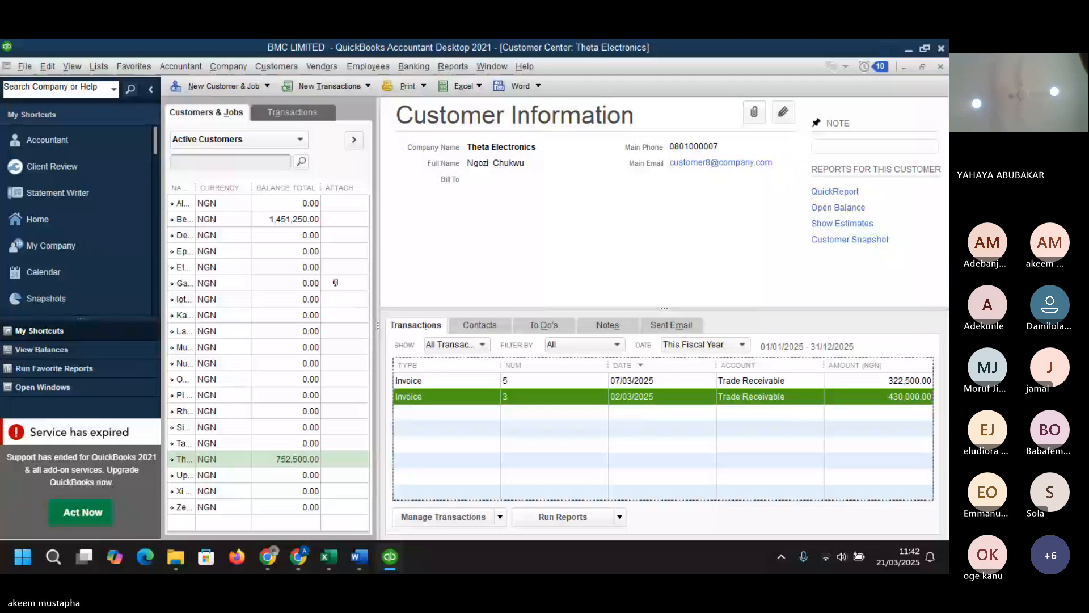
# - Create a credit memo for Theta Electronics from the customer list and set its class to METAL WORKS
pyautogui.rightClick(293, 462)
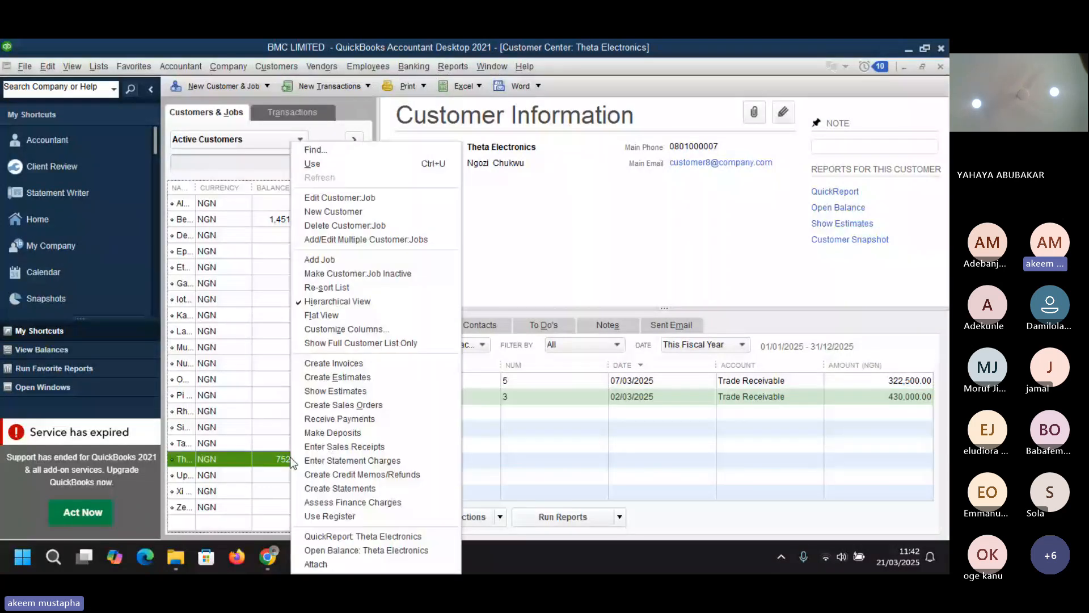
pyautogui.click(356, 476)
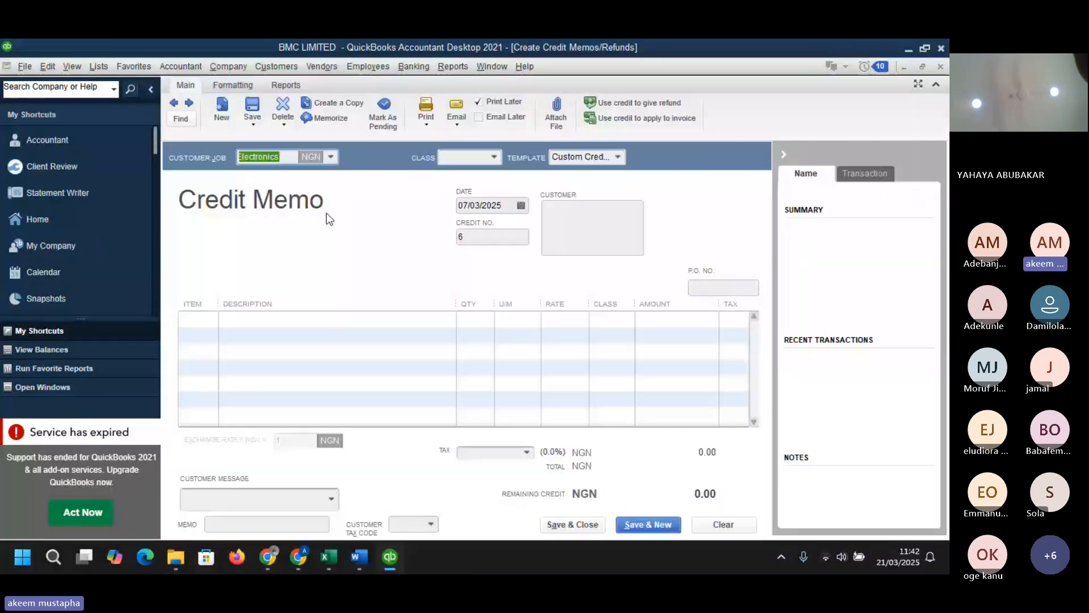
pyautogui.click(493, 159)
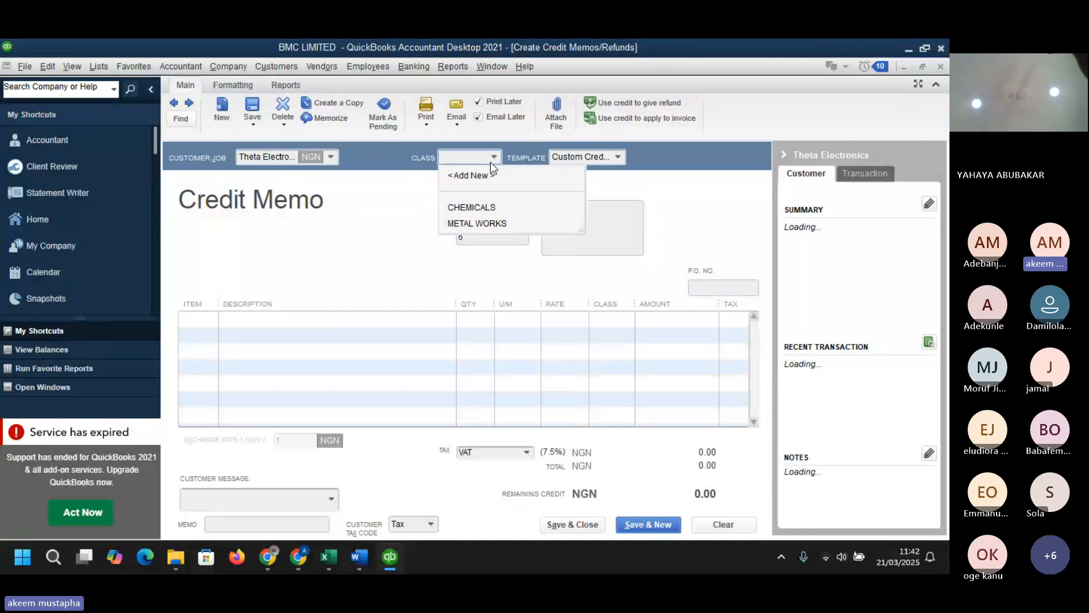
pyautogui.click(482, 223)
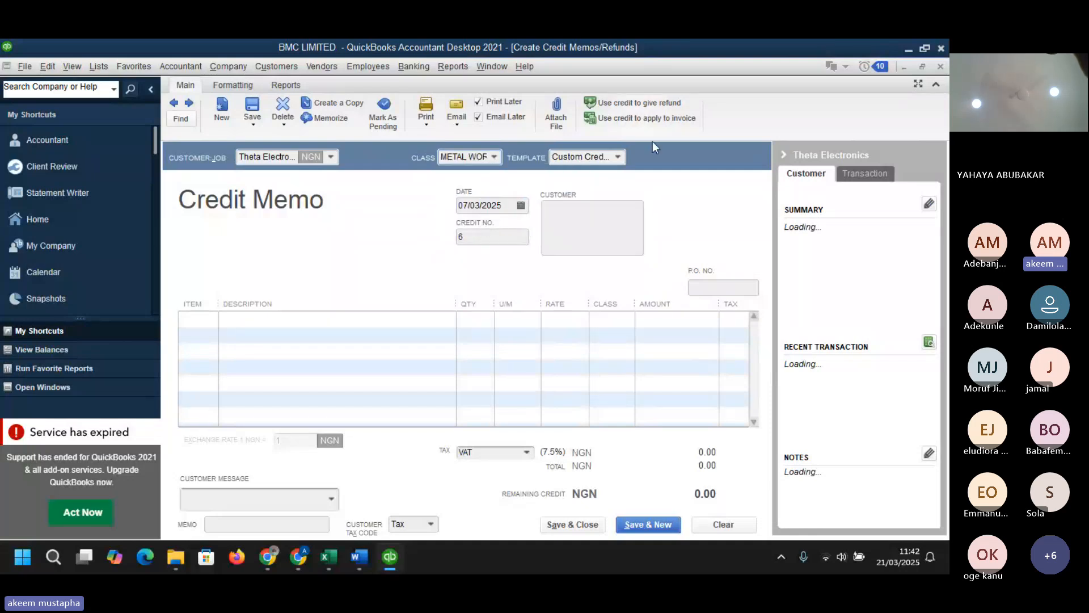
# - Keep the Custom Credit Memo template and set the credit memo date to 09/03/2025
pyautogui.click(618, 158)
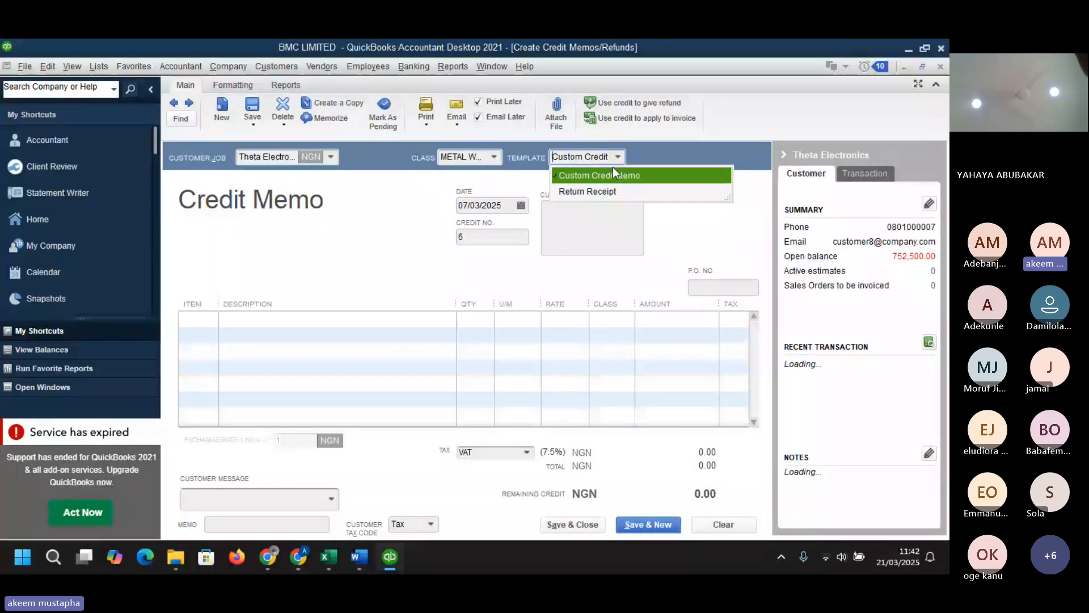
pyautogui.click(613, 173)
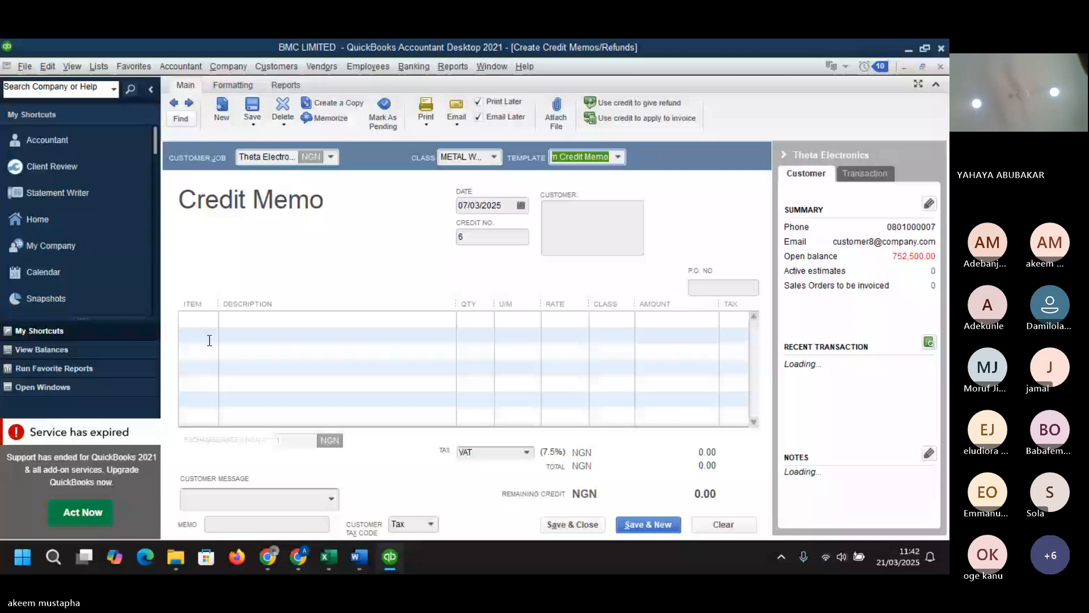
pyautogui.press('Tab')
pyautogui.press('+')
pyautogui.press('+')
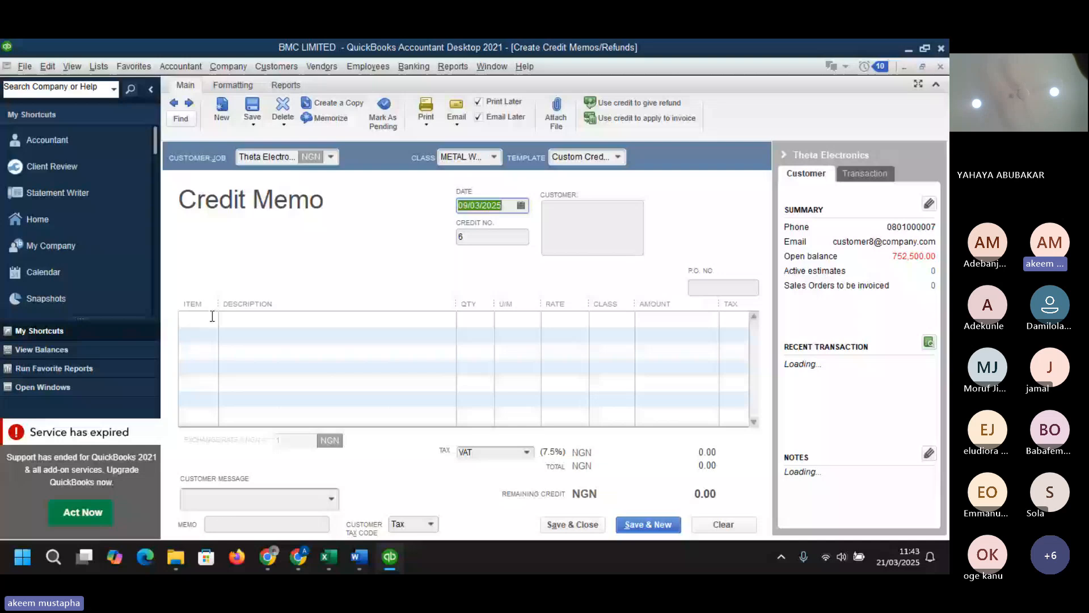
# - Add a credit memo line for item BOM-001 Steel Doors with quantity 1
pyautogui.click(212, 316)
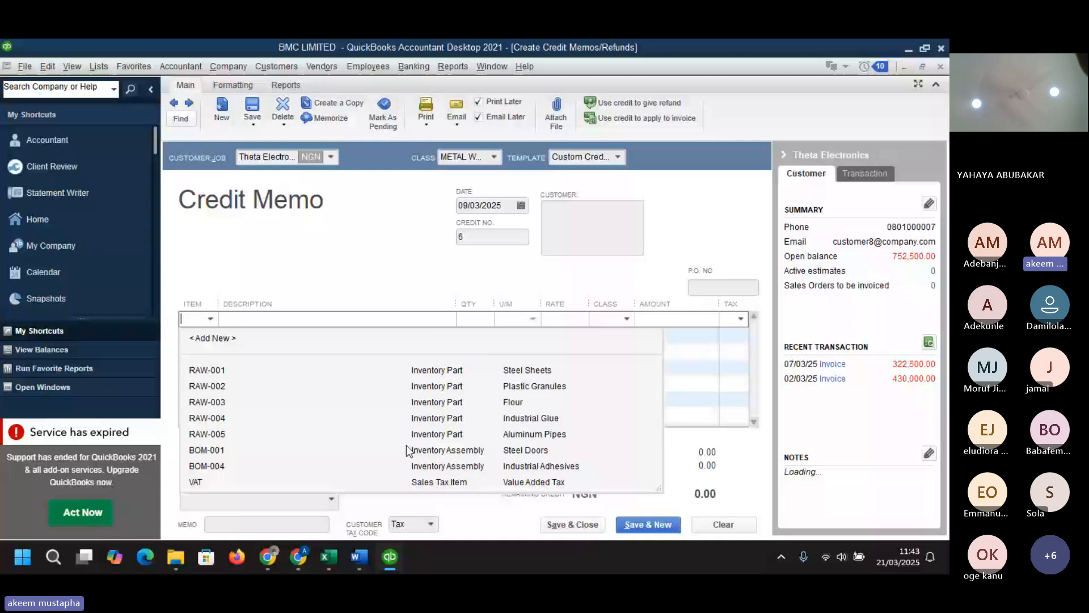
pyautogui.click(406, 450)
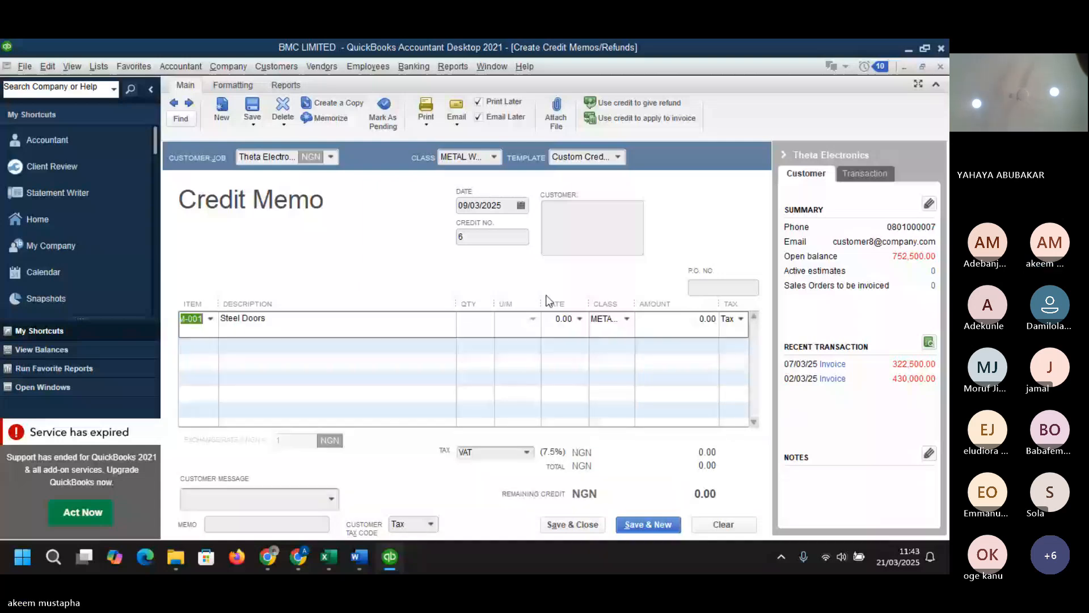
pyautogui.press('Tab')
pyautogui.press('Tab')
pyautogui.write('1')
pyautogui.press('Tab')
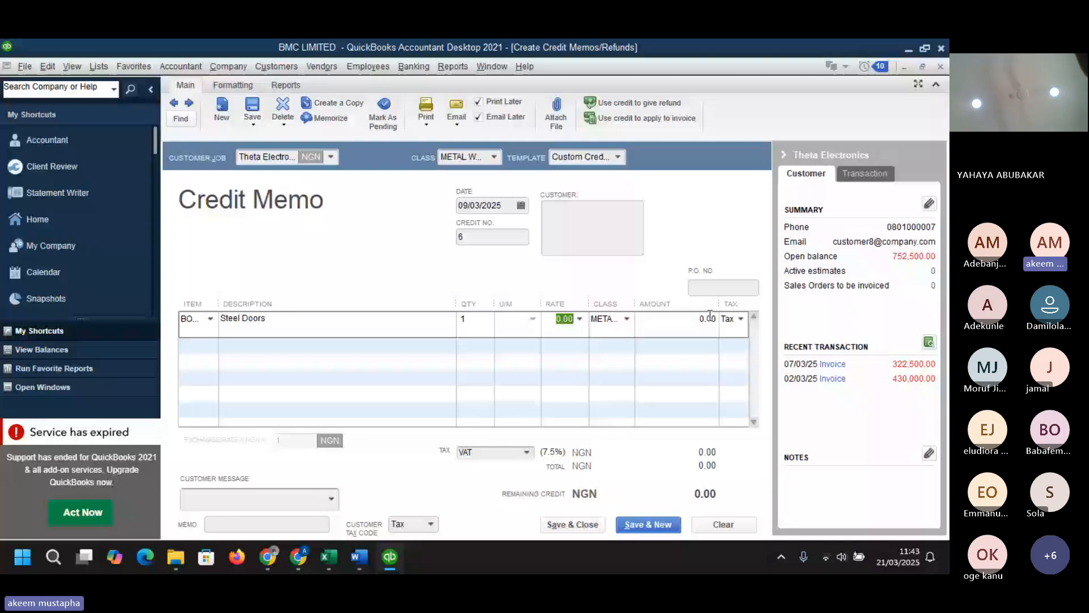
pyautogui.click(677, 321)
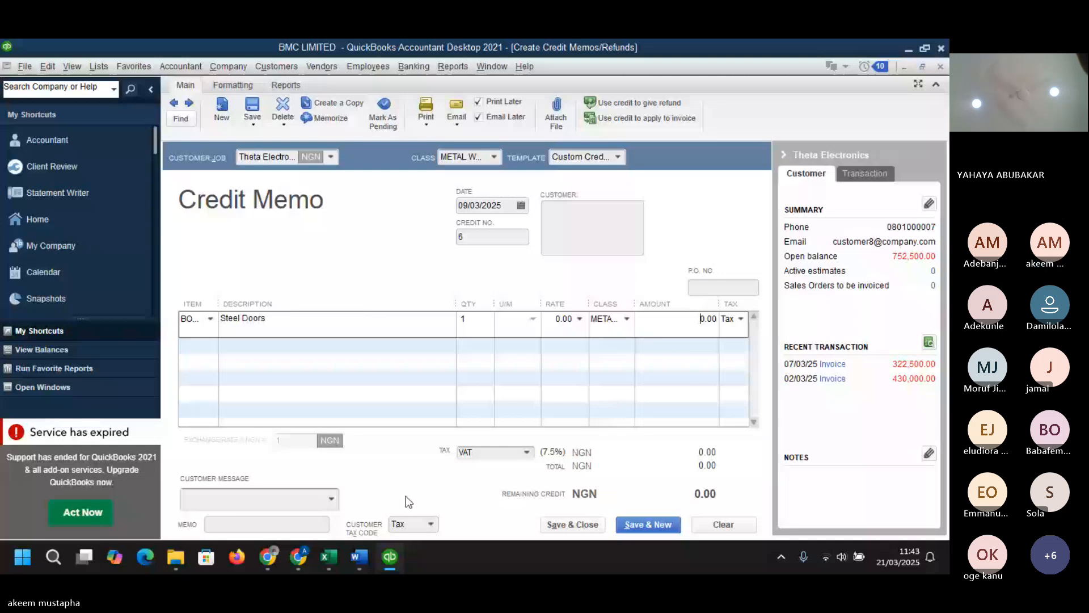
# - Switch the credit memo's template to Return Receipt
pyautogui.click(783, 155)
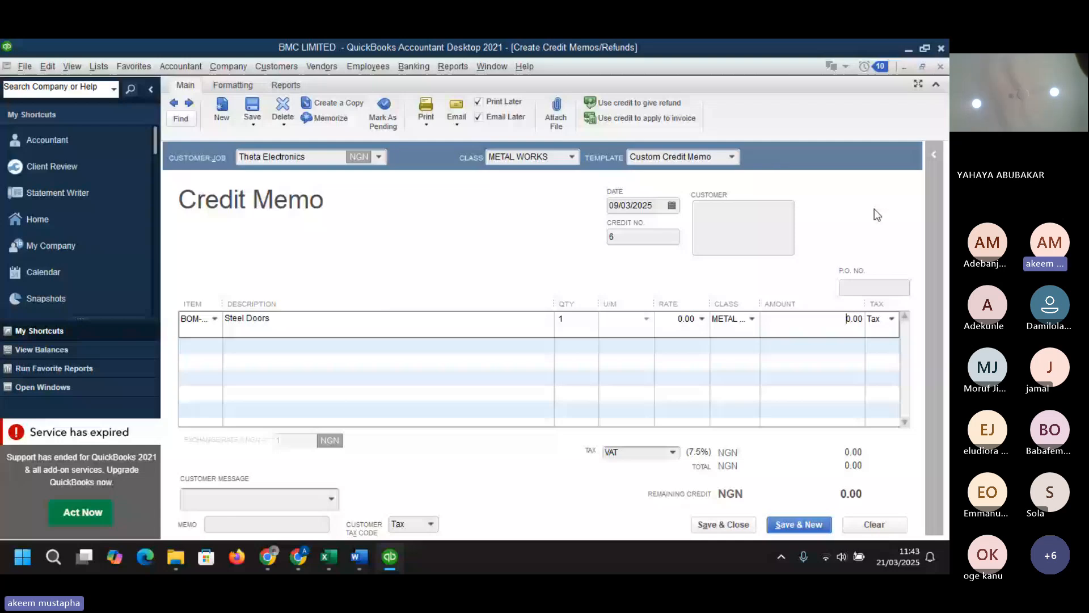
pyautogui.moveTo(359, 556)
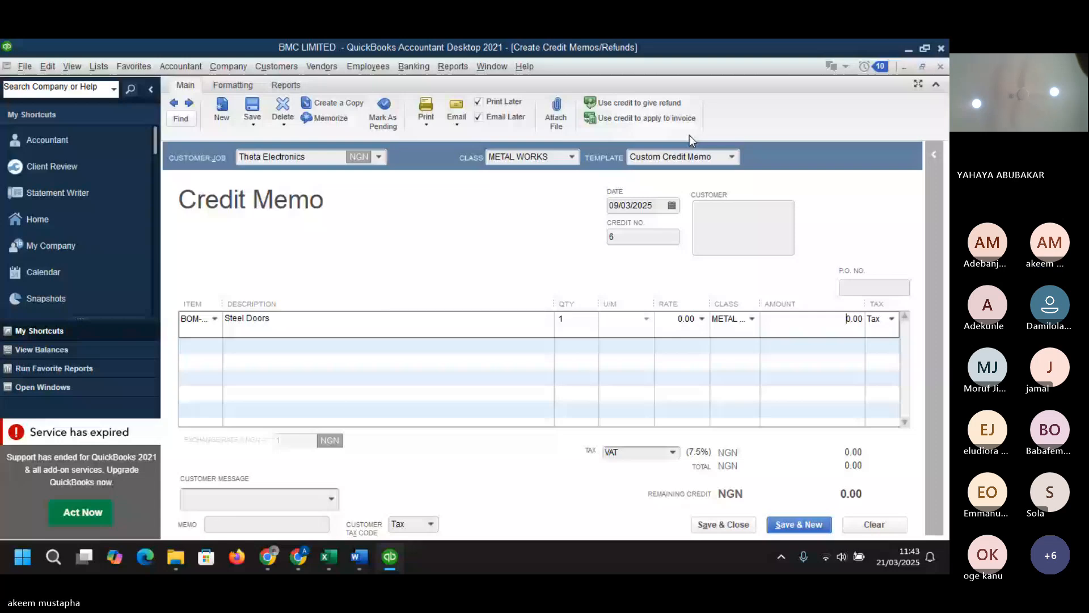
pyautogui.click(685, 156)
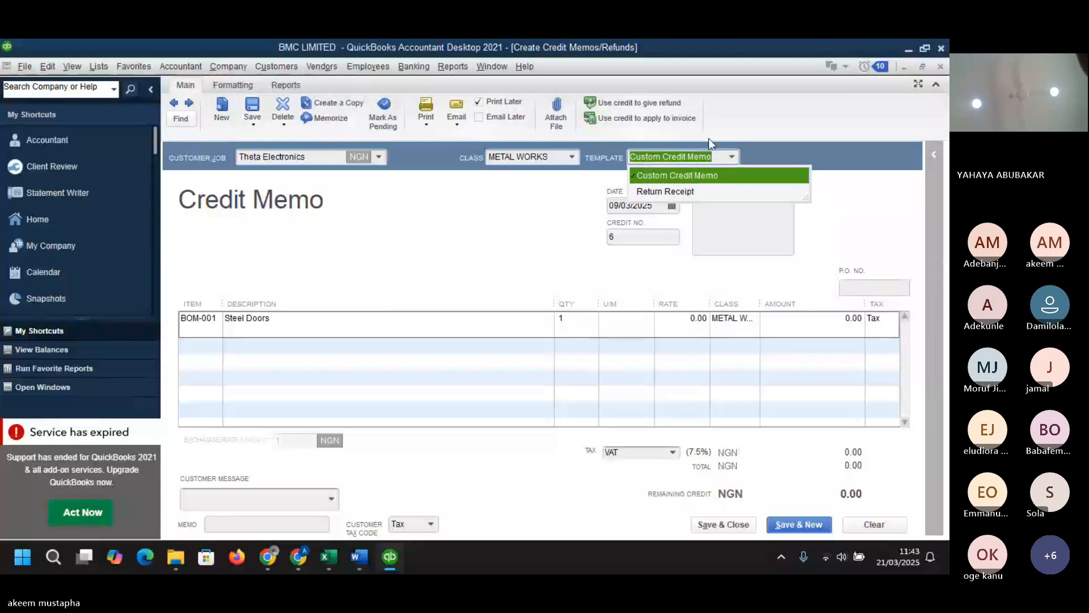
pyautogui.click(685, 192)
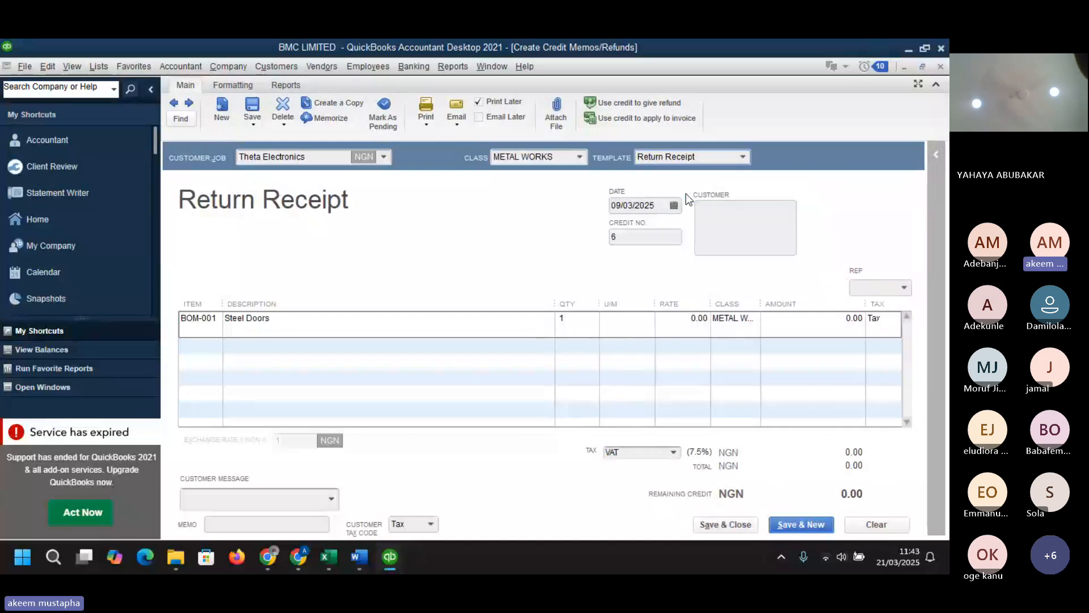
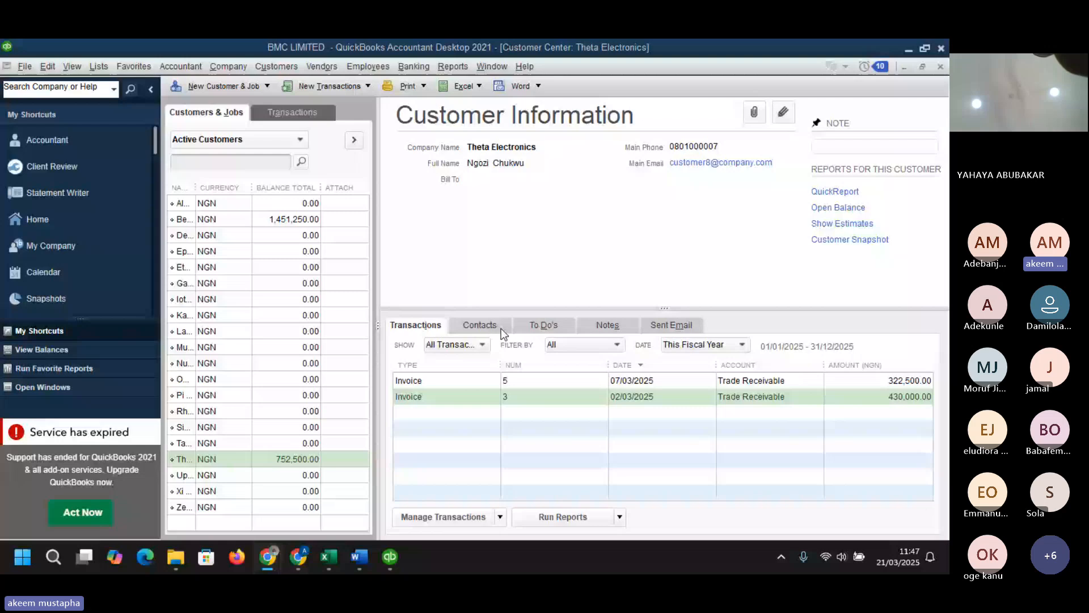
# - Open Theta Electronics' invoice 3 and create a refund/credit memo from it
pyautogui.doubleClick(815, 398)
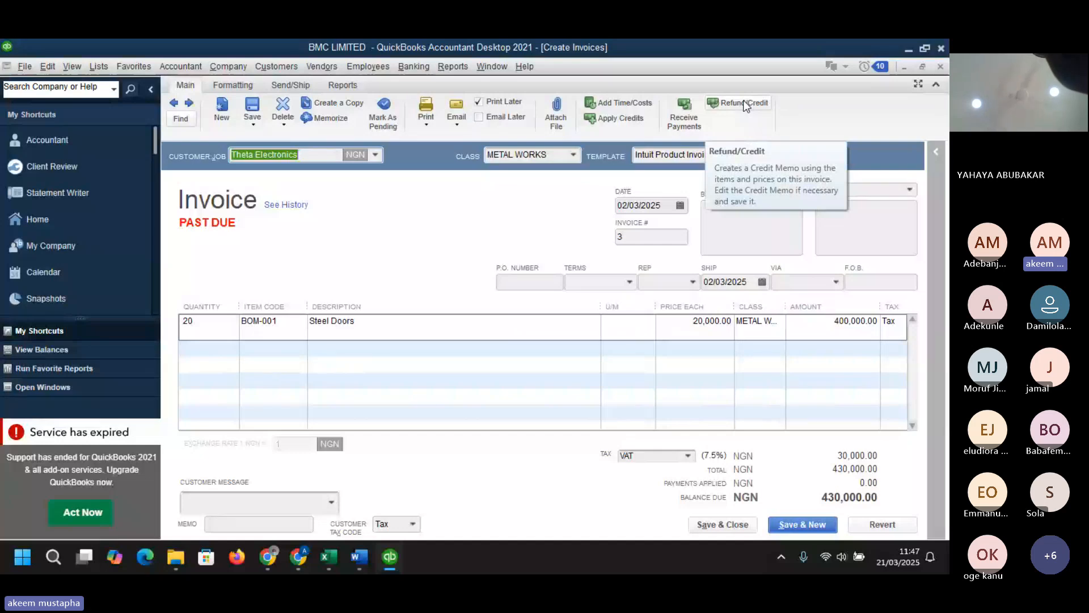
pyautogui.click(719, 103)
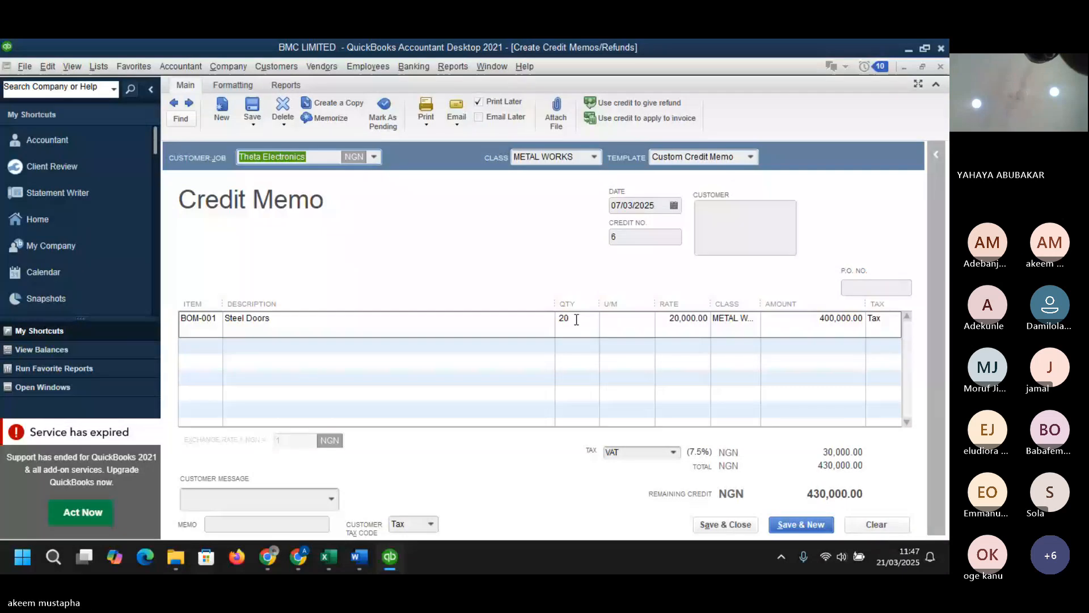
# - Set the credit memo's Steel Doors quantity to 1
pyautogui.click(559, 317)
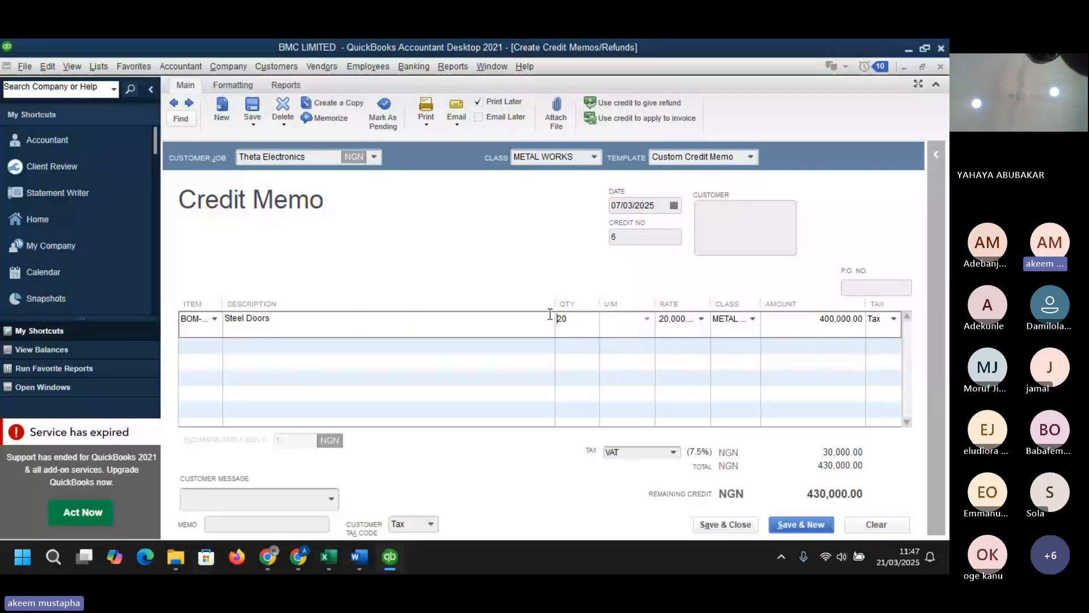
pyautogui.hotkey('shift', 'End')
pyautogui.write('1')
pyautogui.press('Tab')
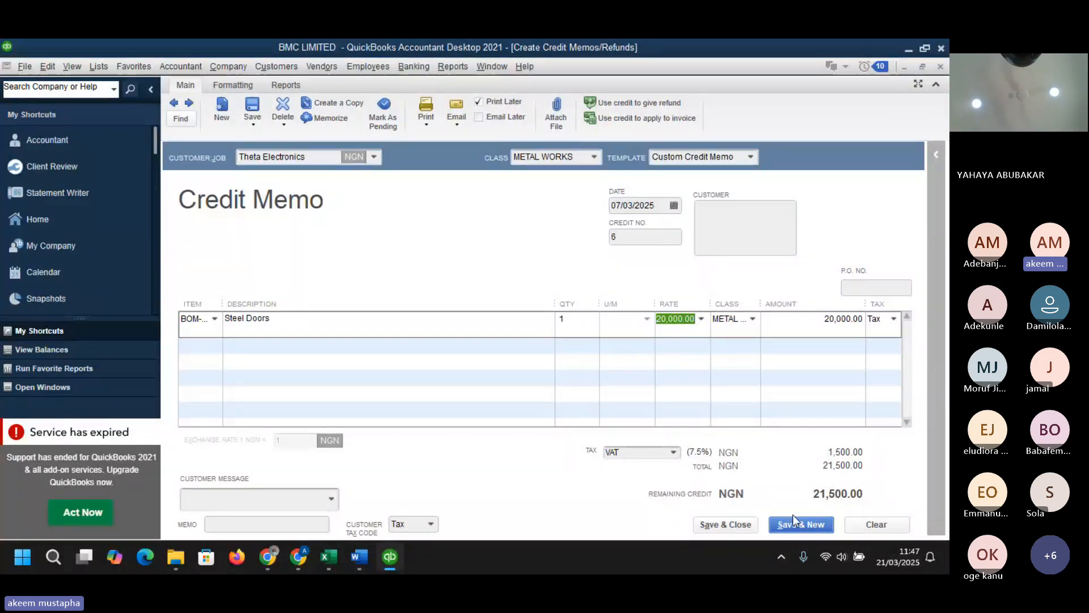
# - Save the credit memo, apply the credit to invoice 3, and close the invoice
pyautogui.click(726, 525)
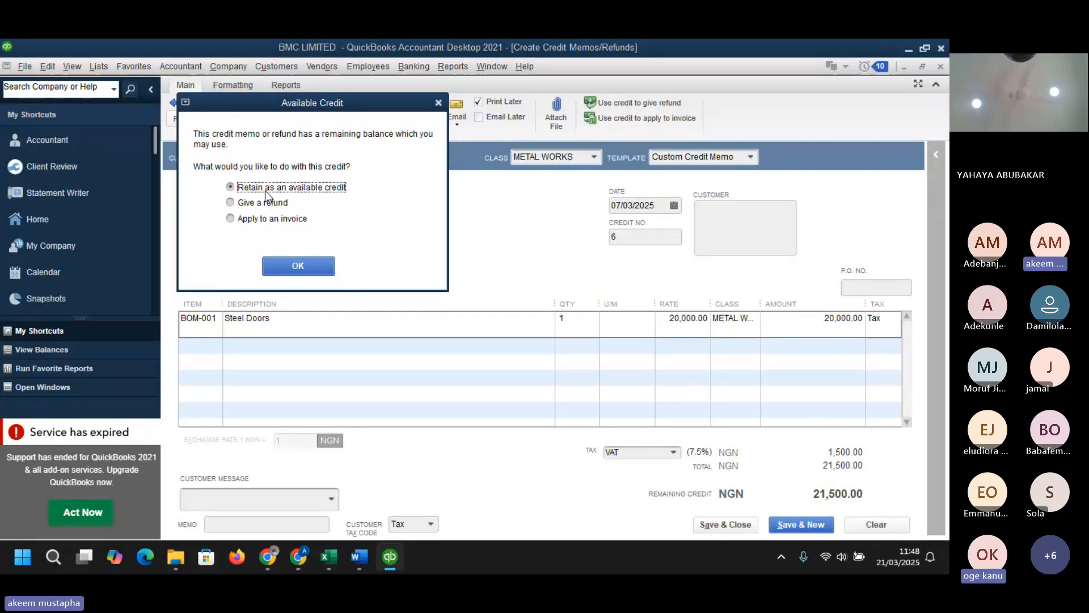
pyautogui.click(230, 219)
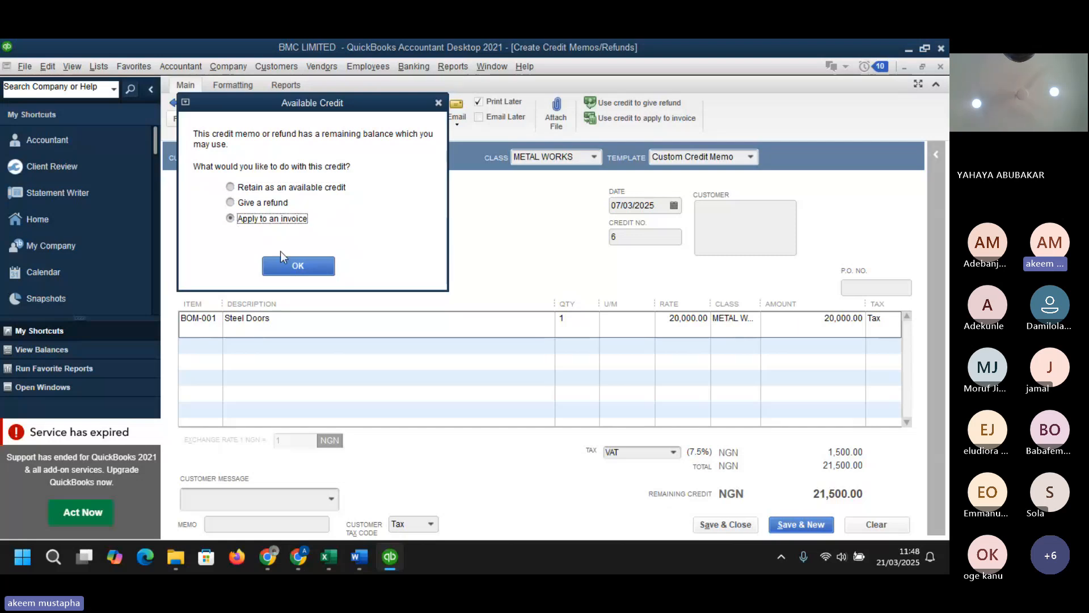
pyautogui.click(297, 269)
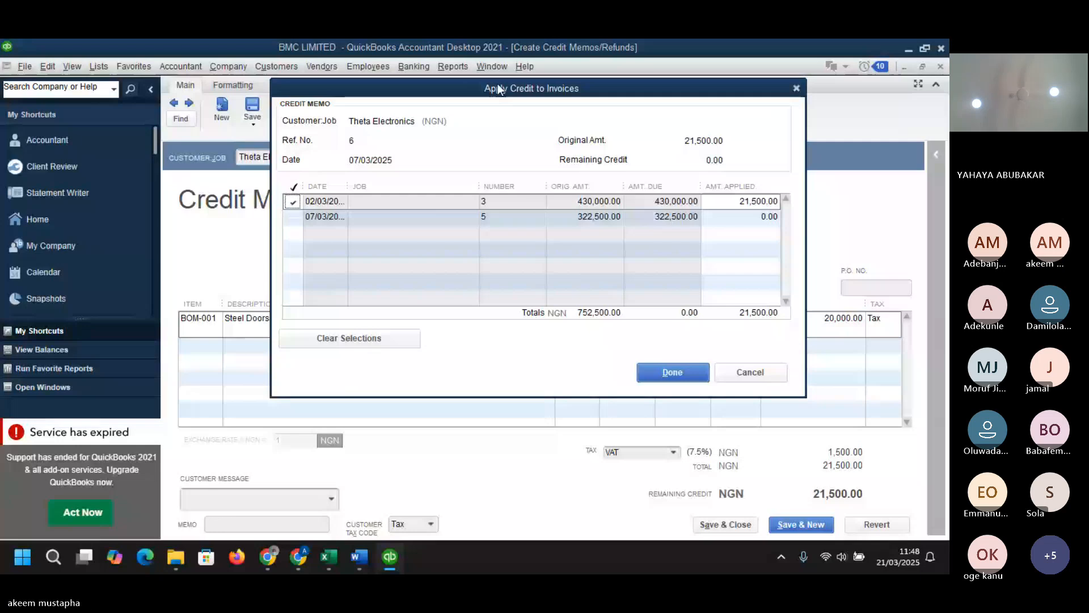
pyautogui.moveTo(498, 85); pyautogui.dragTo(283, 105)
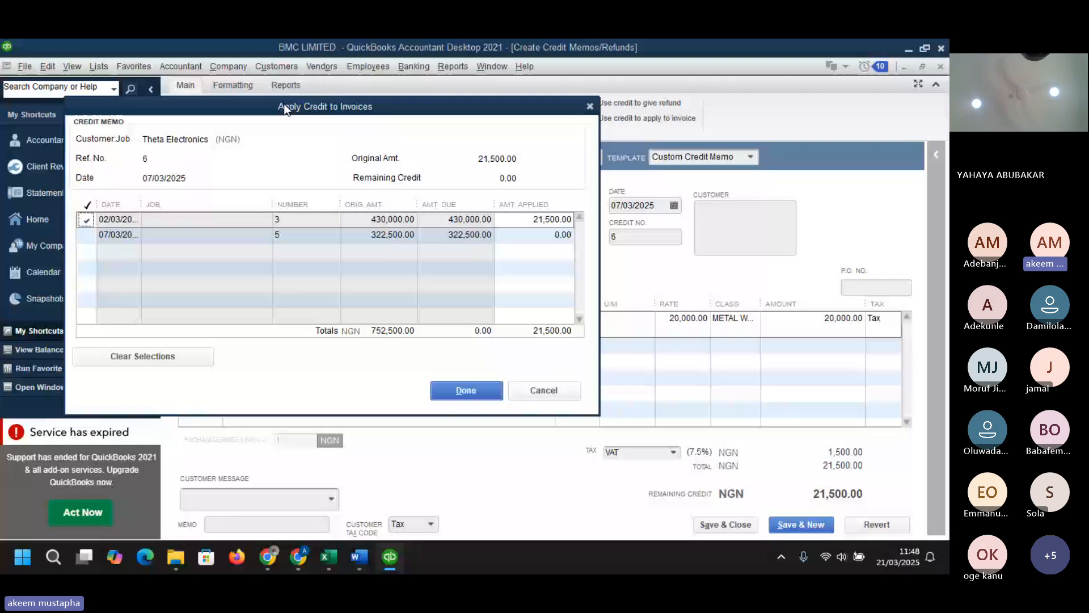
pyautogui.moveTo(285, 106); pyautogui.dragTo(314, 110)
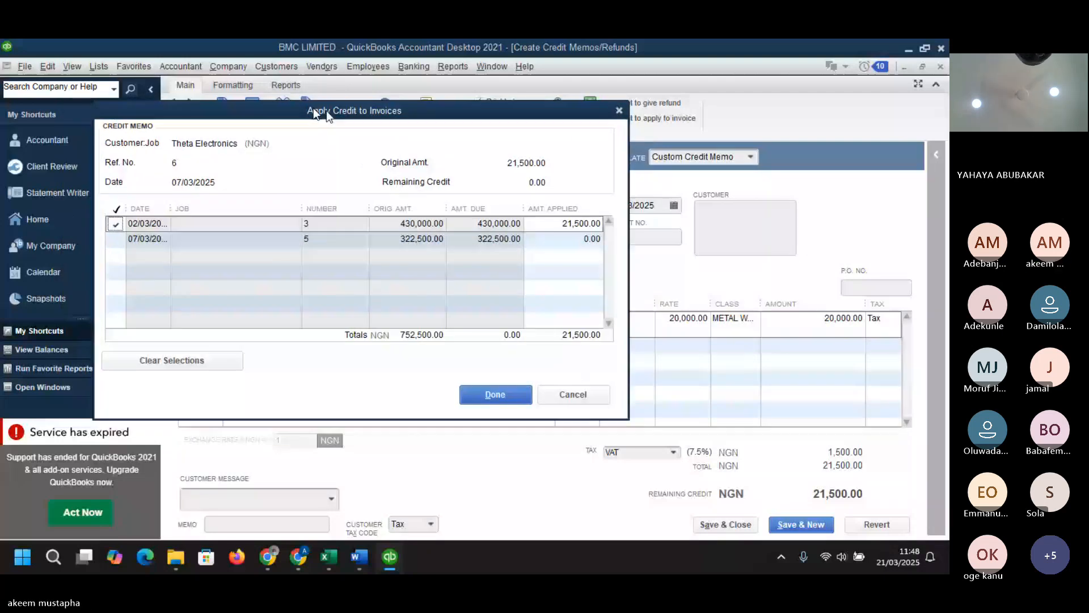
pyautogui.click(496, 395)
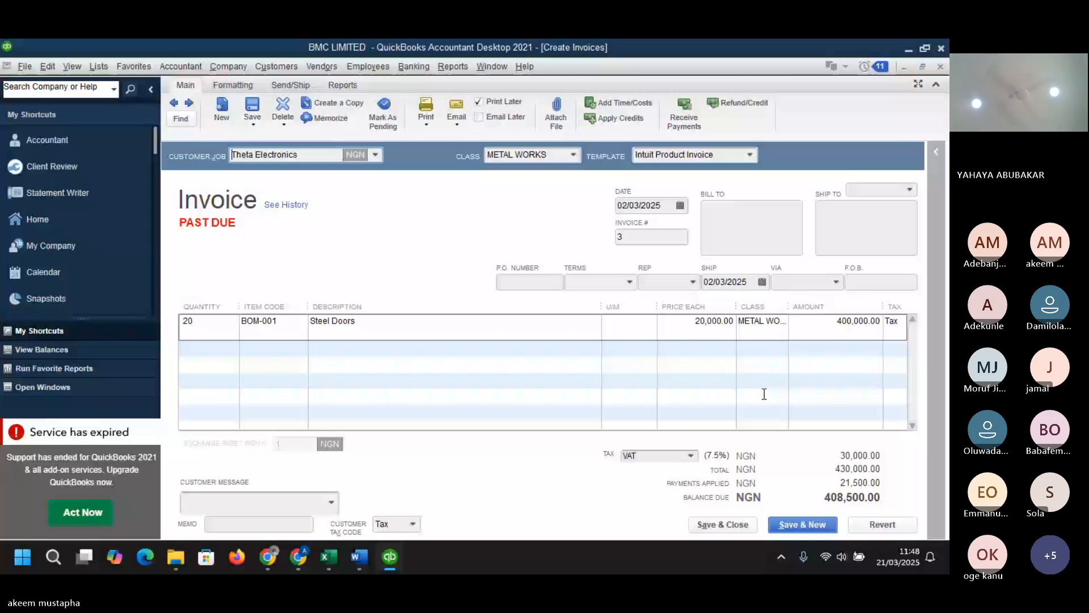
pyautogui.press('Escape')
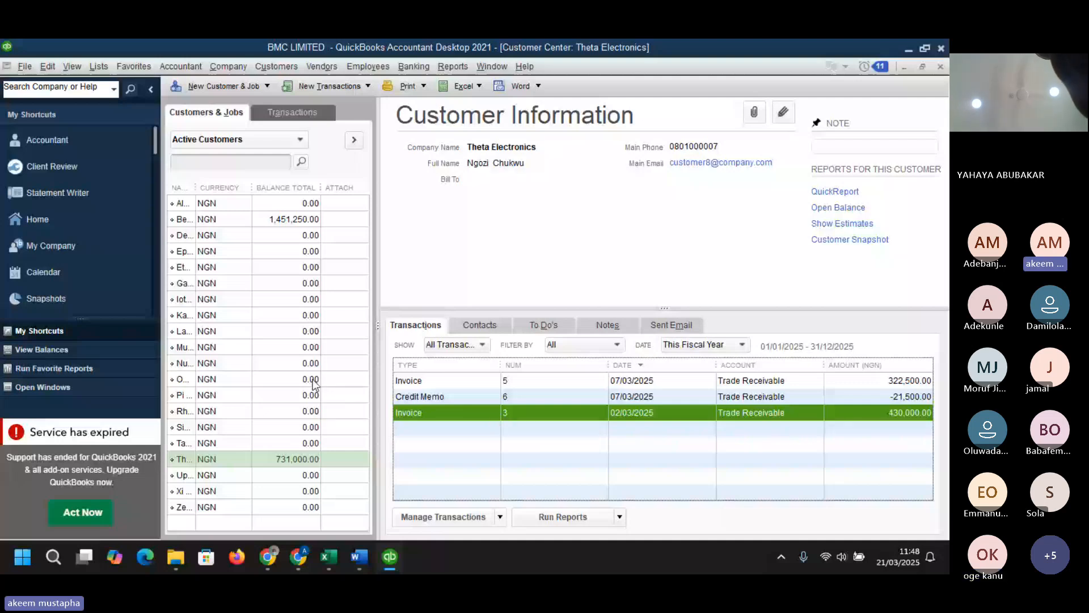
# - Receive a payment from Theta Electronics covering both outstanding invoices, letting the payment amount calculate automatically
pyautogui.rightClick(254, 453)
pyautogui.click(322, 418)
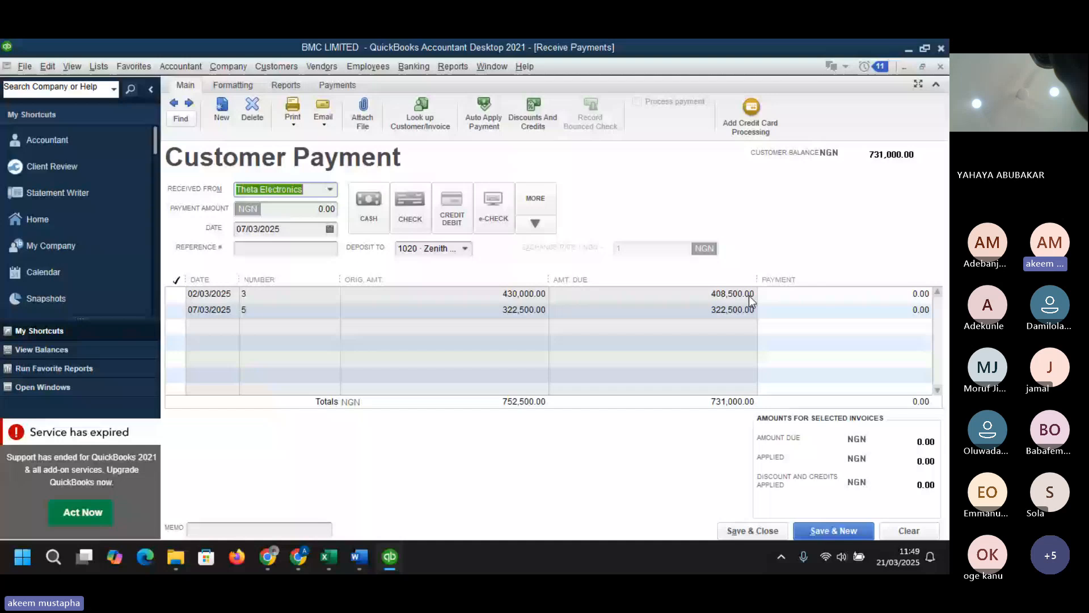
pyautogui.click(176, 295)
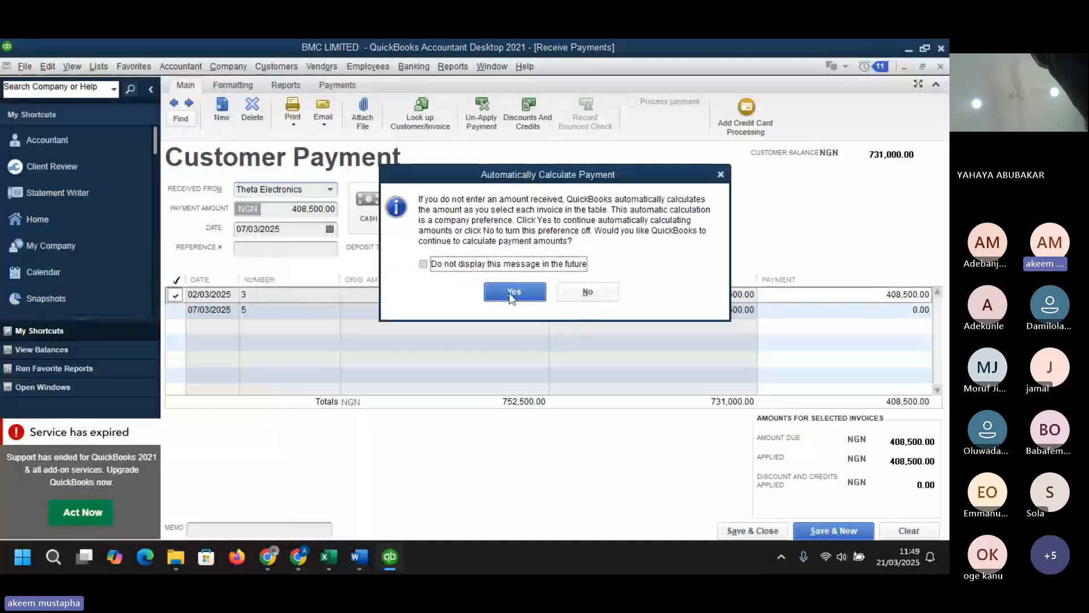
pyautogui.click(513, 292)
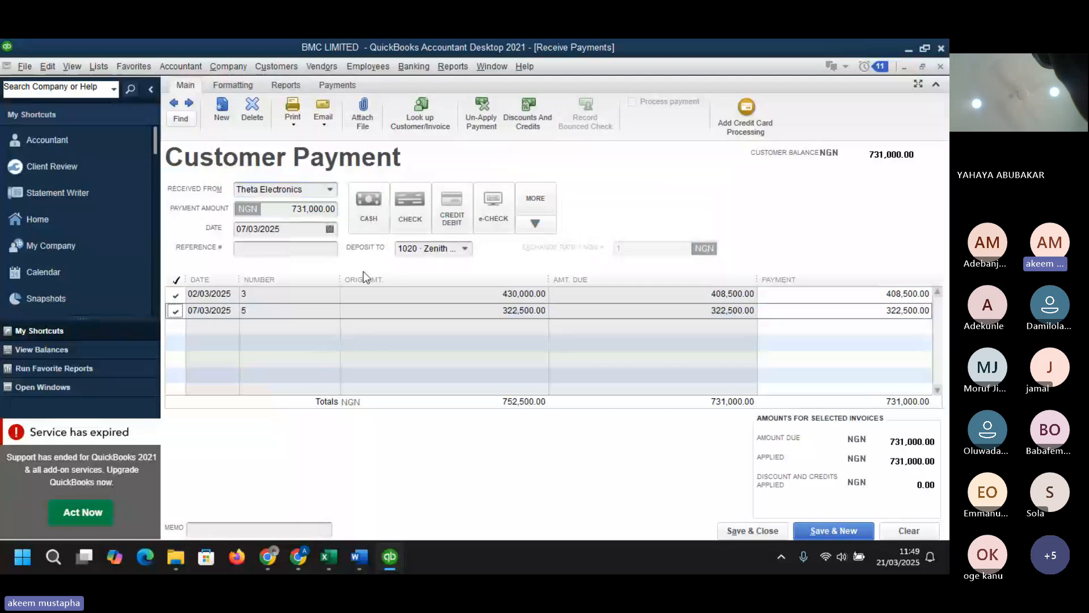
# - Deposit the payment to 1010b GTBank -0010 and save it
pyautogui.click(464, 250)
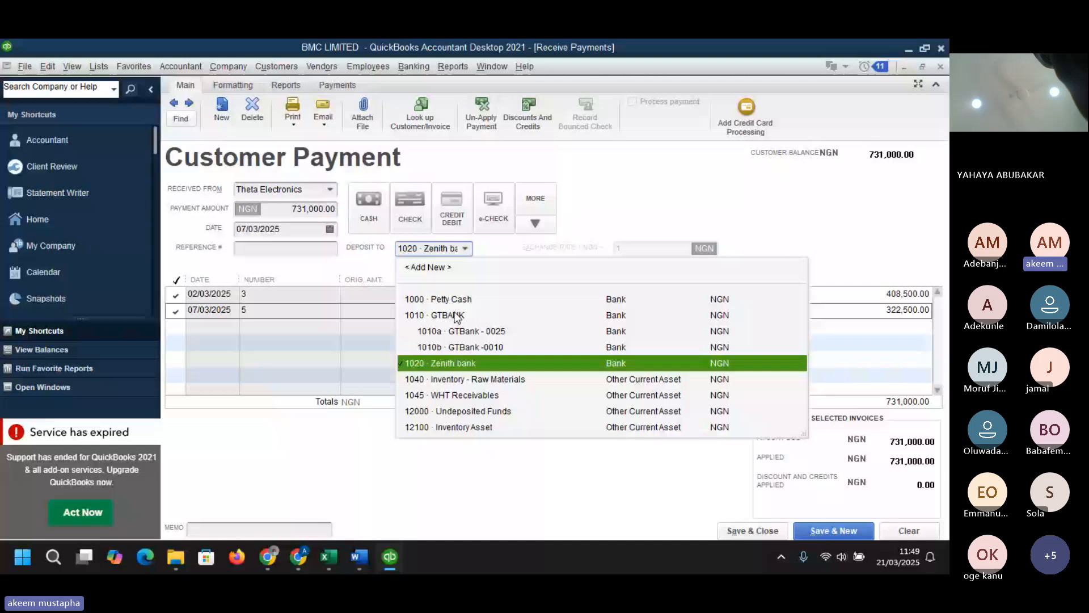
pyautogui.click(457, 347)
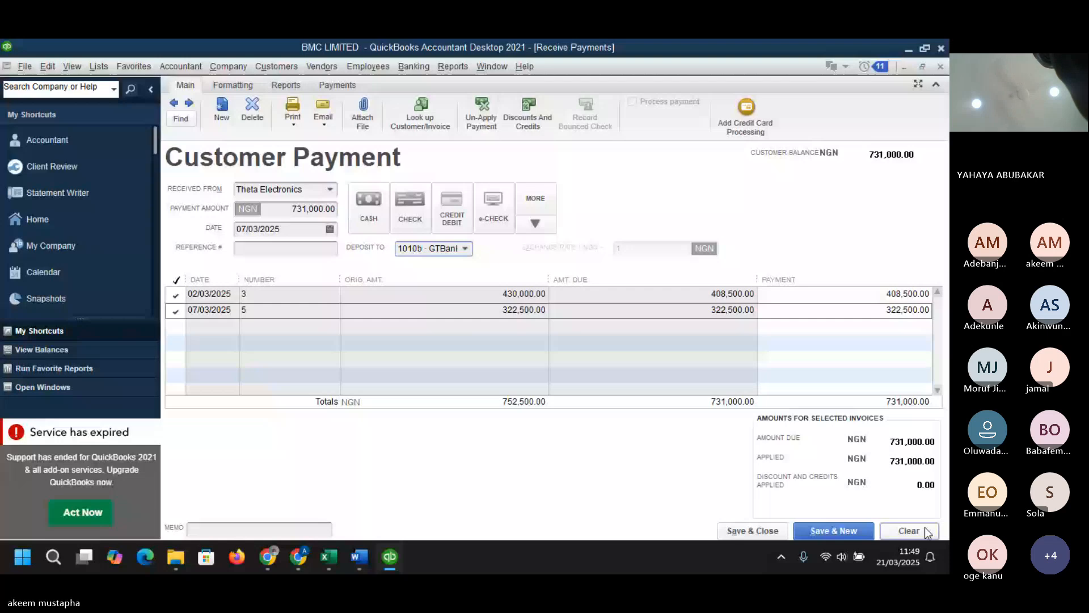
pyautogui.click(757, 530)
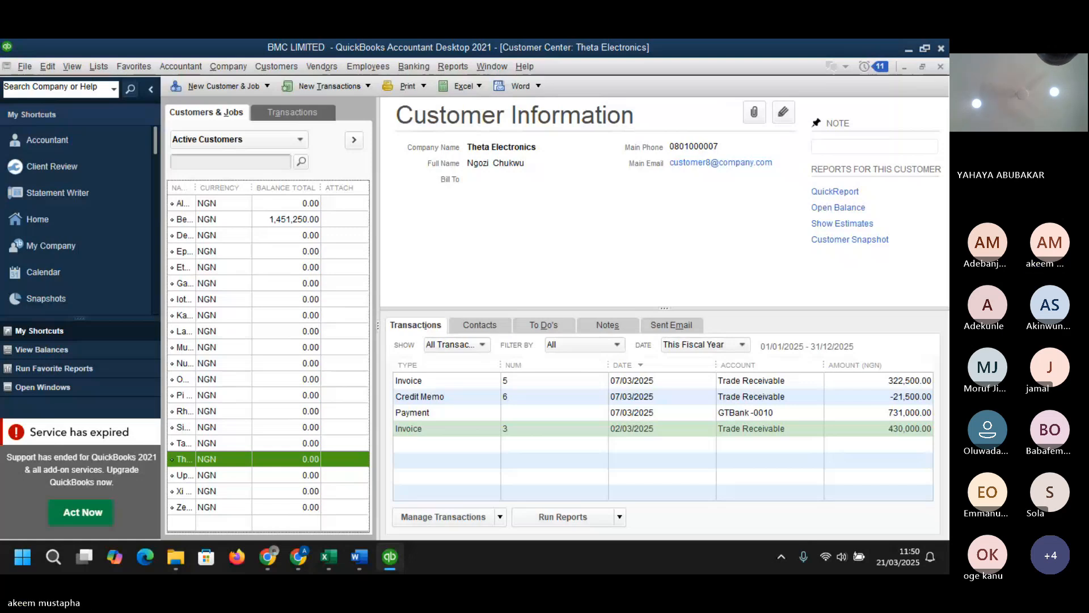
# - Start a new sales receipt for customer Eta Pharmaceuticals
pyautogui.hotkey('alt', 'Tab')
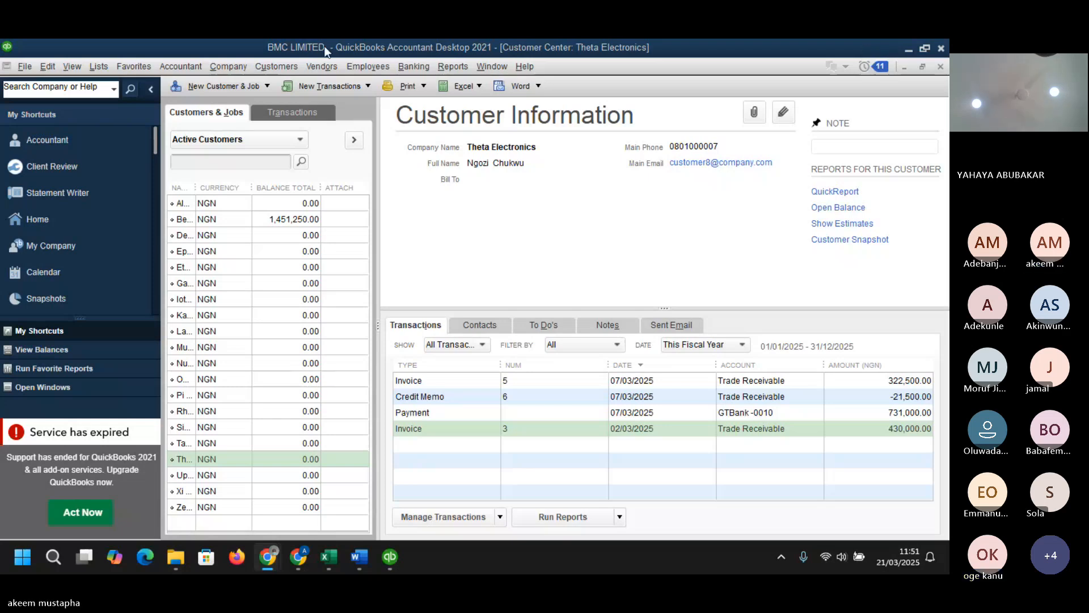
pyautogui.click(289, 66)
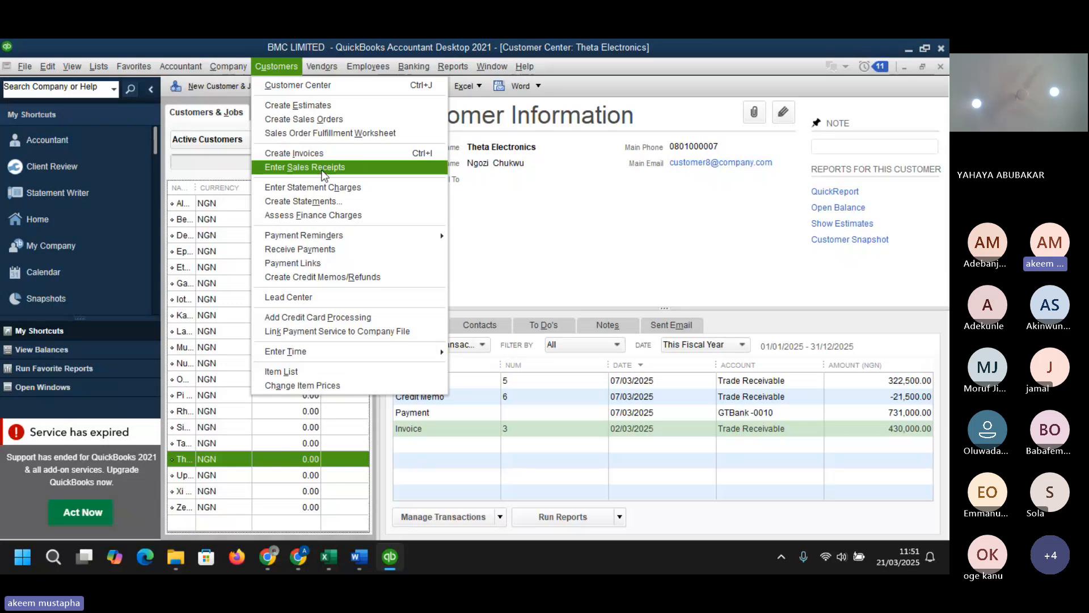
pyautogui.click(323, 170)
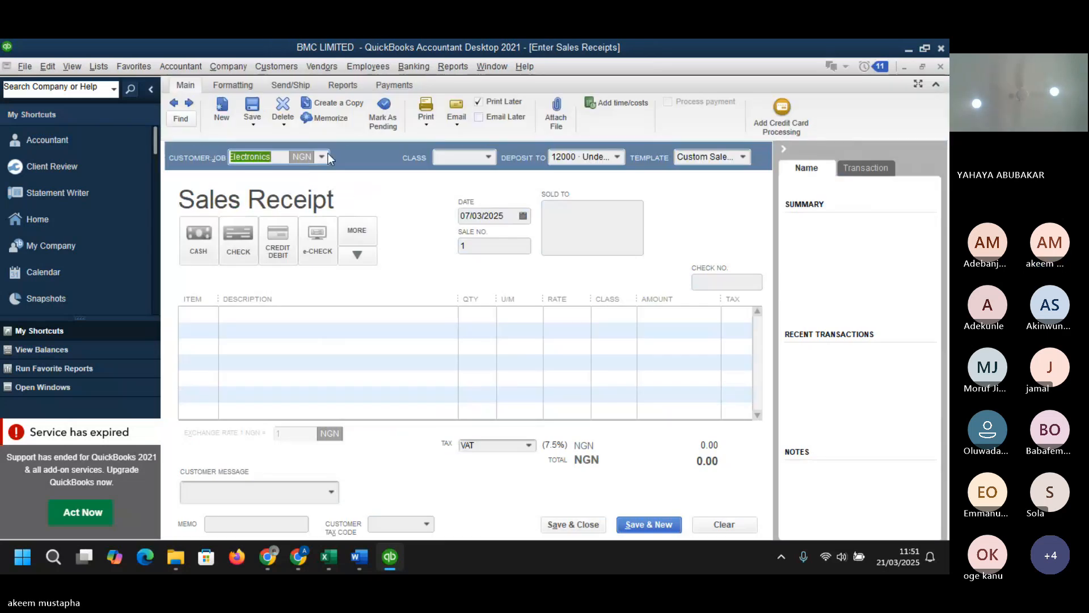
pyautogui.click(327, 155)
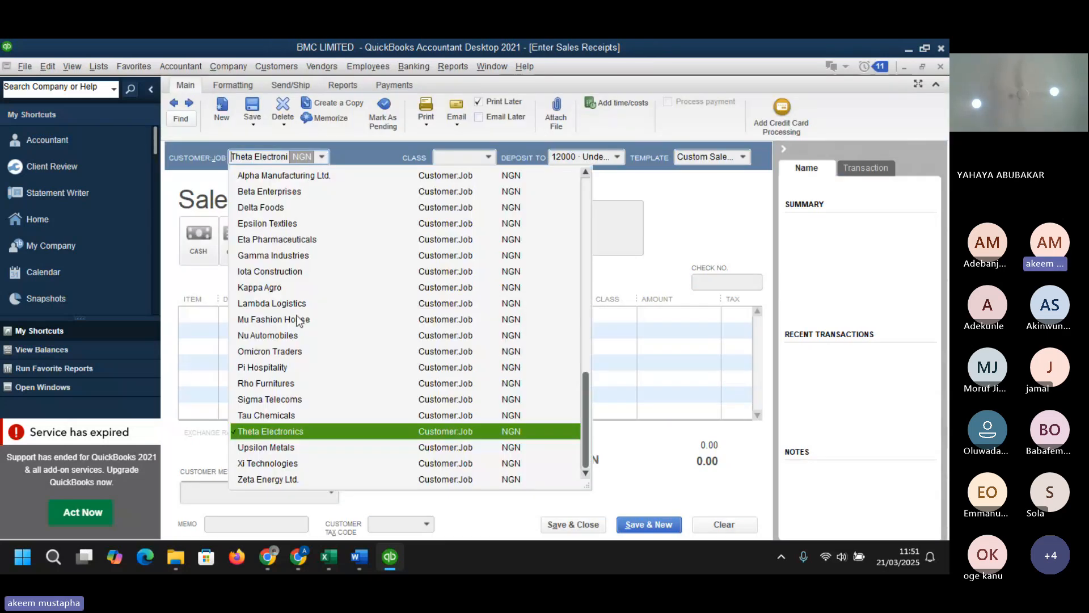
pyautogui.click(278, 242)
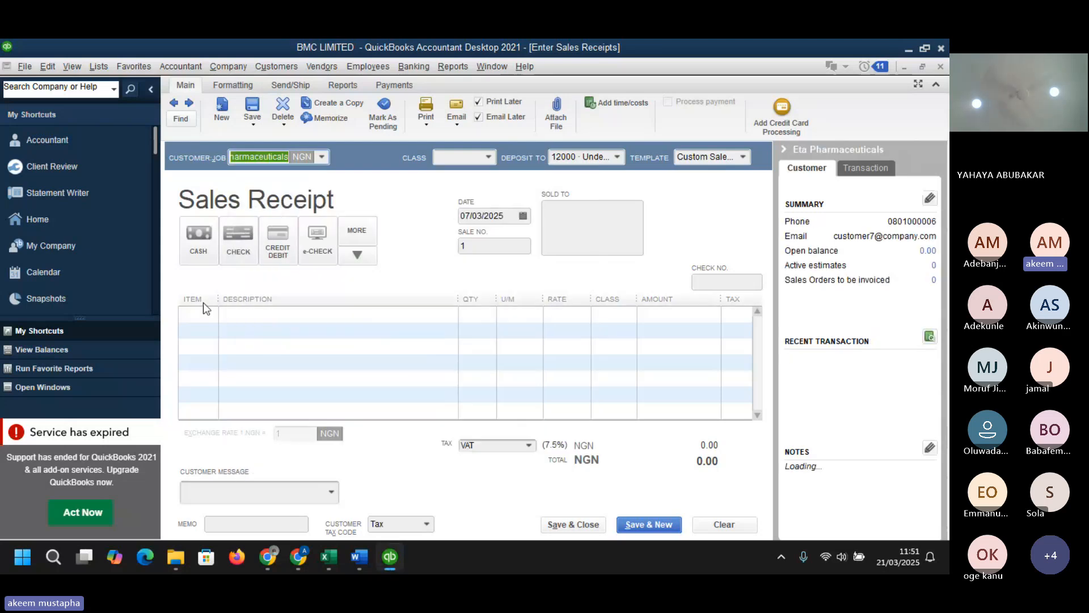
# - Set the sales receipt's class to CHEMICALS and deposit account to 1010b GTBank -0010
pyautogui.click(488, 157)
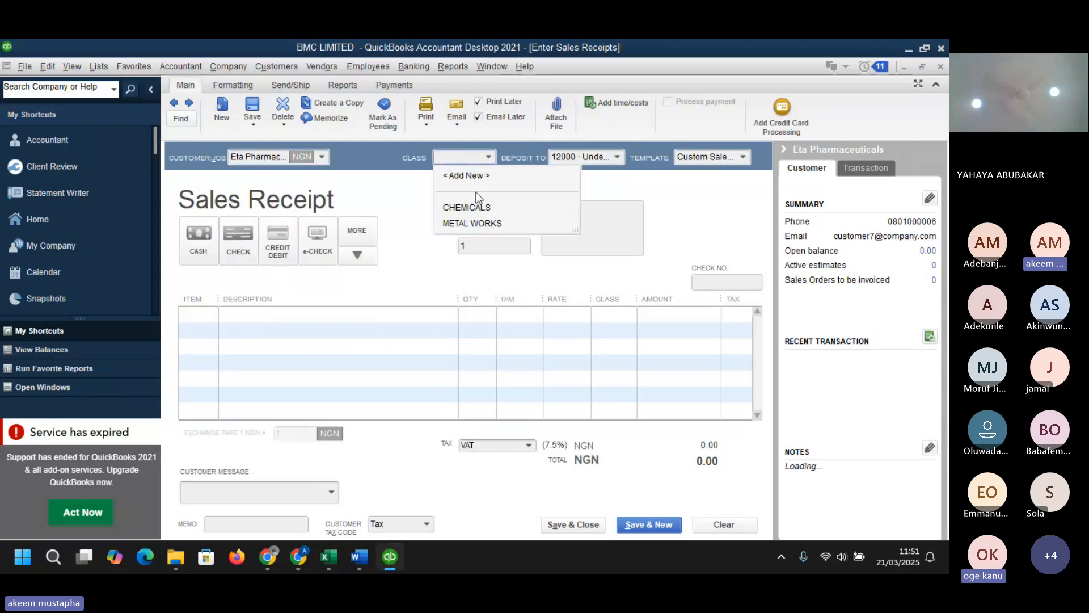
pyautogui.click(473, 207)
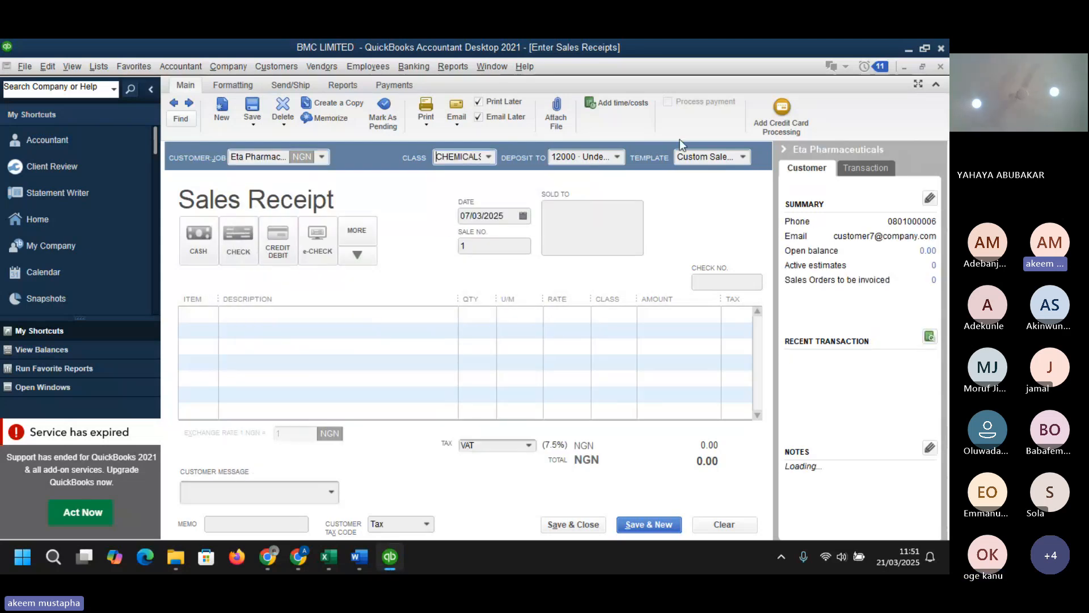
pyautogui.click(617, 157)
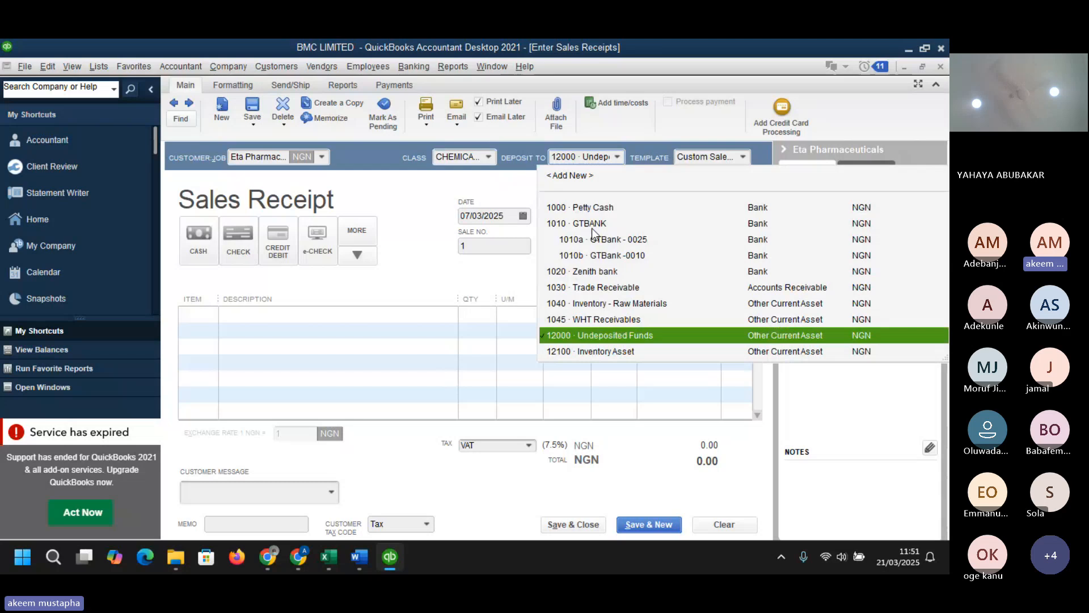
pyautogui.click(606, 252)
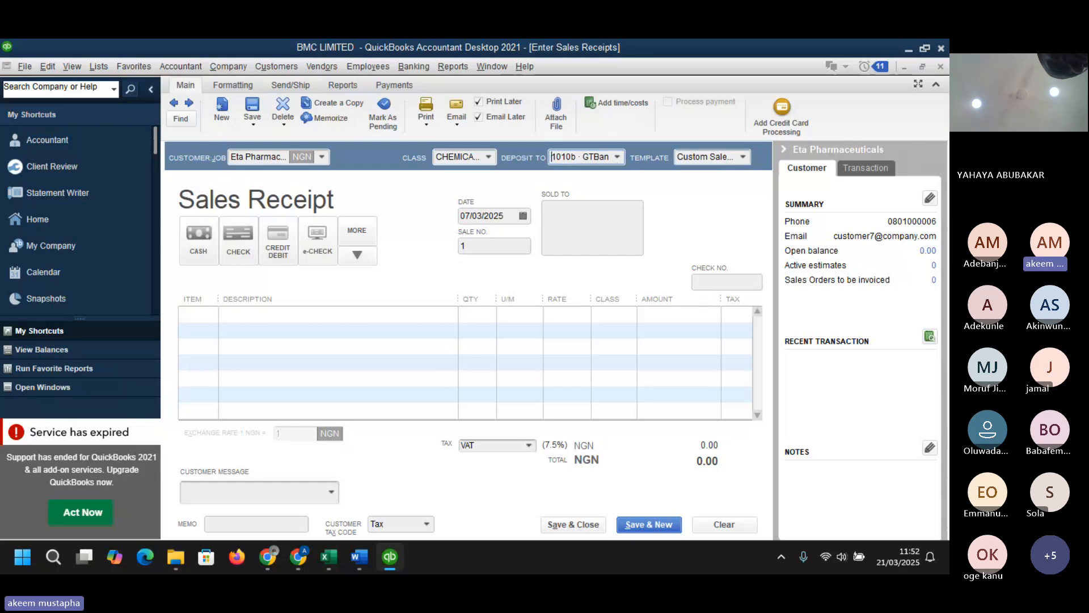
# - Add a sales receipt line for item RAW-003 Flour
pyautogui.hotkey('alt', 'Tab')
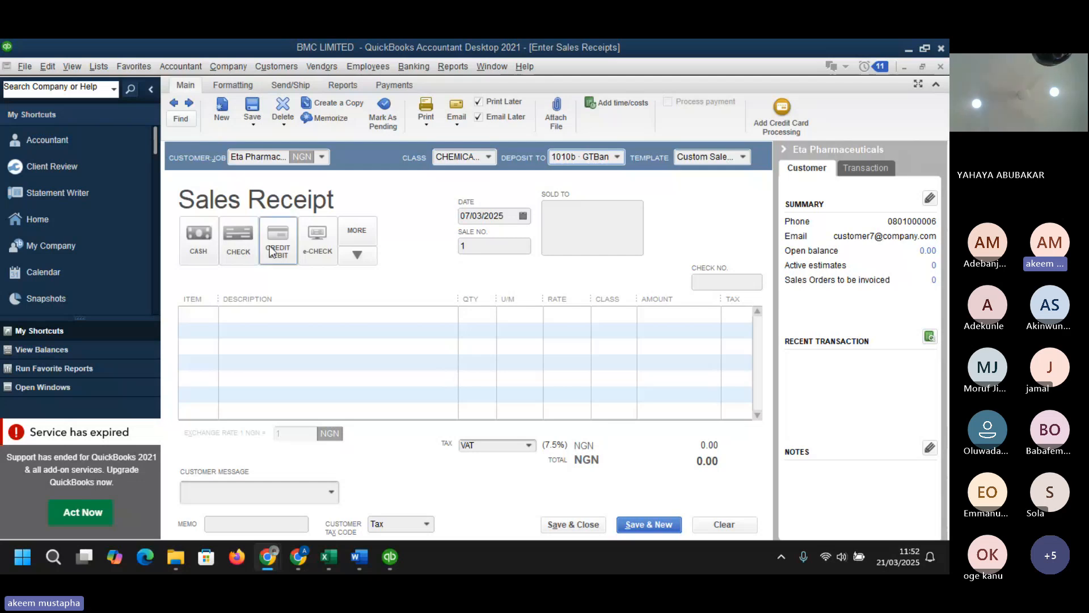
pyautogui.click(209, 313)
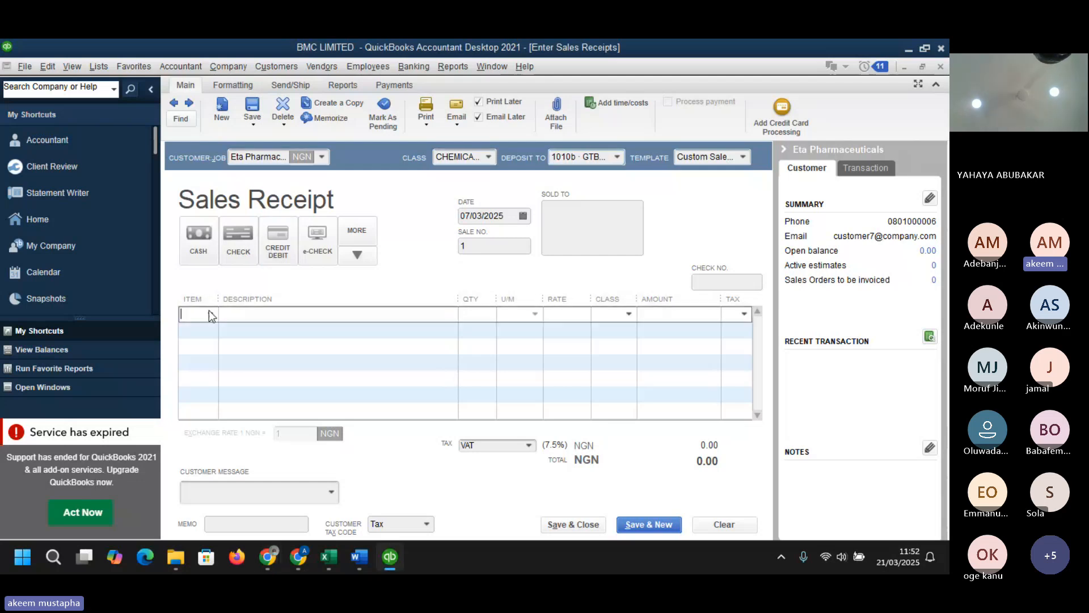
pyautogui.click(210, 314)
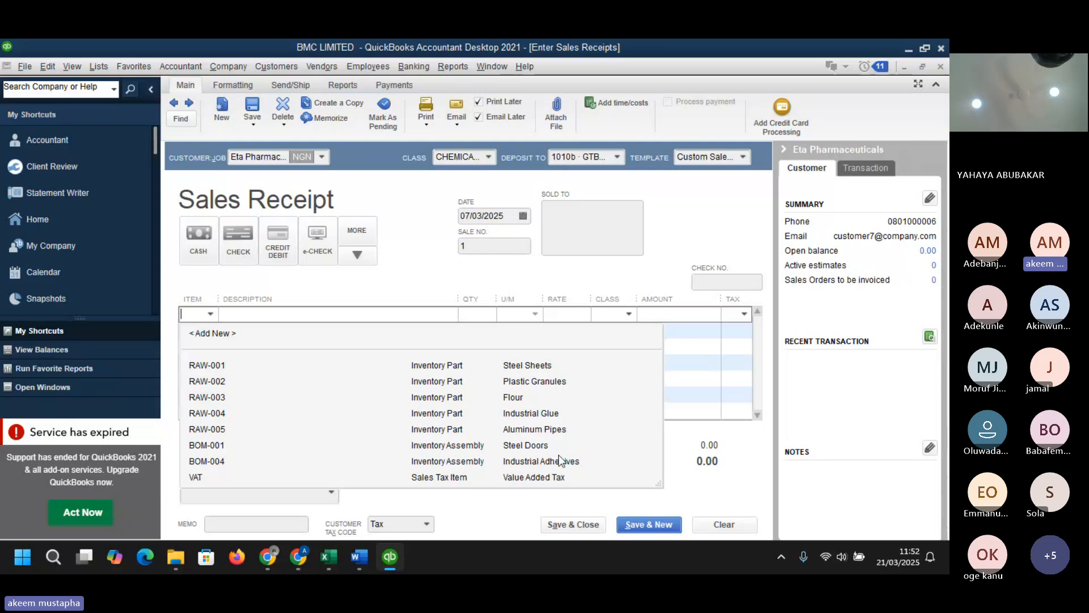
pyautogui.click(435, 396)
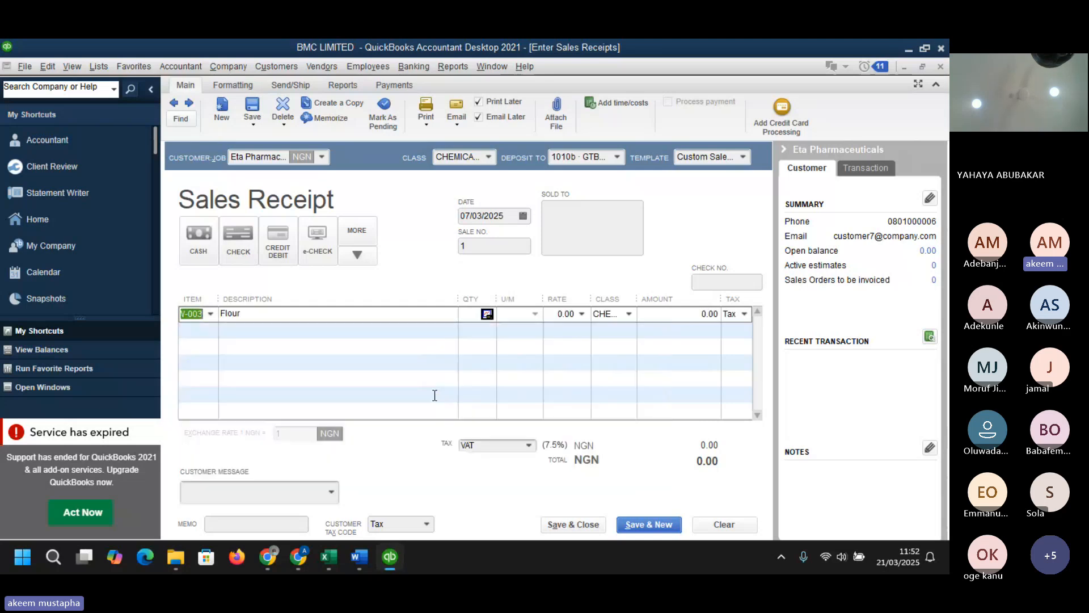
pyautogui.click(474, 314)
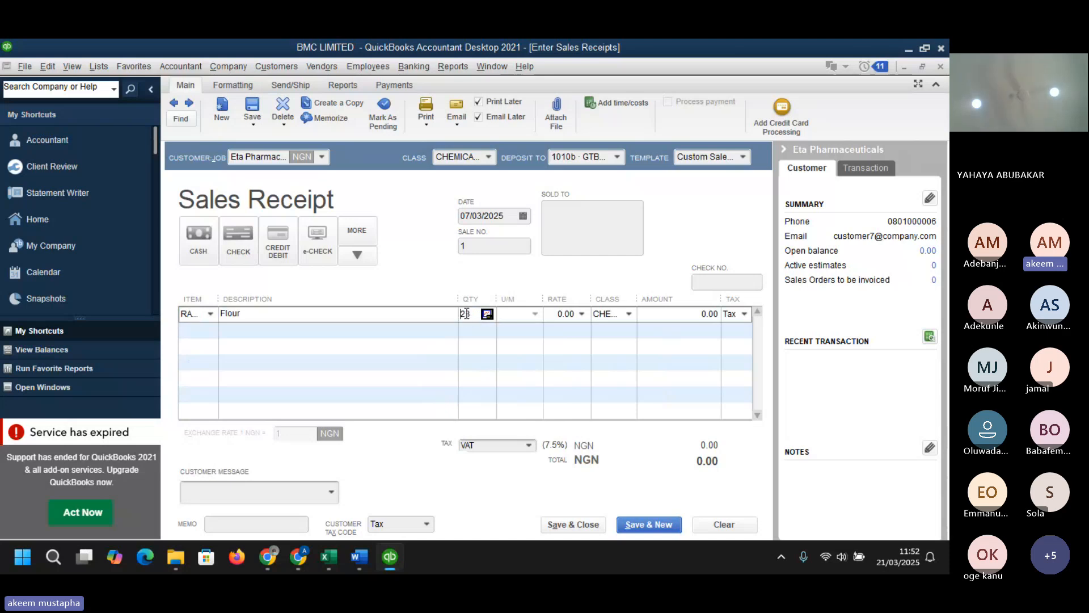
pyautogui.press('Tab')
# - Review the Excel dataset's Invoices_receipt, expenses and Raw Materials sheets
pyautogui.moveTo(329, 557)
pyautogui.click(349, 508)
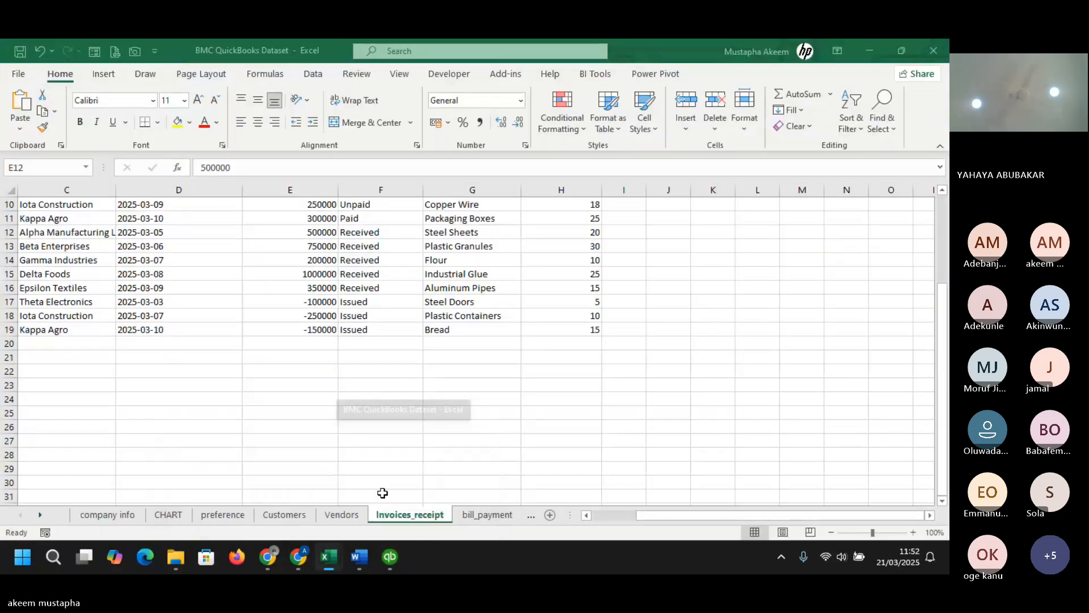
pyautogui.click(525, 397)
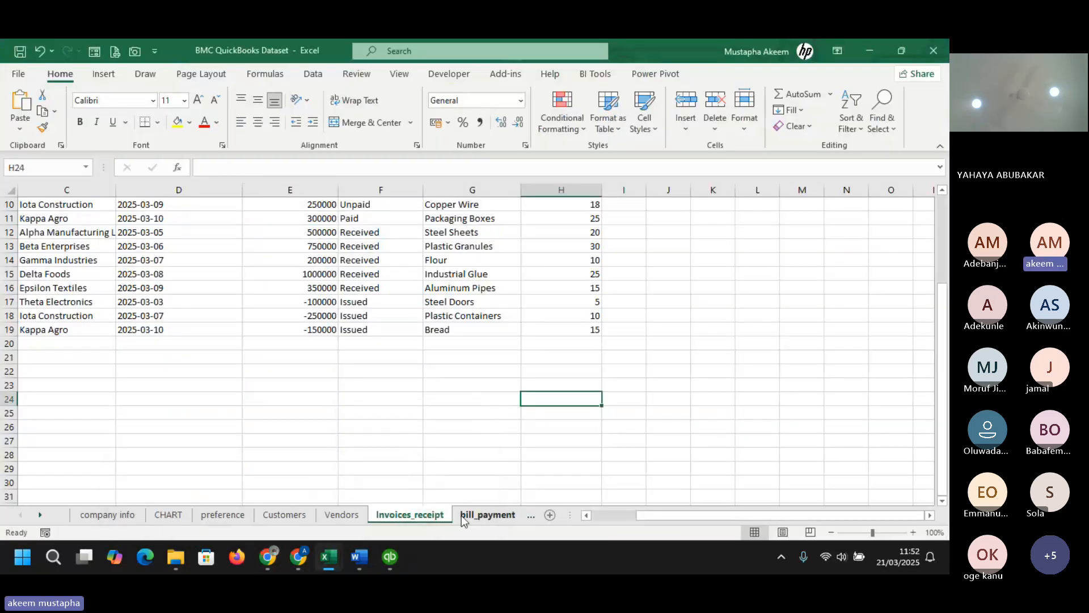
pyautogui.click(461, 515)
pyautogui.click(477, 515)
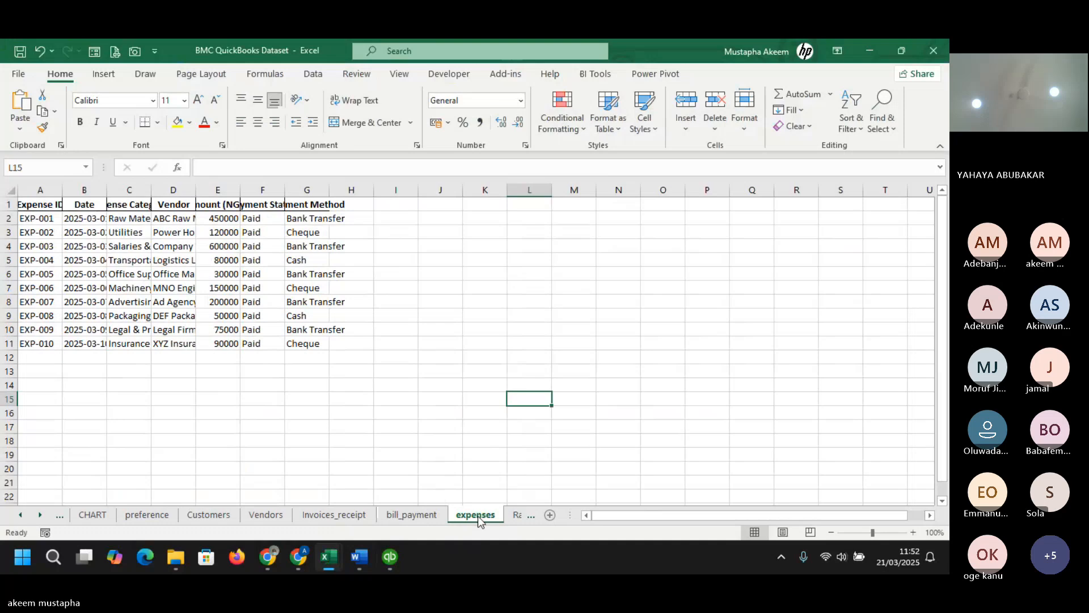
pyautogui.click(513, 514)
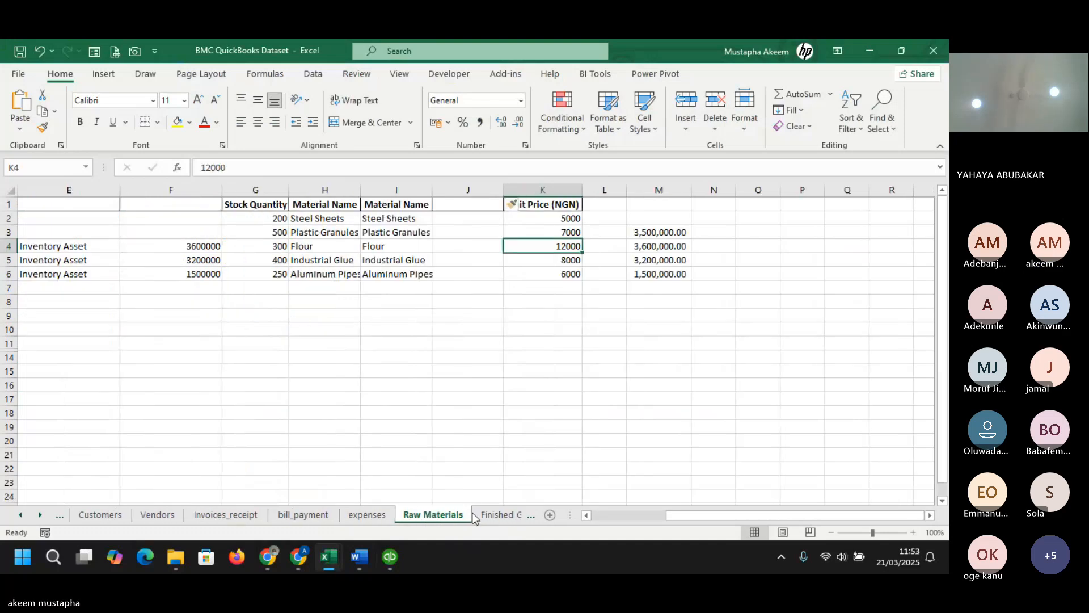
# - Return to QuickBooks and set the Flour line's rate on the sales receipt to 18000
pyautogui.click(492, 514)
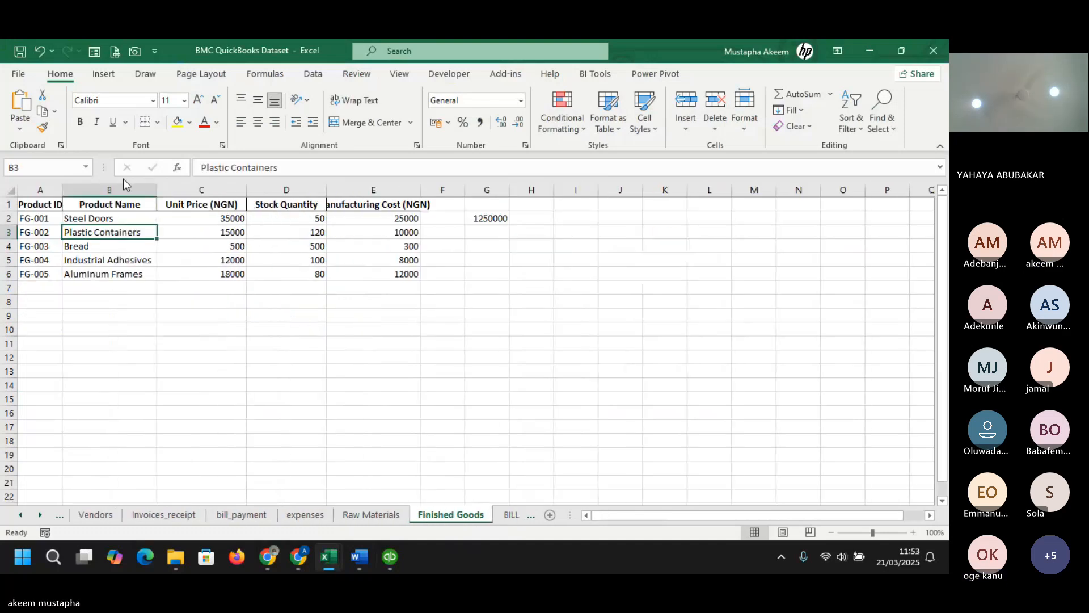
pyautogui.click(372, 515)
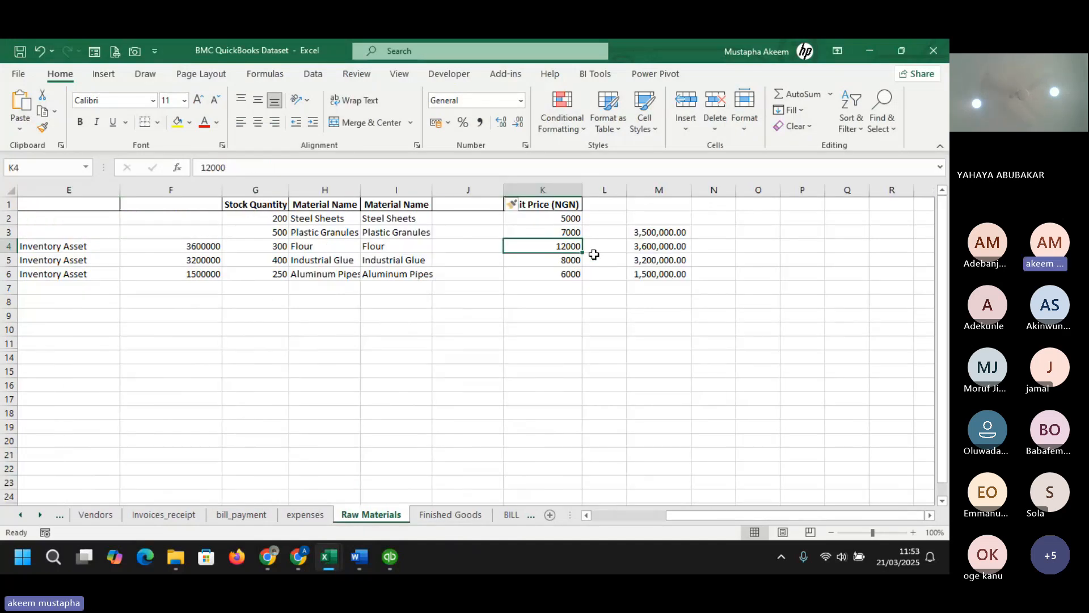
pyautogui.click(869, 52)
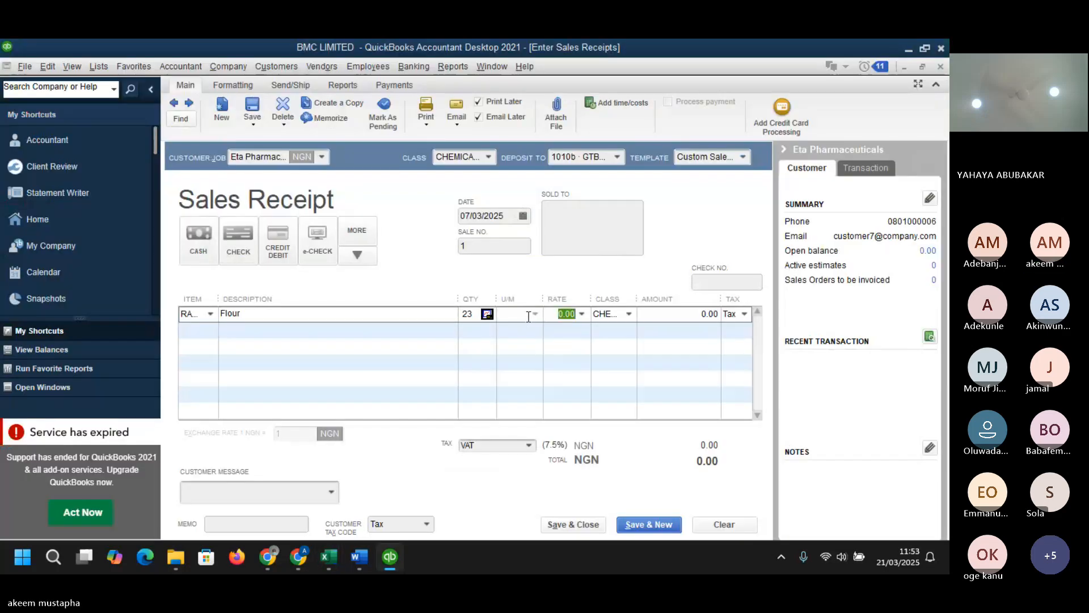
pyautogui.write('180')
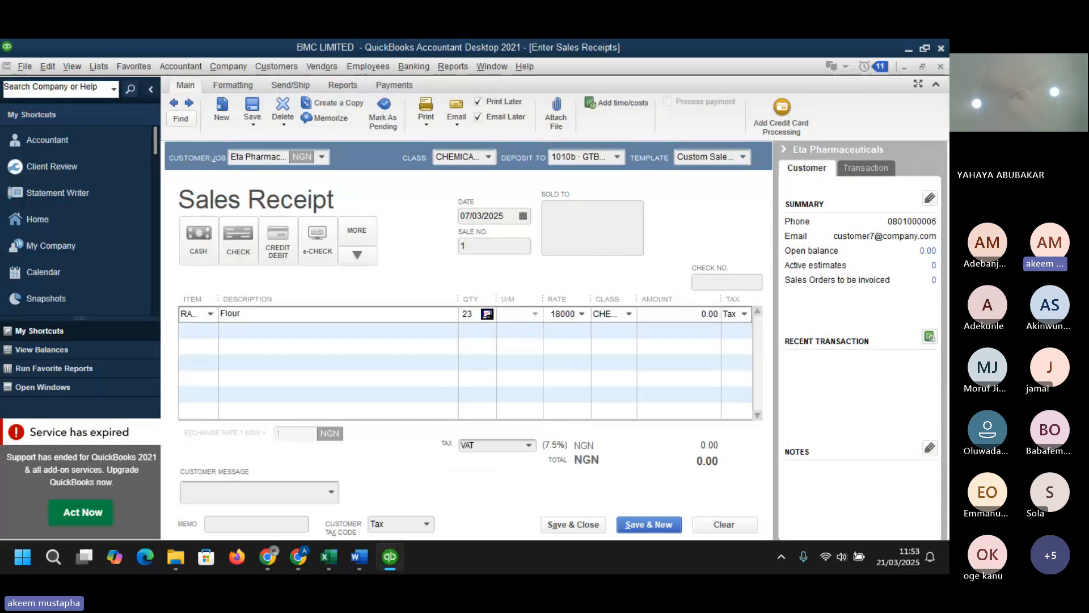
pyautogui.write('00')
pyautogui.press('Tab')
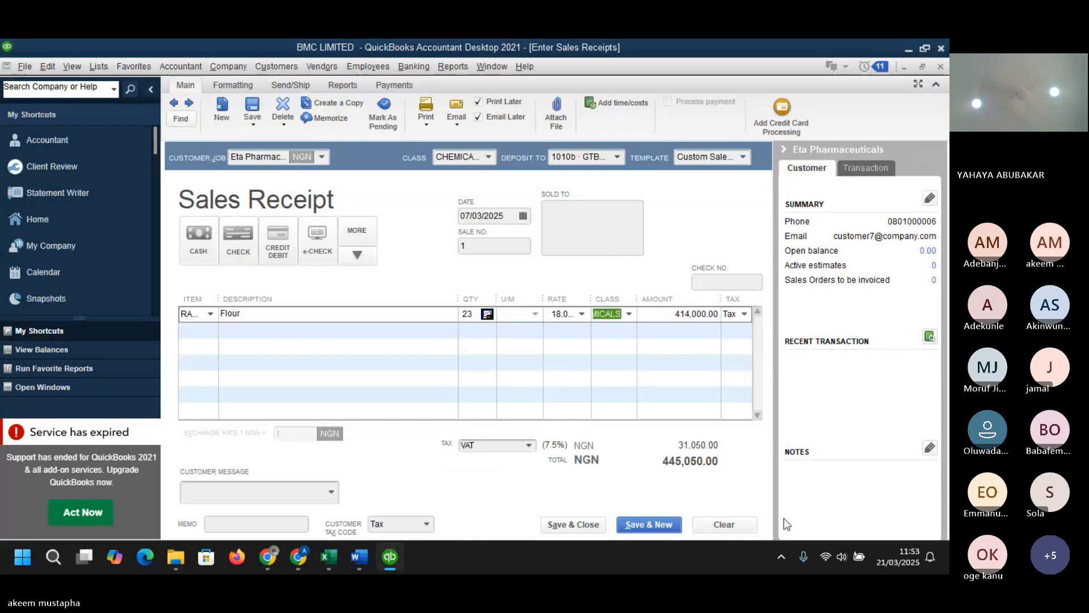
# - Change the Flour line's tax code to Non-Taxable Sales
pyautogui.click(744, 315)
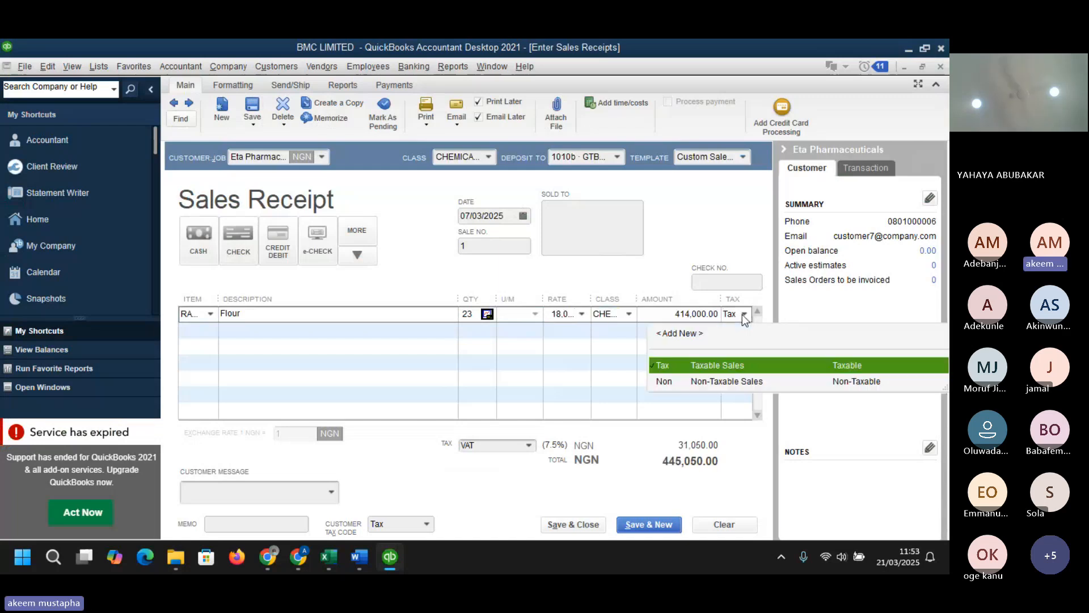
pyautogui.click(743, 314)
pyautogui.click(743, 314)
pyautogui.click(736, 383)
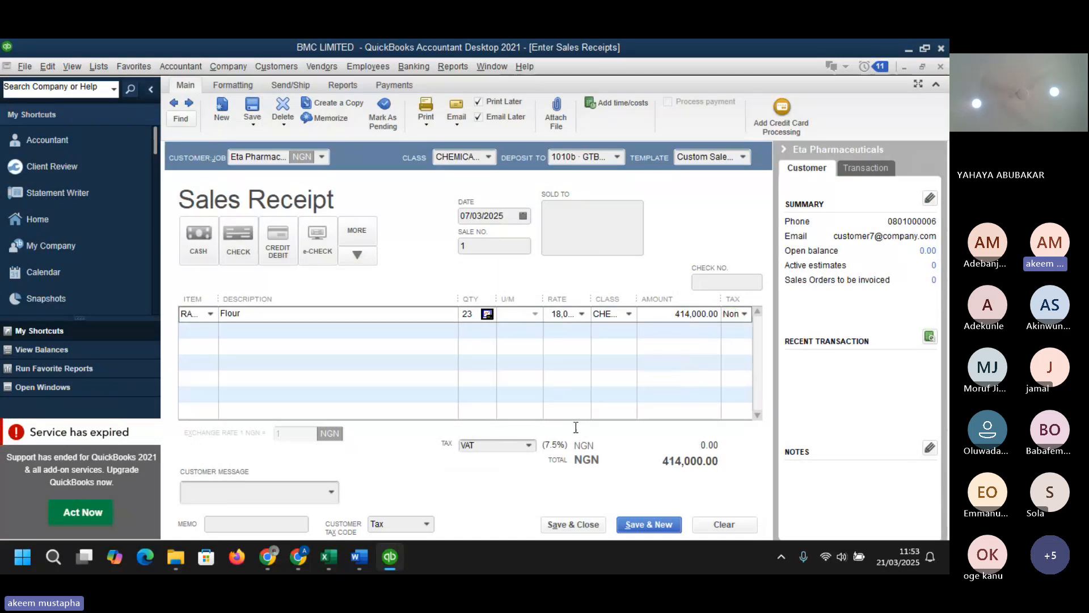
# - Save and close the sales receipt, dismissing the company e-mail address prompt
pyautogui.click(588, 528)
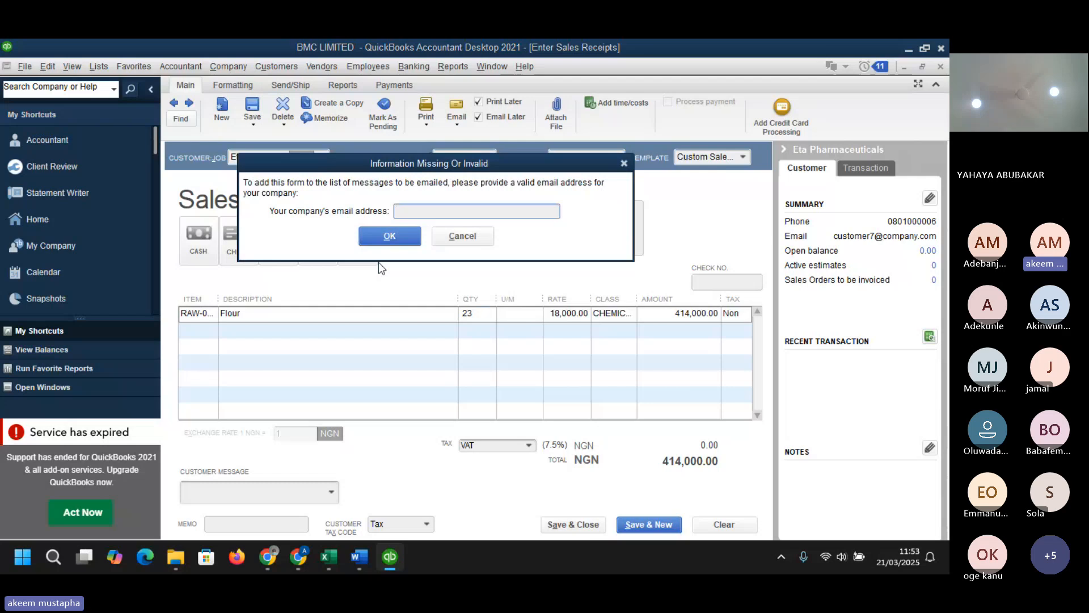
pyautogui.click(447, 241)
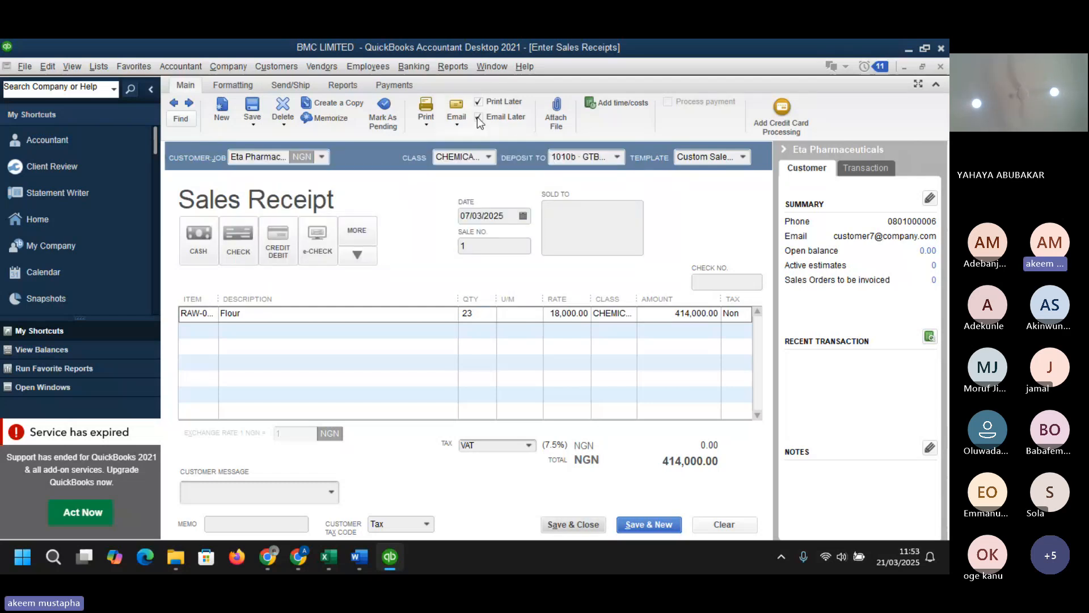
pyautogui.click(568, 525)
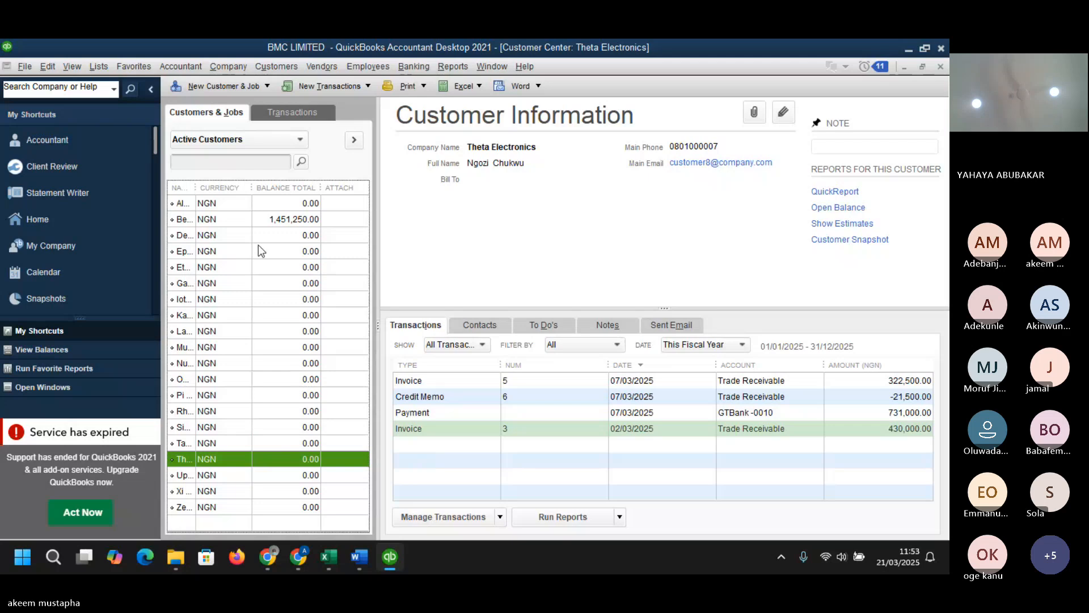
# - Widen the customer name column and review Eta Pharmaceuticals' transactions
pyautogui.moveTo(195, 187); pyautogui.dragTo(253, 188)
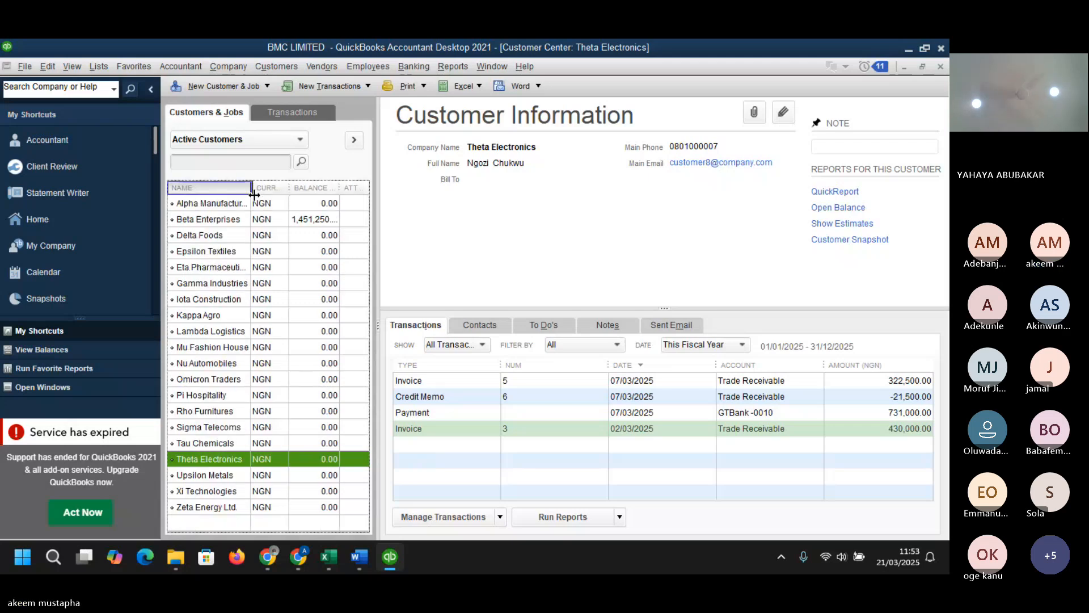
pyautogui.click(229, 267)
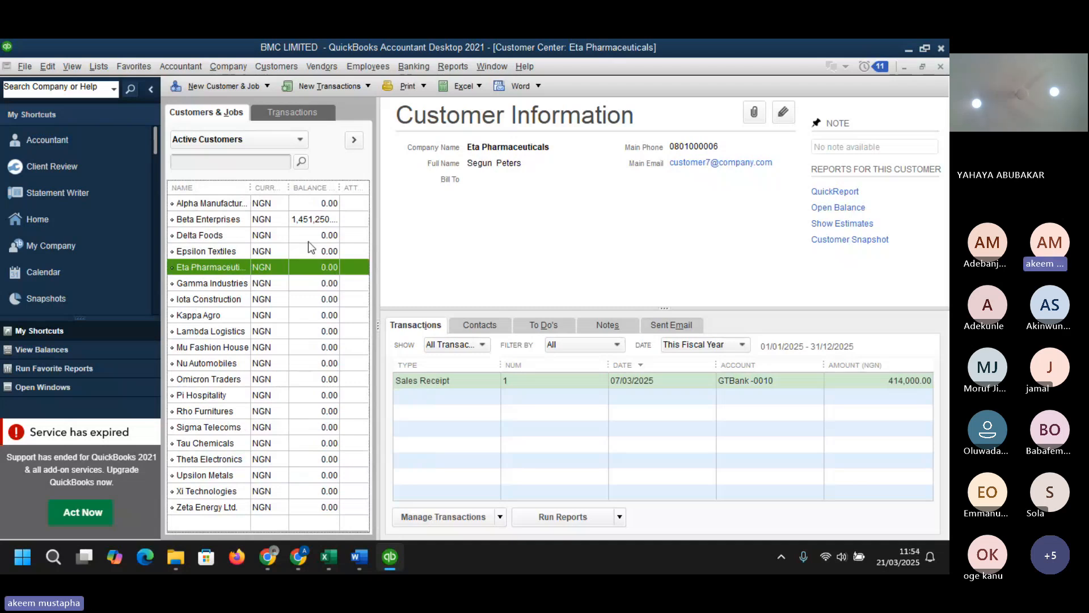
# - View Alpha Manufacturing Ltd.'s transactions as a report with the date range set to All, then close it
pyautogui.click(294, 202)
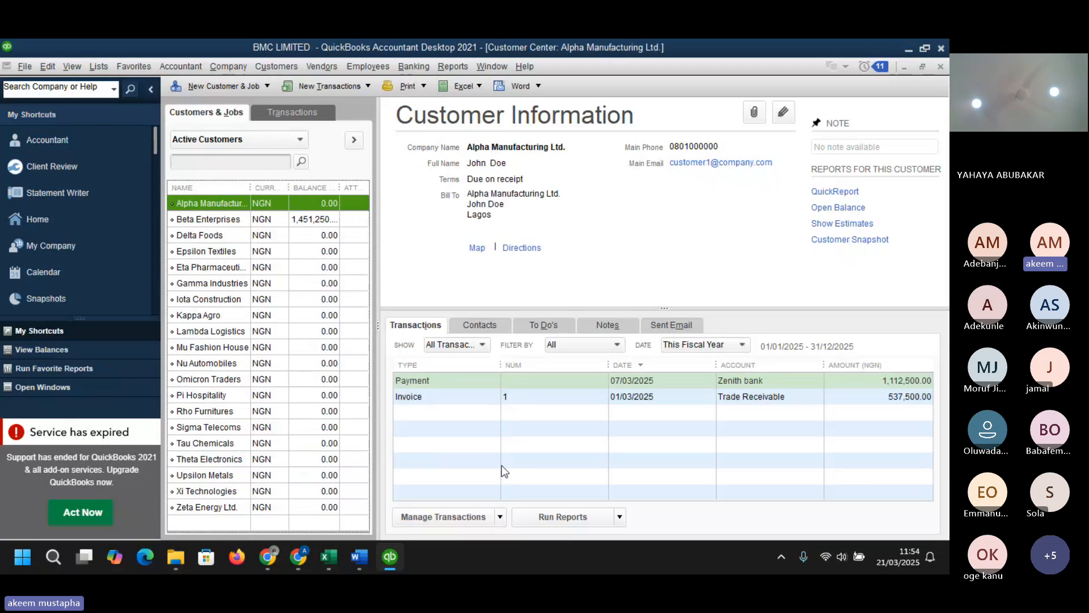
pyautogui.click(568, 514)
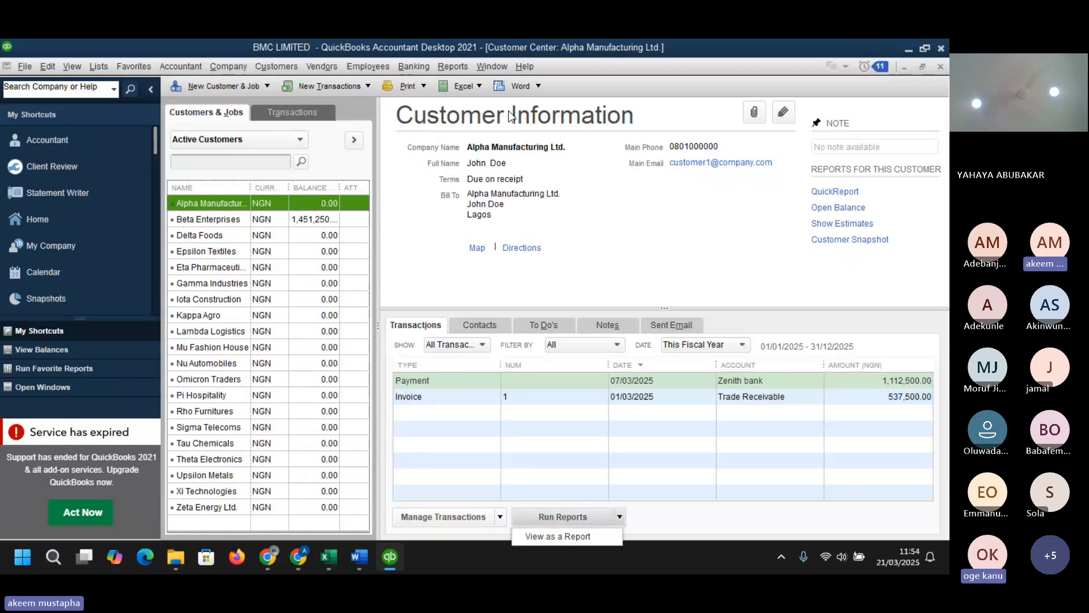
pyautogui.click(567, 542)
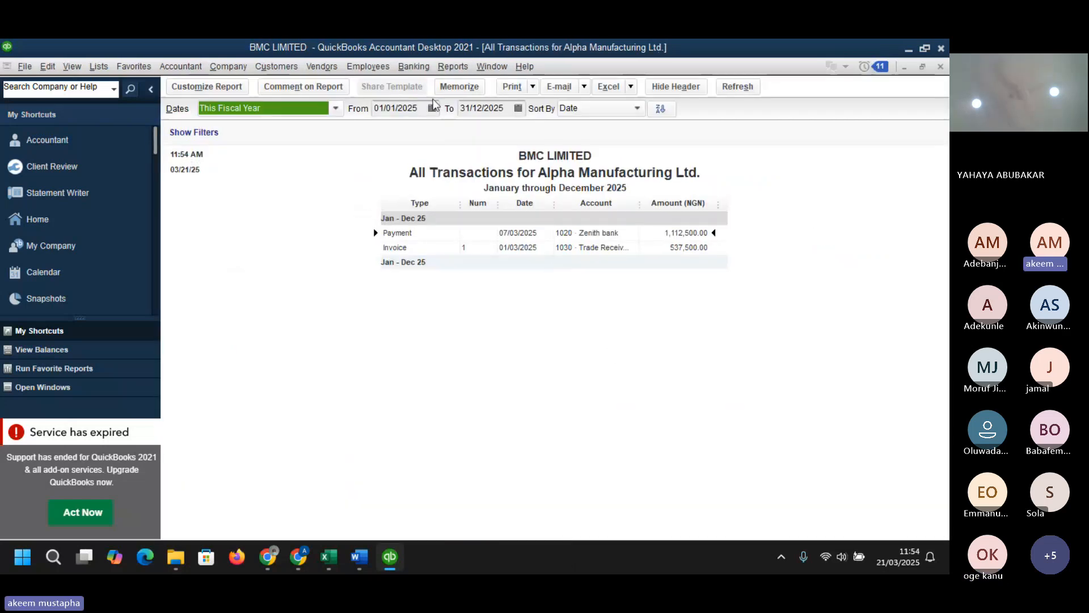
pyautogui.click(336, 109)
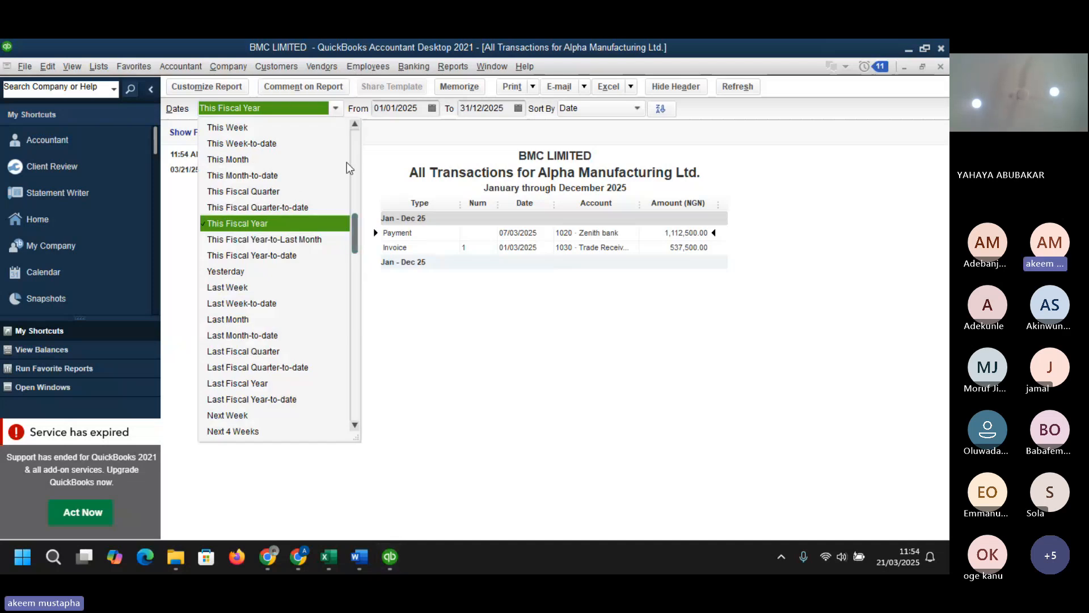
pyautogui.scroll(1, 354, 230)
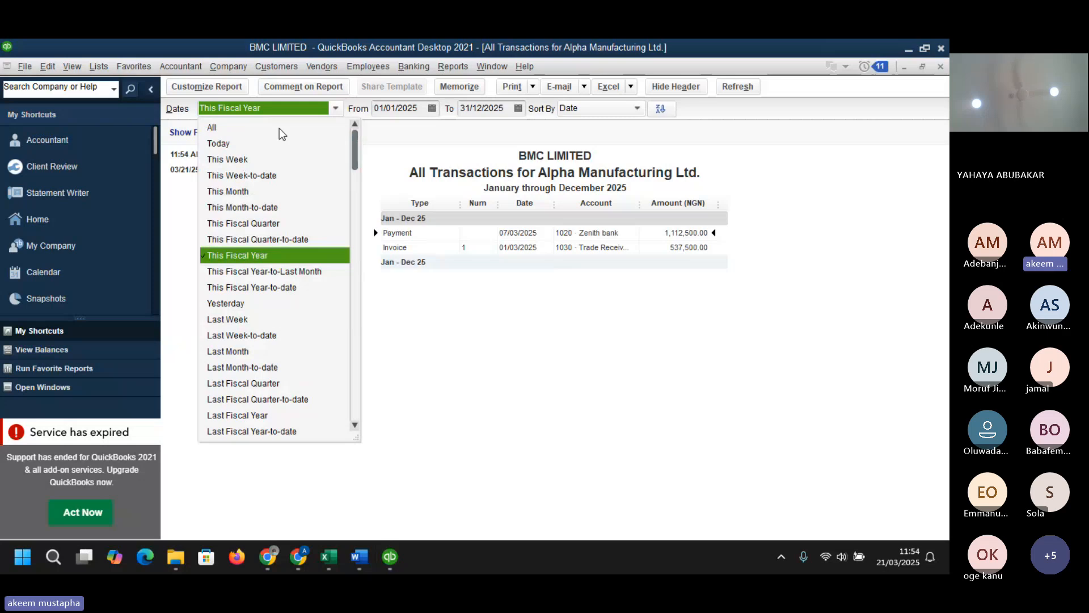
pyautogui.click(280, 128)
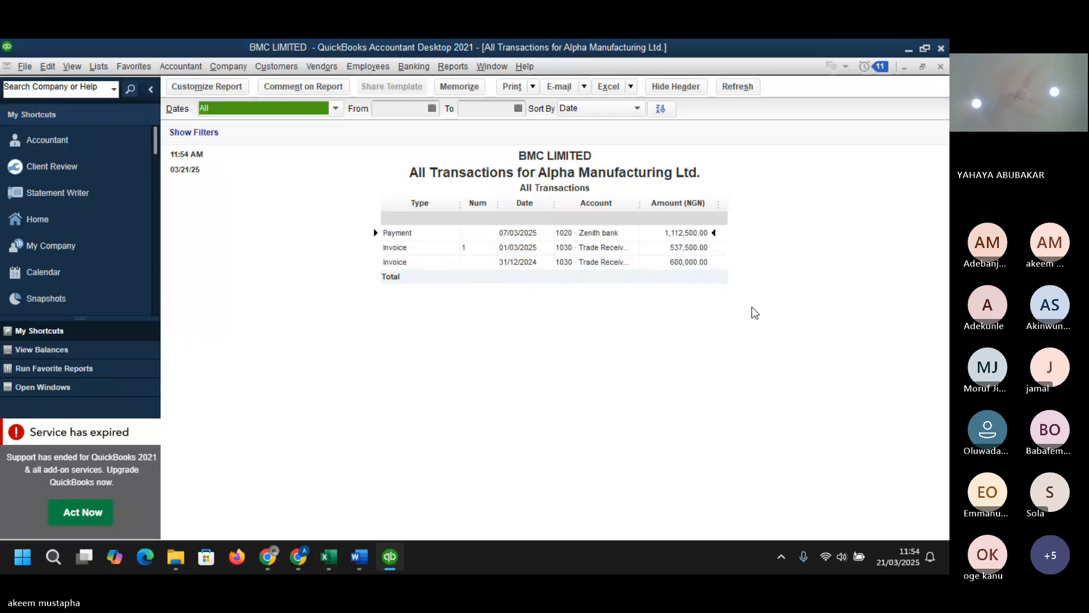
pyautogui.click(941, 68)
pyautogui.click(571, 276)
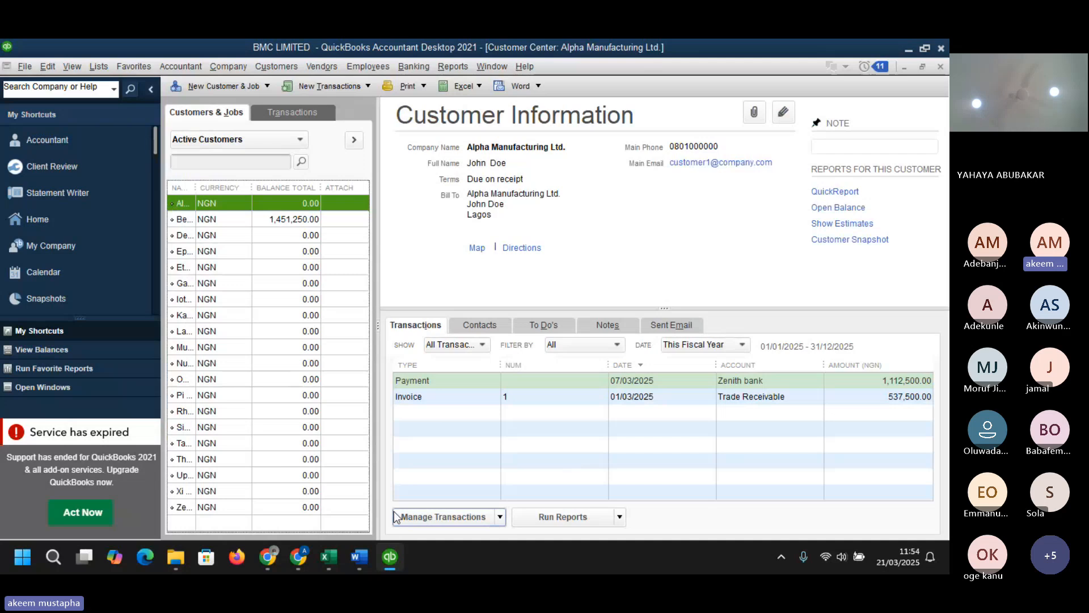
# - Review the Excel dataset's Raw Materials, BILL OF MATERIAL and bill_payment sheets
pyautogui.moveTo(331, 555)
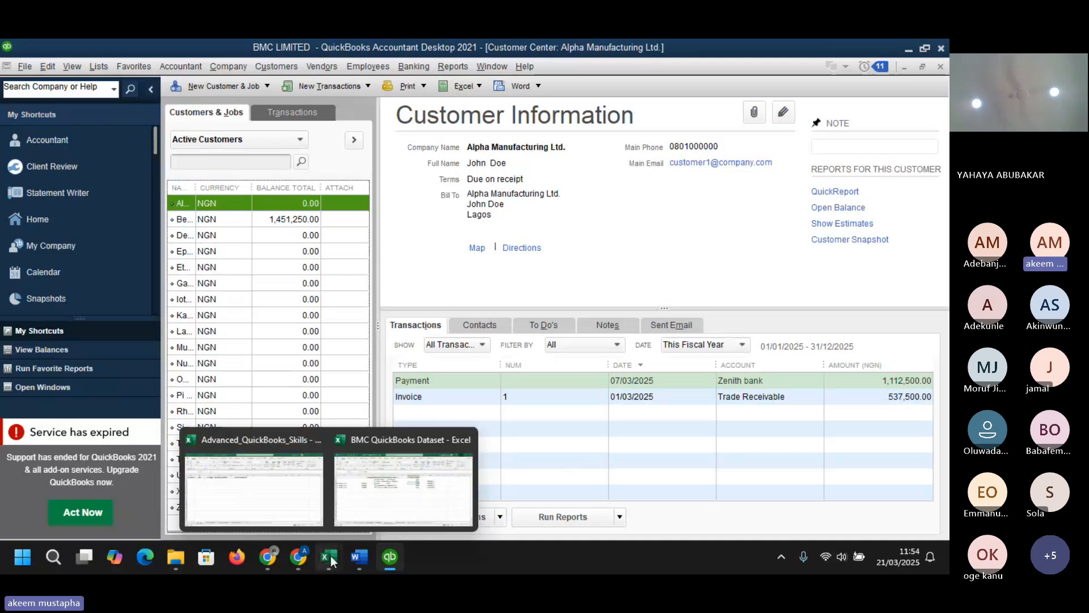
pyautogui.click(384, 495)
pyautogui.click(499, 370)
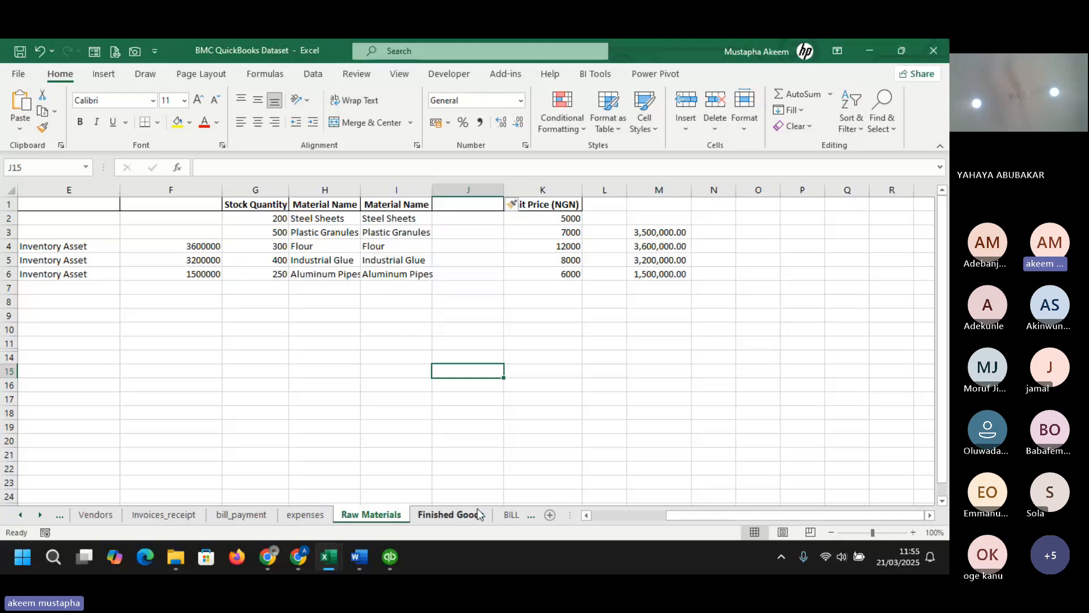
pyautogui.click(510, 516)
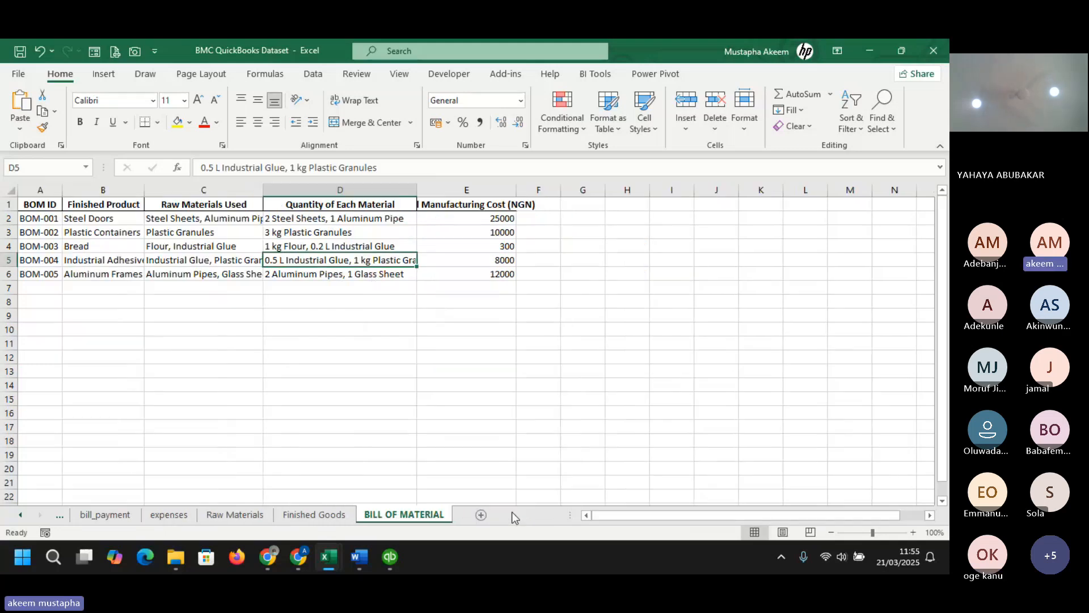
pyautogui.click(377, 385)
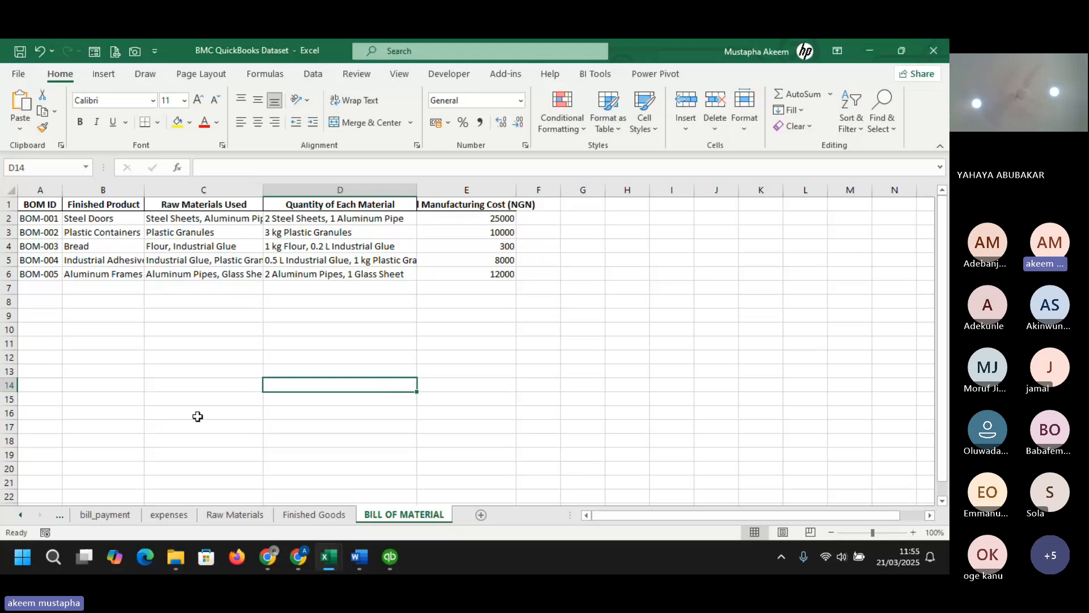
pyautogui.click(99, 517)
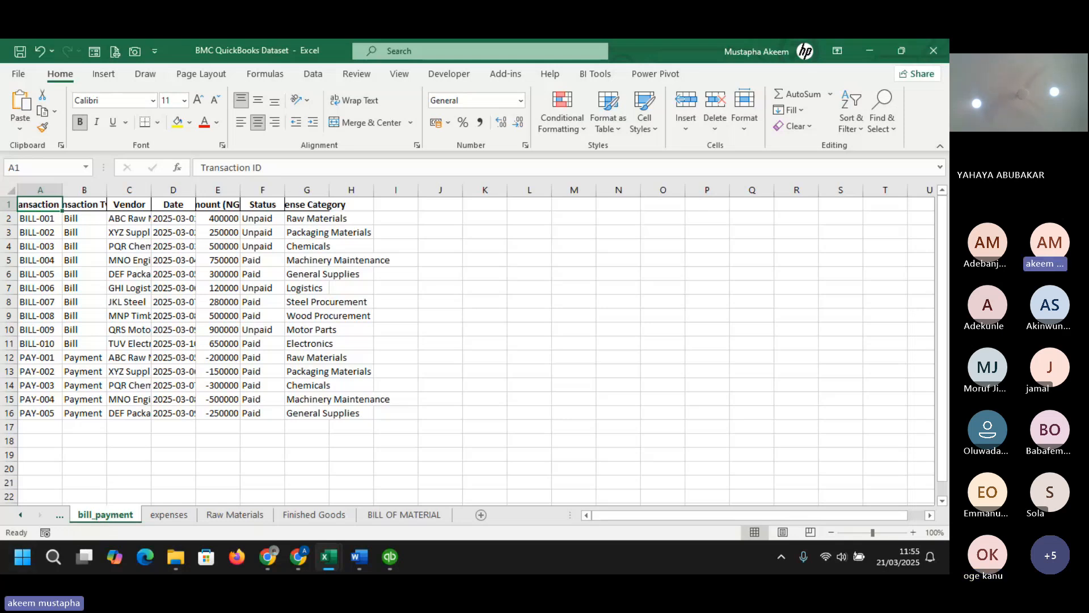
# - Return to QuickBooks, open the Vendor Center and widen the vendor name column
pyautogui.moveTo(313, 558)
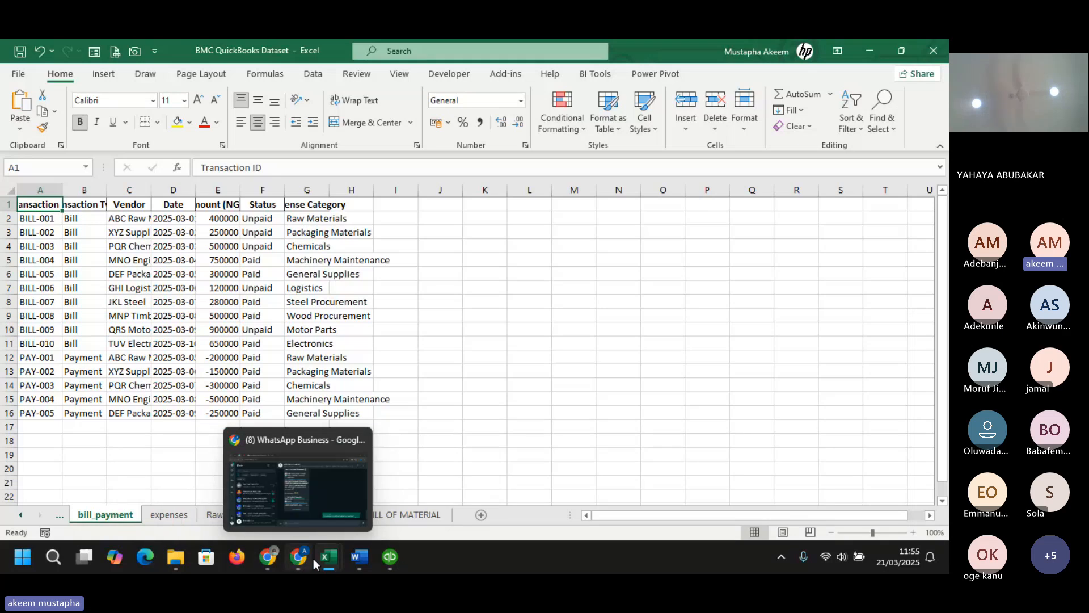
pyautogui.moveTo(389, 557)
pyautogui.click(391, 450)
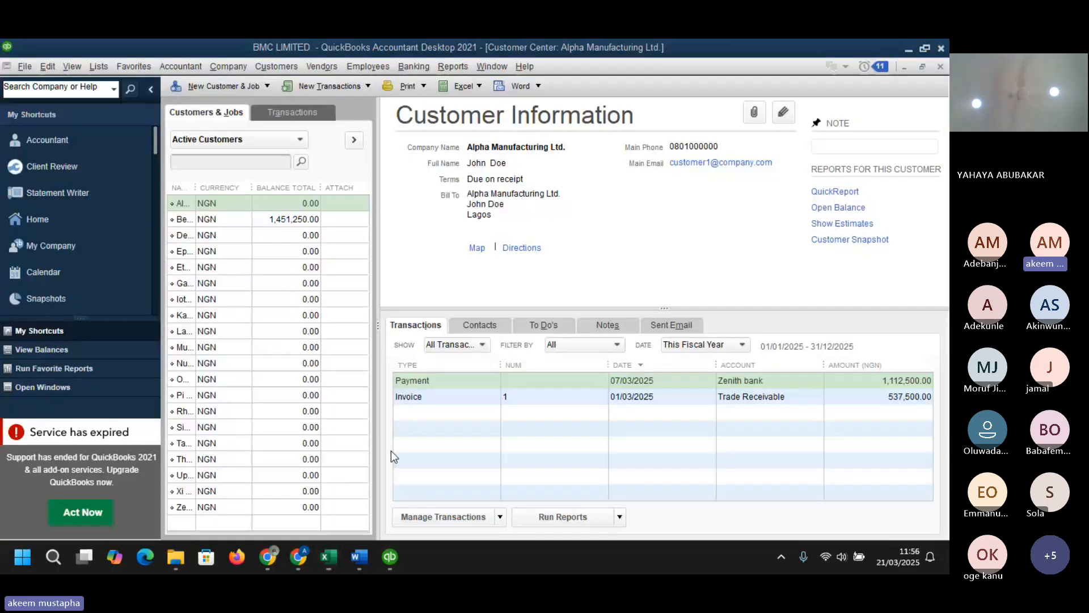
pyautogui.click(322, 67)
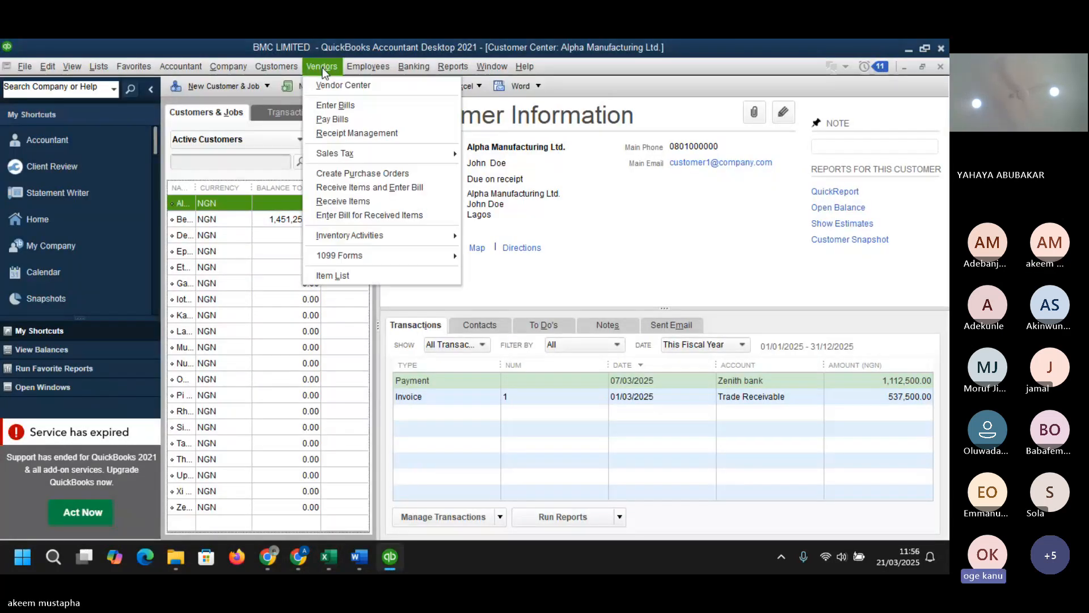
pyautogui.click(353, 90)
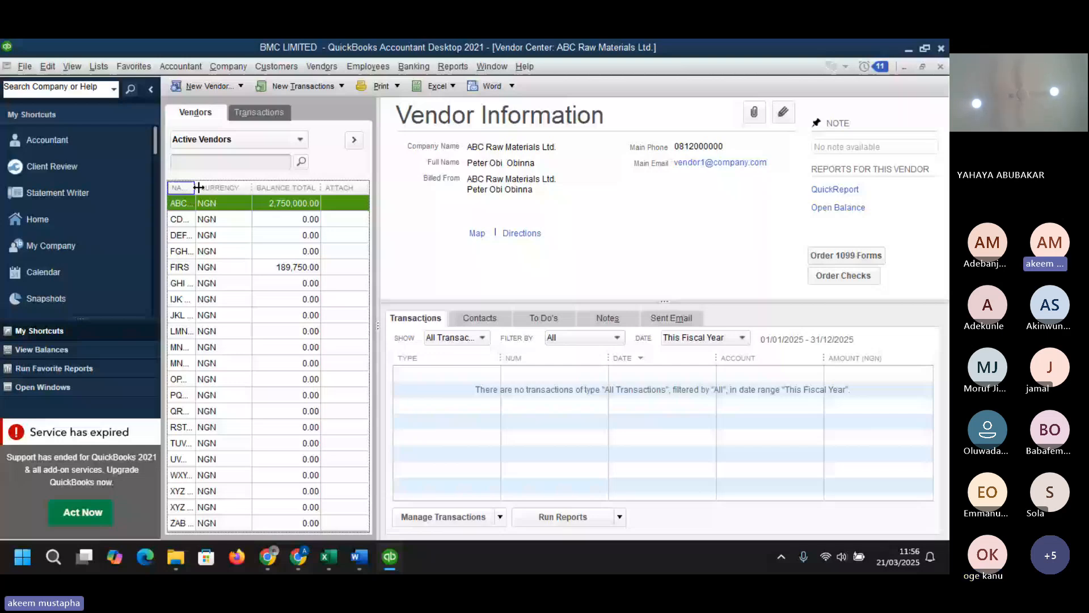
pyautogui.moveTo(199, 187); pyautogui.dragTo(446, 189)
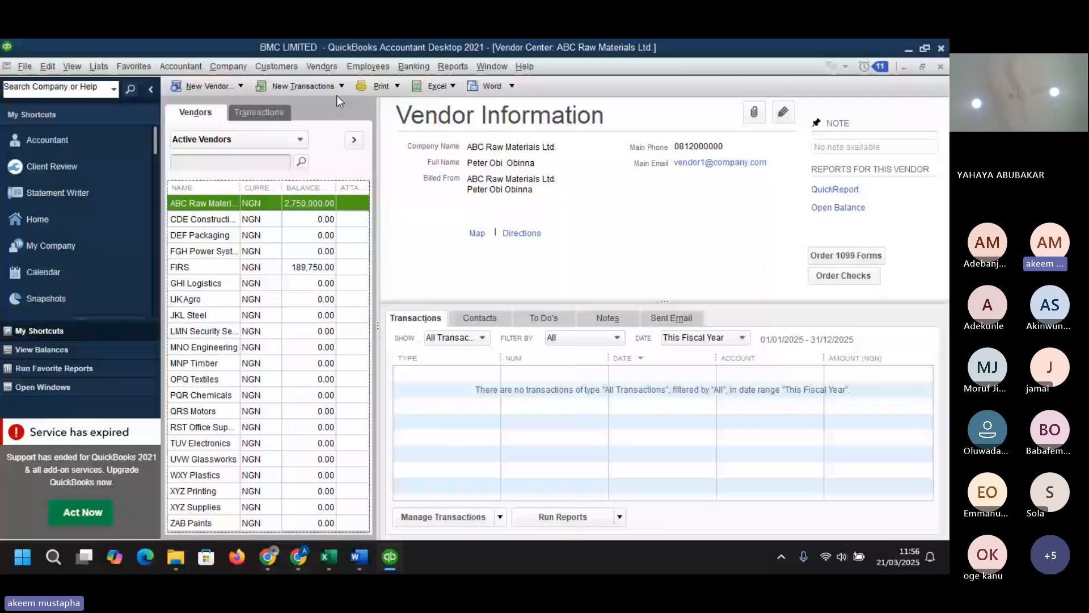
# - Start a Receive Items & Enter Bill transaction for vendor CDE Construction
pyautogui.click(208, 220)
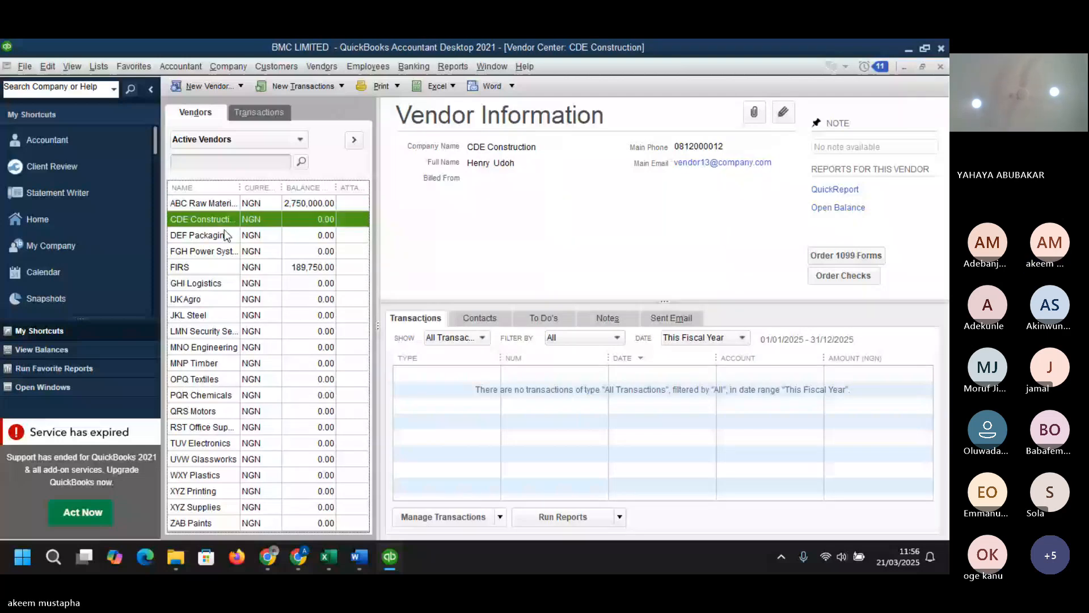
pyautogui.rightClick(212, 222)
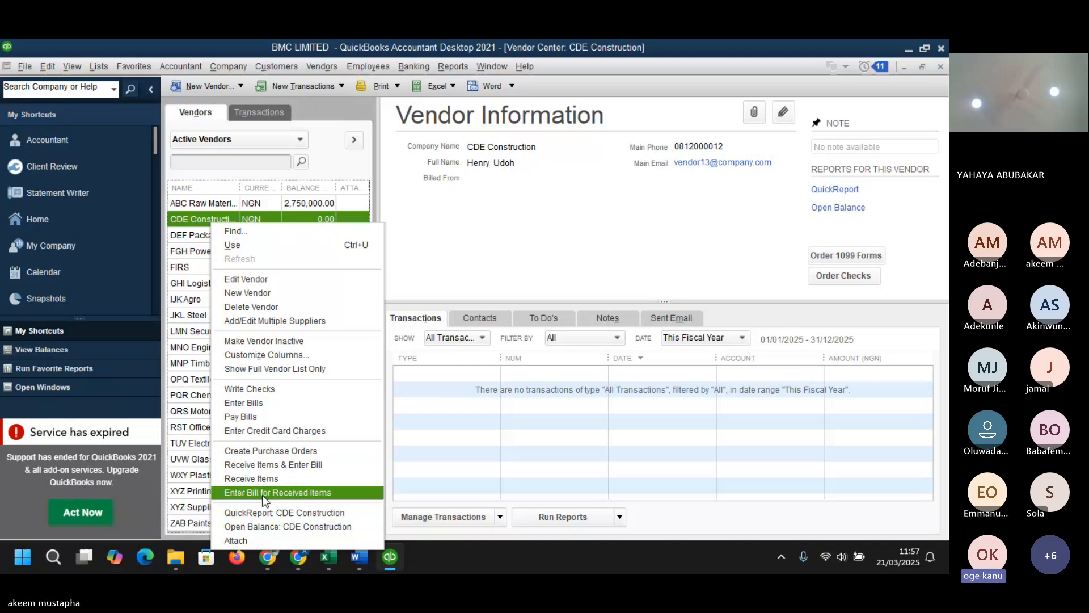
pyautogui.click(260, 465)
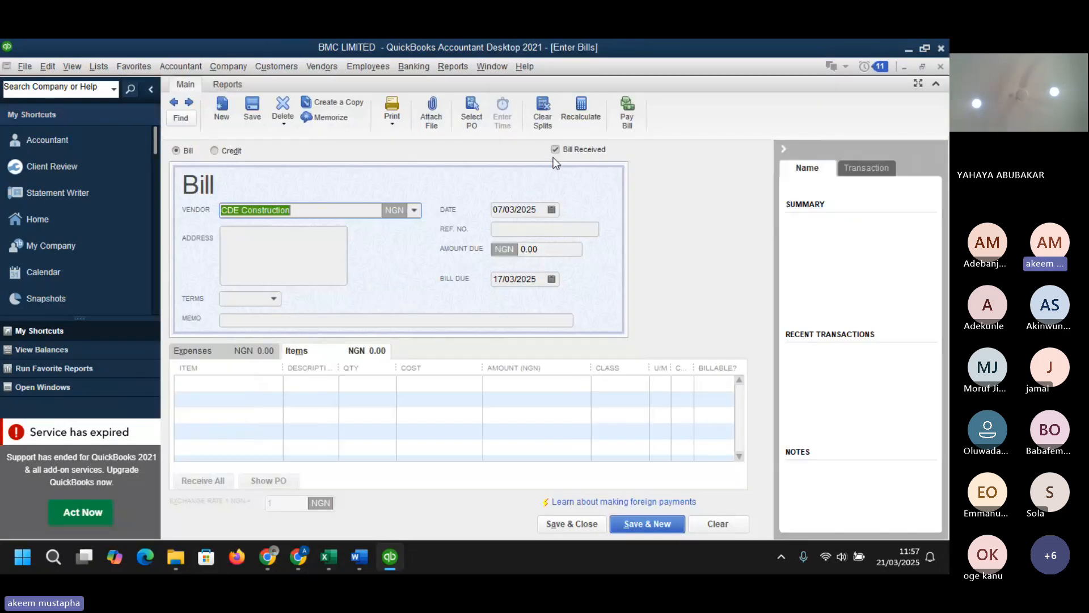
pyautogui.click(554, 149)
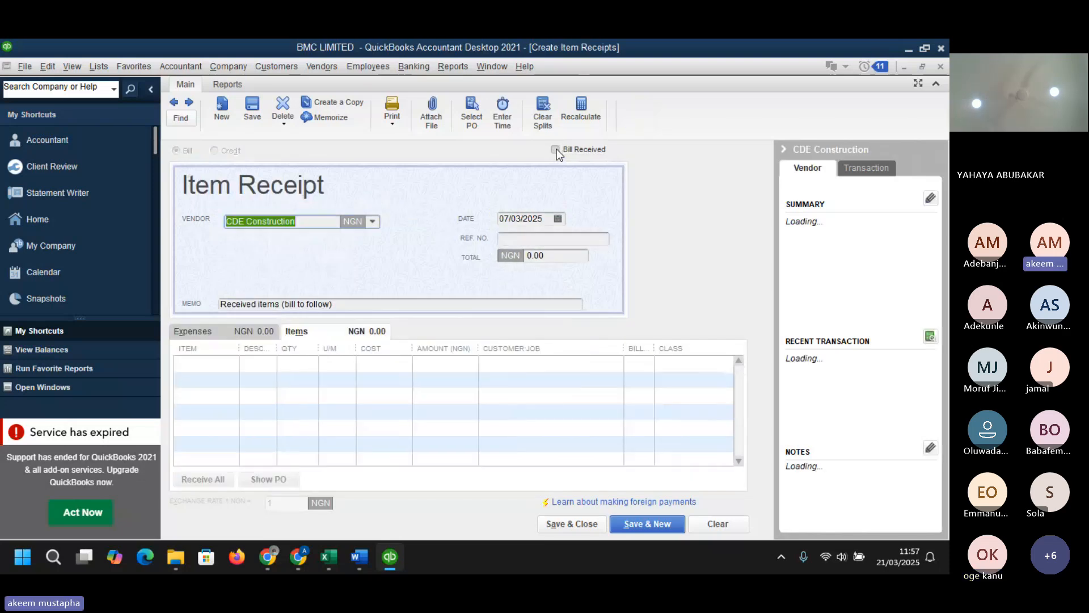
pyautogui.click(555, 149)
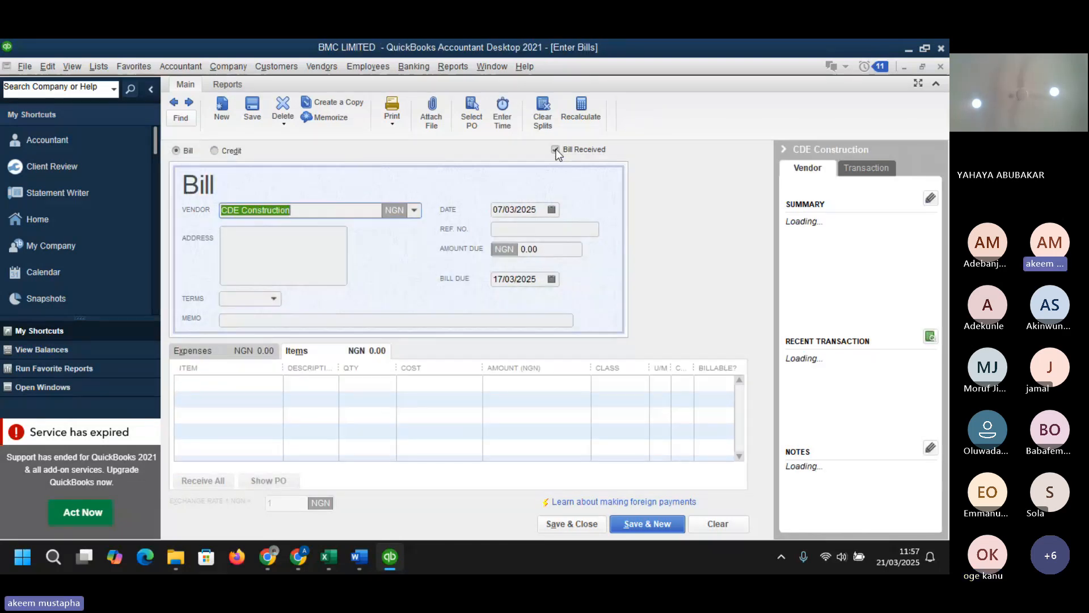
pyautogui.click(555, 150)
pyautogui.click(554, 150)
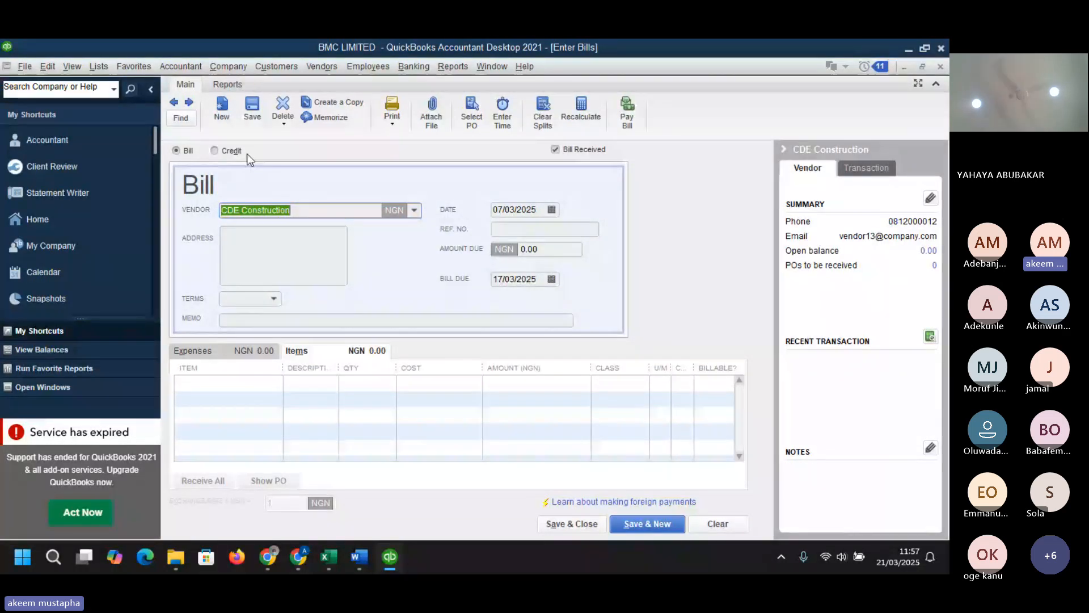
# - Add a RAW-002 Plastic Granules item line to the CDE Construction bill with quantity 150
pyautogui.click(554, 150)
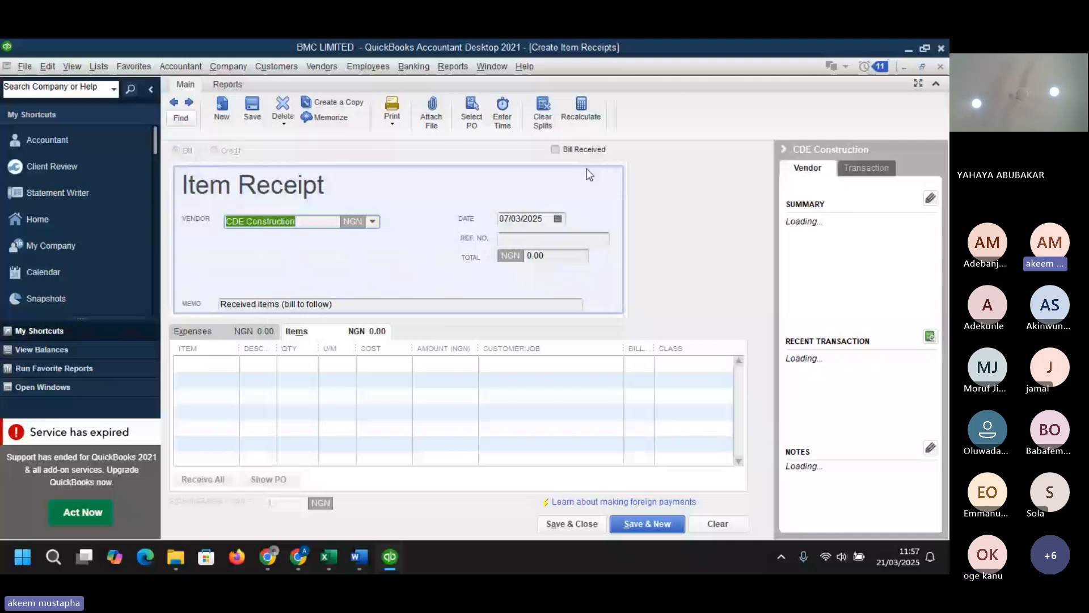
pyautogui.click(584, 150)
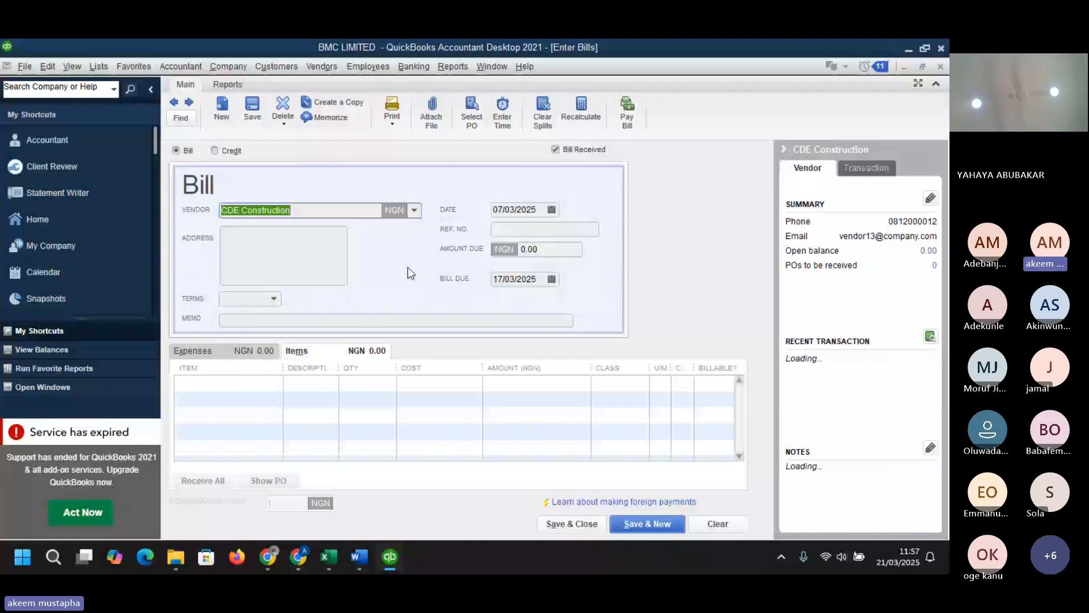
pyautogui.click(275, 383)
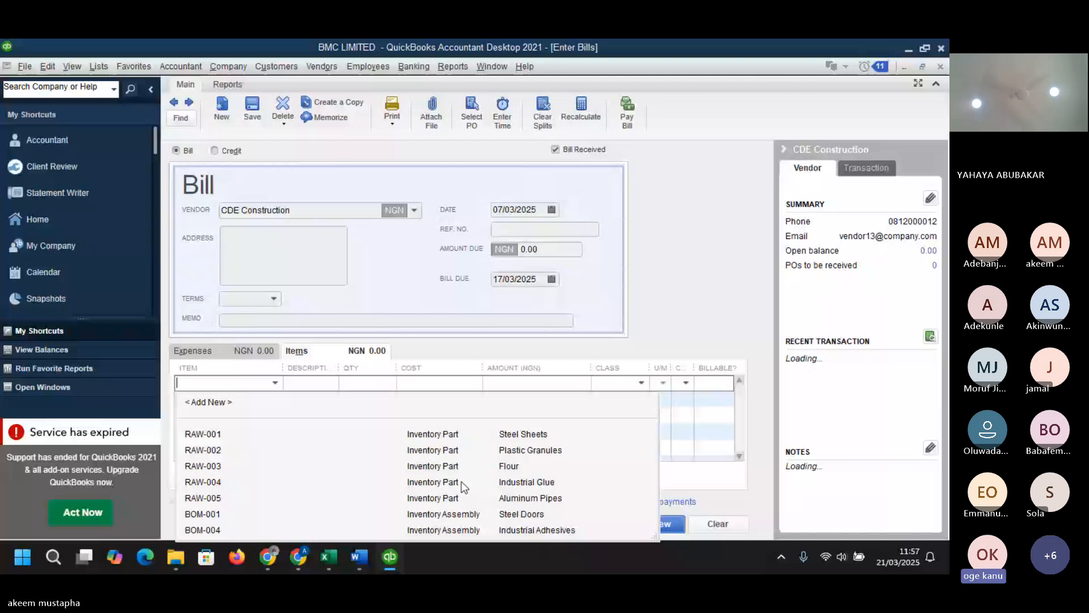
pyautogui.click(431, 450)
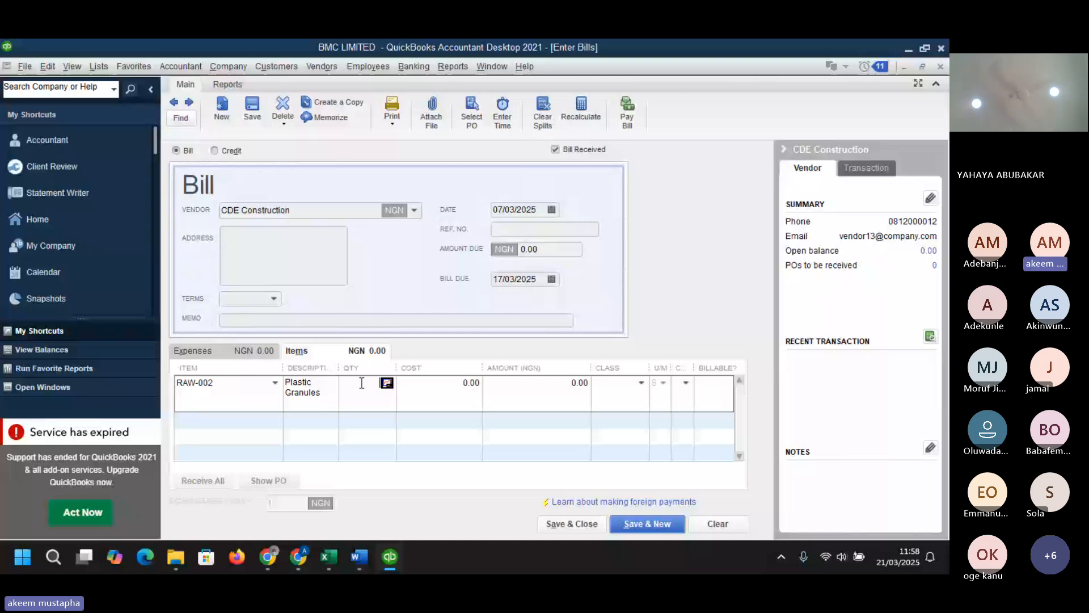
pyautogui.write('150')
pyautogui.press('Tab')
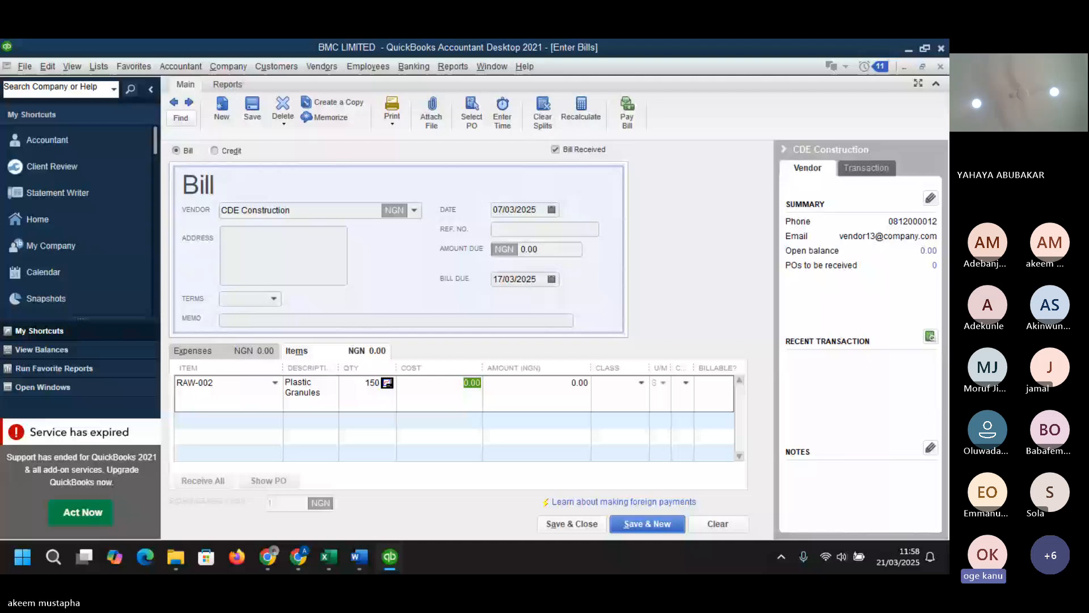
# - Check the Plastic Granules unit price in the Excel dataset's Raw Materials sheet, then return to the bill
pyautogui.hotkey('alt', 'Tab')
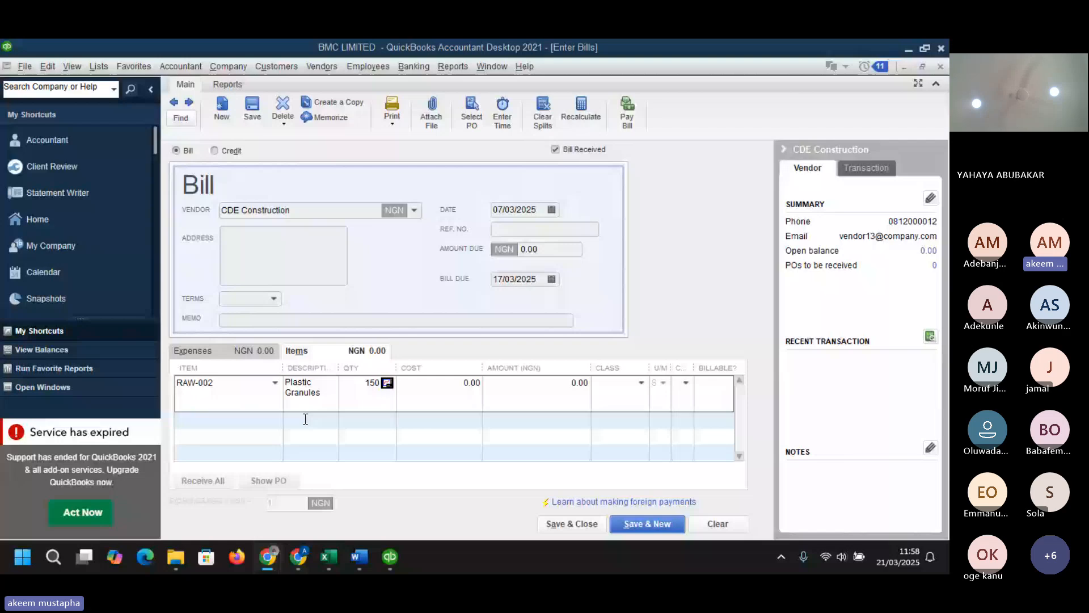
pyautogui.moveTo(328, 556)
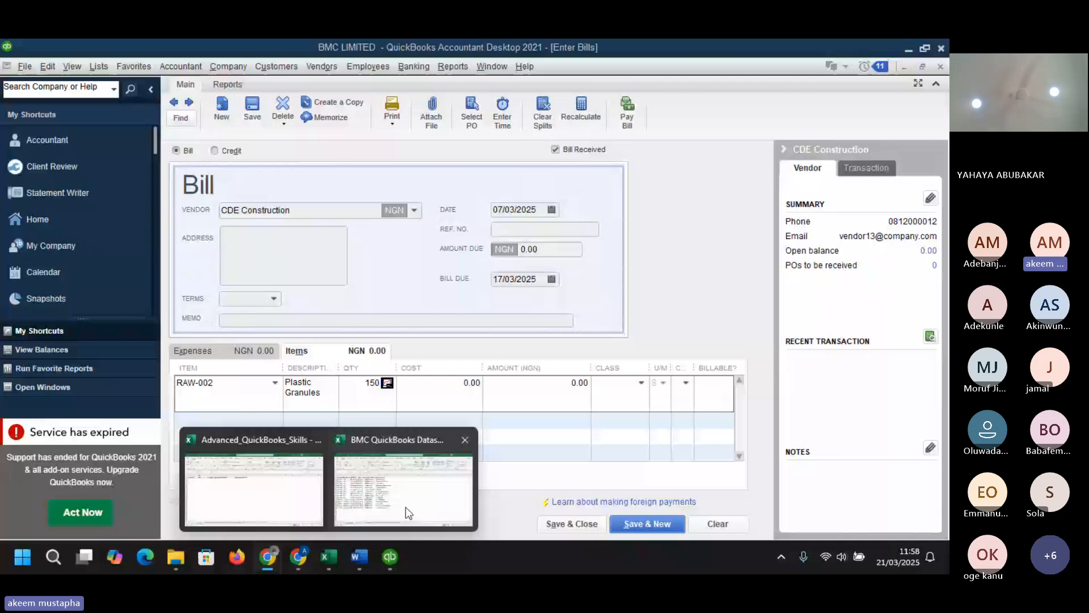
pyautogui.click(406, 506)
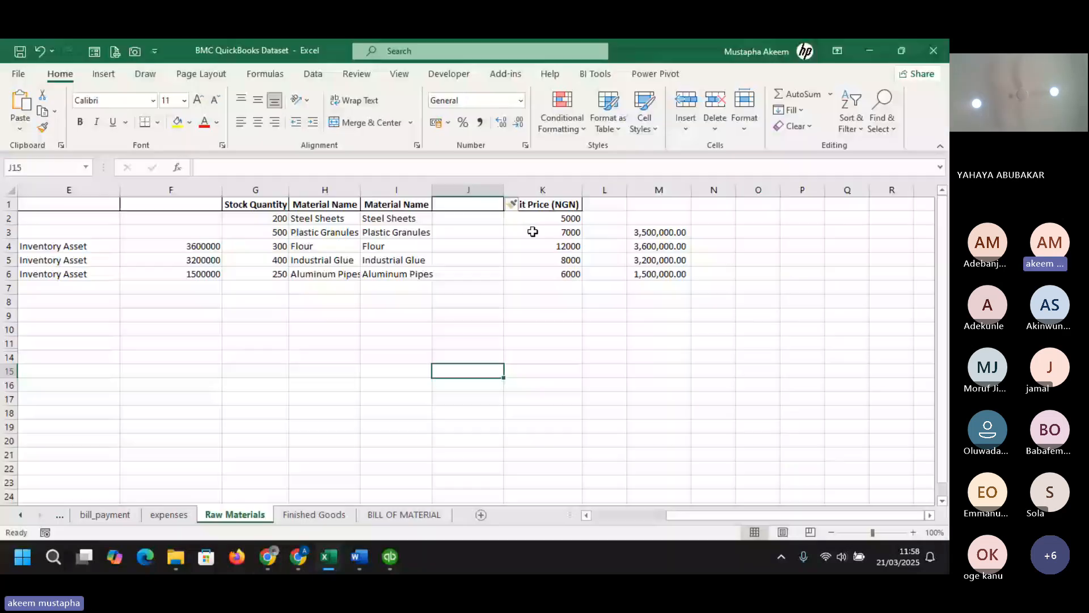
pyautogui.click(533, 231)
pyautogui.click(873, 52)
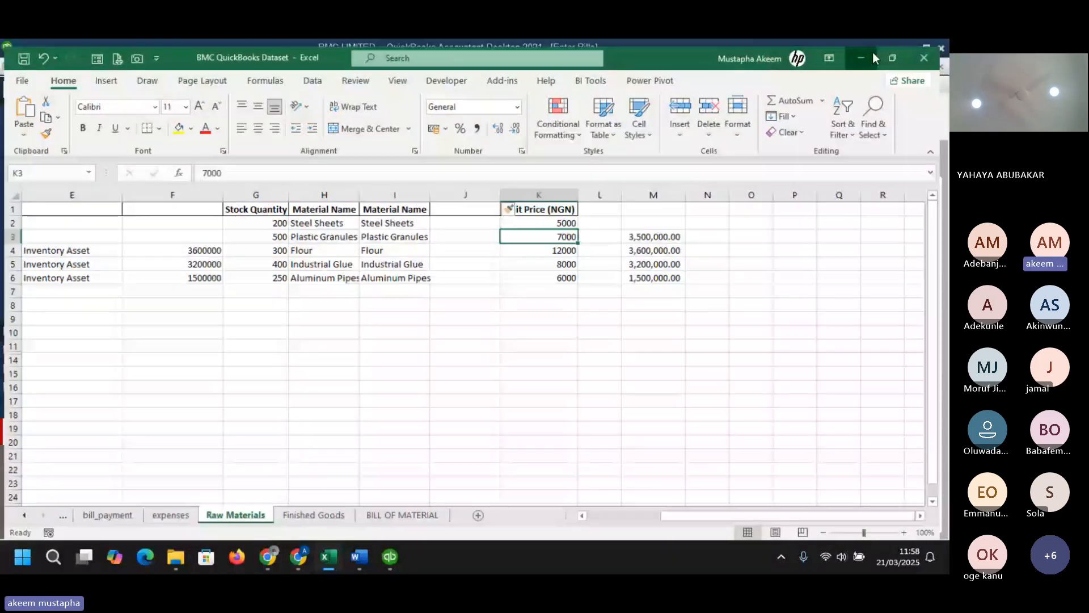
pyautogui.click(873, 52)
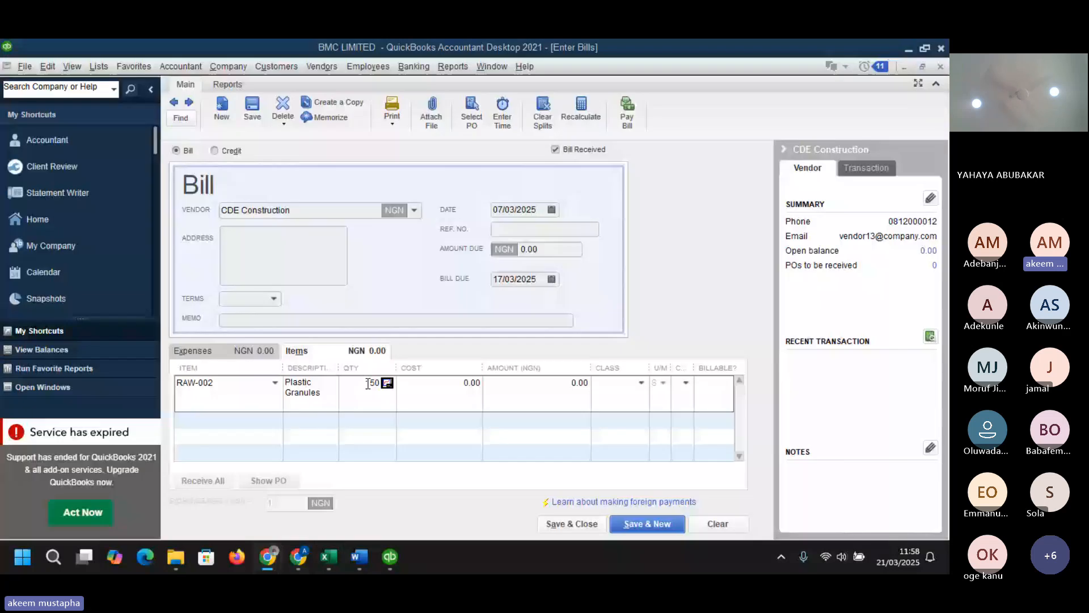
# - Set the Plastic Granules cost to 6,500 and update the item's stored cost
pyautogui.click(520, 381)
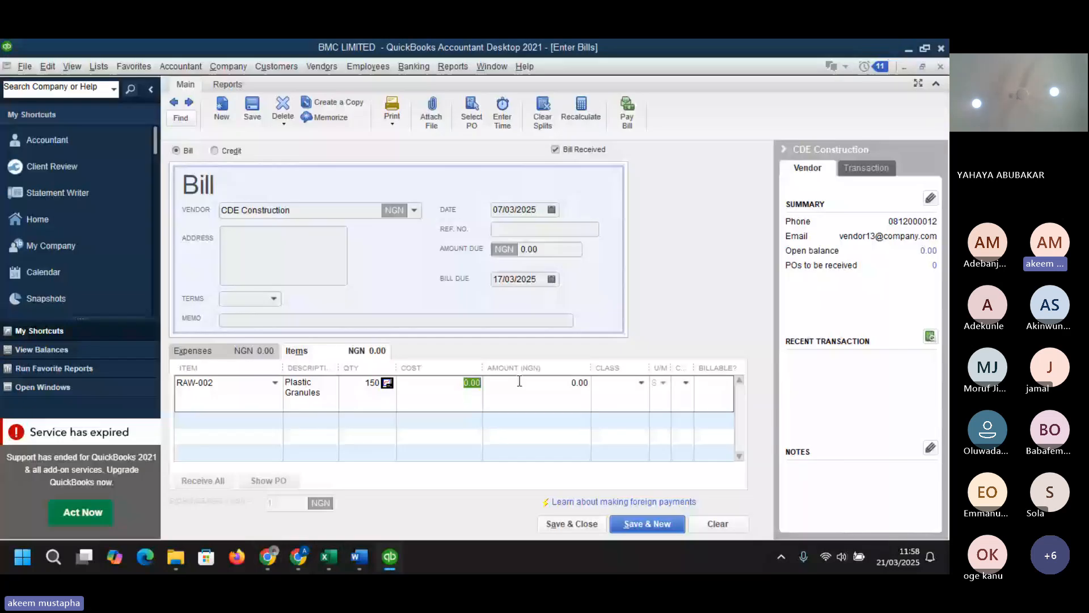
pyautogui.write('65000')
pyautogui.press('BackSpace')
pyautogui.press('Tab')
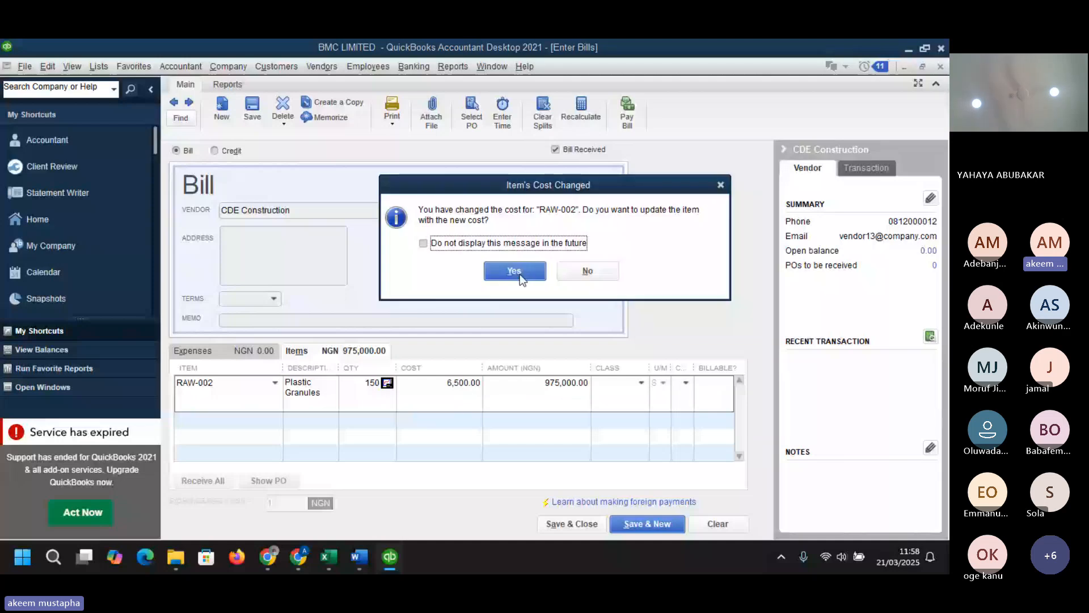
pyautogui.click(517, 273)
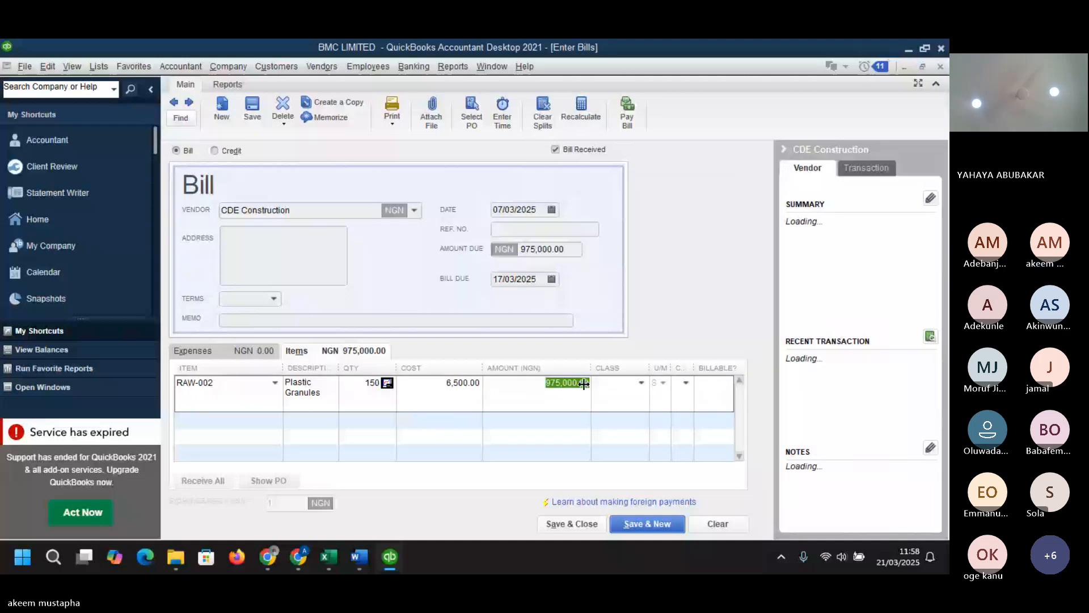
# - Assign the CHEMICALS class to the item line and save and close the bill
pyautogui.click(642, 382)
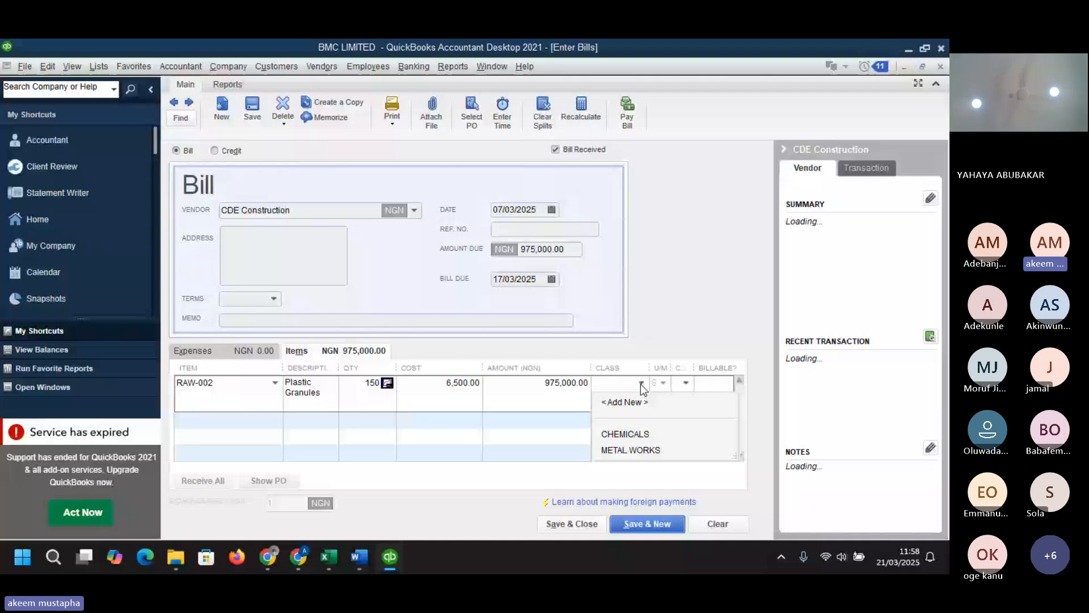
pyautogui.click(631, 431)
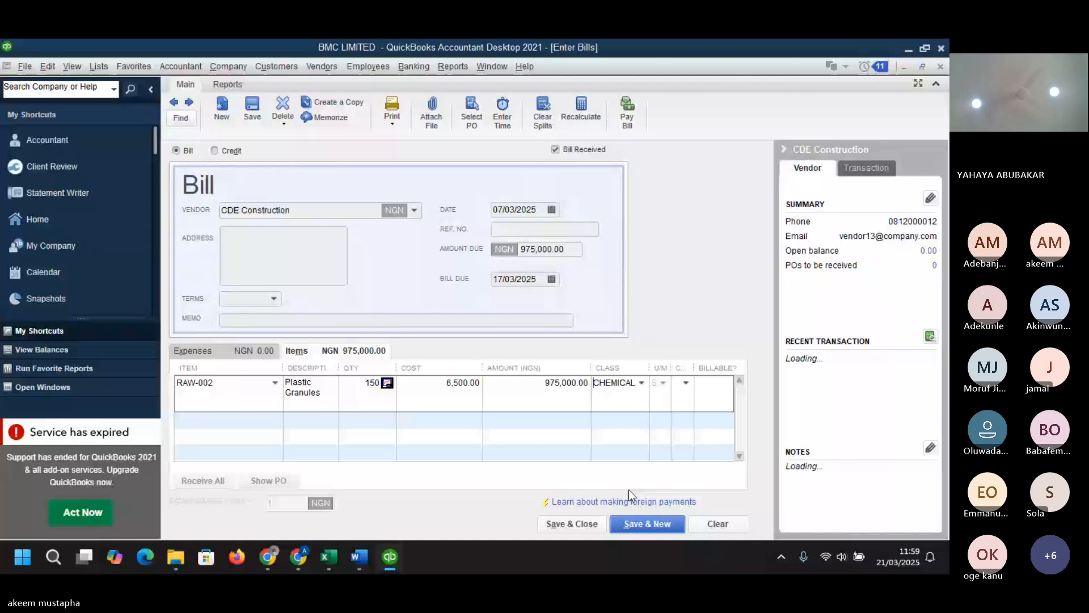
pyautogui.click(574, 523)
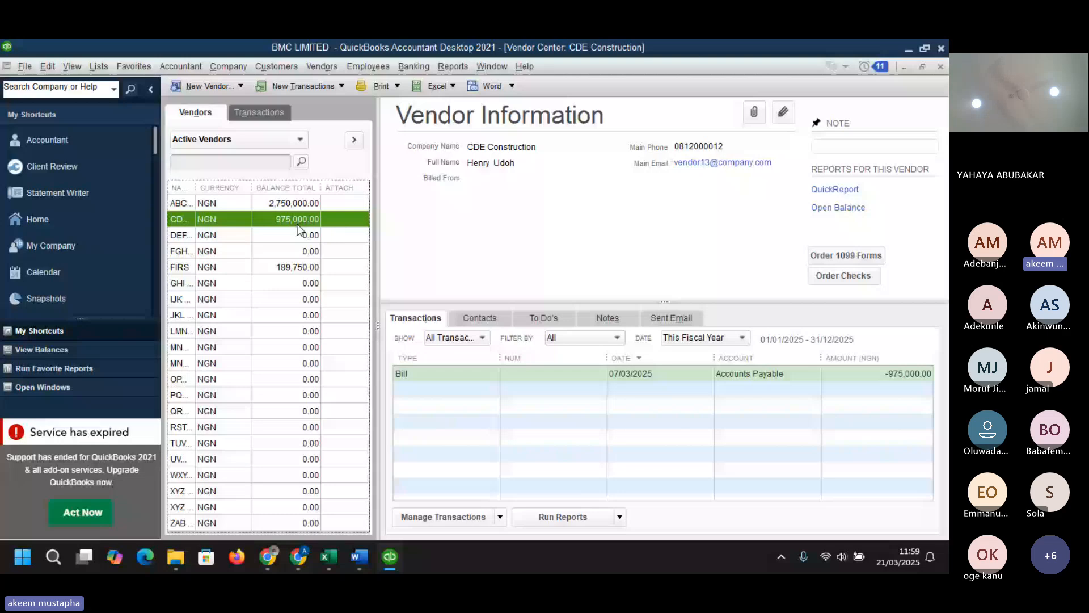
# - Open a new bill and choose TUV Electronics as the vendor
pyautogui.click(327, 64)
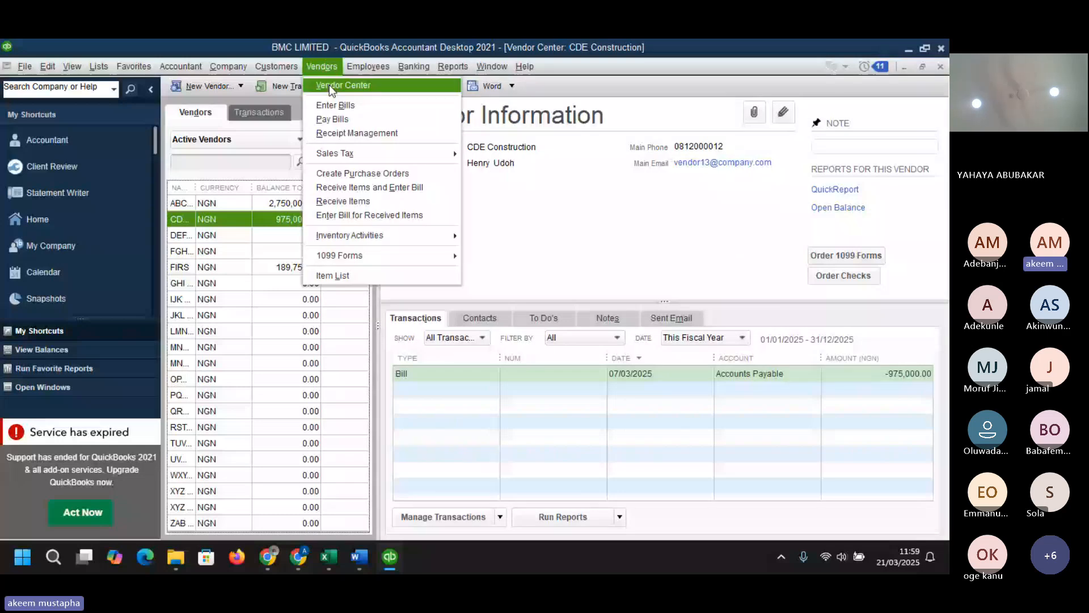
pyautogui.click(351, 107)
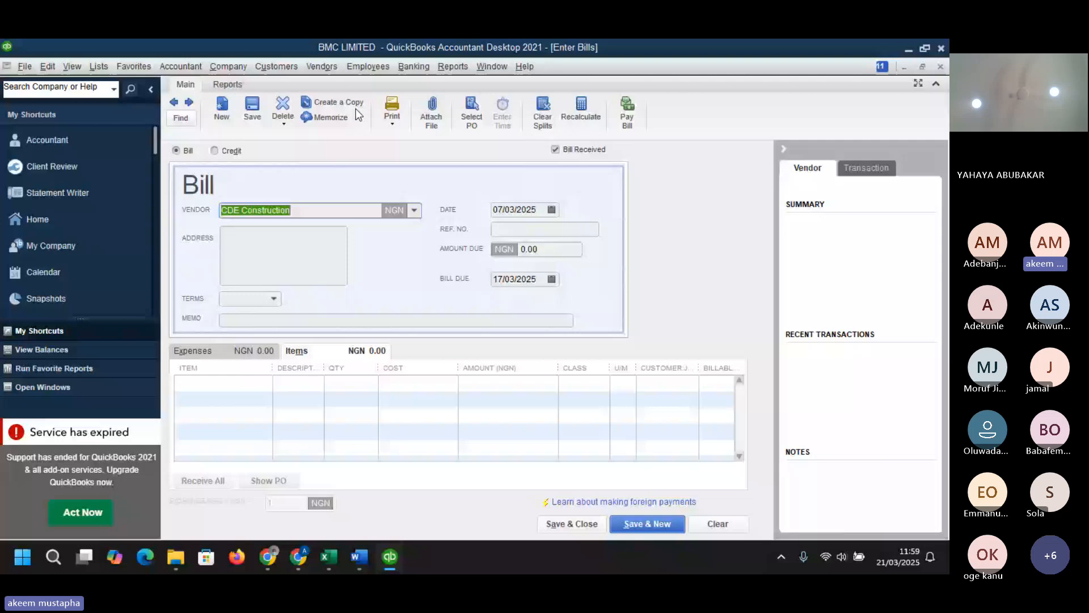
pyautogui.click(414, 210)
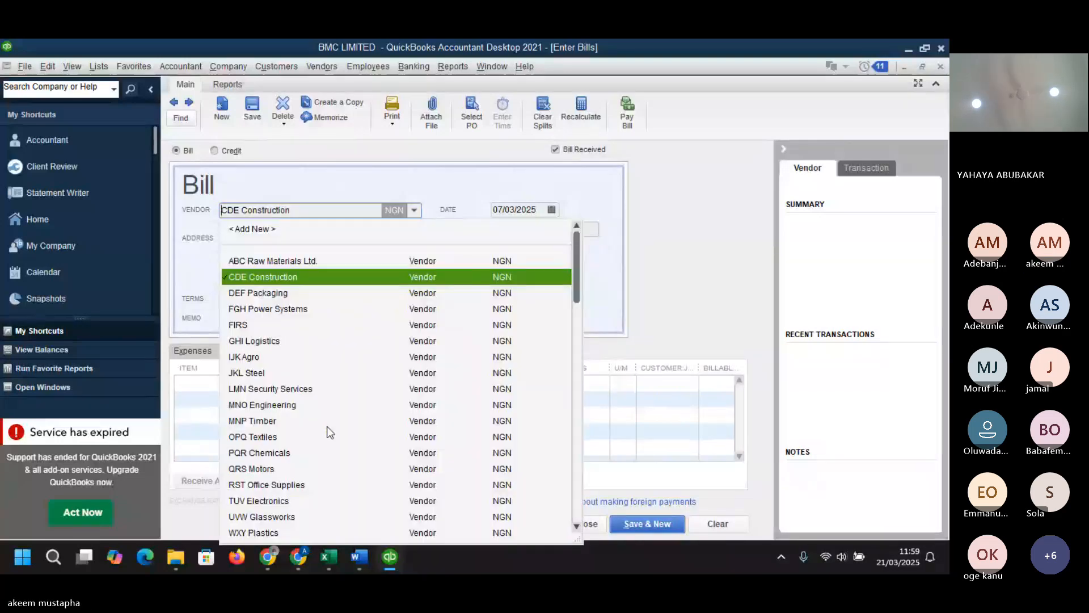
pyautogui.click(266, 507)
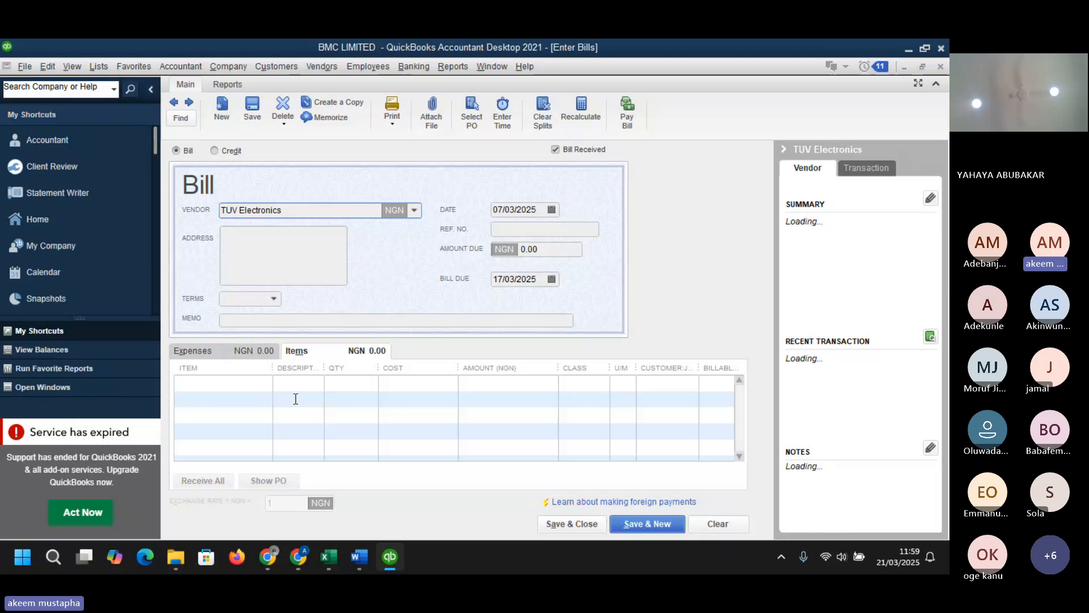
# - Add an expense line charging 5020 Factory Overhead with an amount of 2,000,000 NGN
pyautogui.click(224, 351)
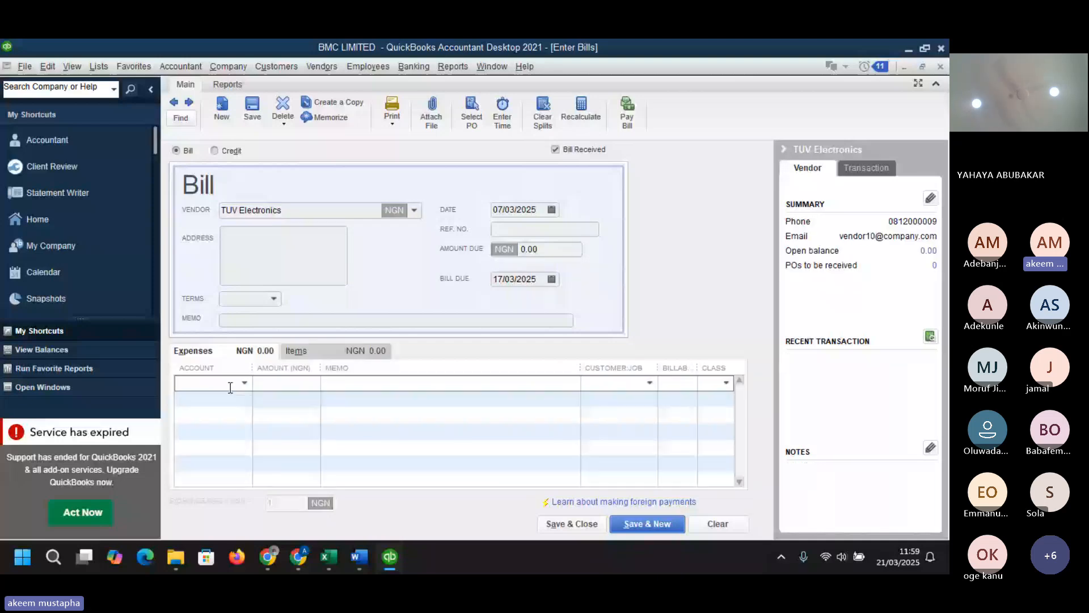
pyautogui.click(244, 383)
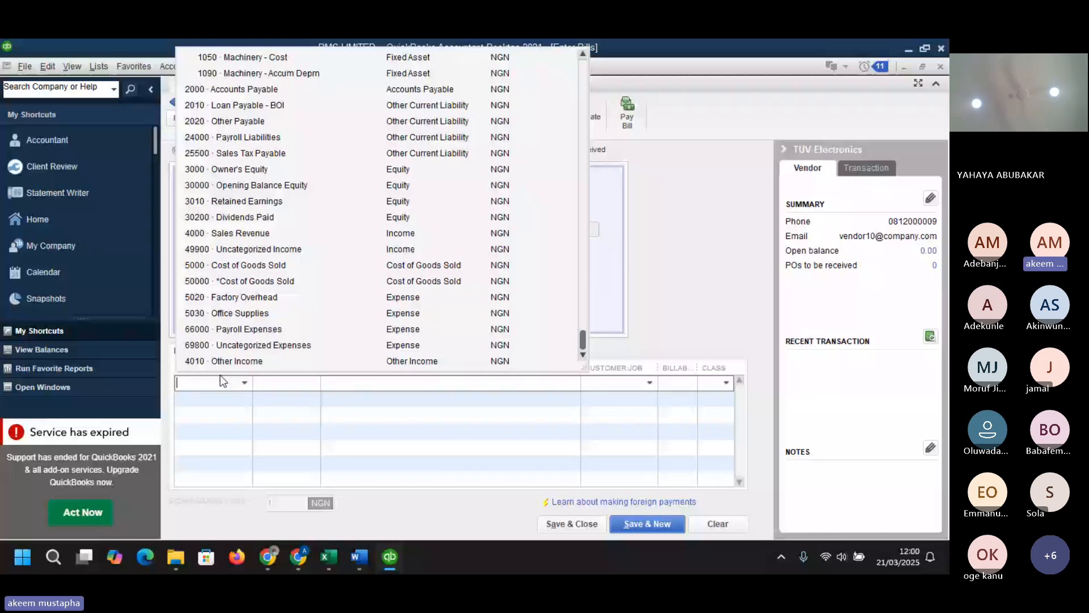
pyautogui.click(238, 297)
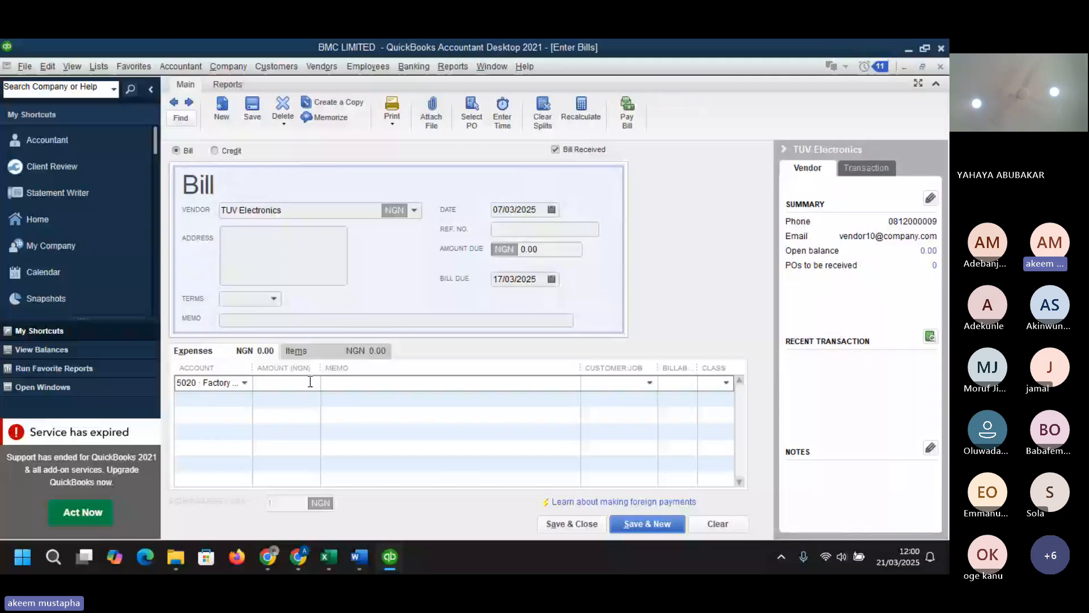
pyautogui.click(310, 381)
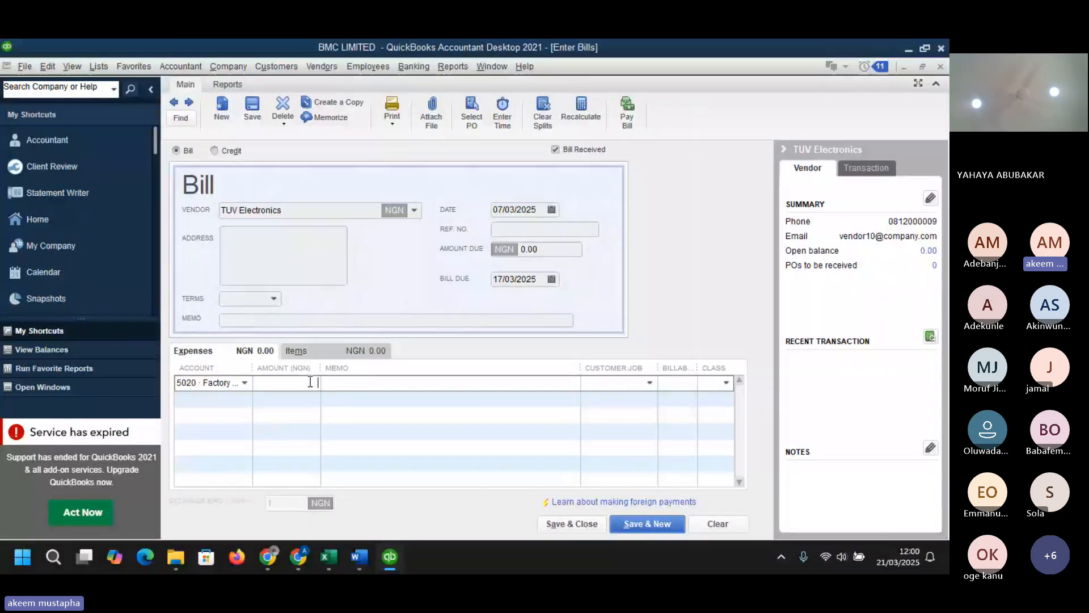
pyautogui.write('200000')
pyautogui.press('BackSpace')
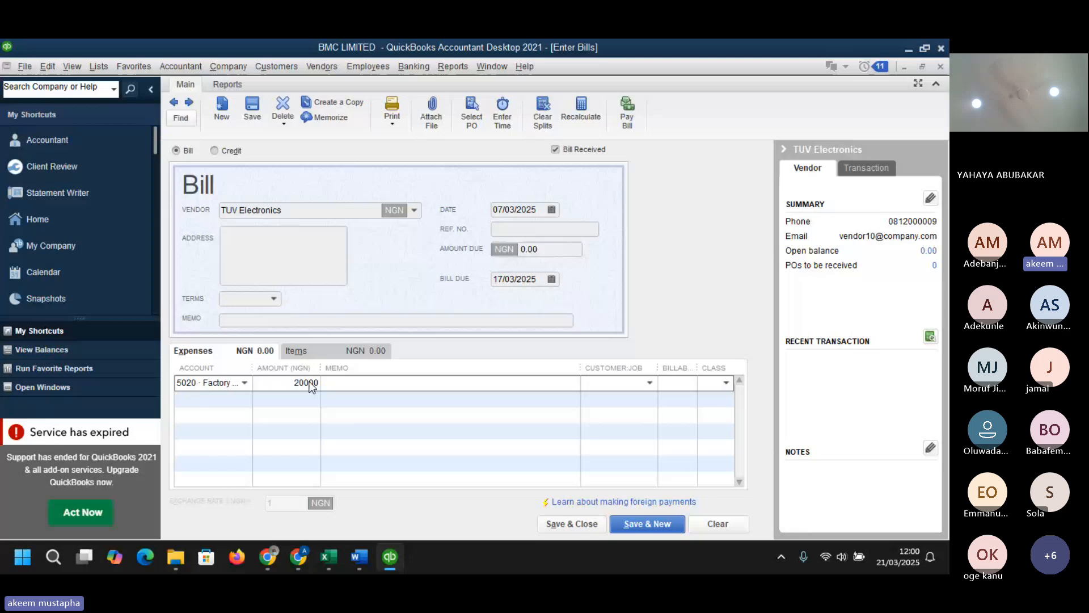
pyautogui.press('BackSpace')
pyautogui.press('BackSpace')
pyautogui.press('BackSpace')
pyautogui.press('BackSpace')
pyautogui.press('BackSpace')
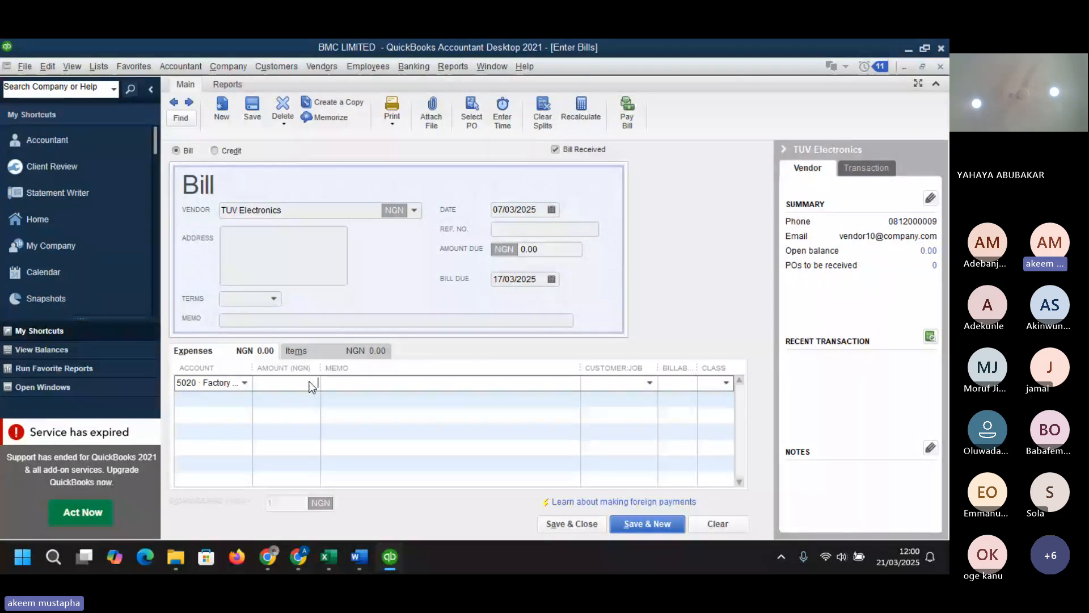
pyautogui.write('200000')
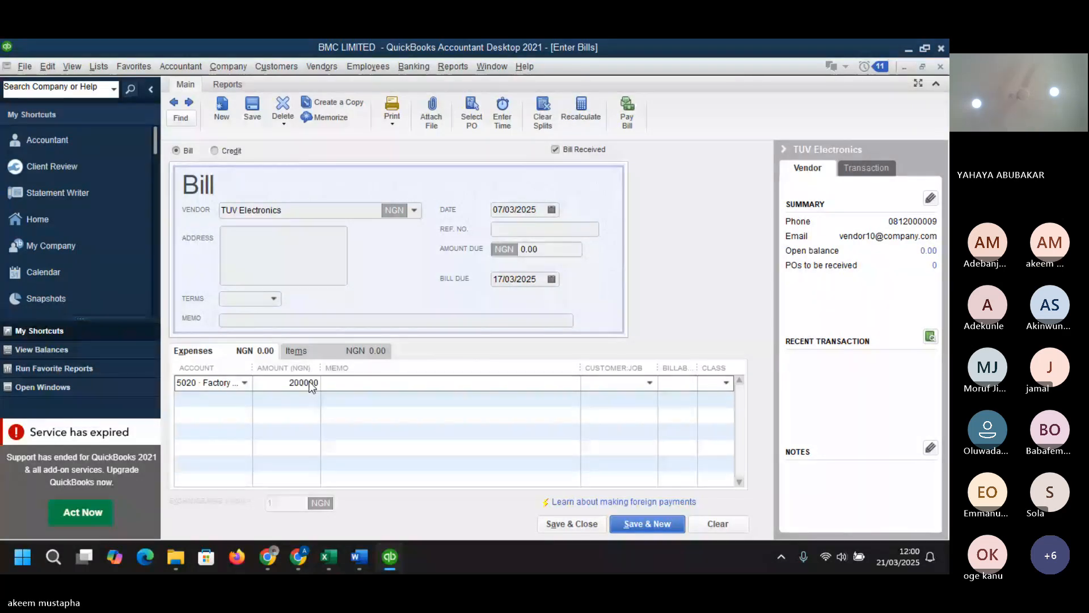
pyautogui.write('0')
pyautogui.press('Tab')
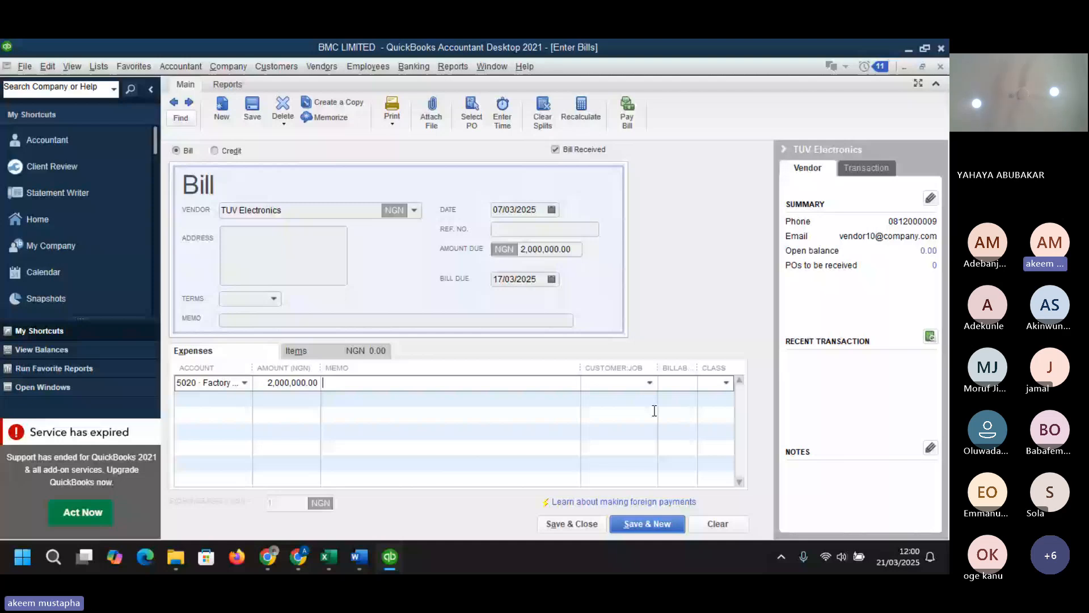
pyautogui.click(650, 383)
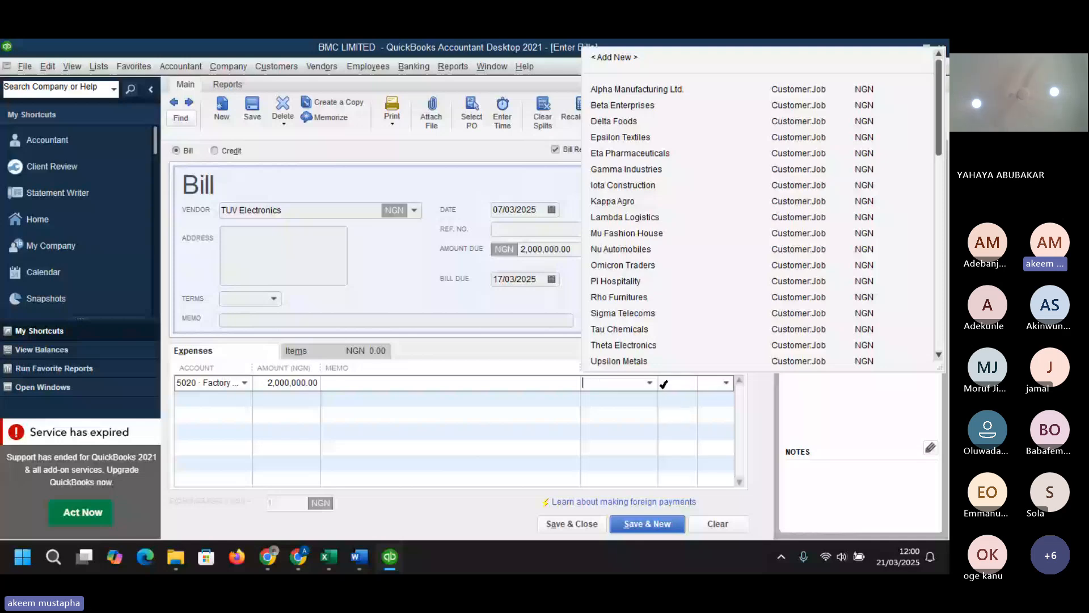
pyautogui.click(662, 383)
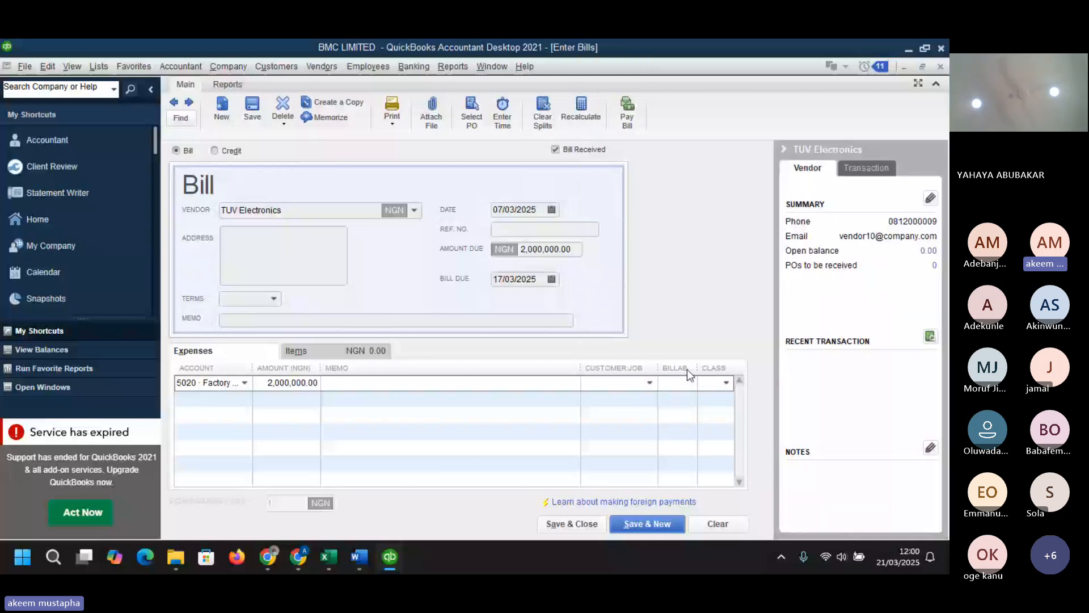
pyautogui.click(659, 384)
pyautogui.click(650, 382)
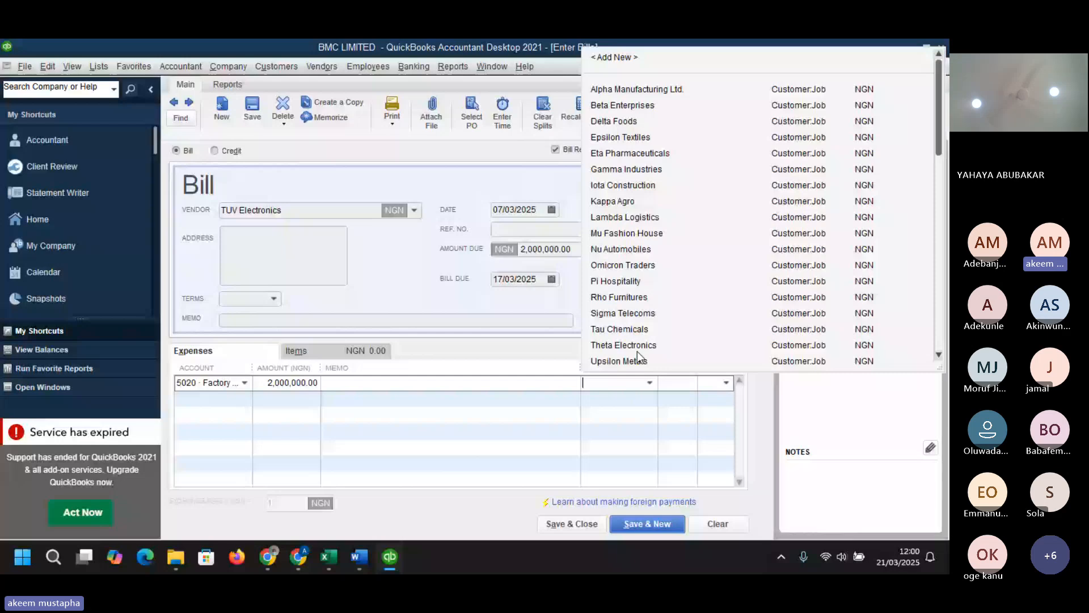
pyautogui.click(637, 351)
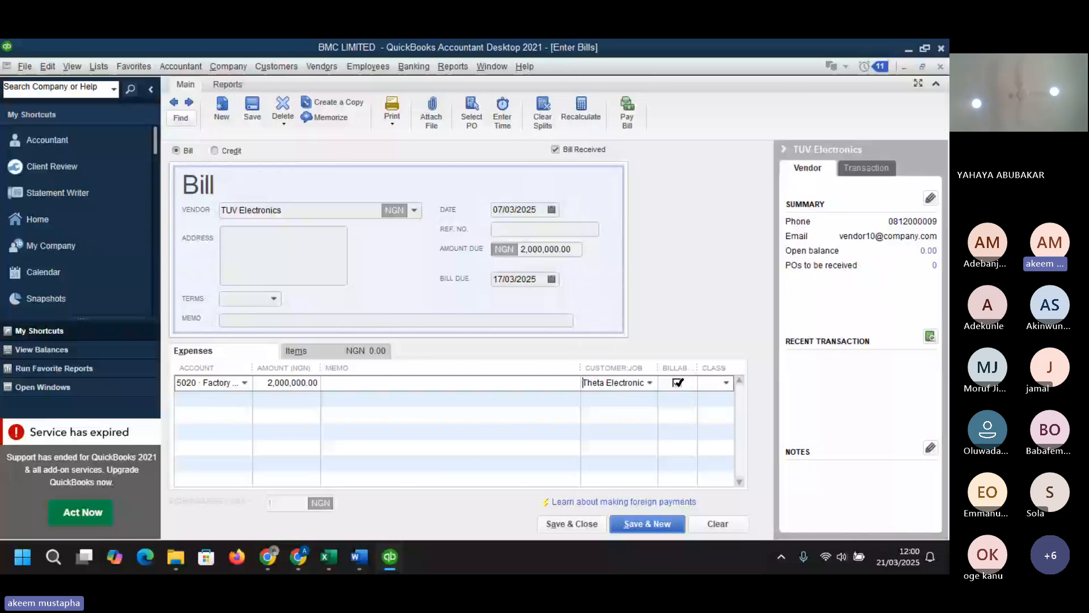
pyautogui.click(649, 383)
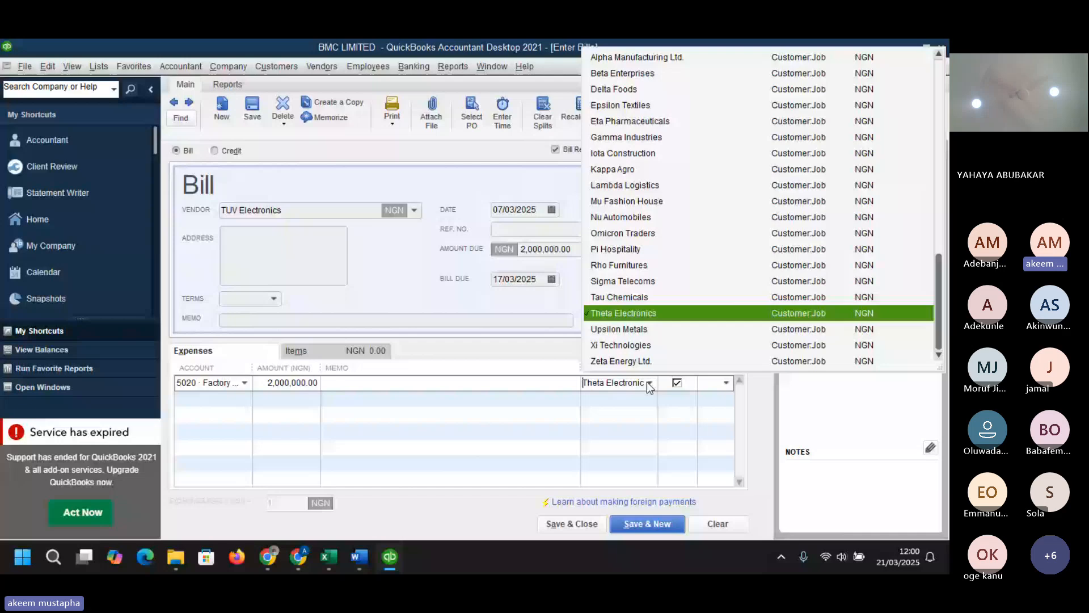
pyautogui.press('Return')
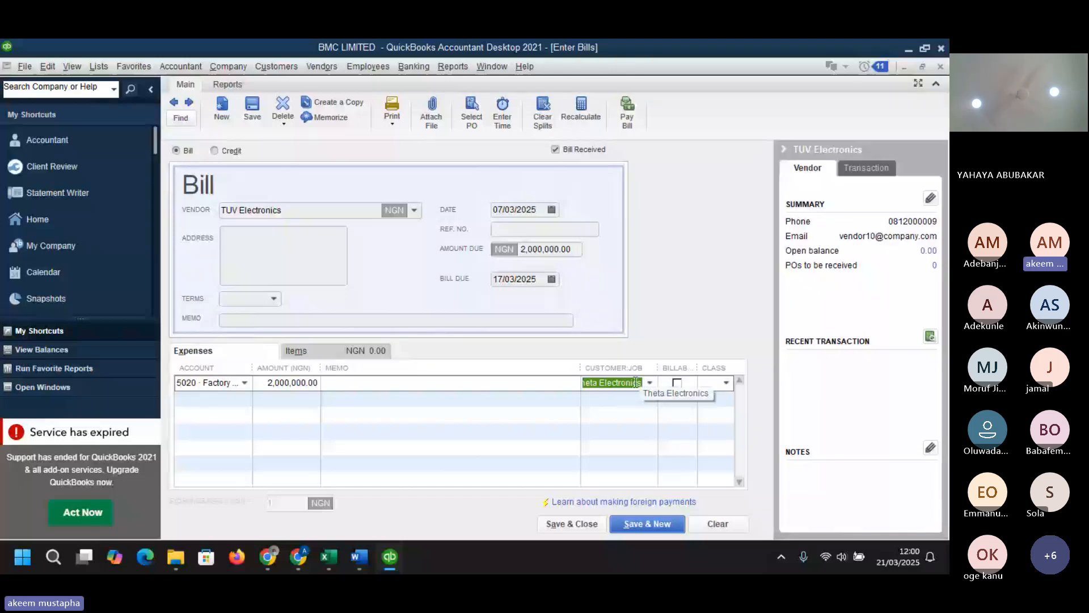
pyautogui.write('cs')
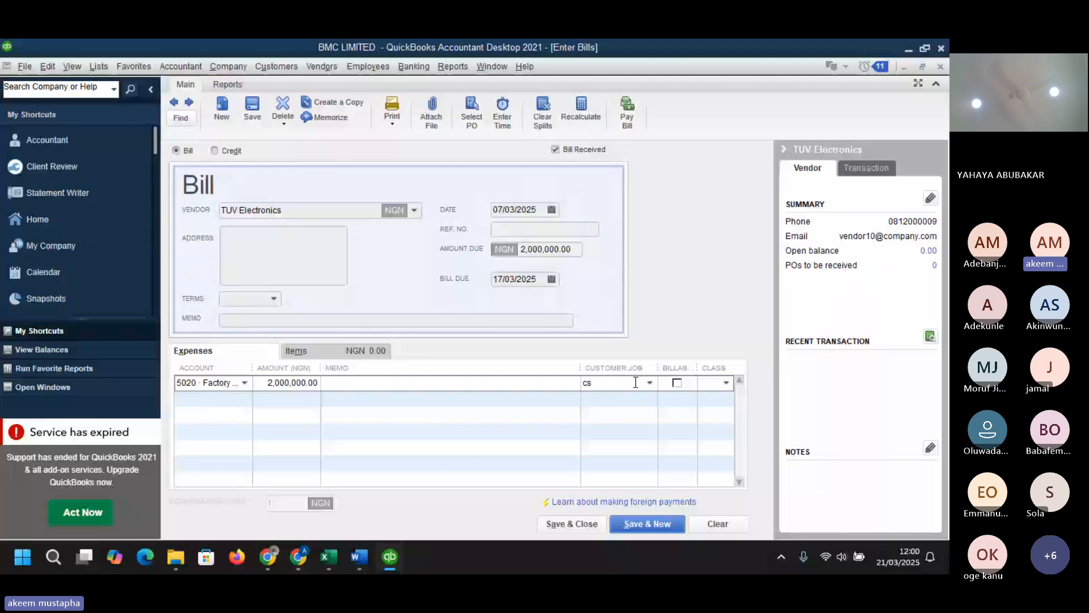
pyautogui.press('BackSpace')
pyautogui.press('BackSpace')
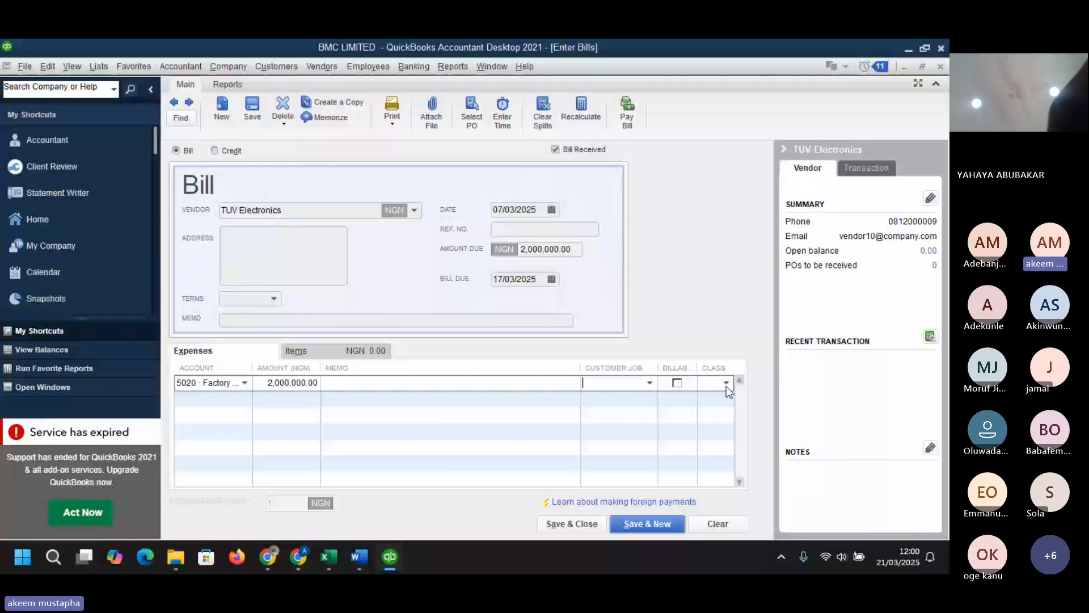
# - Save and close the TUV Electronics bill without assigning a class to the expense line
pyautogui.click(726, 384)
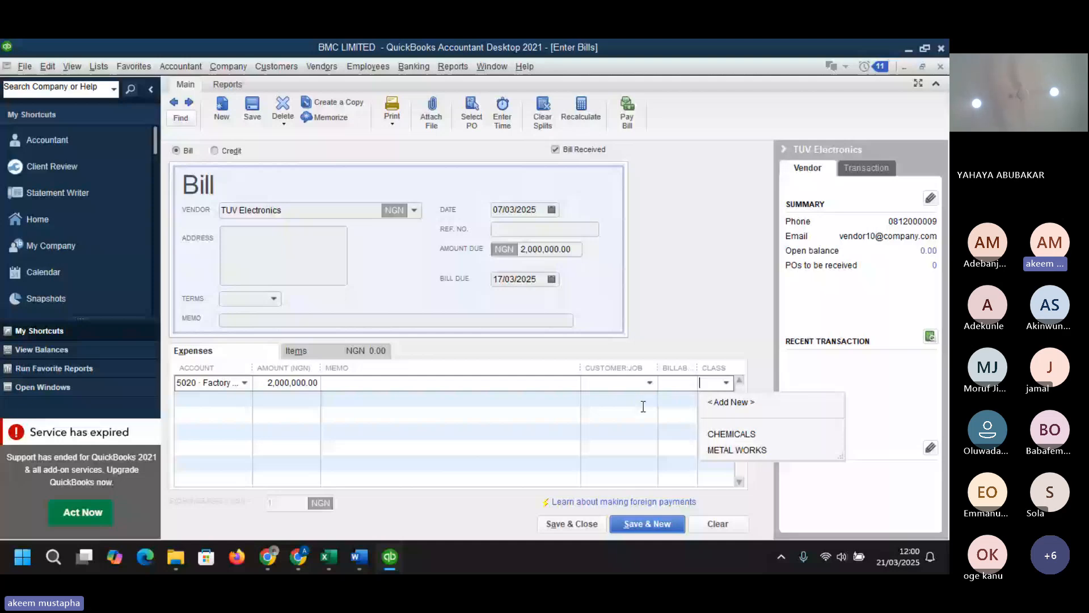
pyautogui.click(126, 431)
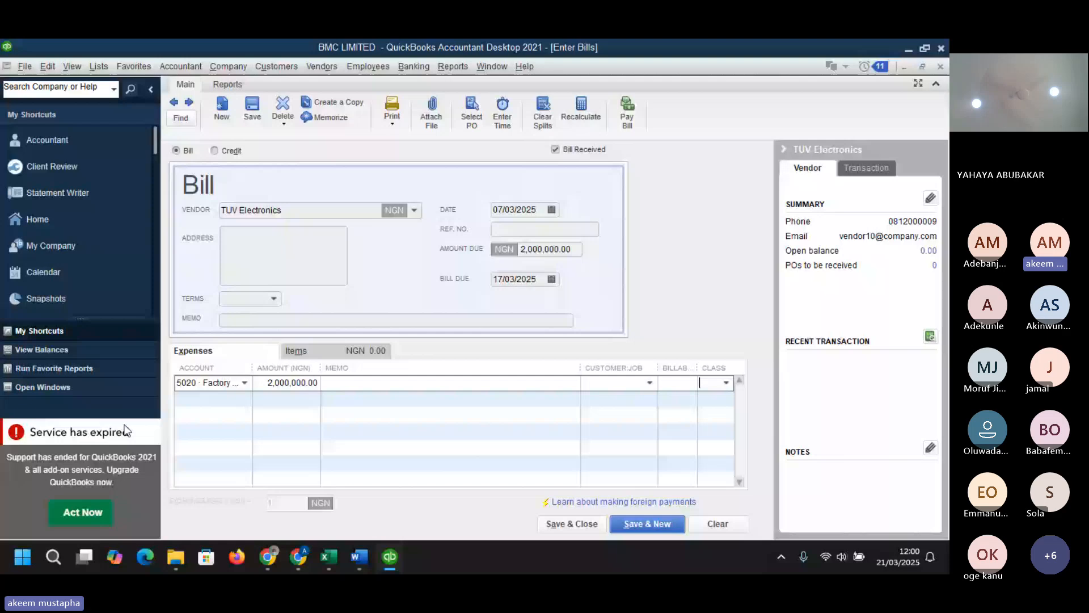
pyautogui.click(579, 525)
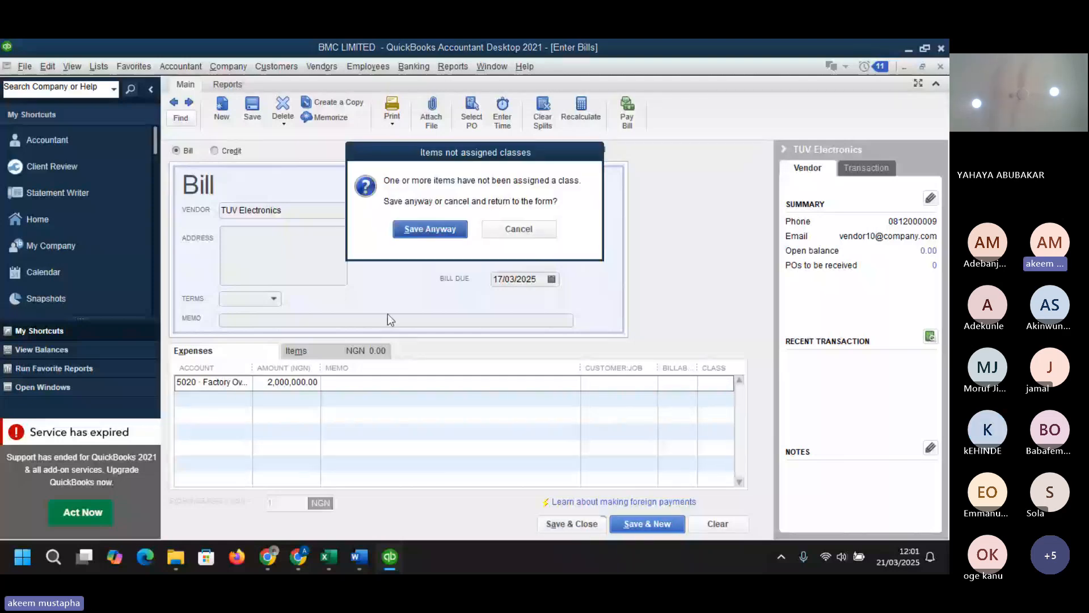
pyautogui.click(430, 229)
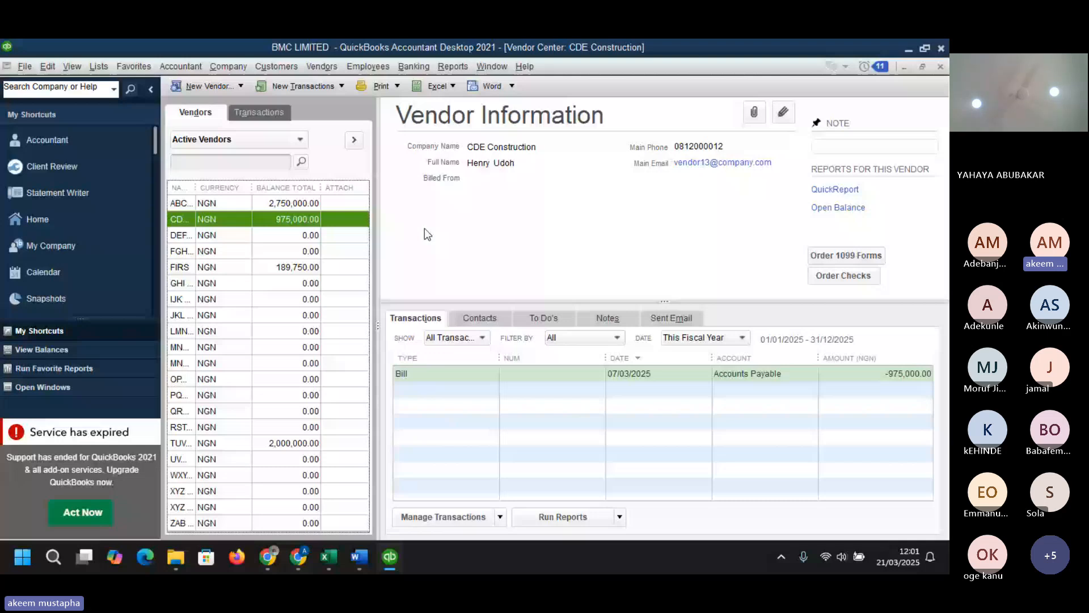
# - Review the balances and transactions of ABC Raw Materials Ltd., CDE Construction and TUV Electronics in the vendor center
pyautogui.click(275, 207)
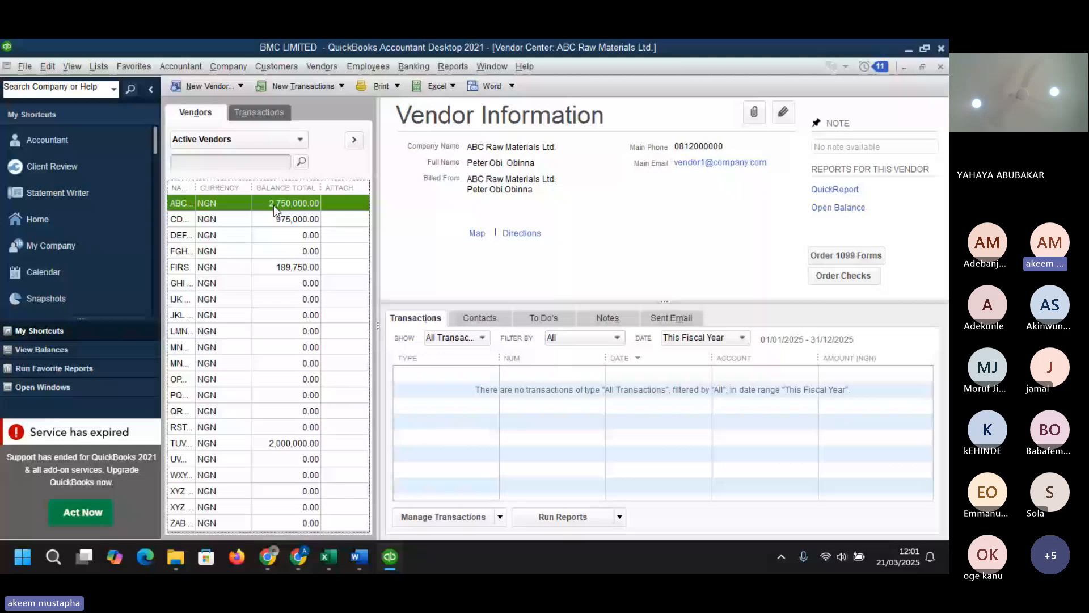
pyautogui.click(274, 219)
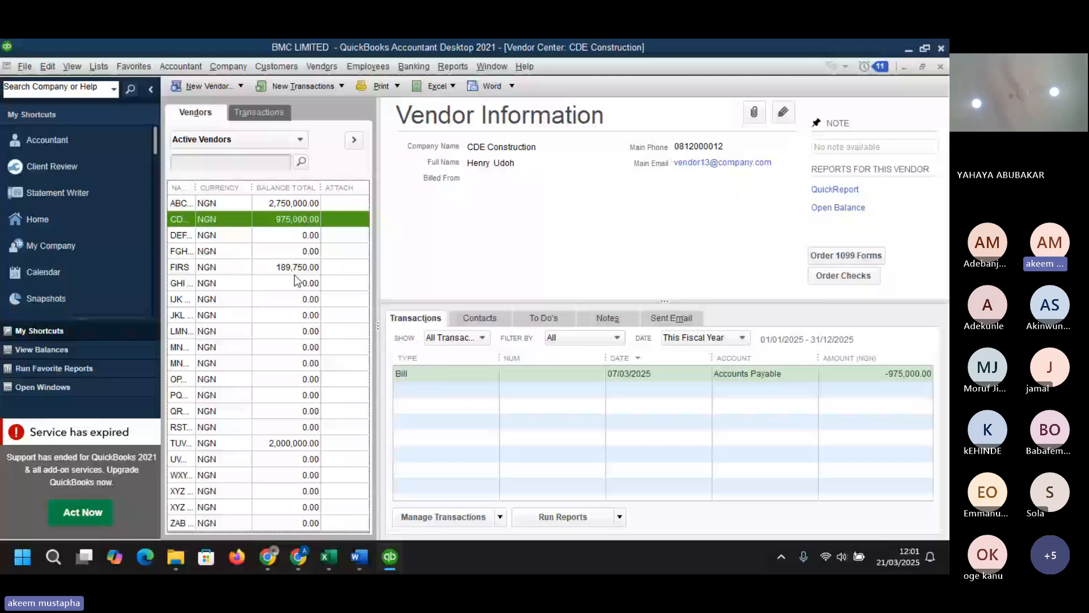
pyautogui.click(293, 443)
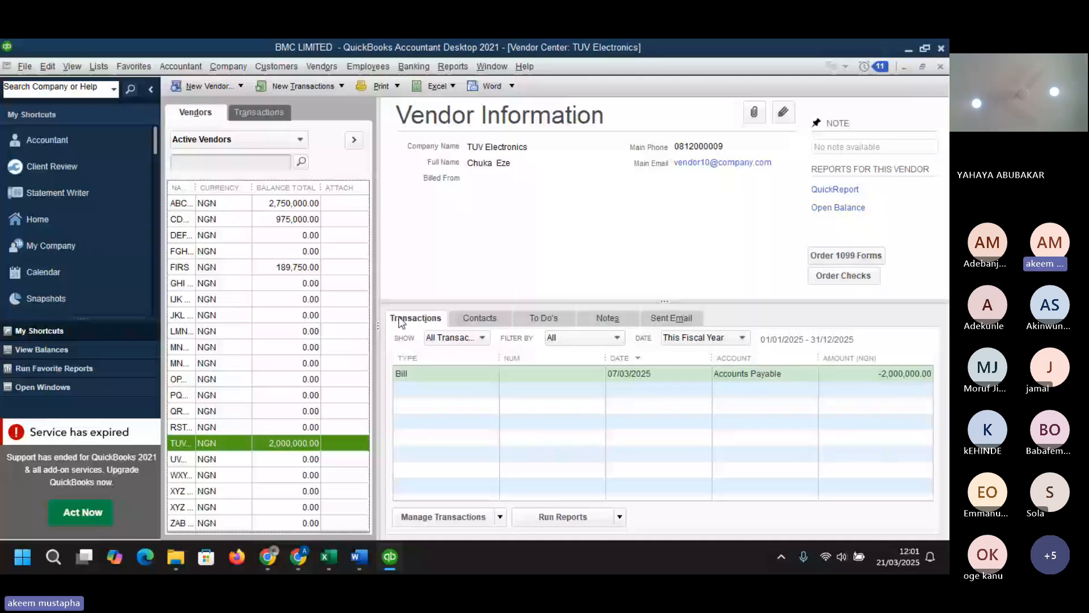
# - Open Pay Bills and set a payment of 2,500,000 against the ABC Raw Materials Ltd. bill
pyautogui.click(330, 70)
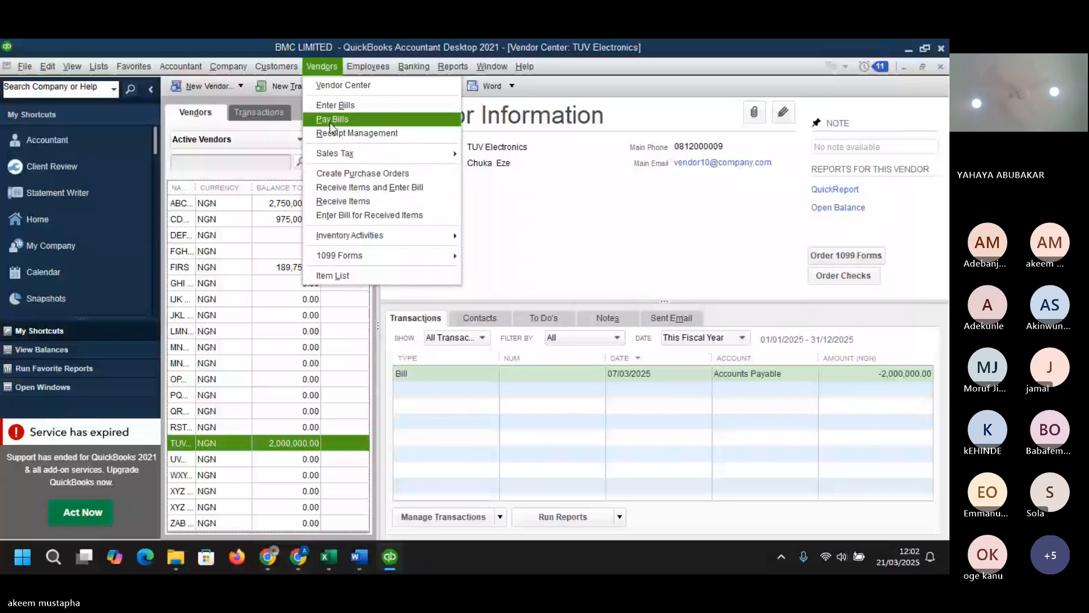
pyautogui.click(332, 121)
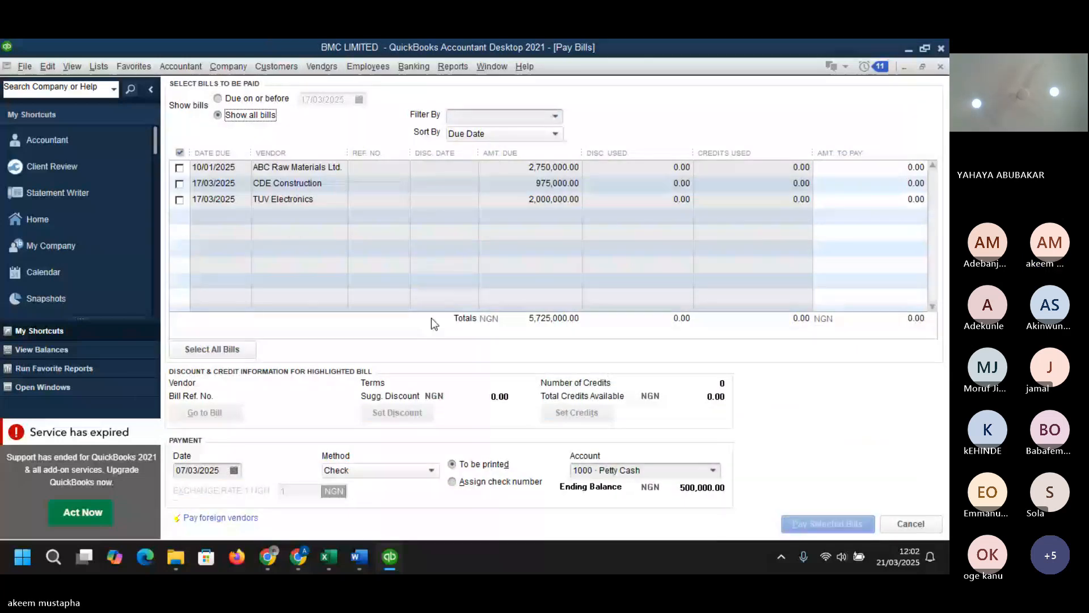
pyautogui.click(180, 168)
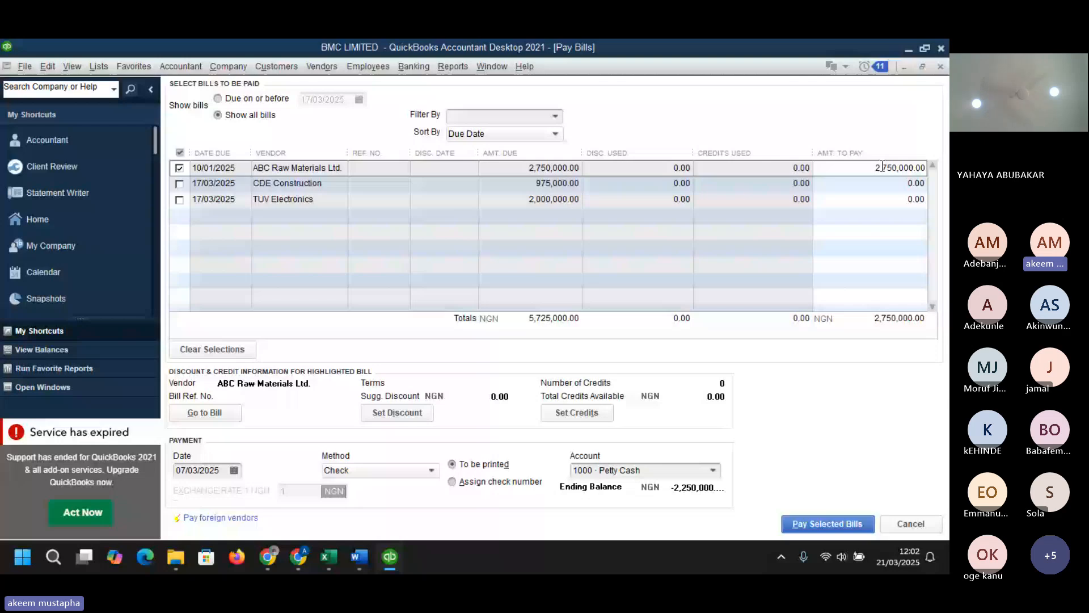
pyautogui.moveTo(882, 167); pyautogui.dragTo(895, 169)
pyautogui.write('000')
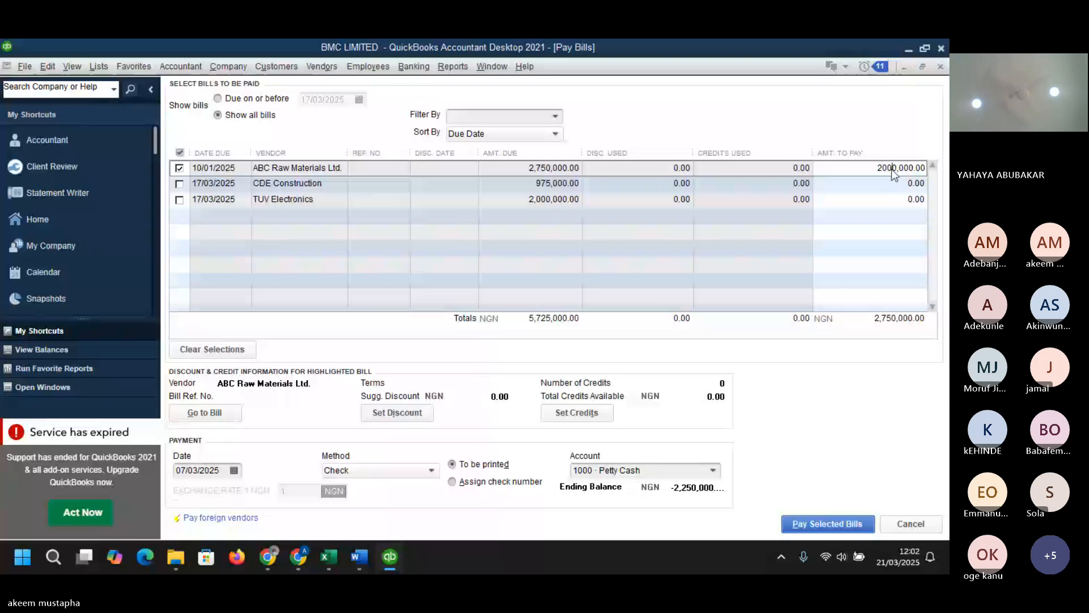
pyautogui.press('Tab')
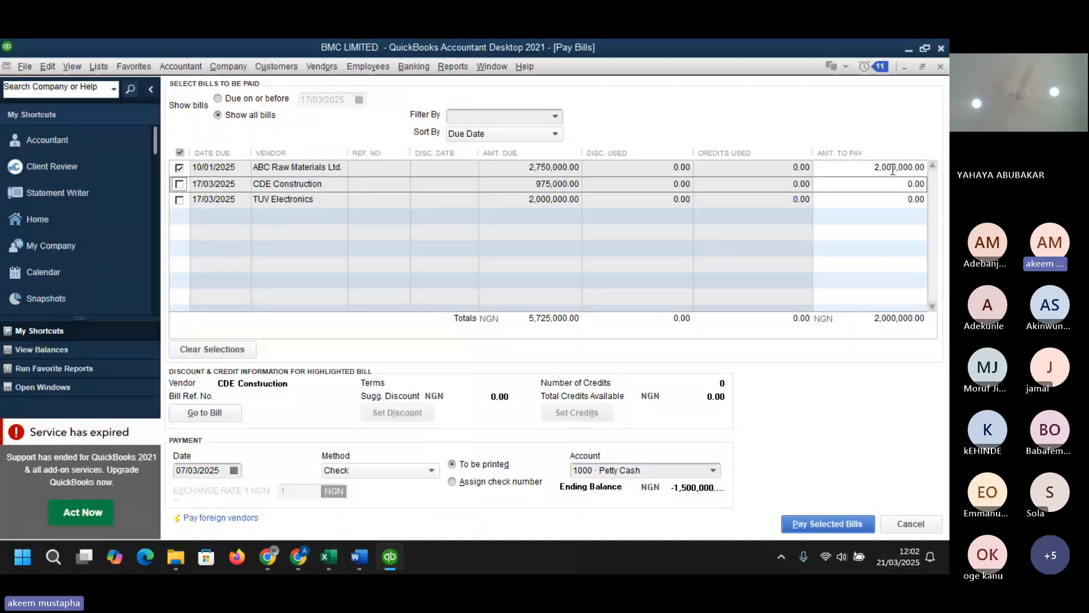
pyautogui.click(893, 168)
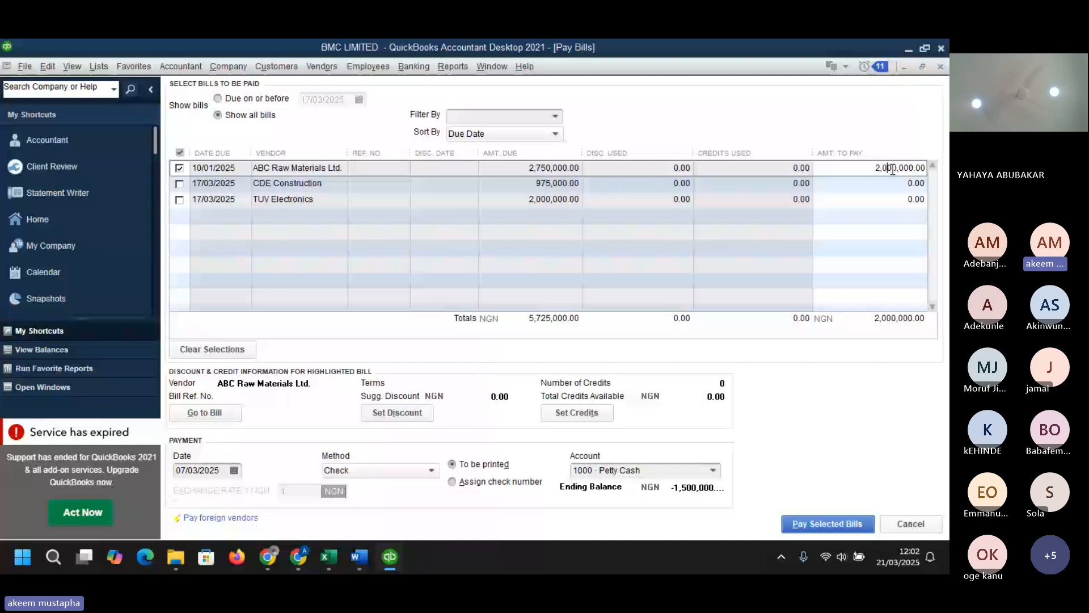
pyautogui.write('5')
pyautogui.press('Tab')
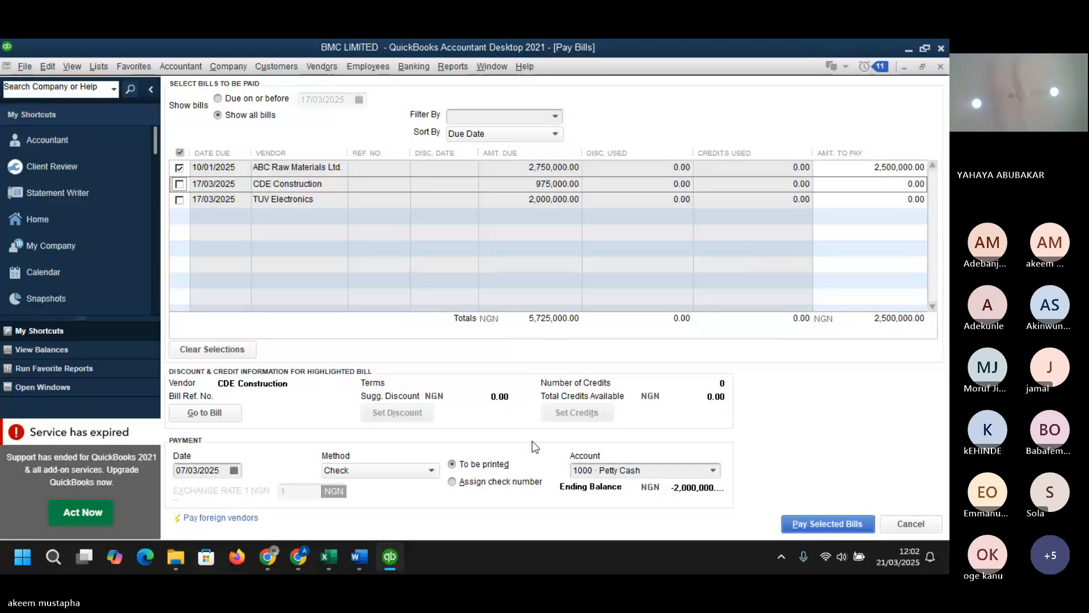
# - Pay the selected bill from the 1020 · Zenith bank account and close the payment summary
pyautogui.click(709, 472)
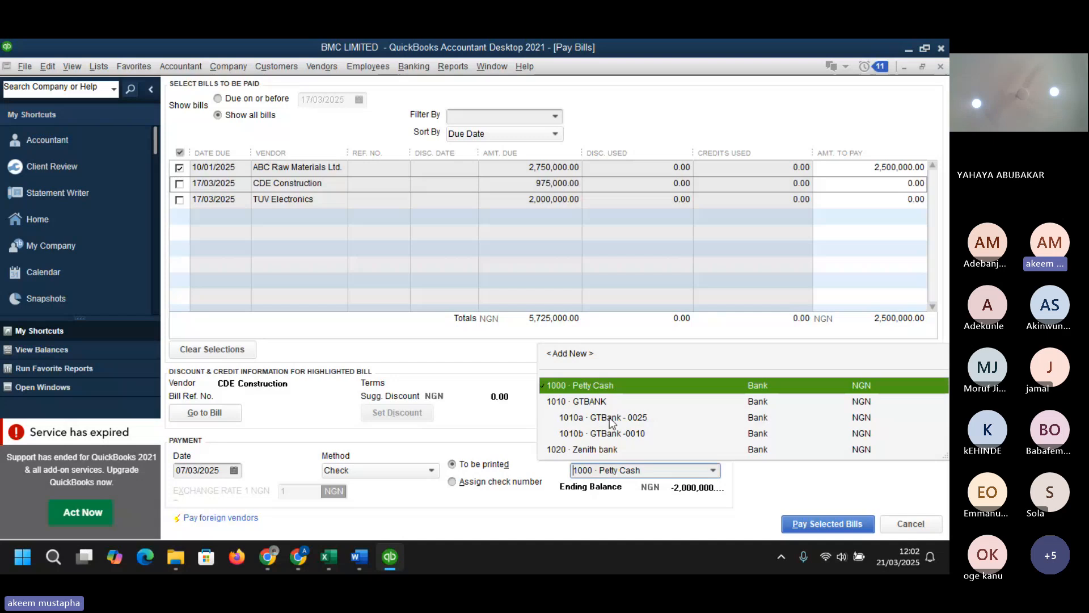
pyautogui.click(594, 449)
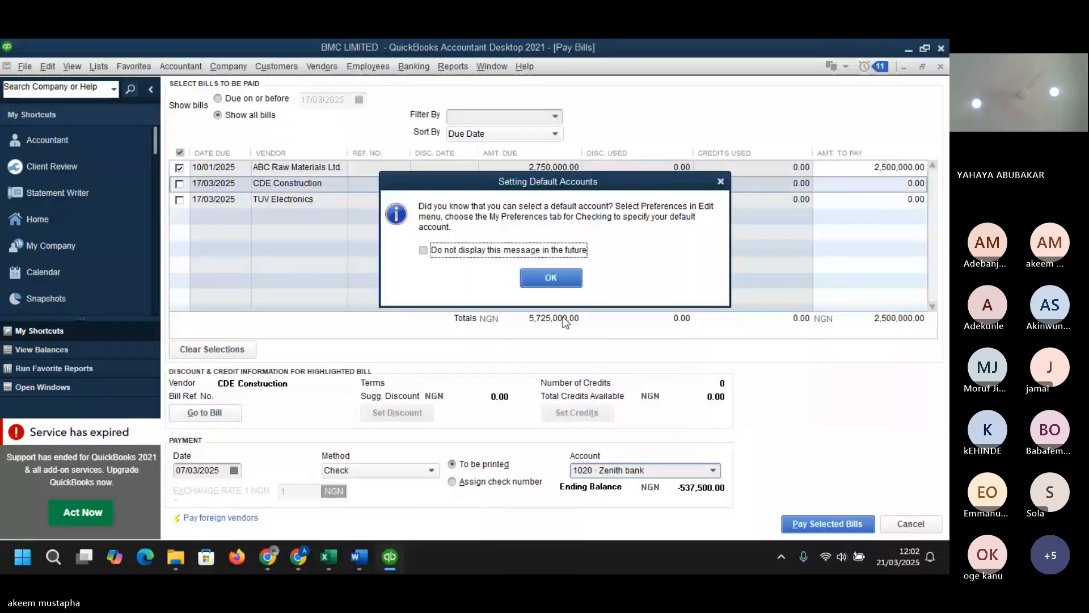
pyautogui.click(558, 279)
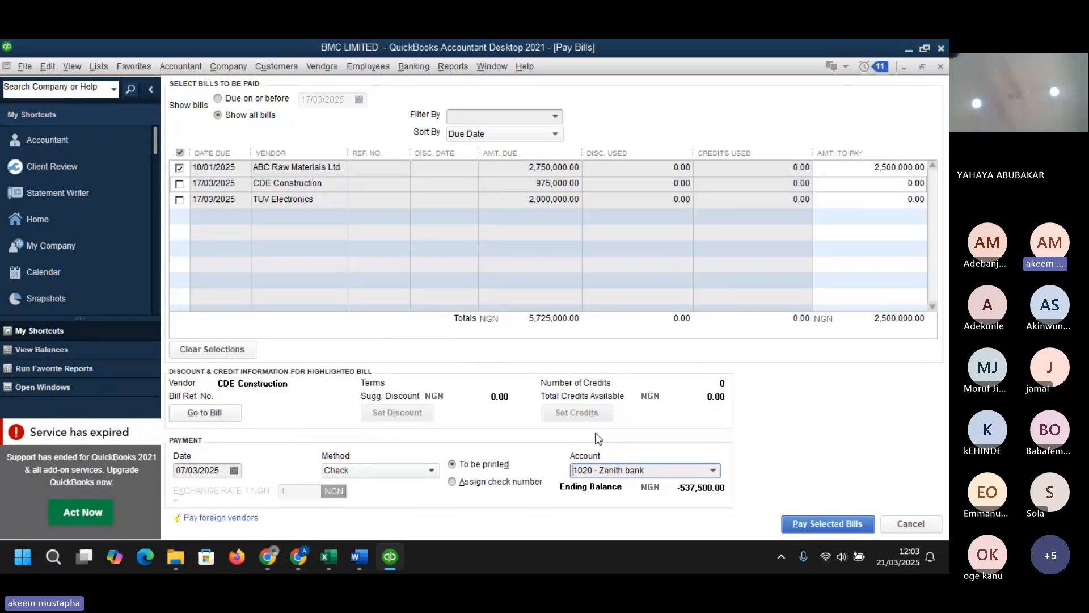
pyautogui.click(813, 522)
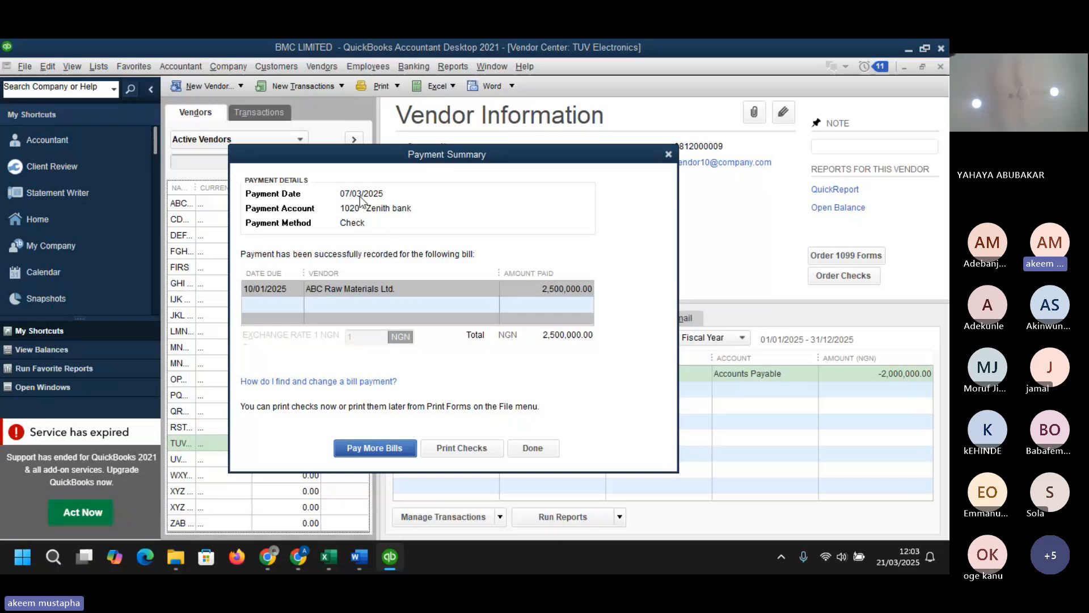
pyautogui.click(530, 448)
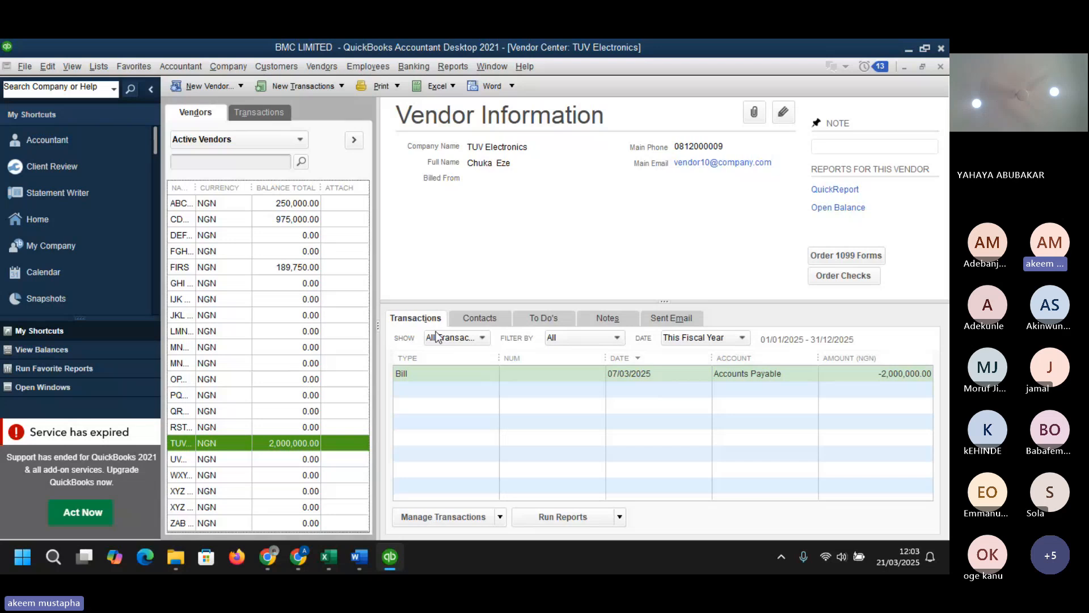
# - Check the bill payment transaction recorded for ABC Raw Materials Ltd
pyautogui.click(276, 204)
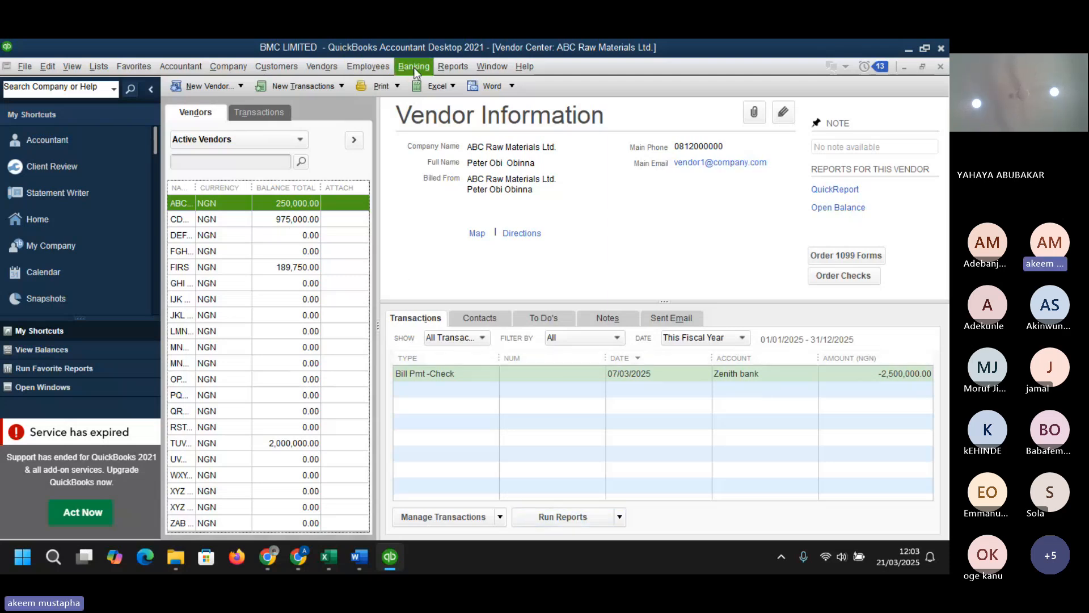
pyautogui.click(330, 66)
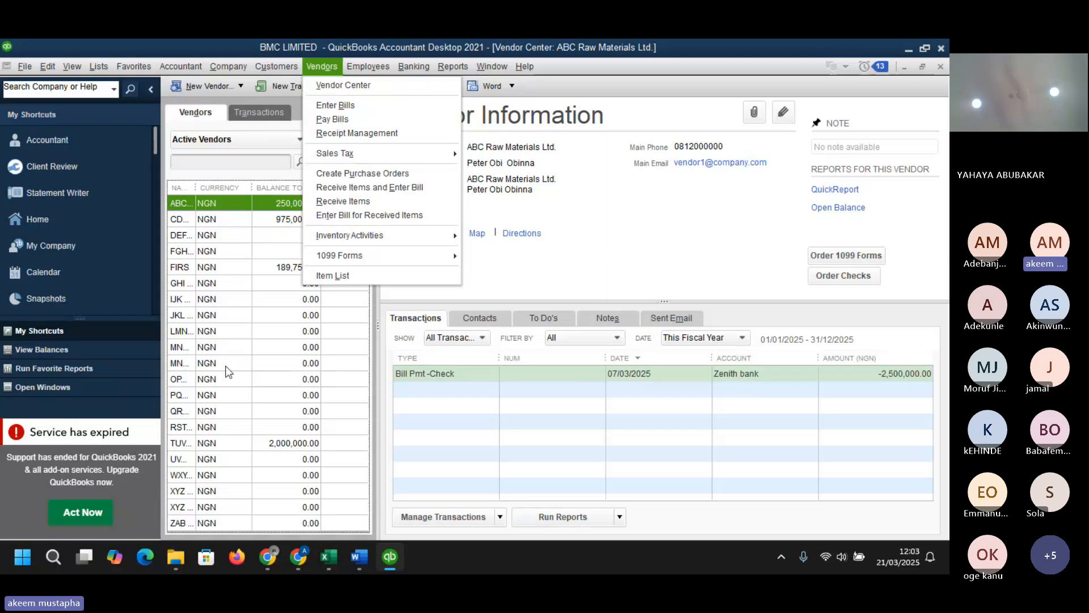
# - Open Pay Bills for TUV Electronics and select its 2,000,000 bill for payment
pyautogui.click(210, 444)
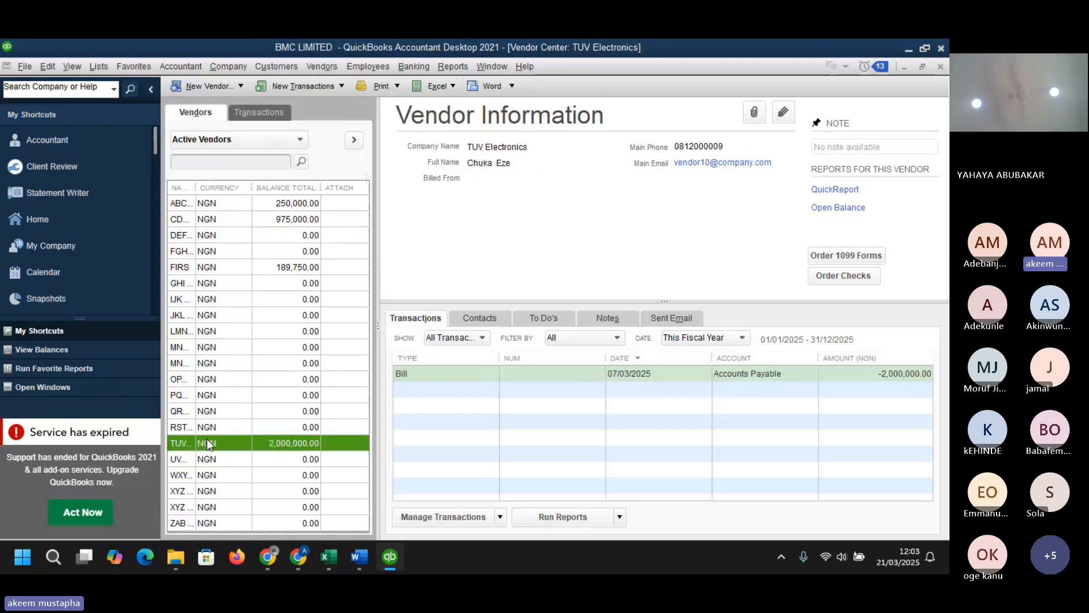
pyautogui.rightClick(209, 443)
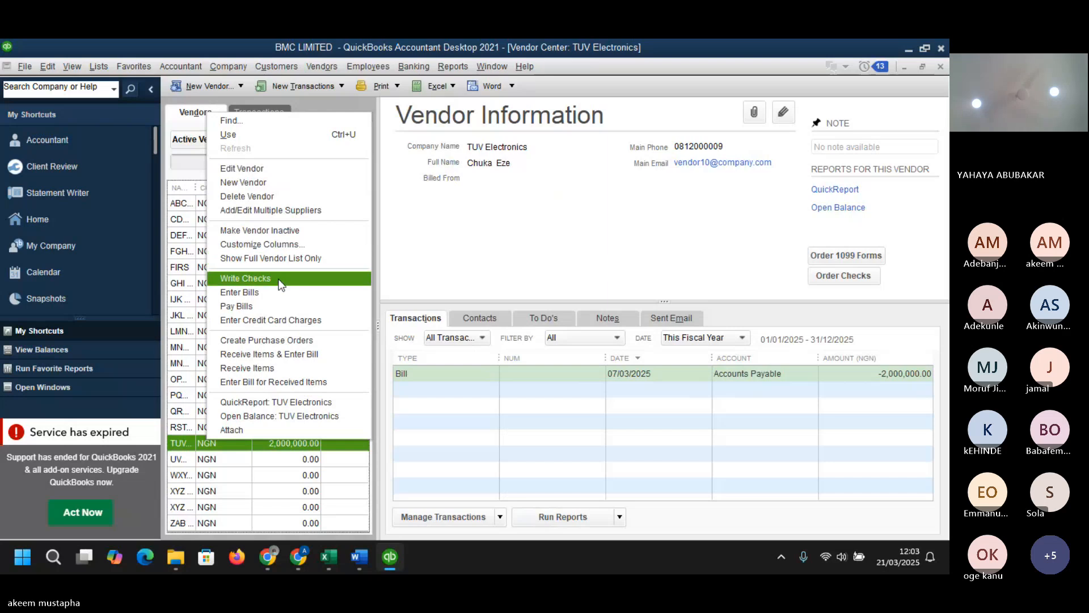
pyautogui.click(243, 306)
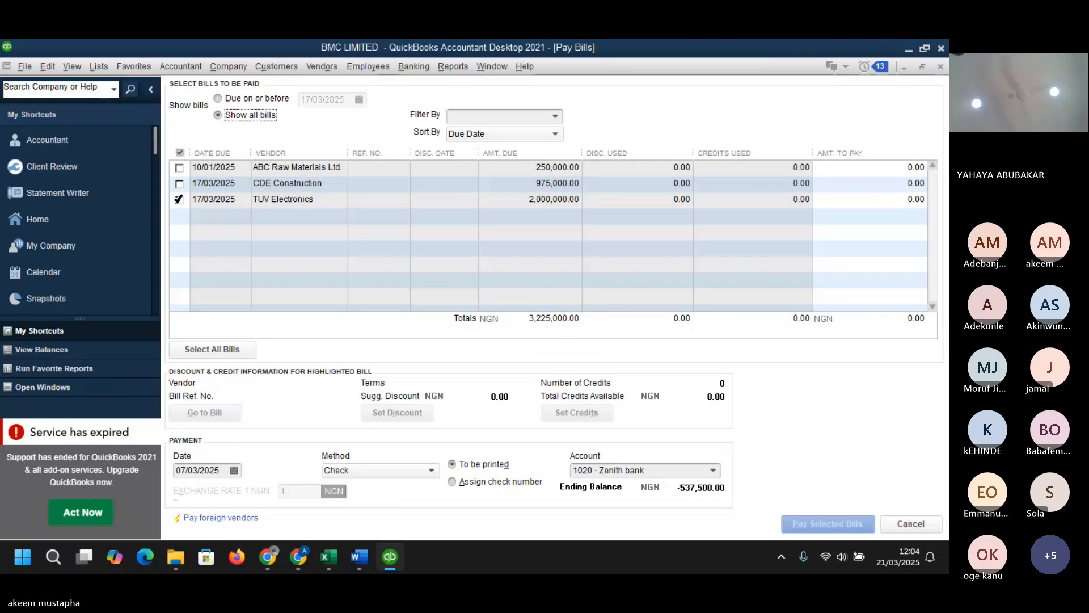
pyautogui.click(180, 199)
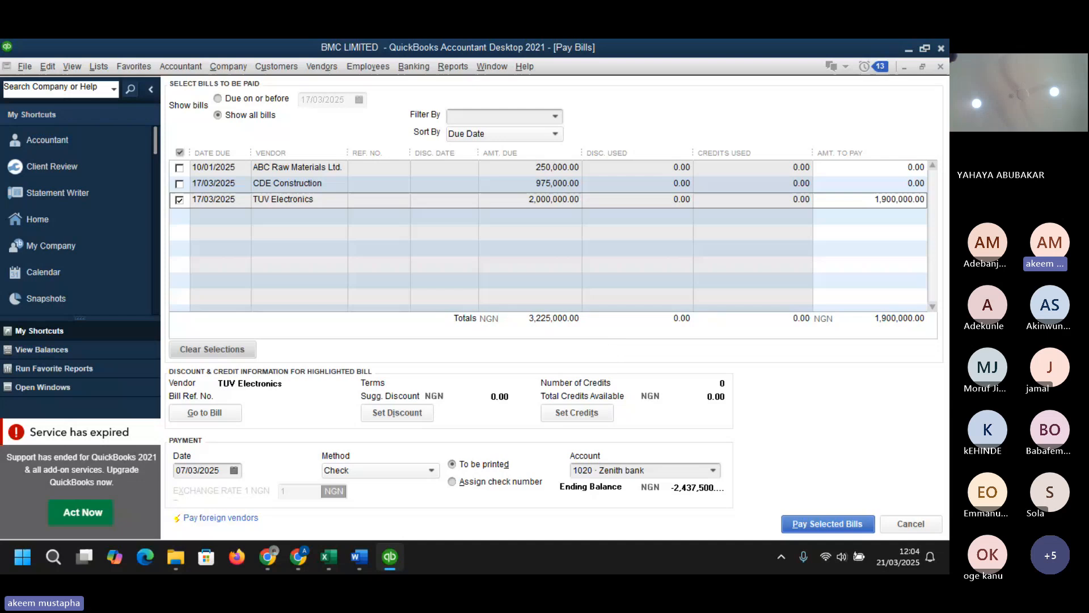
pyautogui.hotkey('alt', 'Tab')
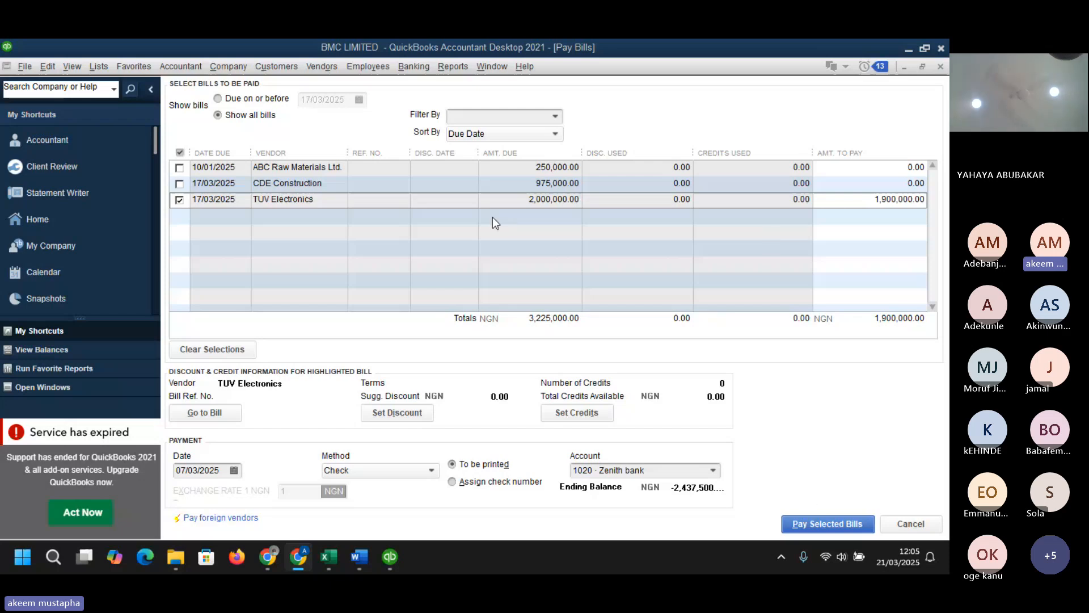
# - Open the discount settings for the TUV Electronics bill and enter a discount amount of 100,000
pyautogui.click(399, 420)
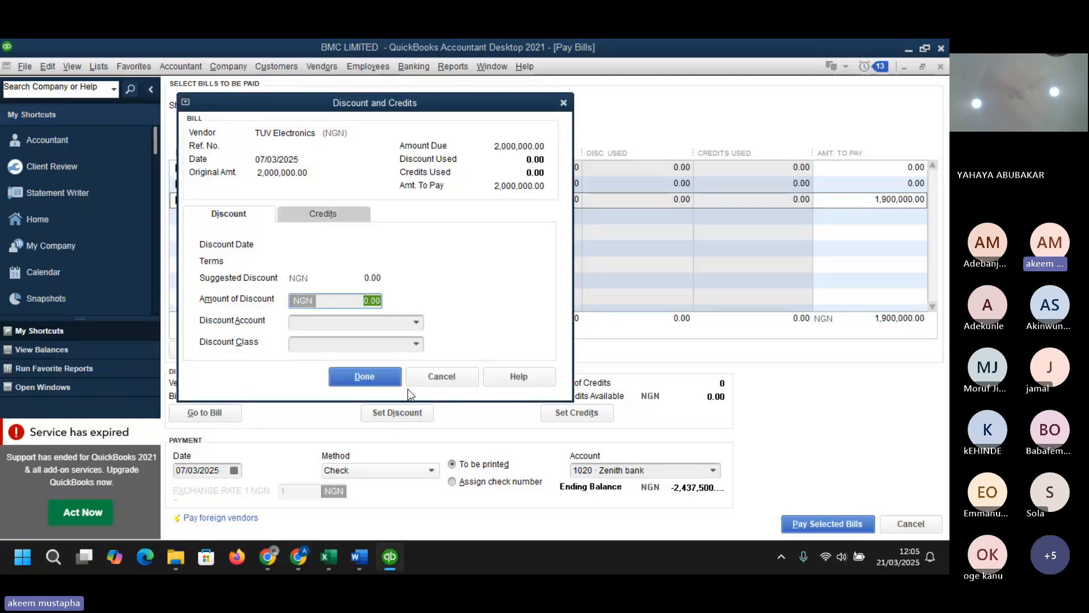
pyautogui.write('100000')
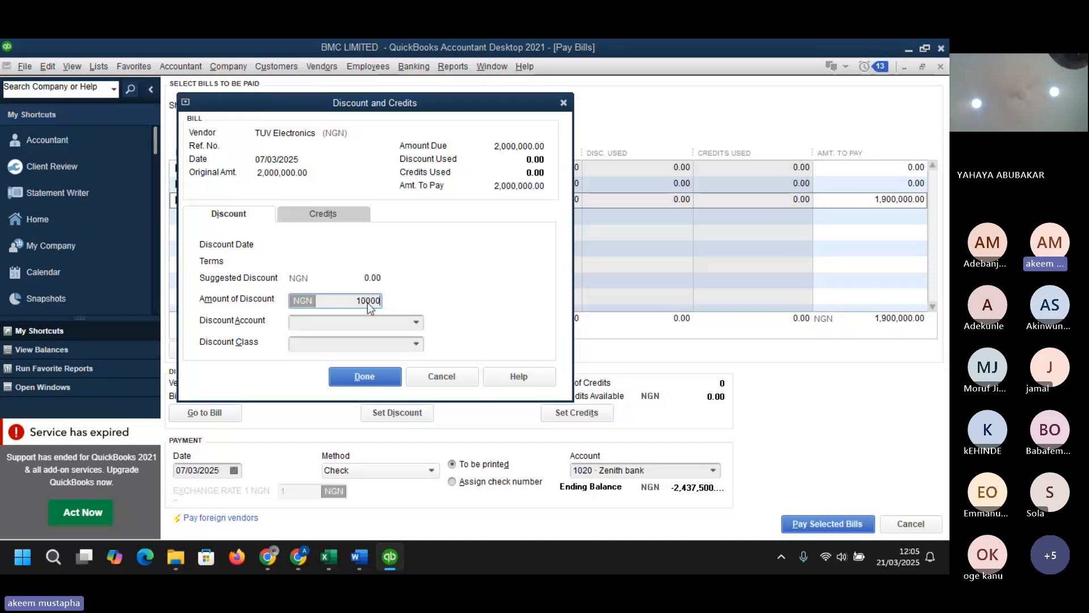
pyautogui.click(416, 323)
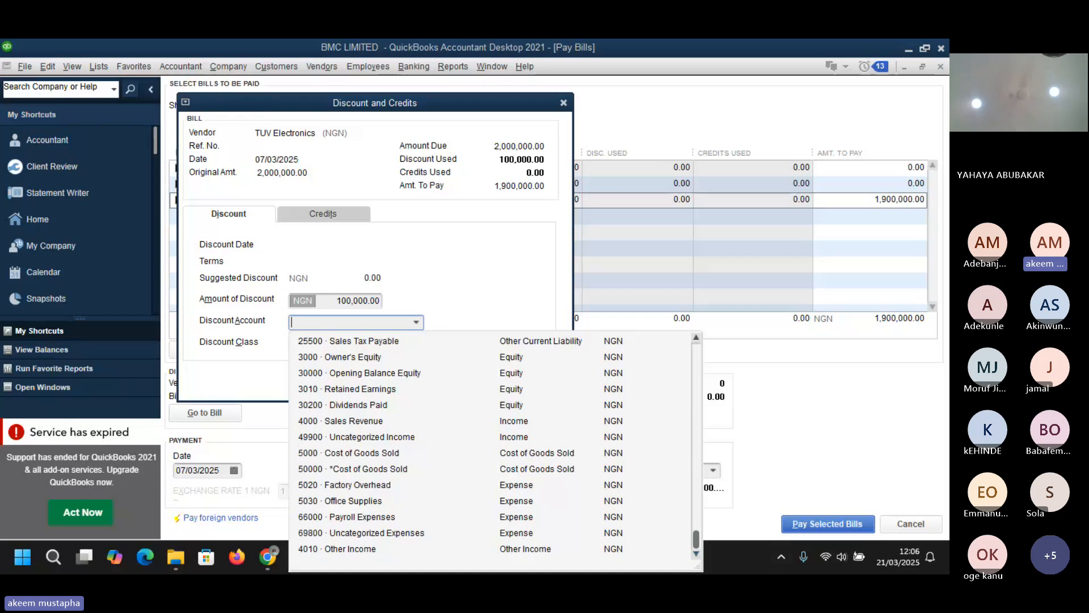
pyautogui.press('Escape')
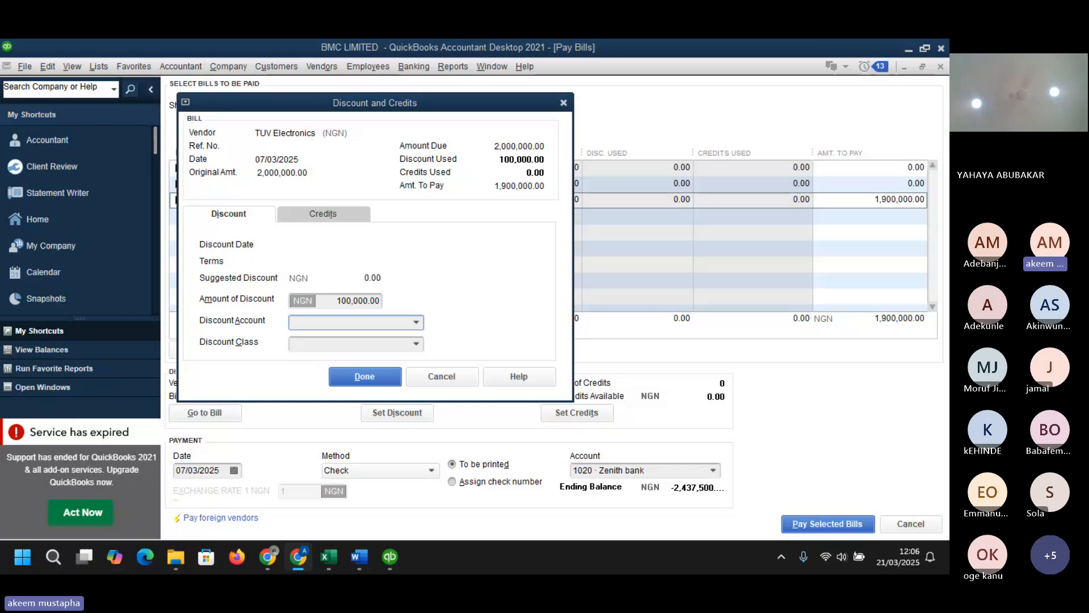
# - Try to add a new Other Current Liability account named WHT payable as the discount account
pyautogui.click(417, 323)
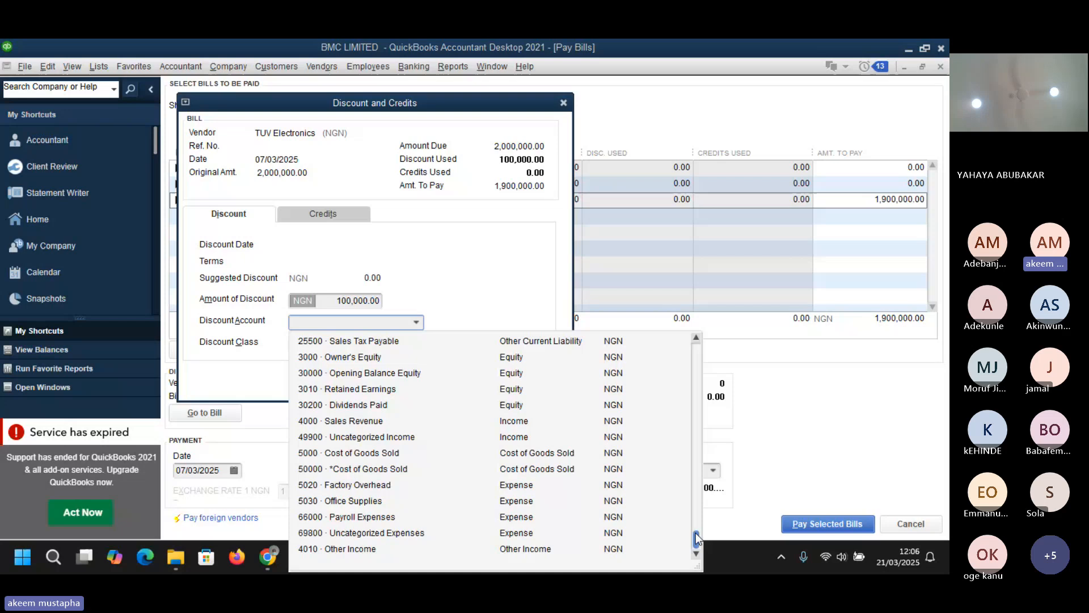
pyautogui.moveTo(695, 534); pyautogui.dragTo(693, 485)
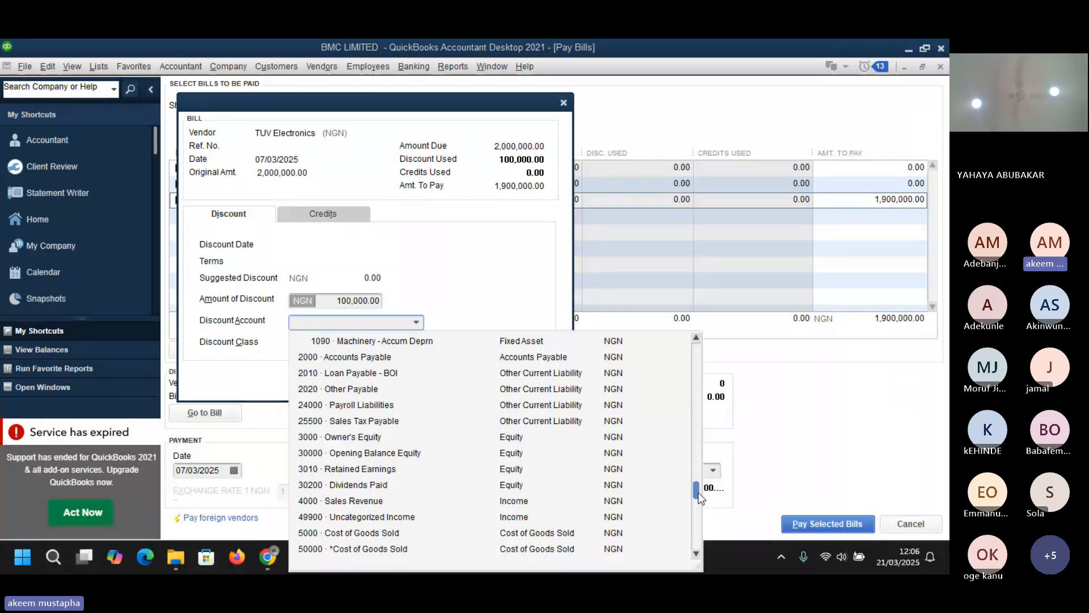
pyautogui.moveTo(699, 492); pyautogui.dragTo(698, 354)
pyautogui.click(333, 344)
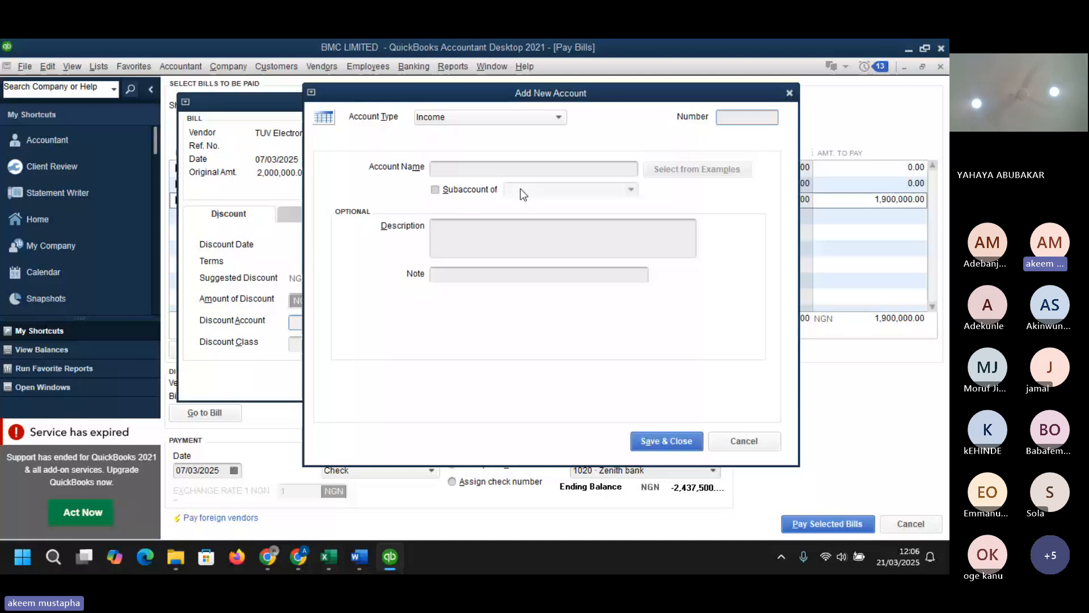
pyautogui.click(549, 118)
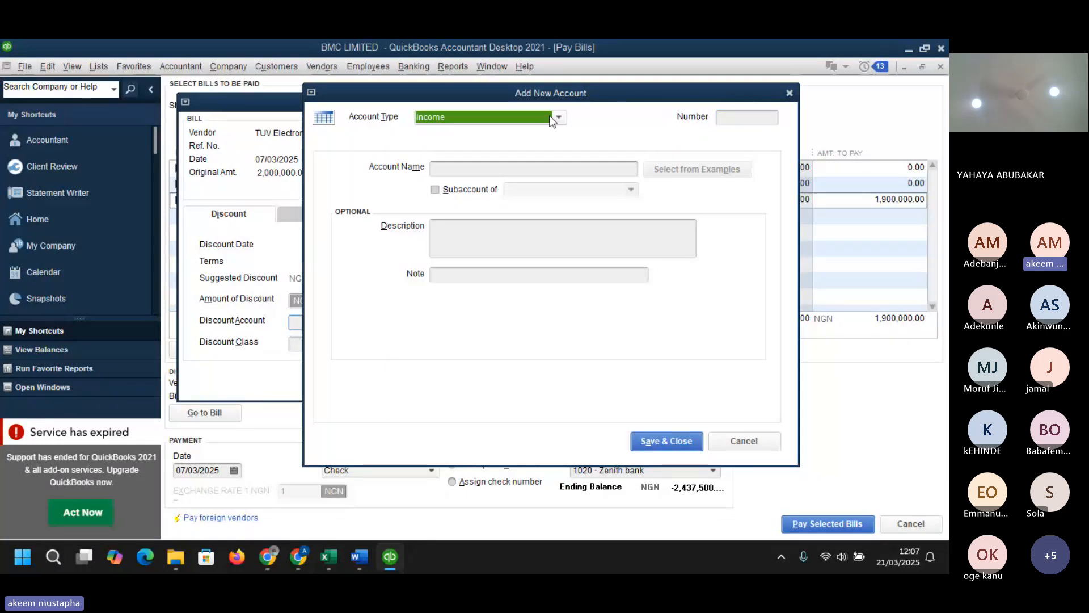
pyautogui.click(549, 118)
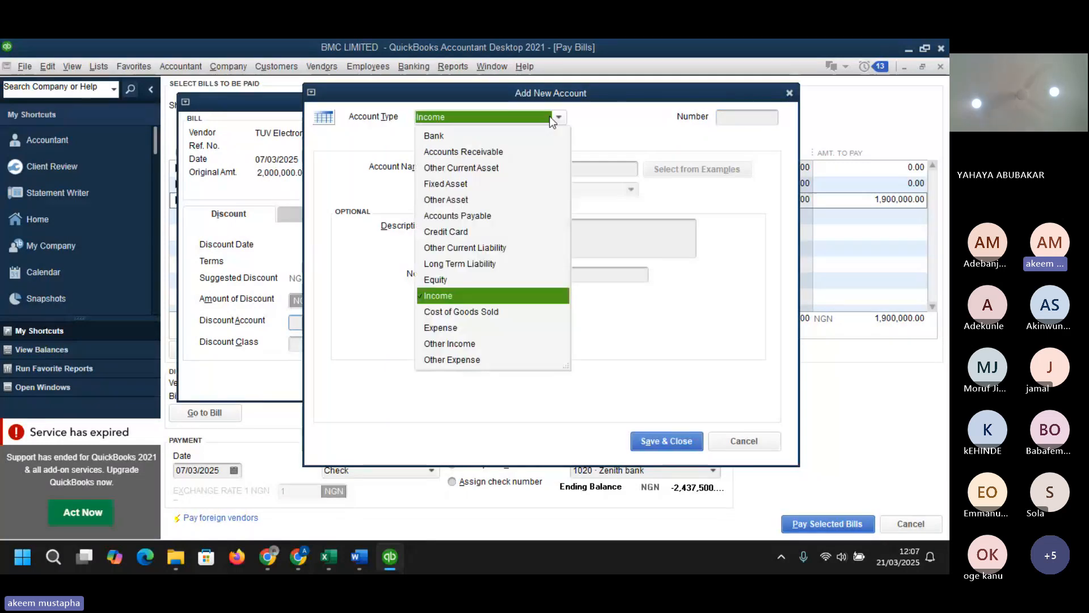
pyautogui.click(493, 245)
pyautogui.click(502, 169)
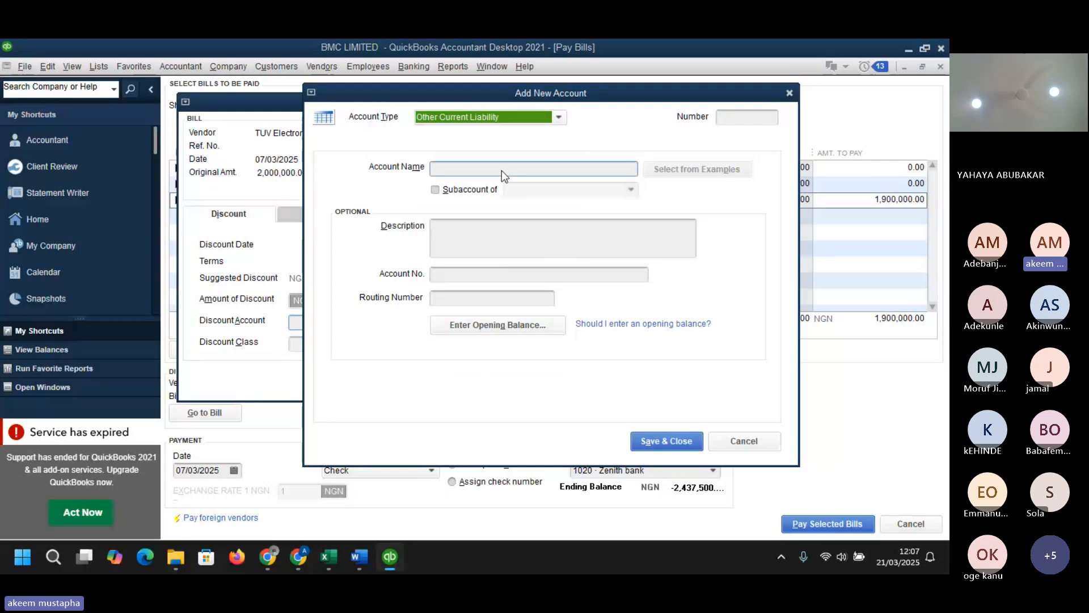
pyautogui.write('WHT')
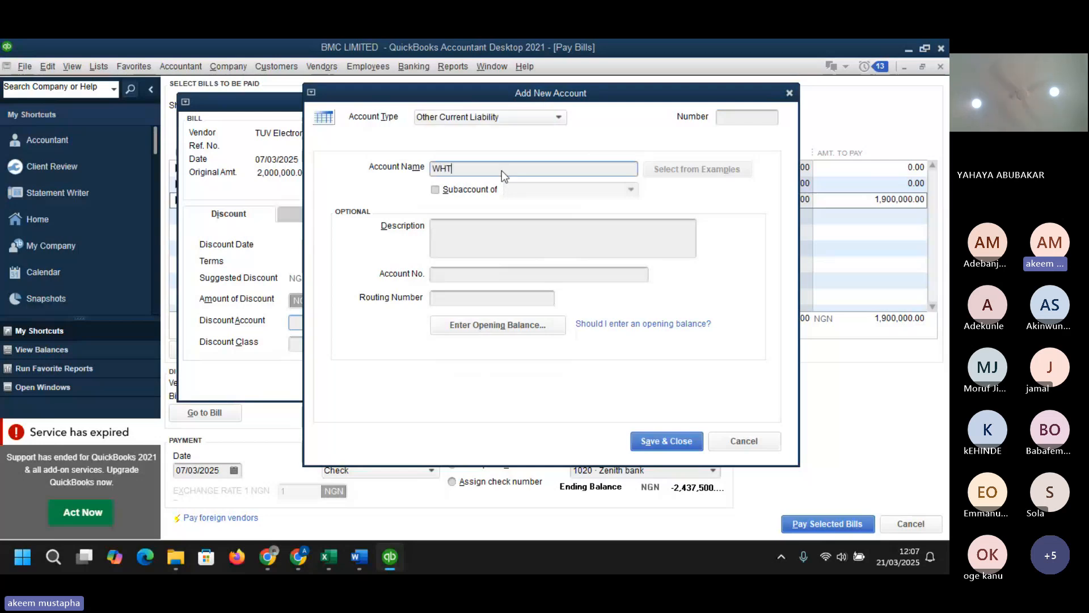
pyautogui.write(' payable')
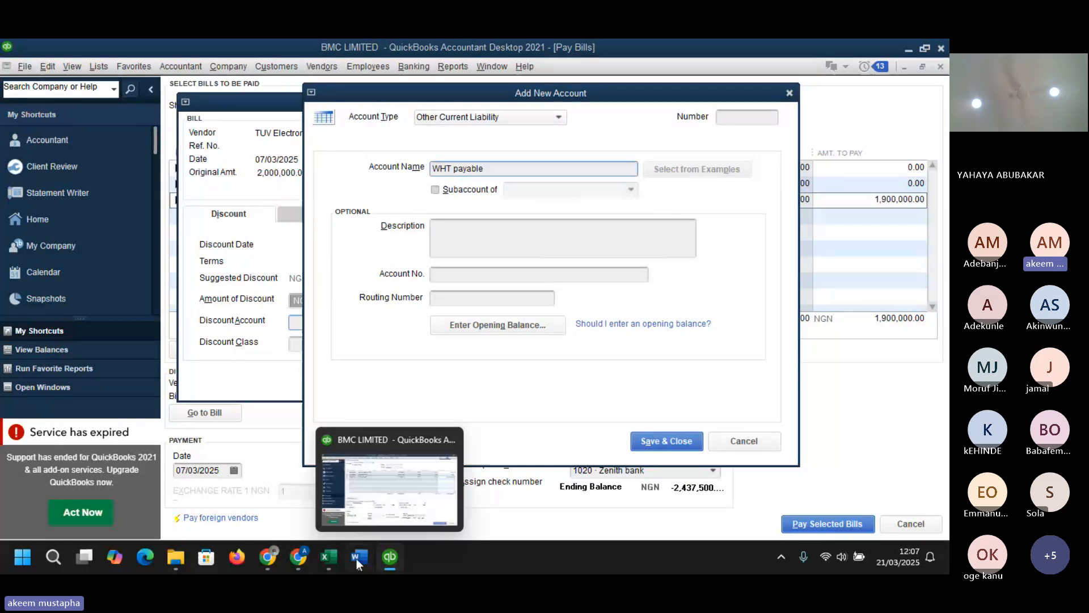
# - Look up the WHT Payable account number in the dataset workbook's CHART sheet and discard the new account form
pyautogui.moveTo(314, 503)
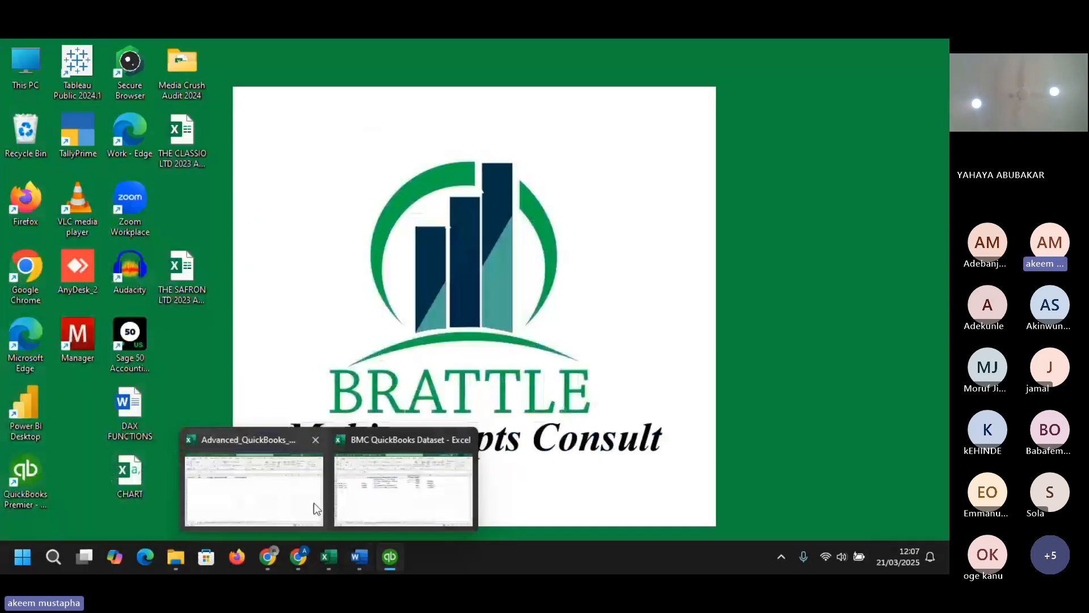
pyautogui.click(402, 488)
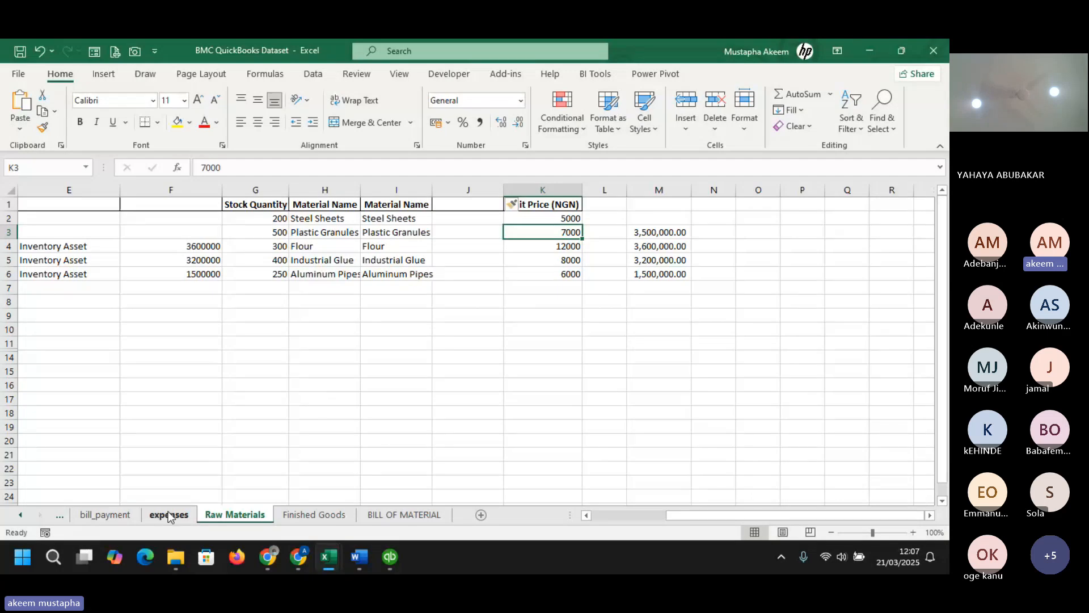
pyautogui.click(104, 514)
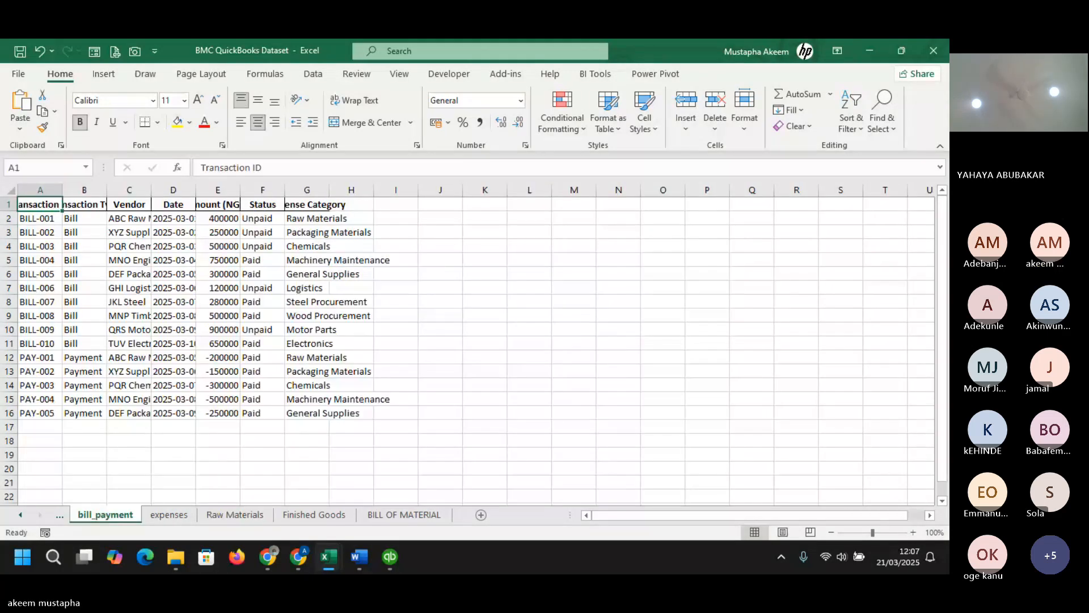
pyautogui.click(298, 556)
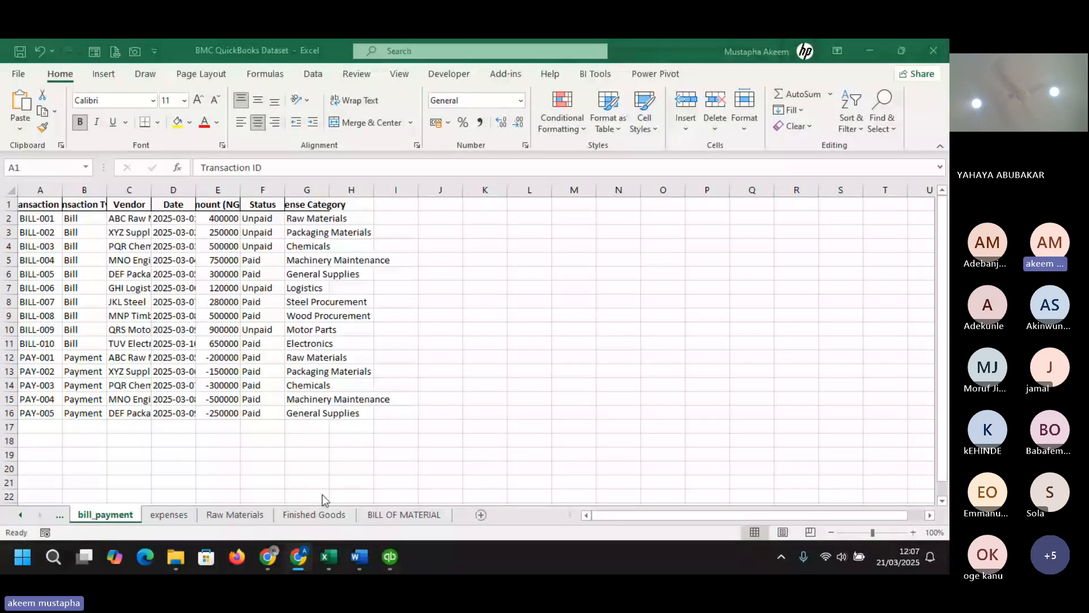
pyautogui.click(59, 516)
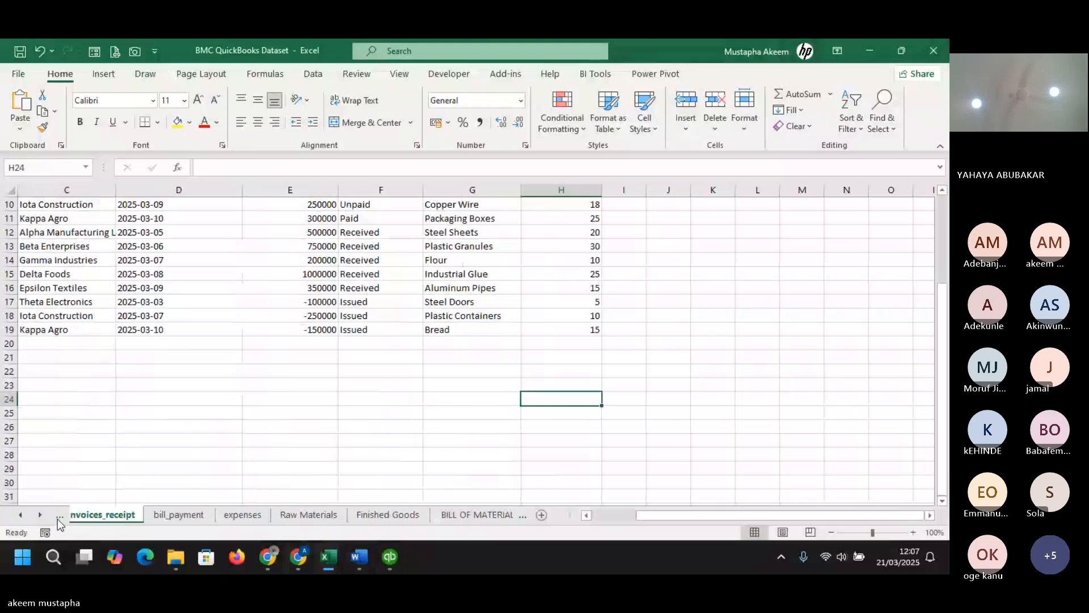
pyautogui.click(57, 519)
pyautogui.click(57, 518)
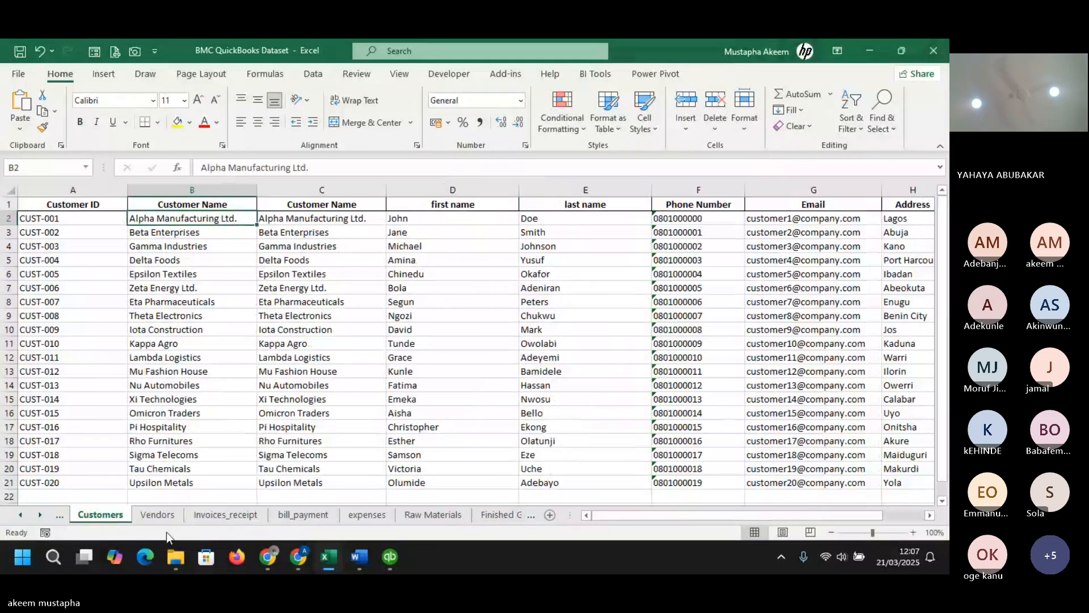
pyautogui.click(60, 516)
pyautogui.click(60, 516)
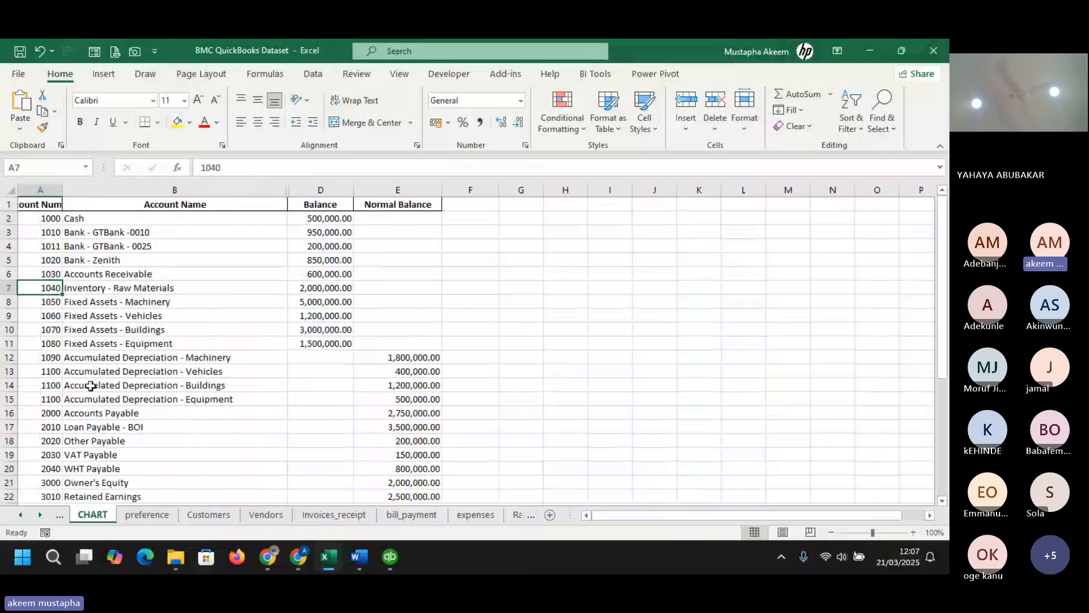
pyautogui.scroll(-2, 91, 386)
pyautogui.click(89, 385)
pyautogui.scroll(1, 89, 386)
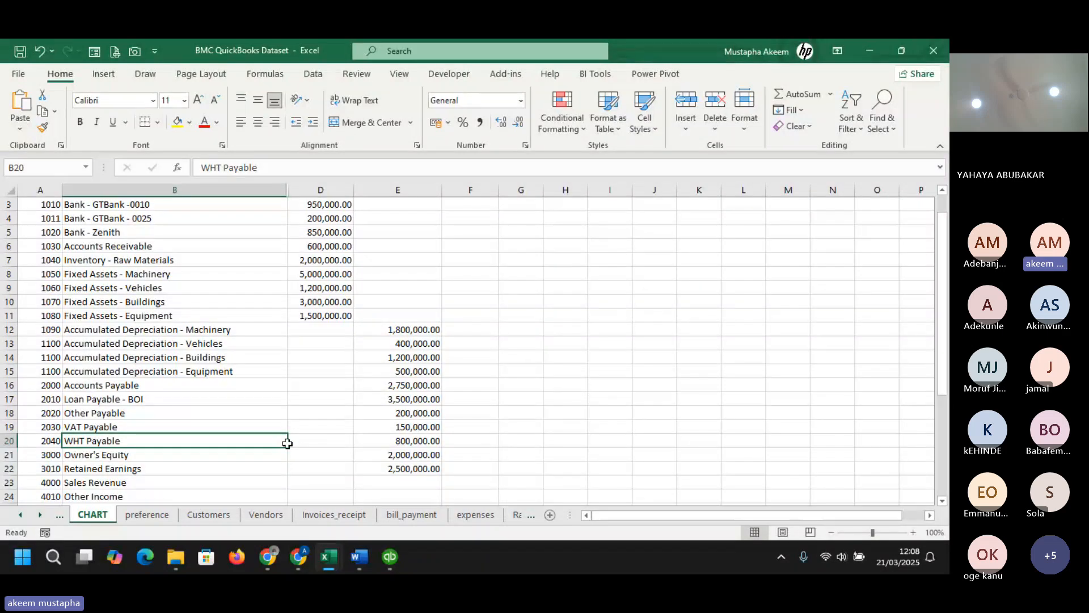
pyautogui.click(40, 441)
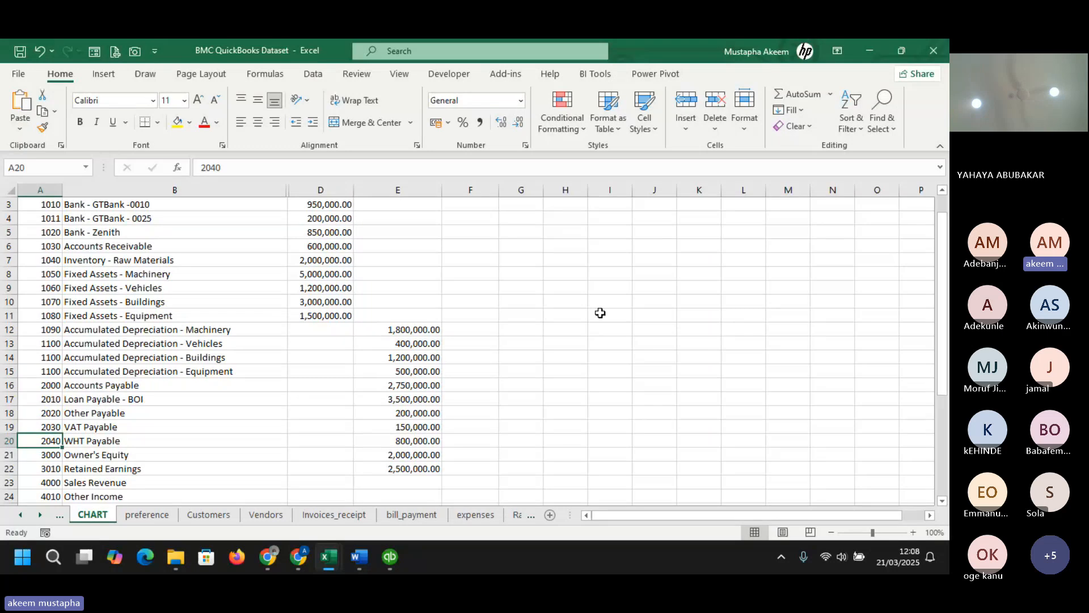
pyautogui.click(869, 47)
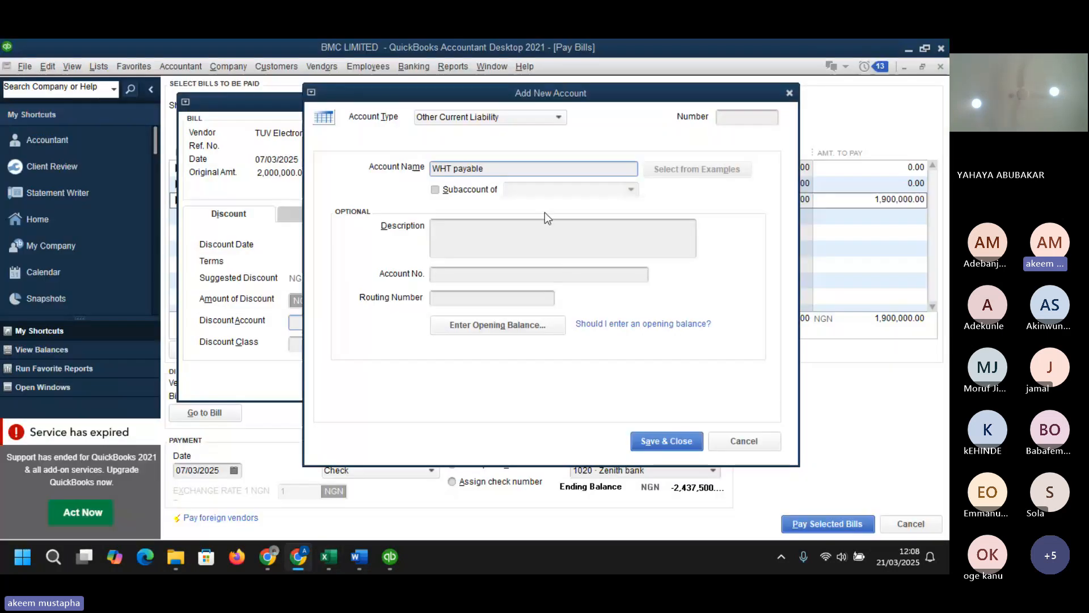
pyautogui.click(746, 442)
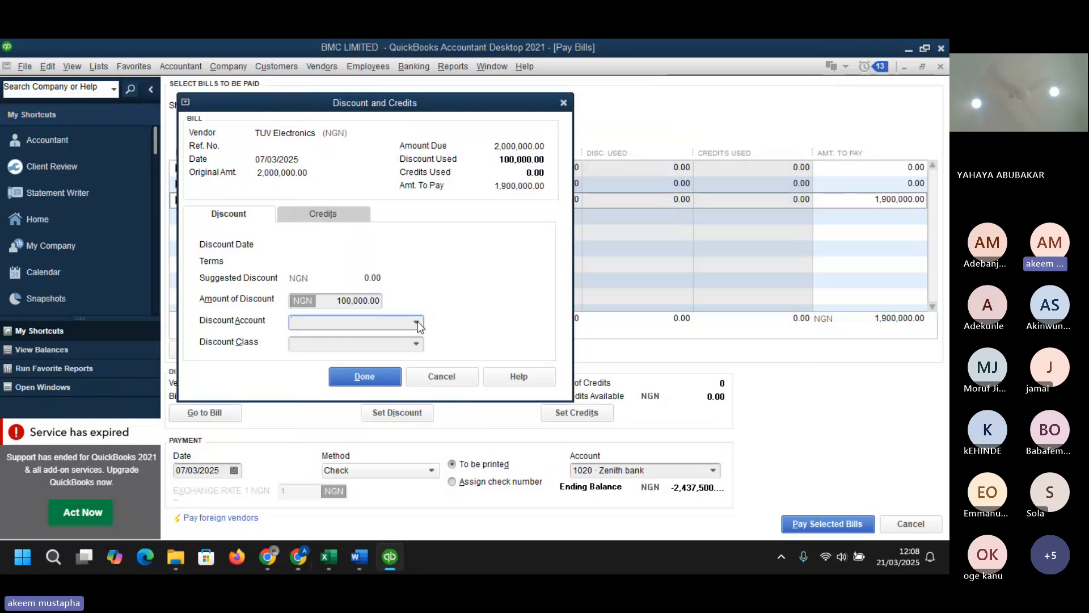
pyautogui.click(417, 323)
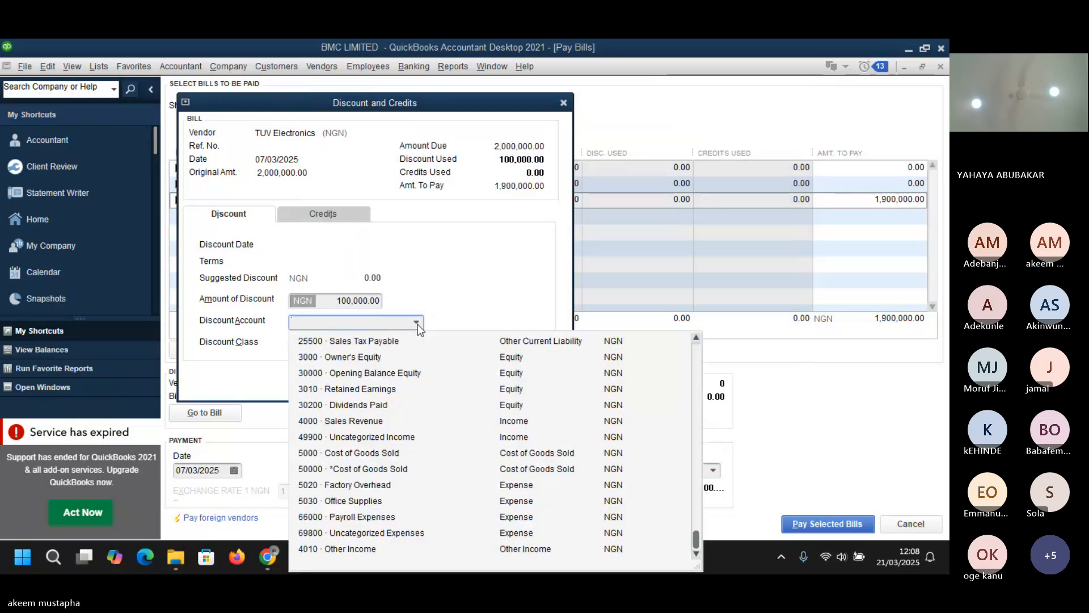
pyautogui.write('wht')
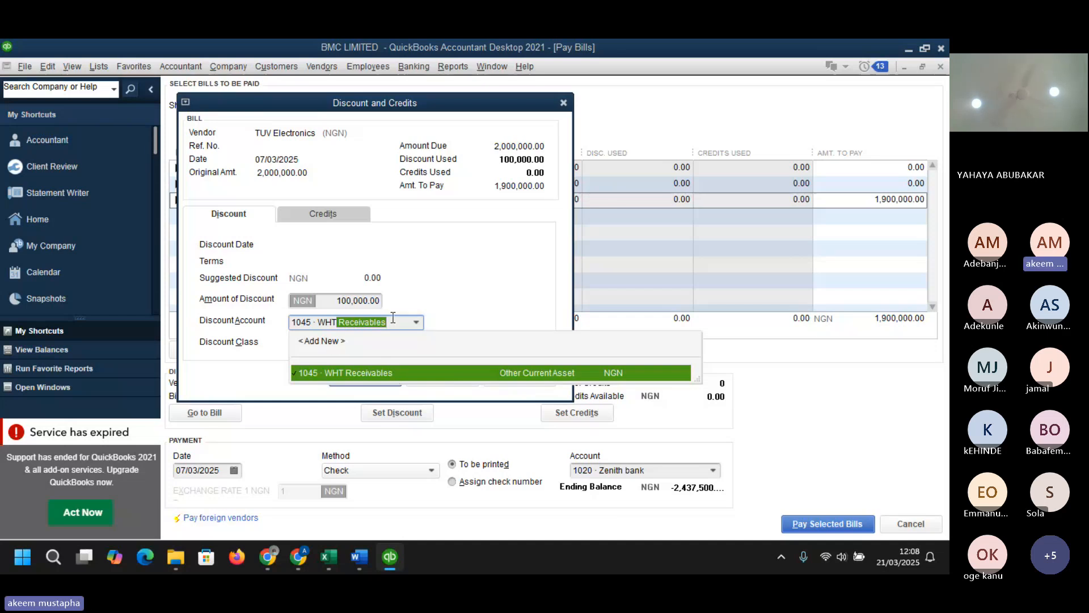
pyautogui.press('BackSpace')
pyautogui.press('BackSpace')
pyautogui.press('BackSpace')
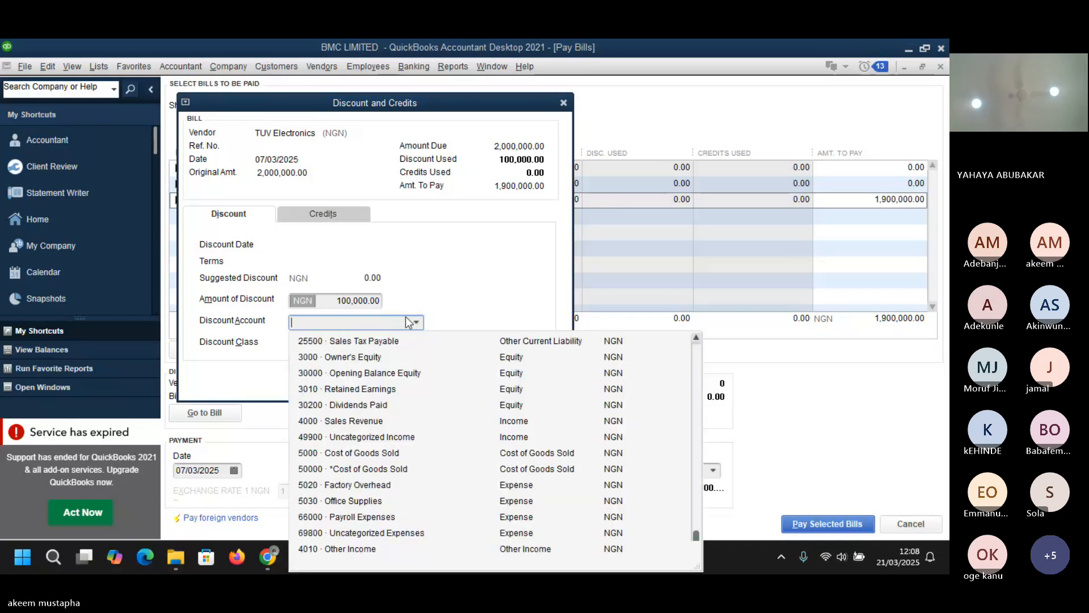
# - Enter 2040 as the discount account for the TUV Electronics bill and choose to set it up as a new account
pyautogui.write('p')
pyautogui.write('20')
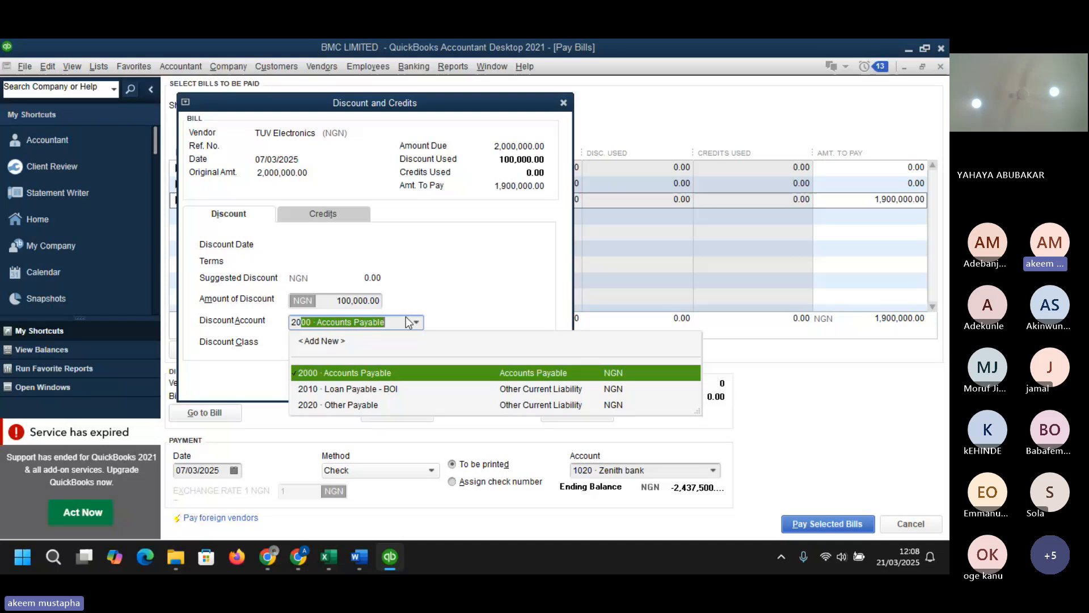
pyautogui.write('40')
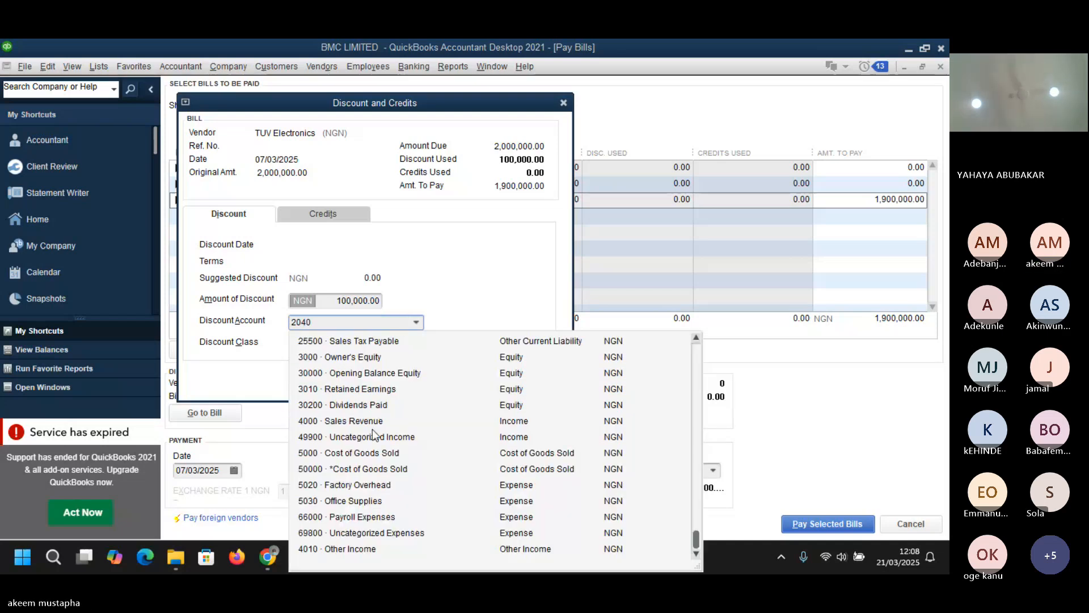
pyautogui.click(417, 322)
pyautogui.moveTo(696, 539); pyautogui.dragTo(693, 484)
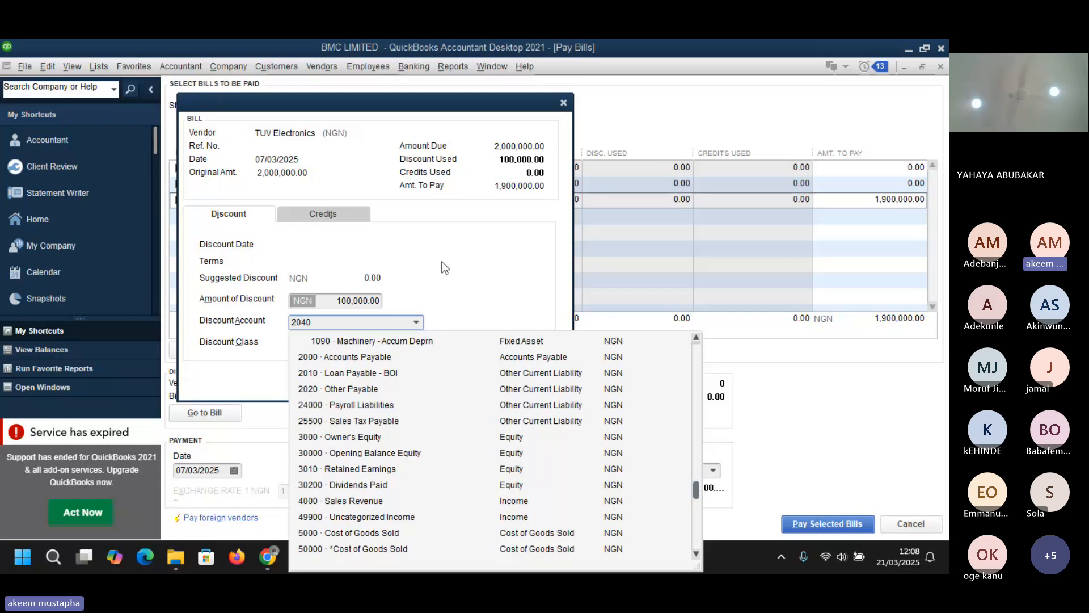
pyautogui.click(413, 299)
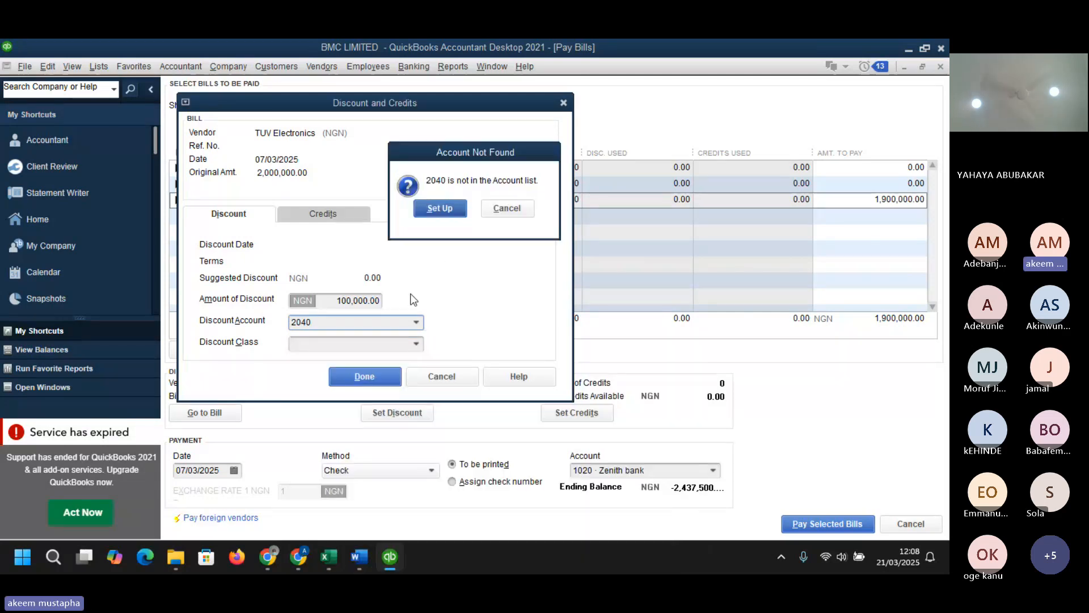
pyautogui.click(452, 211)
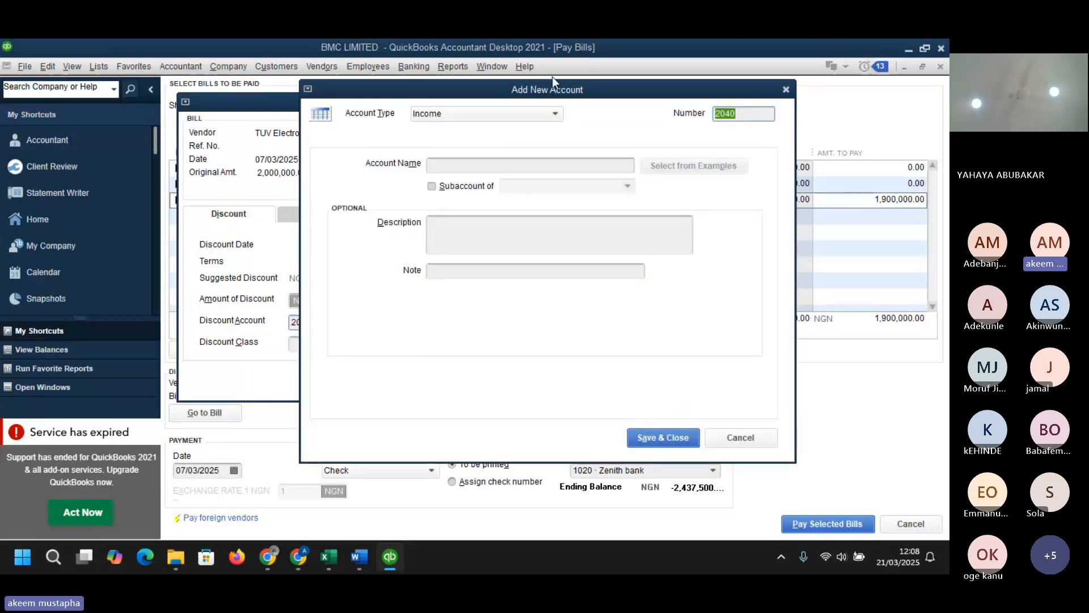
# - Create account 2040 as an Other Current Liability named WHT payable
pyautogui.click(554, 113)
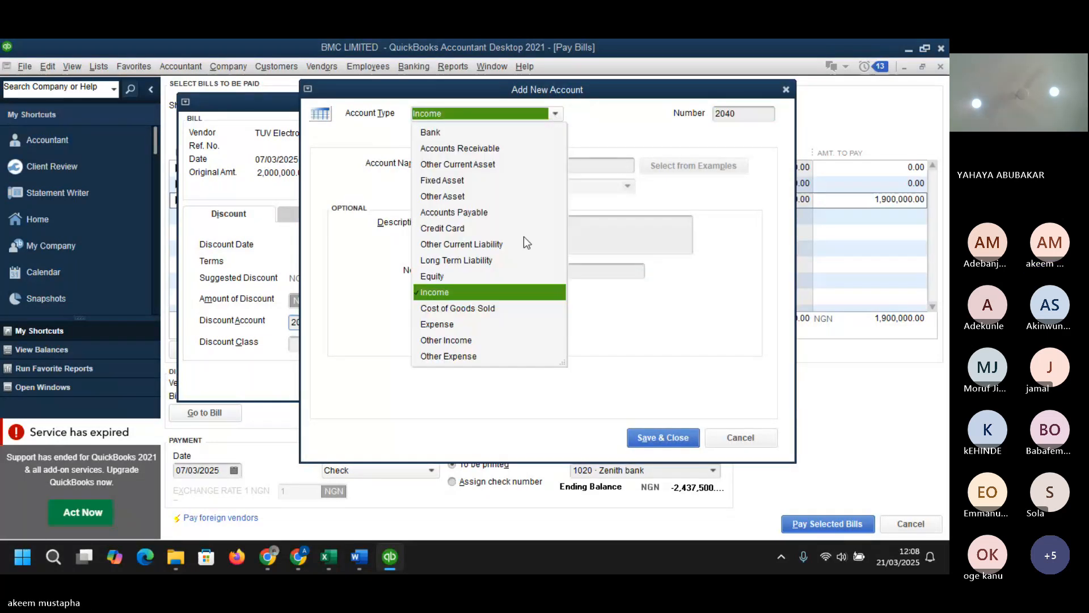
pyautogui.click(477, 243)
pyautogui.click(480, 166)
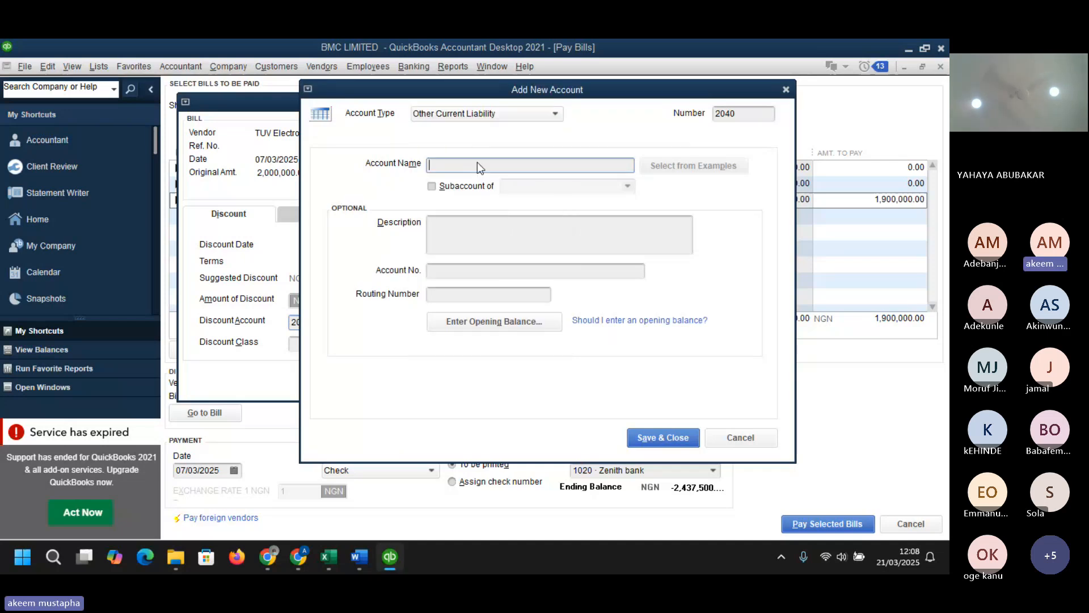
pyautogui.write('WHT payab')
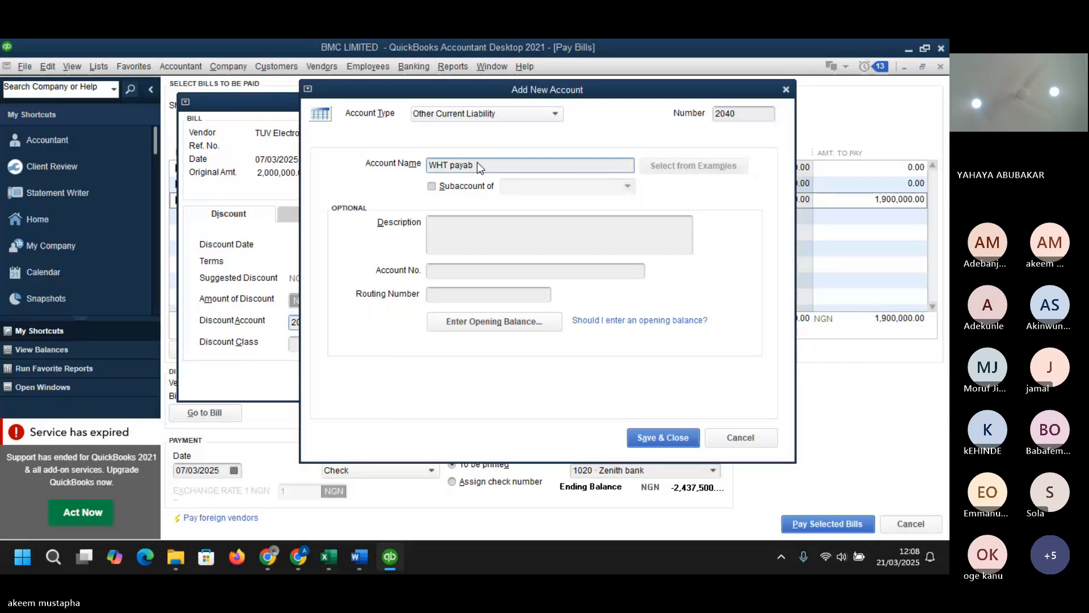
pyautogui.write('le')
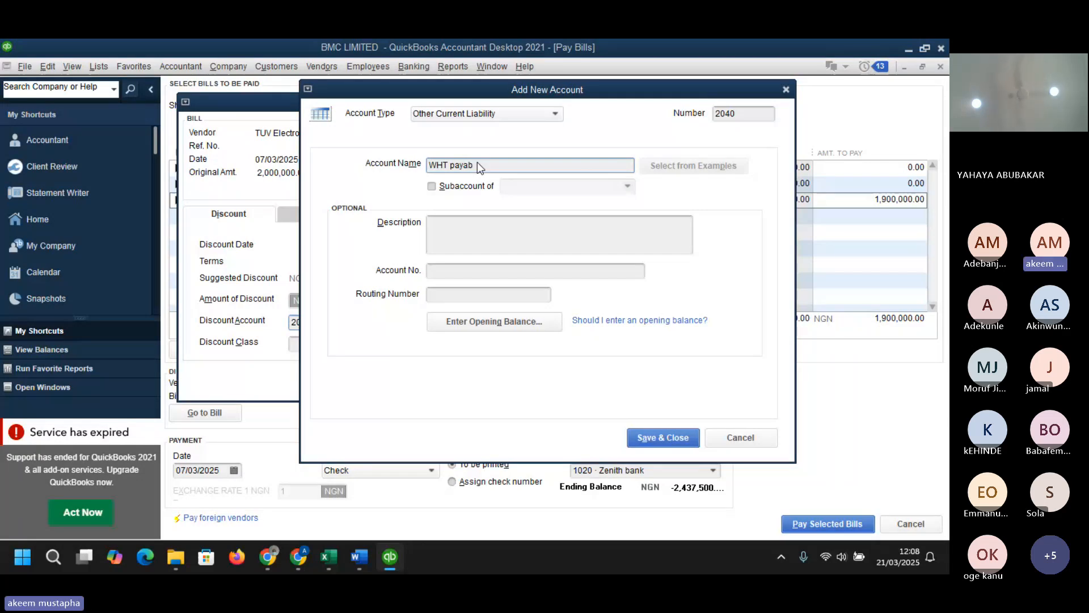
pyautogui.click(656, 436)
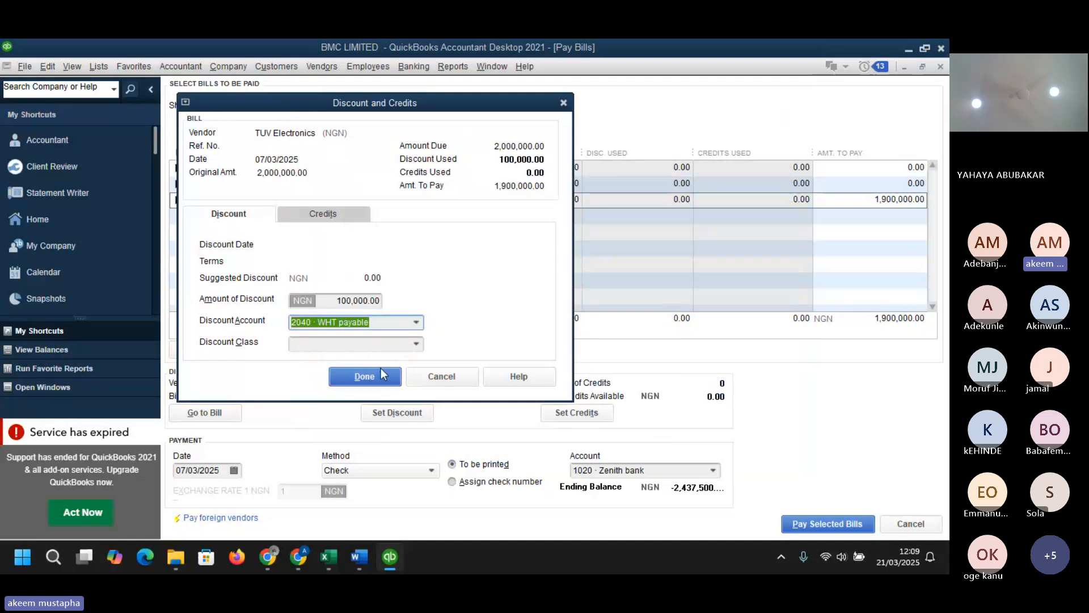
# - Save the discount without a class and pay the selected TUV Electronics bill from Zenith bank
pyautogui.click(379, 384)
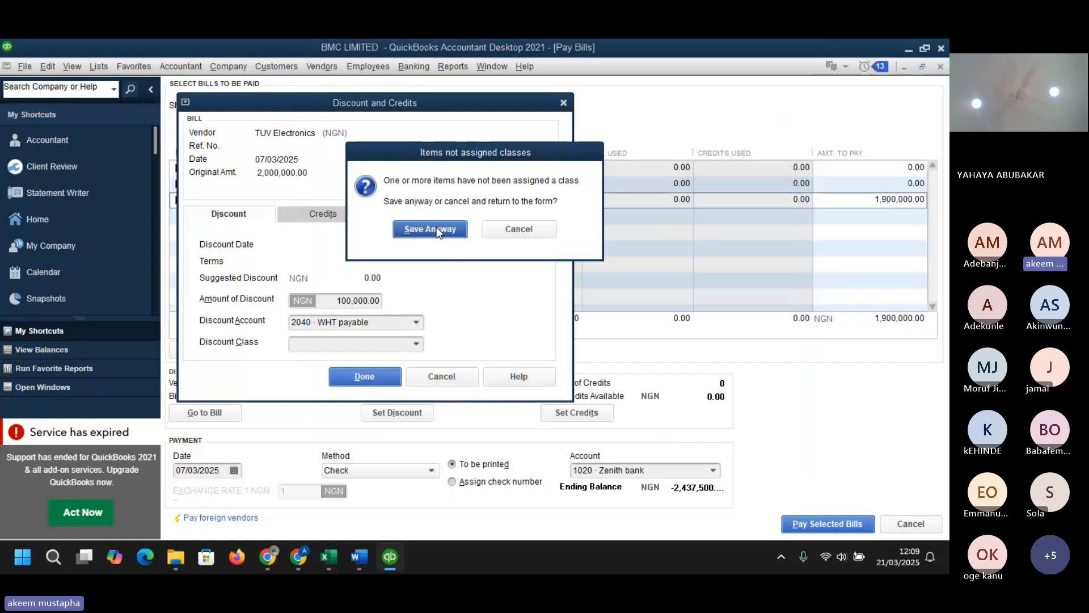
pyautogui.click(436, 226)
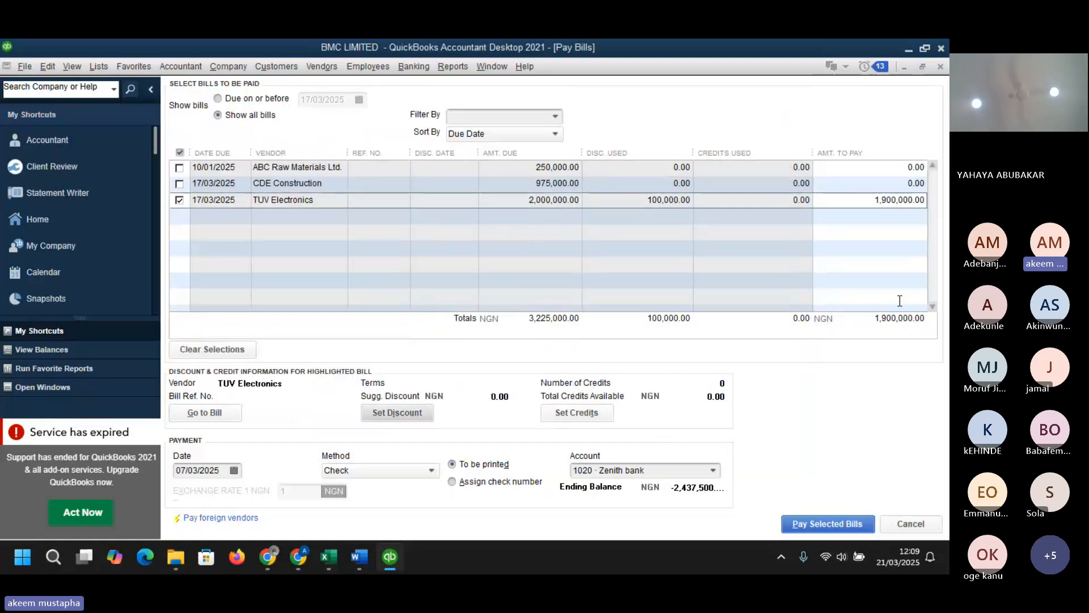
pyautogui.click(814, 525)
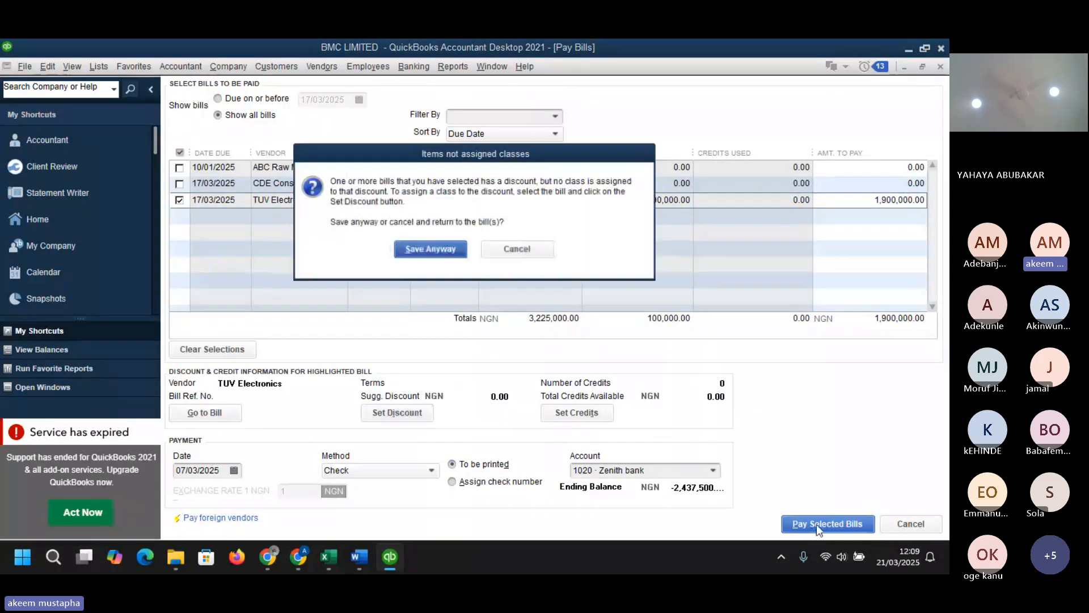
pyautogui.click(428, 248)
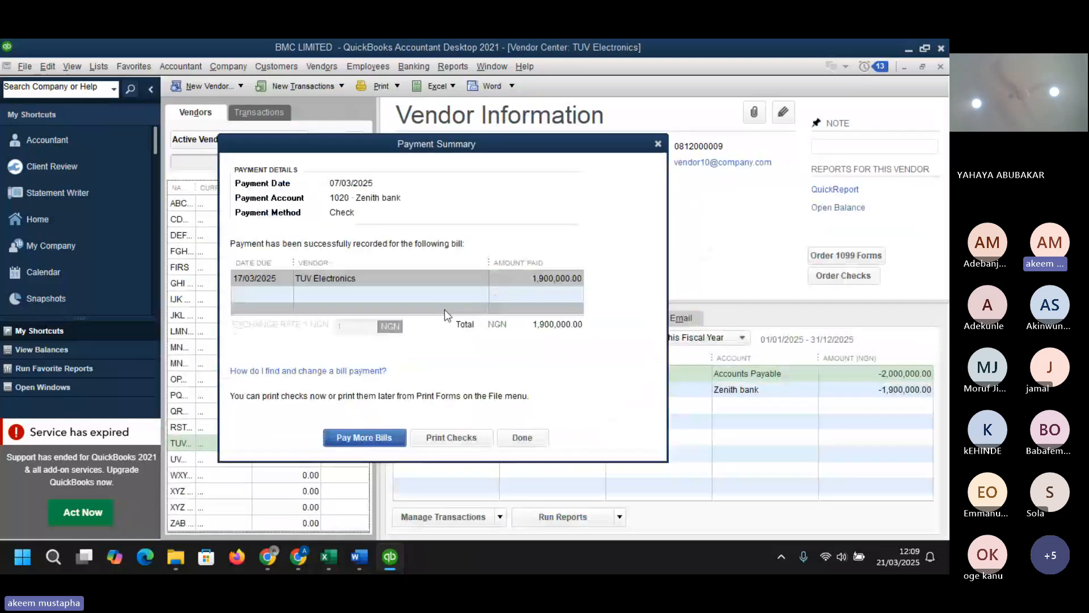
pyautogui.click(523, 438)
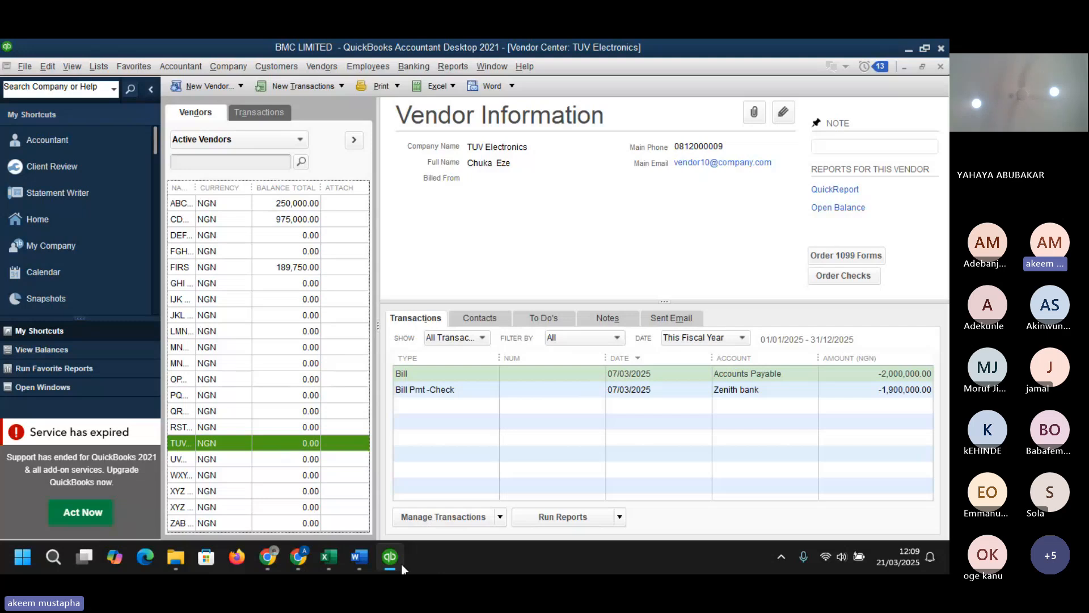
pyautogui.moveTo(384, 560)
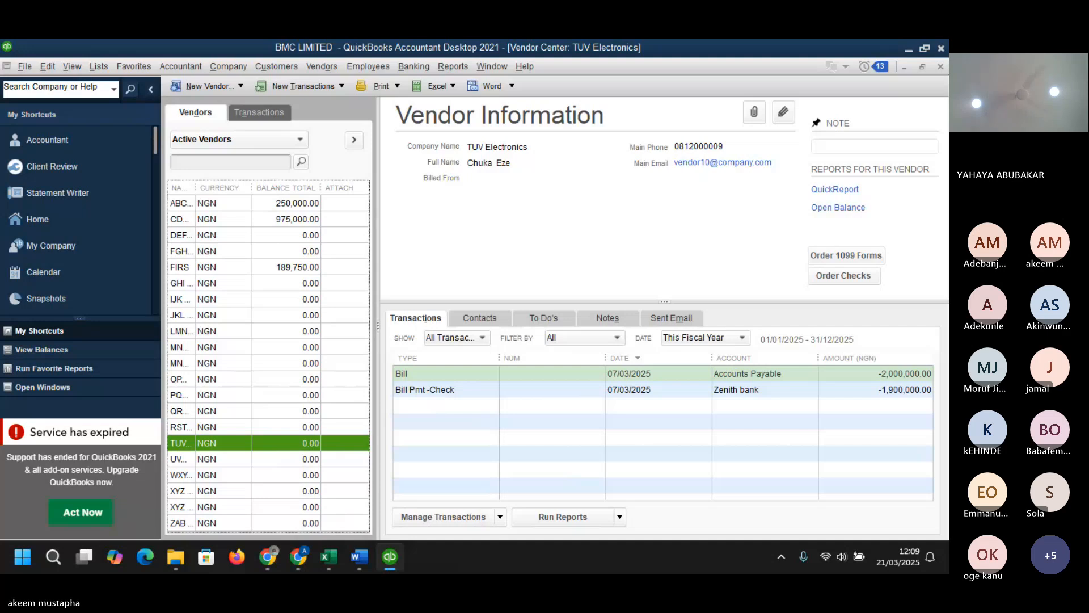
pyautogui.hotkey('alt', 'Tab')
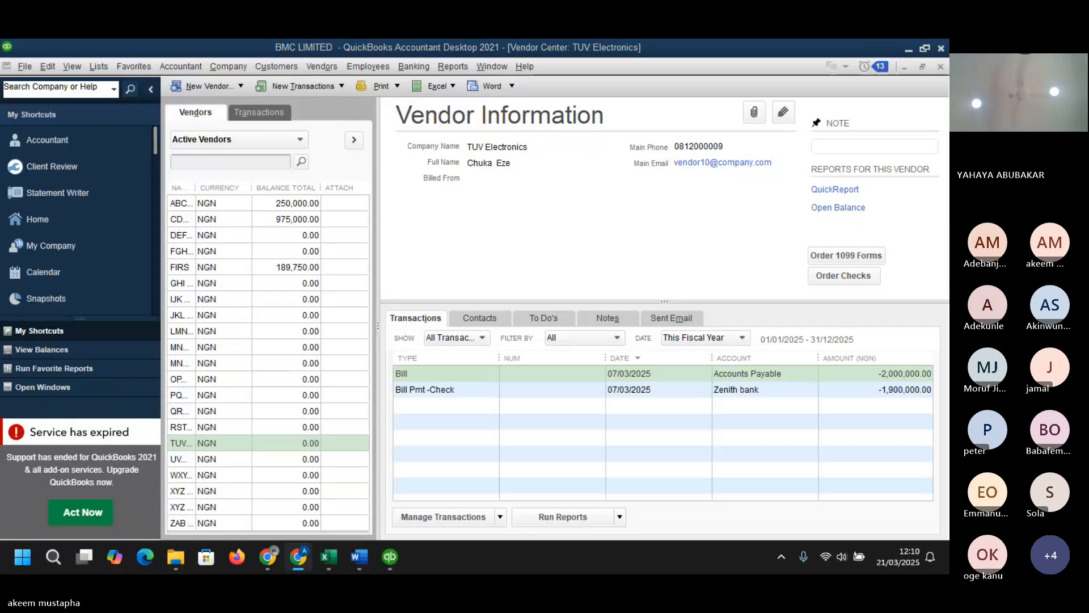
pyautogui.press('super+d')
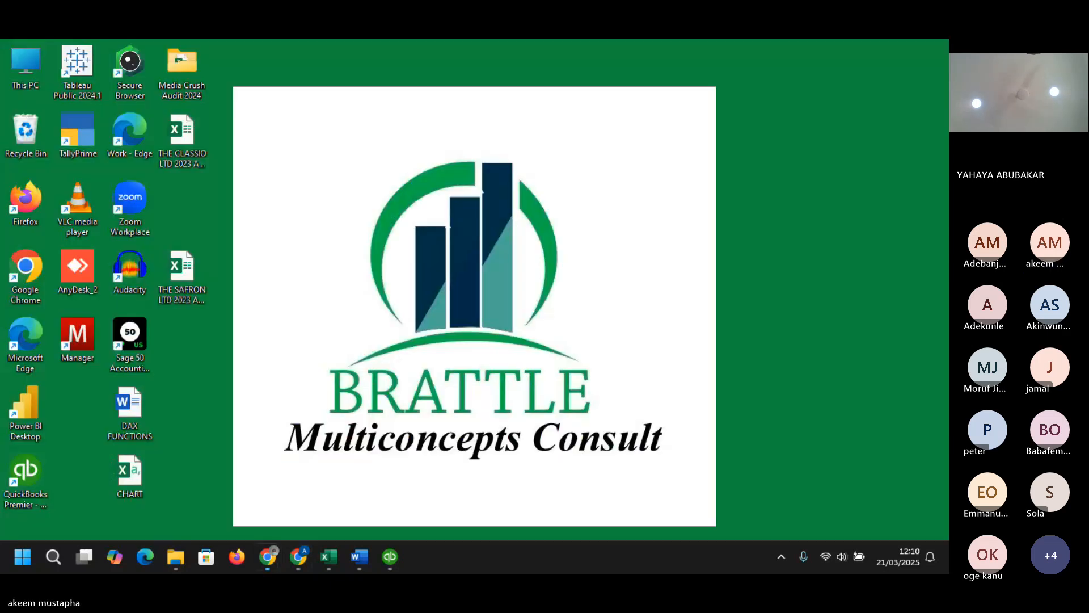
pyautogui.press('super+d')
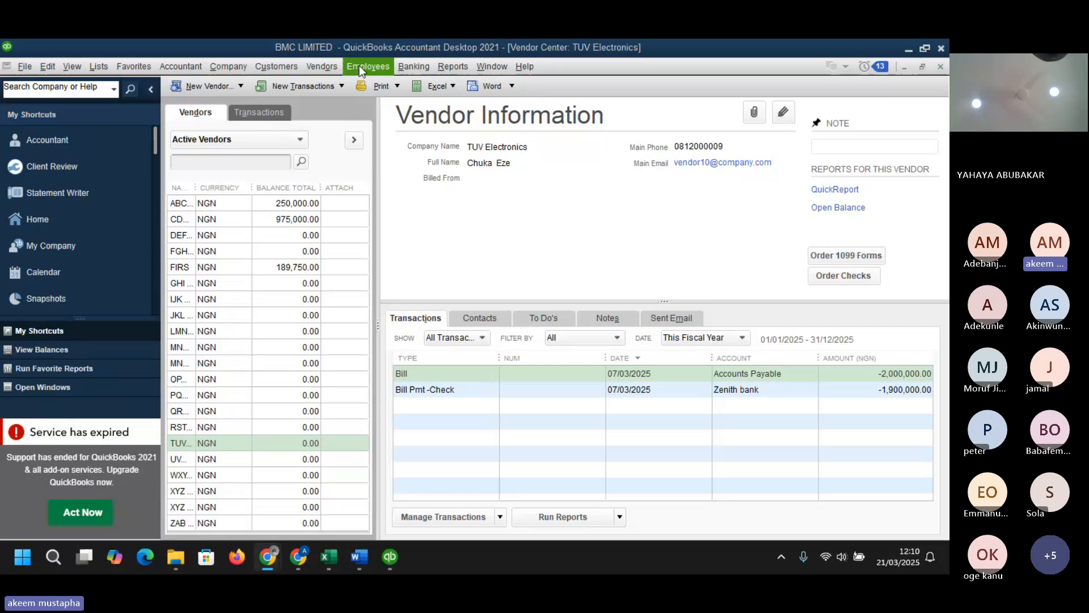
# - Open Receive Items and select QRS Motors as the vendor for the item receipt
pyautogui.click(321, 66)
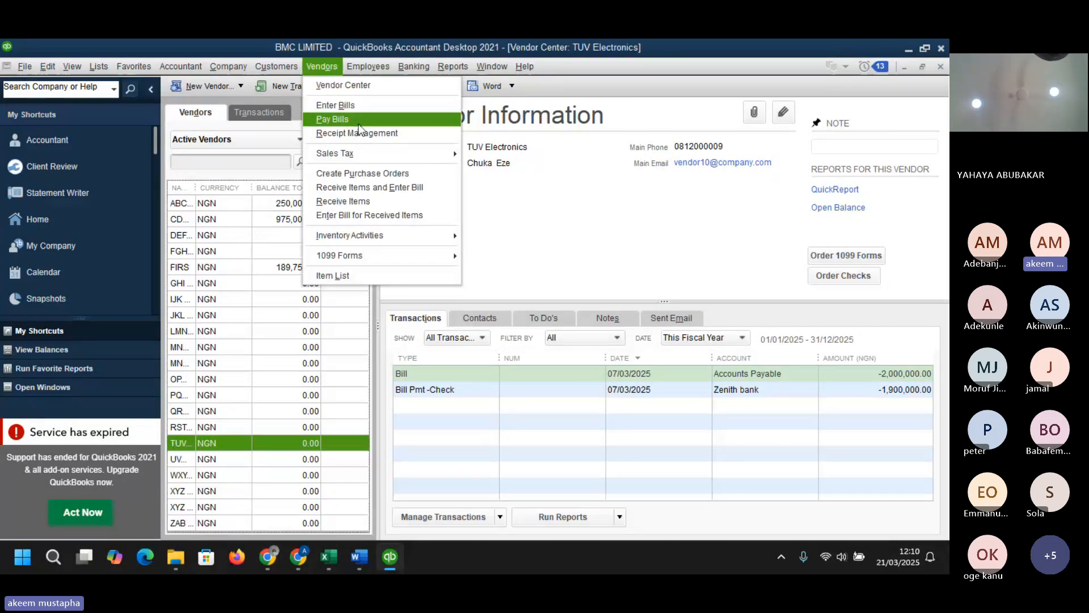
pyautogui.click(369, 202)
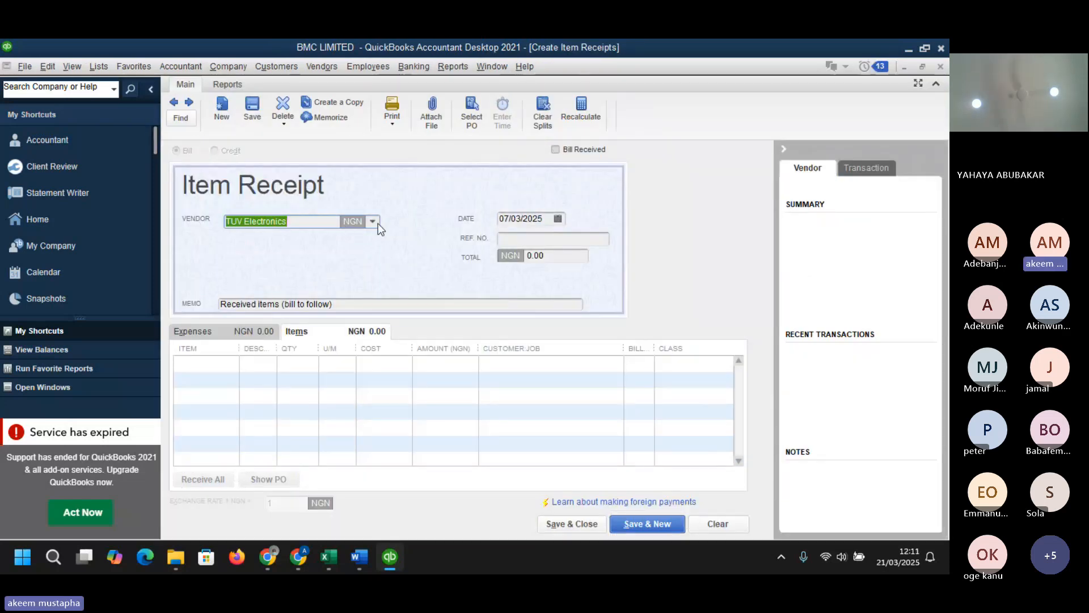
pyautogui.click(378, 223)
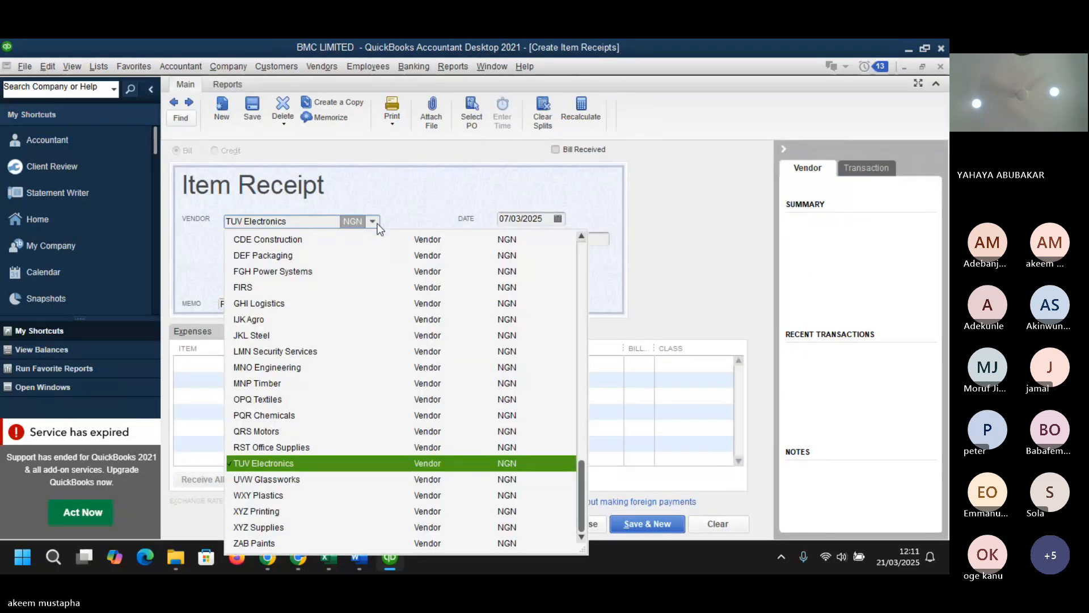
pyautogui.click(279, 433)
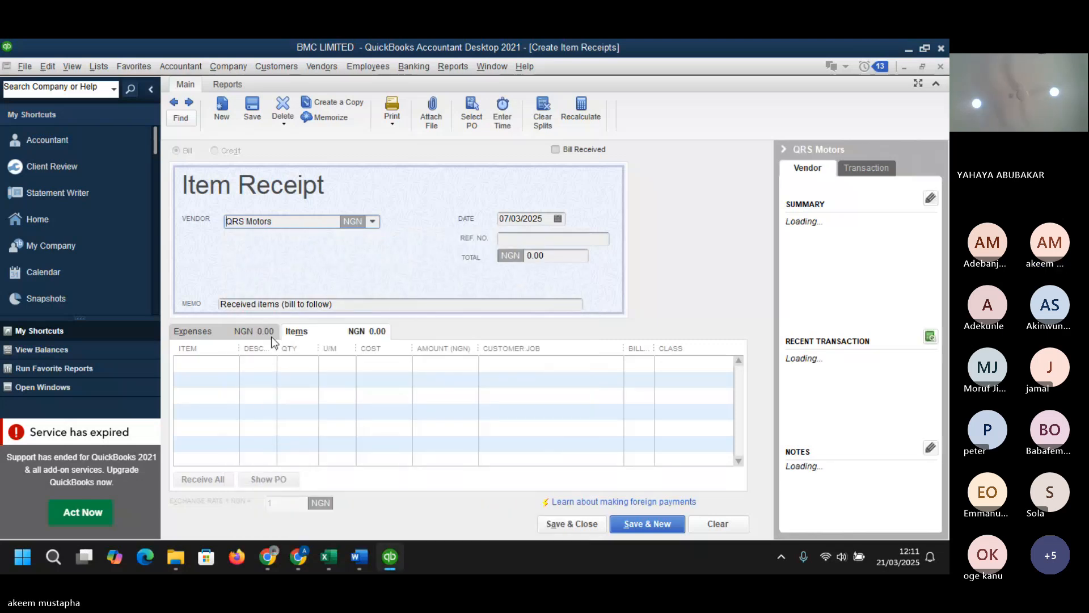
# - Add 100 units of RAW-001 Steel Sheets at a cost of 10000 to the QRS Motors item receipt, updating the item's cost
pyautogui.click(239, 357)
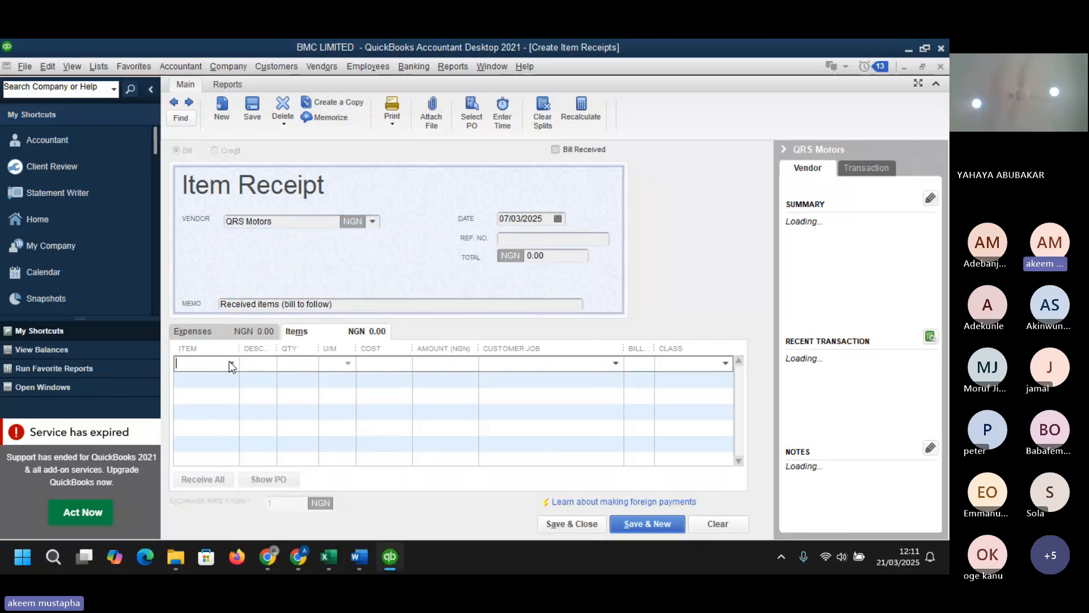
pyautogui.click(231, 363)
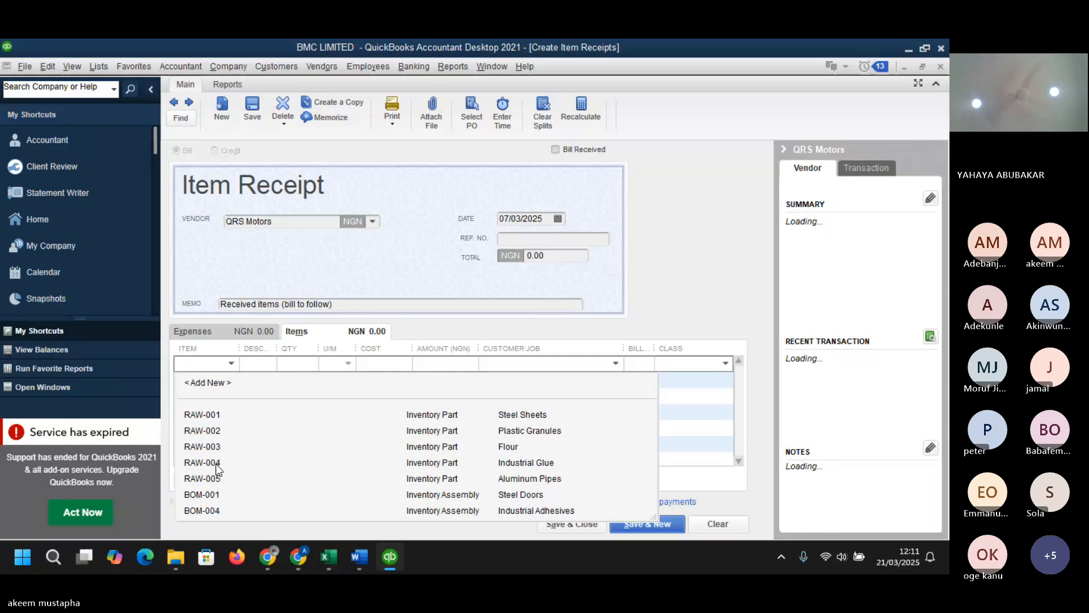
pyautogui.click(210, 415)
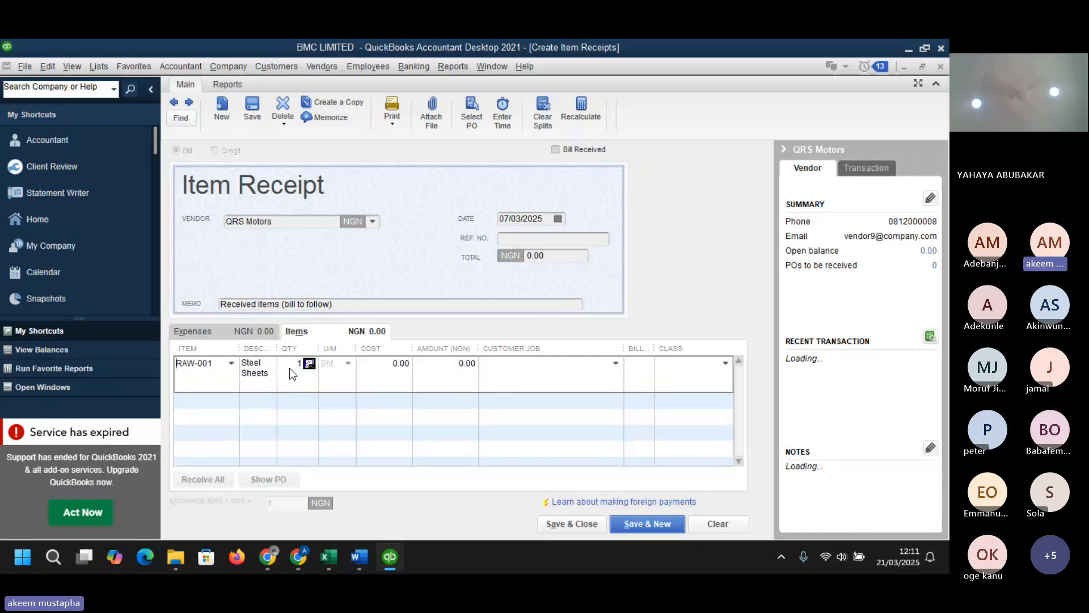
pyautogui.moveTo(299, 366); pyautogui.dragTo(307, 369)
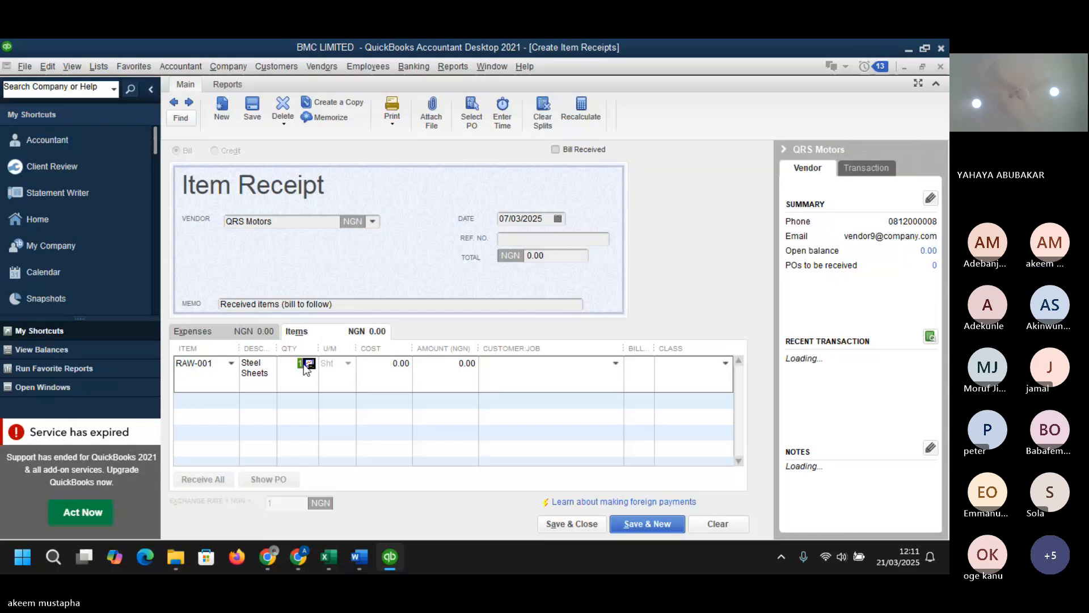
pyautogui.click(304, 366)
pyautogui.write('0')
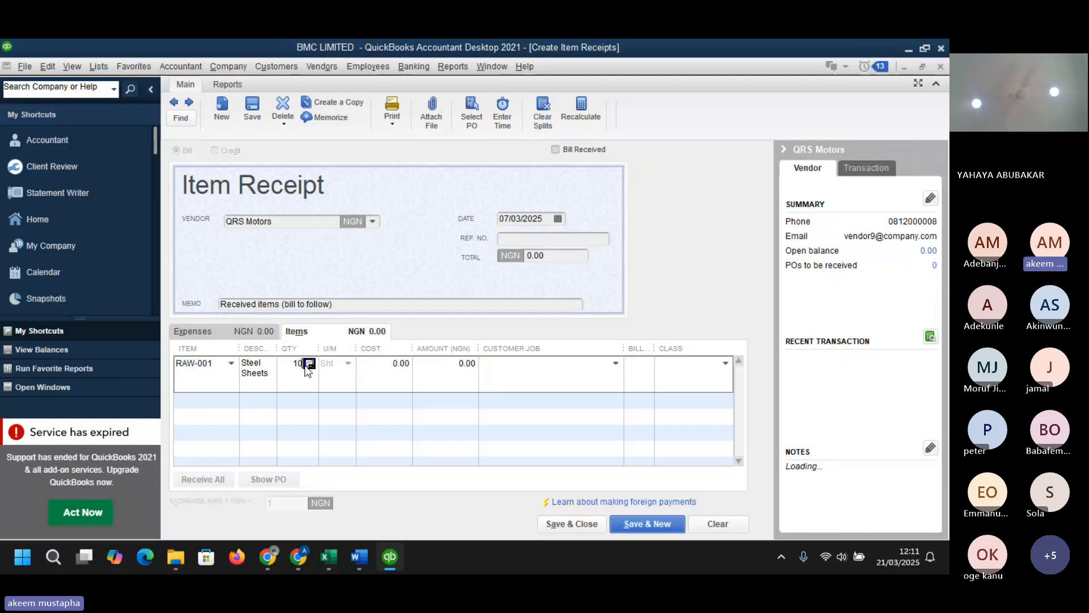
pyautogui.write('0')
pyautogui.press('Tab')
pyautogui.write('10000')
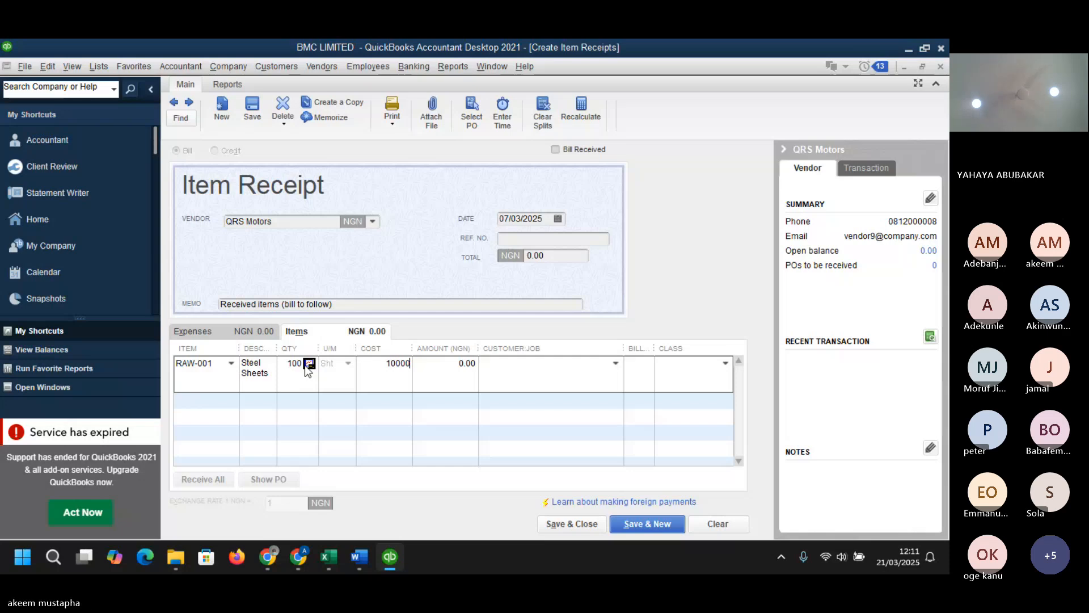
pyautogui.press('Tab')
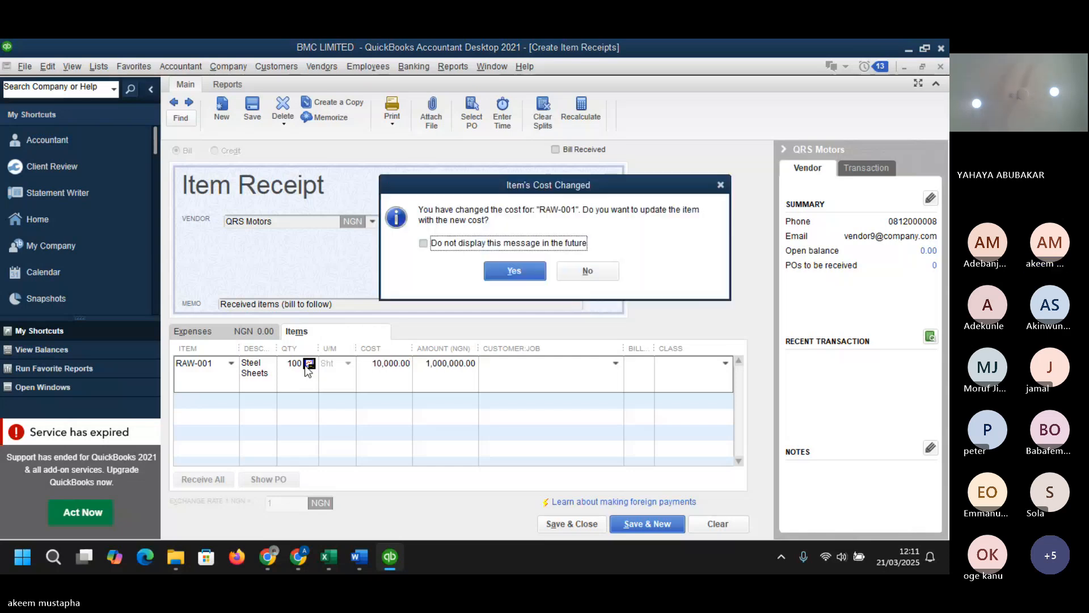
pyautogui.click(520, 269)
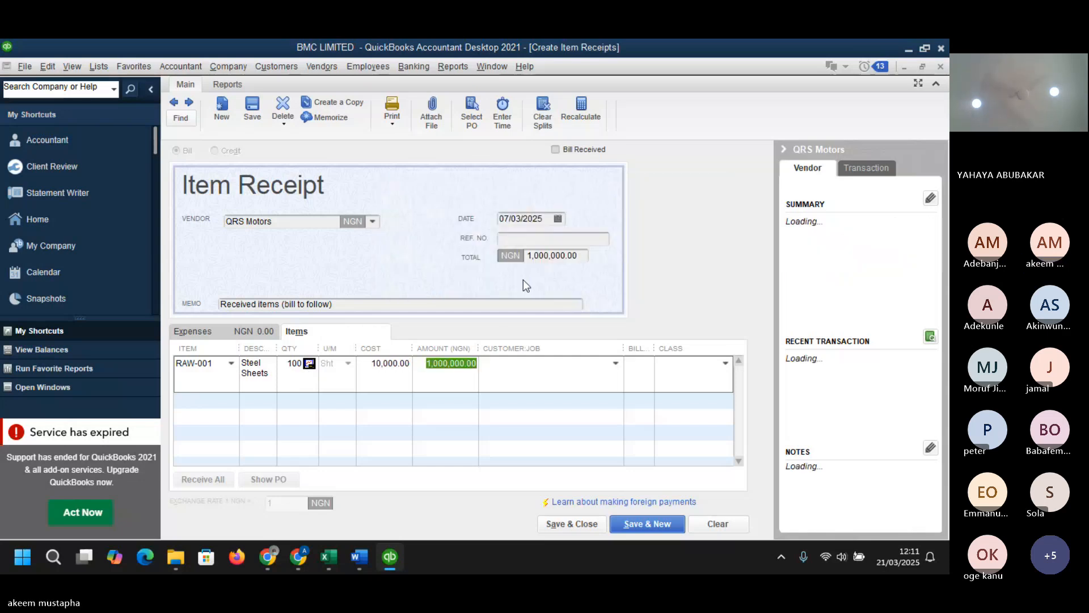
# - Assign the METAL WORKS class to the receipt line and save the item receipt
pyautogui.click(725, 363)
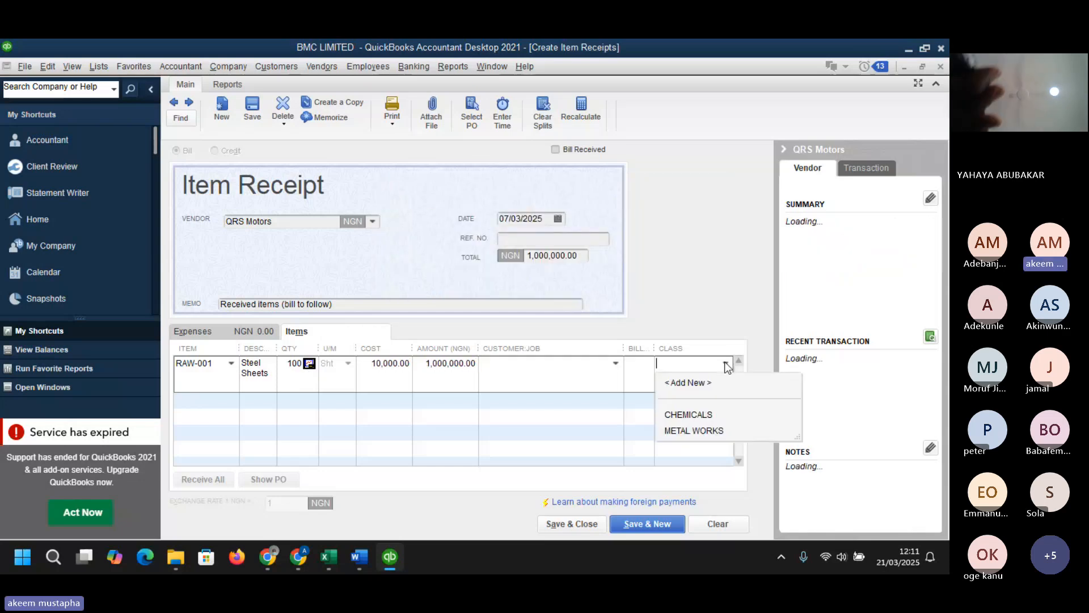
pyautogui.click(696, 431)
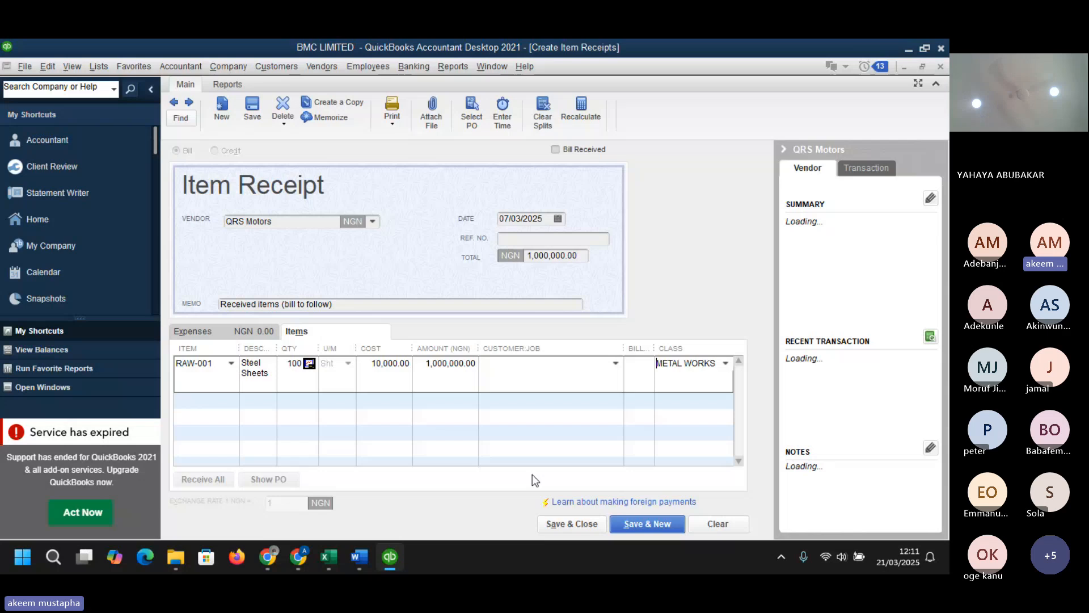
pyautogui.click(581, 522)
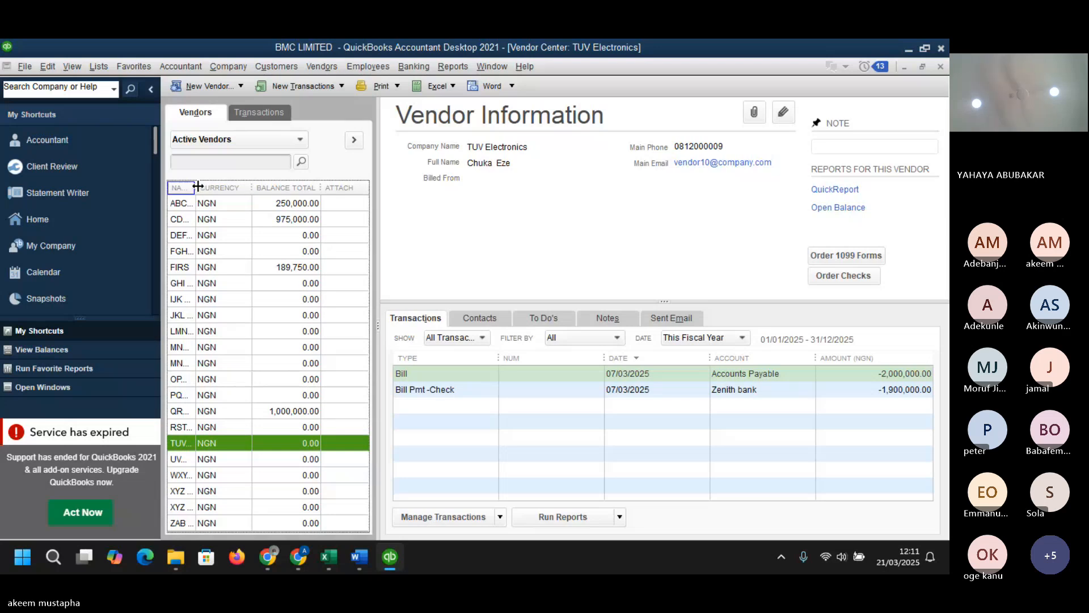
# - Widen the vendor name column in the Vendor Center and review QRS Motors' transactions
pyautogui.moveTo(195, 187); pyautogui.dragTo(248, 193)
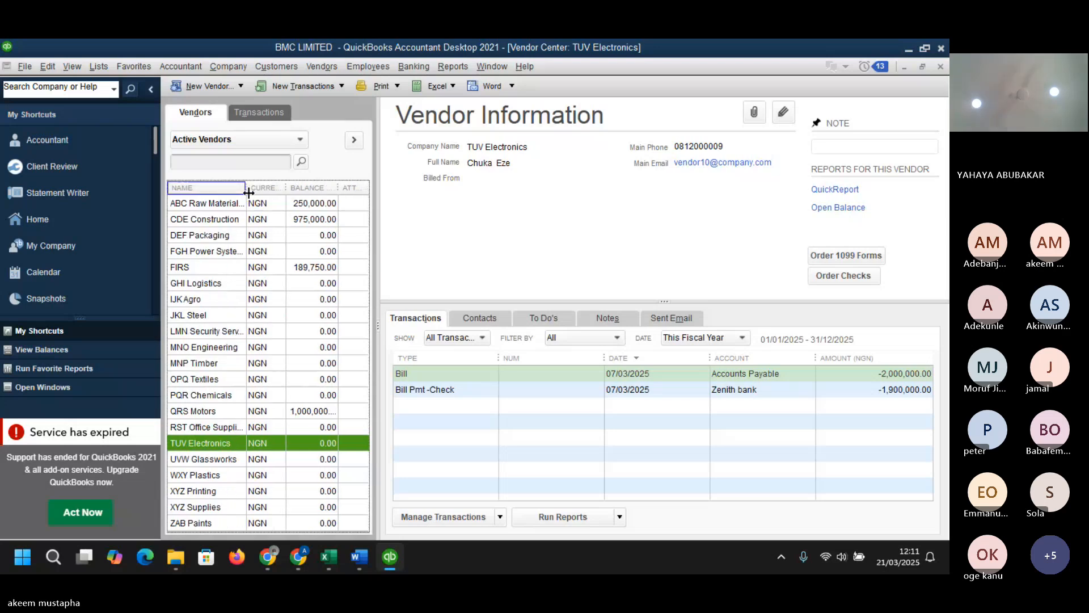
pyautogui.click(312, 413)
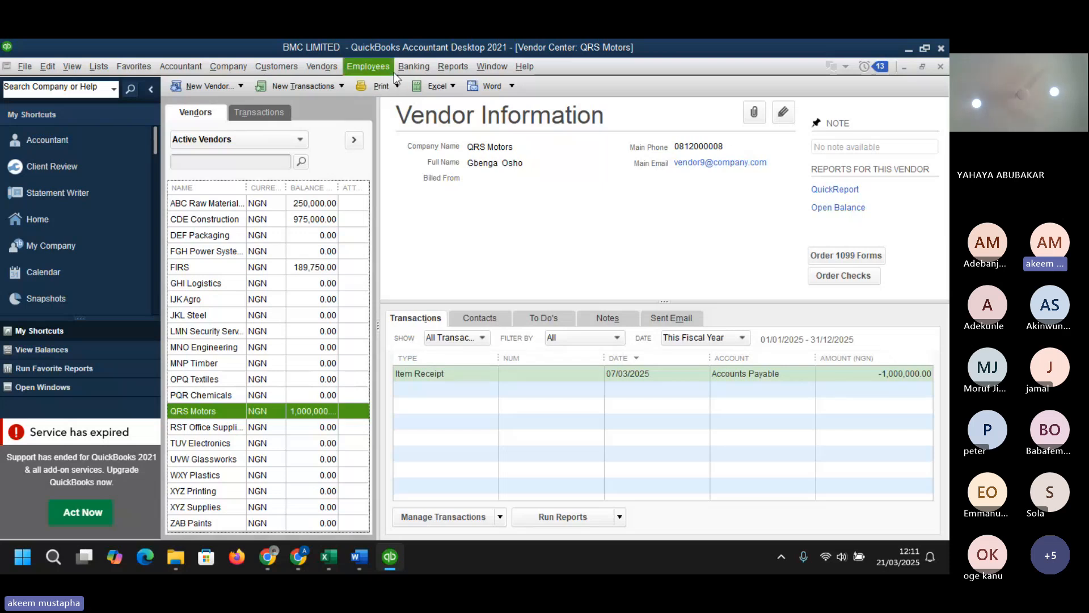
# - Open Pay Bills to see all outstanding vendor bills
pyautogui.click(325, 65)
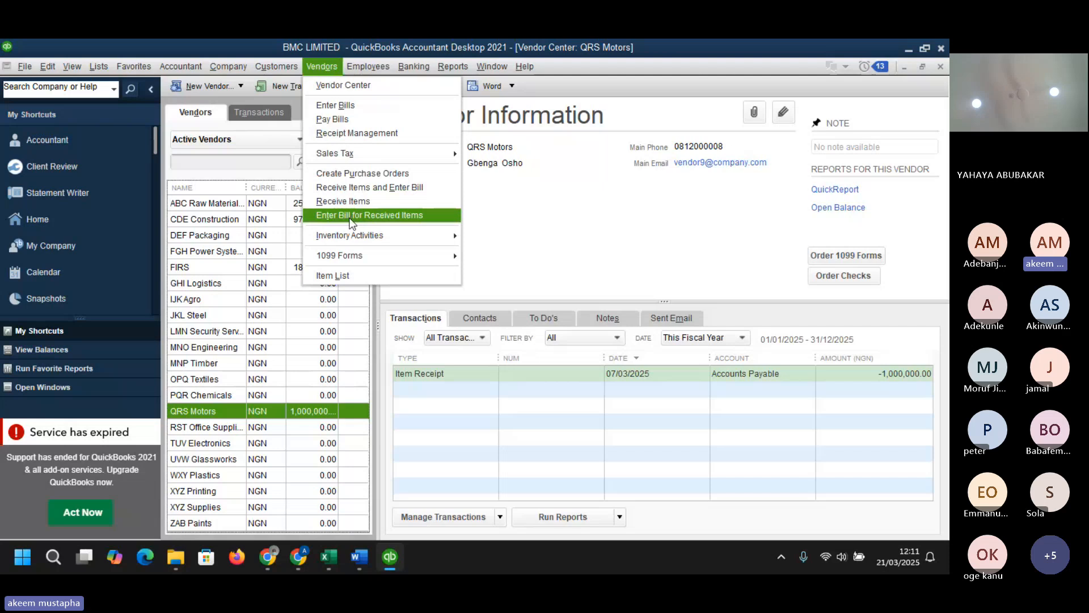
pyautogui.click(342, 118)
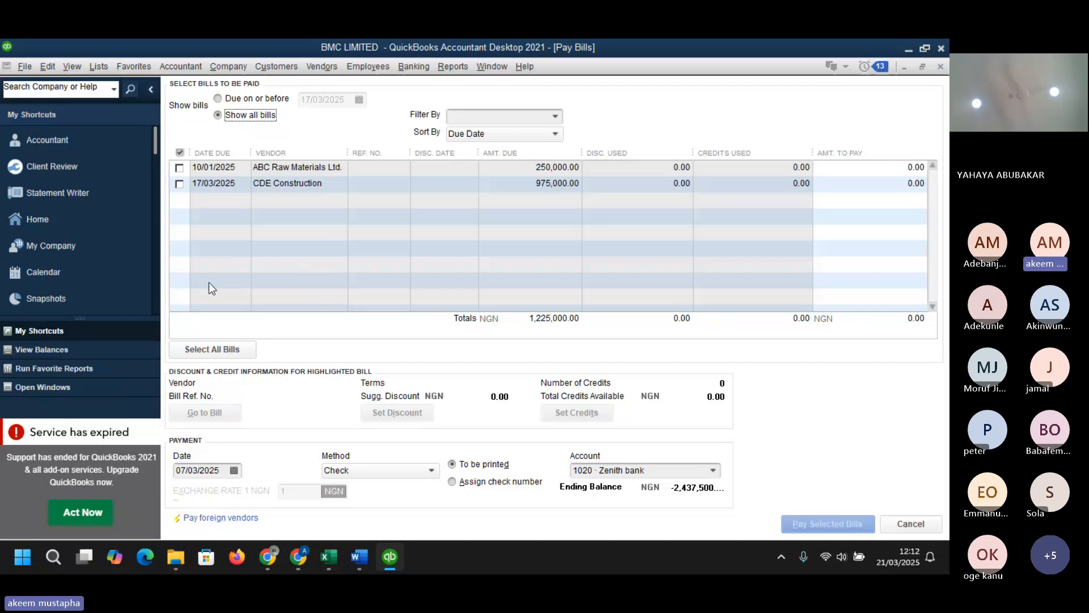
pyautogui.click(179, 184)
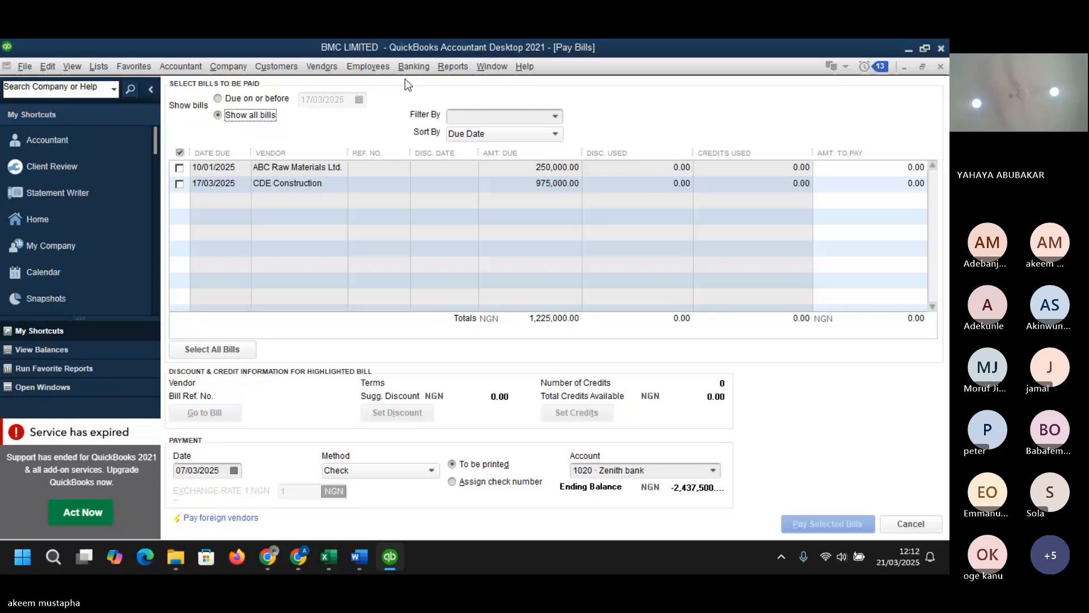
# - Enter a bill for QRS Motors' received items, using the item receipt date, and save it
pyautogui.click(322, 67)
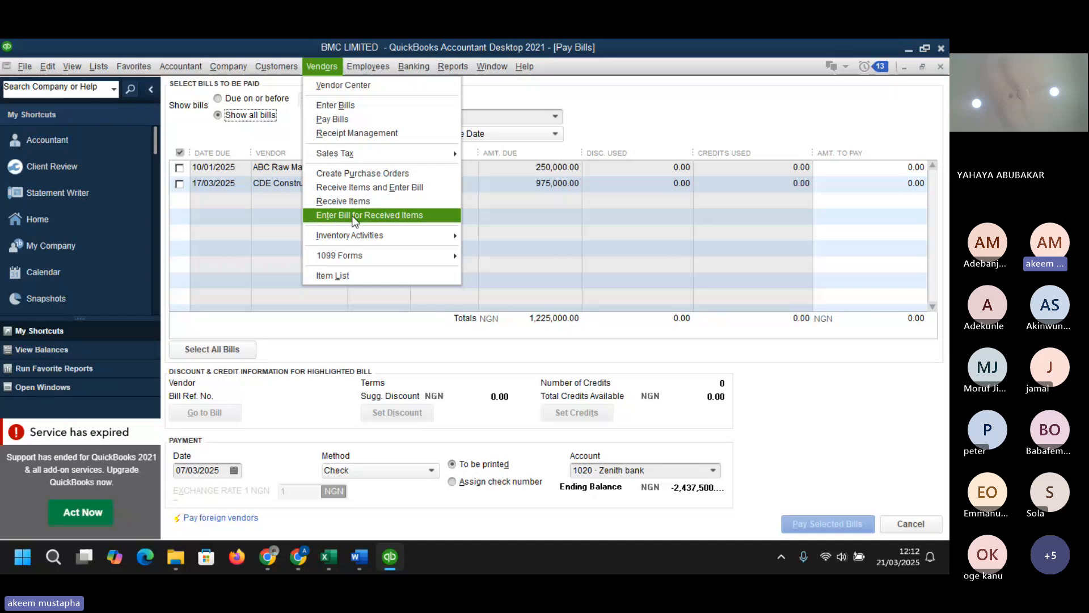
pyautogui.click(355, 215)
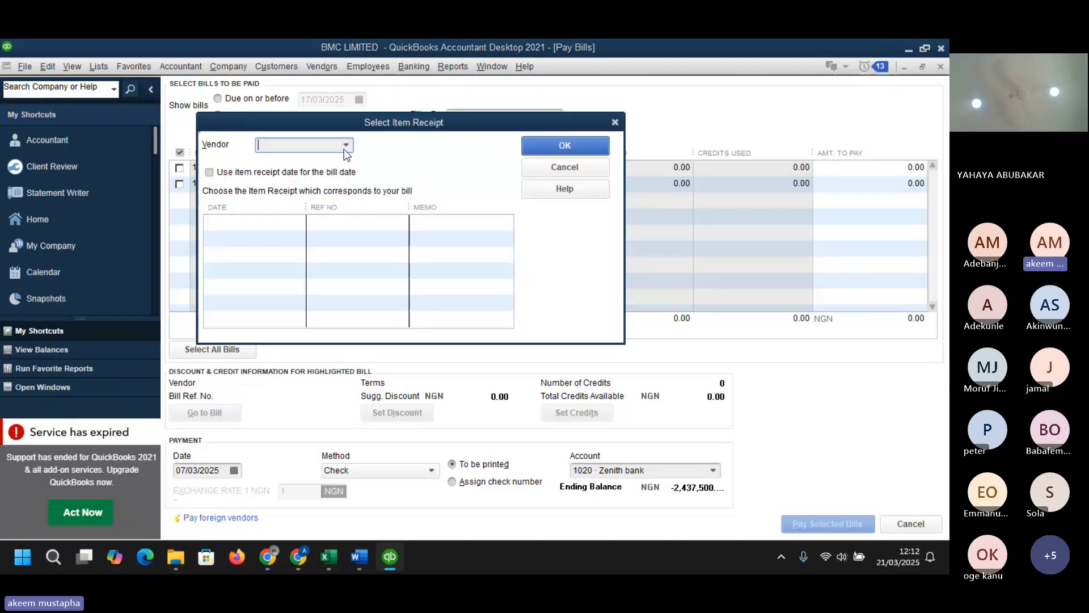
pyautogui.click(346, 146)
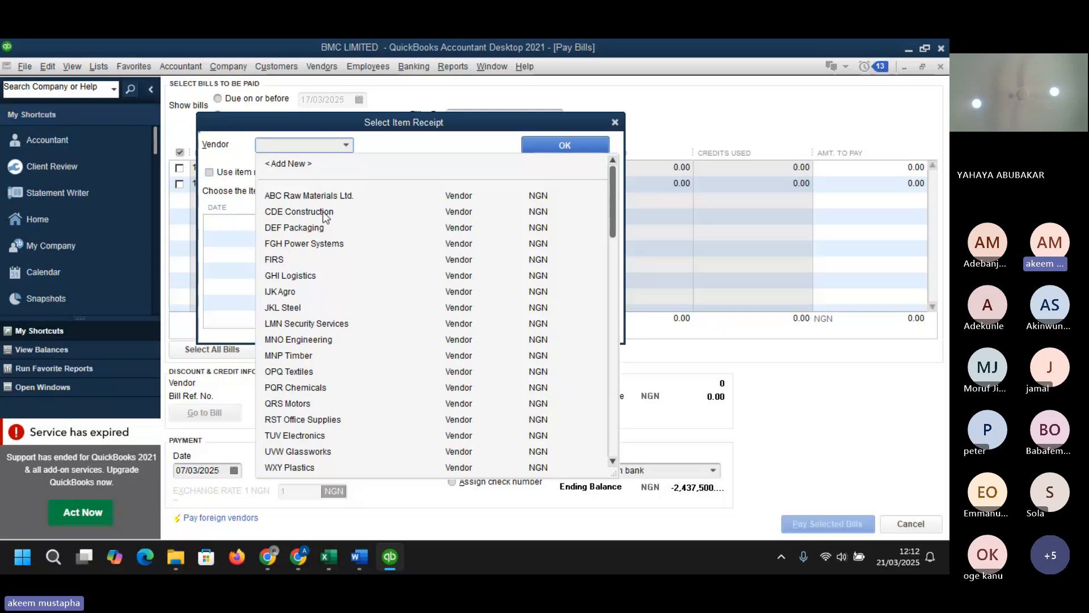
pyautogui.write('QRS Motors')
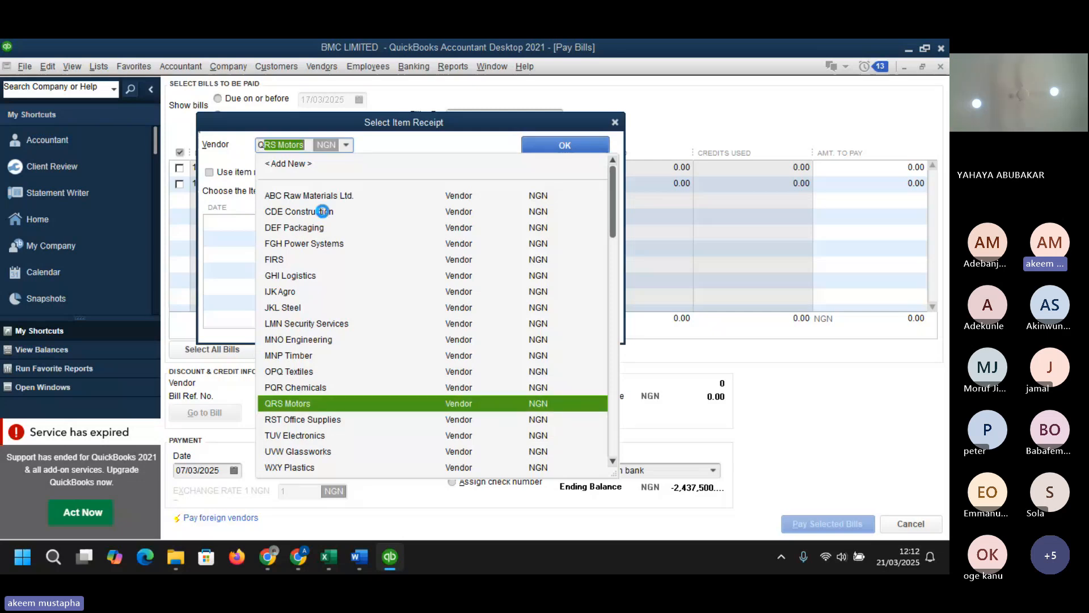
pyautogui.click(320, 190)
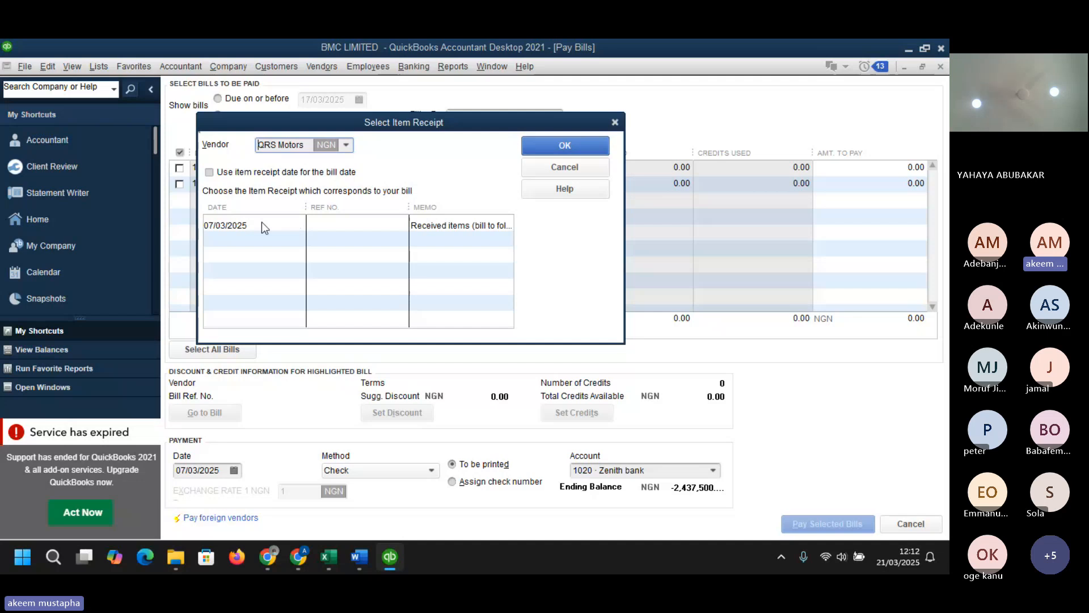
pyautogui.click(209, 172)
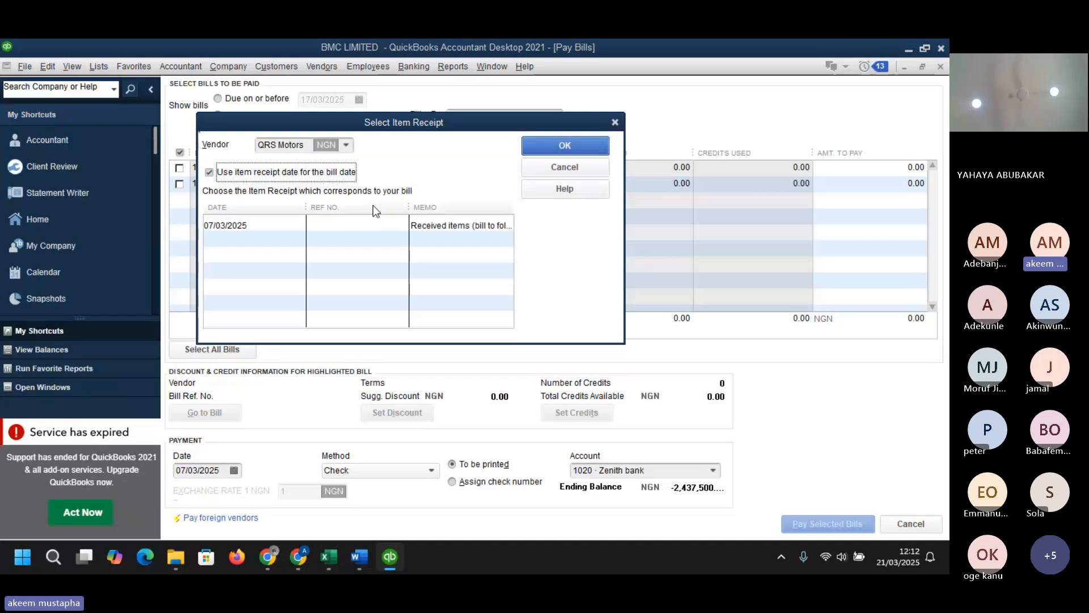
pyautogui.click(291, 226)
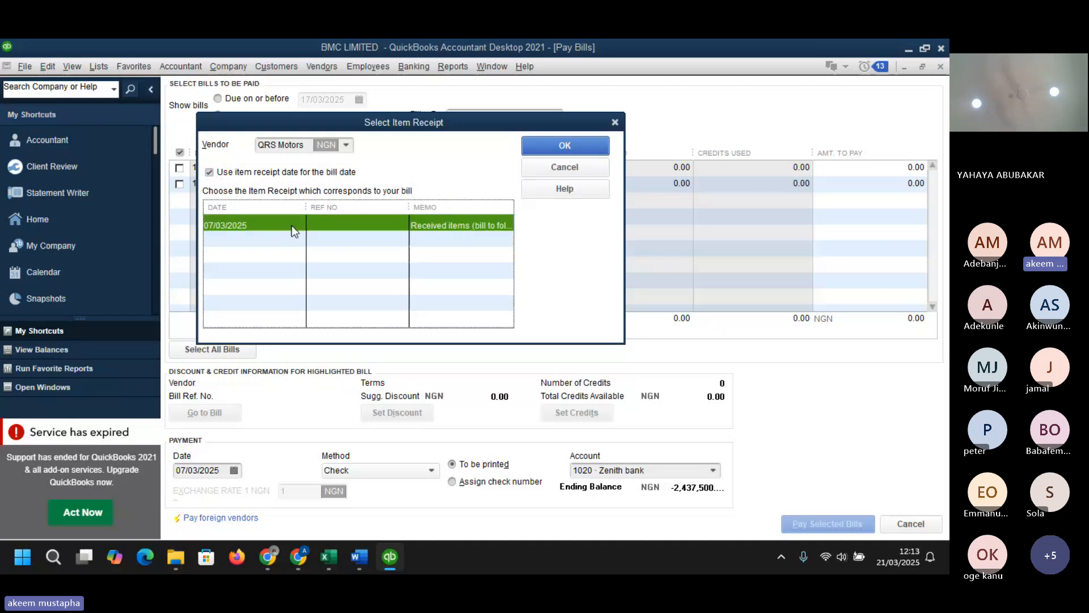
pyautogui.click(567, 147)
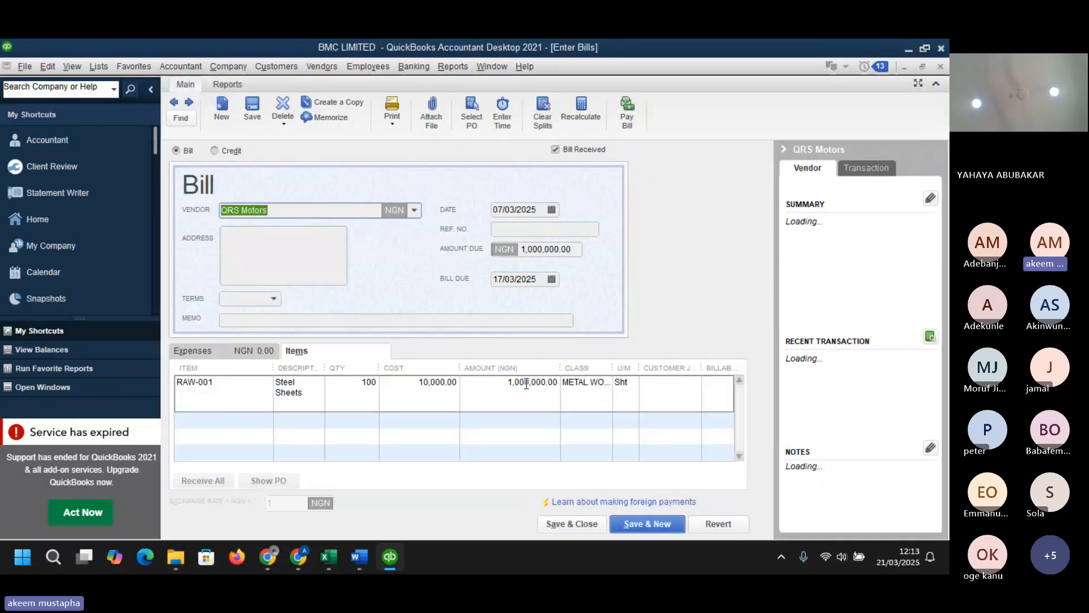
pyautogui.click(561, 521)
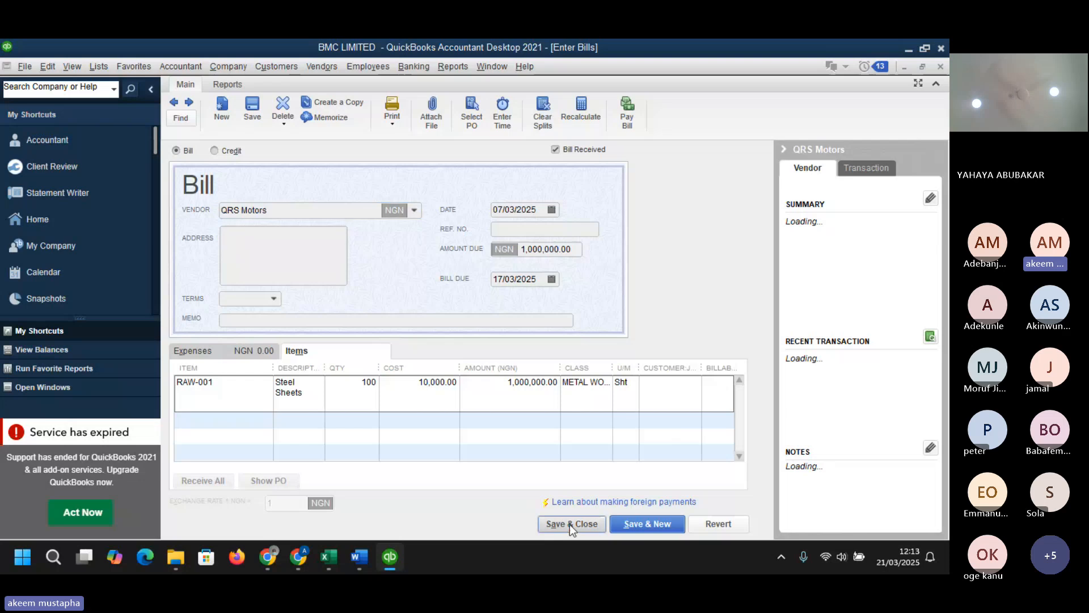
pyautogui.click(419, 210)
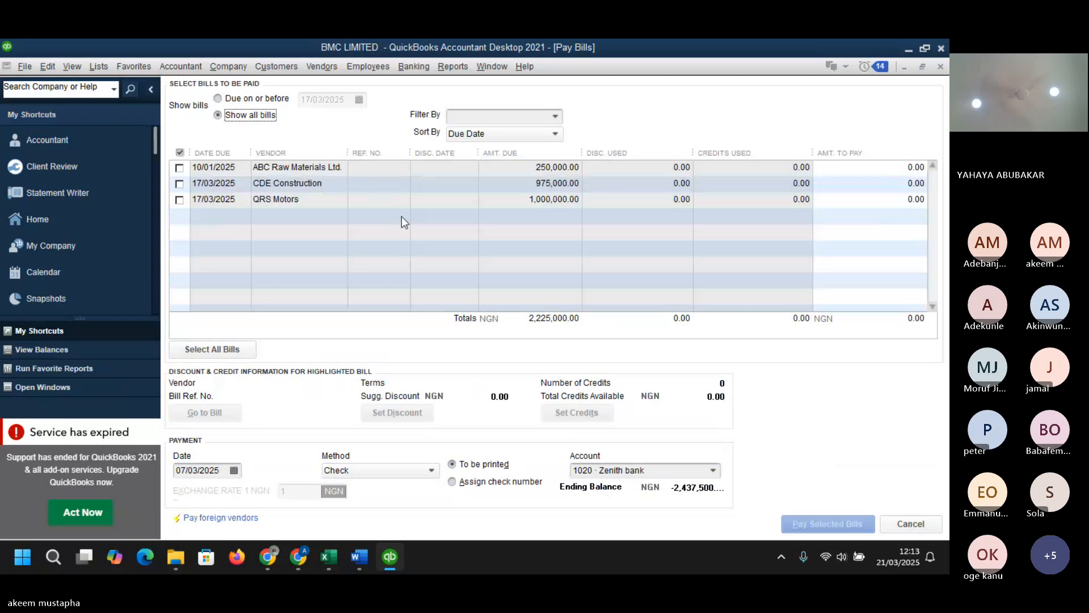
pyautogui.click(180, 200)
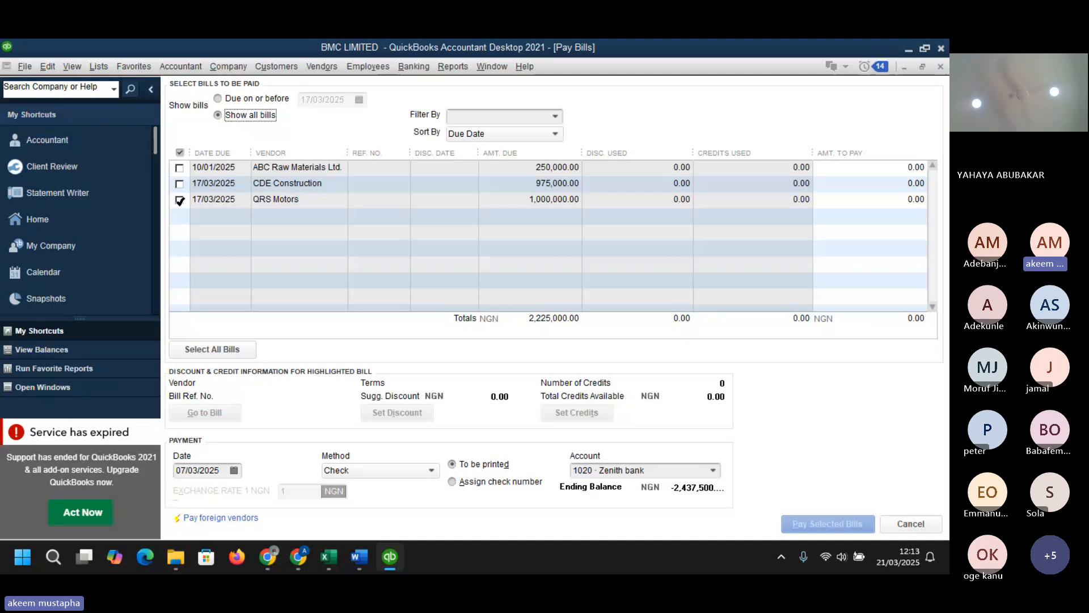
pyautogui.click(180, 200)
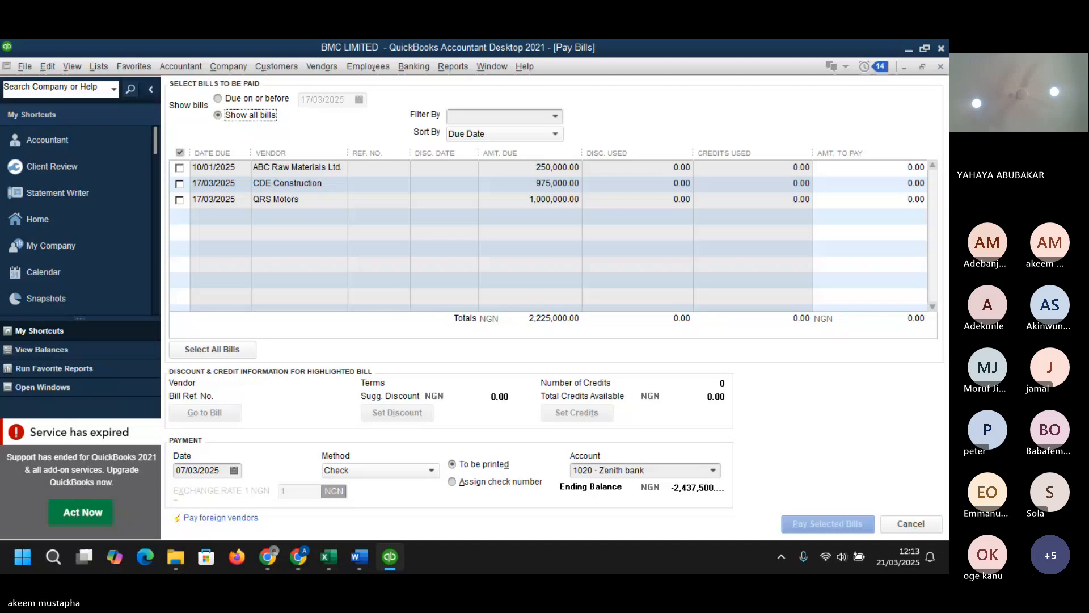
pyautogui.press('super+d')
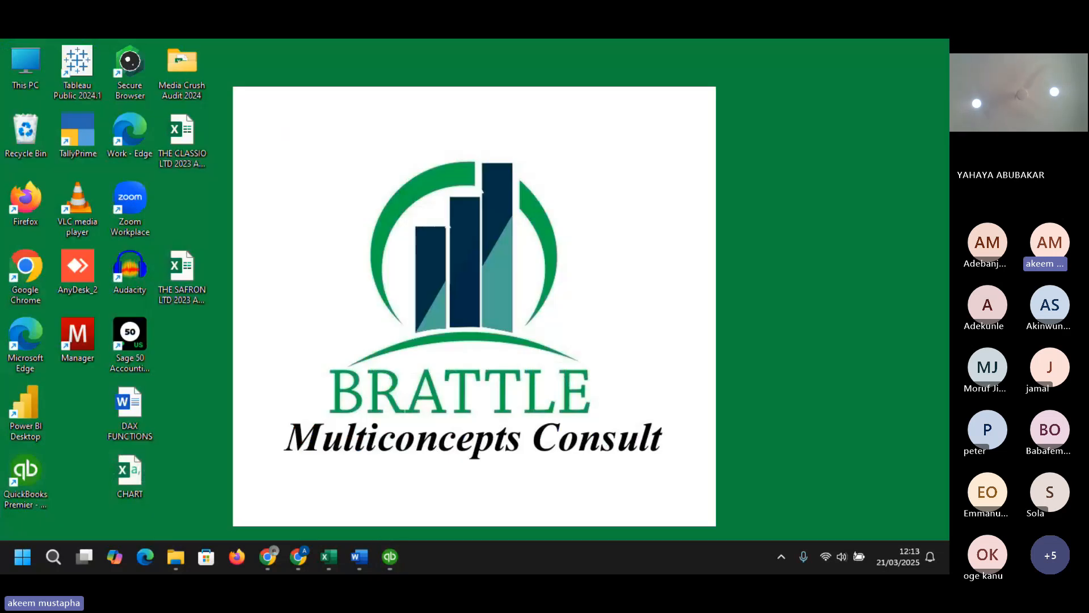
pyautogui.press('super+d')
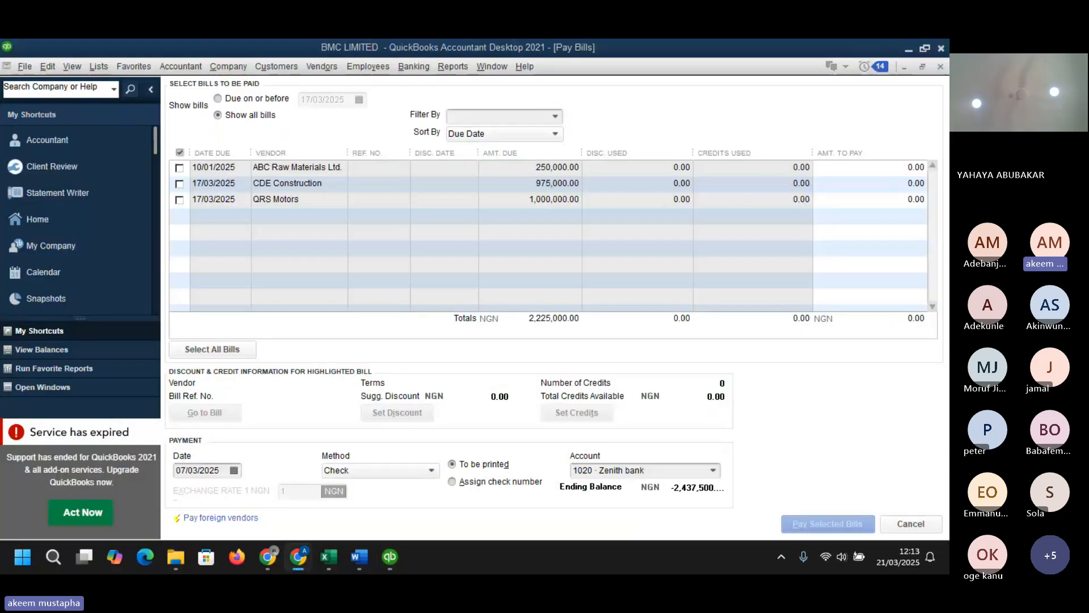
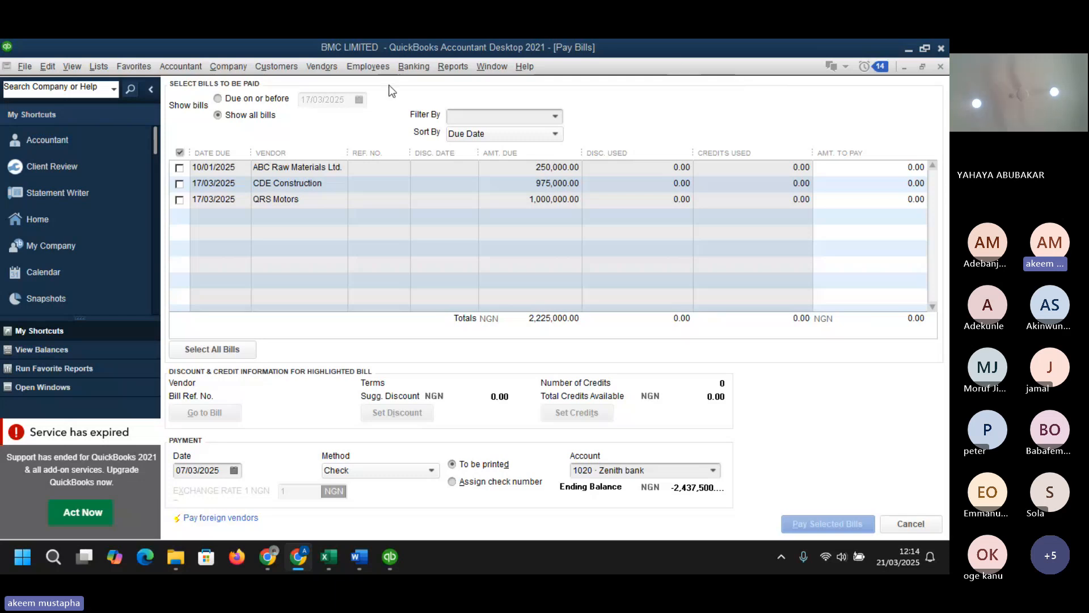
pyautogui.click(326, 68)
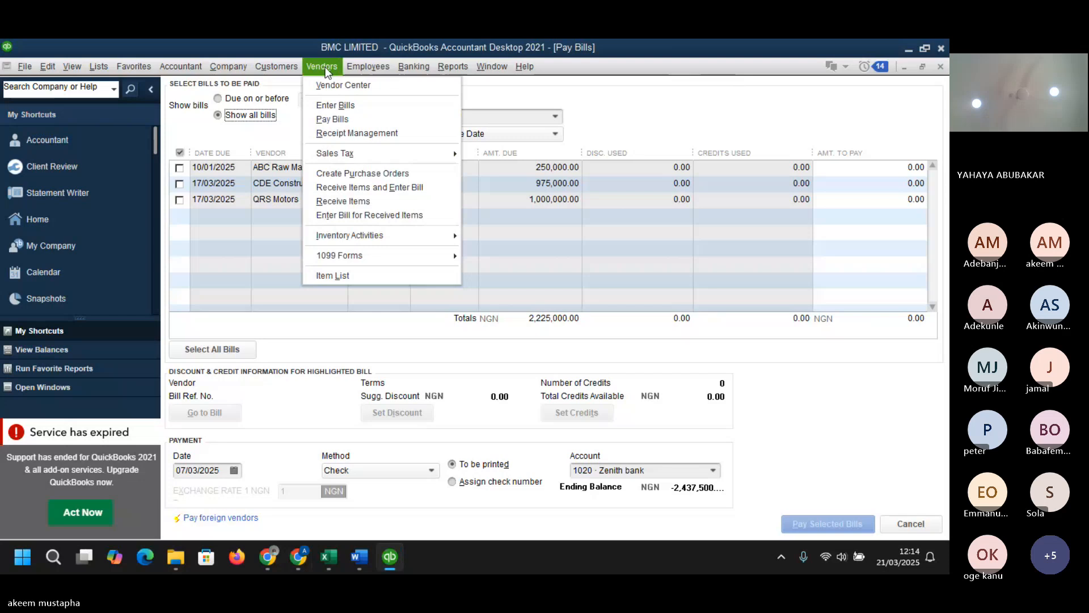
pyautogui.click(365, 131)
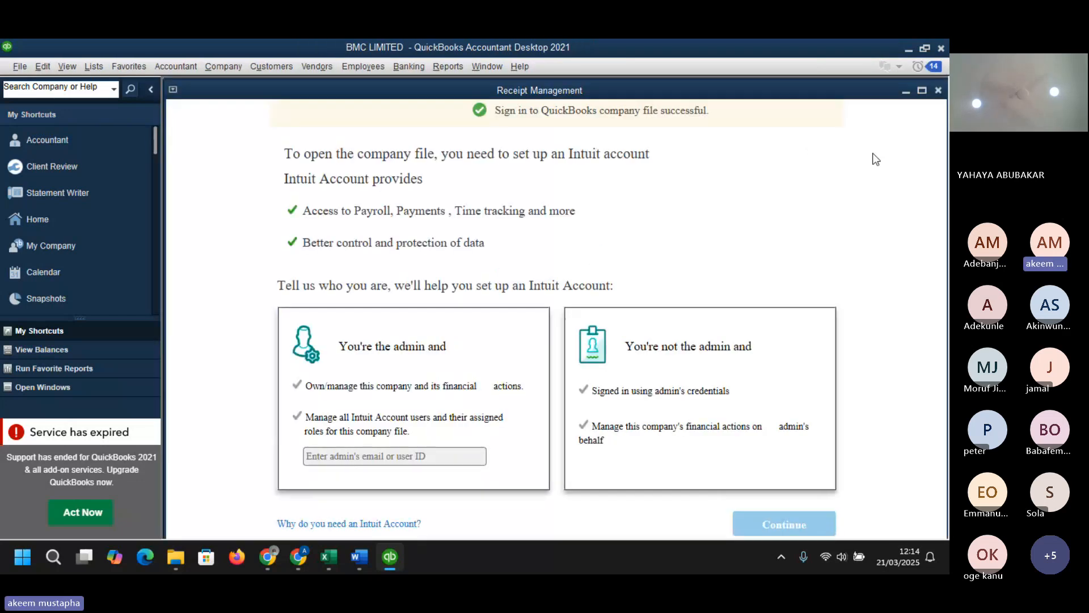
pyautogui.click(938, 91)
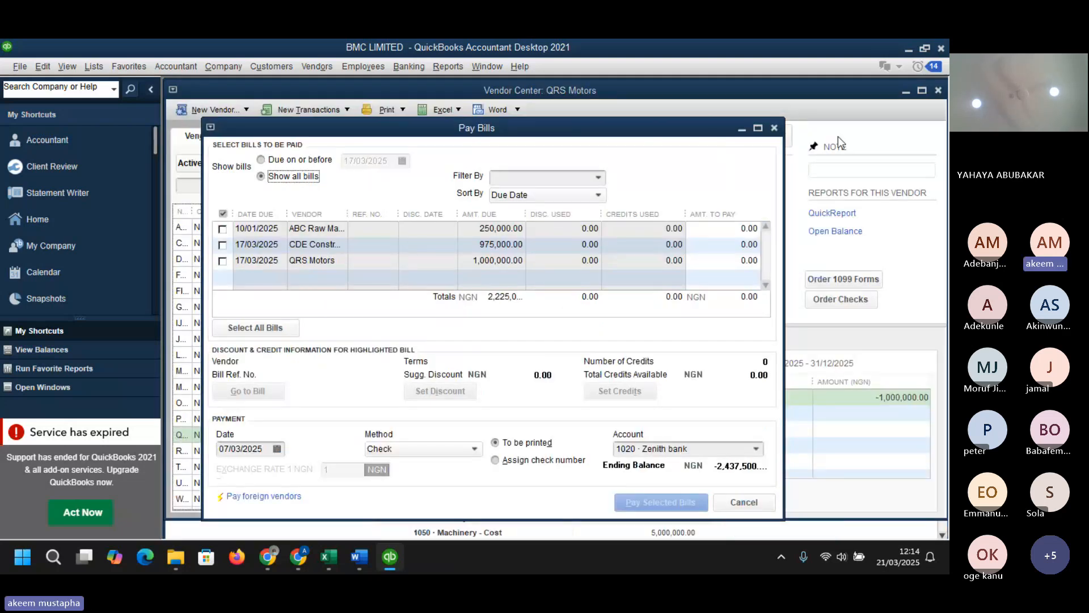
# - Close the Pay Bills window and start writing a new check from Petty Cash
pyautogui.click(774, 128)
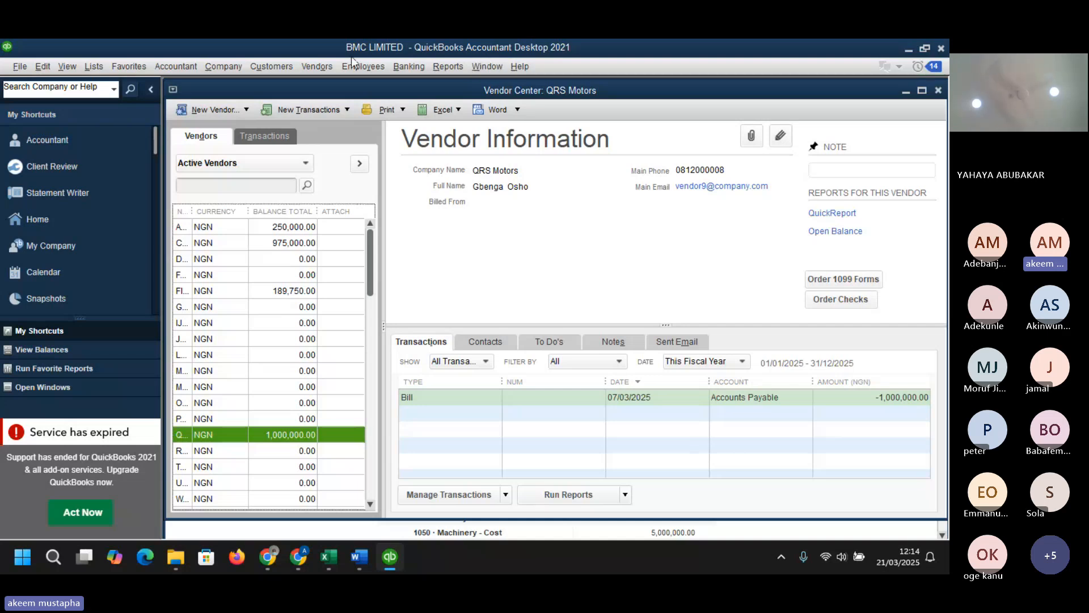
pyautogui.click(314, 62)
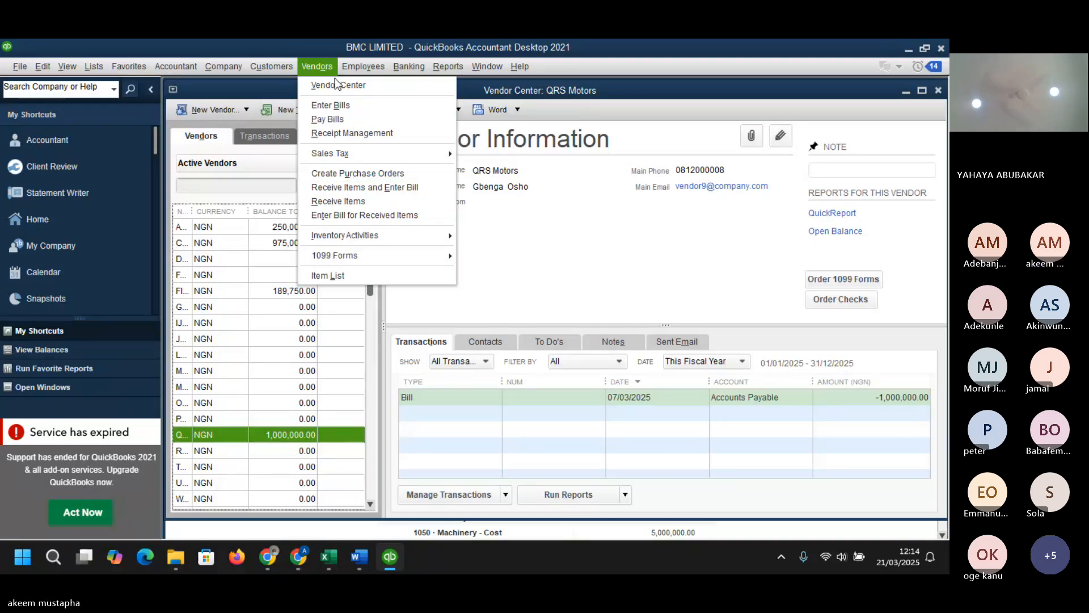
pyautogui.moveTo(411, 67)
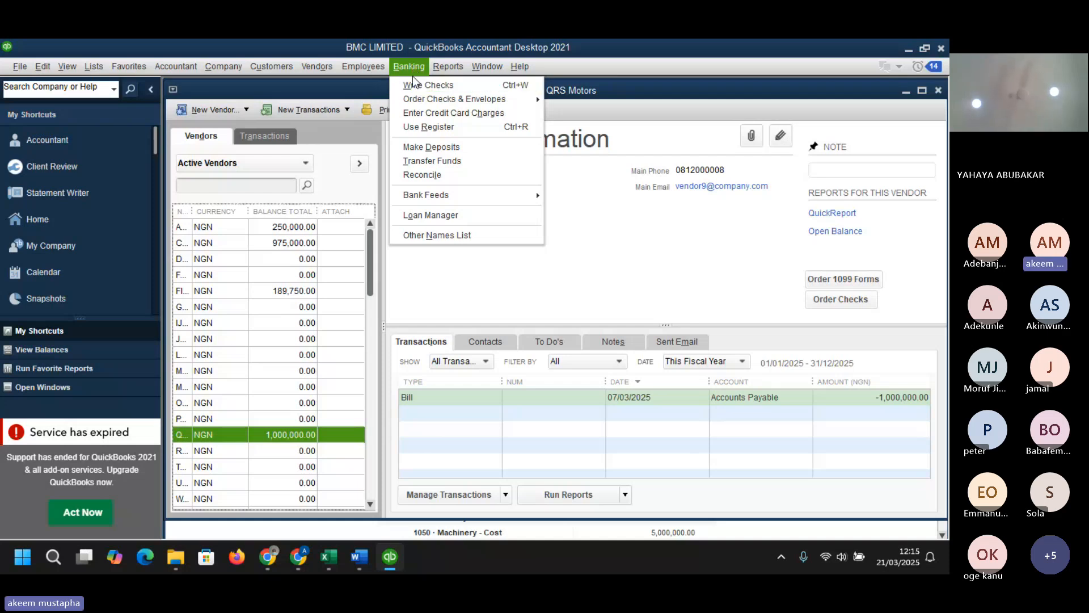
pyautogui.moveTo(424, 100)
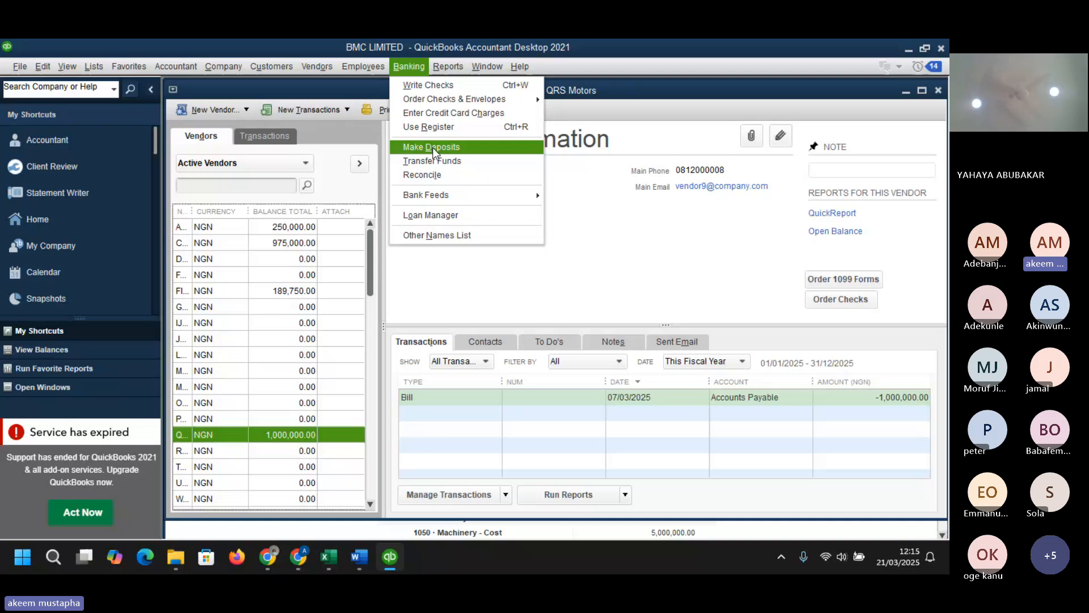
pyautogui.click(431, 86)
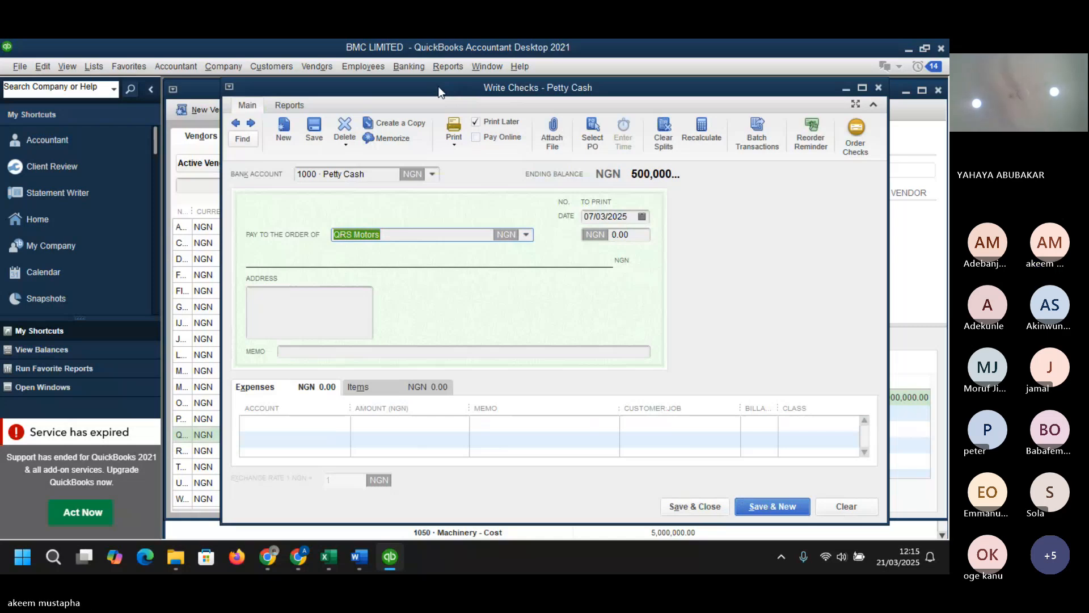
# - Clear the payee from the check so it is made out to no vendor
pyautogui.click(526, 235)
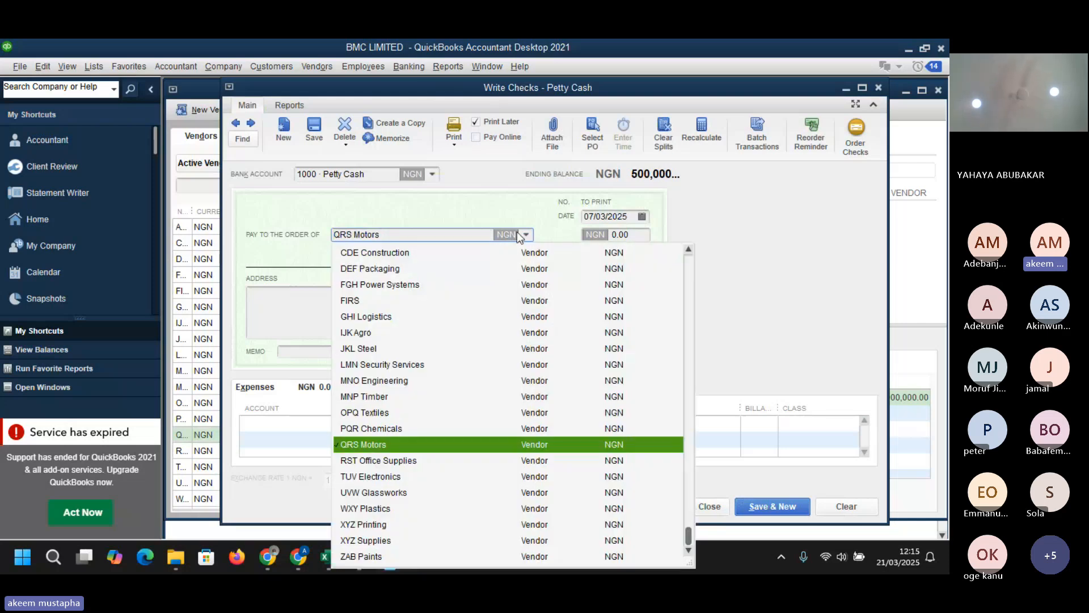
pyautogui.press('BackSpace')
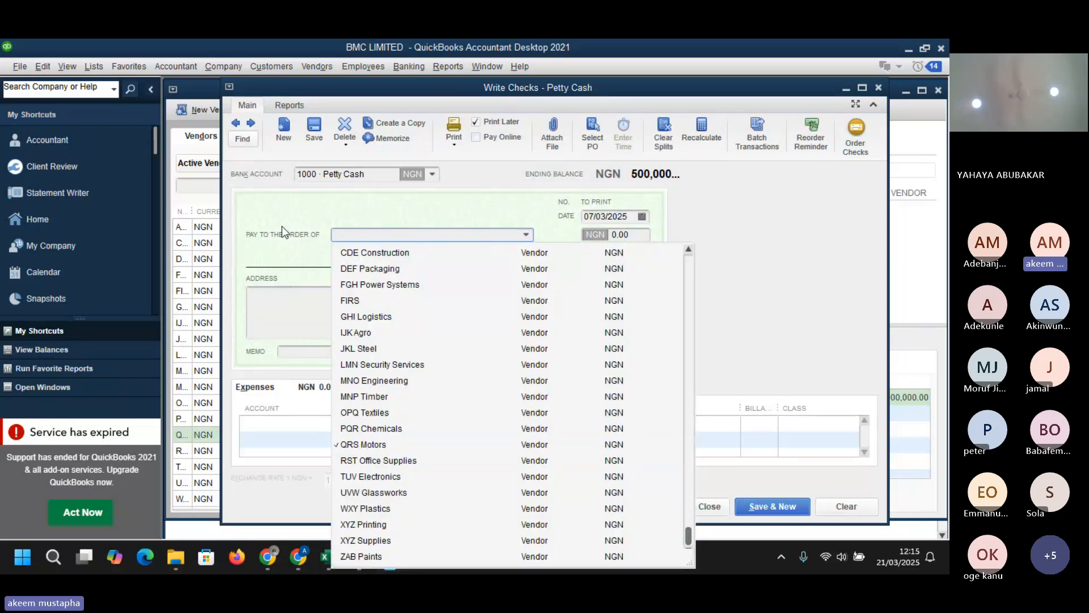
pyautogui.click(260, 264)
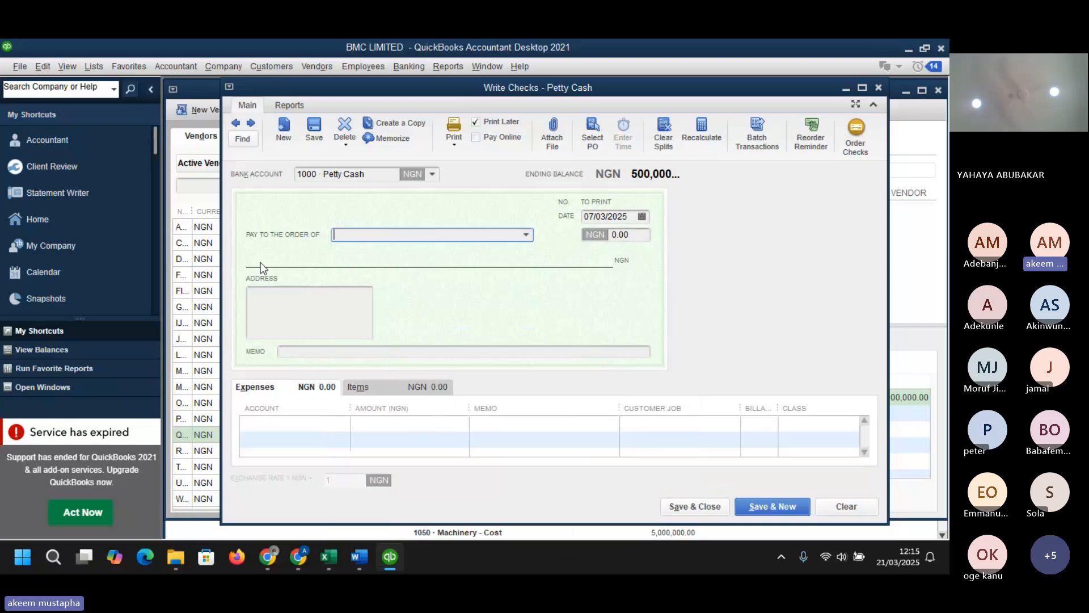
pyautogui.click(297, 303)
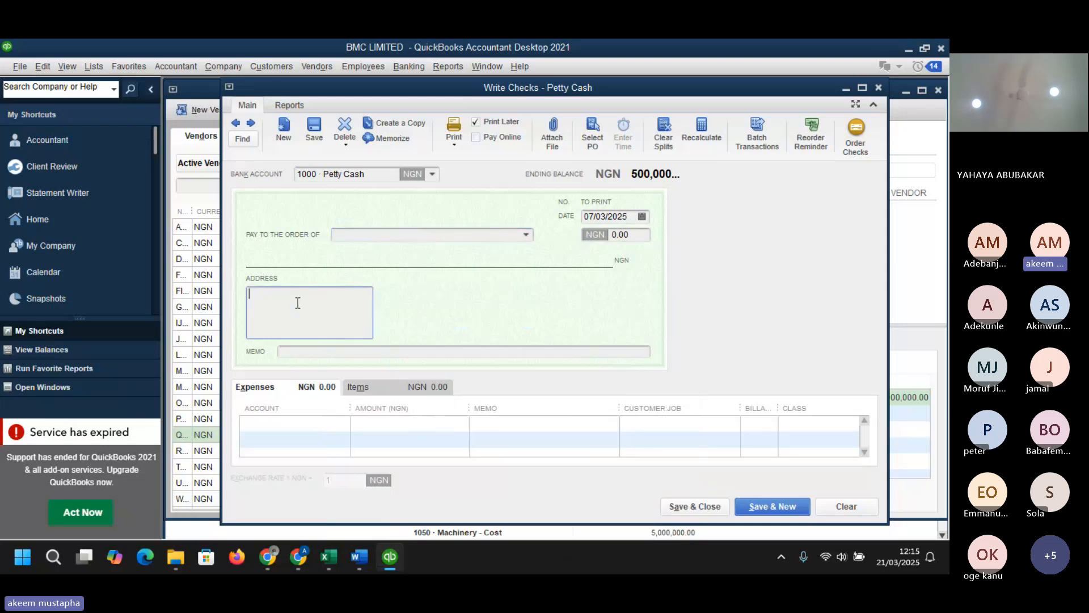
# - Enter the petty cash recipient's name in the check memo
pyautogui.click(331, 355)
pyautogui.write('tr')
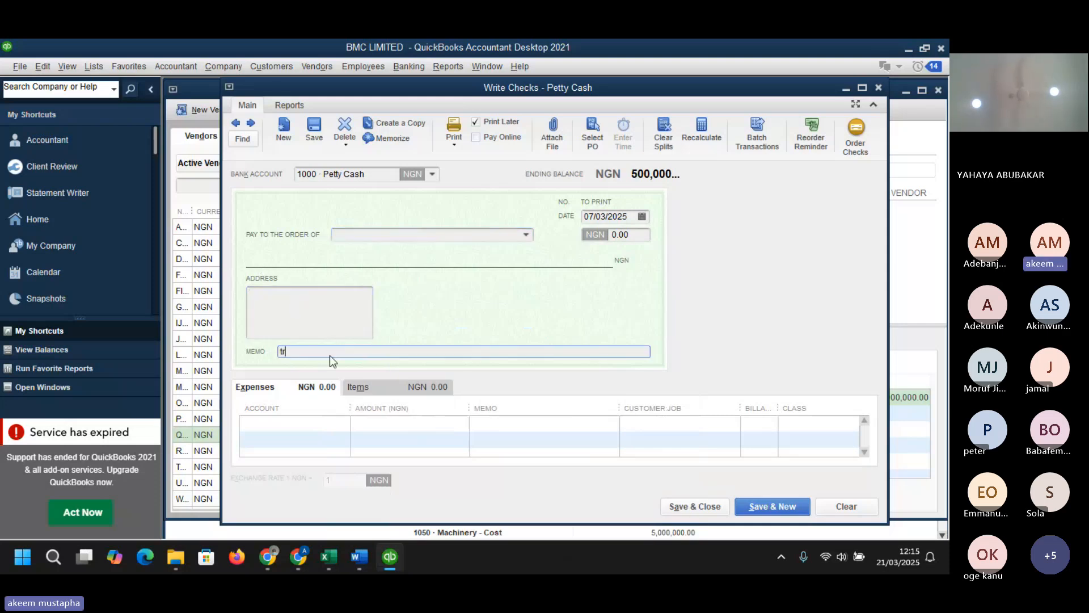
pyautogui.write('ansport')
pyautogui.press('BackSpace')
pyautogui.press('BackSpace')
pyautogui.press('BackSpace')
pyautogui.press('BackSpace')
pyautogui.press('BackSpace')
pyautogui.press('BackSpace')
pyautogui.press('BackSpace')
pyautogui.press('BackSpace')
pyautogui.press('BackSpace')
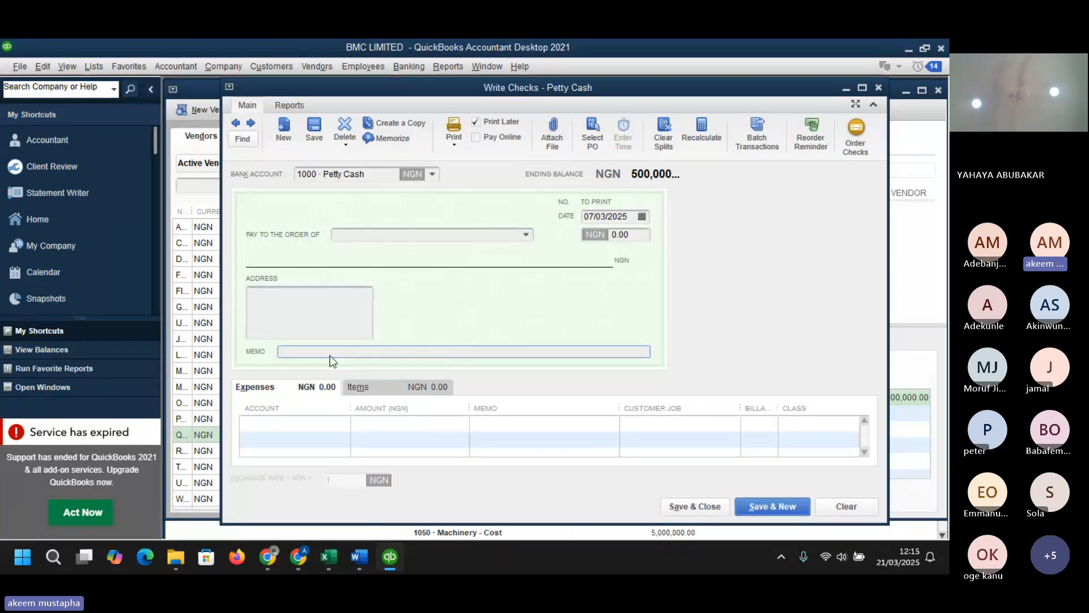
pyautogui.write('ALABI ADE')
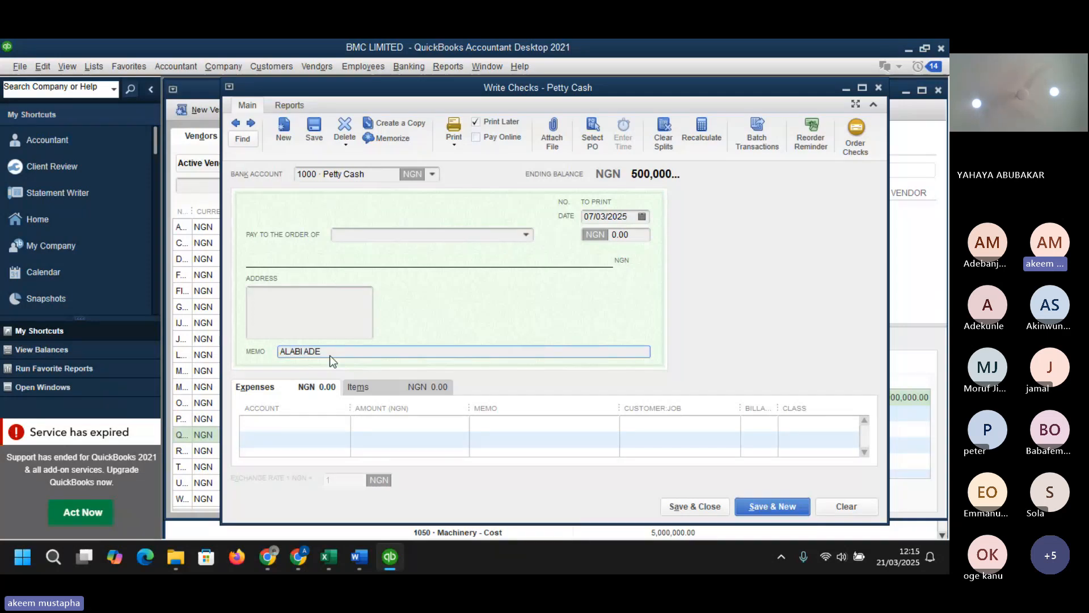
# - Charge the check to 5030 · Office Supplies for 50000 and save and close it
pyautogui.click(345, 422)
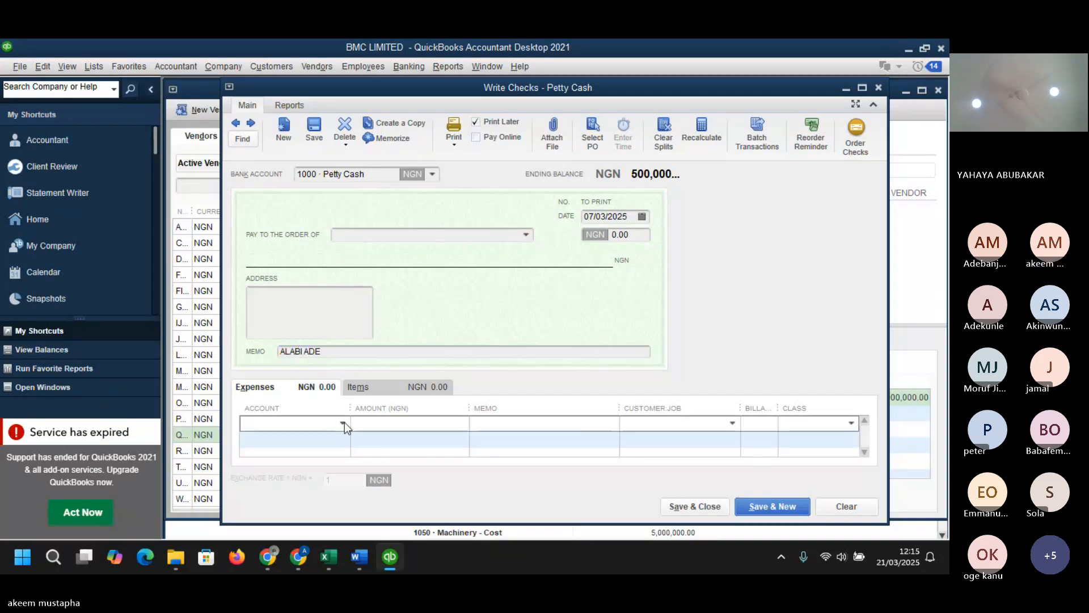
pyautogui.click(343, 423)
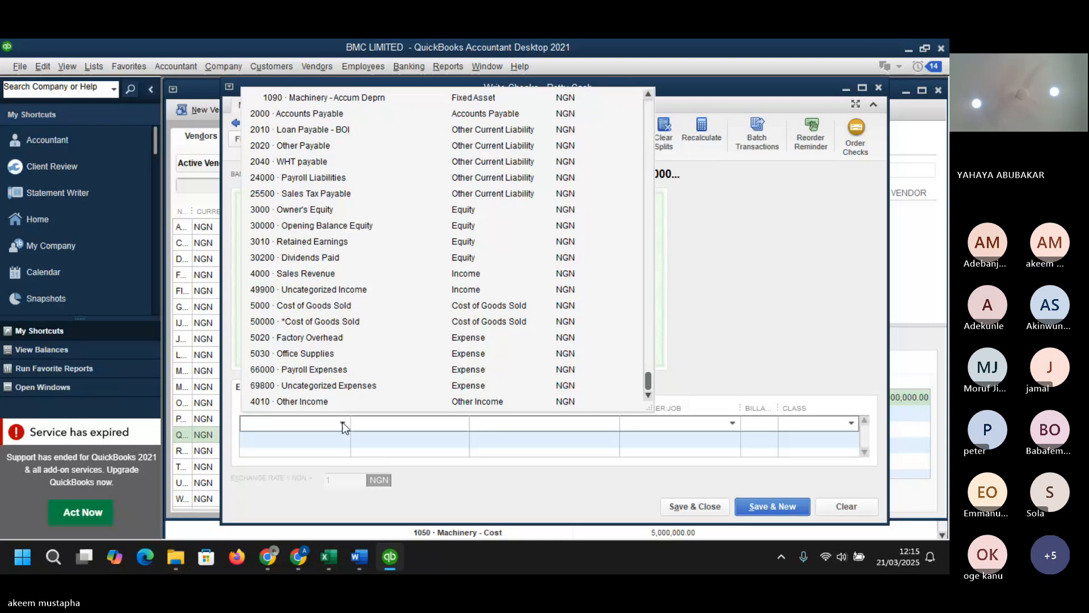
pyautogui.click(305, 355)
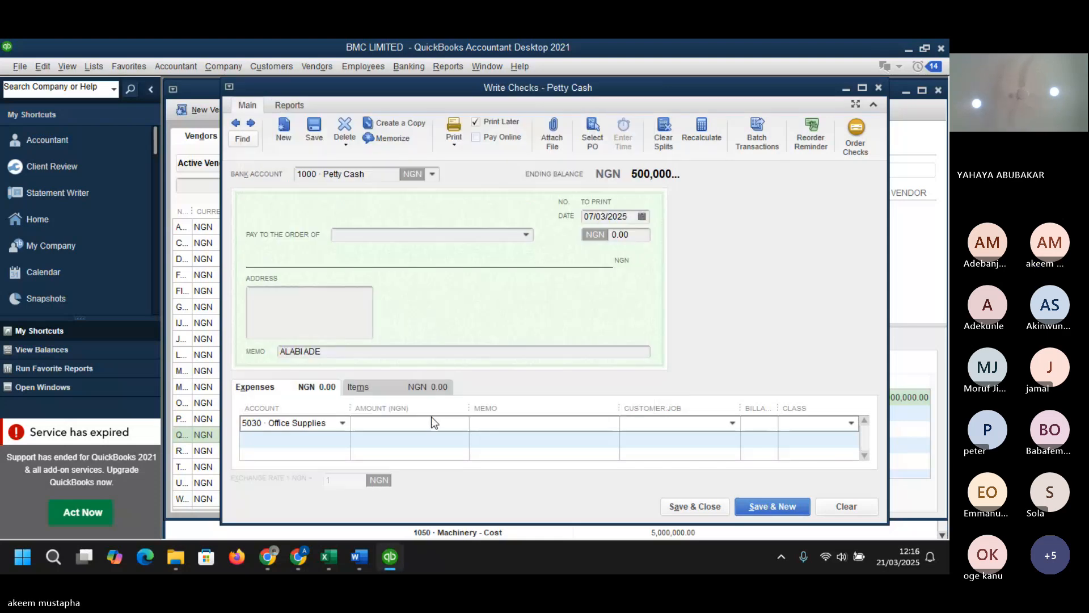
pyautogui.click(461, 426)
pyautogui.write('50000')
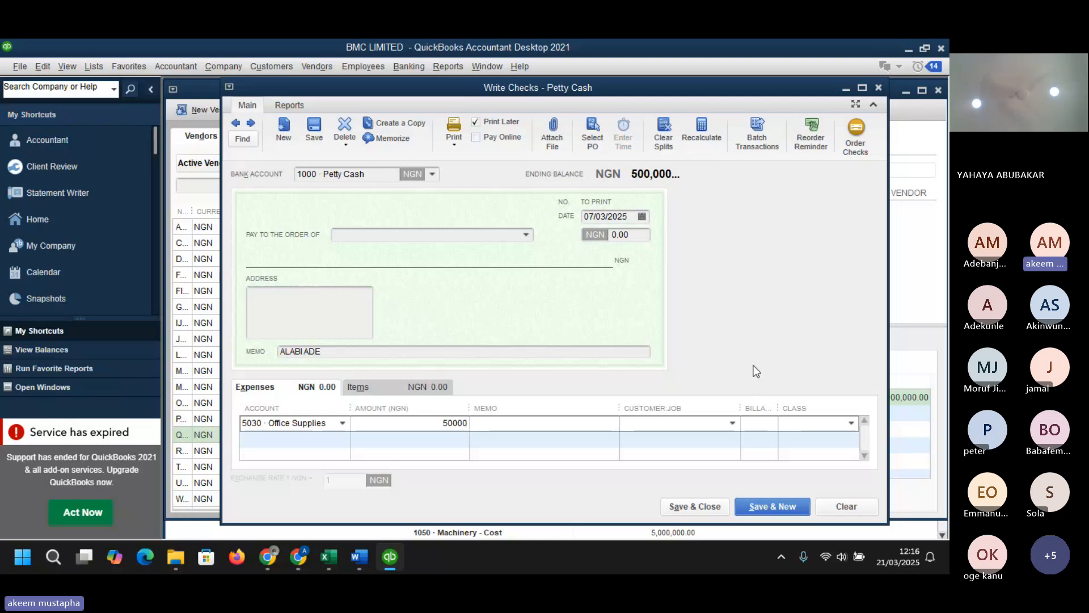
pyautogui.press('Tab')
pyautogui.click(717, 498)
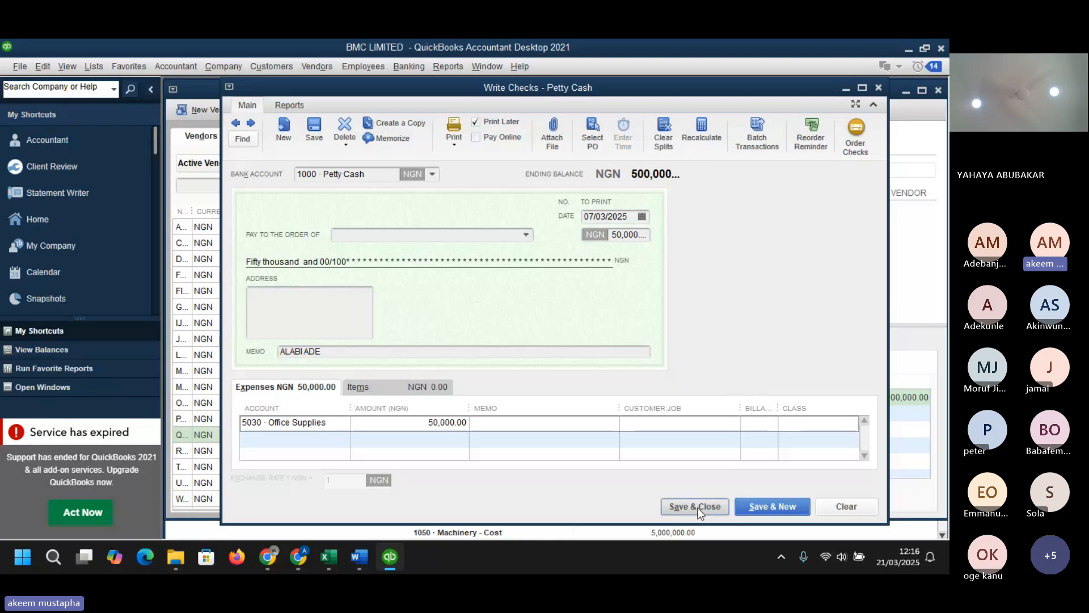
# - Start writing another new check from Petty Cash
pyautogui.click(430, 228)
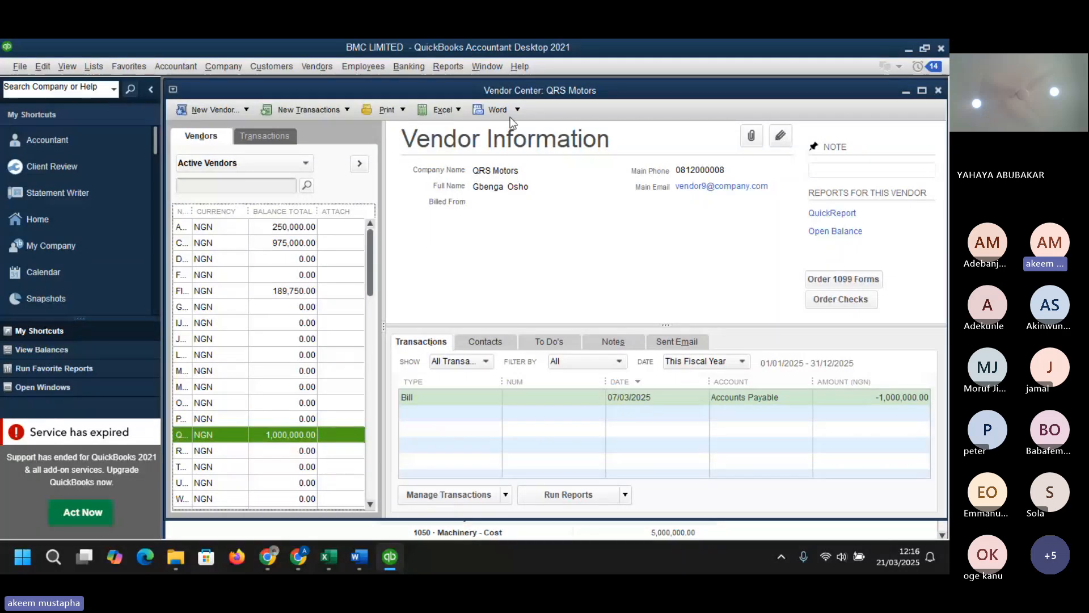
pyautogui.click(409, 67)
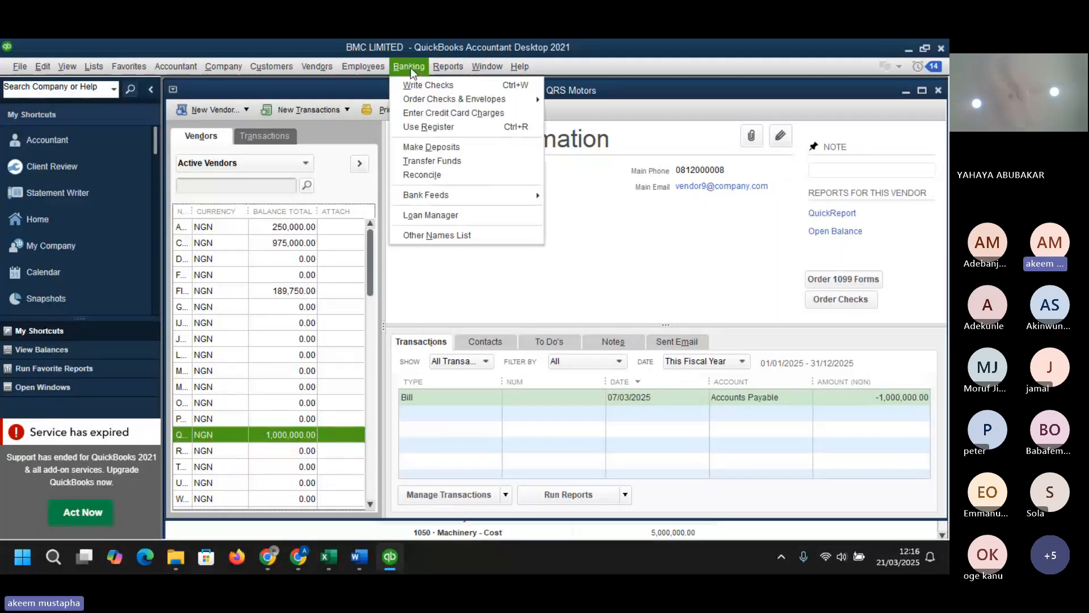
pyautogui.click(427, 86)
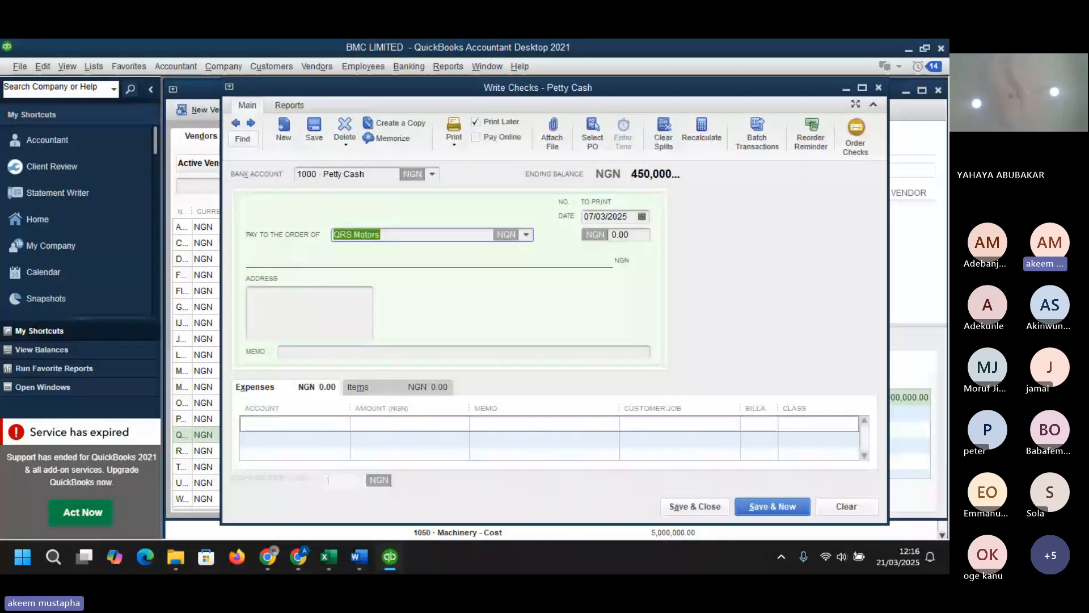
pyautogui.press('super+d')
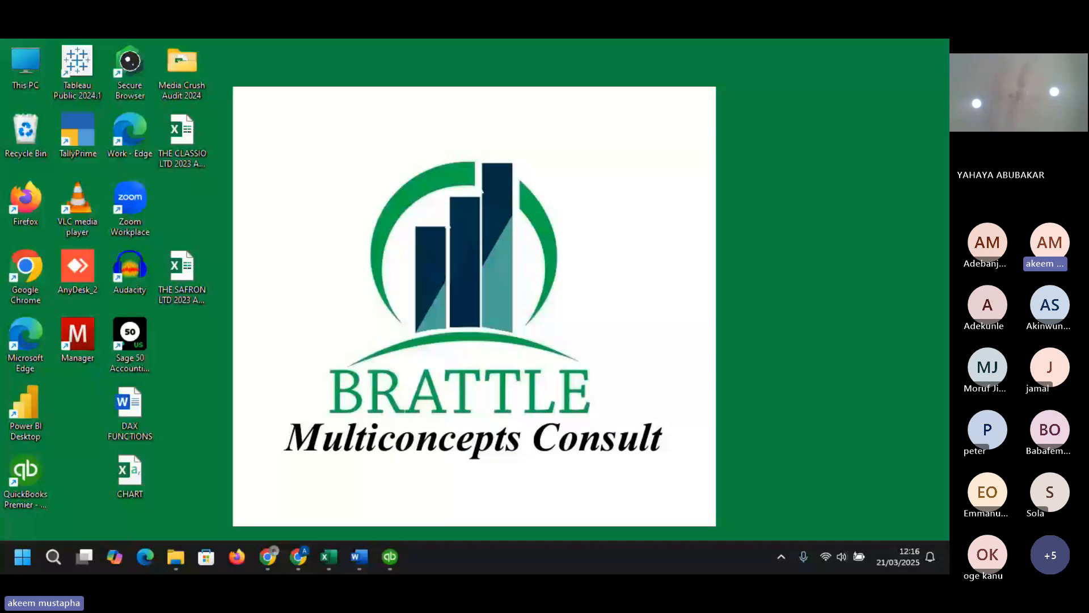
pyautogui.press('super+d')
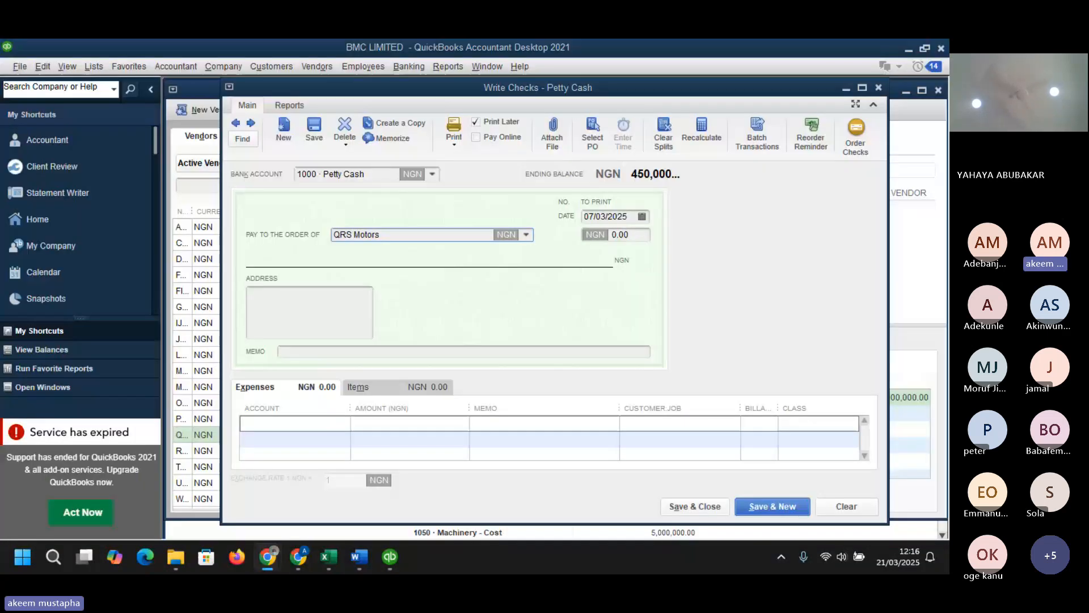
# - Clear the payee and enter the next recipient's name in the memo
pyautogui.click(462, 235)
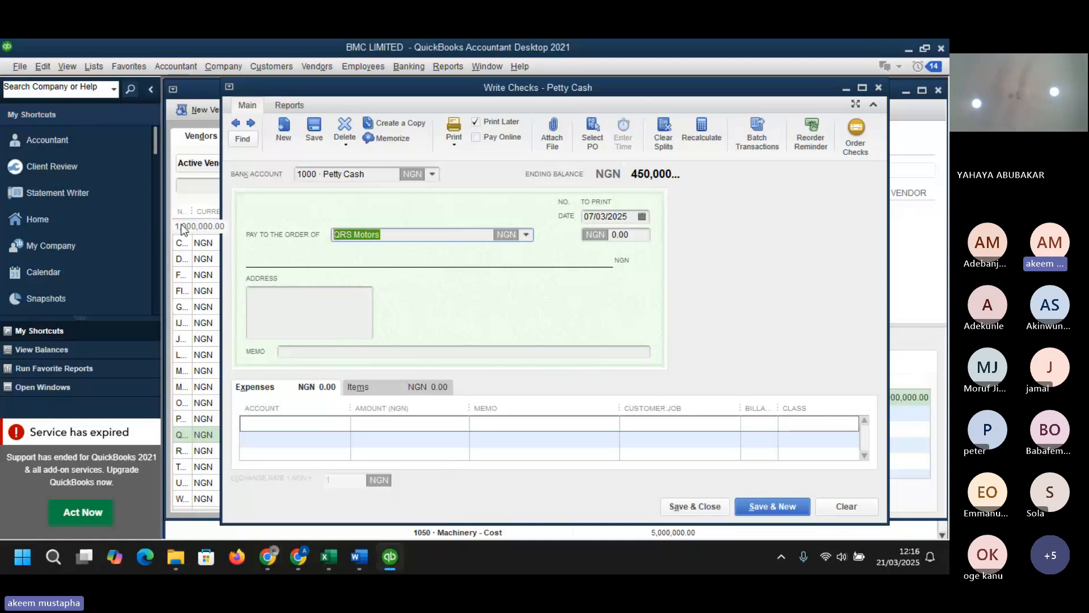
pyautogui.press('BackSpace')
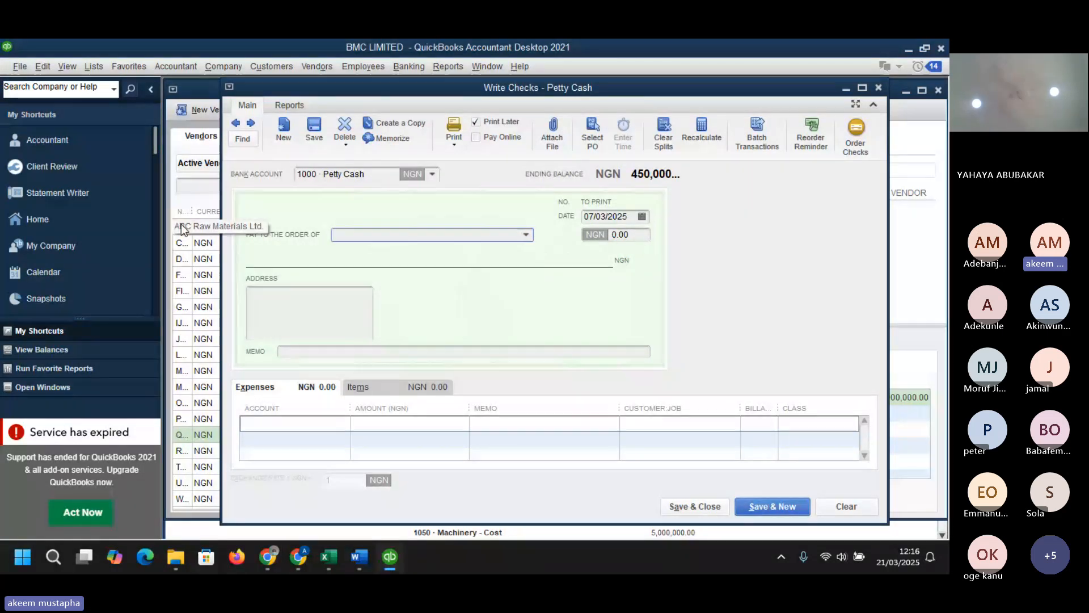
pyautogui.click(334, 353)
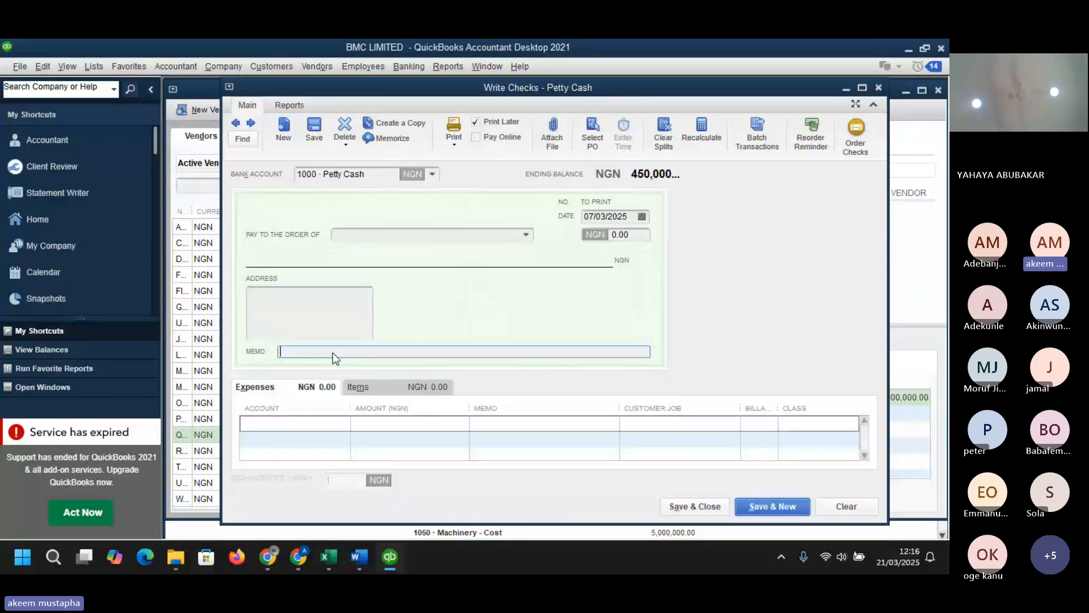
pyautogui.write('MERCY ')
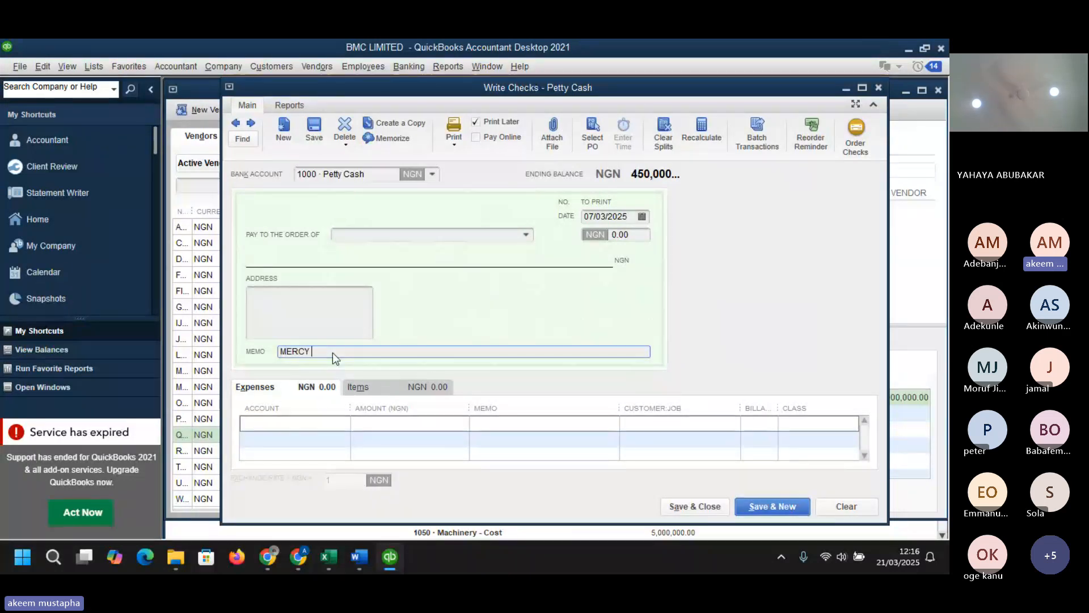
pyautogui.write('A')
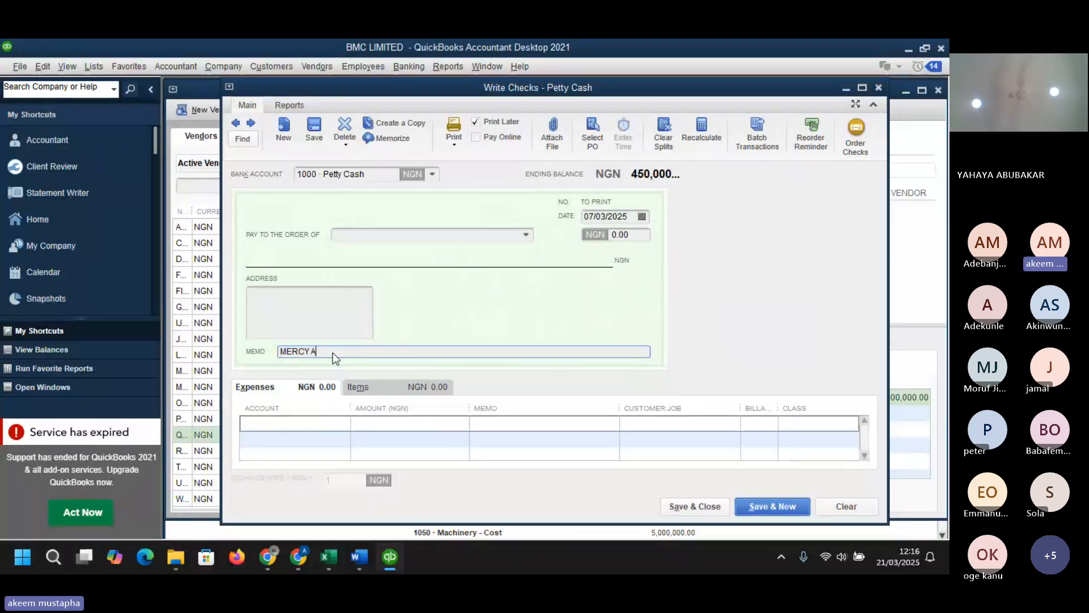
# - Review the inventory items offered on the check's Items tab before returning to Expenses
pyautogui.click(339, 423)
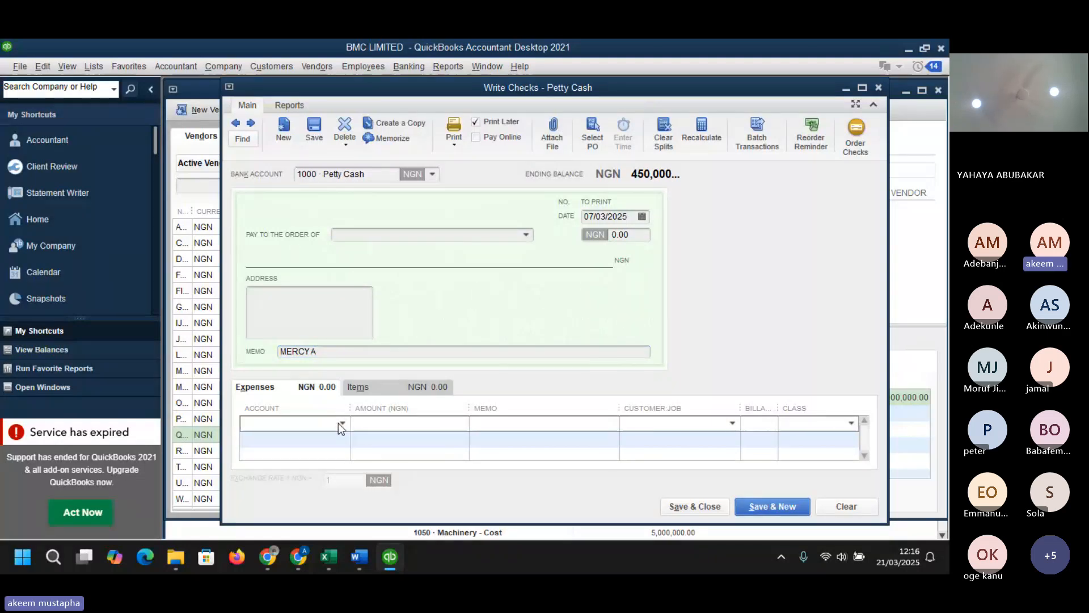
pyautogui.click(396, 392)
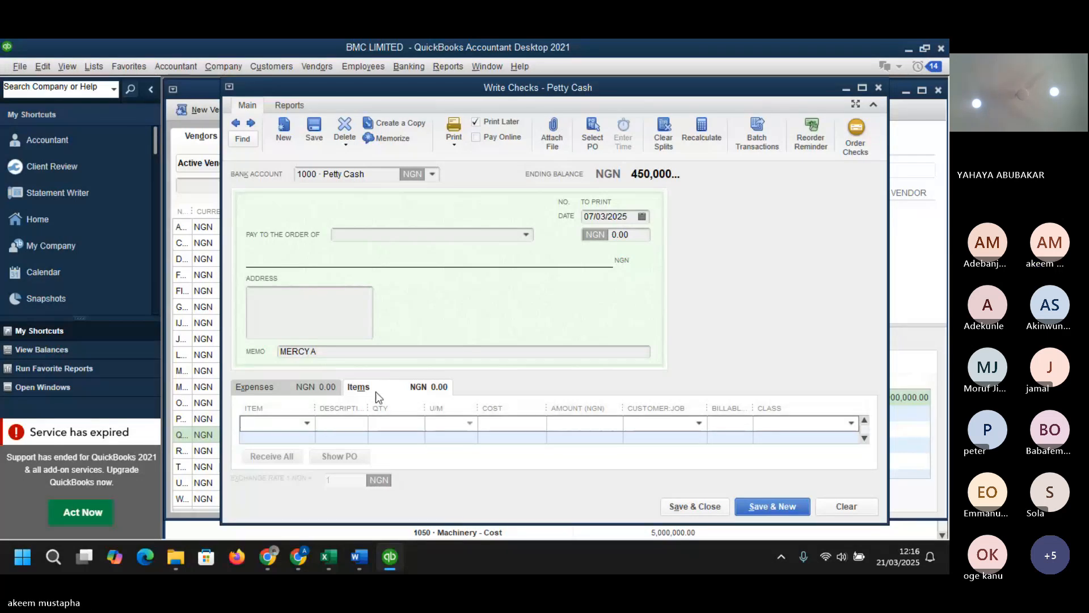
pyautogui.click(307, 422)
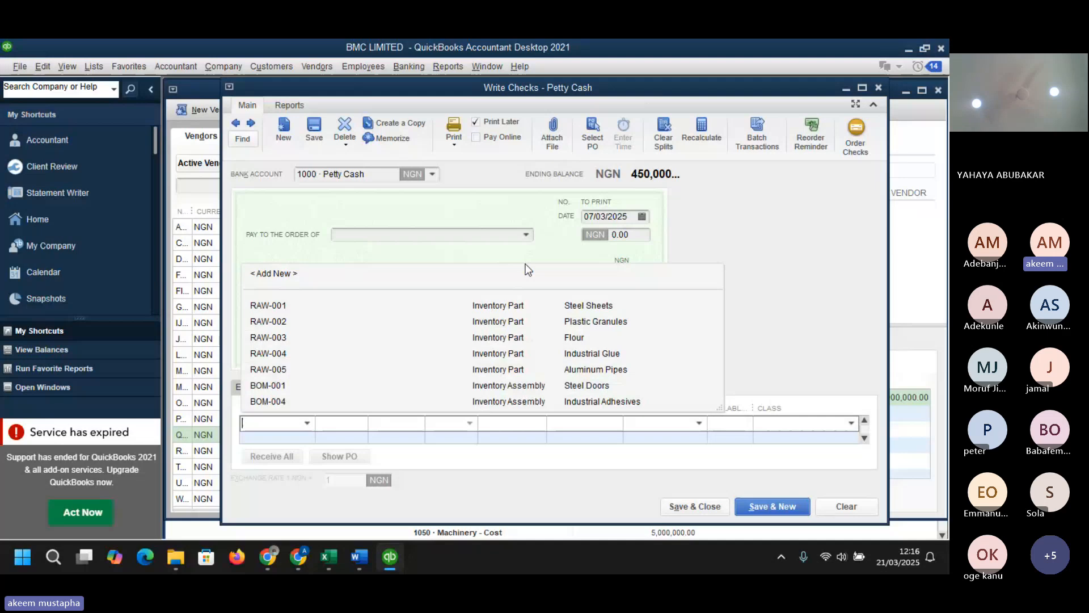
pyautogui.click(809, 202)
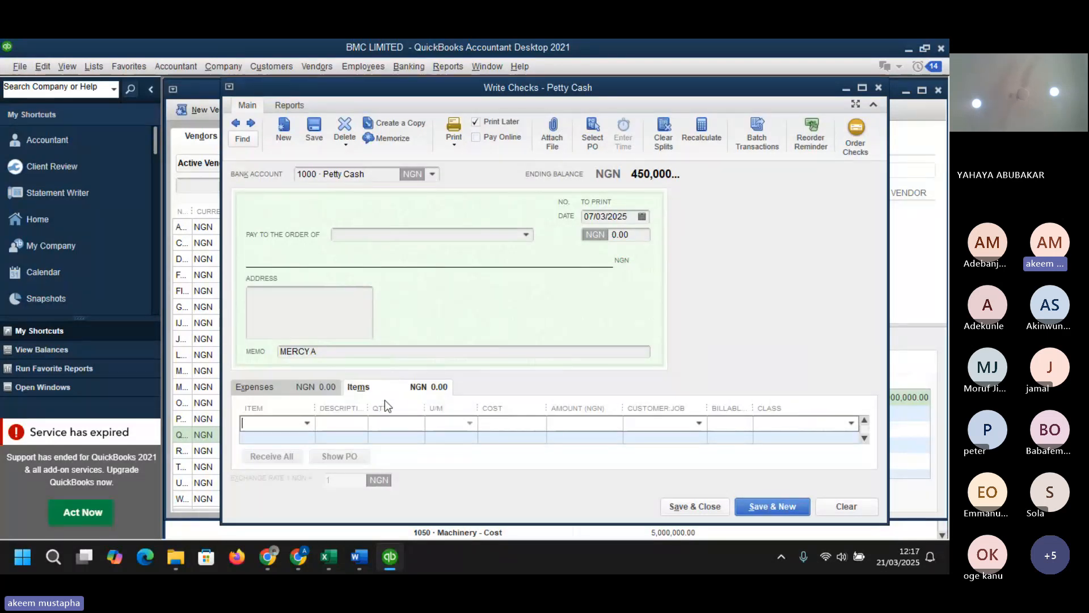
pyautogui.click(292, 392)
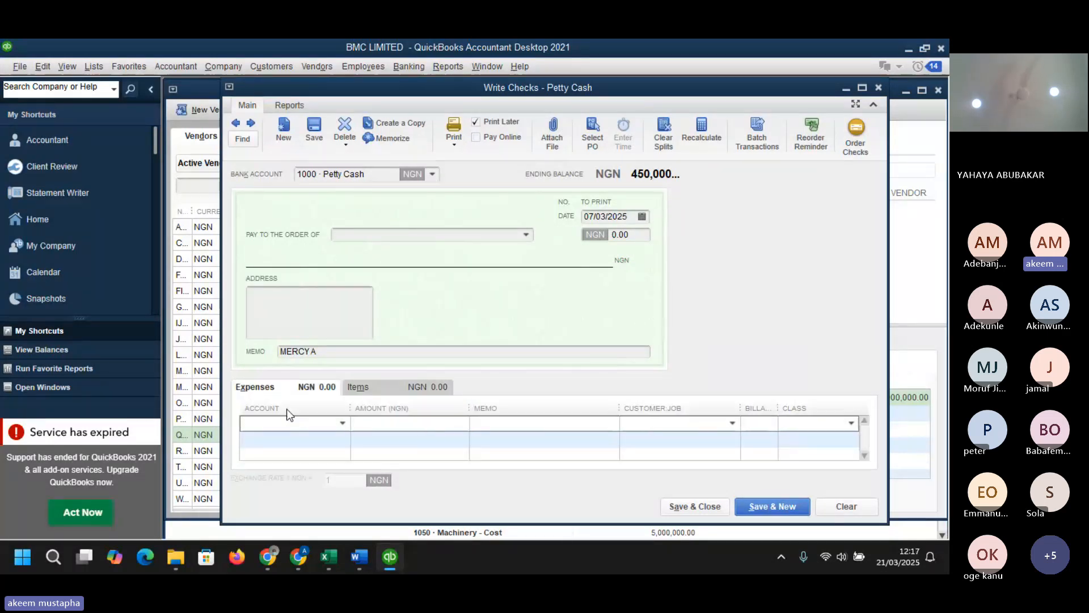
# - From the check's expense account field, start adding a new Expense account named ENTERTAINMENT
pyautogui.click(343, 424)
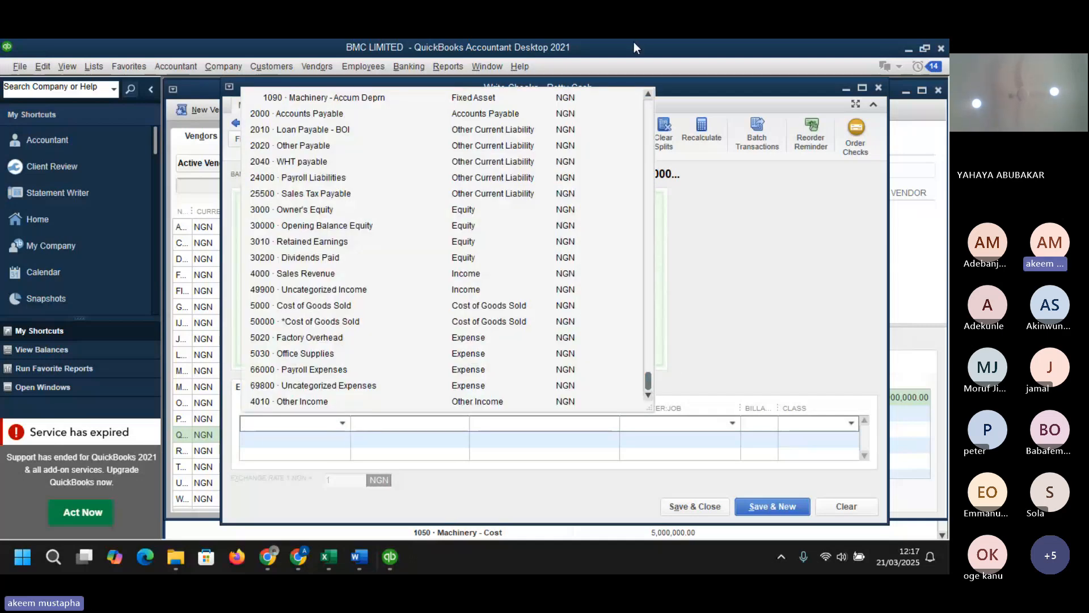
pyautogui.scroll(5, 652, 172)
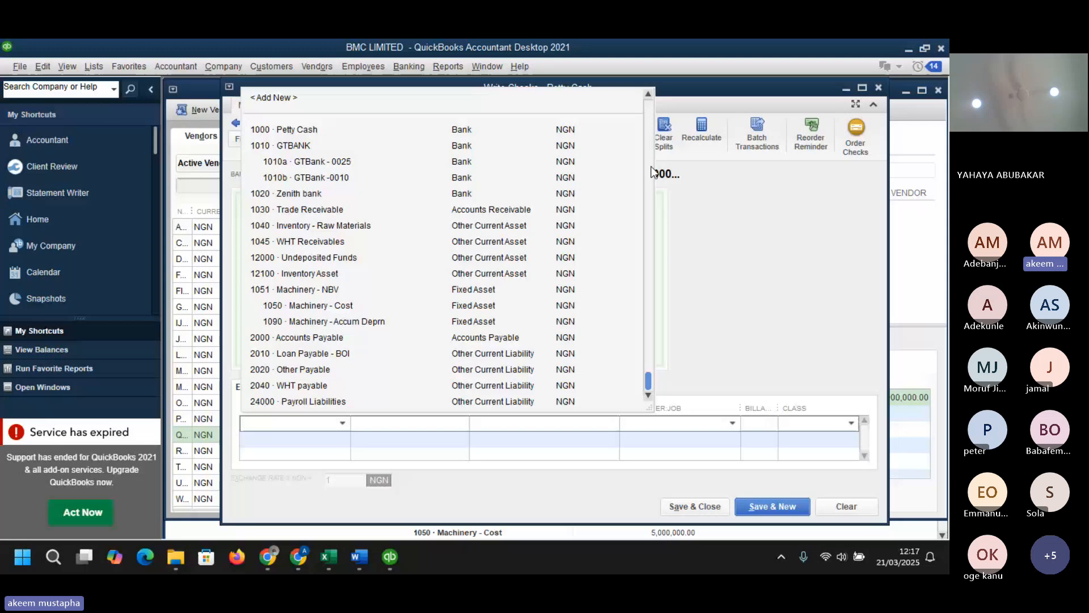
pyautogui.click(274, 97)
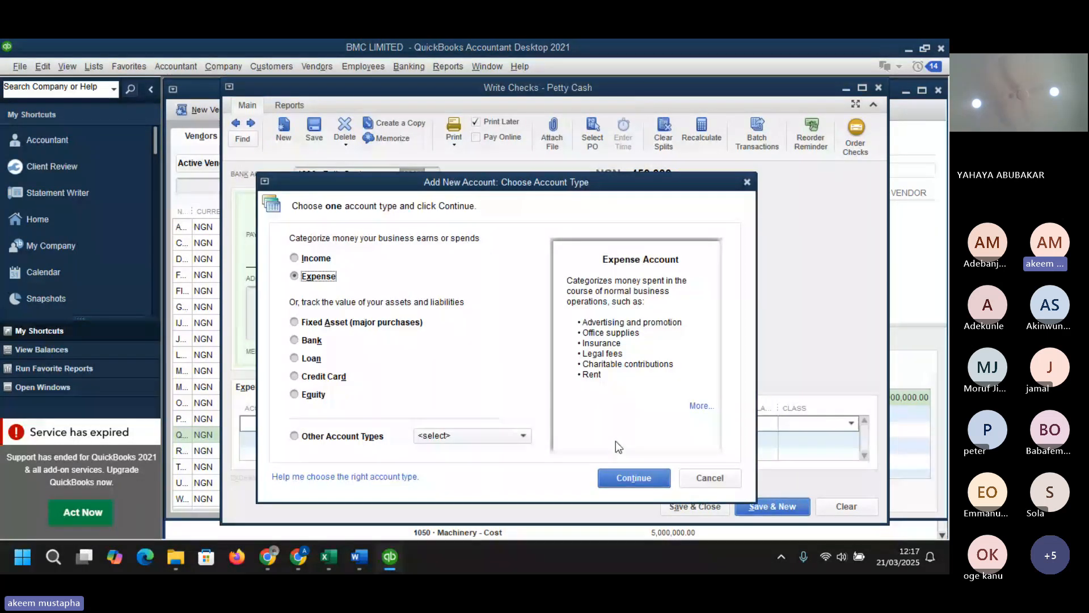
pyautogui.click(630, 477)
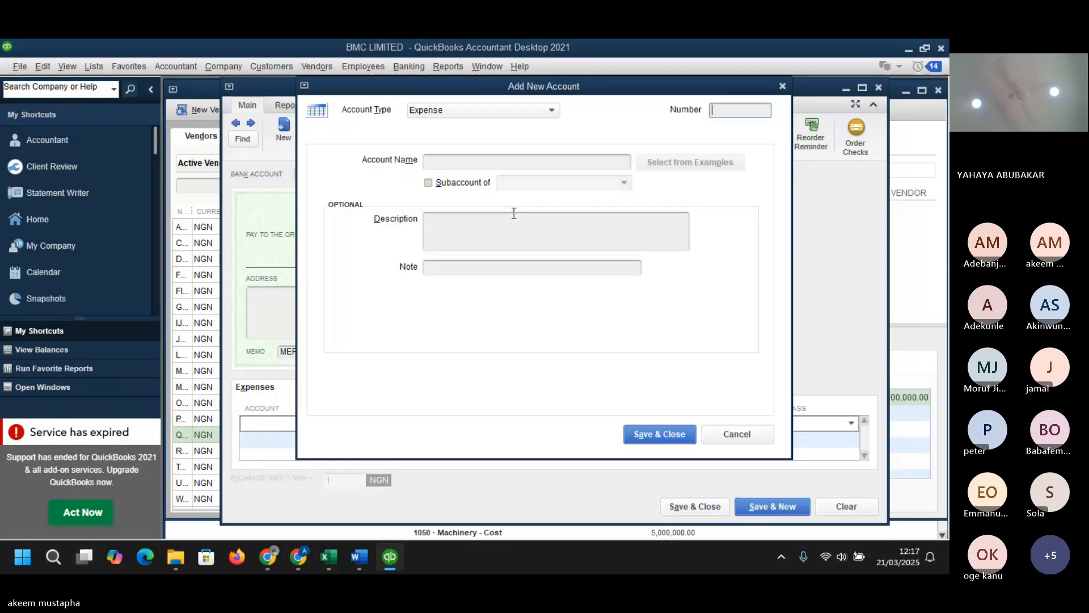
pyautogui.write('ENTER')
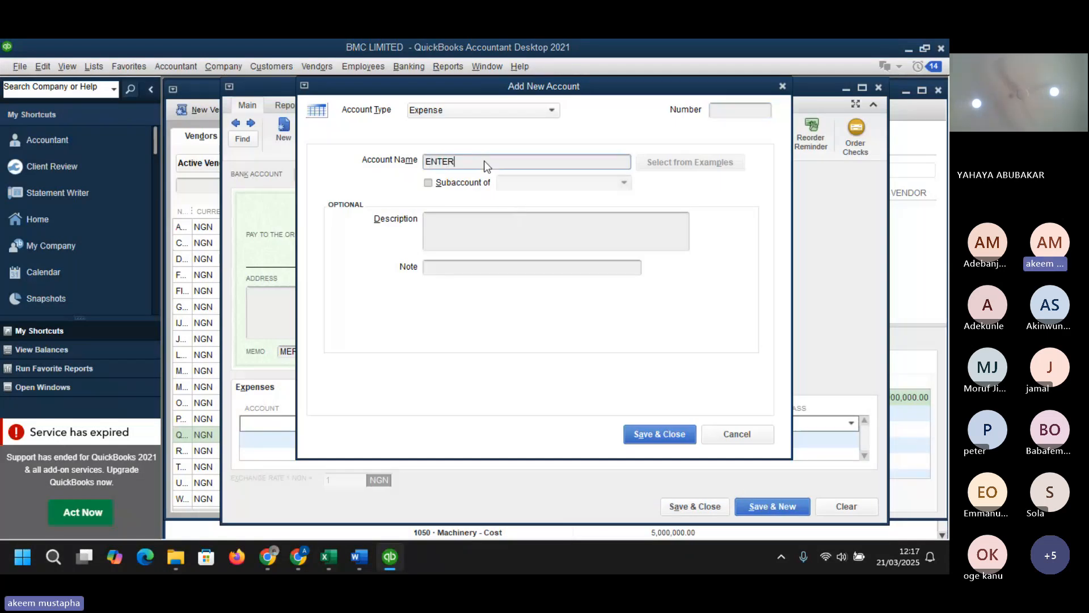
pyautogui.write('TAINM')
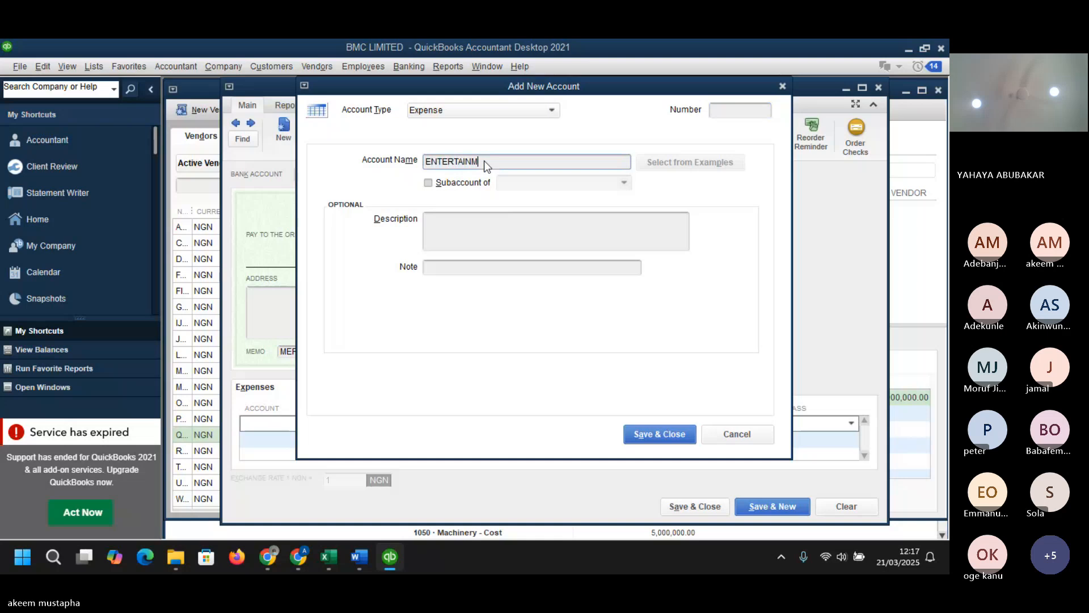
pyautogui.write('ENT')
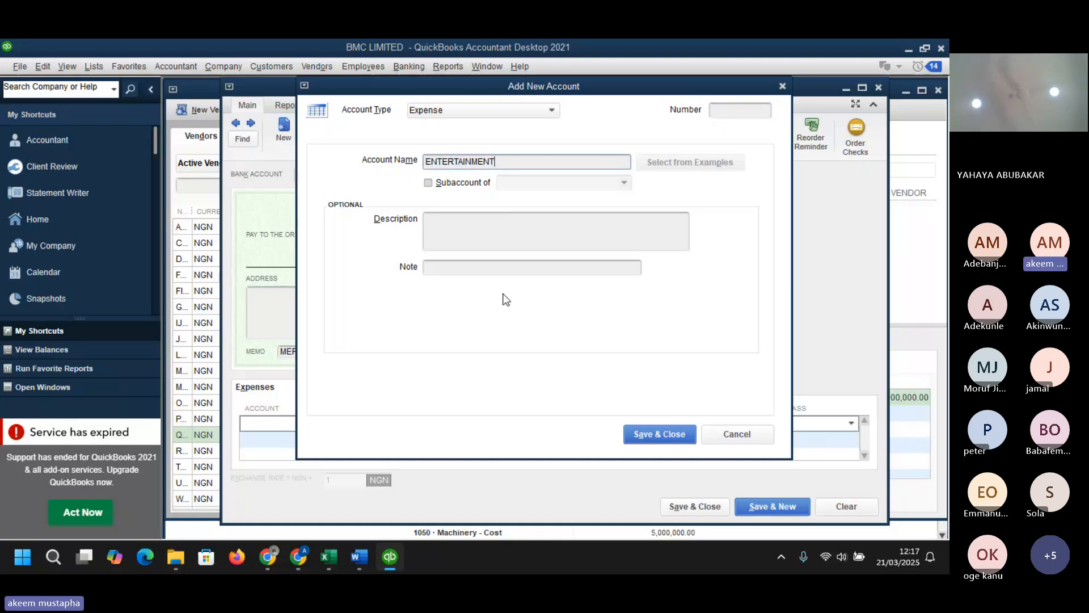
# - Switch to the BMC QuickBooks Dataset spreadsheet and review the CHART sheet's expense account numbers
pyautogui.moveTo(325, 556)
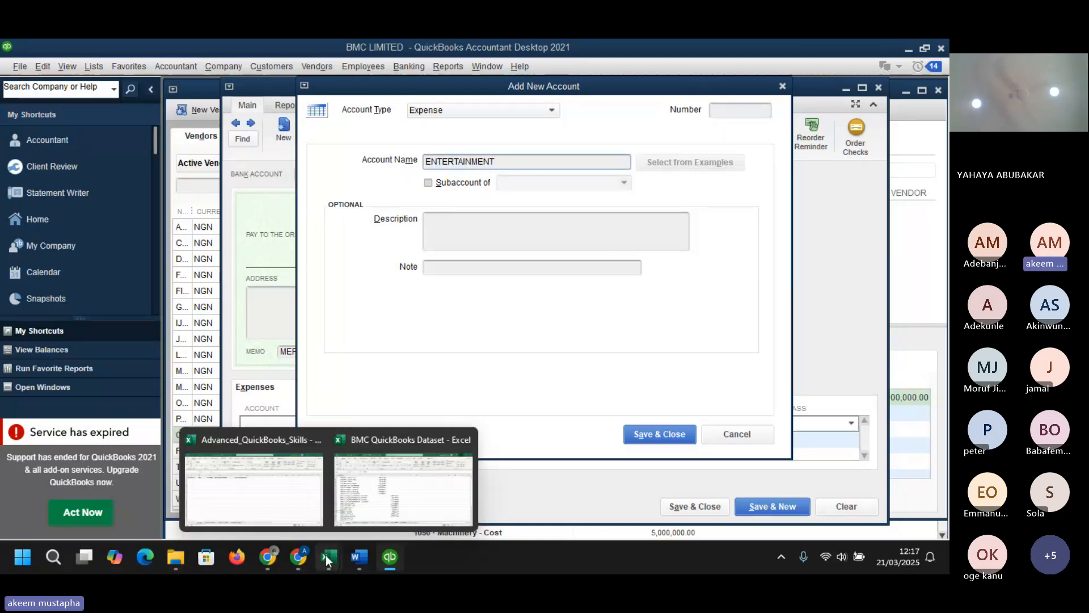
pyautogui.click(358, 504)
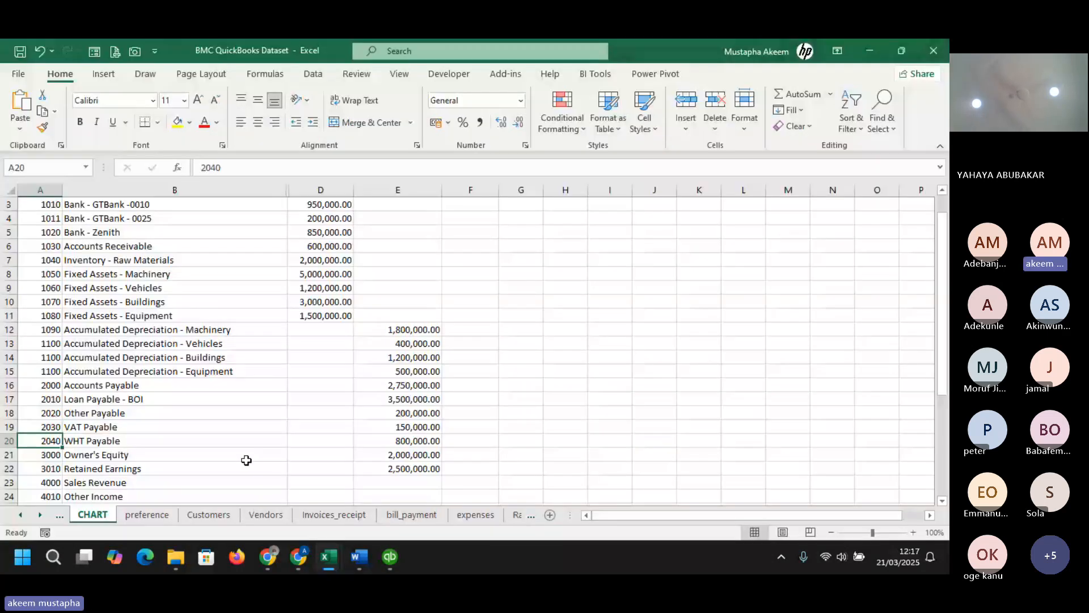
pyautogui.click(138, 414)
pyautogui.press('Down')
pyautogui.press('Down')
pyautogui.press('Down')
pyautogui.press('Down')
pyautogui.press('Down')
pyautogui.press('Down')
pyautogui.press('Down')
pyautogui.press('Down')
pyautogui.press('Down')
pyautogui.press('Down')
pyautogui.press('Down')
pyautogui.press('Down')
pyautogui.press('Down')
pyautogui.press('Down')
pyautogui.press('Down')
pyautogui.press('Down')
pyautogui.press('Down')
pyautogui.press('Down')
pyautogui.press('Down')
pyautogui.press('Down')
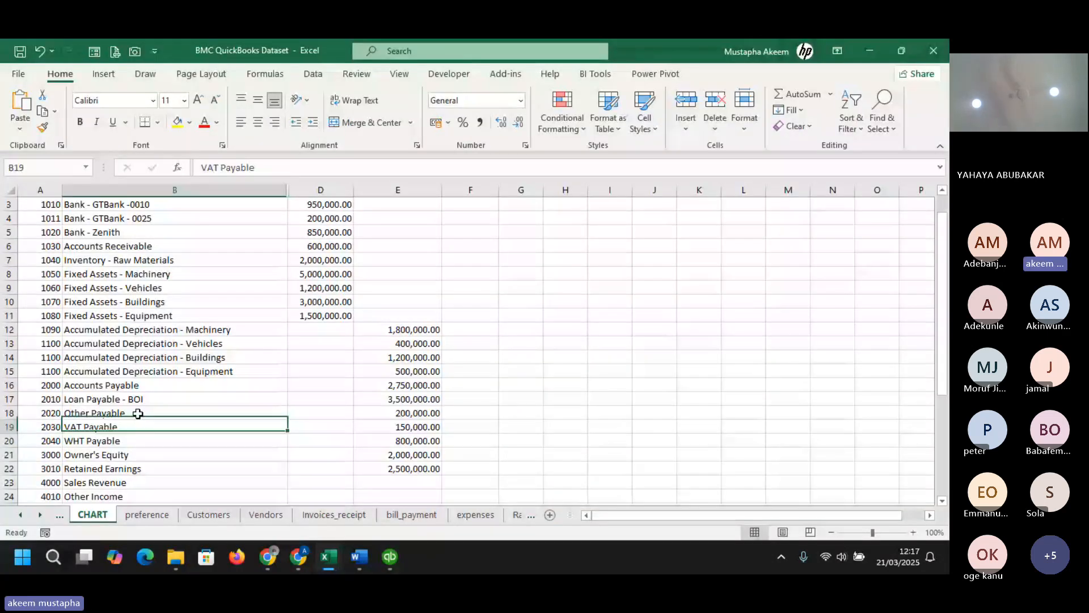
pyautogui.press('Up')
pyautogui.press('Up')
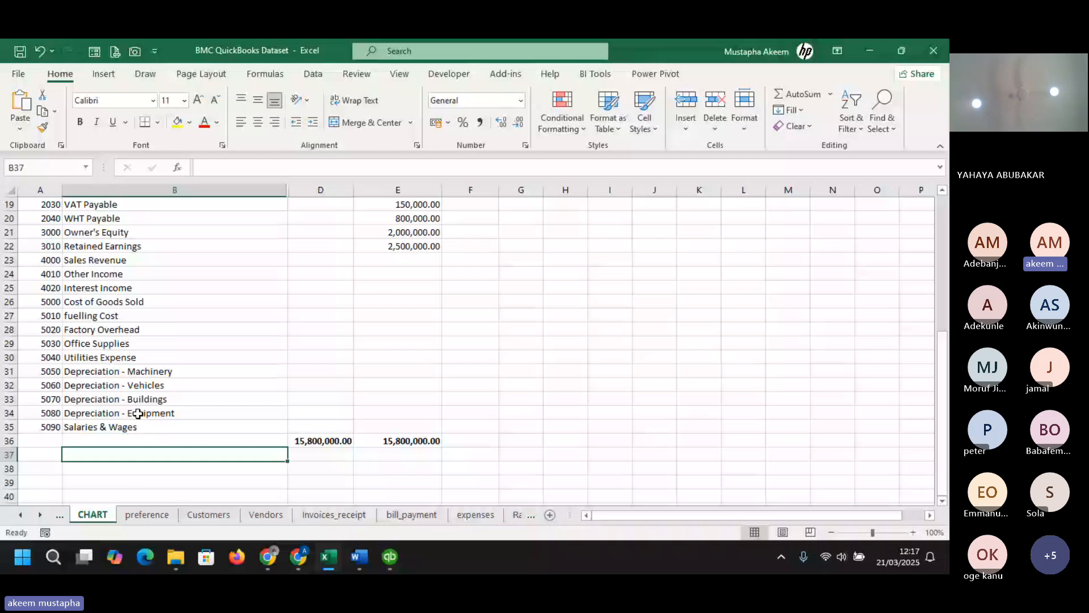
pyautogui.press('Up')
pyautogui.press('Up')
pyautogui.press('Up')
pyautogui.press('Up')
pyautogui.press('Up')
pyautogui.press('Up')
pyautogui.press('Up')
pyautogui.press('Up')
pyautogui.press('Up')
pyautogui.press('Up')
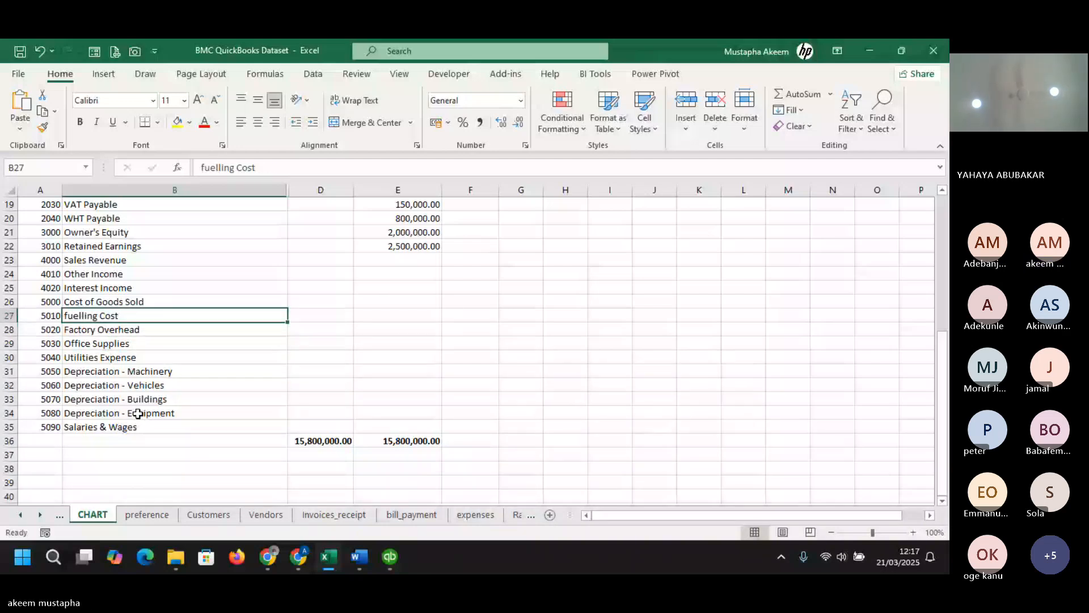
pyautogui.press('Down')
pyautogui.press('Down')
pyautogui.press('Down')
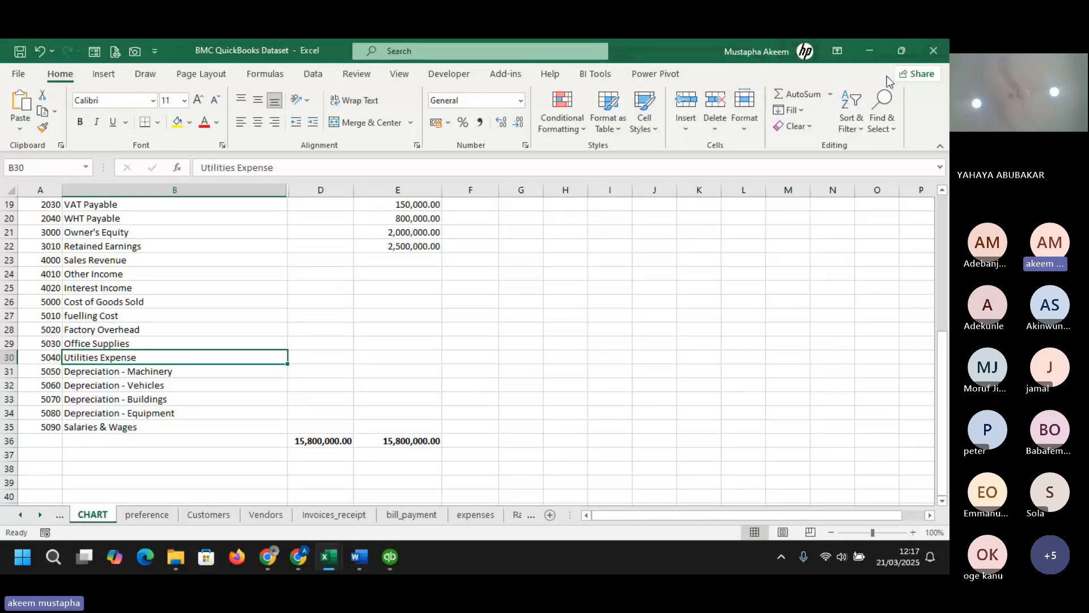
pyautogui.click(870, 51)
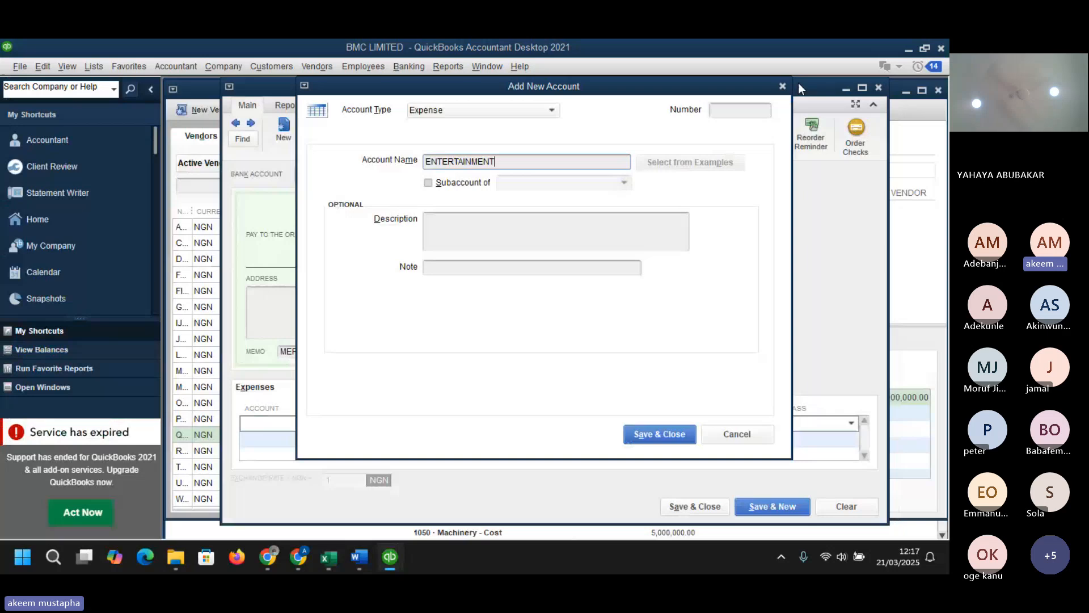
# - Give the new ENTERTAINMENT account the number 5045 and save it
pyautogui.click(721, 115)
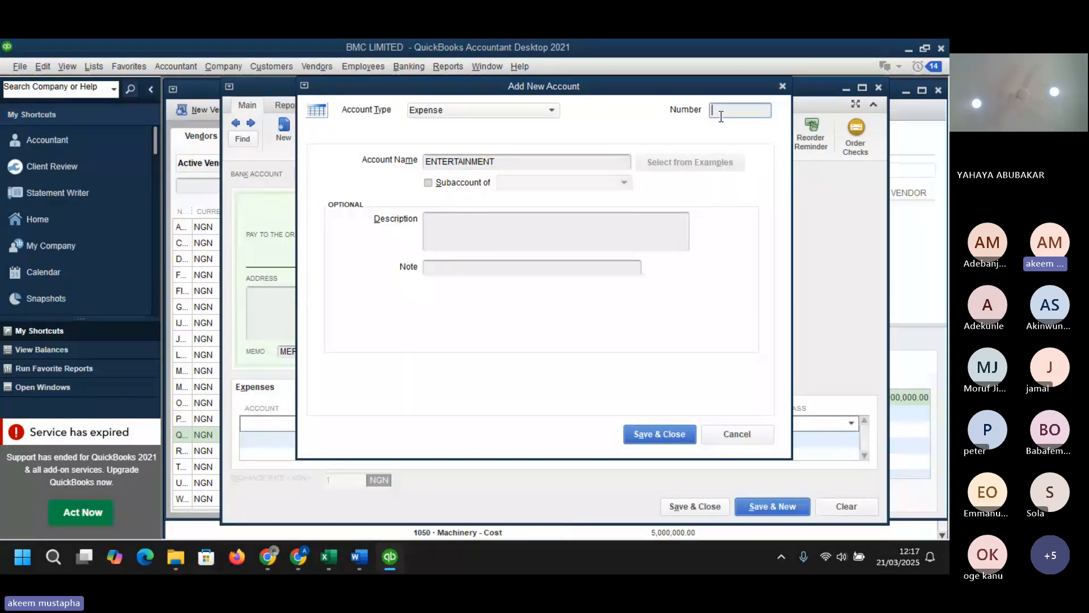
pyautogui.write('5045')
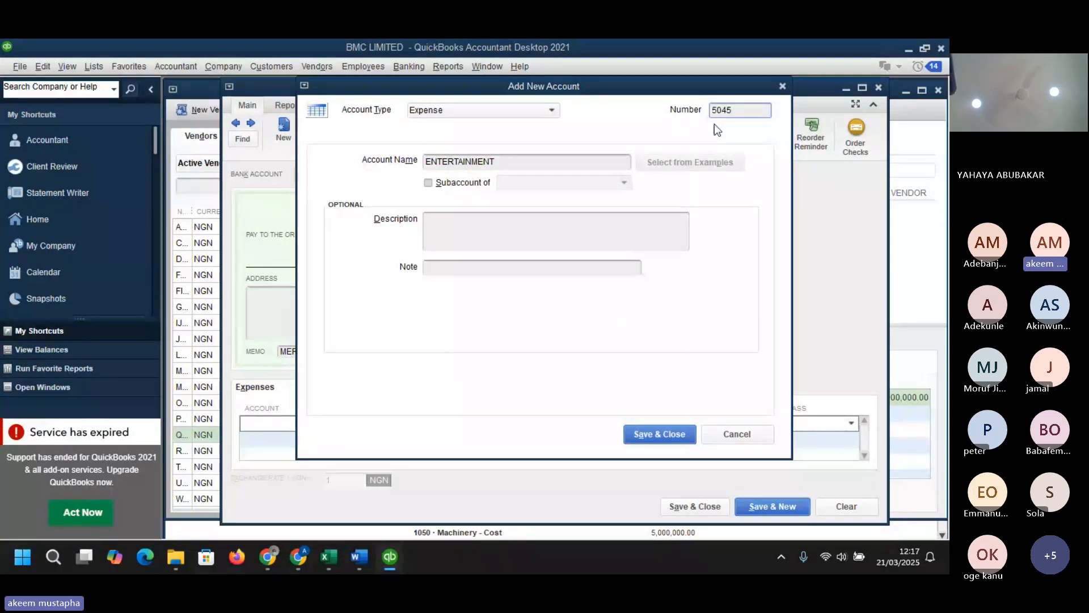
pyautogui.click(658, 434)
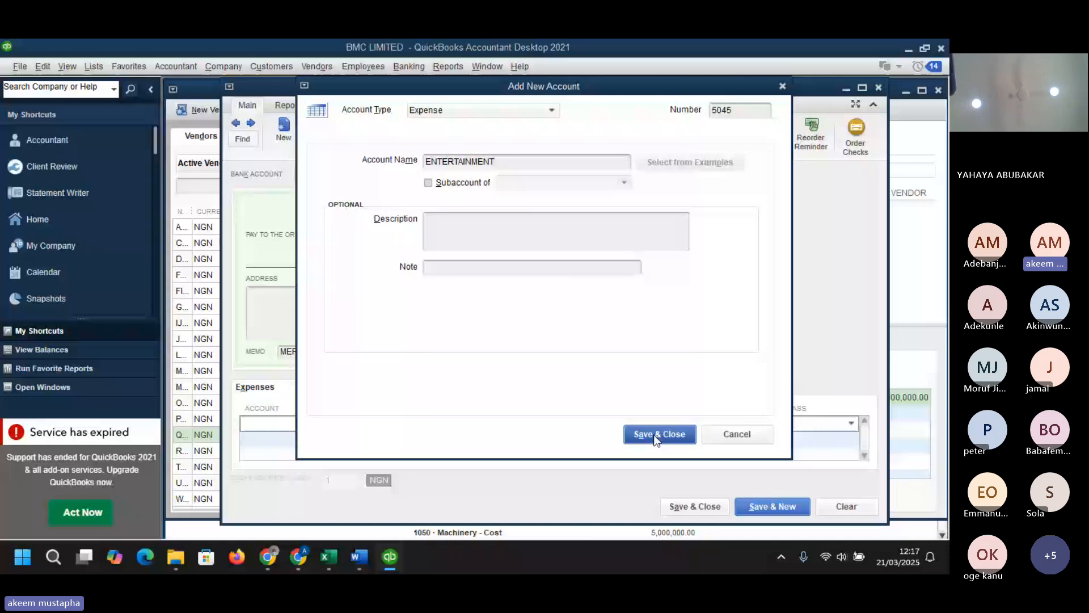
# - Enter 20000 as the amount on the 5045 · ENTERTAINMENT expense line
pyautogui.click(434, 425)
pyautogui.write('20')
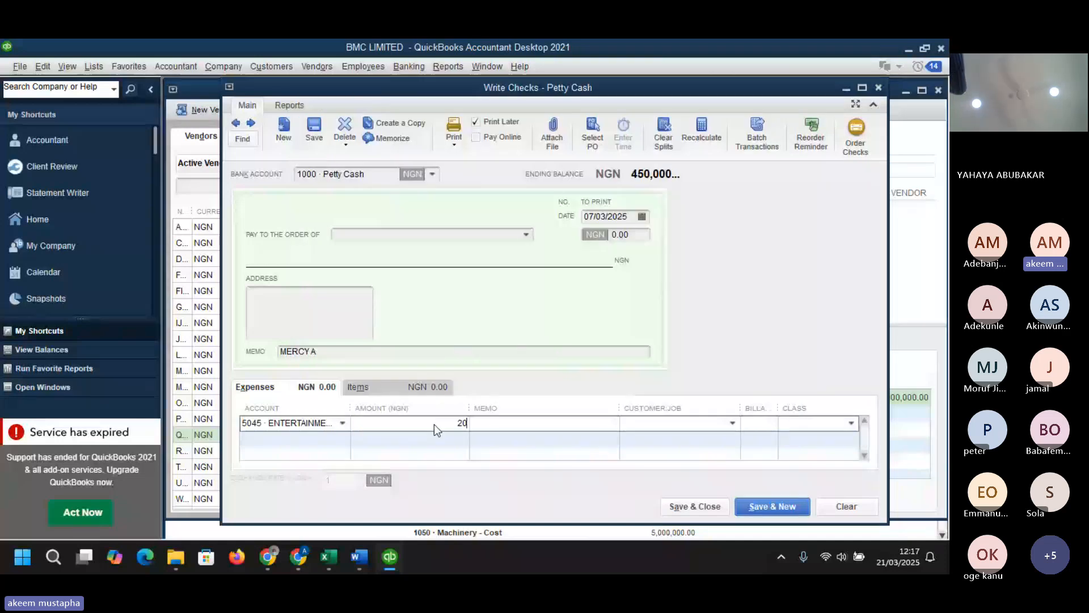
pyautogui.write('0')
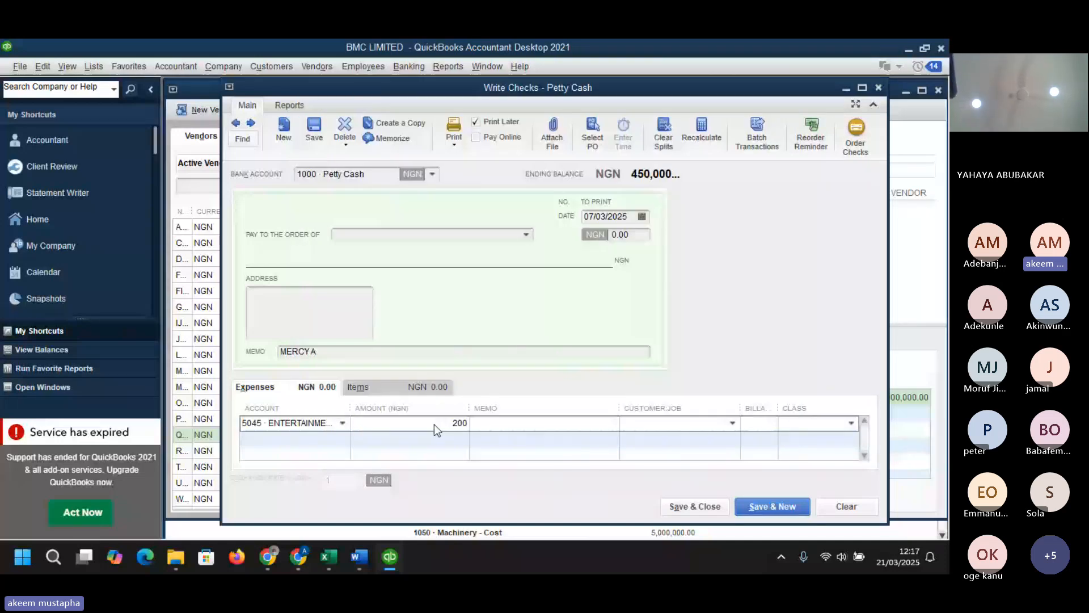
pyautogui.write('00')
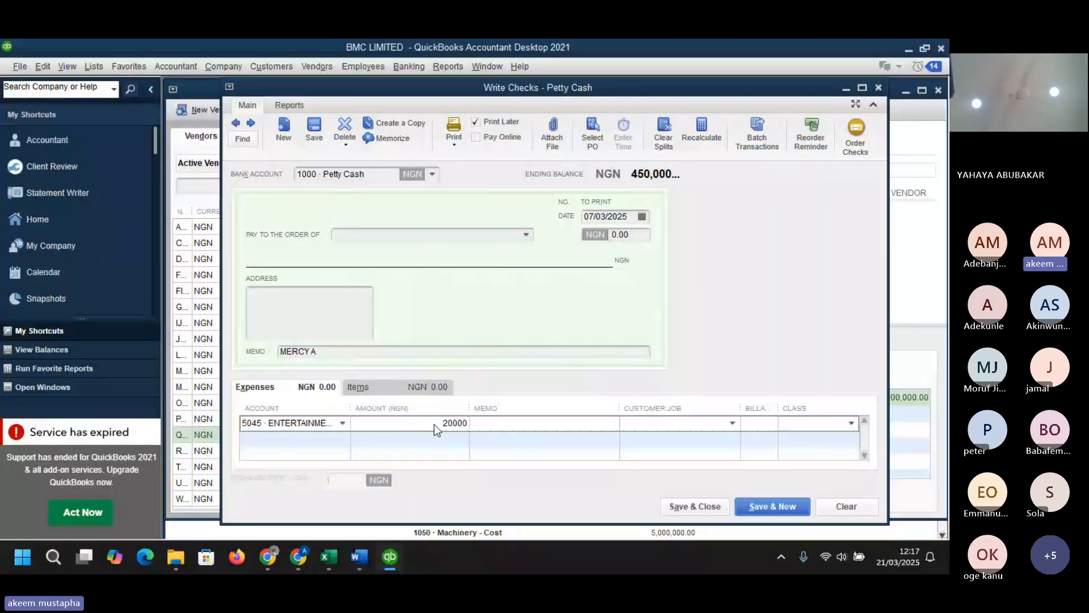
pyautogui.click(581, 427)
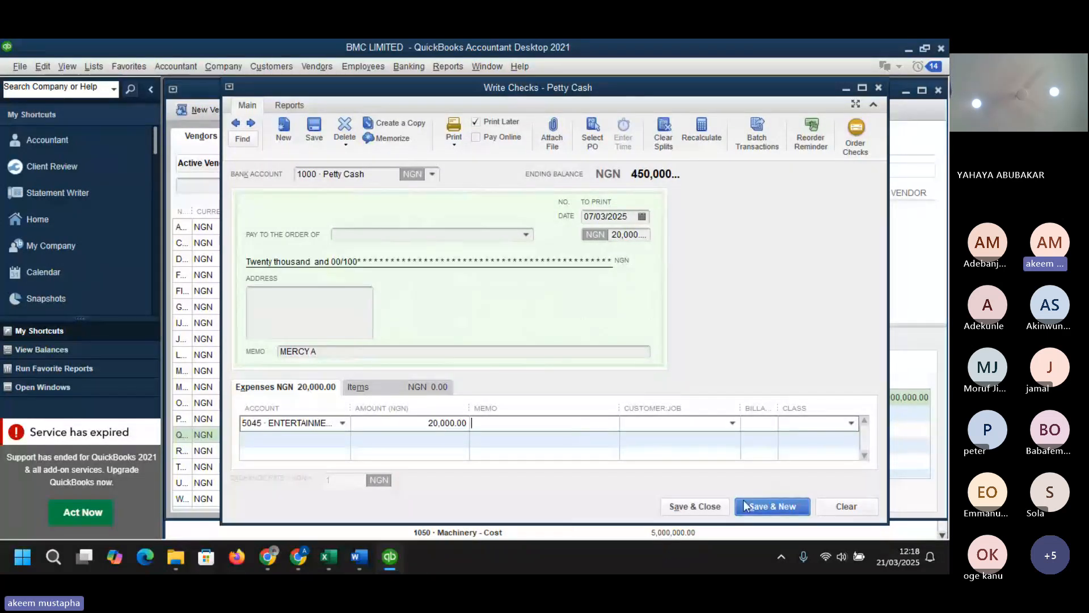
# - Save and close the check without assigning a class
pyautogui.click(695, 509)
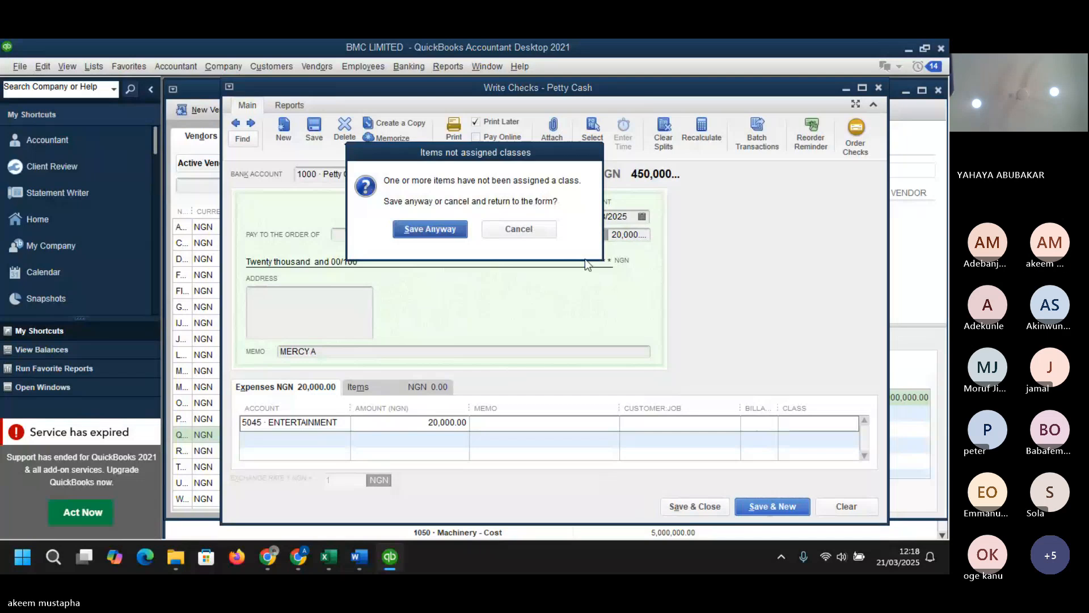
pyautogui.click(536, 228)
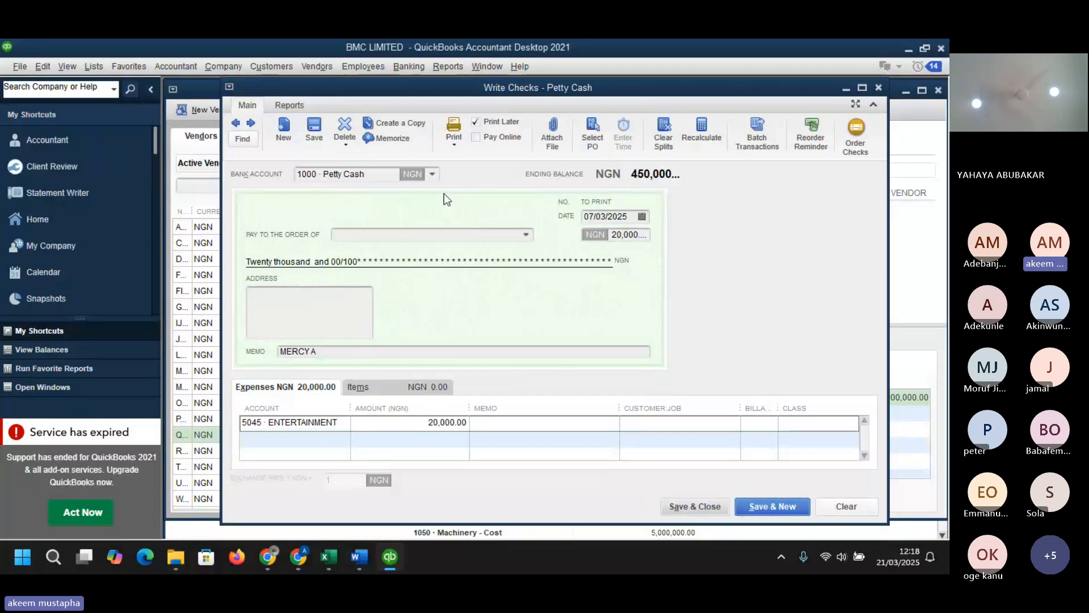
pyautogui.click(433, 175)
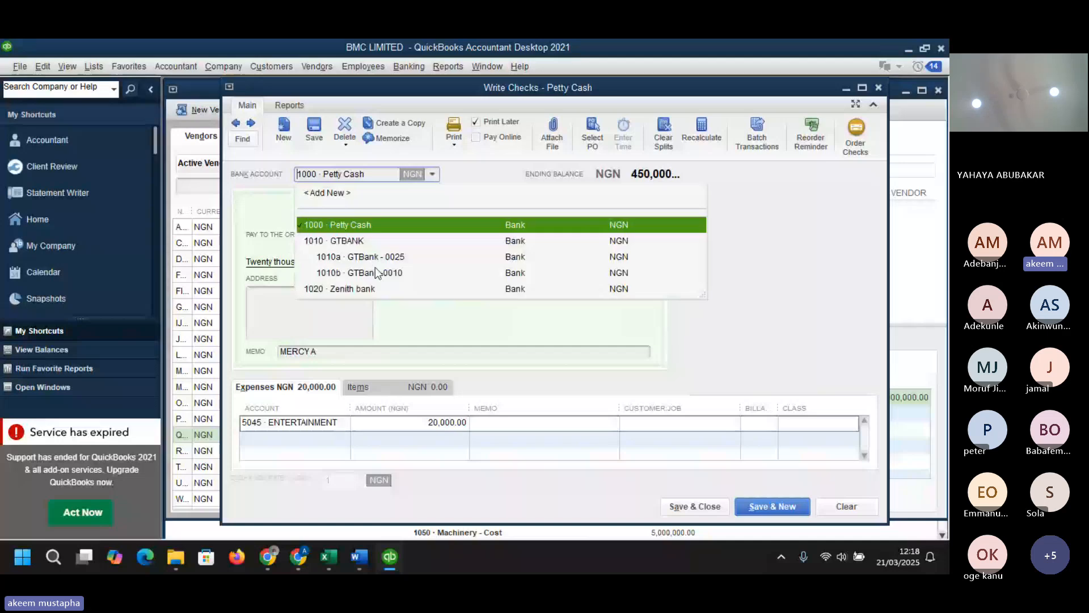
pyautogui.click(693, 506)
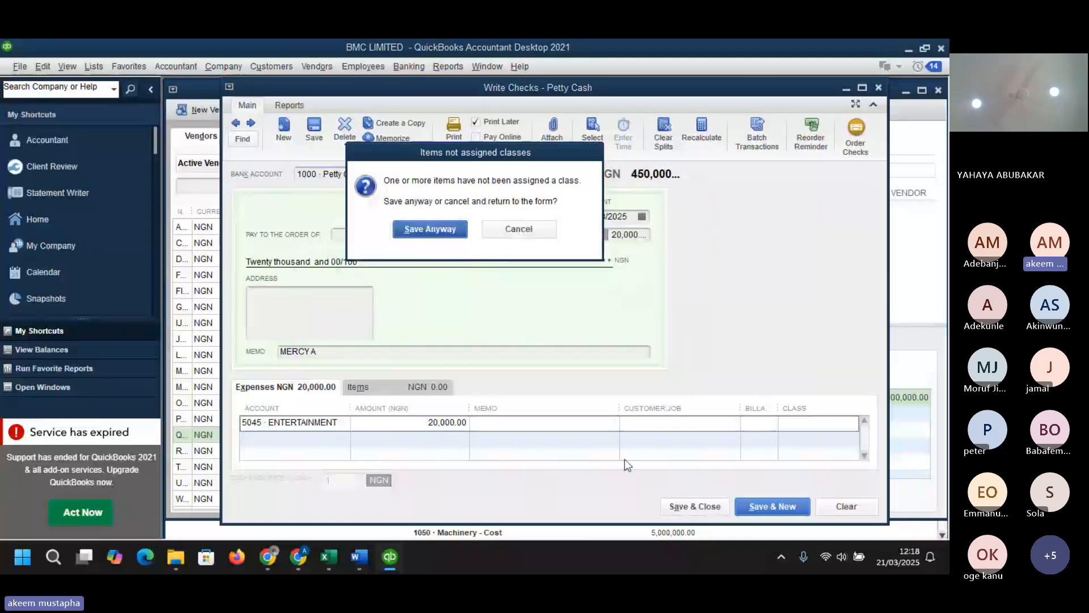
pyautogui.click(437, 229)
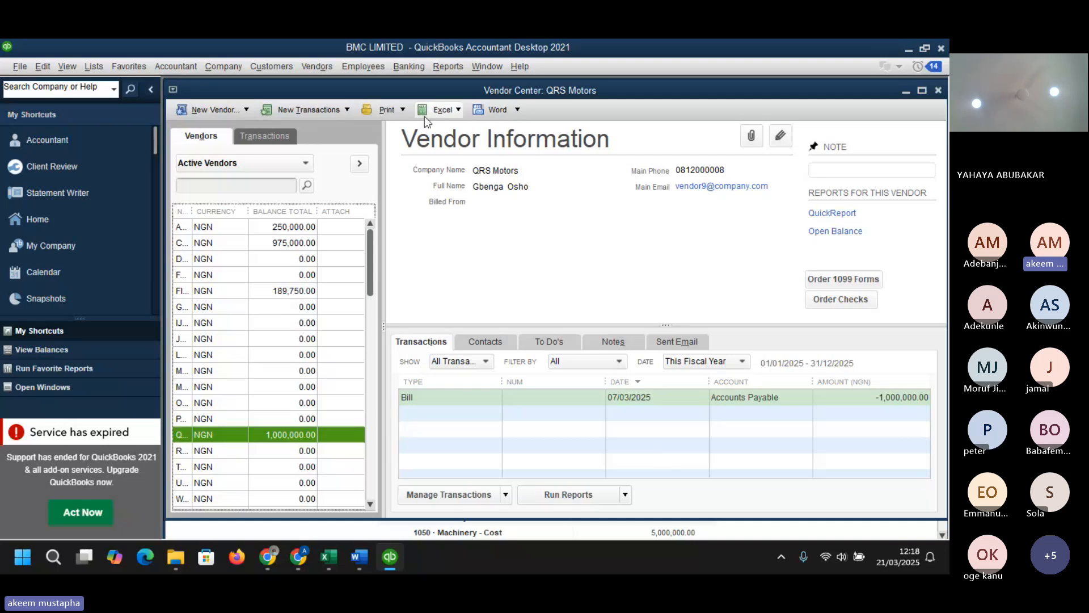
# - Open Make Deposits and choose Iota Construction as the first line's received-from customer
pyautogui.click(437, 67)
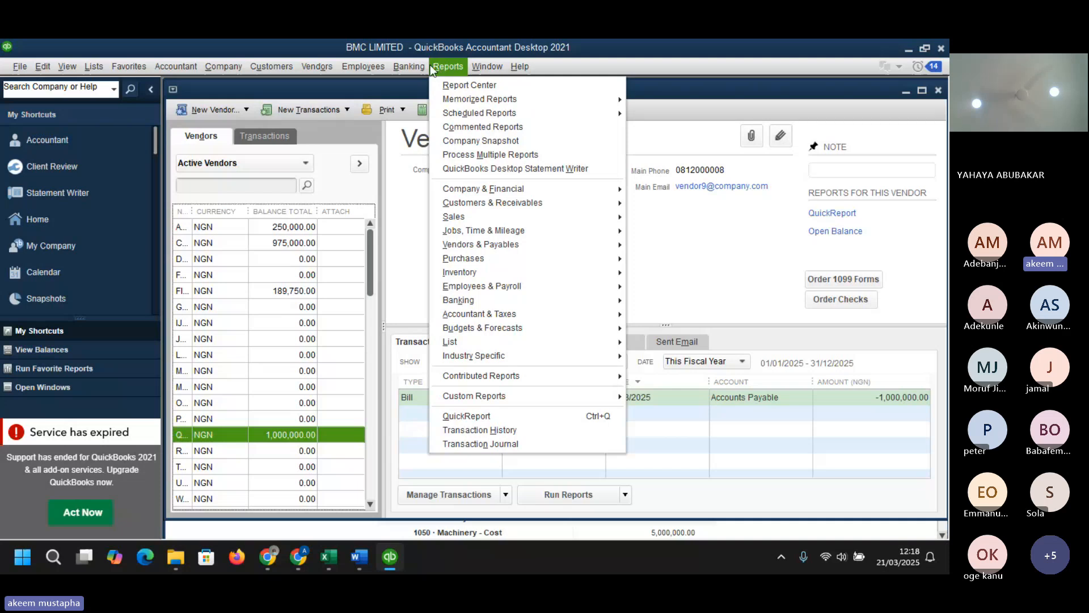
pyautogui.moveTo(417, 67)
pyautogui.click(429, 146)
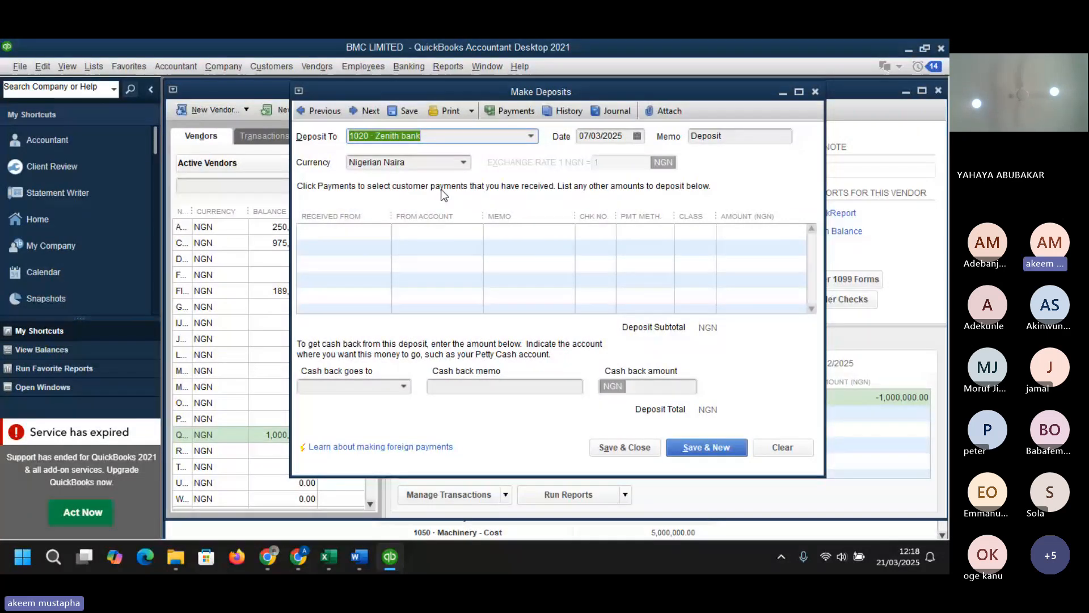
pyautogui.click(378, 231)
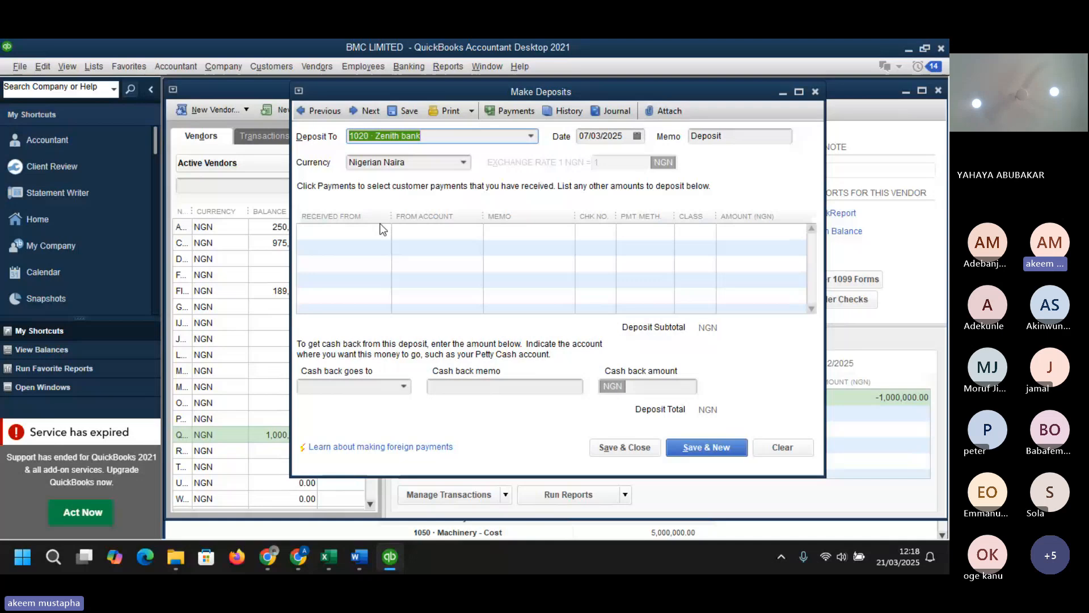
pyautogui.click(379, 231)
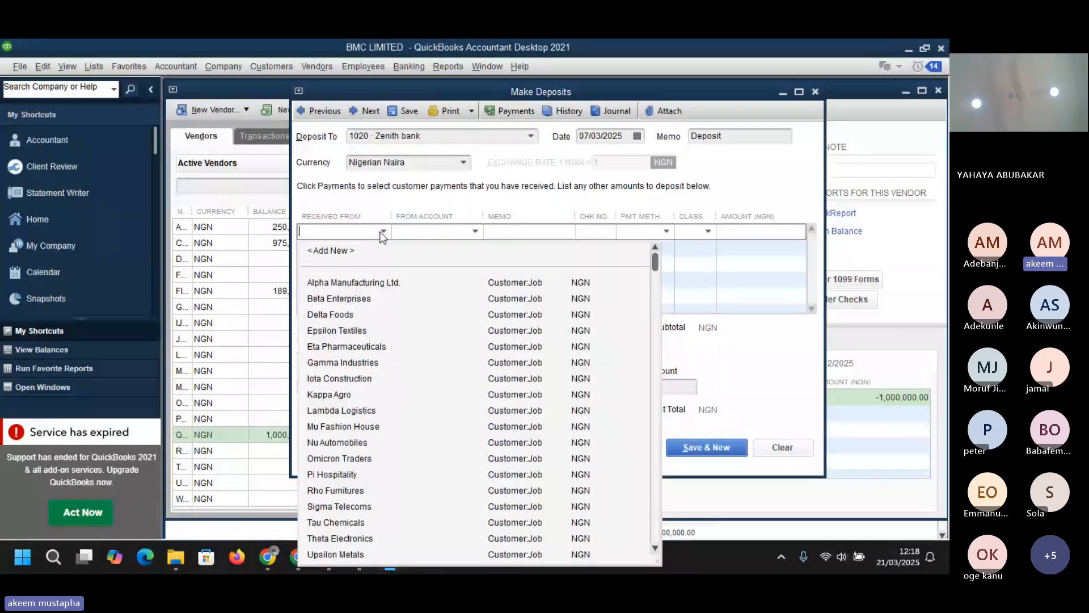
pyautogui.click(342, 380)
# - Set the deposit line's from account to 49900 · Uncategorized Income
pyautogui.click(475, 231)
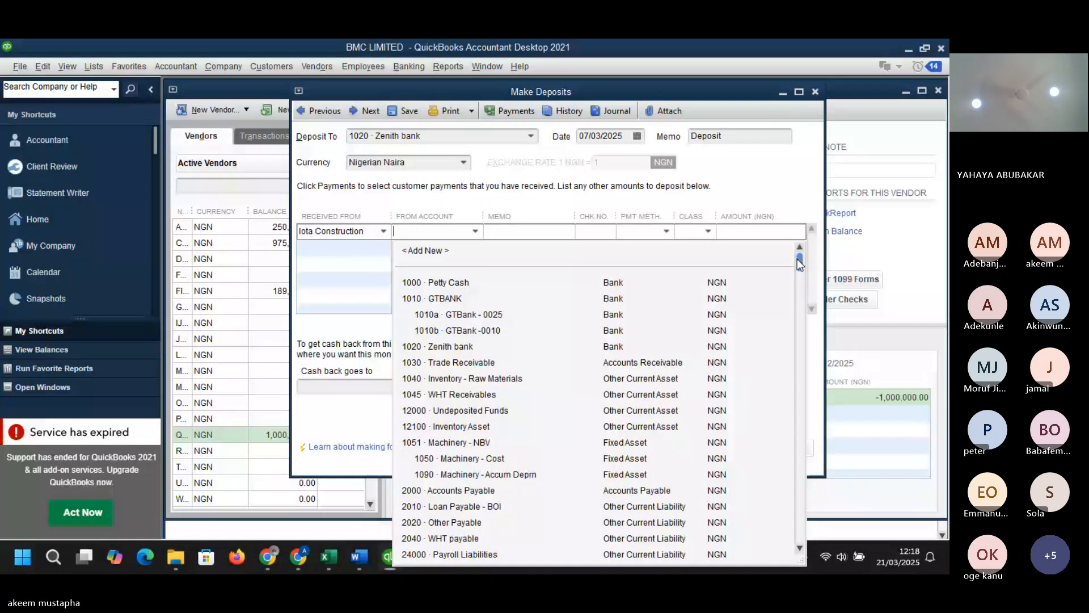
pyautogui.moveTo(798, 262); pyautogui.dragTo(797, 366)
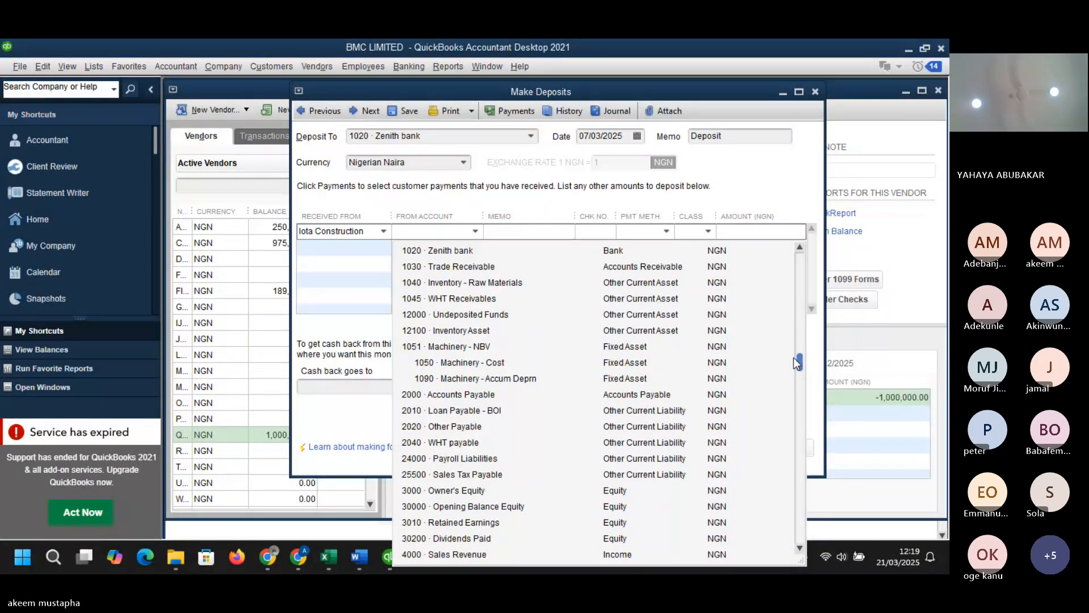
pyautogui.moveTo(794, 366); pyautogui.dragTo(791, 430)
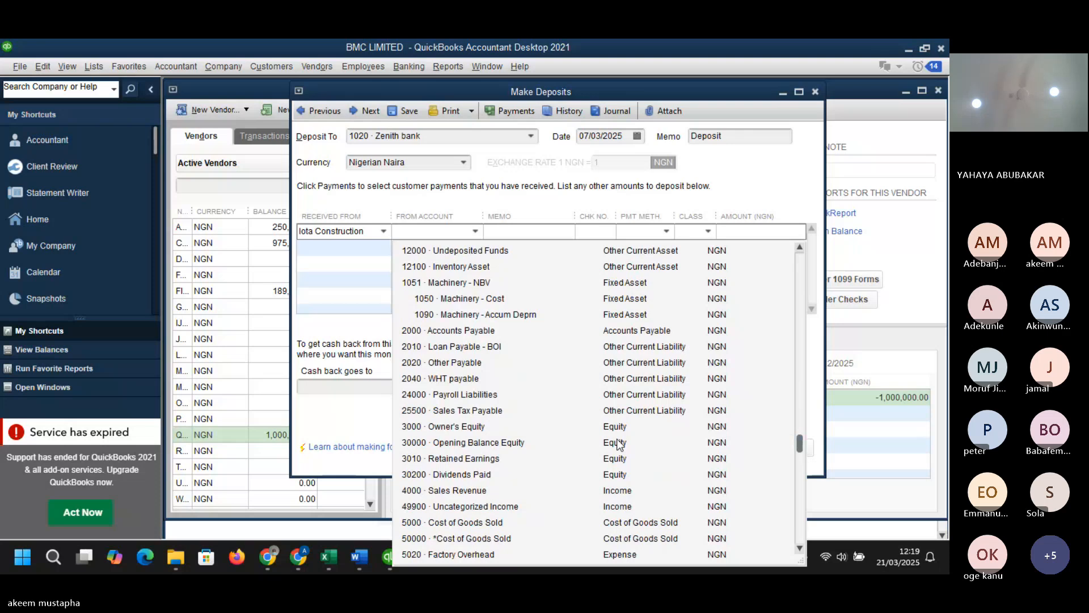
pyautogui.click(462, 508)
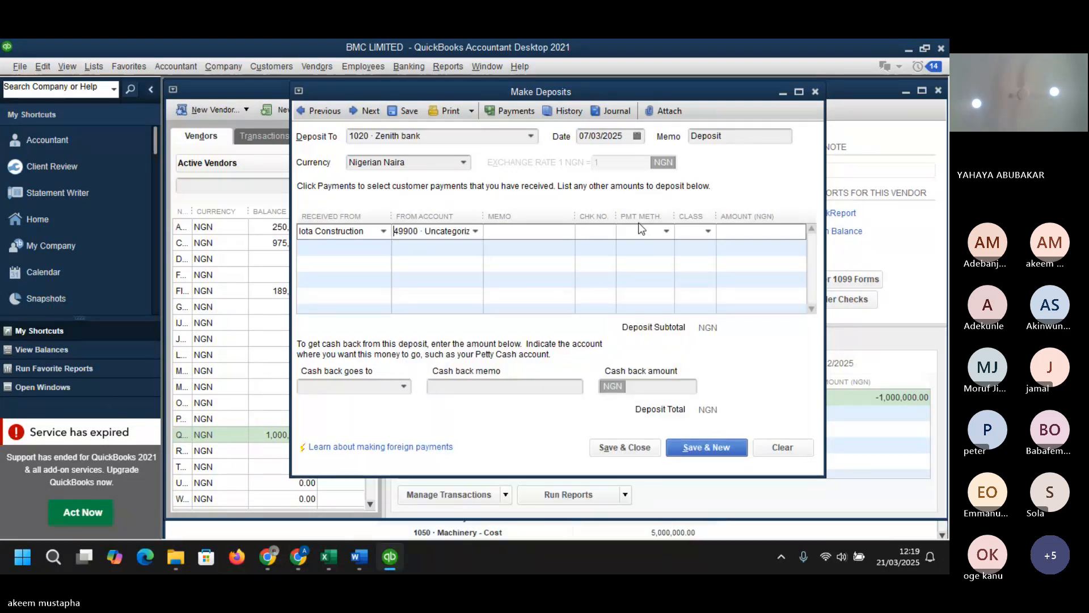
pyautogui.click(555, 231)
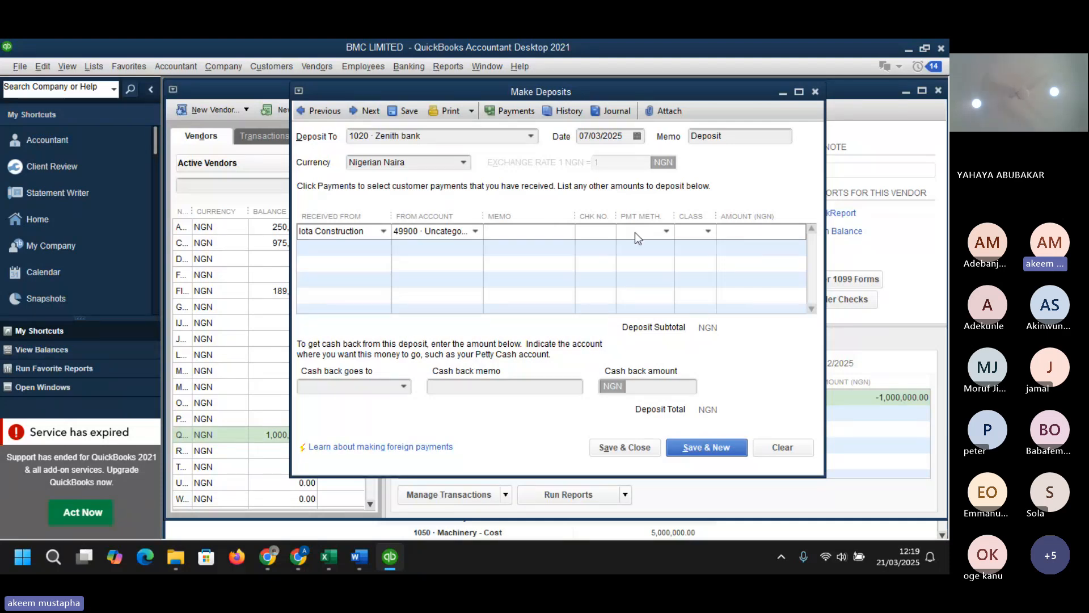
# - Set the deposit line's payment method to Visa and amount to 1500000, then save and close the deposit
pyautogui.click(665, 230)
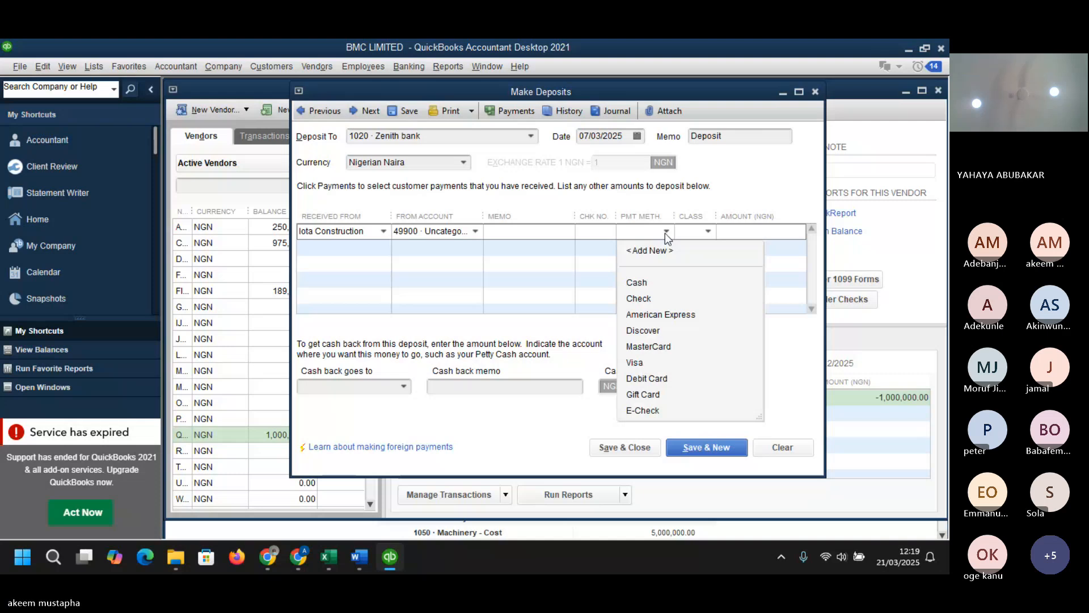
pyautogui.click(635, 363)
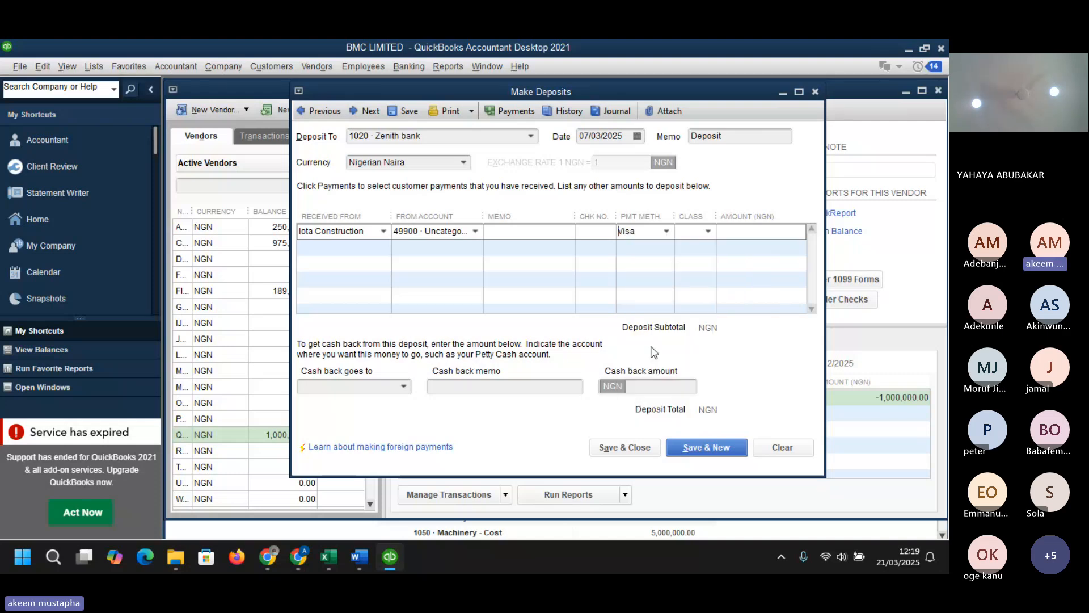
pyautogui.click(754, 231)
pyautogui.write('1500000')
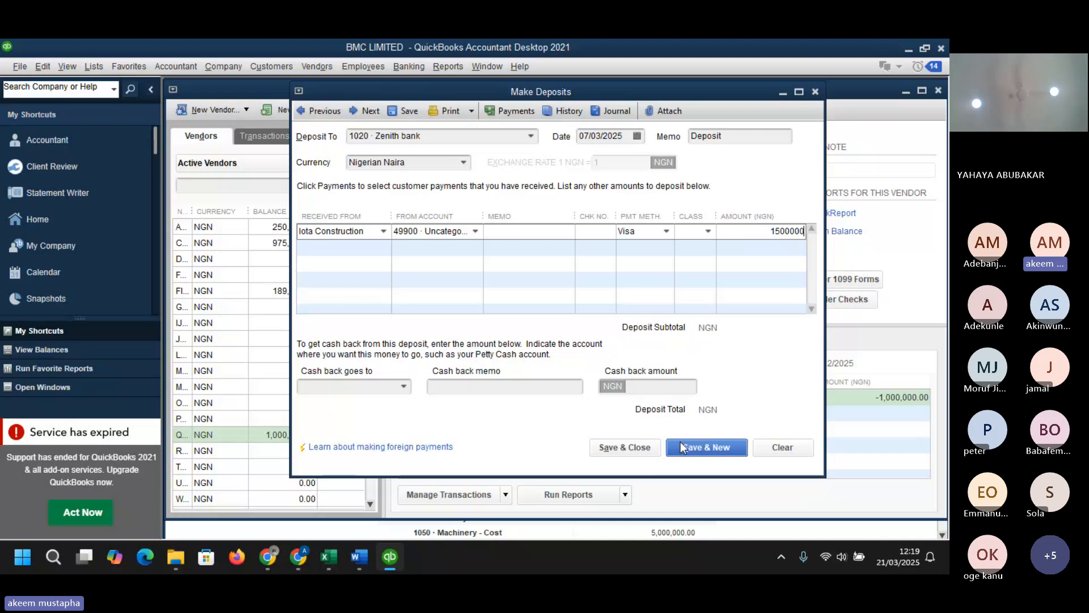
pyautogui.press('Tab')
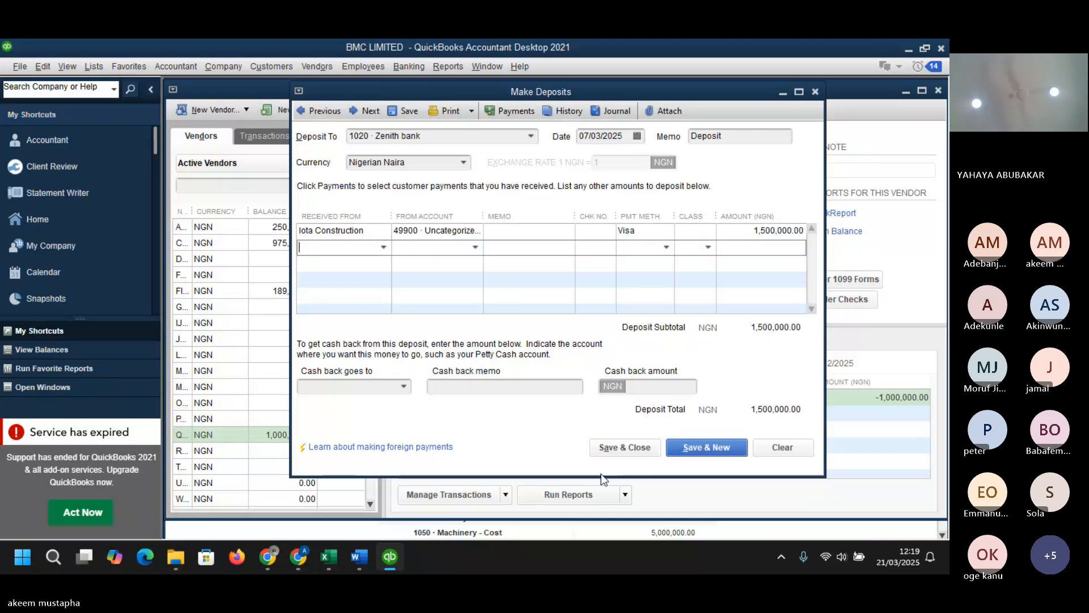
pyautogui.click(623, 447)
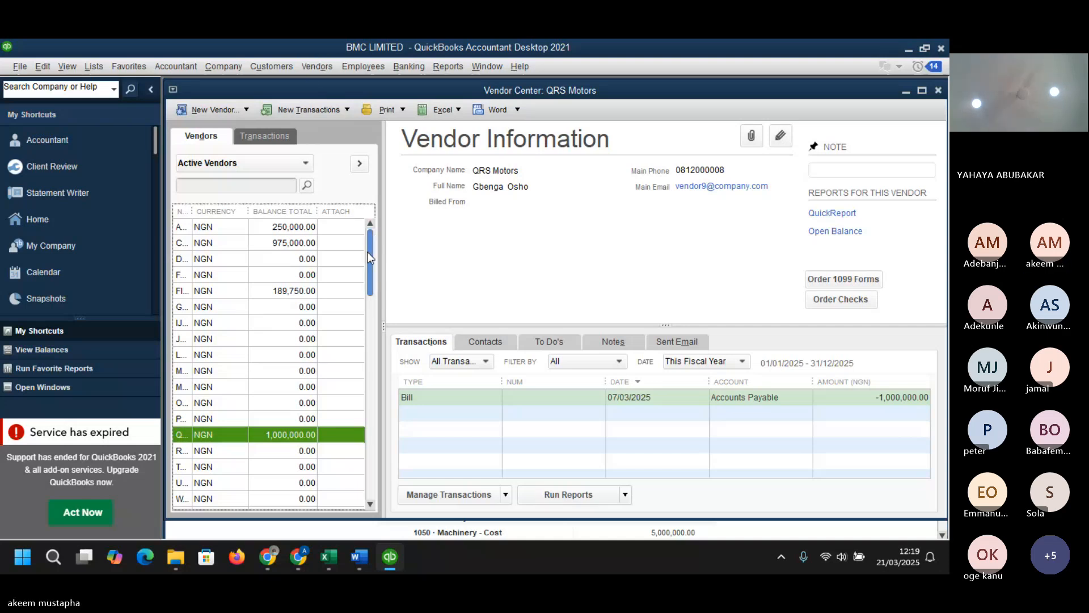
pyautogui.moveTo(367, 250); pyautogui.dragTo(551, 90)
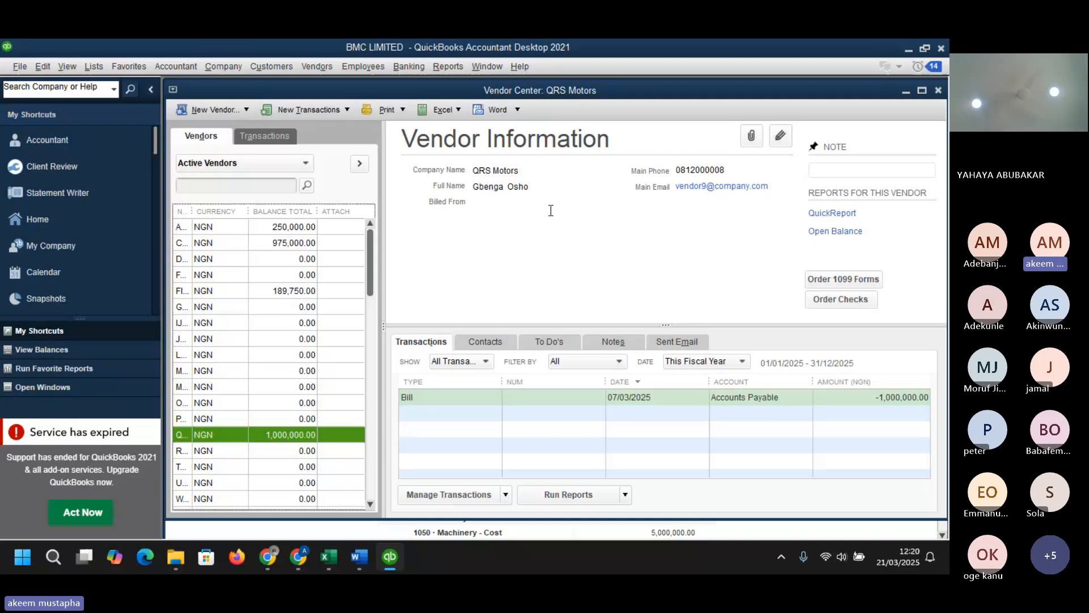
pyautogui.moveTo(325, 560)
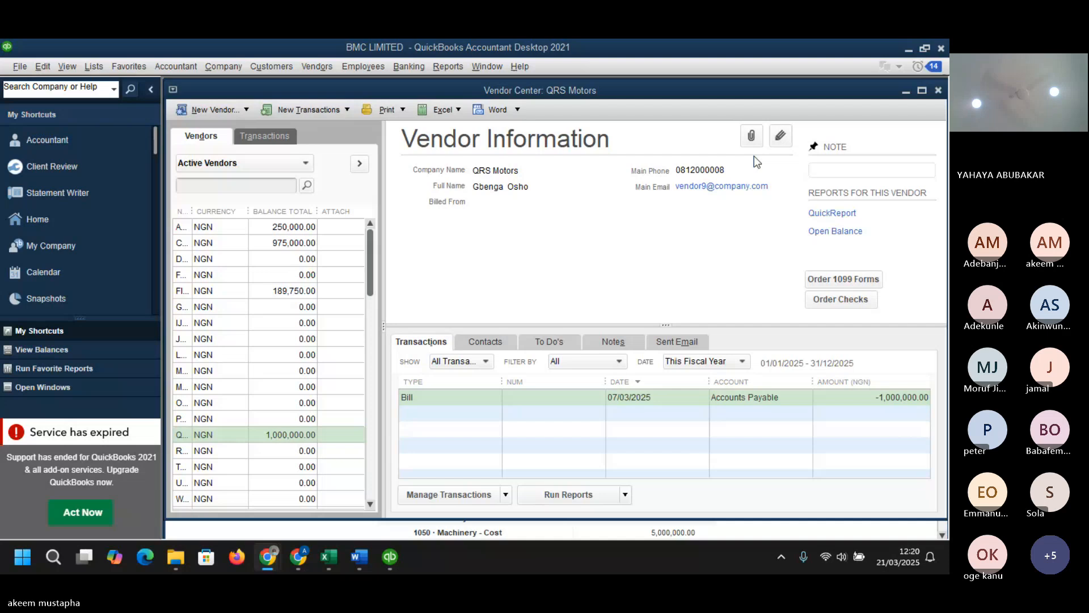
# - Begin a reconciliation of the 1020 · Zenith bank account with a statement date of 31/03/2025
pyautogui.click(414, 67)
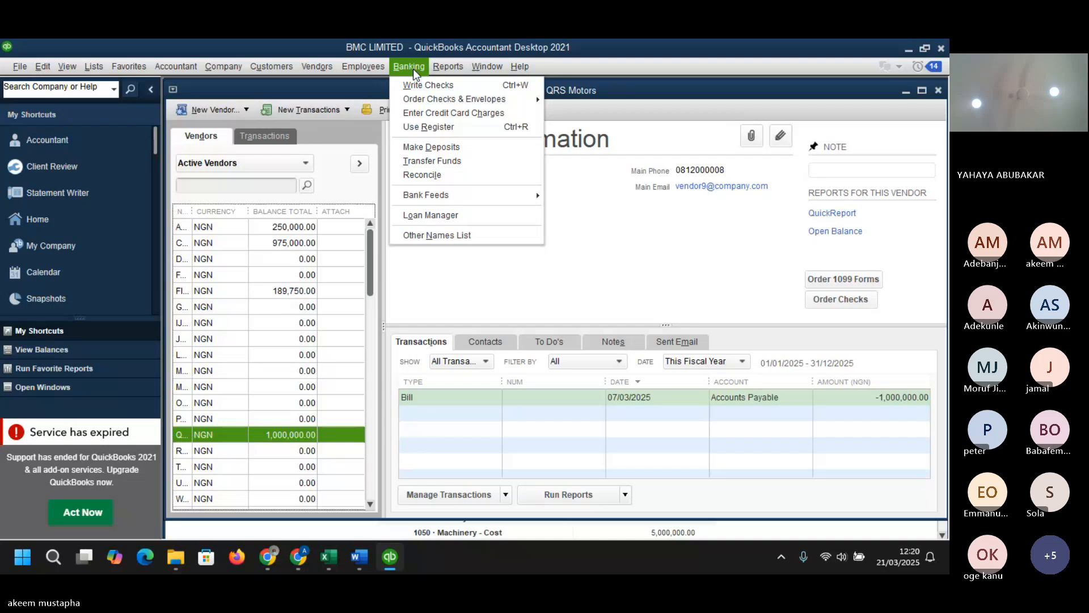
pyautogui.click(433, 179)
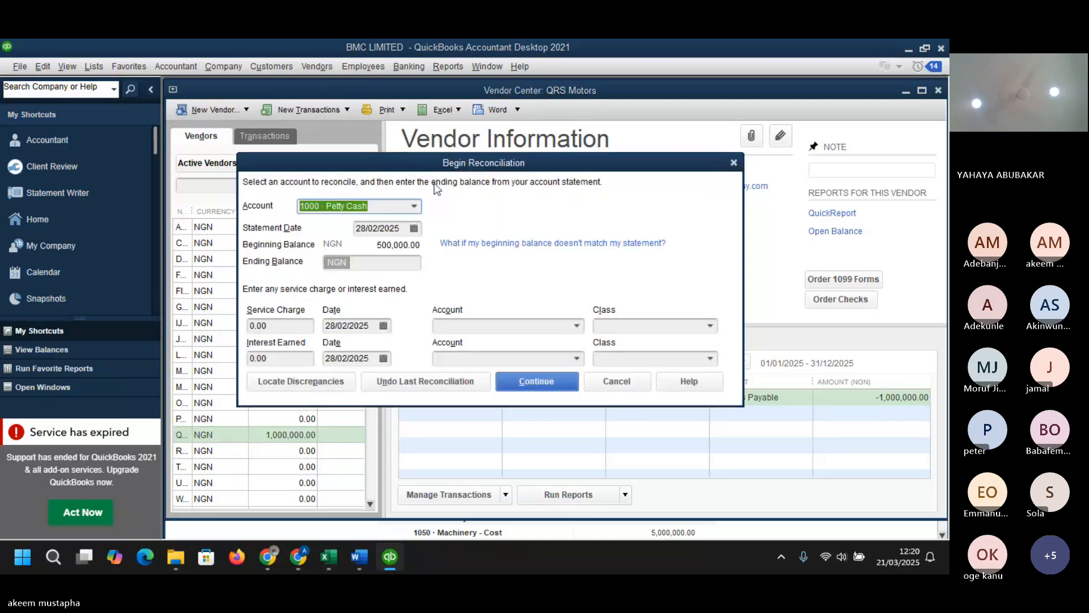
pyautogui.click(415, 205)
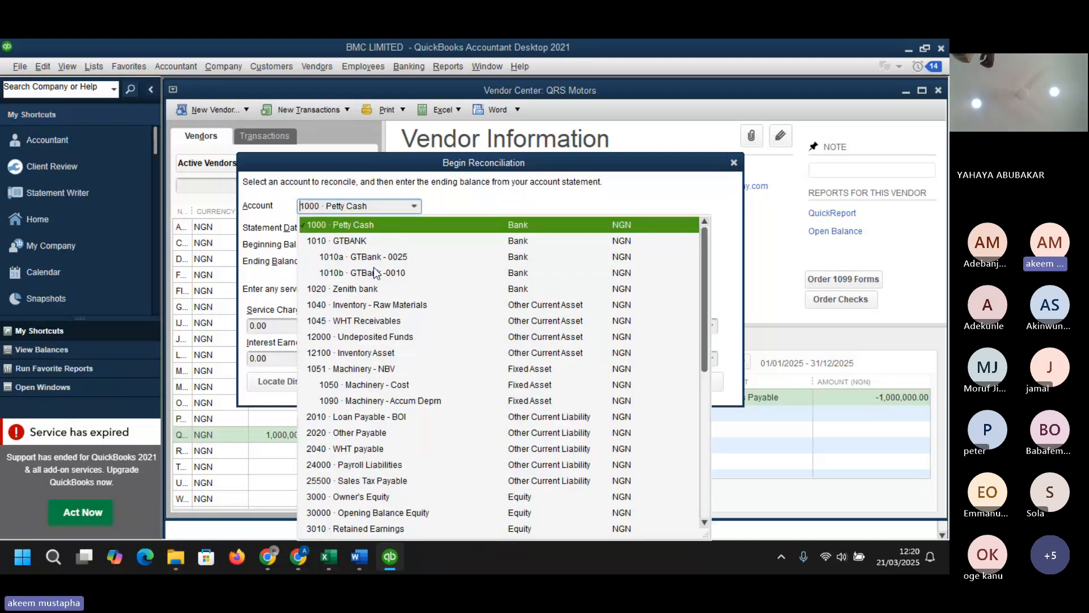
pyautogui.click(370, 290)
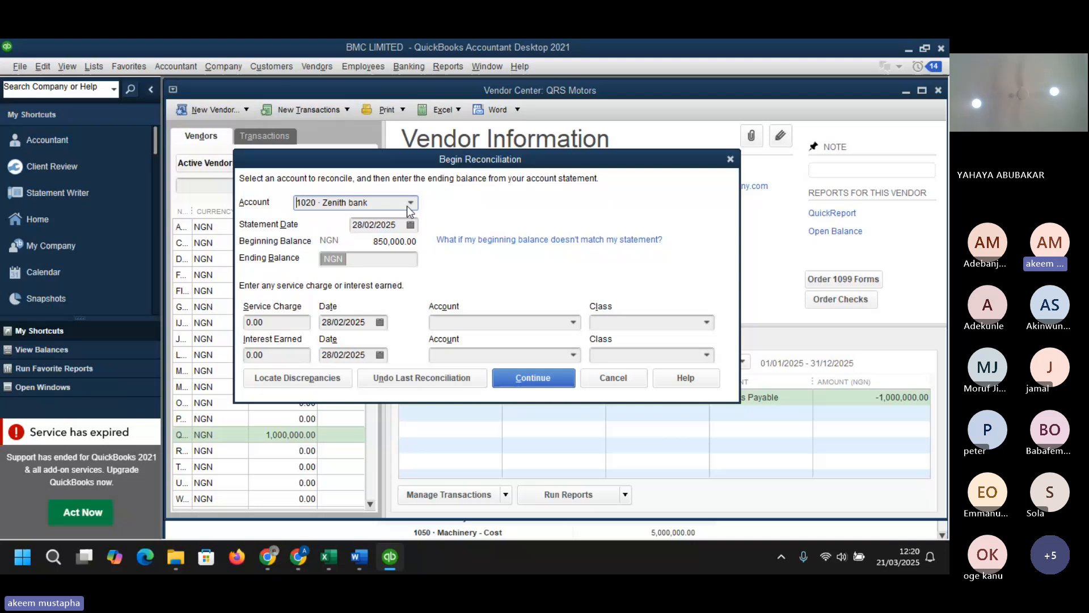
pyautogui.click(410, 225)
pyautogui.click(464, 248)
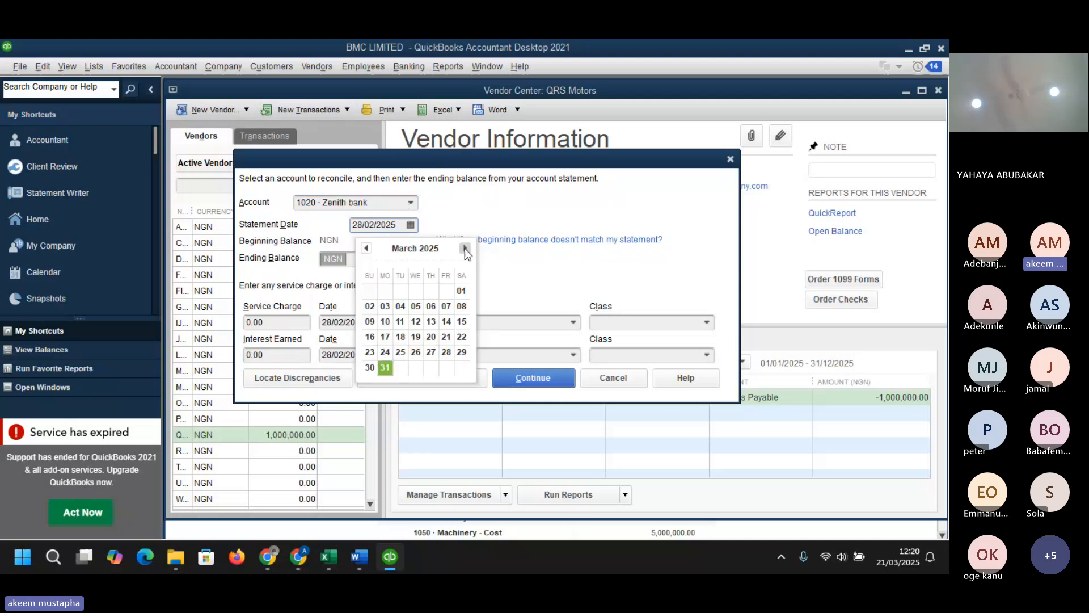
pyautogui.click(385, 368)
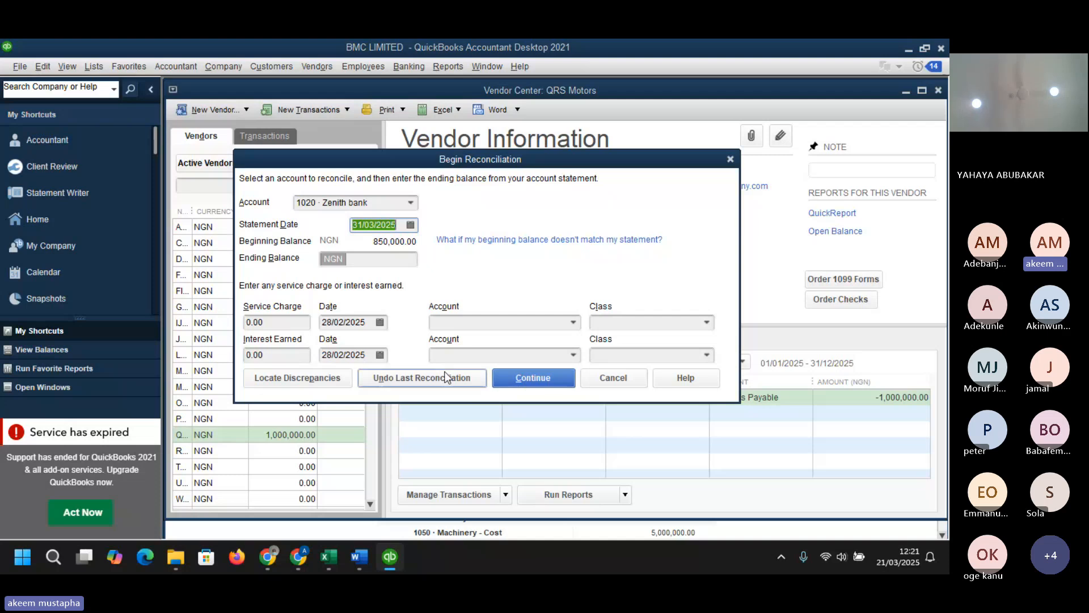
# - Enter a service charge of 3200 and try to continue the reconciliation
pyautogui.click(276, 323)
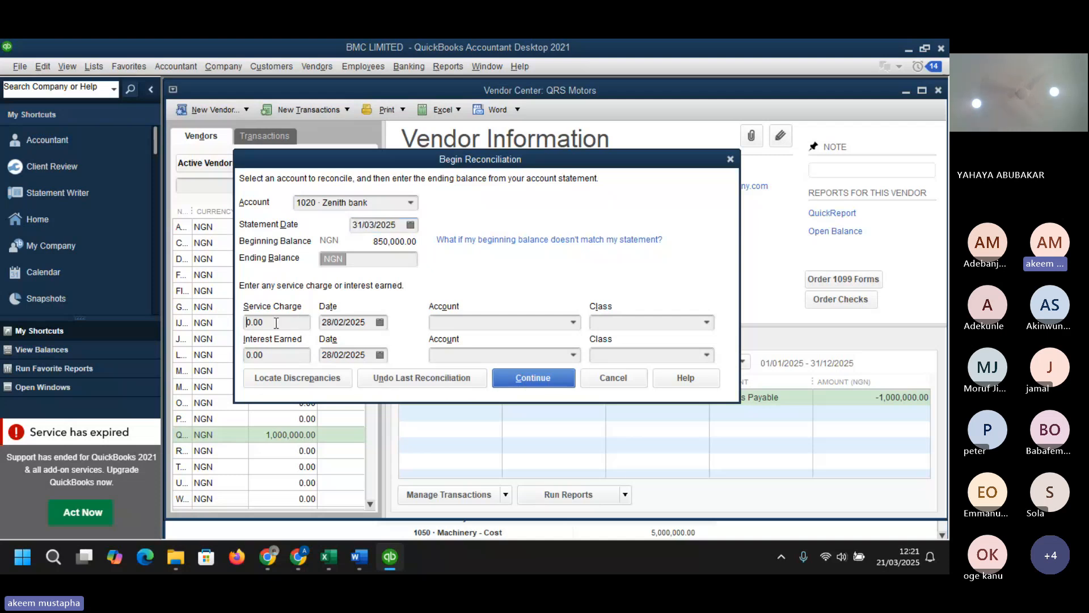
pyautogui.moveTo(276, 323); pyautogui.dragTo(234, 321)
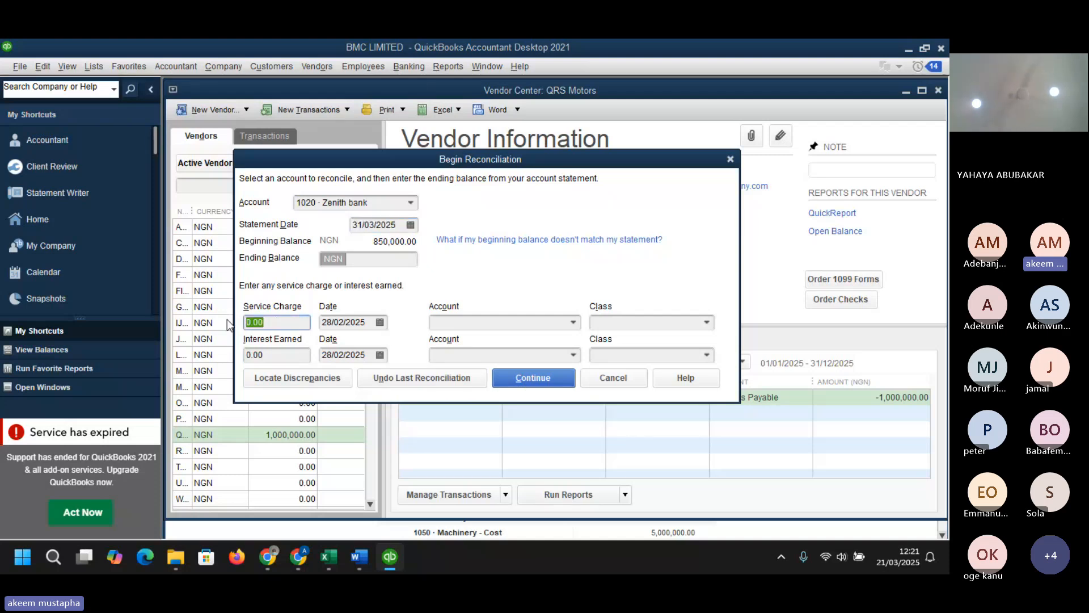
pyautogui.write('32')
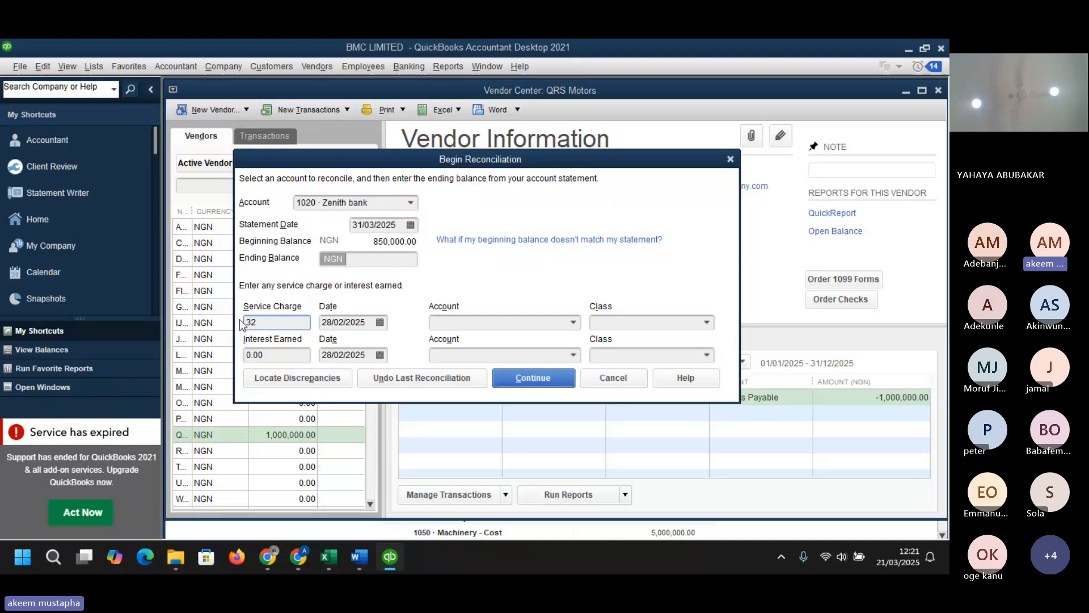
pyautogui.write('00')
pyautogui.click(283, 353)
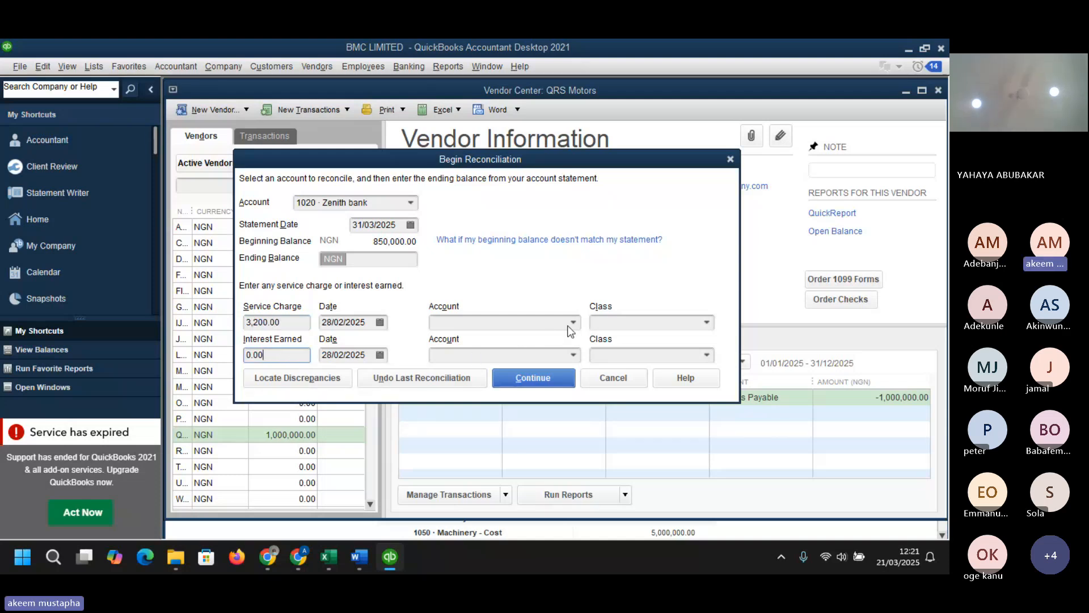
pyautogui.click(546, 381)
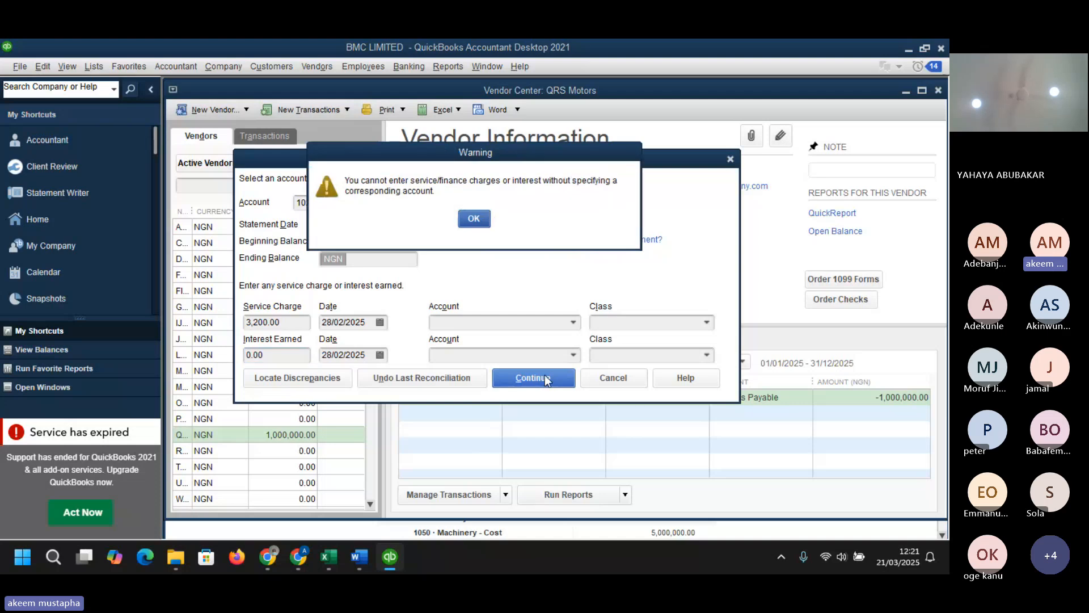
pyautogui.click(473, 220)
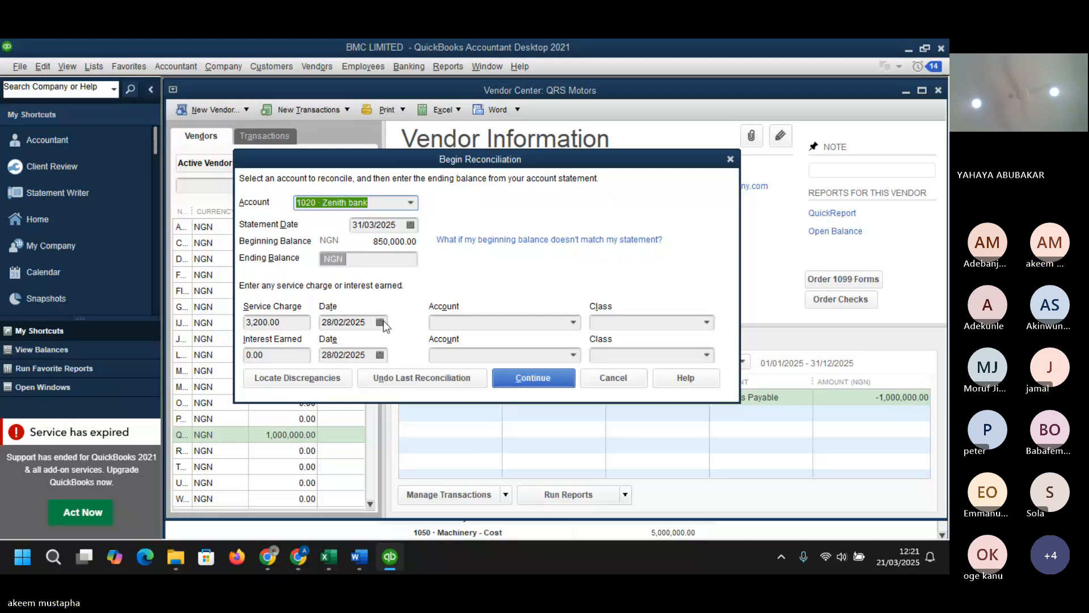
# - Set the service charge and interest earned dates to 31/03/2025 and try to continue again
pyautogui.click(380, 322)
pyautogui.click(434, 345)
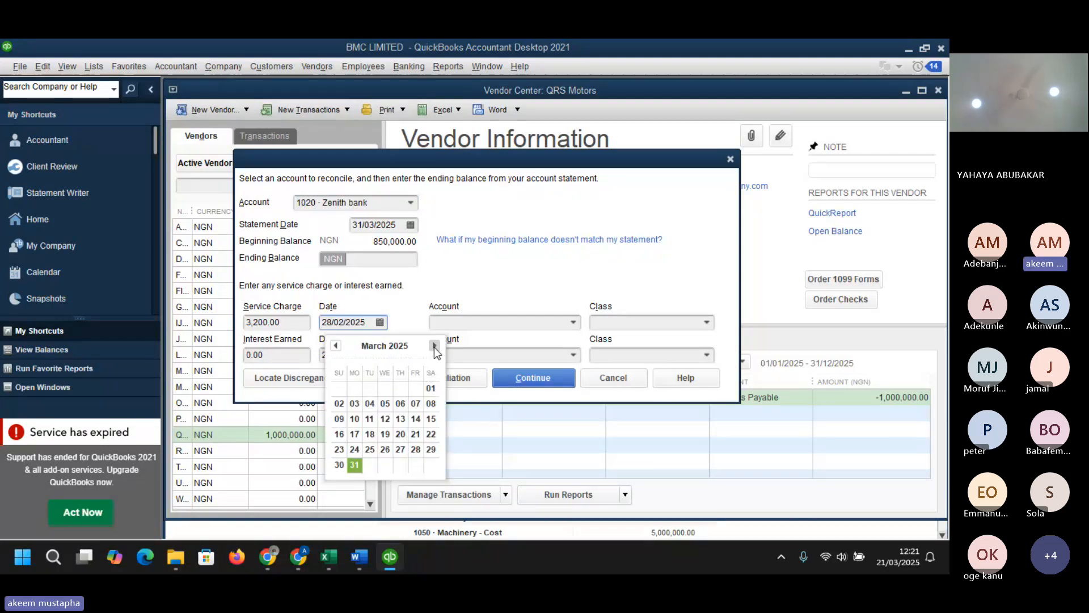
pyautogui.click(381, 356)
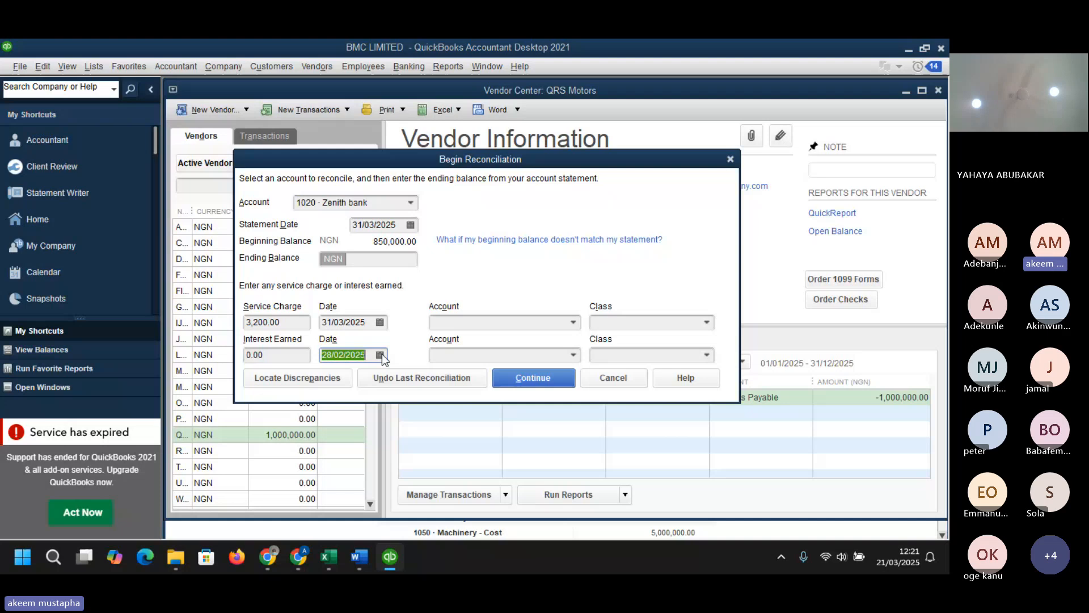
pyautogui.click(380, 355)
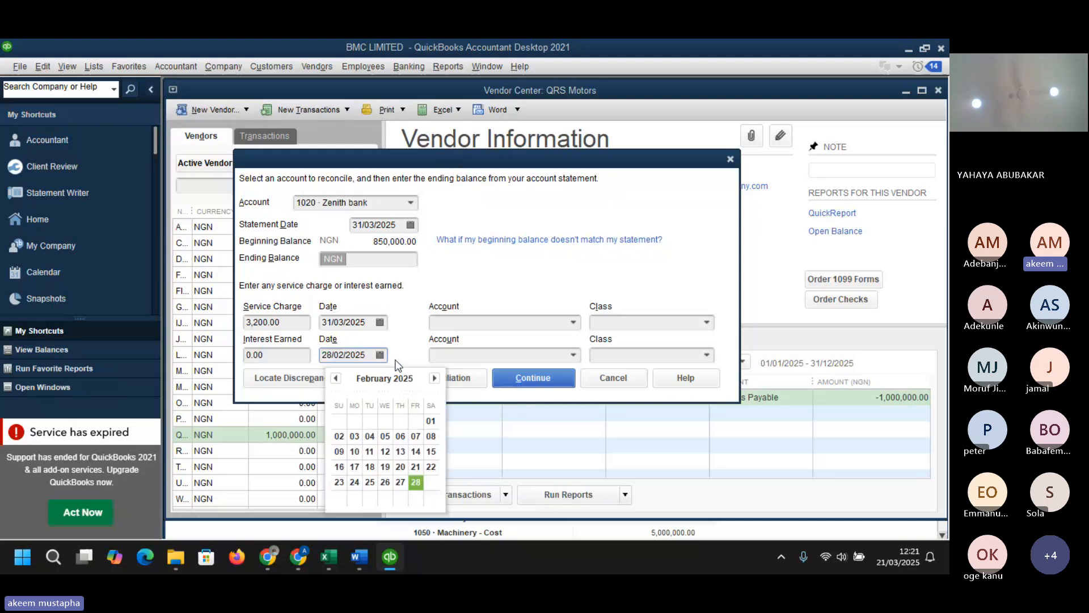
pyautogui.click(434, 379)
pyautogui.click(354, 497)
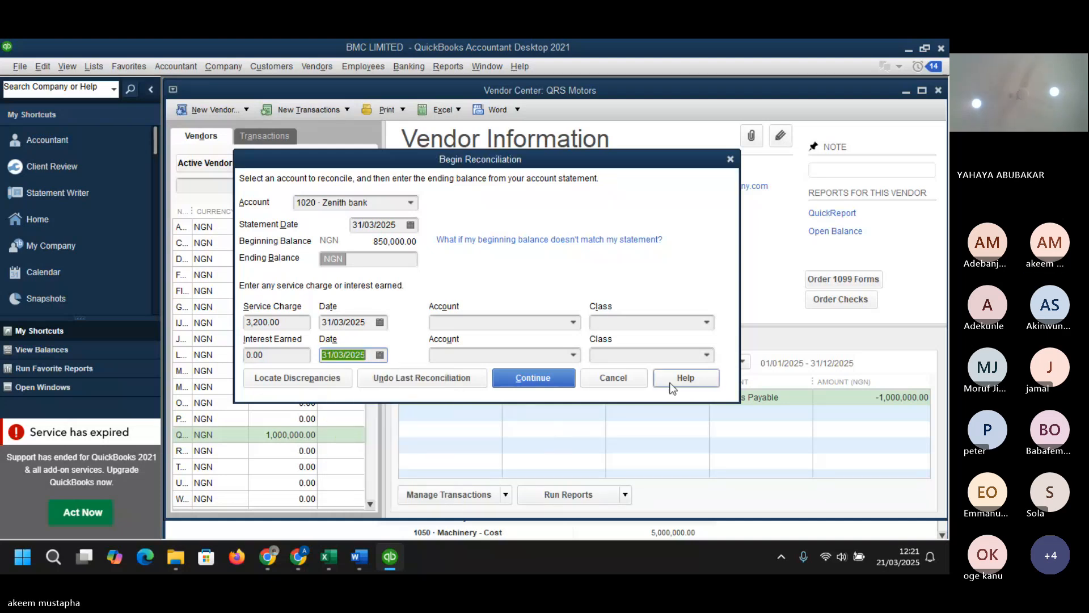
pyautogui.click(526, 379)
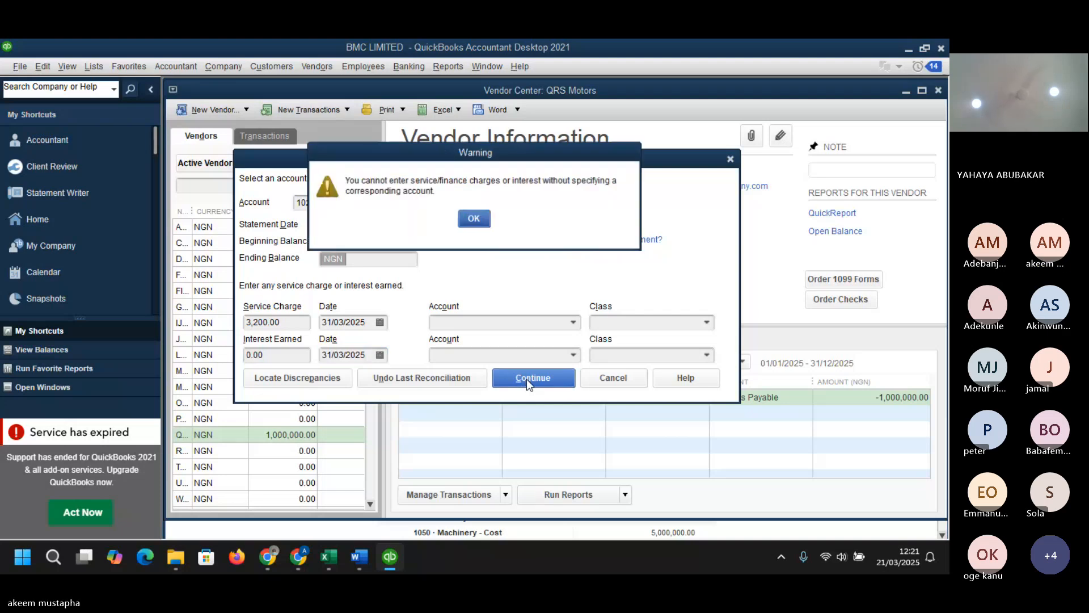
pyautogui.click(480, 217)
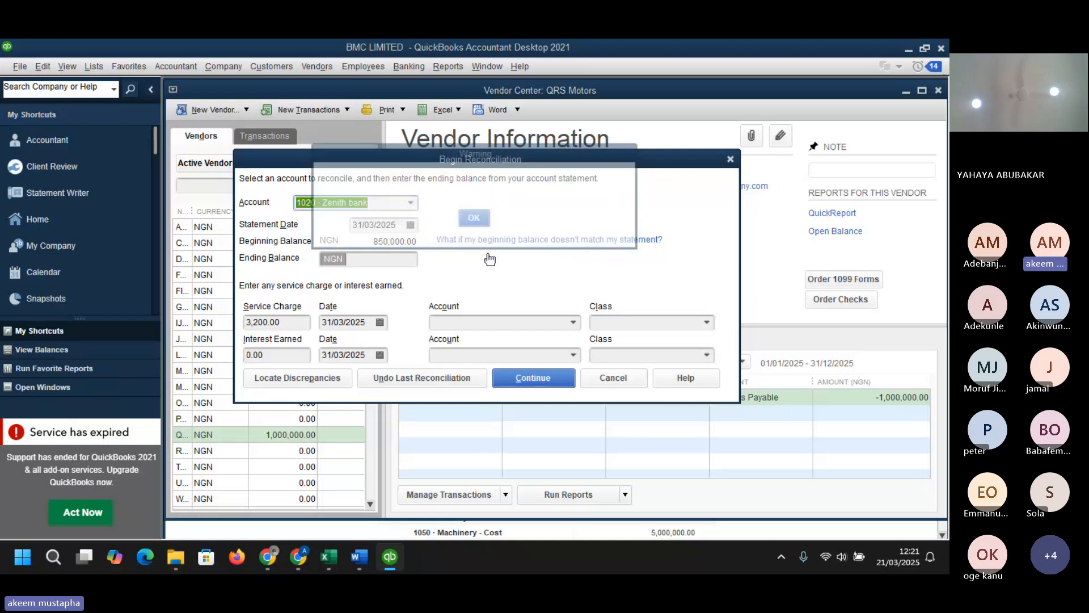
# - Add a new Expense account named Bank charges from the service charge account field
pyautogui.click(573, 323)
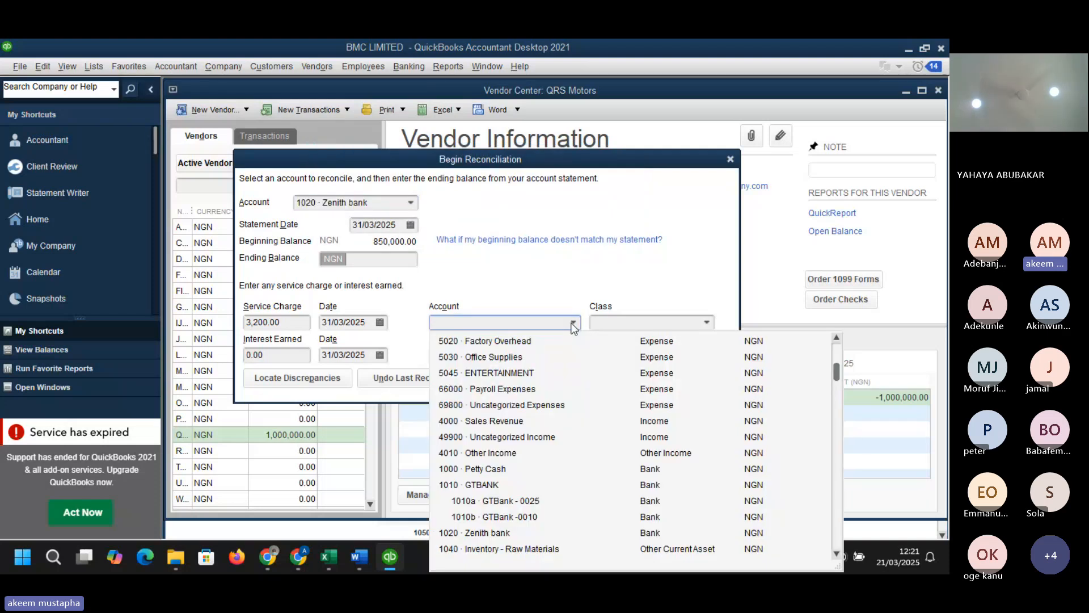
pyautogui.write('BA')
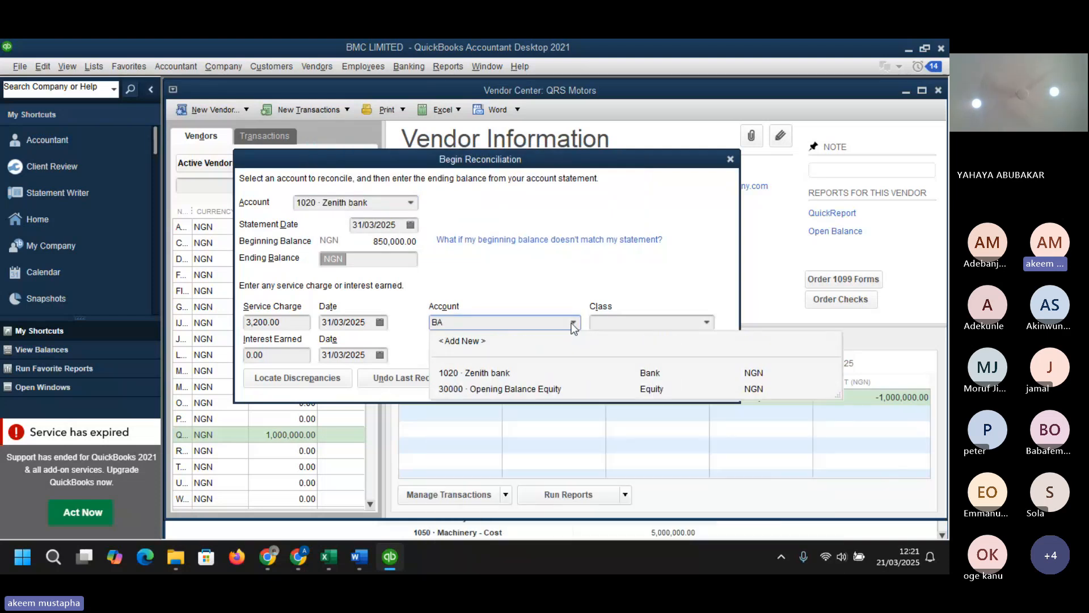
pyautogui.click(480, 342)
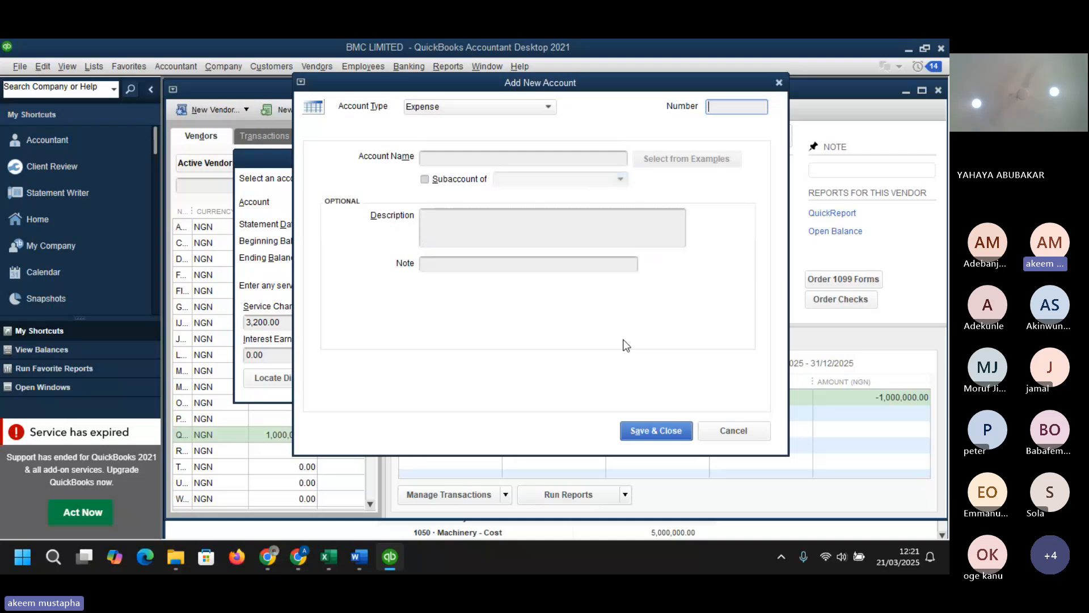
pyautogui.click(478, 159)
pyautogui.write('Bank charges')
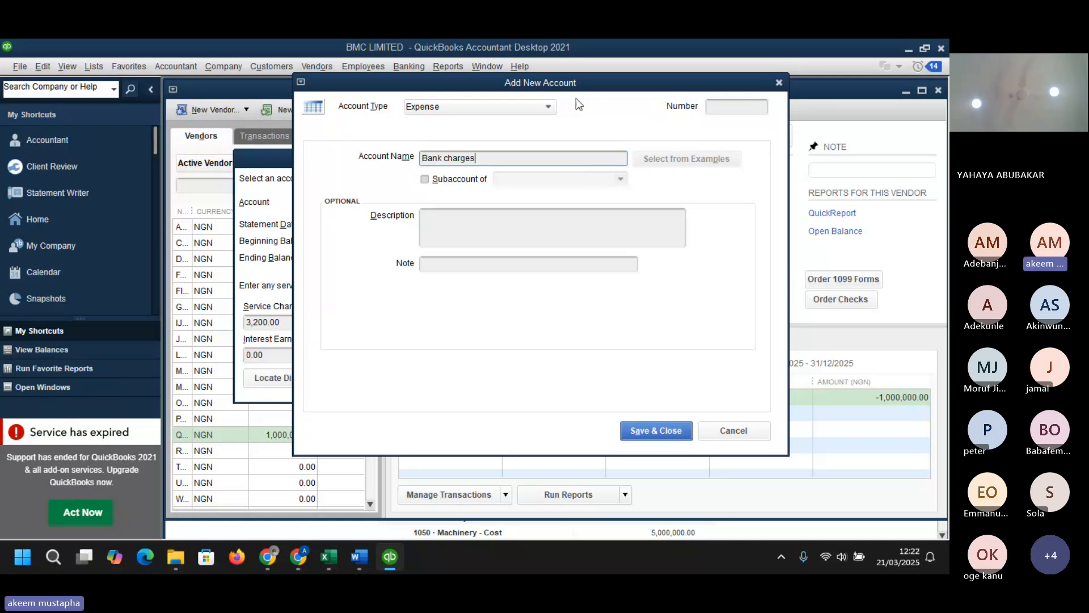
# - Give the new account the number 5046 and save it as the service charge account
pyautogui.click(721, 108)
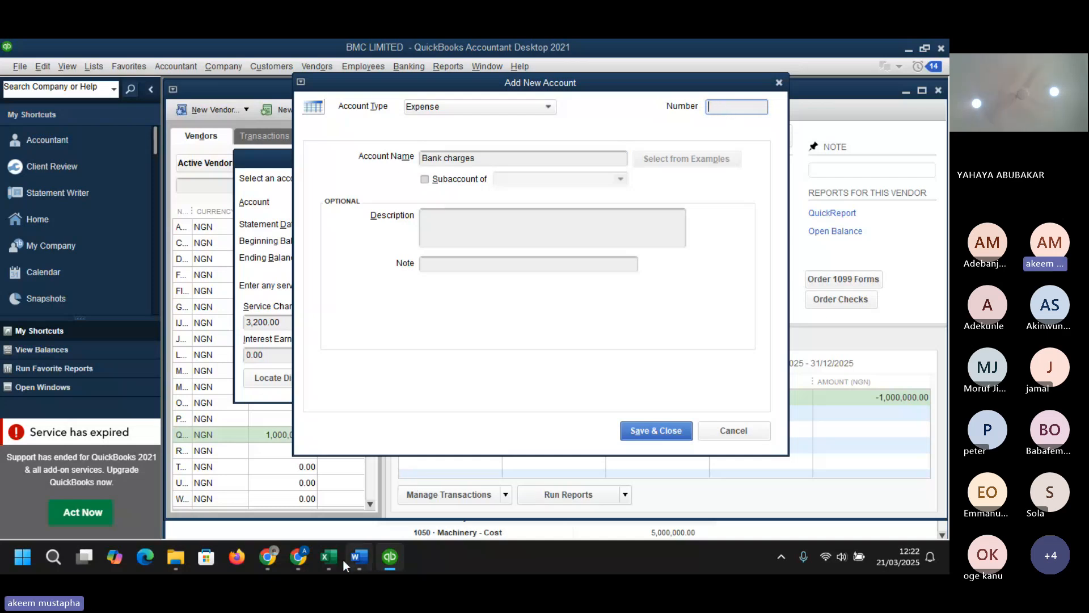
pyautogui.moveTo(339, 561)
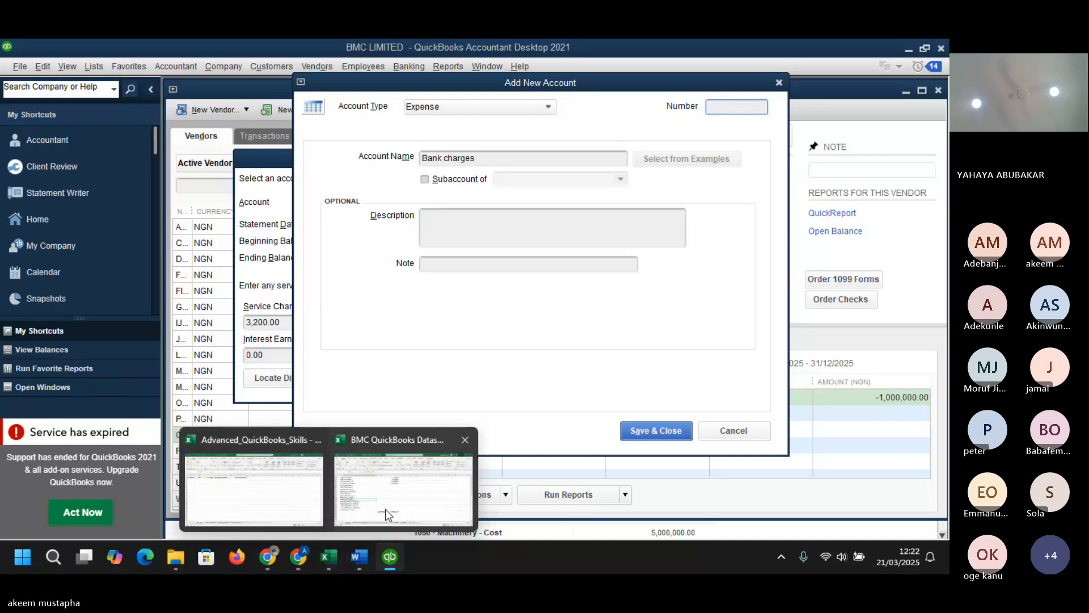
pyautogui.moveTo(386, 509)
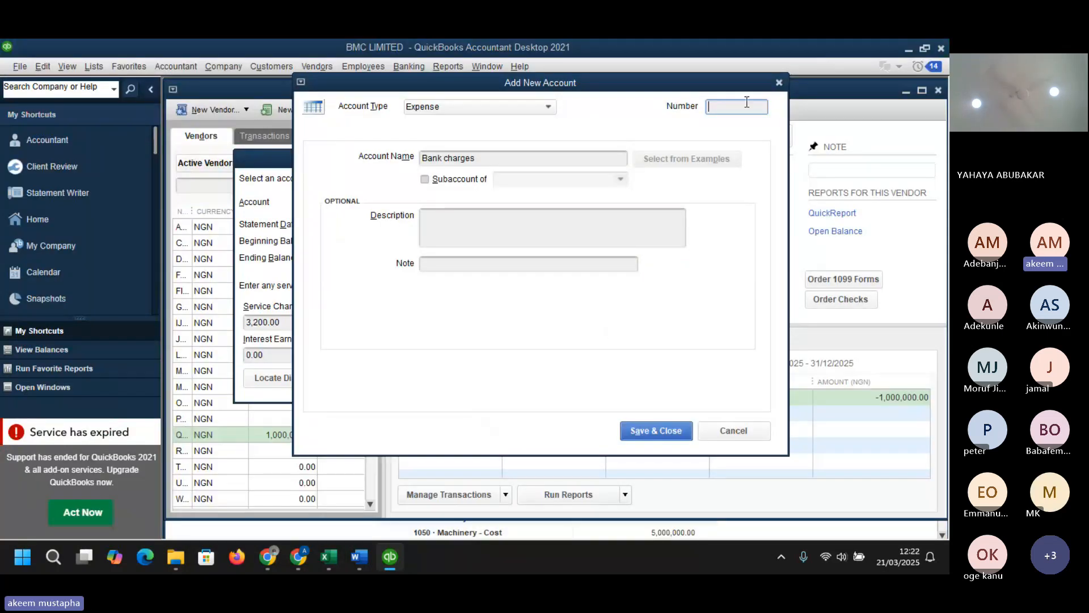
pyautogui.write('5046')
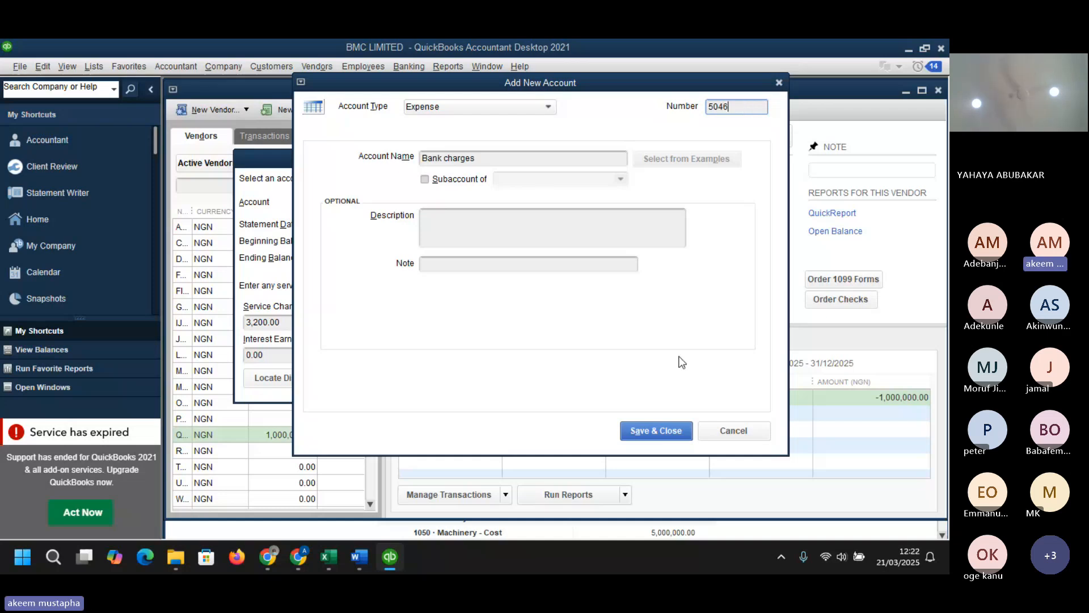
pyautogui.click(650, 431)
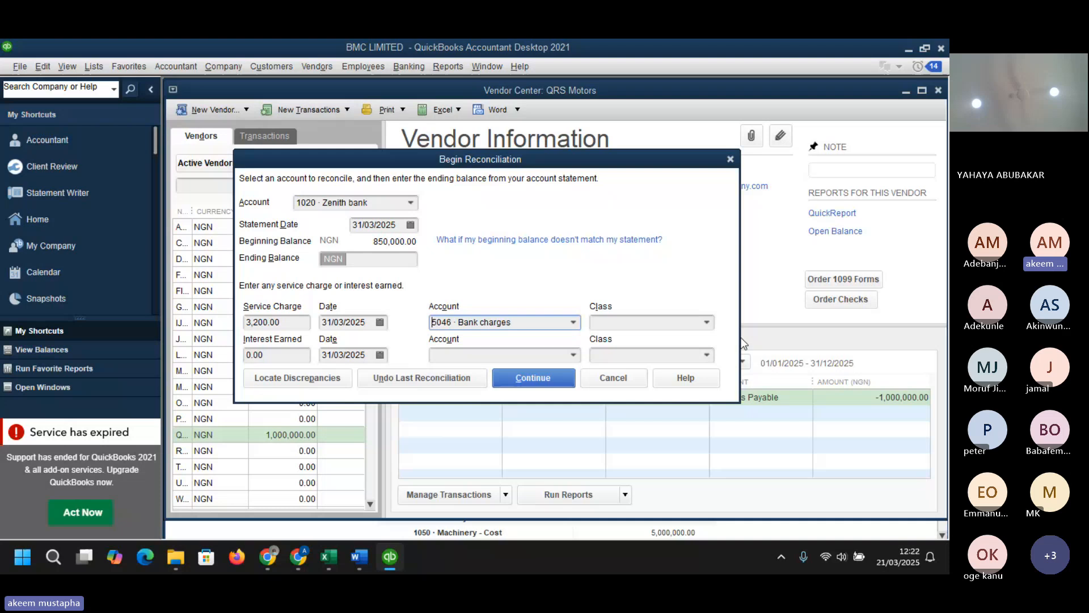
# - Set the interest earned account to 4010 · Other Income, enter an ending balance of 950000 and continue the reconciliation
pyautogui.click(574, 355)
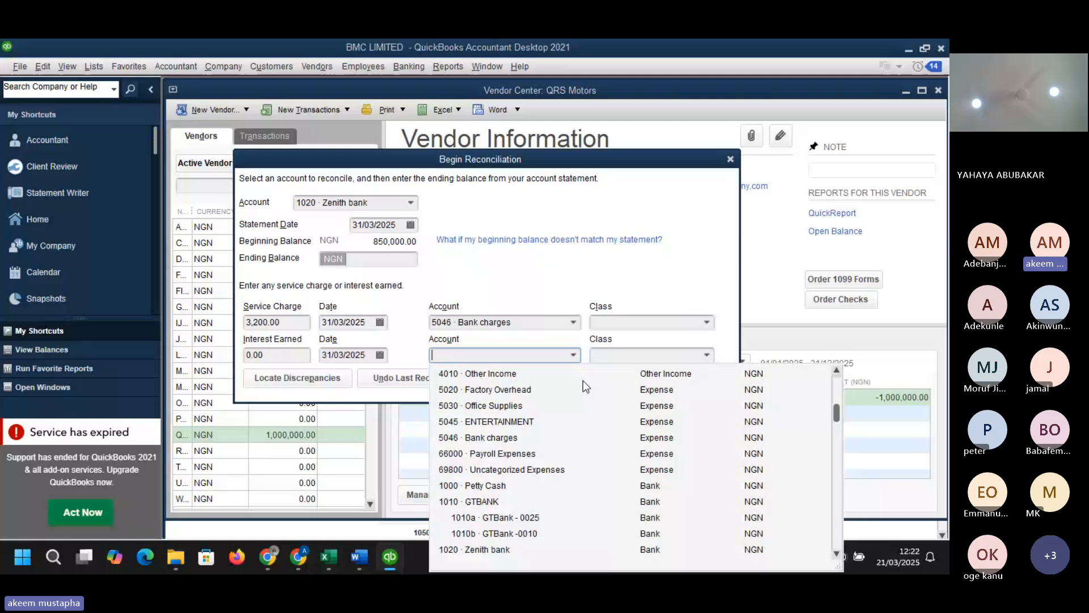
pyautogui.click(583, 379)
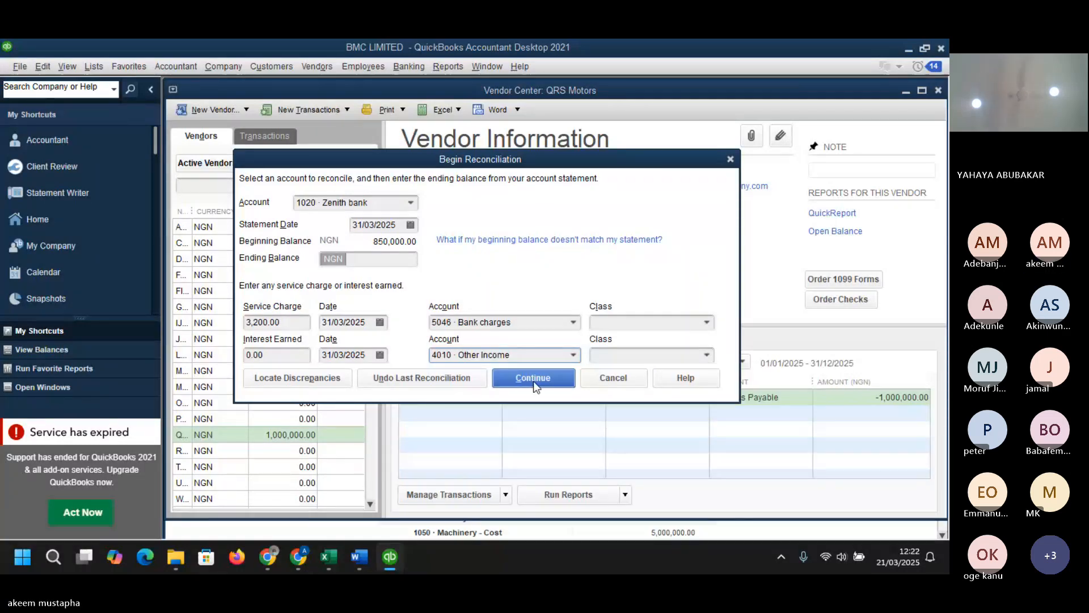
pyautogui.click(533, 379)
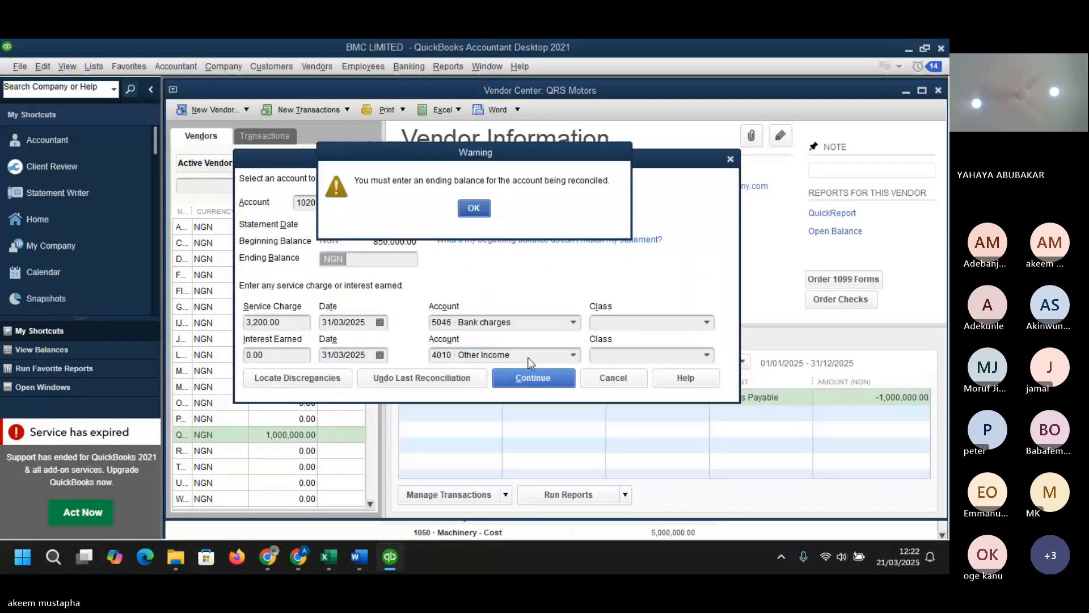
pyautogui.click(476, 209)
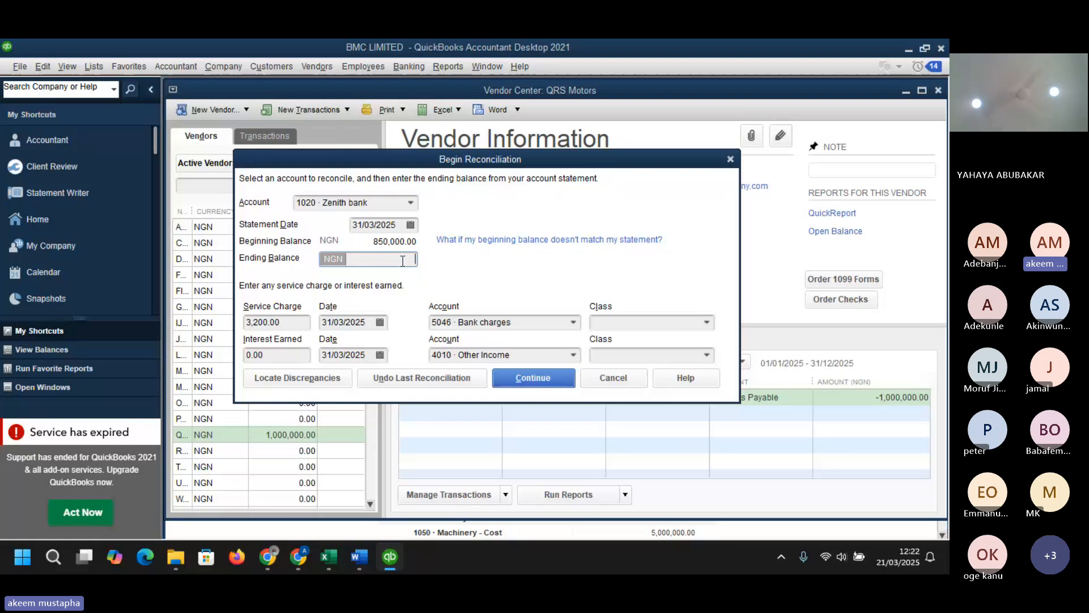
pyautogui.write('950000')
pyautogui.click(535, 376)
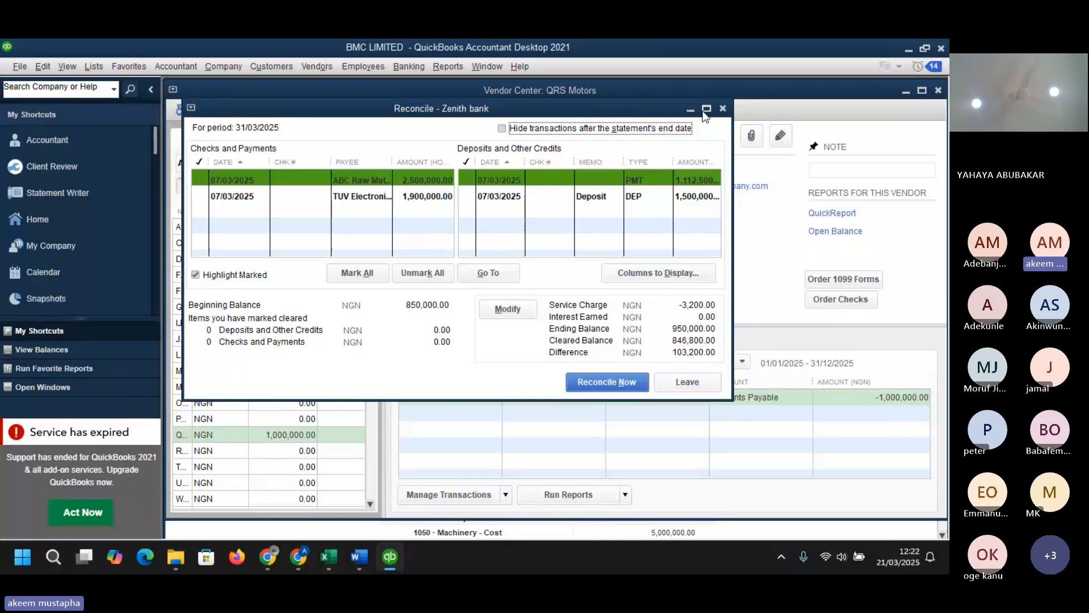
# - Mark both checks and both deposits in the Zenith bank reconciliation as cleared
pyautogui.moveTo(704, 110)
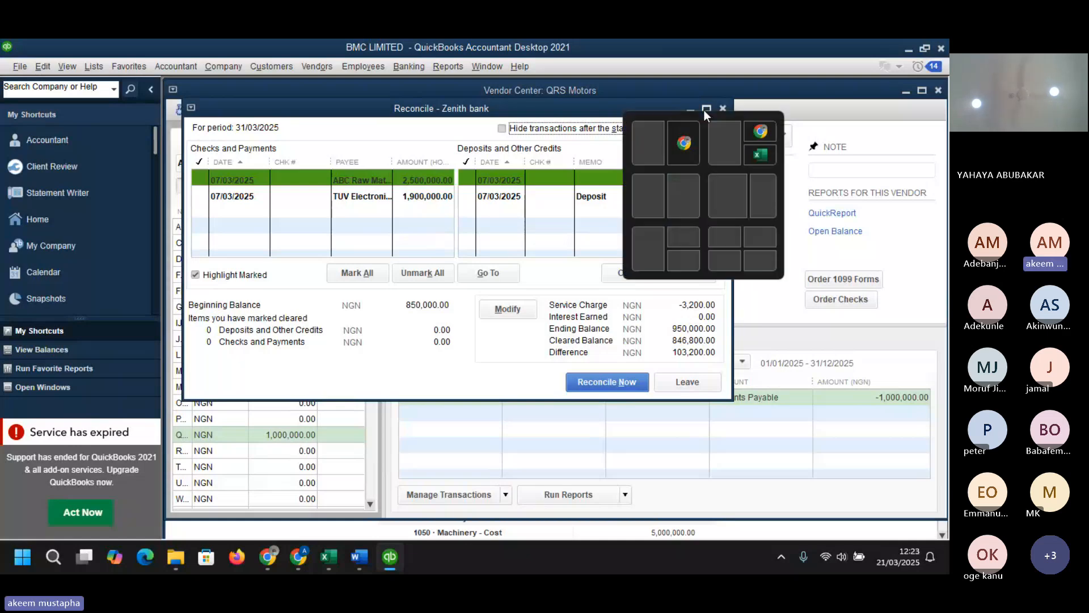
pyautogui.click(706, 107)
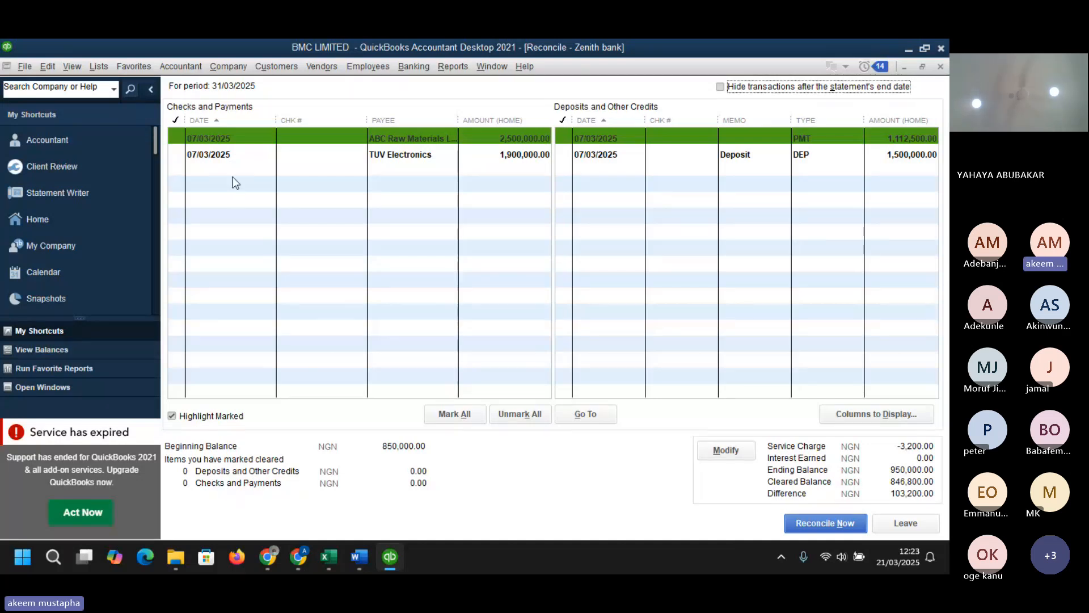
pyautogui.click(175, 137)
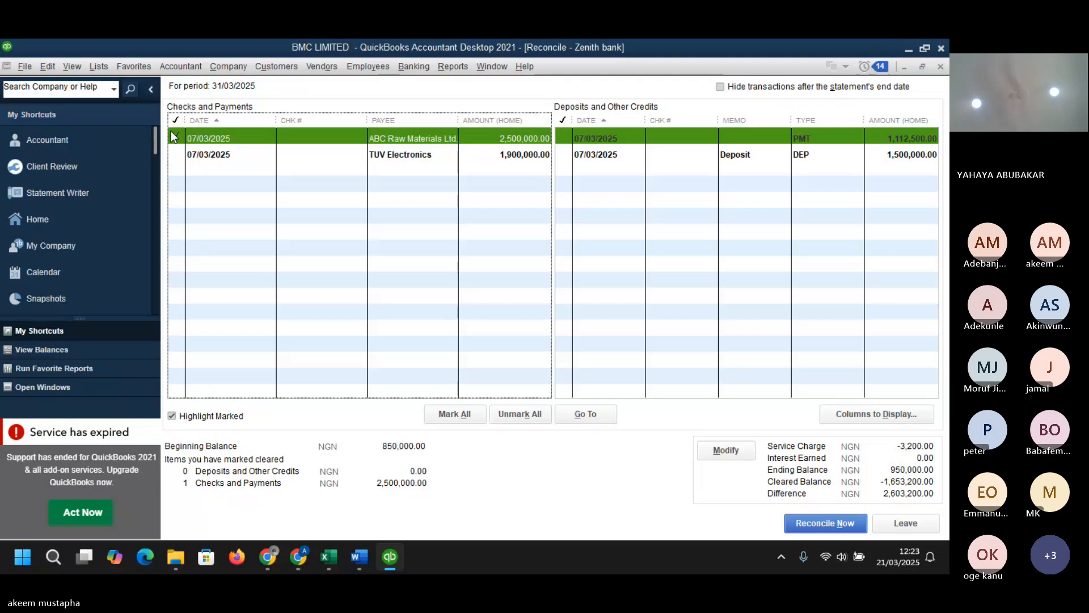
pyautogui.click(564, 156)
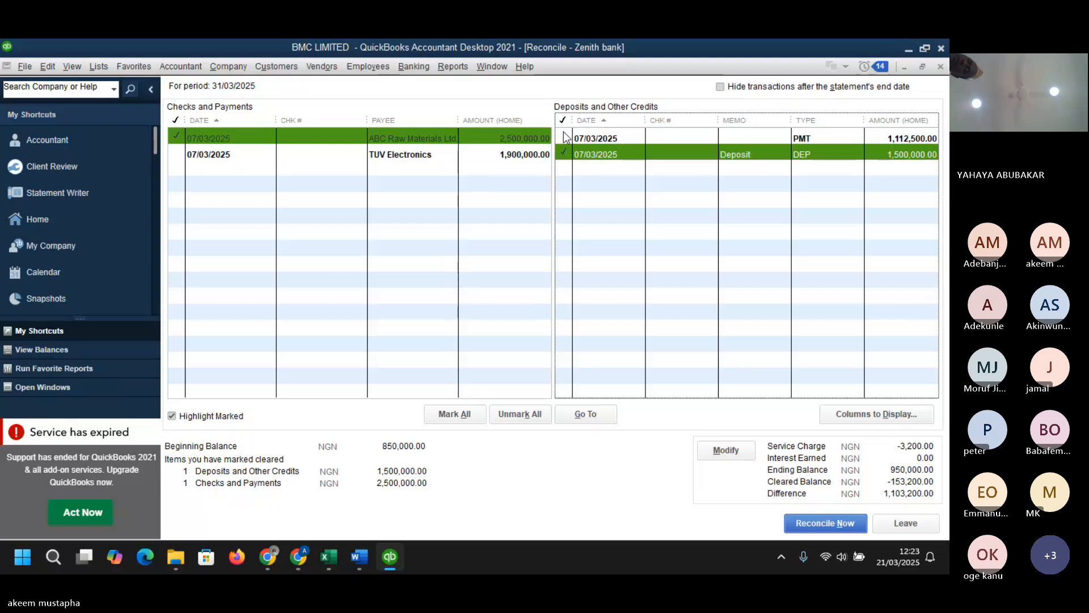
pyautogui.click(563, 137)
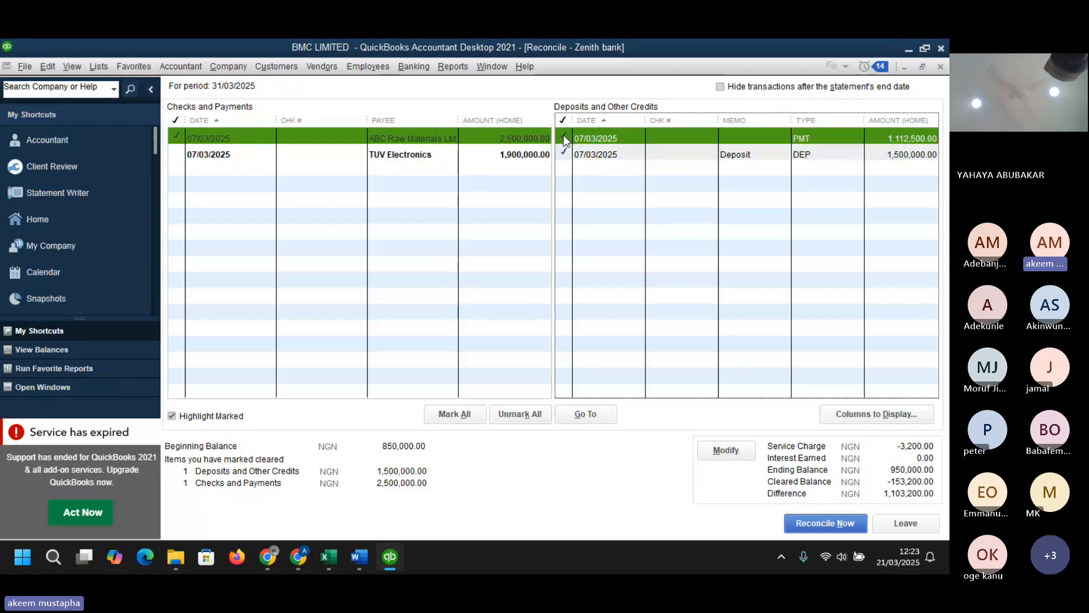
pyautogui.click(177, 154)
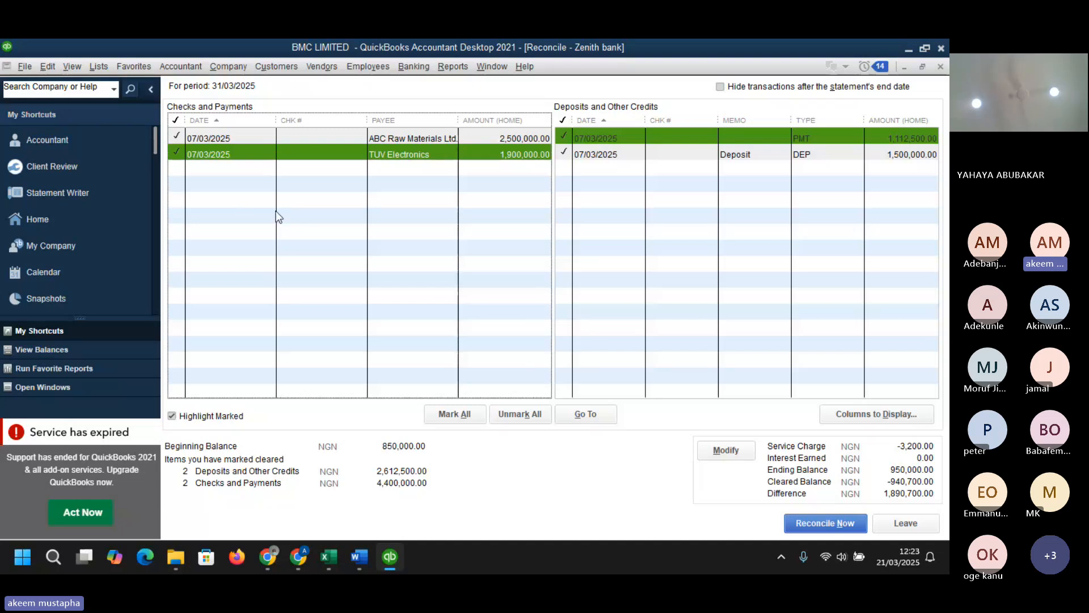
# - Open the TUV Electronics bill payment check to inspect its bank account, then close it
pyautogui.doubleClick(265, 152)
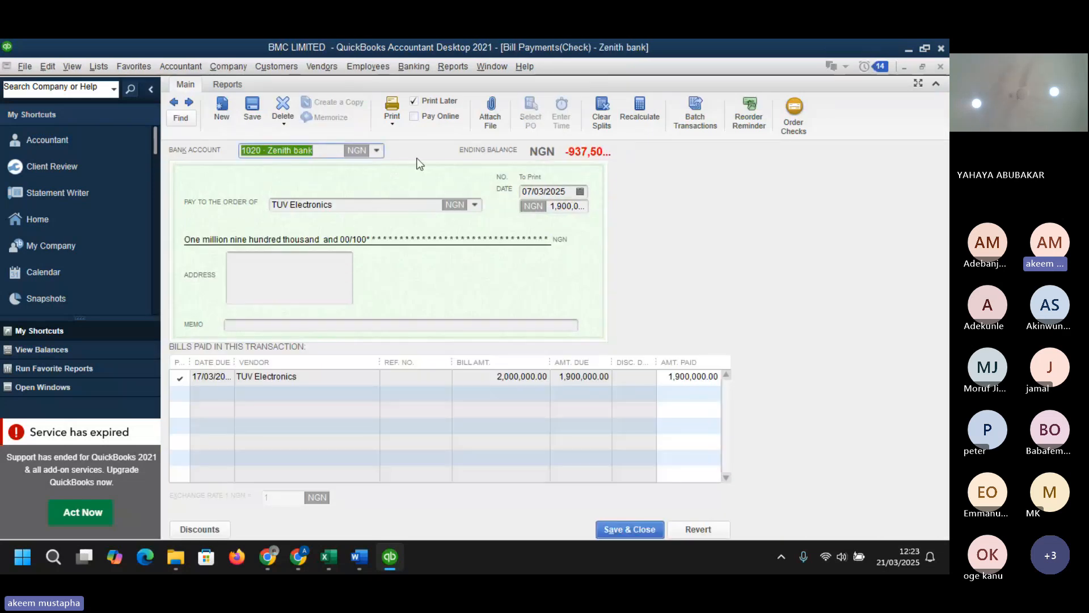
pyautogui.click(376, 150)
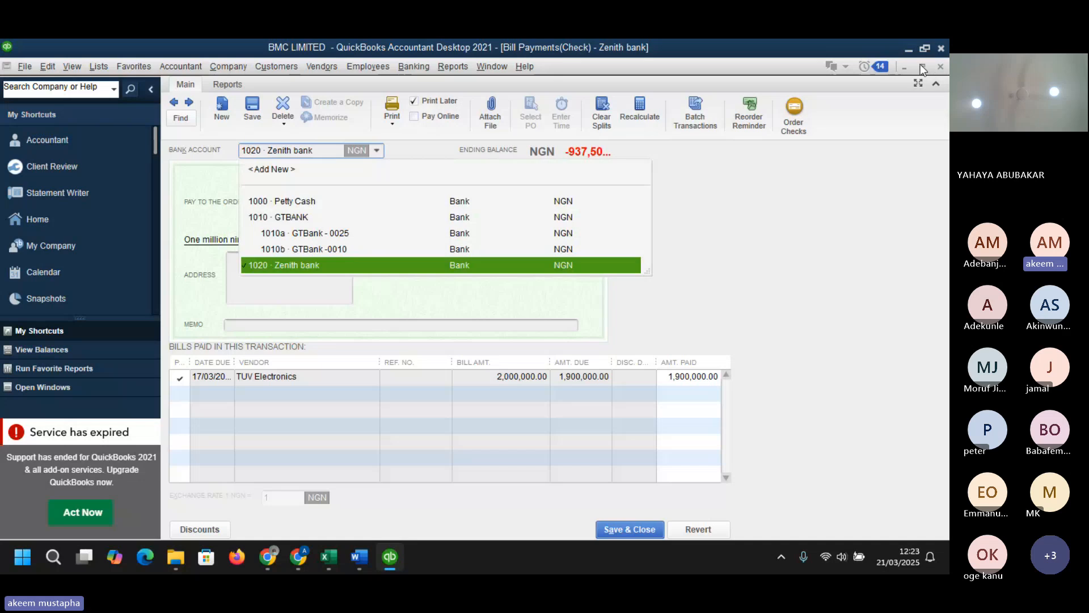
pyautogui.click(934, 67)
pyautogui.click(934, 66)
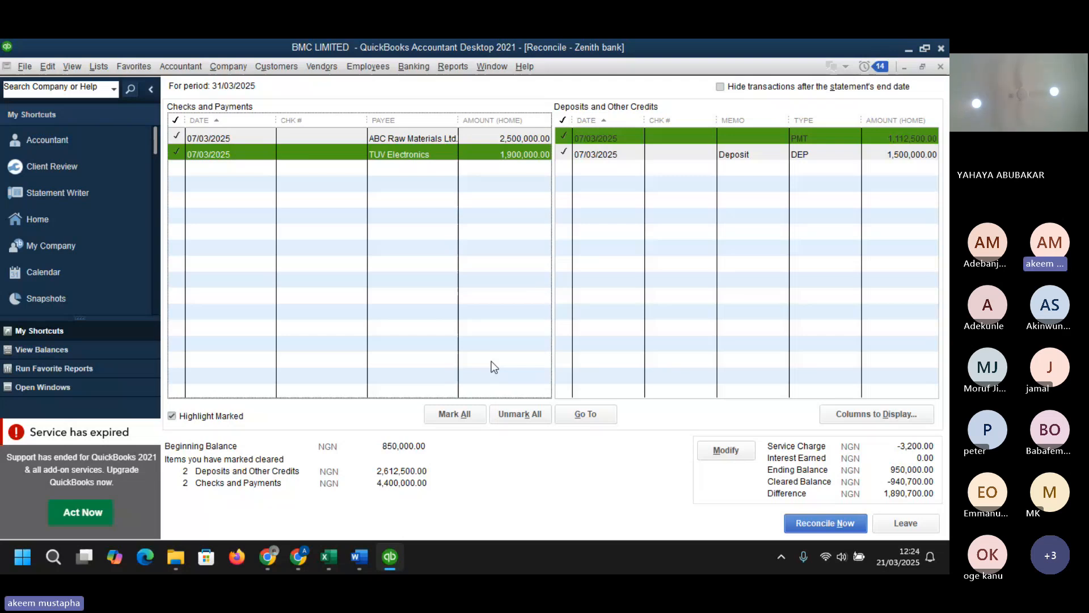
# - Try to reconcile now, return to the reconciliation, and leave it to finish later
pyautogui.click(178, 170)
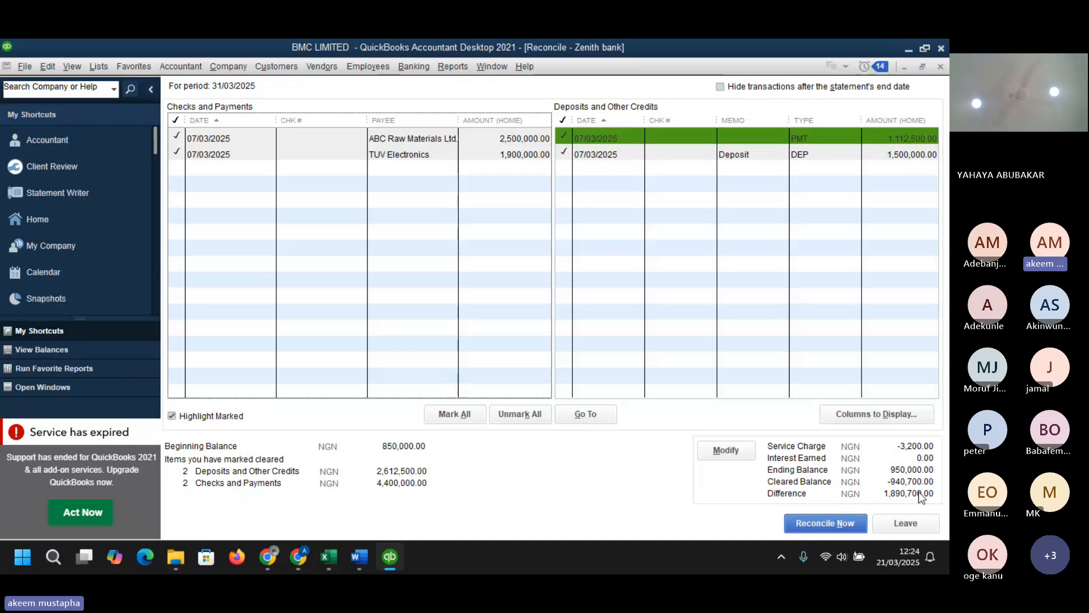
pyautogui.click(831, 528)
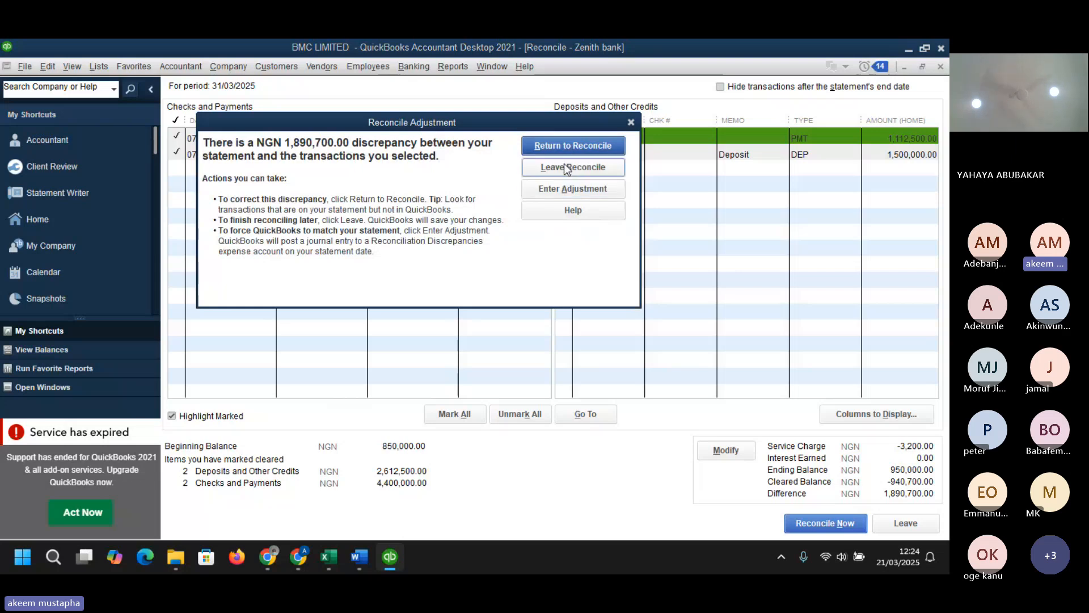
pyautogui.click(562, 146)
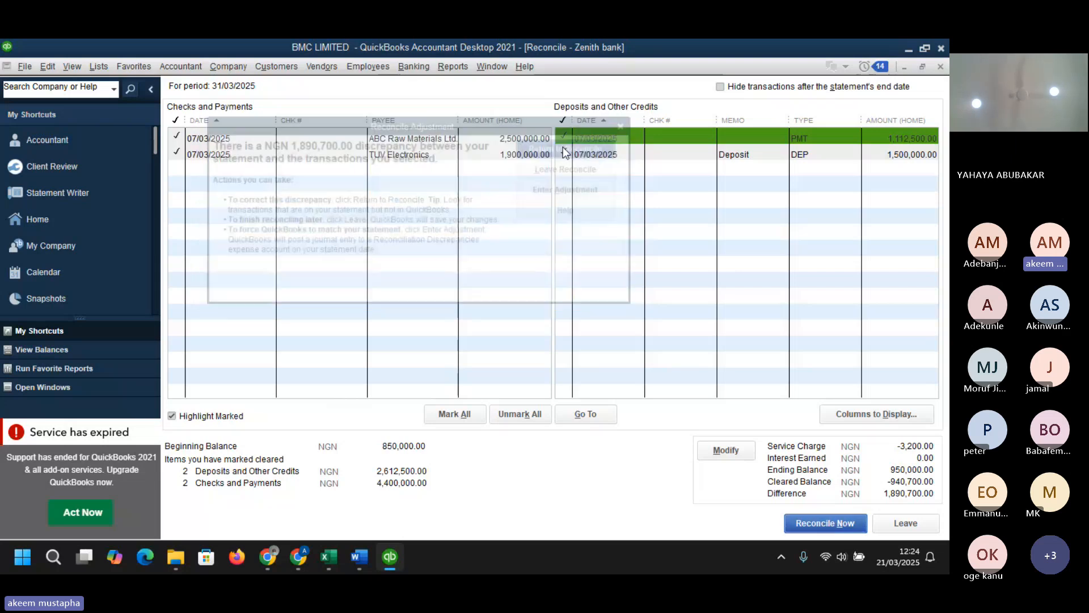
pyautogui.click(894, 517)
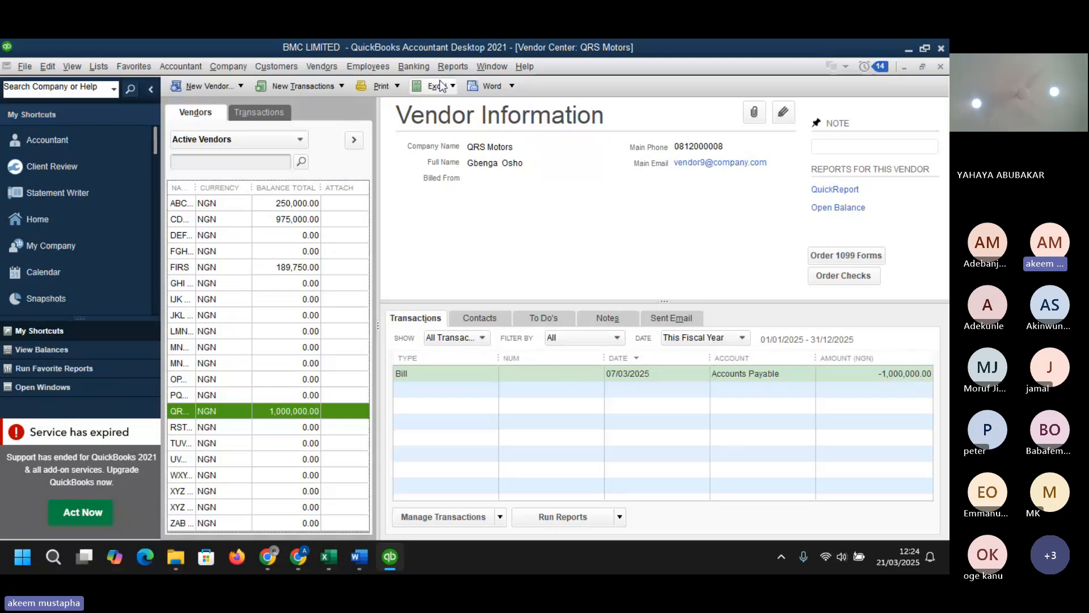
pyautogui.click(411, 63)
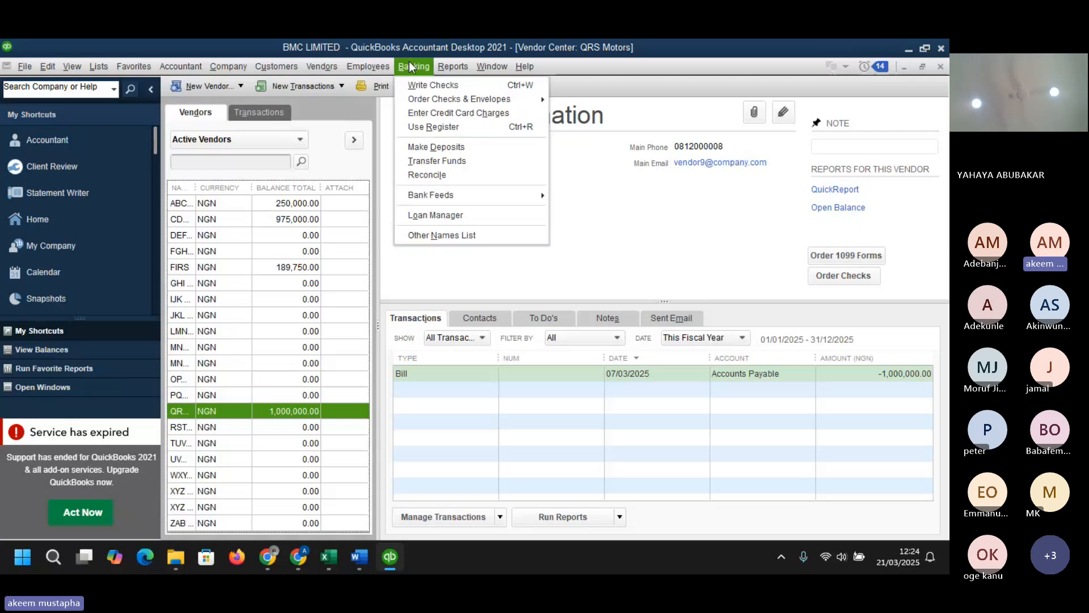
pyautogui.click(749, 75)
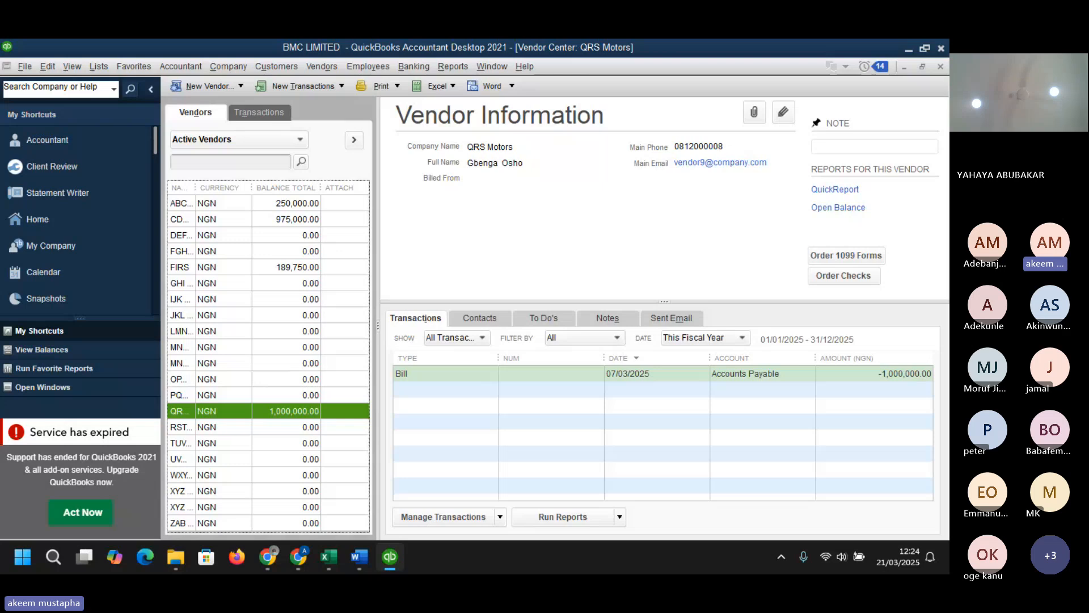
pyautogui.hotkey('alt', 'Tab')
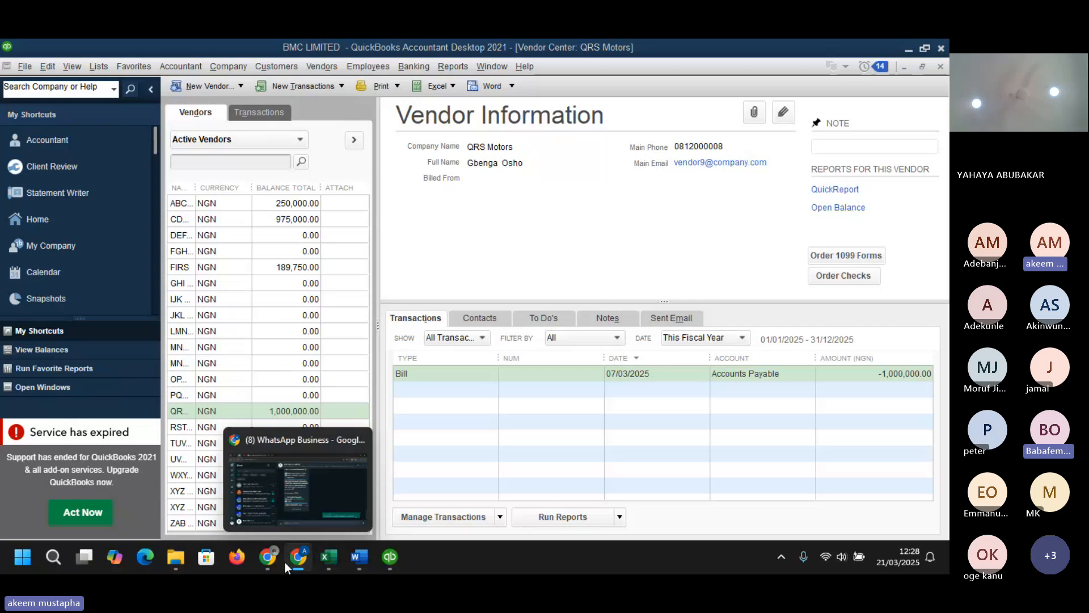
# - Switch to the BMC QuickBooks Dataset workbook and review the expenses, raw materials, finished goods and bill of material sheets
pyautogui.moveTo(274, 563)
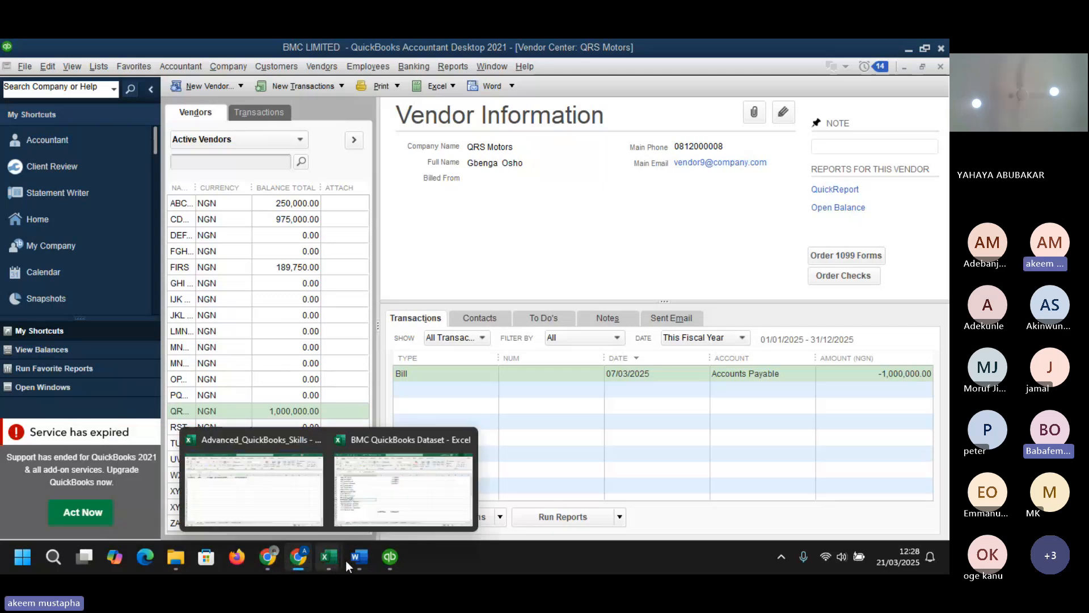
pyautogui.moveTo(359, 559)
pyautogui.click(372, 483)
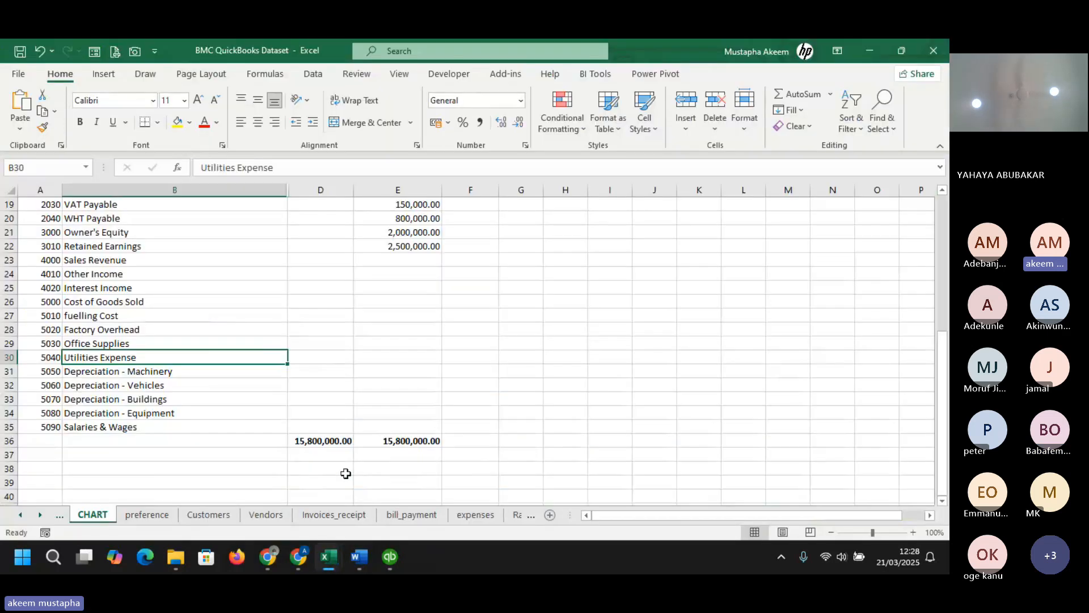
pyautogui.click(486, 515)
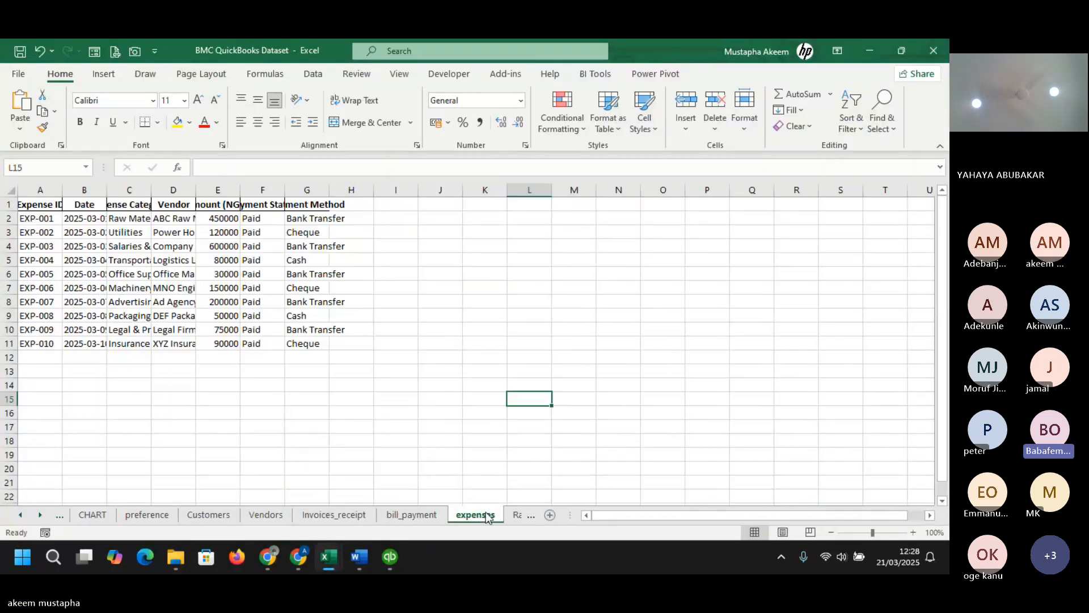
pyautogui.click(515, 515)
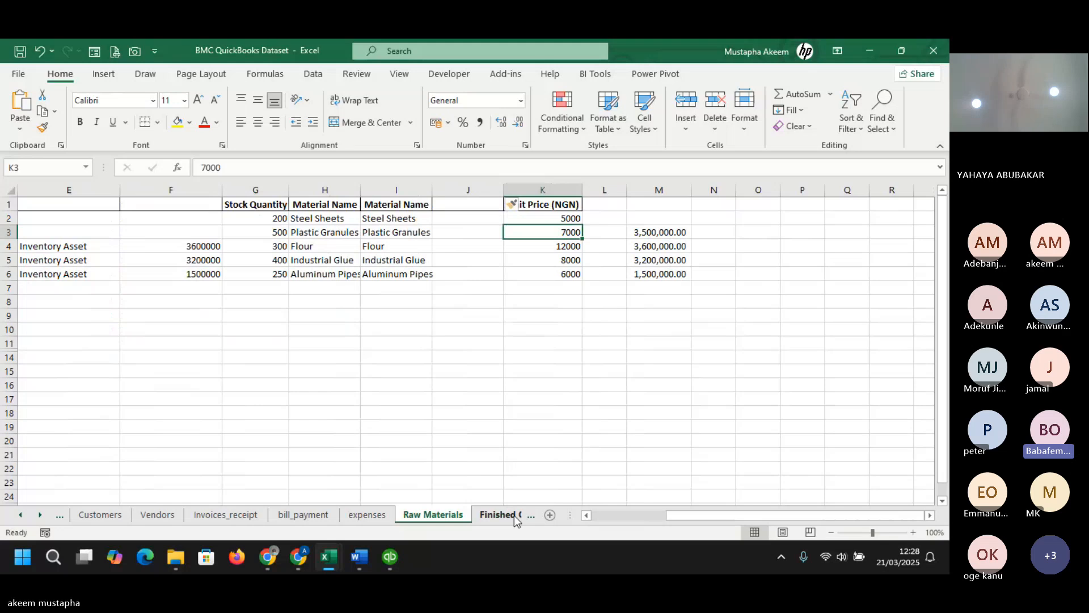
pyautogui.click(502, 516)
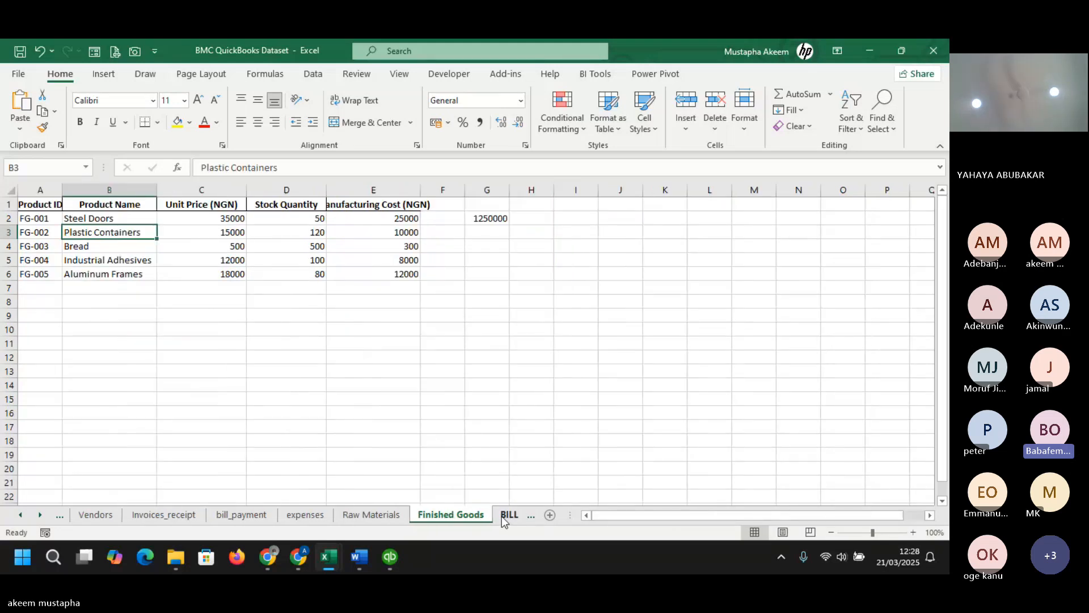
pyautogui.click(501, 516)
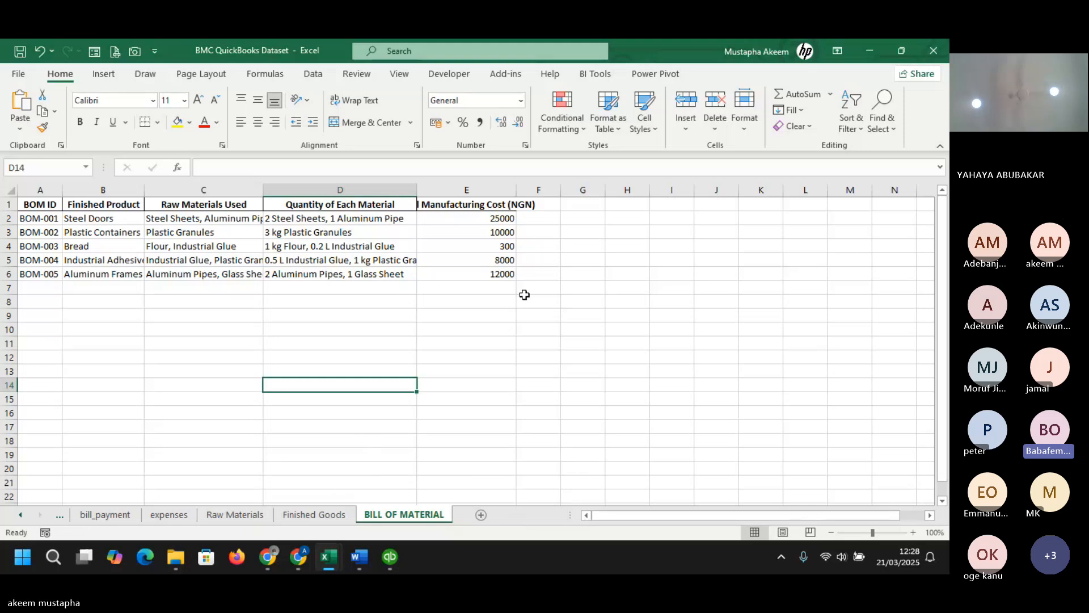
pyautogui.click(486, 315)
pyautogui.click(487, 300)
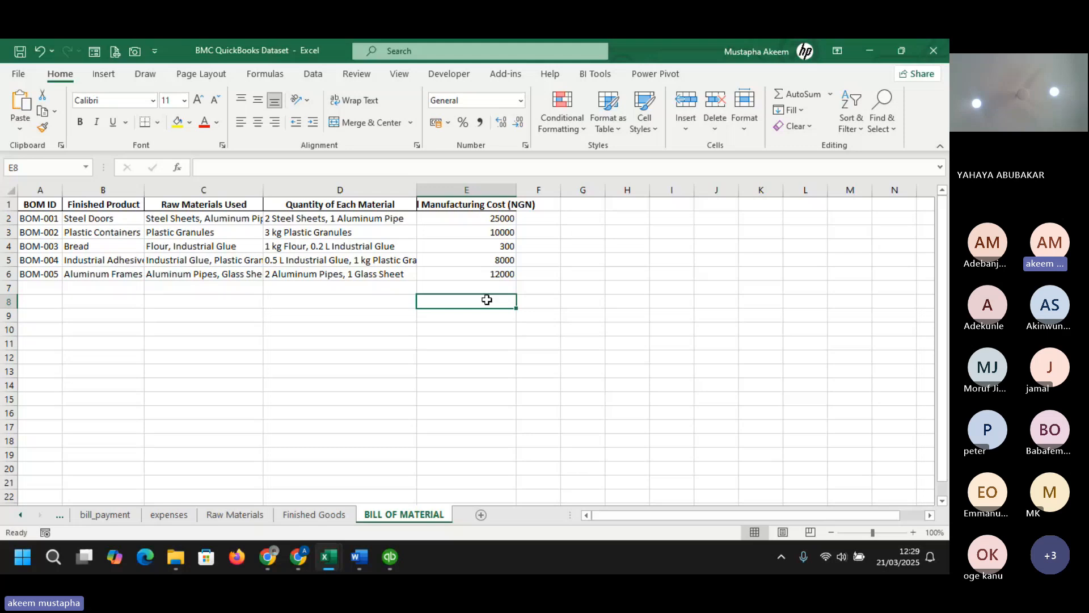
# - Return to QuickBooks and browse vendor records in the Vendor Center
pyautogui.click(392, 557)
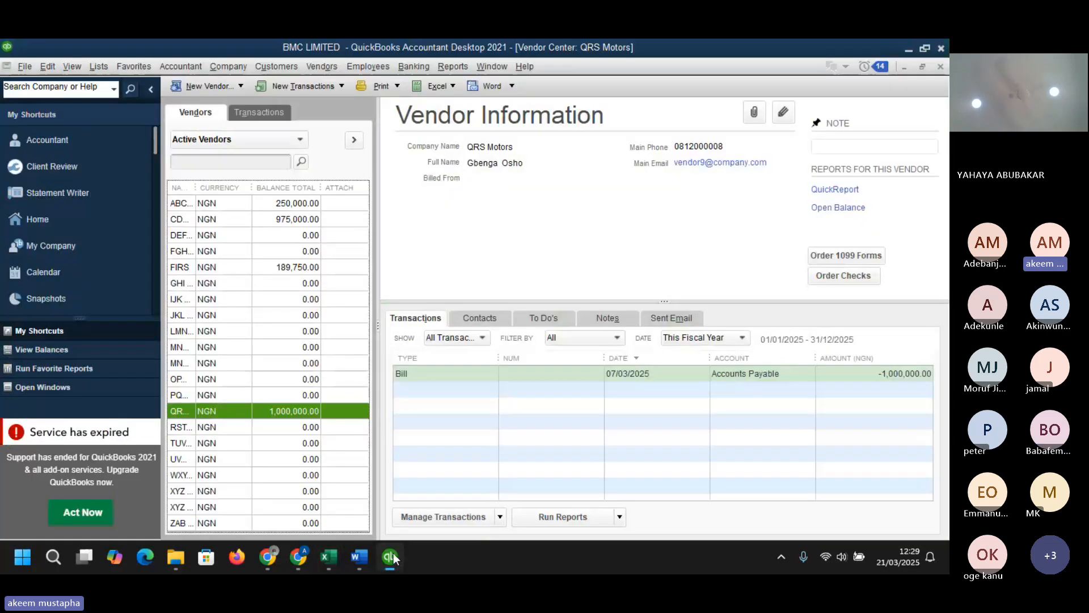
pyautogui.click(429, 390)
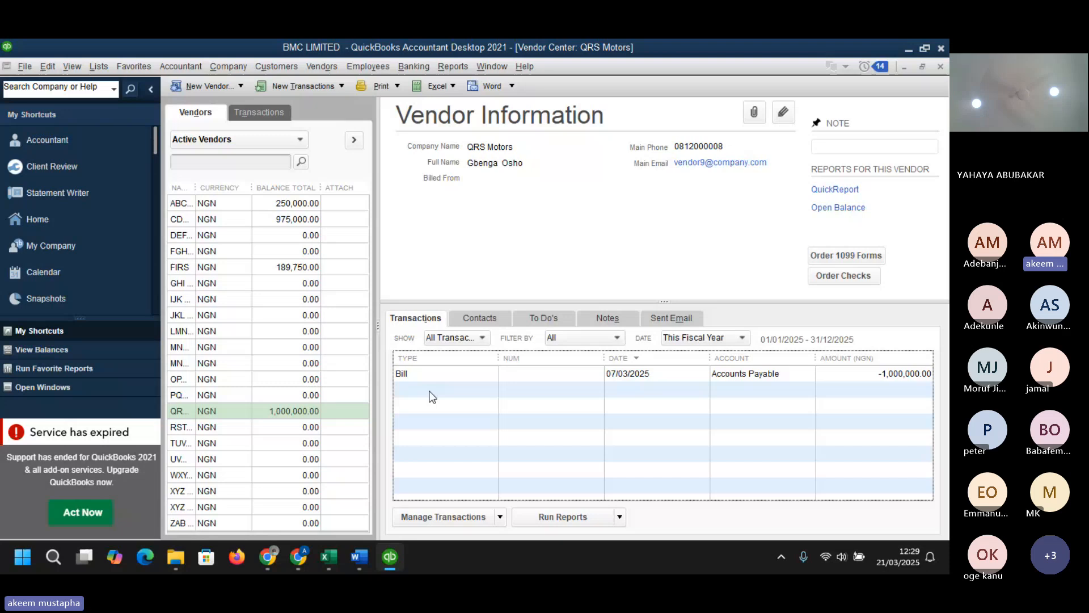
pyautogui.click(209, 347)
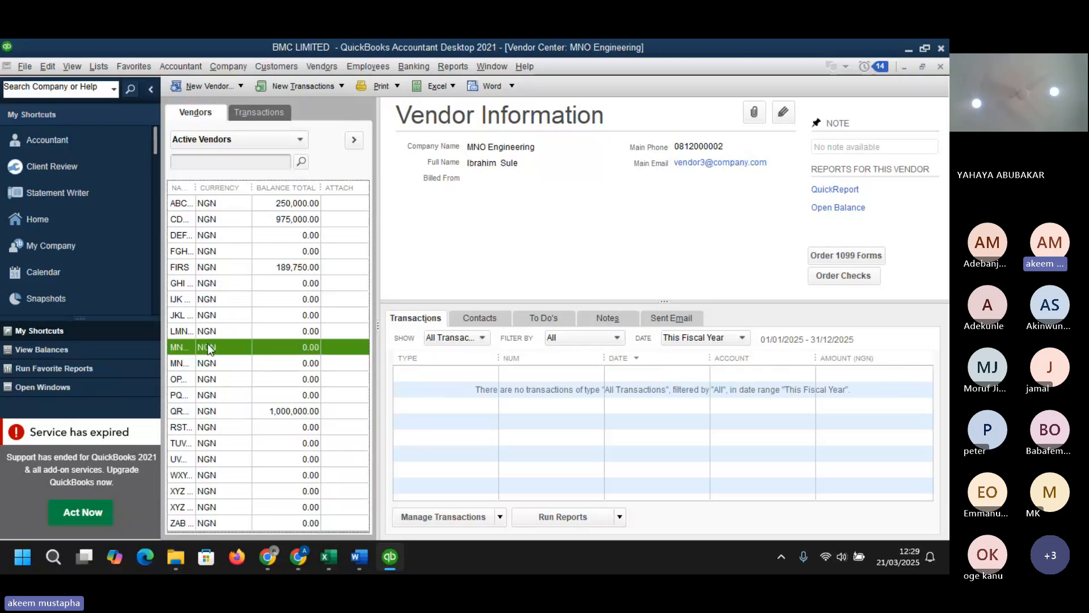
pyautogui.rightClick(208, 347)
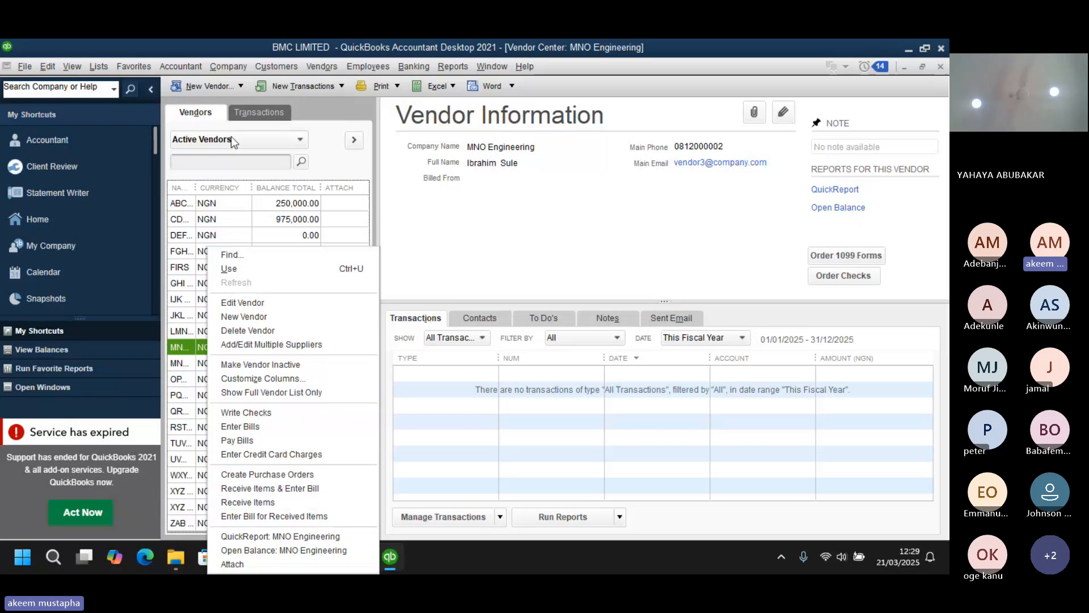
pyautogui.click(229, 80)
# - Open a new invoice and select Epsilon Textiles as the customer
pyautogui.click(277, 66)
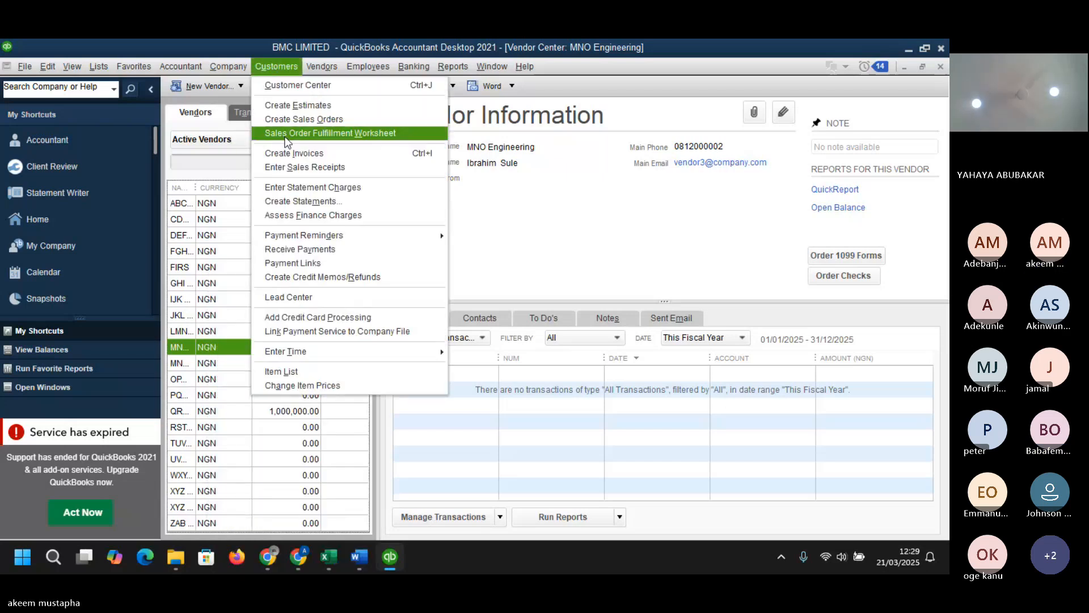
pyautogui.click(293, 153)
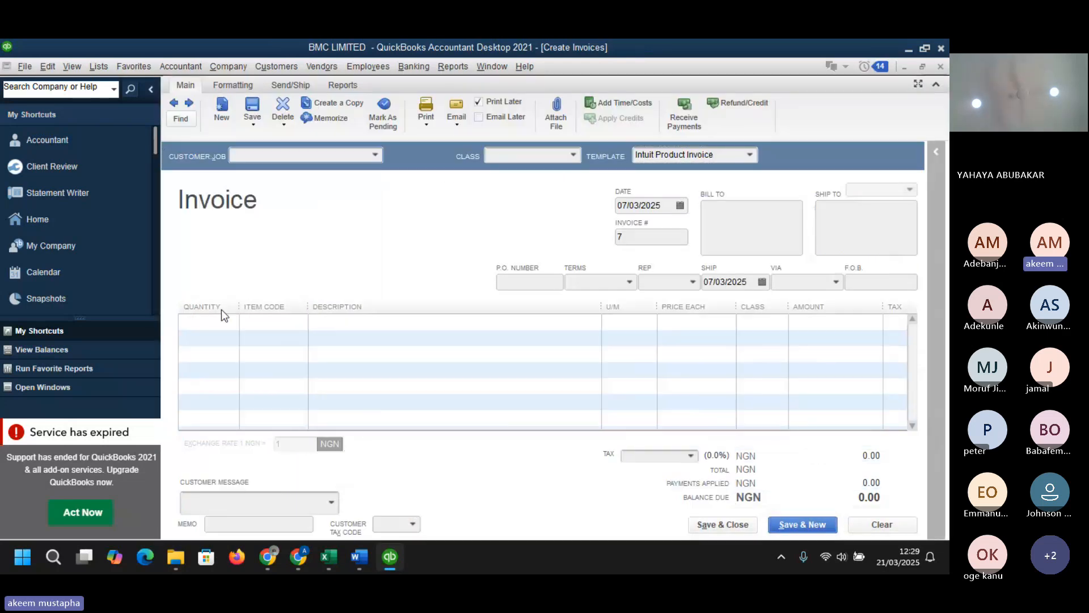
pyautogui.click(375, 157)
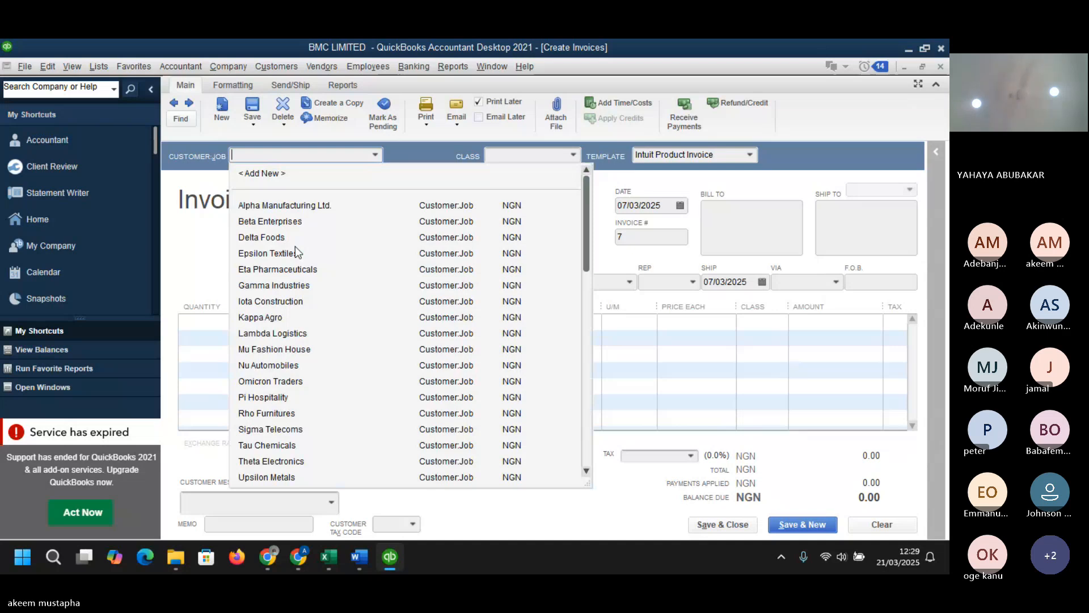
pyautogui.click(285, 259)
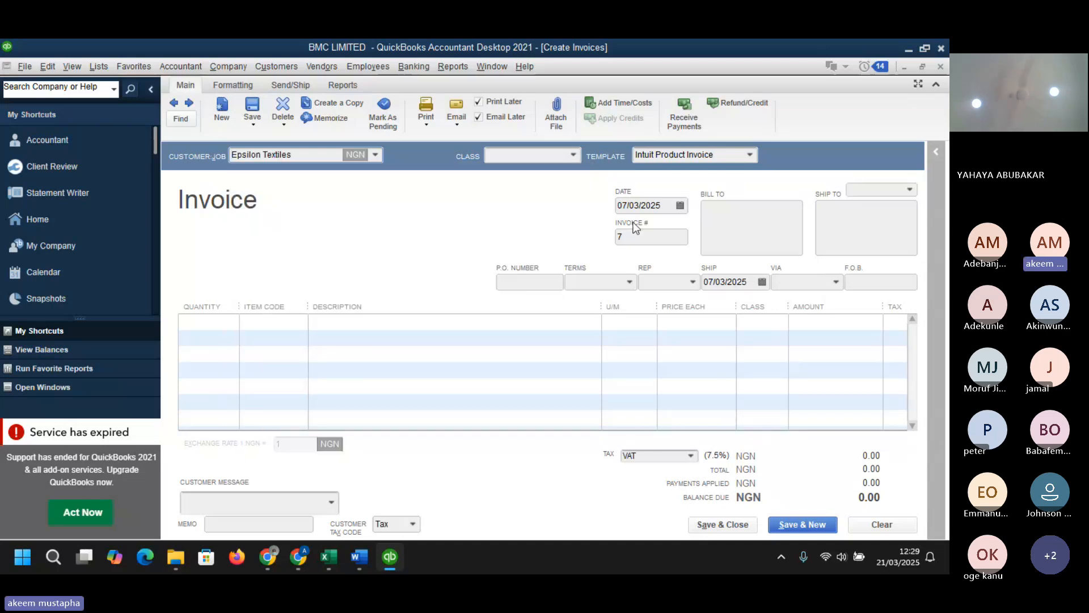
# - Add an invoice line of 1,000 units of item RAW-002 Plastic Granules, dismissing the stock and backorder messages
pyautogui.click(226, 322)
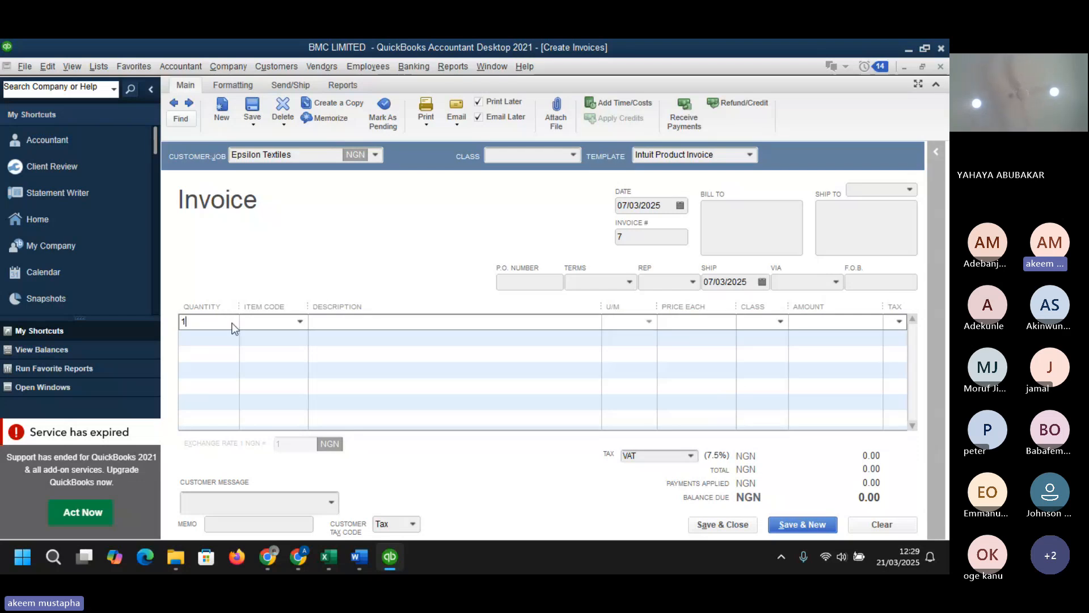
pyautogui.write('1000')
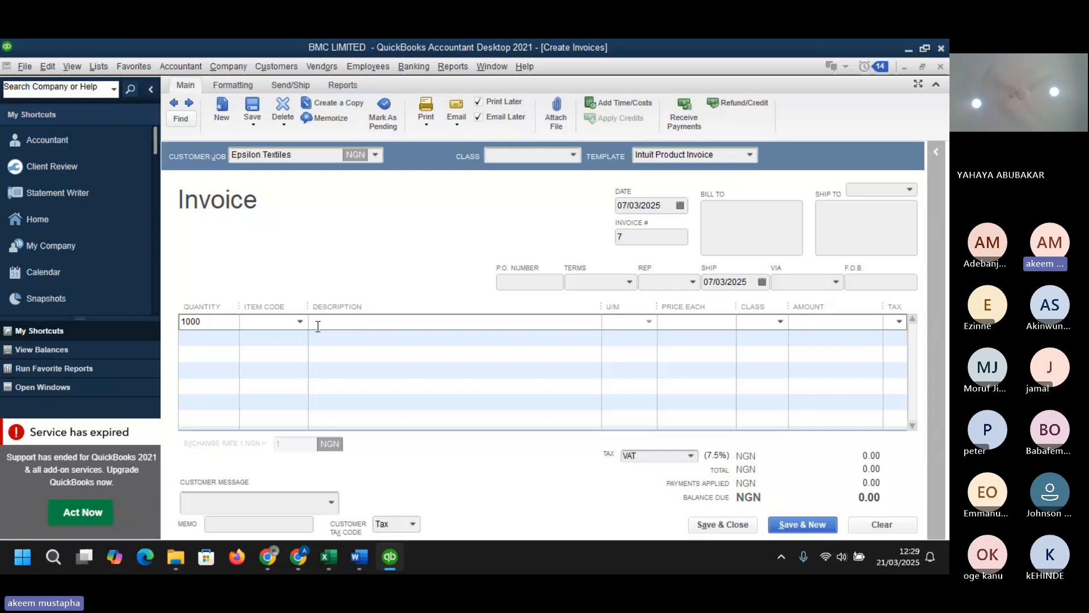
pyautogui.click(299, 322)
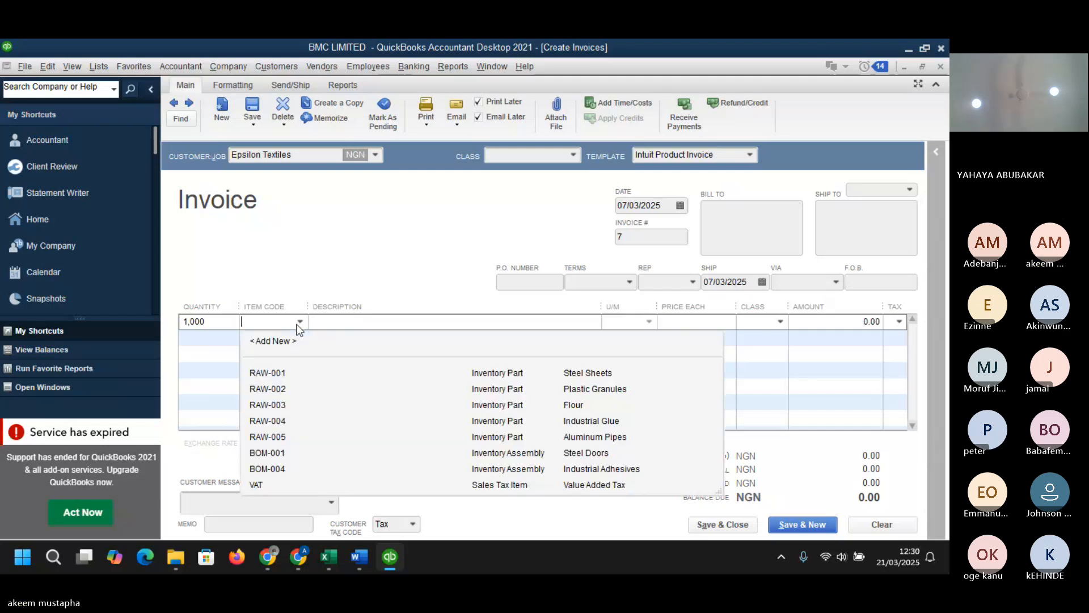
pyautogui.click(279, 393)
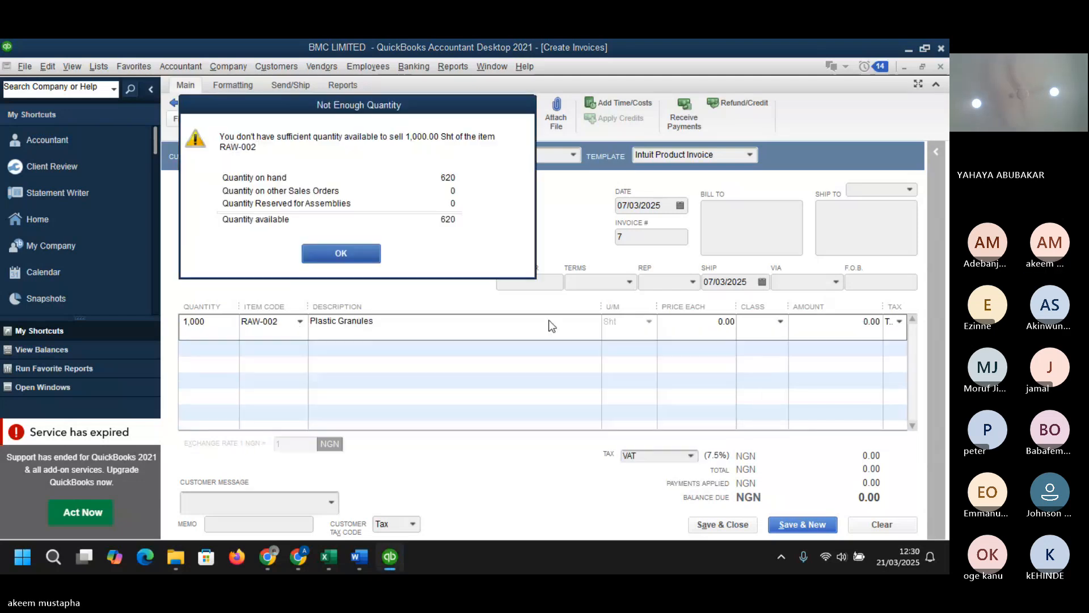
pyautogui.click(366, 253)
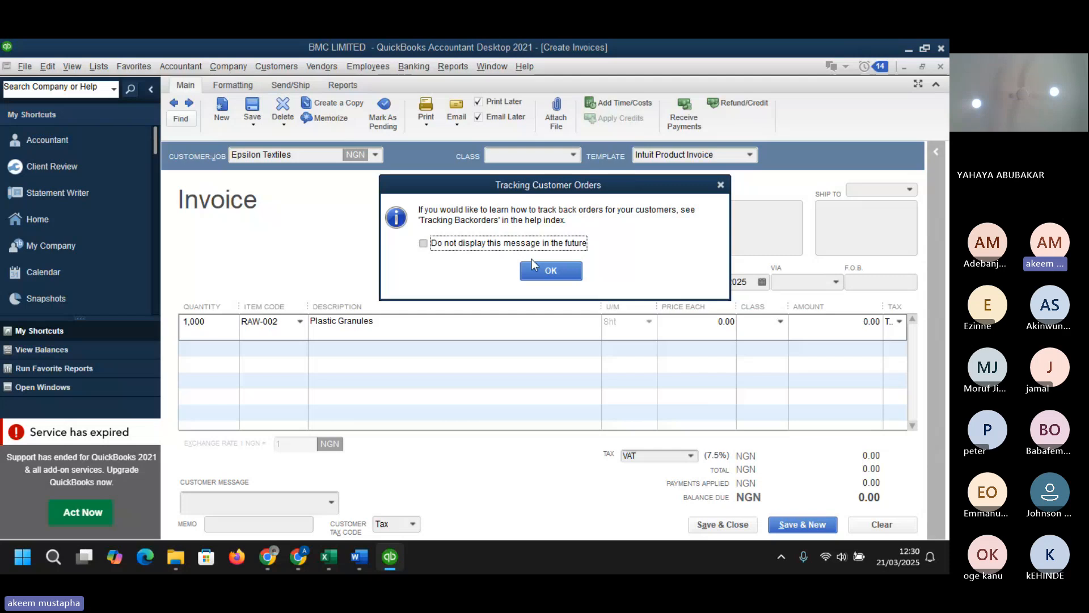
pyautogui.click(550, 272)
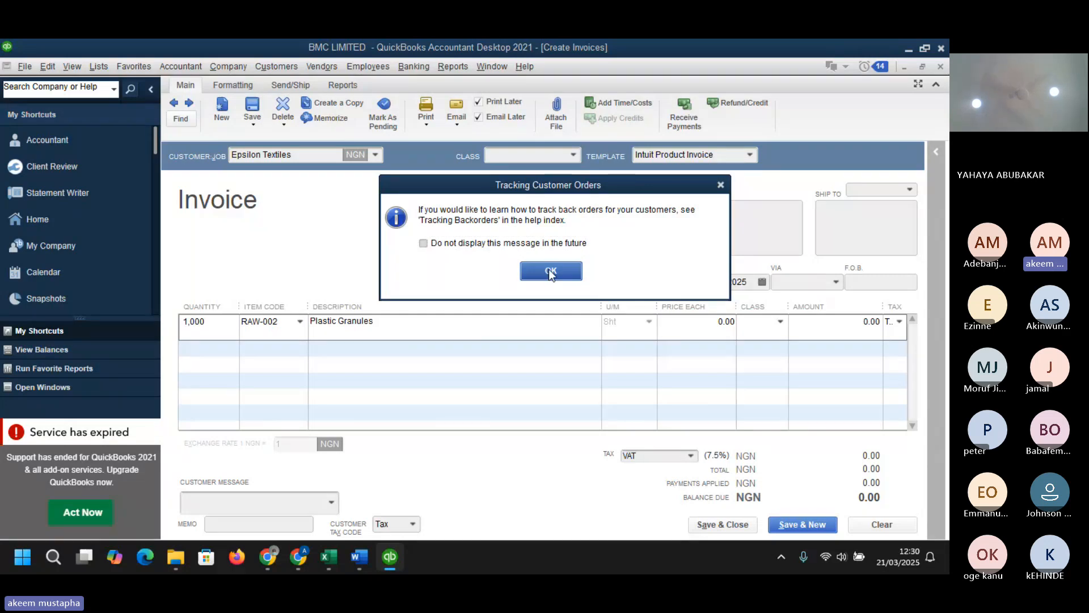
# - Set the line's price each to 10,000,000, then try a larger price beyond the allowed maximum
pyautogui.moveTo(705, 321); pyautogui.dragTo(736, 321)
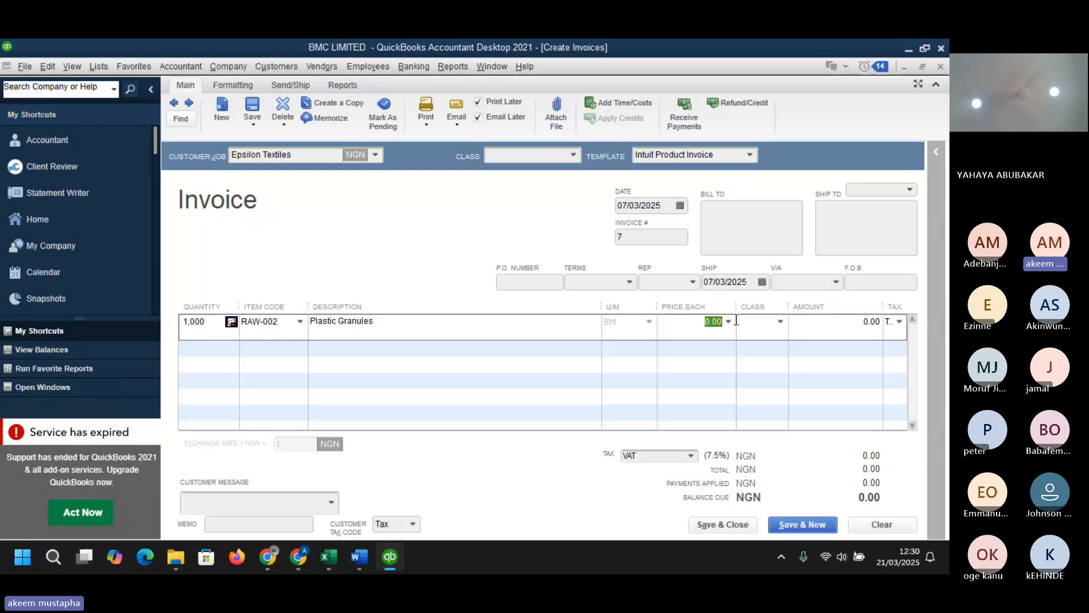
pyautogui.write('1000')
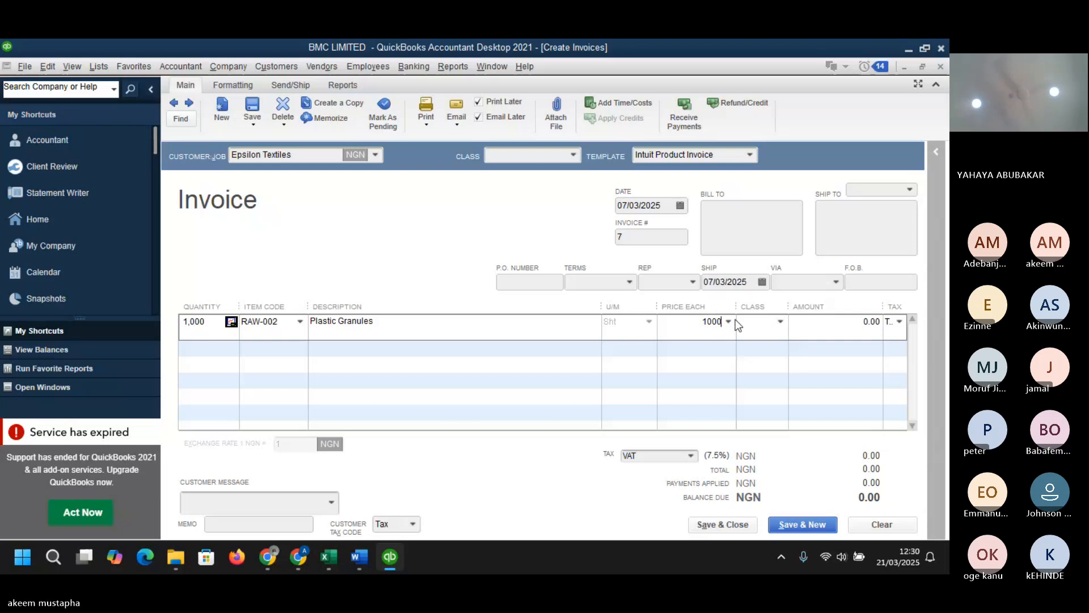
pyautogui.write('0000')
pyautogui.press('Tab')
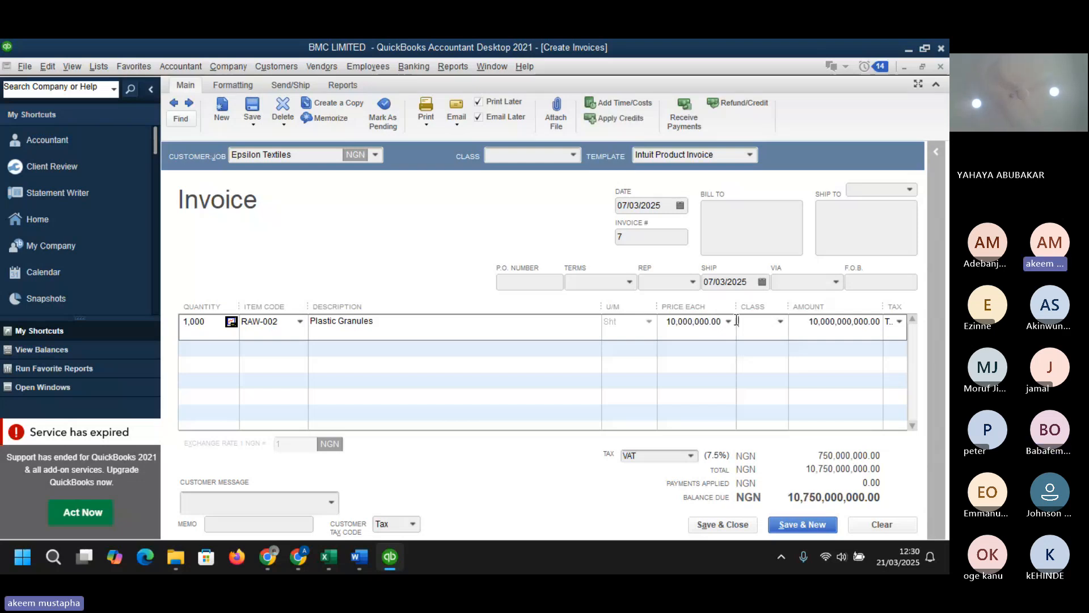
pyautogui.click(707, 321)
pyautogui.write('00')
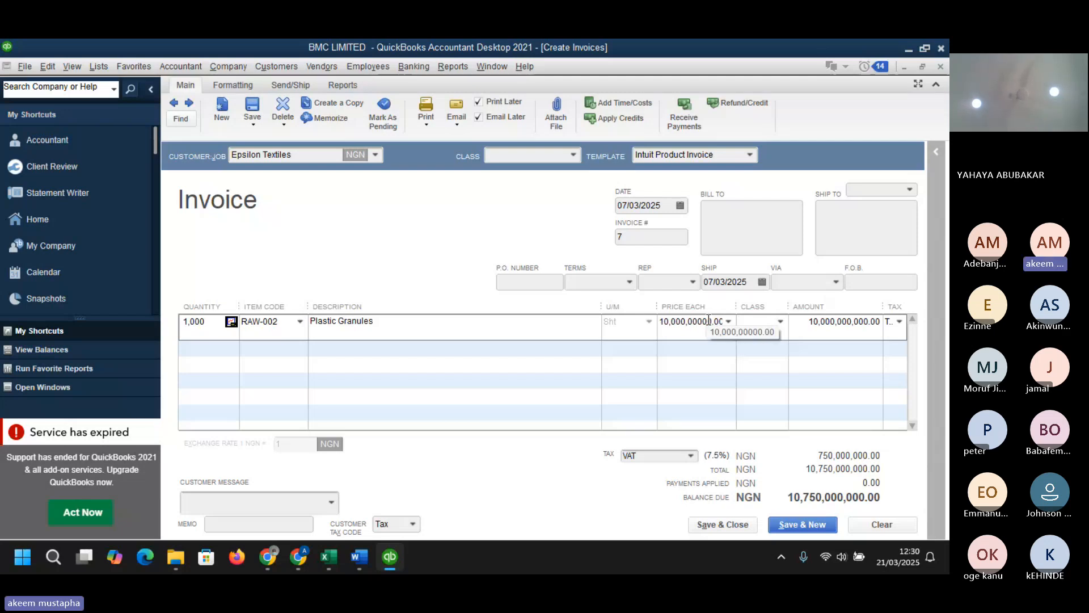
pyautogui.write('0')
pyautogui.press('Tab')
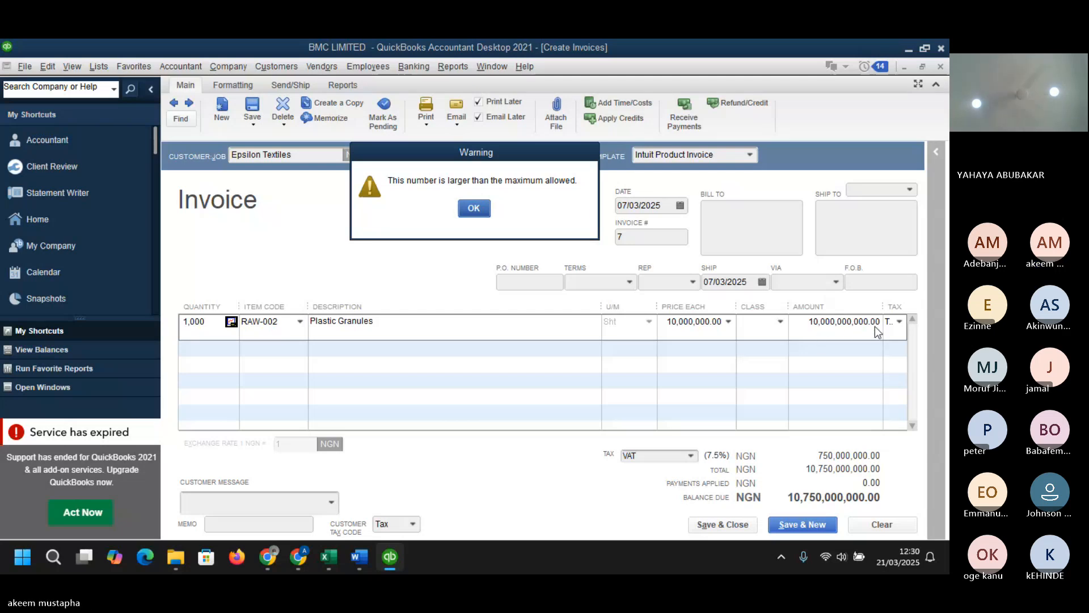
pyautogui.press('Return')
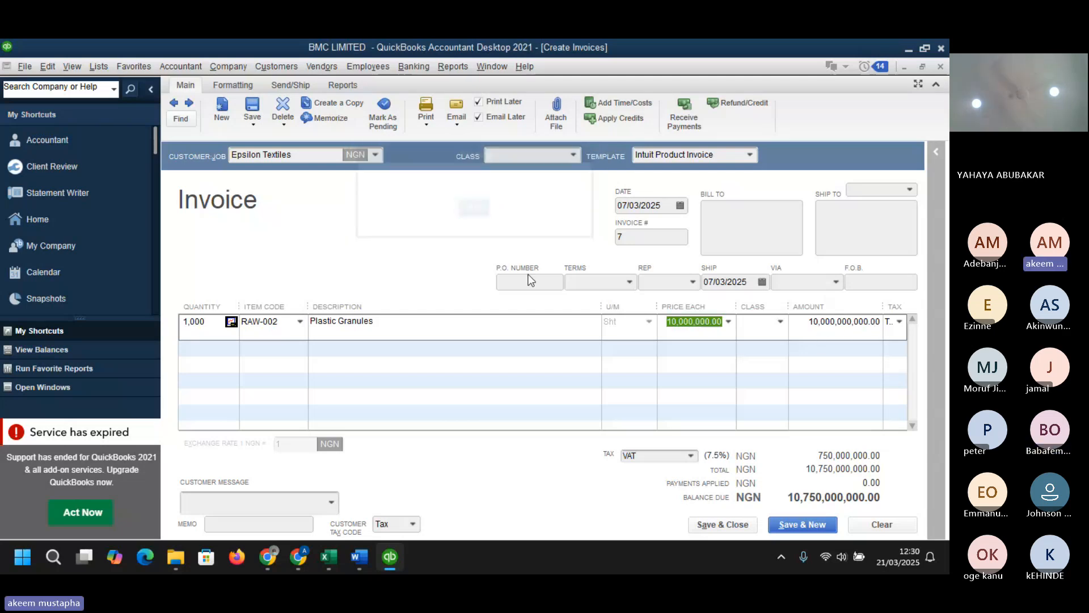
# - Set the line's price each to 999,000,000
pyautogui.click(675, 322)
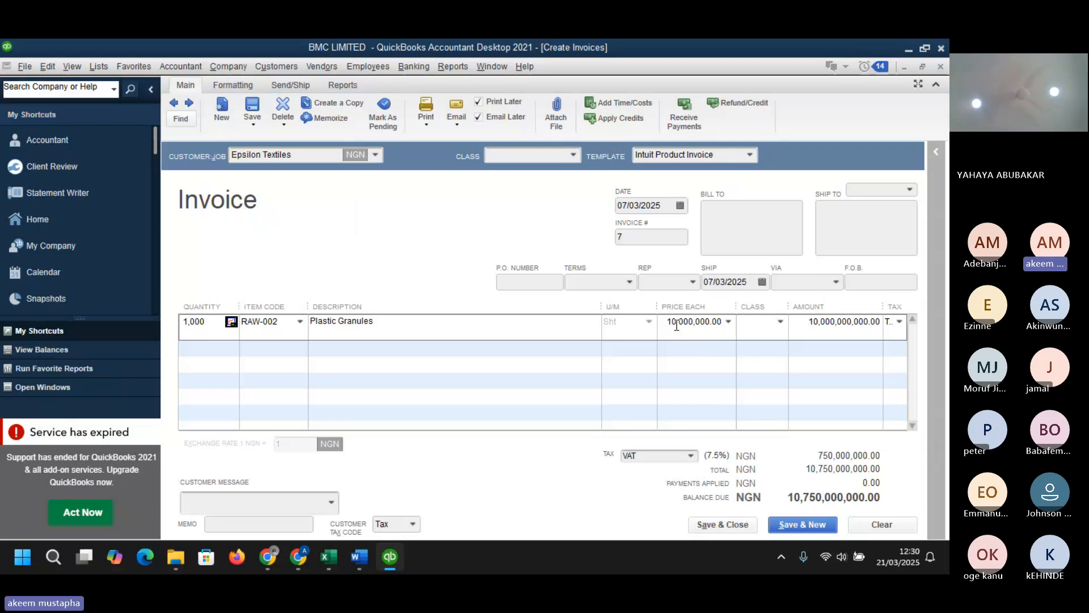
pyautogui.press('BackSpace')
pyautogui.press('BackSpace')
pyautogui.write('99')
pyautogui.press('Tab')
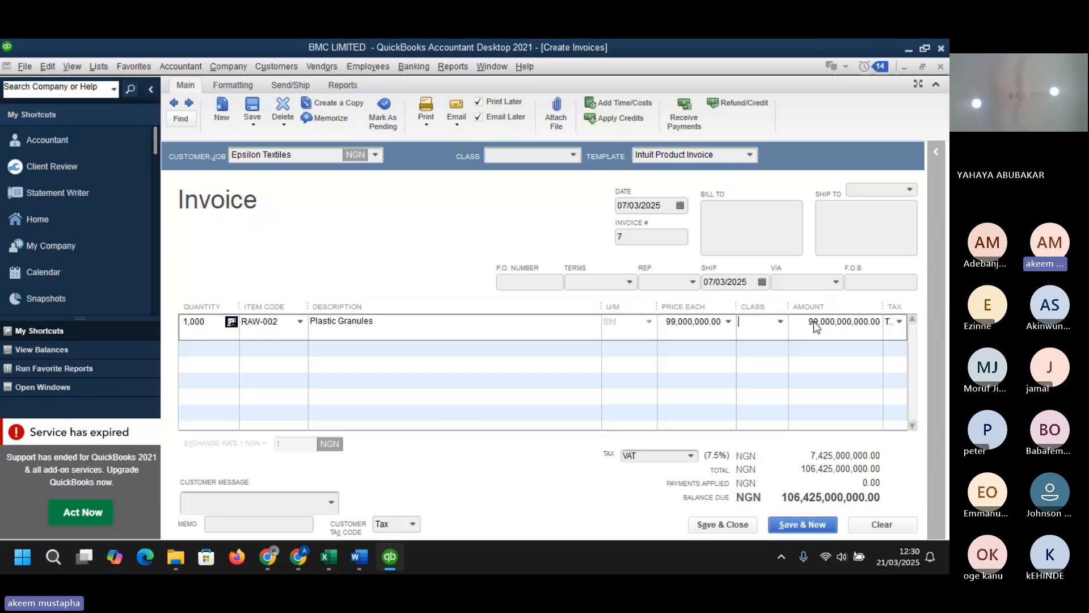
pyautogui.click(677, 323)
pyautogui.write('9')
pyautogui.press('Tab')
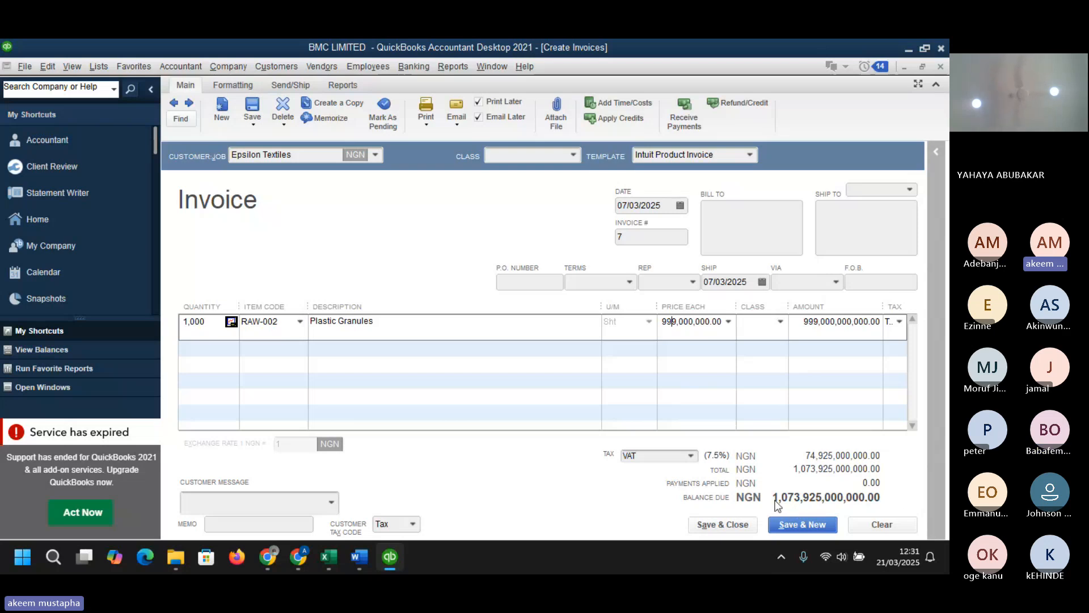
# - Turn off Email Later and save and close the invoice without assigning classes
pyautogui.click(743, 526)
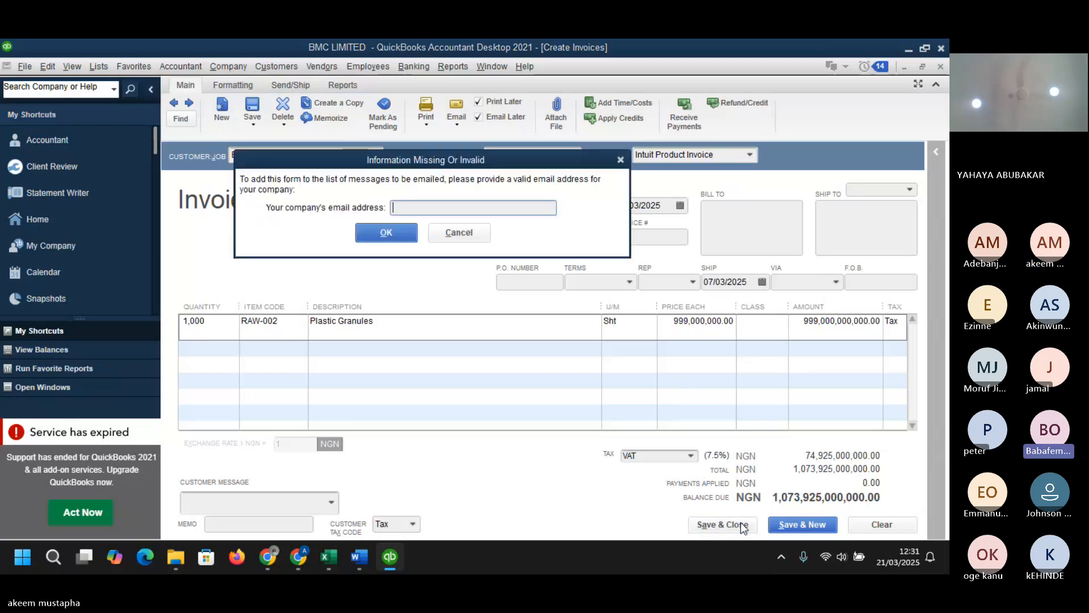
pyautogui.click(462, 234)
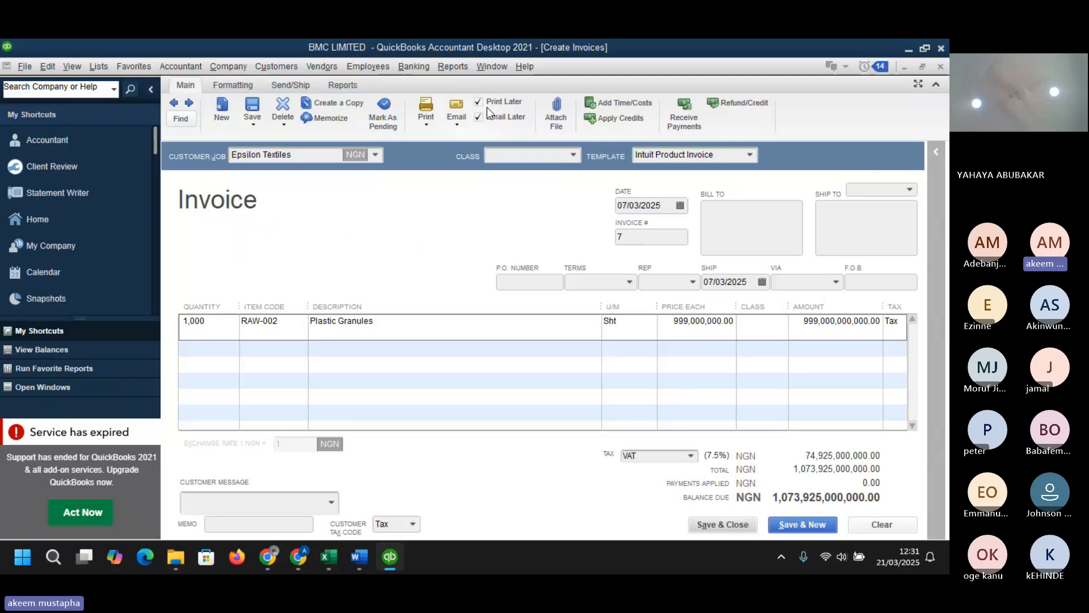
pyautogui.click(482, 116)
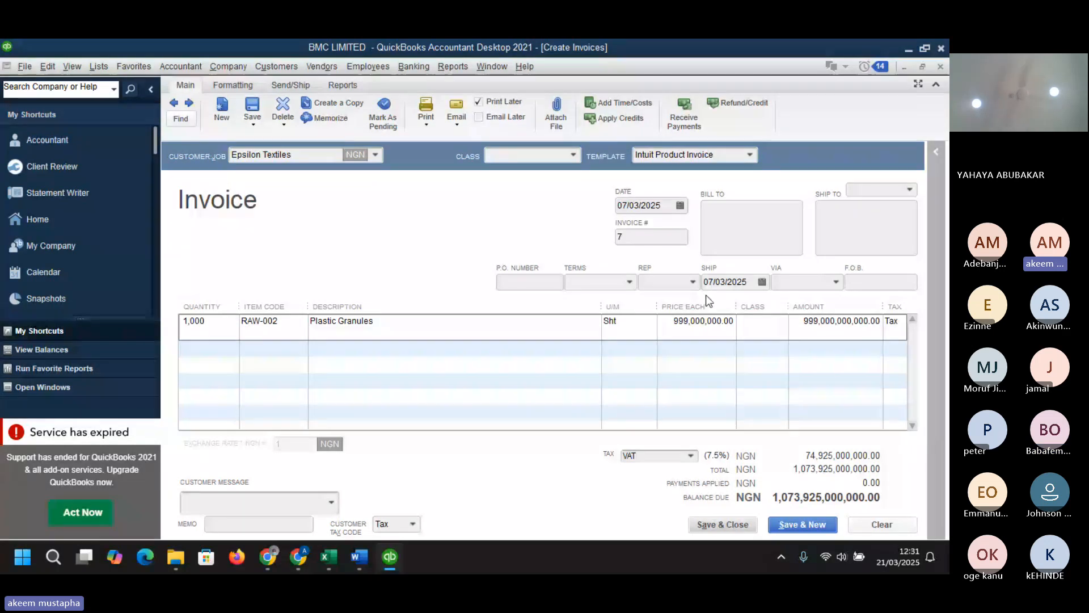
pyautogui.click(734, 524)
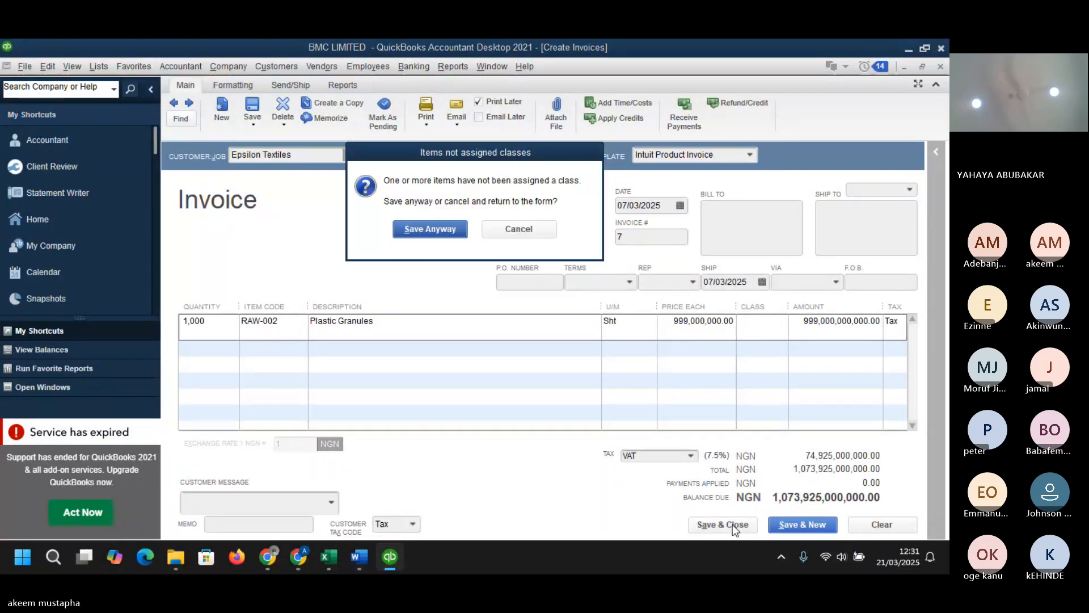
pyautogui.click(431, 227)
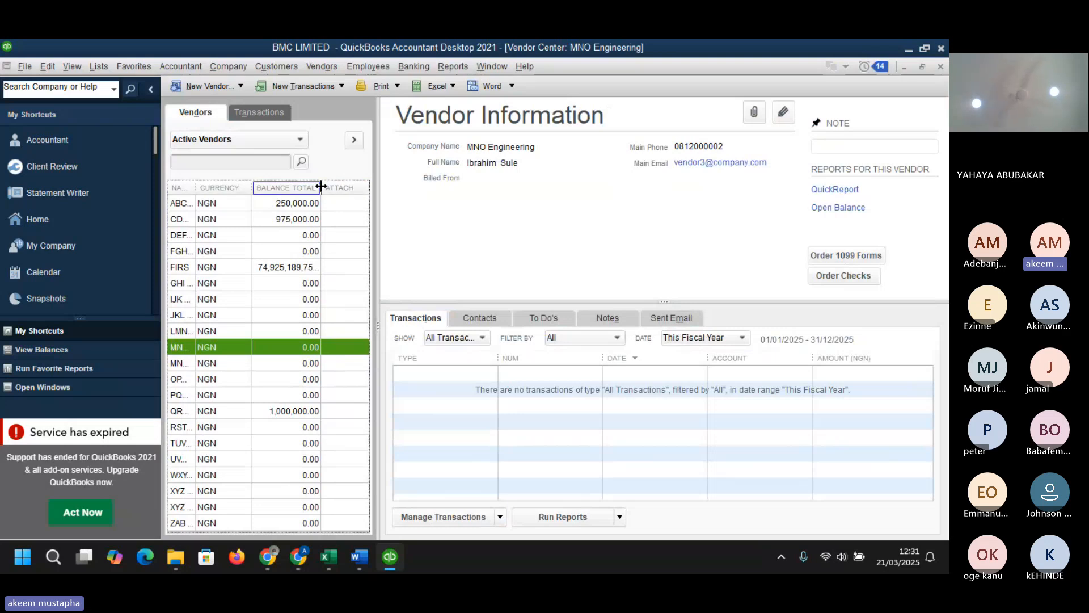
# - Widen the vendor list columns and sort the vendors by balance total, then by name
pyautogui.moveTo(321, 186); pyautogui.dragTo(334, 187)
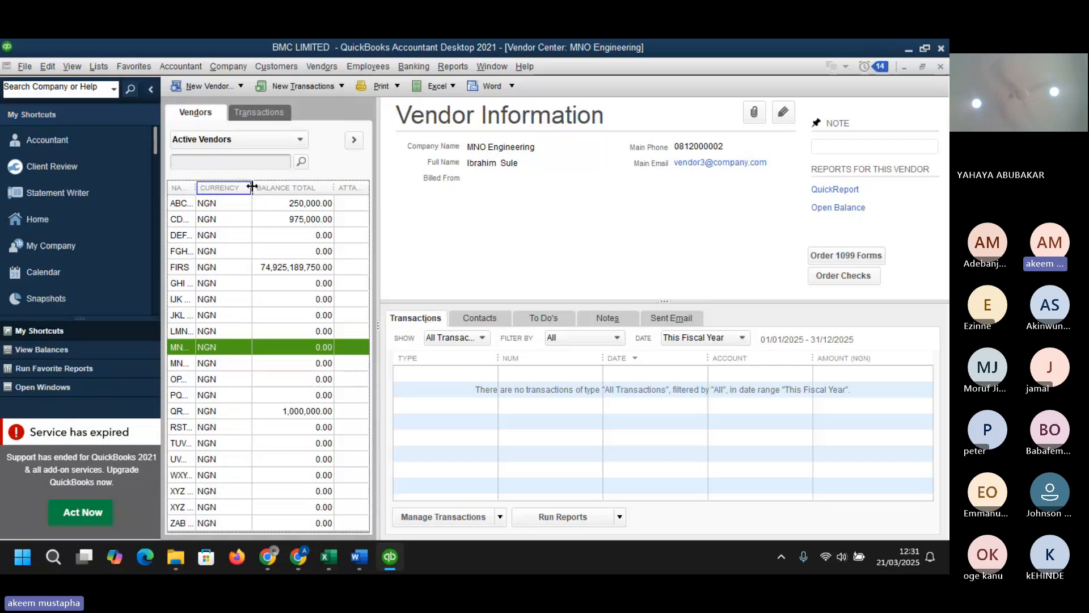
pyautogui.moveTo(251, 186)
pyautogui.mouseDown()
pyautogui.moveTo(315, 187)
pyautogui.moveTo(199, 186)
pyautogui.moveTo(252, 193)
pyautogui.mouseUp()
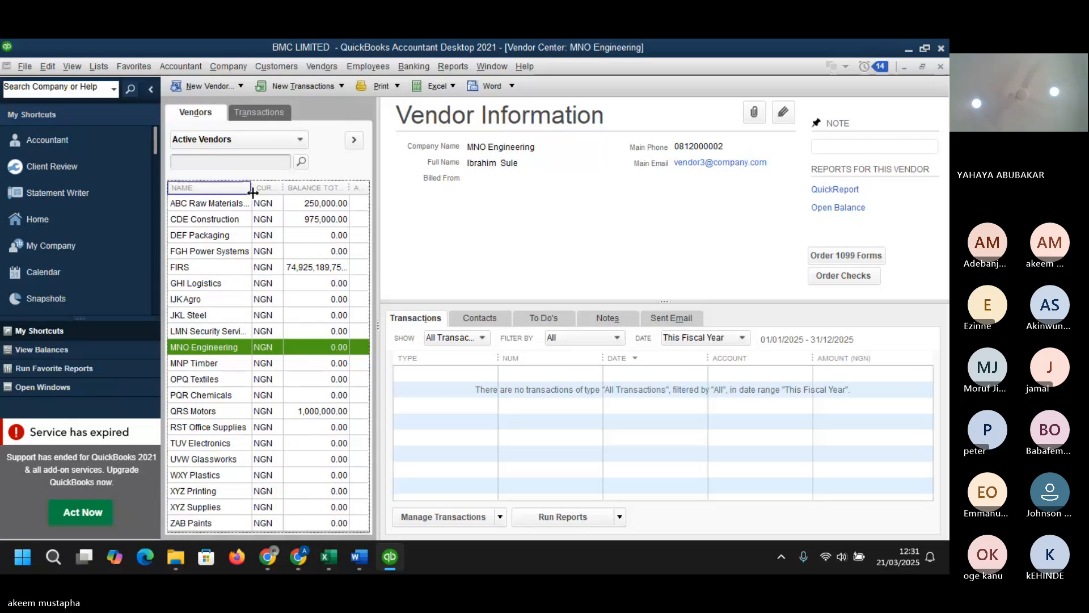
pyautogui.click(312, 187)
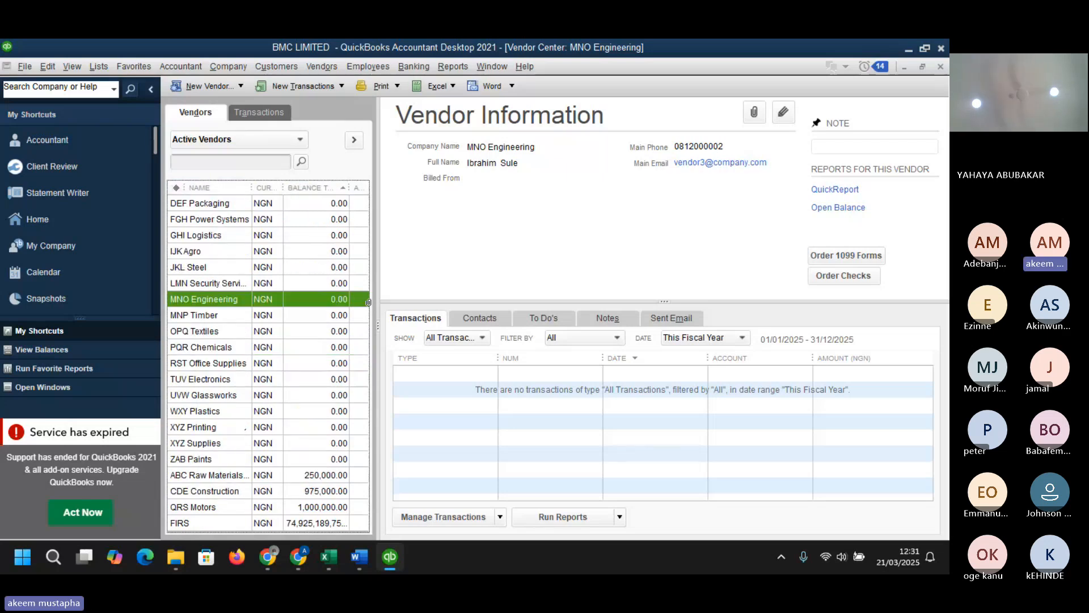
pyautogui.moveTo(296, 547)
pyautogui.click(209, 188)
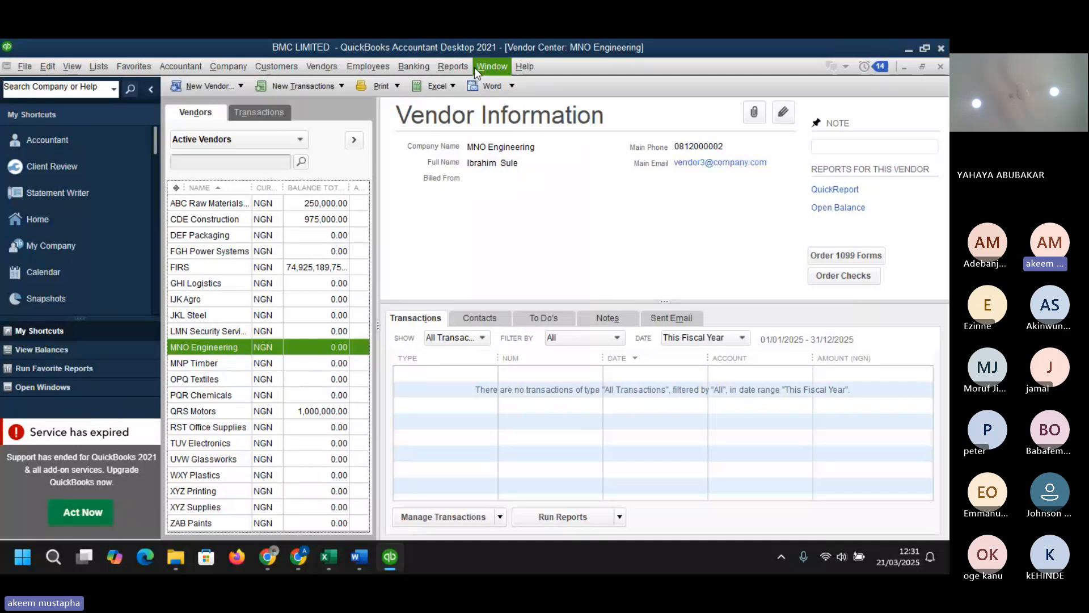
# - Open the A/R Aging Summary report for customers and receivables
pyautogui.click(453, 66)
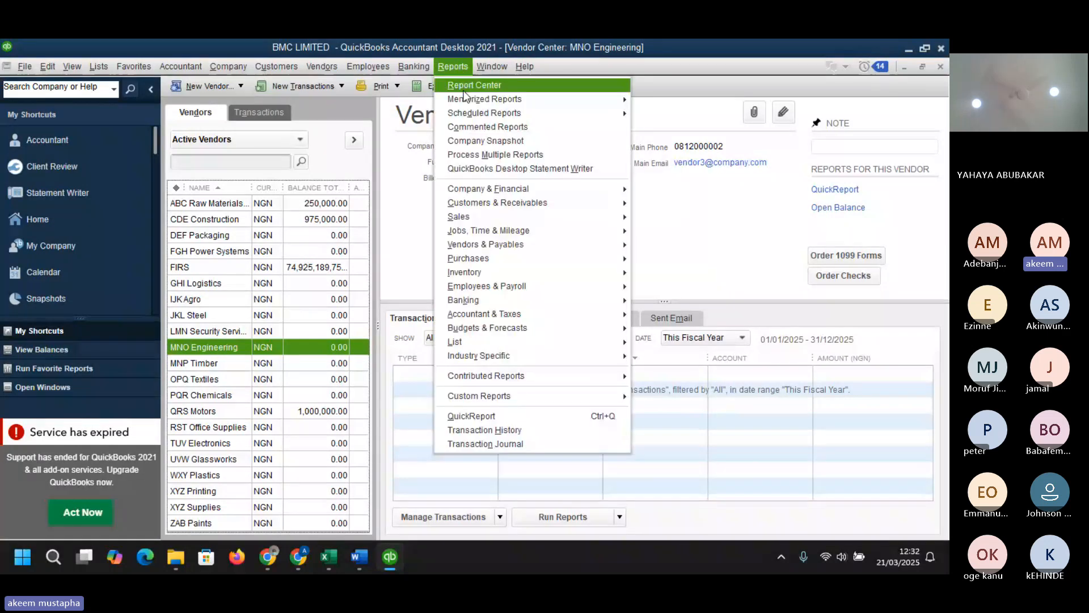
pyautogui.moveTo(518, 206)
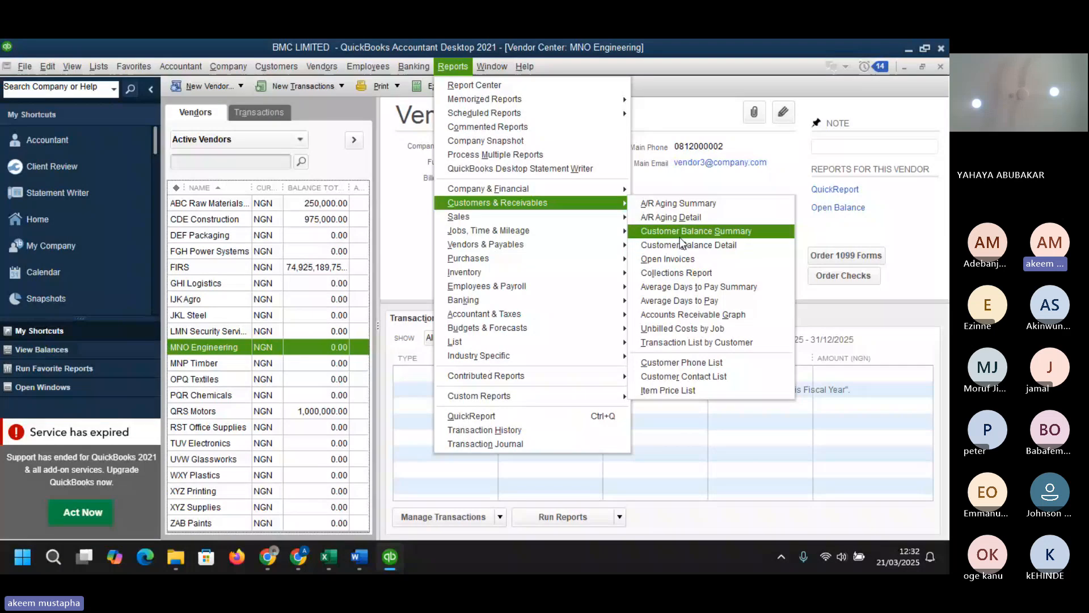
pyautogui.click(675, 203)
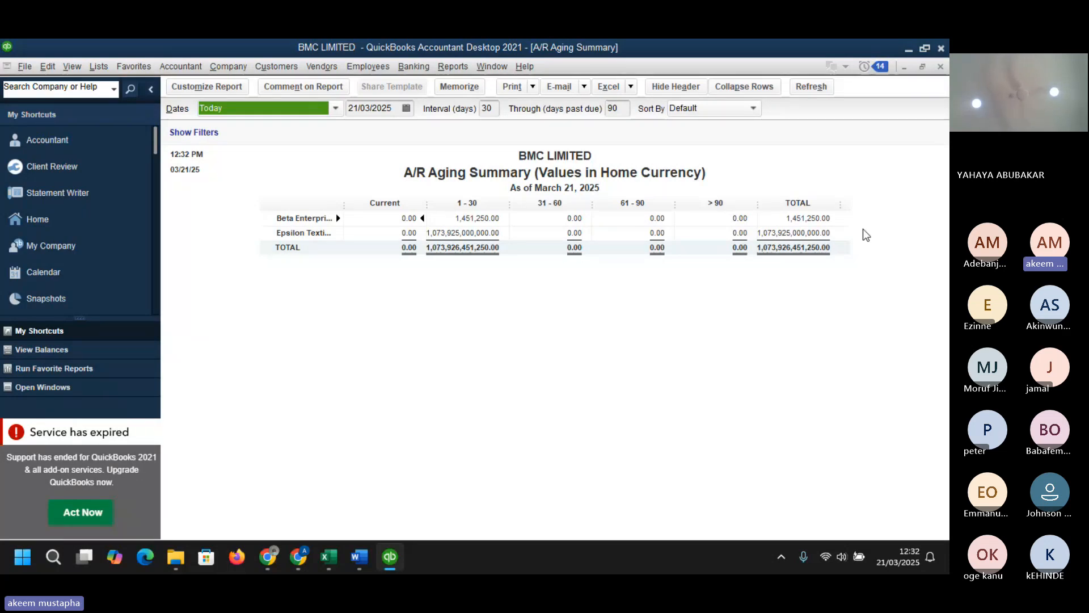
# - Switch to the BMC QuickBooks Dataset workbook in Excel to review the Invoices_receipt sheet, then return to QuickBooks
pyautogui.click(483, 233)
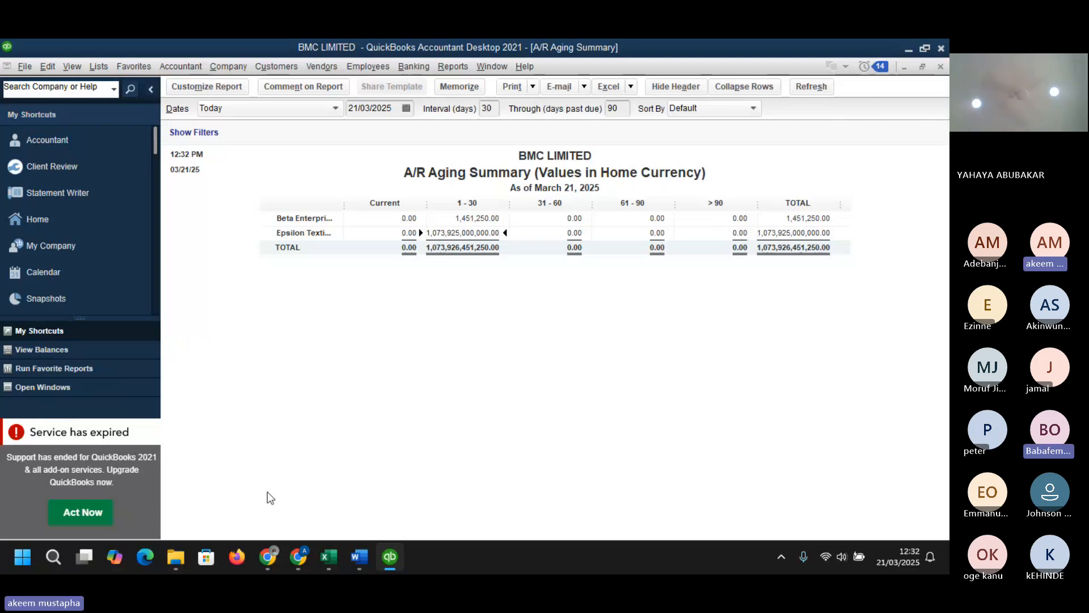
pyautogui.moveTo(329, 557)
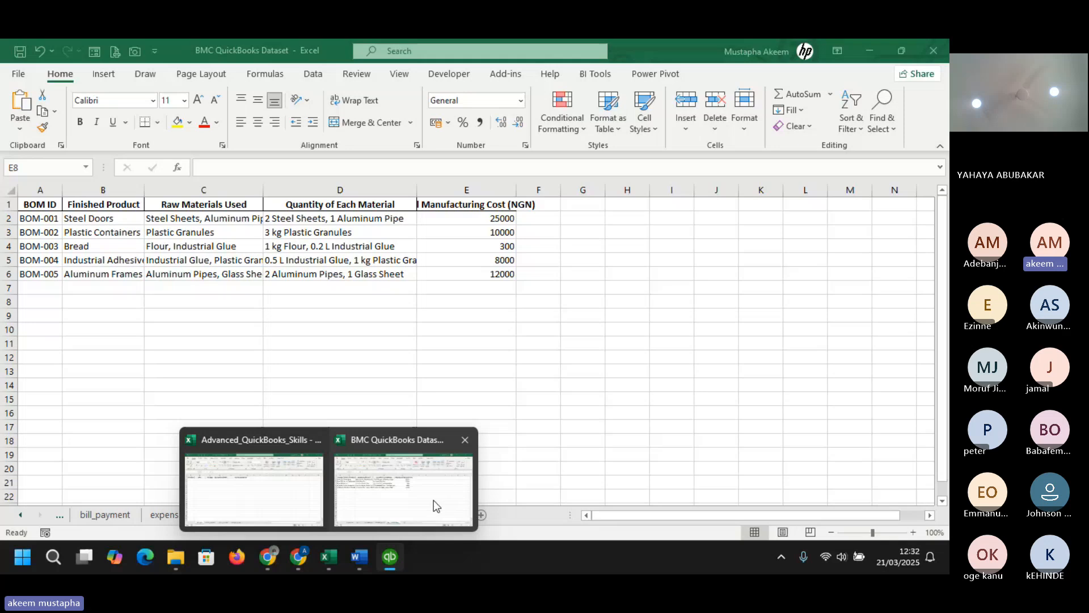
pyautogui.click(434, 500)
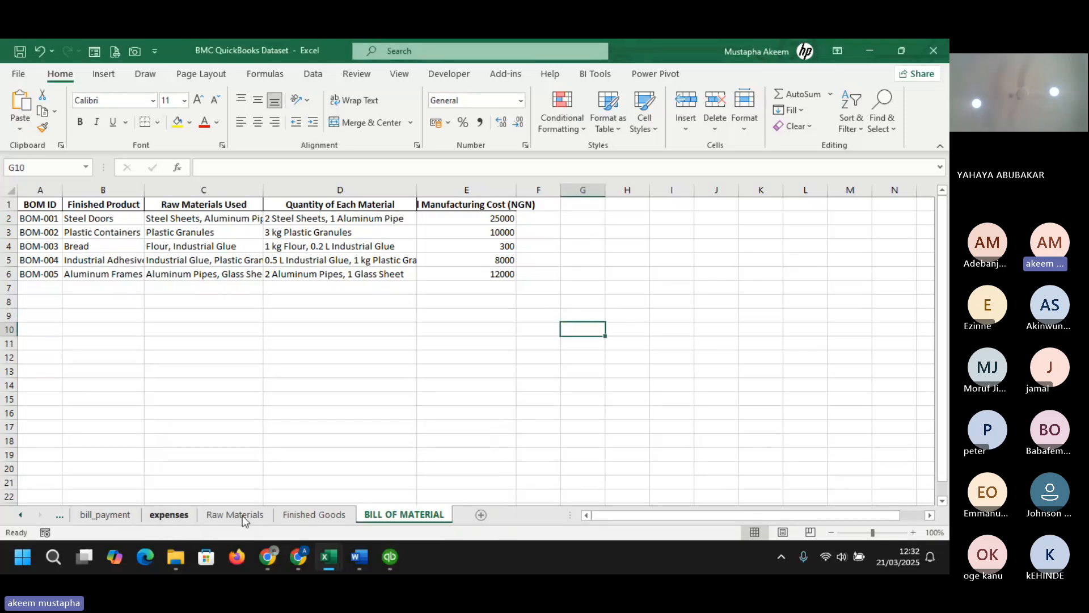
pyautogui.moveTo(327, 557)
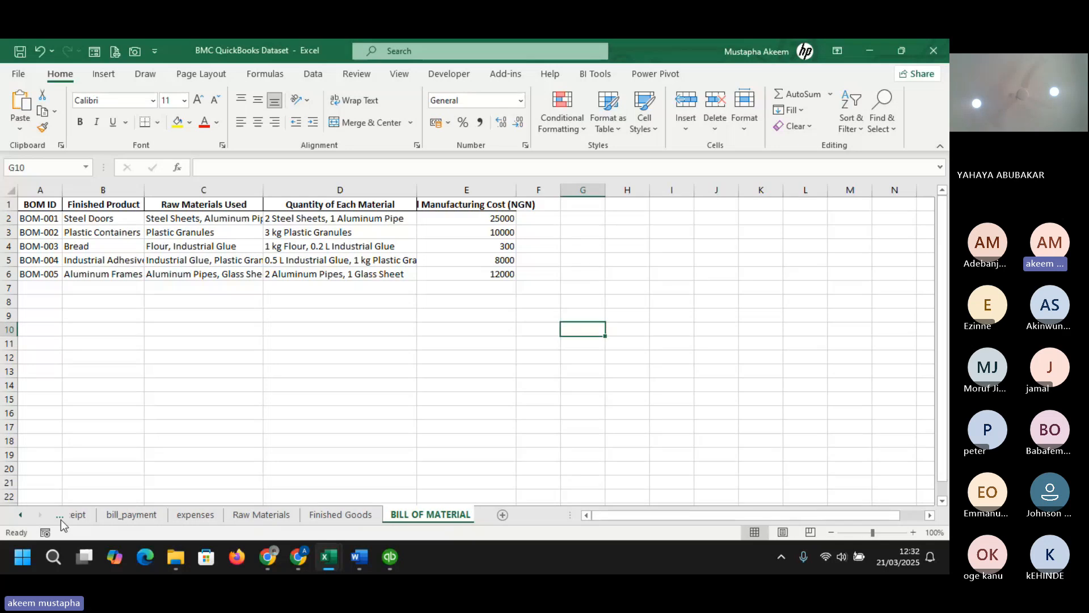
pyautogui.click(60, 514)
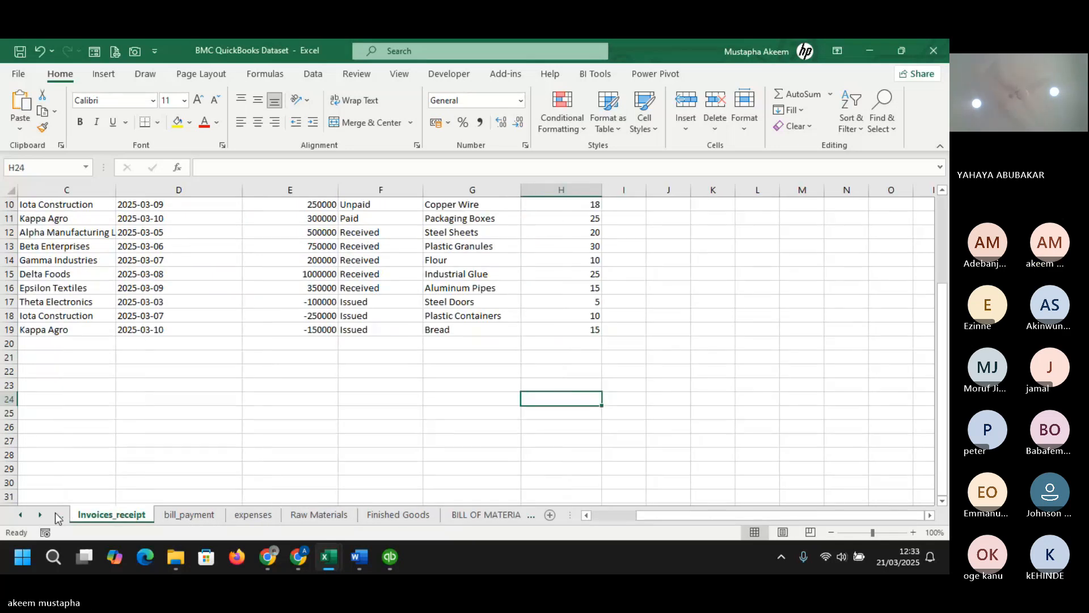
pyautogui.moveTo(328, 558)
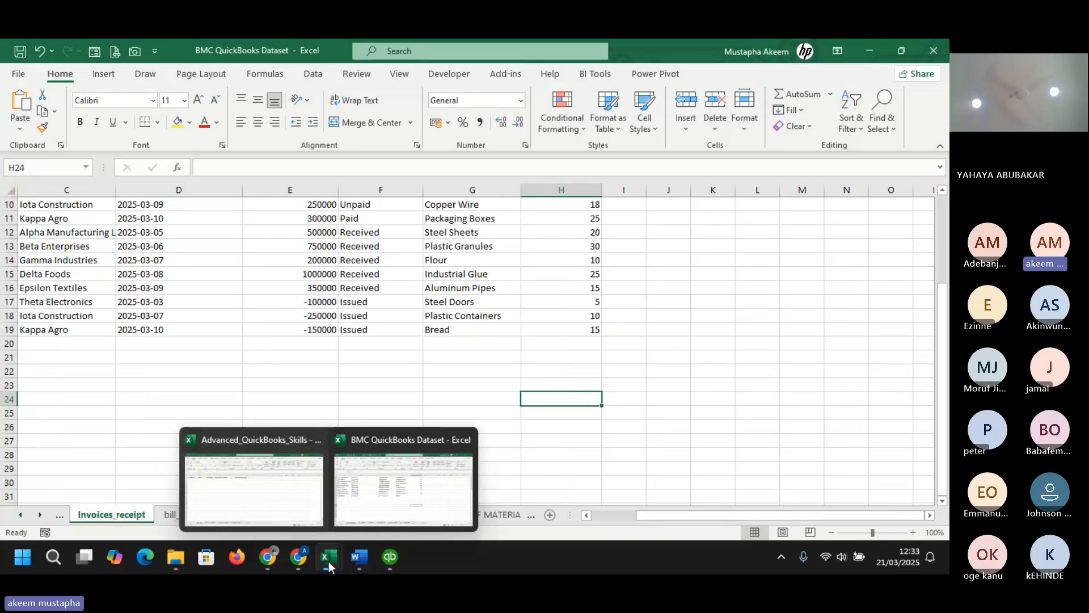
pyautogui.click(267, 499)
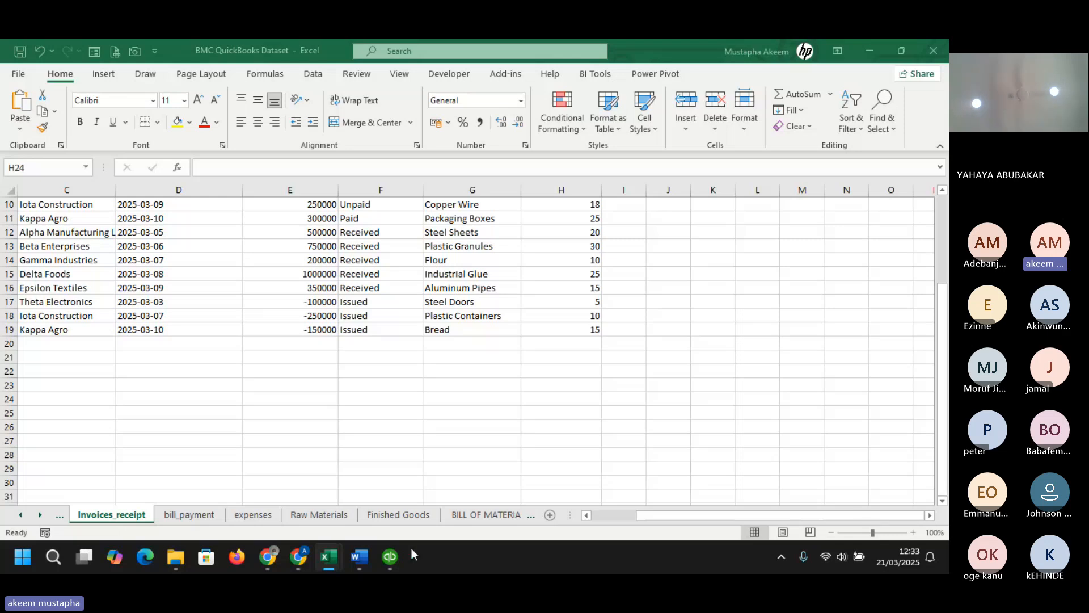
pyautogui.moveTo(404, 547)
pyautogui.click(407, 516)
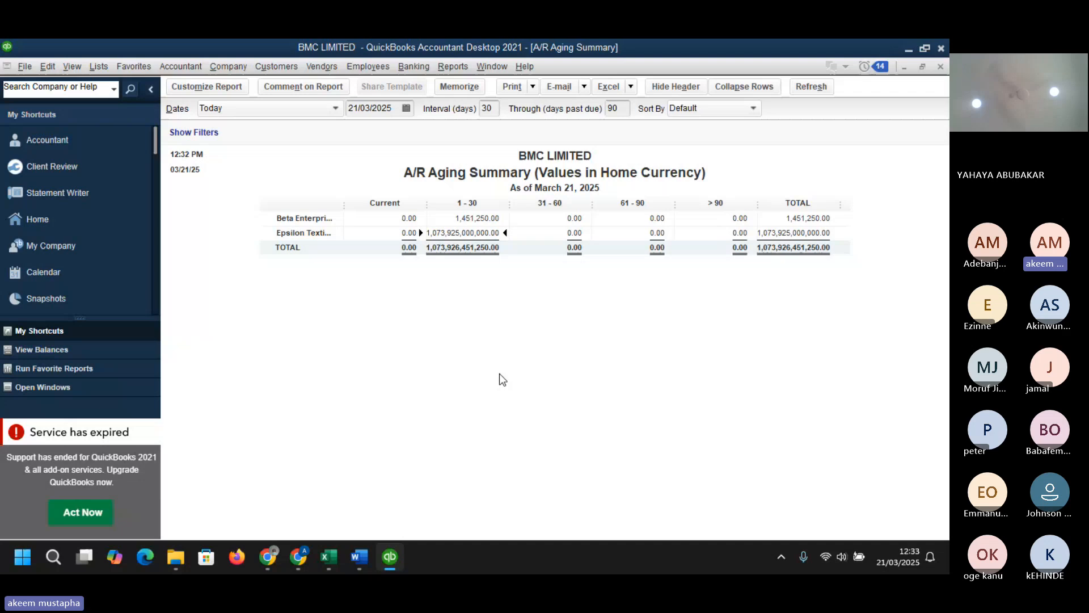
# - Transfer 50,000 from 1000 Petty Cash to 1010b GTBank -0010, saving without a class and without refreshing the report
pyautogui.click(413, 67)
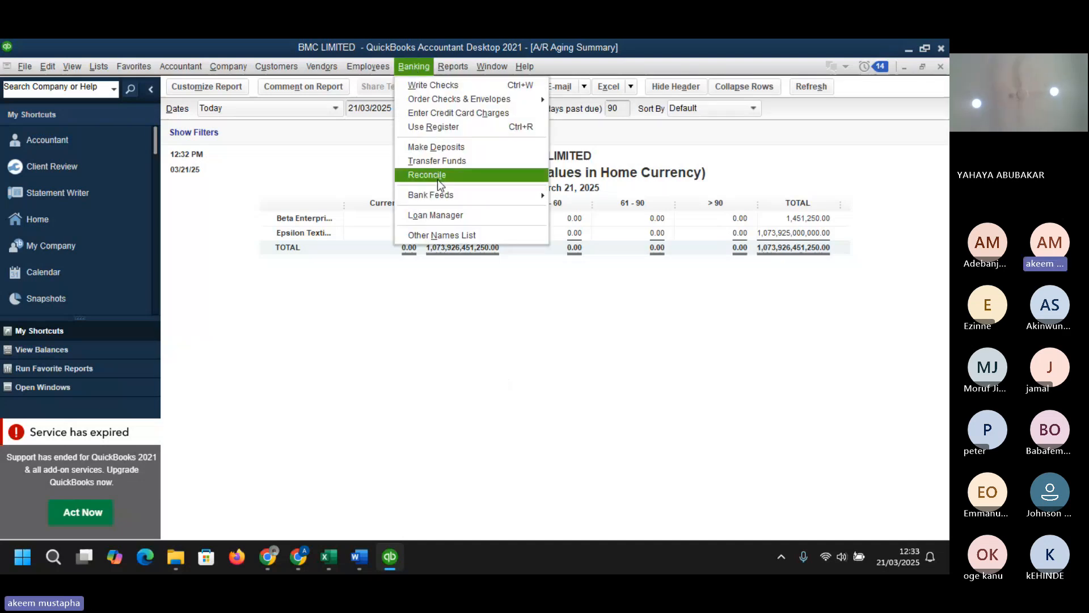
pyautogui.click(440, 164)
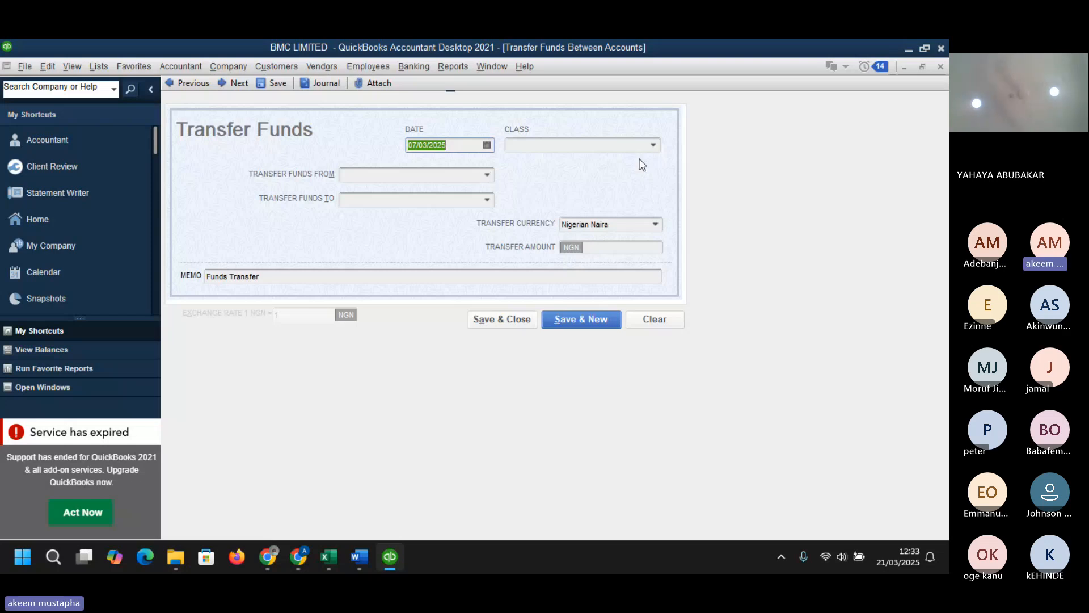
pyautogui.click(487, 174)
pyautogui.click(433, 227)
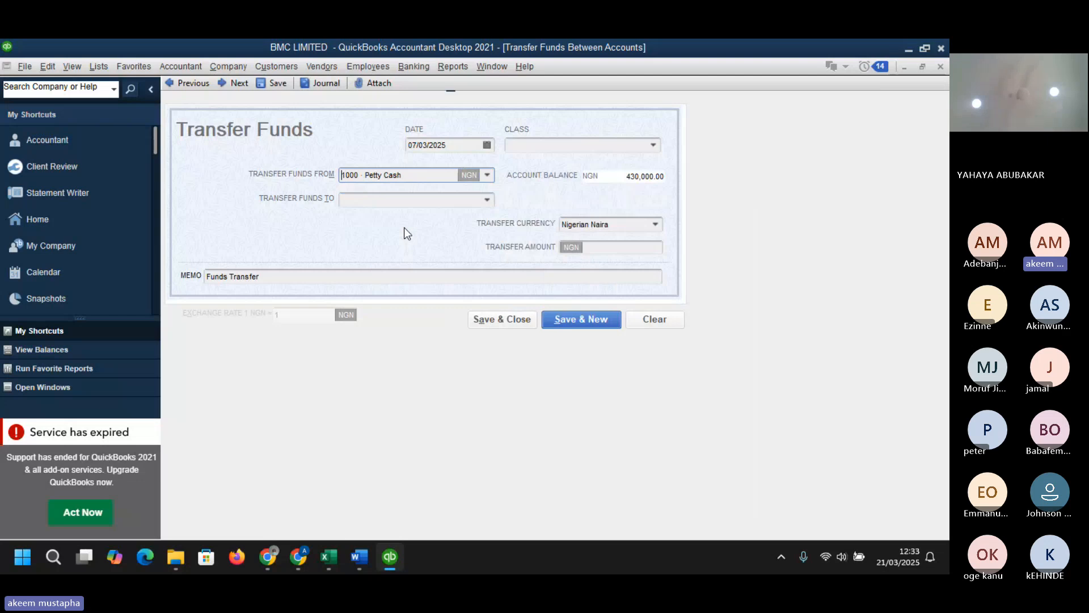
pyautogui.click(486, 201)
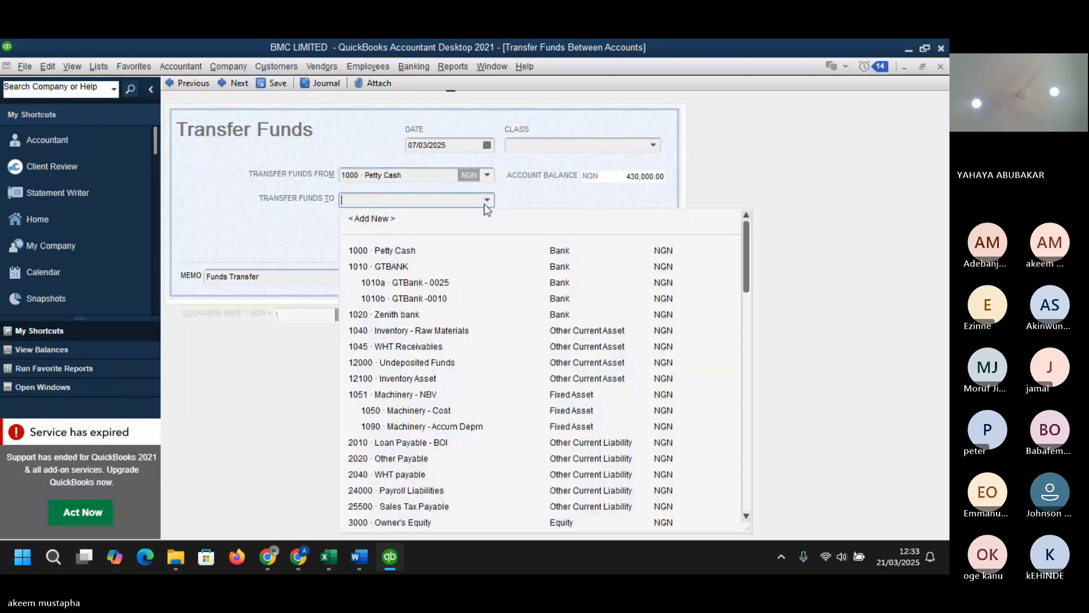
pyautogui.click(413, 299)
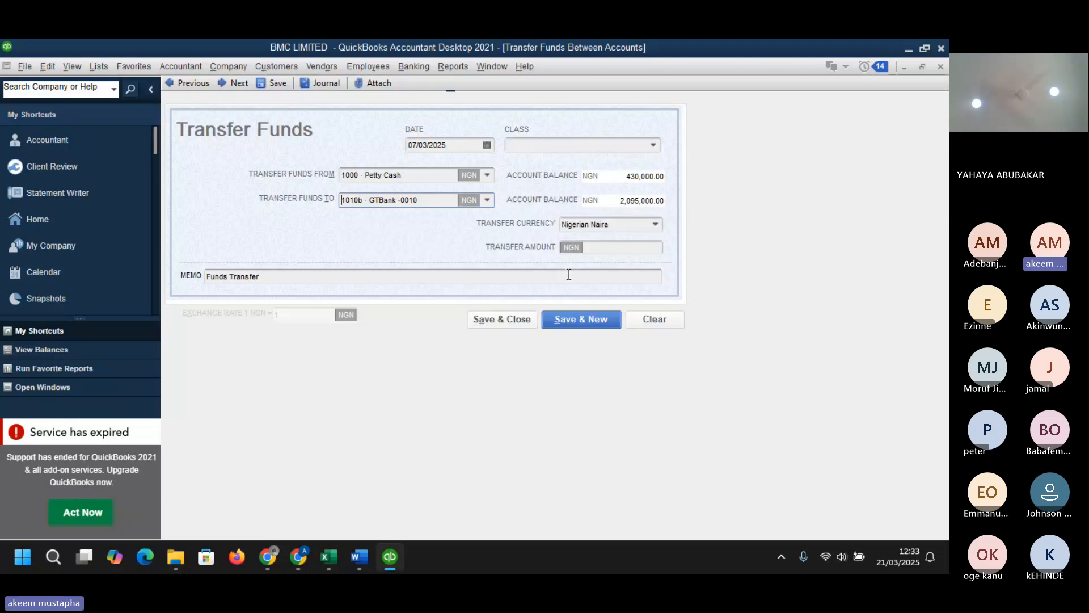
pyautogui.click(608, 247)
pyautogui.write('50000')
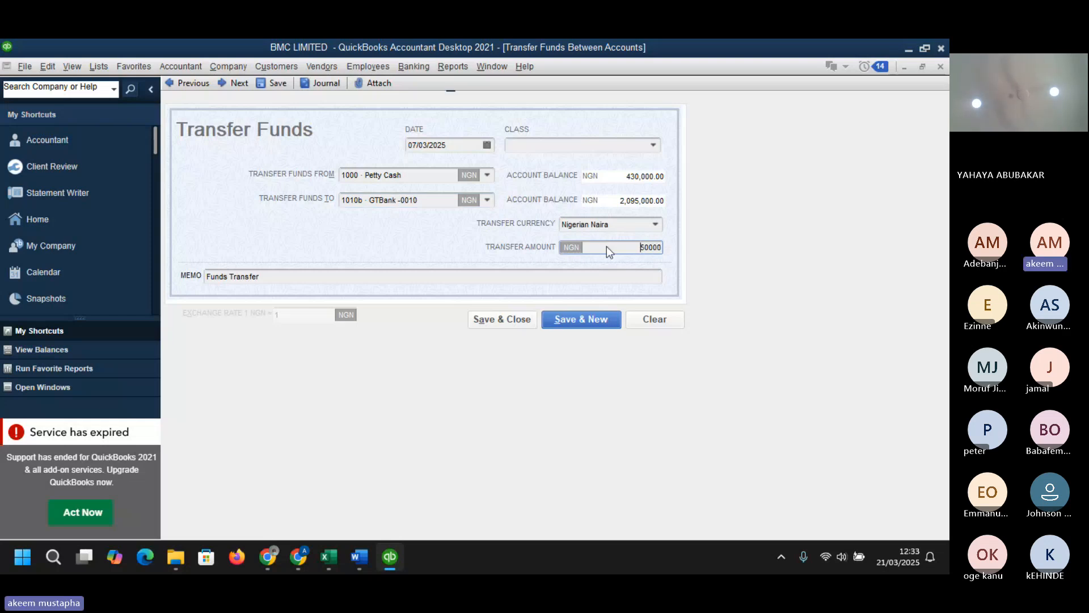
pyautogui.press('Tab')
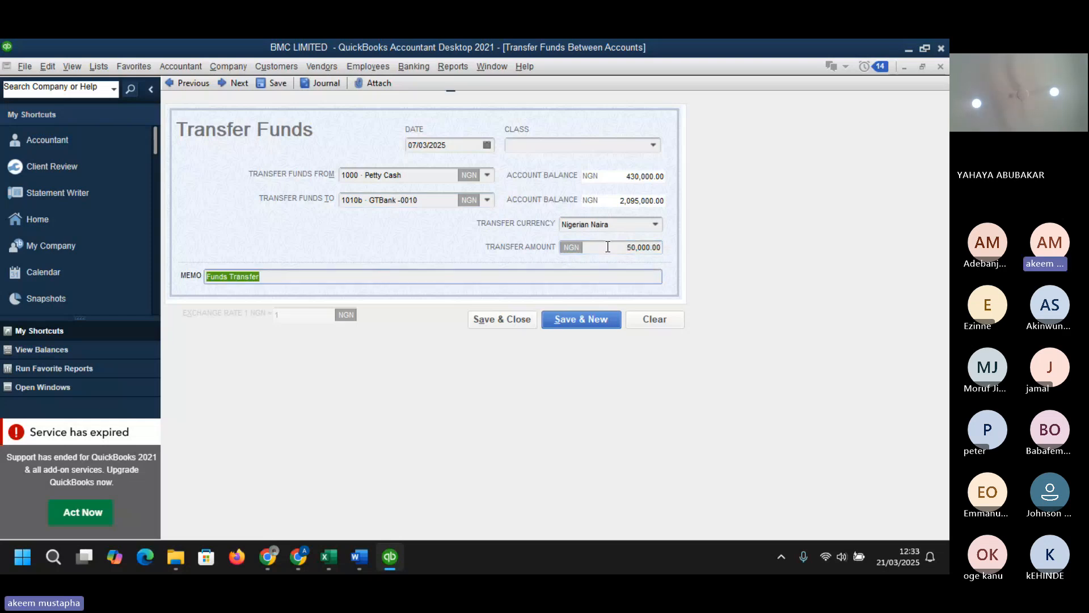
pyautogui.click(501, 319)
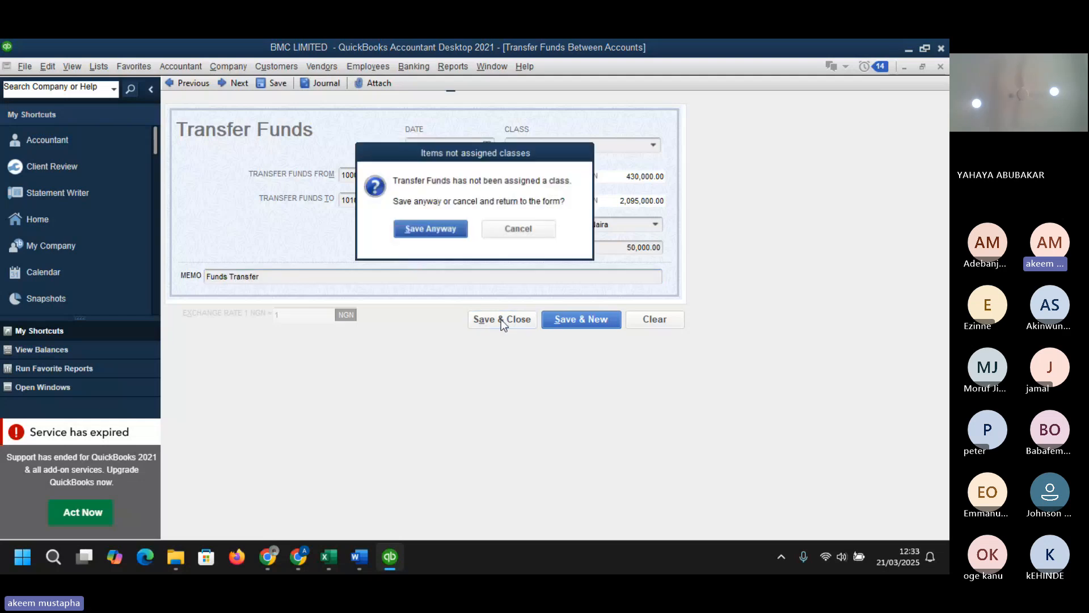
pyautogui.click(446, 233)
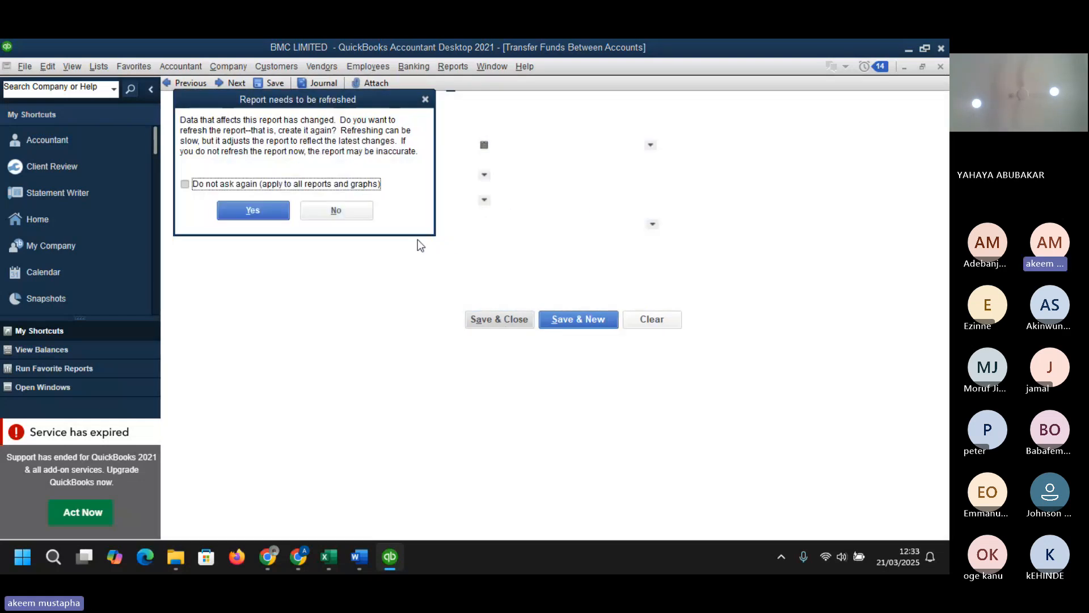
pyautogui.click(337, 209)
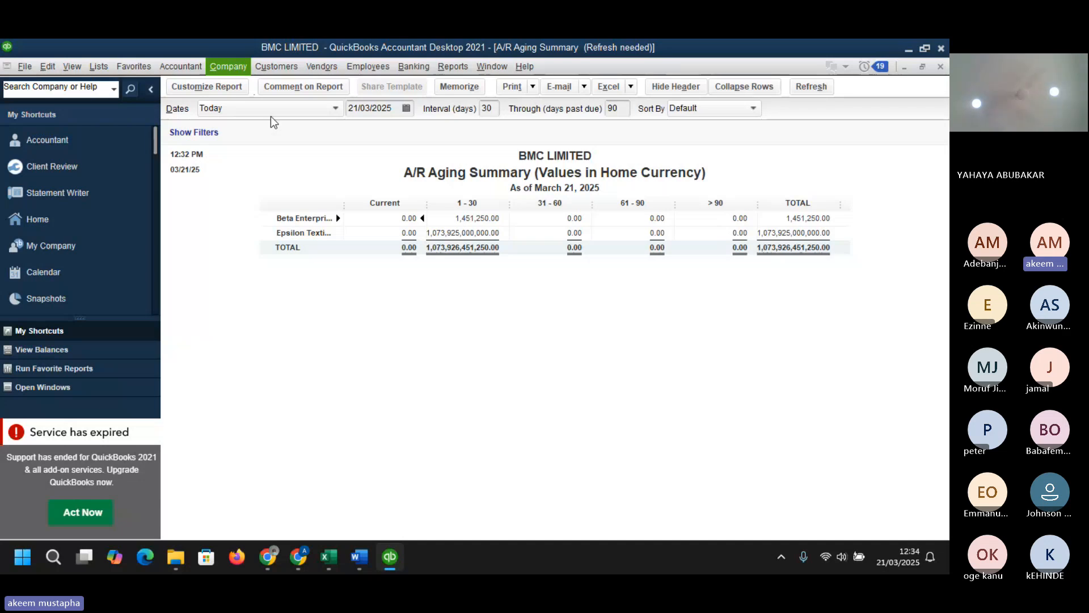
# - Open a new general journal entry and begin adding a new Expense-type account for its first line
pyautogui.click(228, 66)
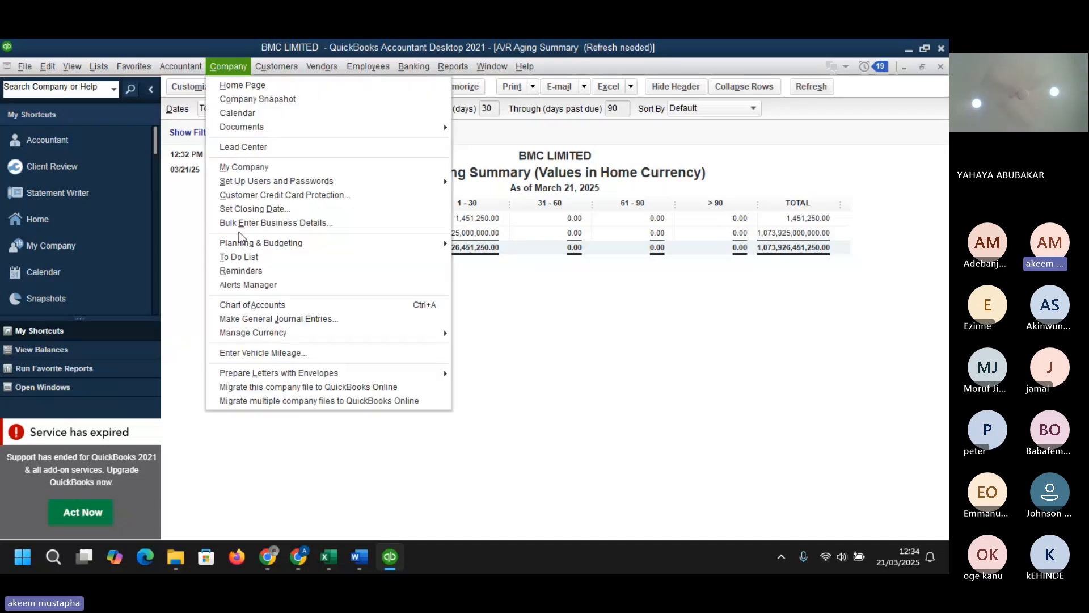
pyautogui.click(260, 319)
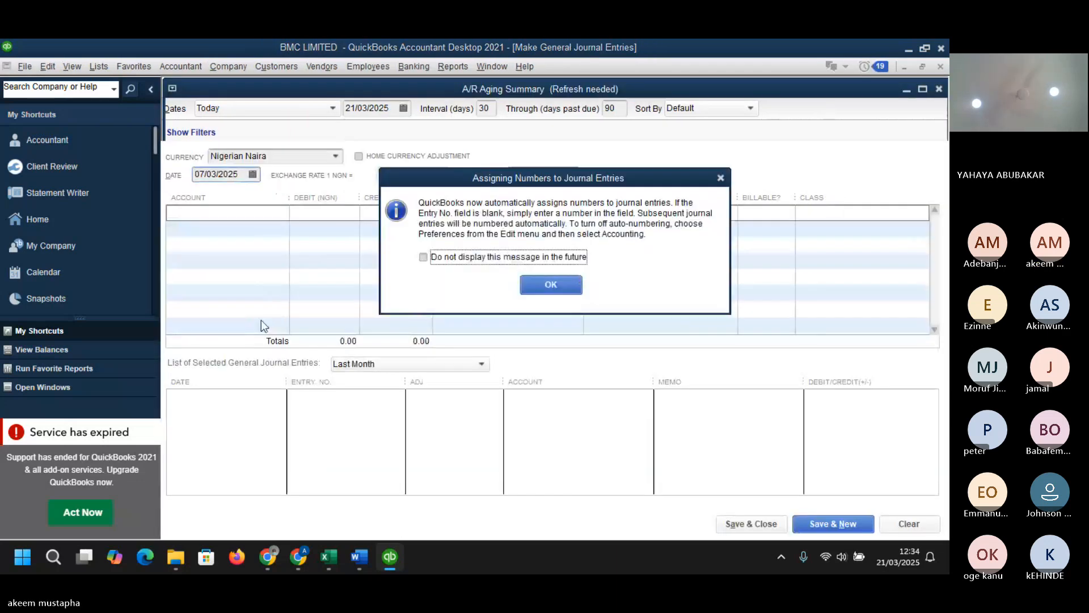
pyautogui.click(552, 285)
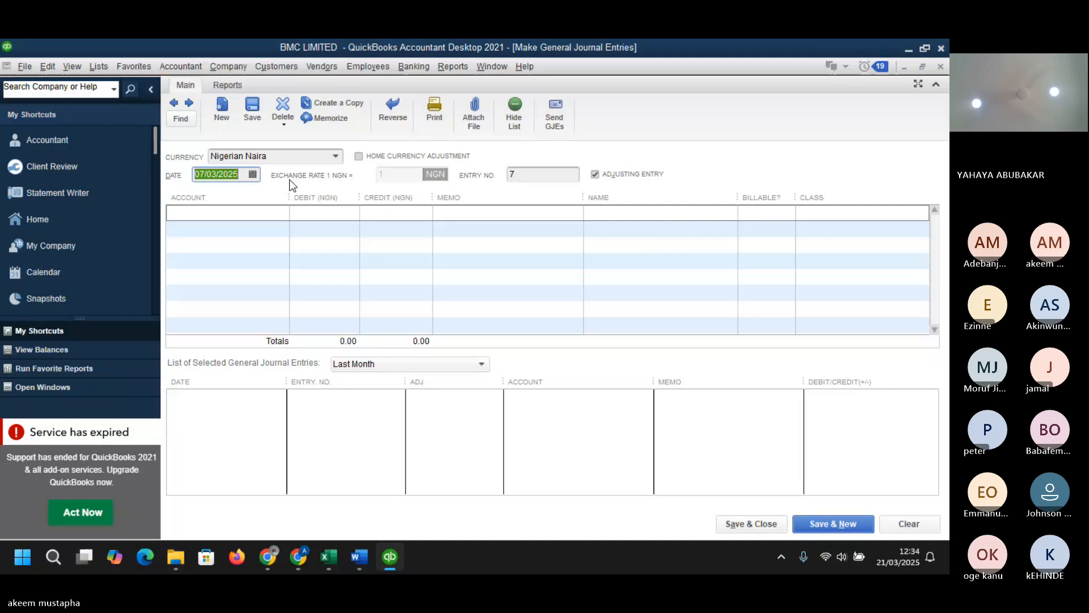
pyautogui.click(282, 214)
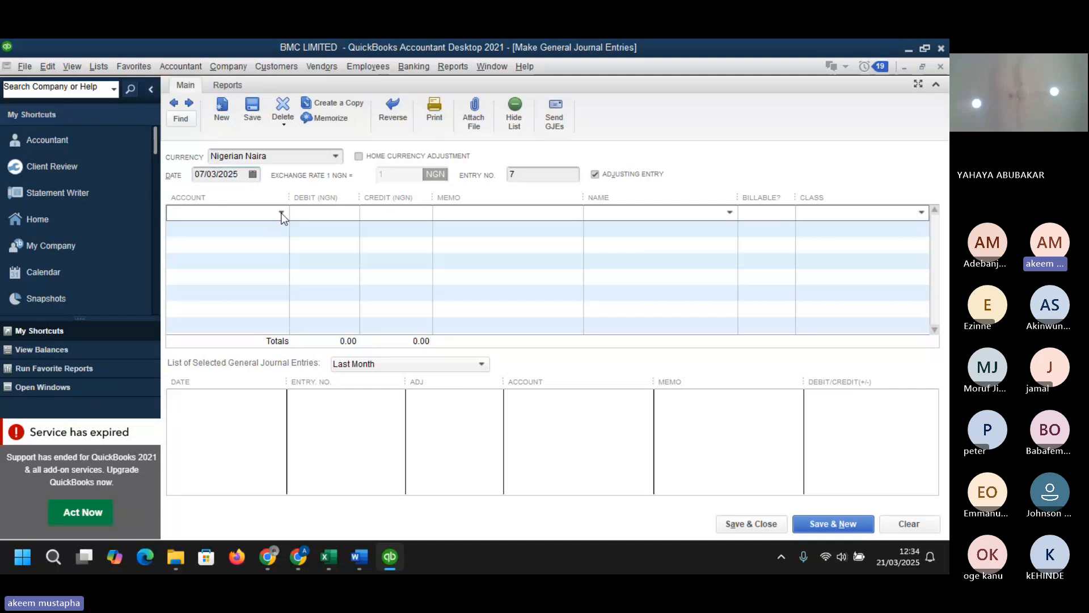
pyautogui.click(281, 213)
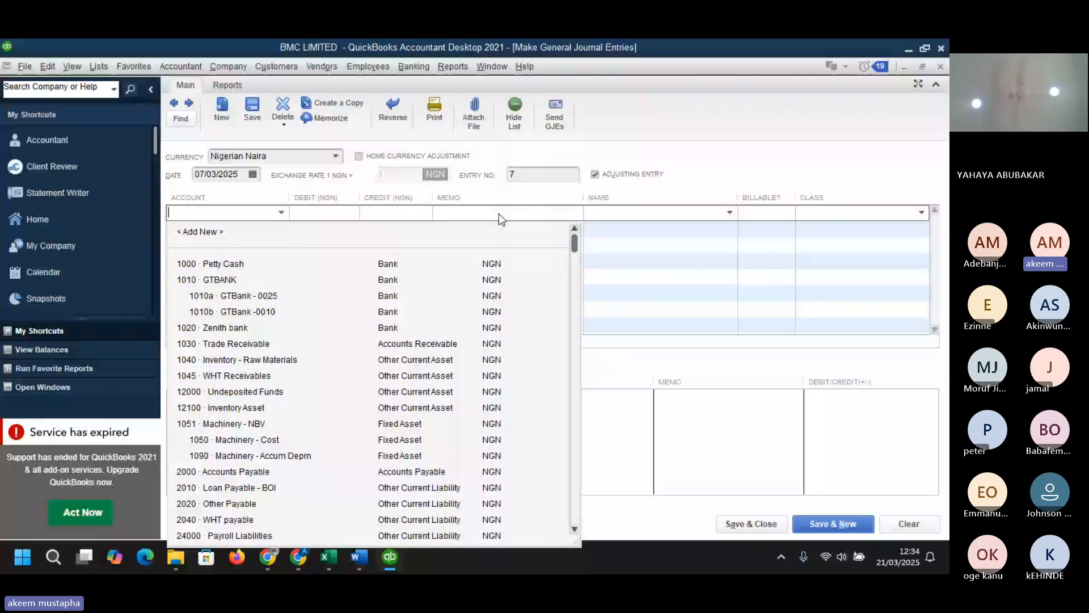
pyautogui.moveTo(574, 243); pyautogui.dragTo(568, 546)
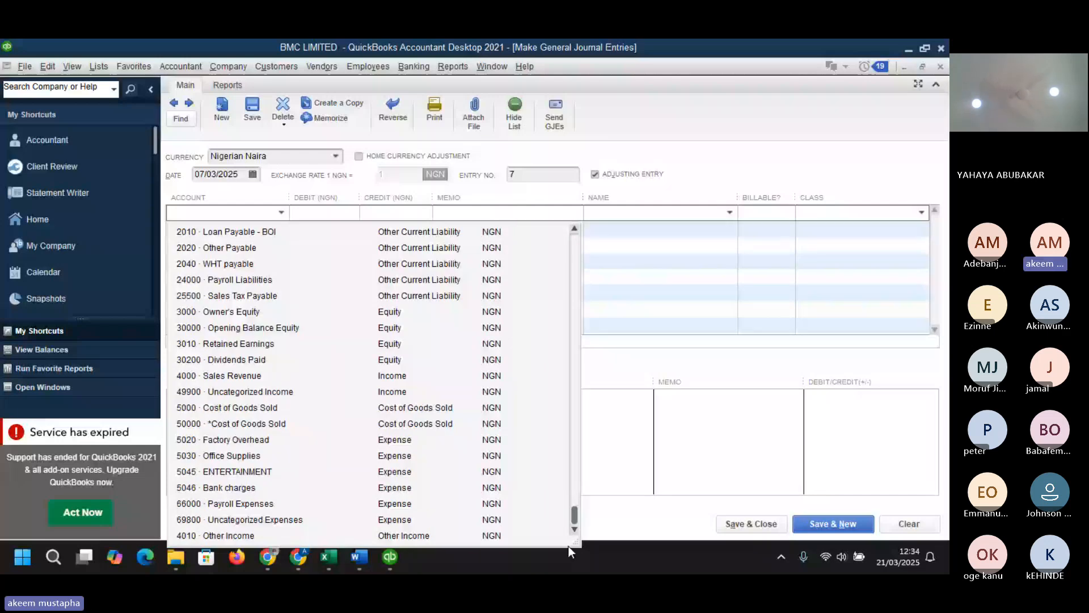
pyautogui.scroll(1, 579, 450)
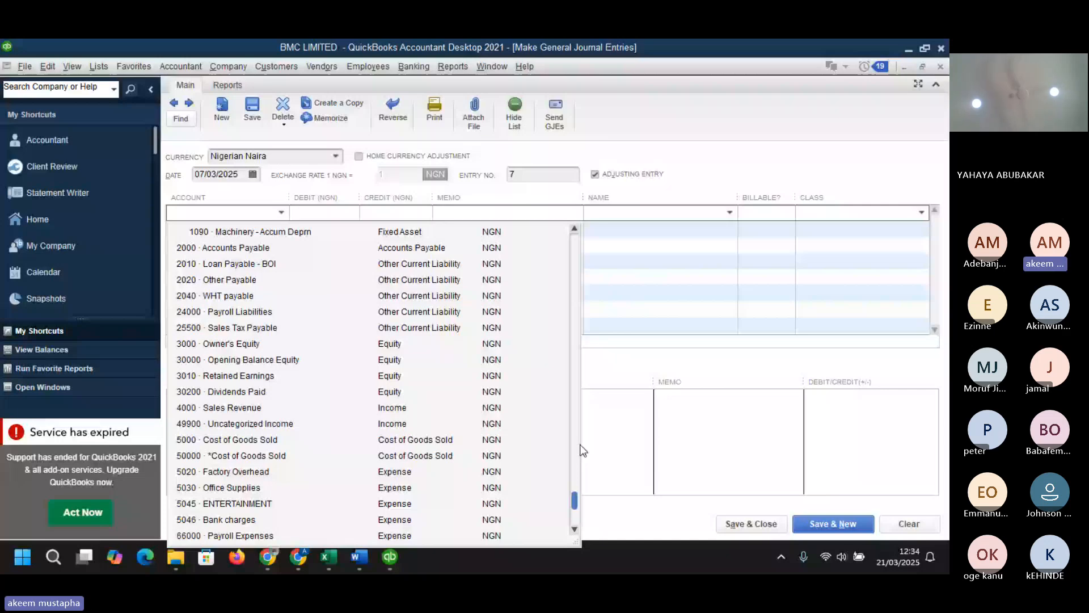
pyautogui.click(295, 272)
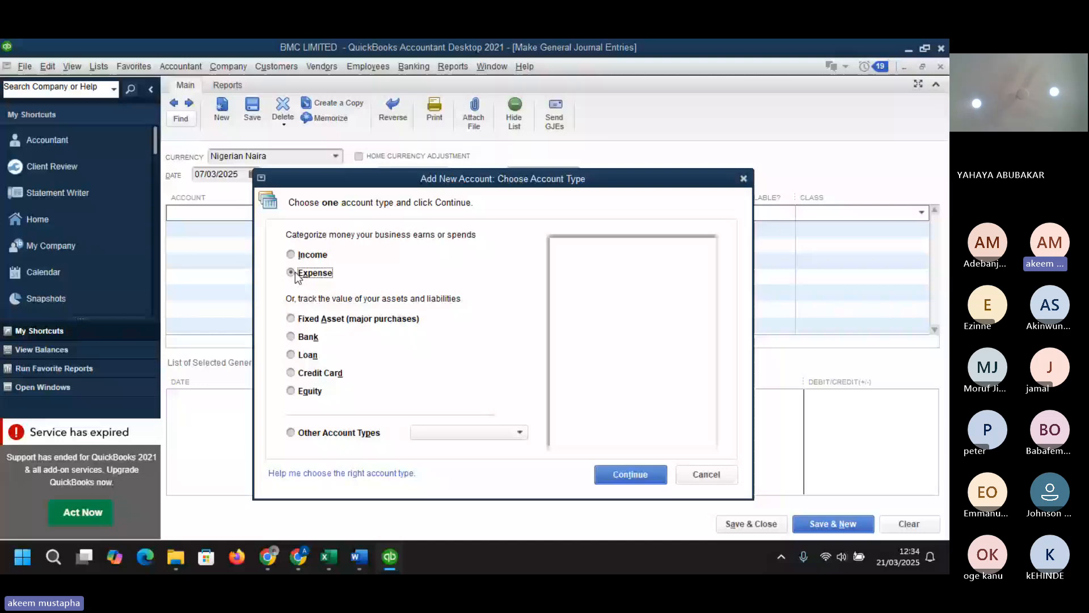
pyautogui.click(632, 475)
# - Name the new expense account Depreciation
pyautogui.click(453, 155)
pyautogui.write('d')
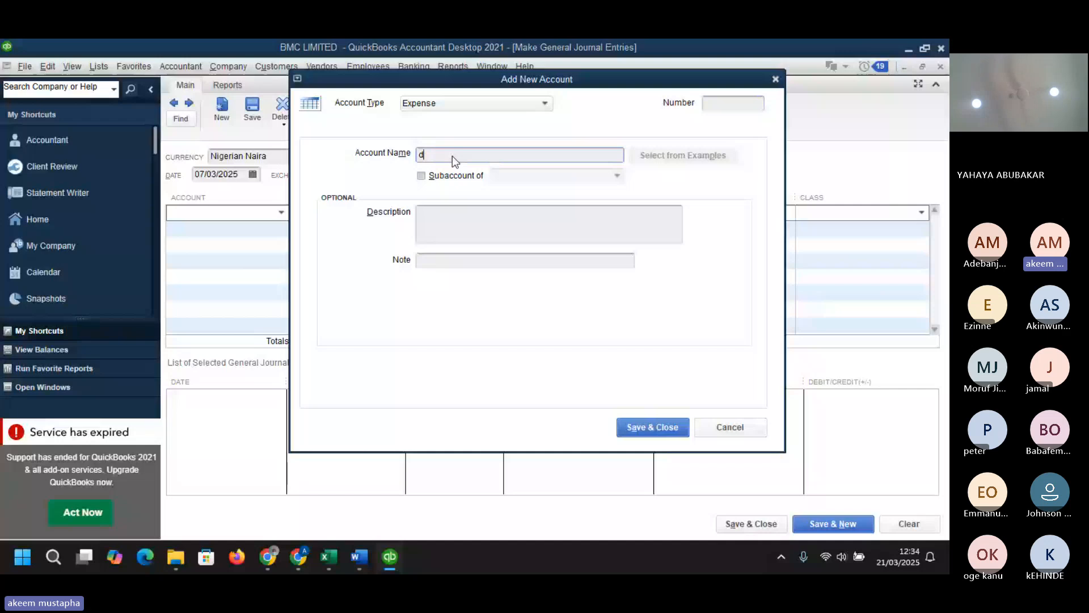
pyautogui.write('EPRECIATION')
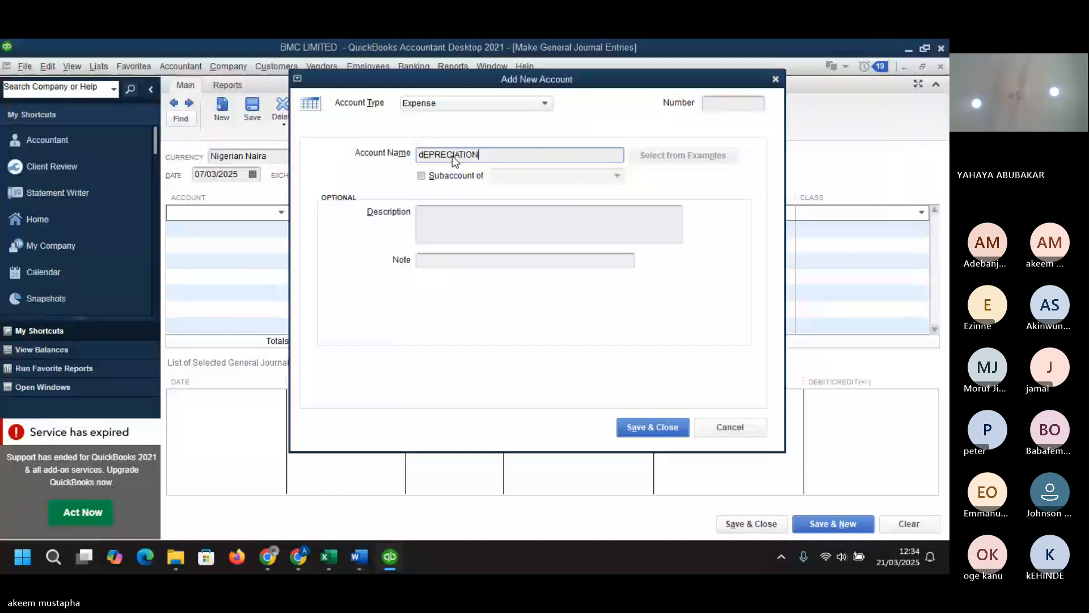
pyautogui.press('BackSpace')
pyautogui.press('BackSpace')
pyautogui.press('BackSpace')
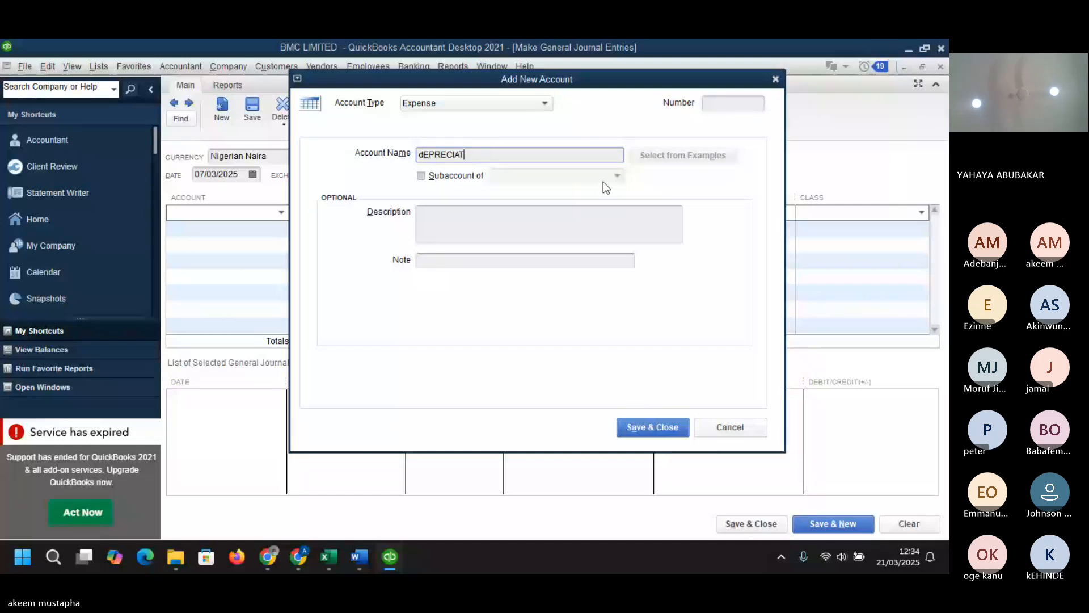
pyautogui.press('BackSpace')
pyautogui.press('BackSpace')
pyautogui.press('BackSpace')
pyautogui.press('BackSpace')
pyautogui.press('BackSpace')
pyautogui.press('BackSpace')
pyautogui.press('BackSpace')
pyautogui.press('BackSpace')
pyautogui.press('BackSpace')
pyautogui.write('De')
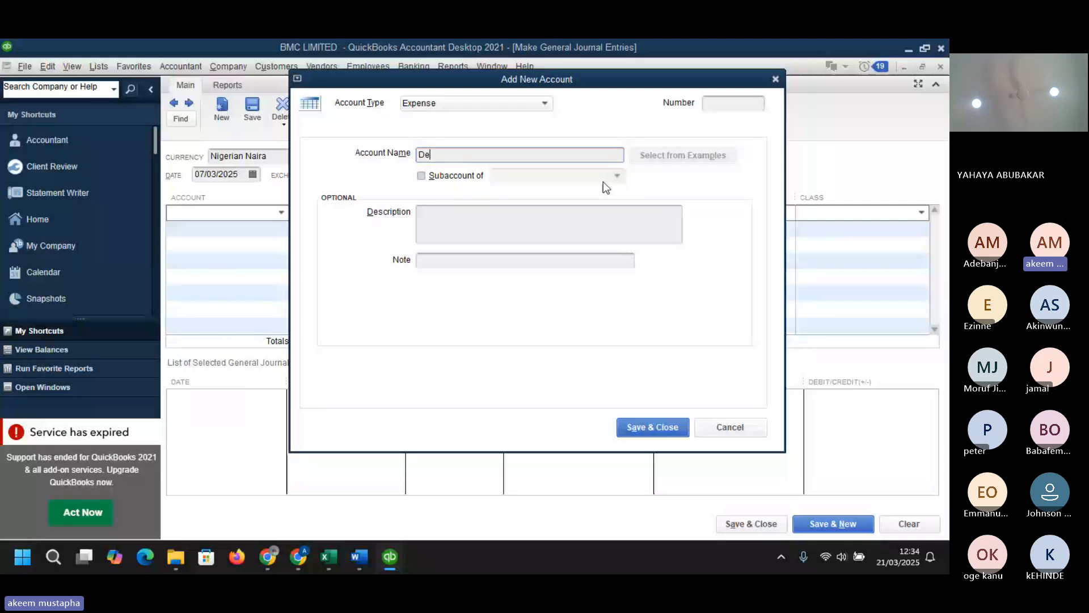
pyautogui.write('preciation')
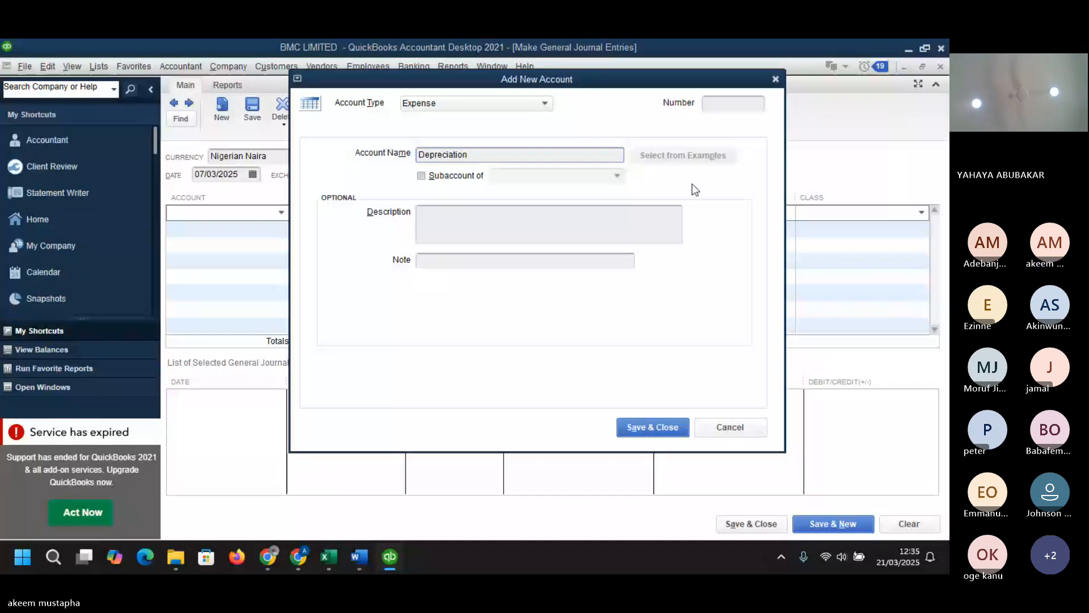
# - Switch to the dataset workbook in Excel and check the depreciation accounts on the CHART sheet
pyautogui.click(339, 561)
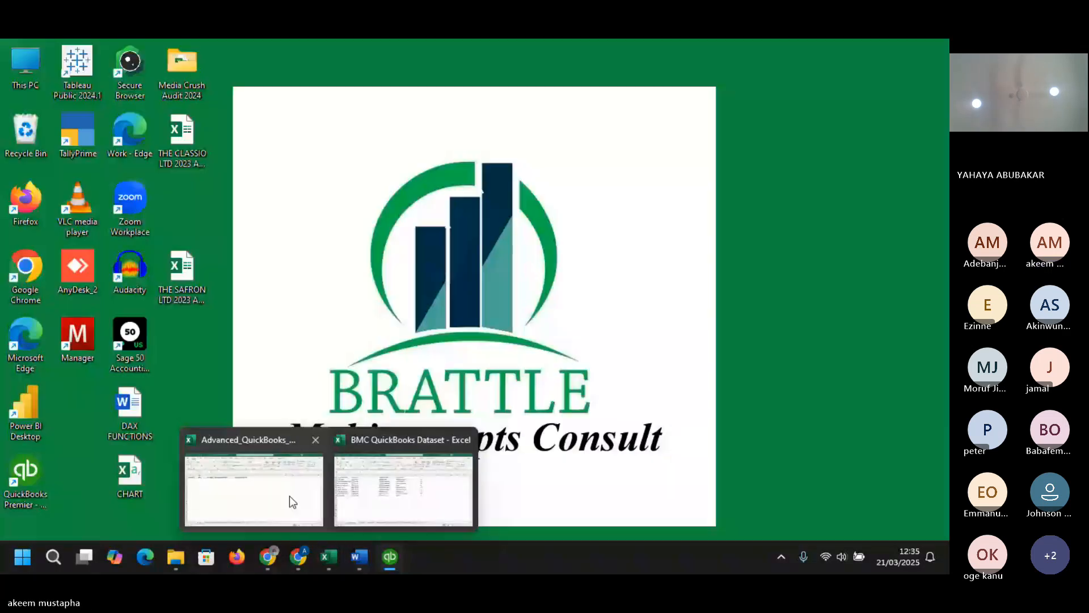
pyautogui.click(290, 497)
pyautogui.moveTo(359, 556)
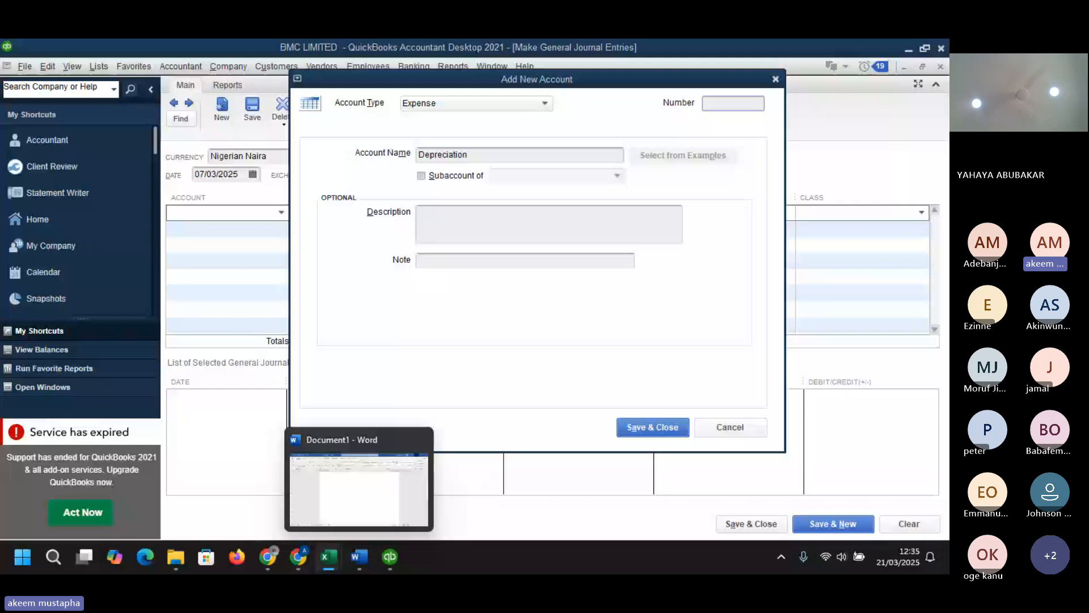
pyautogui.moveTo(368, 506)
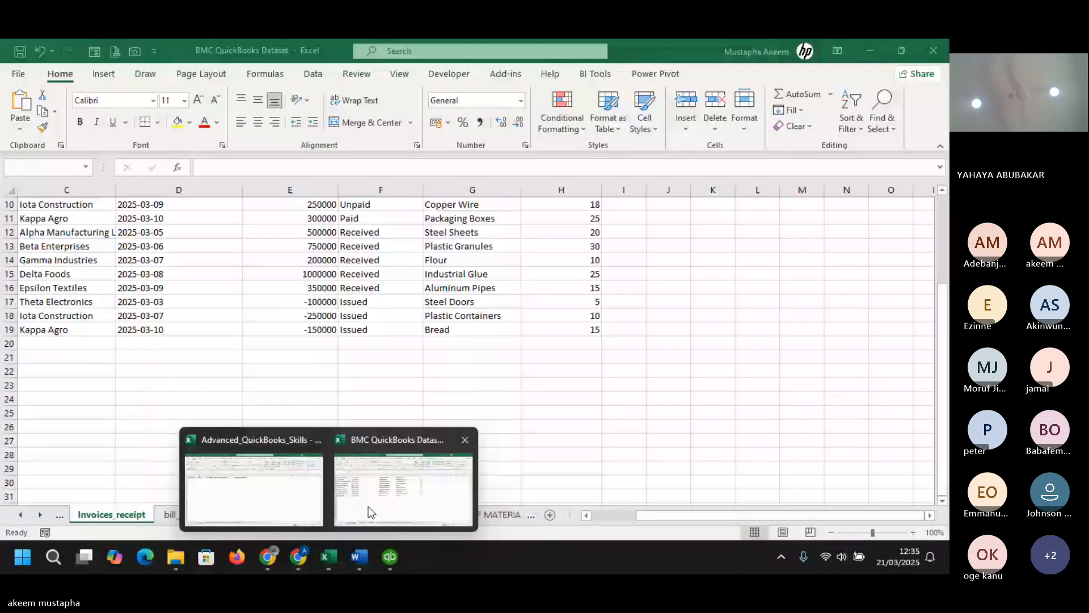
pyautogui.click(23, 518)
pyautogui.click(165, 516)
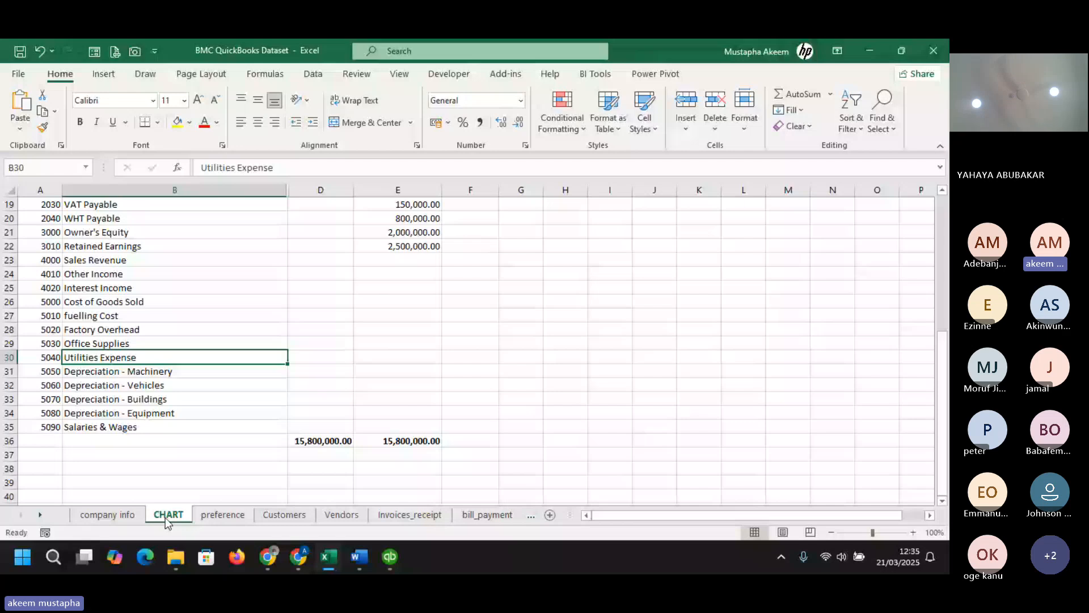
# - Return to QuickBooks and give the new Depreciation expense account the number 5085, saving it
pyautogui.click(80, 418)
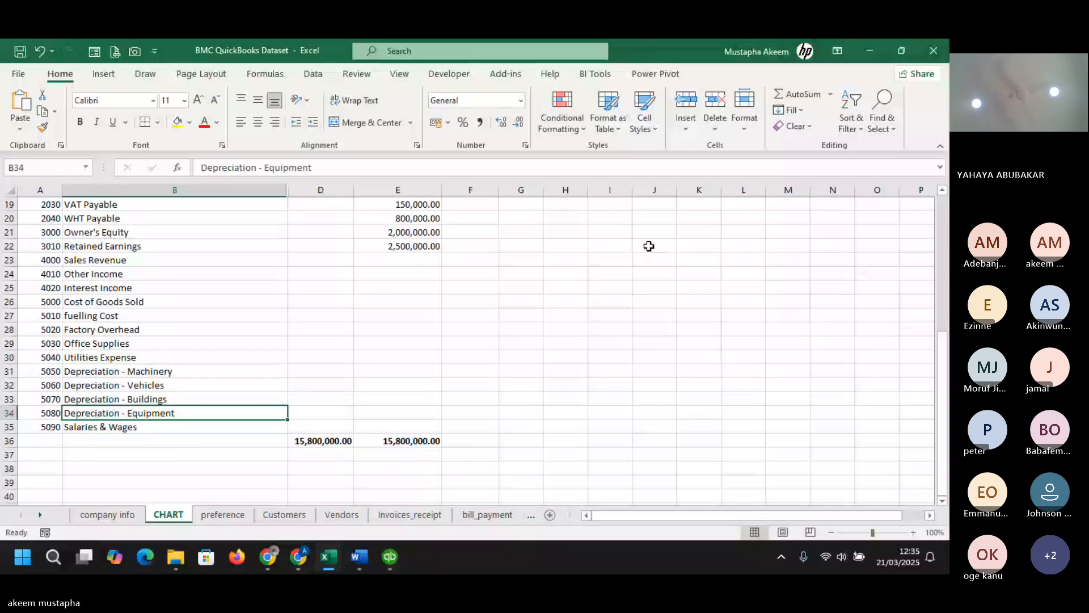
pyautogui.hotkey('alt', 'Tab')
pyautogui.click(732, 105)
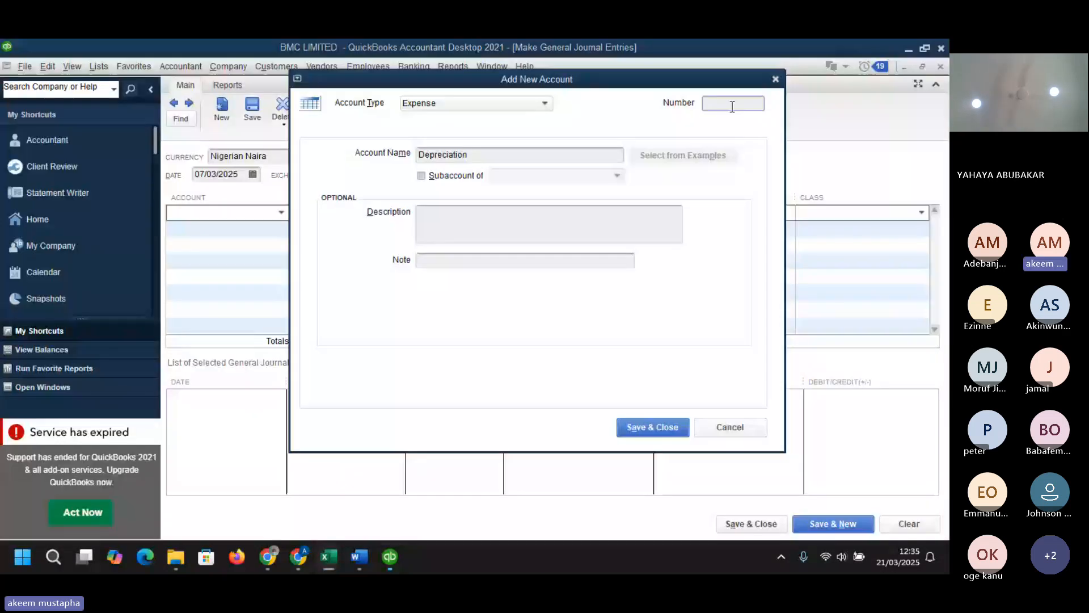
pyautogui.write('5')
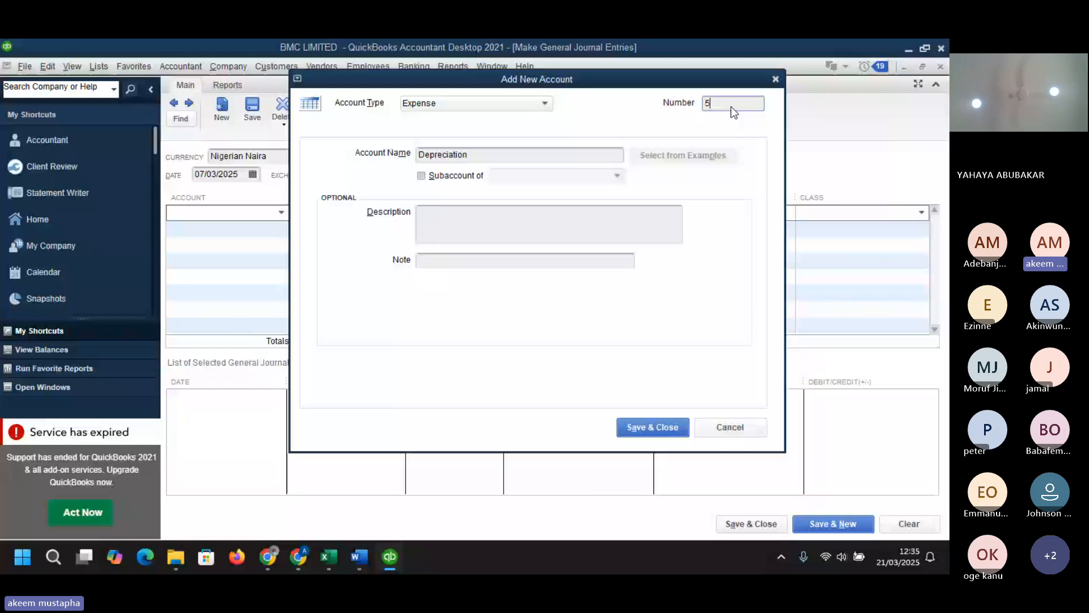
pyautogui.write('085')
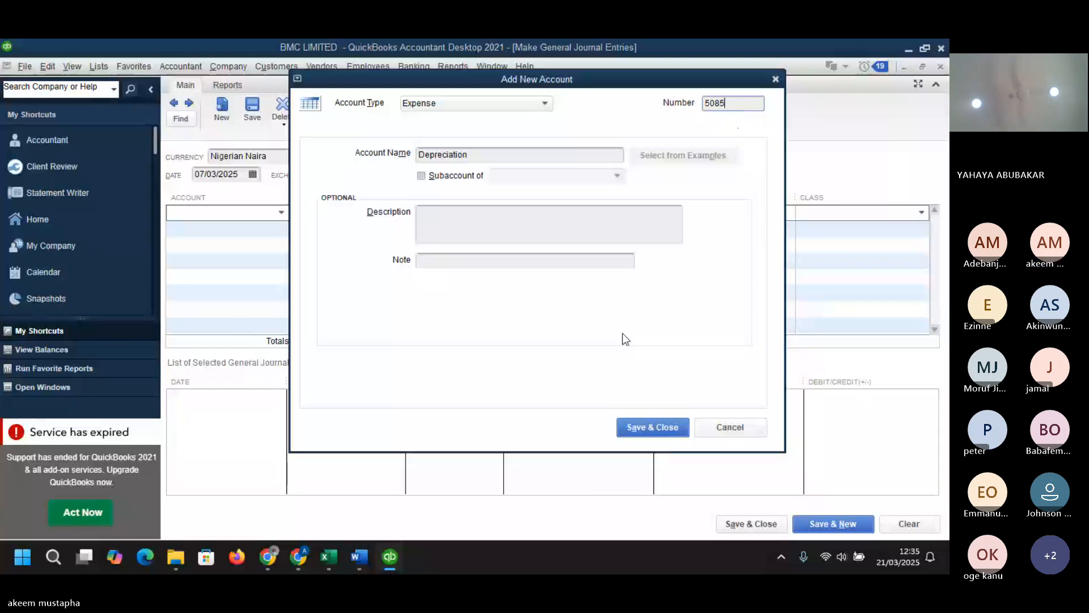
pyautogui.click(650, 432)
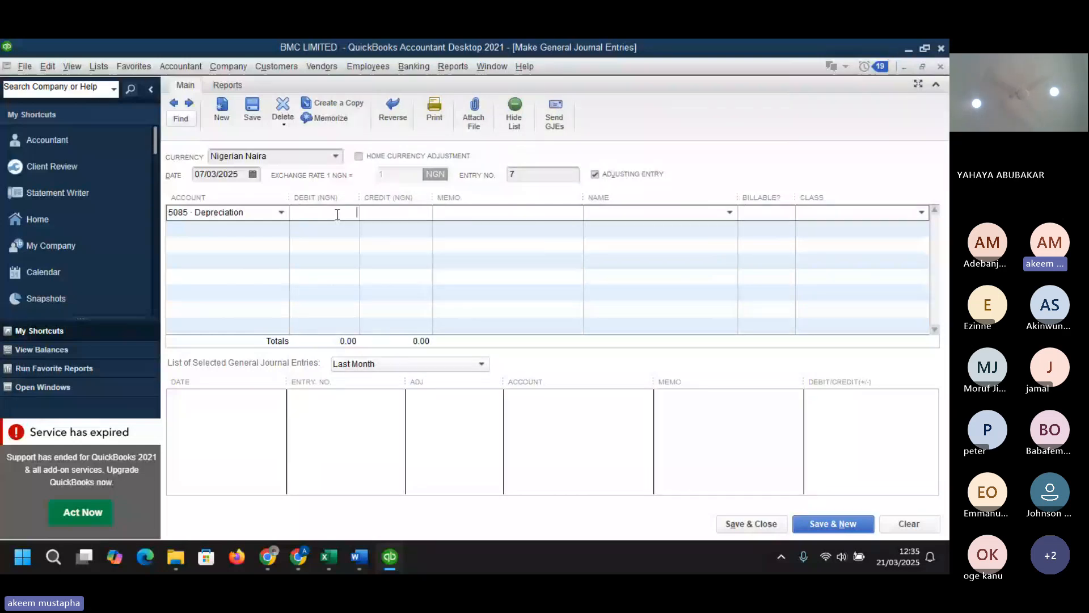
# - Debit 5085 Depreciation 200,000 and credit 1090 Machinery - Accum Deprn, then save the journal entry without a class
pyautogui.write('2')
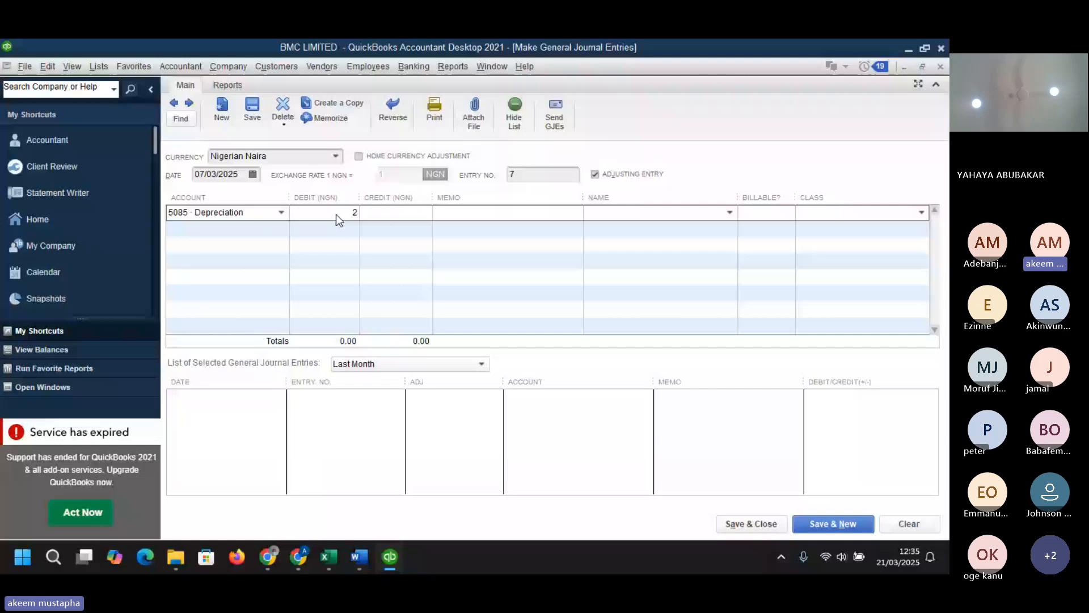
pyautogui.write('00,000')
pyautogui.press('Tab')
pyautogui.click(281, 229)
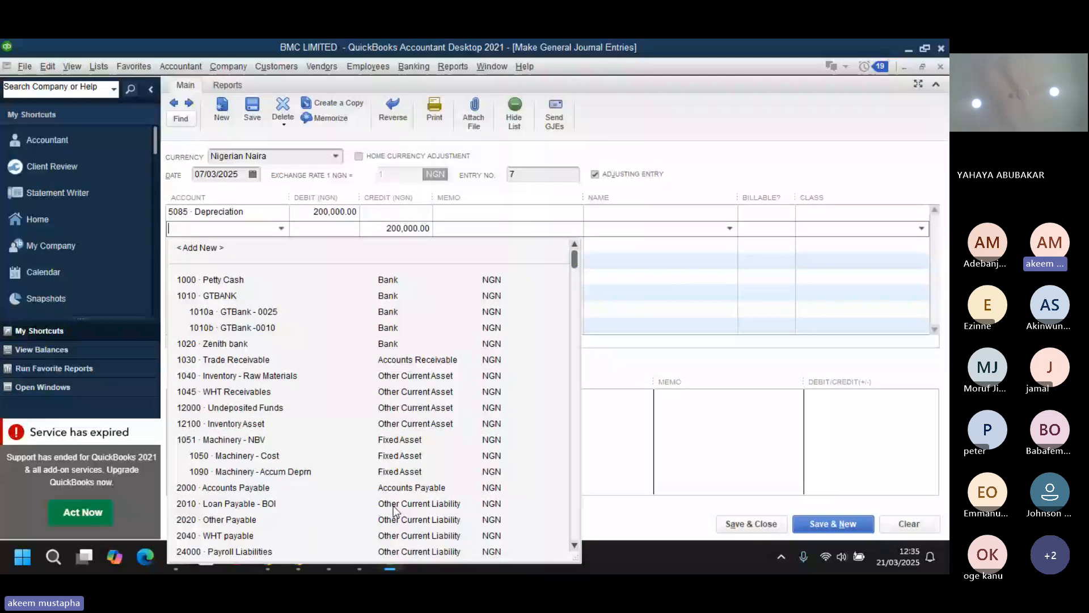
pyautogui.click(396, 471)
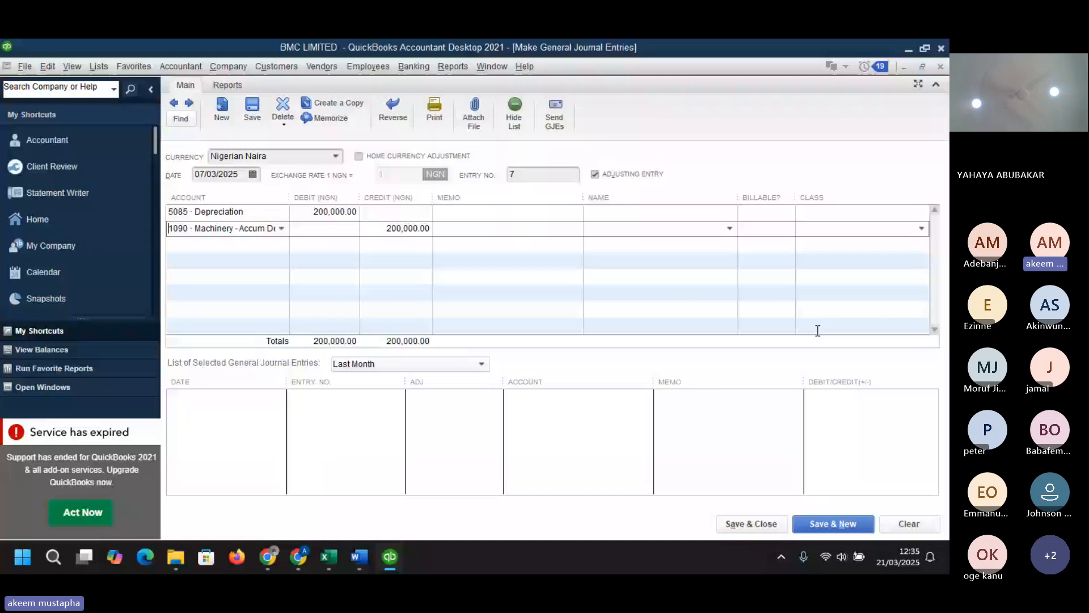
pyautogui.click(833, 524)
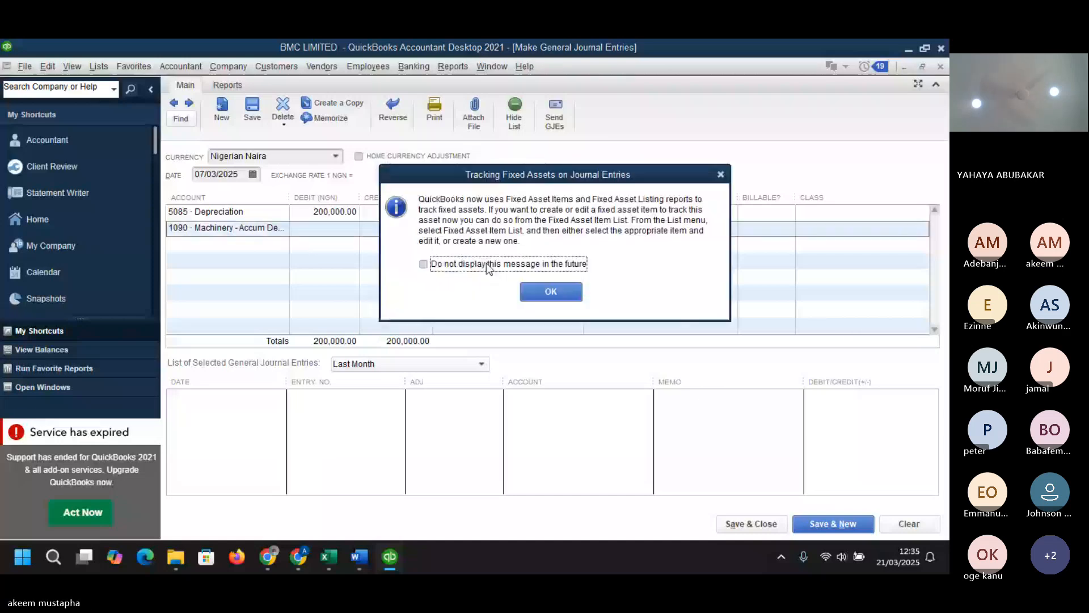
pyautogui.click(549, 291)
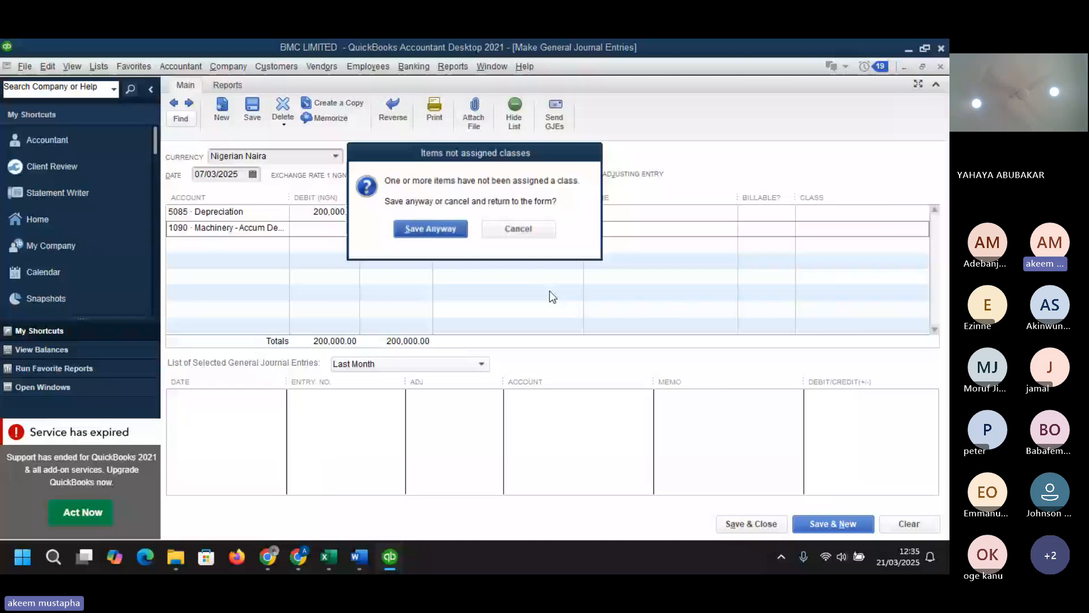
pyautogui.press('Return')
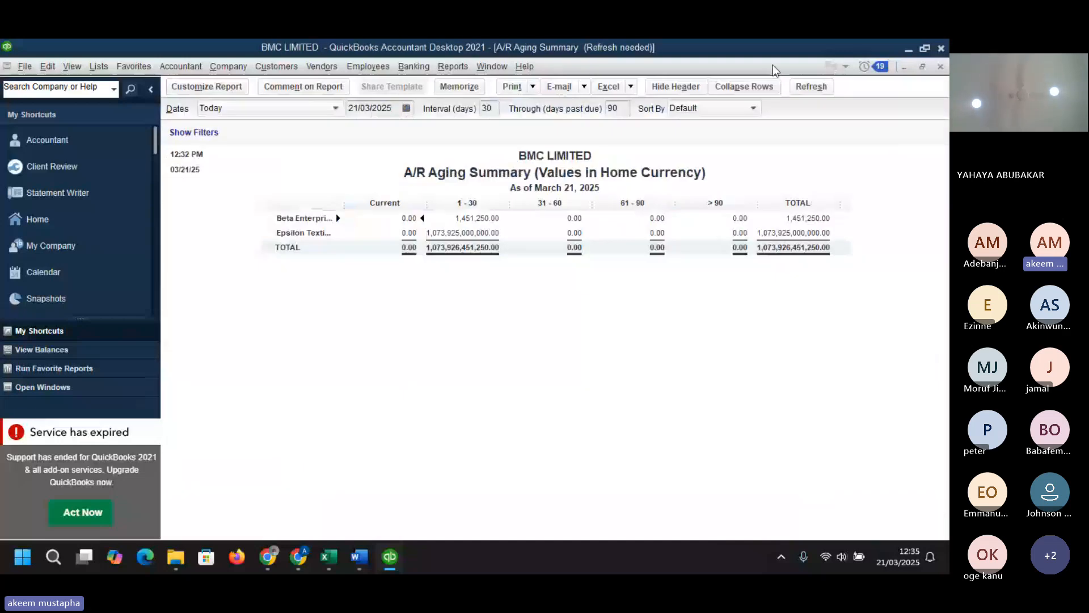
# - Open the Profit & Loss report to check the depreciation expense, then close it
pyautogui.click(452, 67)
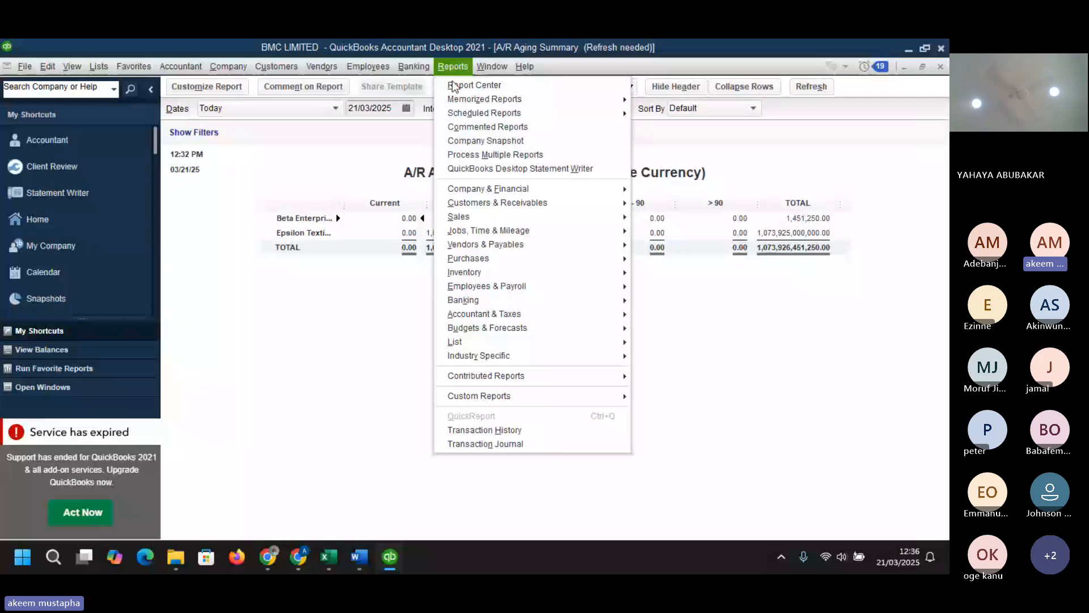
pyautogui.click(678, 189)
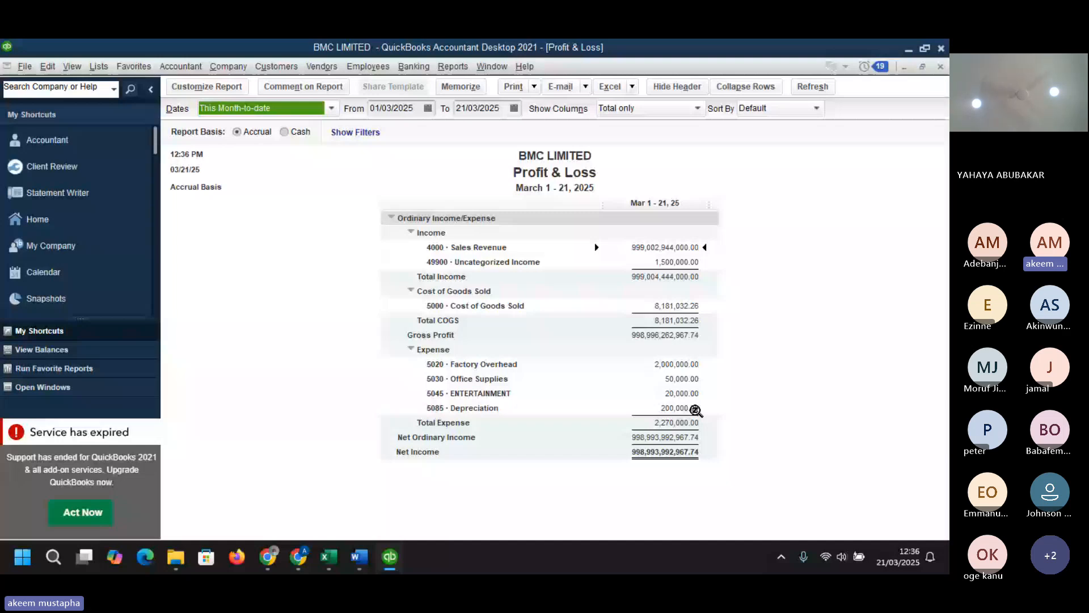
pyautogui.click(940, 68)
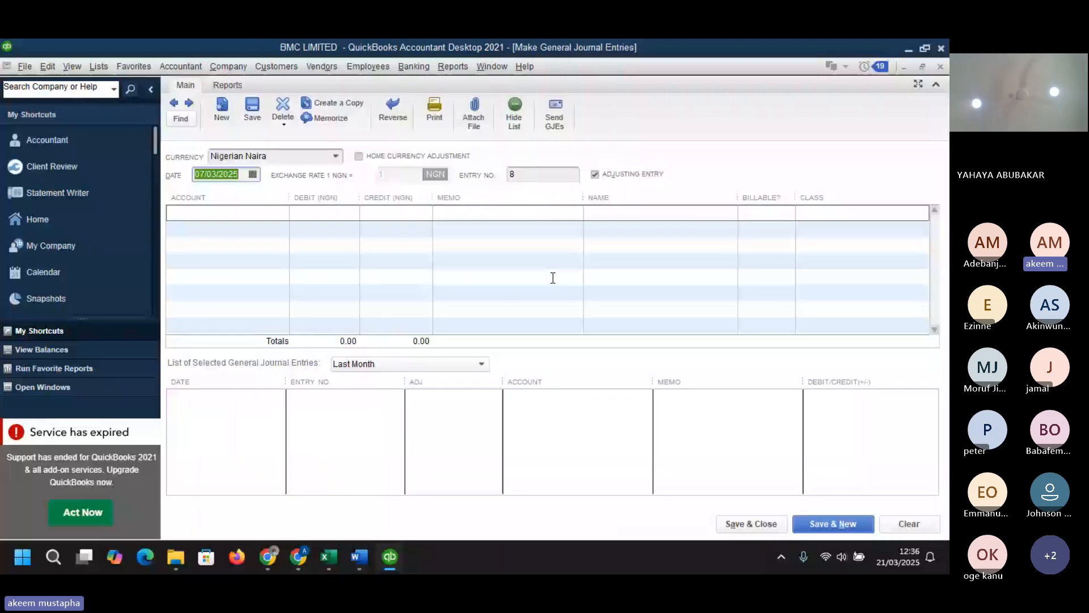
# - Record a new journal entry debiting 25500 Sales Tax Payable 750,000 and crediting 1010a GTBank - 0025
pyautogui.click(279, 214)
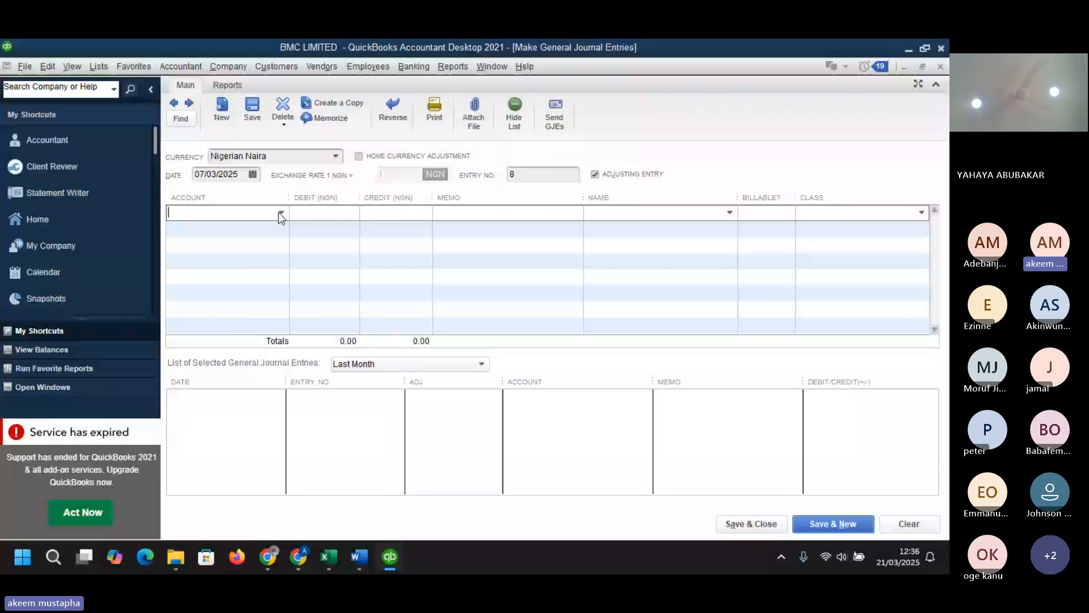
pyautogui.click(280, 214)
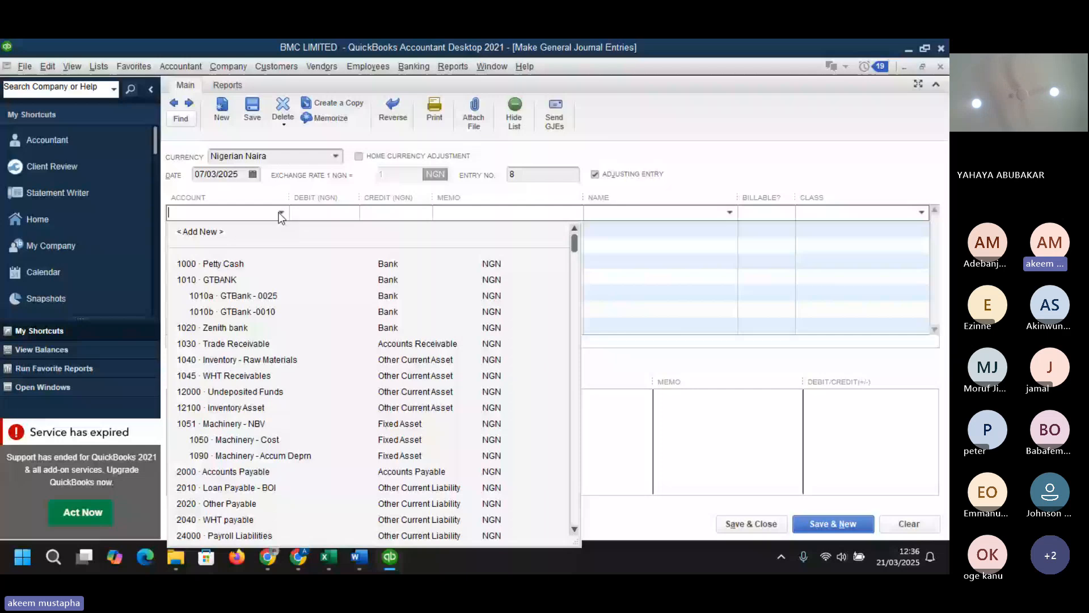
pyautogui.click(574, 530)
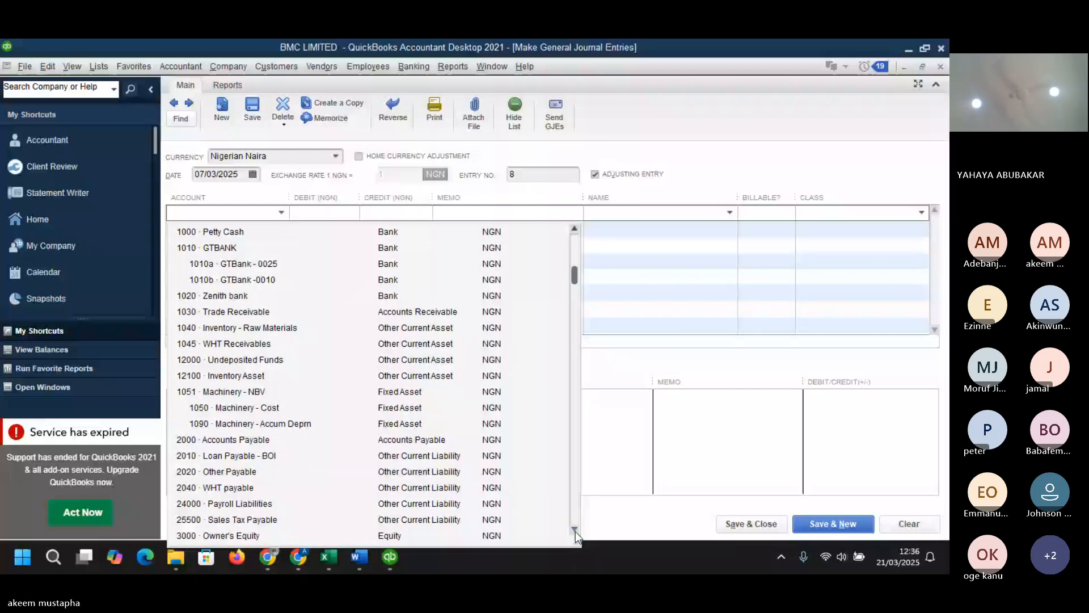
pyautogui.click(243, 520)
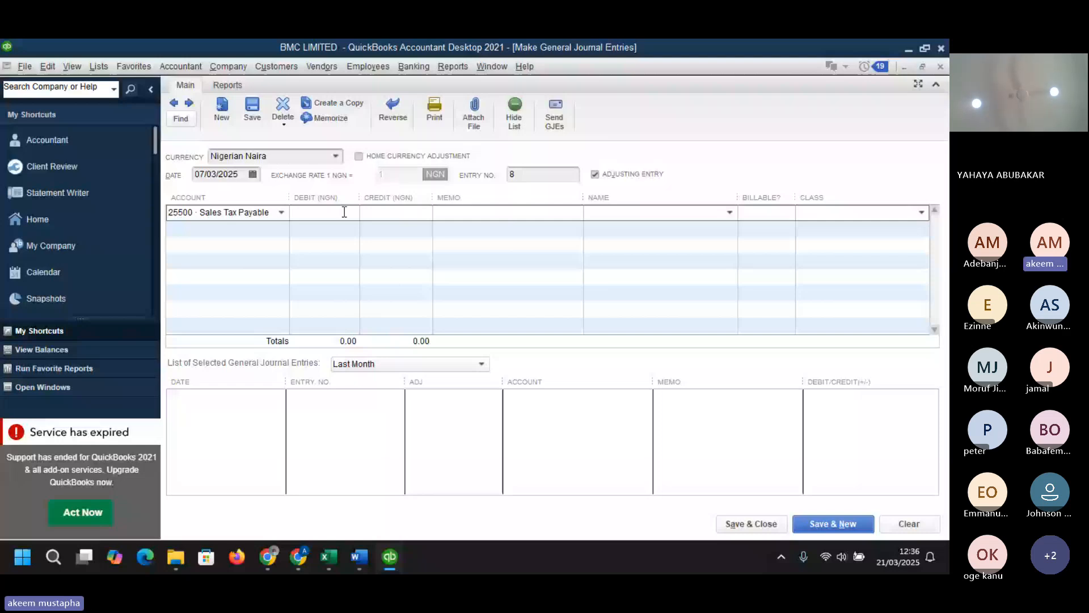
pyautogui.click(344, 212)
pyautogui.write('750000')
pyautogui.click(273, 228)
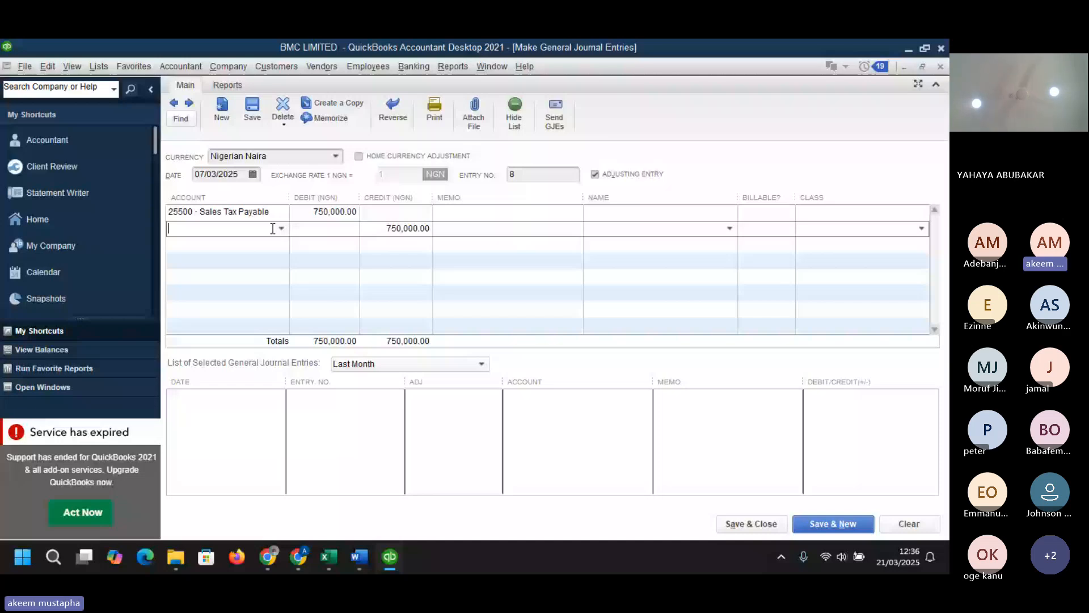
pyautogui.click(281, 228)
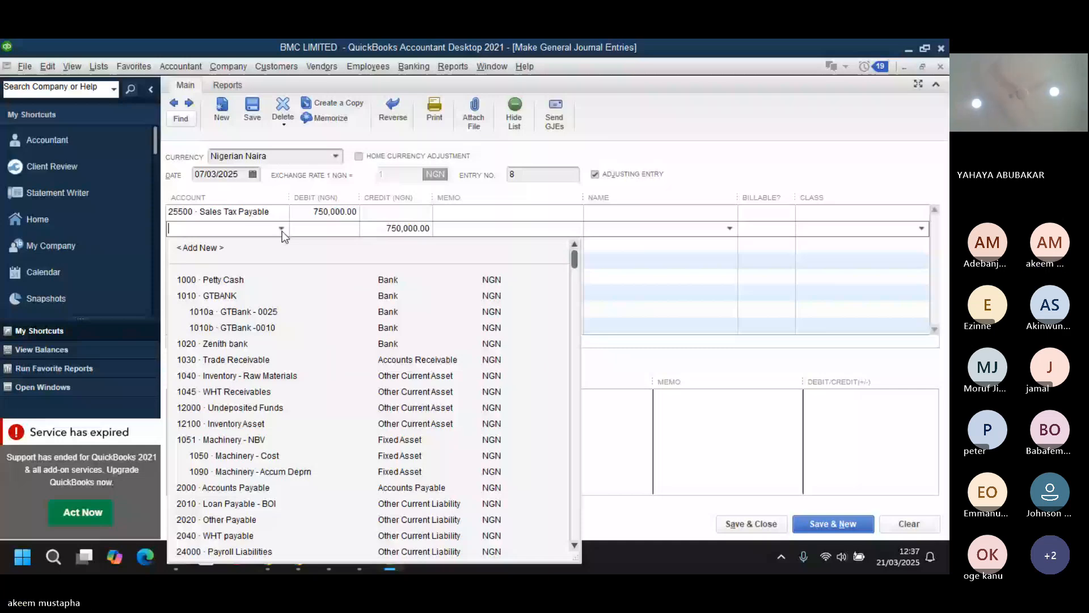
pyautogui.click(243, 311)
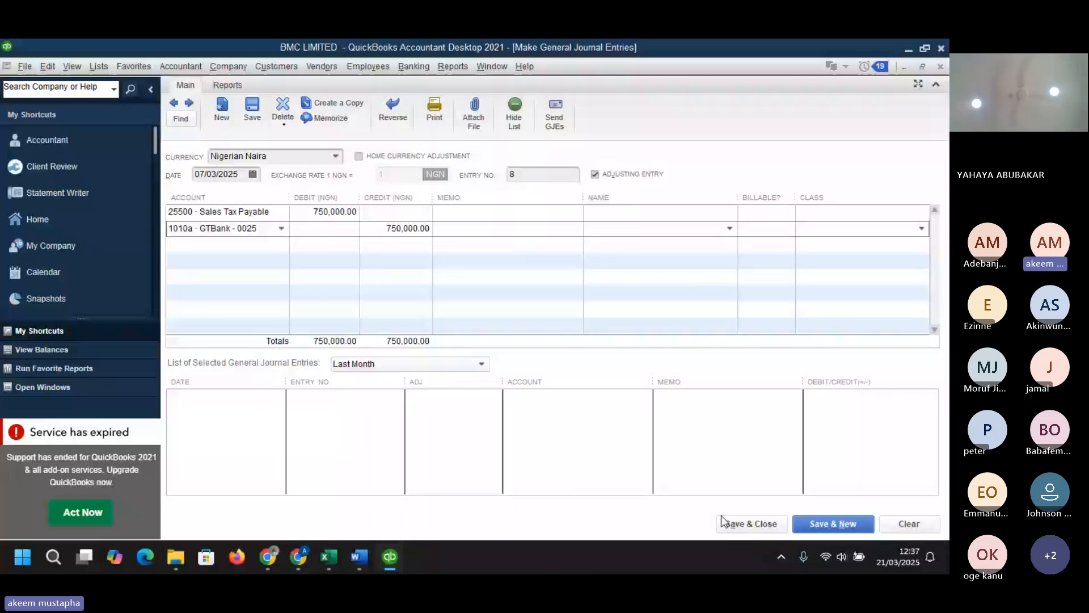
# - Set FIRS as the name on the Sales Tax Payable line and save the entry, declining to exit QuickBooks
pyautogui.click(738, 525)
pyautogui.click(484, 216)
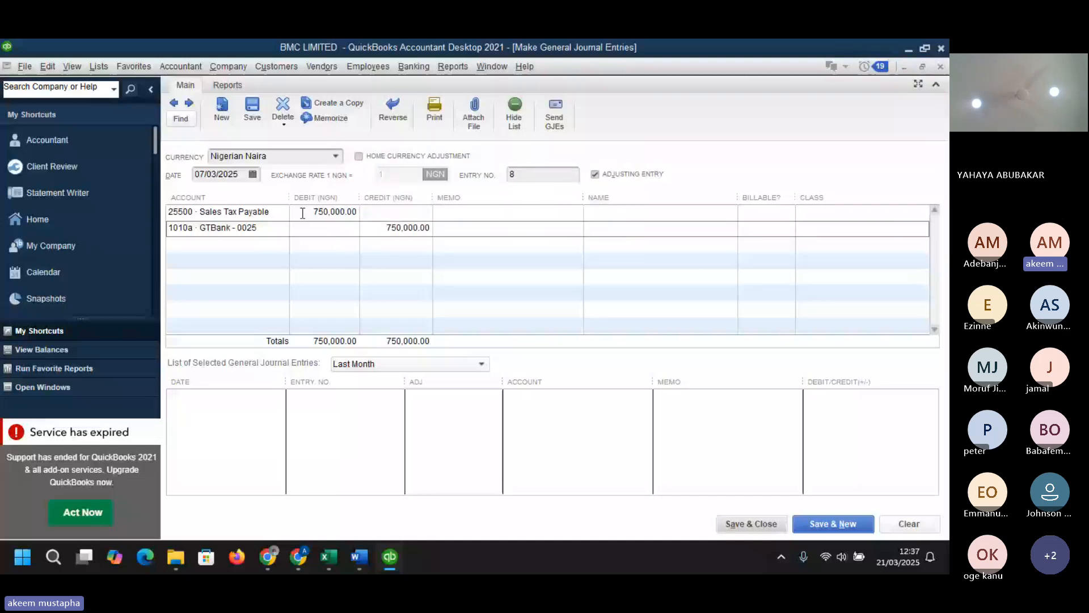
pyautogui.click(699, 213)
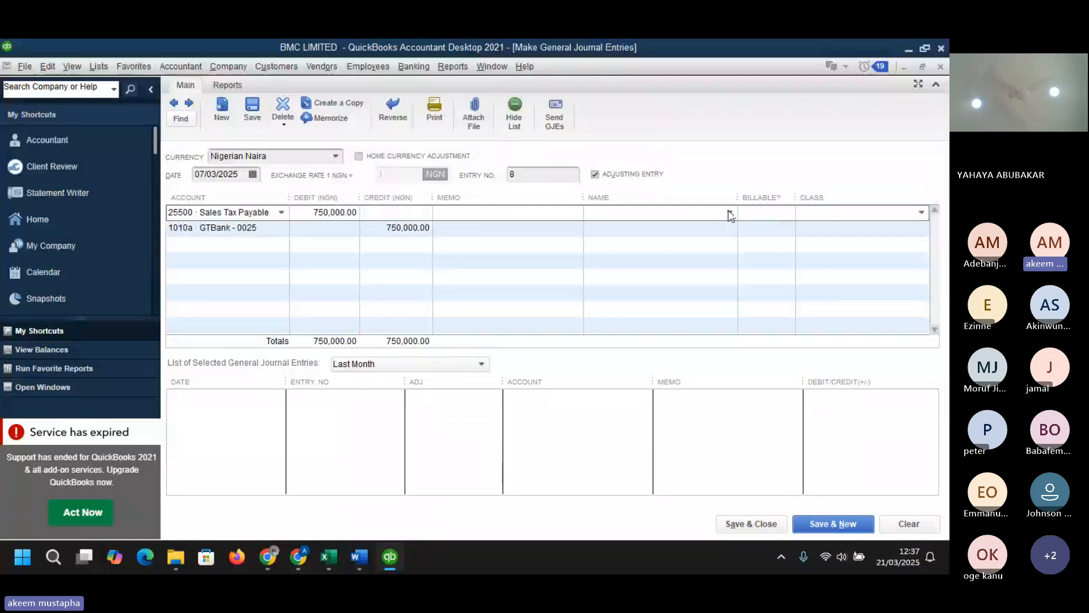
pyautogui.click(730, 213)
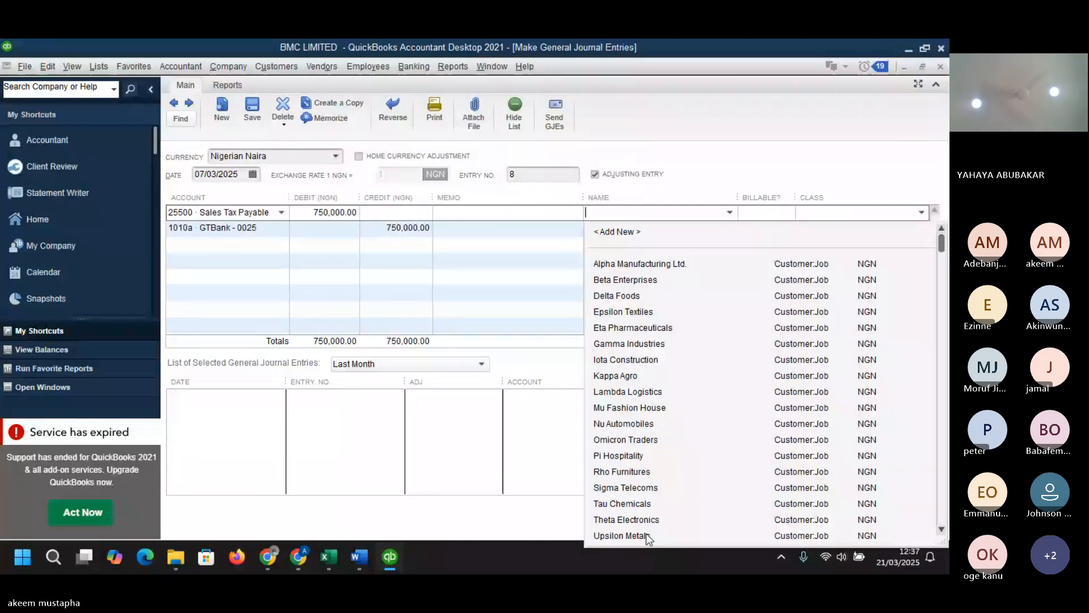
pyautogui.hotkey('ctrl', 's')
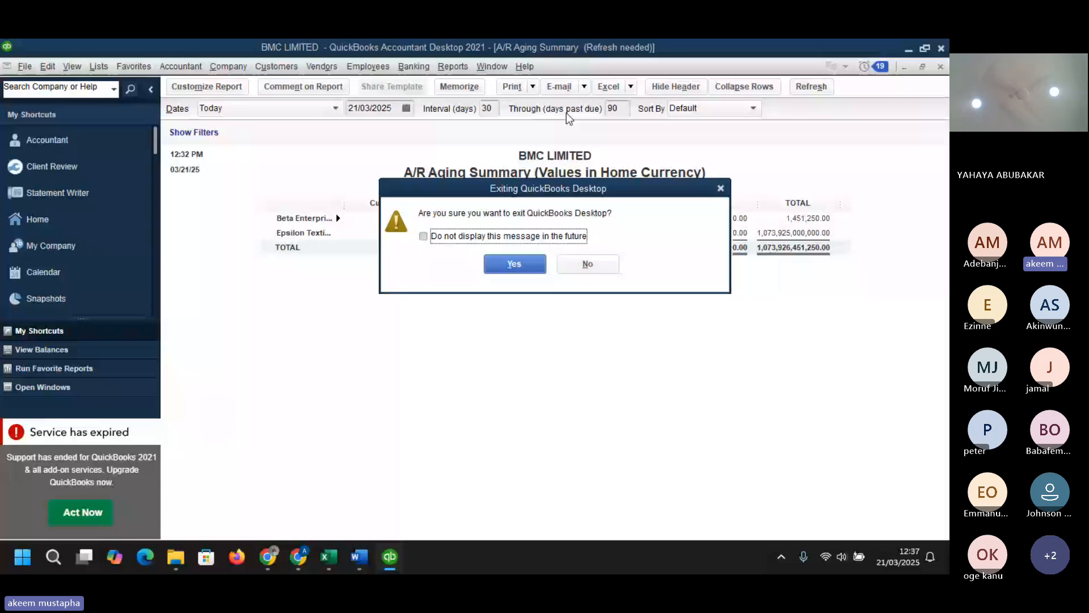
pyautogui.click(588, 264)
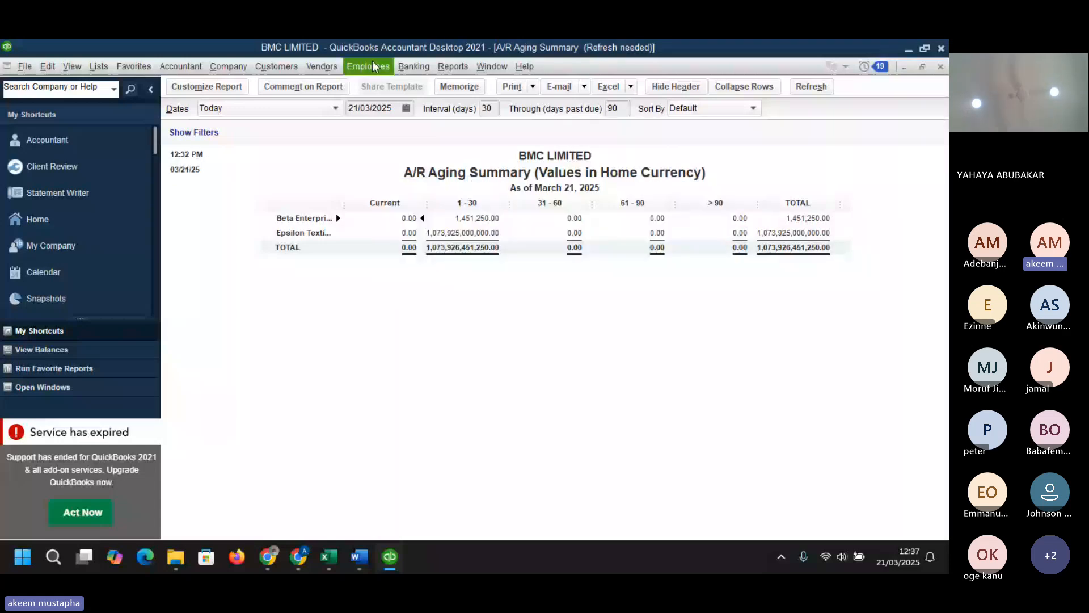
# - Open the General Ledger report from the Accountant & Taxes reports
pyautogui.click(451, 66)
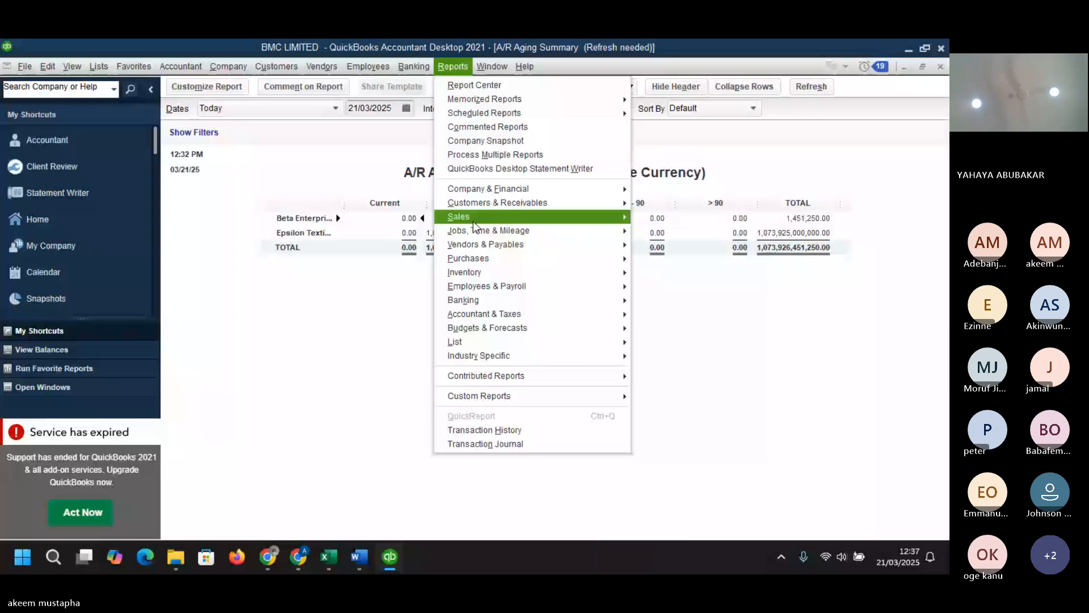
pyautogui.moveTo(499, 316)
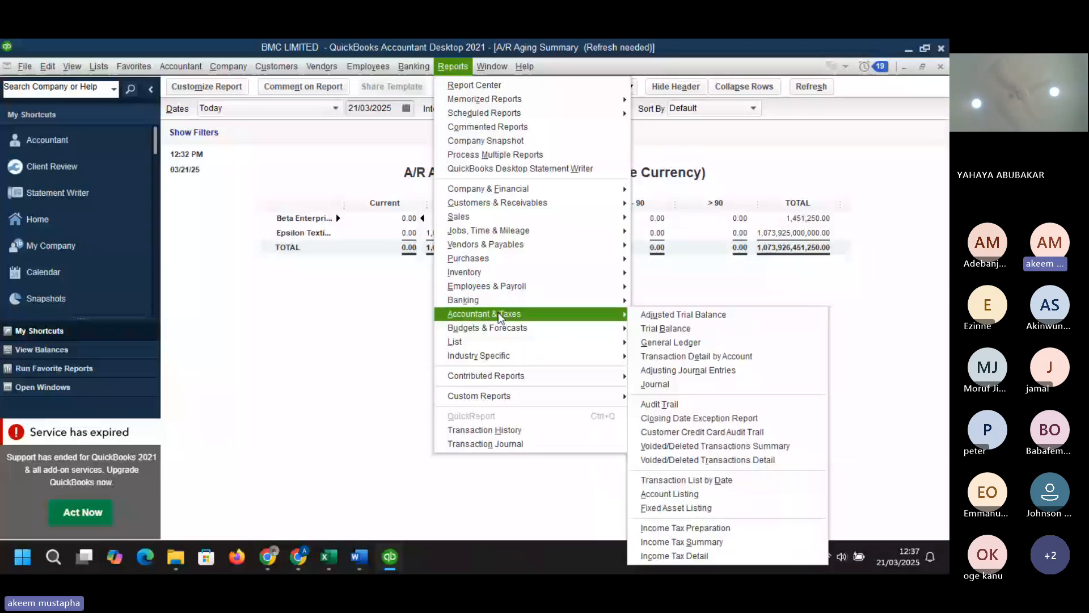
pyautogui.click(690, 344)
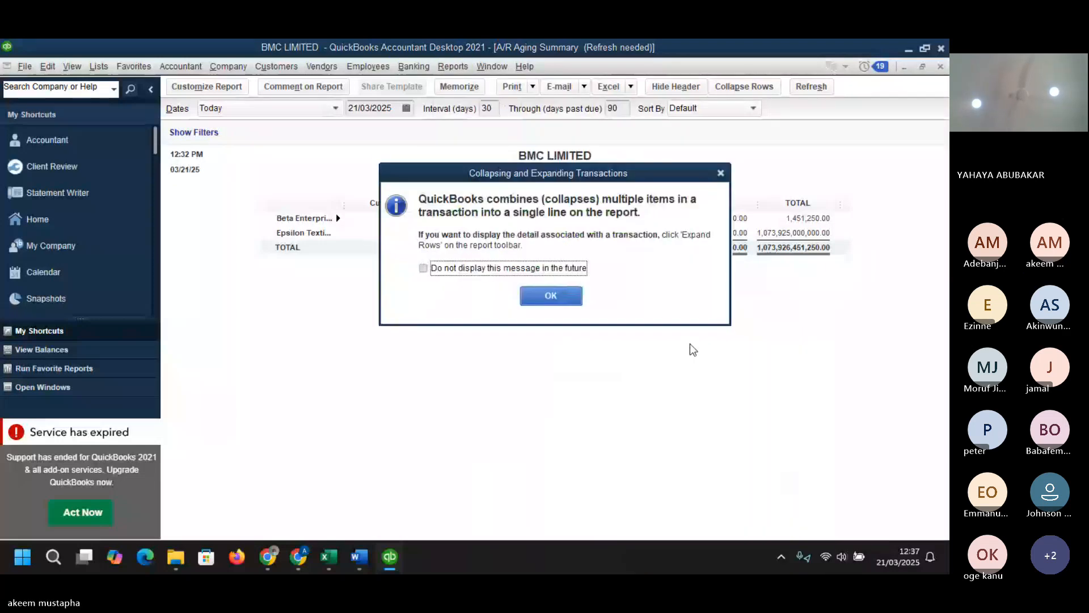
pyautogui.click(546, 295)
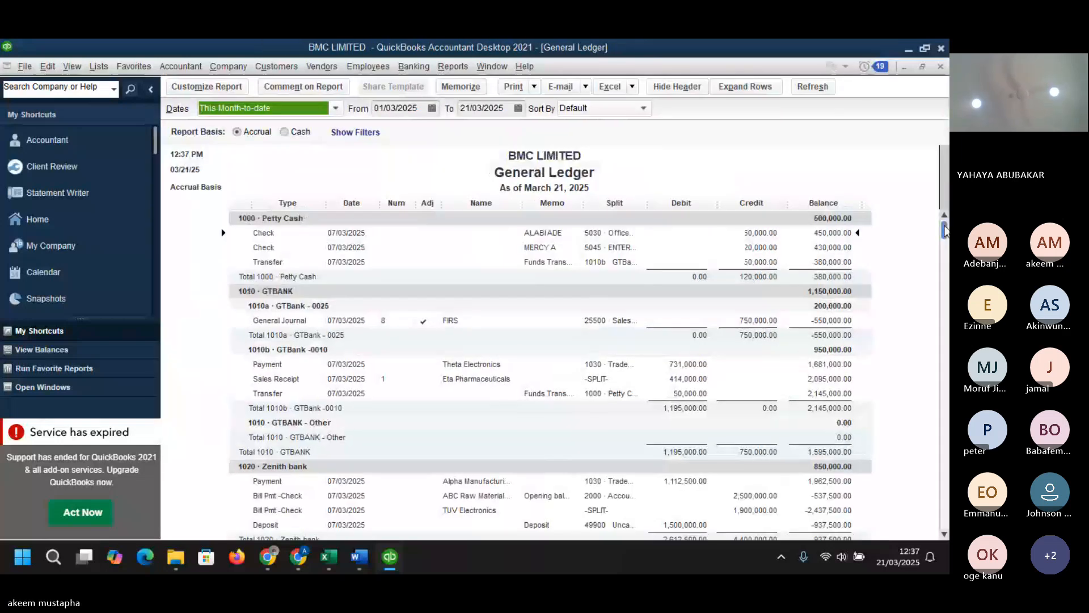
# - Review the 25500 Sales Tax Payable section of the General Ledger, widening the Balance and Credit columns
pyautogui.moveTo(946, 230); pyautogui.dragTo(947, 230)
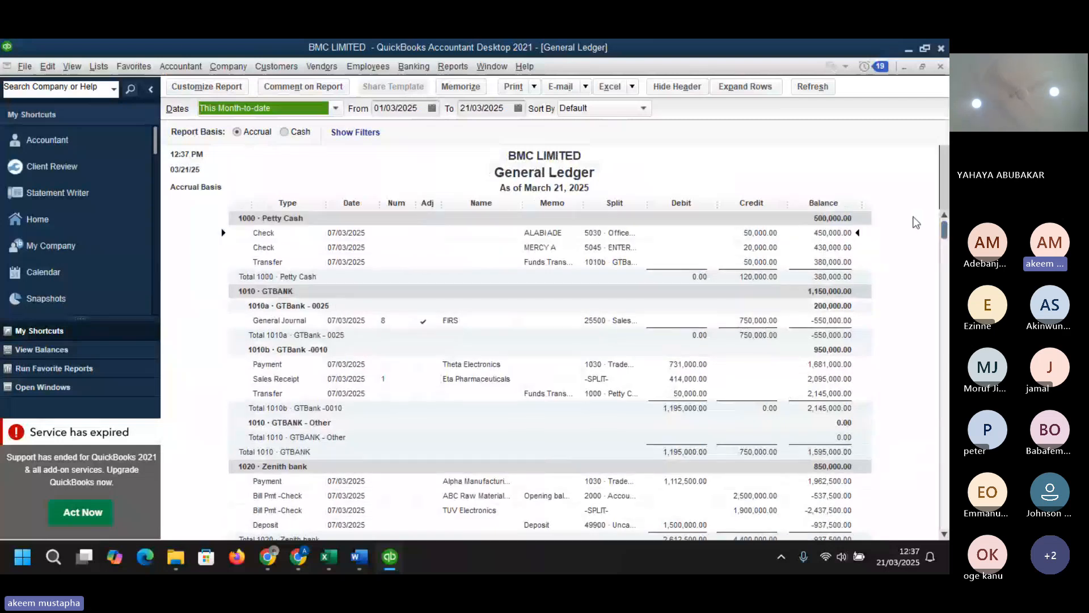
pyautogui.moveTo(943, 229); pyautogui.dragTo(947, 301)
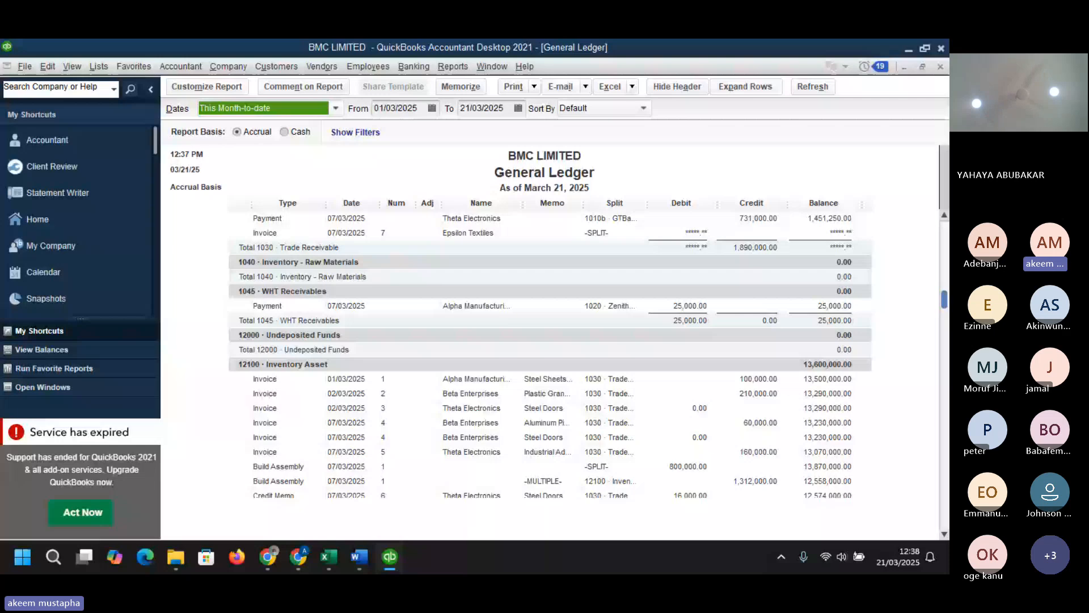
pyautogui.scroll(-15, 631, 334)
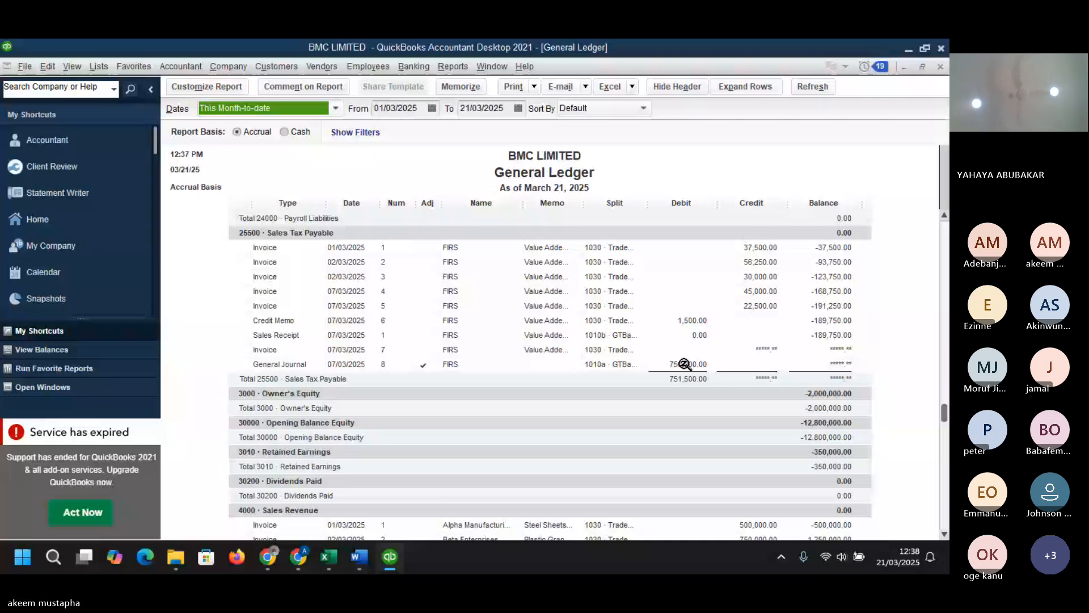
pyautogui.moveTo(861, 204); pyautogui.dragTo(892, 218)
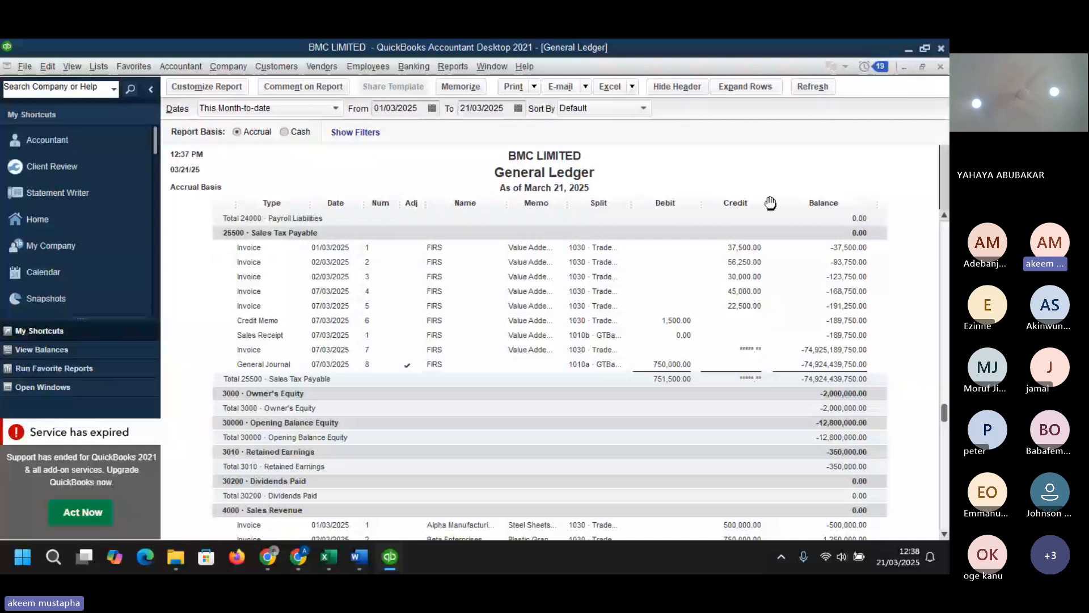
pyautogui.moveTo(770, 203); pyautogui.dragTo(788, 205)
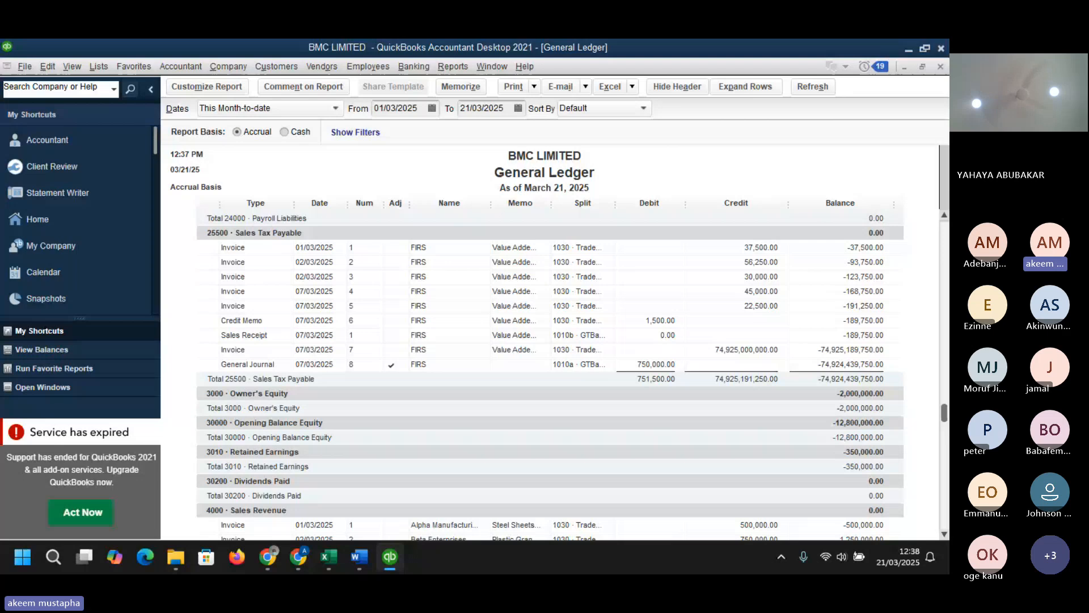
pyautogui.hotkey('alt', 'Tab')
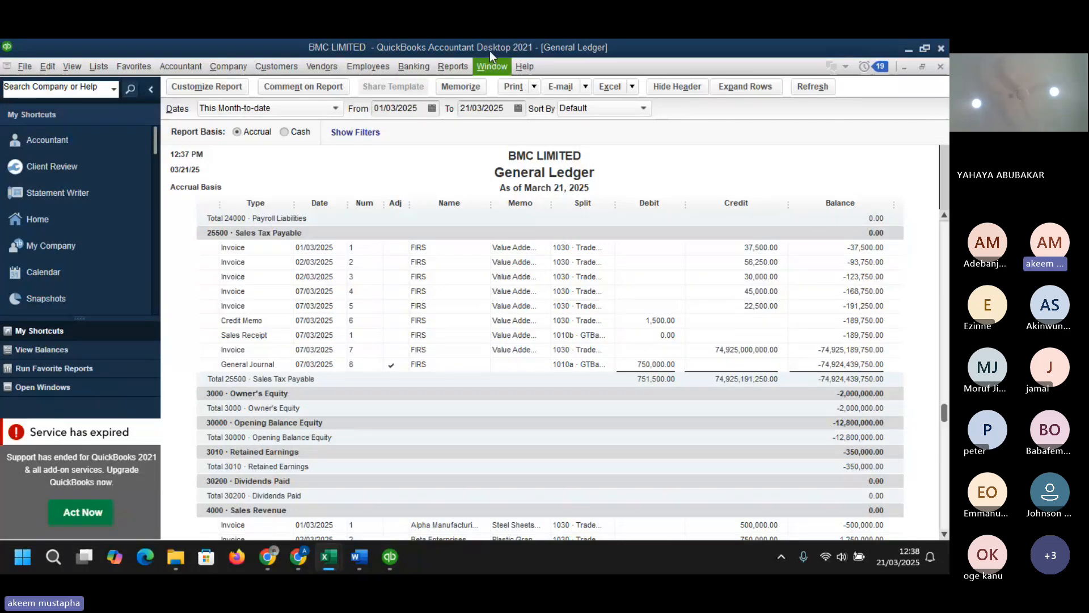
pyautogui.click(452, 67)
pyautogui.click(779, 152)
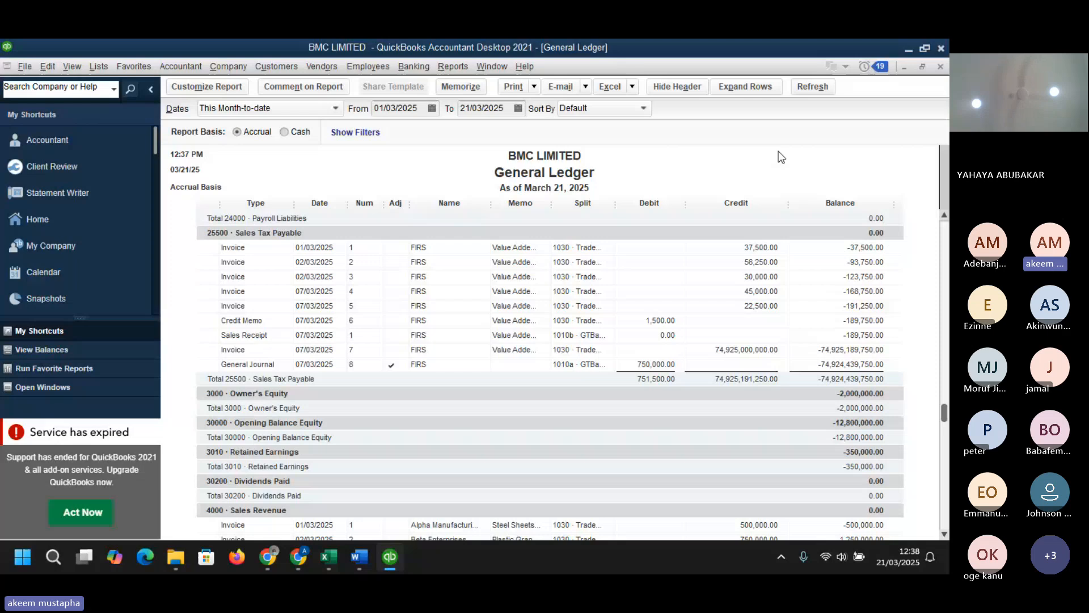
# - Examine the General Ledger's report customization settings across all sections without changing anything
pyautogui.click(212, 87)
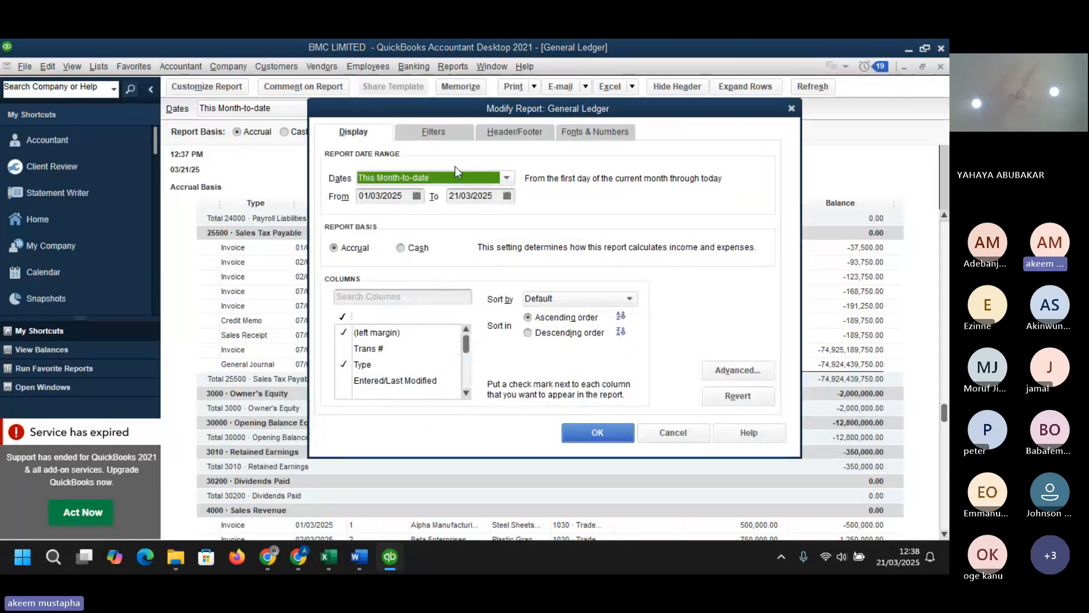
pyautogui.click(460, 133)
pyautogui.click(508, 139)
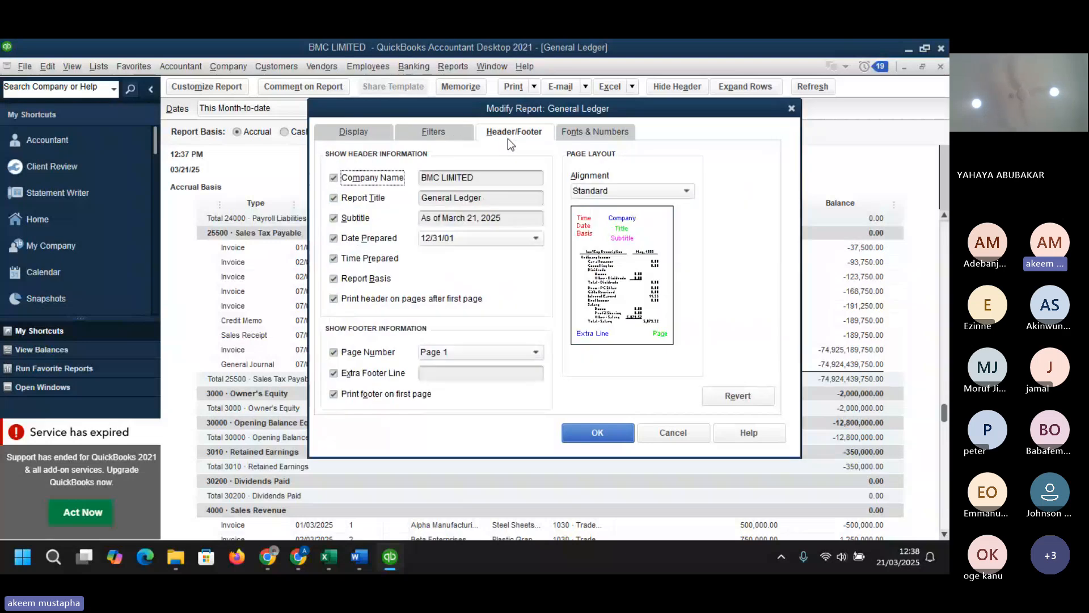
pyautogui.click(593, 132)
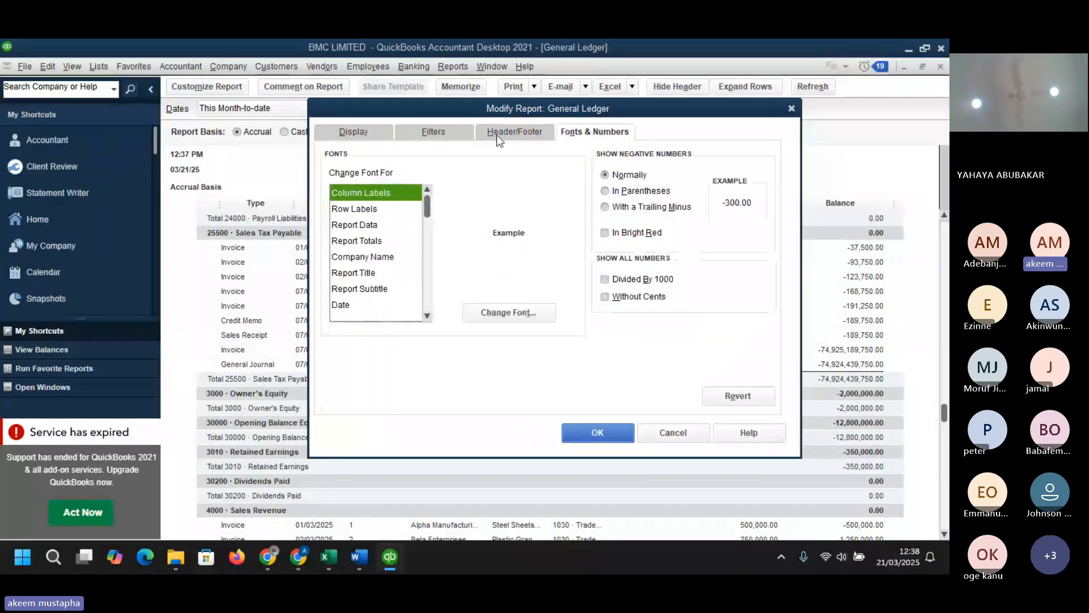
pyautogui.click(455, 135)
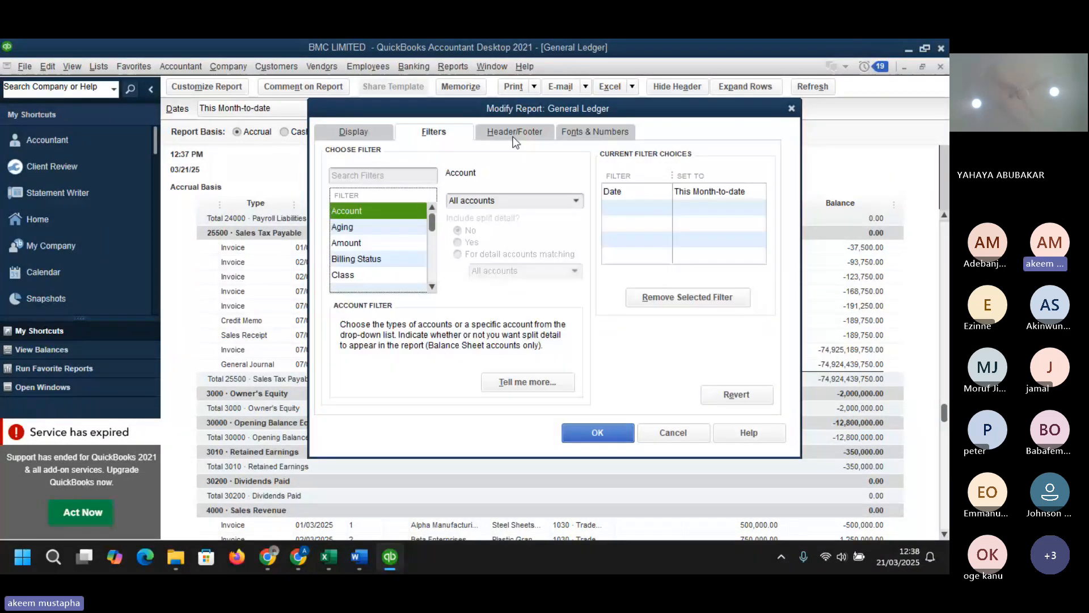
pyautogui.click(514, 136)
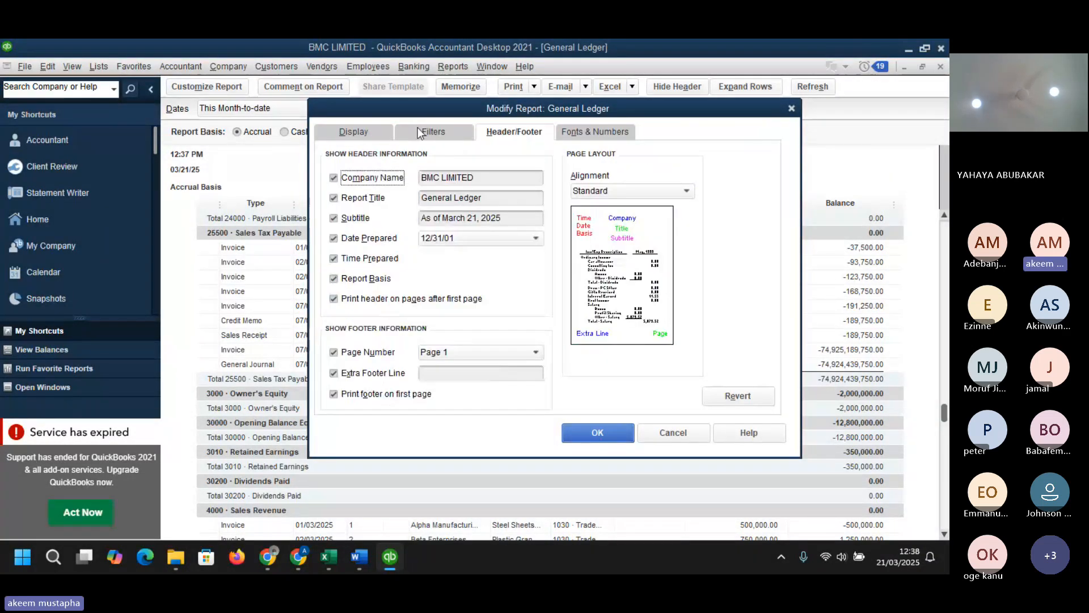
pyautogui.click(358, 124)
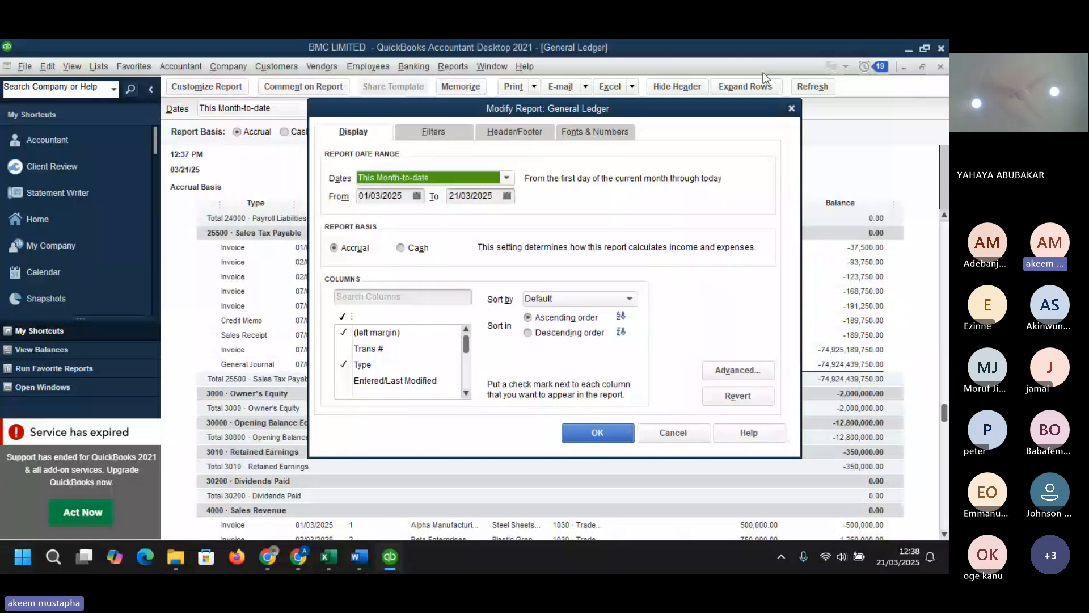
pyautogui.click(791, 107)
# - Open a new invoice form and launch the Layout Designer for a copy of the Intuit Product Invoice template
pyautogui.click(276, 66)
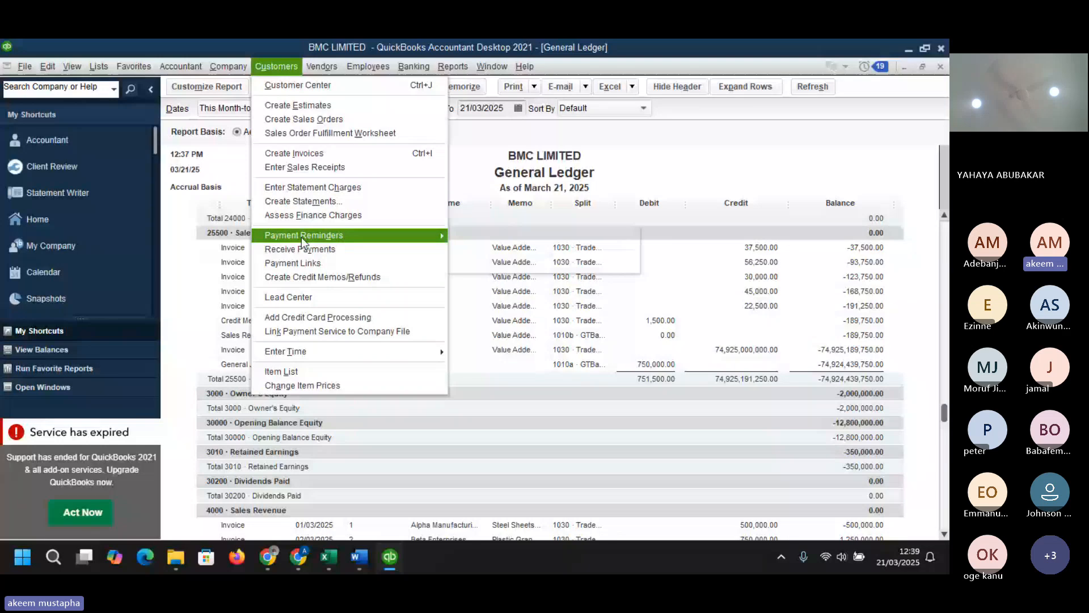
pyautogui.click(294, 158)
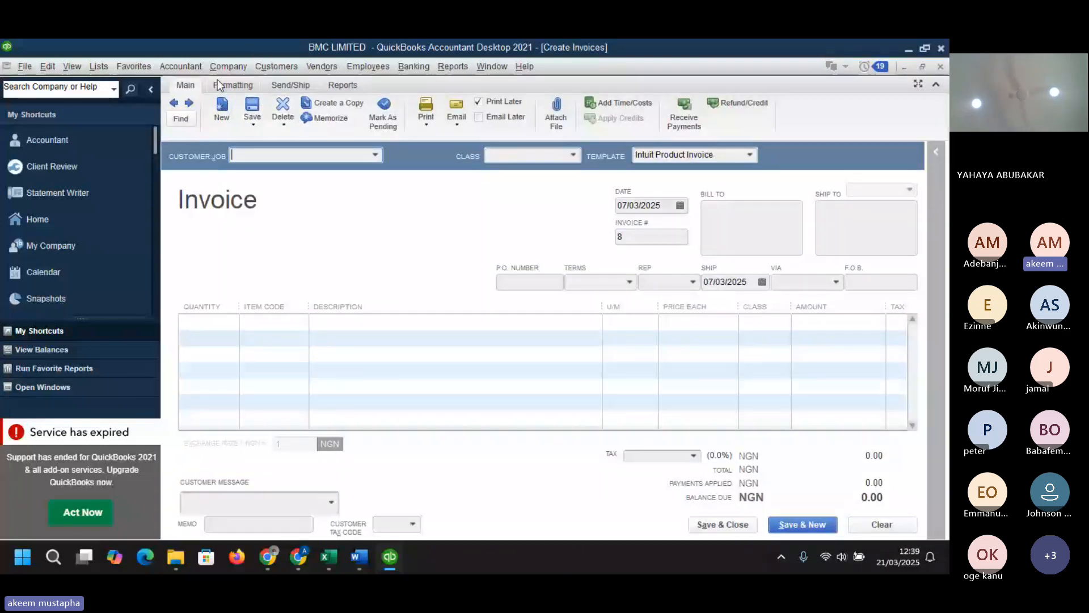
pyautogui.click(219, 84)
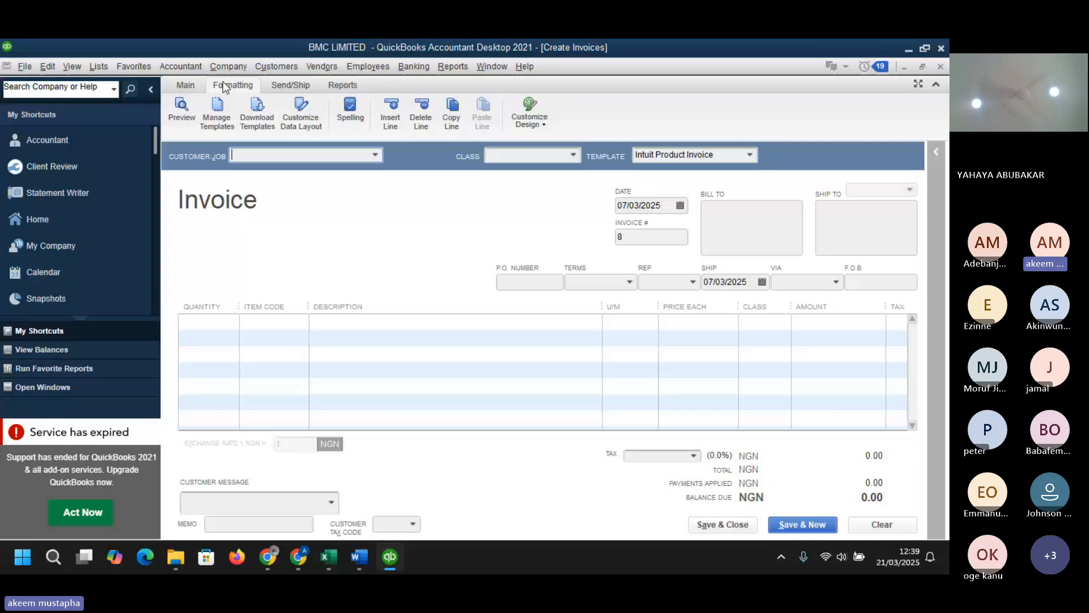
pyautogui.click(216, 118)
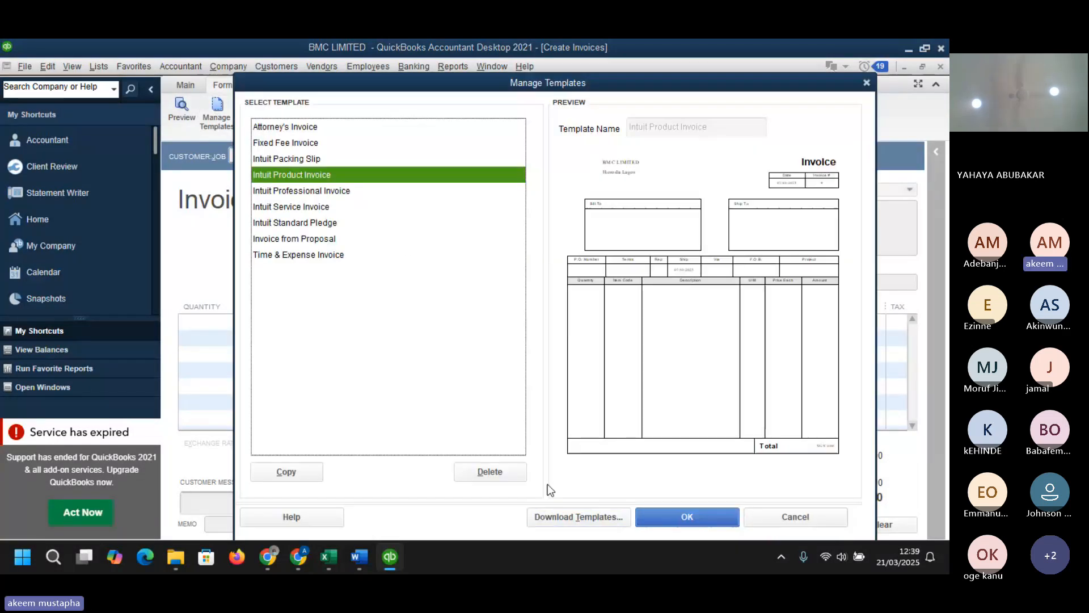
pyautogui.press('Escape')
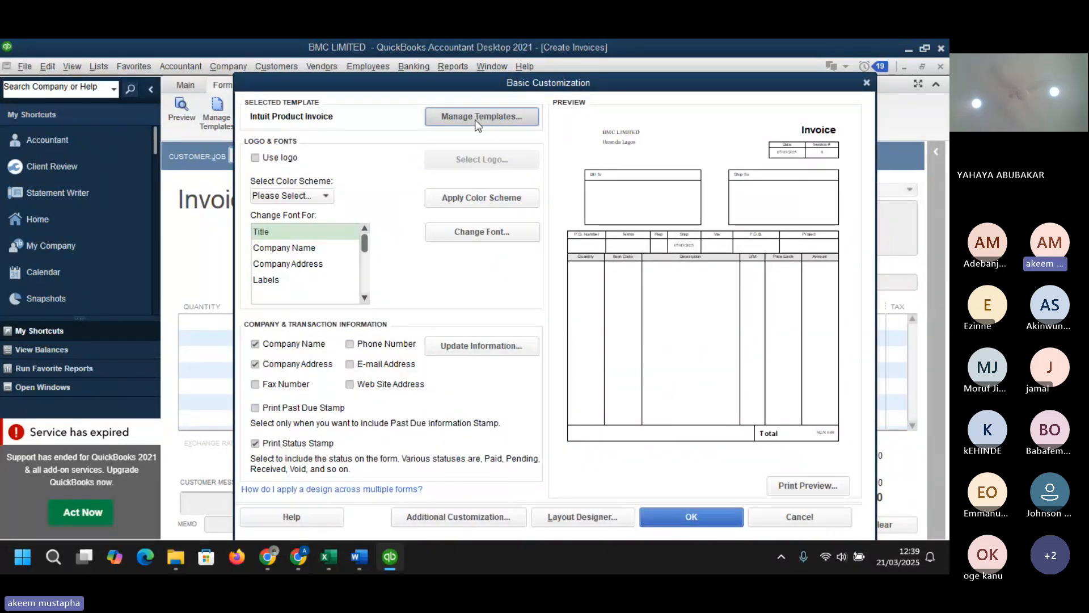
pyautogui.click(570, 515)
# - Move the Invoice title label leftward toward the centre of the template header
pyautogui.click(434, 281)
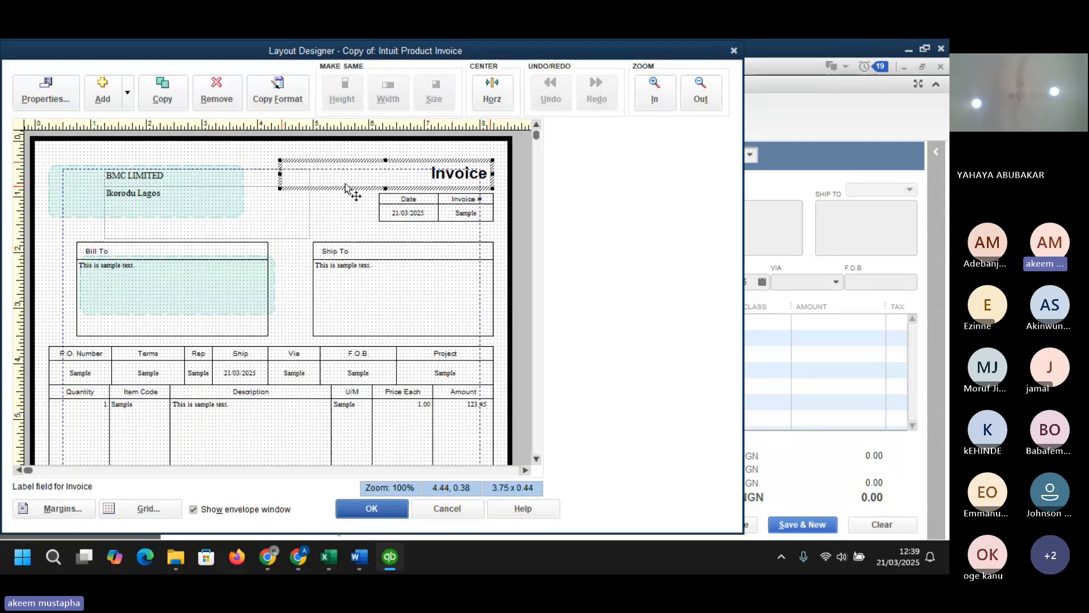
pyautogui.moveTo(345, 186); pyautogui.dragTo(268, 176)
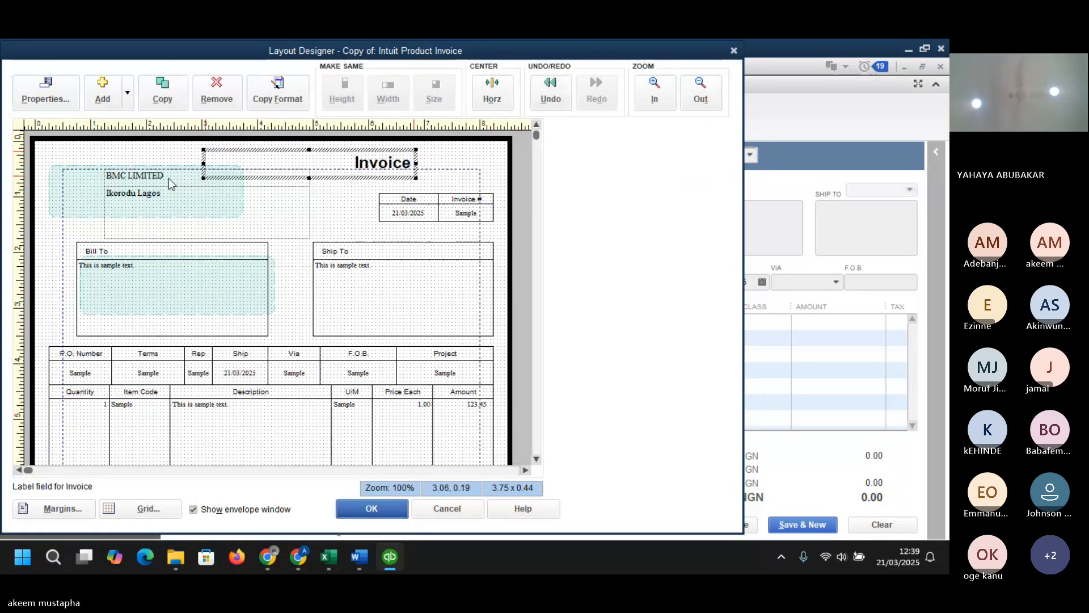
pyautogui.click(121, 185)
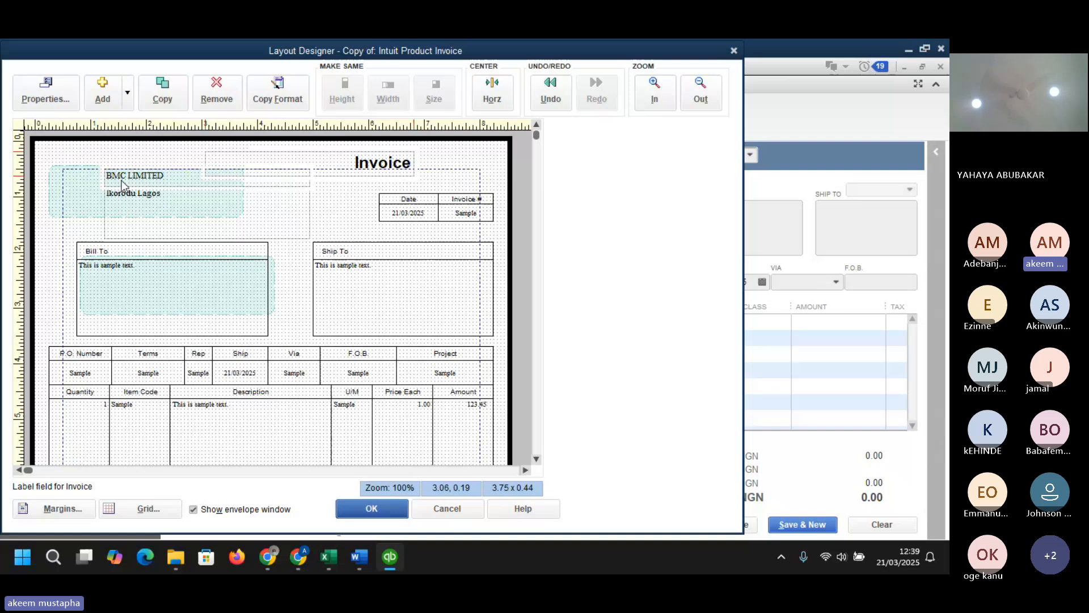
# - Add an image to the template using the WhatsApp Image 2025-03-21 at 09.40.25 file from Downloads
pyautogui.click(128, 92)
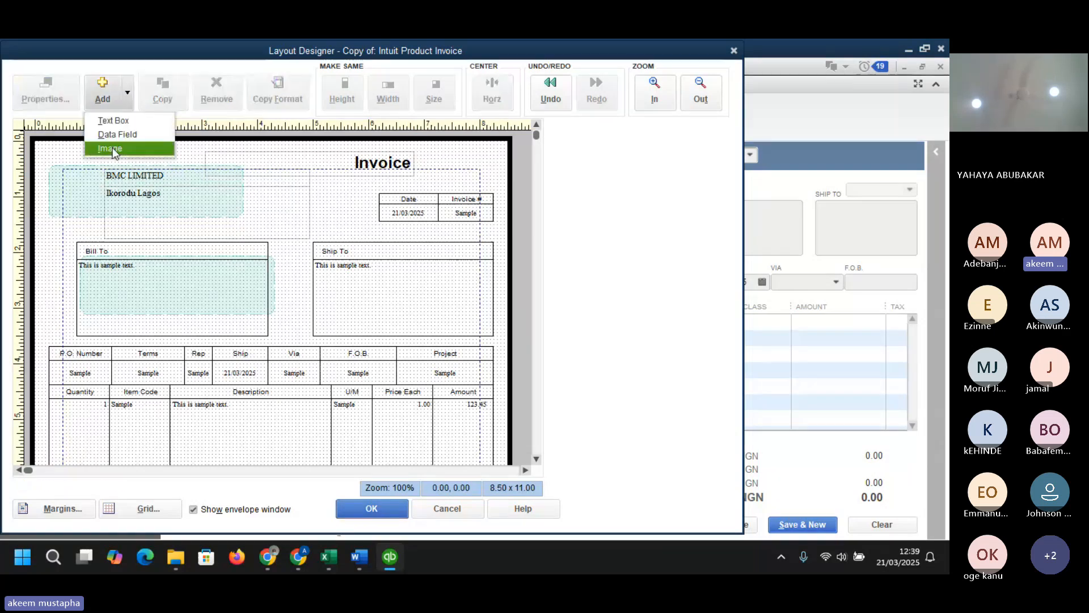
pyautogui.click(112, 148)
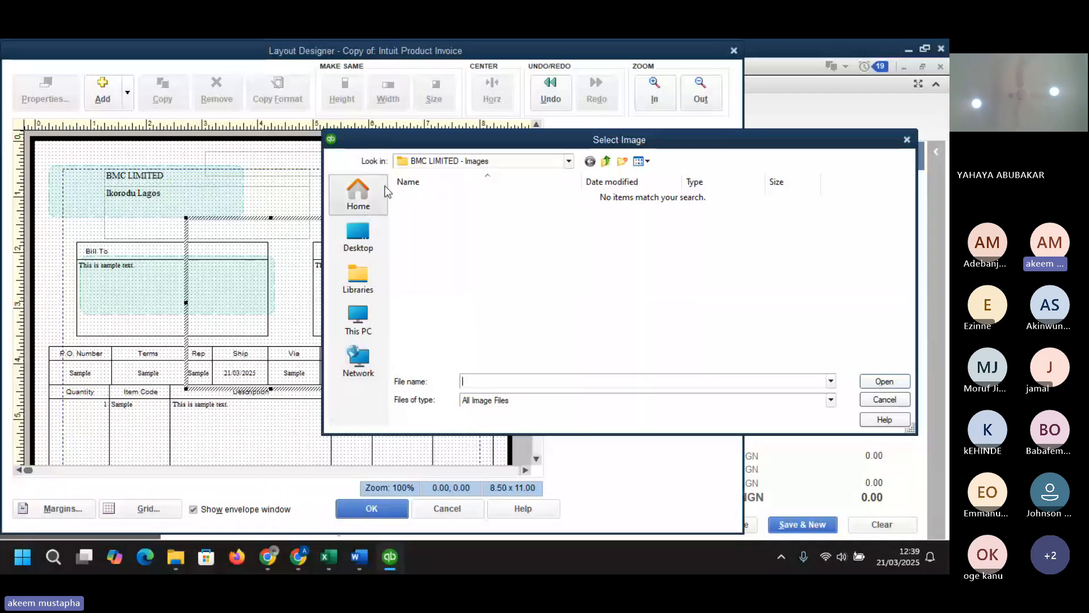
pyautogui.click(357, 242)
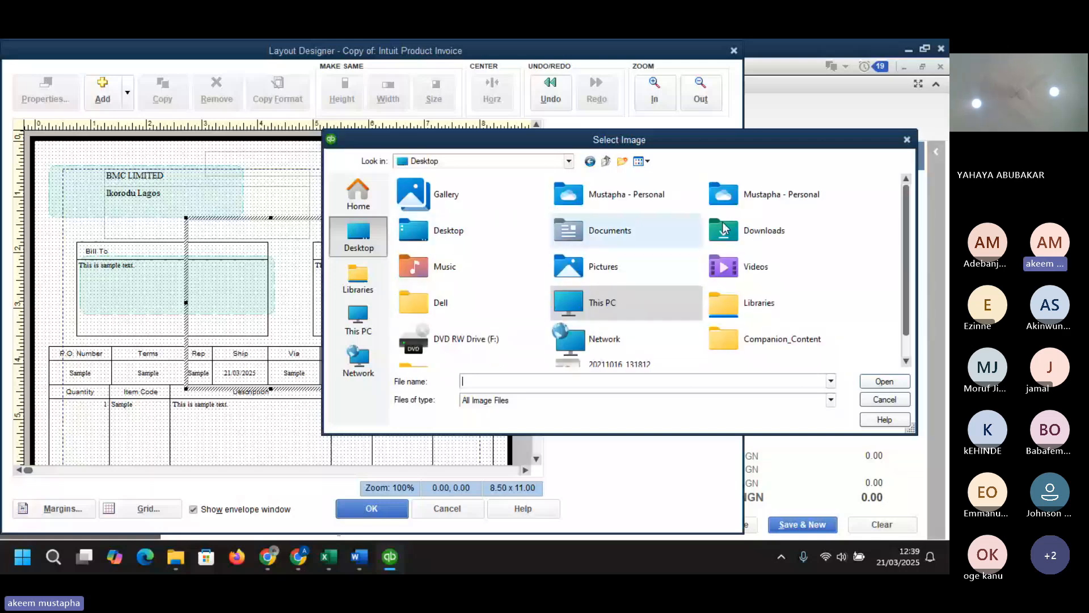
pyautogui.doubleClick(724, 229)
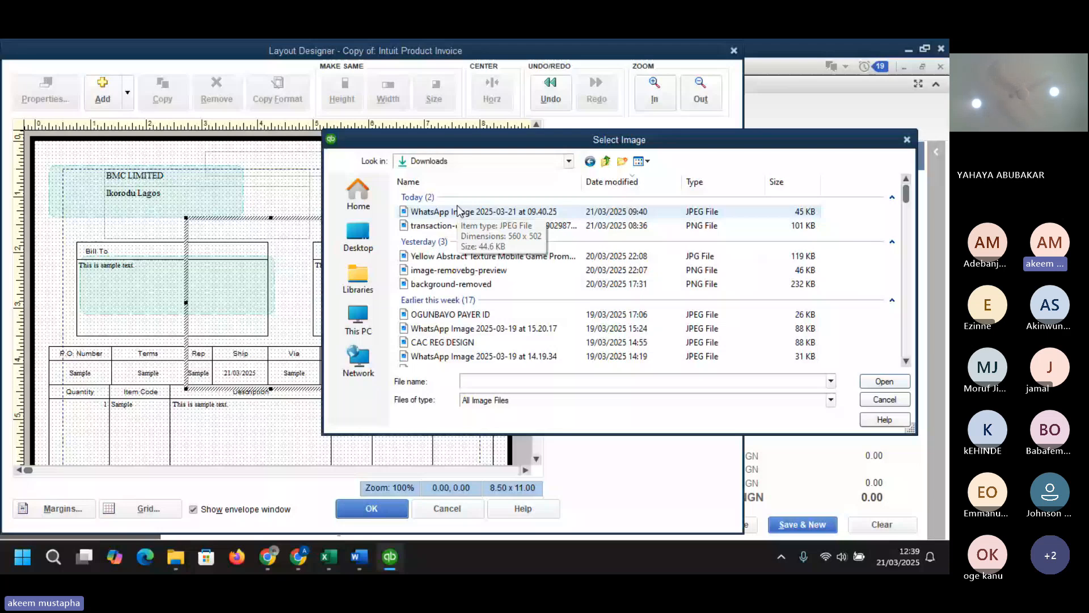
pyautogui.doubleClick(458, 211)
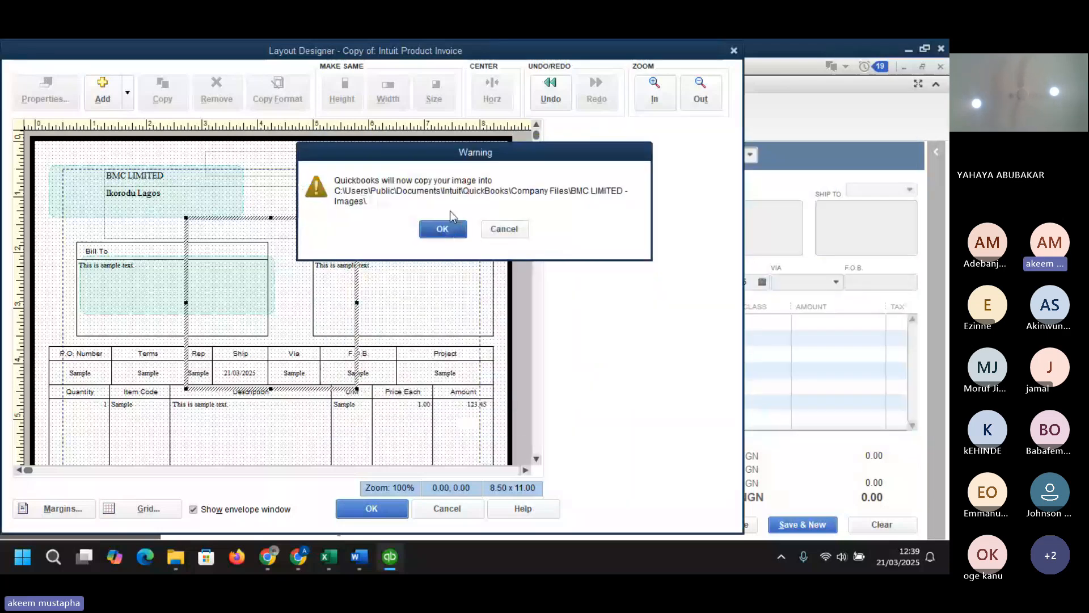
pyautogui.click(441, 224)
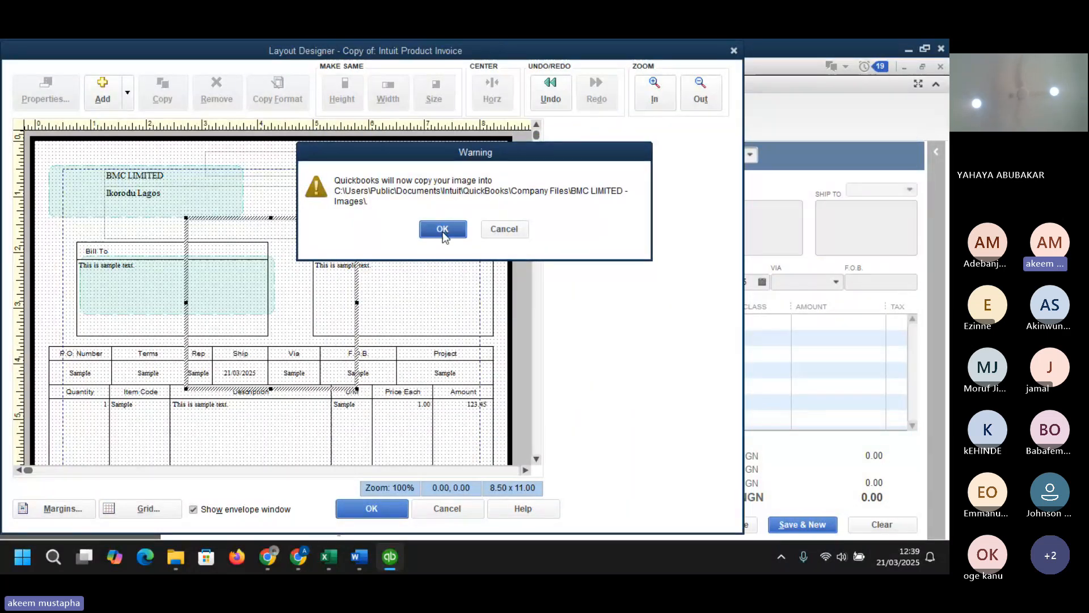
pyautogui.click(427, 392)
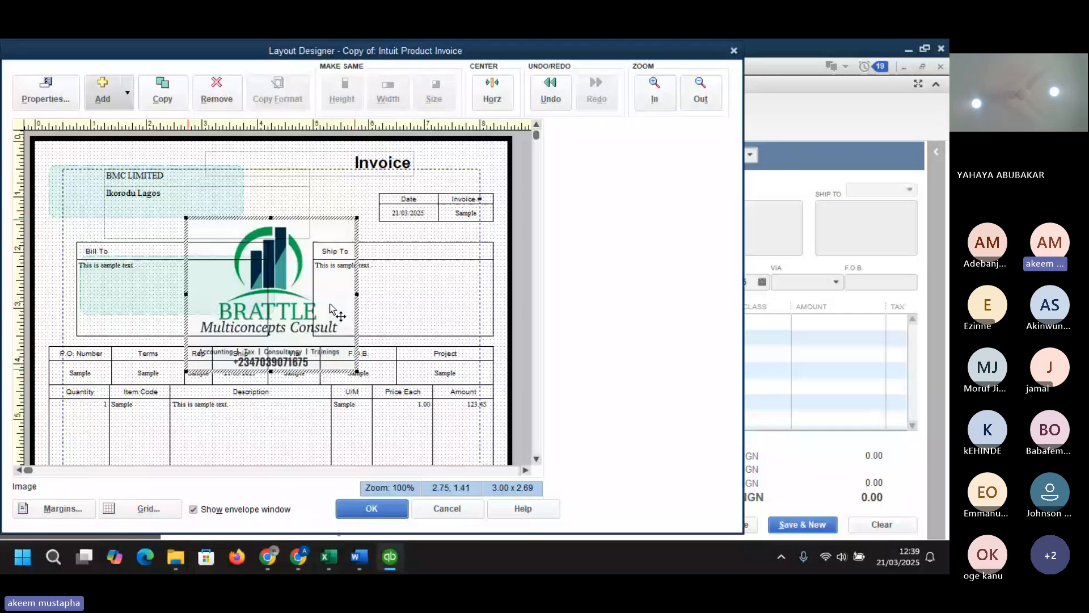
# - Shrink the logo image to about 1.25 x 1.11 inches in the top-left corner beside the company name
pyautogui.moveTo(355, 370); pyautogui.dragTo(104, 198)
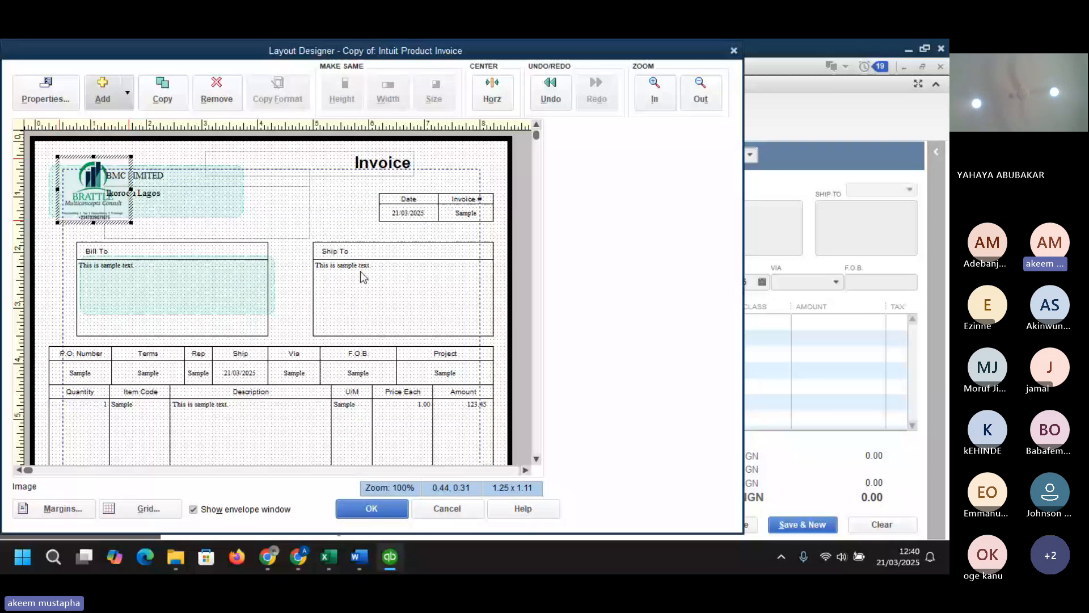
pyautogui.click(536, 459)
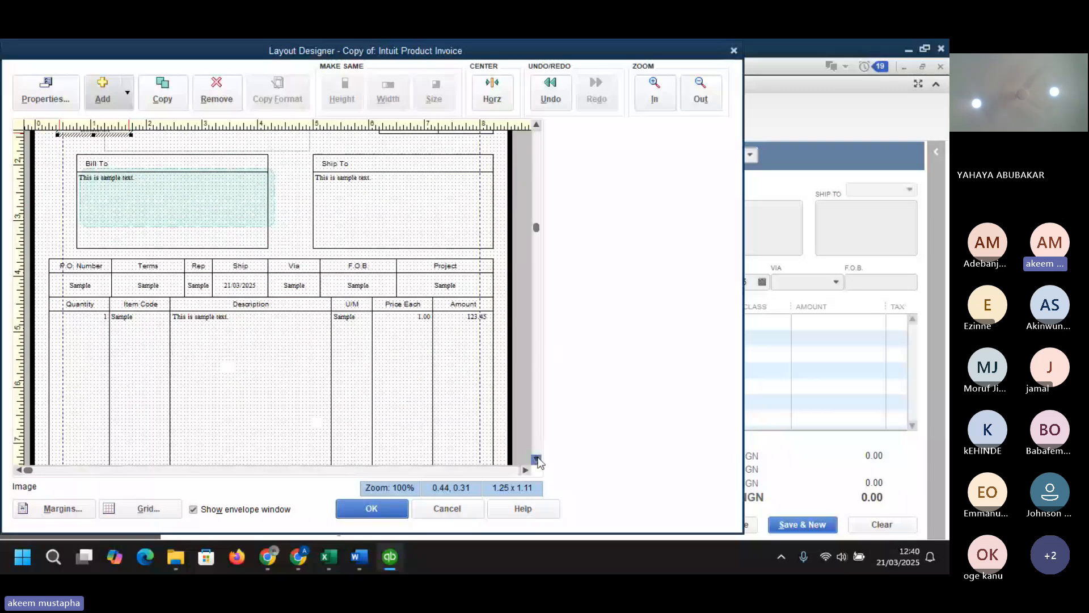
pyautogui.click(536, 458)
pyautogui.click(536, 459)
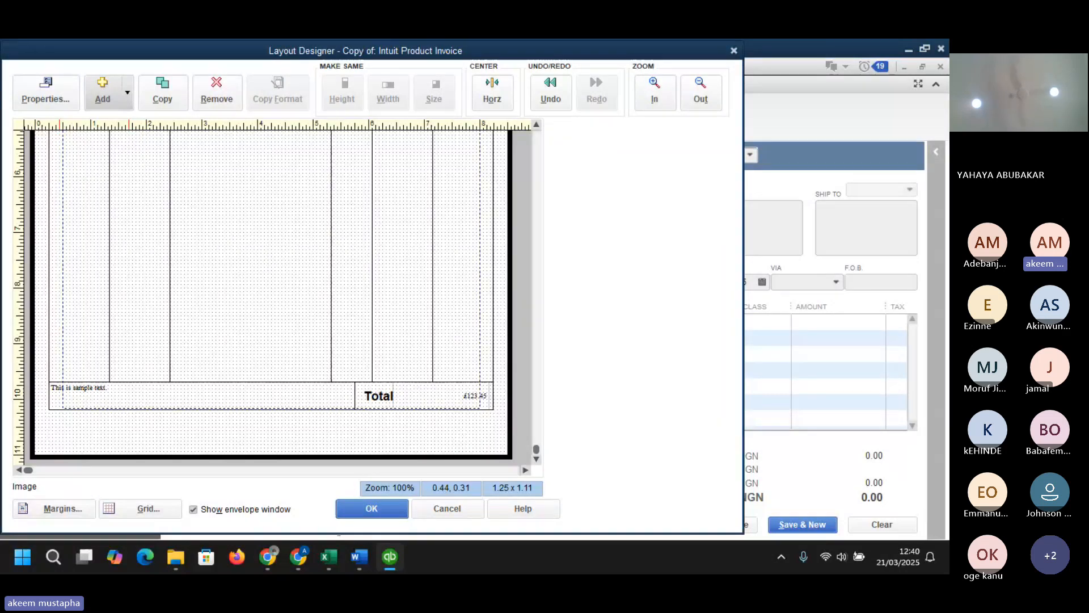
# - Save the invoice layout and close the template customization and the invoice form
pyautogui.hotkey('alt', 'Tab')
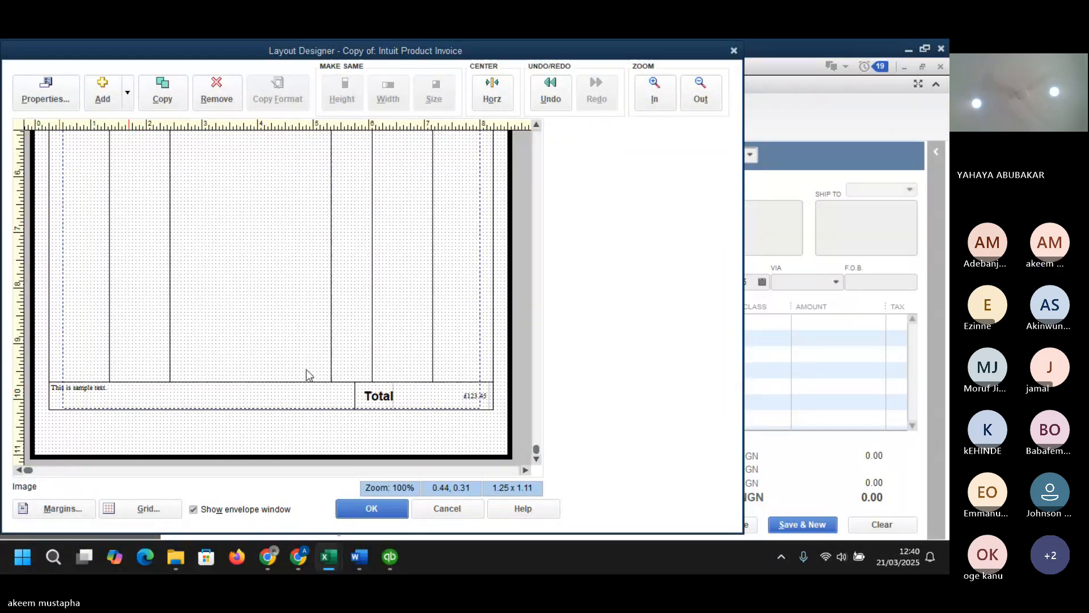
pyautogui.click(297, 387)
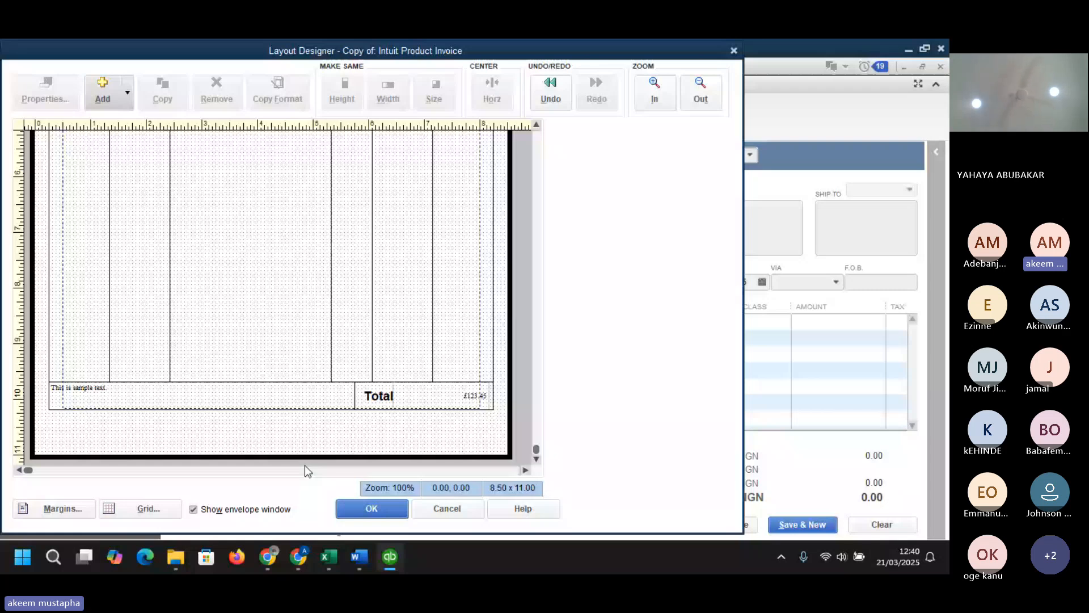
pyautogui.click(451, 508)
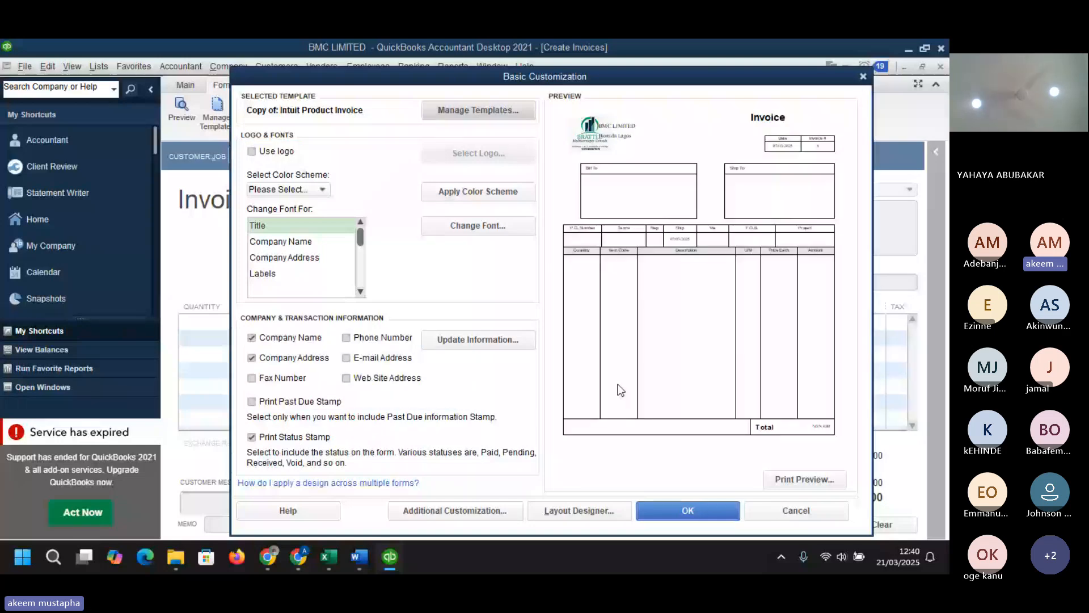
pyautogui.click(863, 76)
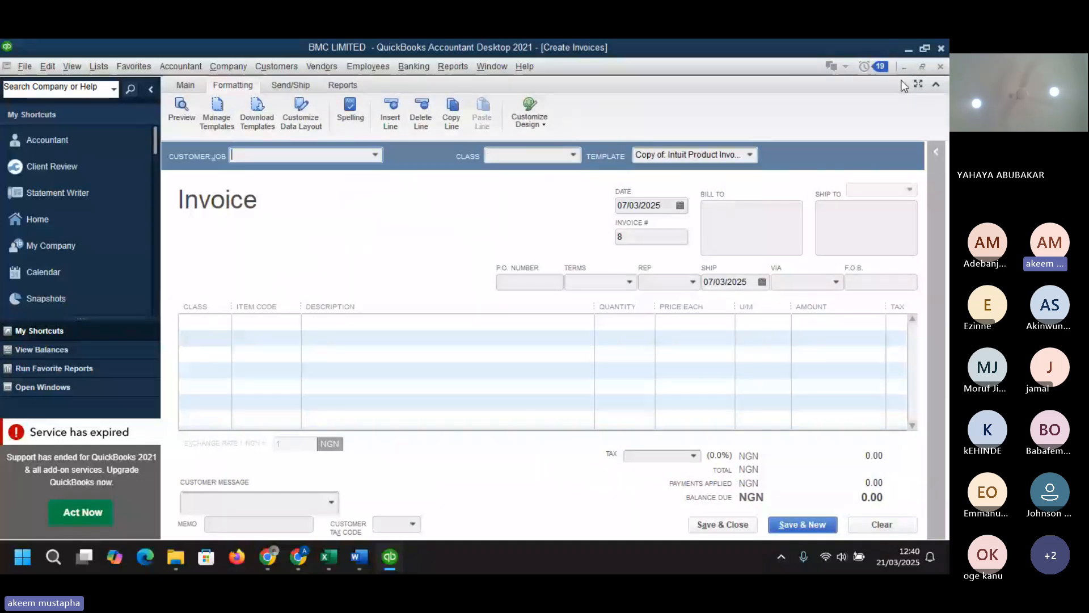
pyautogui.click(937, 67)
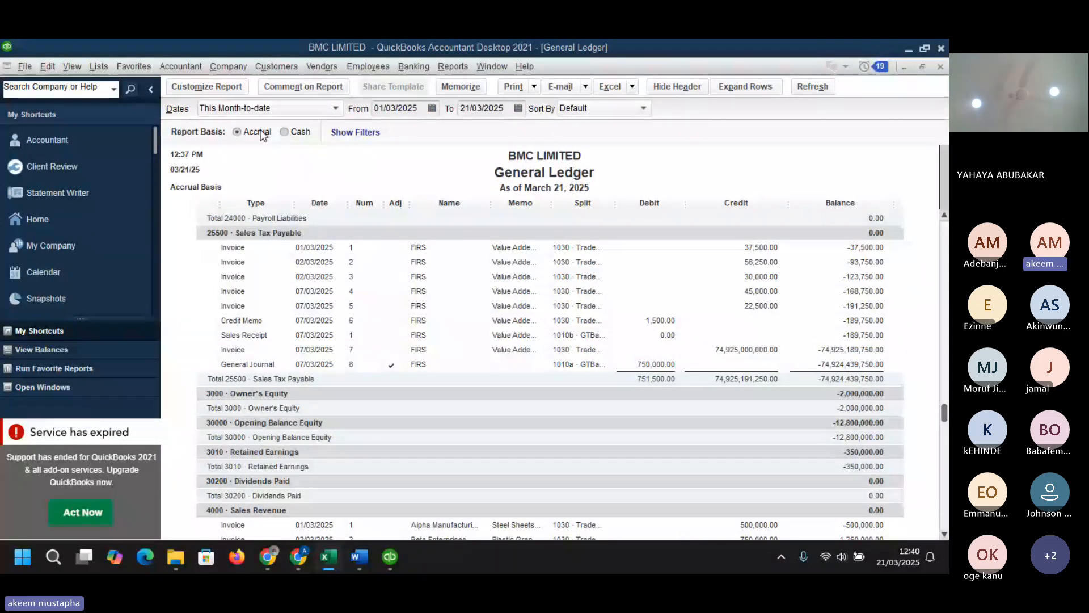
# - Open Batch Enter Transactions for checks from the Petty Cash account
pyautogui.click(193, 70)
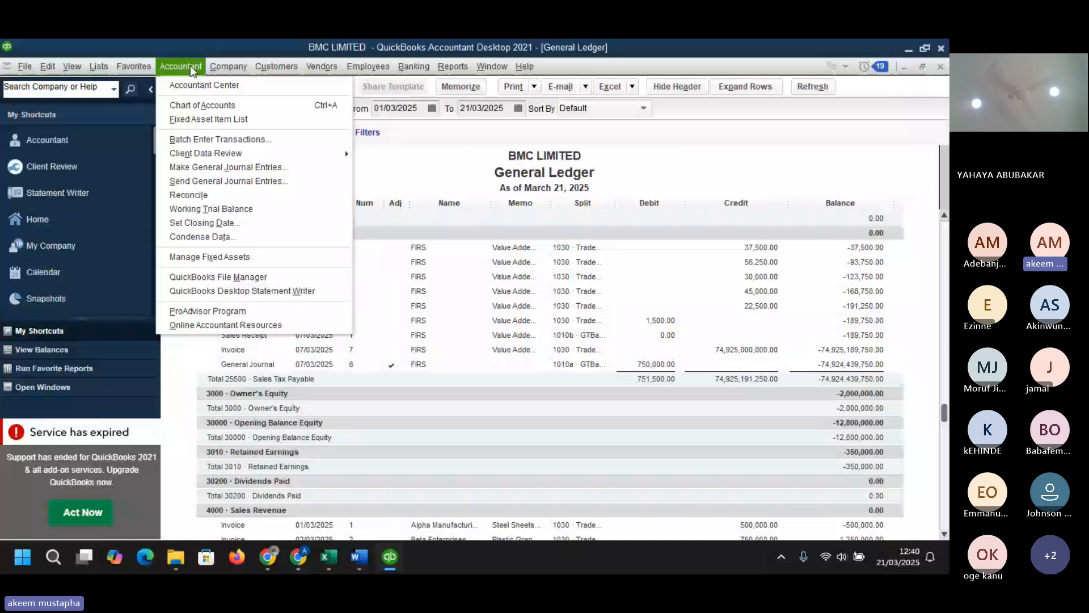
pyautogui.click(205, 120)
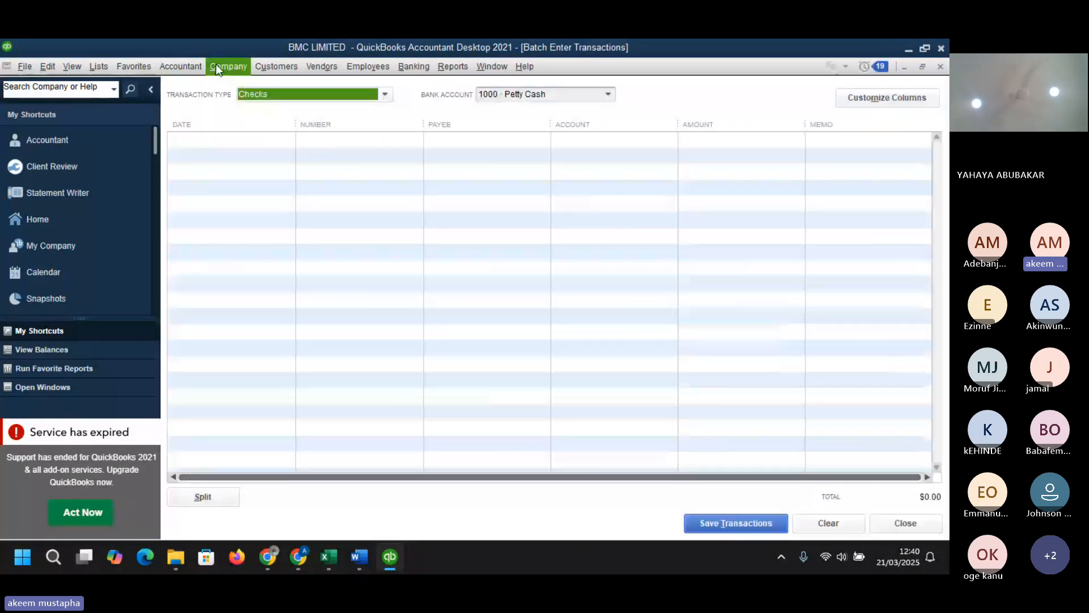
pyautogui.click(197, 66)
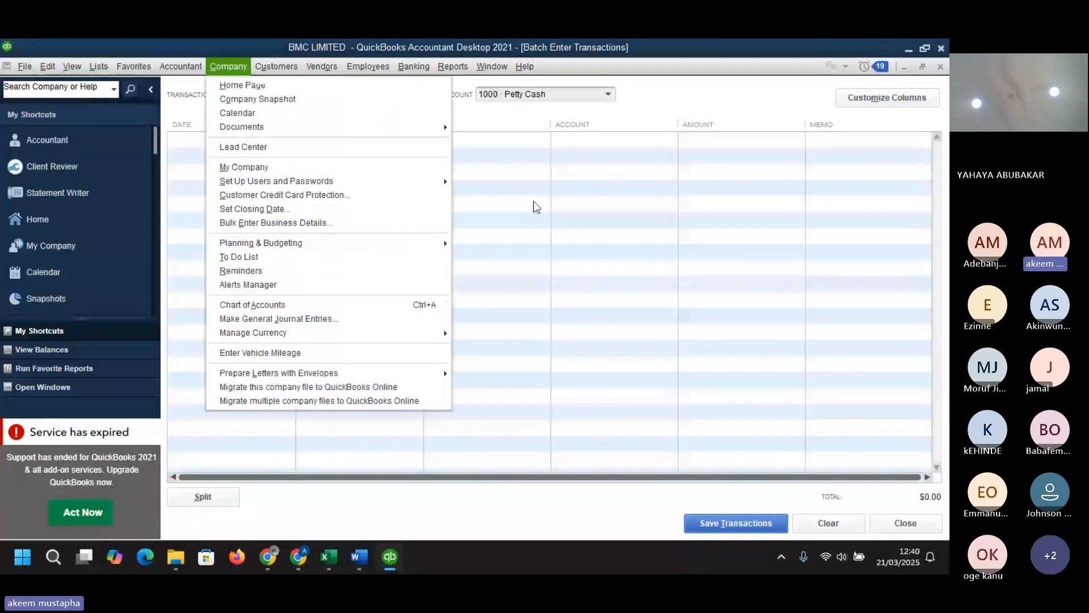
pyautogui.click(519, 121)
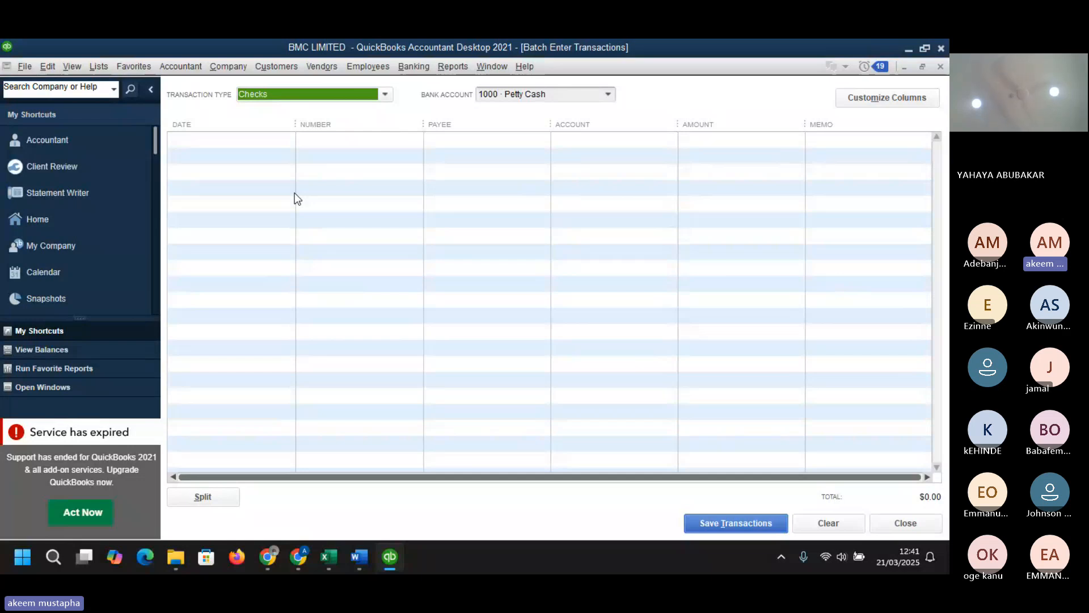
# - Switch the batch entry transaction type to Bills & Bill Credits
pyautogui.click(277, 67)
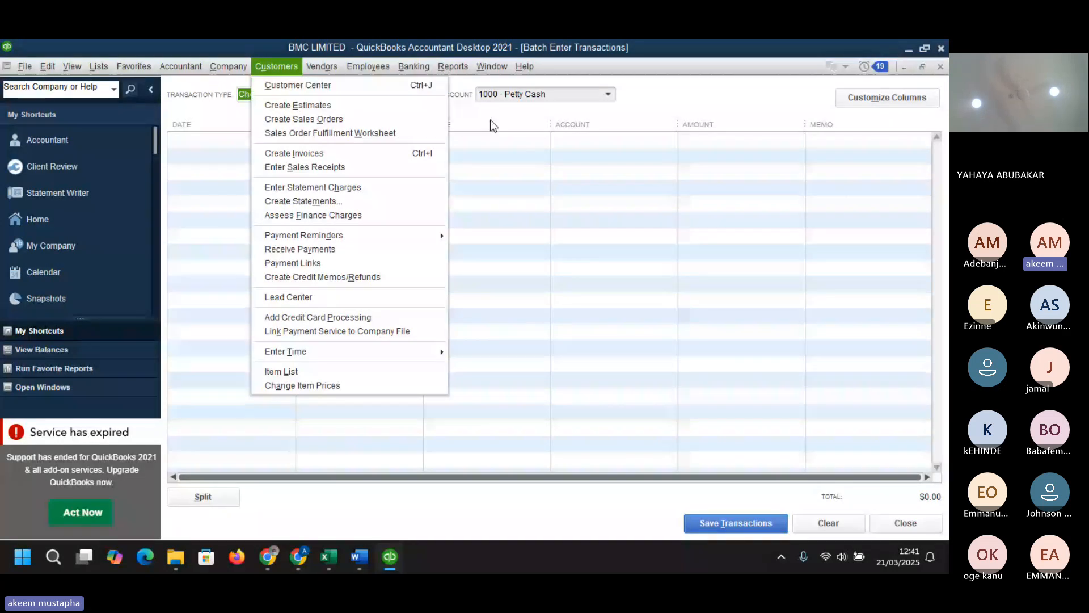
pyautogui.click(244, 94)
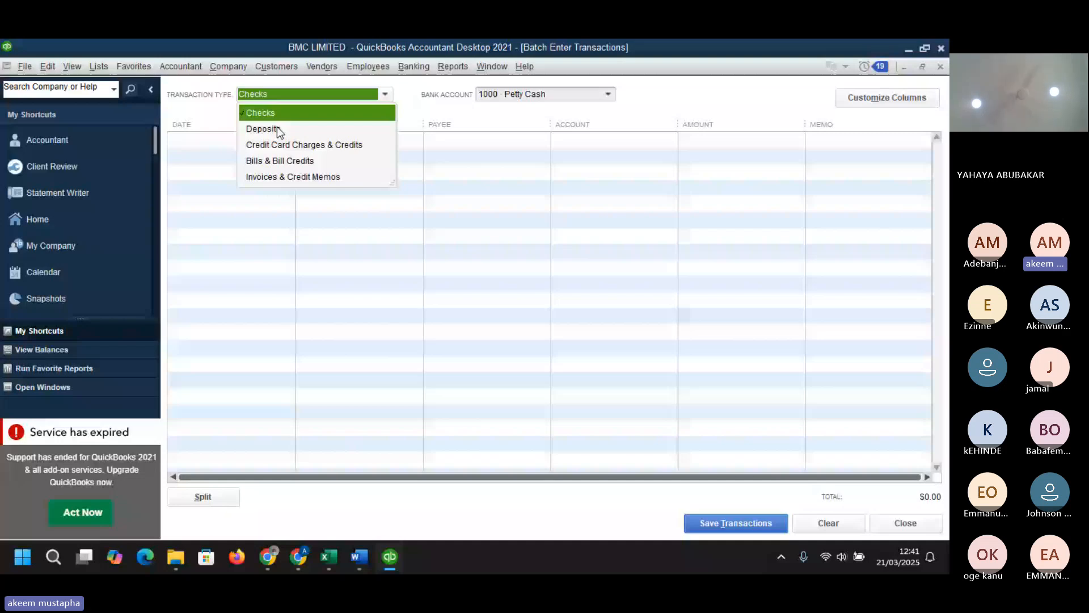
pyautogui.click(394, 94)
pyautogui.click(386, 94)
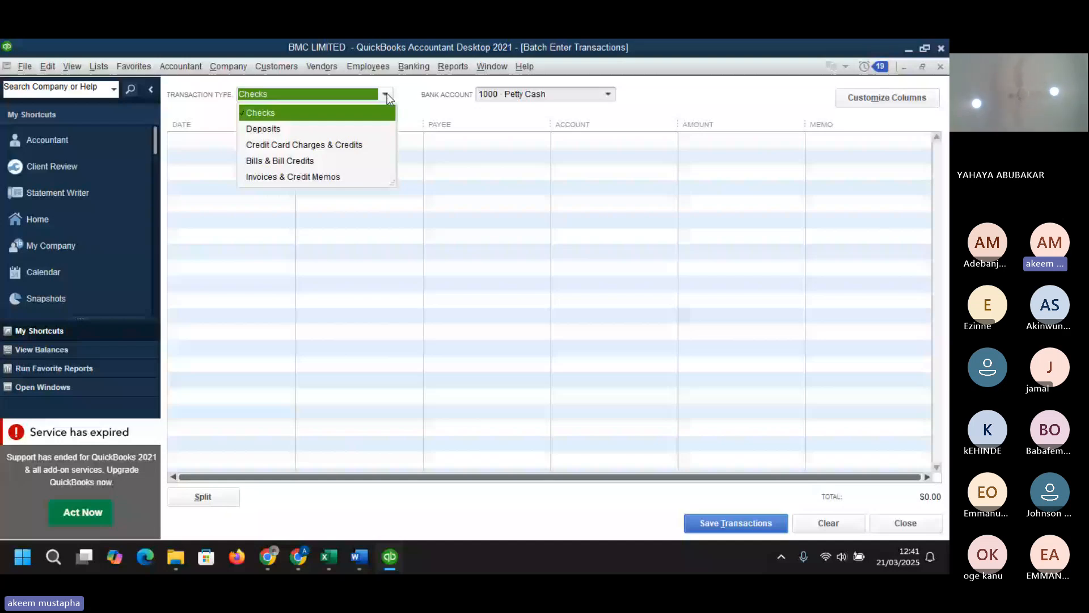
pyautogui.click(299, 160)
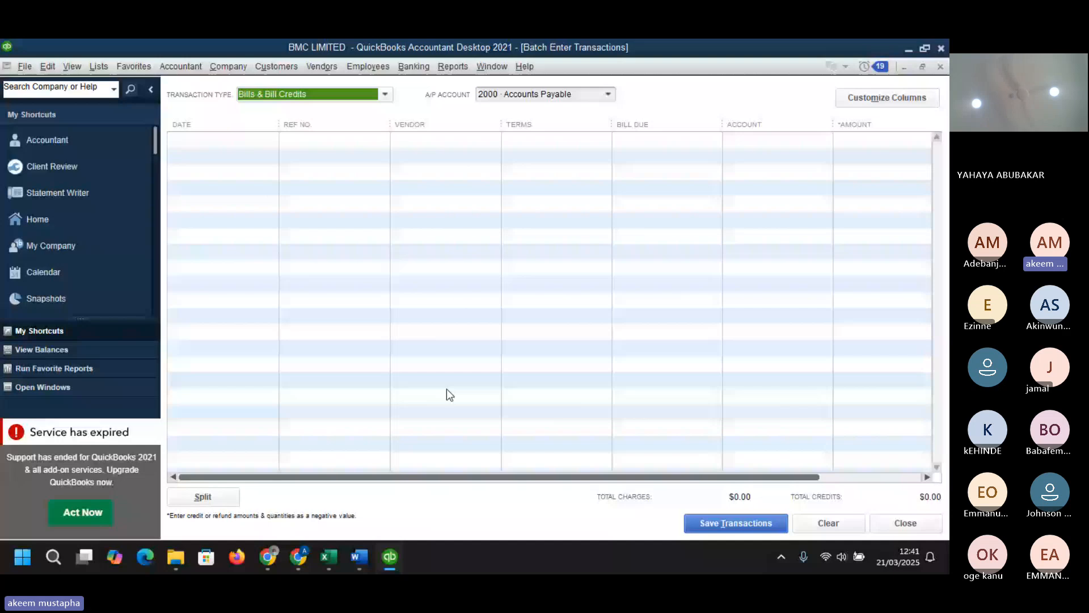
# - Open the Create Invoices form and show its main actions
pyautogui.click(275, 67)
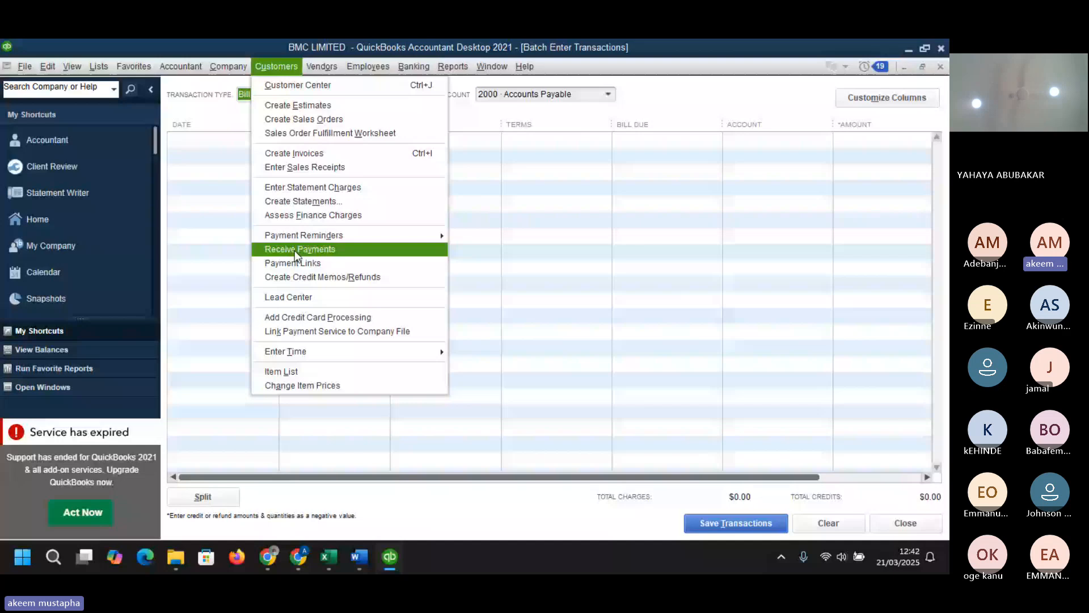
pyautogui.click(315, 157)
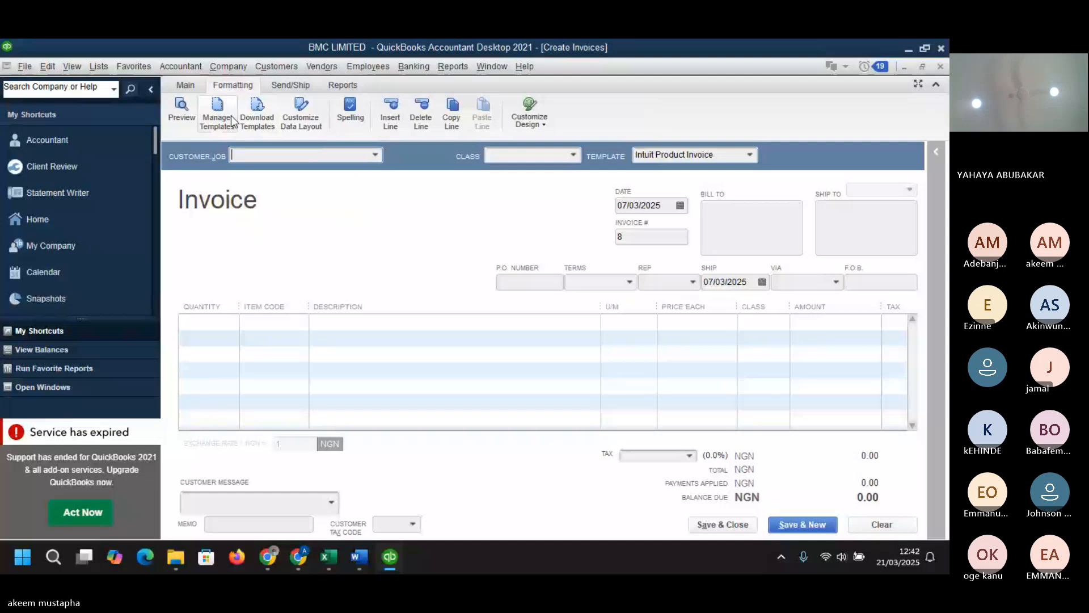
pyautogui.click(190, 84)
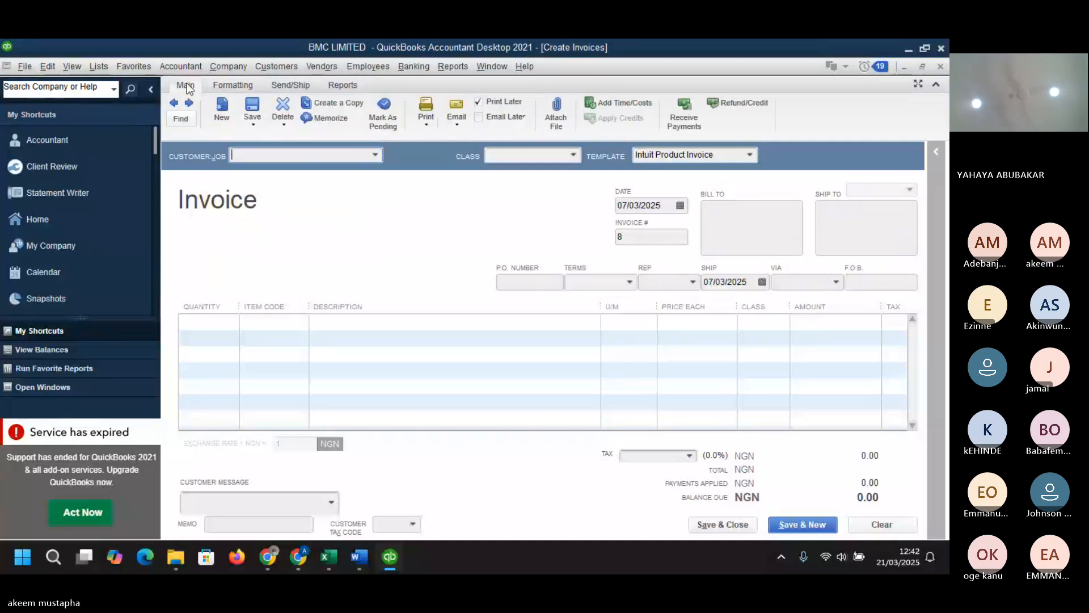
# - Memorize the invoice transaction under the name daea, keeping the frequency at Never, and confirm
pyautogui.click(335, 117)
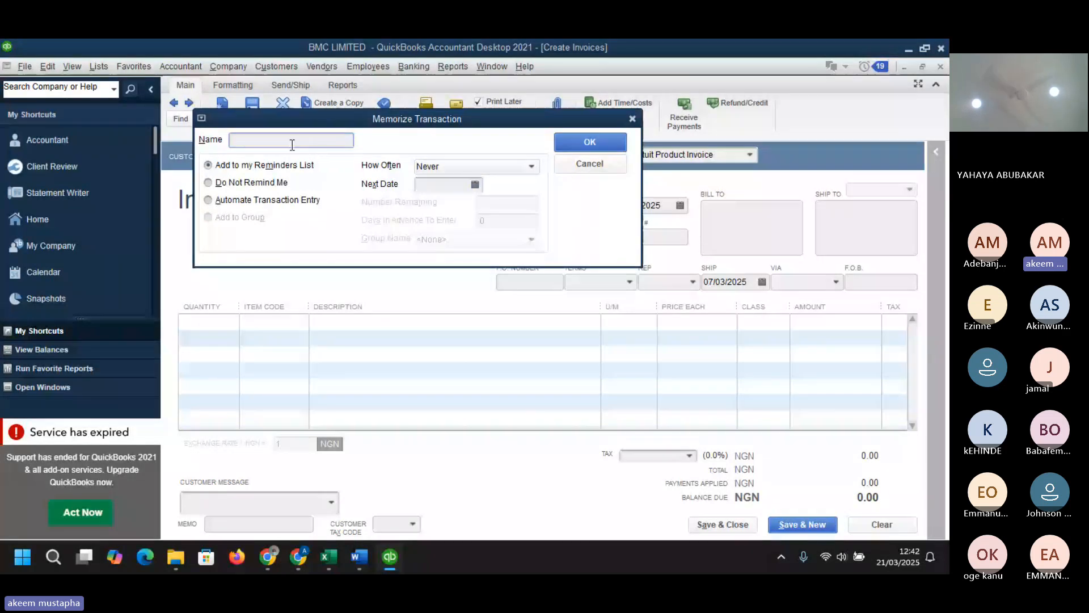
pyautogui.write('daea')
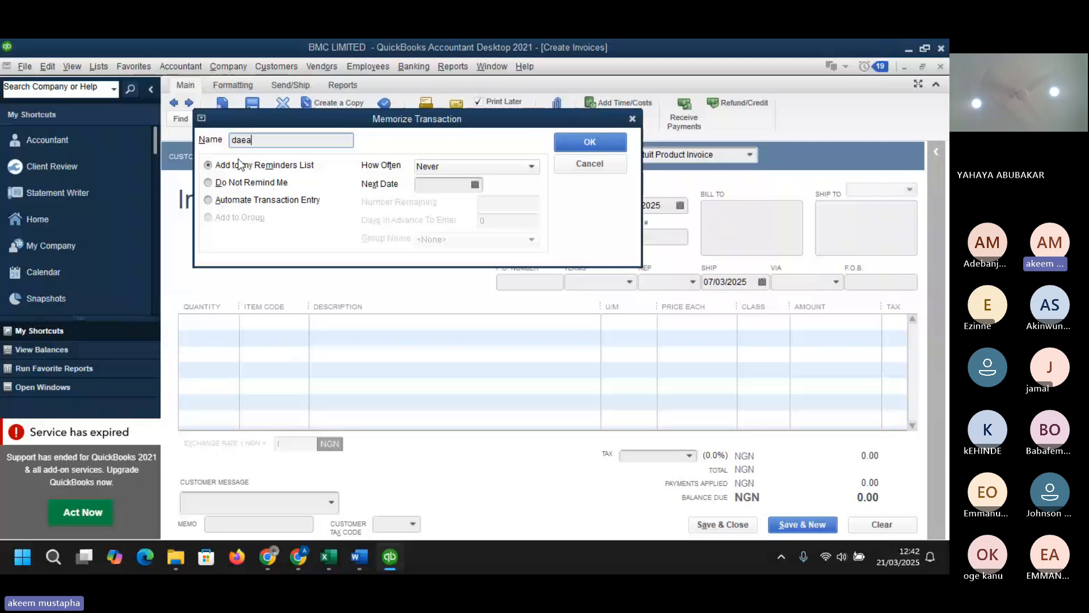
pyautogui.click(508, 164)
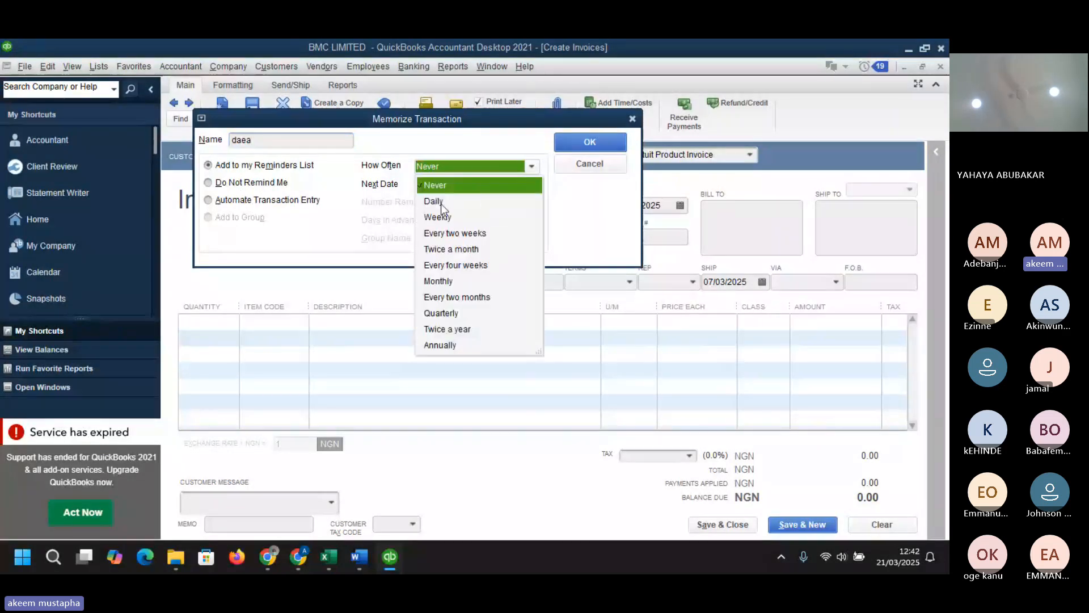
pyautogui.click(475, 179)
pyautogui.click(599, 146)
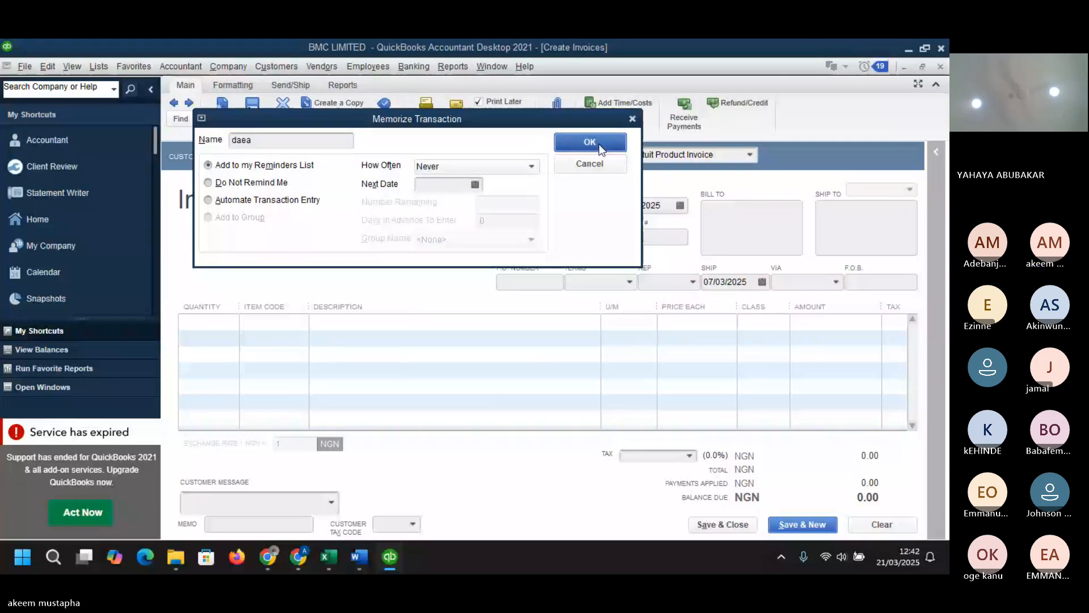
pyautogui.click(96, 67)
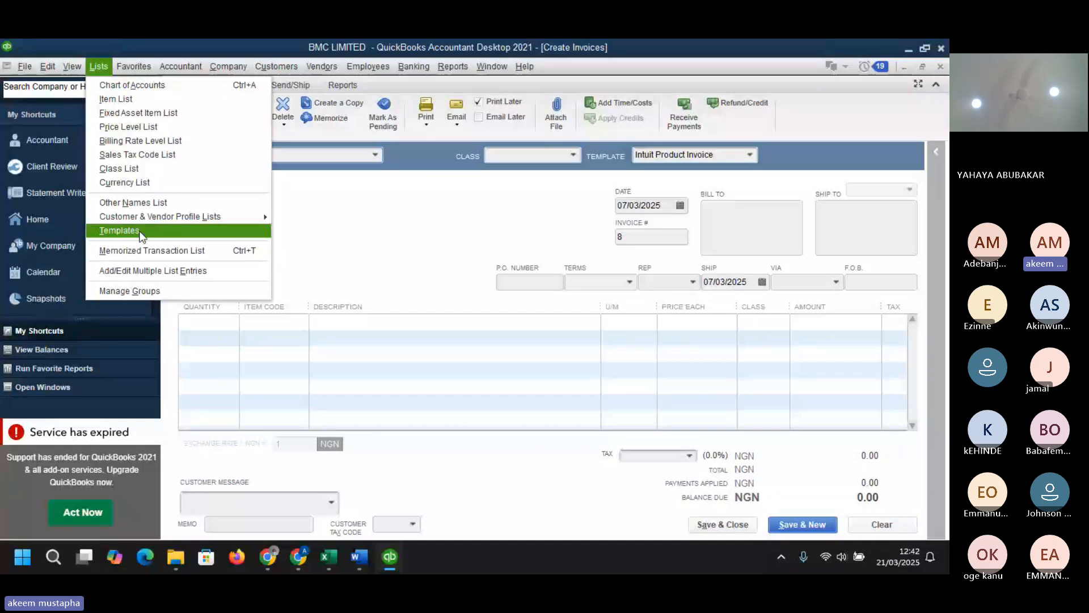
pyautogui.moveTo(144, 217)
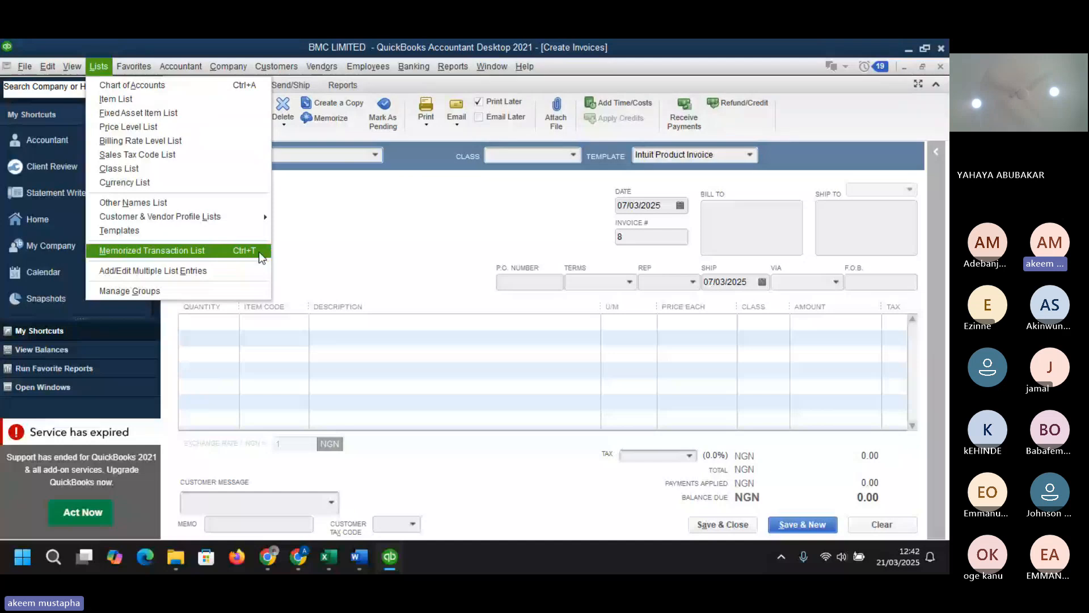
pyautogui.click(326, 264)
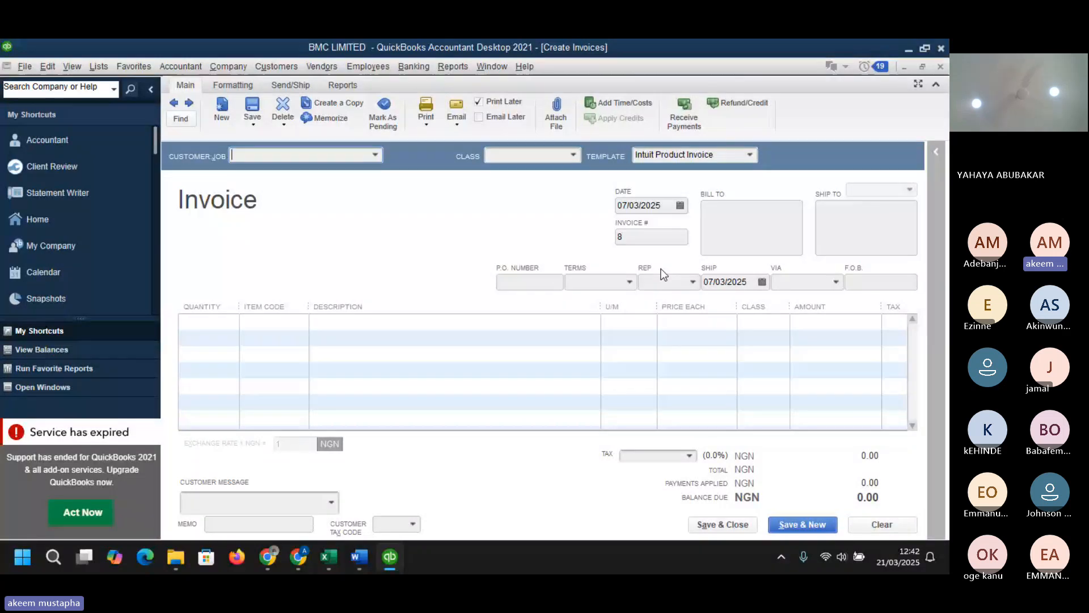
pyautogui.press('super+d')
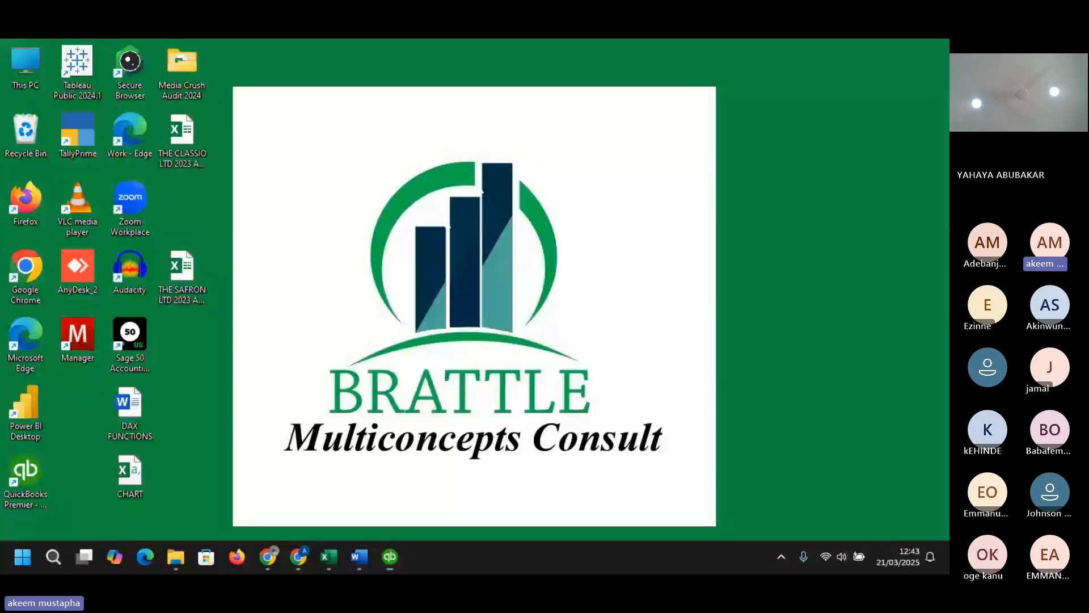
pyautogui.press('super+d')
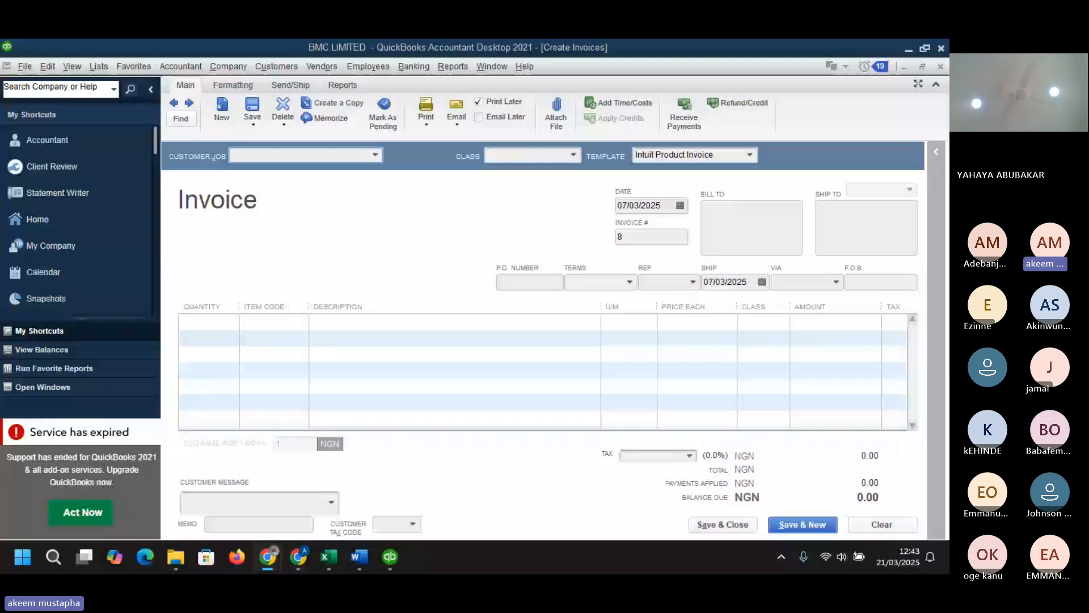
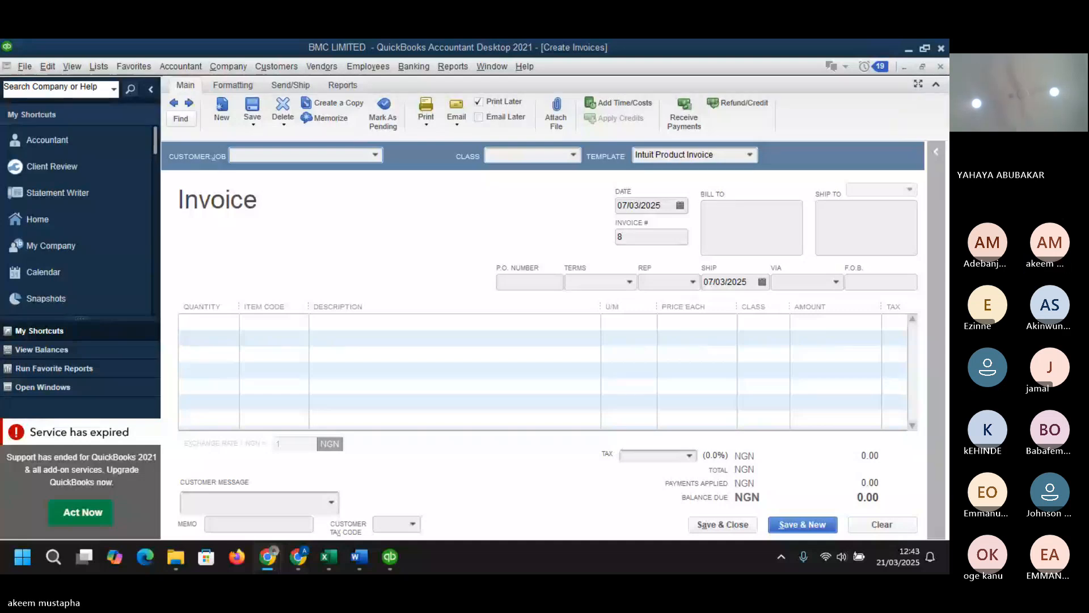
# - Switch to the BMC QuickBooks Dataset workbook and browse its sheets through to Raw Materials
pyautogui.moveTo(390, 563)
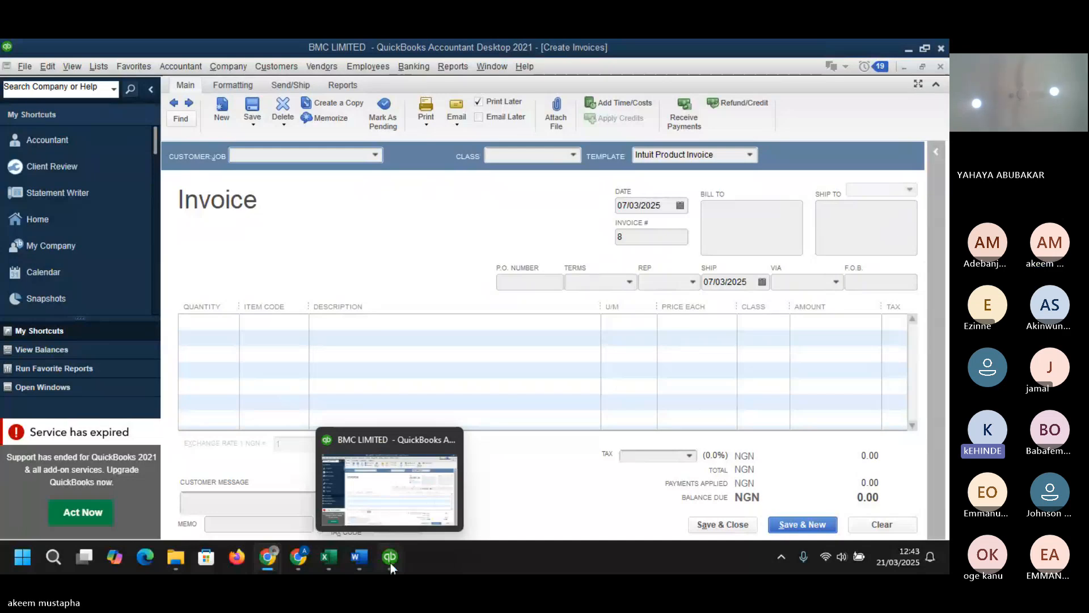
pyautogui.moveTo(334, 552)
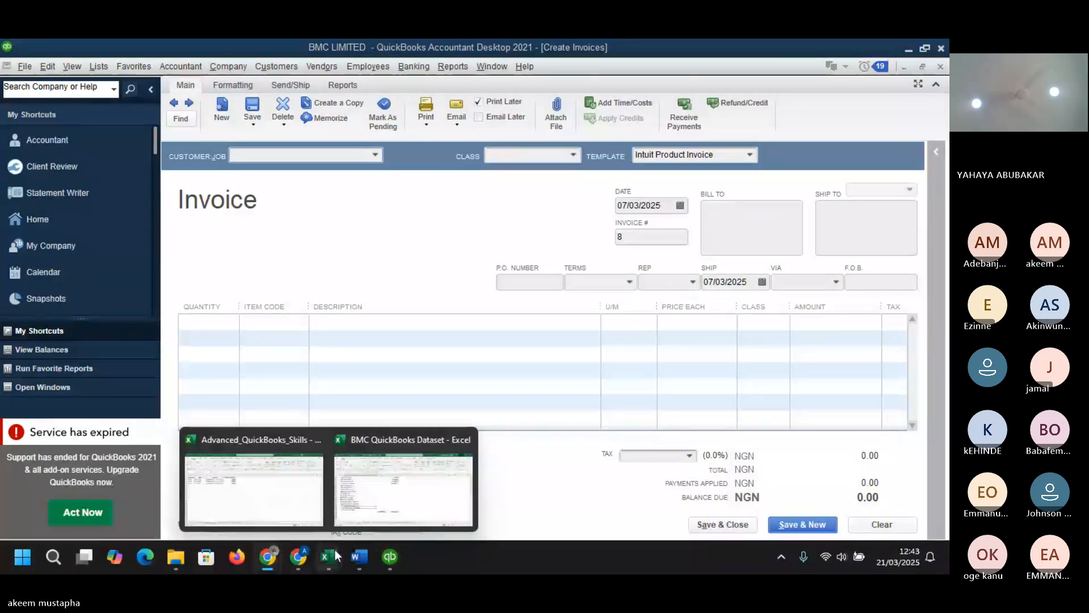
pyautogui.moveTo(385, 502)
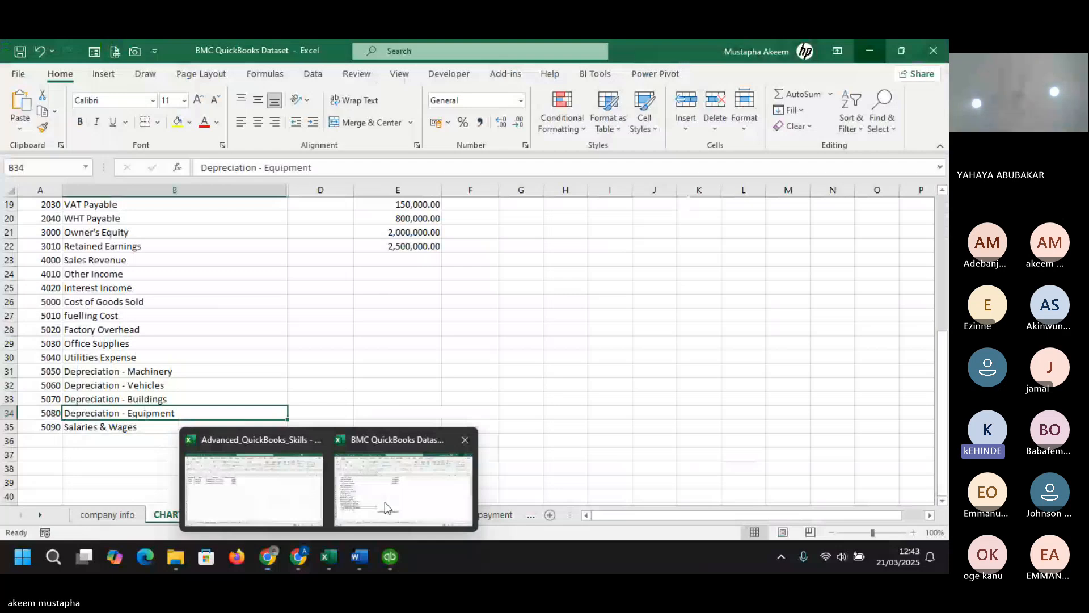
pyautogui.click(354, 516)
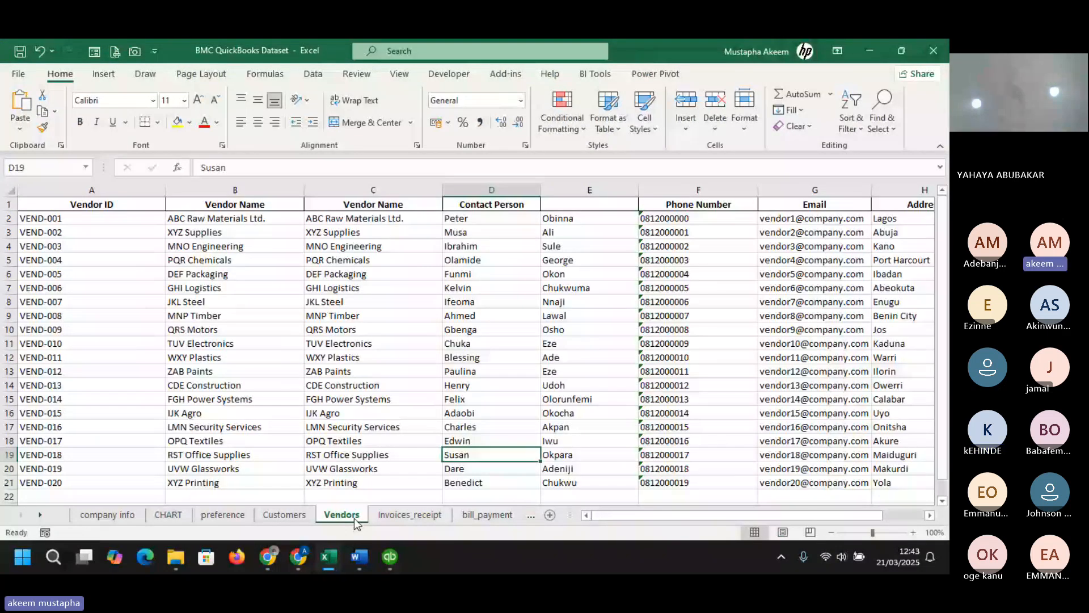
pyautogui.click(445, 515)
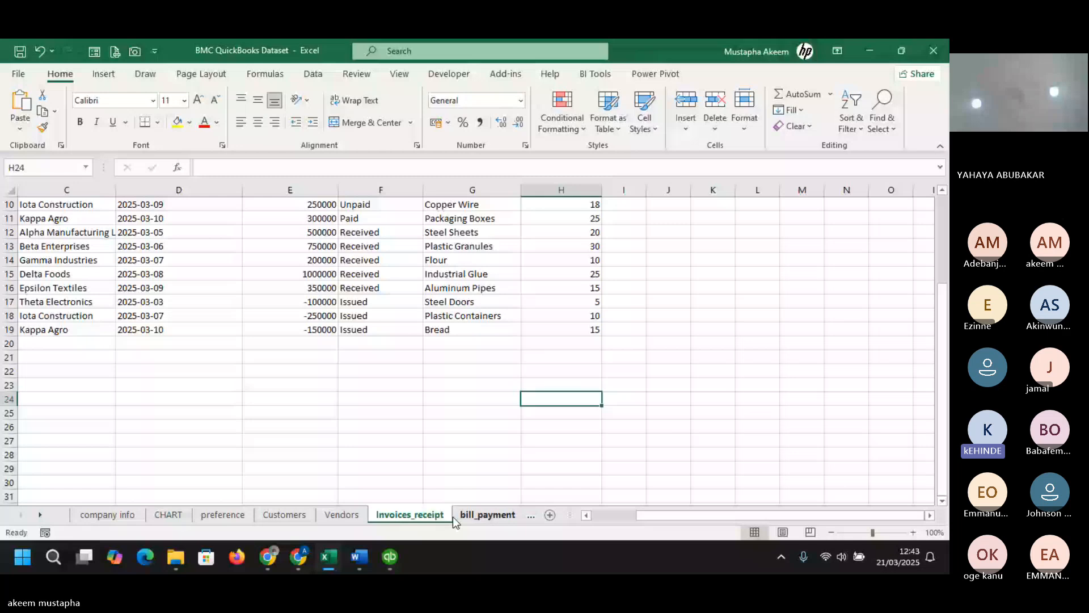
pyautogui.click(507, 514)
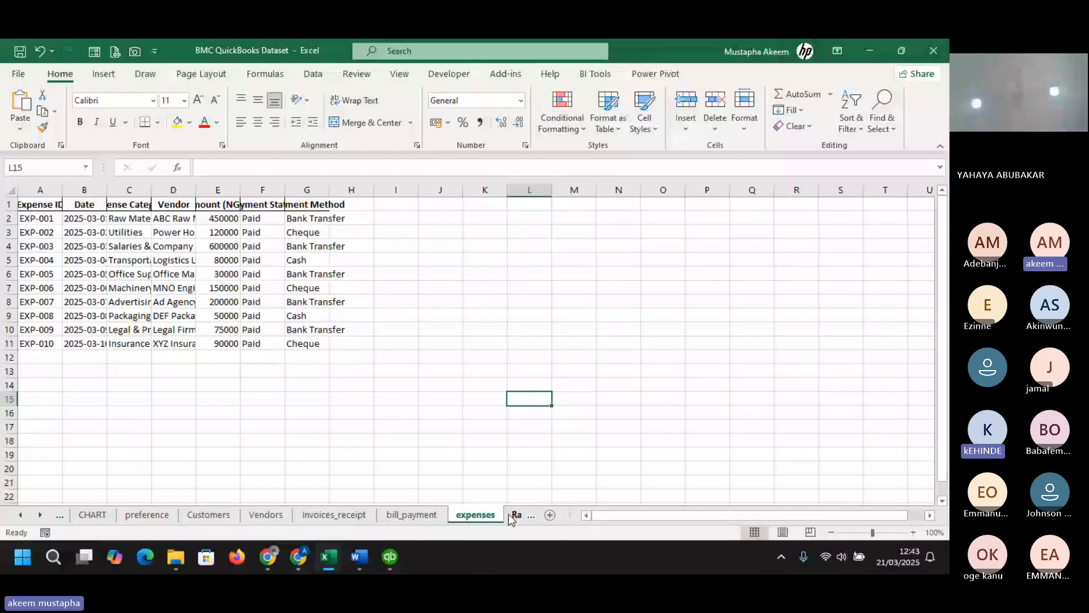
pyautogui.click(513, 515)
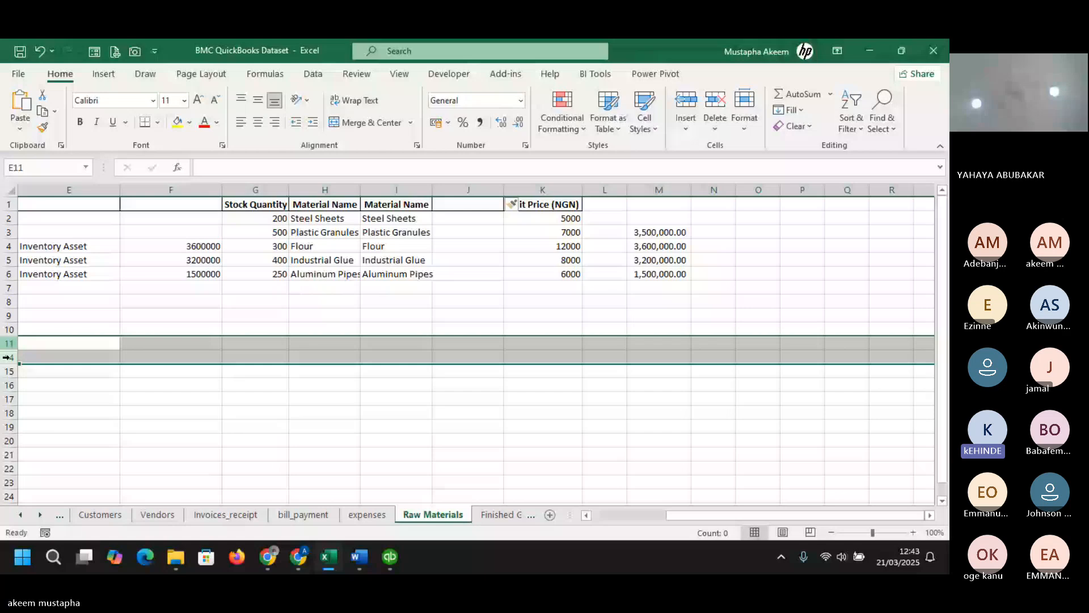
# - Unhide rows 12–13 on the Raw Materials sheet and widen column P so the contact notes show fully
pyautogui.moveTo(9, 342); pyautogui.dragTo(10, 349)
pyautogui.doubleClick(10, 350)
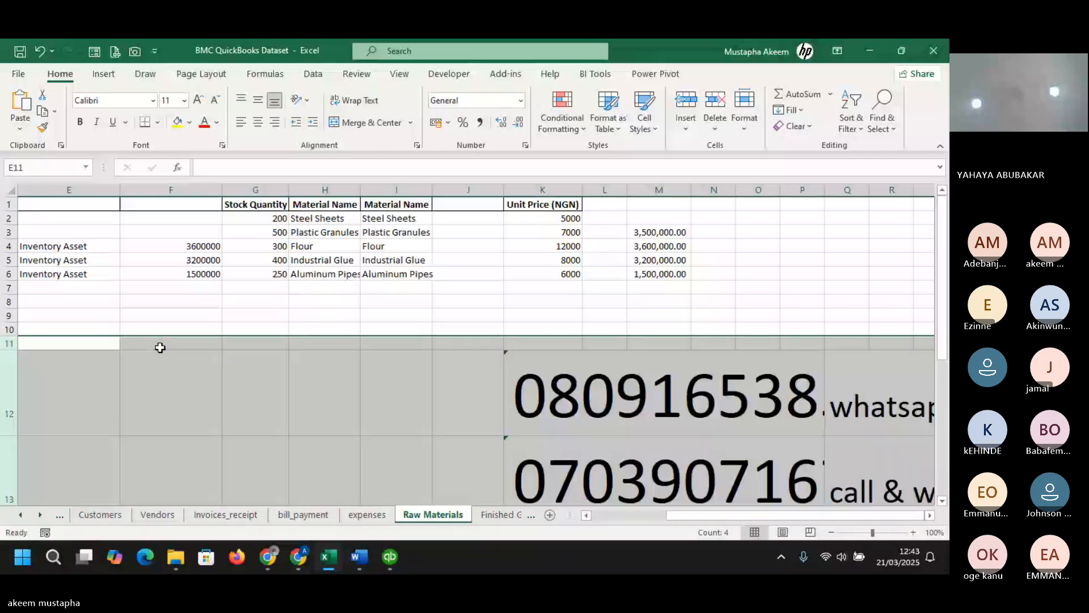
pyautogui.click(931, 515)
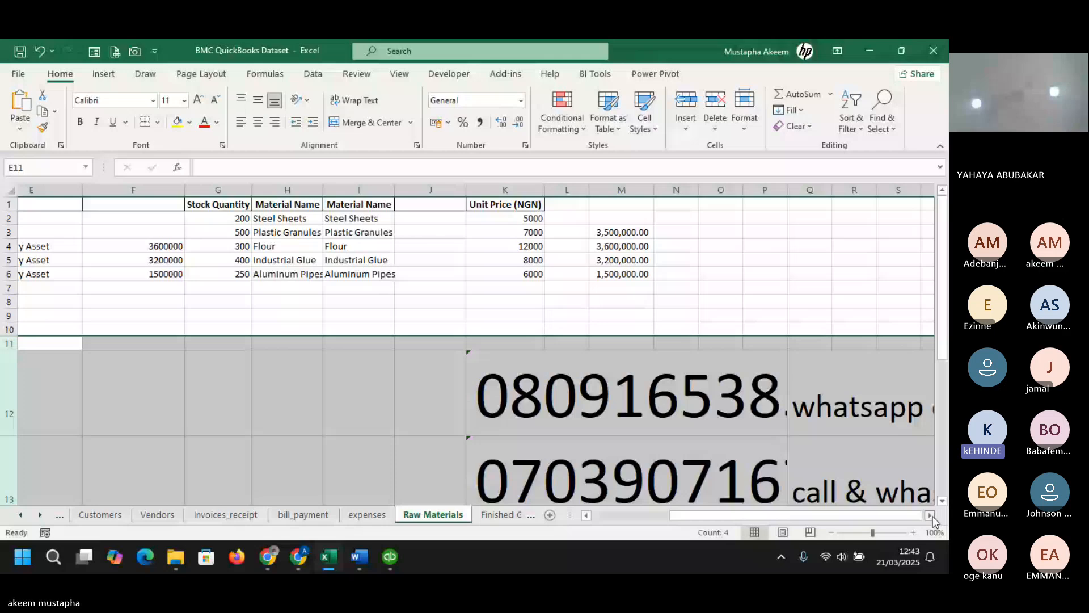
pyautogui.click(931, 516)
pyautogui.click(931, 515)
pyautogui.click(240, 380)
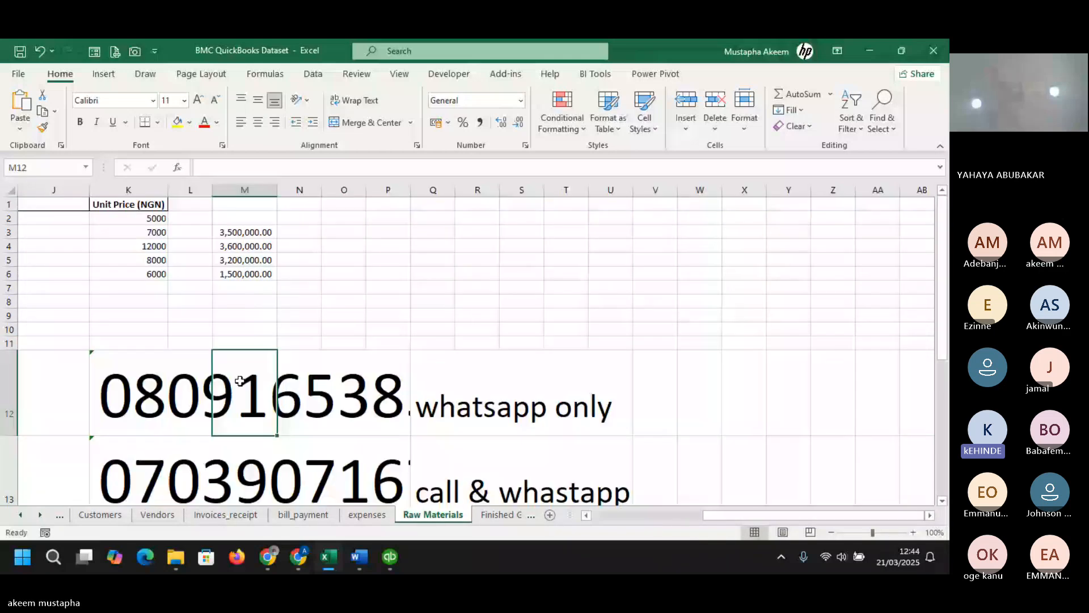
pyautogui.click(130, 392)
pyautogui.moveTo(410, 190); pyautogui.dragTo(515, 190)
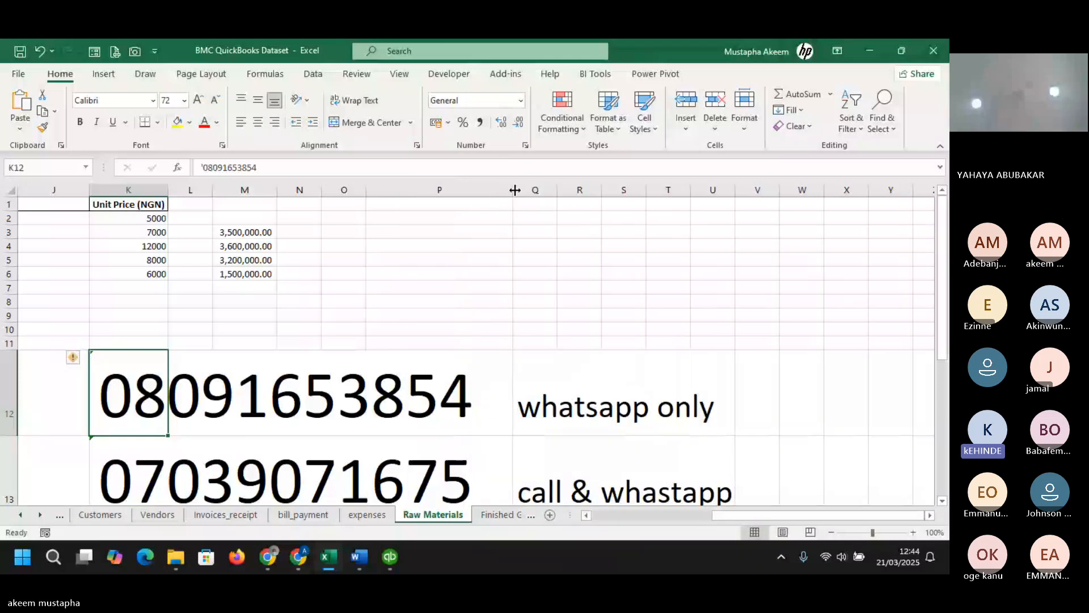
pyautogui.click(427, 401)
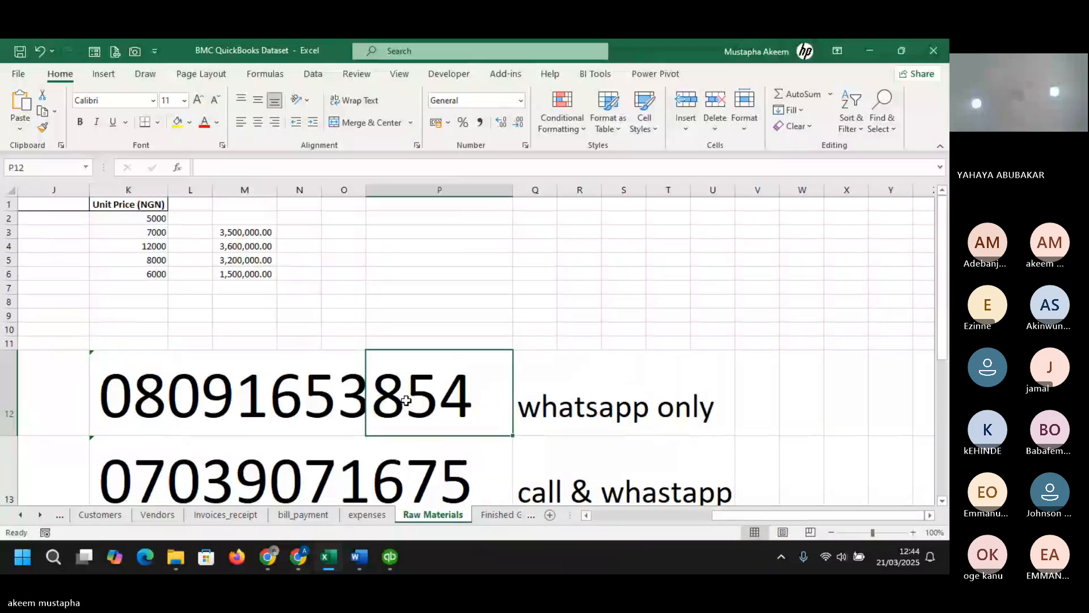
pyautogui.press('Down')
pyautogui.press('Down')
pyautogui.press('Down')
pyautogui.press('Down')
pyautogui.press('Down')
pyautogui.press('Down')
pyautogui.press('Down')
pyautogui.press('Down')
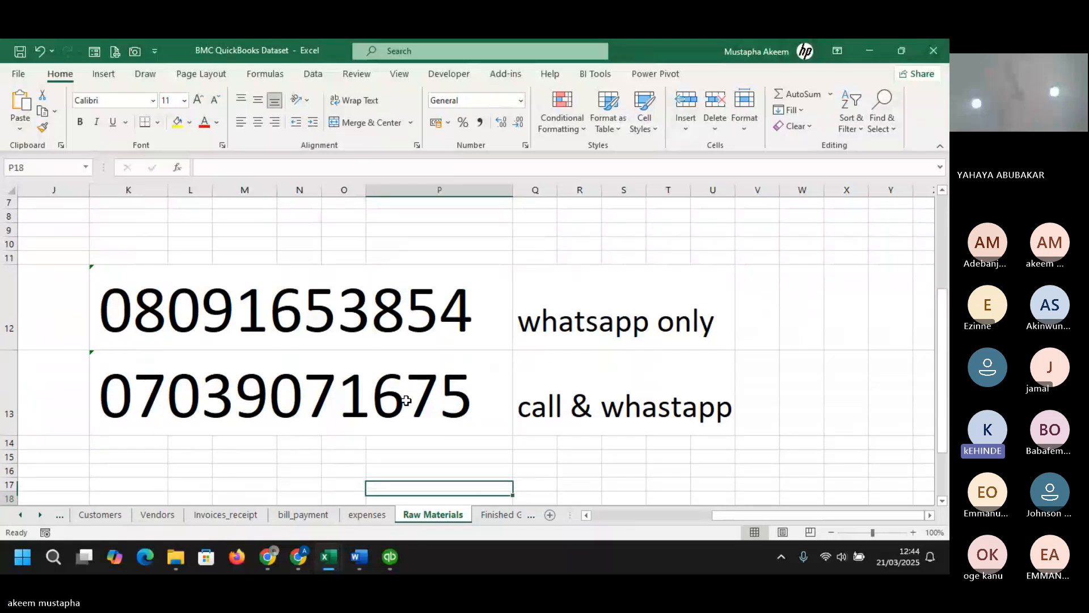
pyautogui.press('Down')
pyautogui.press('Down')
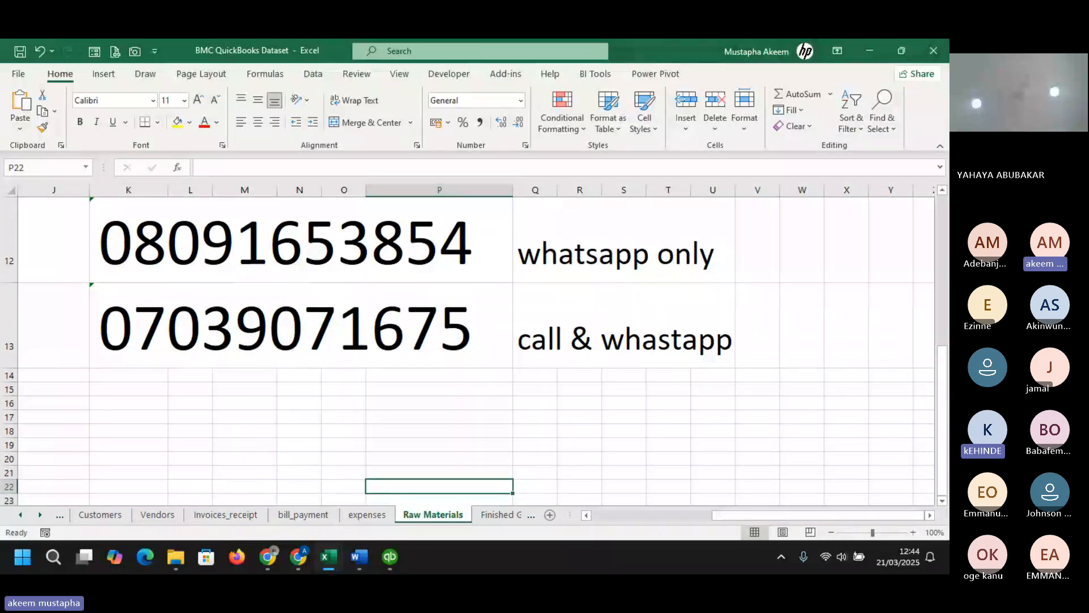
pyautogui.hotkey('alt', 'Tab')
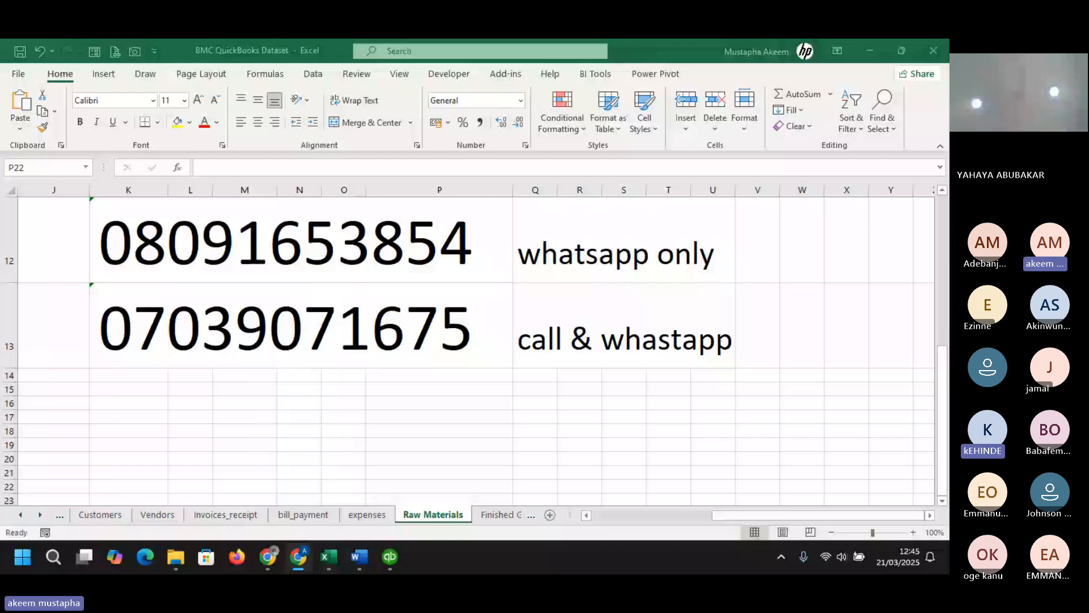
# - Paste the copied bank reconciliation question into cell K16 and enter BMC TUTORS in cell L15
pyautogui.click(158, 400)
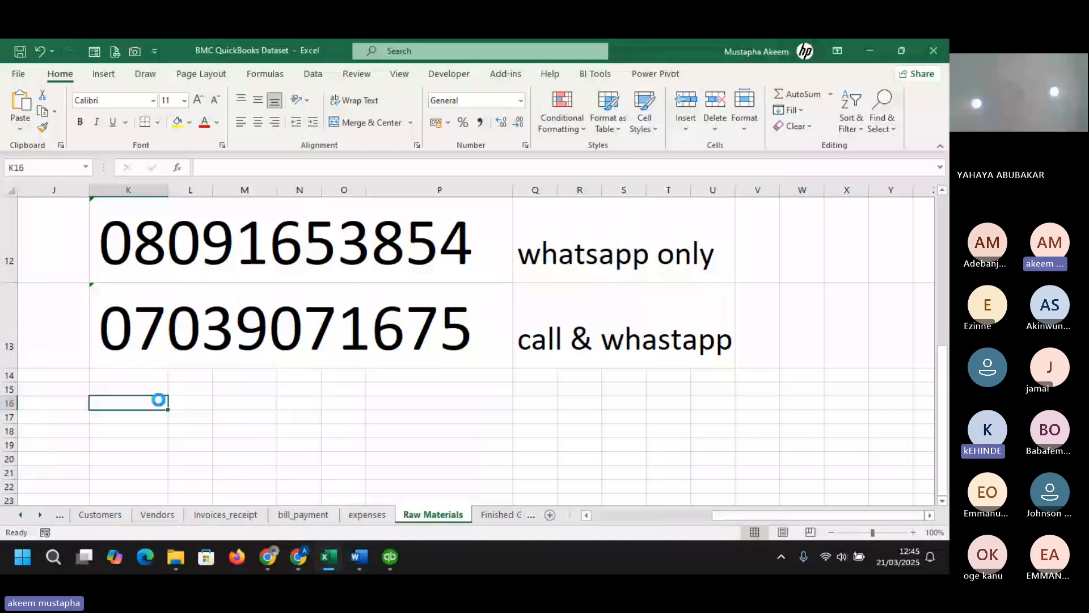
pyautogui.write('Can QuickBooks accounting solution help to prepare bank reconciliation statements?')
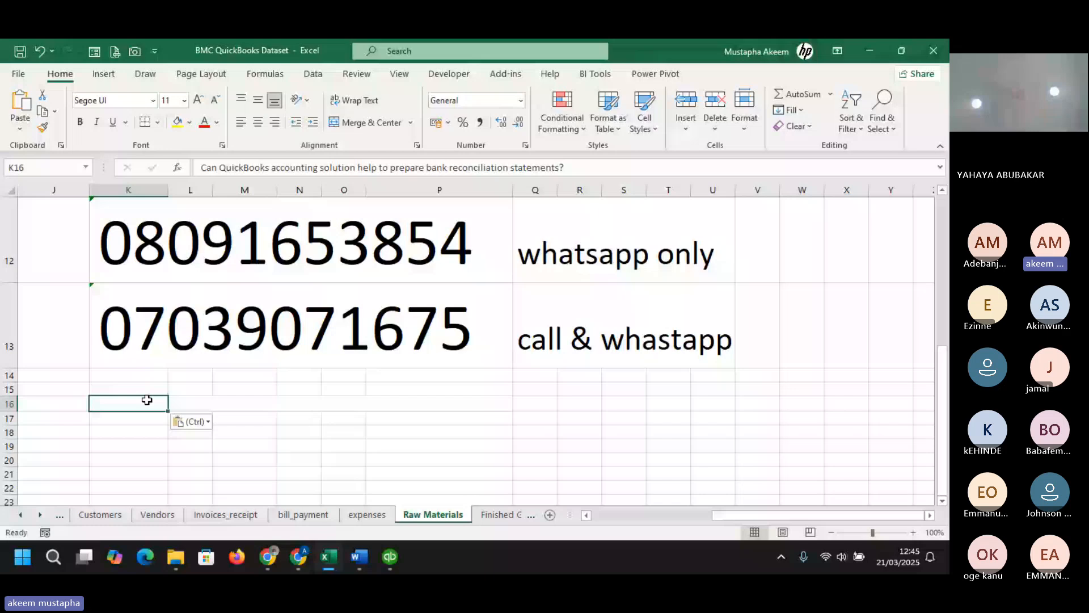
pyautogui.click(193, 388)
pyautogui.write('bm')
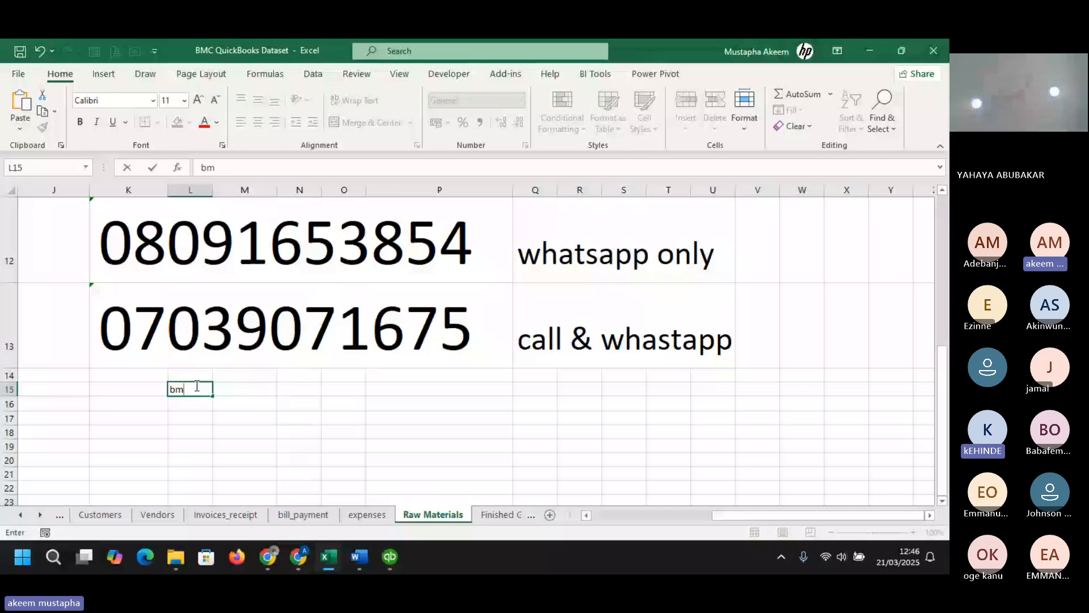
pyautogui.press('BackSpace')
pyautogui.press('BackSpace')
pyautogui.write('BU')
pyautogui.press('BackSpace')
pyautogui.write('MC TUT')
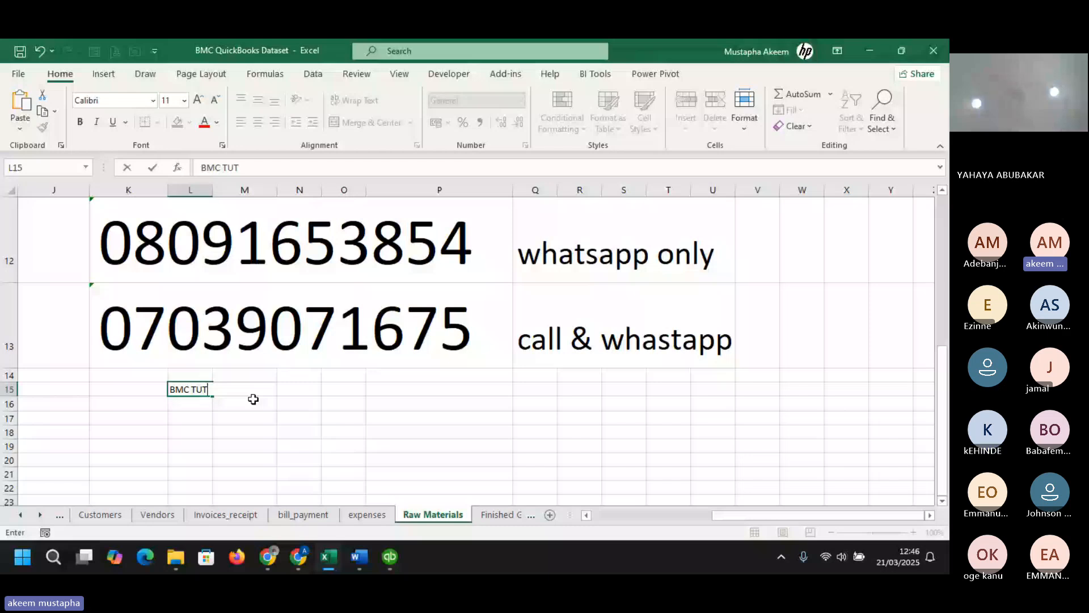
pyautogui.write('ORS')
pyautogui.press('Return')
# - Make the BMC TUTORS text in L15 bold and enlarge it to 72 pt
pyautogui.click(190, 390)
pyautogui.click(80, 122)
pyautogui.click(200, 101)
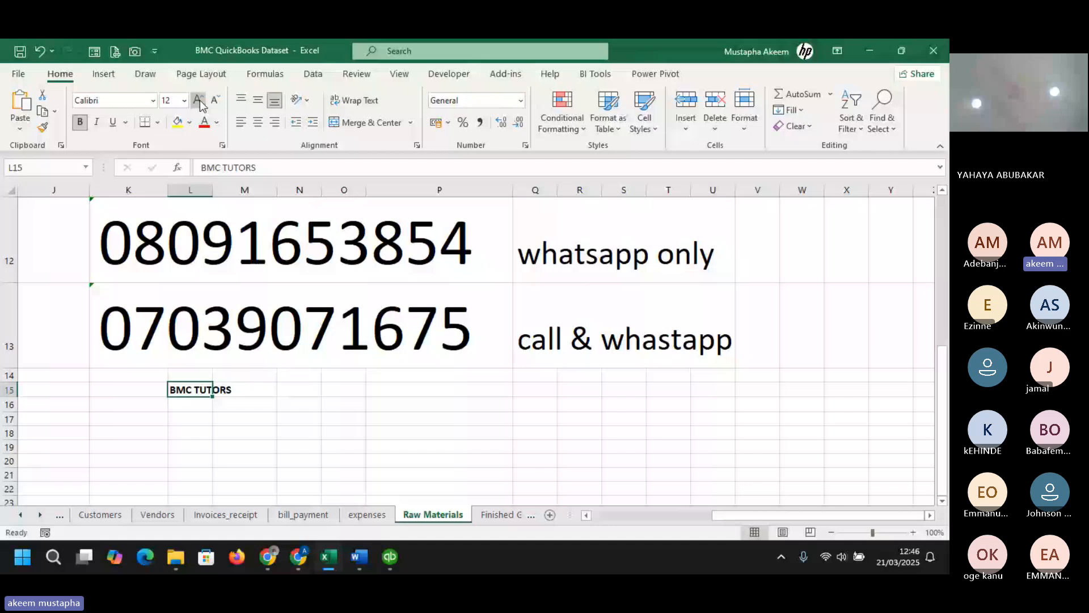
pyautogui.click(199, 101)
pyautogui.click(199, 101)
pyautogui.click(200, 101)
pyautogui.click(200, 101)
pyautogui.click(200, 101)
pyautogui.click(200, 101)
pyautogui.click(200, 101)
pyautogui.click(199, 101)
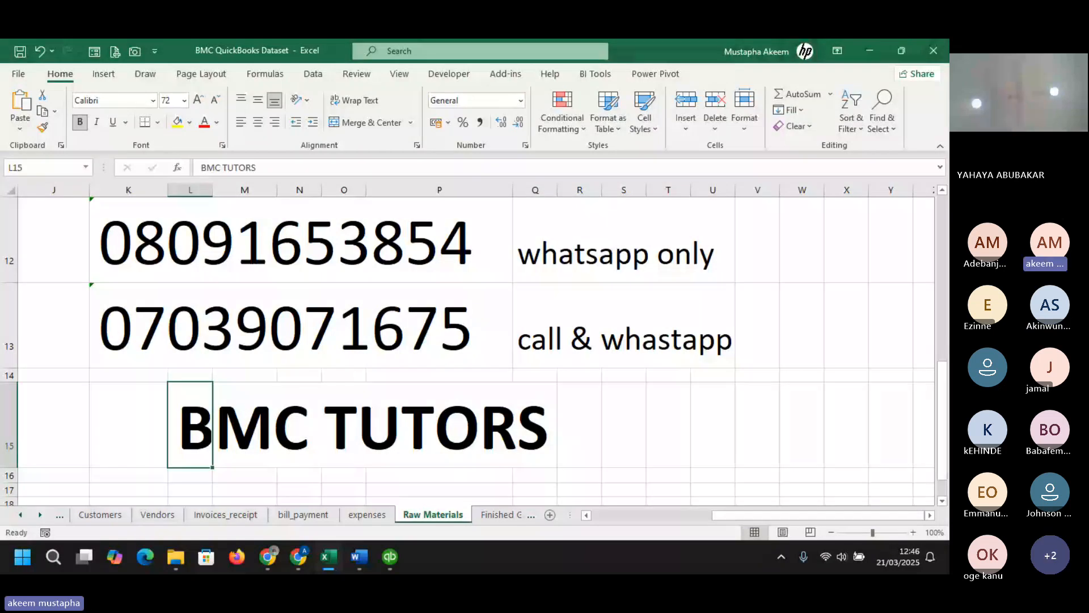
pyautogui.hotkey('alt', 'Tab')
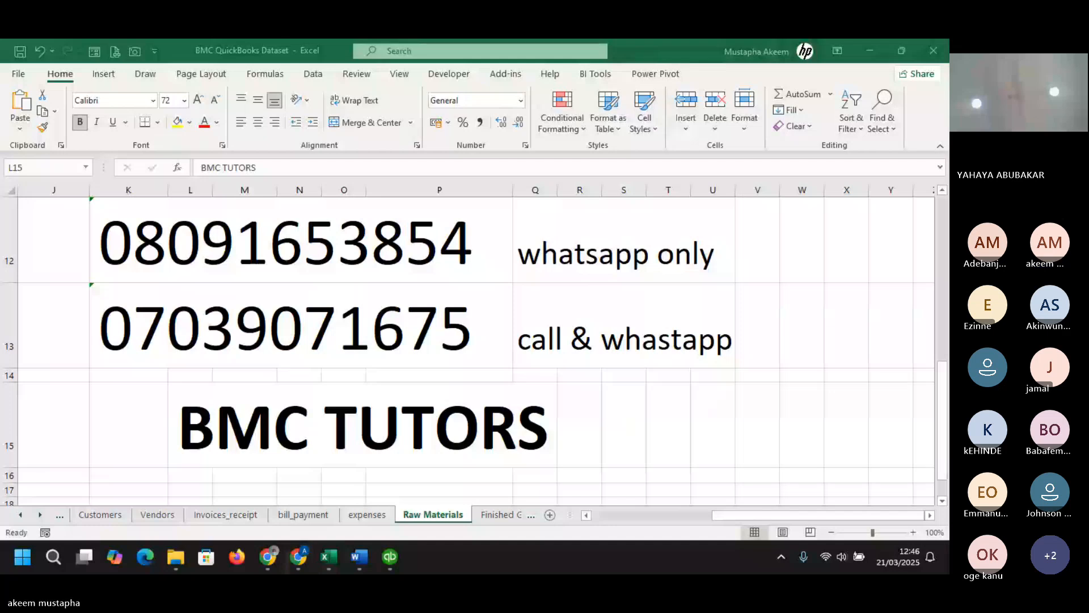